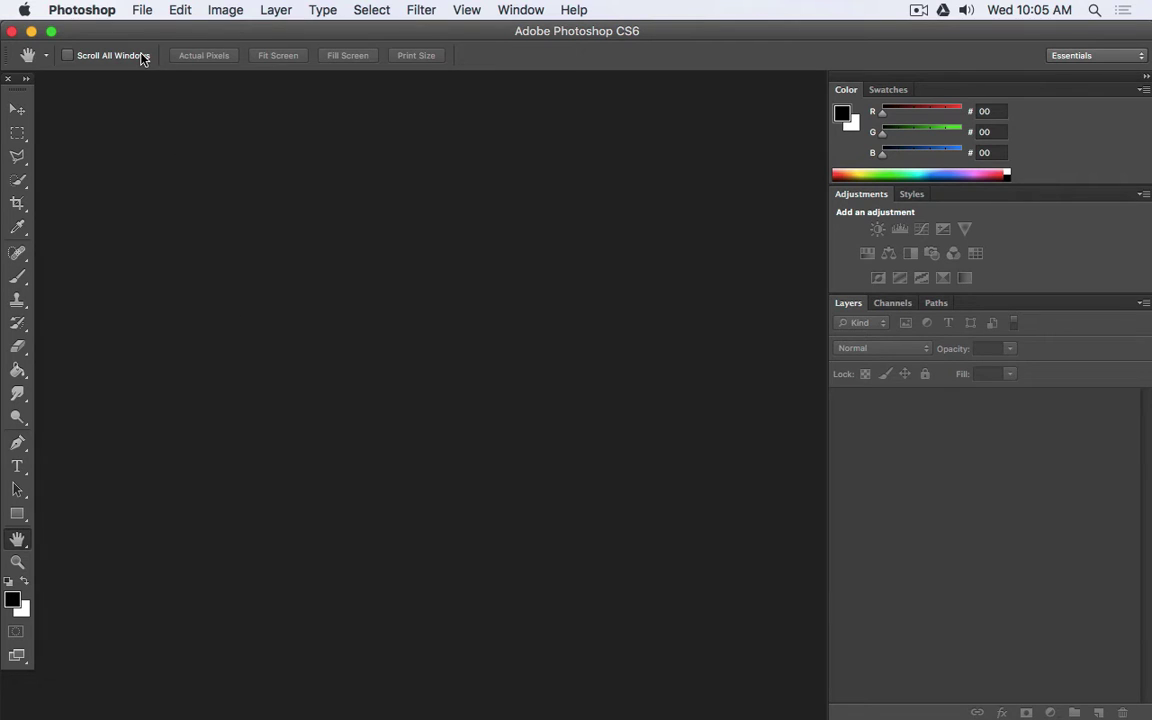
{"action": "left_click", "coordinate": [143, 11]}
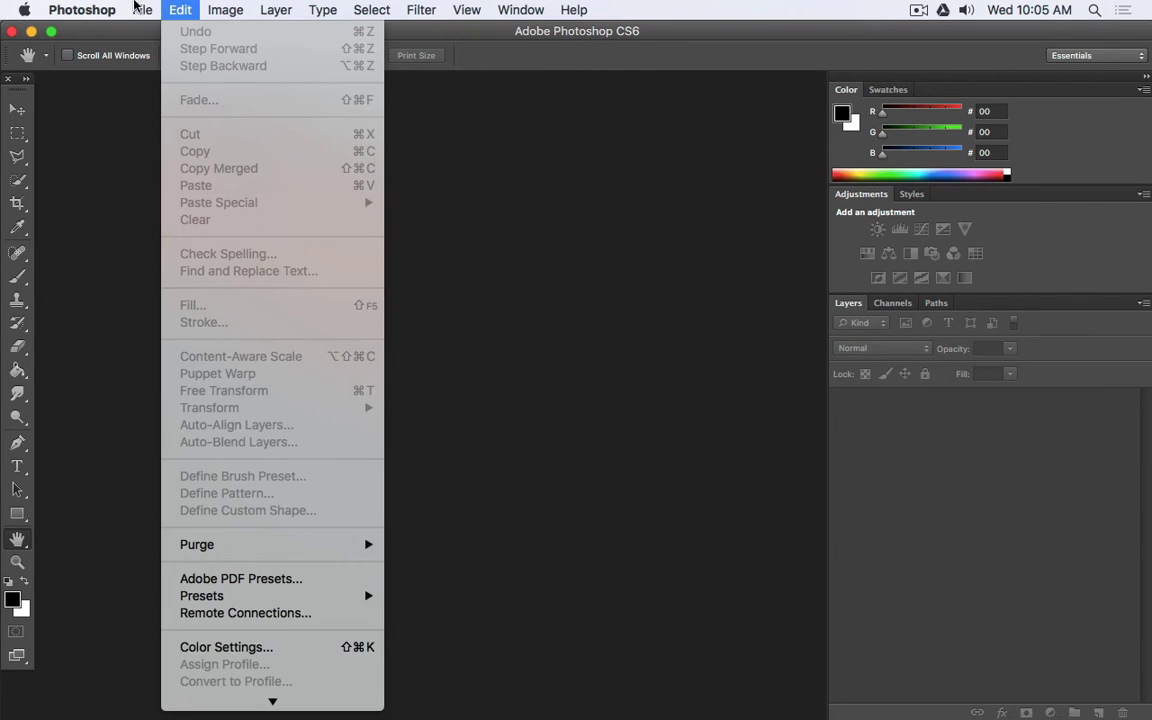
{"action": "mouse_move", "coordinate": [219, 338]}
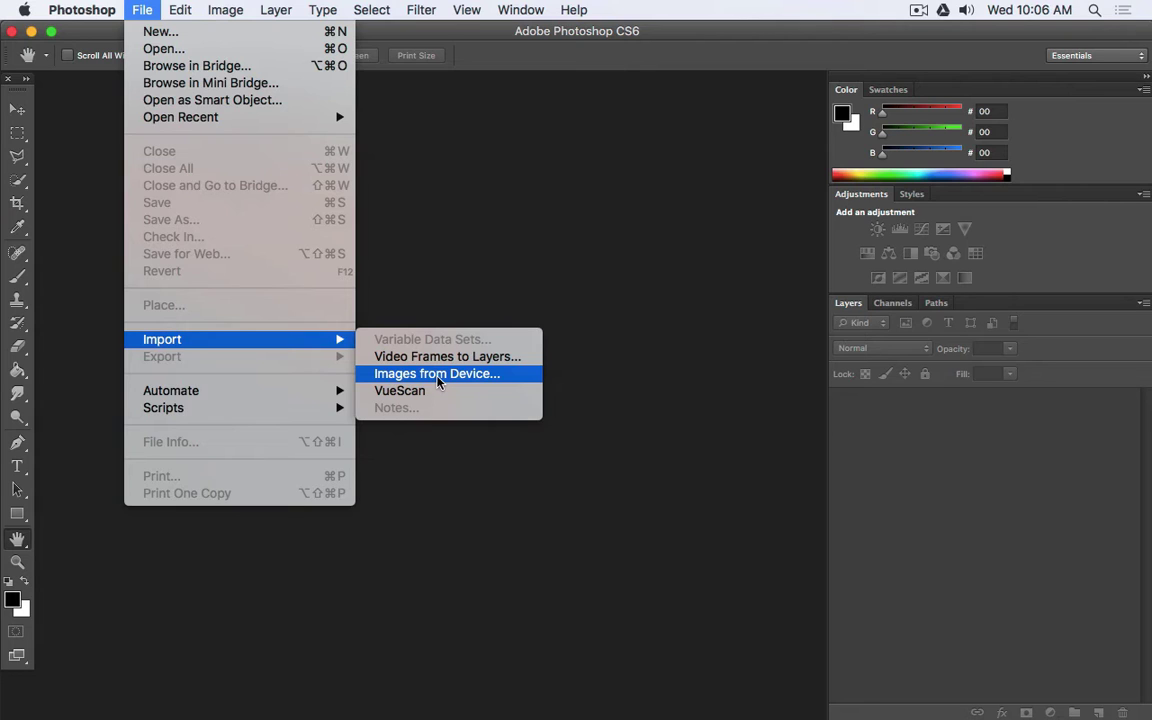
{"action": "left_click", "coordinate": [653, 175]}
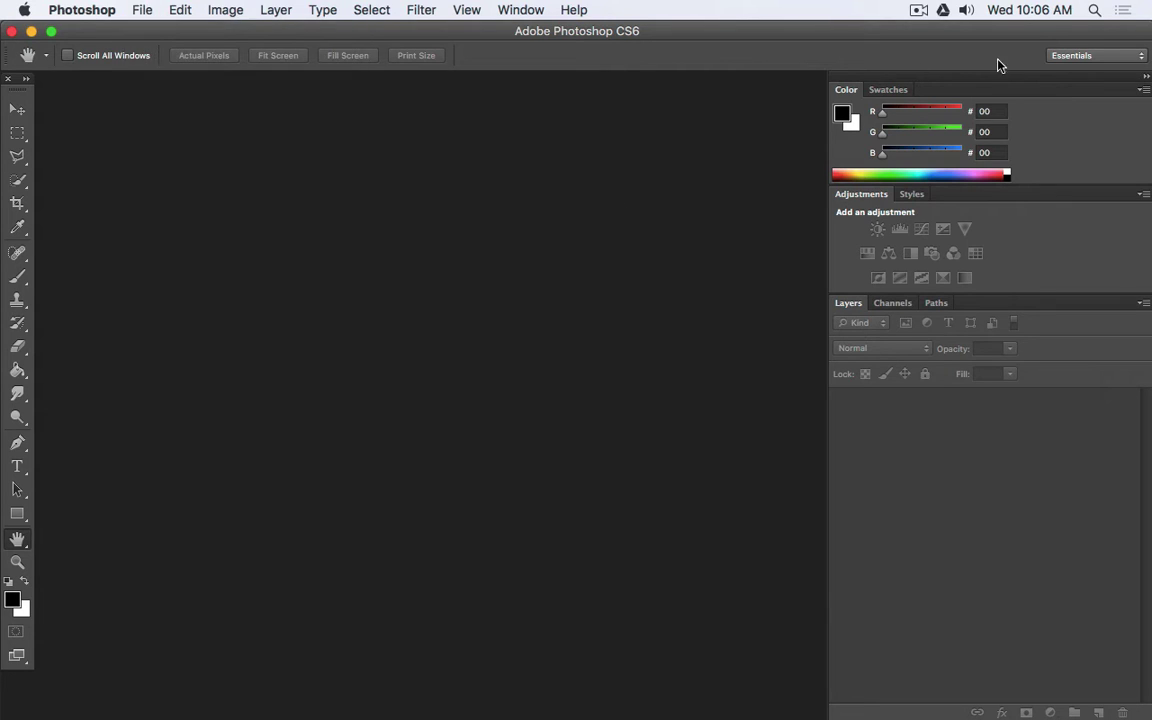
- Search the computer for "epson scan" and close the search
{"action": "left_click", "coordinate": [1095, 12]}
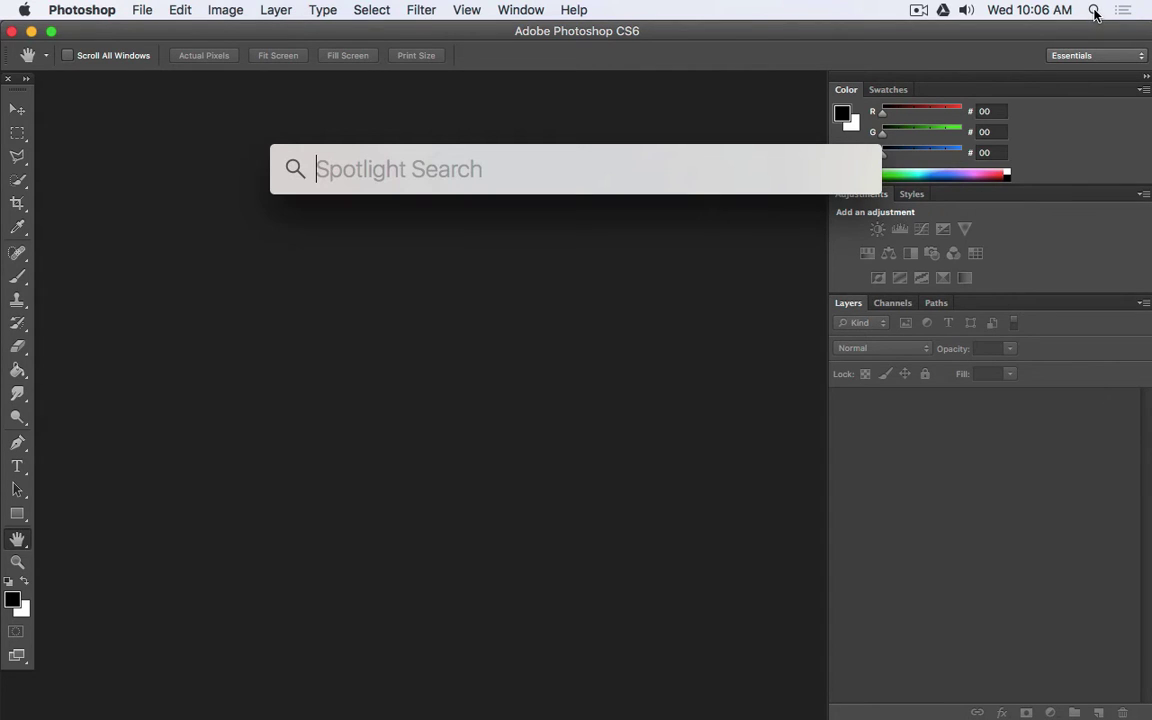
{"action": "type", "text": "e"}
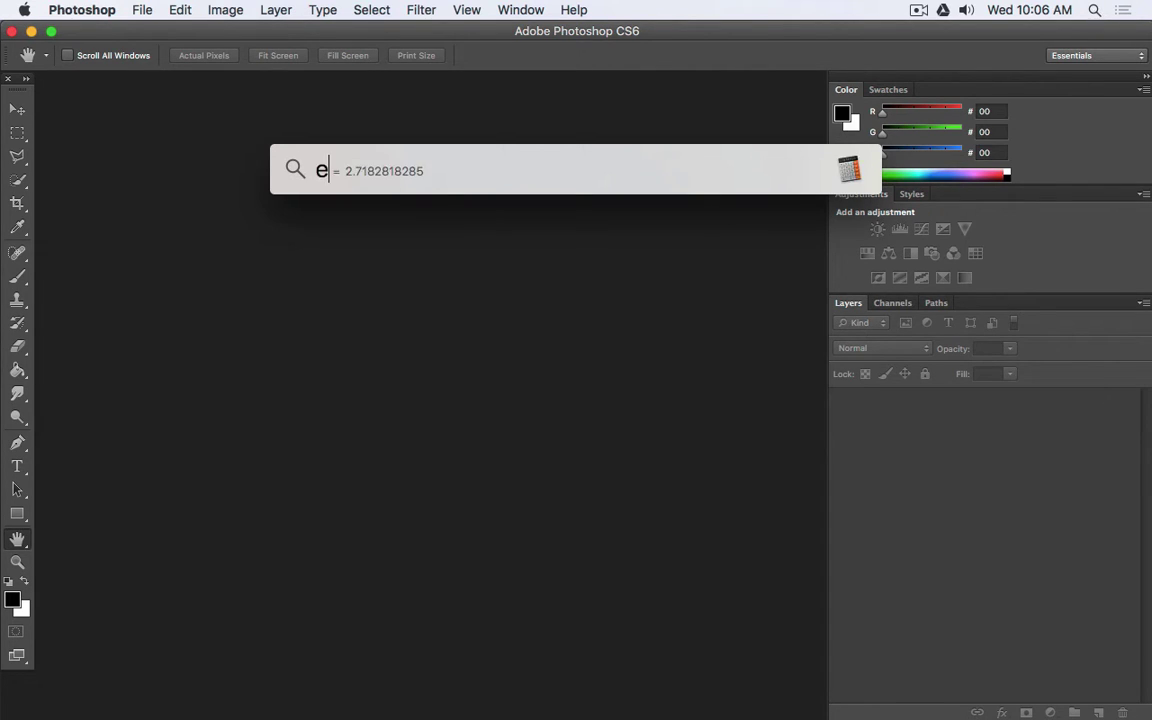
{"action": "type", "text": "pson scan"}
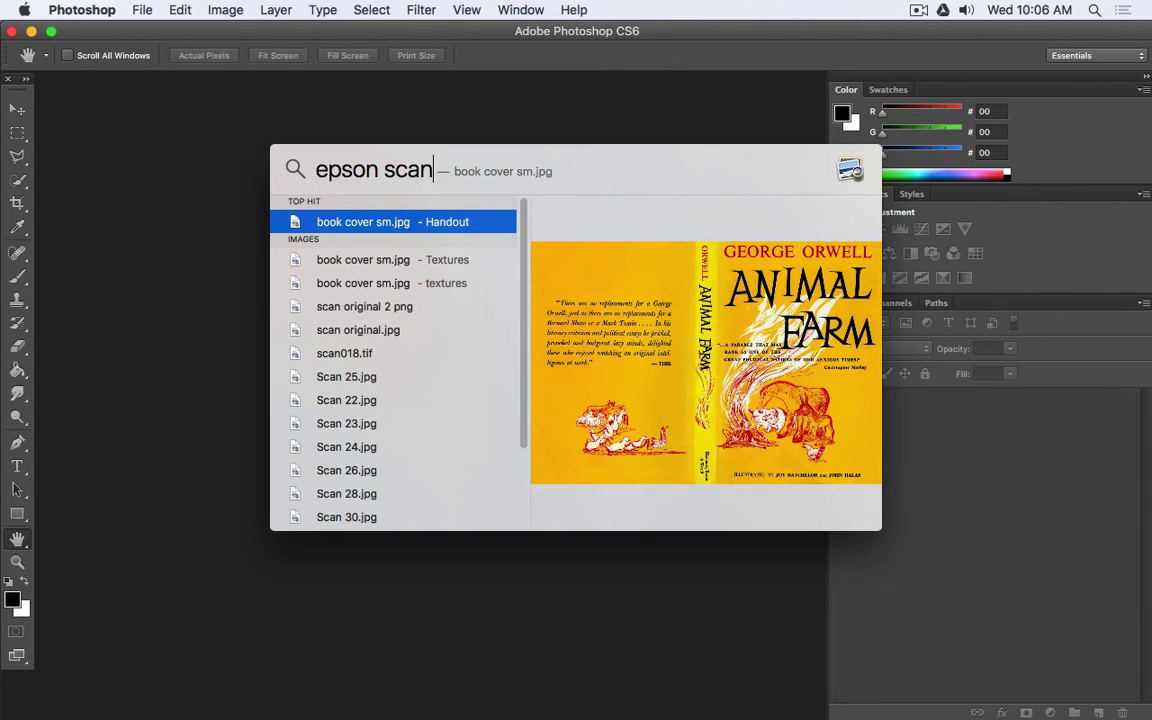
{"action": "key", "text": "Escape"}
{"action": "key", "text": "Escape"}
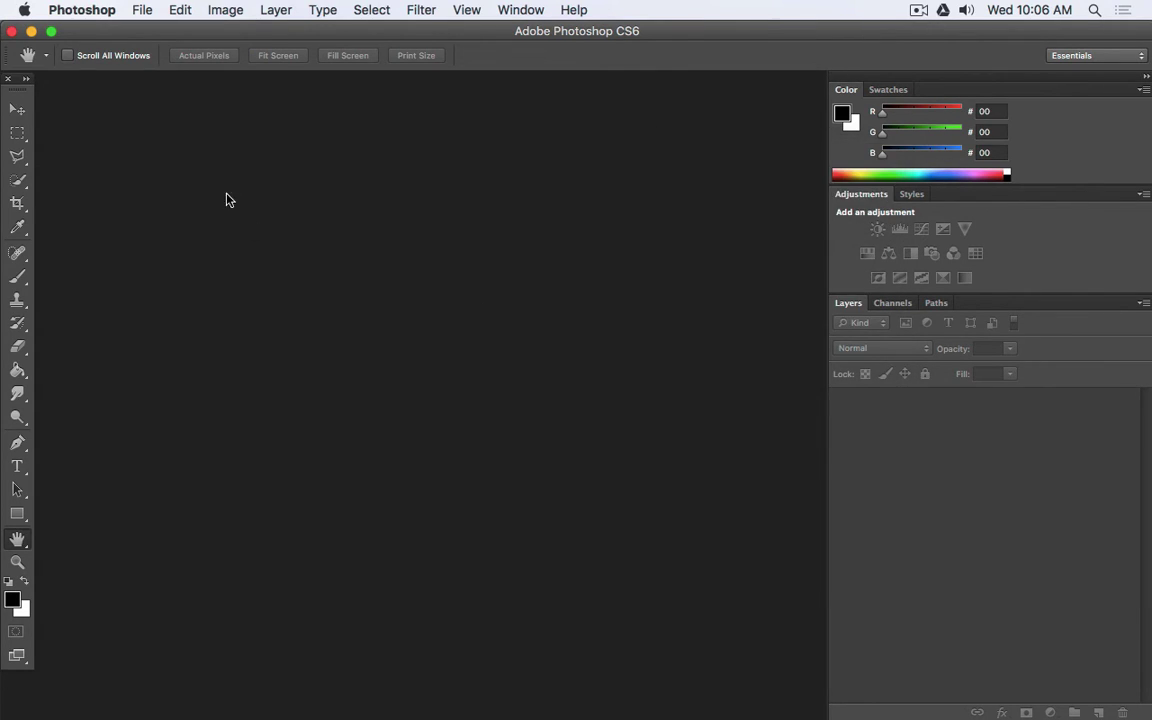
- Start importing images from a device and select the shared Photosmart D110 series scanner
{"action": "left_click", "coordinate": [145, 10]}
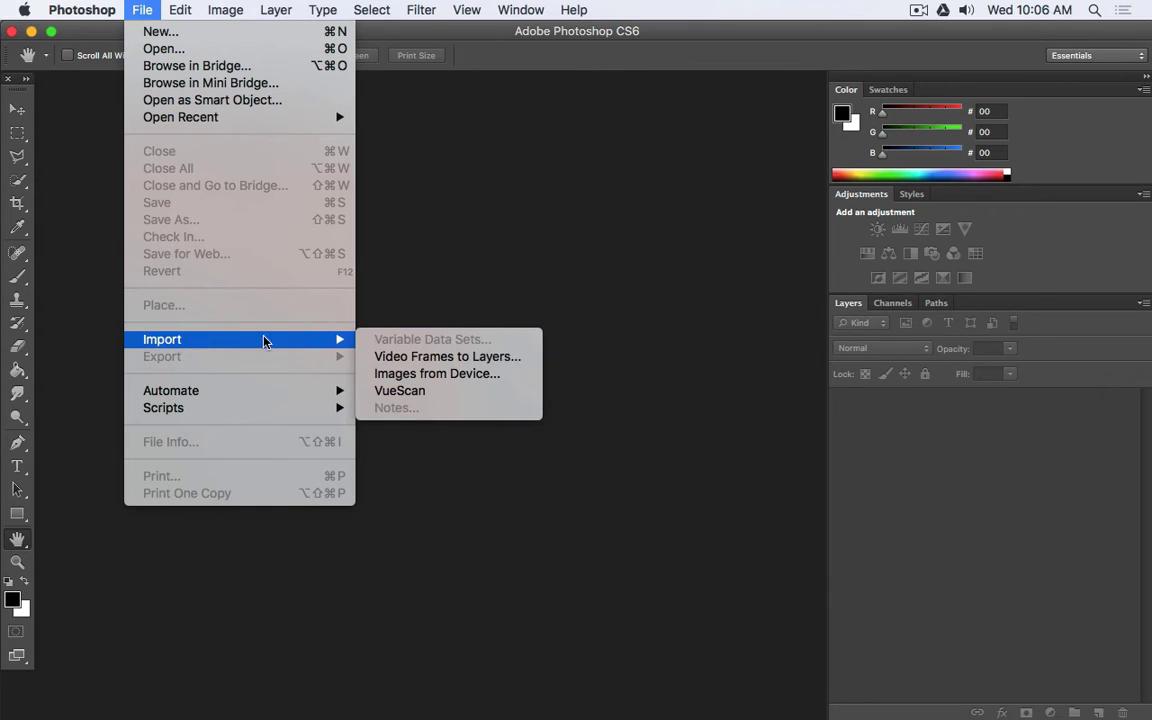
{"action": "left_click", "coordinate": [480, 374]}
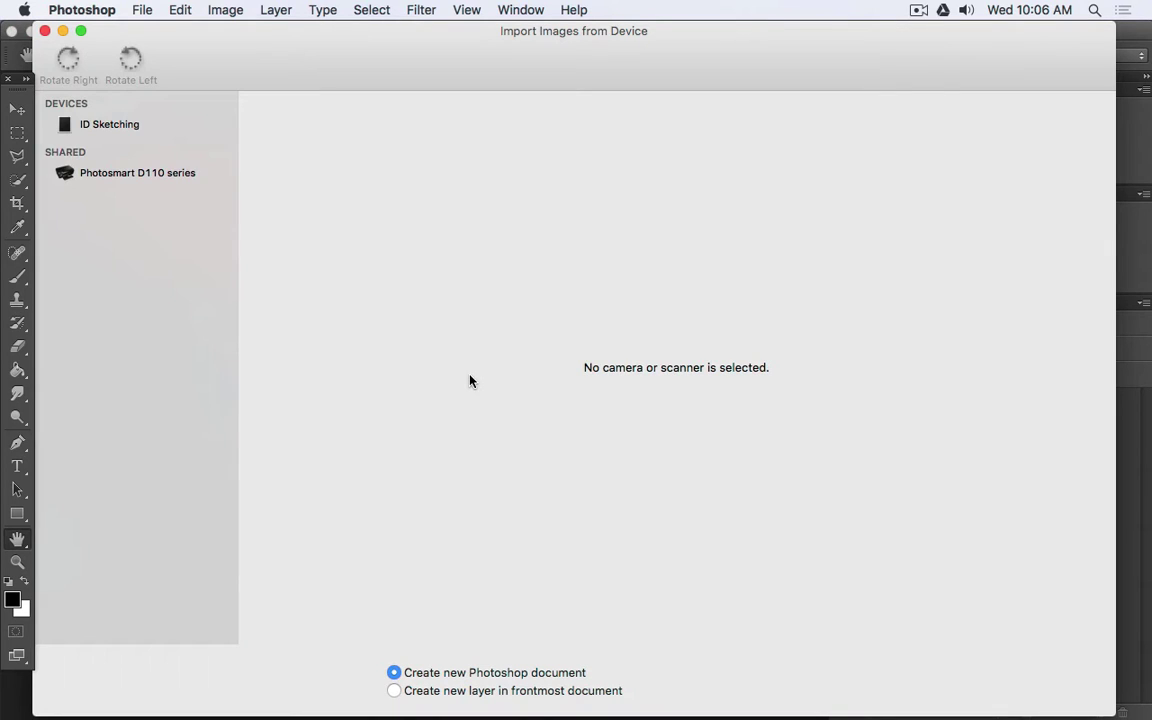
{"action": "left_click", "coordinate": [120, 177]}
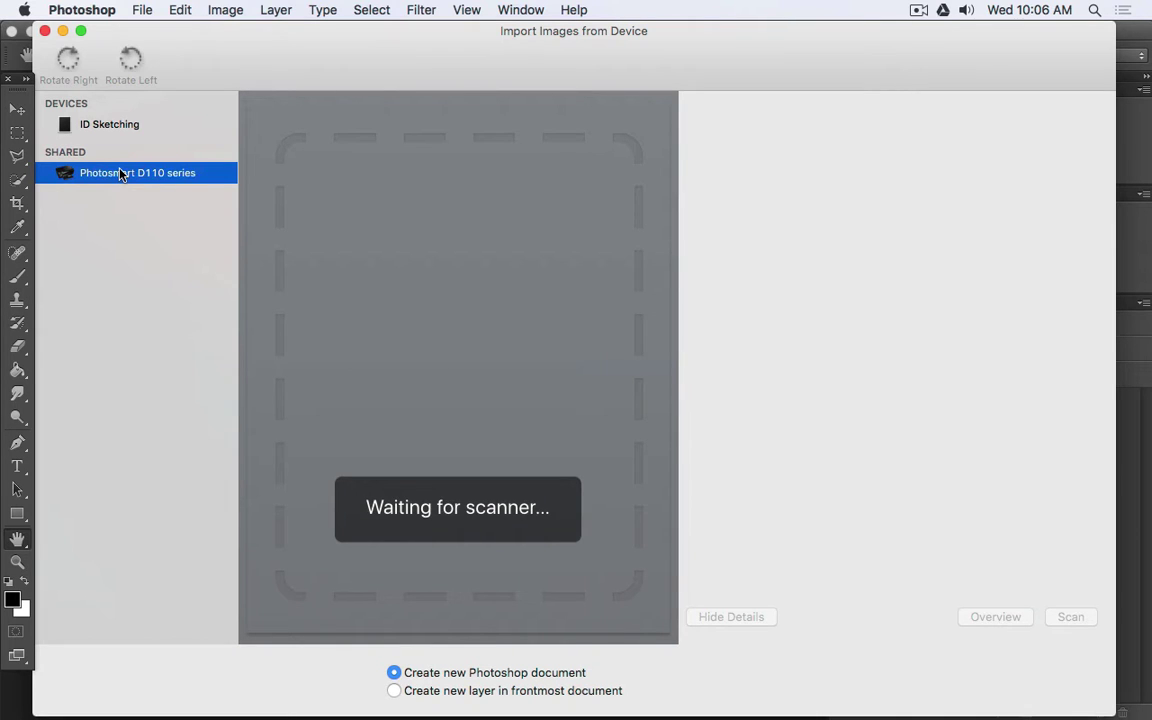
{"action": "left_click_drag", "start_coordinate": [795, 38], "coordinate": [786, 36]}
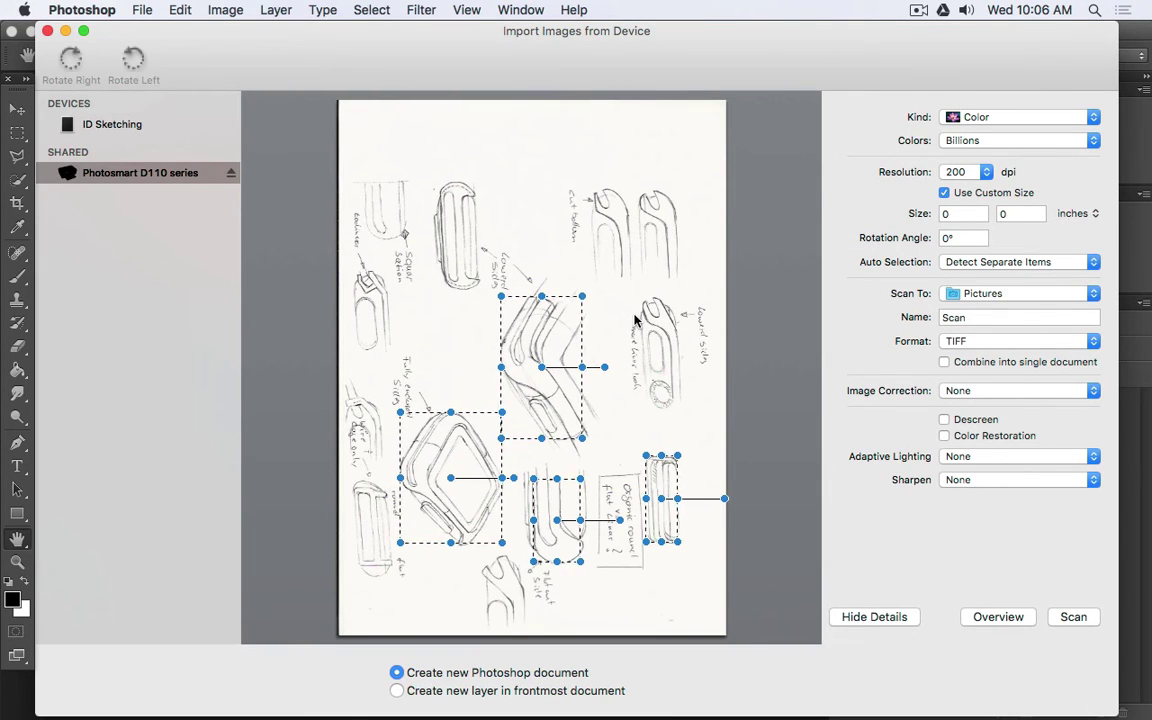
- Replace the separate detected items with one scan selection of about 8.44 × 10.42 inches around all the sketches
{"action": "left_click", "coordinate": [557, 340]}
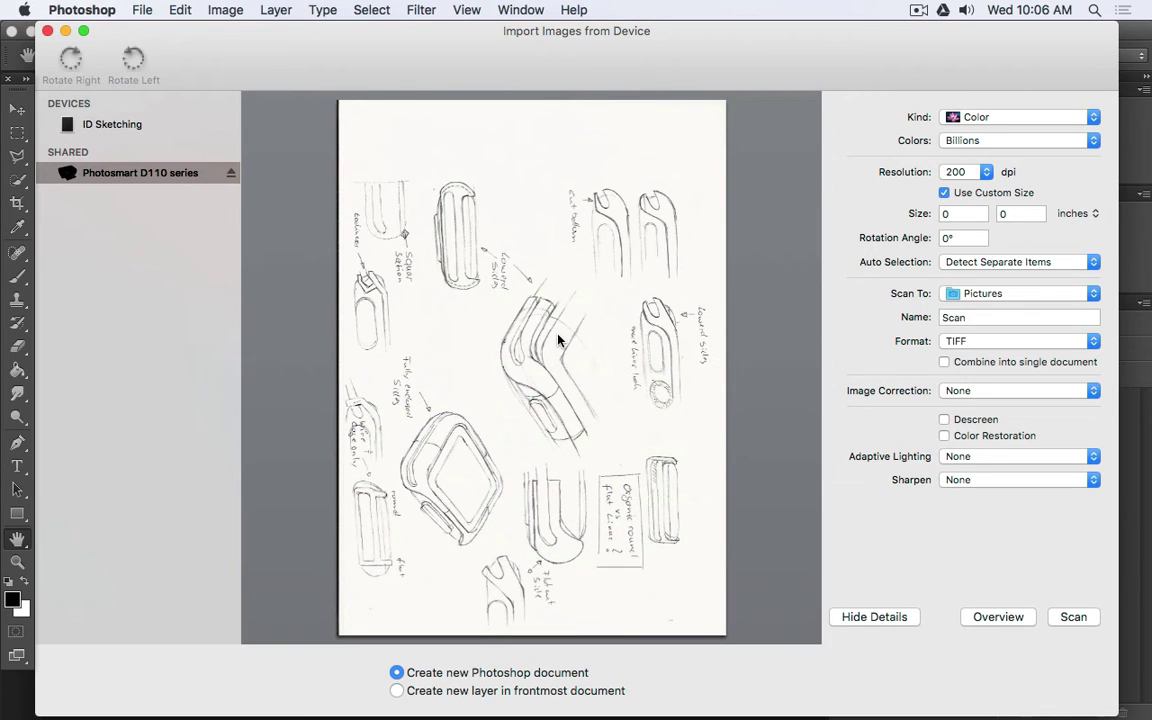
{"action": "mouse_move", "coordinate": [345, 164]}
{"action": "left_mouse_down"}
{"action": "mouse_move", "coordinate": [424, 207]}
{"action": "mouse_move", "coordinate": [661, 607]}
{"action": "mouse_move", "coordinate": [726, 641]}
{"action": "left_mouse_up"}
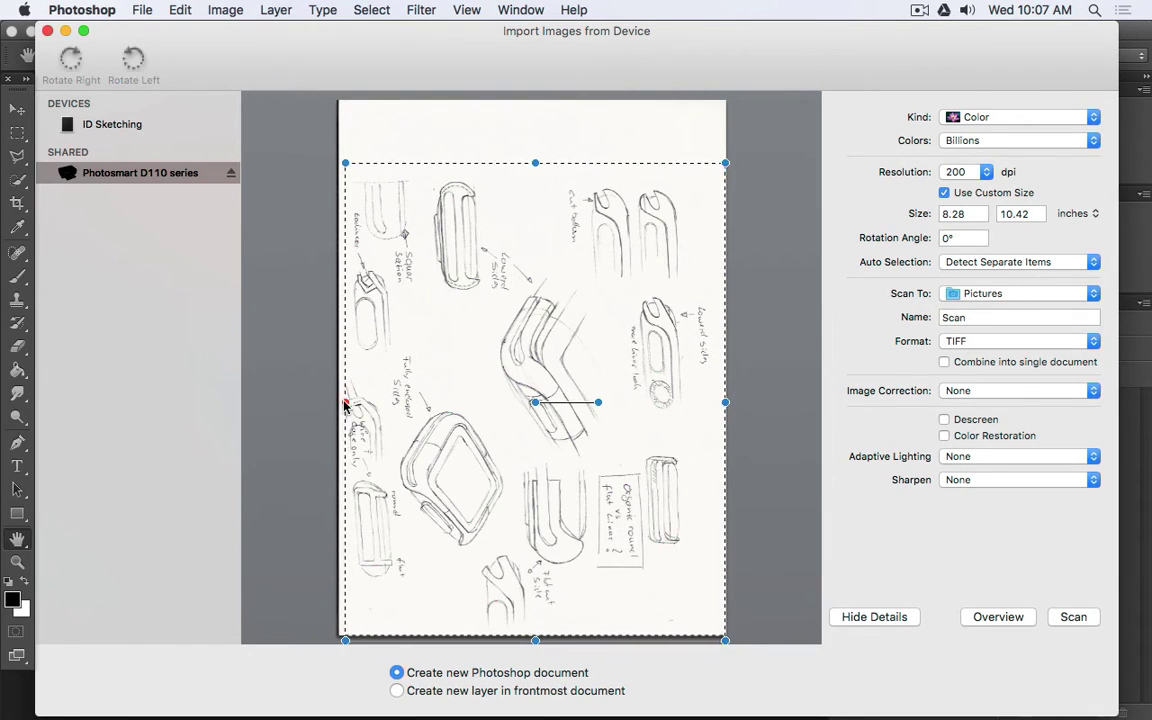
{"action": "left_click_drag", "start_coordinate": [344, 404], "coordinate": [339, 404]}
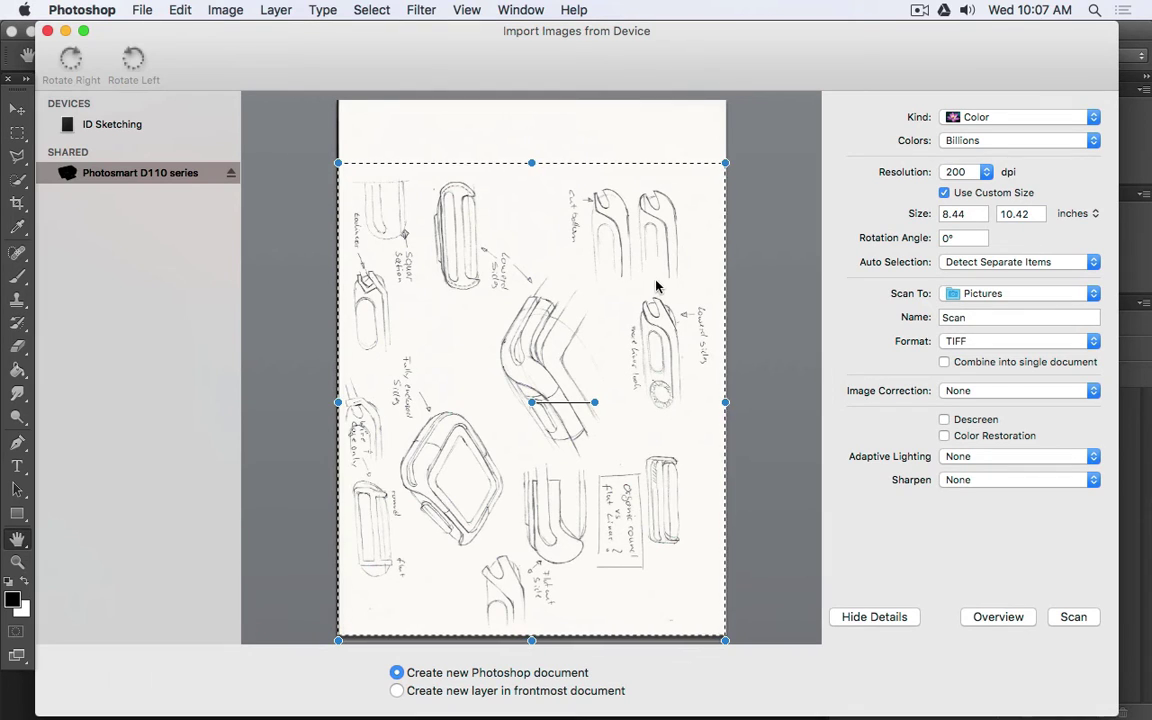
- Choose Color as the scan kind, Billions for the colors and 200 dpi for the resolution
{"action": "left_click", "coordinate": [990, 120]}
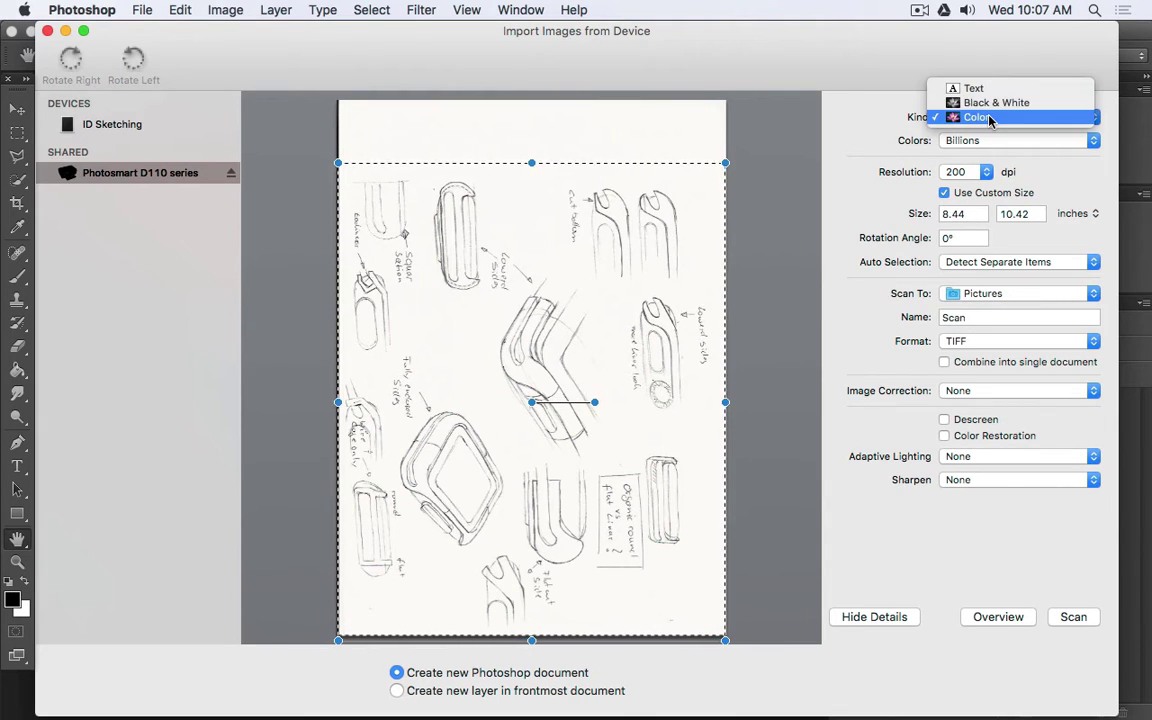
{"action": "left_click", "coordinate": [988, 118]}
{"action": "left_click", "coordinate": [980, 143]}
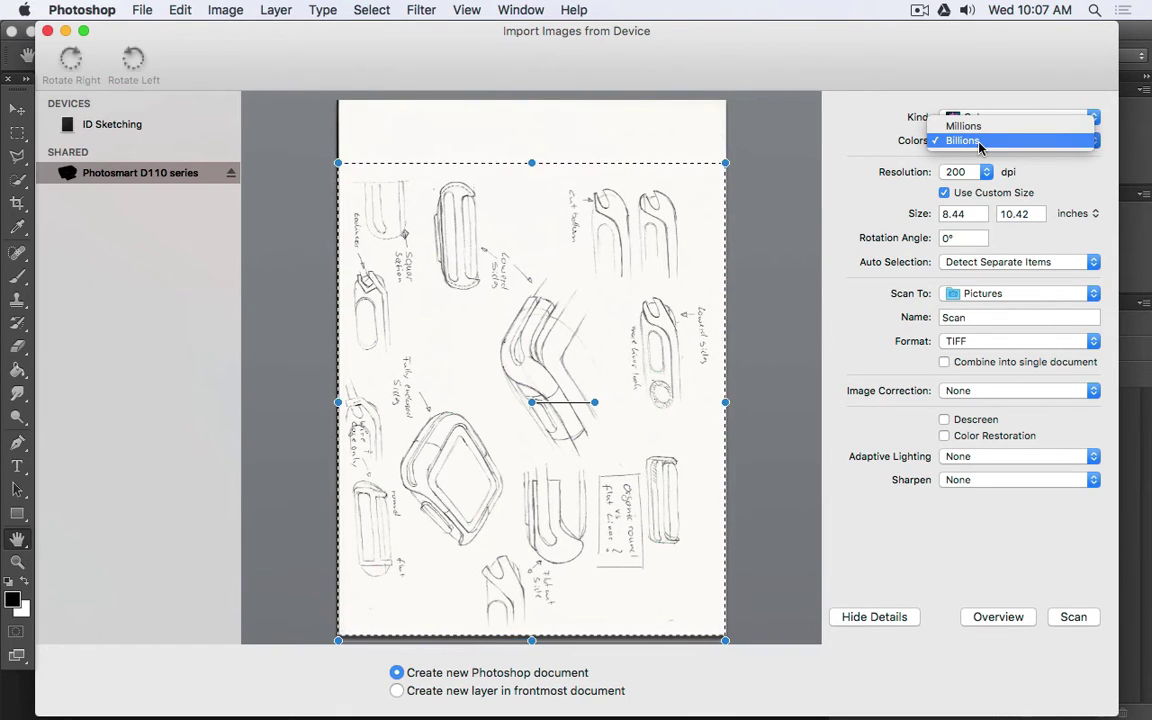
{"action": "left_click", "coordinate": [979, 142]}
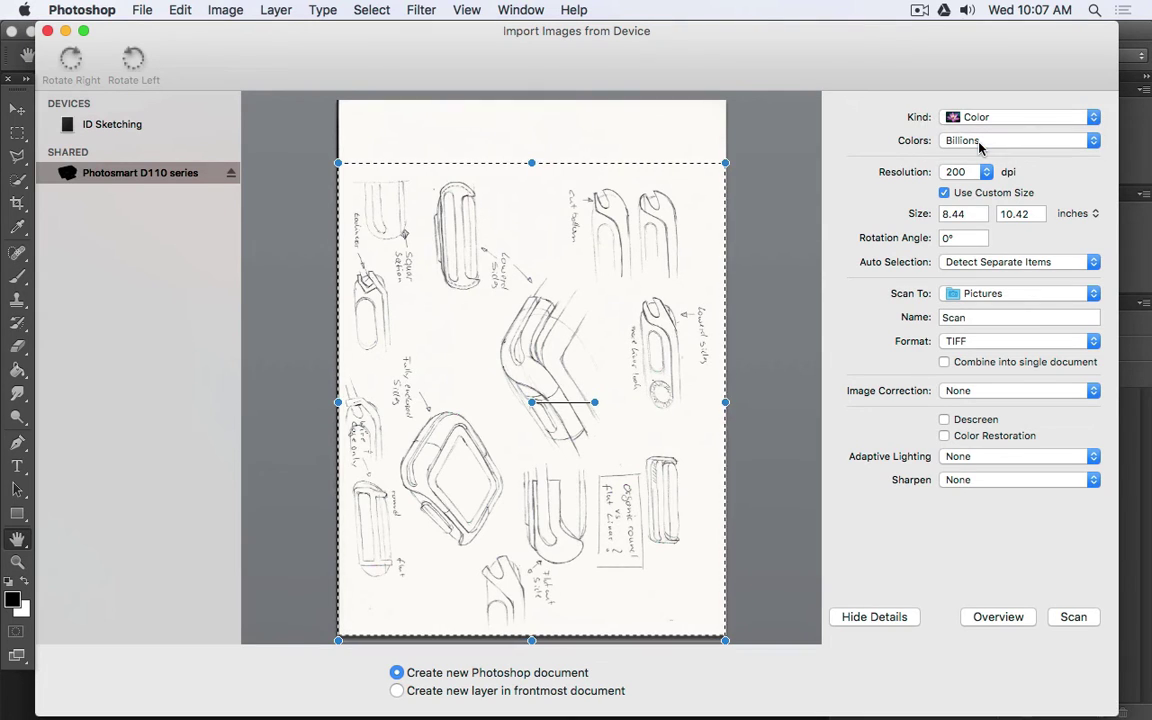
{"action": "left_click", "coordinate": [986, 172]}
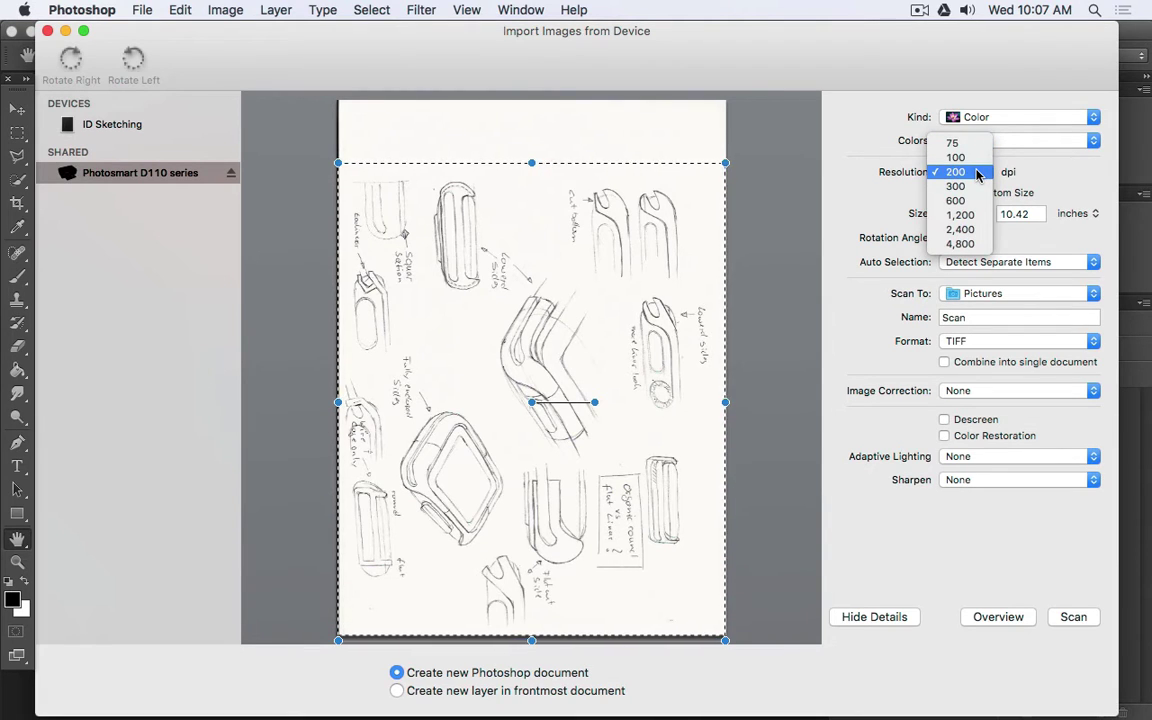
{"action": "left_click", "coordinate": [970, 172]}
- Shrink the scan selection to about 2.81 × 4.02 inches around the angled sketch in the middle of the page
{"action": "left_click_drag", "start_coordinate": [725, 162], "coordinate": [617, 273]}
{"action": "left_click_drag", "start_coordinate": [337, 638], "coordinate": [493, 465]}
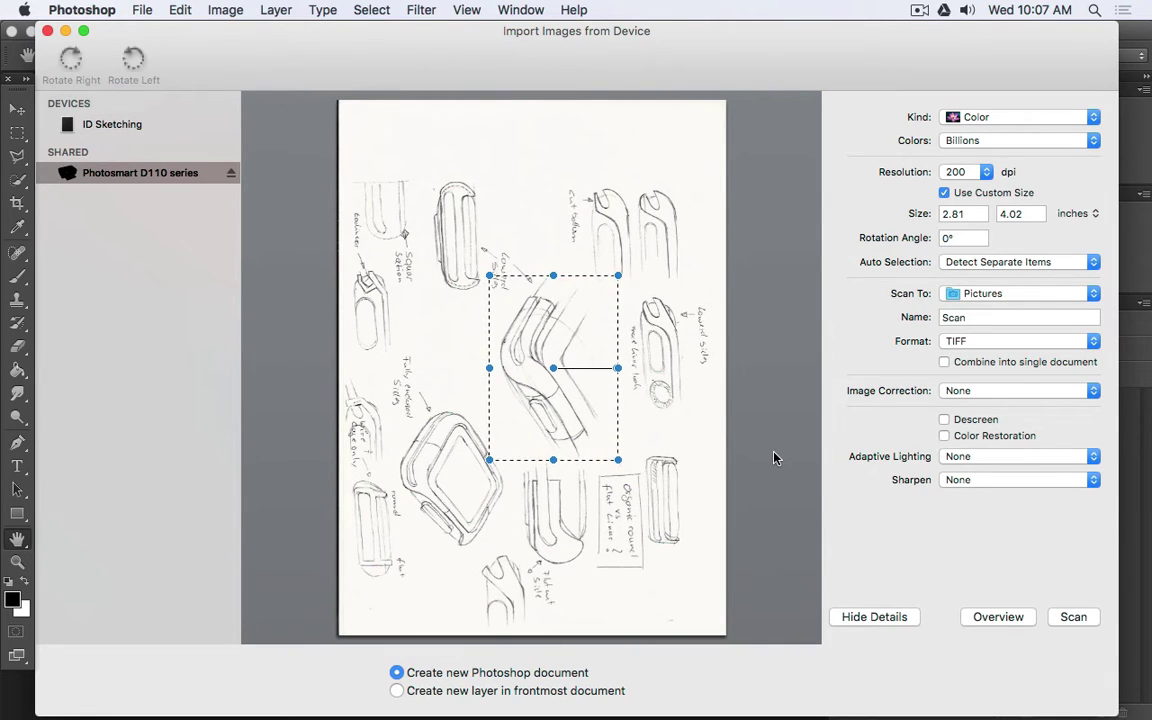
{"action": "left_click", "coordinate": [987, 172]}
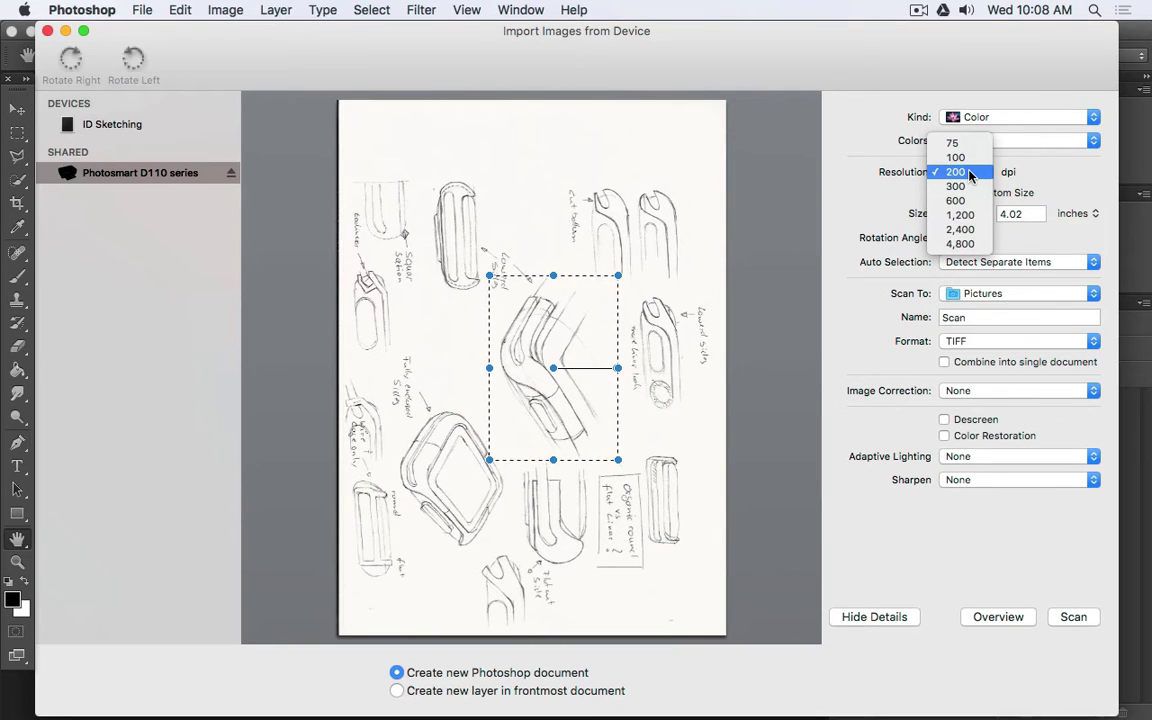
{"action": "left_click", "coordinate": [746, 172]}
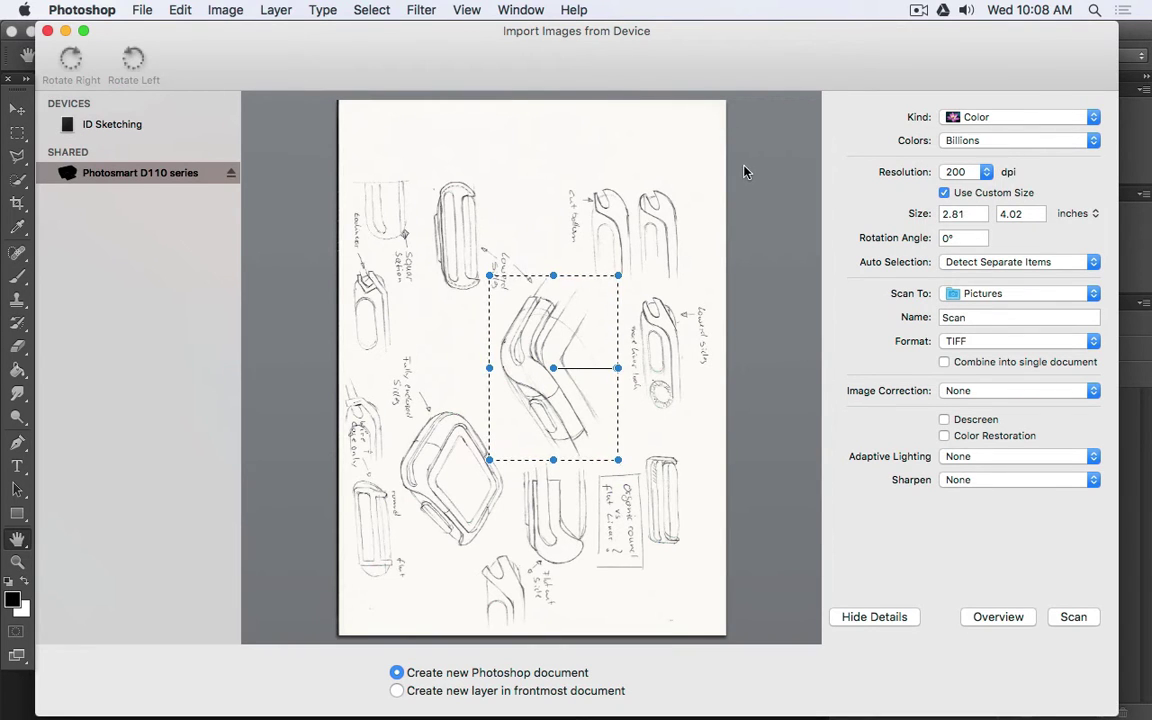
- Switch to Chrome and compare 72 dpi with 300 dpi in the tree avenue and pelican example images
{"action": "key", "text": "super+Tab"}
{"action": "key", "text": "super+Tab"}
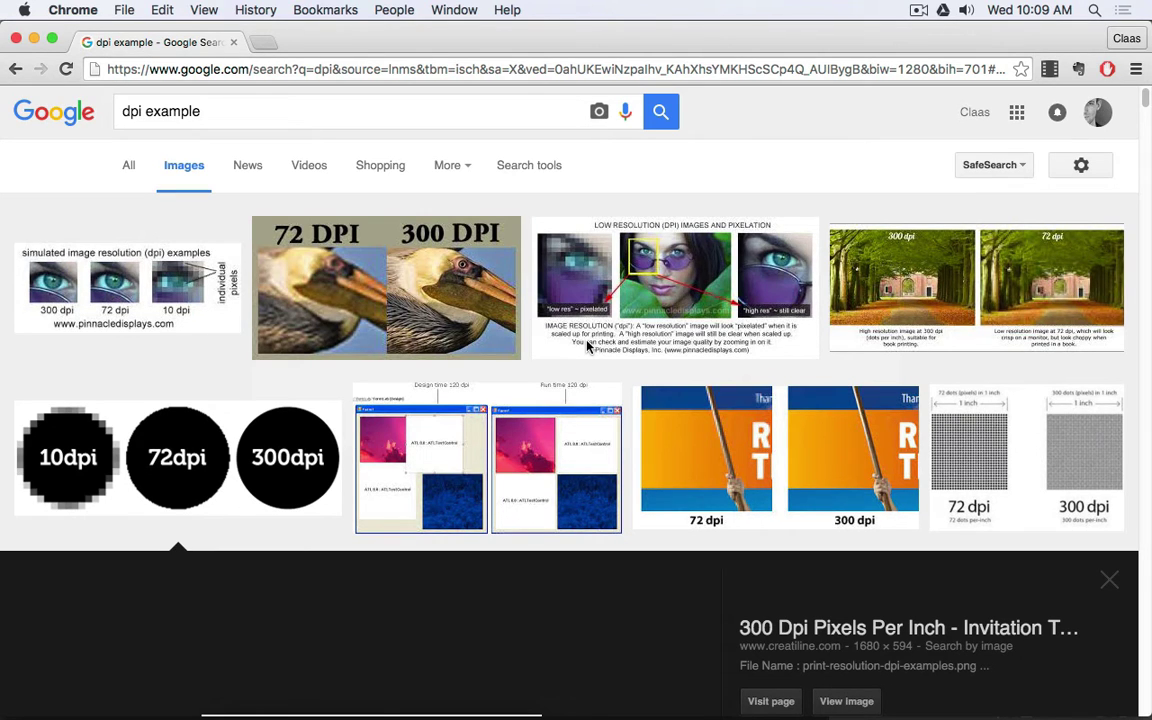
{"action": "left_click", "coordinate": [905, 300]}
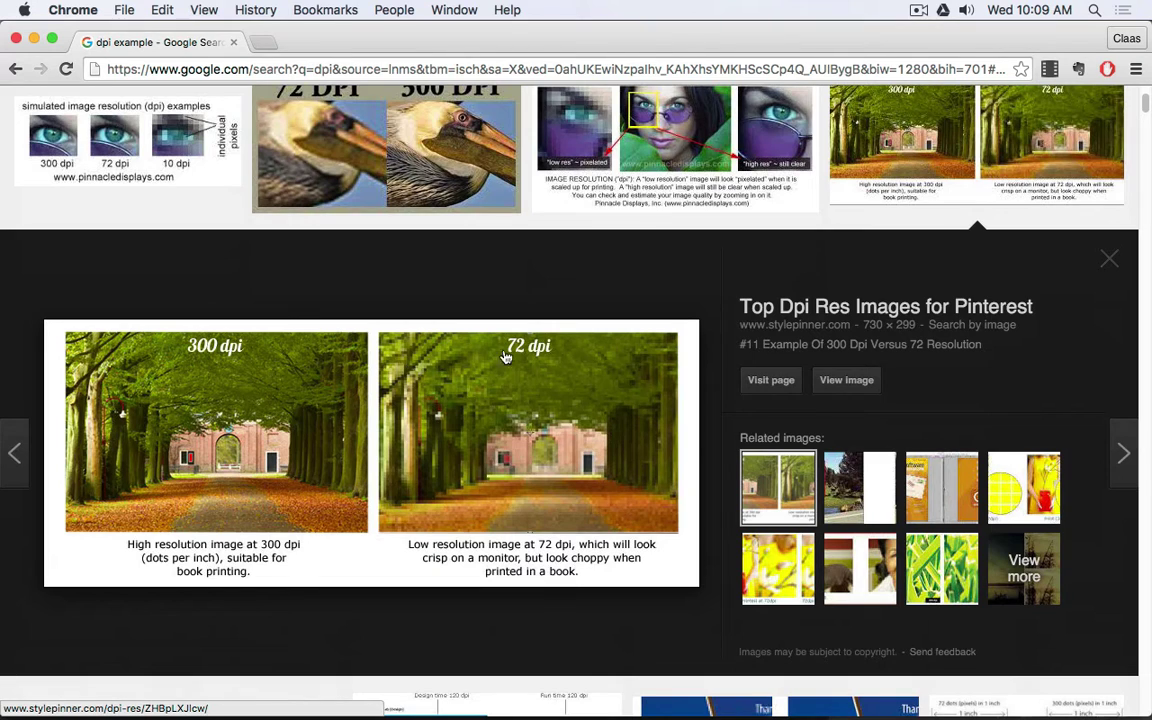
{"action": "left_click", "coordinate": [403, 197]}
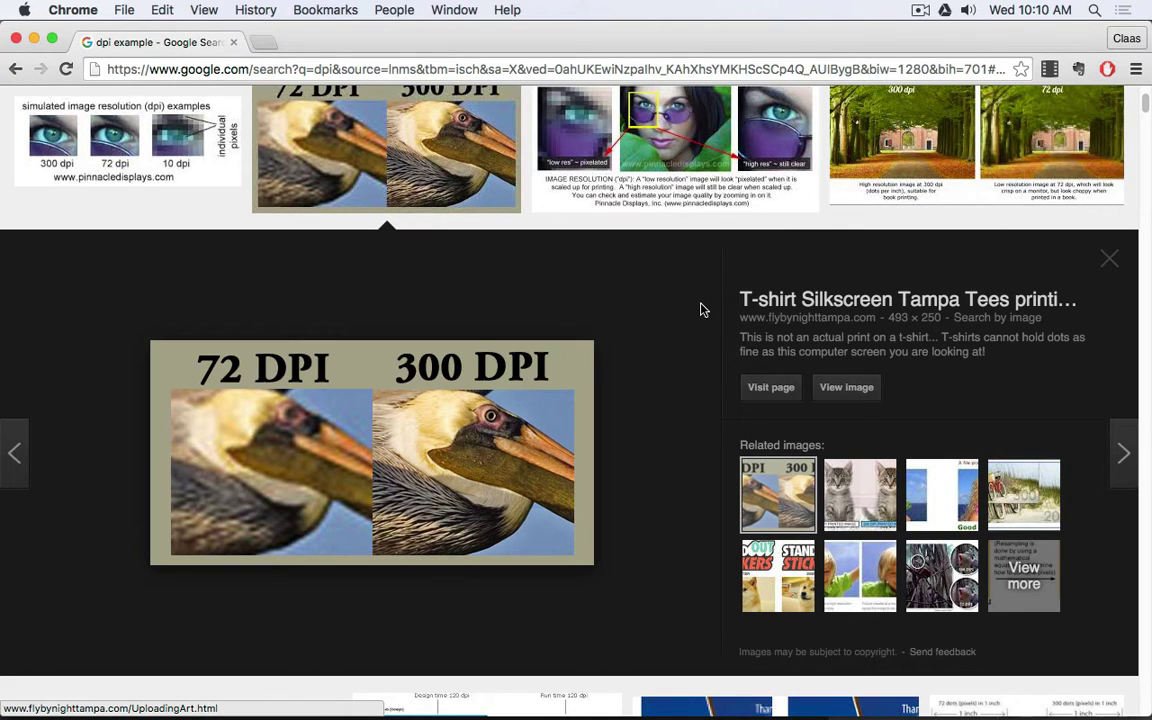
{"action": "left_click", "coordinate": [905, 188]}
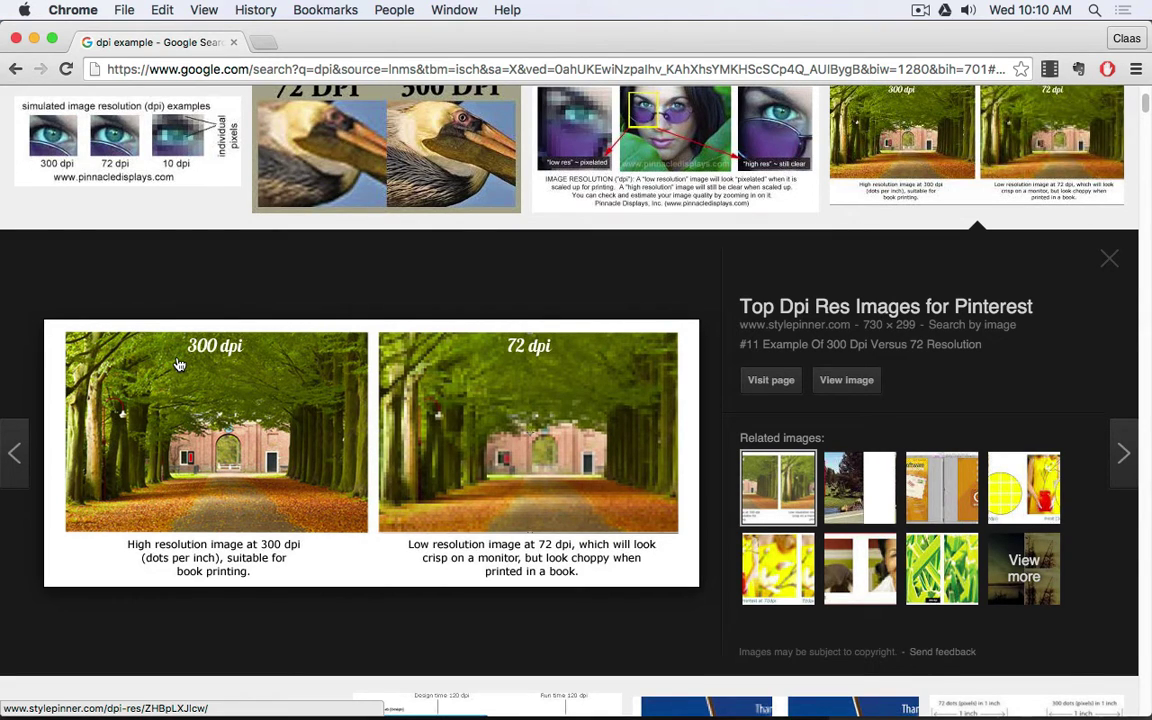
- Look through further dpi examples and examine the circle comparison of 10, 72 and 300 dpi
{"action": "scroll", "coordinate": [160, 360], "scroll_direction": "down", "scroll_amount": 3}
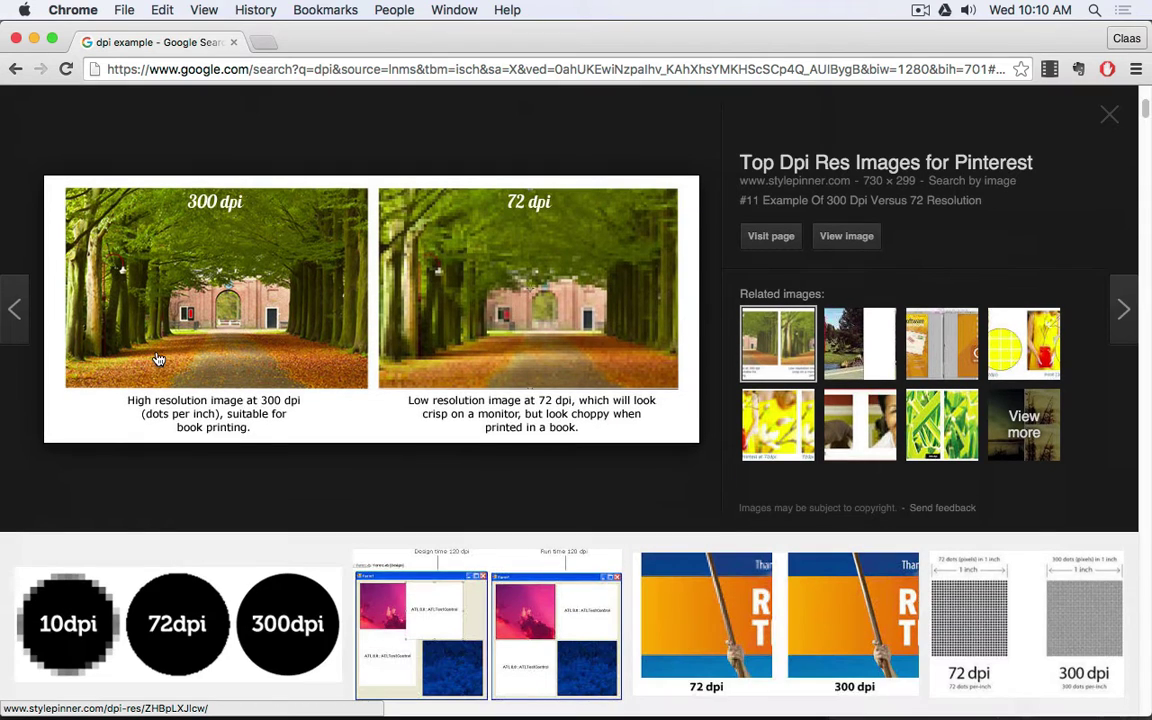
{"action": "scroll", "coordinate": [158, 360], "scroll_direction": "down", "scroll_amount": 10}
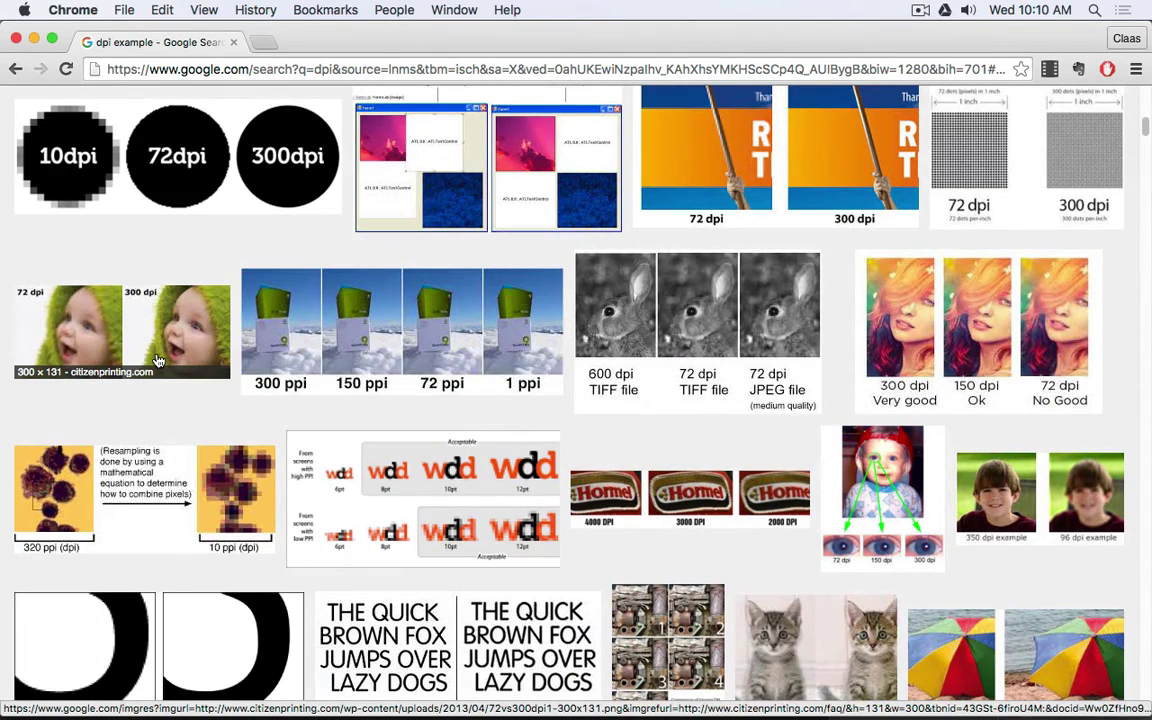
{"action": "scroll", "coordinate": [157, 361], "scroll_direction": "up", "scroll_amount": 5}
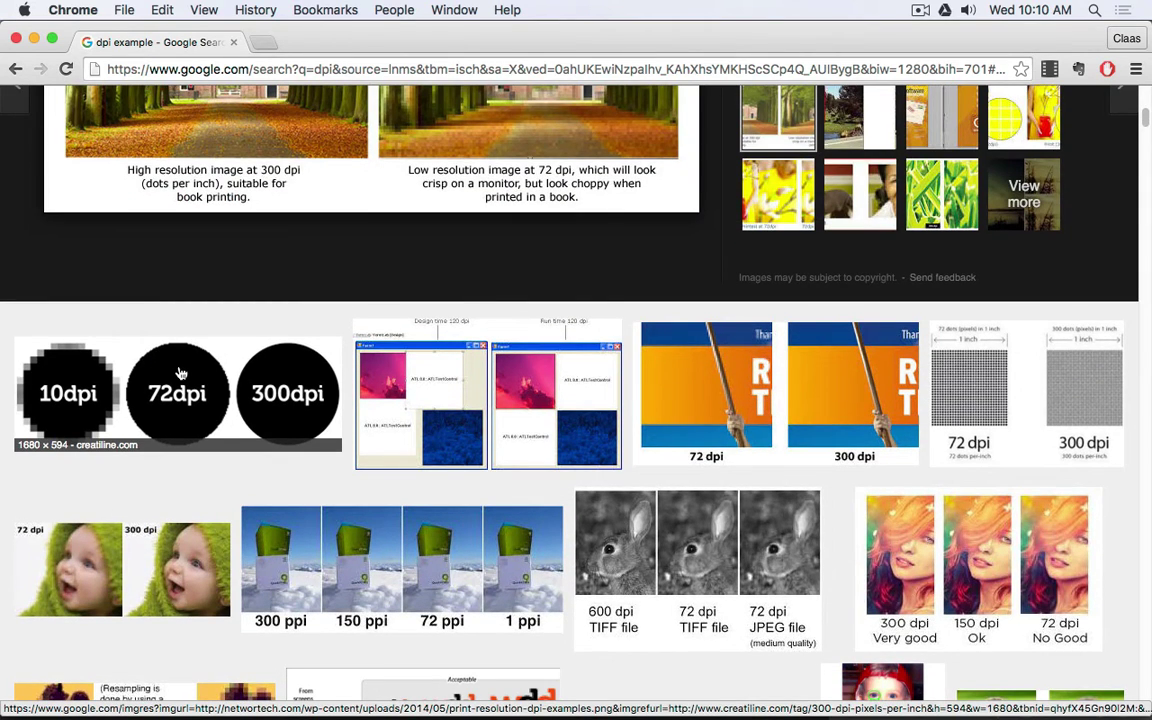
{"action": "left_click", "coordinate": [180, 373]}
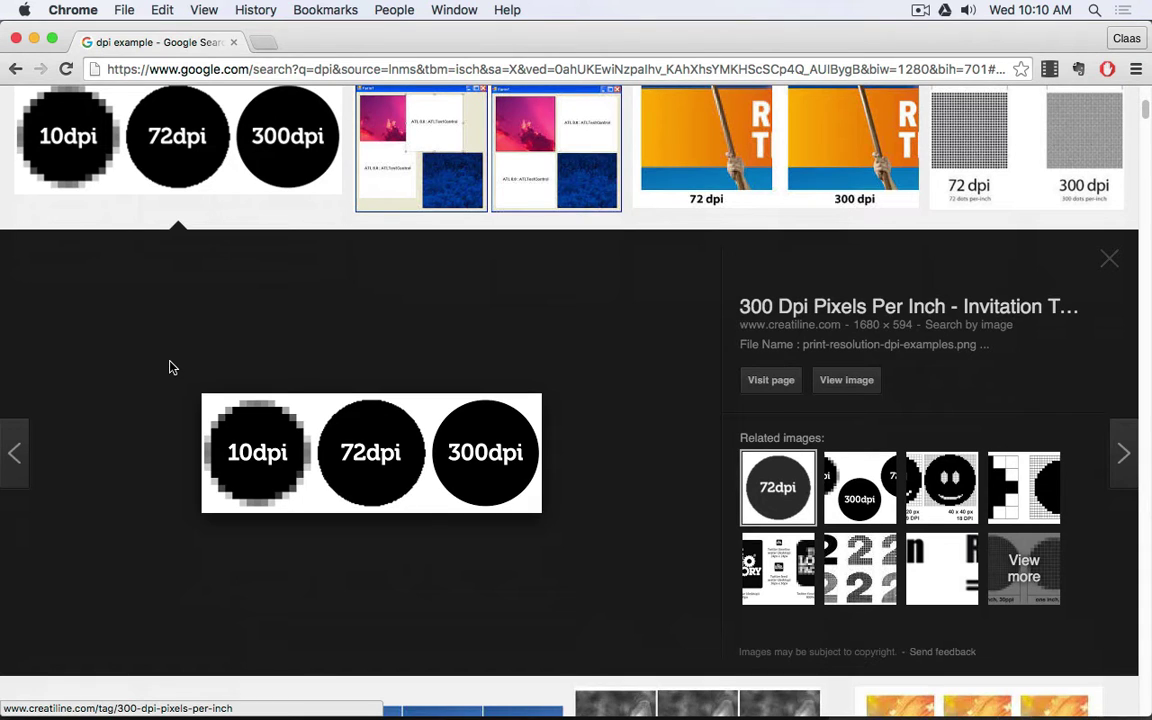
{"action": "scroll", "coordinate": [185, 370], "scroll_direction": "up", "scroll_amount": 5}
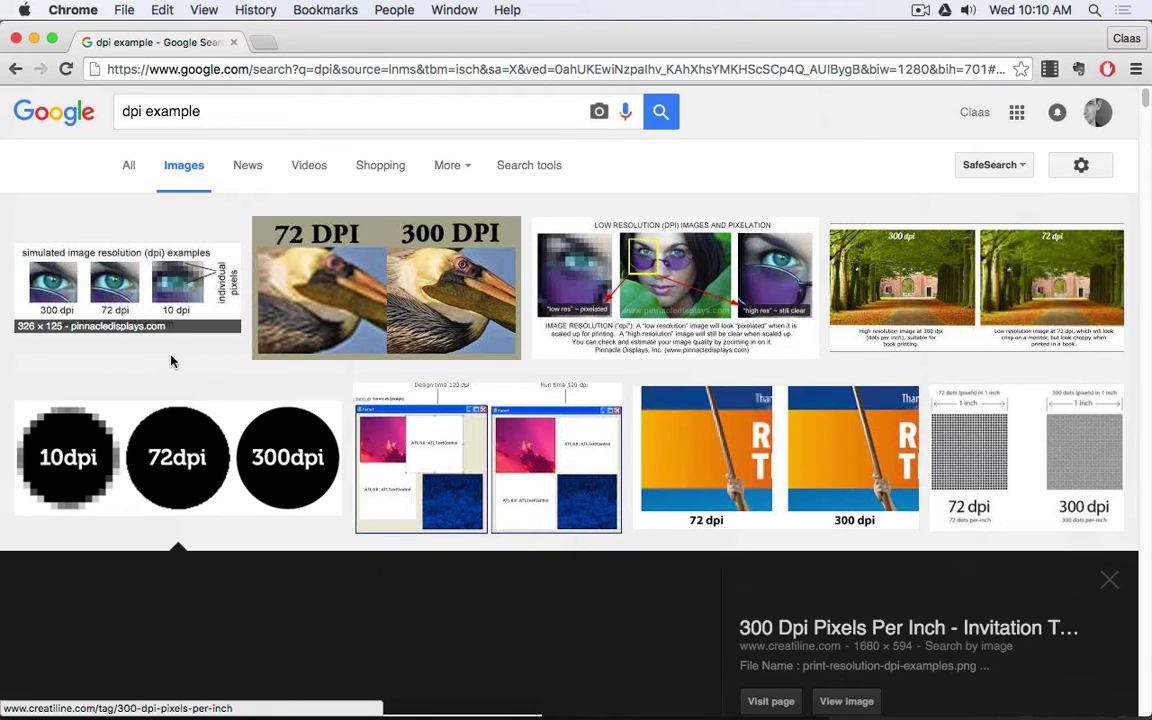
- Switch back to Photoshop, enlarge the scan selection to about 9.66 × 10.95 inches over all the sketches, and choose TIFF as the format
{"action": "key", "text": "super+Tab"}
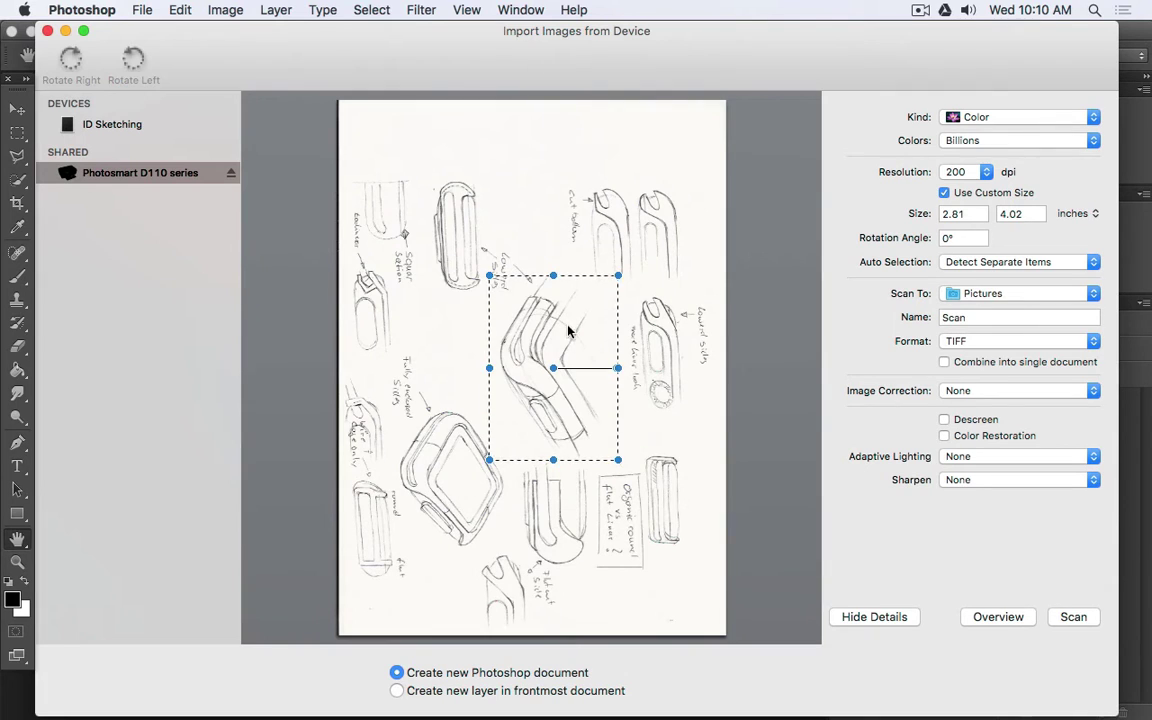
{"action": "left_click_drag", "start_coordinate": [567, 330], "coordinate": [416, 220]}
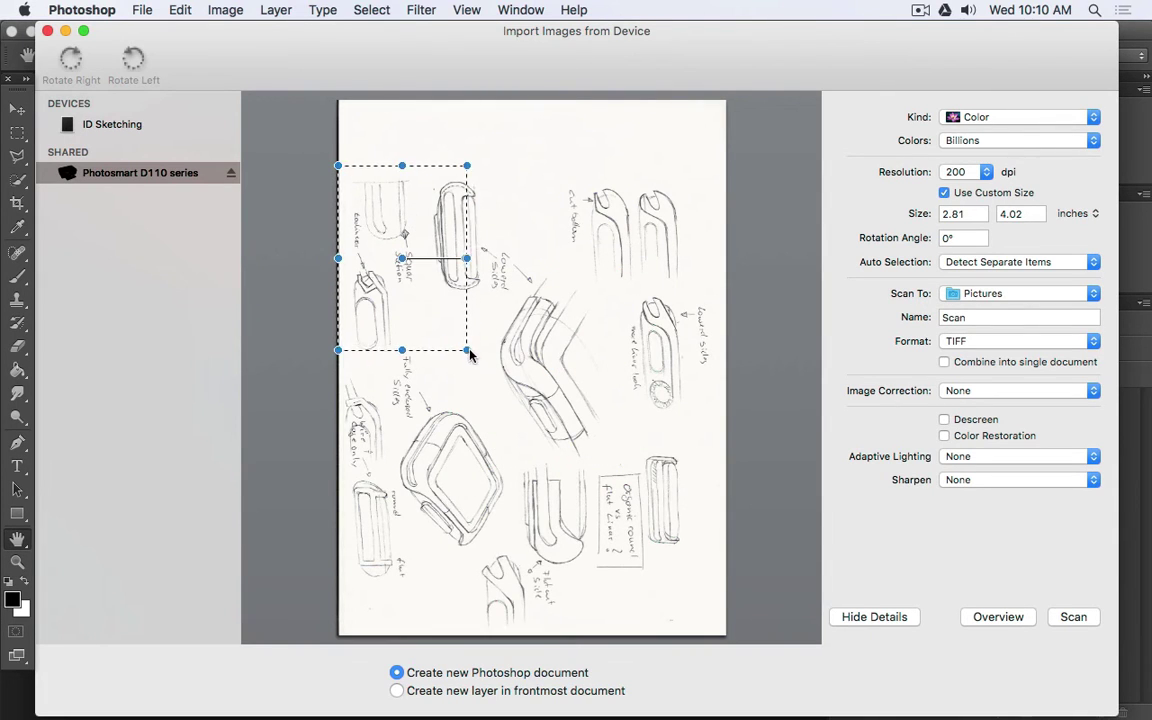
{"action": "left_click_drag", "start_coordinate": [470, 355], "coordinate": [781, 667]}
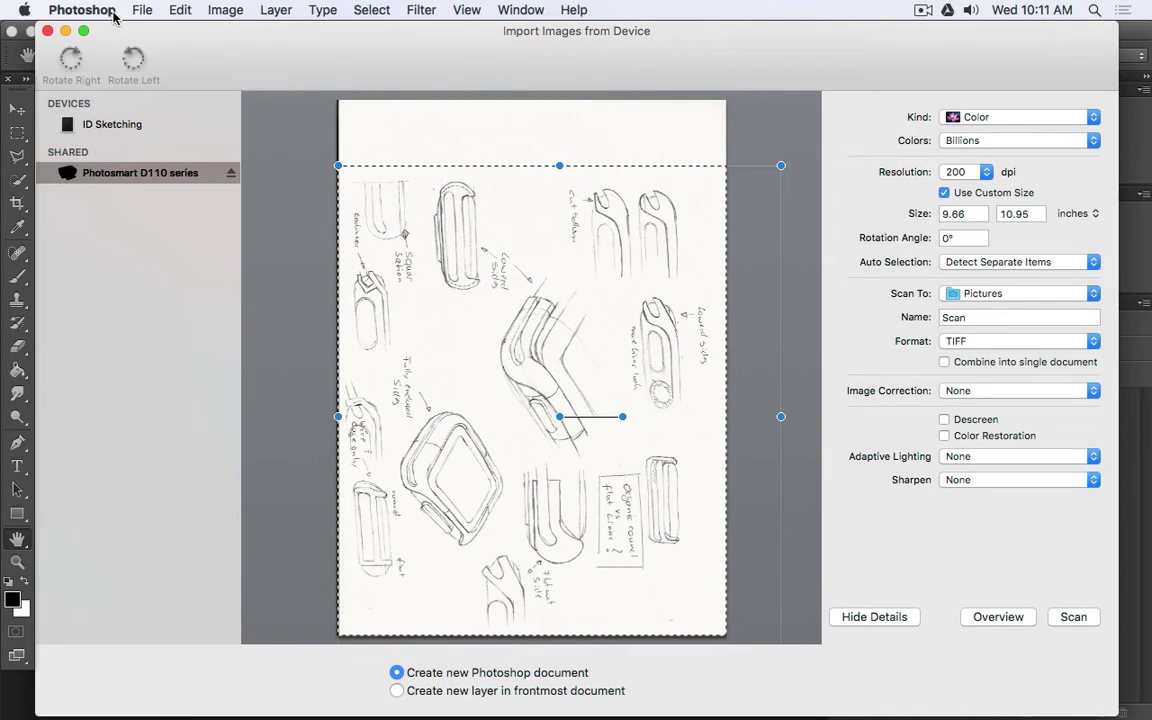
{"action": "left_click", "coordinate": [1005, 343]}
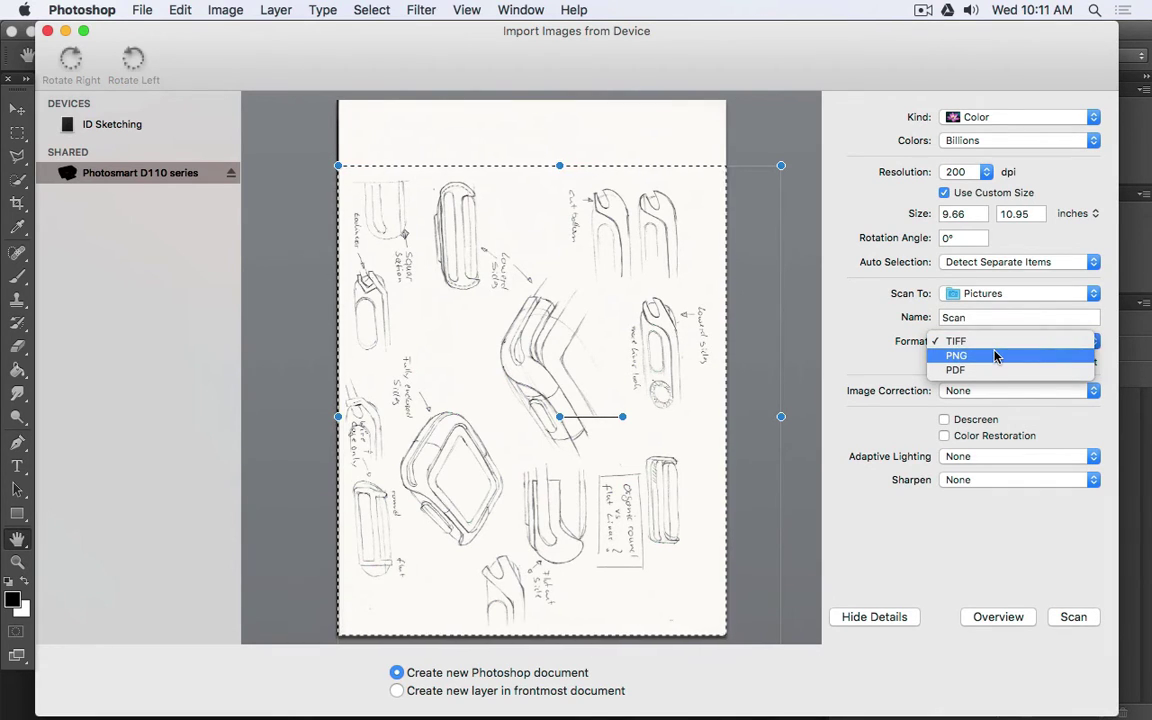
{"action": "left_click", "coordinate": [997, 341]}
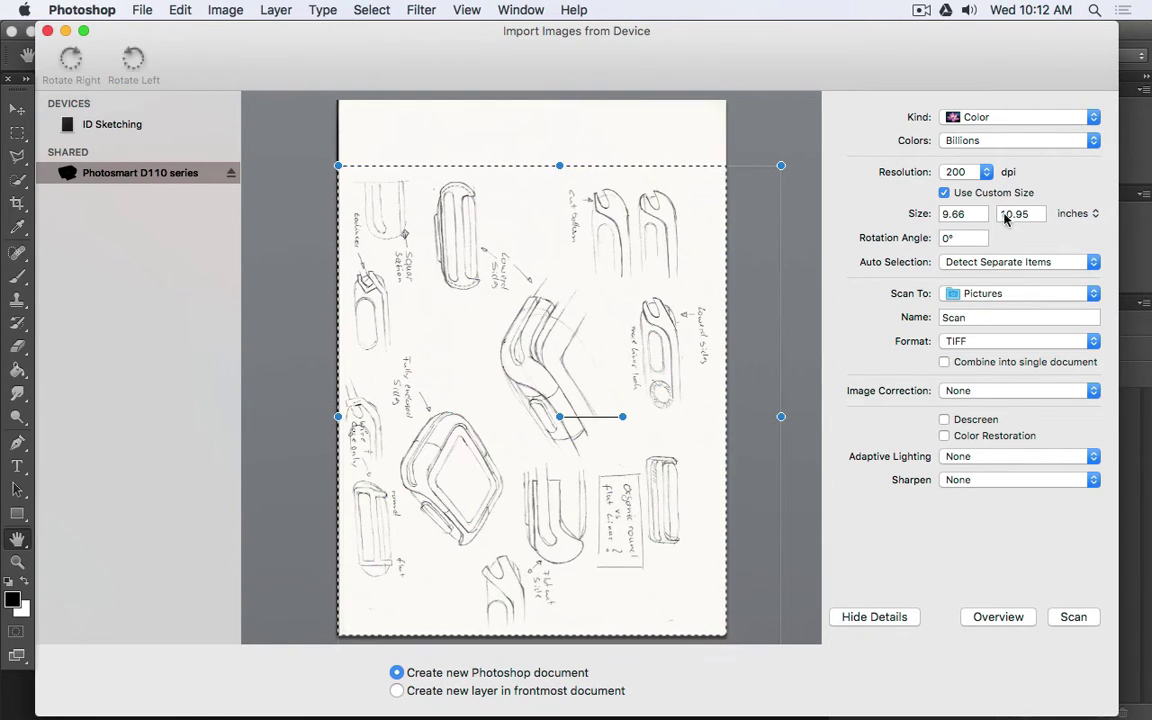
- Scan the selected sketch page into a new document and rotate the canvas 90° counterclockwise
{"action": "left_click", "coordinate": [1072, 619]}
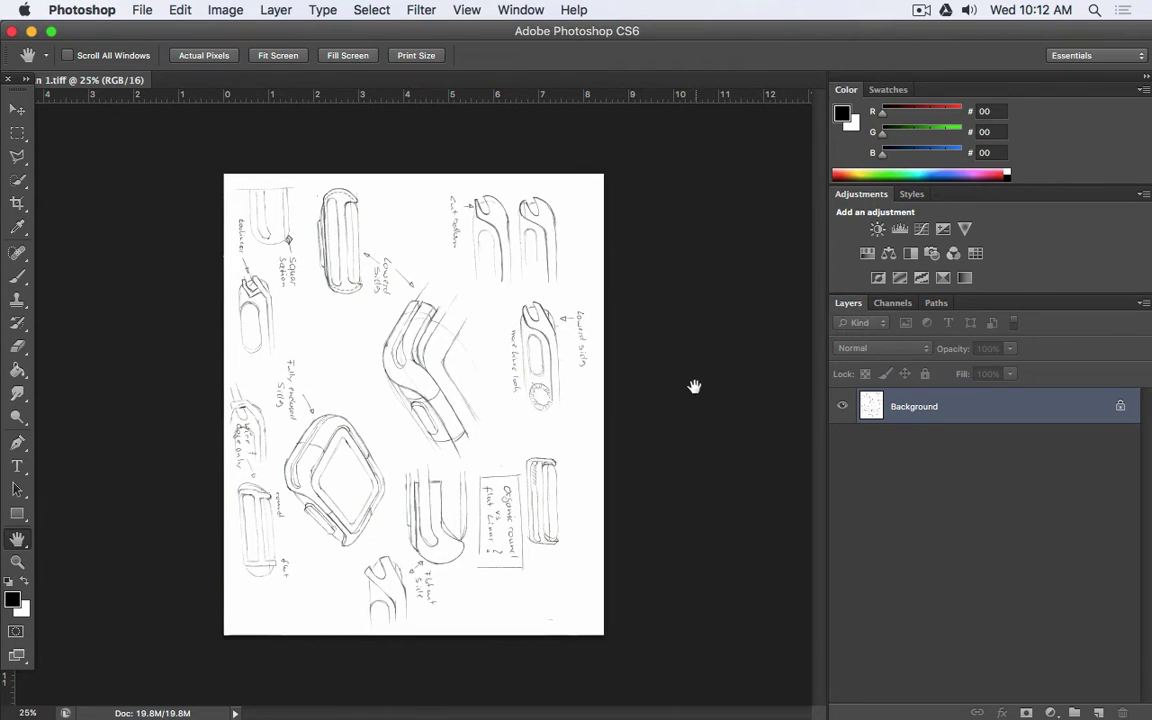
{"action": "left_click", "coordinate": [224, 10]}
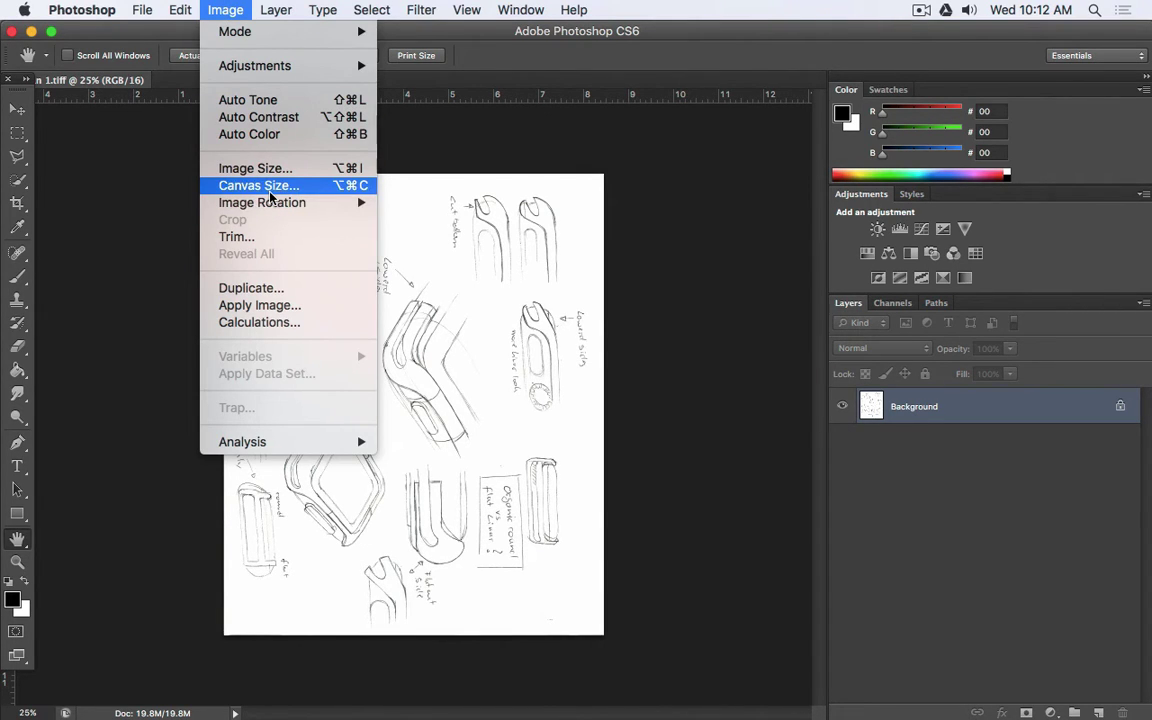
{"action": "mouse_move", "coordinate": [270, 207]}
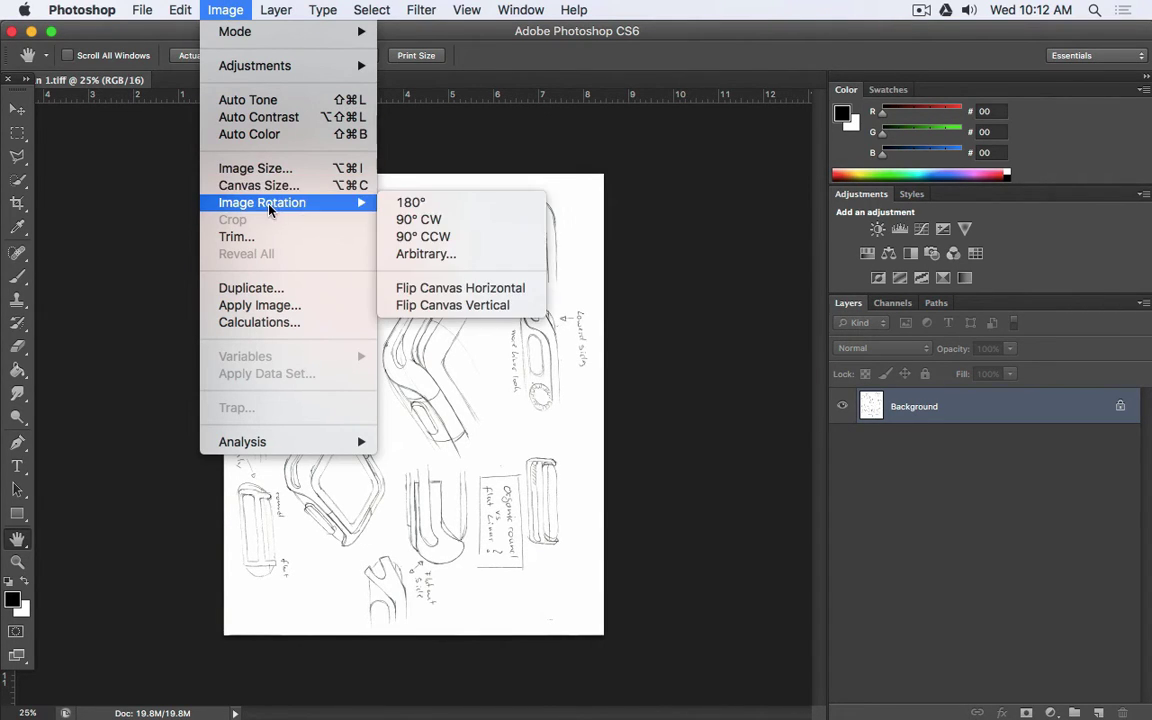
{"action": "left_click", "coordinate": [494, 237]}
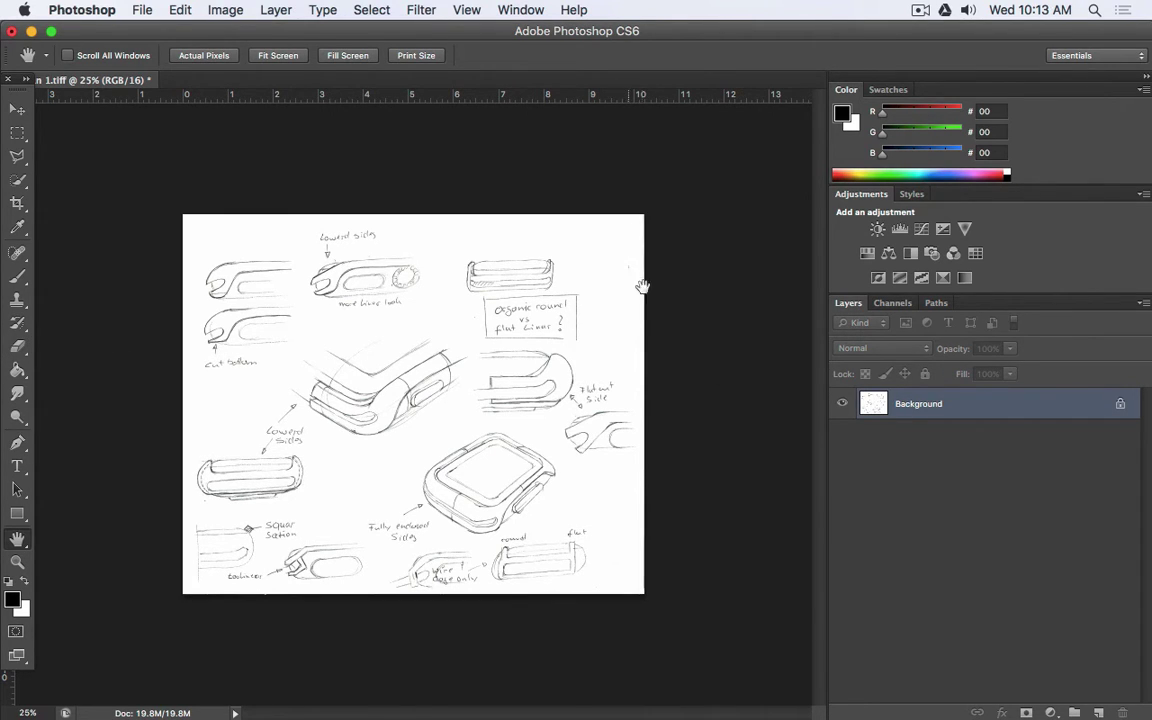
- Convert the locked Background into an editable layer named Layer 0
{"action": "double_click", "coordinate": [878, 402]}
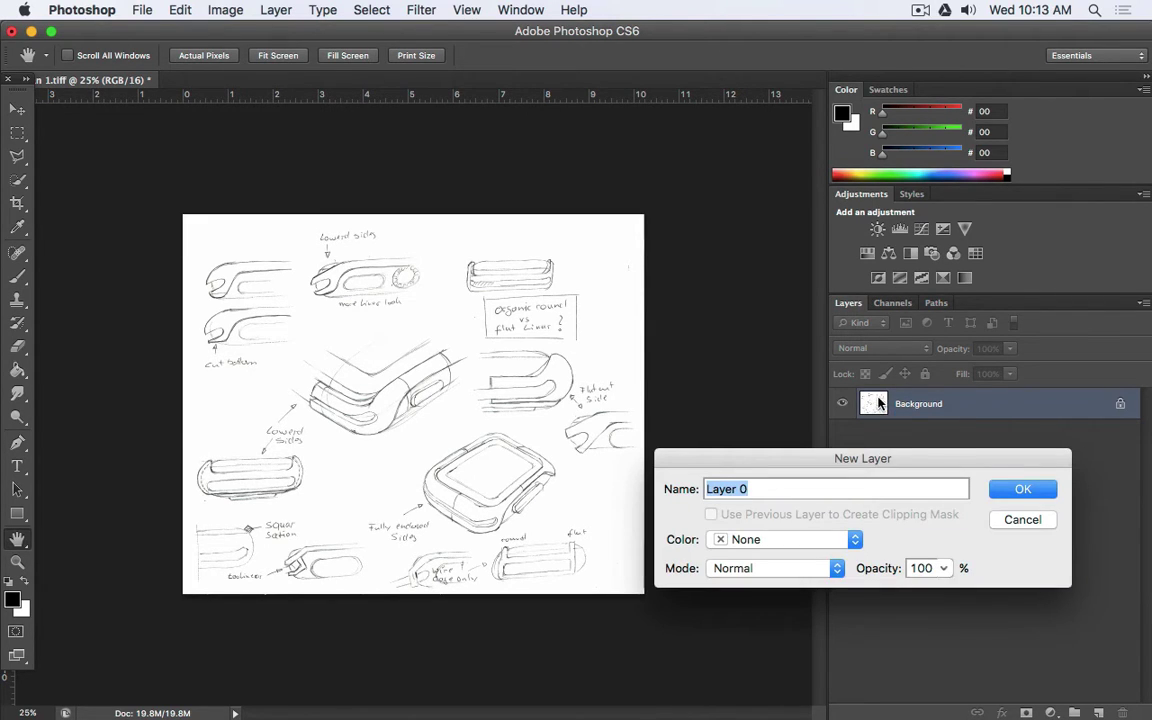
{"action": "left_click", "coordinate": [1037, 492]}
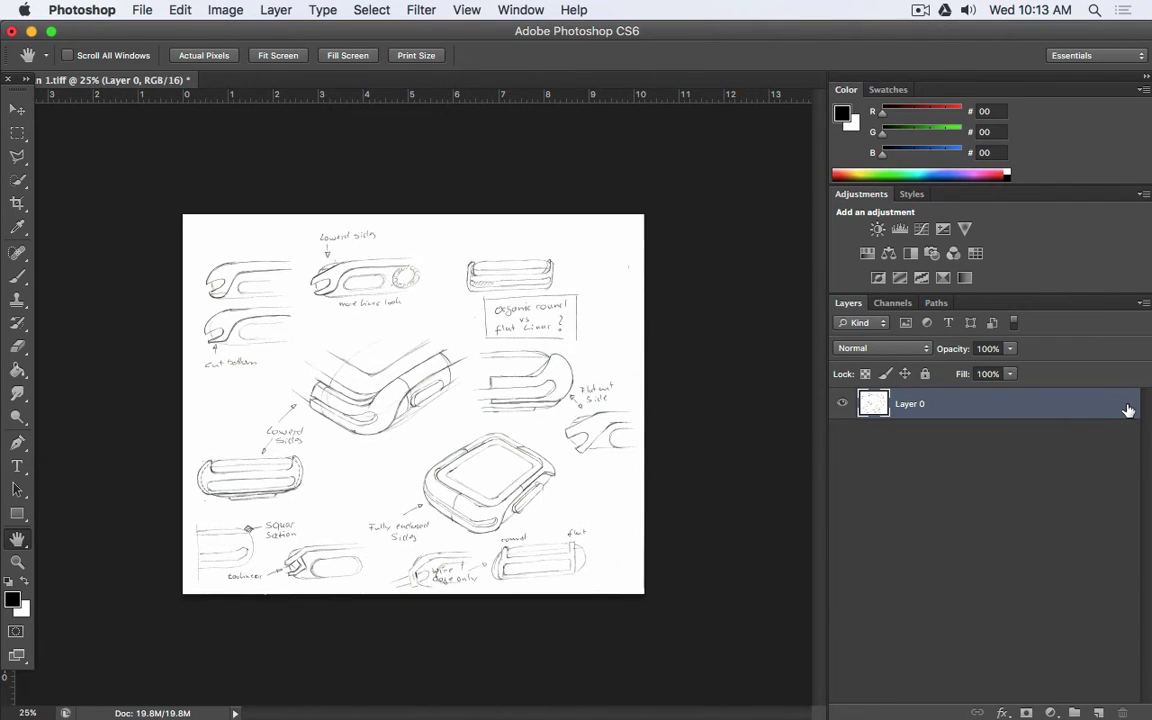
- Try erasing a patch at the upper-right corner of the sketch page and undo the erasing
{"action": "left_click", "coordinate": [17, 346]}
{"action": "mouse_move", "coordinate": [633, 260]}
{"action": "left_mouse_down"}
{"action": "mouse_move", "coordinate": [603, 243]}
{"action": "mouse_move", "coordinate": [611, 277]}
{"action": "mouse_move", "coordinate": [612, 237]}
{"action": "mouse_move", "coordinate": [652, 242]}
{"action": "left_mouse_up"}
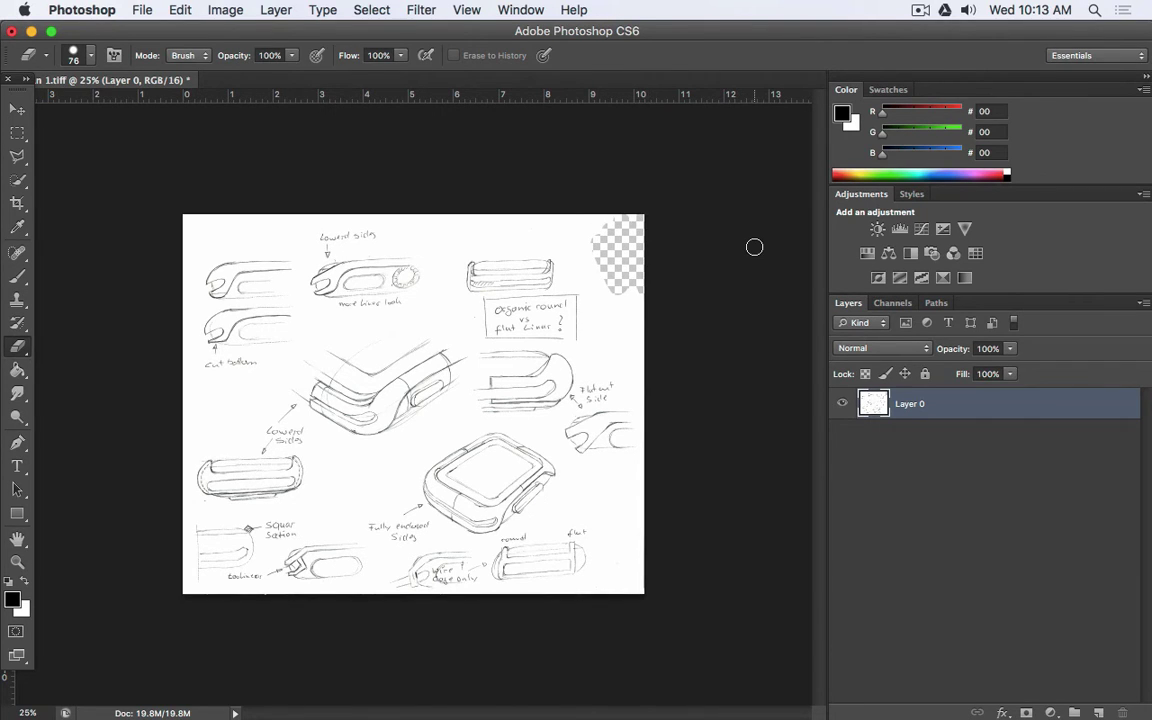
{"action": "key", "text": "super+z"}
{"action": "key", "text": "h"}
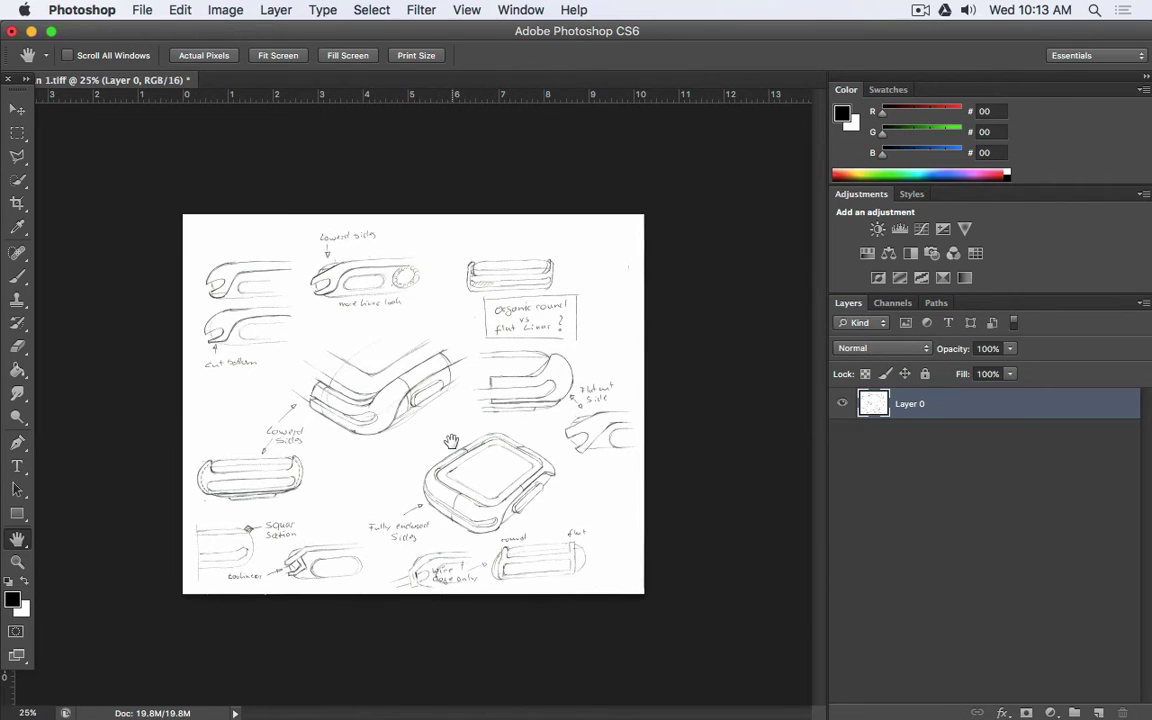
- Examine the scanned pencil lines of the angled watch sketch up close and the whole page for scan quality
{"action": "scroll", "coordinate": [455, 404], "scroll_direction": "up", "scroll_amount": 5}
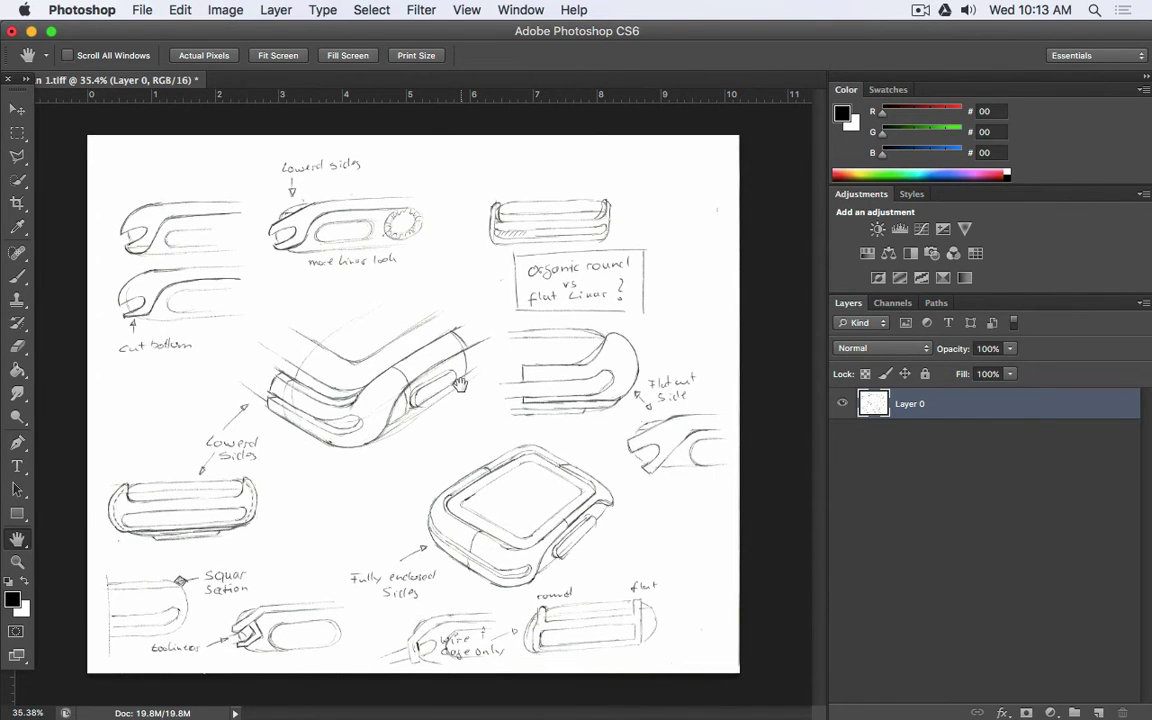
{"action": "scroll", "coordinate": [513, 352], "scroll_direction": "up", "scroll_amount": 15}
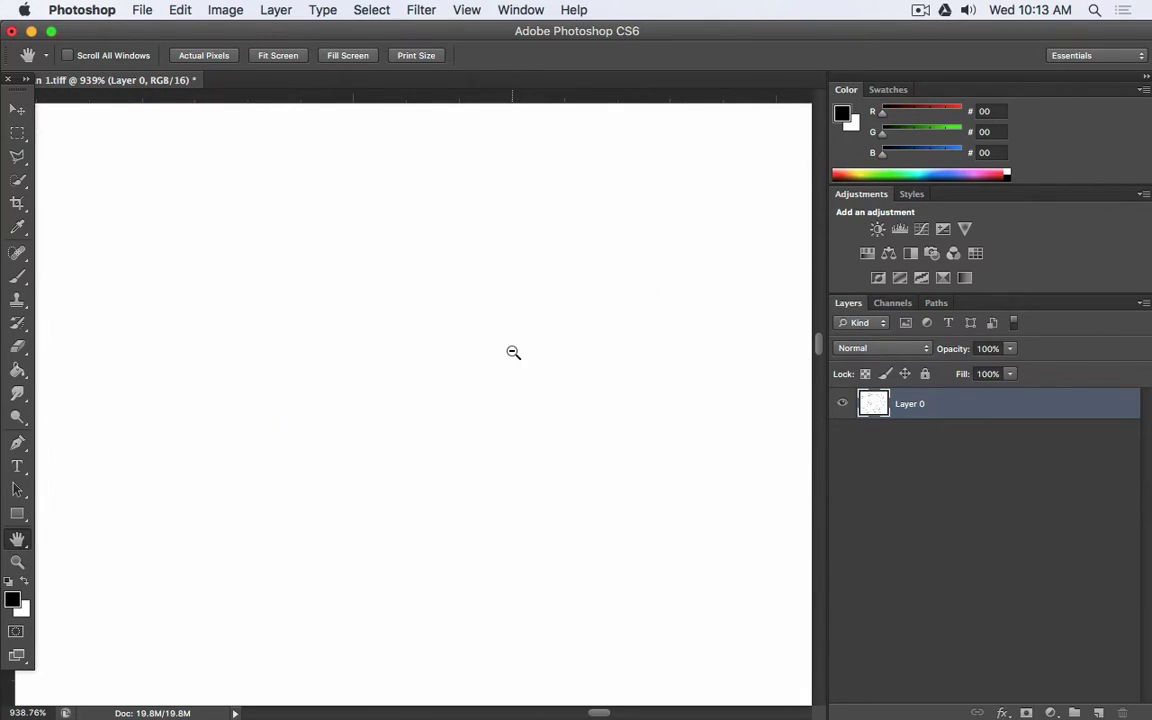
{"action": "scroll", "coordinate": [513, 352], "scroll_direction": "down", "scroll_amount": 15}
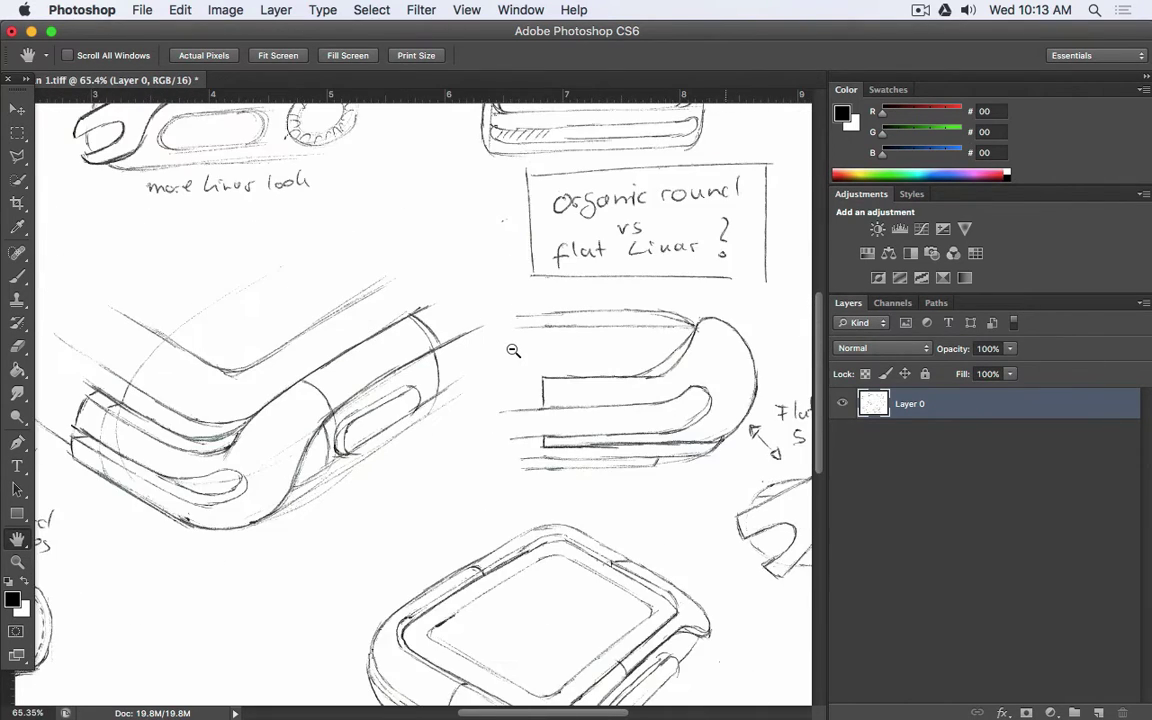
{"action": "scroll", "coordinate": [513, 351], "scroll_direction": "down", "scroll_amount": 4}
{"action": "scroll", "coordinate": [325, 373], "scroll_direction": "up", "scroll_amount": 10}
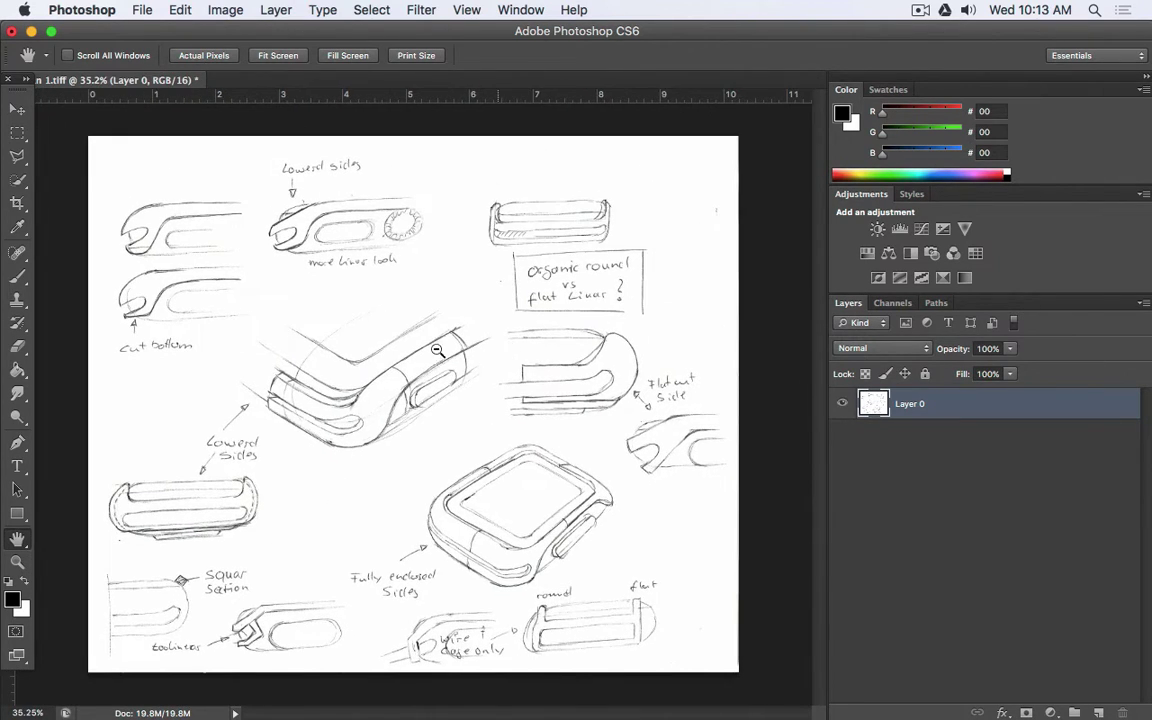
{"action": "scroll", "coordinate": [325, 373], "scroll_direction": "up", "scroll_amount": 2}
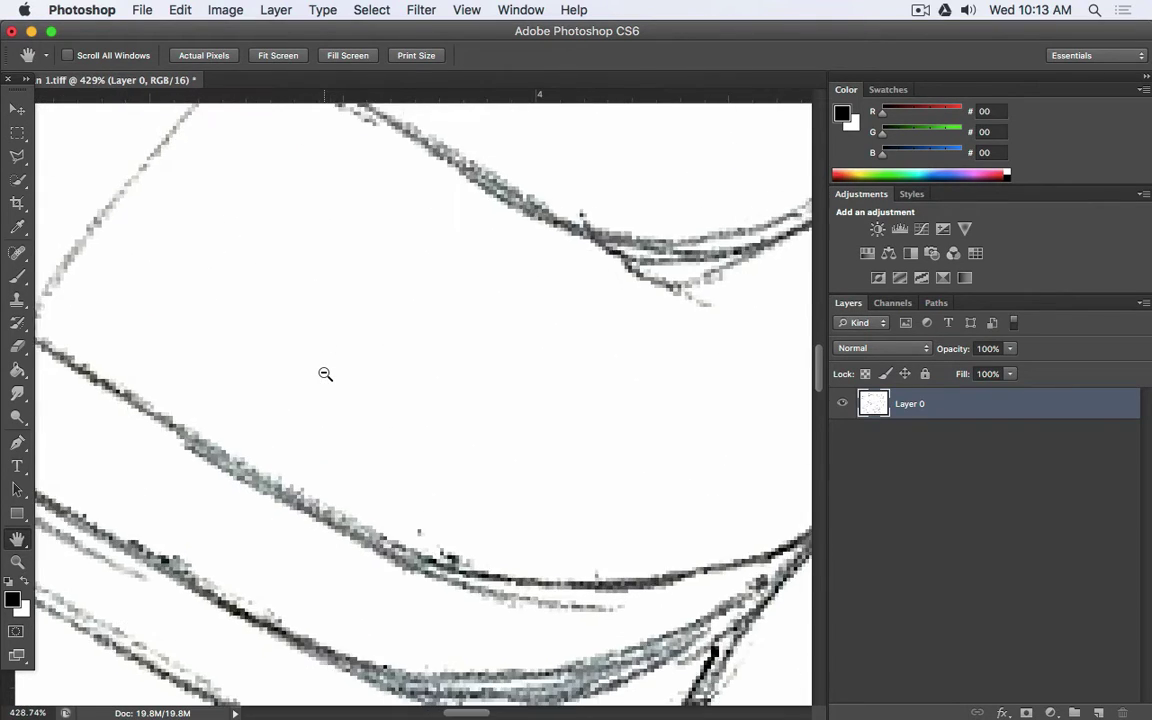
{"action": "scroll", "coordinate": [325, 374], "scroll_direction": "down", "scroll_amount": 6}
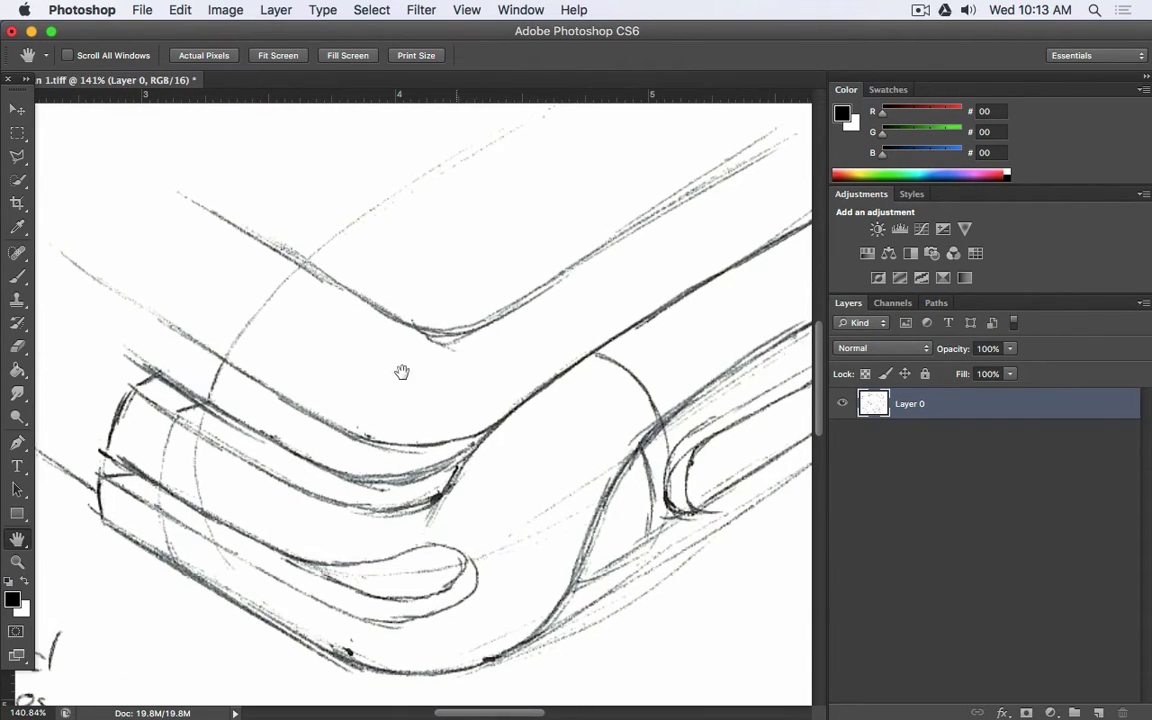
{"action": "scroll", "coordinate": [419, 378], "scroll_direction": "down", "scroll_amount": 8}
{"action": "scroll", "coordinate": [419, 376], "scroll_direction": "down", "scroll_amount": 1}
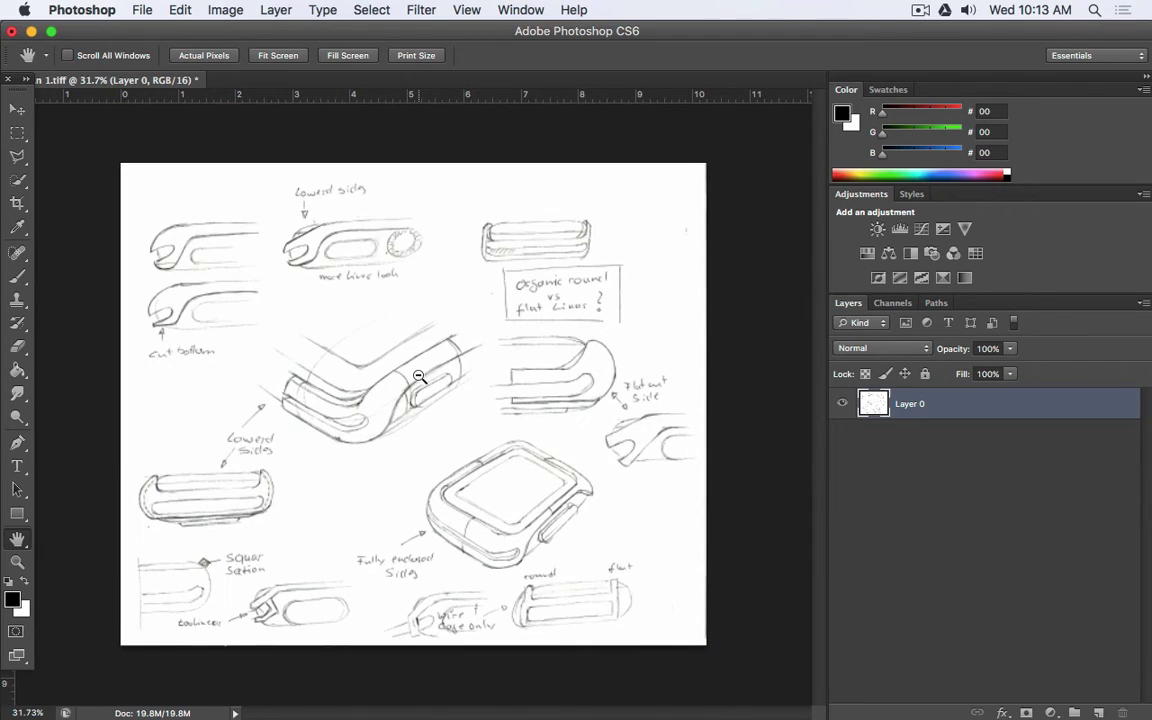
{"action": "scroll", "coordinate": [418, 375], "scroll_direction": "up", "scroll_amount": 2}
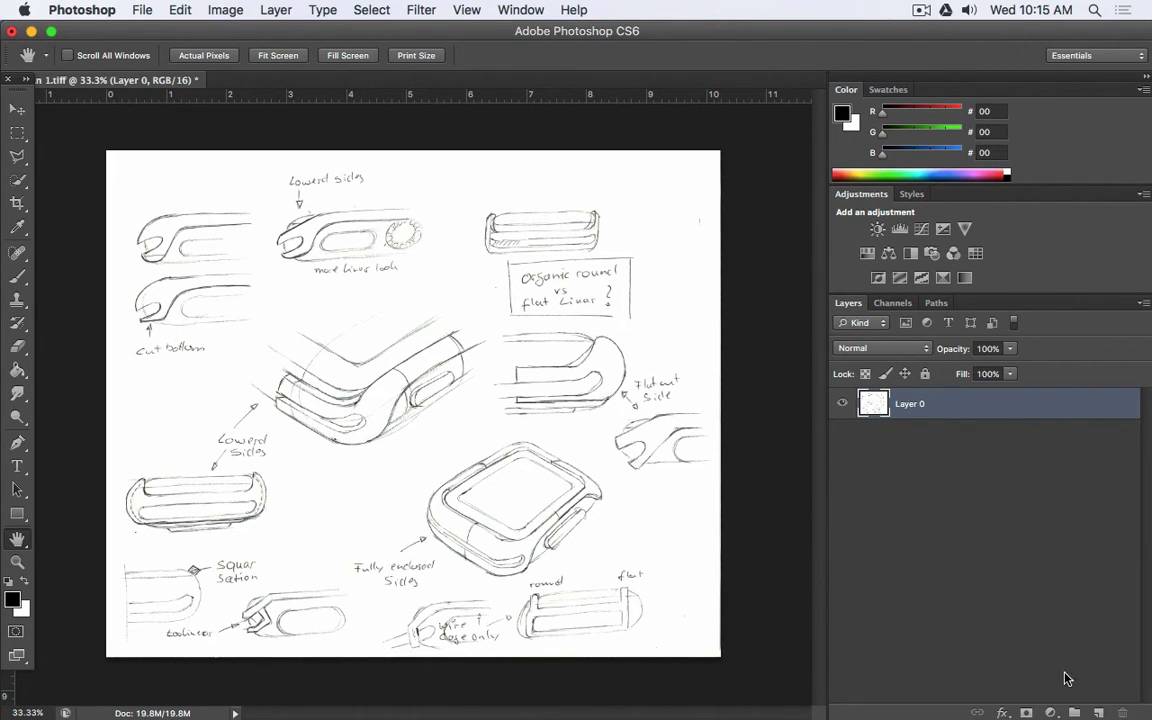
- Add a Levels adjustment layer above Layer 0
{"action": "left_click", "coordinate": [1052, 712]}
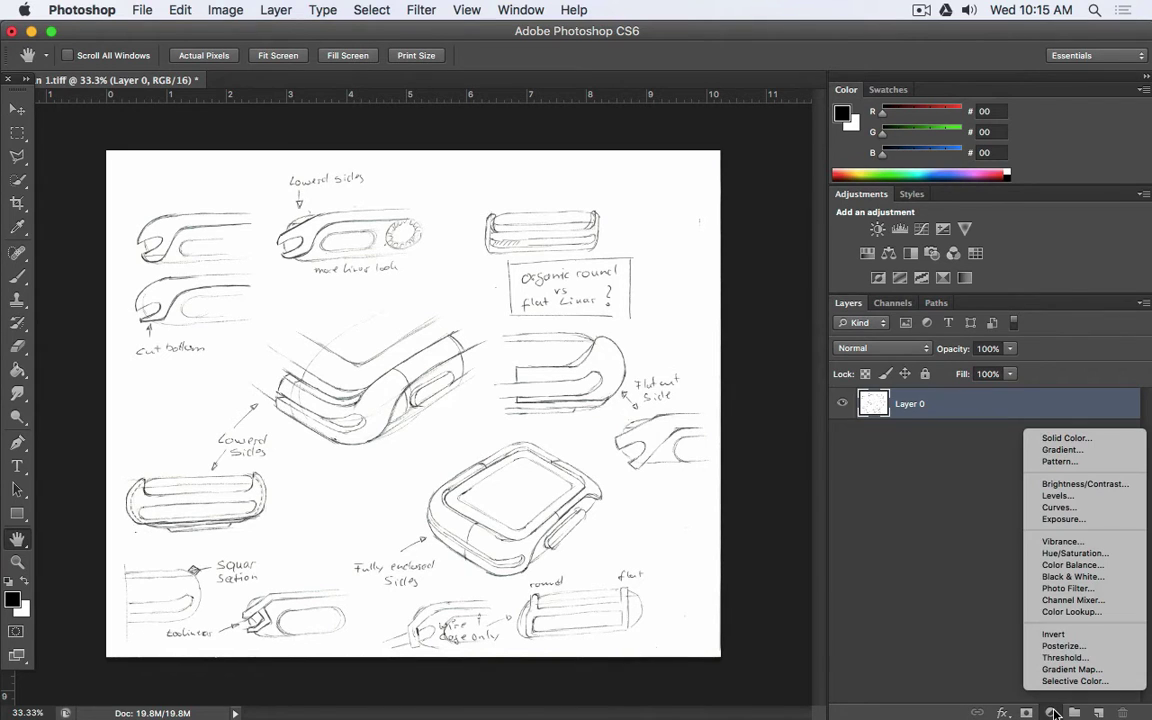
{"action": "left_click", "coordinate": [1058, 495]}
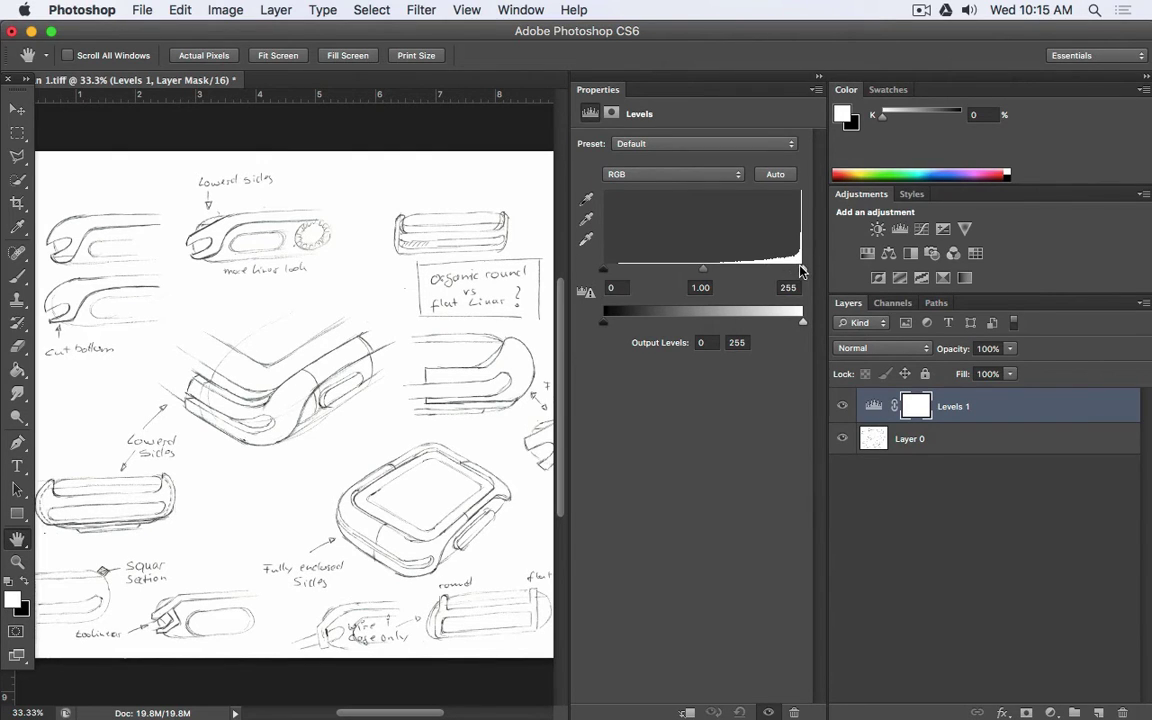
- Try a Levels white input of 124 and a black input of 123, resetting them to 255 and 0
{"action": "mouse_move", "coordinate": [803, 272]}
{"action": "left_mouse_down"}
{"action": "mouse_move", "coordinate": [690, 282]}
{"action": "mouse_move", "coordinate": [617, 268]}
{"action": "mouse_move", "coordinate": [803, 270]}
{"action": "left_mouse_up"}
{"action": "mouse_move", "coordinate": [604, 275]}
{"action": "left_mouse_down"}
{"action": "mouse_move", "coordinate": [753, 275]}
{"action": "mouse_move", "coordinate": [545, 262]}
{"action": "mouse_move", "coordinate": [594, 255]}
{"action": "left_mouse_up"}
{"action": "mouse_move", "coordinate": [802, 271]}
{"action": "left_mouse_down"}
{"action": "mouse_move", "coordinate": [702, 278]}
{"action": "mouse_move", "coordinate": [701, 267]}
{"action": "left_mouse_up"}
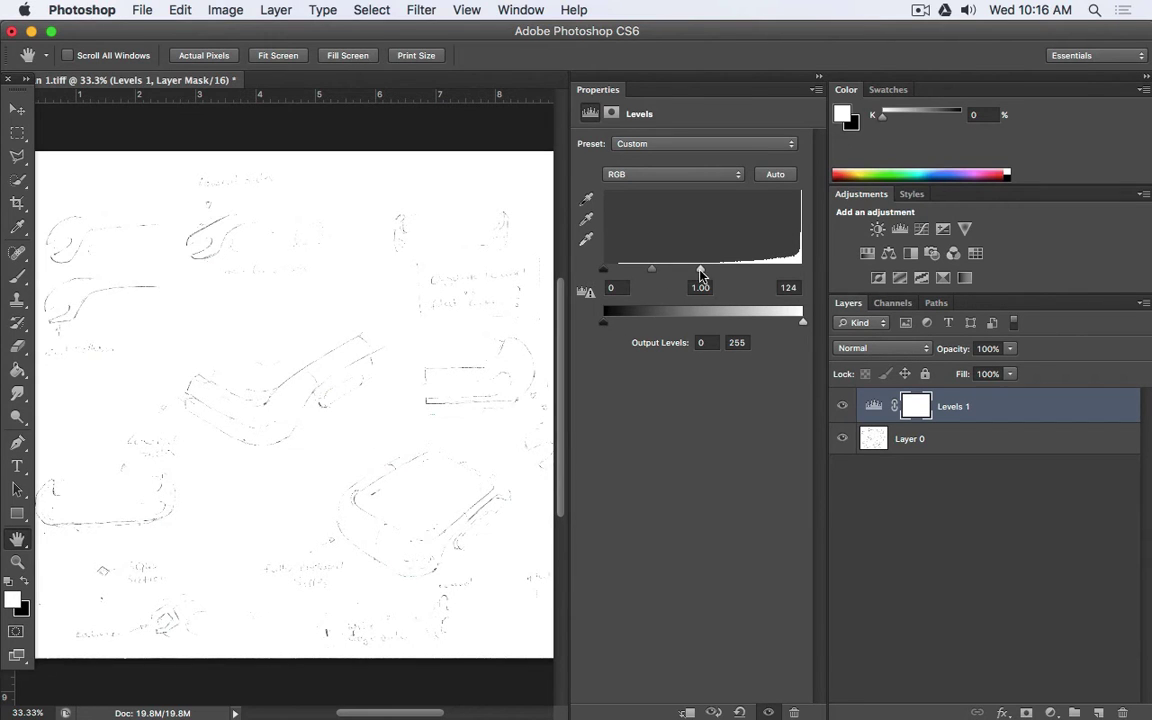
{"action": "mouse_move", "coordinate": [701, 270]}
{"action": "left_mouse_down"}
{"action": "mouse_move", "coordinate": [828, 275]}
{"action": "mouse_move", "coordinate": [782, 282]}
{"action": "left_mouse_up"}
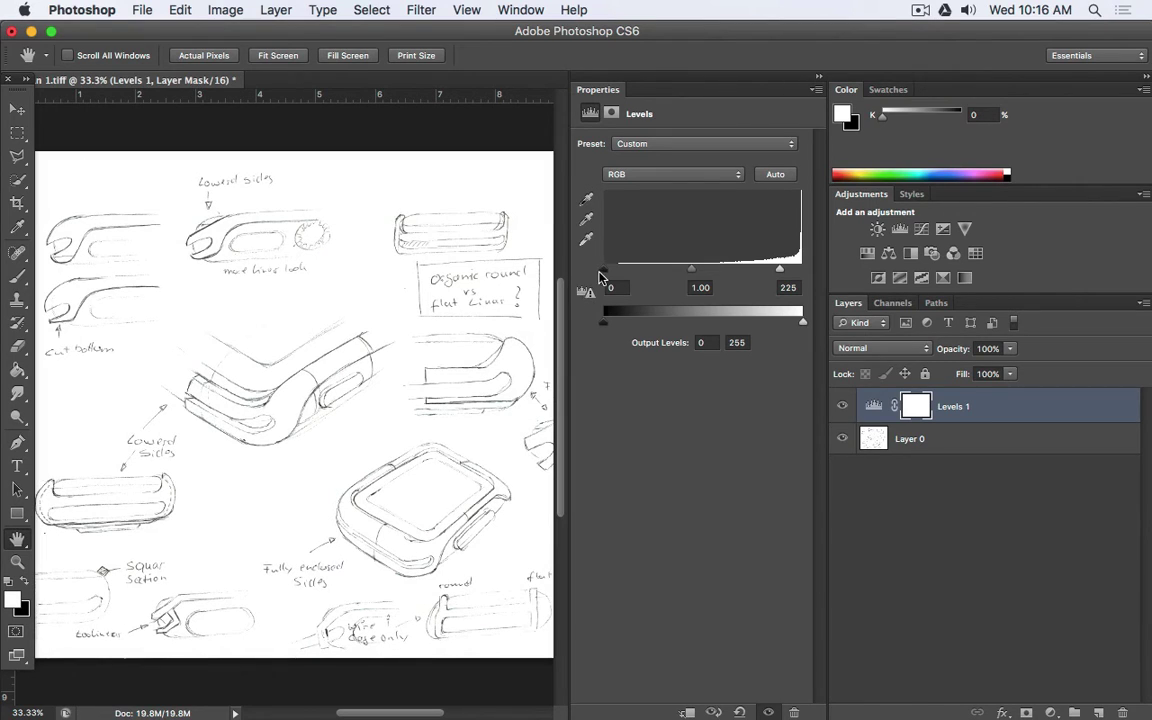
{"action": "mouse_move", "coordinate": [780, 270]}
{"action": "left_mouse_down"}
{"action": "mouse_move", "coordinate": [800, 268]}
{"action": "mouse_move", "coordinate": [672, 270]}
{"action": "mouse_move", "coordinate": [802, 270]}
{"action": "left_mouse_up"}
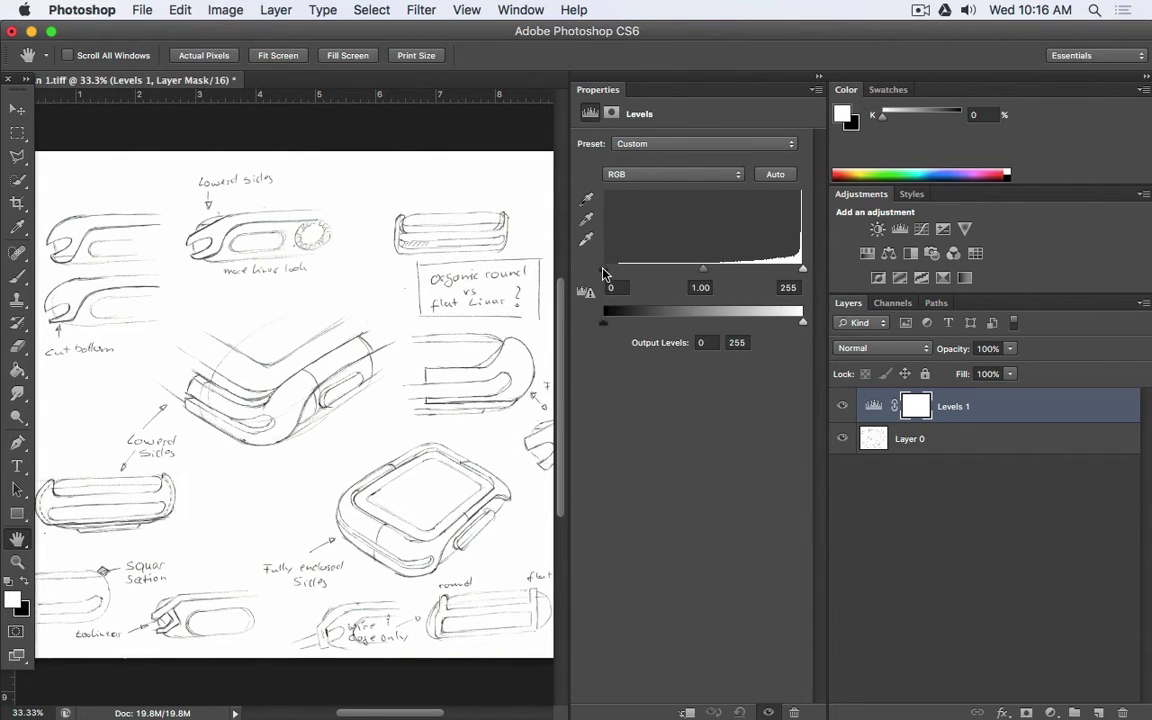
{"action": "left_click_drag", "start_coordinate": [604, 270], "coordinate": [699, 273]}
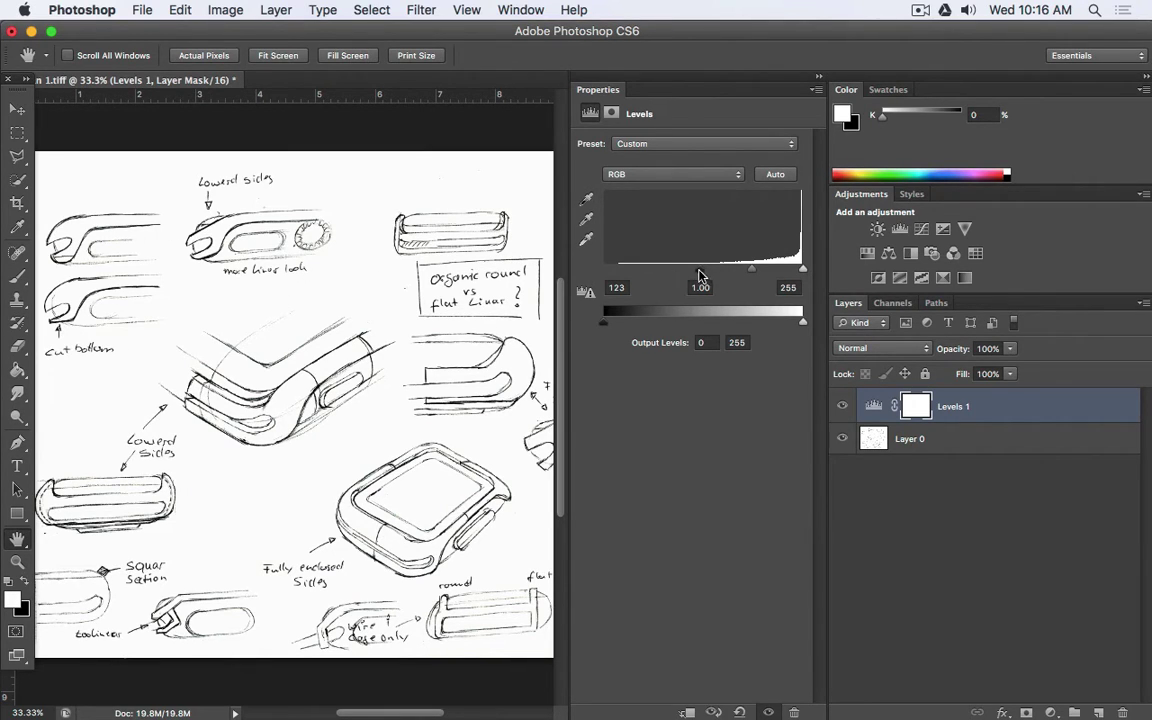
{"action": "mouse_move", "coordinate": [700, 275]}
{"action": "left_mouse_down"}
{"action": "mouse_move", "coordinate": [590, 271]}
{"action": "mouse_move", "coordinate": [660, 272]}
{"action": "mouse_move", "coordinate": [592, 280]}
{"action": "left_mouse_up"}
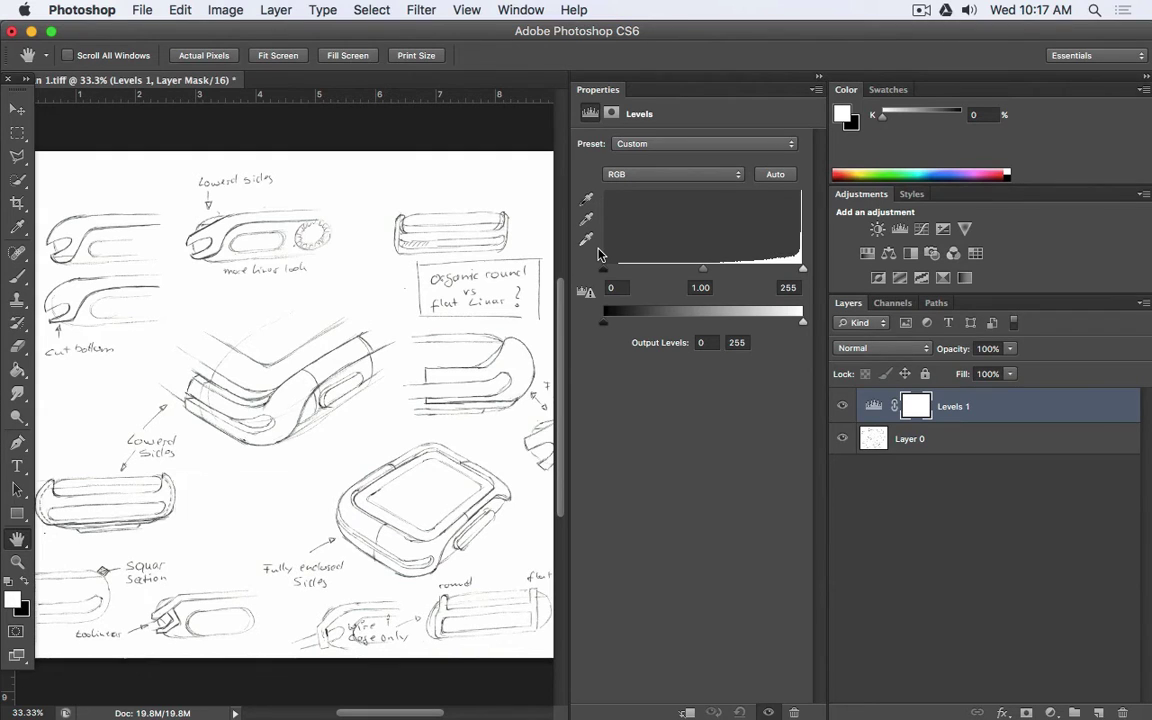
- Set the Levels white input to 222 and collapse the adjustment's properties
{"action": "left_click_drag", "start_coordinate": [803, 268], "coordinate": [777, 270]}
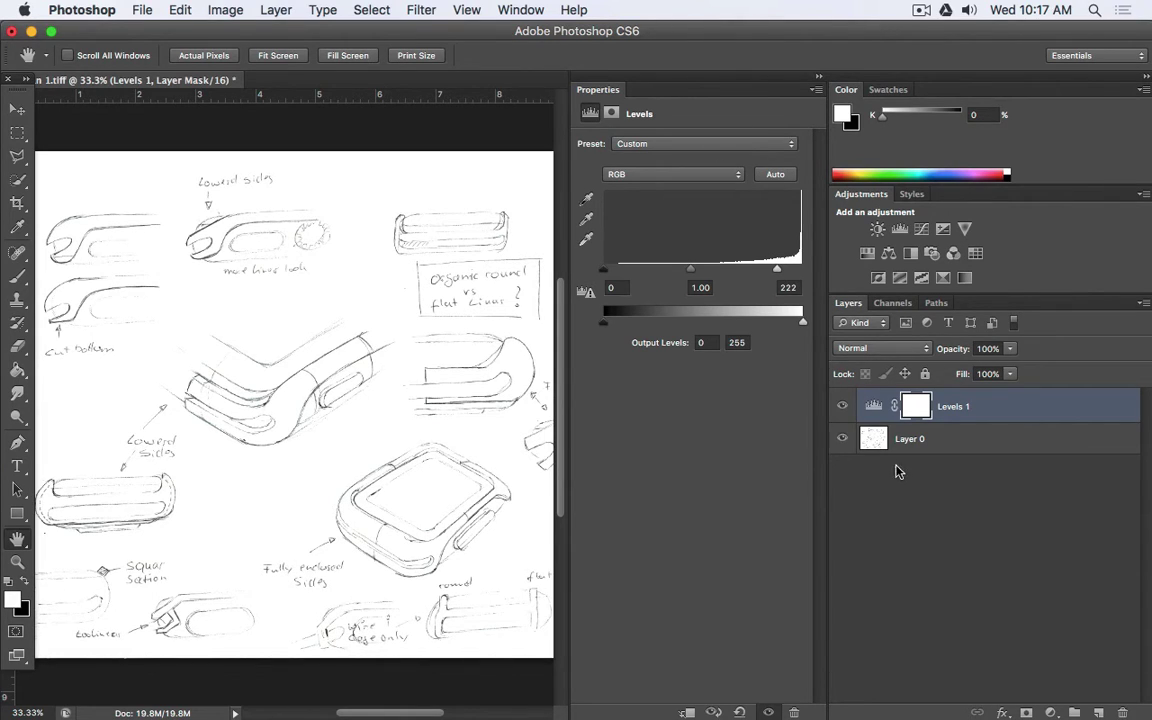
{"action": "left_click", "coordinate": [816, 91]}
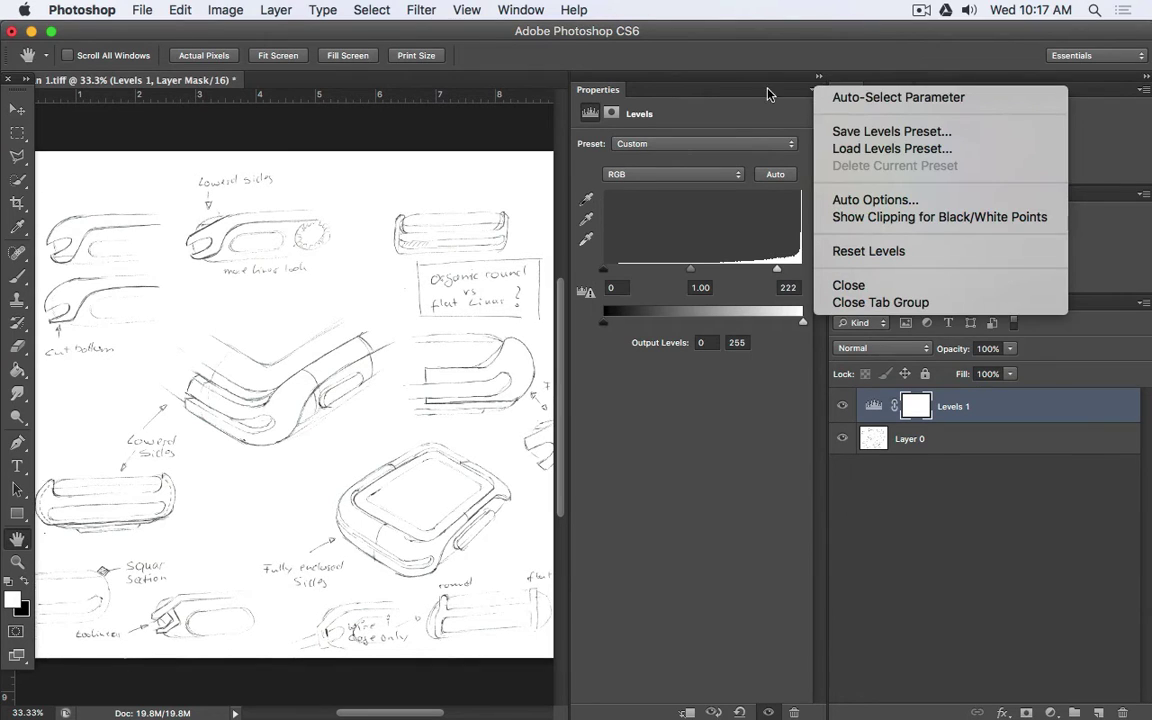
{"action": "left_click", "coordinate": [727, 74]}
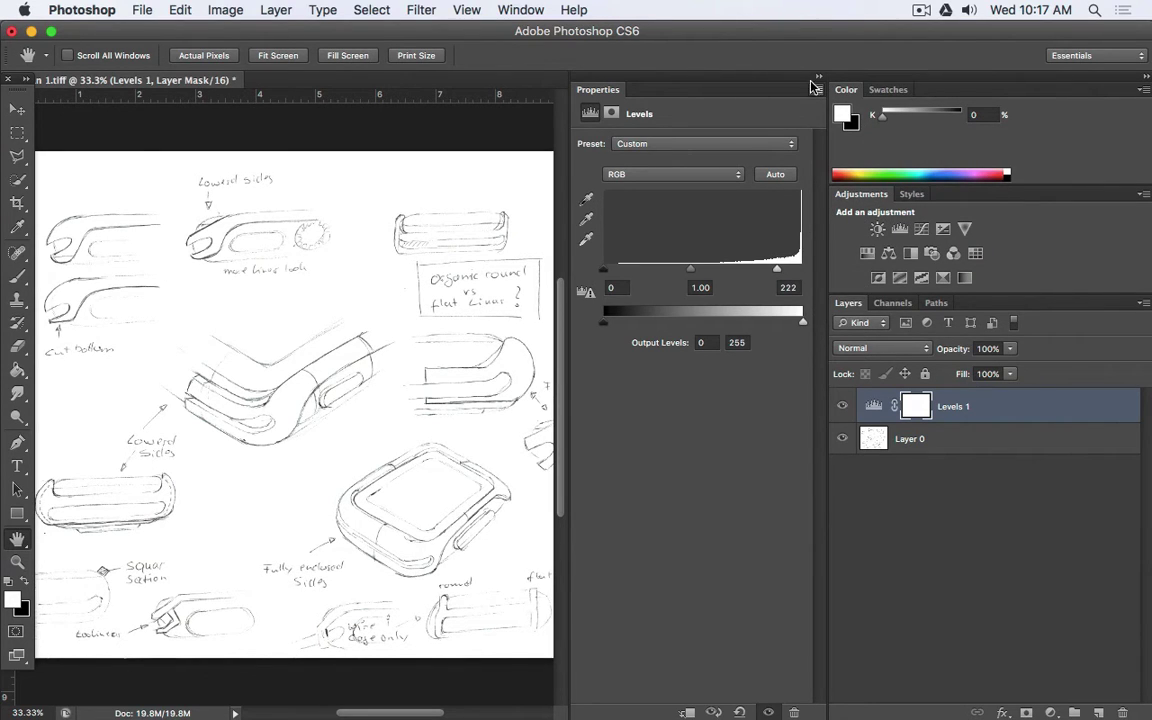
{"action": "left_click", "coordinate": [817, 77]}
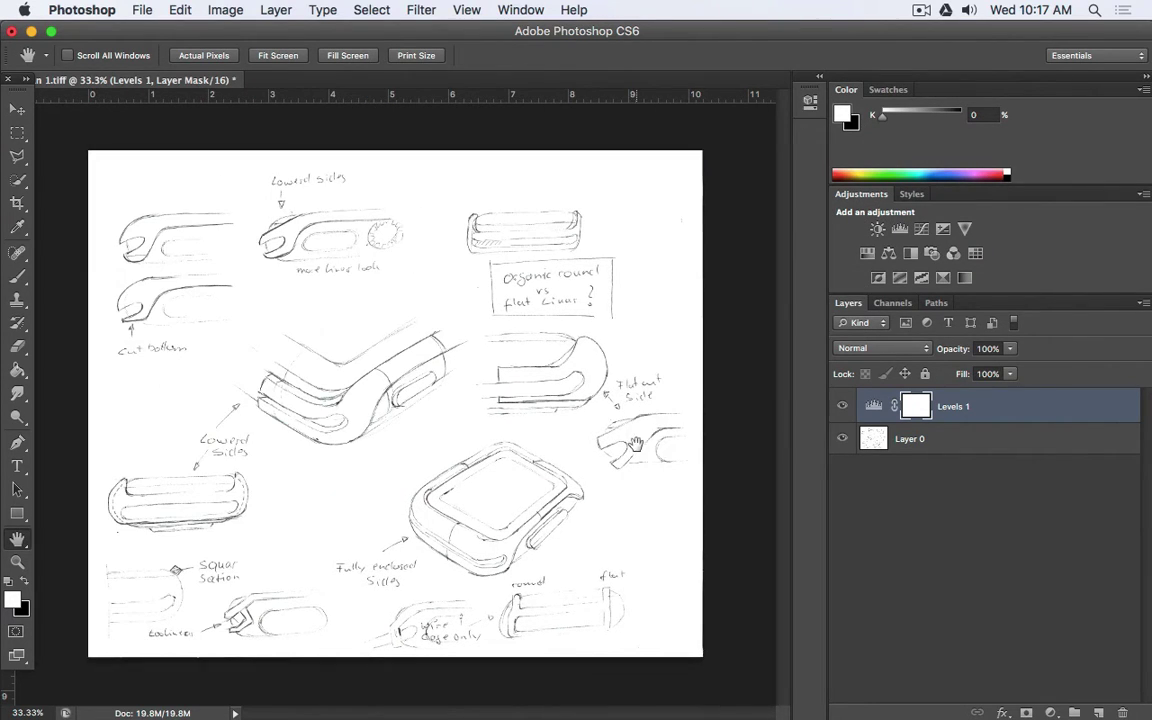
- Compare the angled sketch with and without the Levels 1 adjustment by toggling its visibility, and leave it hidden
{"action": "left_click", "coordinate": [364, 329]}
{"action": "left_click", "coordinate": [364, 329], "text": "alt"}
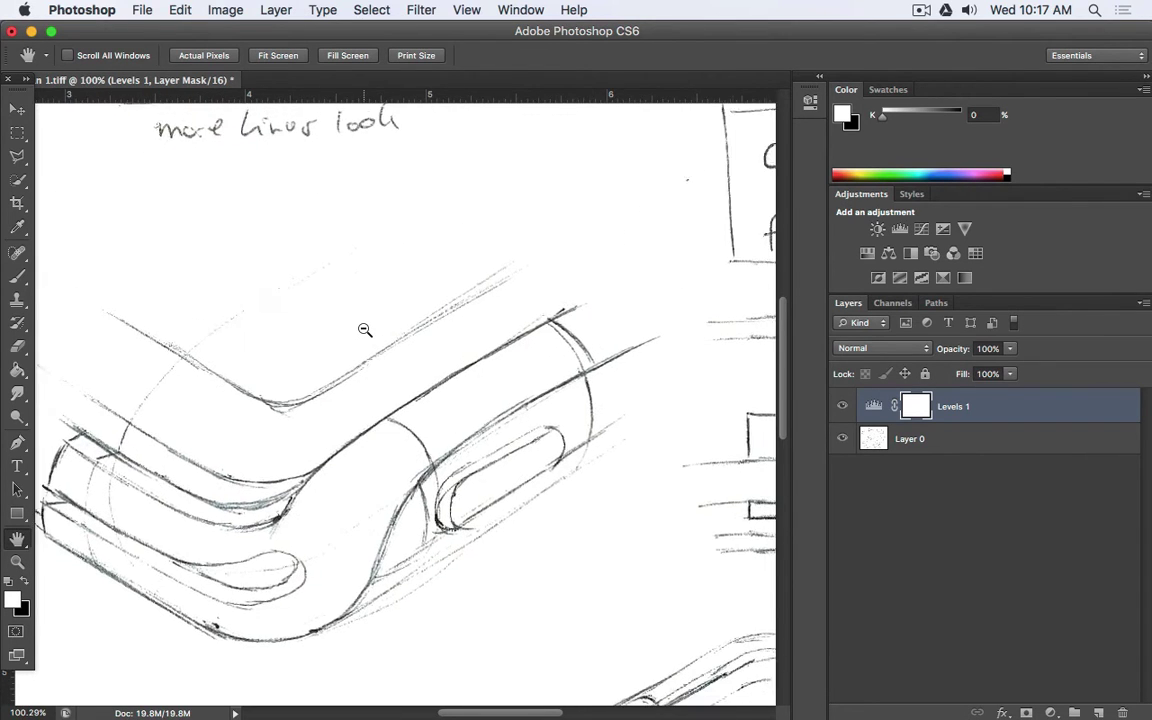
{"action": "left_click", "coordinate": [842, 408]}
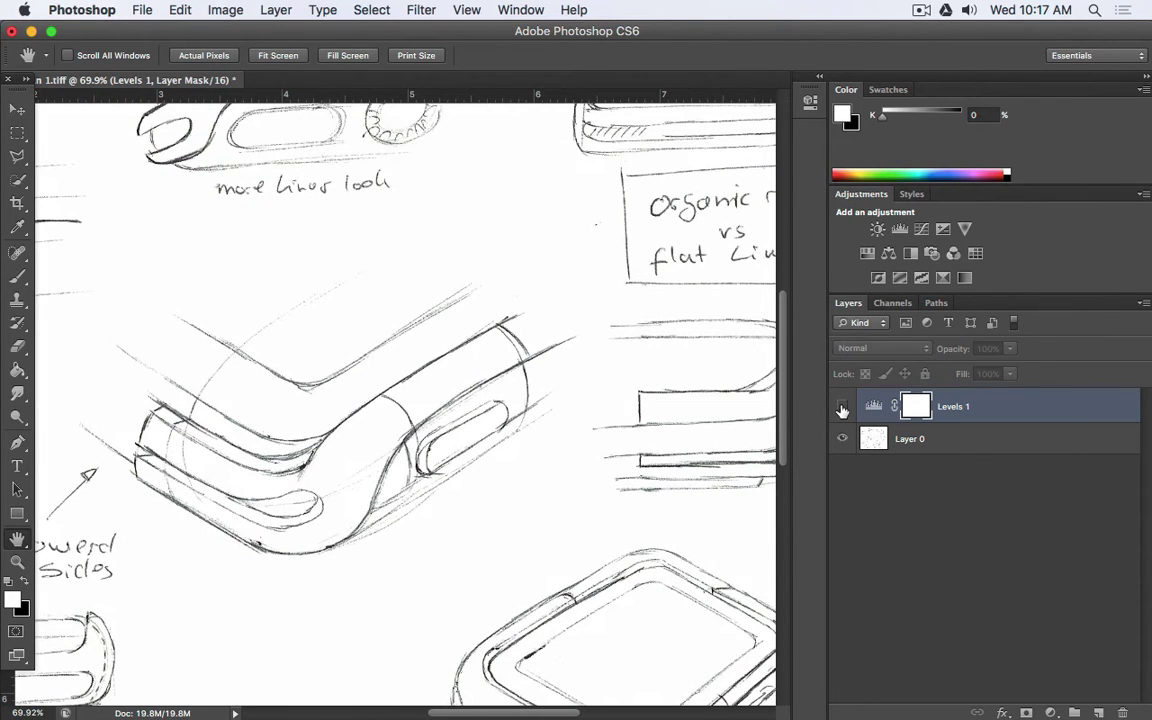
{"action": "left_click", "coordinate": [842, 408]}
{"action": "left_click", "coordinate": [842, 408]}
{"action": "left_click", "coordinate": [842, 408]}
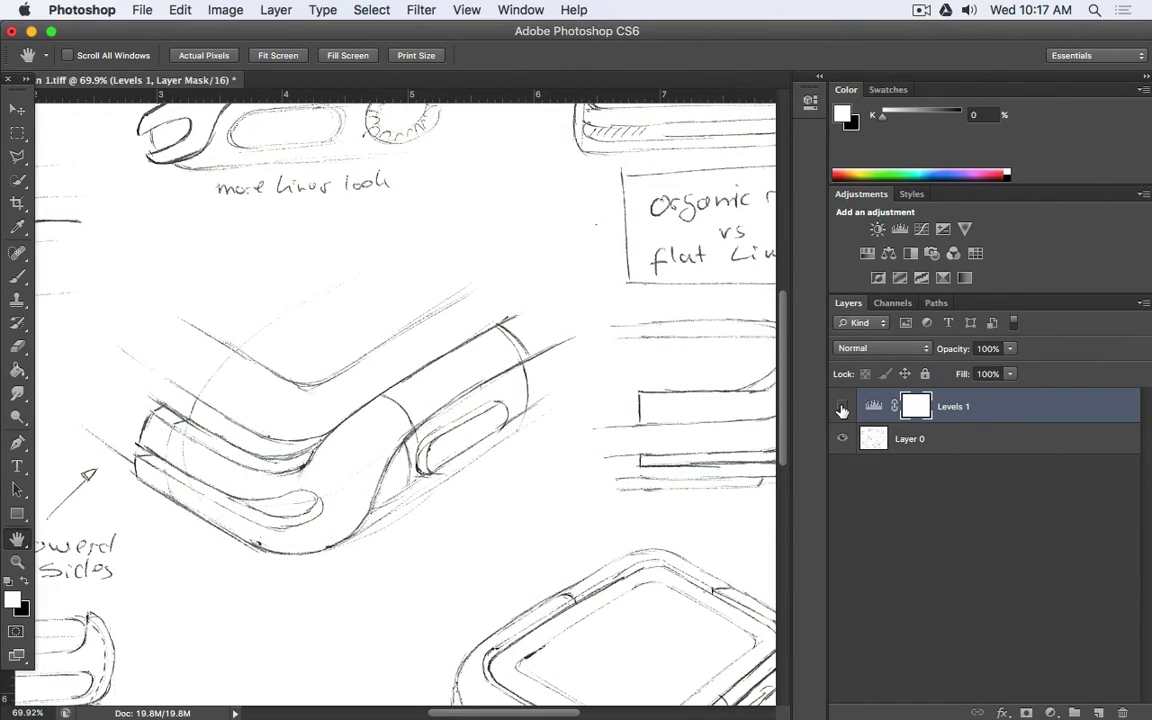
{"action": "left_click", "coordinate": [842, 408]}
{"action": "left_click", "coordinate": [842, 408]}
{"action": "left_click", "coordinate": [842, 408]}
{"action": "left_click", "coordinate": [842, 408]}
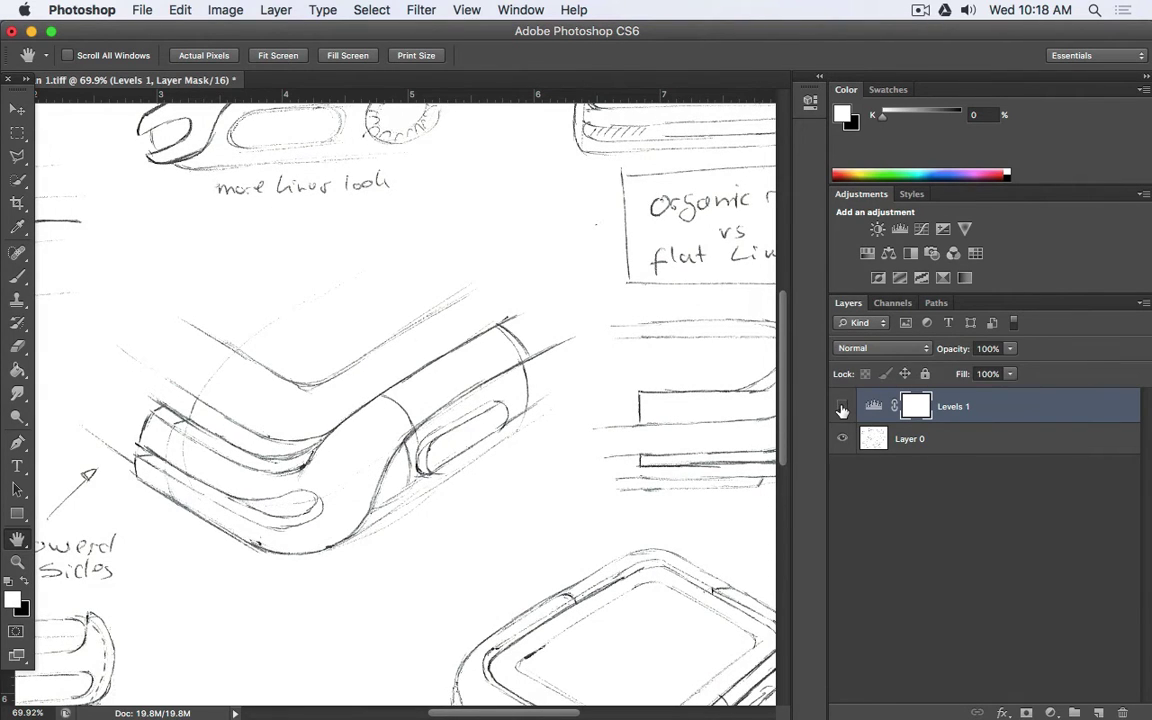
{"action": "left_click", "coordinate": [842, 408]}
{"action": "left_click", "coordinate": [842, 408]}
{"action": "left_click", "coordinate": [842, 408]}
{"action": "left_click", "coordinate": [842, 408]}
{"action": "left_click", "coordinate": [842, 408]}
{"action": "left_click", "coordinate": [841, 408]}
{"action": "left_click", "coordinate": [839, 408]}
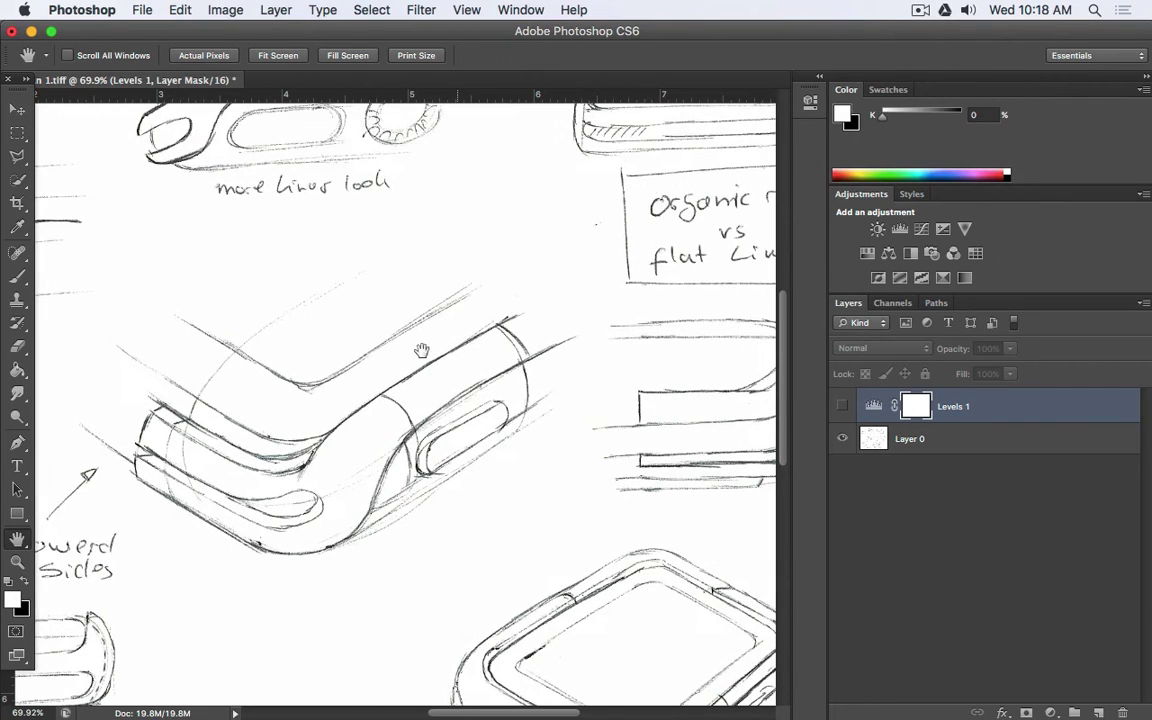
{"action": "scroll", "coordinate": [357, 330], "scroll_direction": "down", "scroll_amount": 6}
{"action": "scroll", "coordinate": [355, 334], "scroll_direction": "up", "scroll_amount": 2}
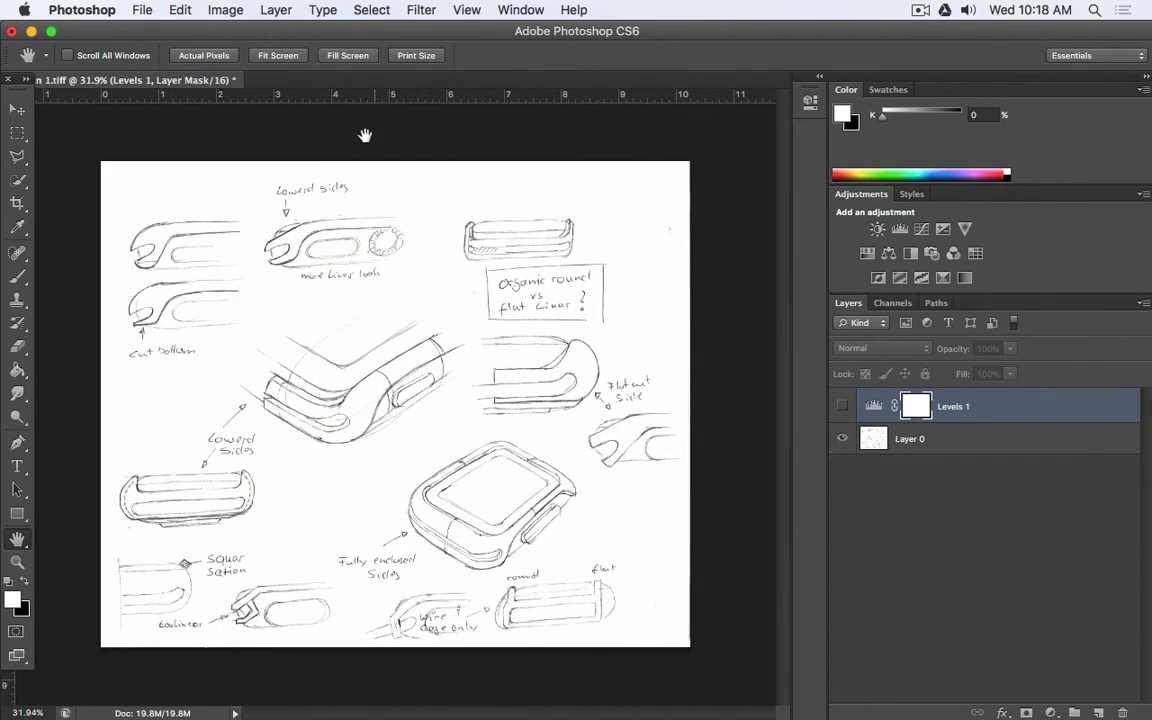
{"action": "left_click", "coordinate": [376, 9]}
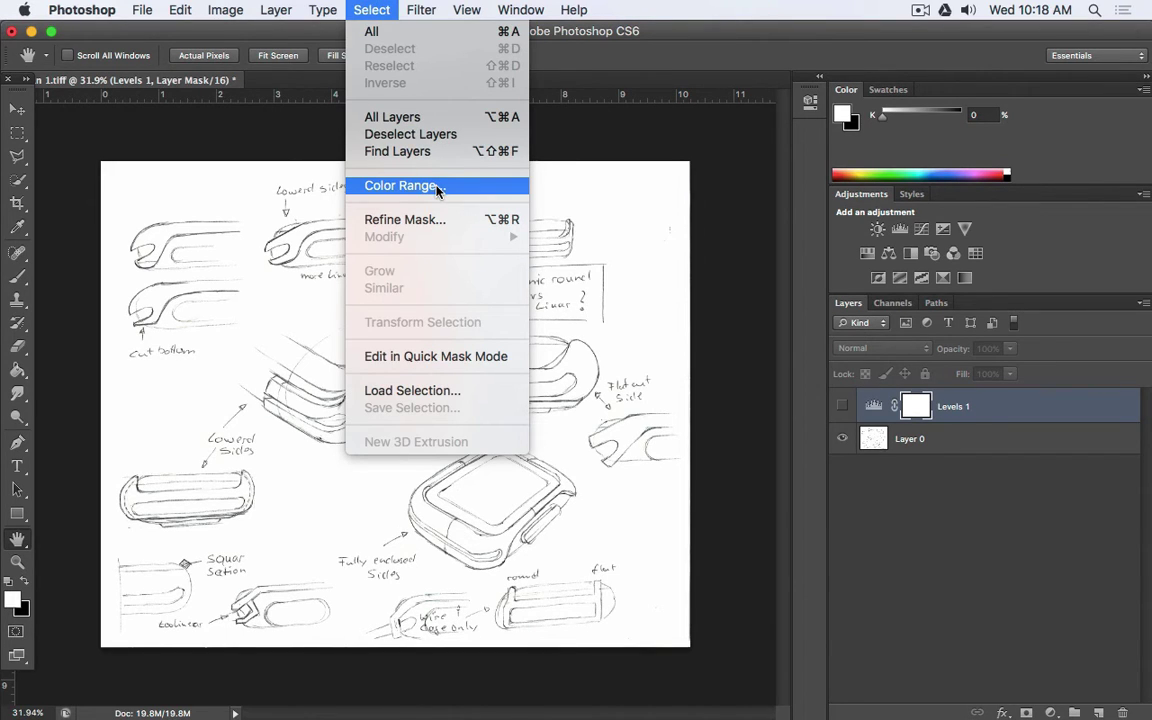
{"action": "left_click", "coordinate": [400, 186]}
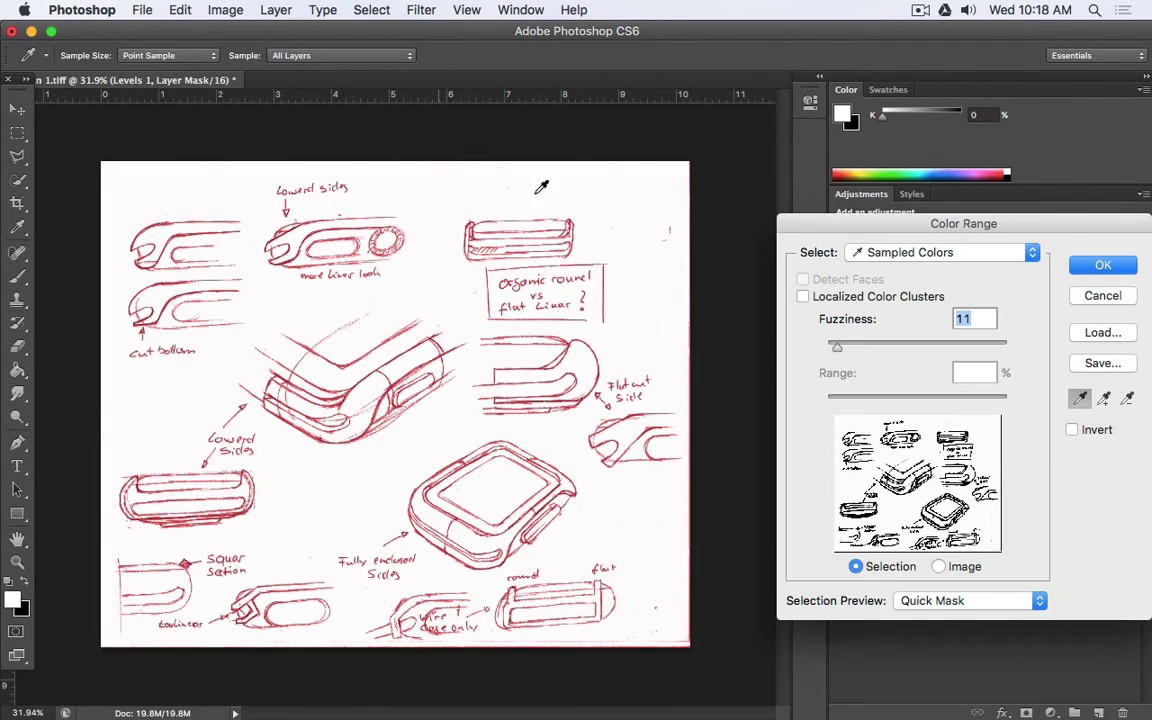
{"action": "left_click", "coordinate": [1101, 298]}
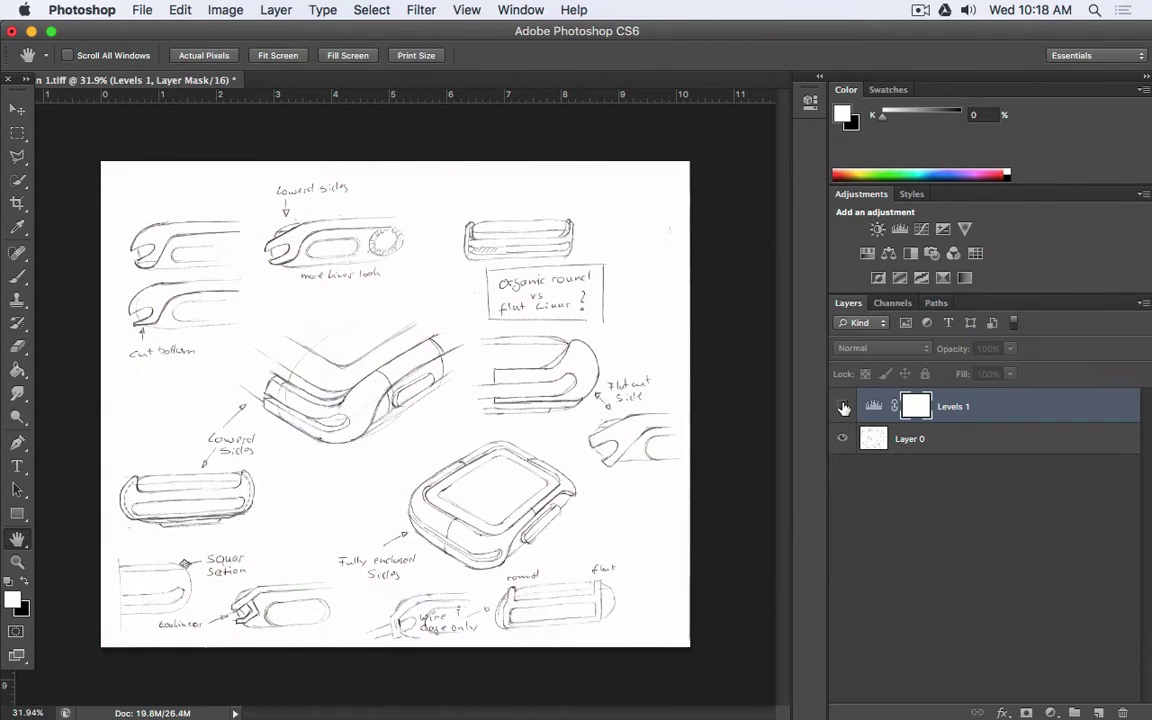
- Show the Levels 1 adjustment again and start a Color Range selection on Layer 0, sampling the white paper
{"action": "left_click", "coordinate": [875, 440]}
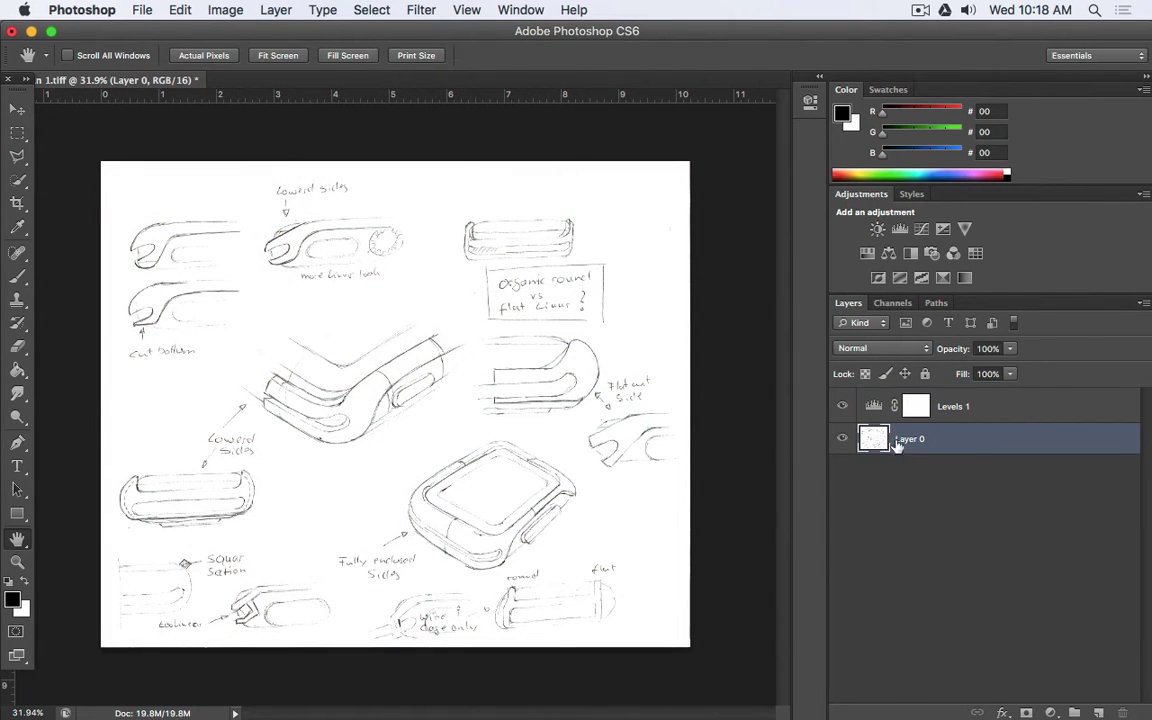
{"action": "left_click", "coordinate": [371, 10]}
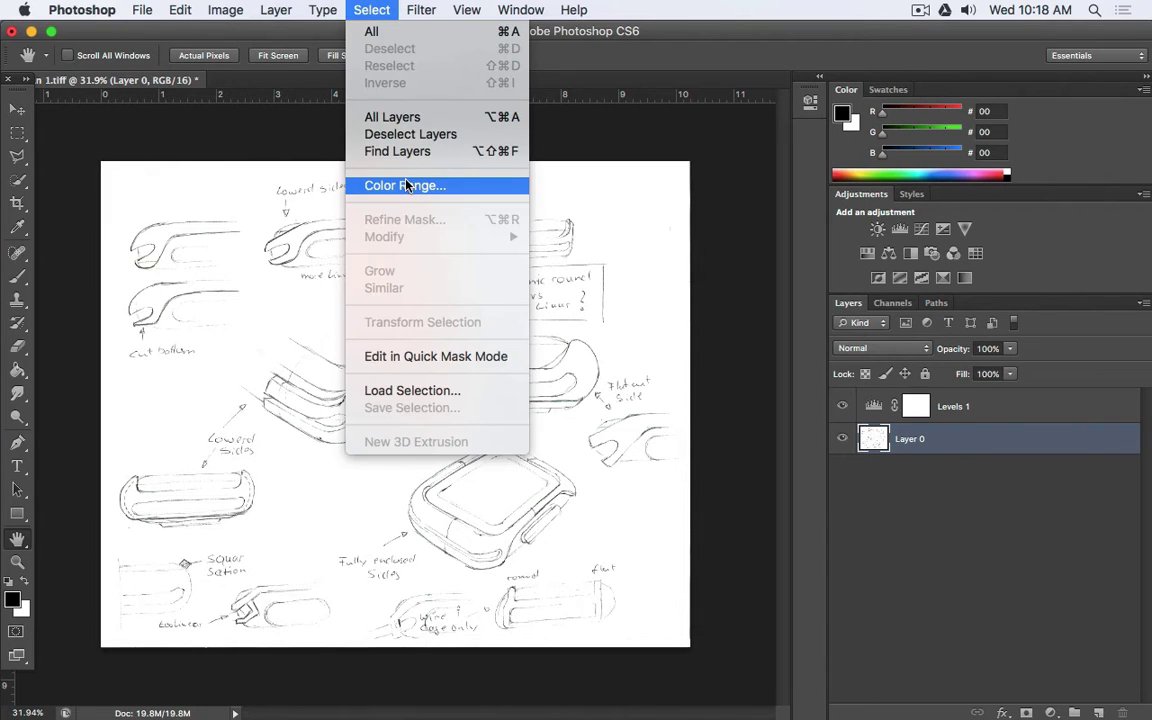
{"action": "left_click", "coordinate": [405, 185]}
{"action": "left_click_drag", "start_coordinate": [862, 226], "coordinate": [748, 106]}
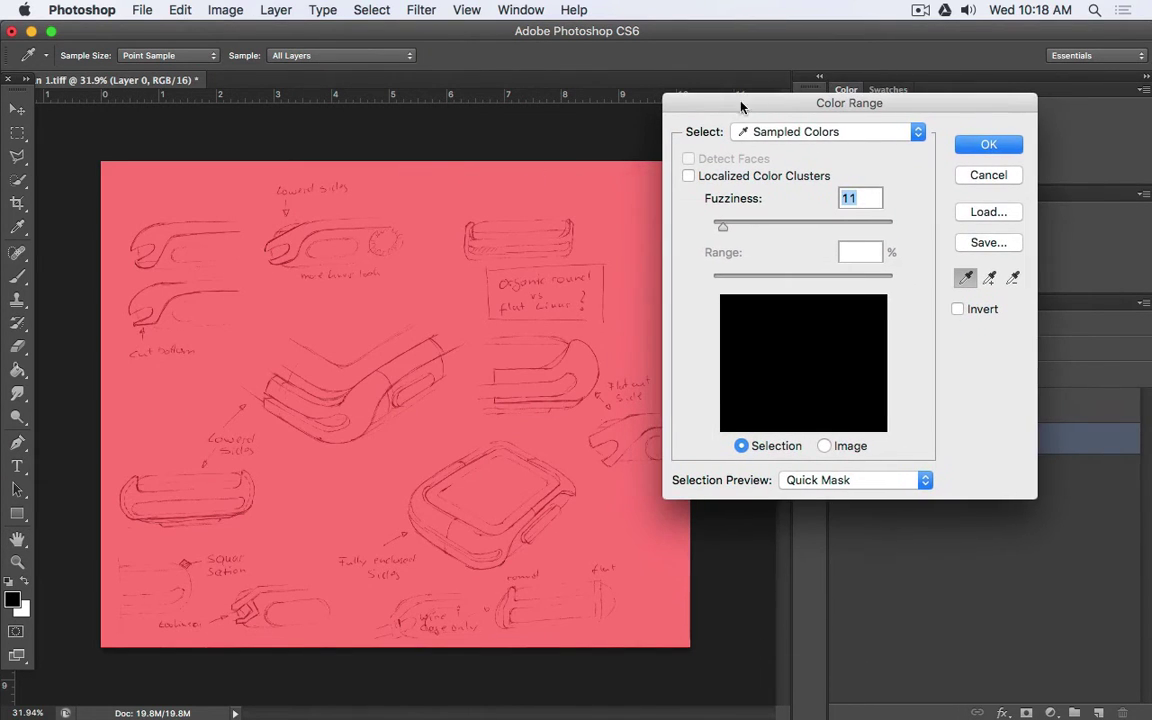
{"action": "left_click", "coordinate": [448, 175]}
- Try Color Range fuzziness values of 104 and 0 on the white paper, and 200 on a sampled pencil line
{"action": "mouse_move", "coordinate": [723, 226]}
{"action": "left_mouse_down"}
{"action": "mouse_move", "coordinate": [710, 228]}
{"action": "mouse_move", "coordinate": [833, 230]}
{"action": "mouse_move", "coordinate": [680, 228]}
{"action": "left_mouse_up"}
{"action": "left_click_drag", "start_coordinate": [740, 230], "coordinate": [807, 232]}
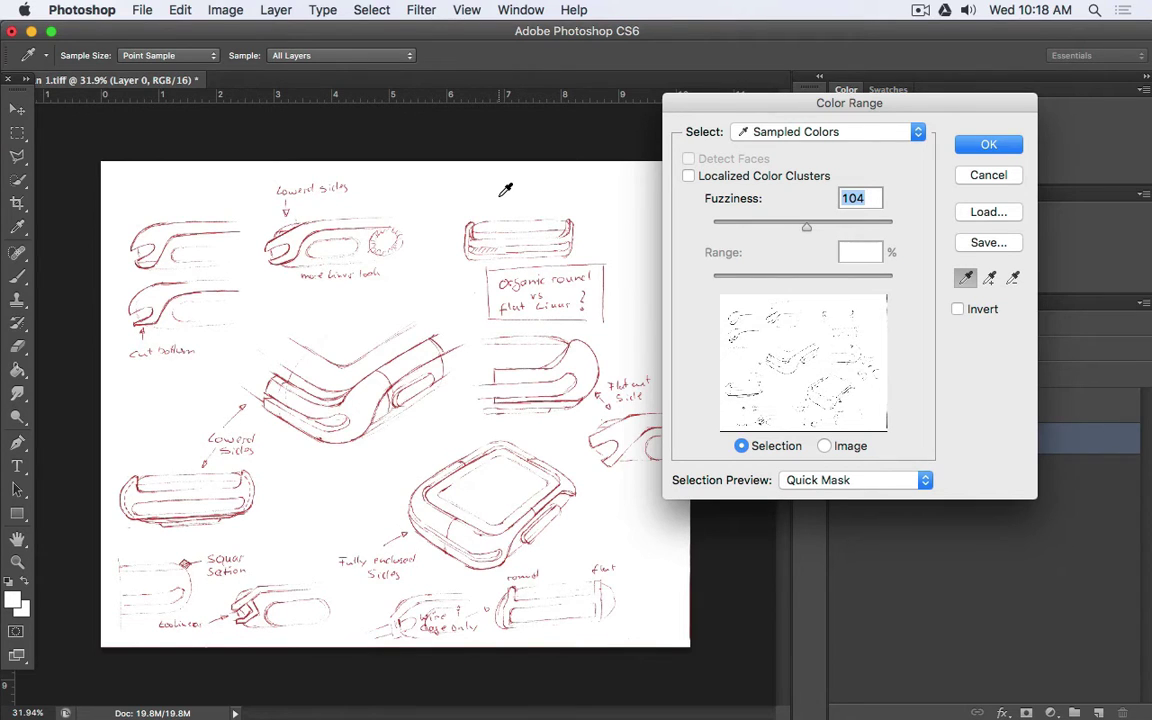
{"action": "left_click_drag", "start_coordinate": [806, 227], "coordinate": [689, 231]}
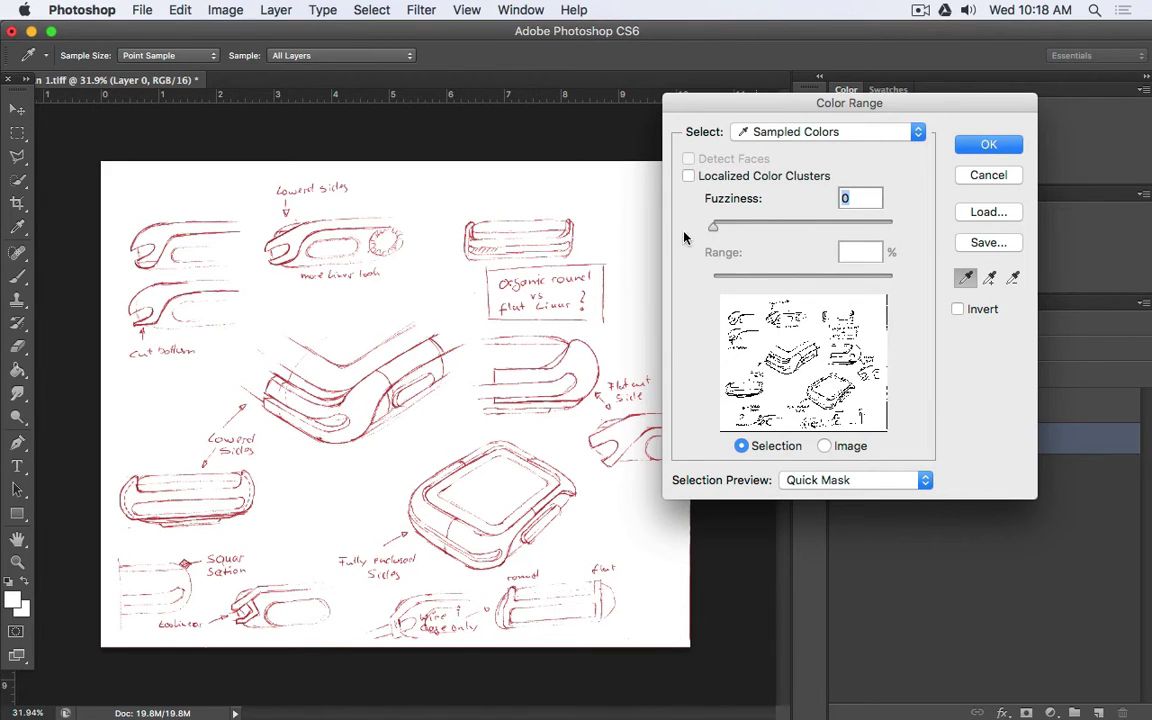
{"action": "left_click", "coordinate": [398, 379]}
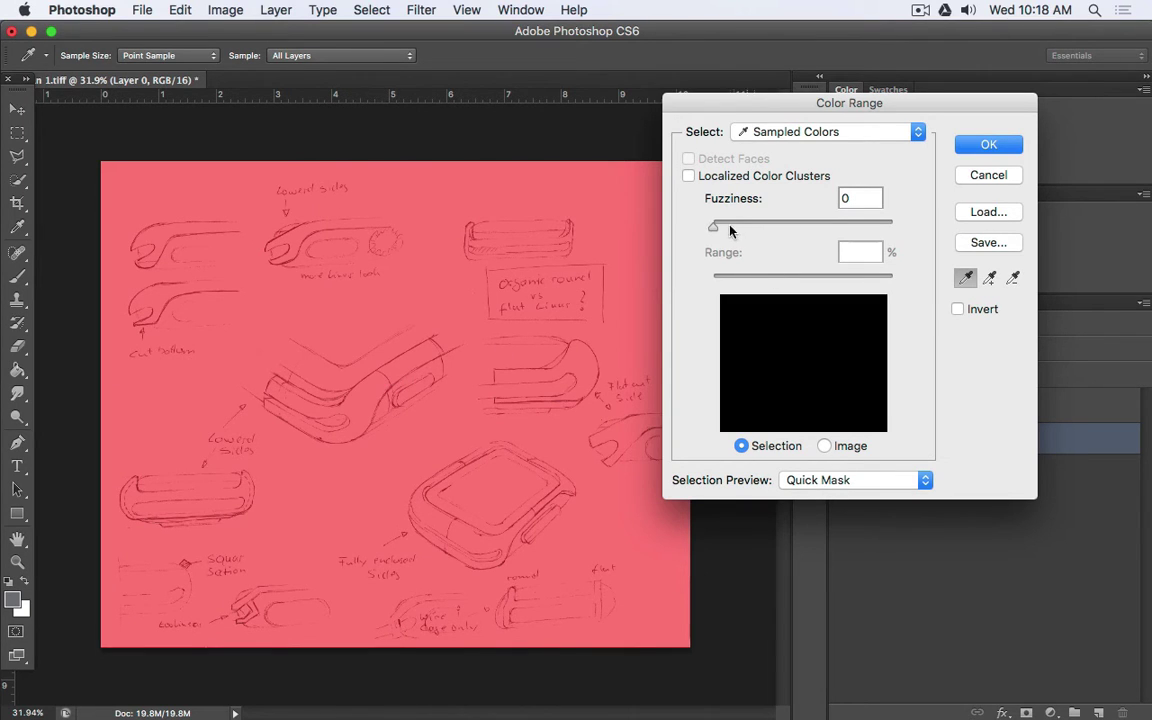
{"action": "left_click_drag", "start_coordinate": [716, 231], "coordinate": [923, 225]}
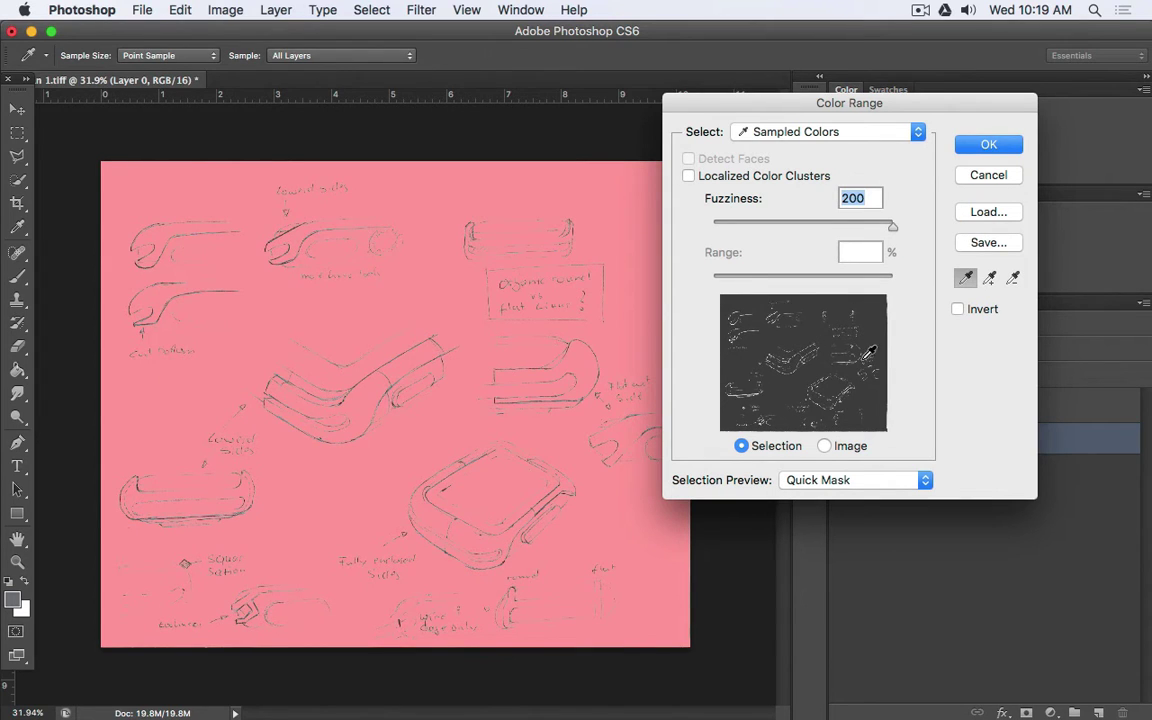
- Resample the white paper with a fuzziness of 36, and compare the None selection preview with Quick Mask
{"action": "left_click", "coordinate": [458, 184]}
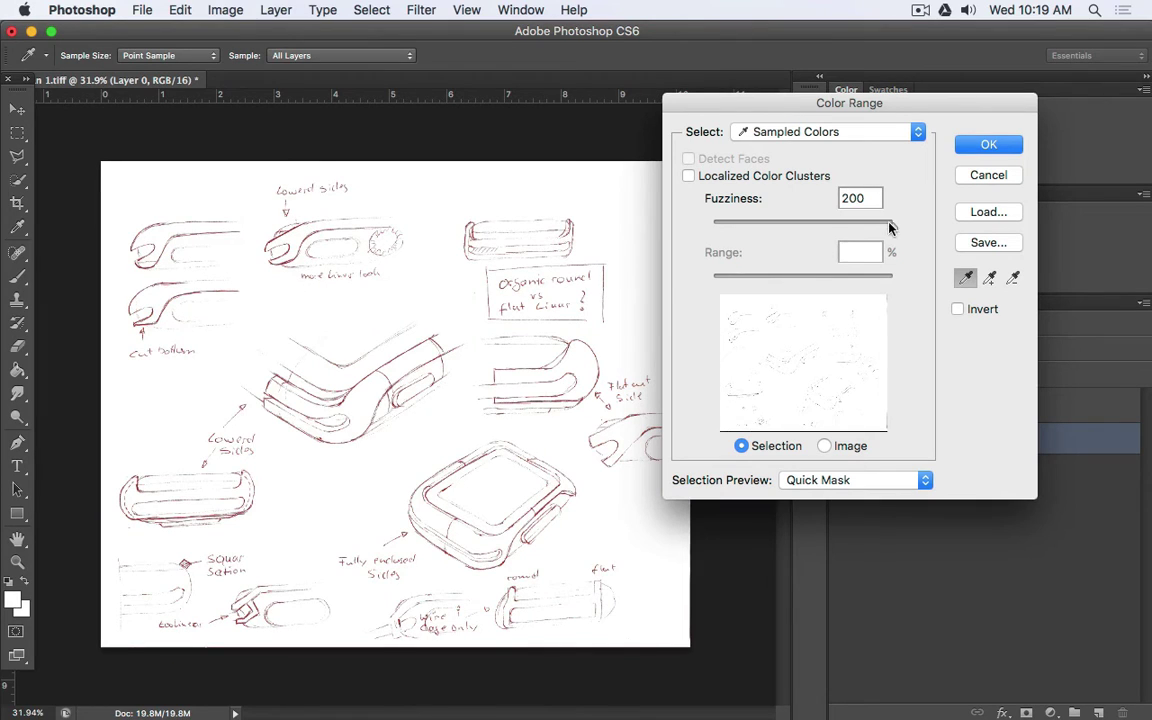
{"action": "left_click_drag", "start_coordinate": [823, 225], "coordinate": [746, 228]}
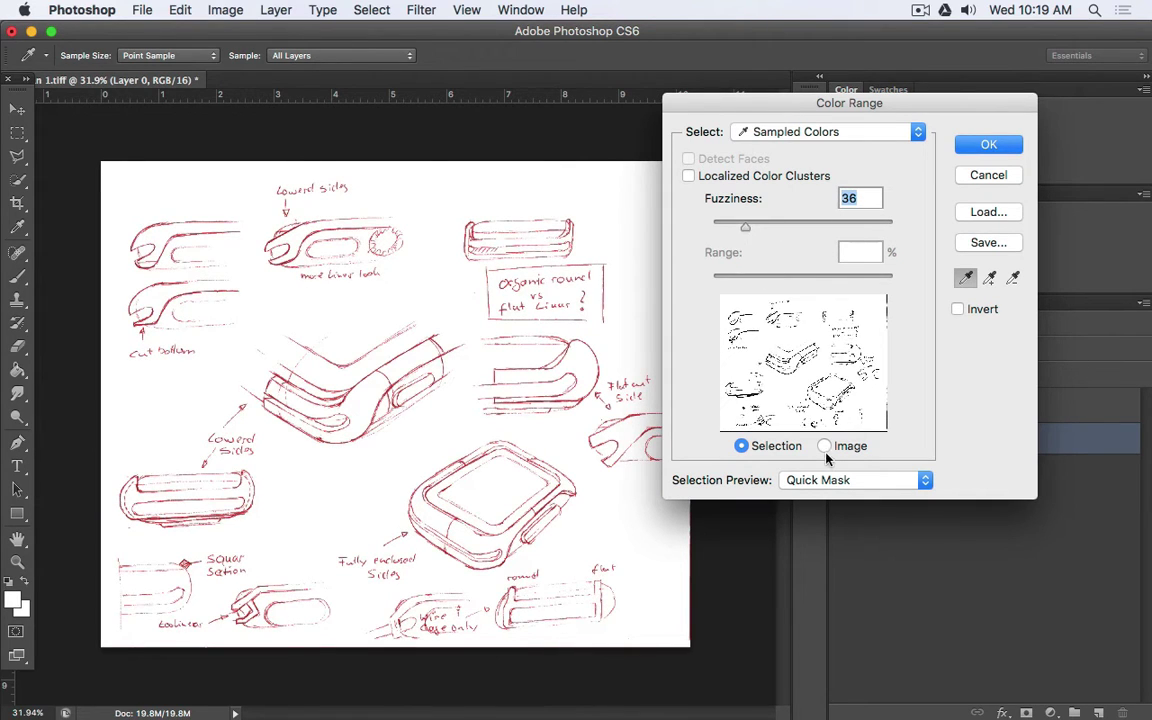
{"action": "left_click", "coordinate": [818, 480]}
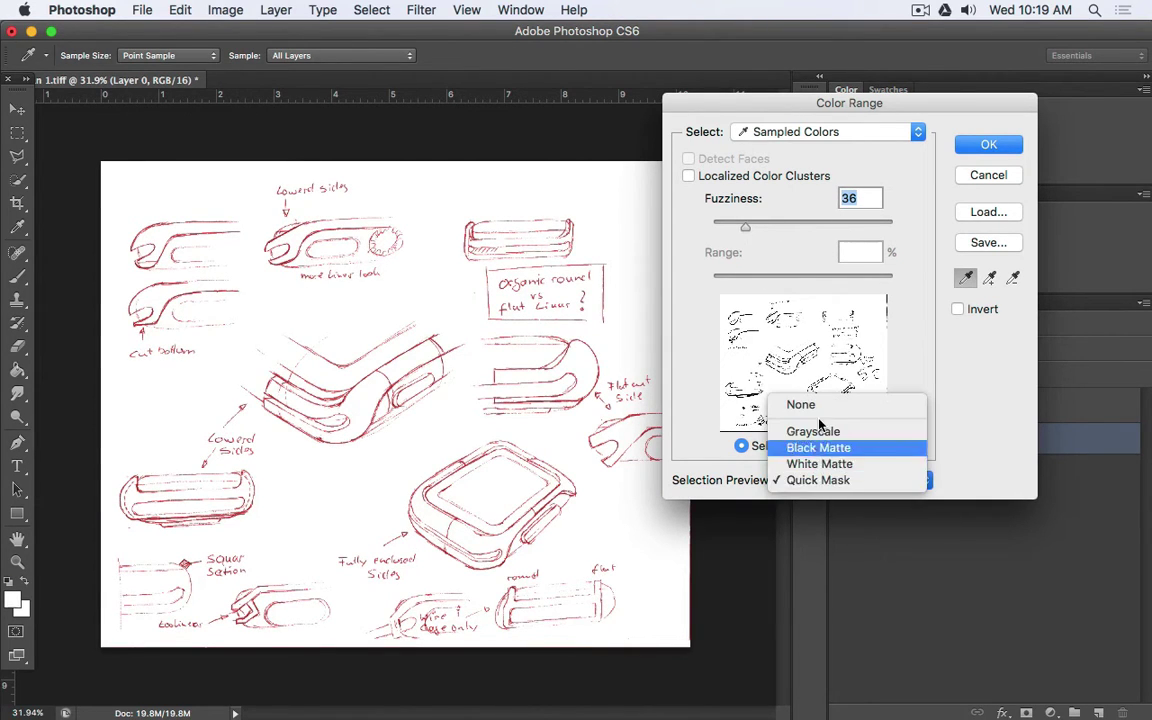
{"action": "left_click", "coordinate": [800, 405]}
{"action": "left_click", "coordinate": [822, 486]}
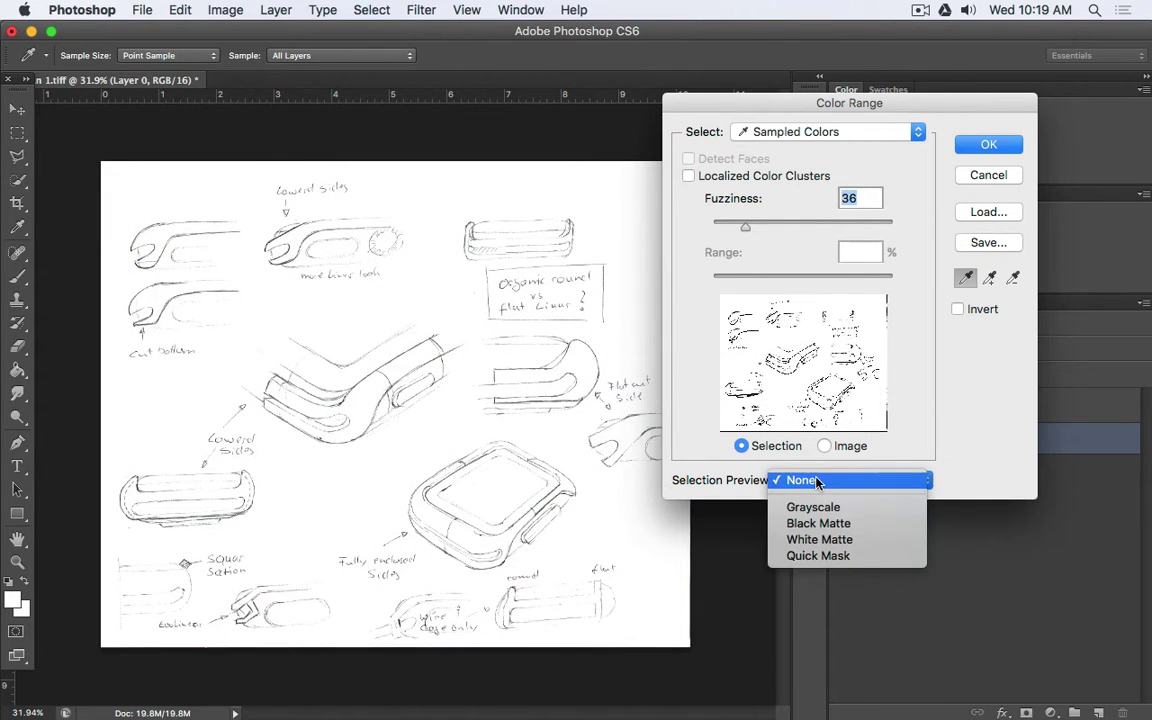
{"action": "left_click", "coordinate": [830, 520]}
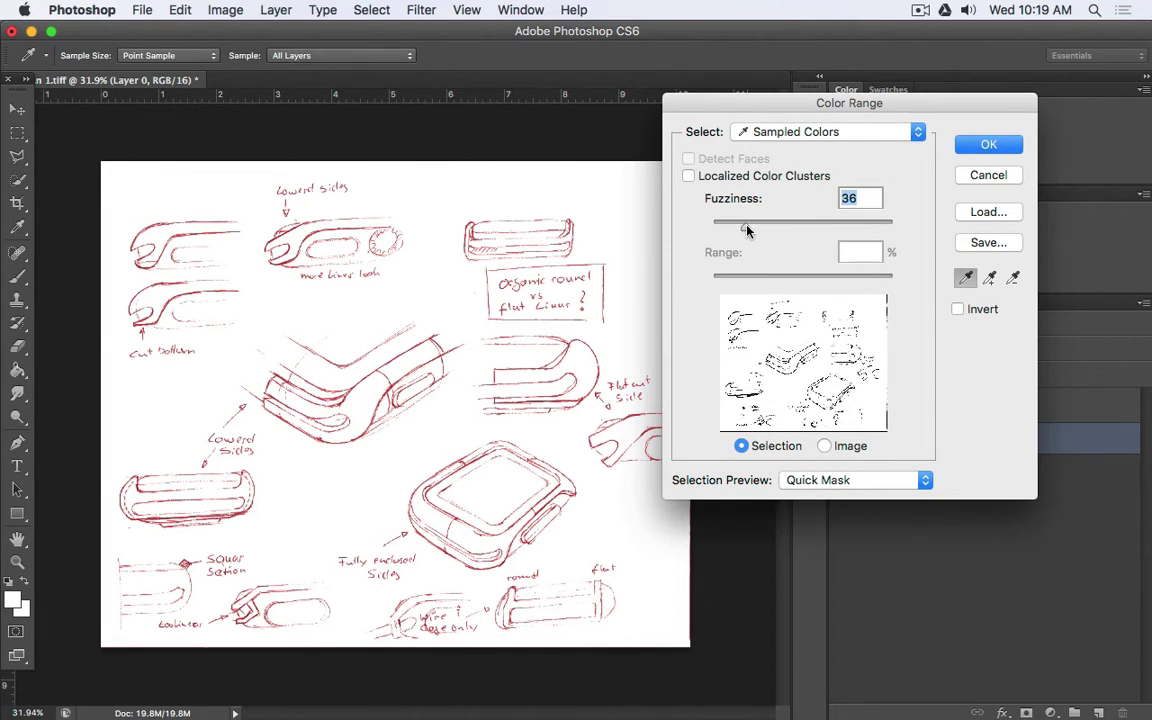
- Lower the Color Range fuzziness slightly and create the selection of the white background
{"action": "left_click_drag", "start_coordinate": [745, 228], "coordinate": [731, 231]}
{"action": "left_click", "coordinate": [970, 145]}
{"action": "key", "text": "h"}
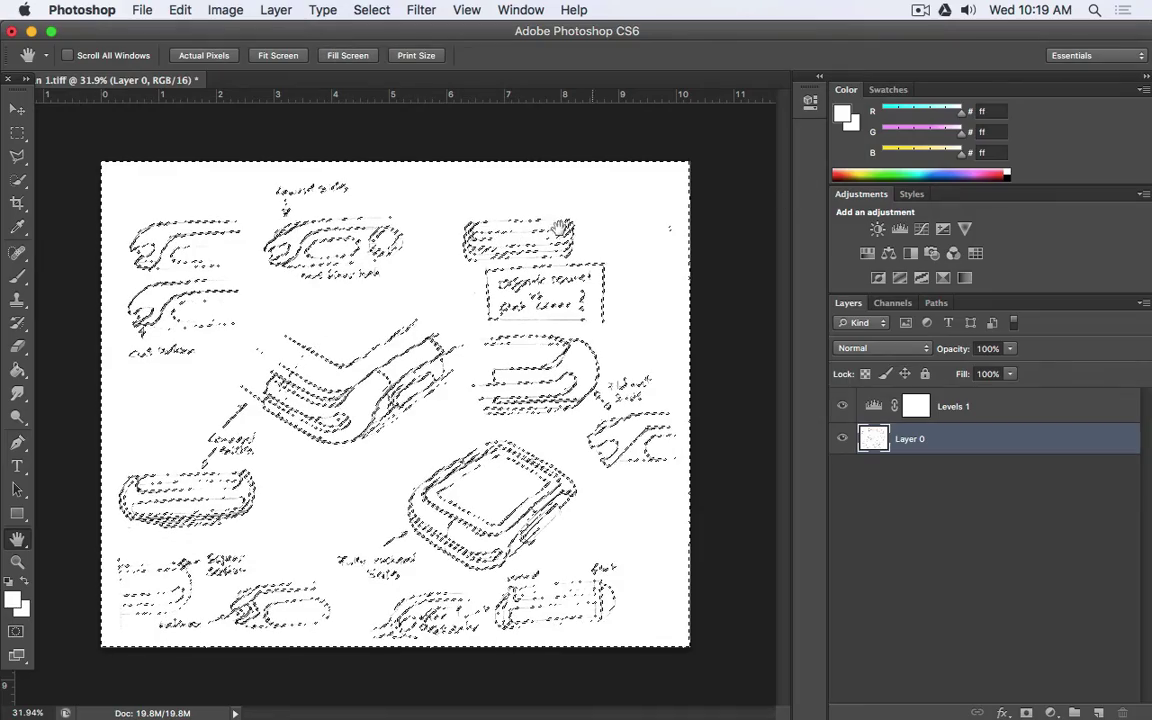
- Try deleting the selected white background from Layer 0 and deselecting, and undo back to the active selection
{"action": "key", "text": "Delete"}
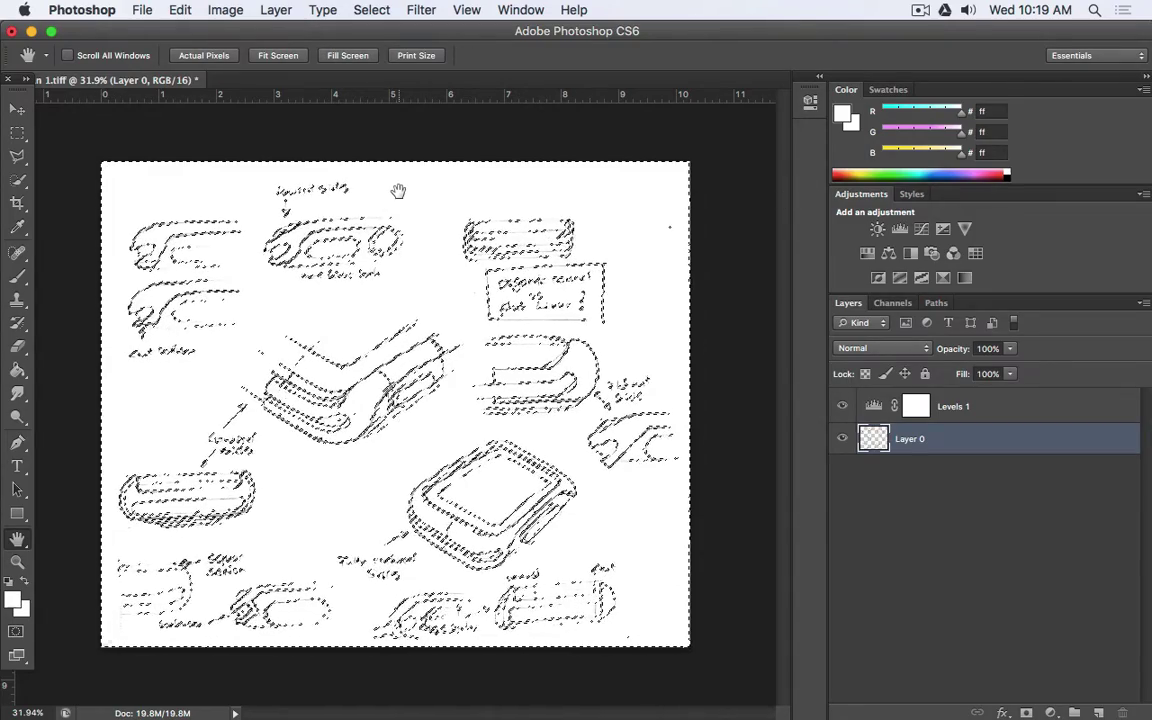
{"action": "left_click", "coordinate": [17, 132]}
{"action": "left_click", "coordinate": [141, 144]}
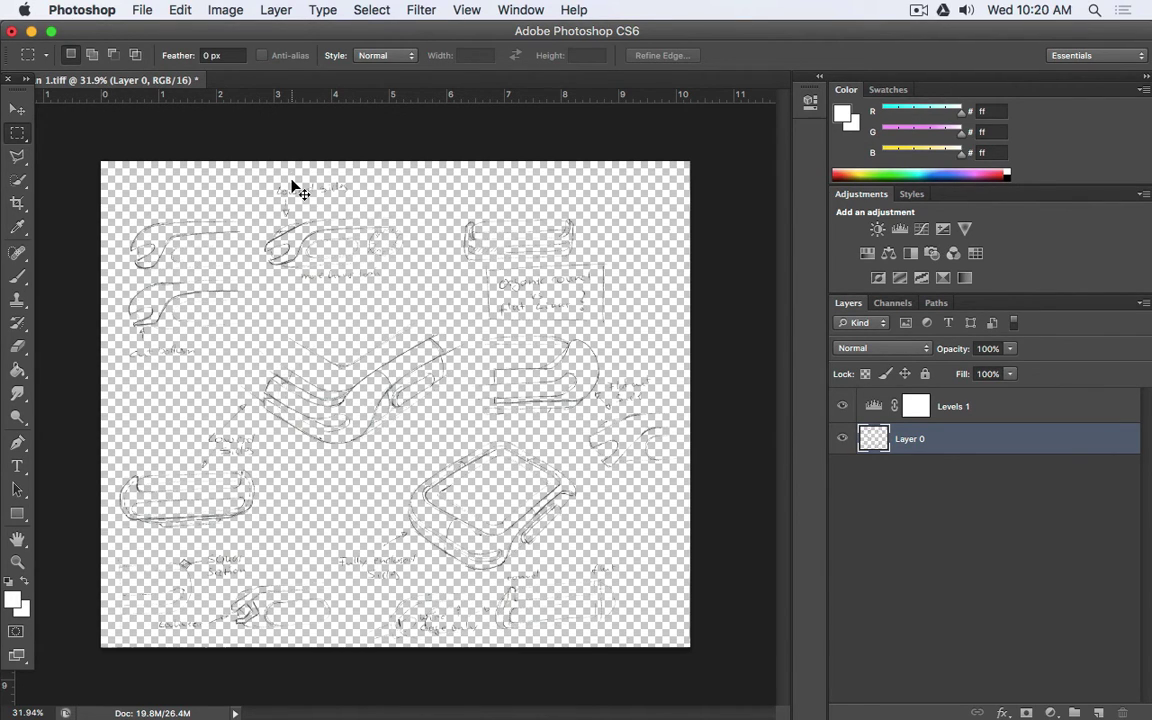
{"action": "key", "text": "super+z"}
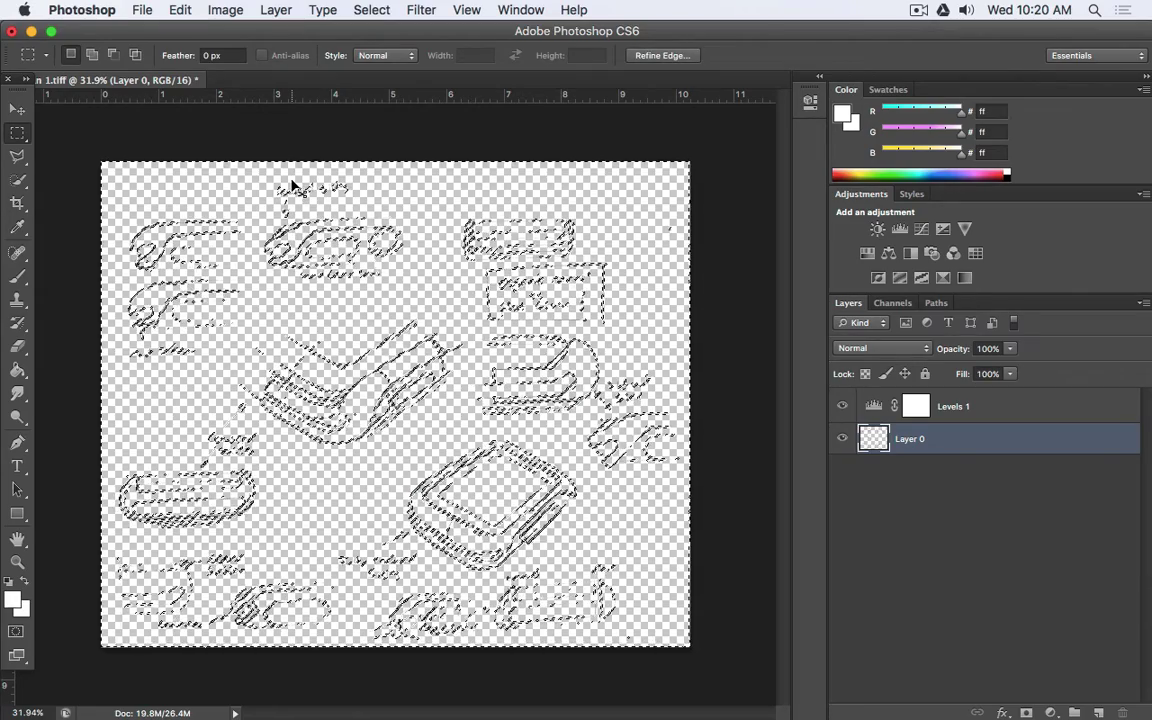
{"action": "key", "text": "super+alt+z"}
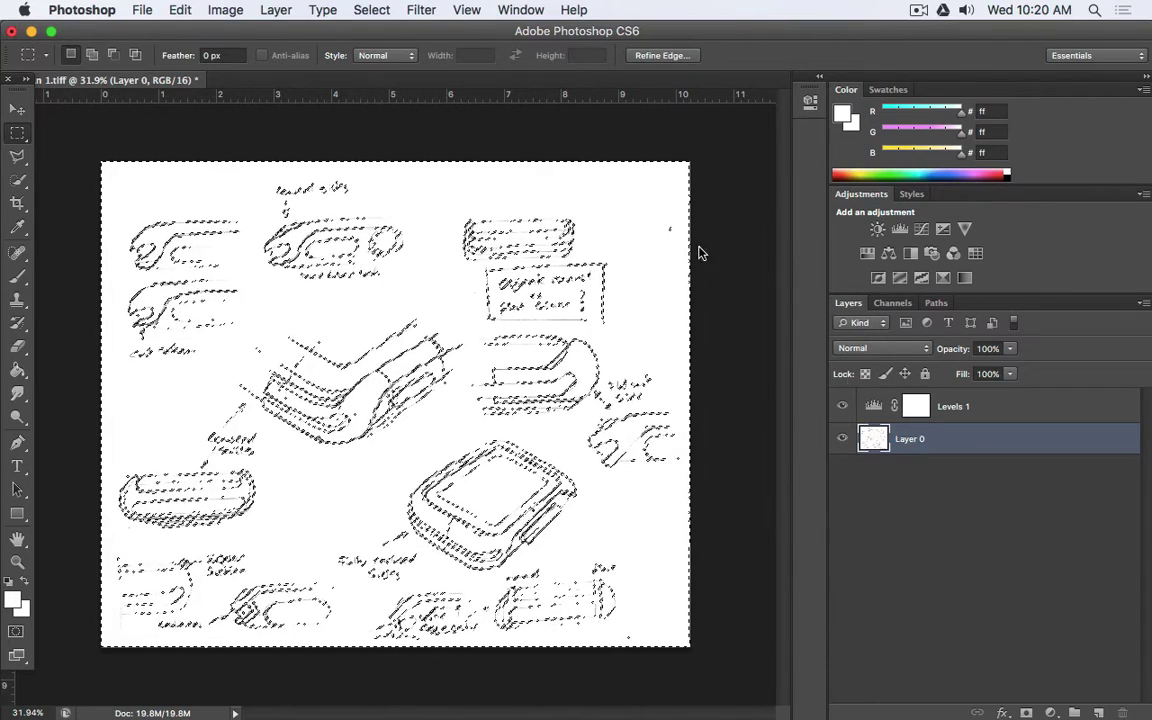
- Add a layer mask to Layer 0 from the white background selection
{"action": "left_click", "coordinate": [521, 10]}
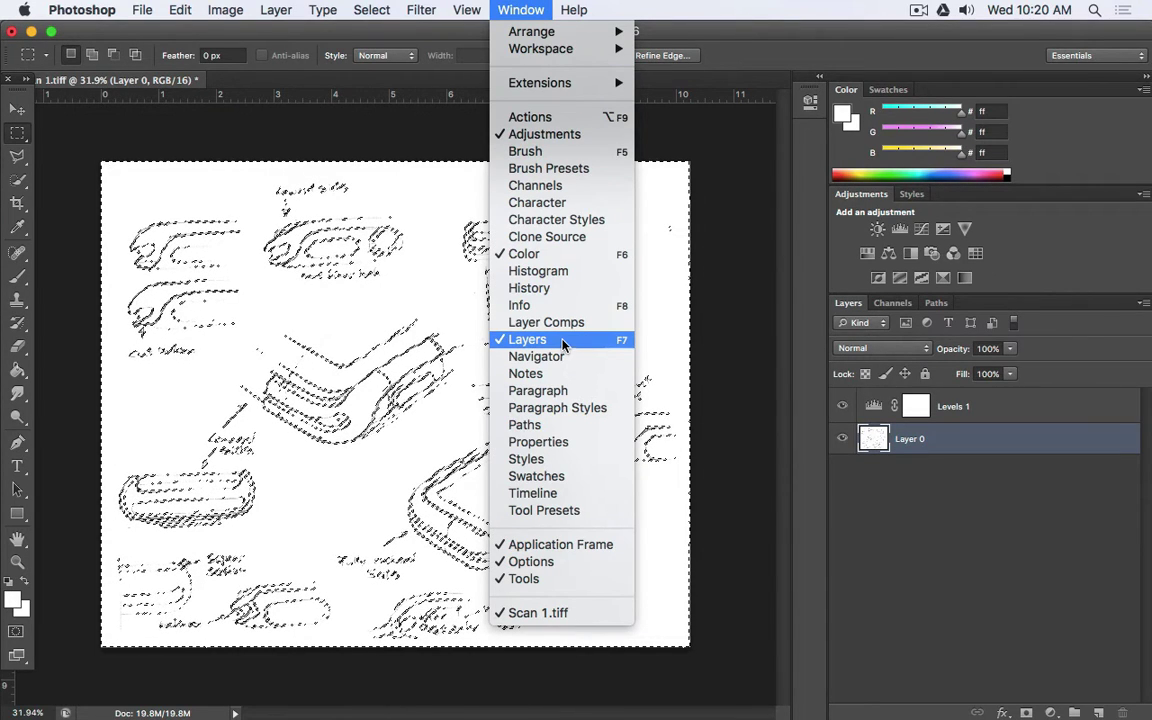
{"action": "left_click", "coordinate": [1060, 528]}
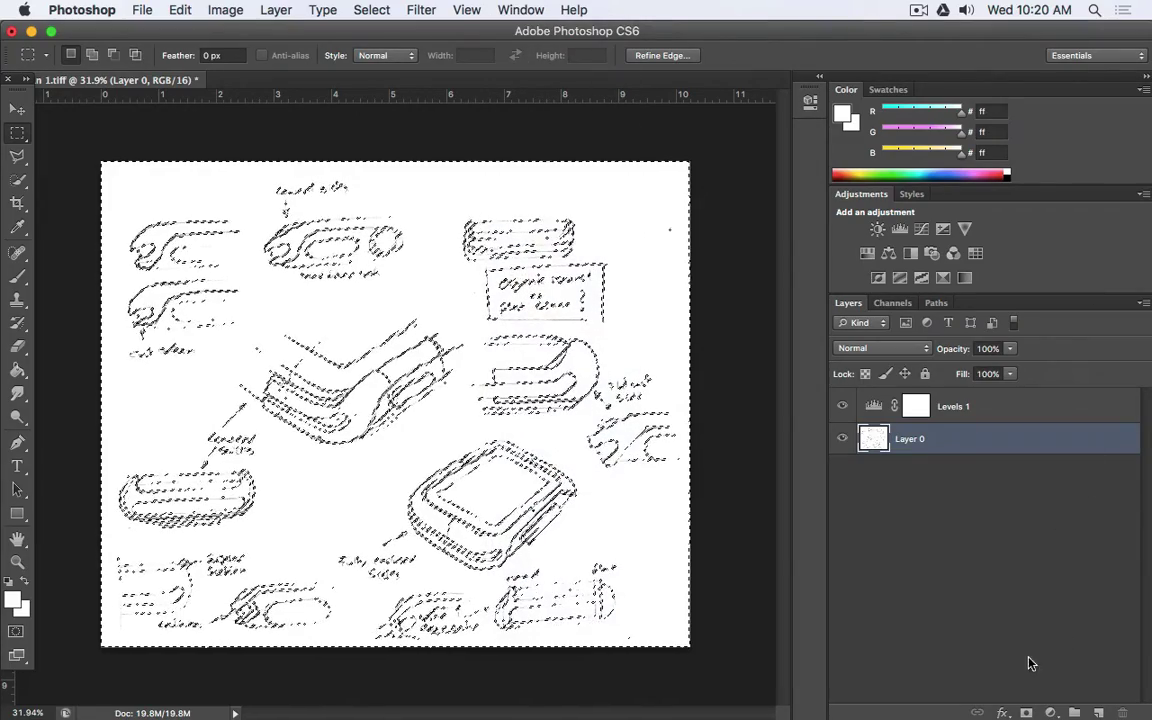
{"action": "left_click", "coordinate": [1028, 713]}
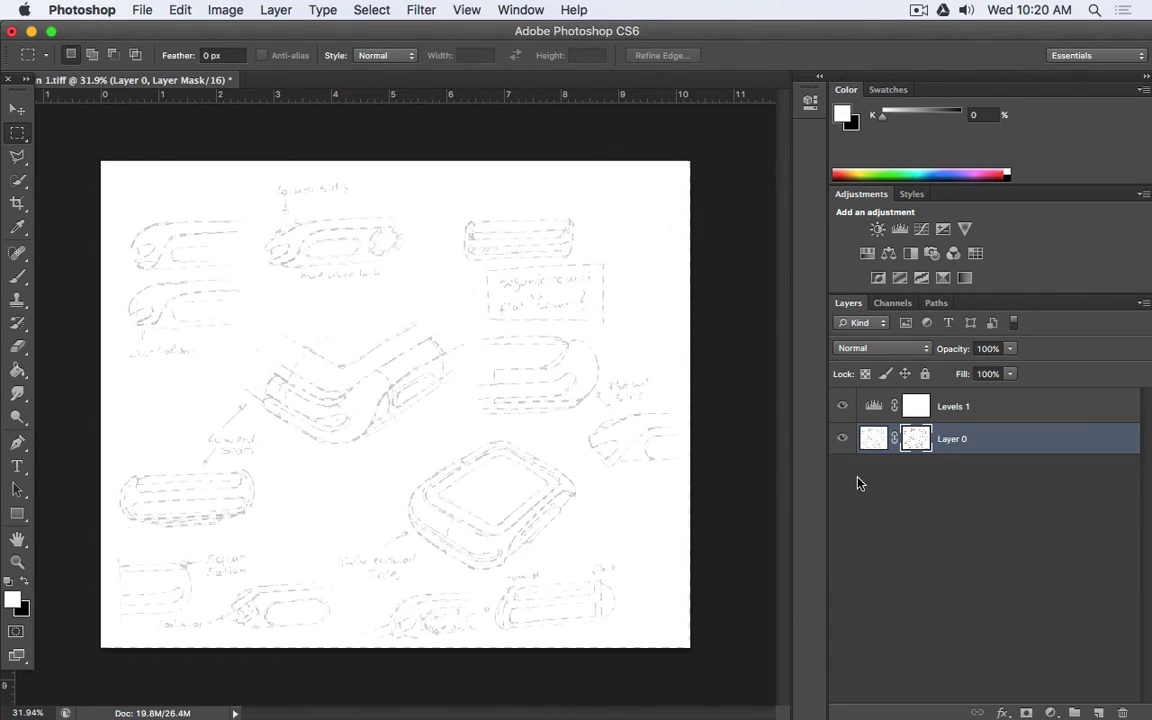
- Switch the editing target back and forth between Layer 0's image and its mask, leaving the mask active
{"action": "left_click", "coordinate": [873, 440]}
{"action": "left_click", "coordinate": [915, 440]}
{"action": "left_click", "coordinate": [873, 440]}
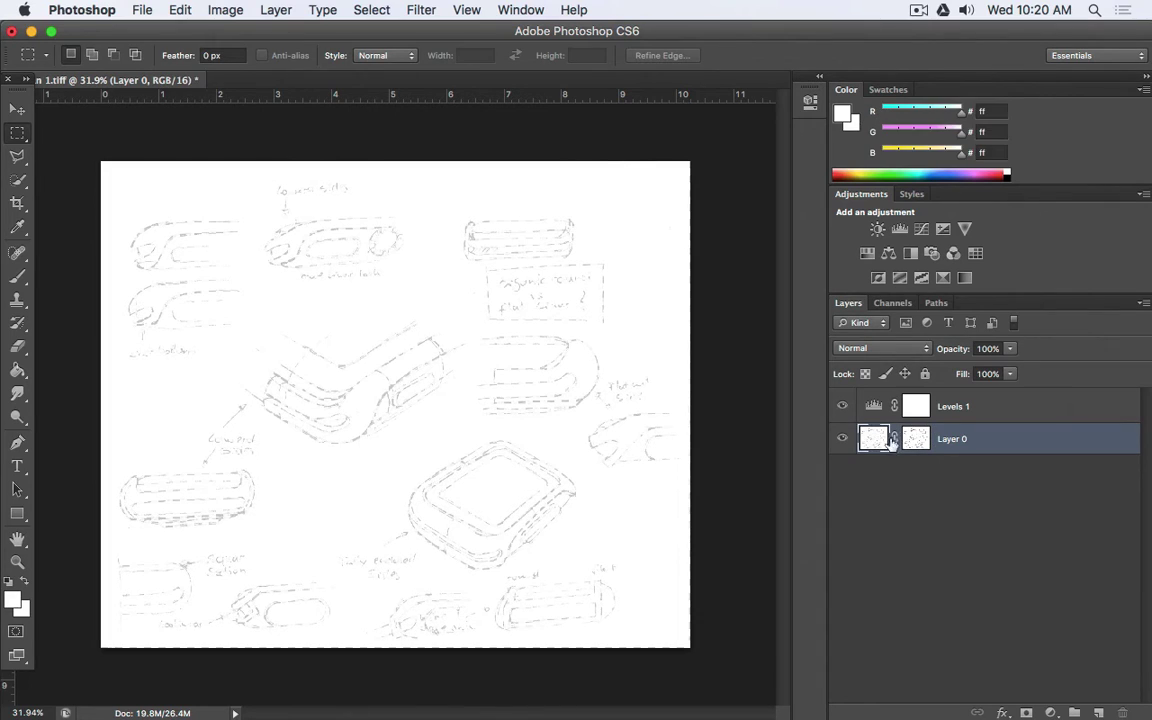
{"action": "left_click", "coordinate": [914, 441]}
{"action": "left_click", "coordinate": [914, 441]}
{"action": "left_click", "coordinate": [873, 440]}
{"action": "left_click", "coordinate": [914, 441]}
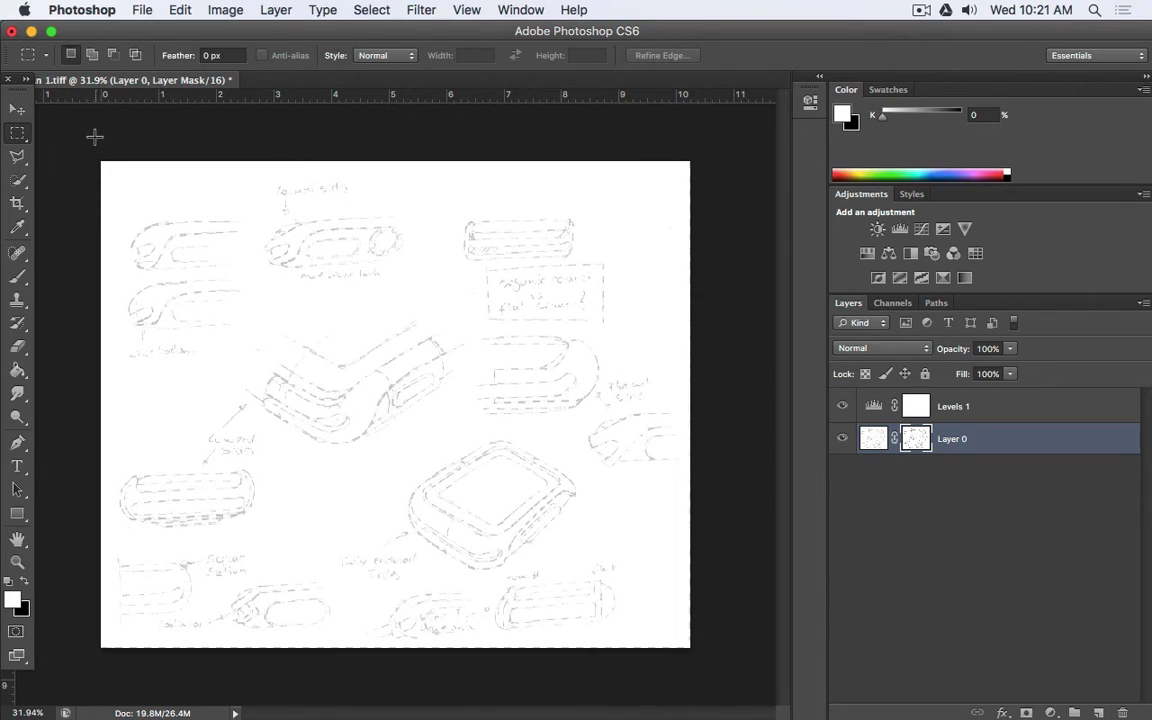
{"action": "left_click_drag", "start_coordinate": [94, 136], "coordinate": [329, 345]}
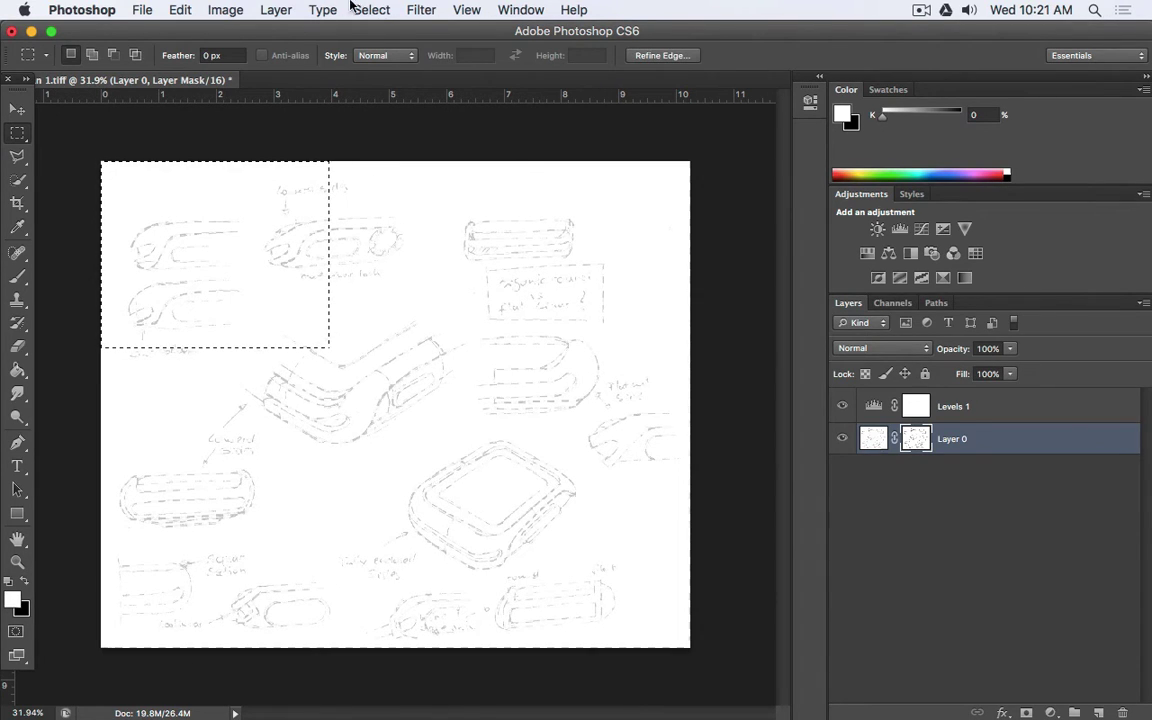
{"action": "left_click", "coordinate": [356, 9]}
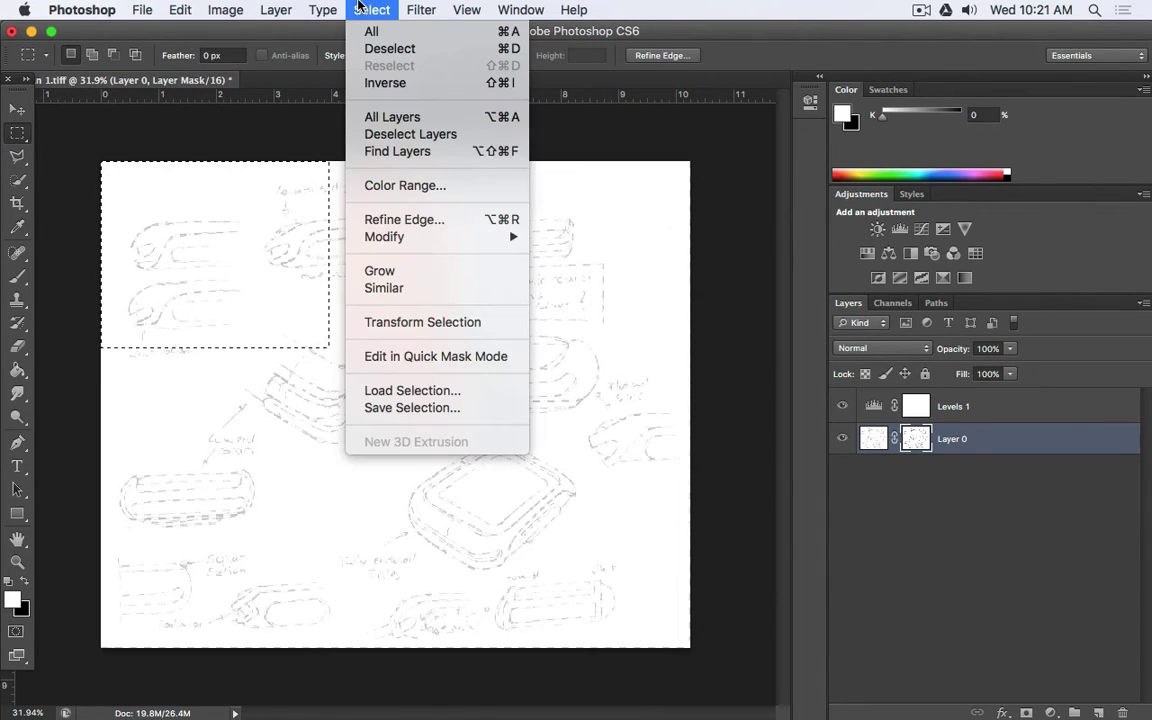
{"action": "left_click", "coordinate": [388, 50]}
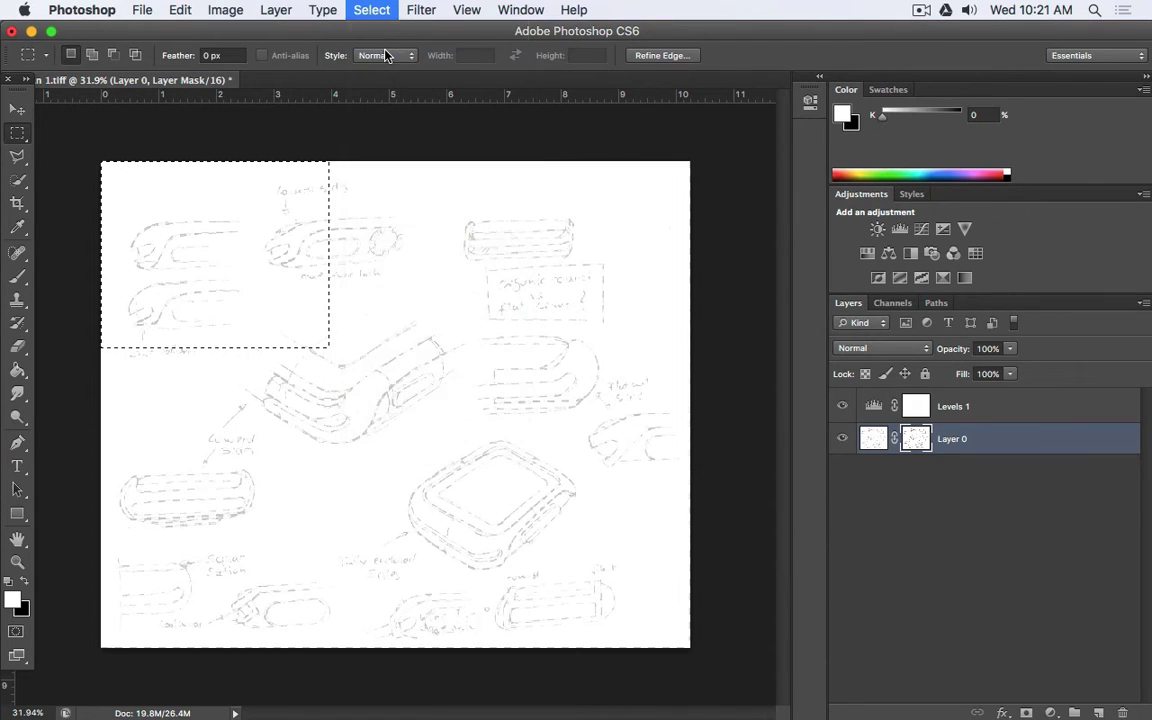
- Invert Layer 0's mask so the white paper is hidden and the pencil lines are kept
{"action": "left_click", "coordinate": [219, 9]}
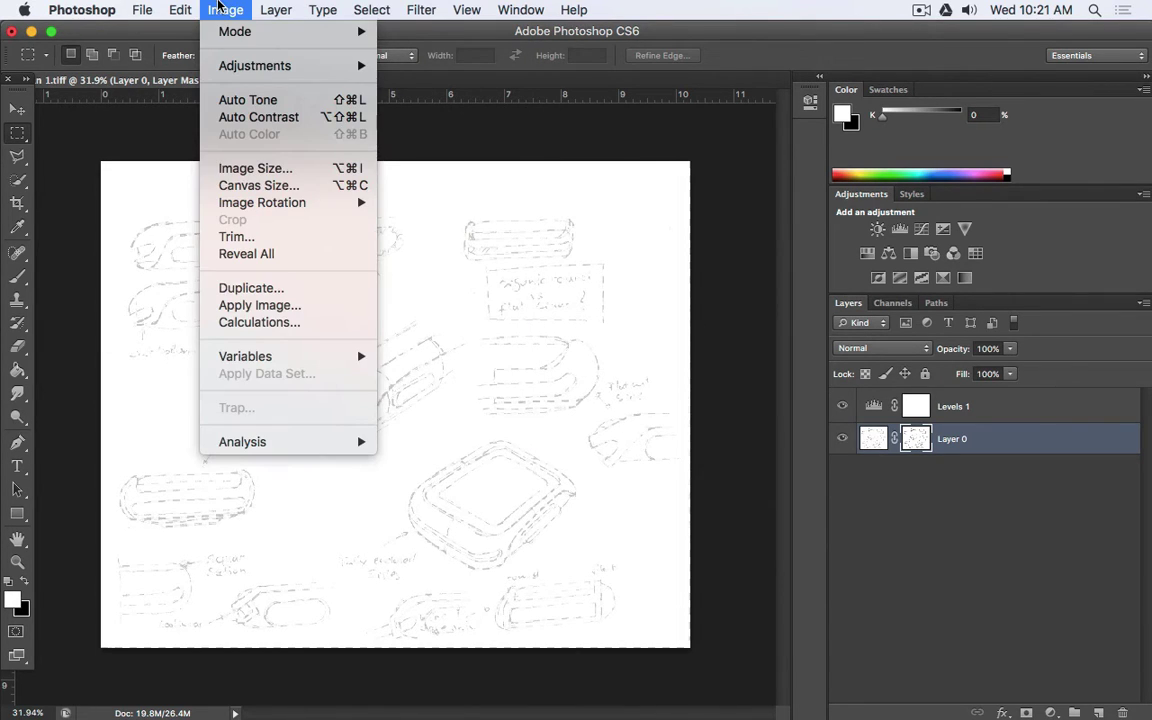
{"action": "mouse_move", "coordinate": [225, 70]}
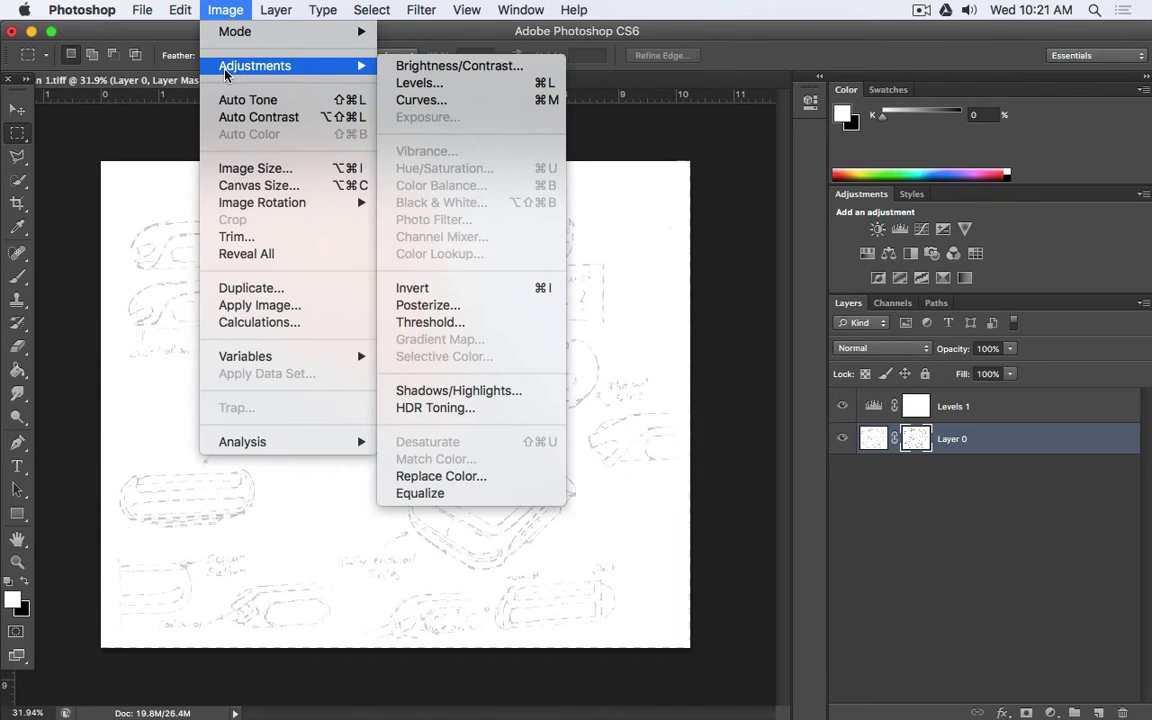
{"action": "left_click", "coordinate": [479, 294]}
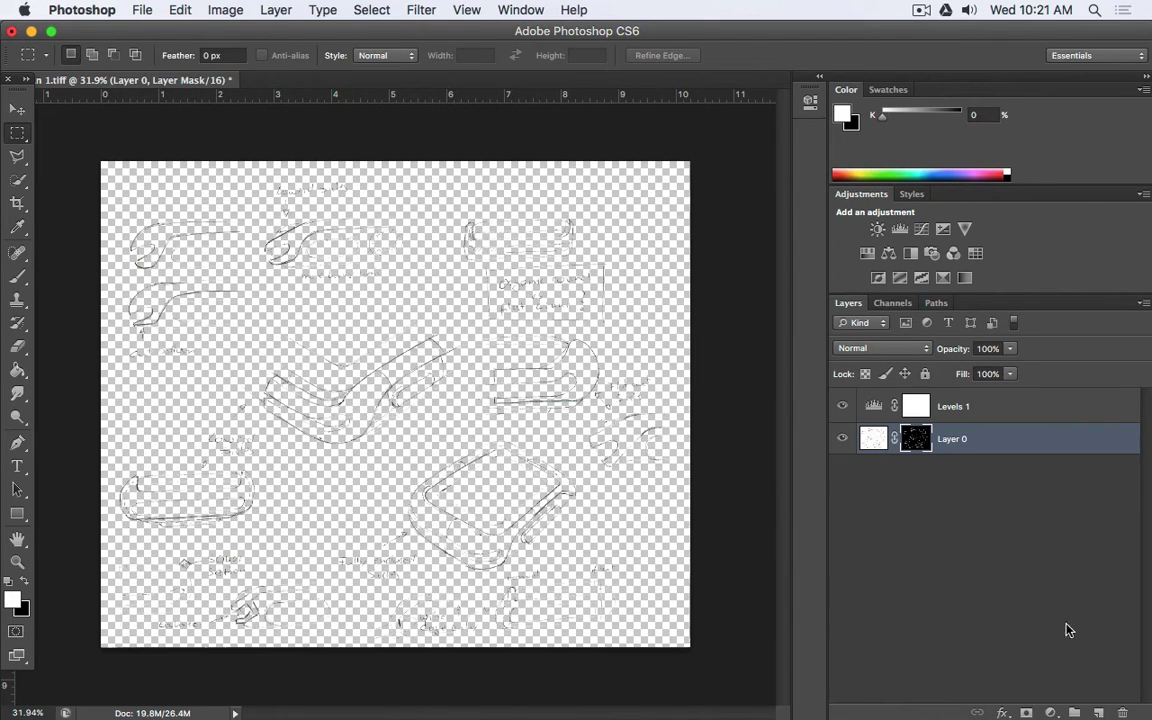
- Add a new layer beneath Layer 0 and reset the foreground and background colours to black and white
{"action": "left_click", "coordinate": [1100, 713]}
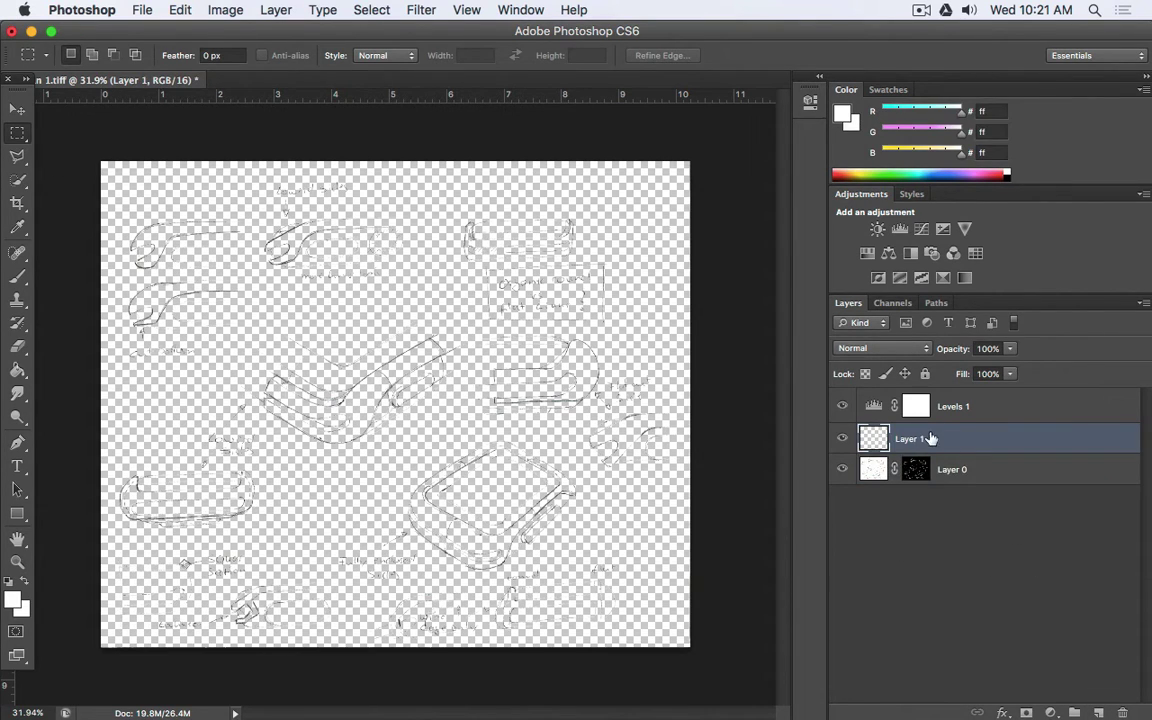
{"action": "left_click_drag", "start_coordinate": [897, 440], "coordinate": [936, 495]}
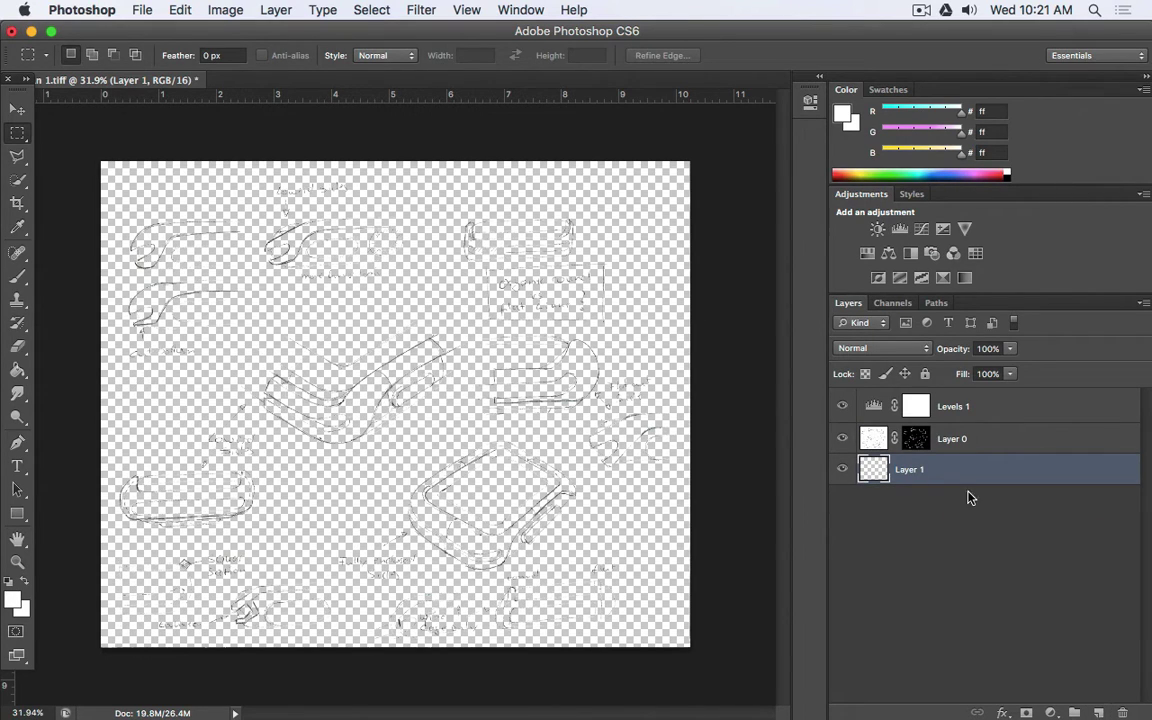
{"action": "left_click_drag", "start_coordinate": [913, 470], "coordinate": [882, 480]}
{"action": "key", "text": "d"}
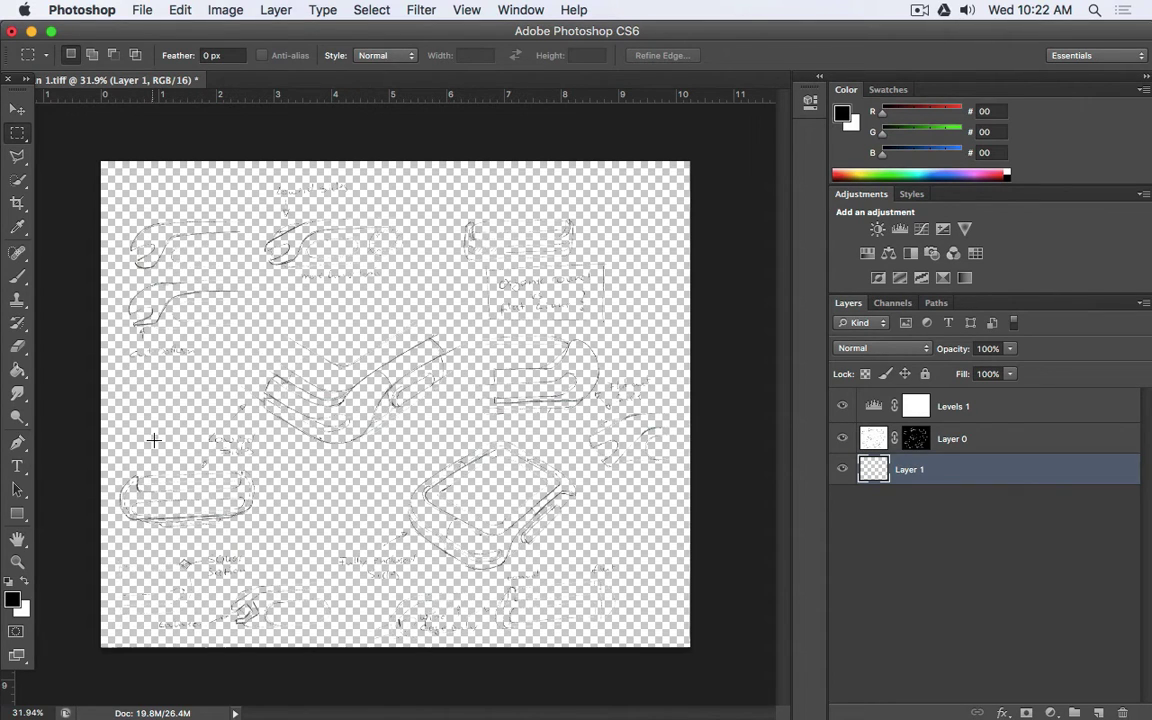
- Fill Layer 1 with white using the Paint Bucket, then make Layer 0 the active layer
{"action": "left_click", "coordinate": [24, 584]}
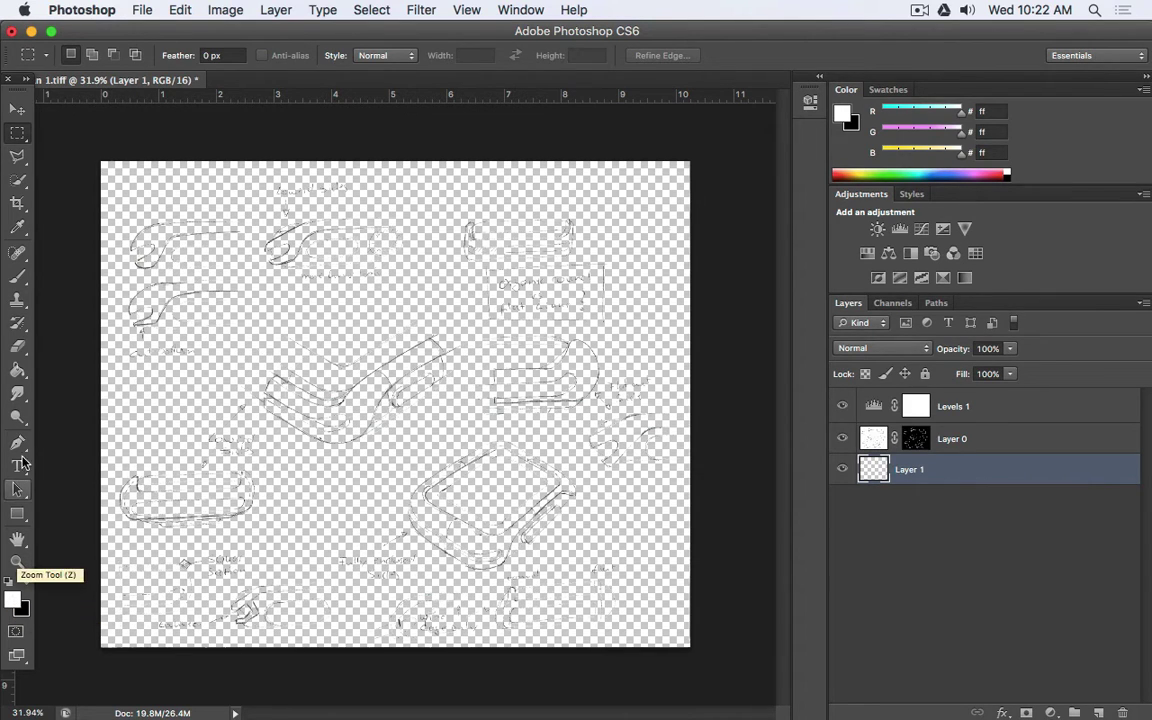
{"action": "left_click", "coordinate": [17, 372]}
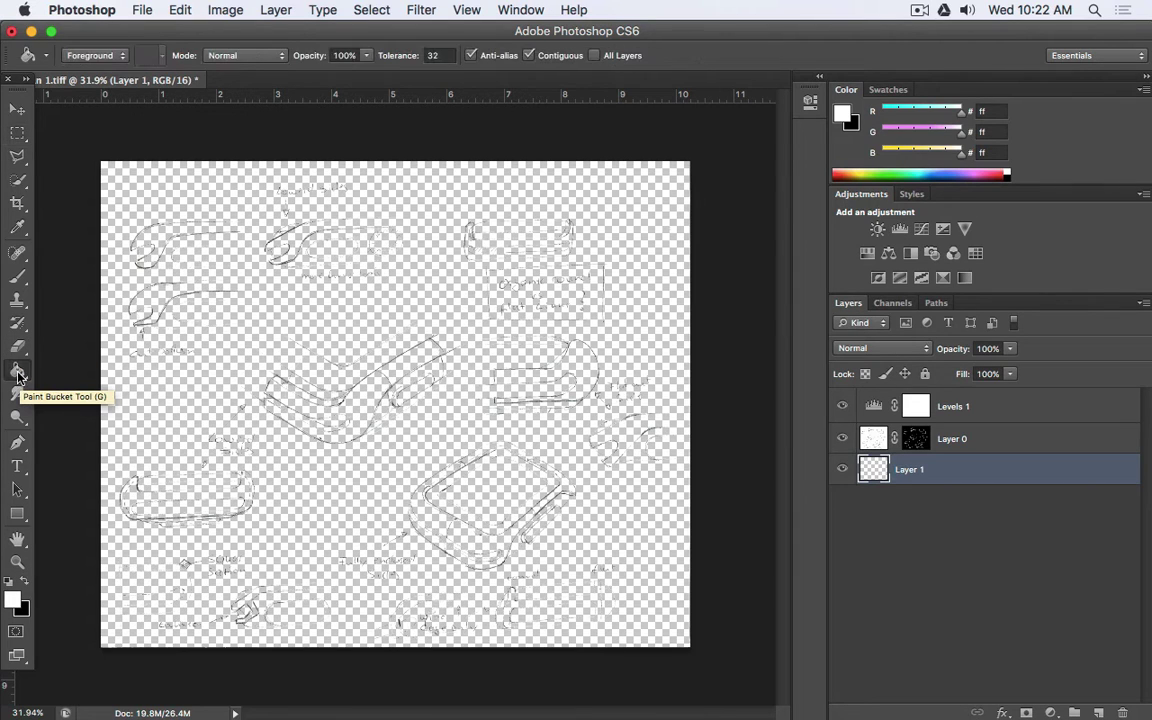
{"action": "left_click", "coordinate": [186, 397]}
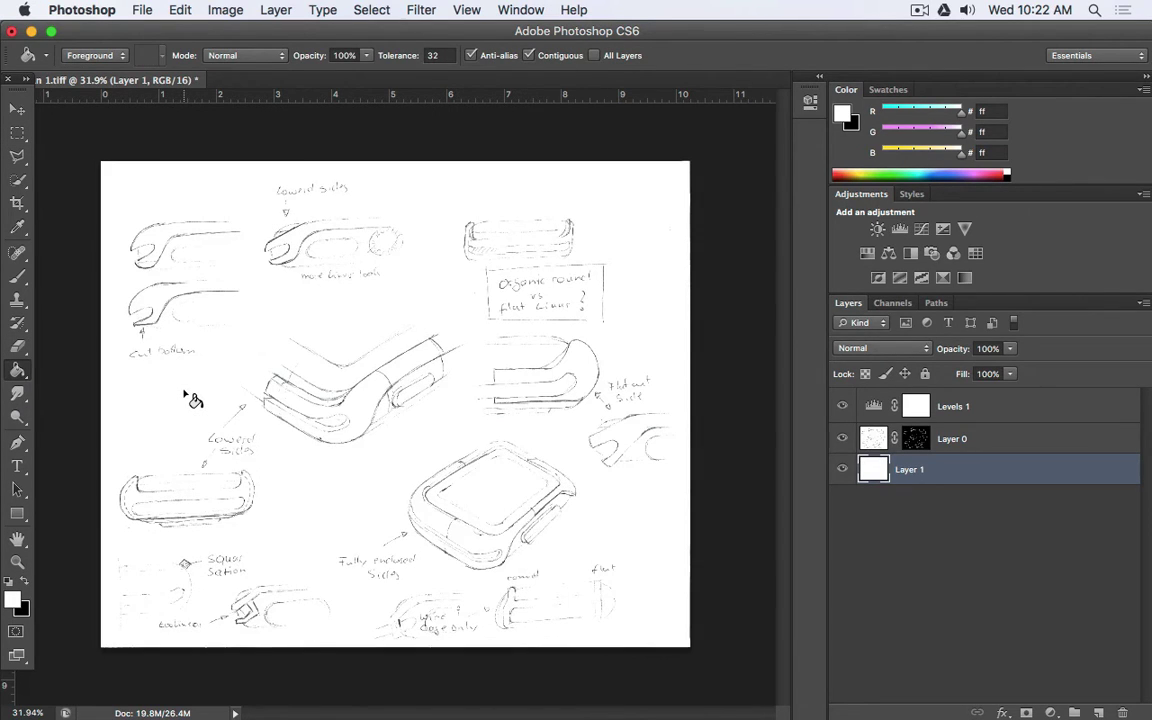
{"action": "left_click", "coordinate": [886, 448]}
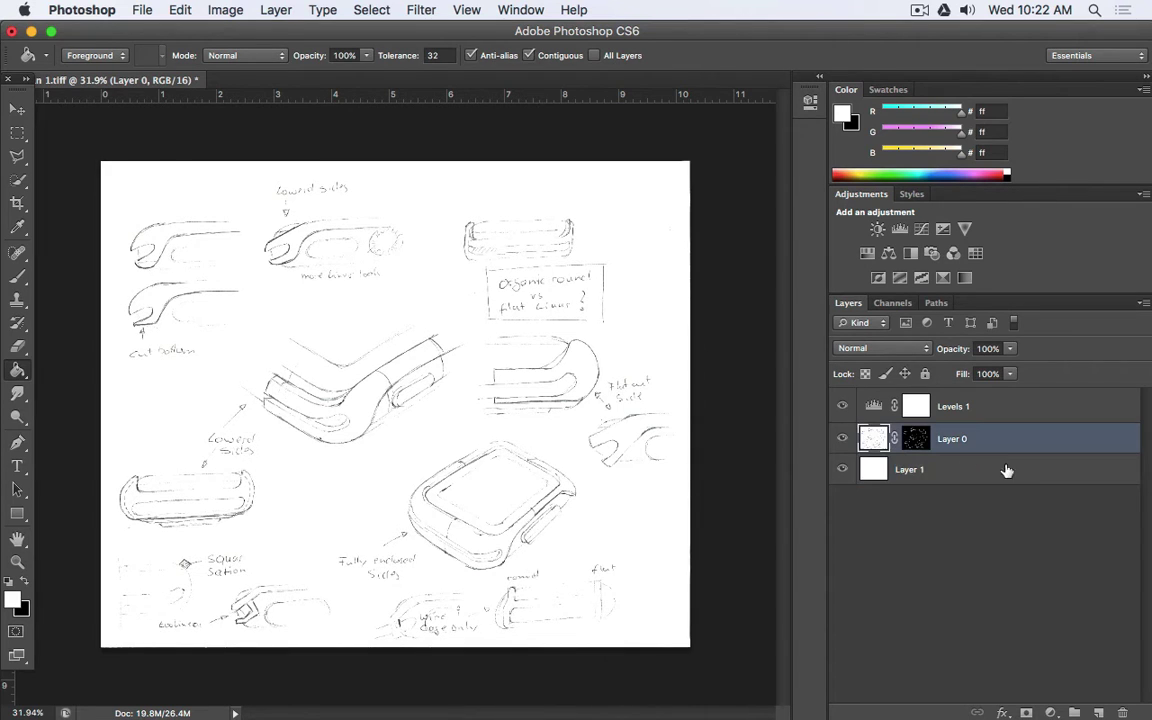
- Begin saving the document under a new location, creating a Project folder on the Desktop with a Media subfolder inside it
{"action": "left_click", "coordinate": [142, 10]}
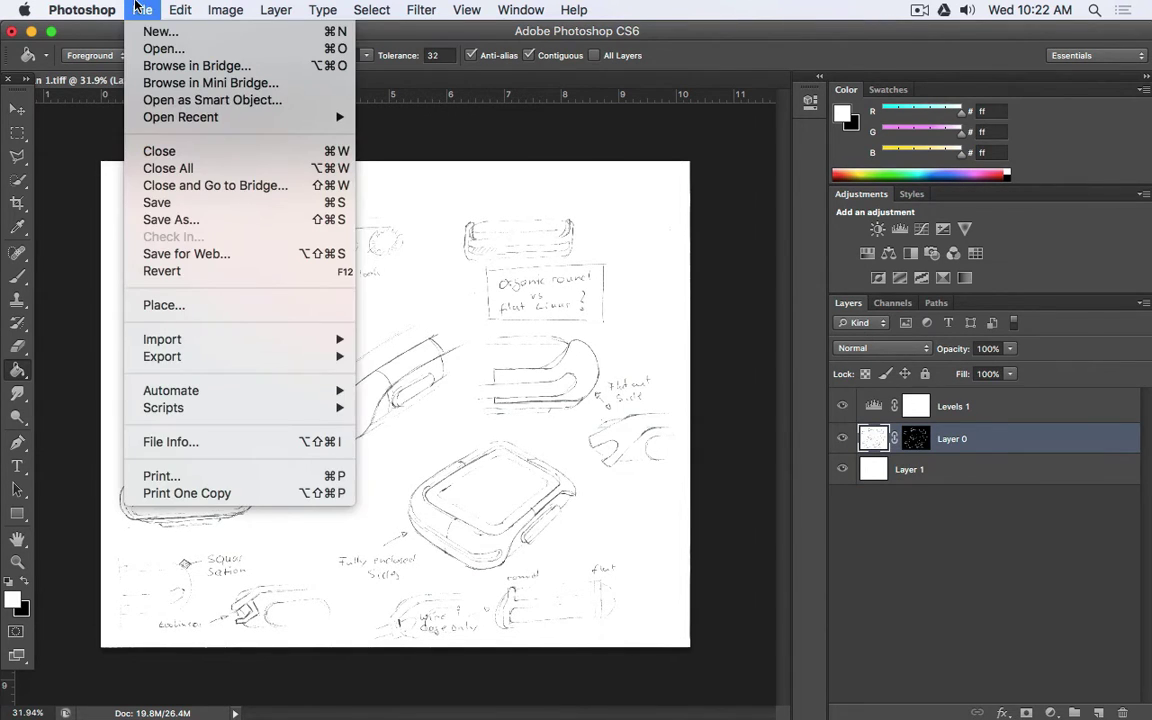
{"action": "left_click", "coordinate": [214, 212]}
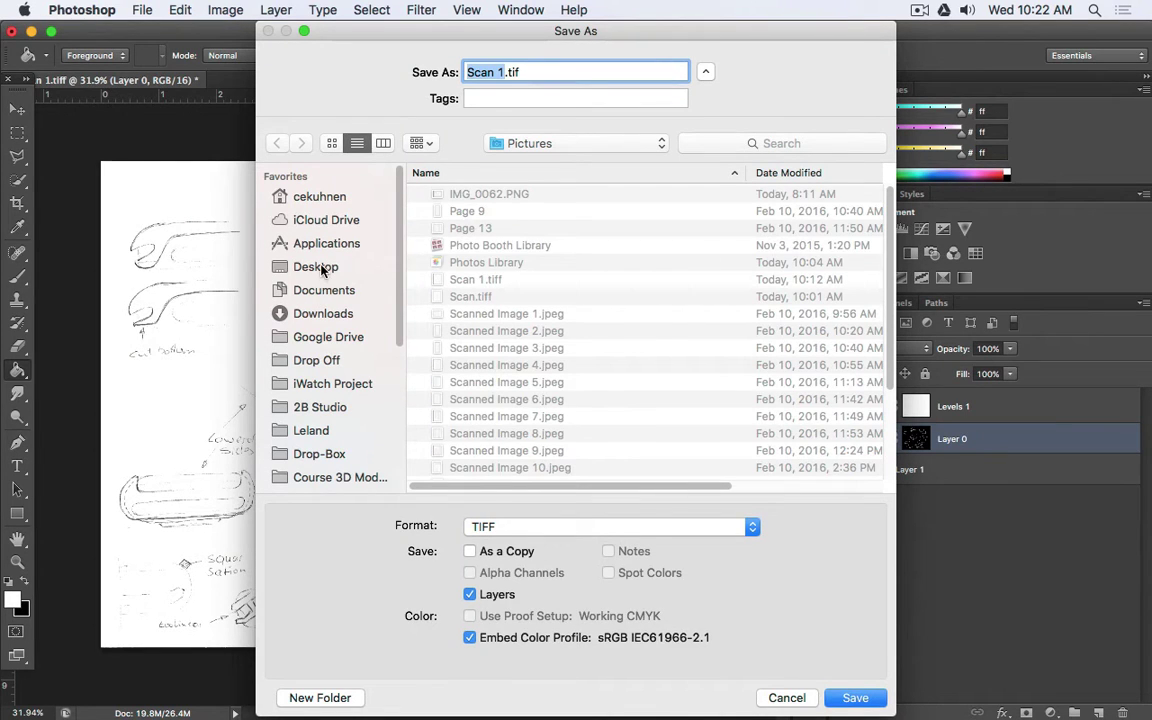
{"action": "left_click", "coordinate": [320, 268]}
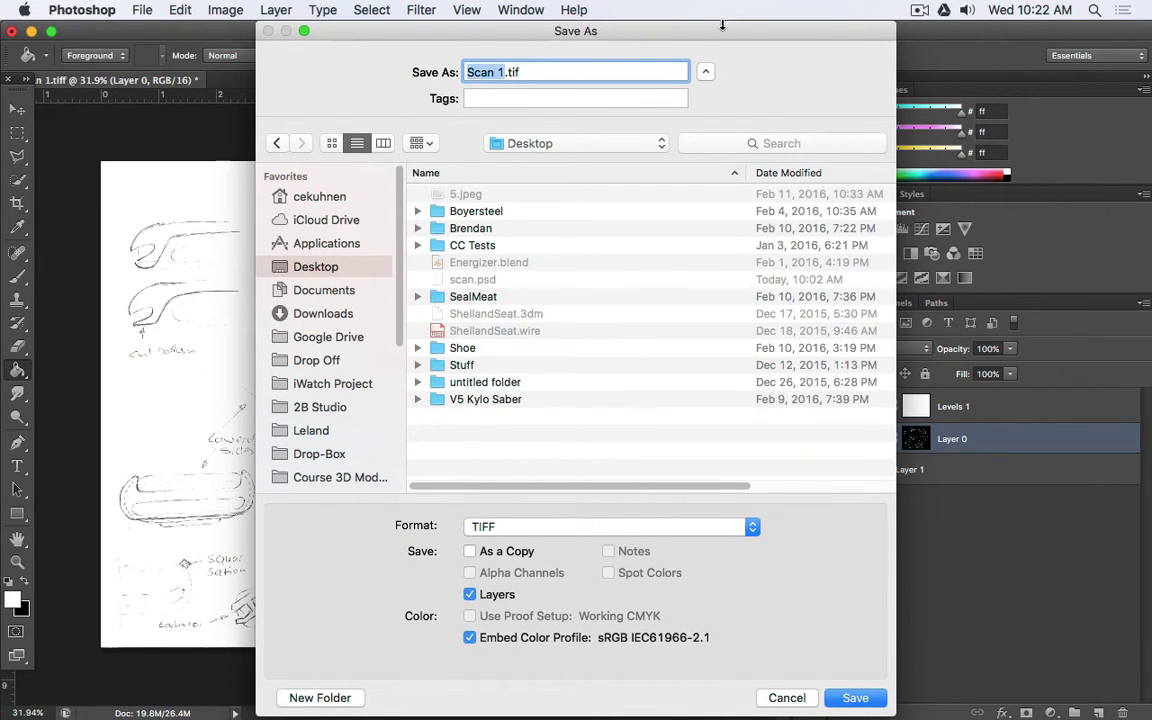
{"action": "left_click", "coordinate": [345, 697]}
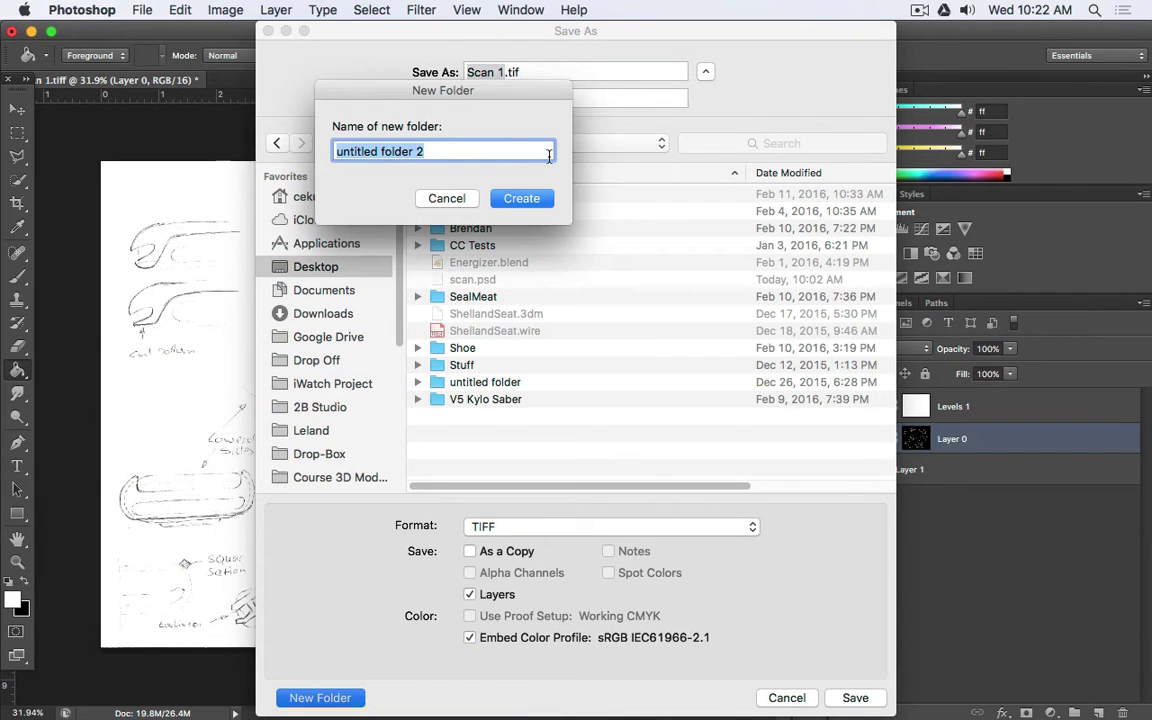
{"action": "type", "text": "Project"}
{"action": "key", "text": "Return"}
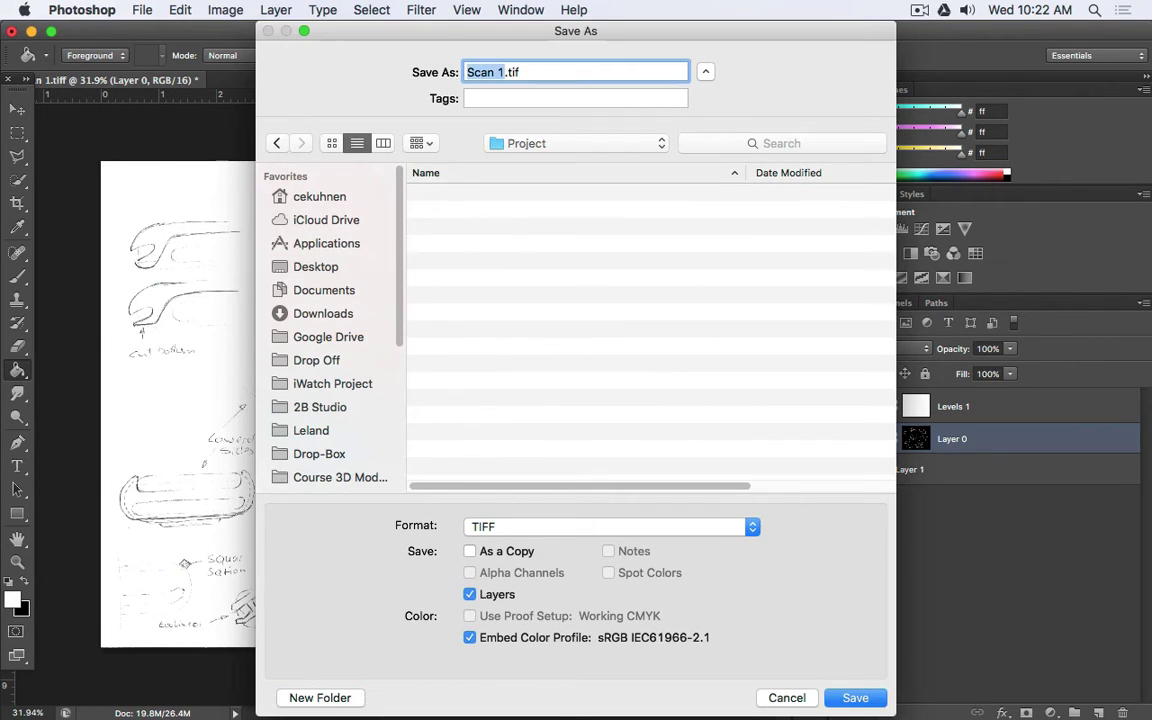
{"action": "left_click", "coordinate": [320, 697]}
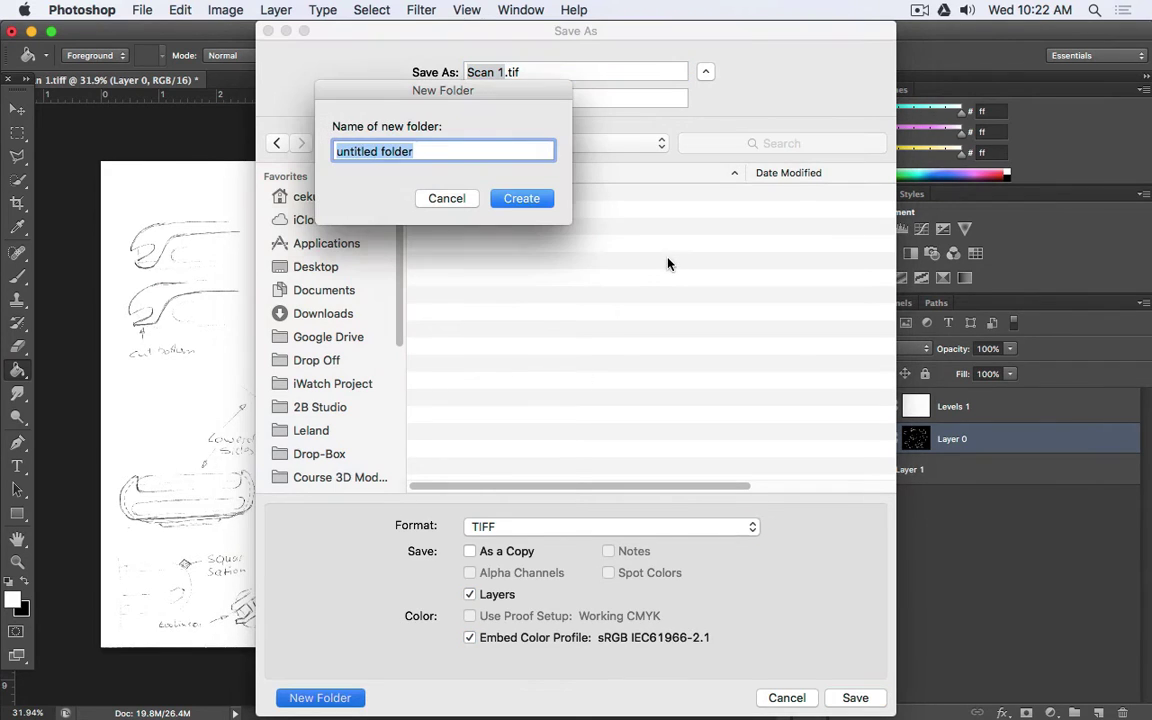
{"action": "type", "text": "Media"}
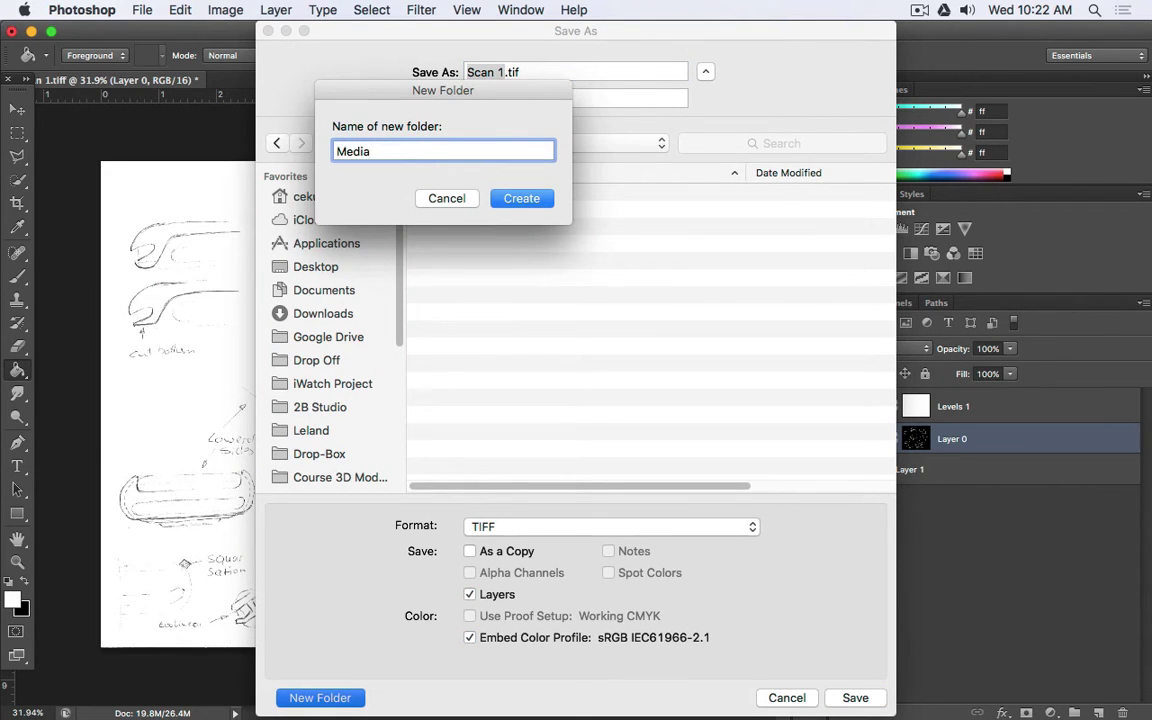
{"action": "key", "text": "Return"}
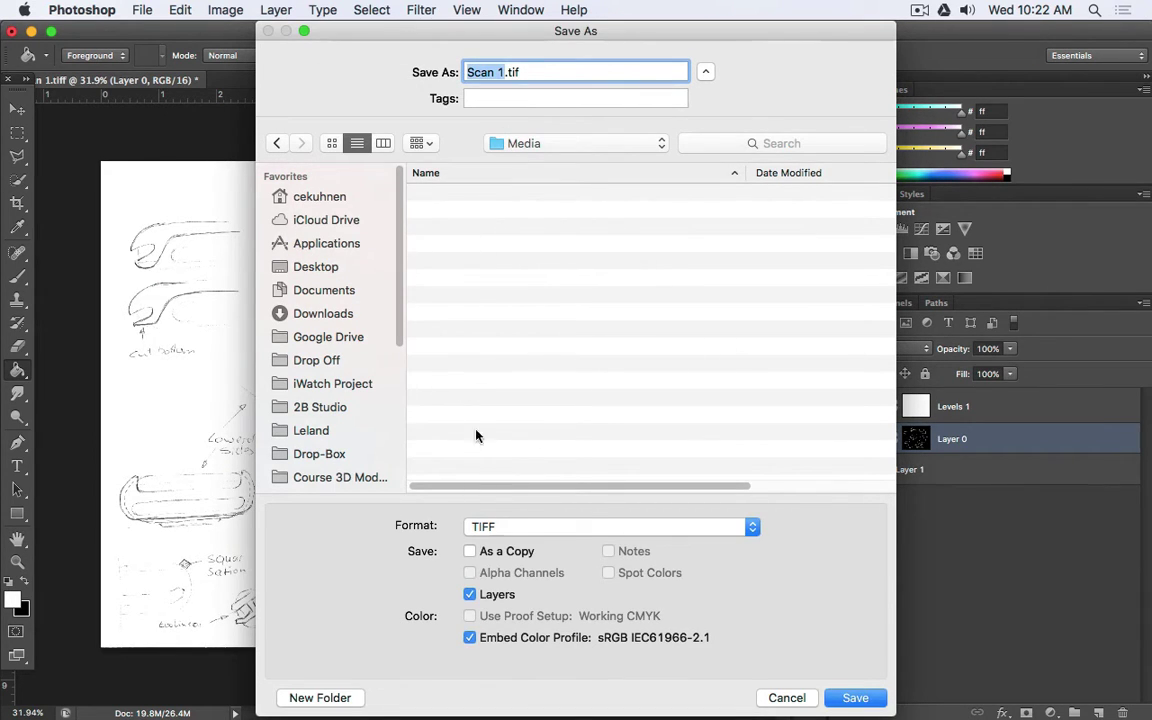
- Save the page in Photoshop format as RAW Scan.psd in the Media folder, keeping Maximize Compatibility on
{"action": "left_click", "coordinate": [499, 526]}
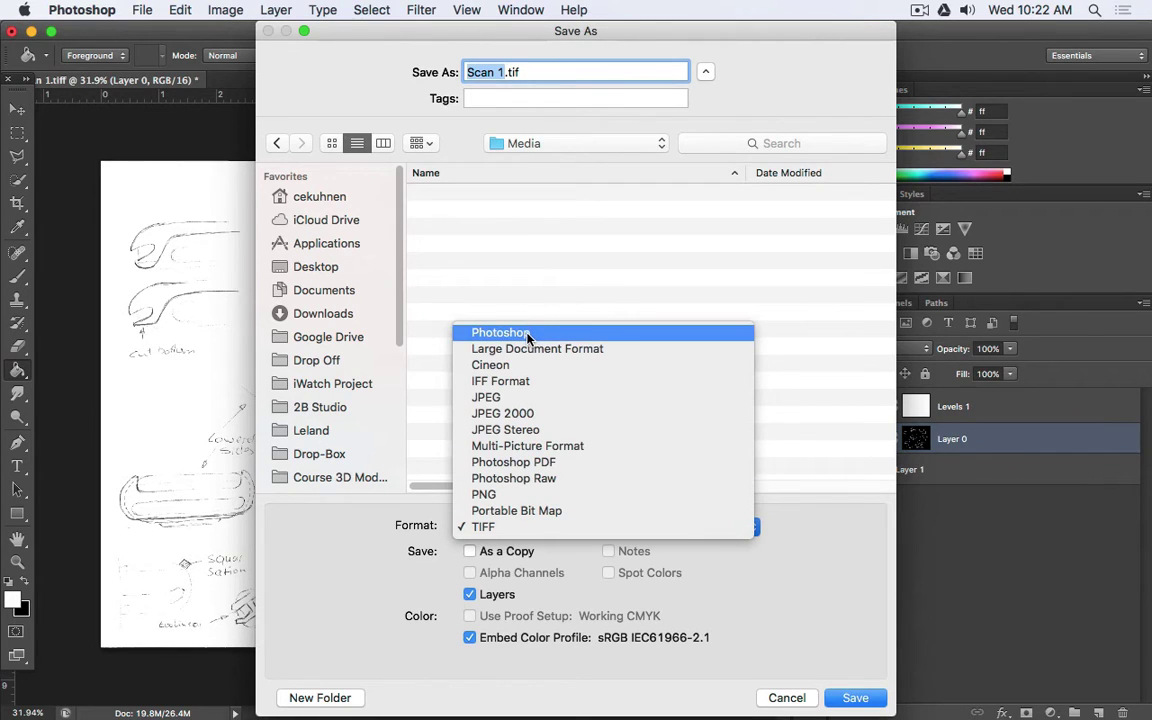
{"action": "left_click", "coordinate": [527, 338]}
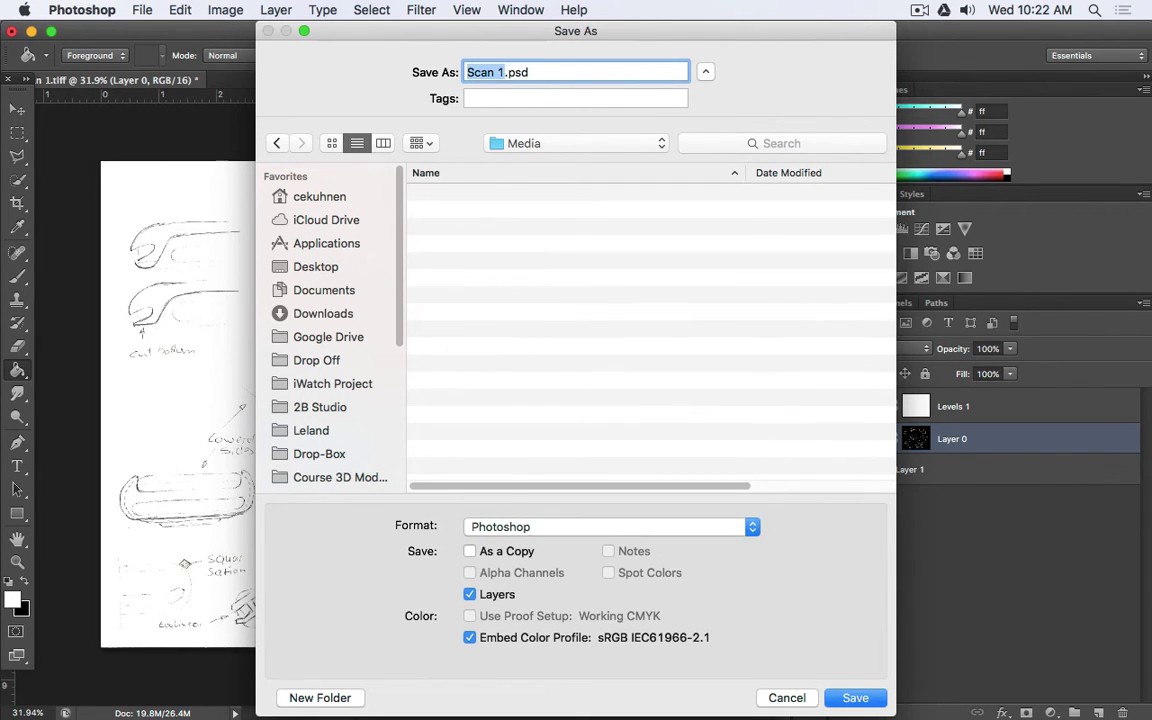
{"action": "left_click", "coordinate": [467, 72]}
{"action": "left_click", "coordinate": [495, 72]}
{"action": "key", "text": "Delete"}
{"action": "key", "text": "Delete"}
{"action": "type", "text": "RAW"}
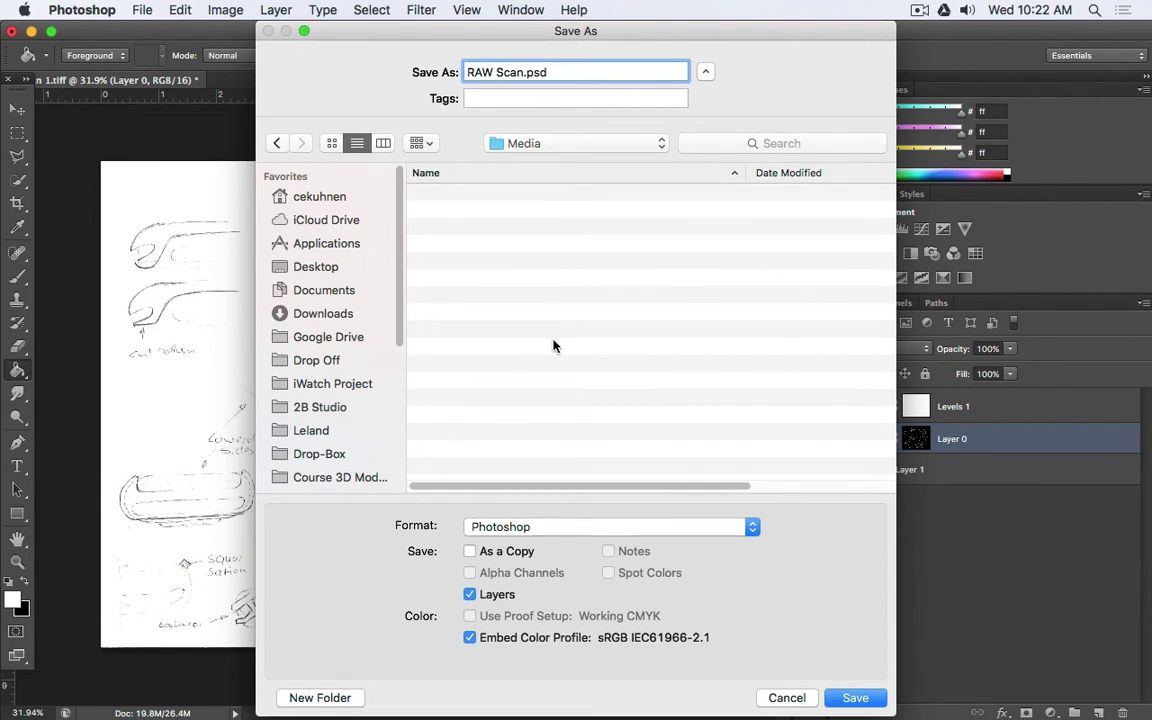
{"action": "left_click", "coordinate": [855, 698]}
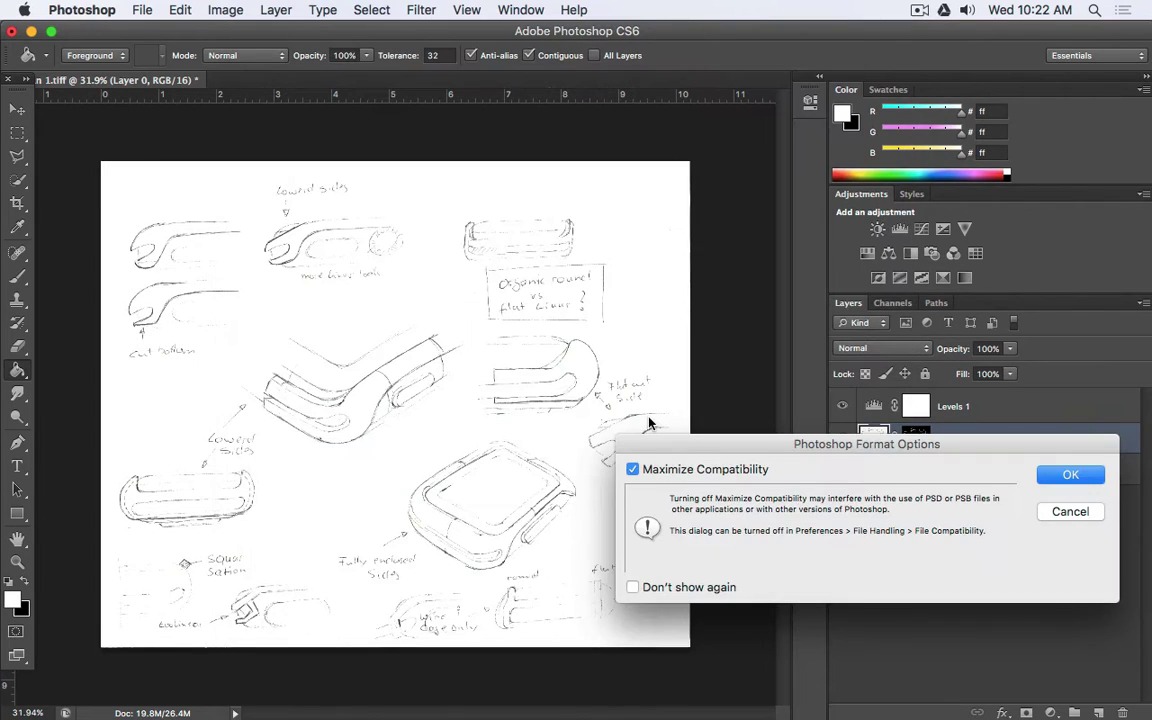
{"action": "left_click", "coordinate": [1018, 473]}
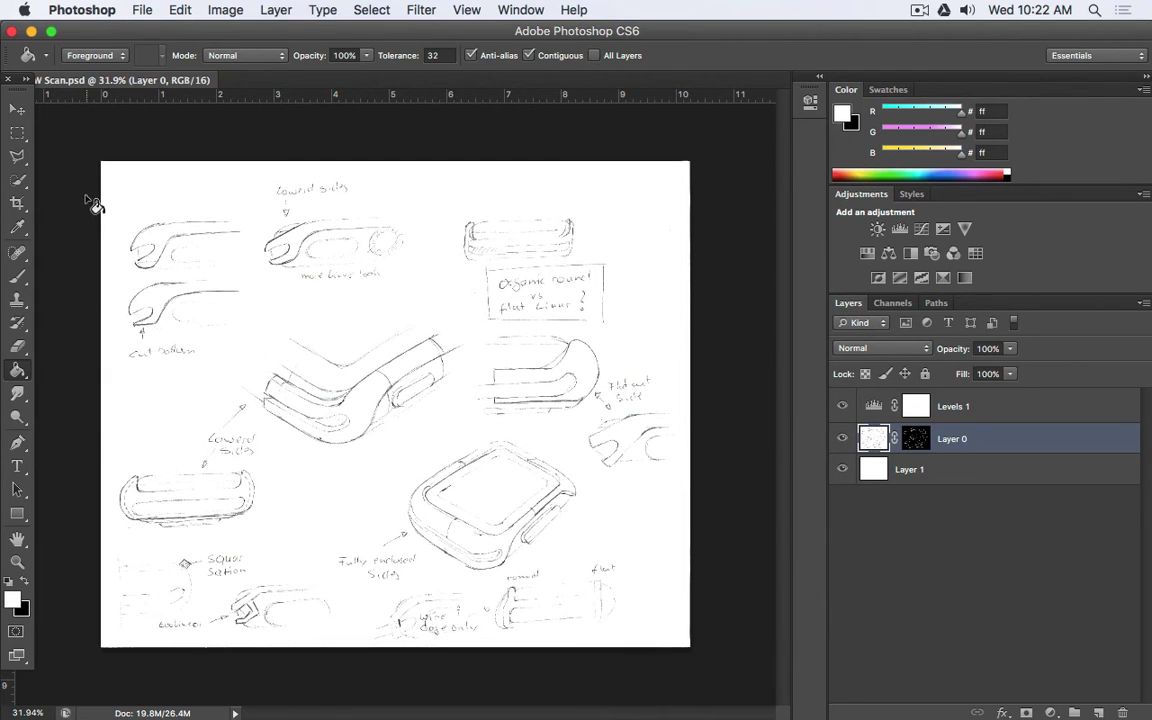
- Crop the page to the angled perspective sketch of the case at the centre
{"action": "left_click", "coordinate": [17, 203]}
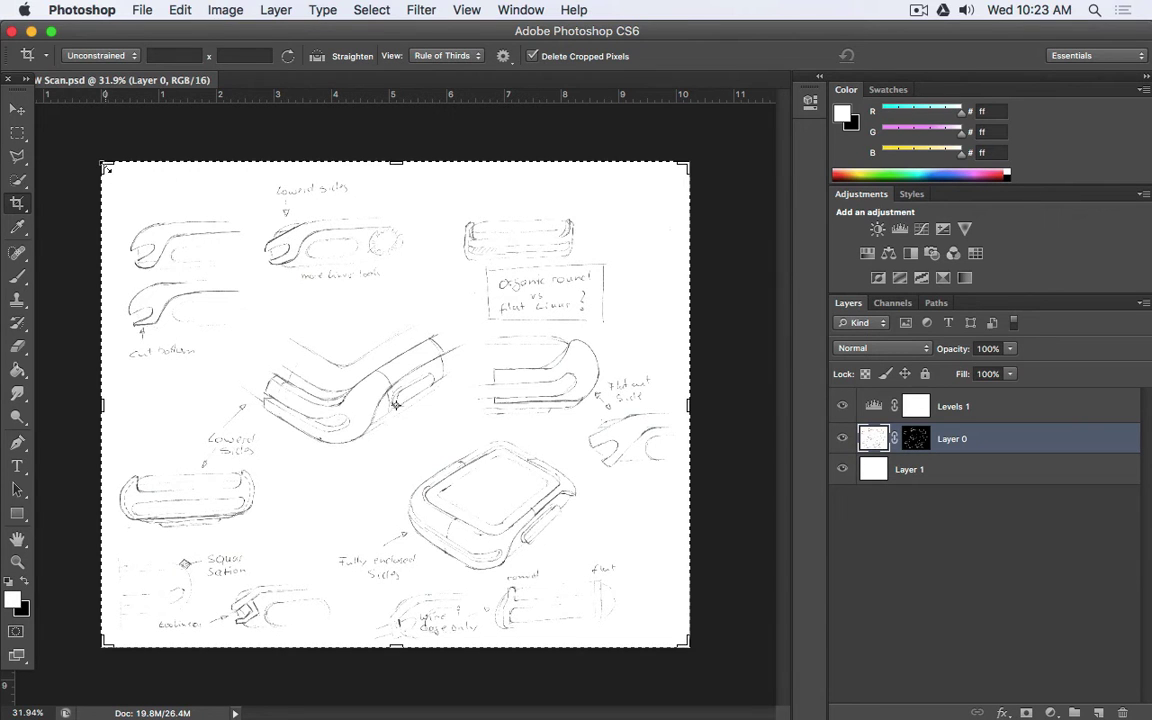
{"action": "left_click_drag", "start_coordinate": [107, 168], "coordinate": [58, 190]}
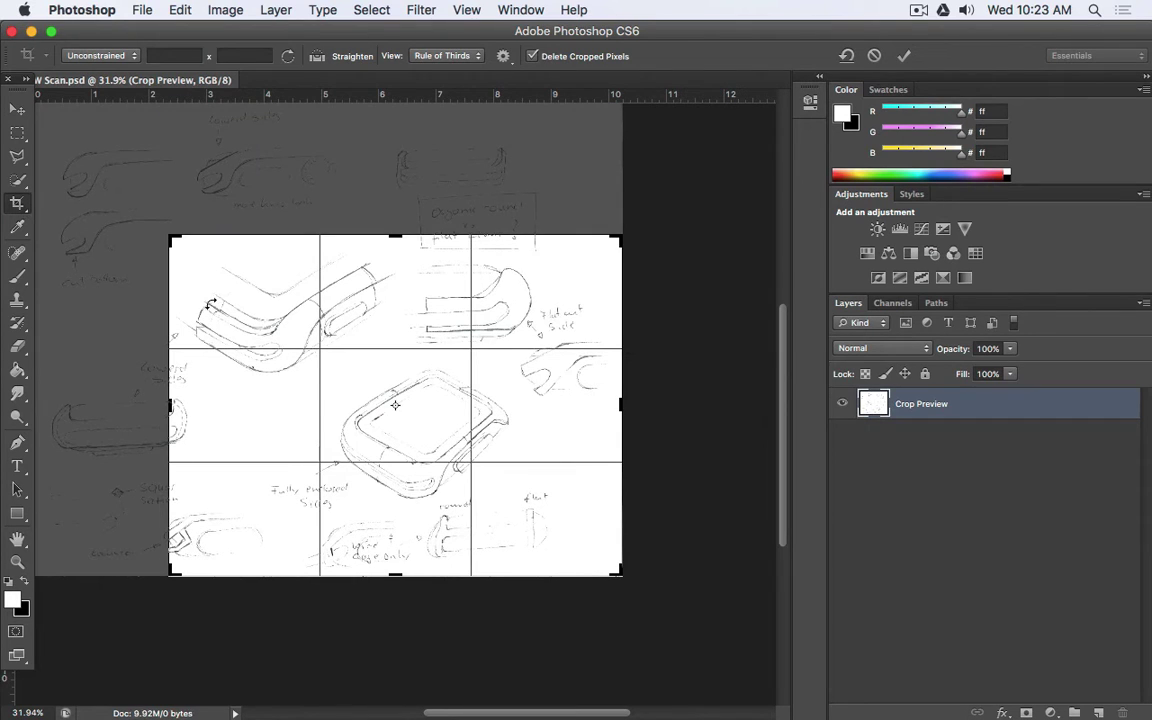
{"action": "left_click_drag", "start_coordinate": [622, 575], "coordinate": [513, 479]}
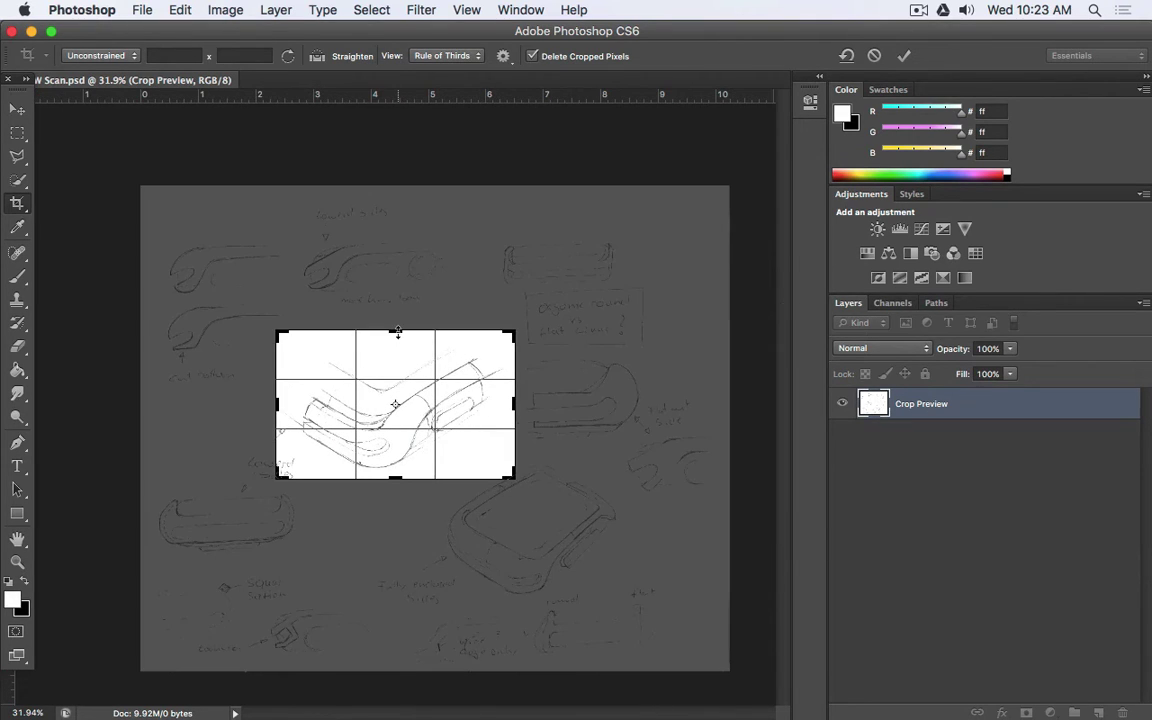
{"action": "left_click_drag", "start_coordinate": [397, 335], "coordinate": [397, 338]}
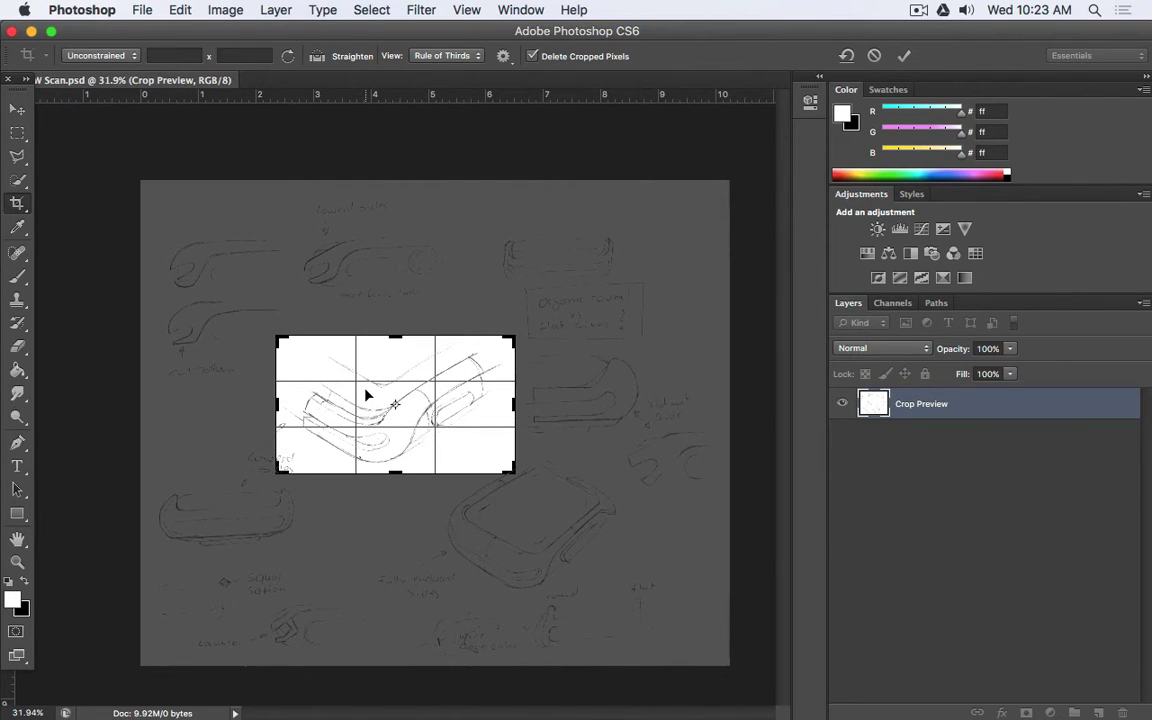
{"action": "key", "text": "Return"}
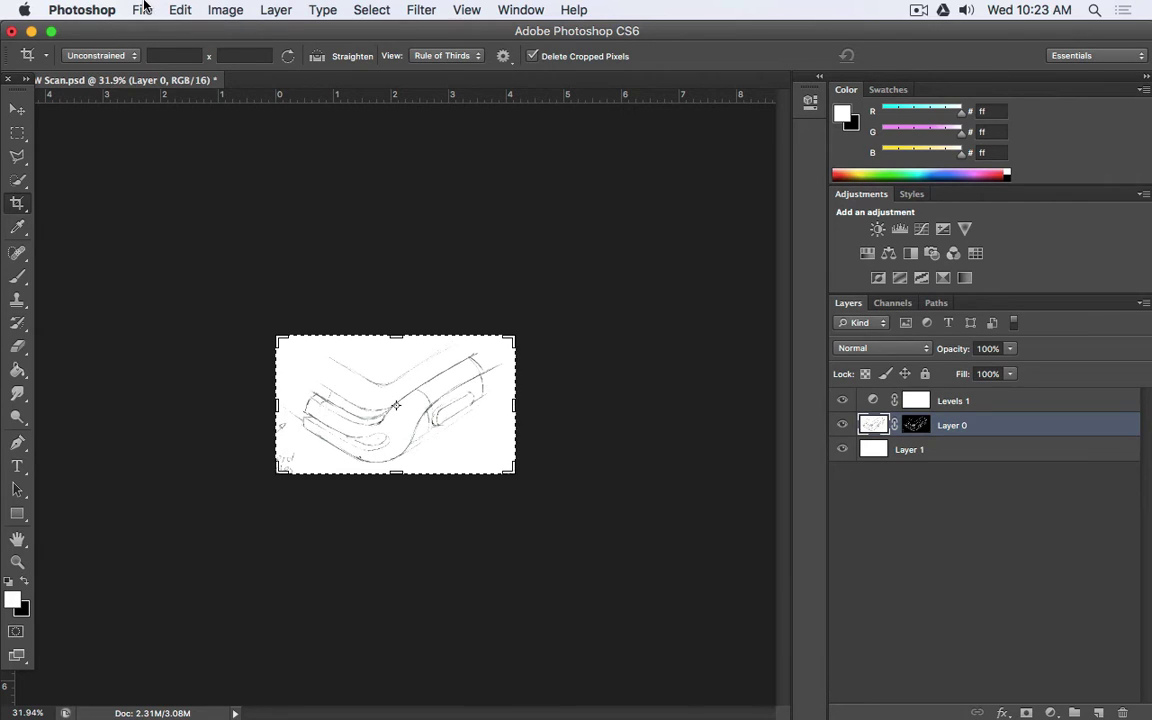
- Save the cropped sketch as a separate Photoshop file named Image 1.psd in the Media folder, accepting the format options
{"action": "left_click", "coordinate": [144, 9]}
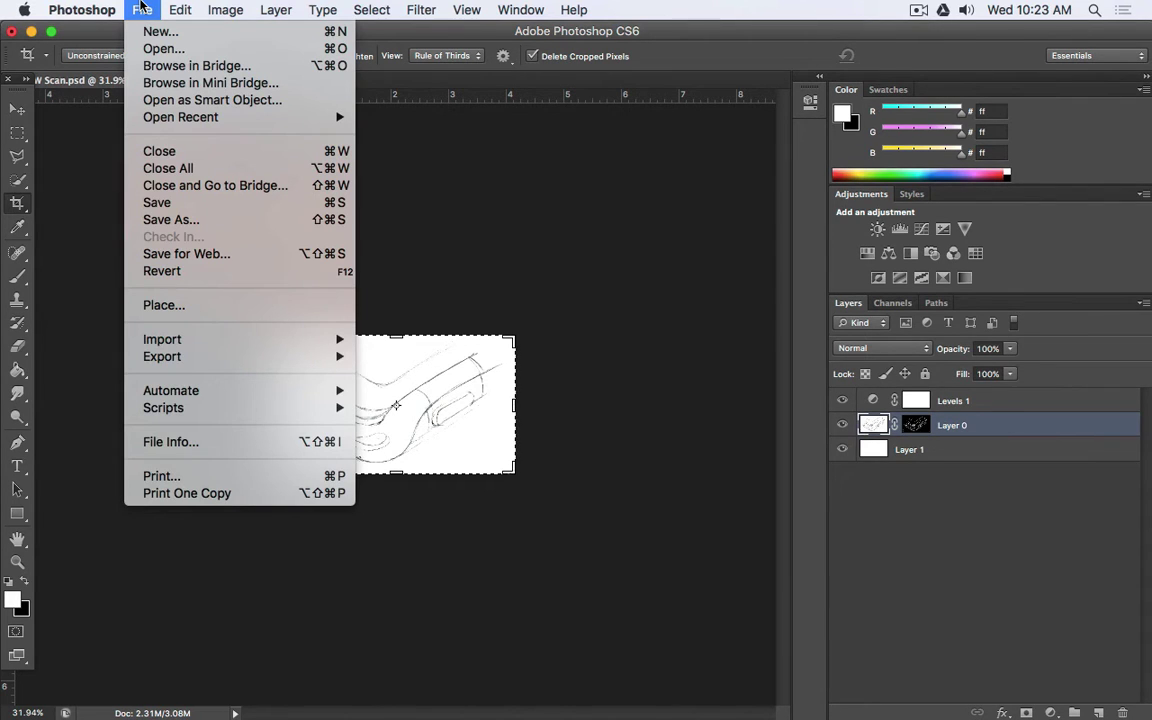
{"action": "left_click", "coordinate": [141, 8]}
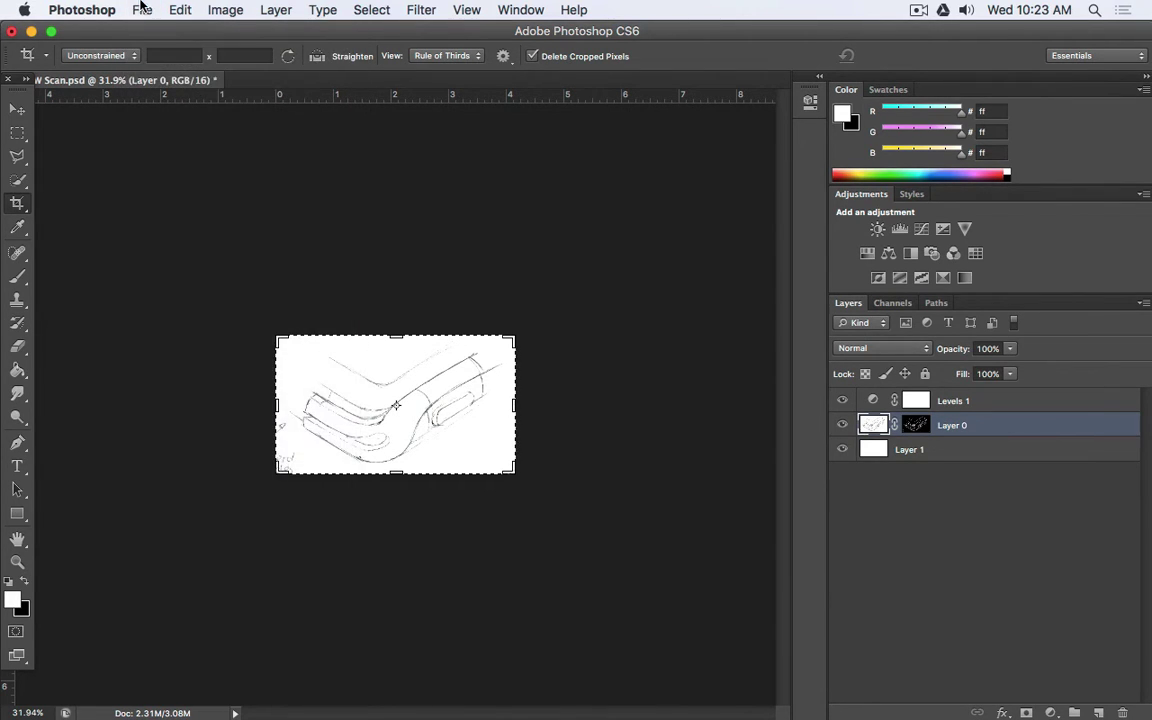
{"action": "left_click", "coordinate": [142, 8]}
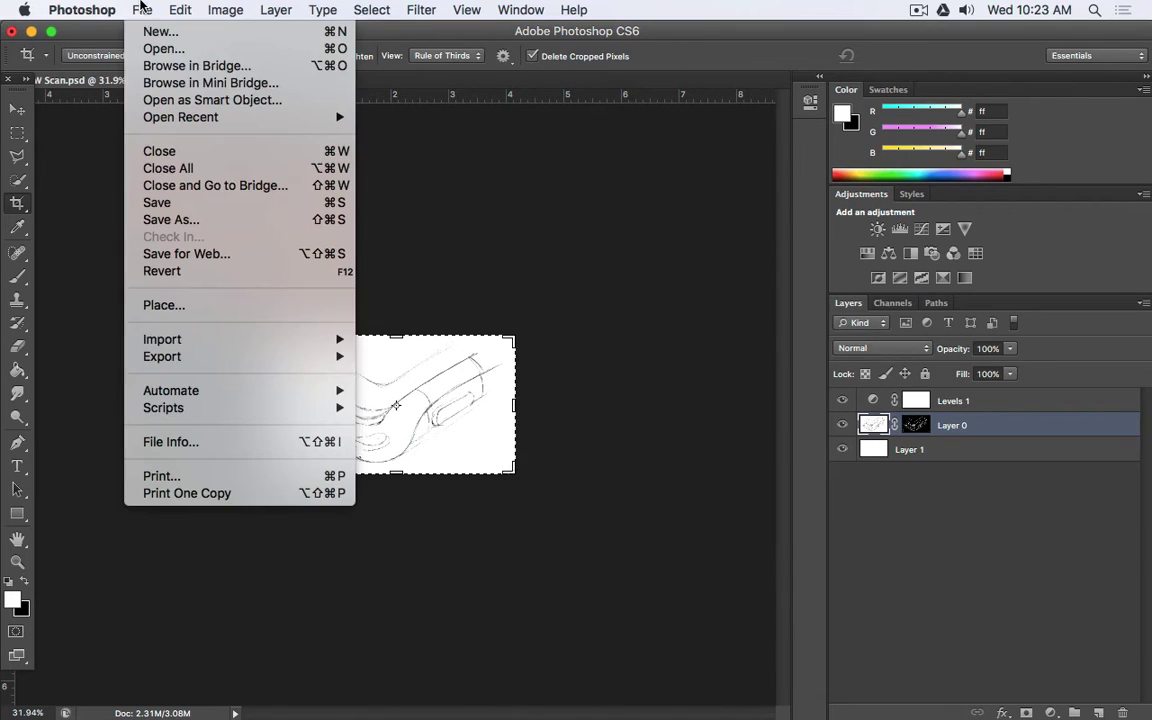
{"action": "left_click", "coordinate": [192, 228]}
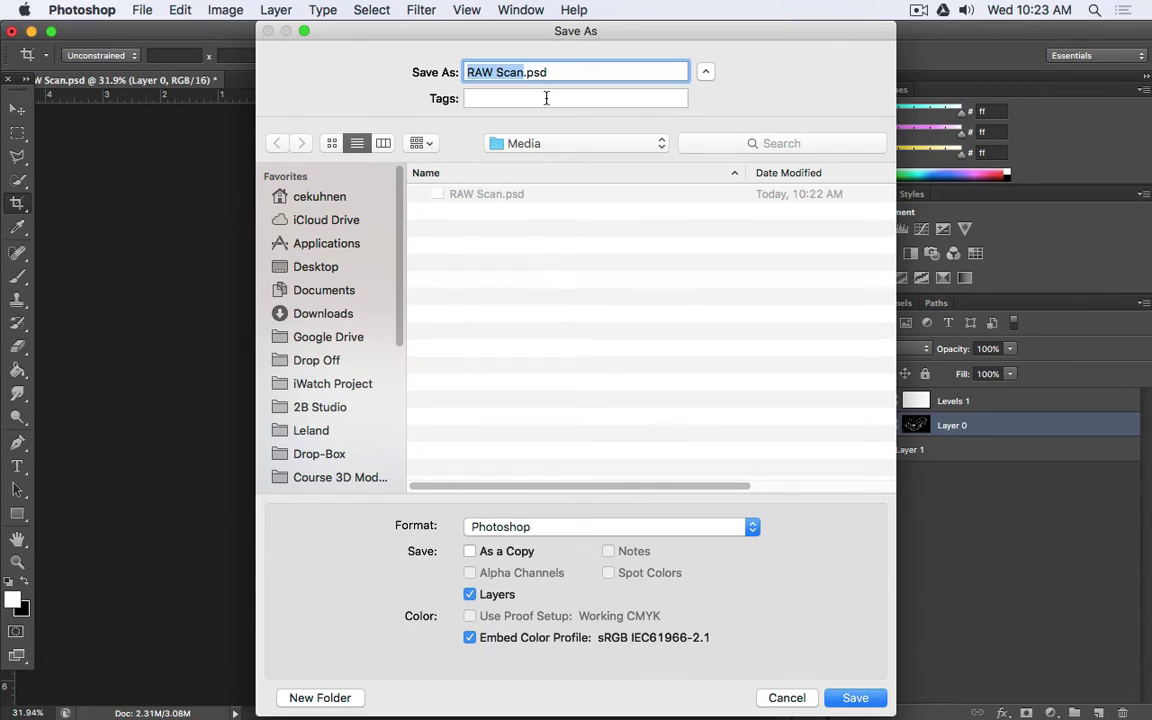
{"action": "key", "text": "Right"}
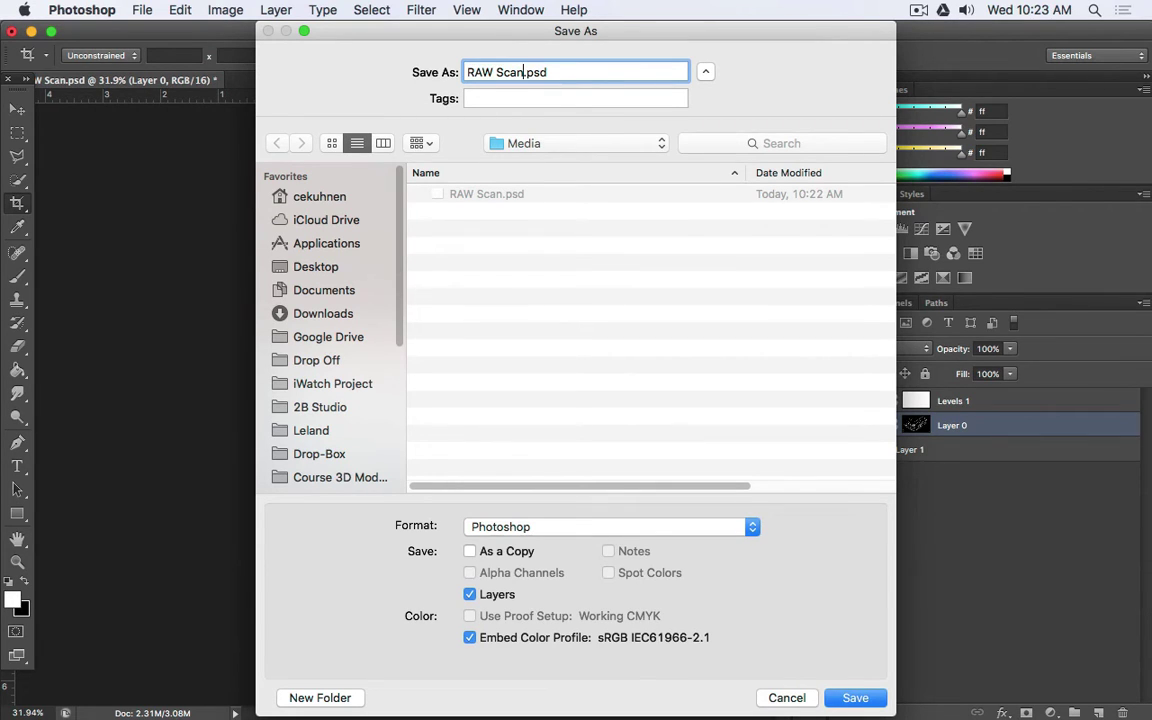
{"action": "key", "text": "super+shift+Left"}
{"action": "type", "text": "Image 1"}
{"action": "key", "text": "Return"}
{"action": "left_click", "coordinate": [1080, 474]}
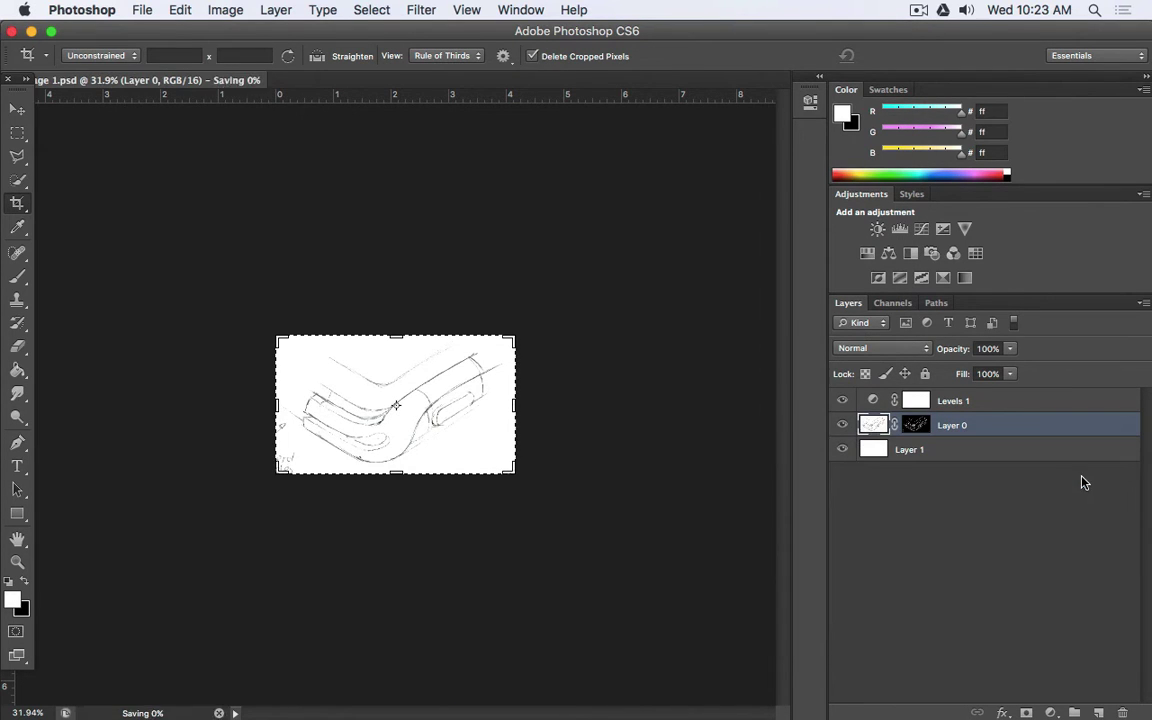
- Step back to the uncropped page and crop it to the "Fully enclosed sides" case sketch at the lower right
{"action": "left_click", "coordinate": [205, 9]}
{"action": "mouse_move", "coordinate": [180, 10]}
{"action": "left_click", "coordinate": [220, 65]}
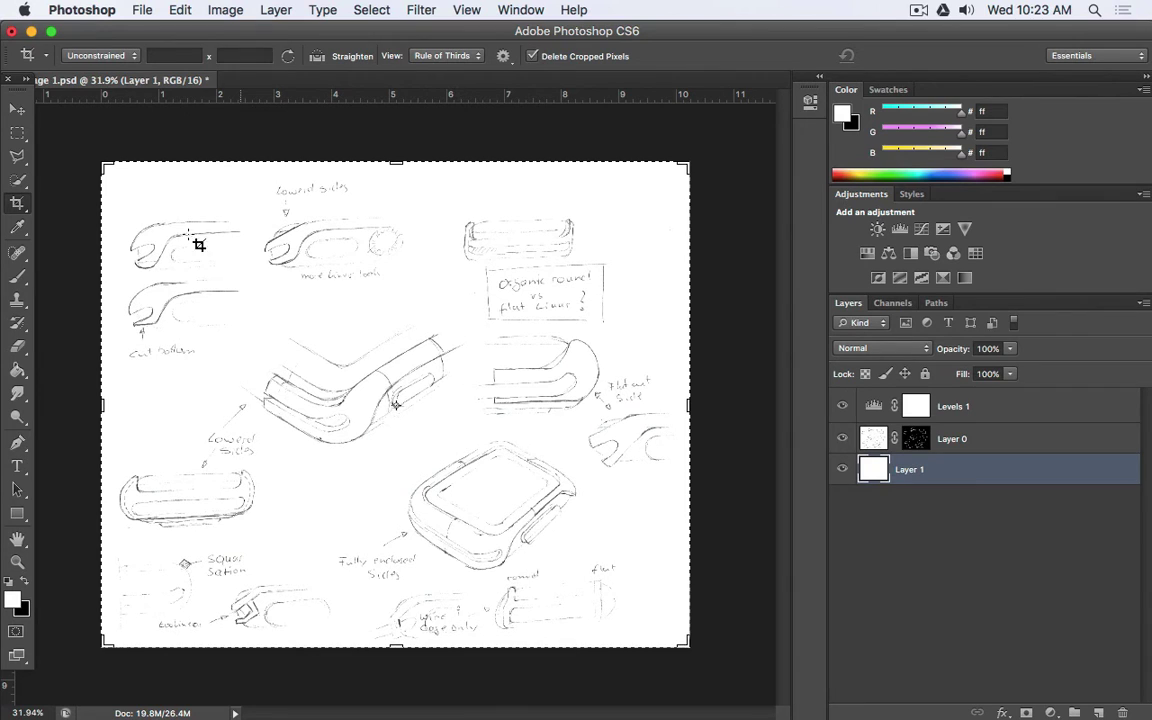
{"action": "left_click_drag", "start_coordinate": [104, 166], "coordinate": [247, 298]}
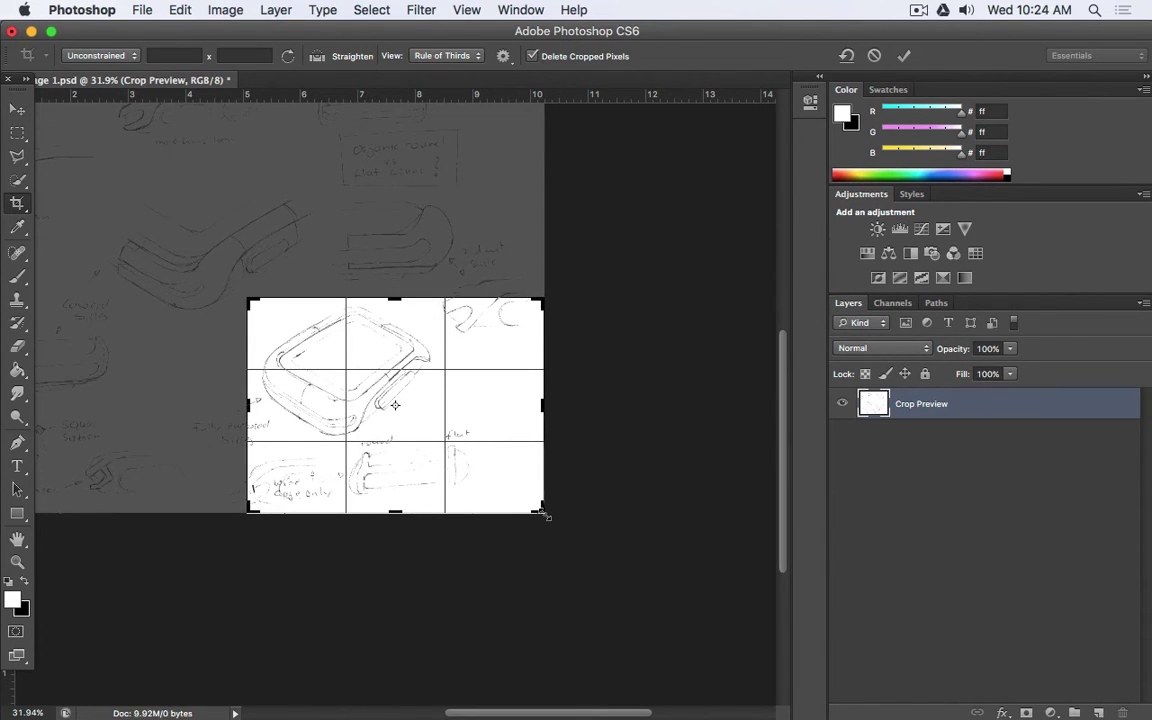
{"action": "left_click_drag", "start_coordinate": [541, 510], "coordinate": [496, 482]}
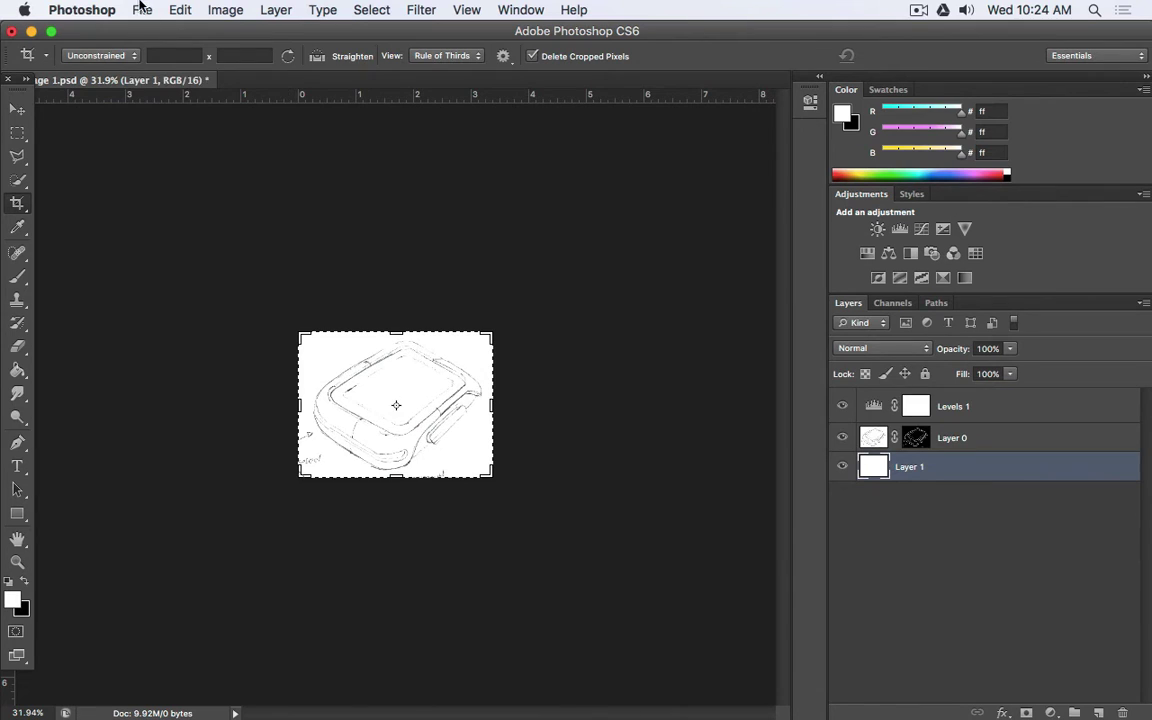
- Save this crop as Image 2.psd in the Media folder, accepting the Photoshop format options
{"action": "left_click", "coordinate": [140, 10]}
{"action": "left_click", "coordinate": [196, 219]}
{"action": "key", "text": "Right"}
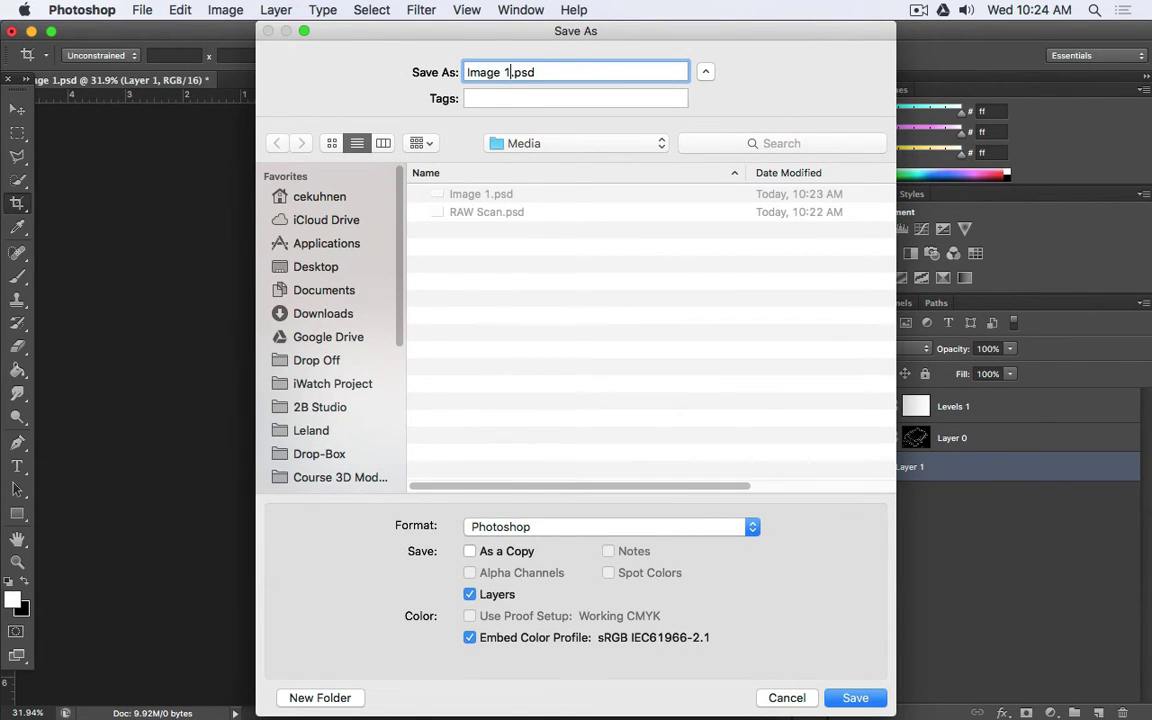
{"action": "type", "text": "2"}
{"action": "left_click", "coordinate": [858, 697]}
{"action": "left_click", "coordinate": [1072, 472]}
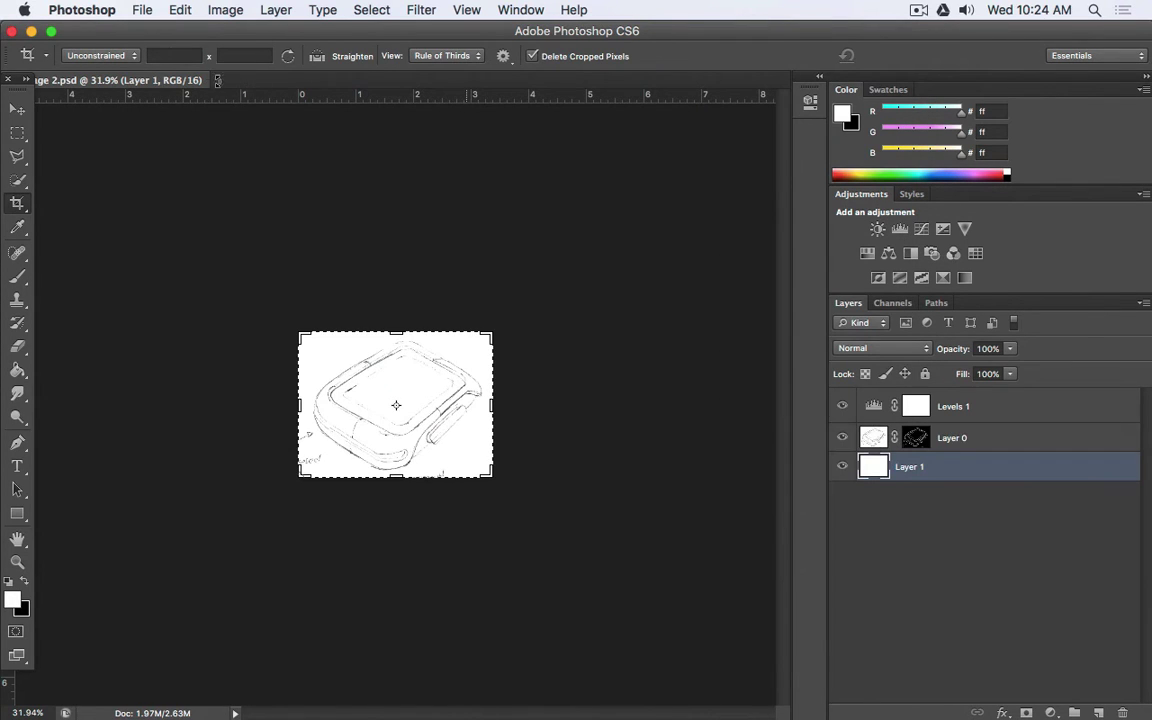
- Step back to the uncropped page and crop it to the first side-profile sketch at the page's upper left
{"action": "left_click", "coordinate": [189, 8]}
{"action": "left_click", "coordinate": [190, 65]}
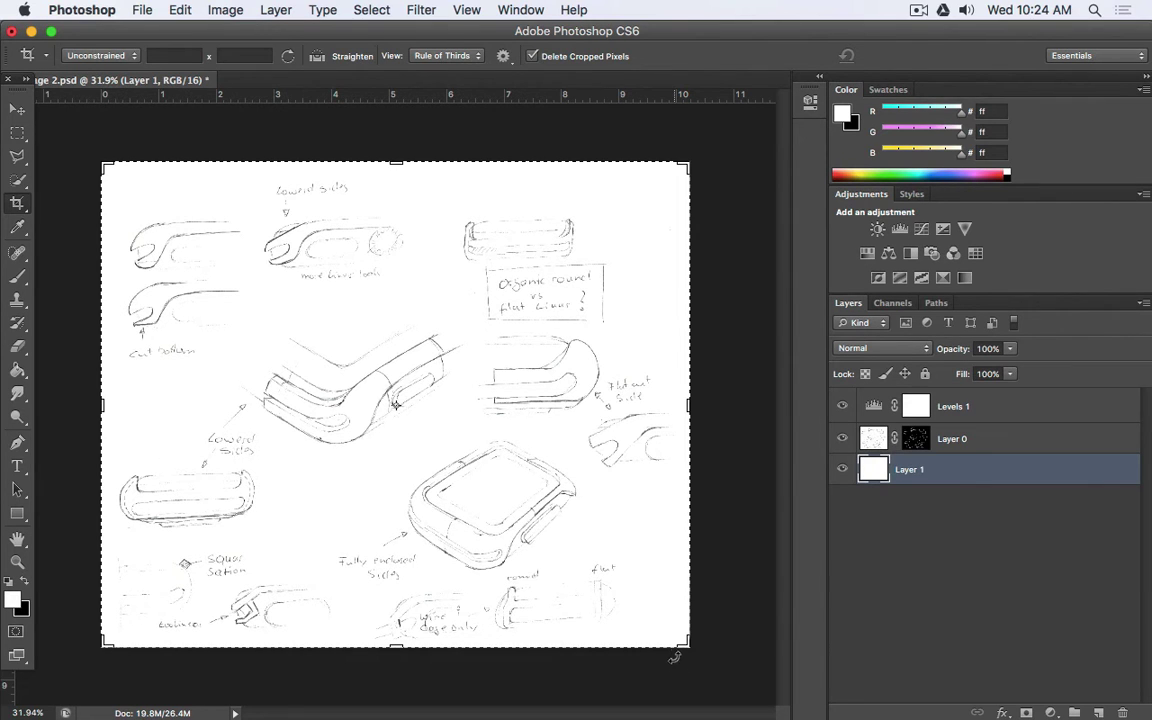
{"action": "left_click_drag", "start_coordinate": [683, 643], "coordinate": [472, 458]}
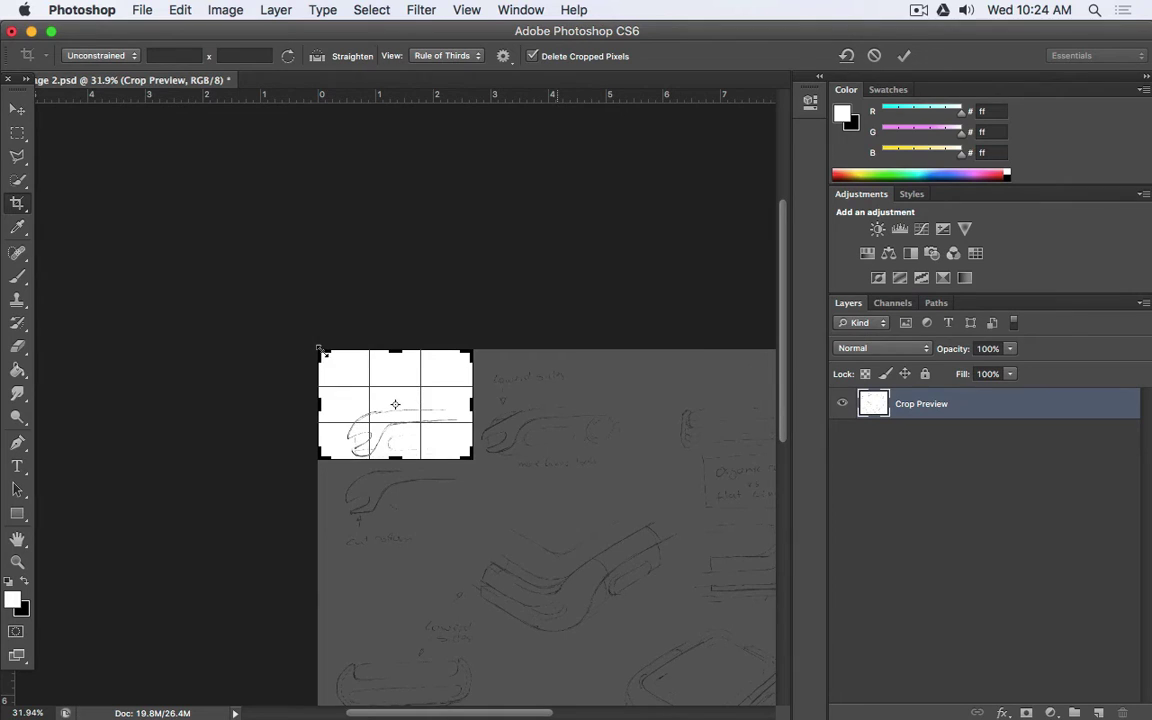
{"action": "left_click_drag", "start_coordinate": [319, 350], "coordinate": [326, 372]}
{"action": "key", "text": "Return"}
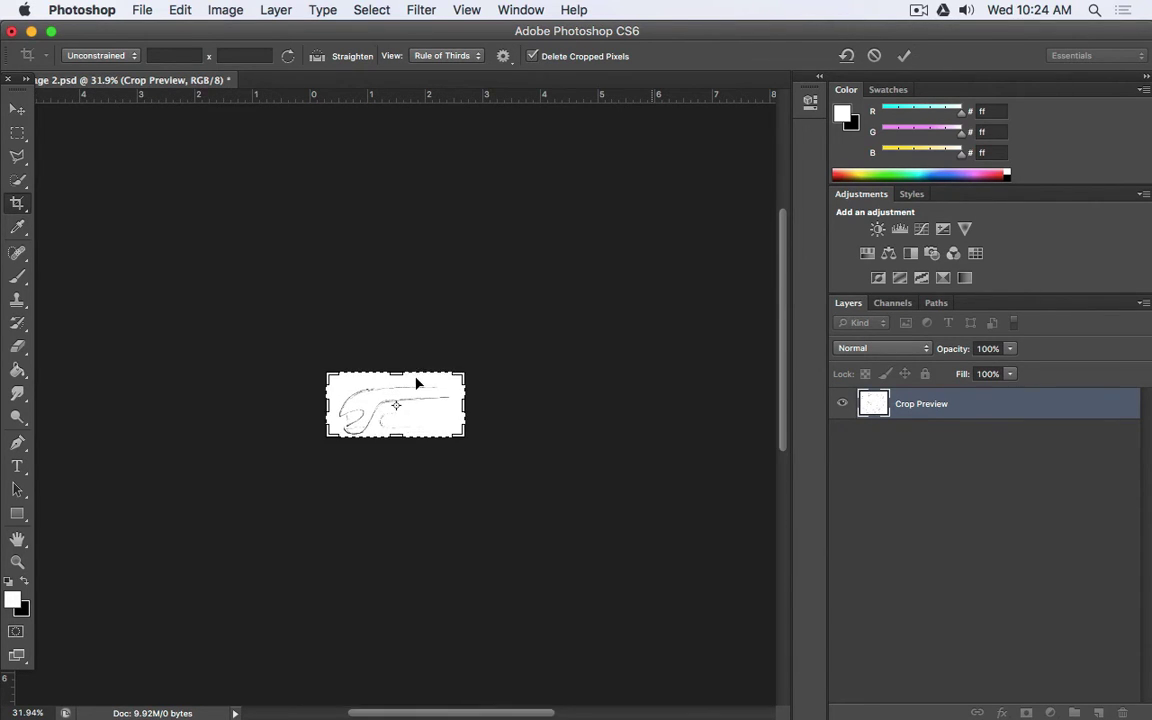
- Save this crop as Image 3.psd in the Media folder, accepting the Photoshop format options
{"action": "left_click", "coordinate": [140, 10]}
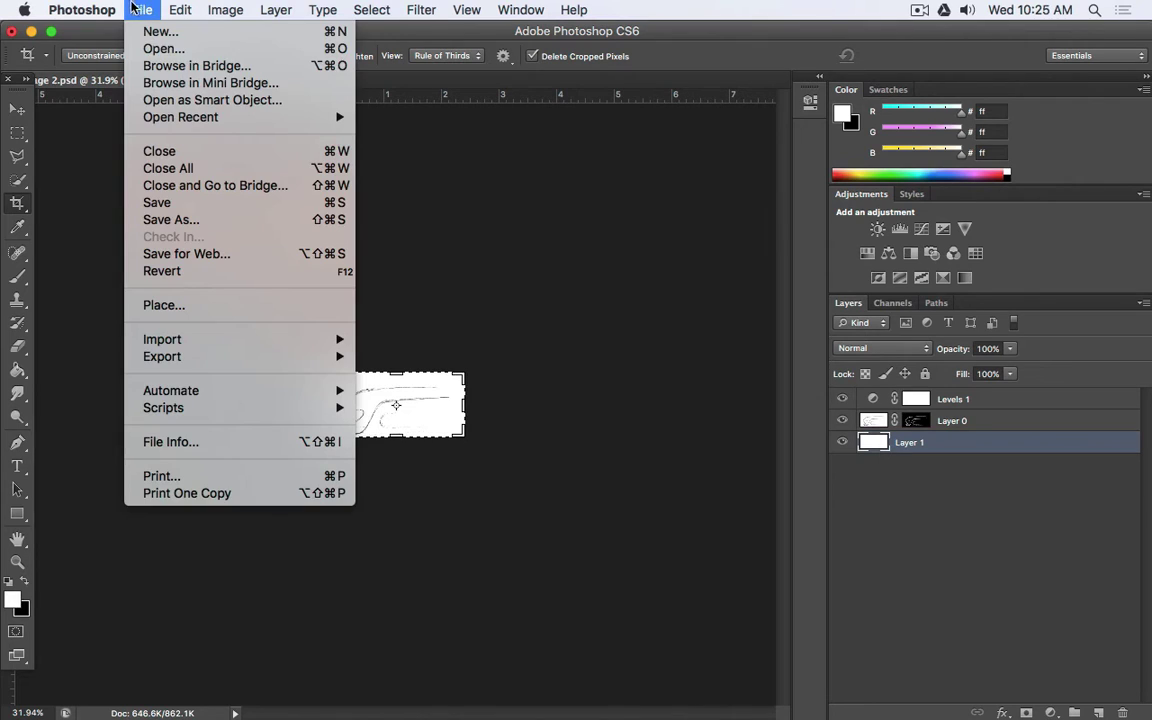
{"action": "left_click", "coordinate": [186, 220]}
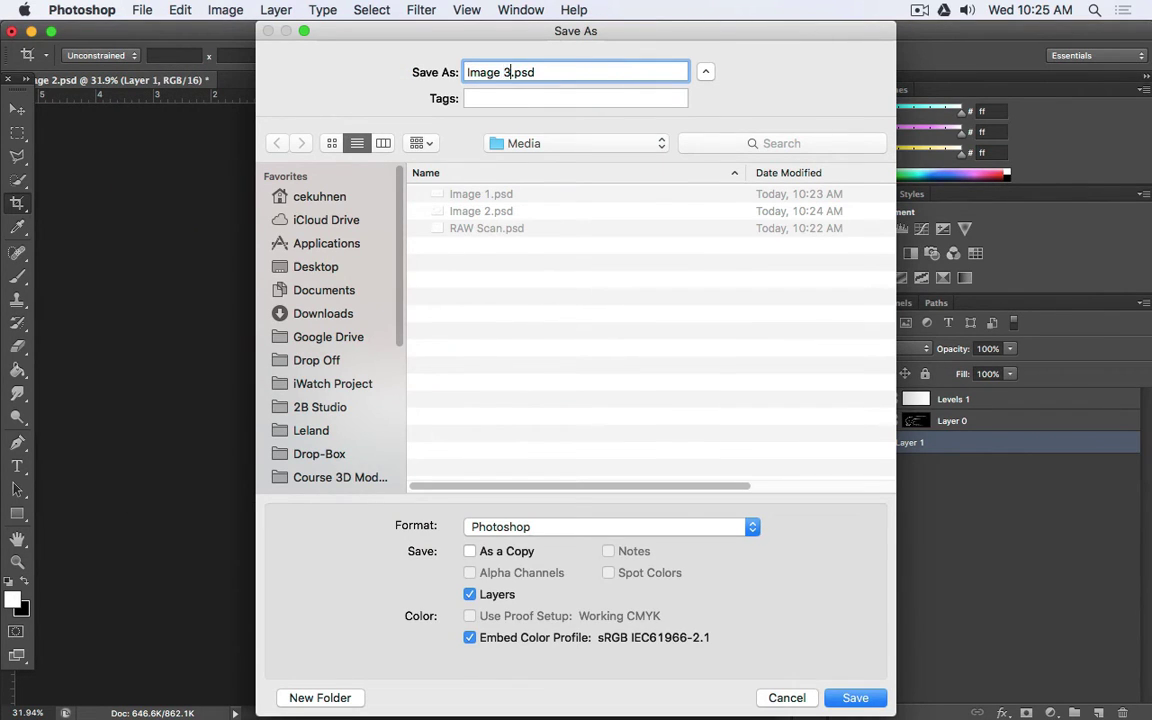
{"action": "key", "text": "Return"}
{"action": "key", "text": "Return"}
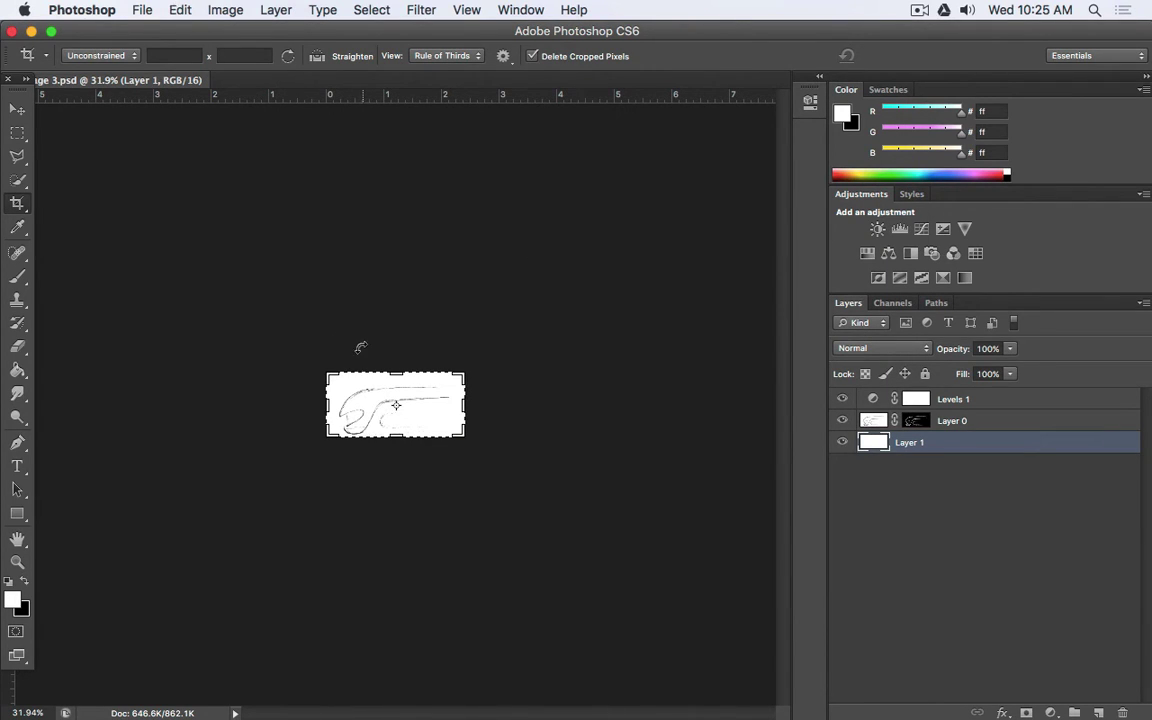
- Step back to the uncropped page and crop it to the "Cut bottom" profile sketch below the first one
{"action": "left_click", "coordinate": [178, 10]}
{"action": "left_click", "coordinate": [196, 67]}
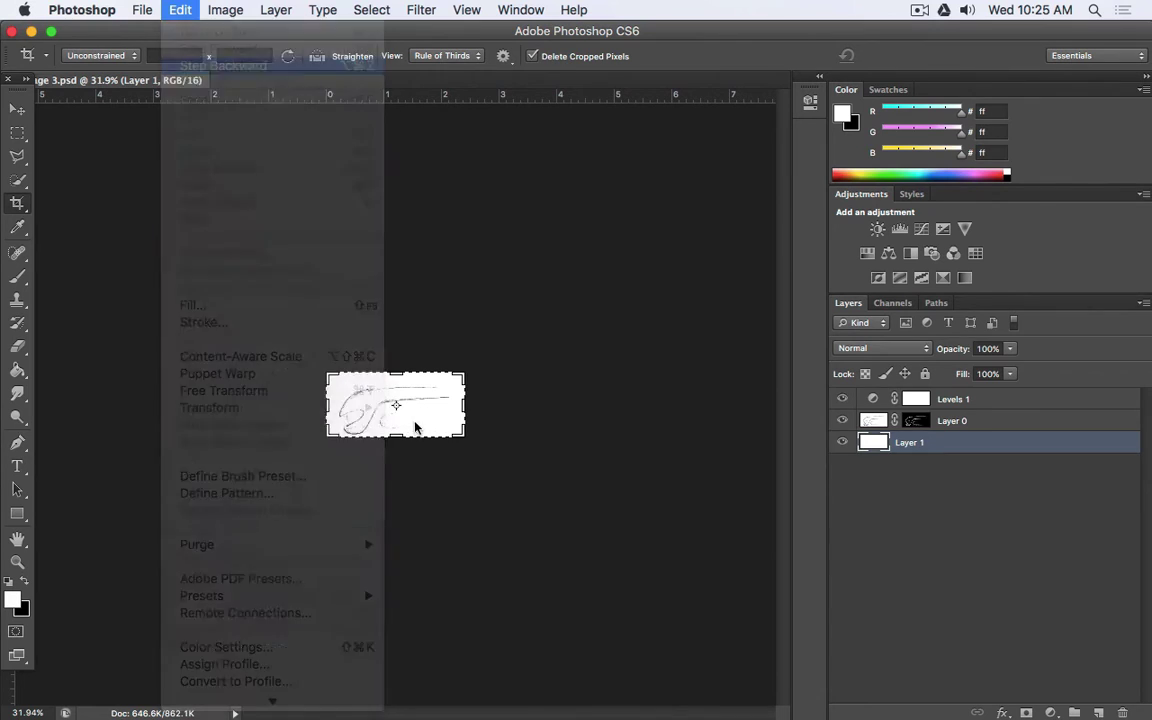
{"action": "left_click_drag", "start_coordinate": [118, 279], "coordinate": [255, 335]}
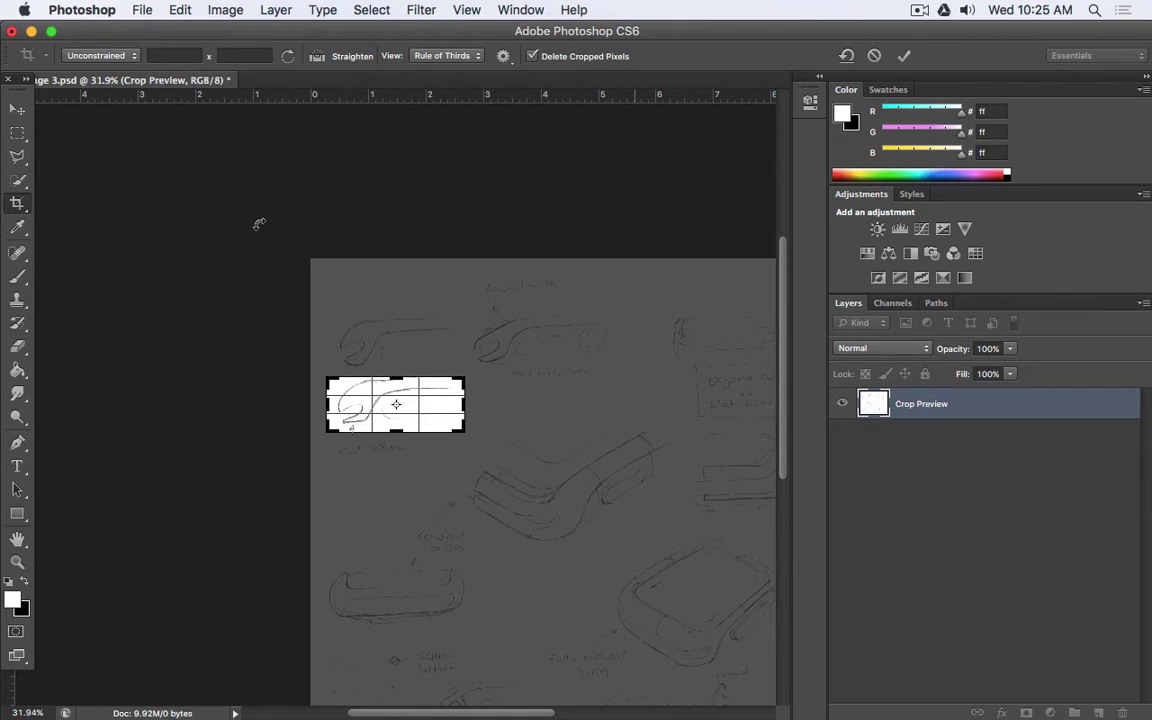
{"action": "key", "text": "Return"}
- Save this crop as Image 4.psd in the Media folder, accepting the Photoshop format options
{"action": "left_click", "coordinate": [140, 10]}
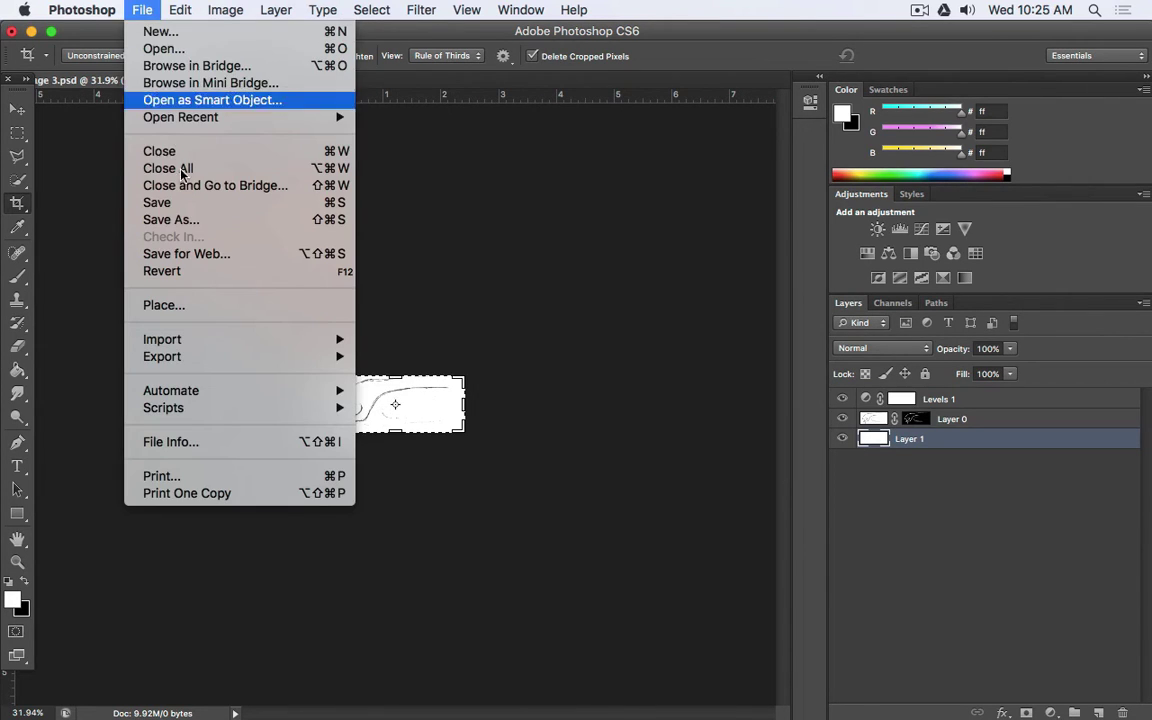
{"action": "left_click", "coordinate": [185, 221]}
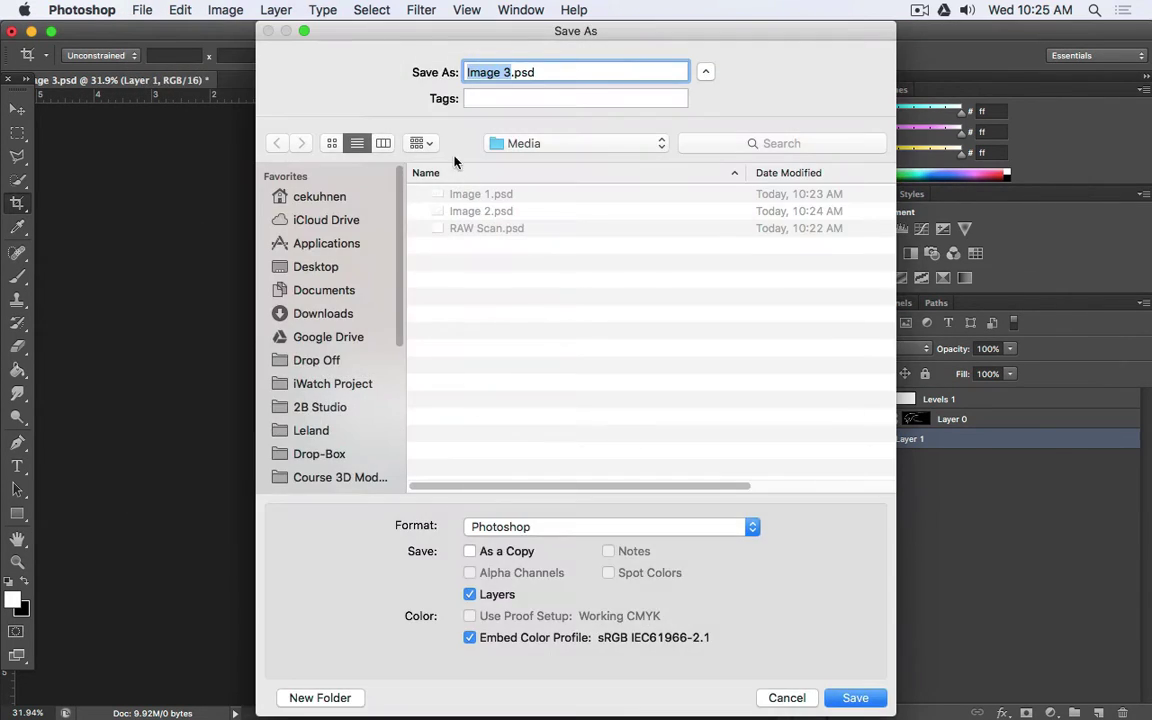
{"action": "left_click", "coordinate": [504, 73]}
{"action": "key", "text": "BackSpace"}
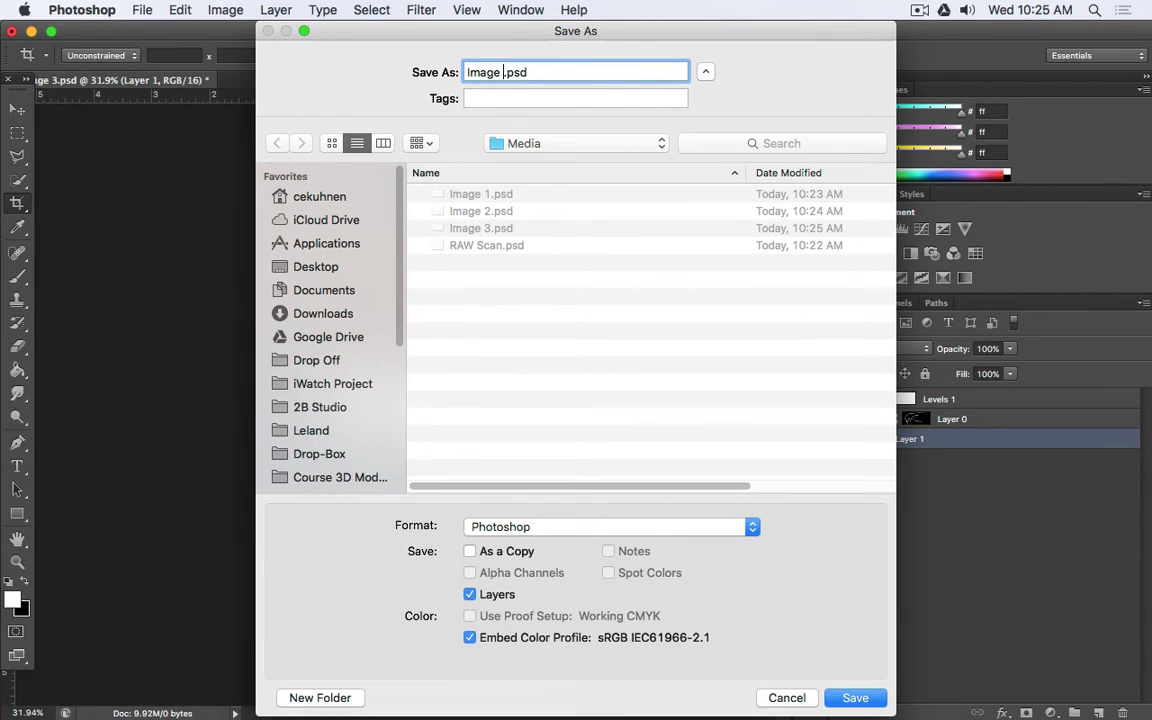
{"action": "type", "text": "4"}
{"action": "key", "text": "Return"}
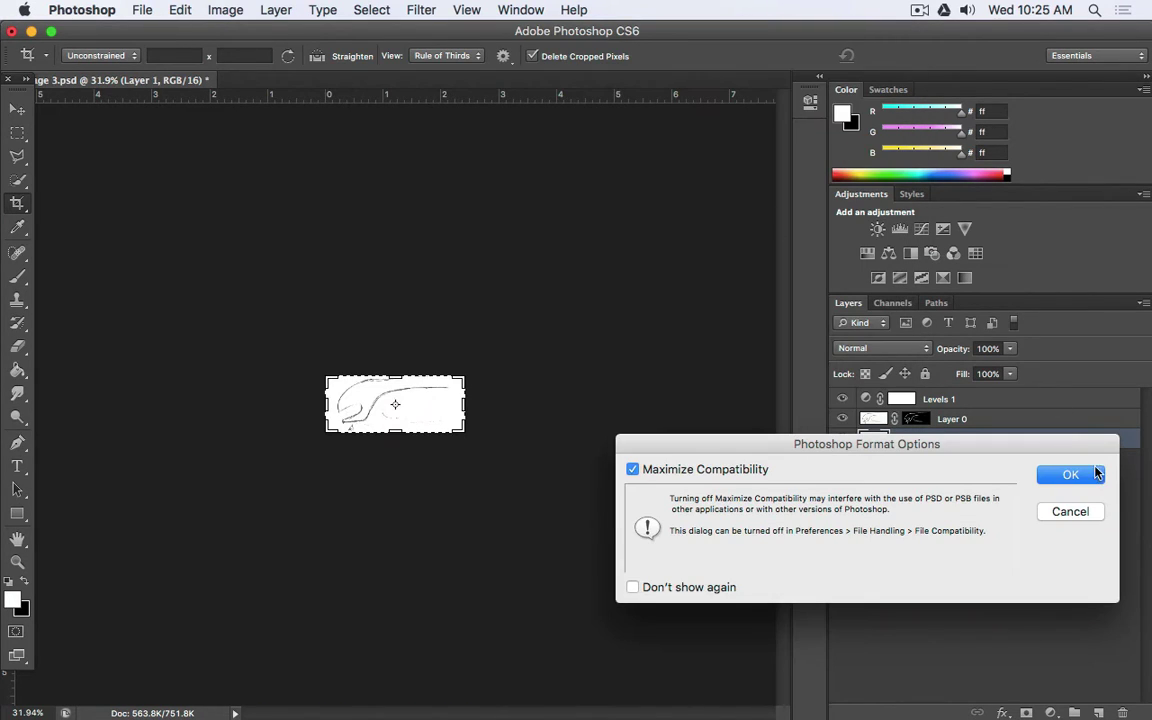
{"action": "key", "text": "Return"}
- Step back to the uncropped page, move the tool palette clear of the document tab, and close the document without saving
{"action": "left_click", "coordinate": [175, 8]}
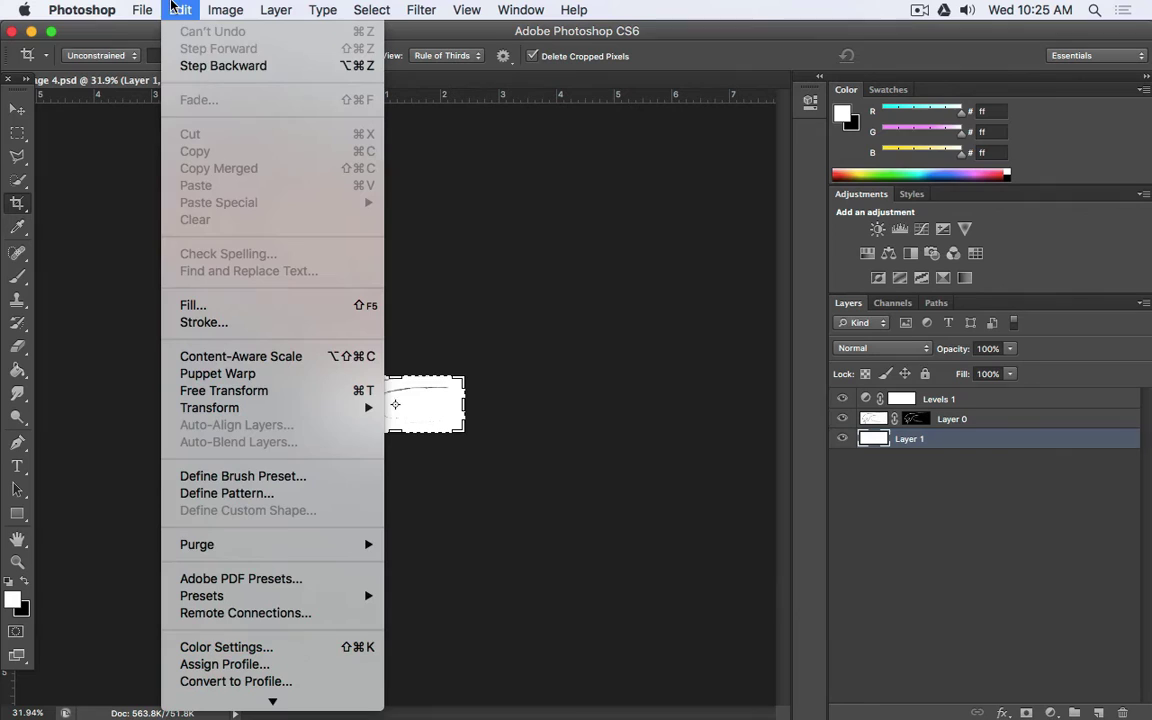
{"action": "left_click", "coordinate": [173, 66]}
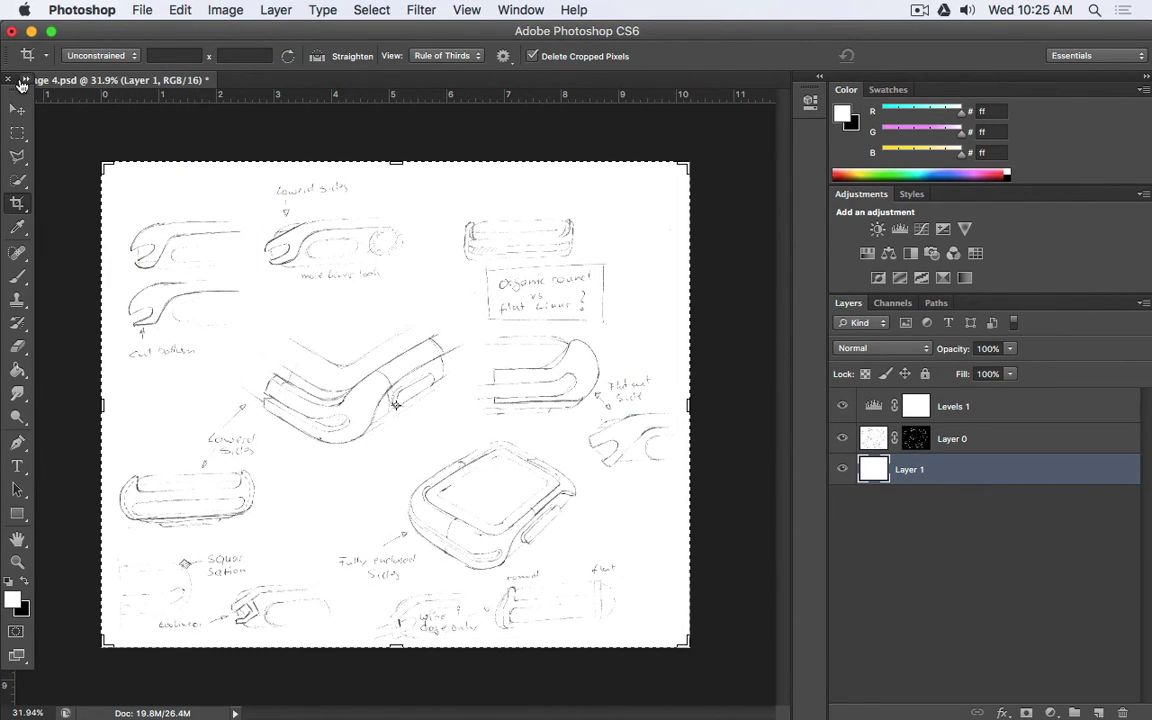
{"action": "left_click_drag", "start_coordinate": [18, 84], "coordinate": [43, 122]}
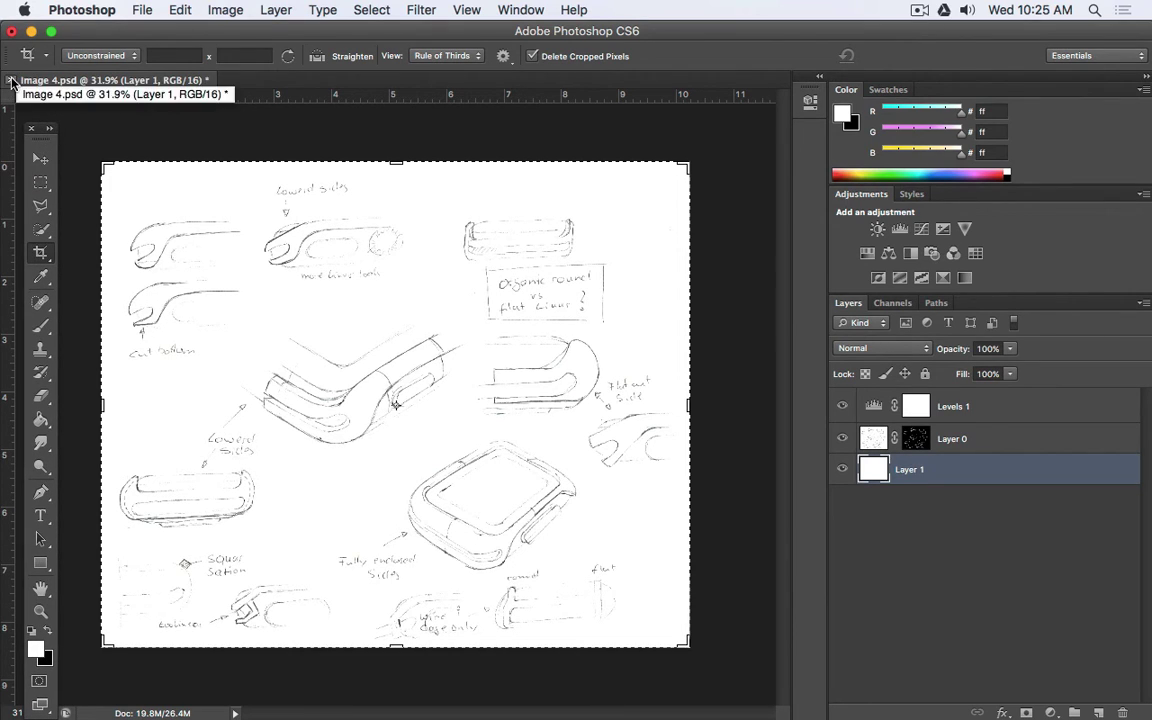
{"action": "key", "text": "super+w"}
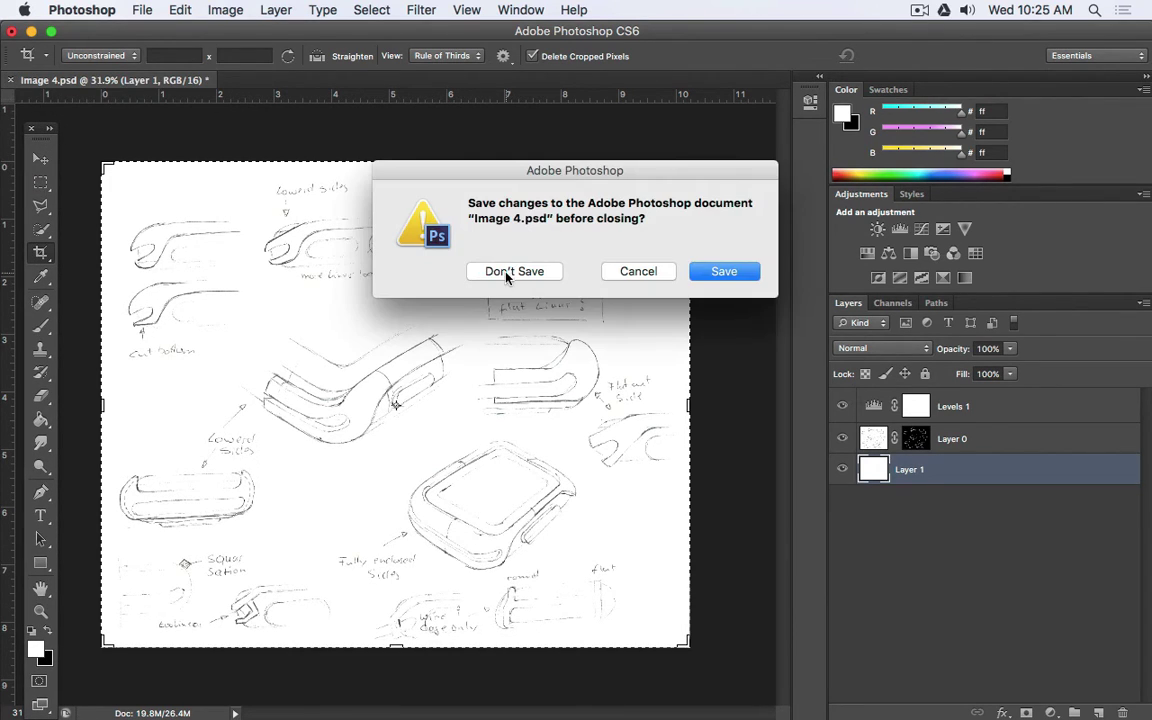
{"action": "left_click", "coordinate": [508, 267]}
- Preview RAW Scan.psd in the Media folder and open Image 2.psd
{"action": "left_click", "coordinate": [143, 8]}
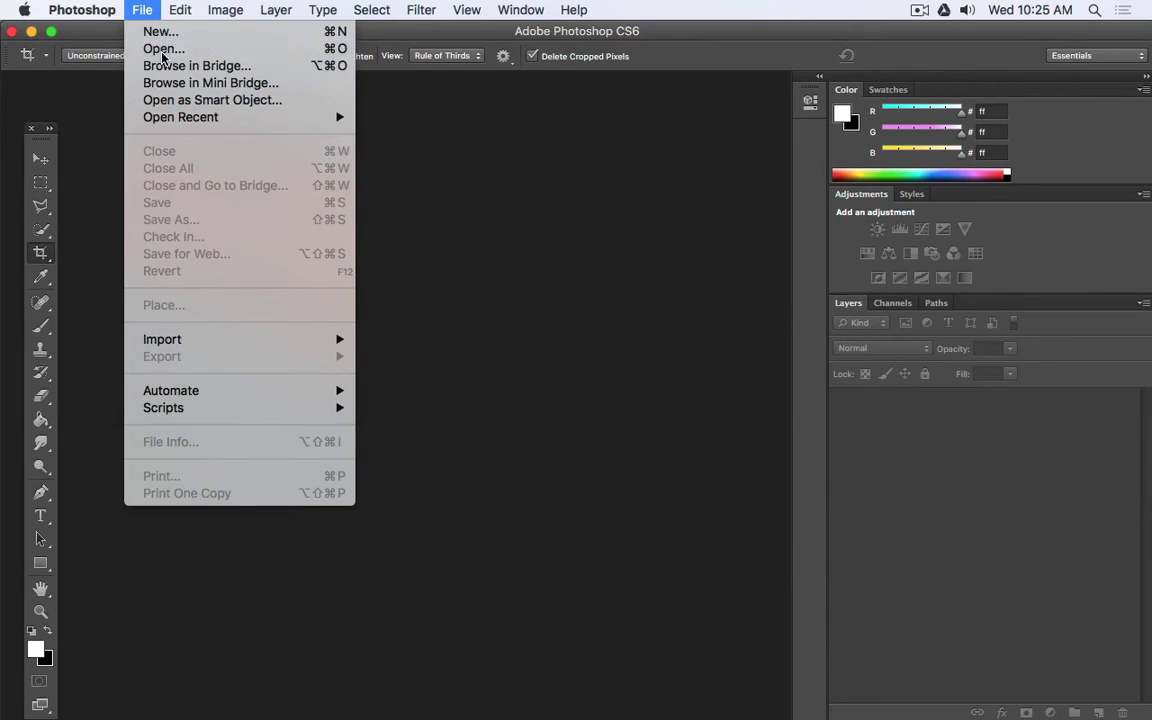
{"action": "left_click", "coordinate": [148, 48]}
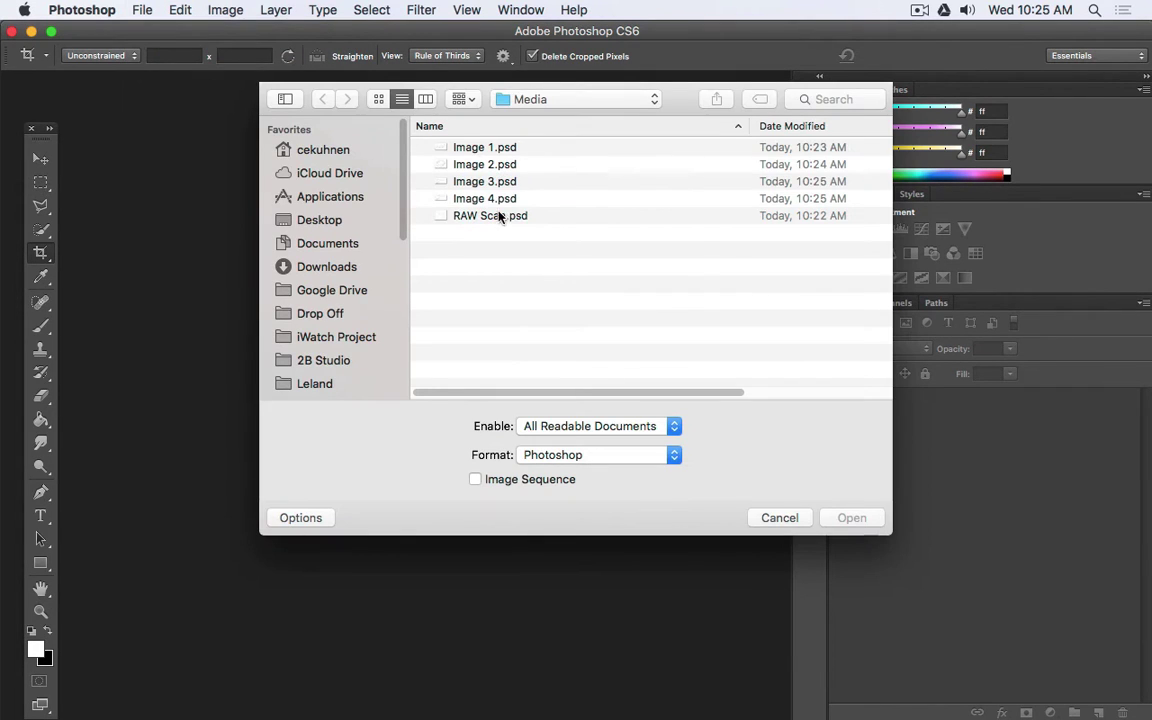
{"action": "left_click", "coordinate": [495, 217]}
{"action": "key", "text": "space"}
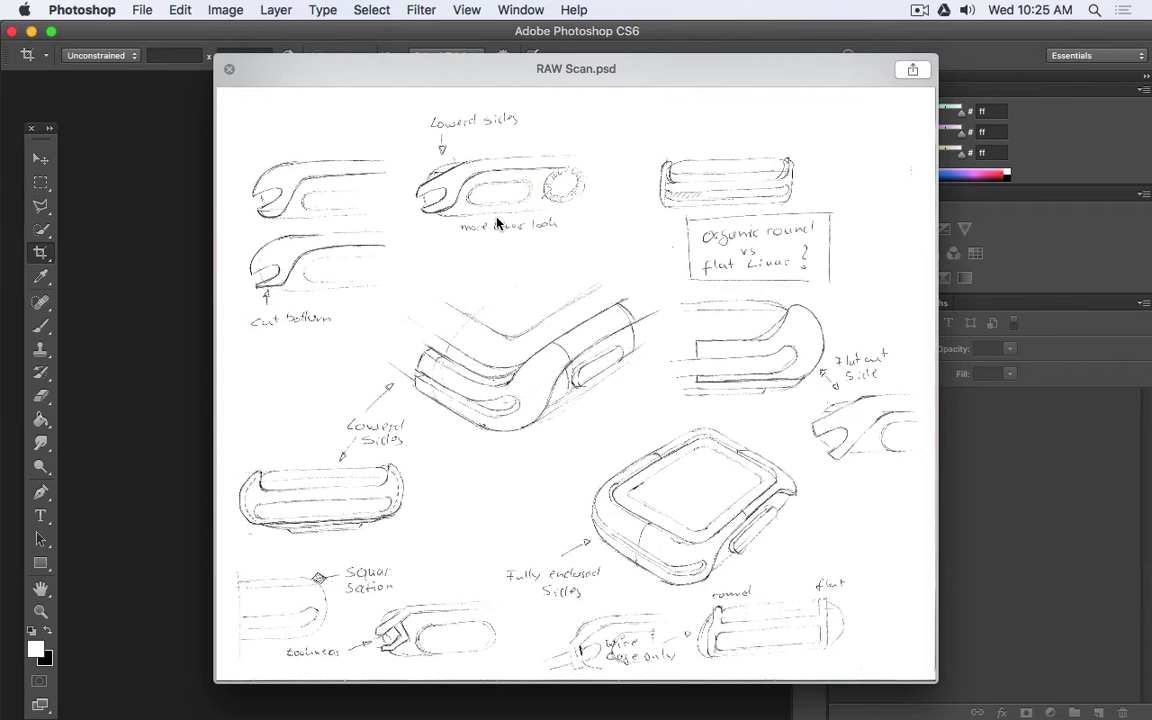
{"action": "key", "text": "space"}
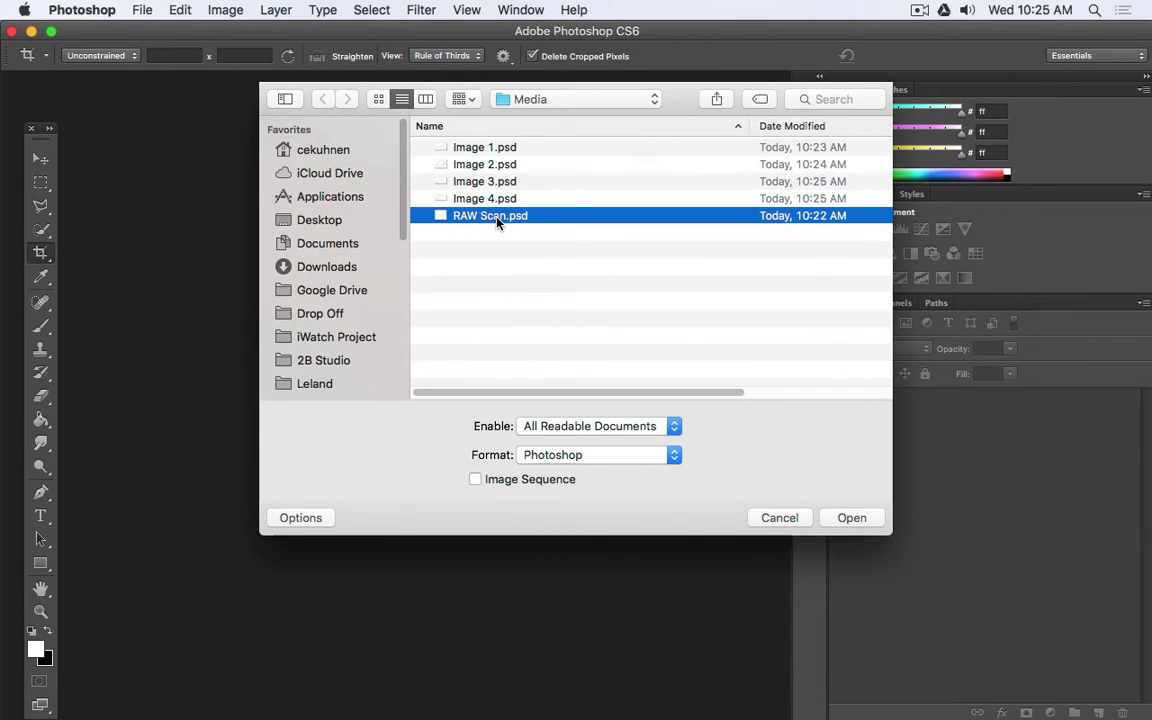
{"action": "key", "text": "Up"}
{"action": "key", "text": "Up"}
{"action": "key", "text": "Up"}
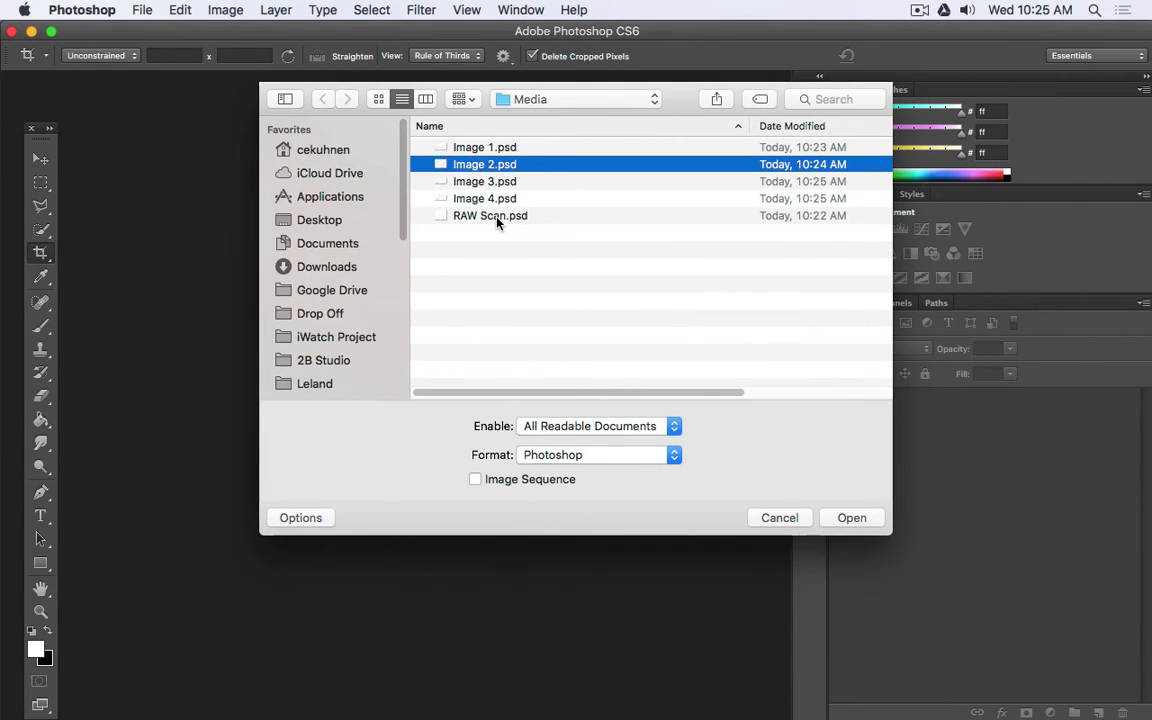
{"action": "key", "text": "Return"}
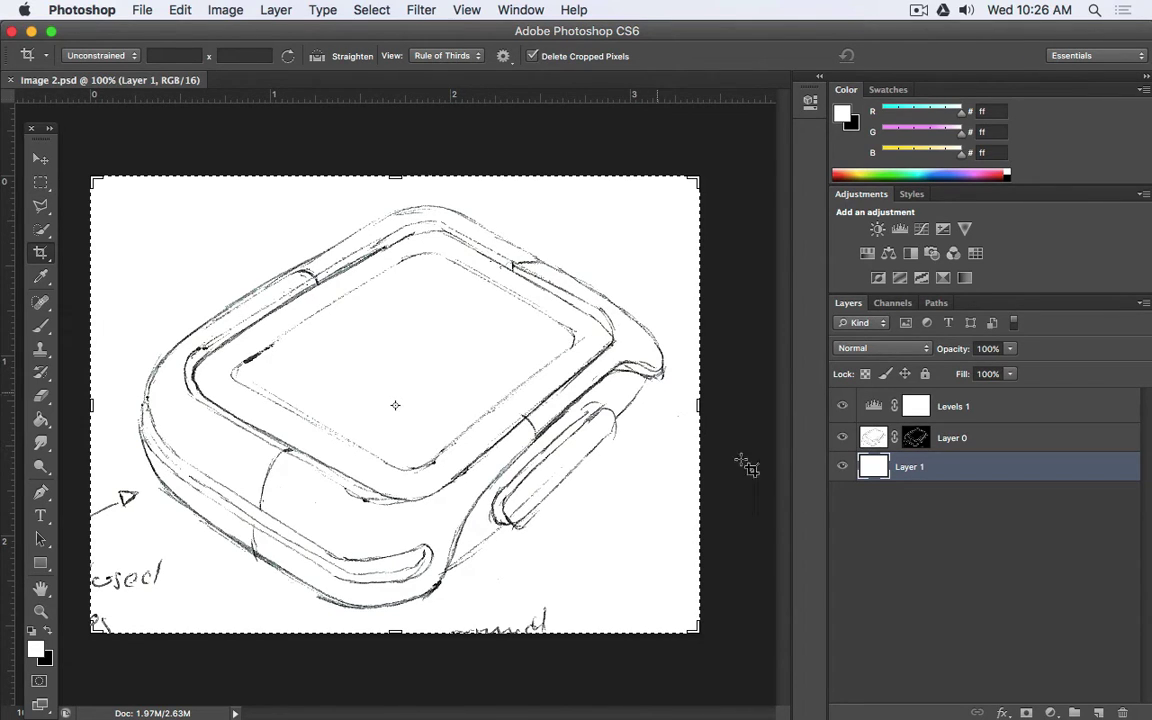
- Mask out the leftover notes and arrow around the case by painting on Layer 0's mask with a hard 88 px black brush
{"action": "left_click", "coordinate": [916, 437]}
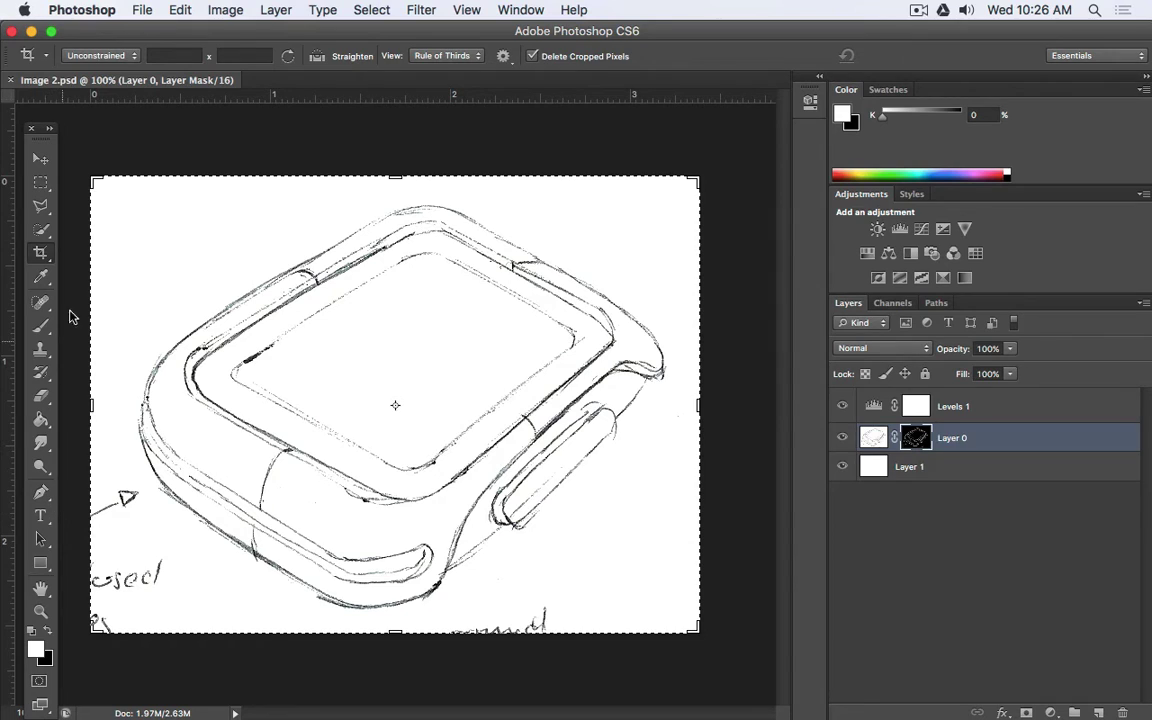
{"action": "left_click", "coordinate": [40, 325]}
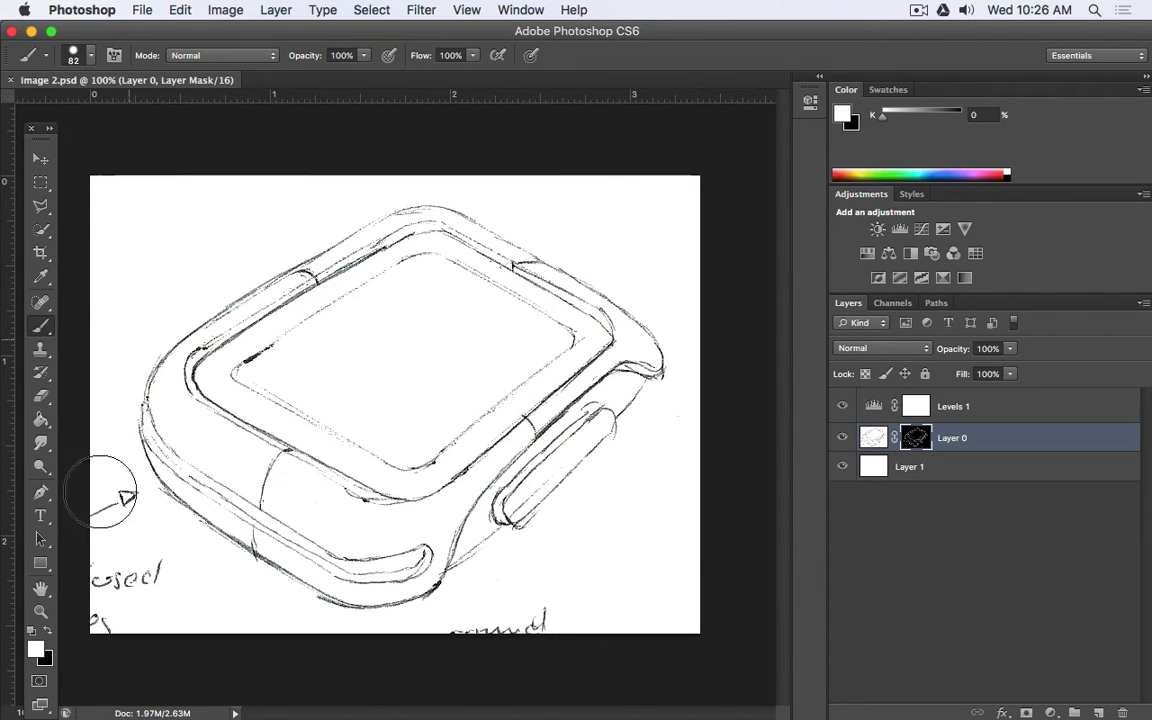
{"action": "left_click", "coordinate": [47, 631]}
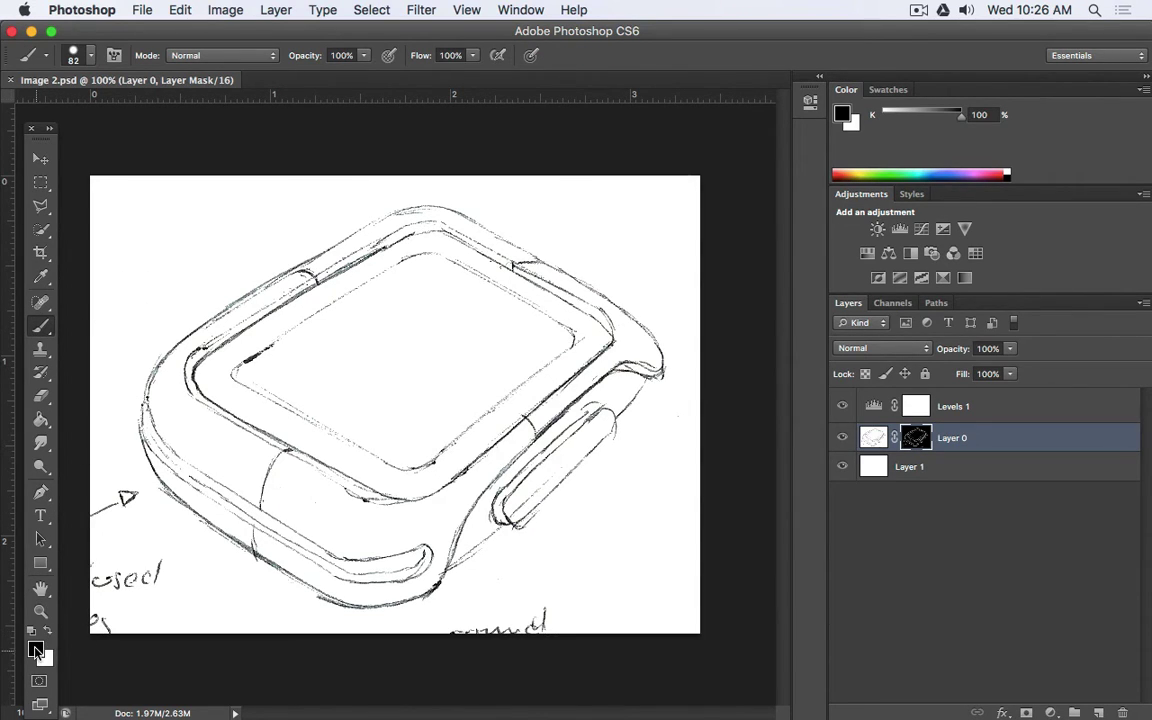
{"action": "key", "text": "x"}
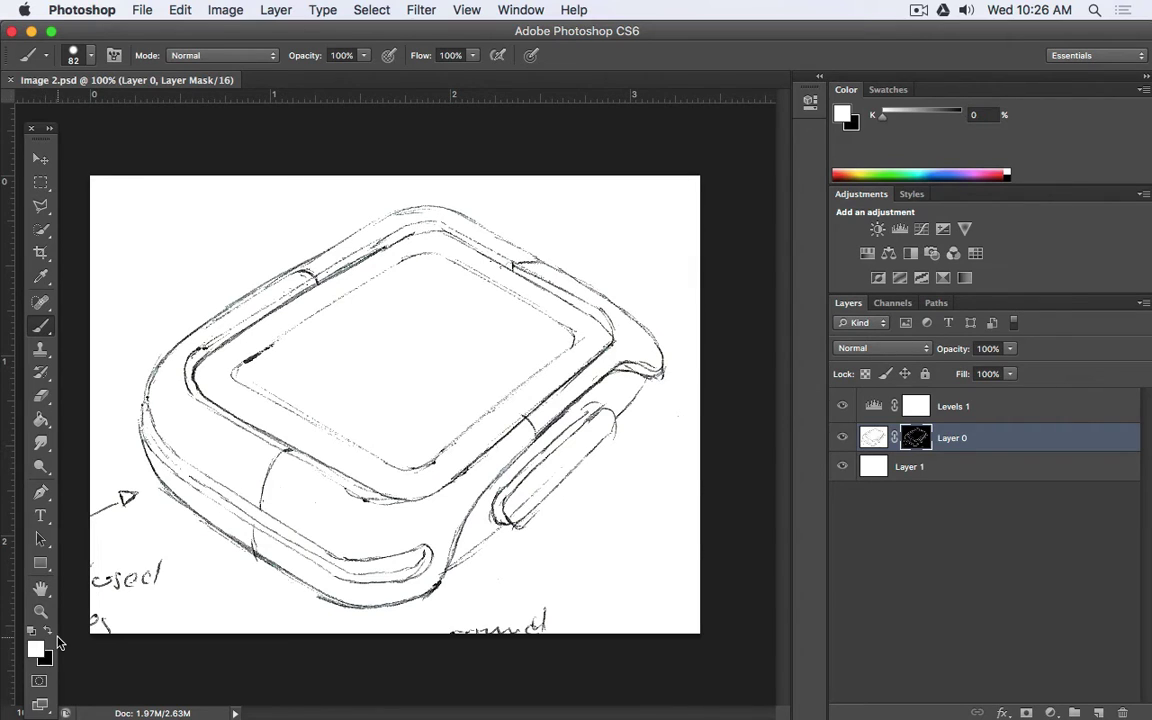
{"action": "left_click", "coordinate": [48, 634]}
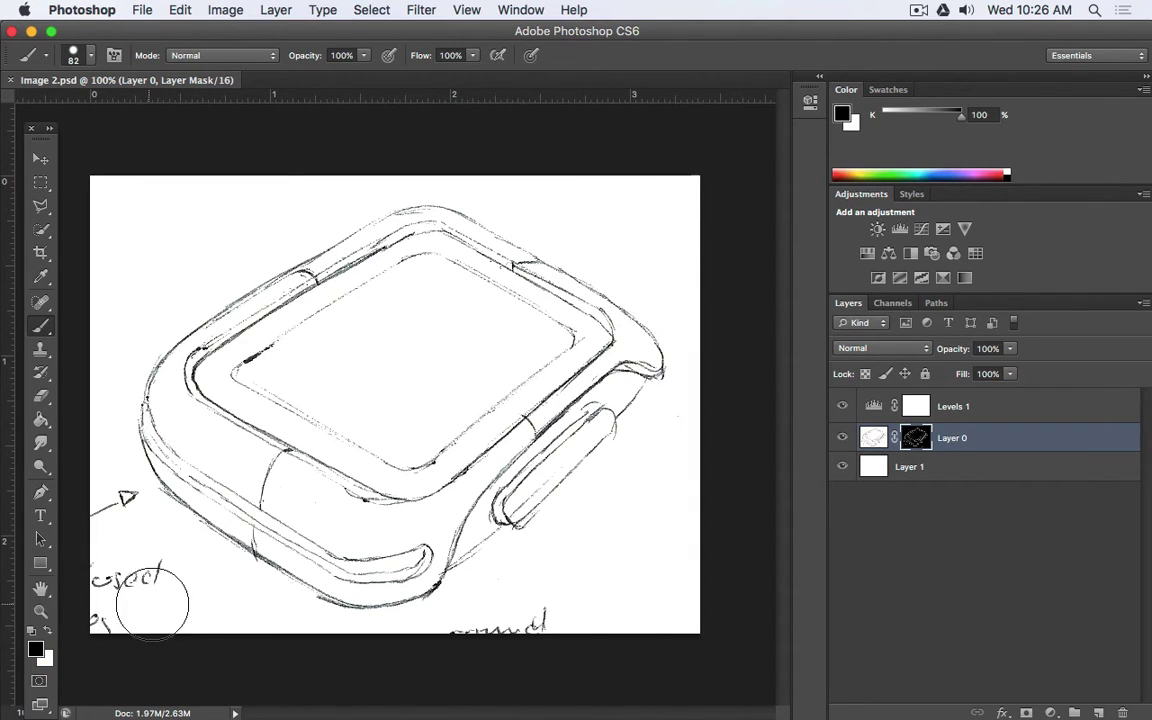
{"action": "right_click", "coordinate": [305, 377]}
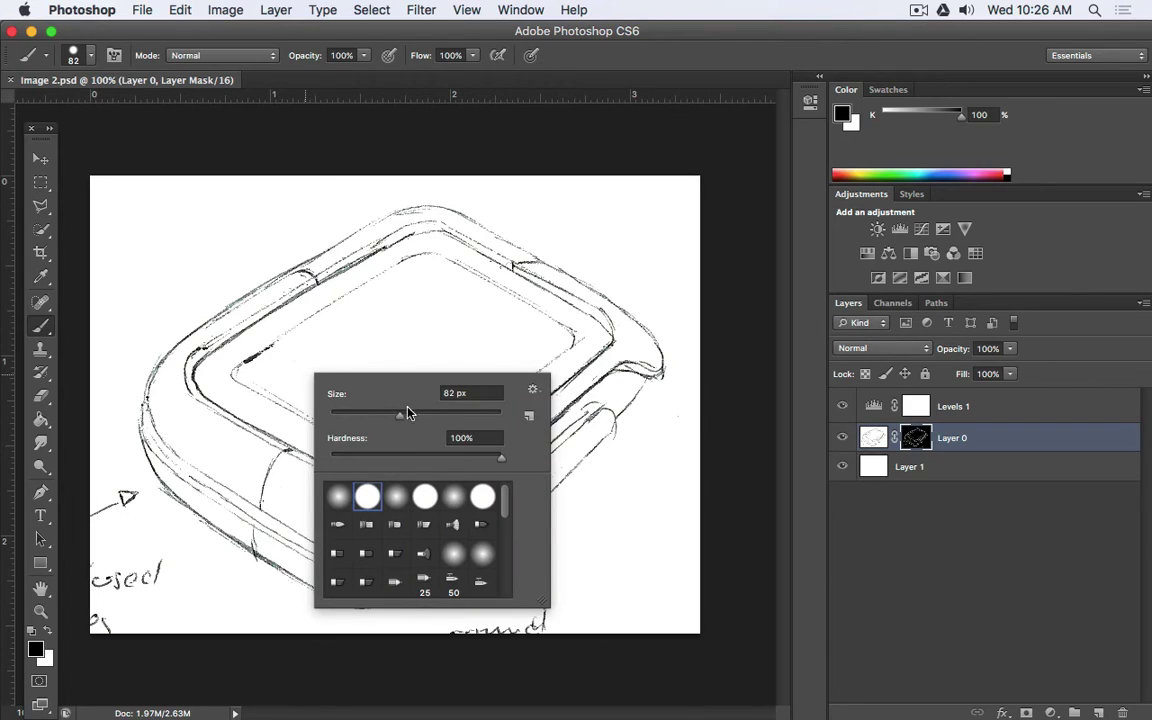
{"action": "mouse_move", "coordinate": [399, 415]}
{"action": "left_mouse_down"}
{"action": "mouse_move", "coordinate": [381, 415]}
{"action": "mouse_move", "coordinate": [405, 415]}
{"action": "left_mouse_up"}
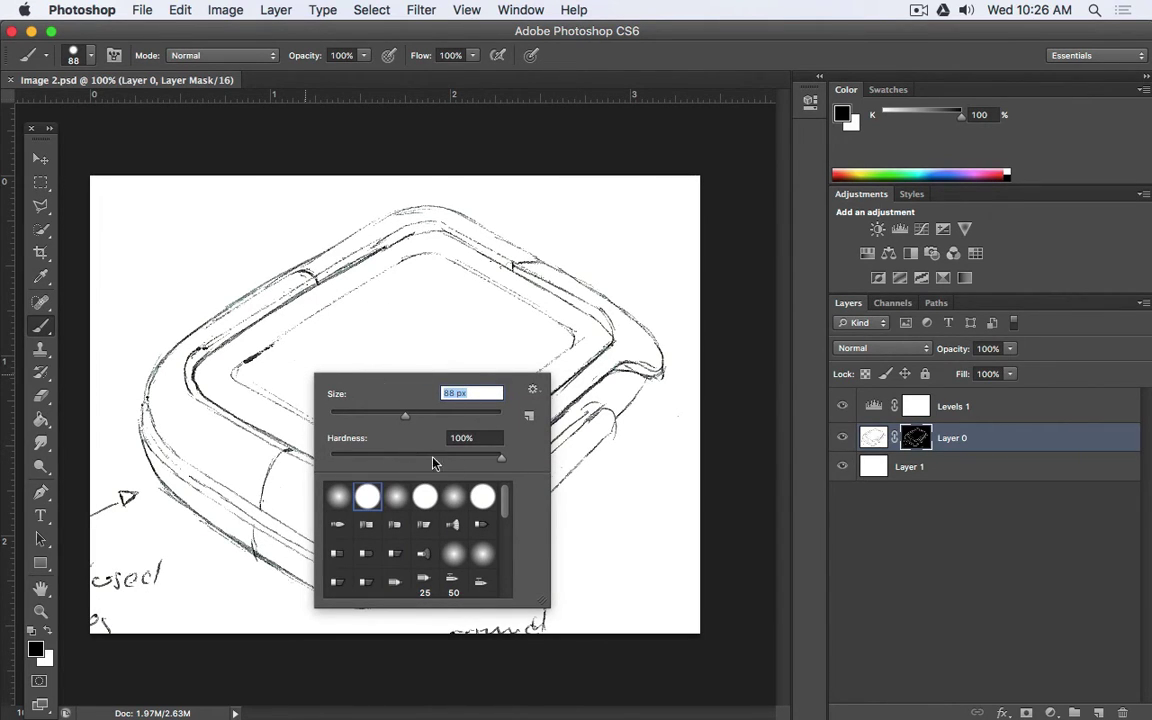
{"action": "key", "text": "Tab"}
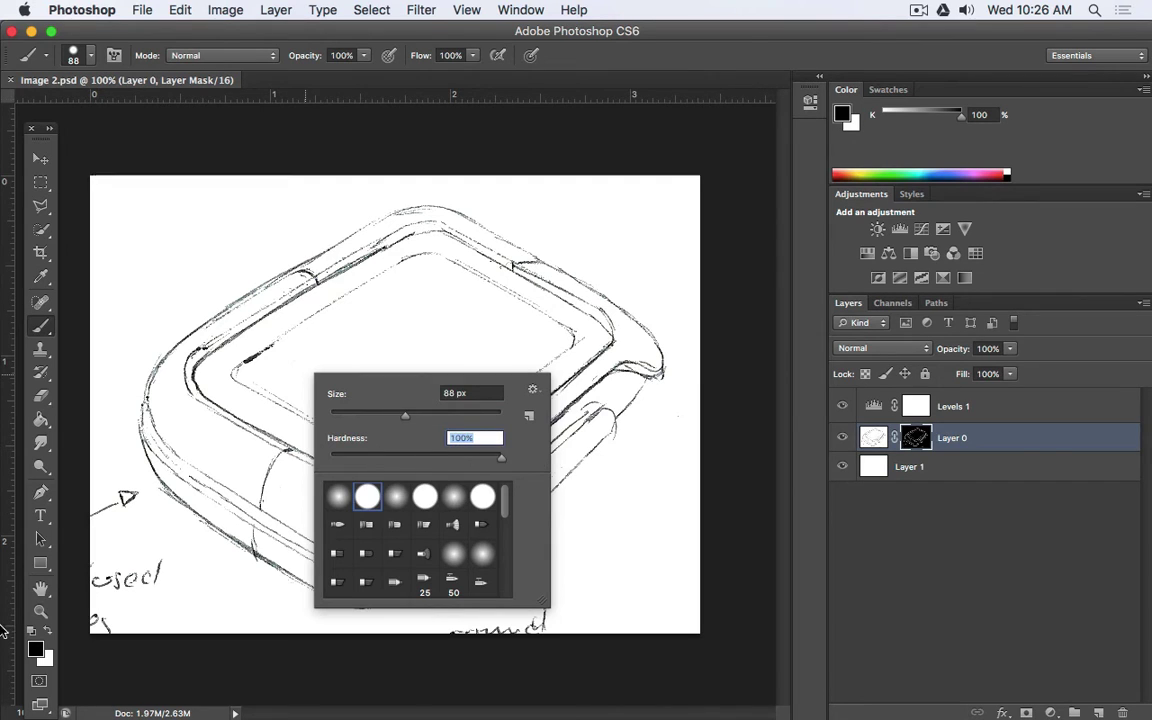
{"action": "key", "text": "Return"}
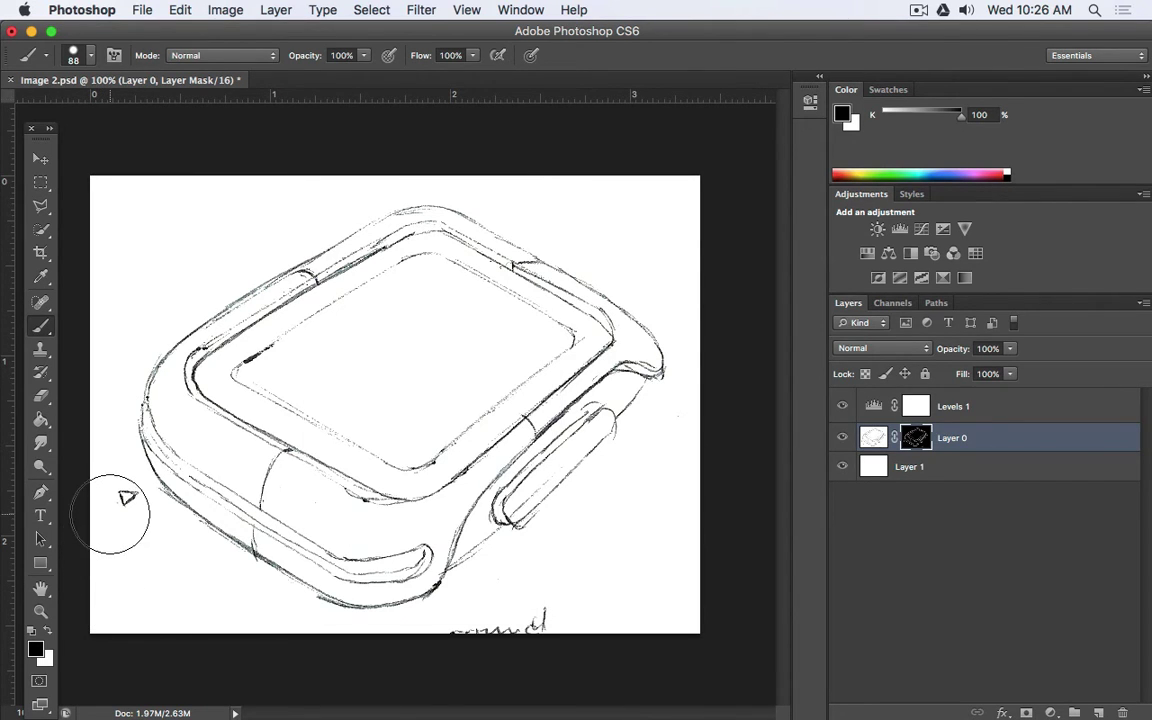
{"action": "left_click_drag", "start_coordinate": [540, 617], "coordinate": [514, 630]}
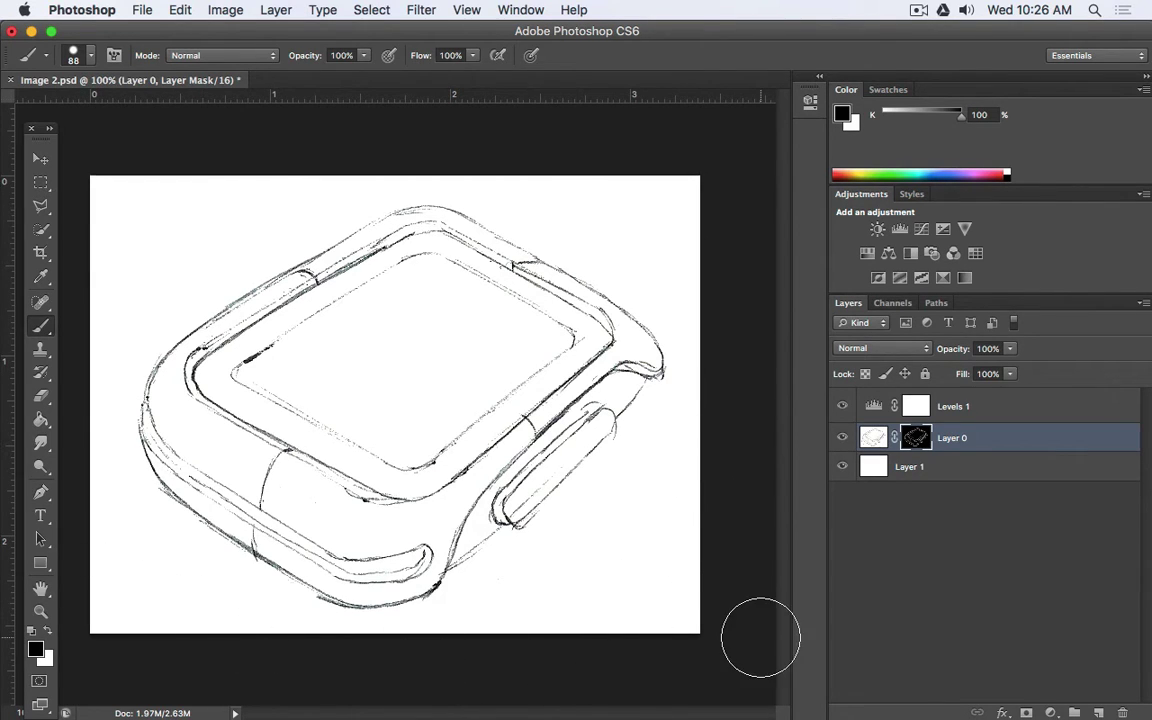
- Disable Layer 0's layer mask and target the layer's image instead of its mask
{"action": "right_click", "coordinate": [913, 440]}
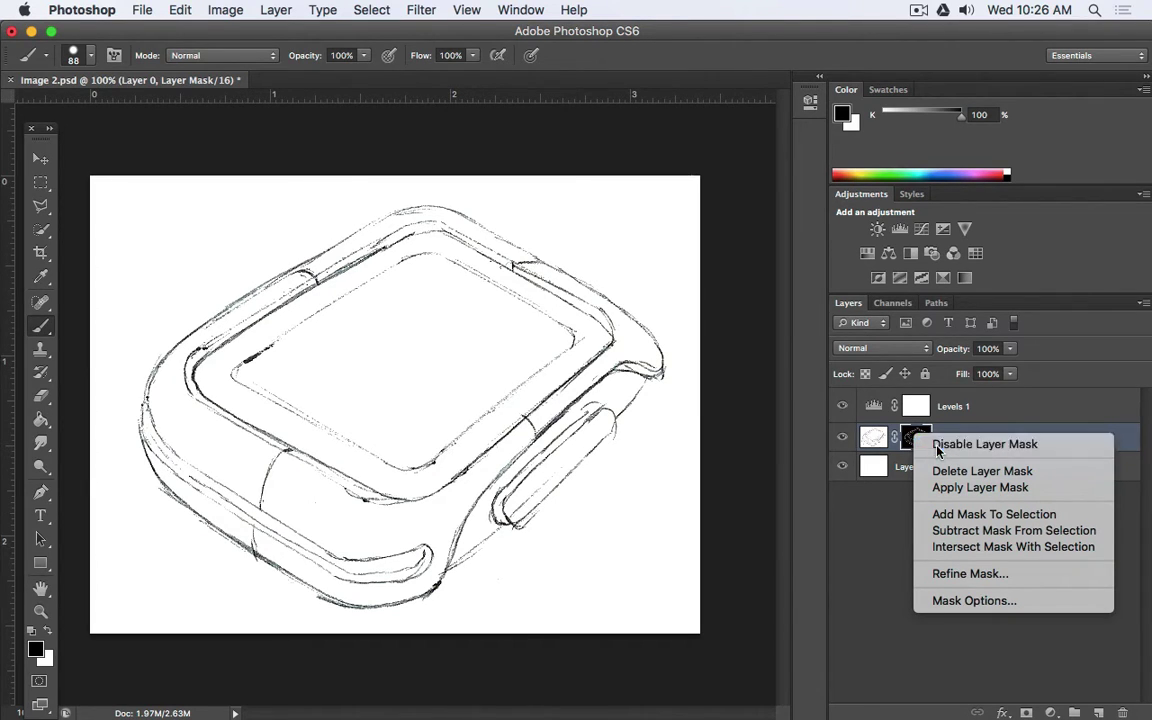
{"action": "left_click", "coordinate": [933, 446]}
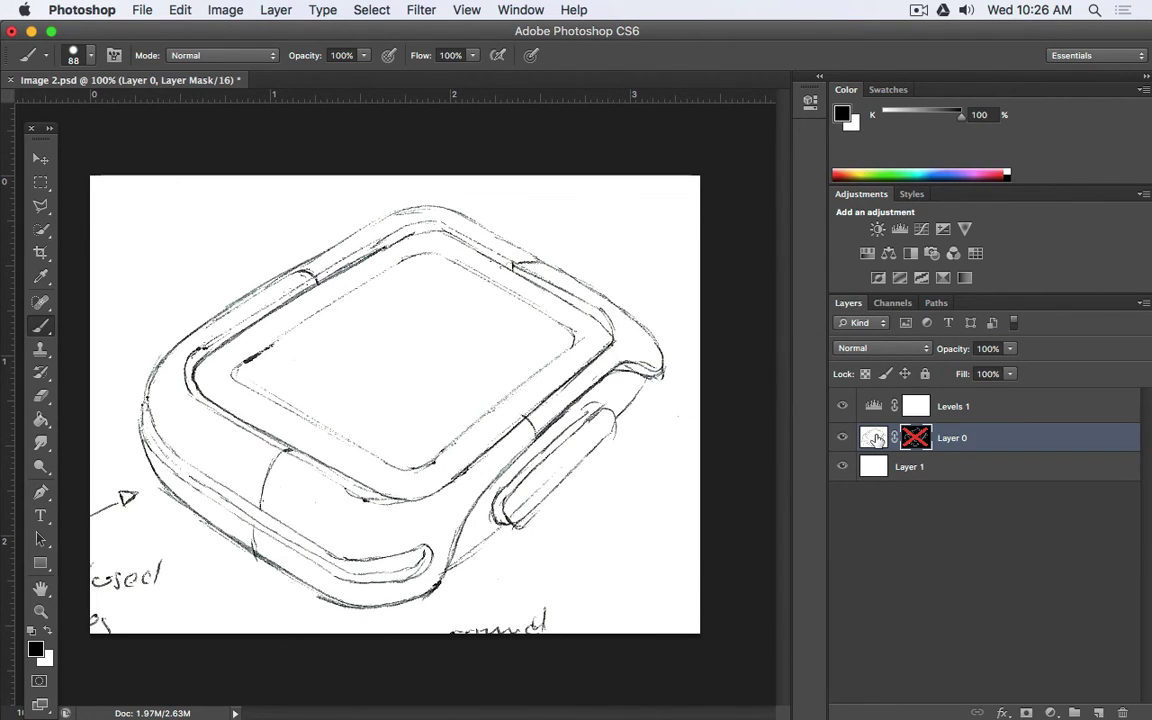
{"action": "key", "text": "super+2"}
{"action": "key", "text": "x"}
{"action": "key", "text": "x"}
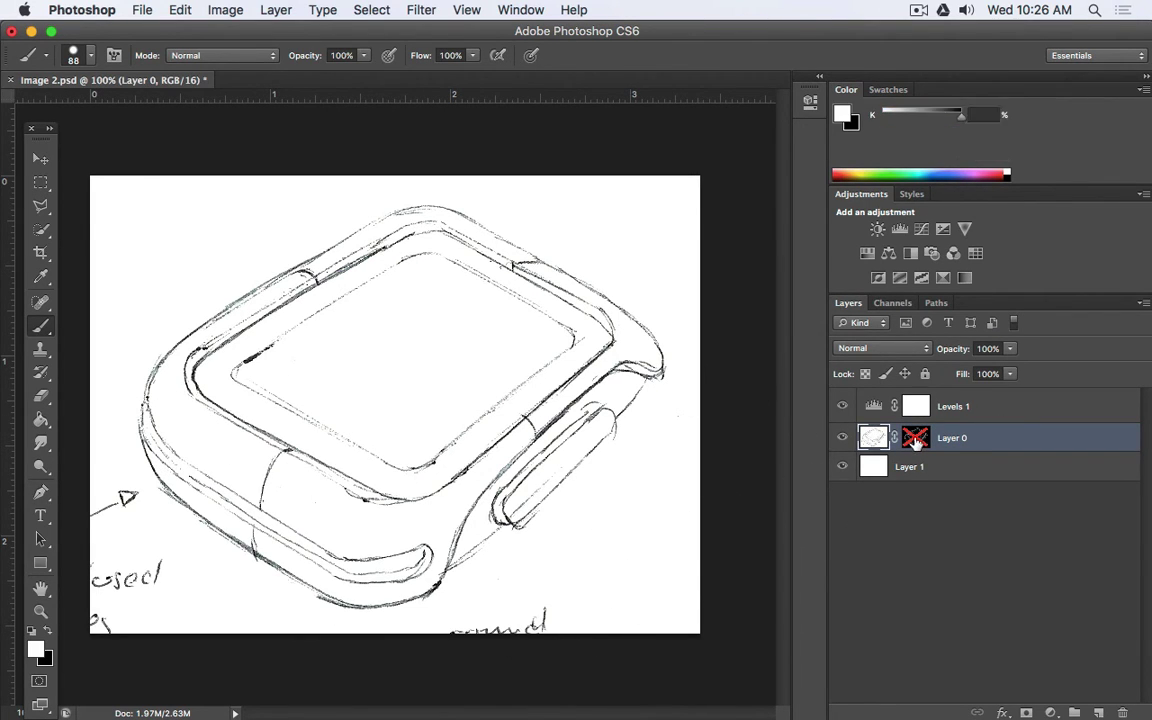
- Re-enable Layer 0's layer mask, then save Image 2.psd and close it
{"action": "left_click", "coordinate": [917, 441], "text": "shift"}
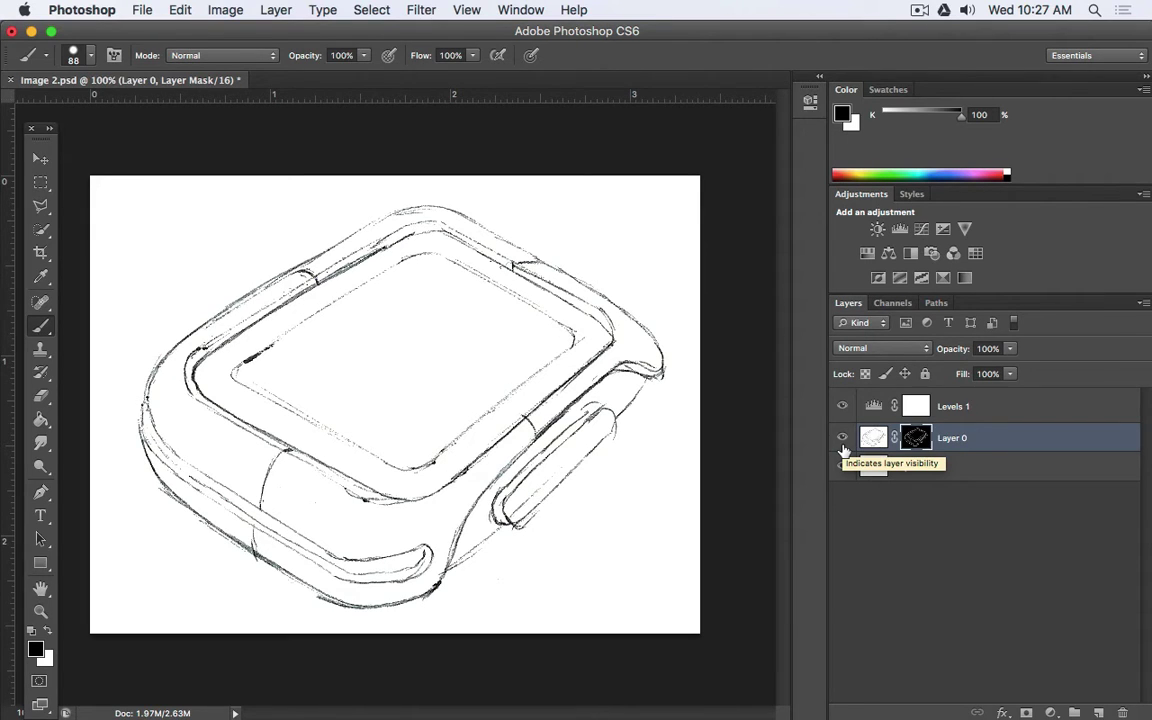
{"action": "left_click", "coordinate": [141, 9]}
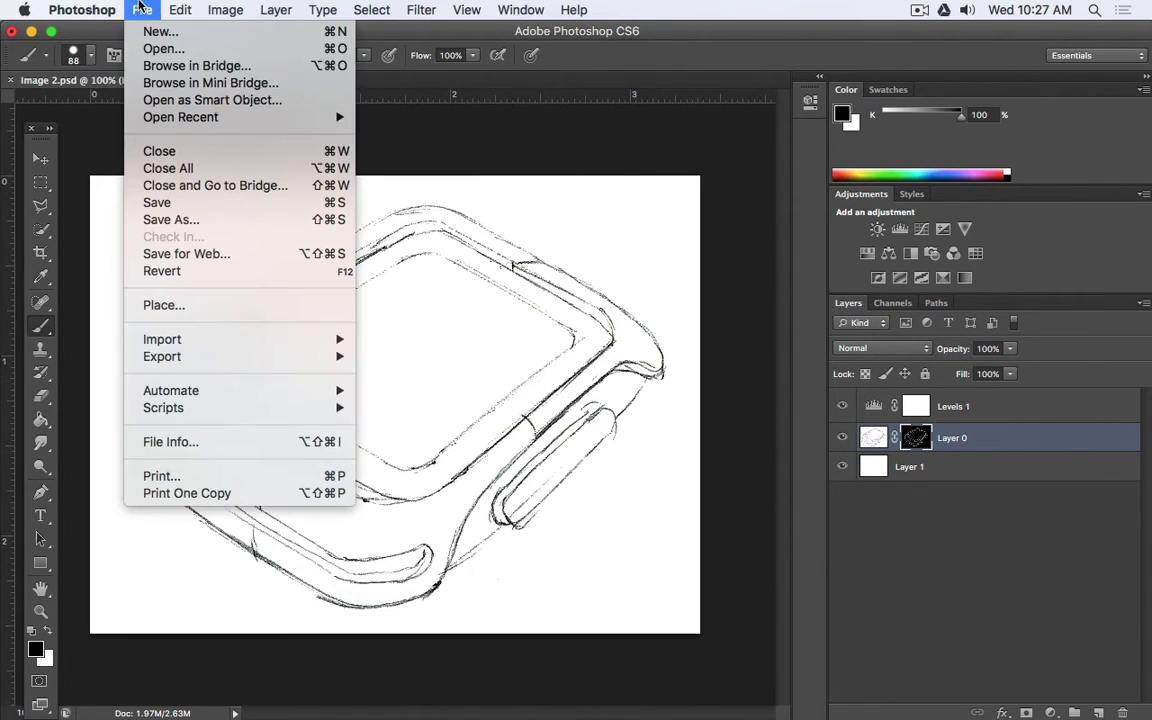
{"action": "left_click", "coordinate": [180, 202]}
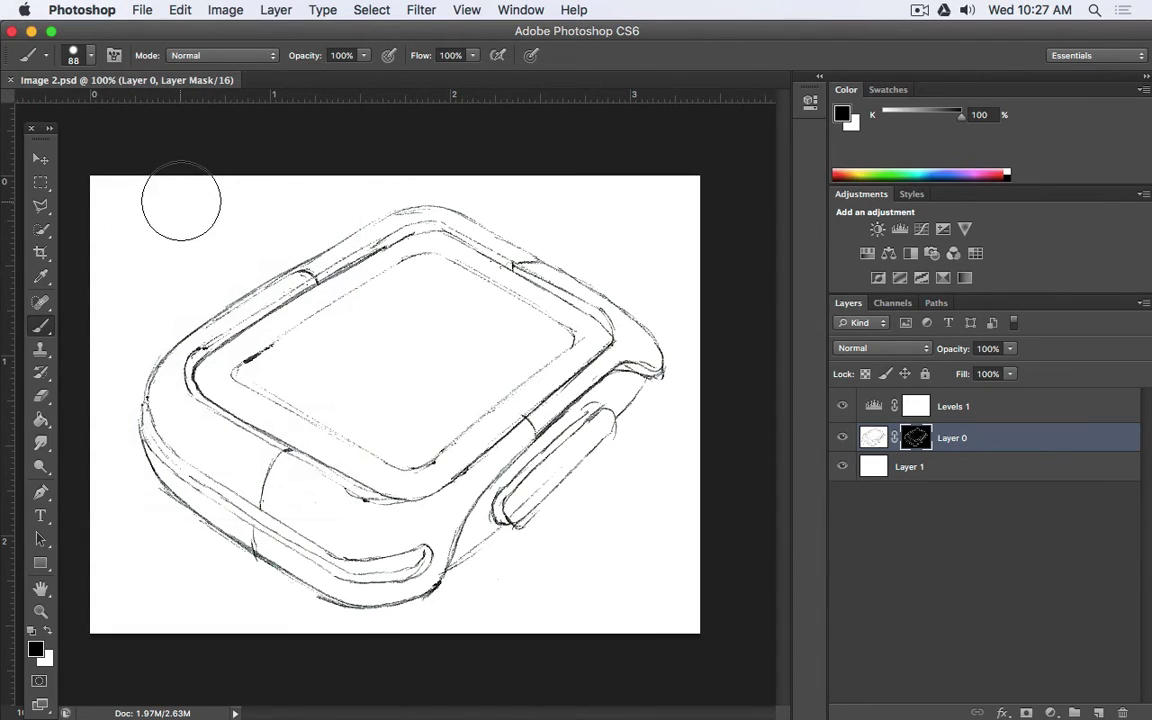
{"action": "left_click", "coordinate": [10, 82]}
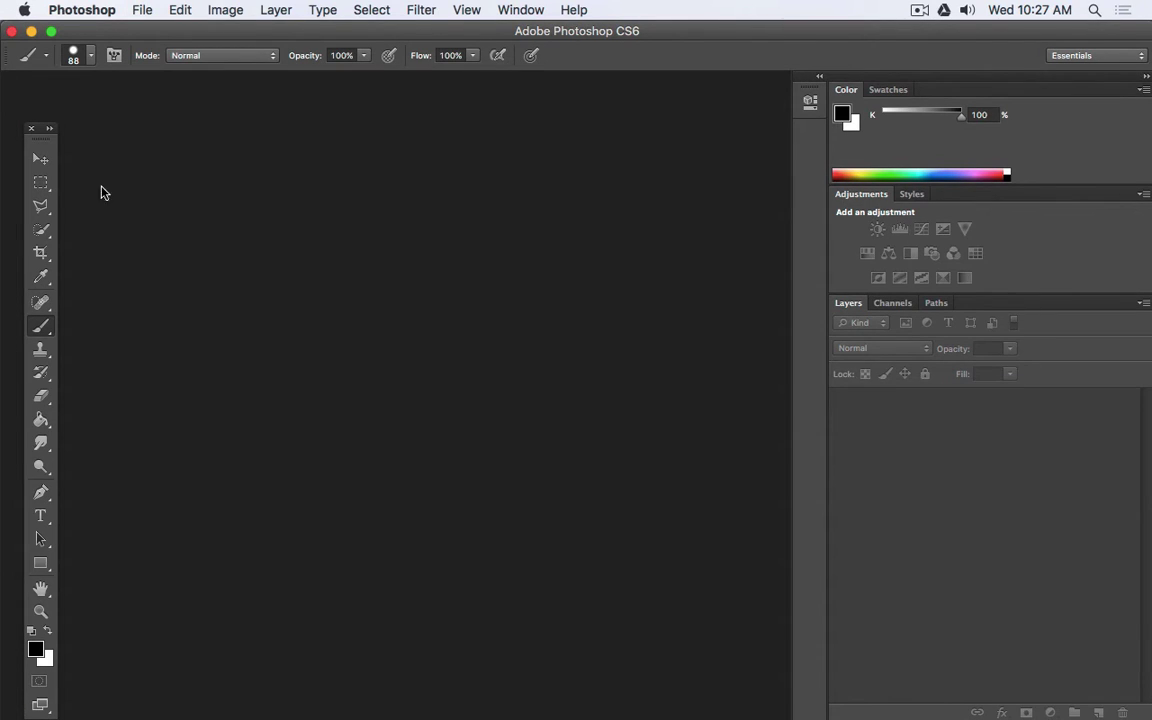
- Preview Image 4.psd in the Media folder and open it
{"action": "left_click", "coordinate": [141, 9]}
{"action": "left_click", "coordinate": [150, 46]}
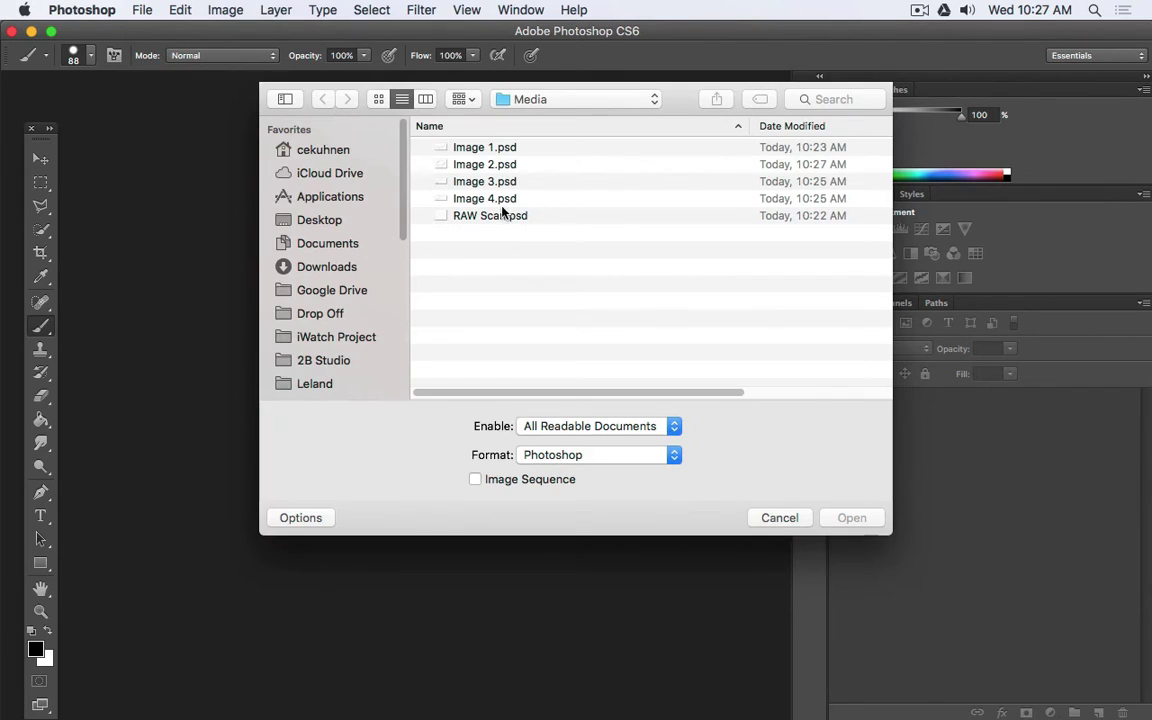
{"action": "left_click", "coordinate": [503, 204]}
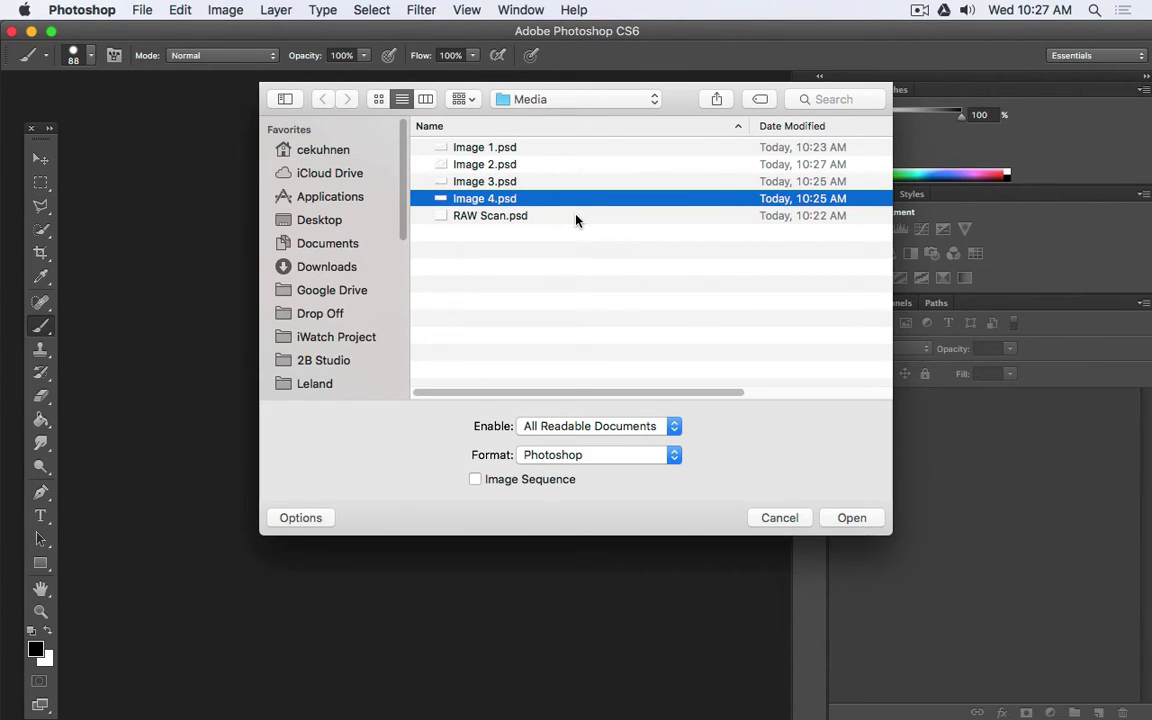
{"action": "key", "text": "space"}
{"action": "key", "text": "space"}
{"action": "key", "text": "Return"}
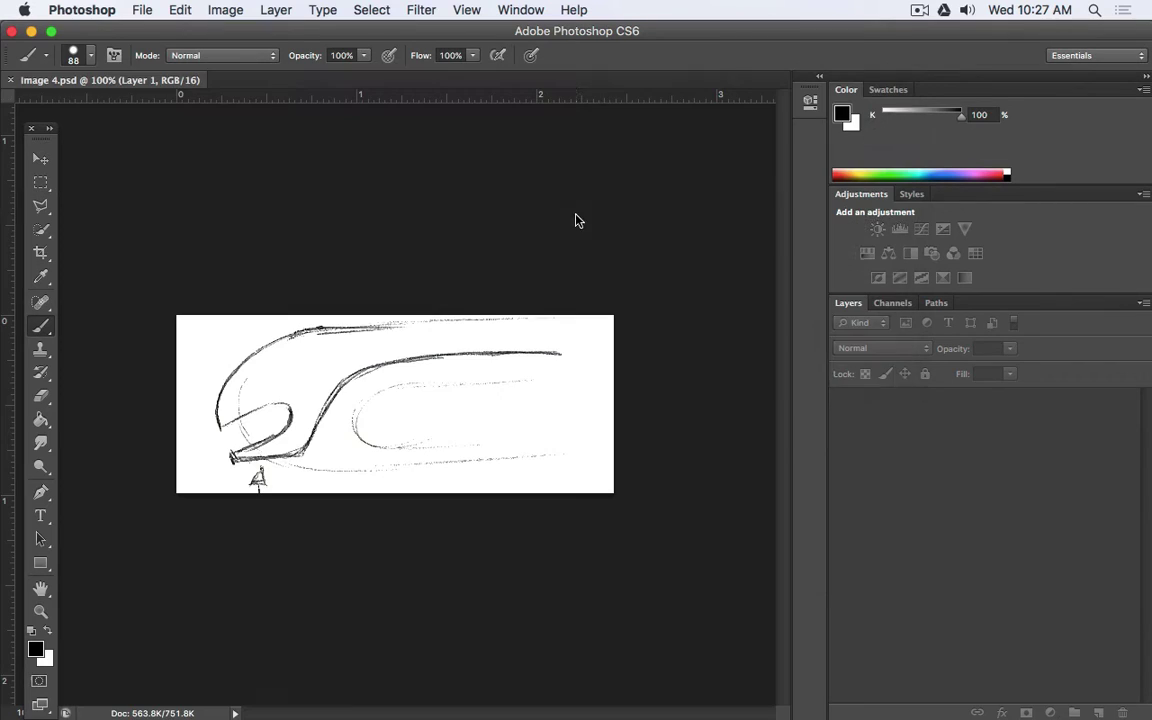
- Paint out the leftover arrow beneath the case profile on Layer 0's mask and hide the white Layer 1
{"action": "left_click", "coordinate": [872, 419]}
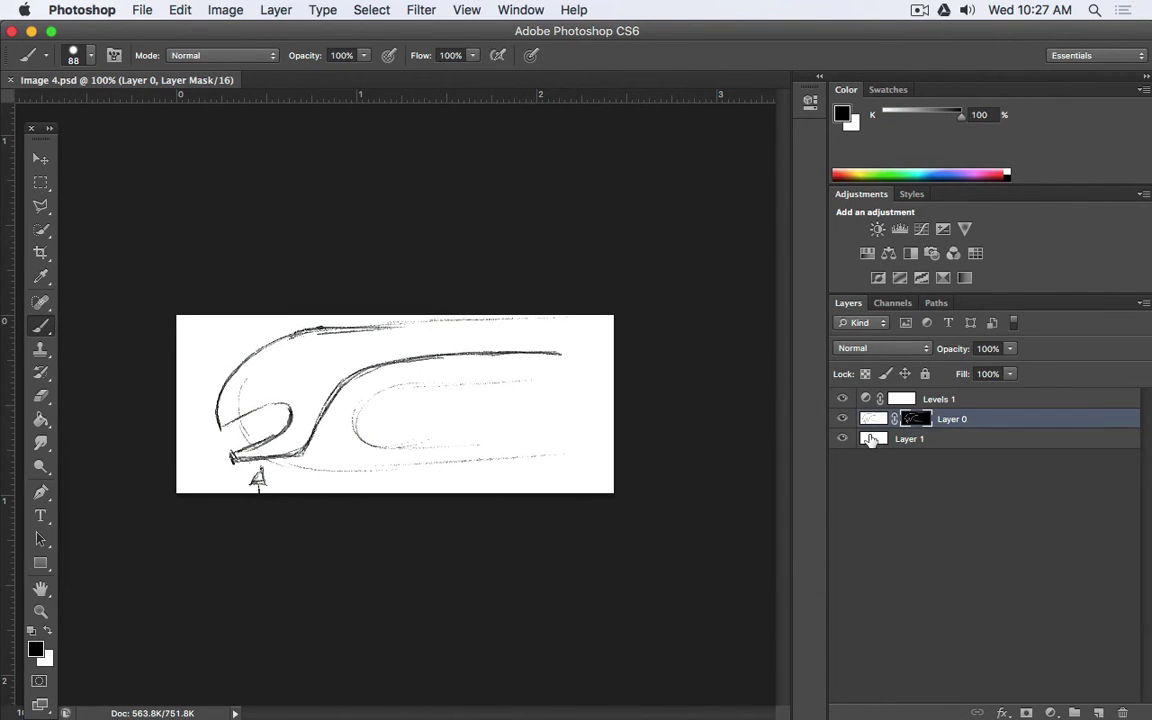
{"action": "left_click", "coordinate": [842, 439]}
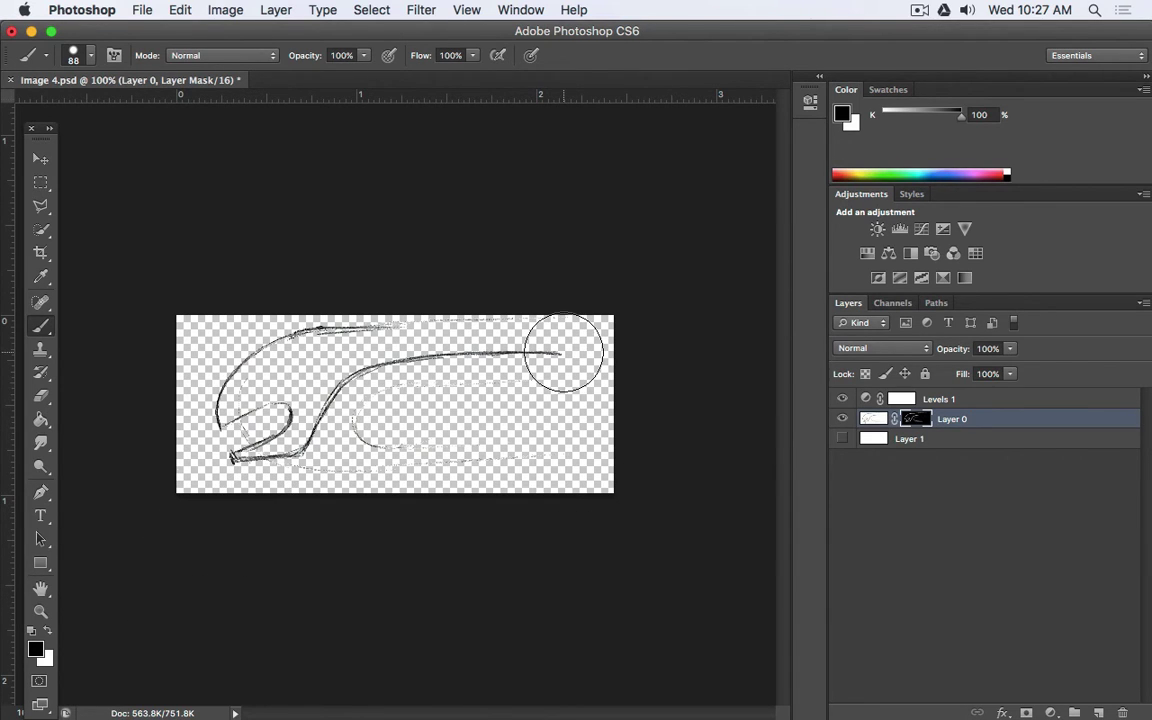
- Save Image 4.psd and close it
{"action": "left_click", "coordinate": [140, 9]}
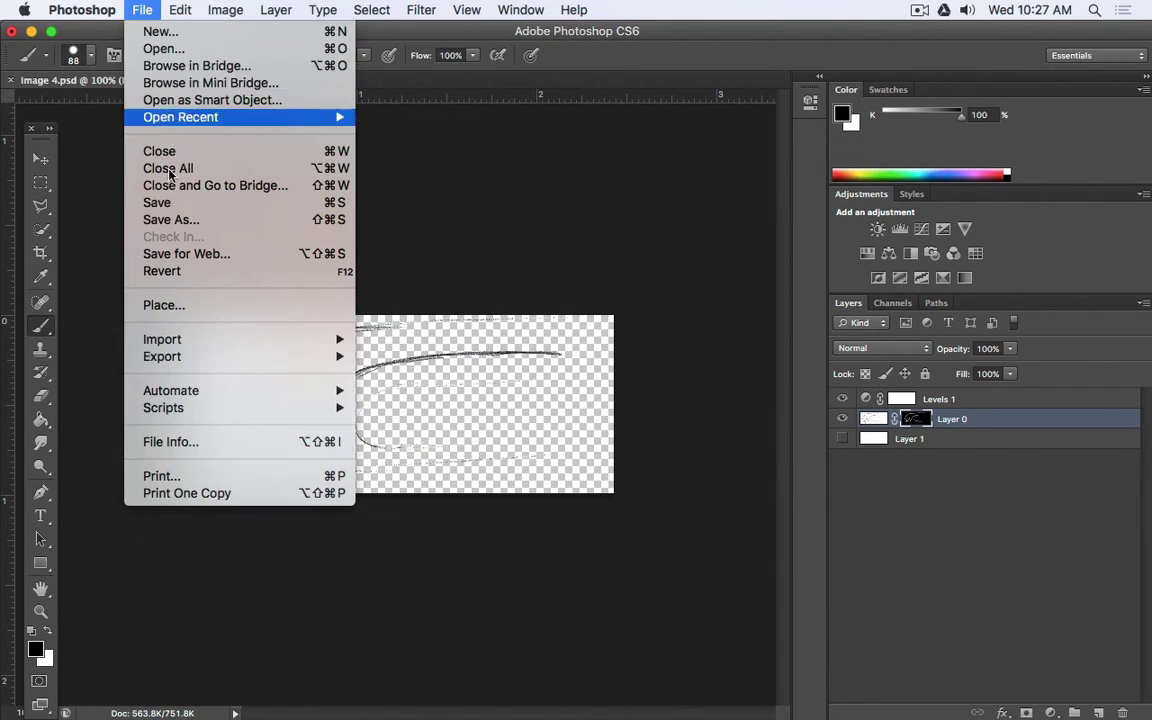
{"action": "left_click", "coordinate": [155, 188]}
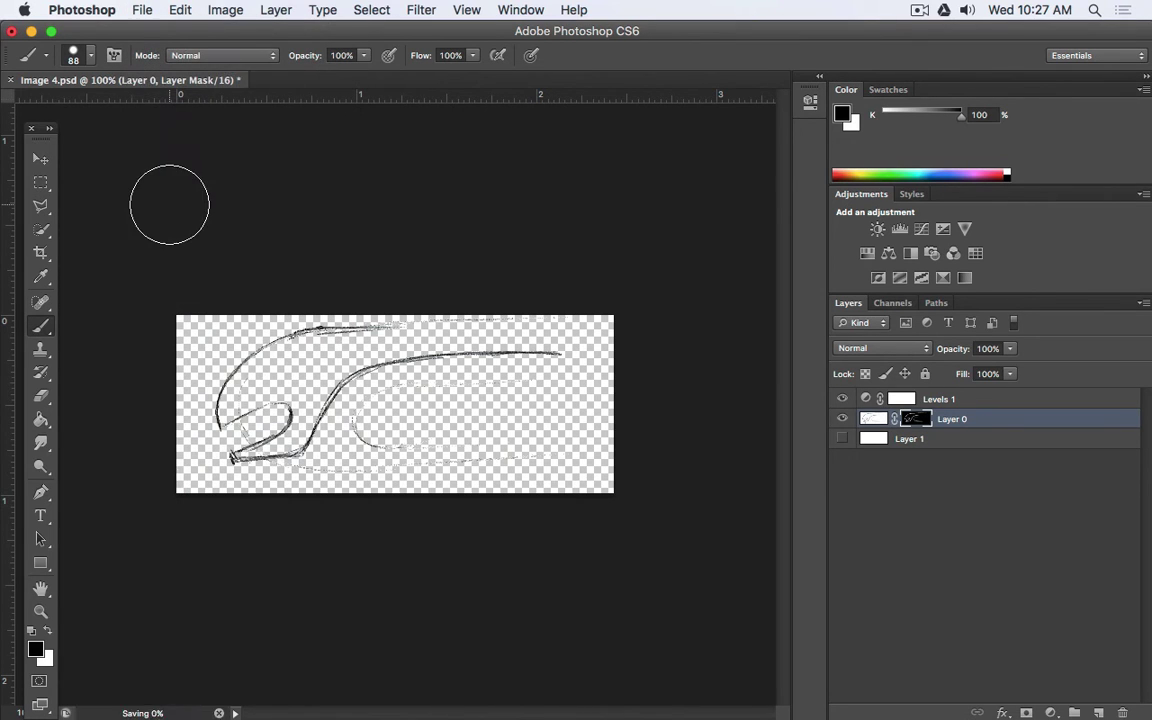
{"action": "left_click", "coordinate": [10, 79]}
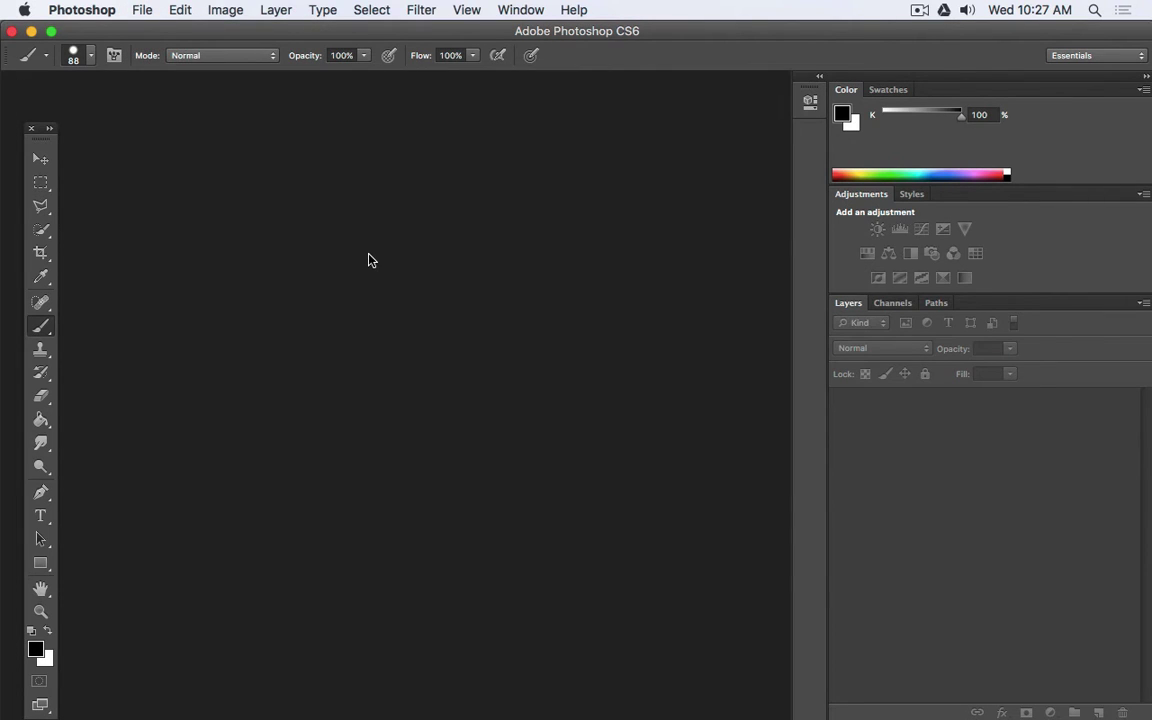
- Preview Image 1.psd in the Media folder and open it
{"action": "key", "text": "super+o"}
{"action": "left_click", "coordinate": [508, 166]}
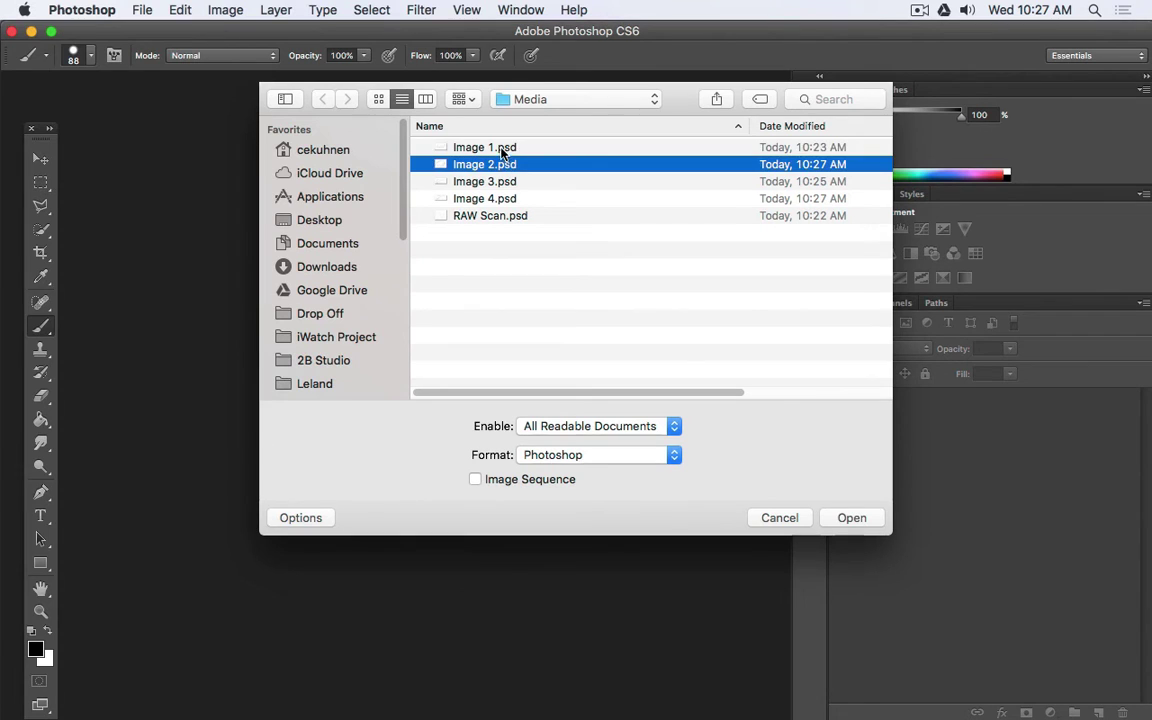
{"action": "left_click", "coordinate": [502, 149]}
{"action": "key", "text": "space"}
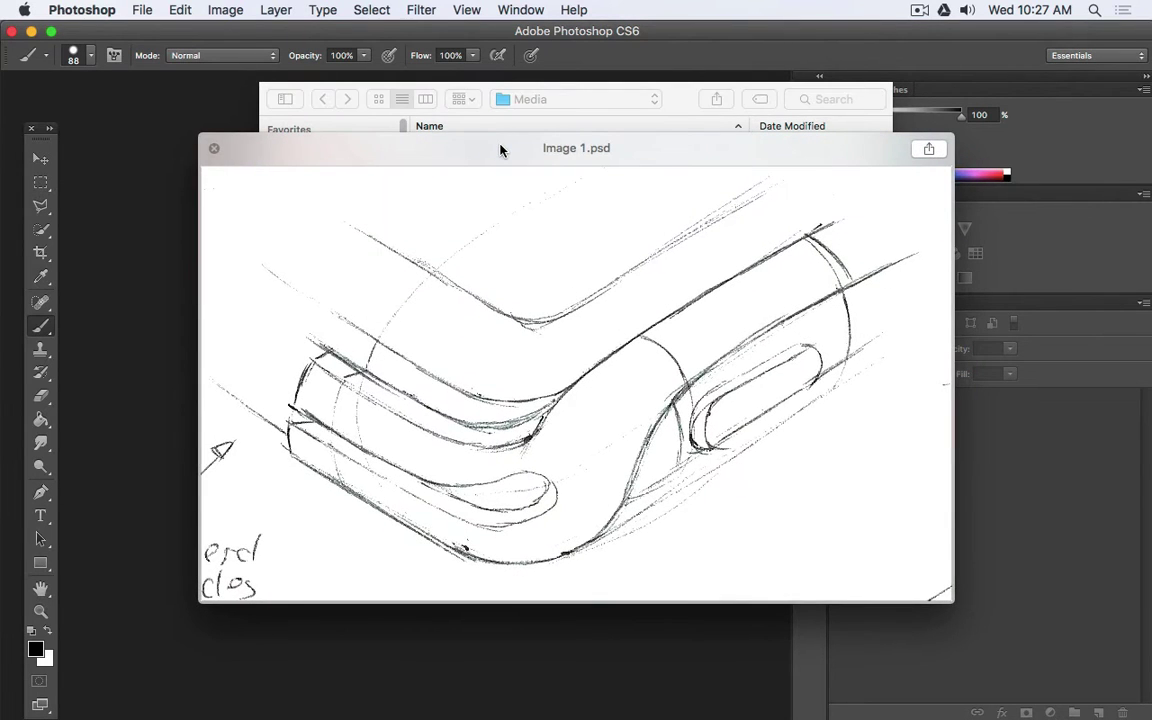
{"action": "key", "text": "space"}
{"action": "double_click", "coordinate": [503, 149]}
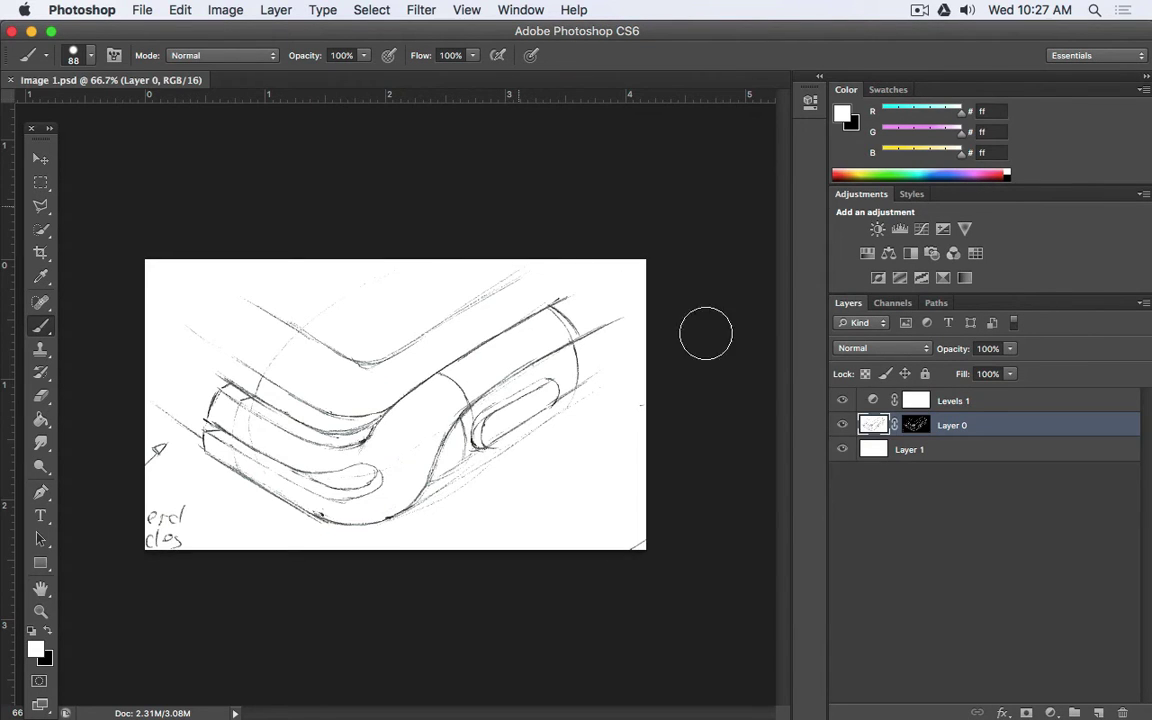
- Mask out the notes and arrow beside the case with the 88 px black brush on Layer 0's mask, and hide the white Layer 1
{"action": "left_click", "coordinate": [916, 425]}
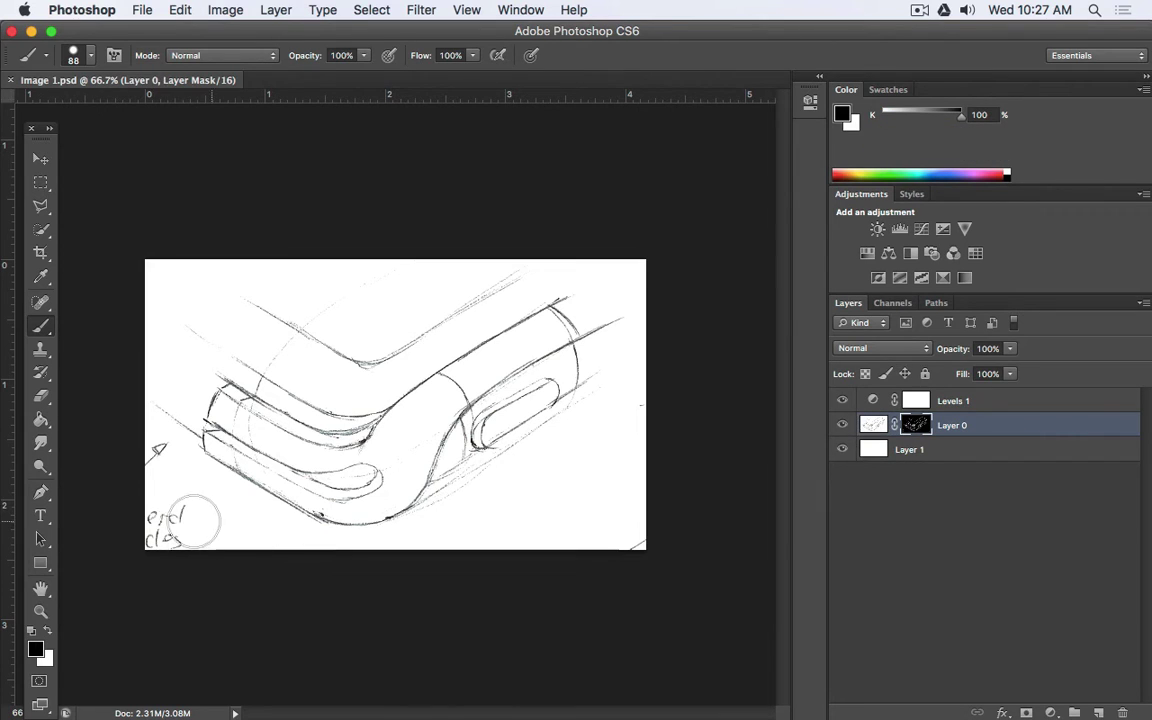
{"action": "mouse_move", "coordinate": [200, 512]}
{"action": "left_mouse_down"}
{"action": "mouse_move", "coordinate": [172, 532]}
{"action": "mouse_move", "coordinate": [181, 548]}
{"action": "mouse_move", "coordinate": [140, 422]}
{"action": "left_mouse_up"}
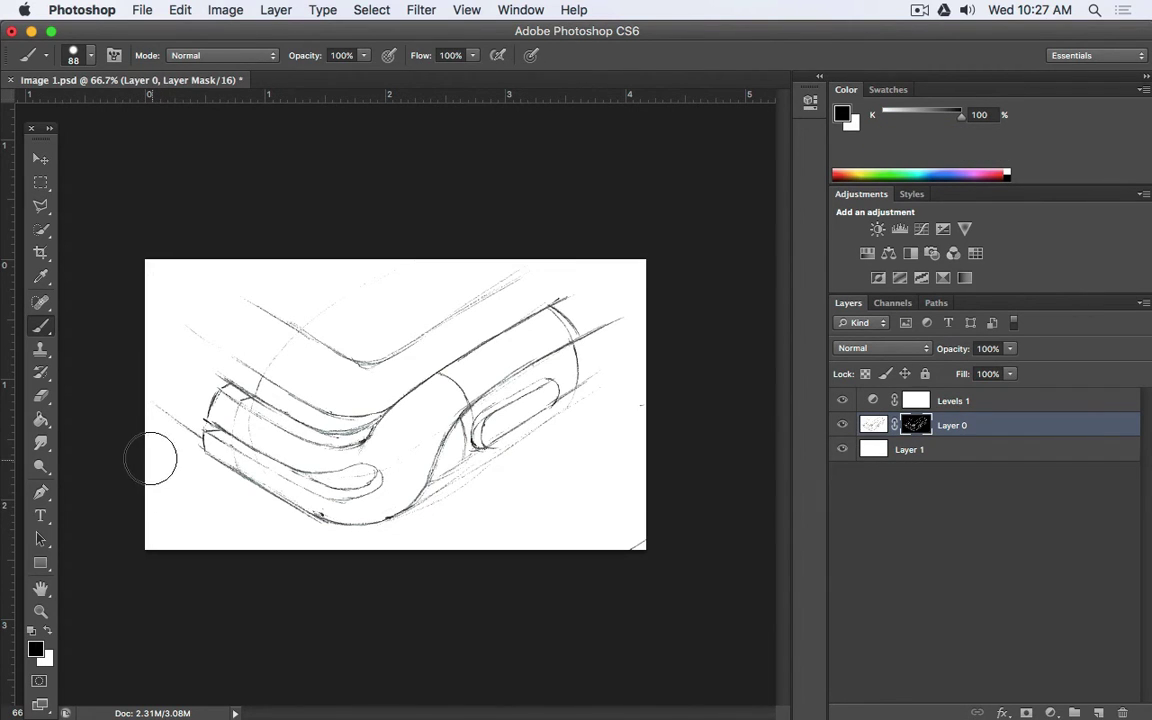
{"action": "left_click", "coordinate": [842, 449]}
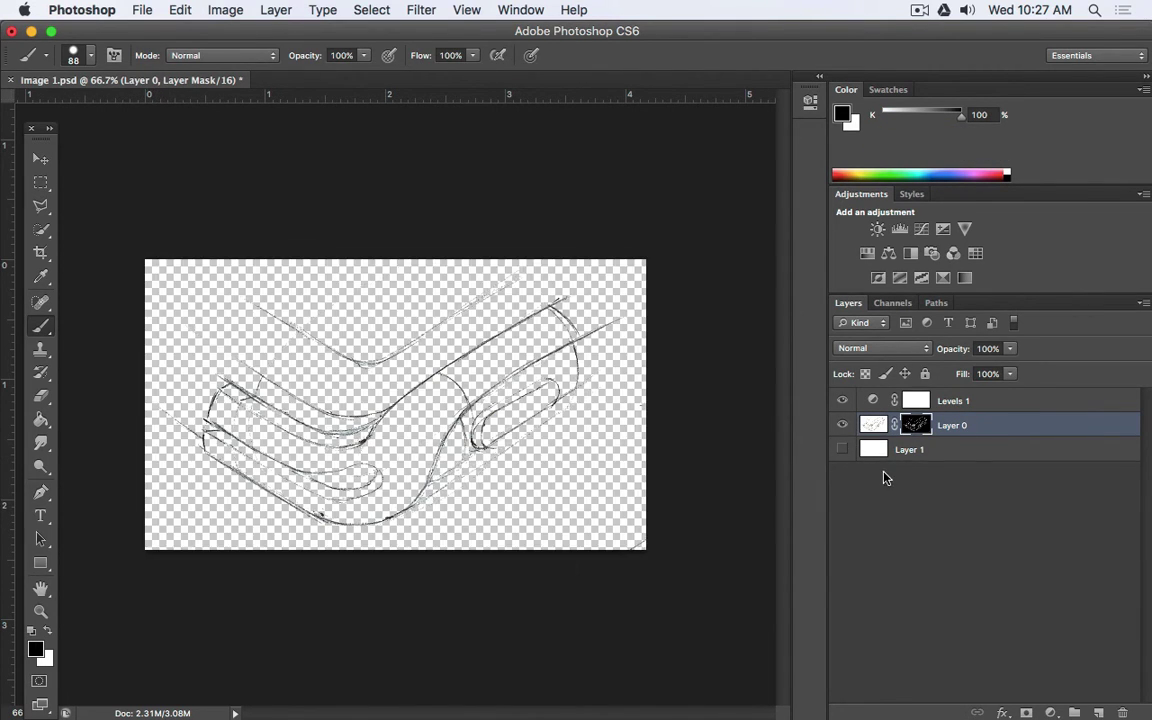
- Save Image 1.psd and close it
{"action": "left_click", "coordinate": [145, 9]}
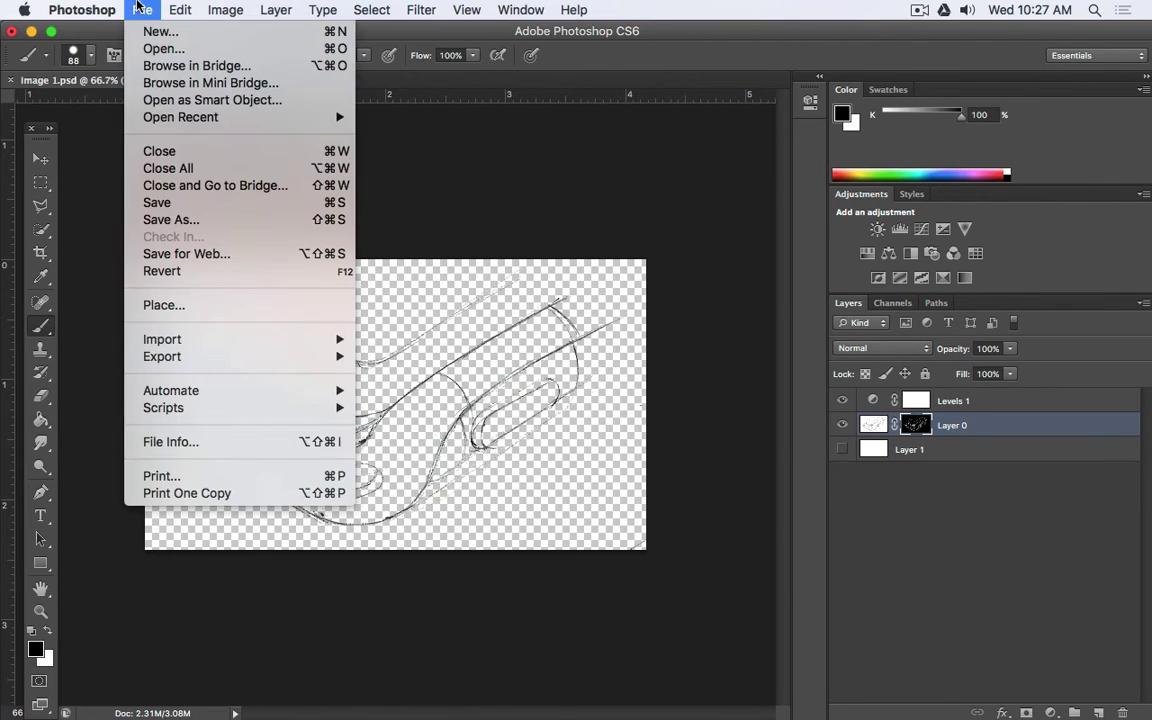
{"action": "left_click", "coordinate": [160, 202]}
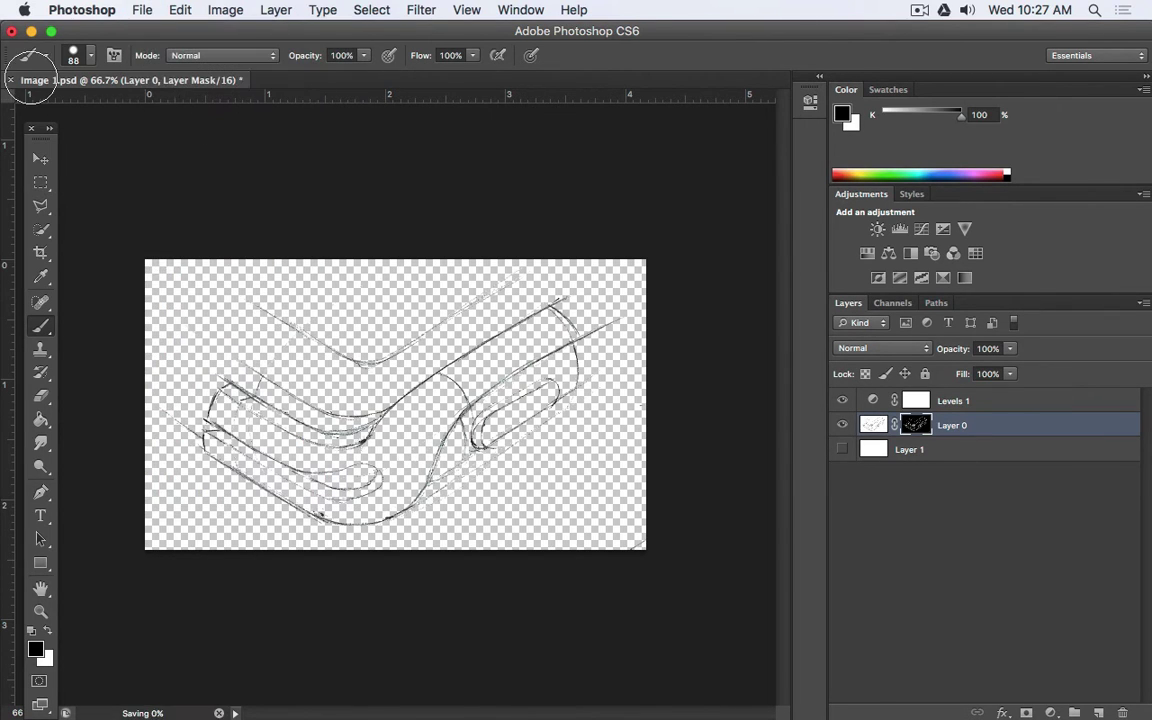
{"action": "left_click", "coordinate": [12, 81]}
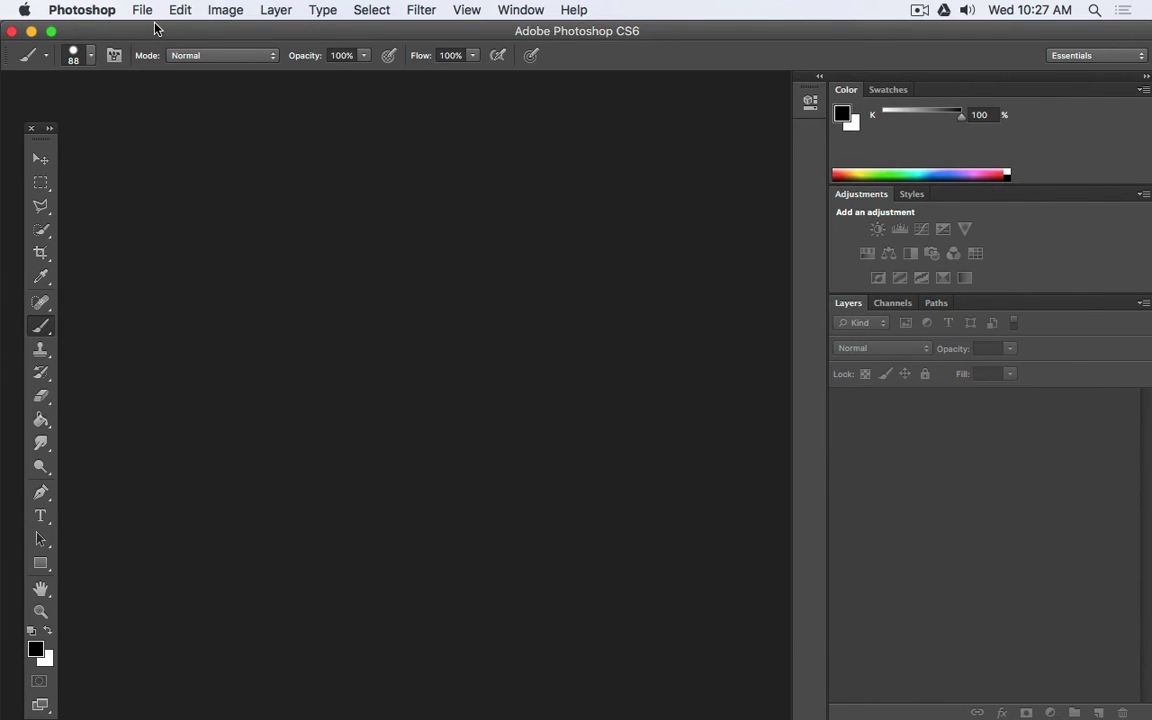
- Preview Image 2.psd in the Media folder and open it again
{"action": "key", "text": "super+o"}
{"action": "left_click", "coordinate": [490, 164]}
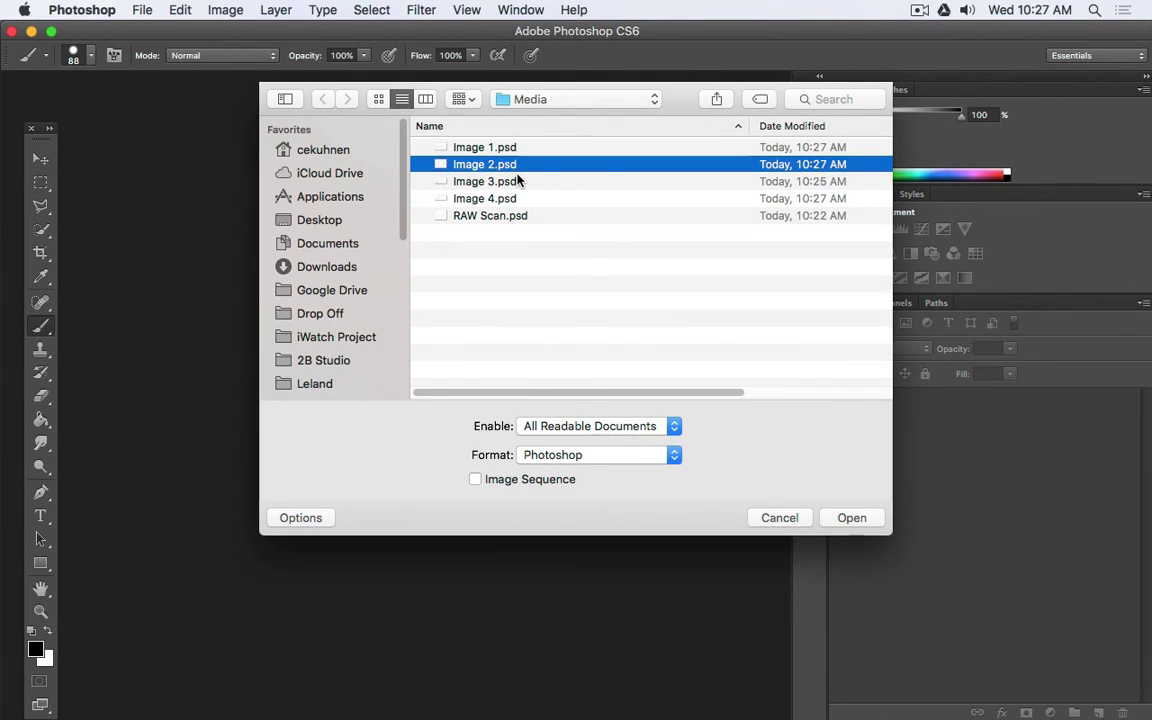
{"action": "key", "text": "space"}
{"action": "key", "text": "space"}
{"action": "key", "text": "Escape"}
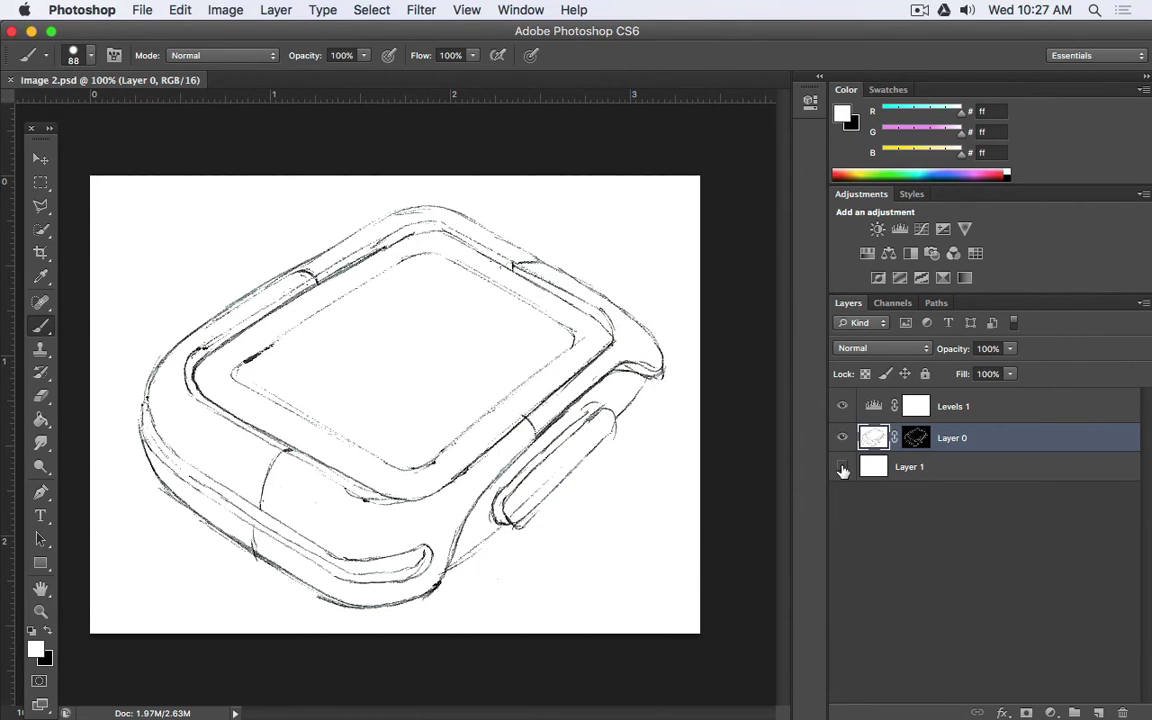
- Compare the watch case sketch with and without the white Layer 1 behind it
{"action": "left_click", "coordinate": [842, 467]}
{"action": "left_click", "coordinate": [842, 467]}
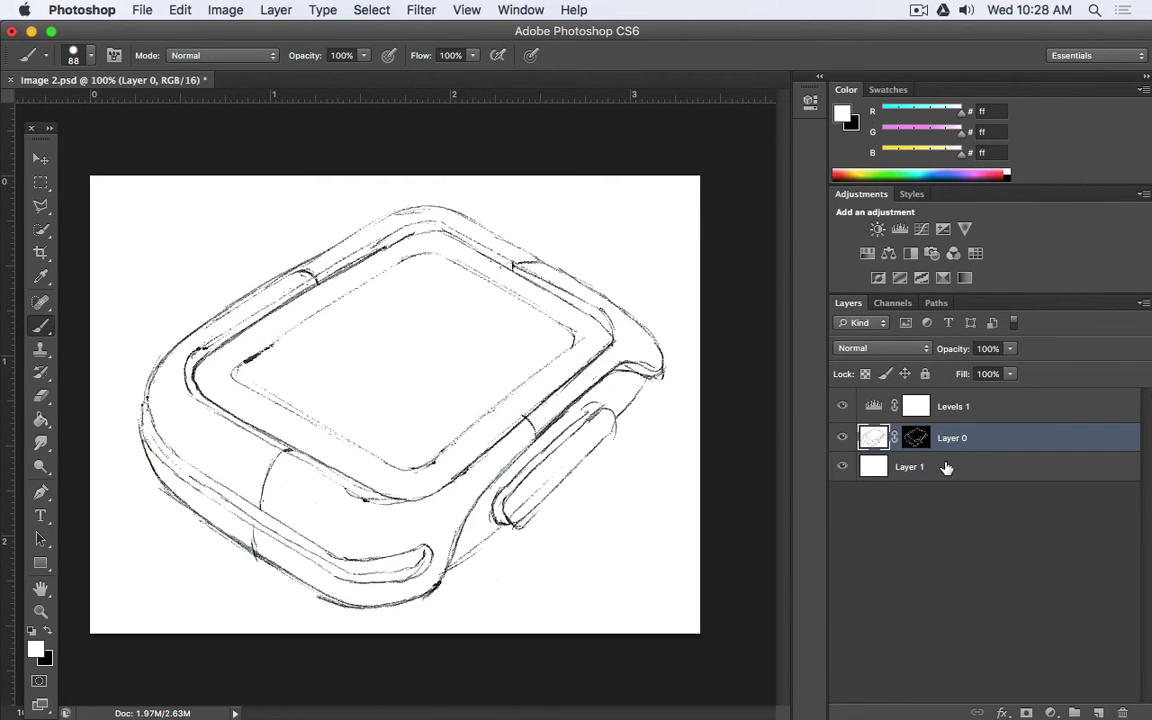
{"action": "left_click", "coordinate": [842, 467]}
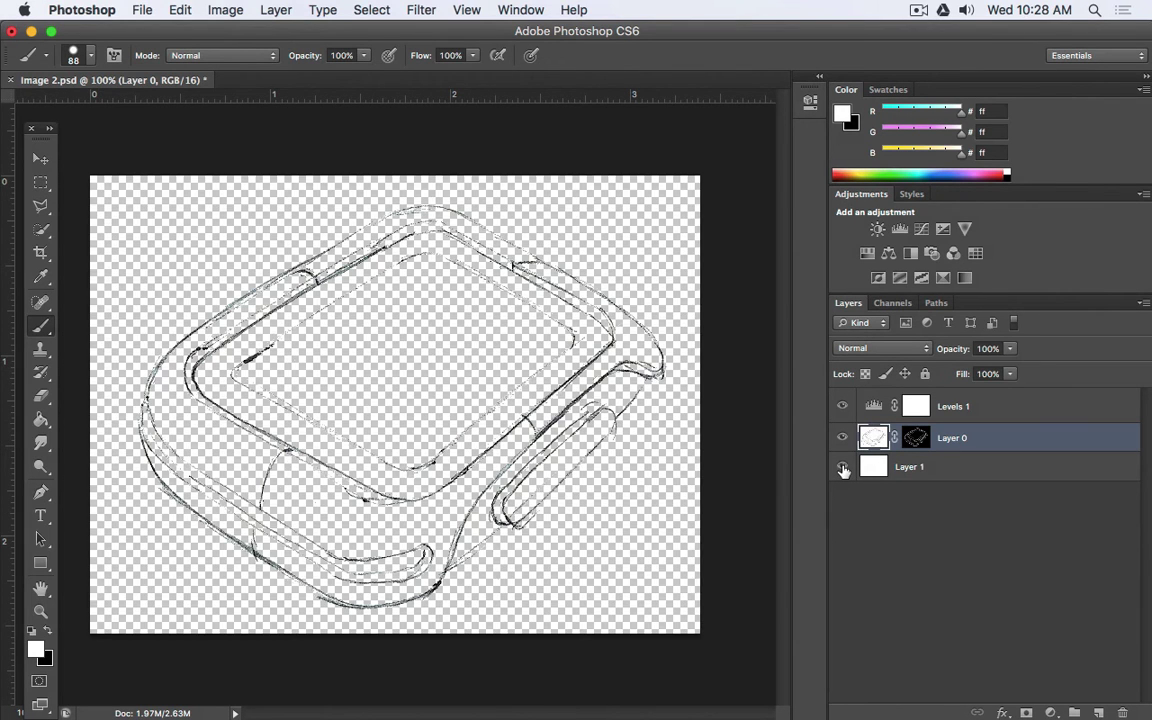
{"action": "left_click", "coordinate": [842, 467]}
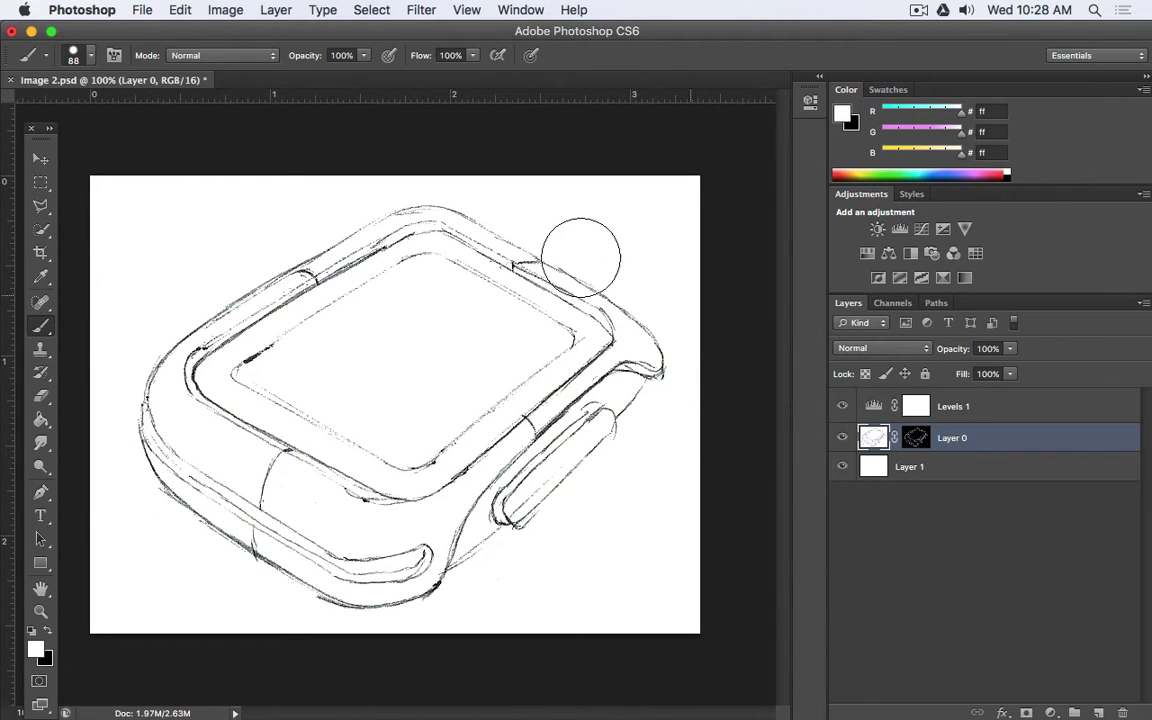
- Hide the white Layer 1, then save and close Image 2.psd
{"action": "left_click", "coordinate": [842, 467]}
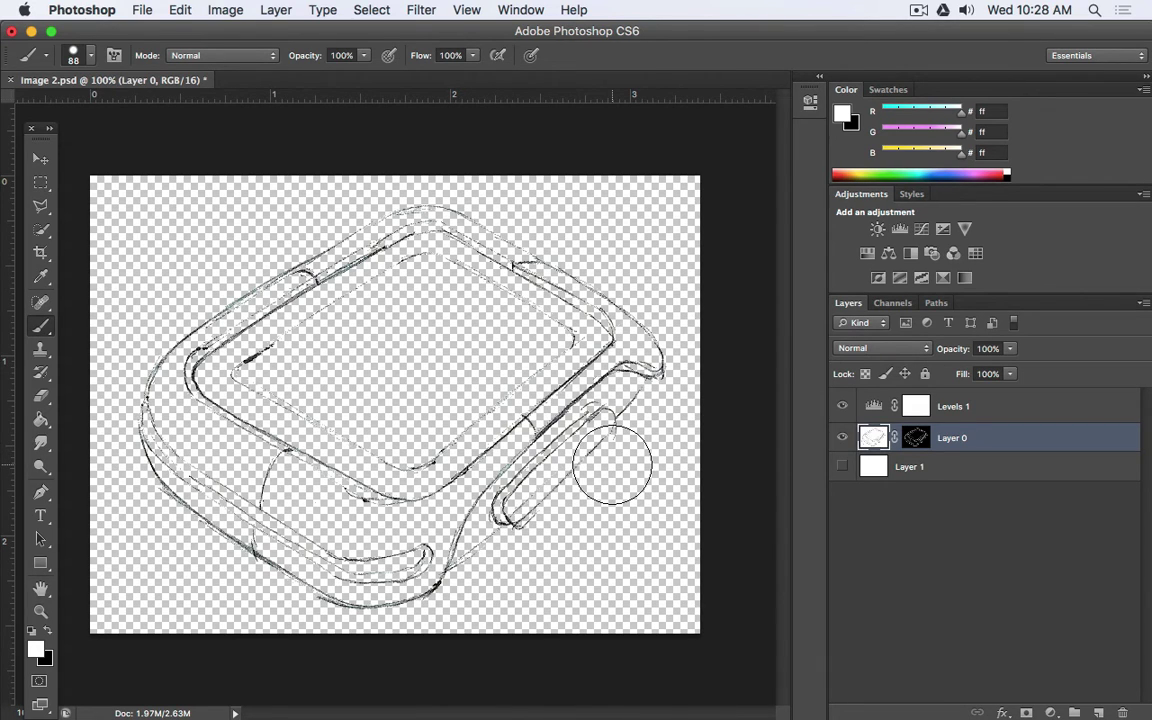
{"action": "key", "text": "super+s"}
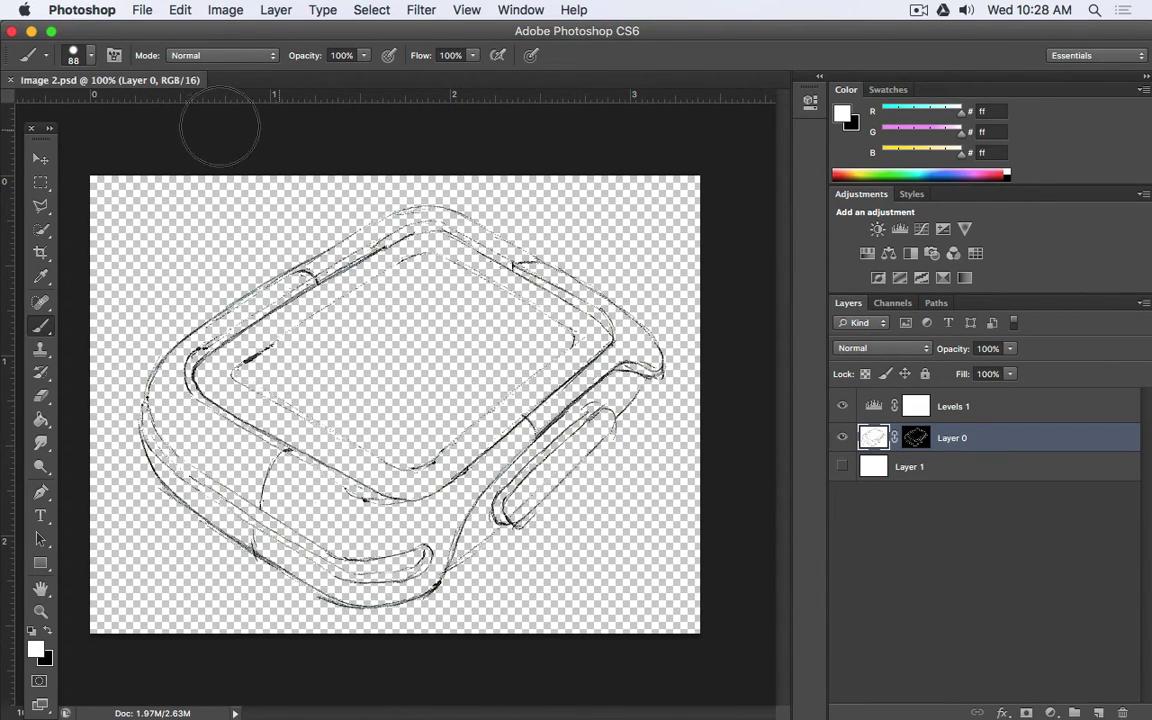
{"action": "left_click", "coordinate": [10, 79]}
- Preview Image 3.psd in the Media folder and open it
{"action": "left_click", "coordinate": [138, 10]}
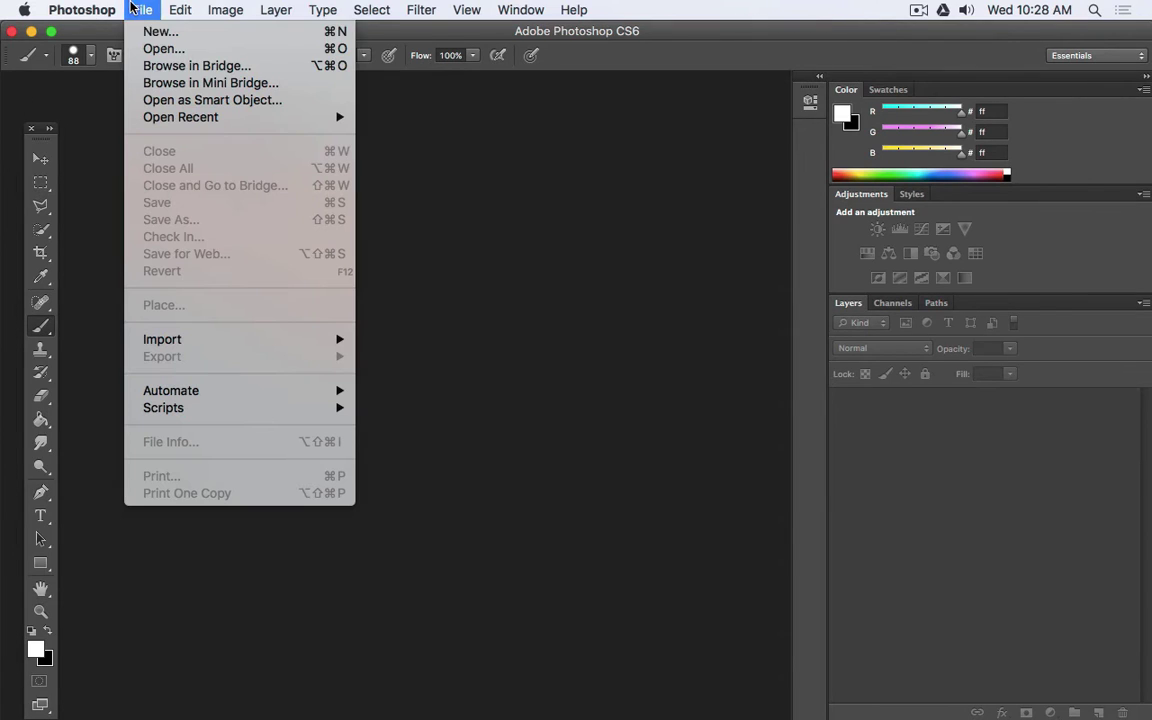
{"action": "left_click", "coordinate": [160, 49]}
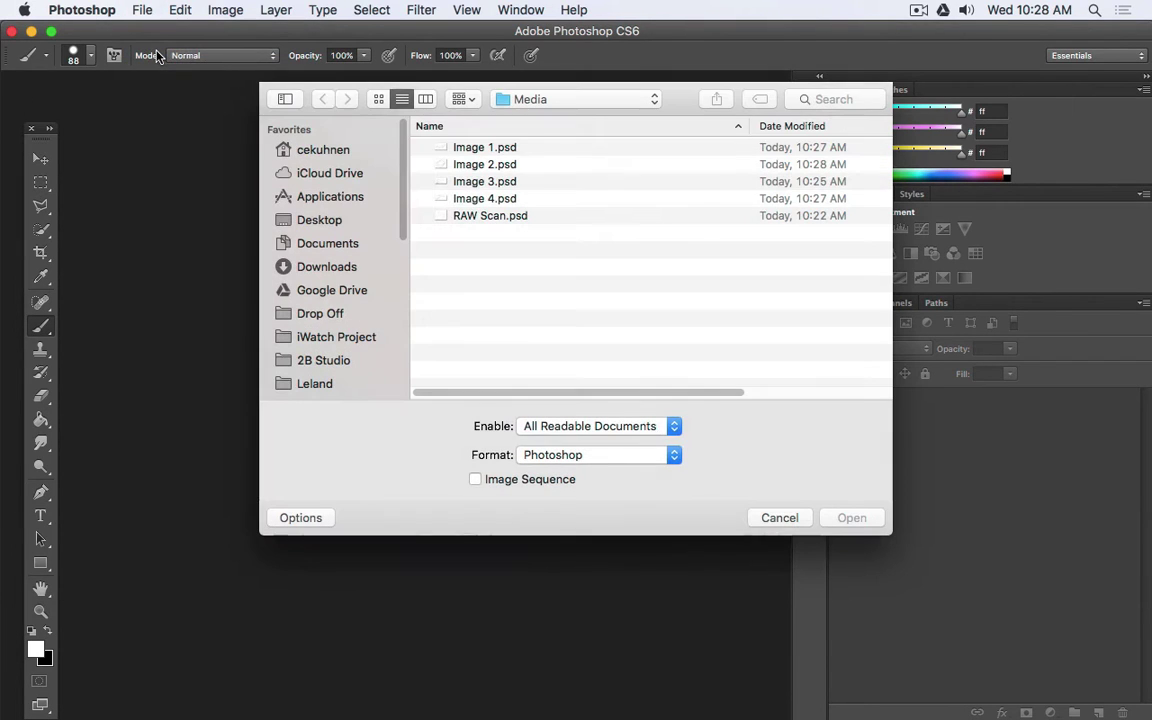
{"action": "key", "text": "Down"}
{"action": "key", "text": "Down"}
{"action": "key", "text": "Down"}
{"action": "key", "text": "space"}
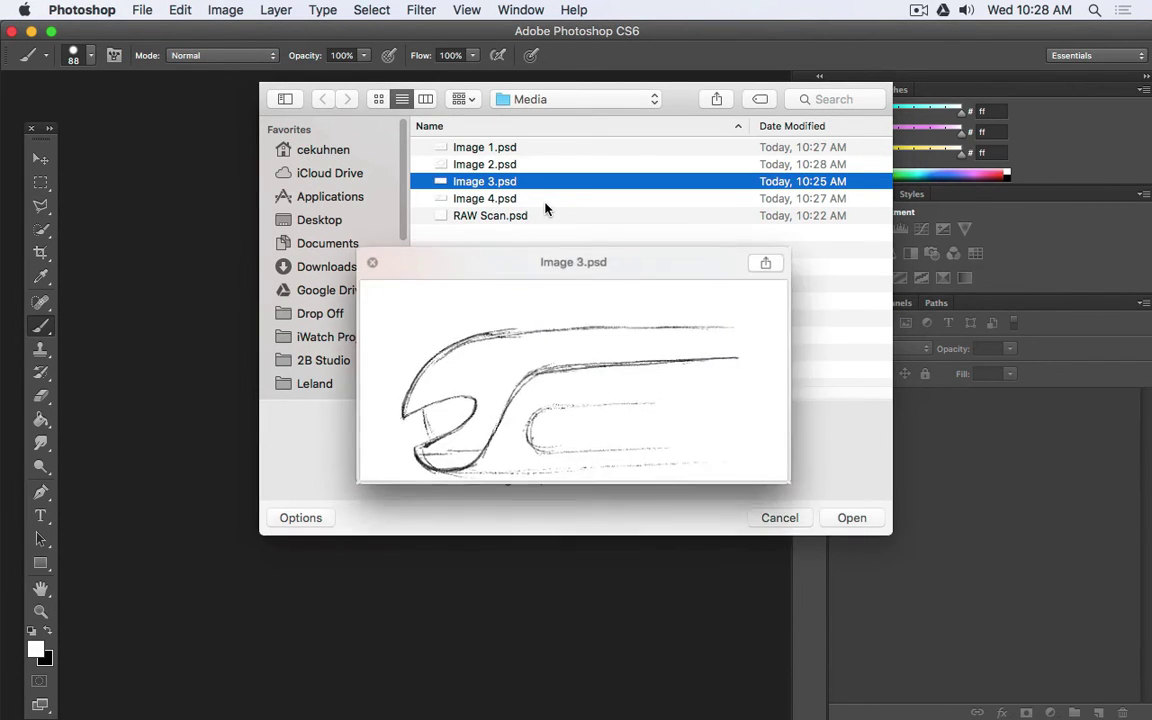
{"action": "key", "text": "Down"}
{"action": "key", "text": "Up"}
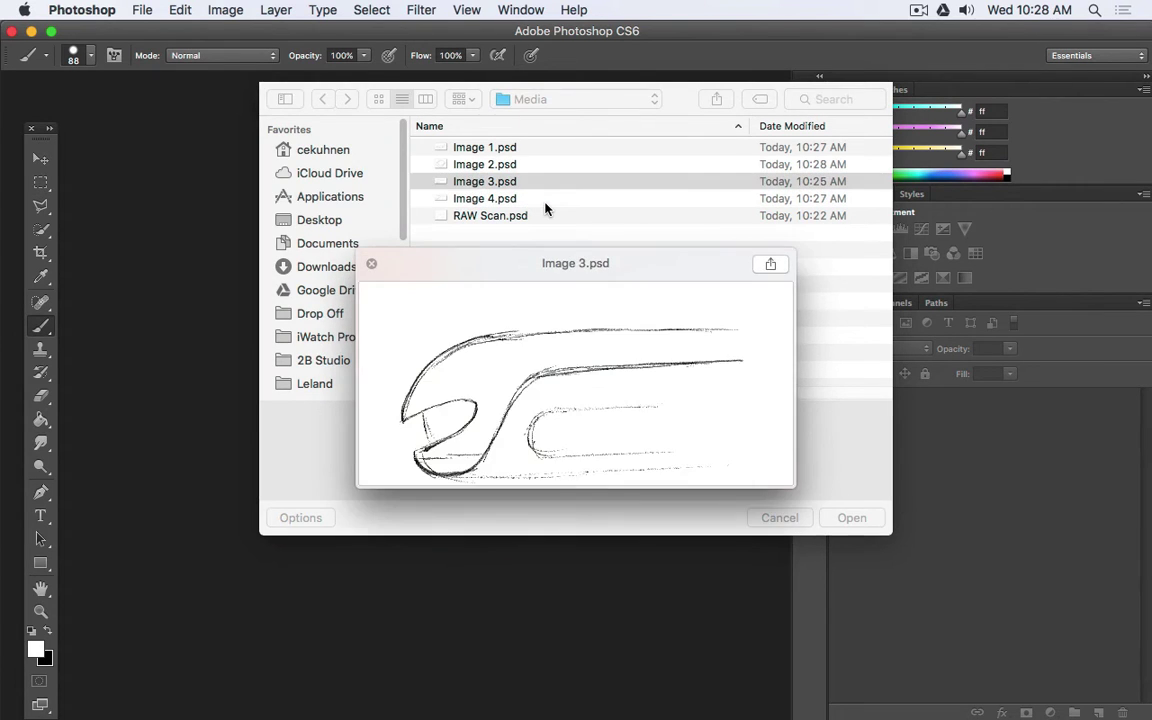
{"action": "key", "text": "space"}
{"action": "key", "text": "Return"}
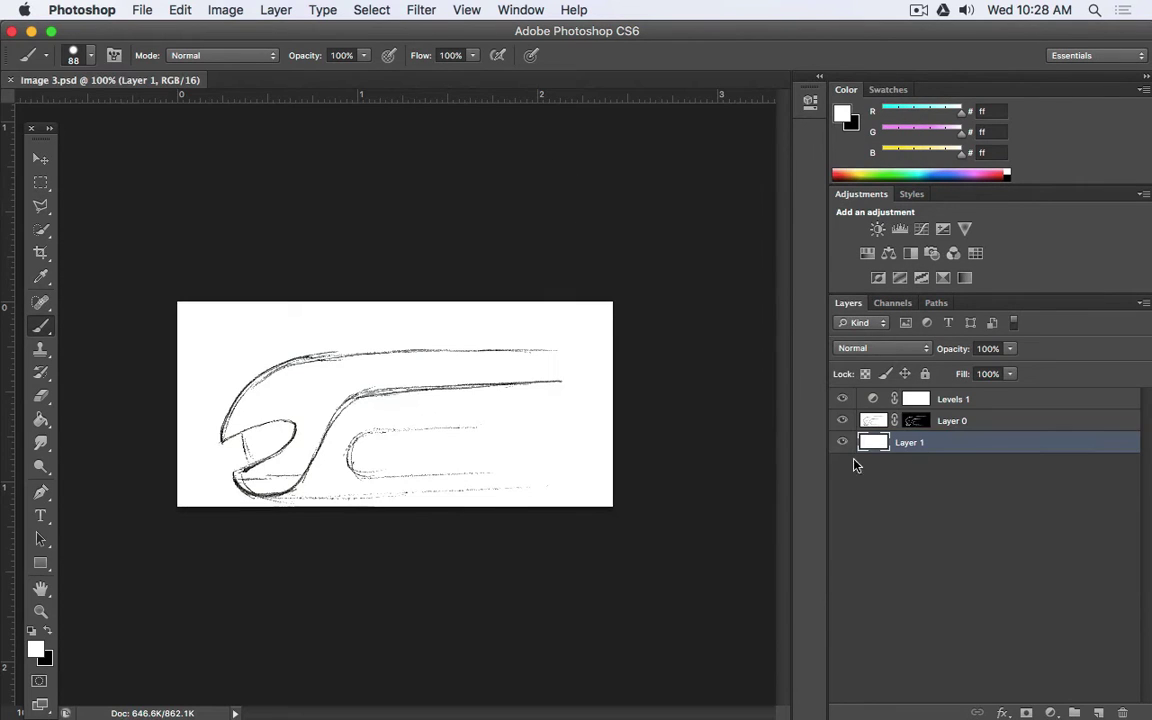
- Hide the white Layer 1 behind the sketch in Image 3.psd
{"action": "left_click", "coordinate": [841, 443]}
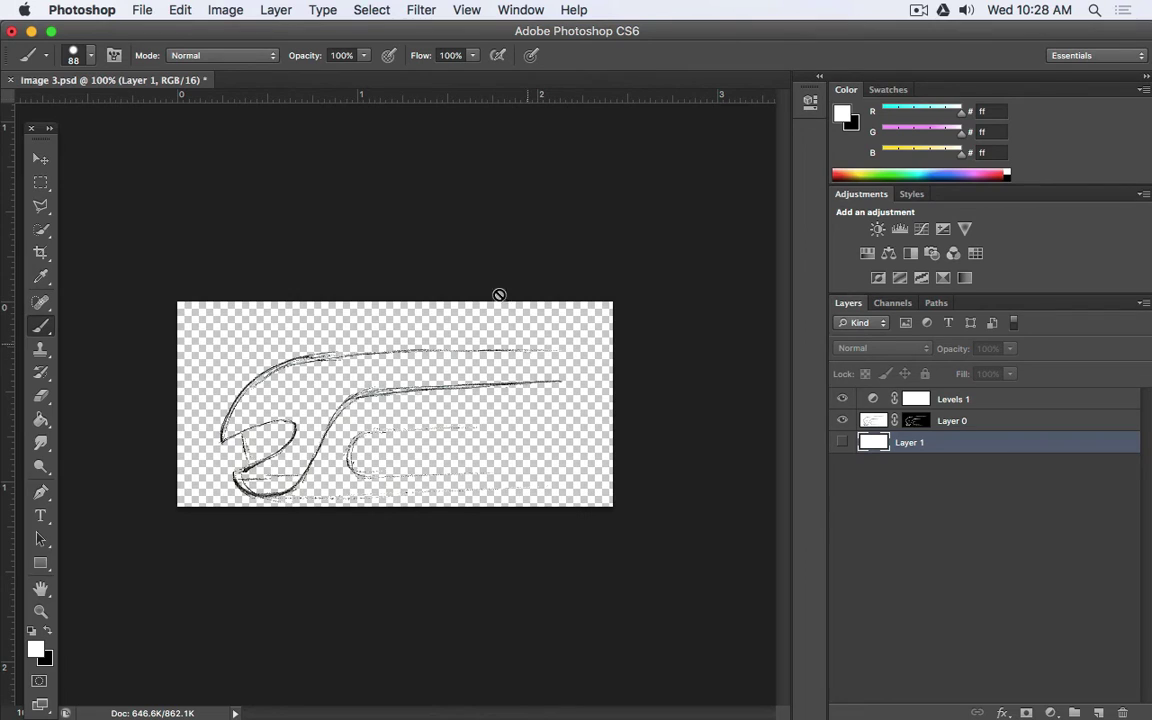
{"action": "left_click", "coordinate": [41, 252]}
{"action": "left_click_drag", "start_coordinate": [394, 302], "coordinate": [394, 320]}
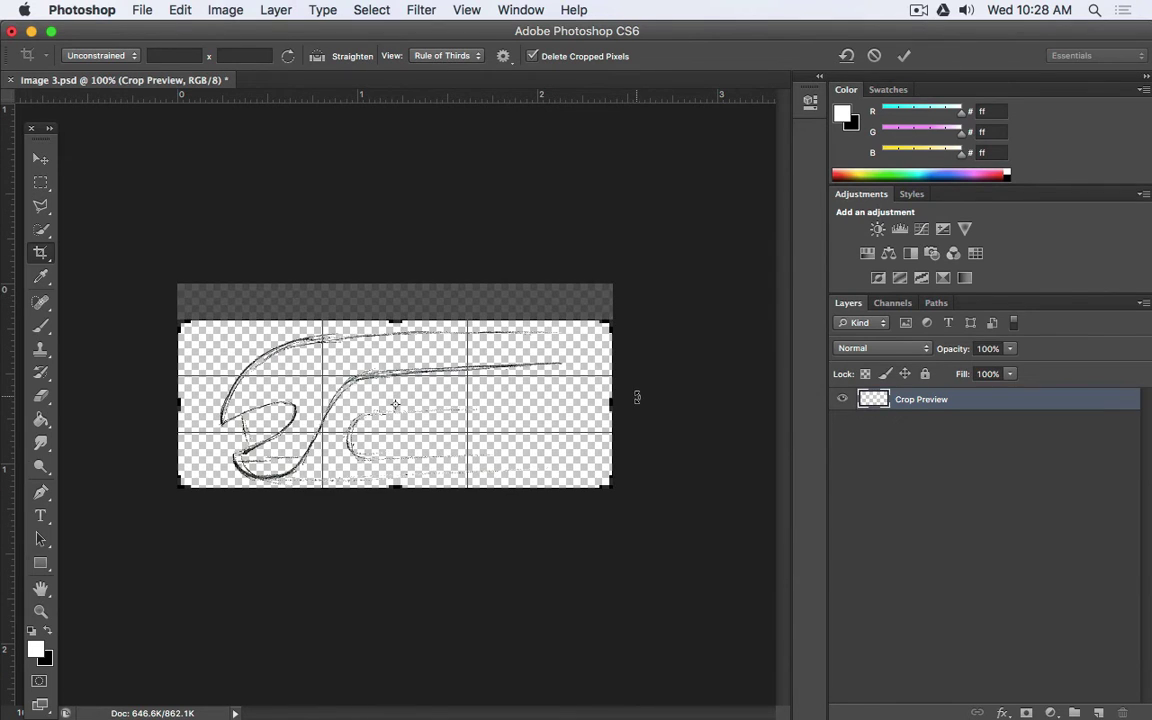
{"action": "left_click_drag", "start_coordinate": [607, 404], "coordinate": [607, 404]}
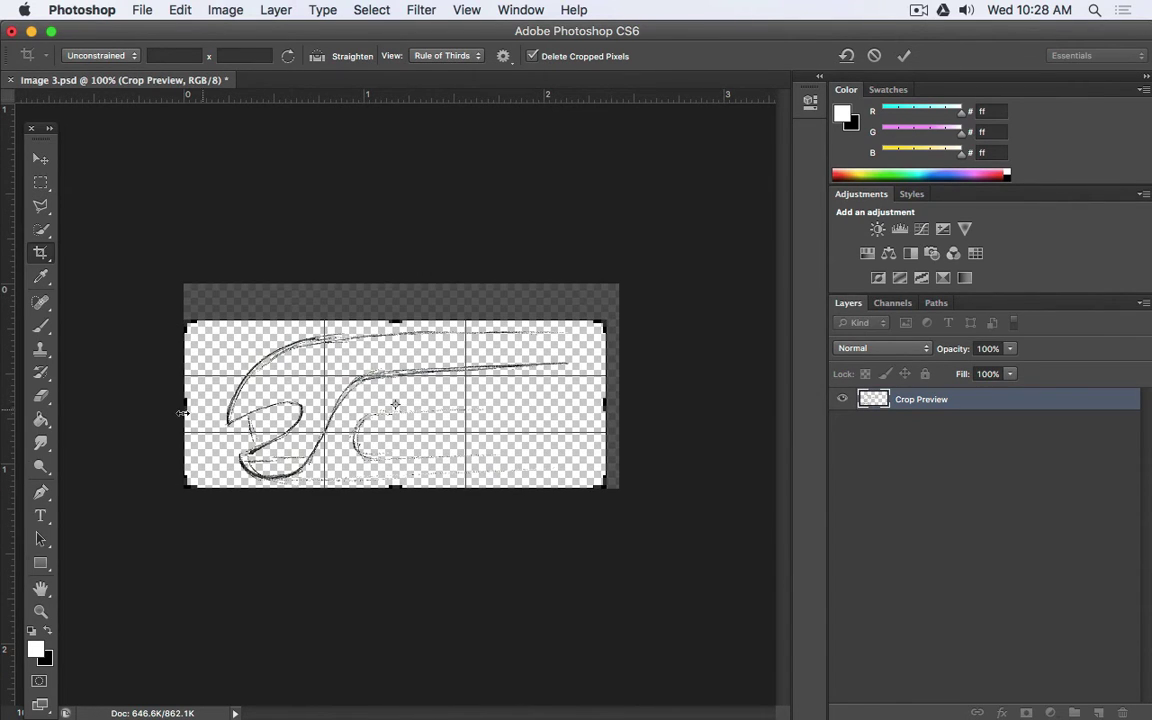
{"action": "left_click_drag", "start_coordinate": [186, 405], "coordinate": [197, 407]}
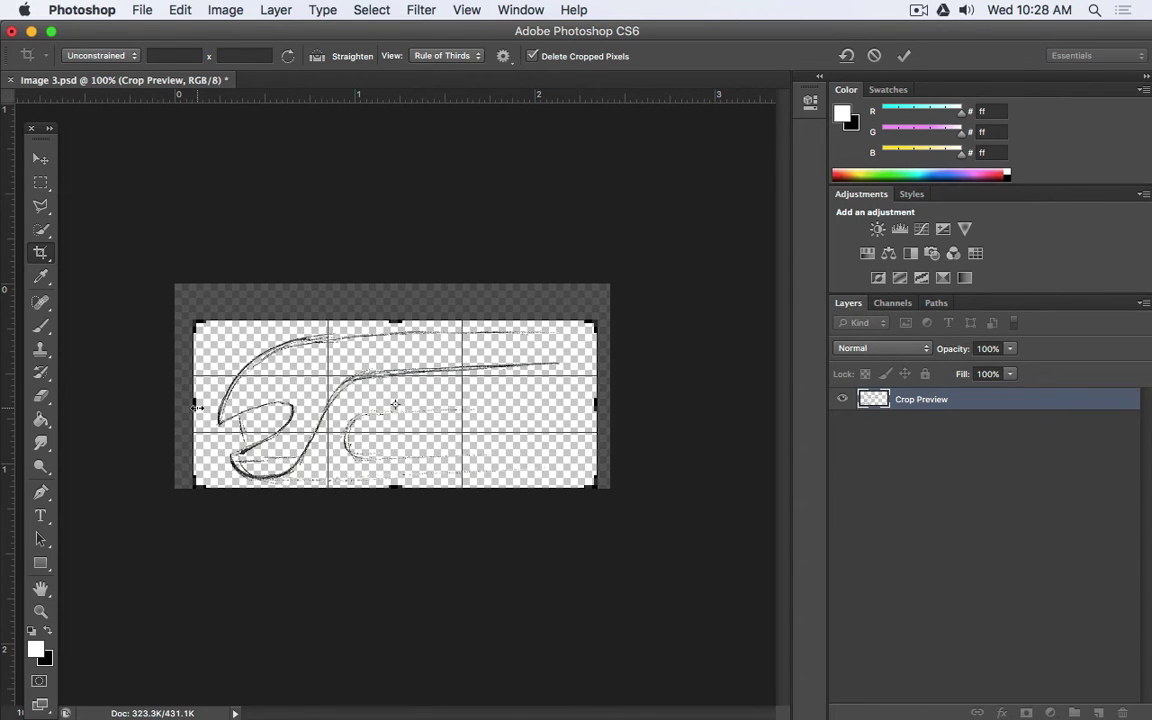
{"action": "key", "text": "Escape"}
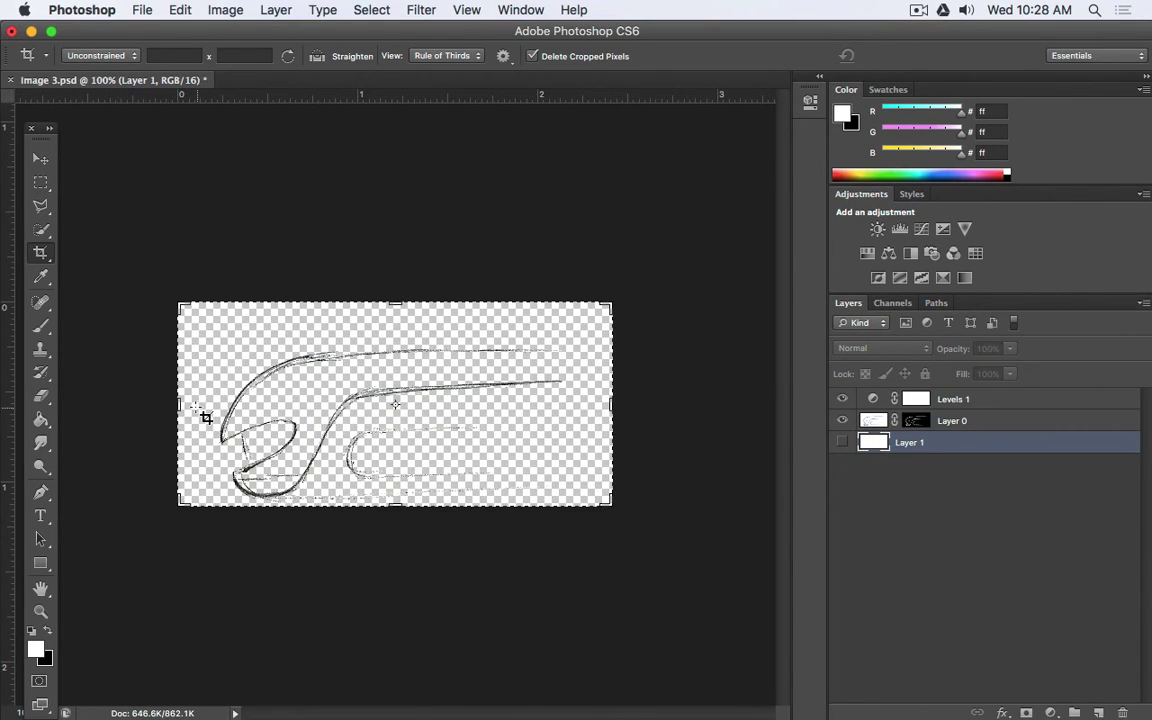
- Place a horizontal guide across the Image 3 sketch, between its two long upper lines, as a reference for levelling
{"action": "left_click", "coordinate": [41, 182]}
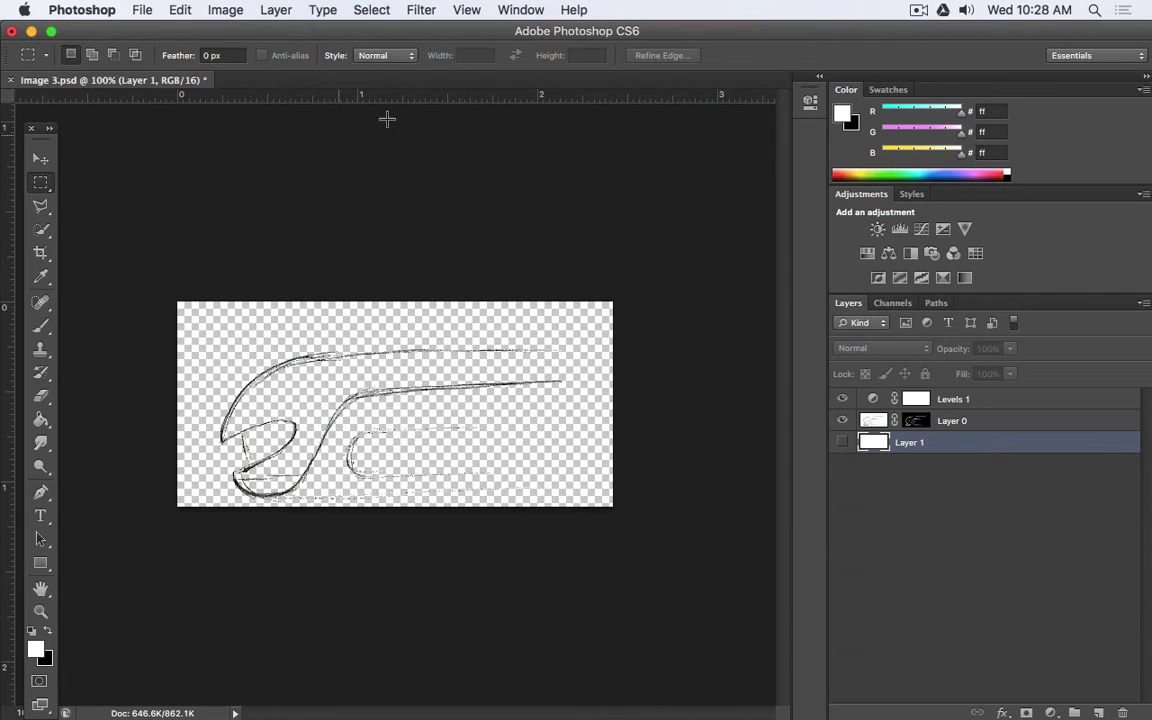
{"action": "left_click_drag", "start_coordinate": [408, 97], "coordinate": [442, 370]}
{"action": "left_click", "coordinate": [41, 158]}
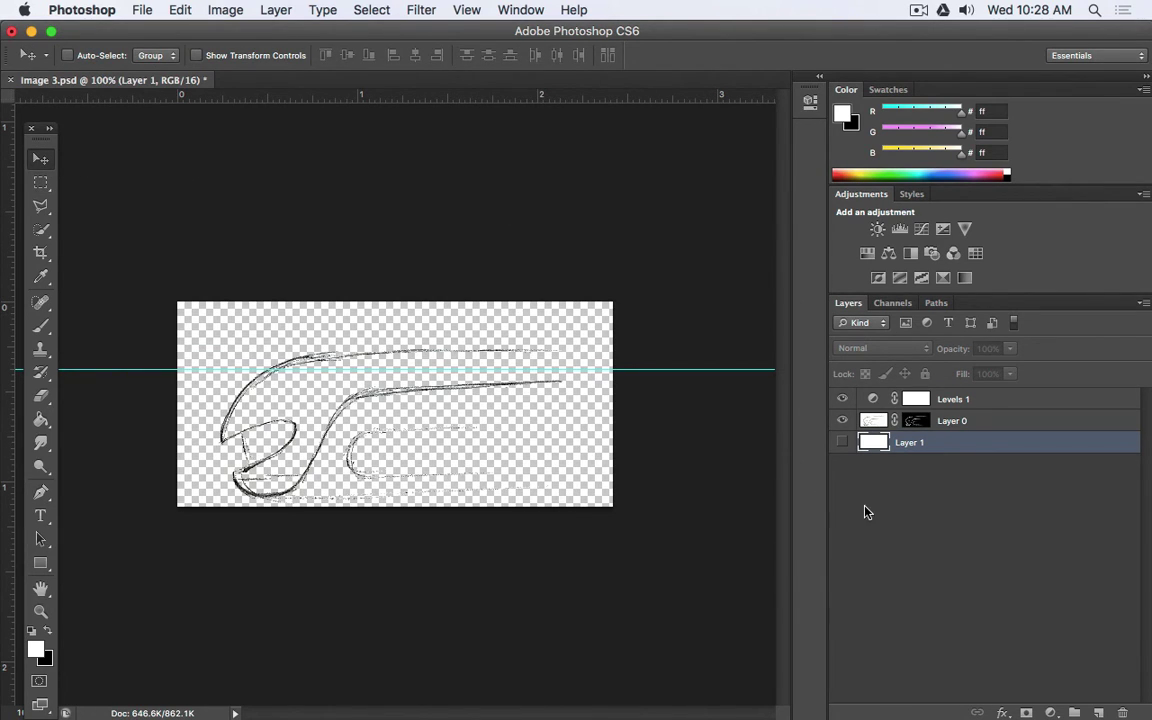
- Rotate Layer 0 by about 2.55° with Free Transform to level the sketch's long lines against the guide
{"action": "left_click", "coordinate": [873, 422]}
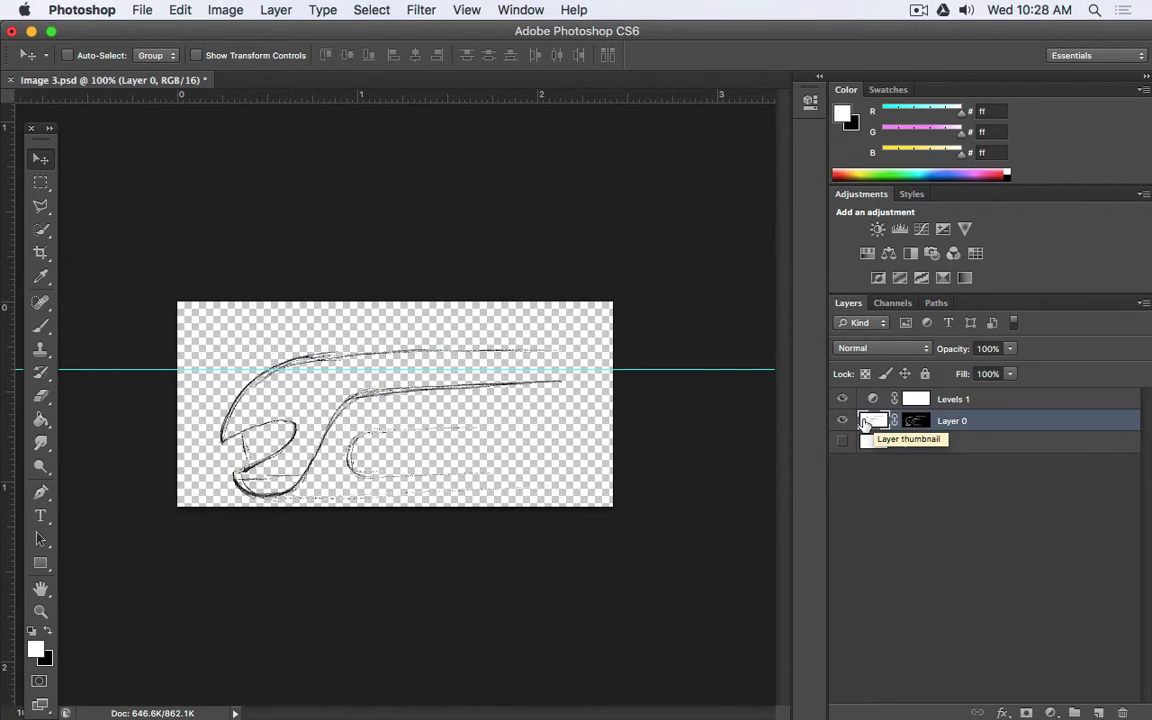
{"action": "left_click", "coordinate": [169, 8]}
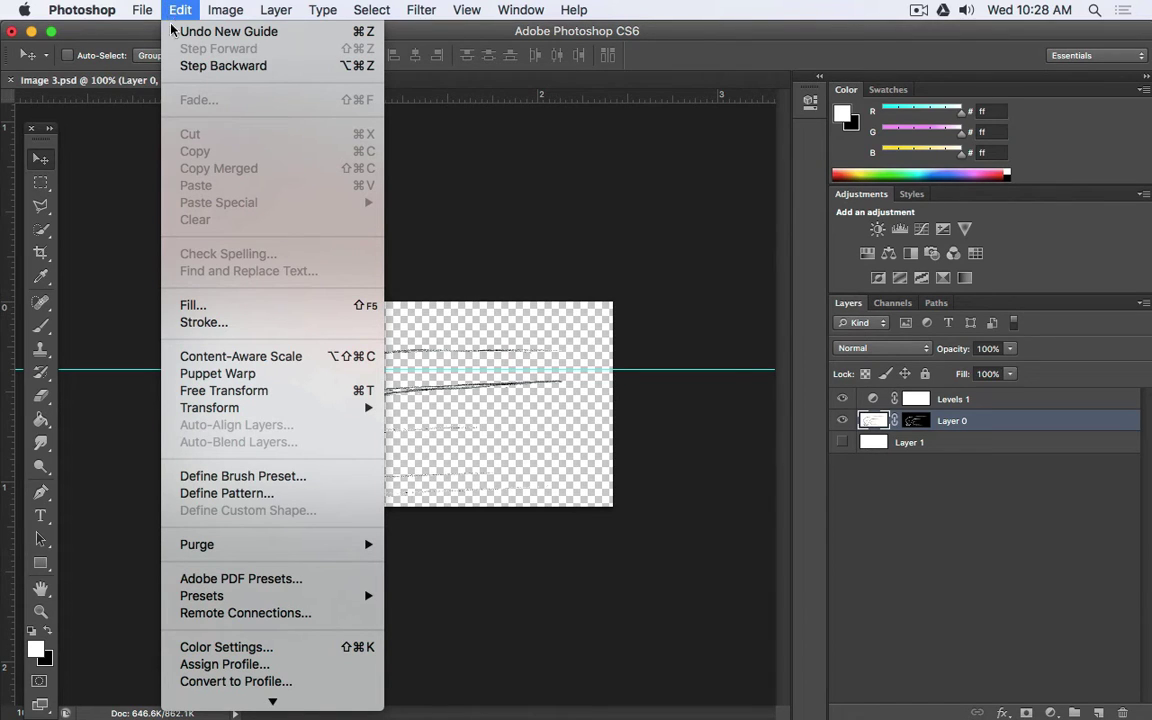
{"action": "left_click", "coordinate": [248, 395]}
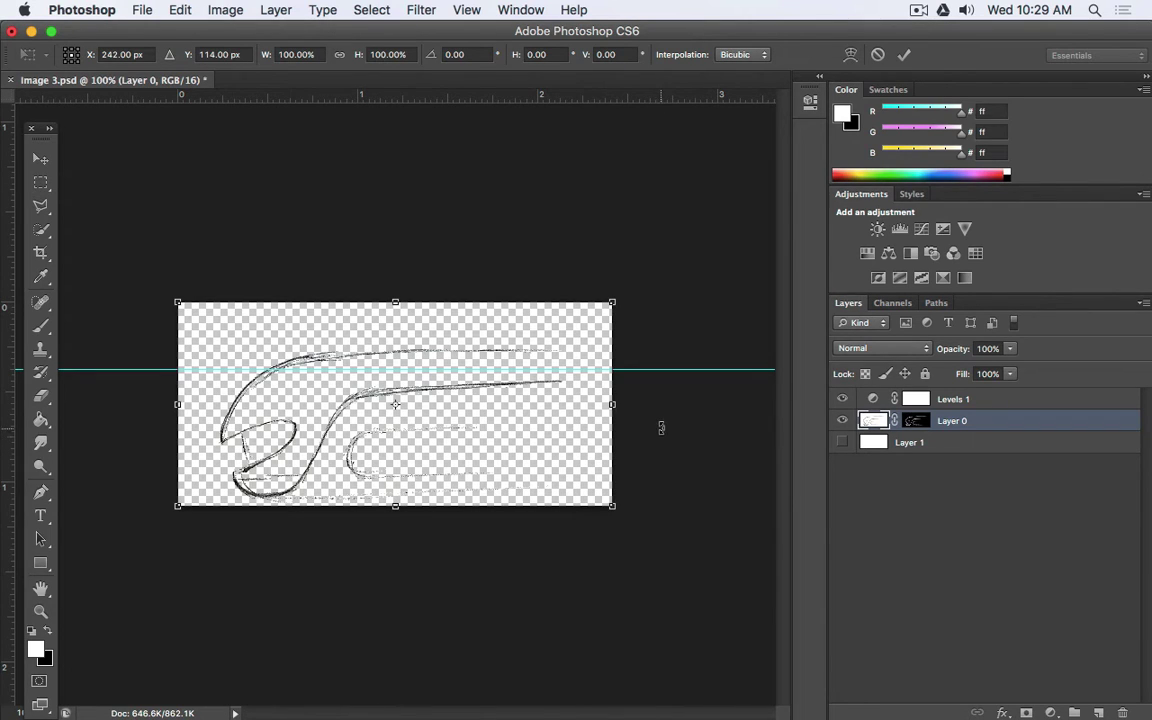
{"action": "left_click_drag", "start_coordinate": [685, 424], "coordinate": [691, 431]}
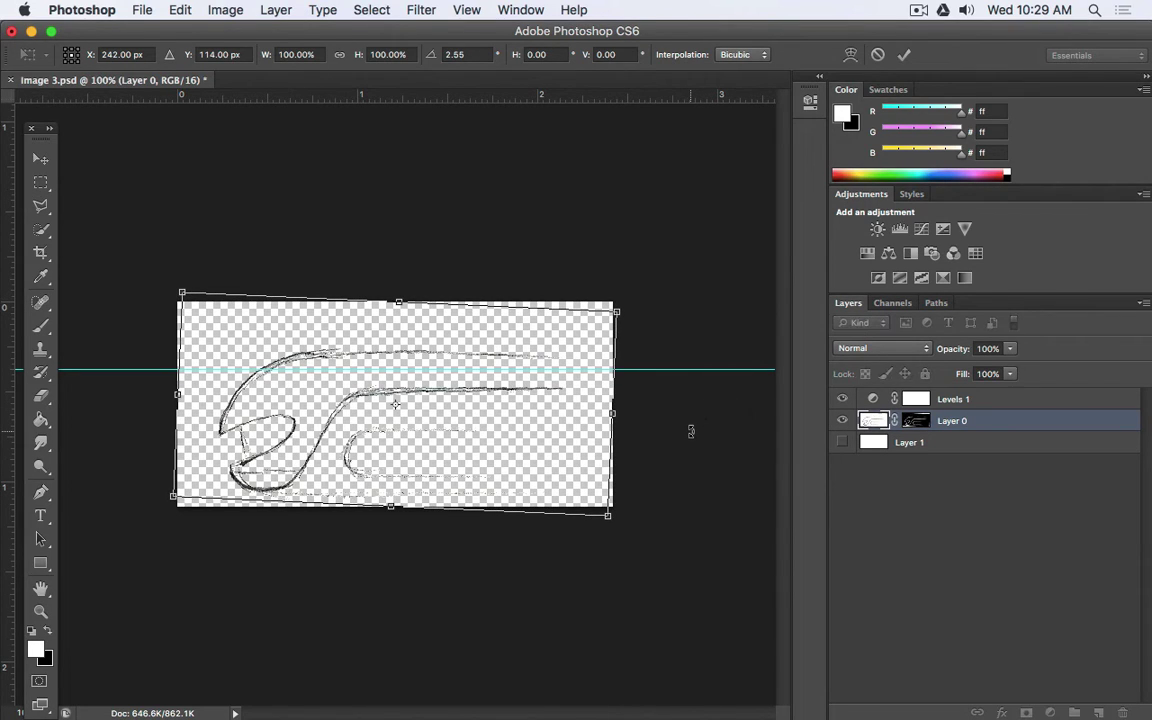
{"action": "key", "text": "Escape"}
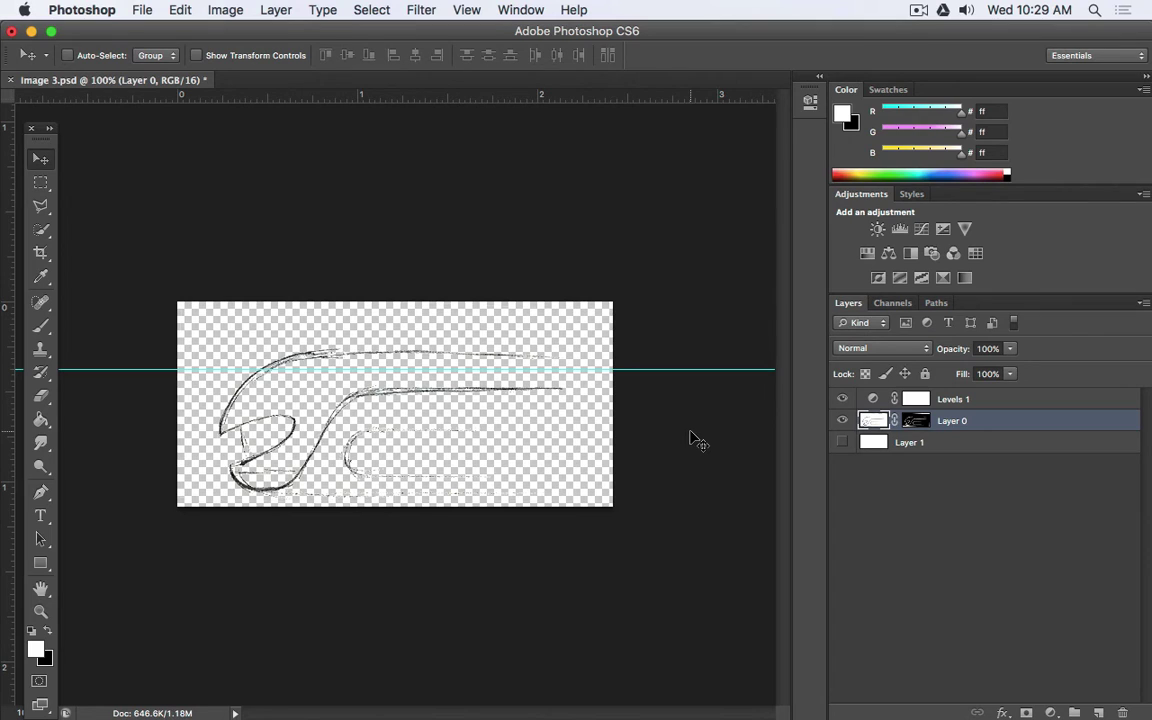
- Crop the Image 3 canvas closer around the sketch, then save and close the file
{"action": "left_click", "coordinate": [41, 252]}
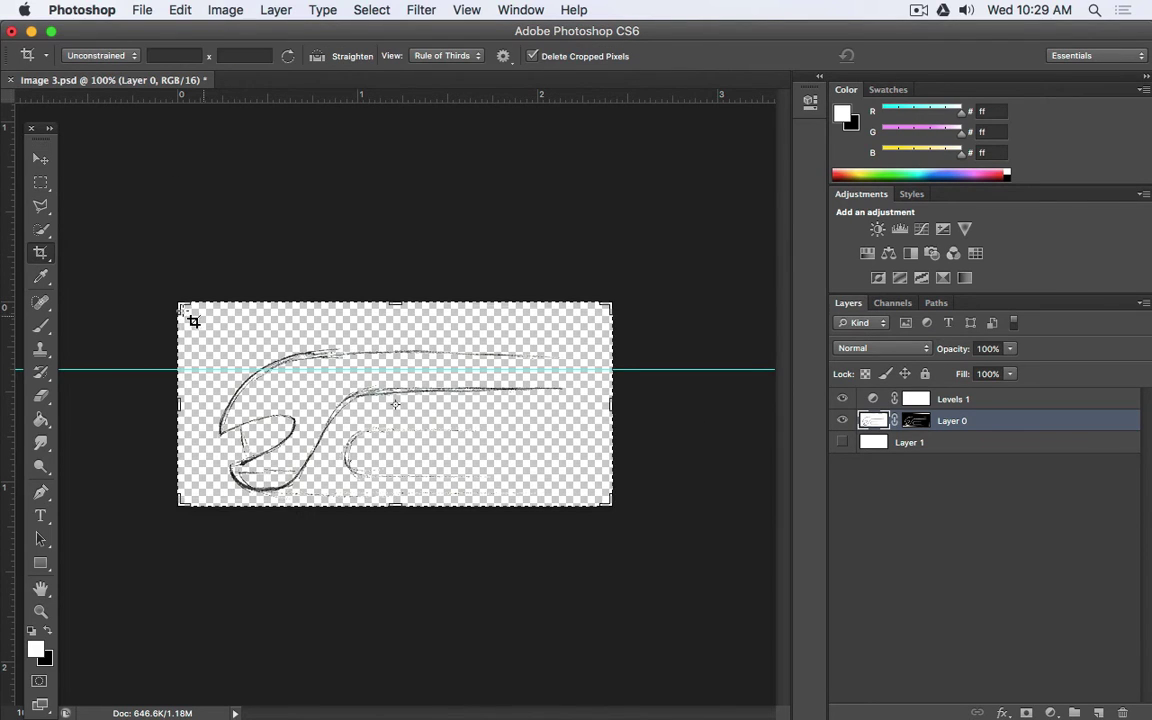
{"action": "left_click_drag", "start_coordinate": [180, 306], "coordinate": [199, 320]}
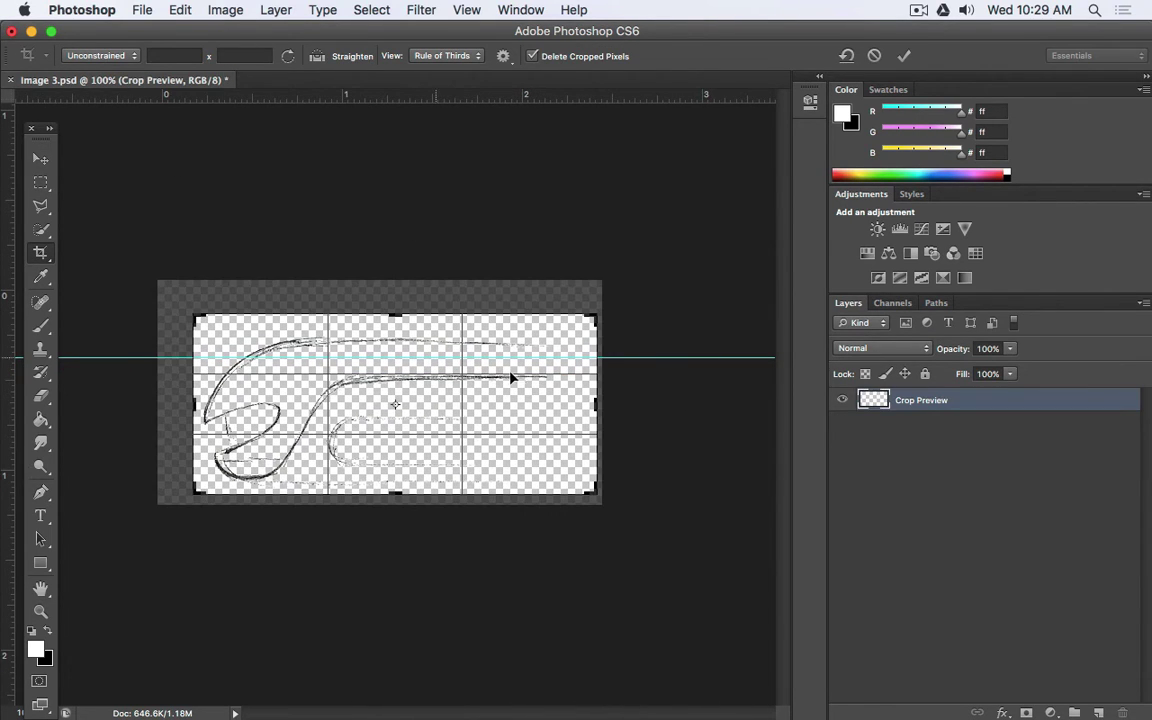
{"action": "left_click_drag", "start_coordinate": [597, 403], "coordinate": [588, 403]}
{"action": "key", "text": "Return"}
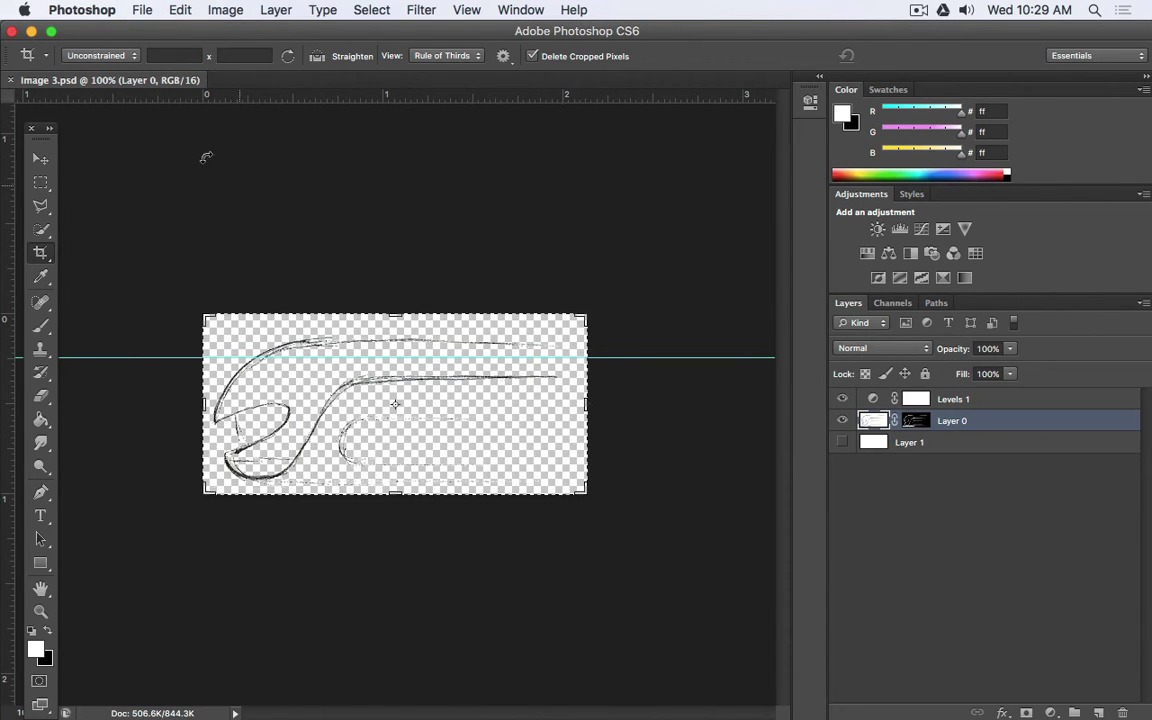
{"action": "left_click", "coordinate": [9, 80]}
- Preview the sketch files in the Media folder and open Image 4.psd
{"action": "left_click", "coordinate": [142, 10]}
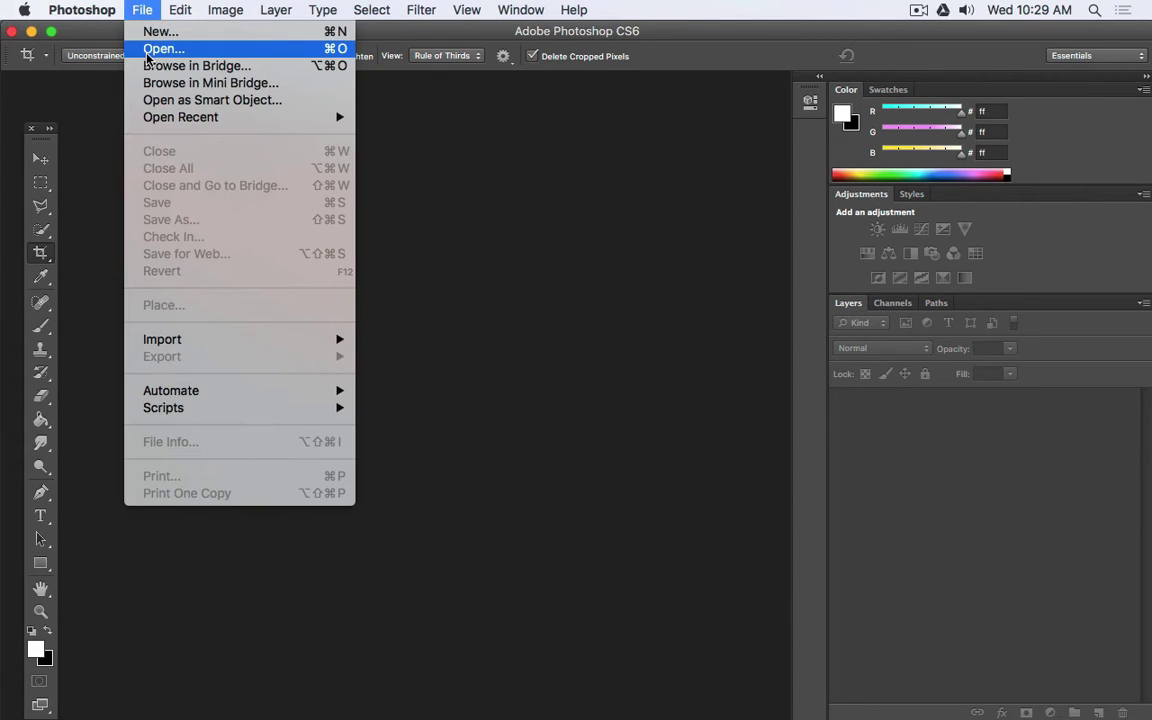
{"action": "left_click", "coordinate": [146, 48]}
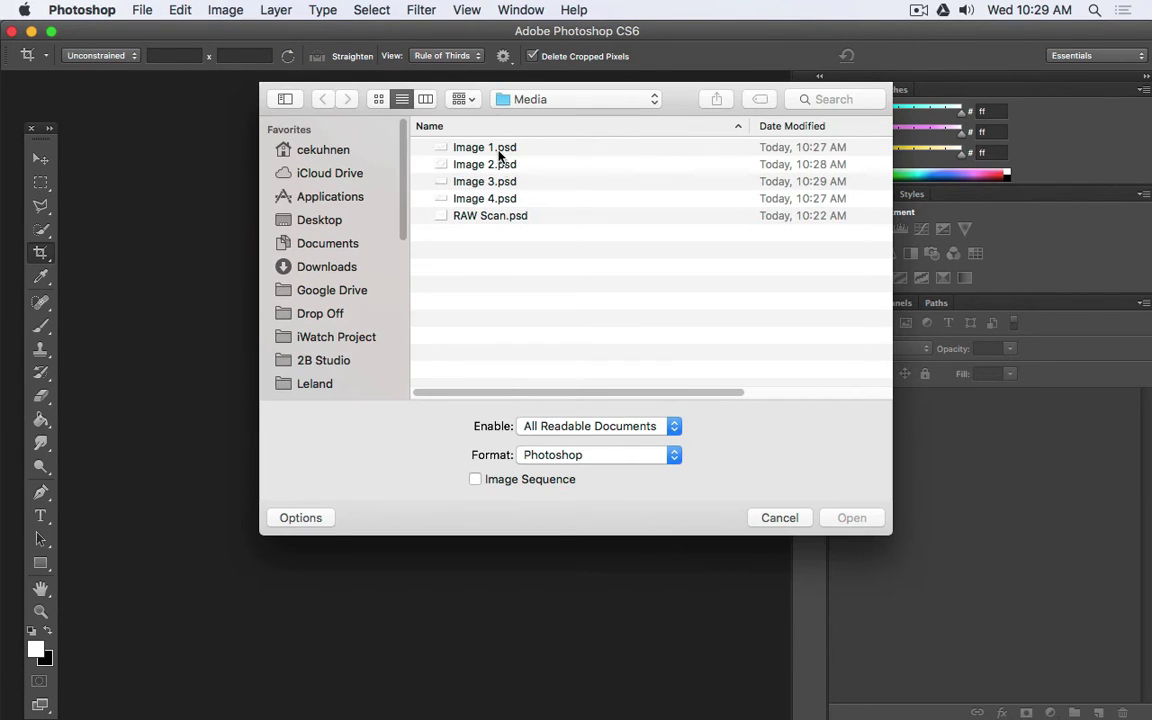
{"action": "left_click", "coordinate": [462, 147]}
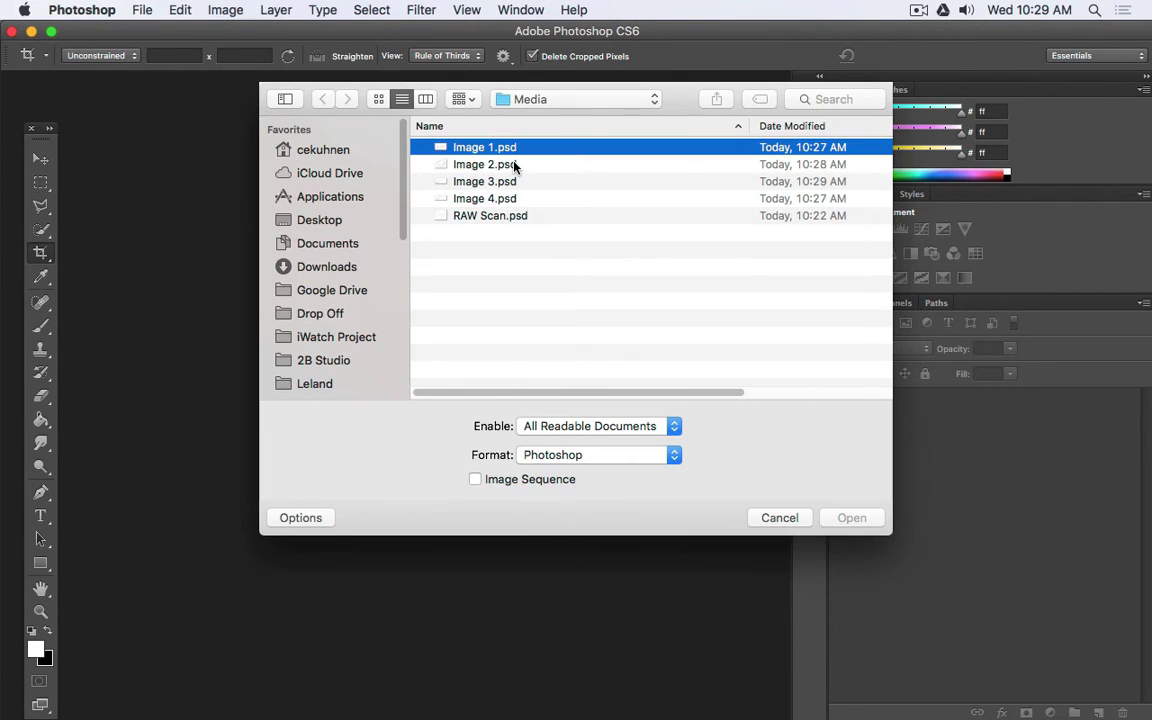
{"action": "key", "text": "space"}
{"action": "key", "text": "Down"}
{"action": "key", "text": "Down"}
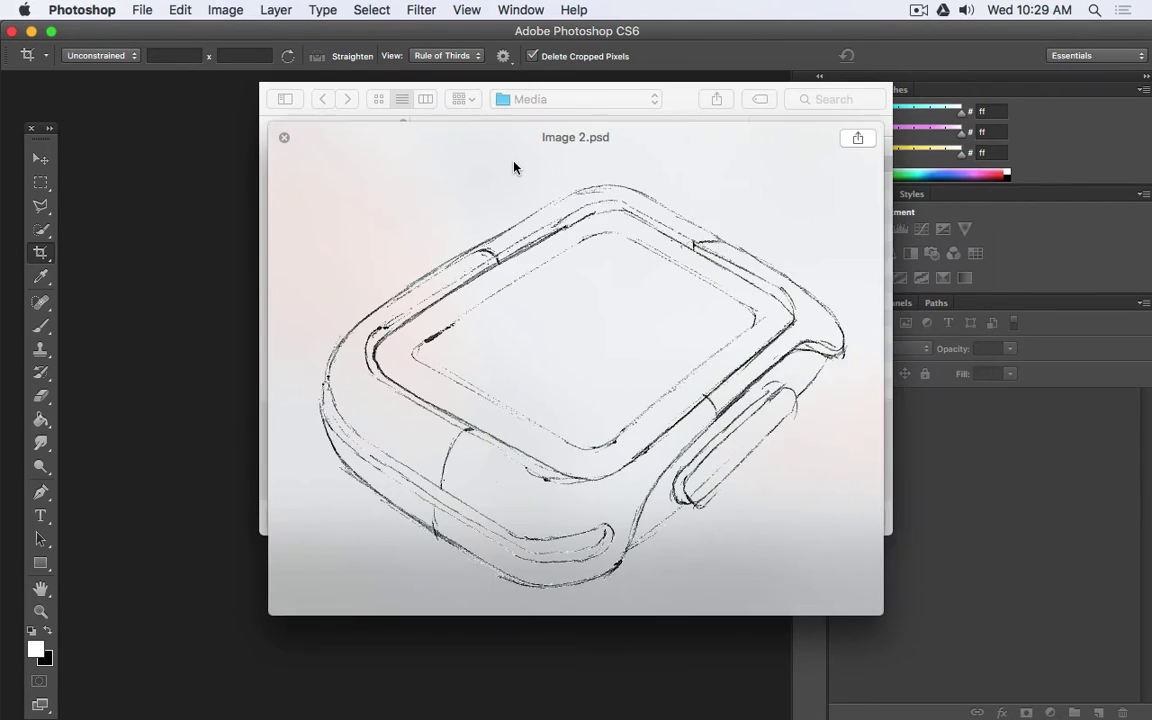
{"action": "key", "text": "Down"}
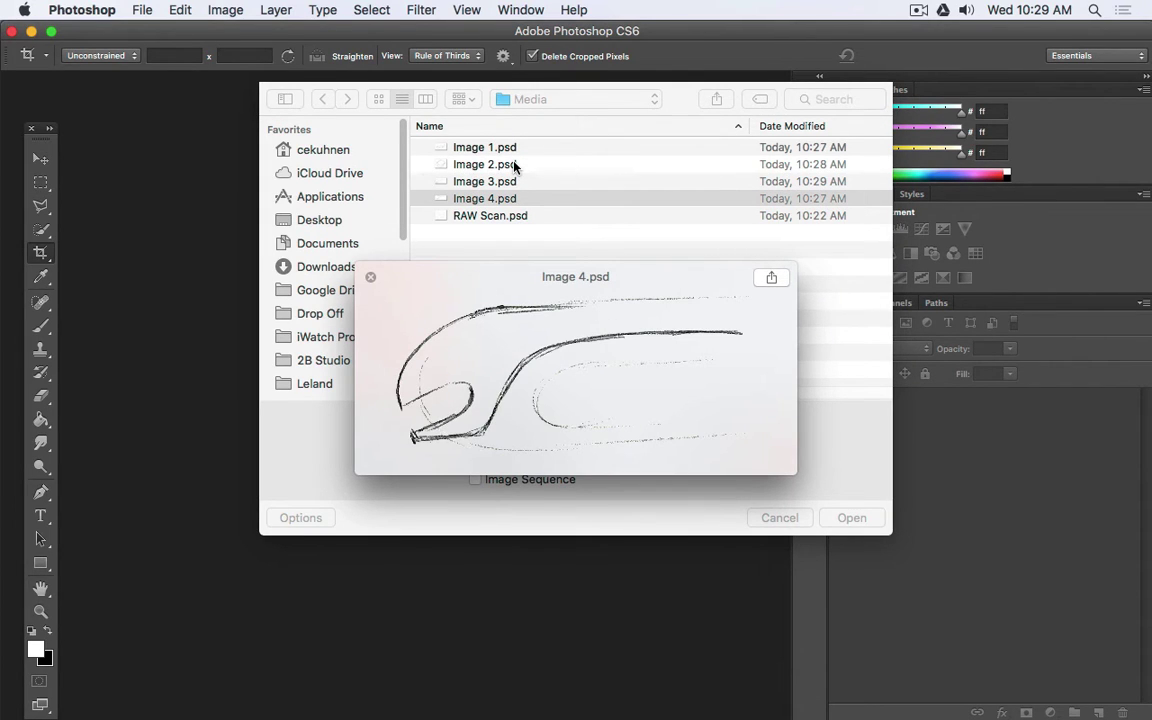
{"action": "key", "text": "space"}
{"action": "key", "text": "Return"}
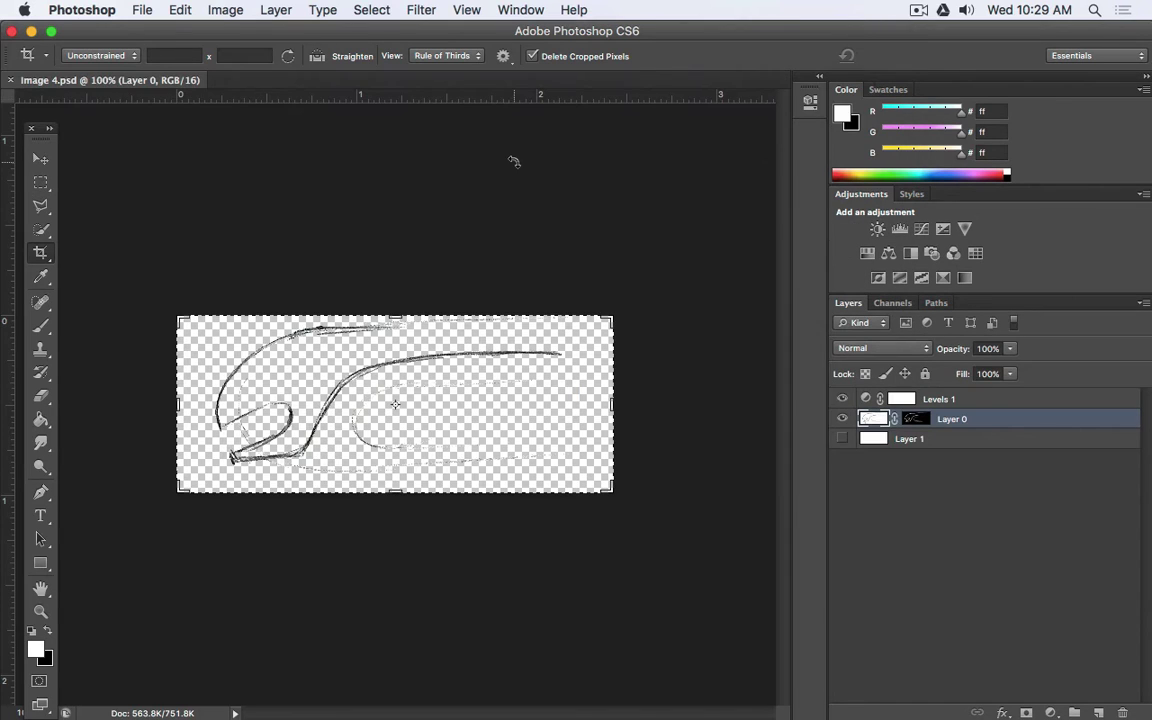
- Make sure the rulers are shown and place a horizontal guide just below the sketch's long inner line
{"action": "left_click", "coordinate": [467, 9]}
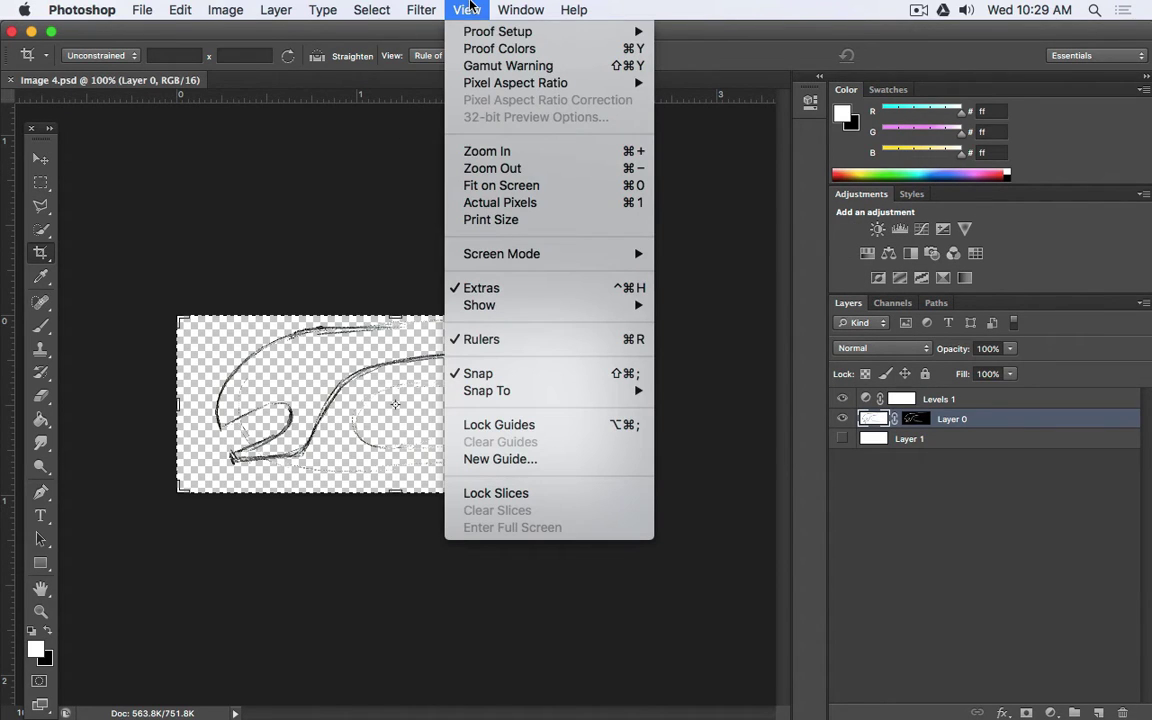
{"action": "left_click", "coordinate": [520, 339]}
{"action": "left_click", "coordinate": [467, 9]}
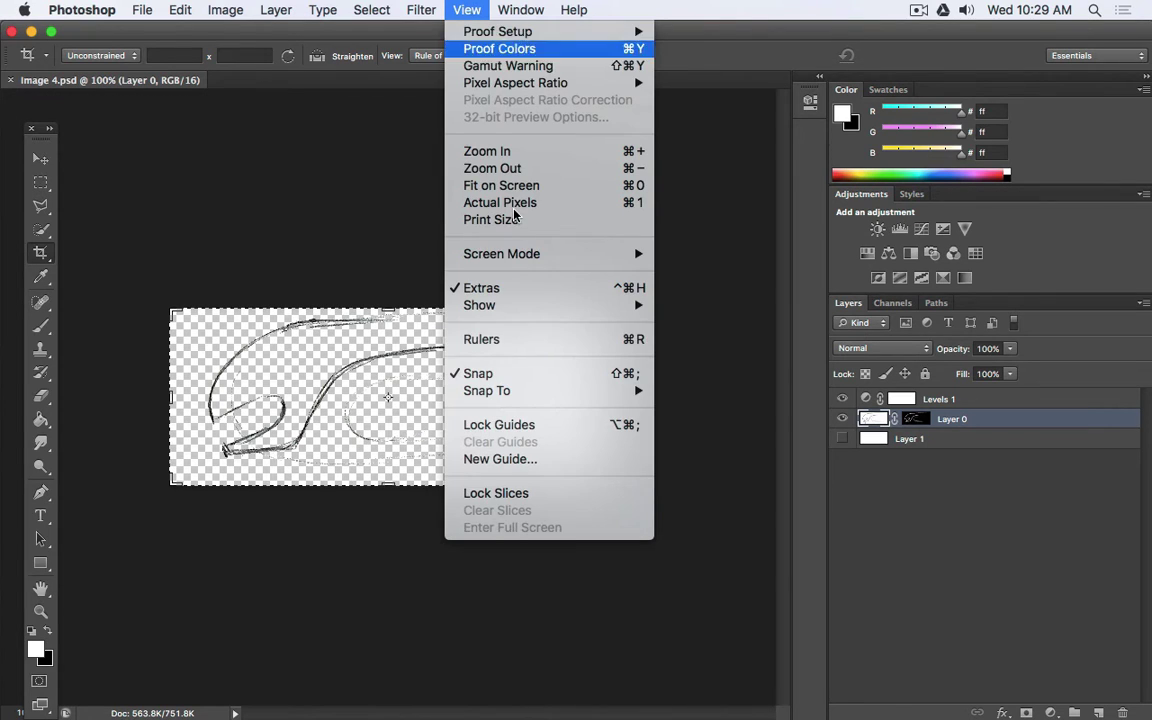
{"action": "left_click", "coordinate": [515, 340]}
{"action": "left_click_drag", "start_coordinate": [447, 97], "coordinate": [426, 362]}
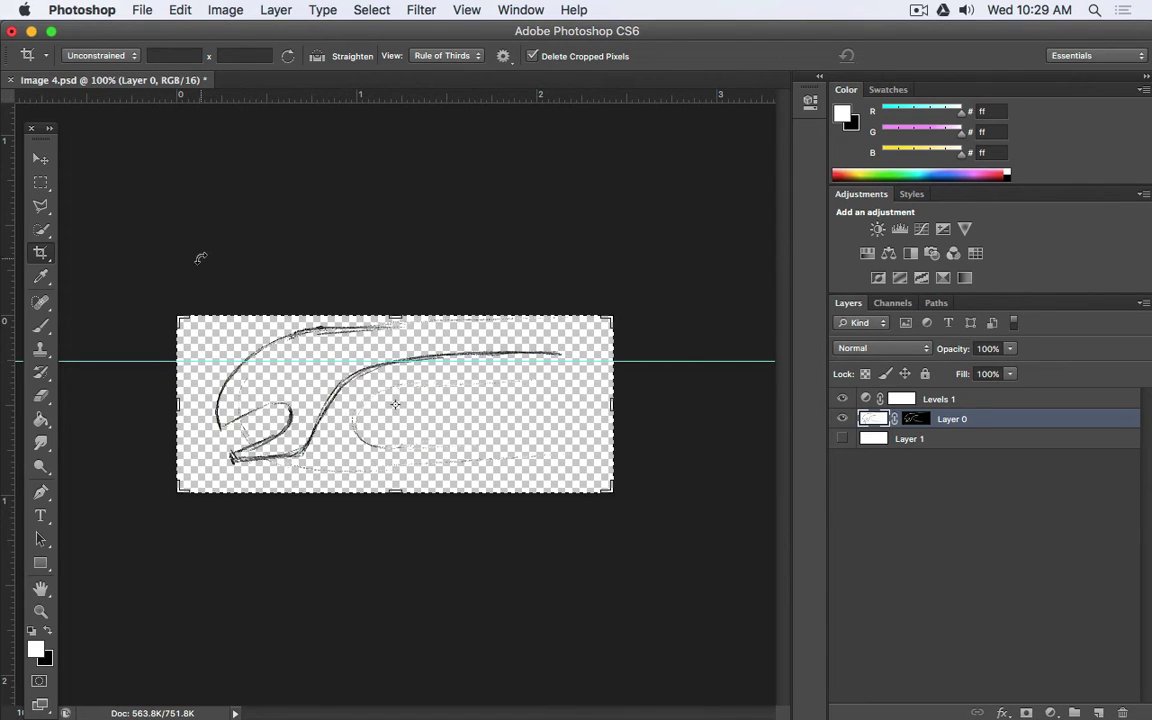
- Rotate Layer 0 by about 1.94° with Free Transform to level the Image 4 sketch against the guide
{"action": "left_click", "coordinate": [172, 8]}
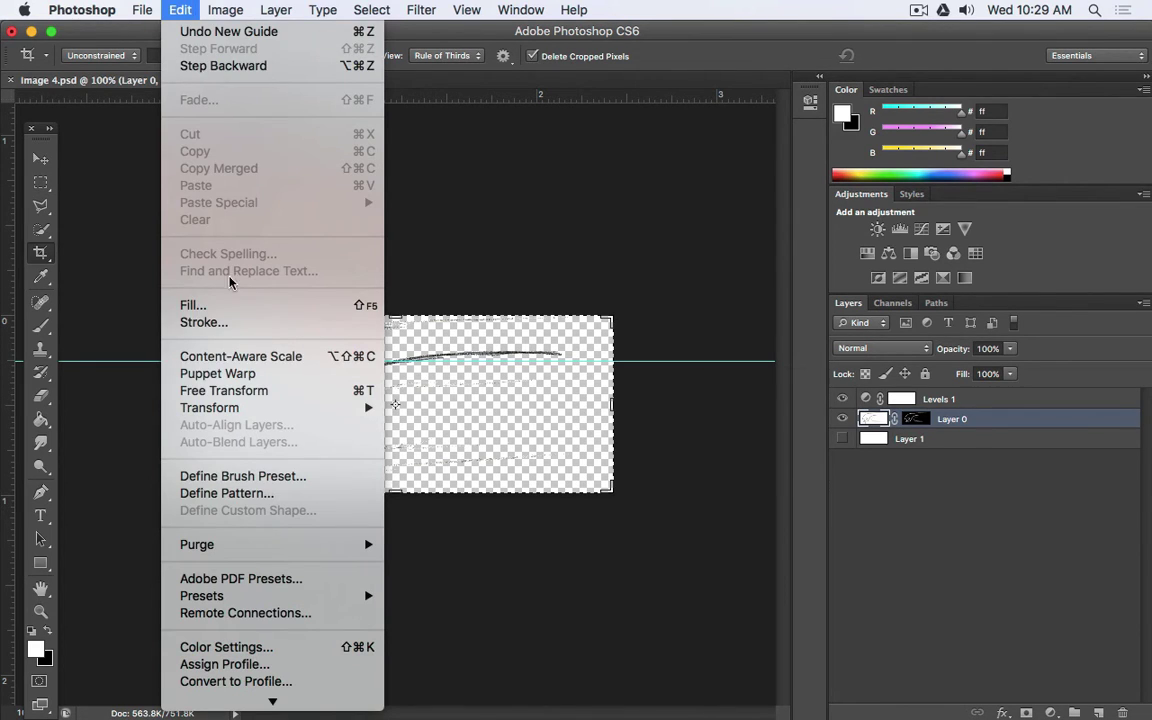
{"action": "left_click", "coordinate": [257, 390]}
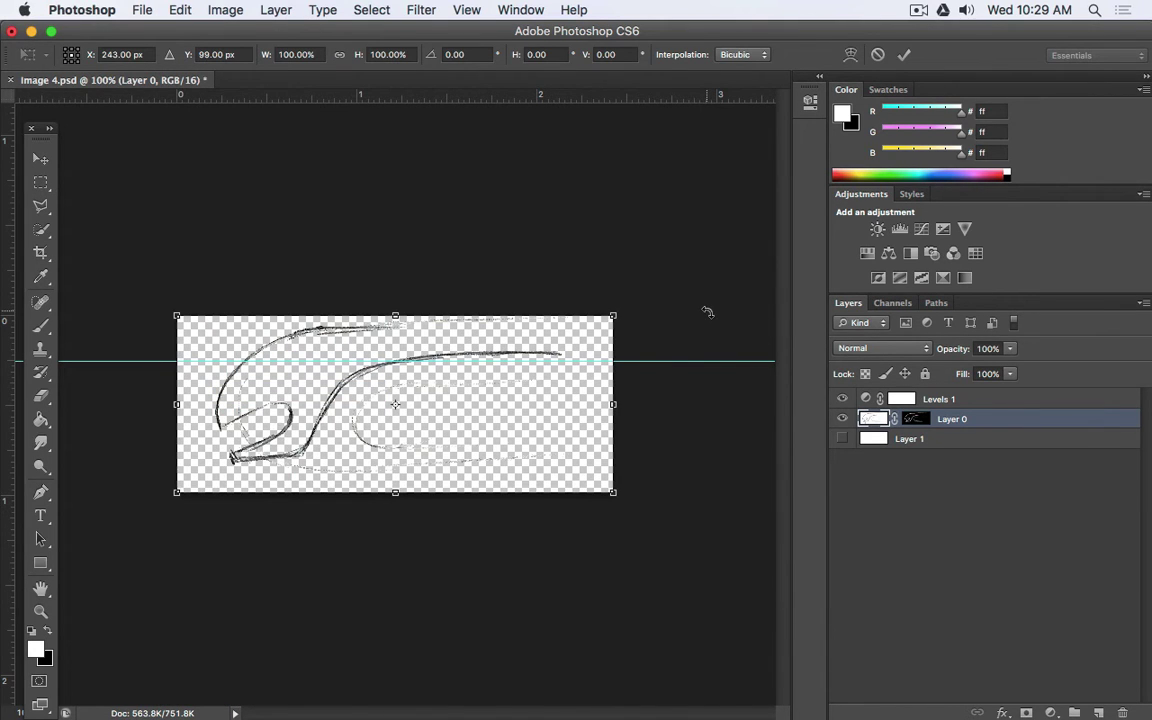
{"action": "left_click_drag", "start_coordinate": [704, 312], "coordinate": [710, 318]}
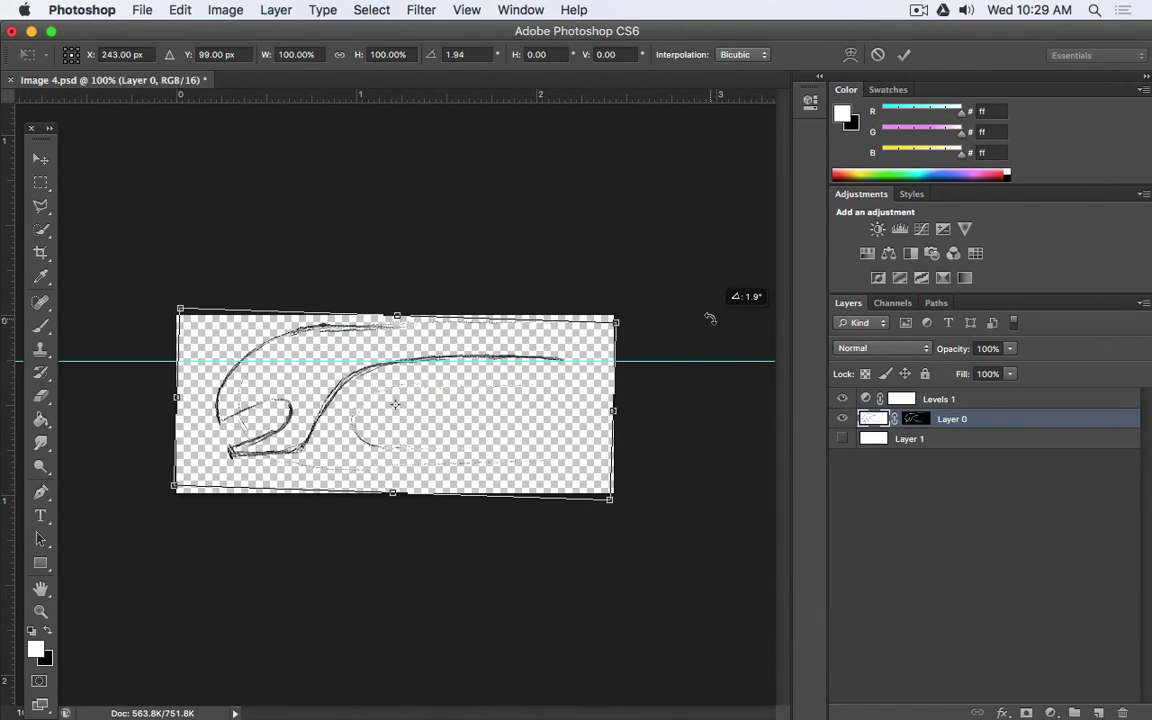
{"action": "key", "text": "Return"}
- Crop the Image 4 canvas closer around the sketch on all sides
{"action": "key", "text": "c"}
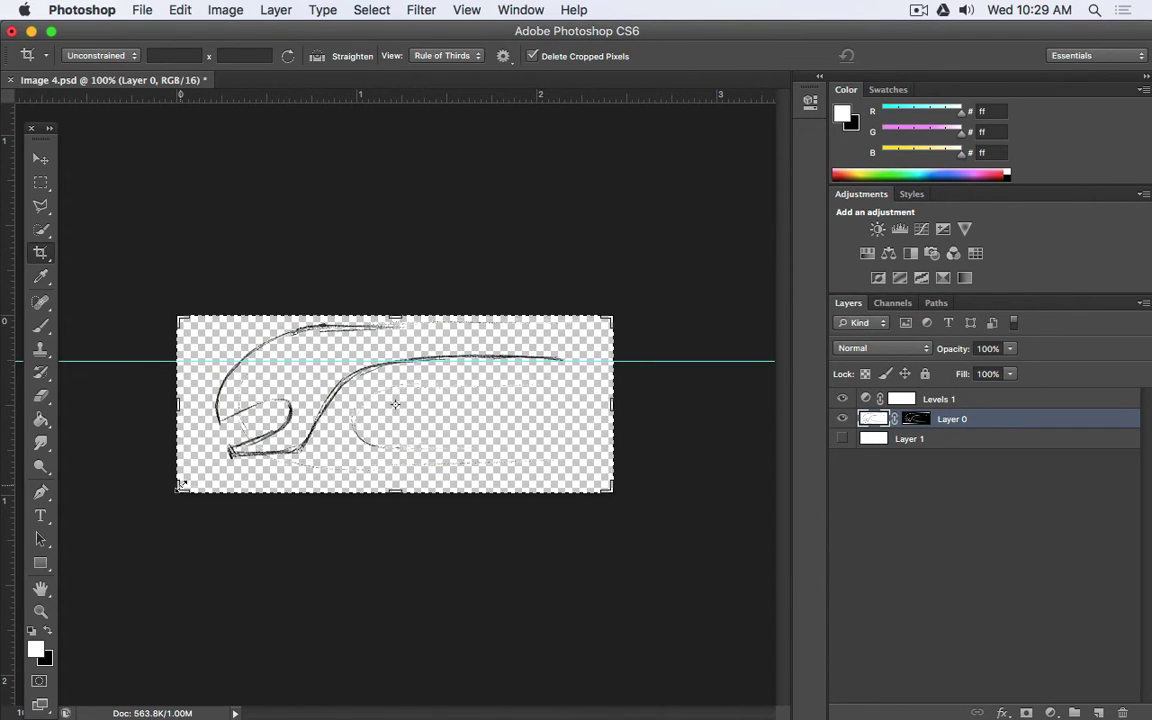
{"action": "left_click_drag", "start_coordinate": [181, 485], "coordinate": [190, 481]}
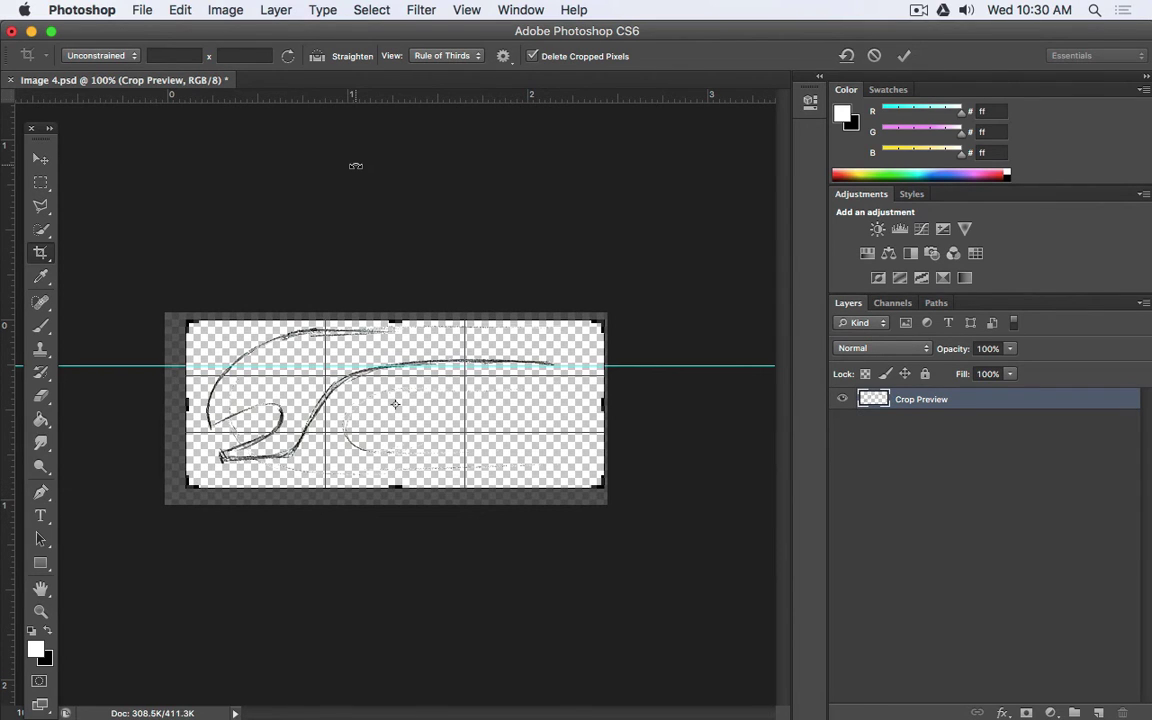
{"action": "left_click_drag", "start_coordinate": [602, 404], "coordinate": [588, 404]}
{"action": "key", "text": "Return"}
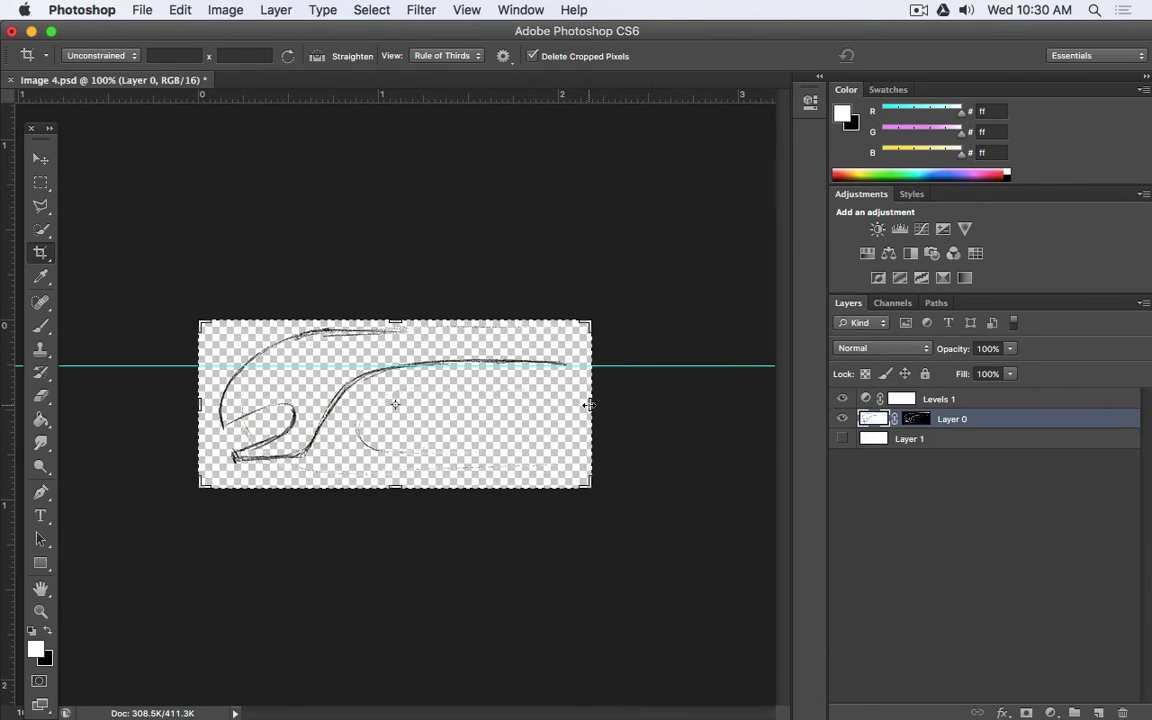
- Check the Image 4 sketch against the white Layer 1, hide that layer again, and save the file
{"action": "left_click", "coordinate": [842, 439]}
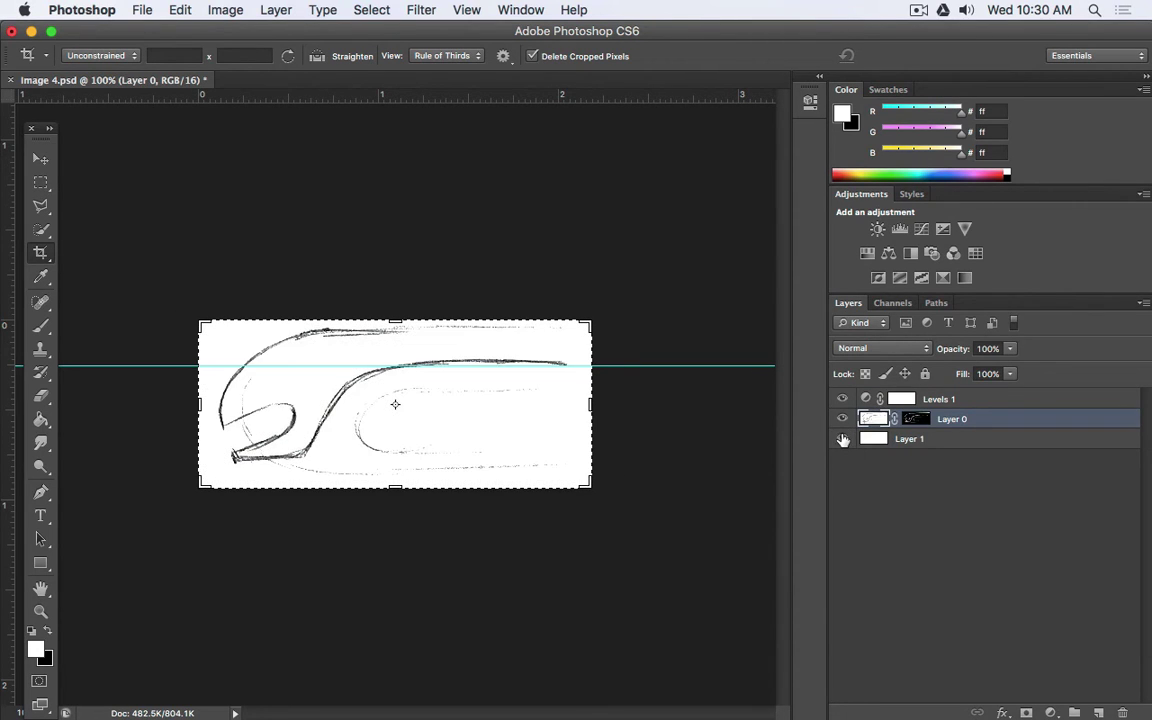
{"action": "left_click", "coordinate": [842, 439]}
{"action": "left_click", "coordinate": [142, 10]}
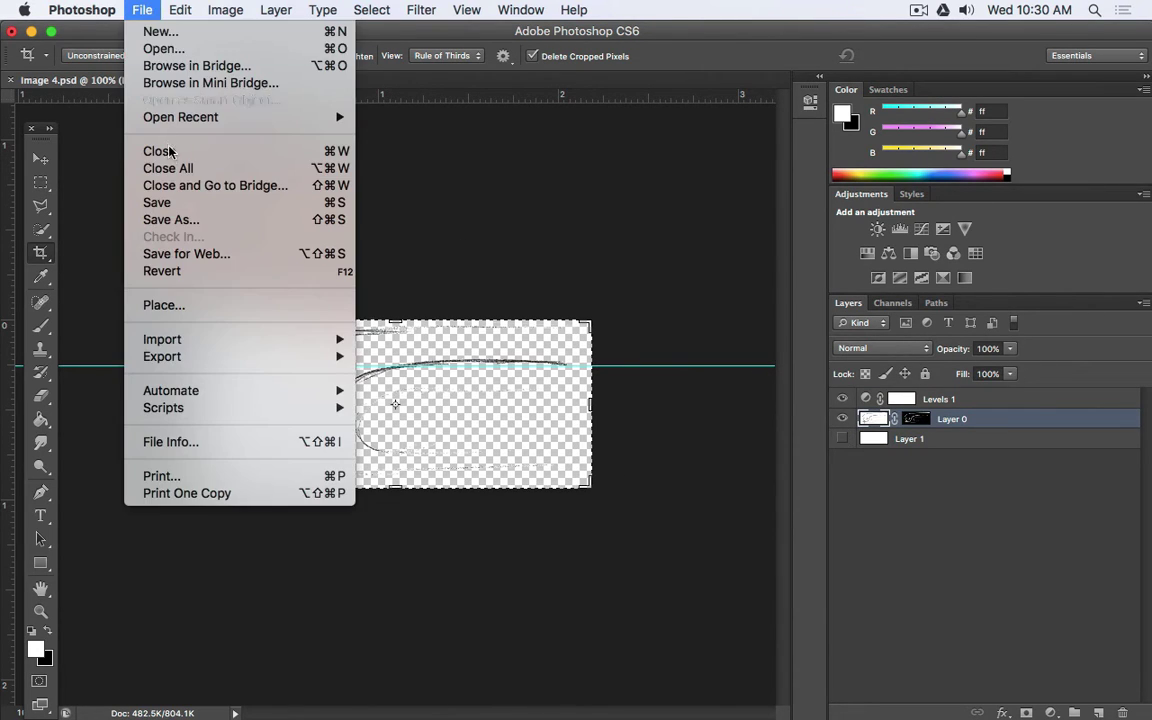
{"action": "left_click", "coordinate": [157, 202]}
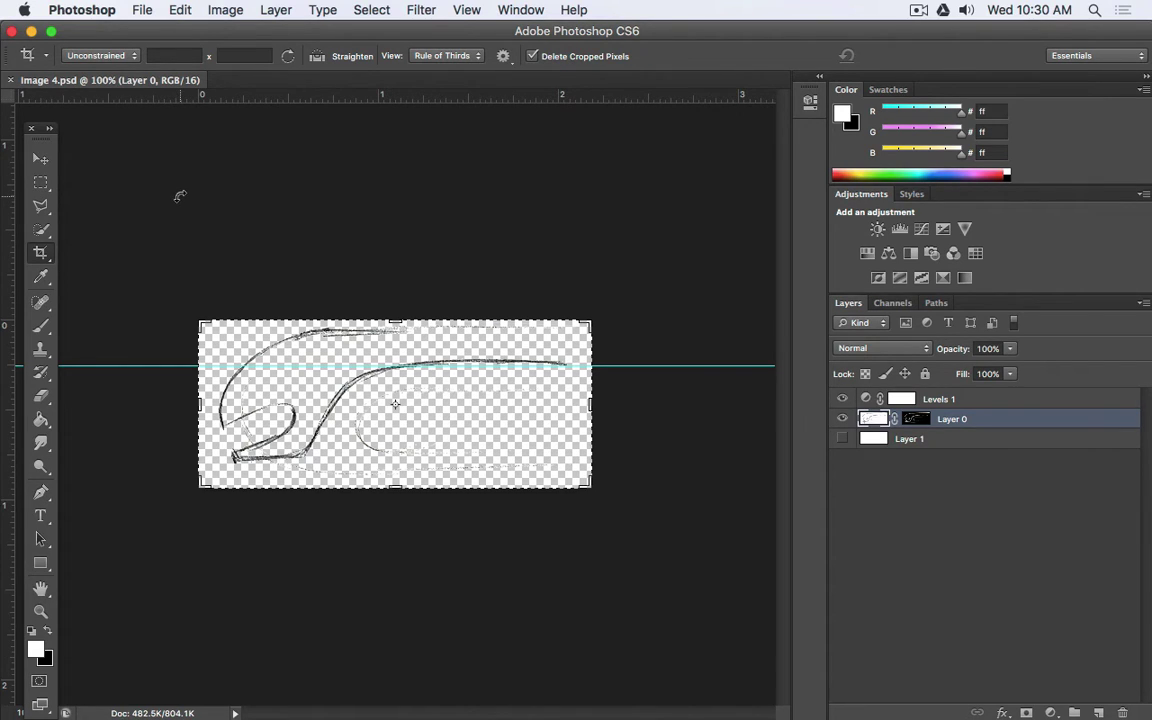
- Compare the Image 4 sketch with and without the Levels 1 adjustment, leaving the adjustment layer shown
{"action": "left_click", "coordinate": [845, 399]}
{"action": "left_click", "coordinate": [845, 399]}
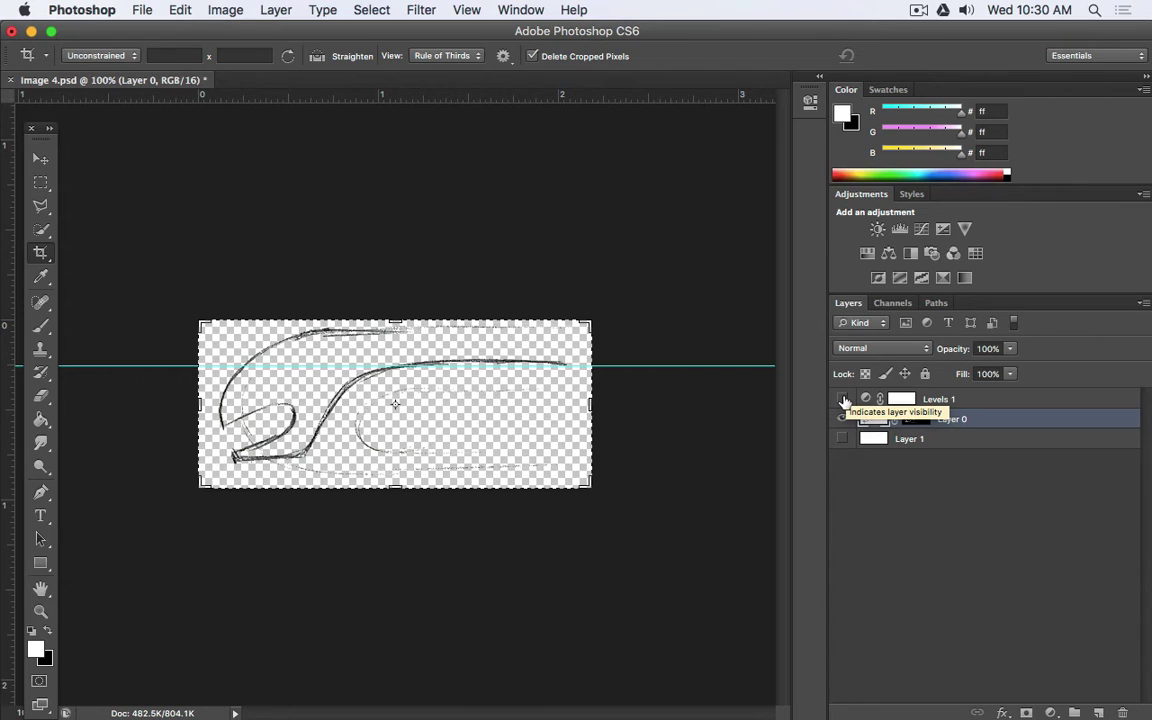
{"action": "left_click", "coordinate": [845, 399]}
{"action": "left_click", "coordinate": [181, 9]}
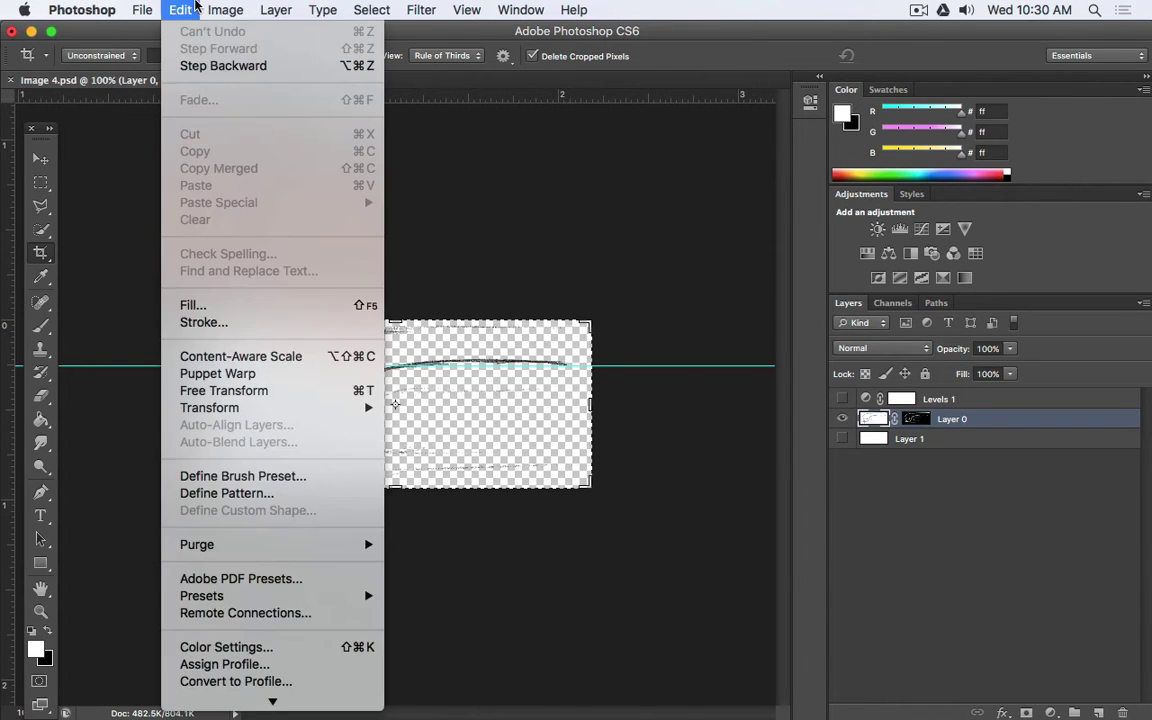
{"action": "mouse_move", "coordinate": [345, 66]}
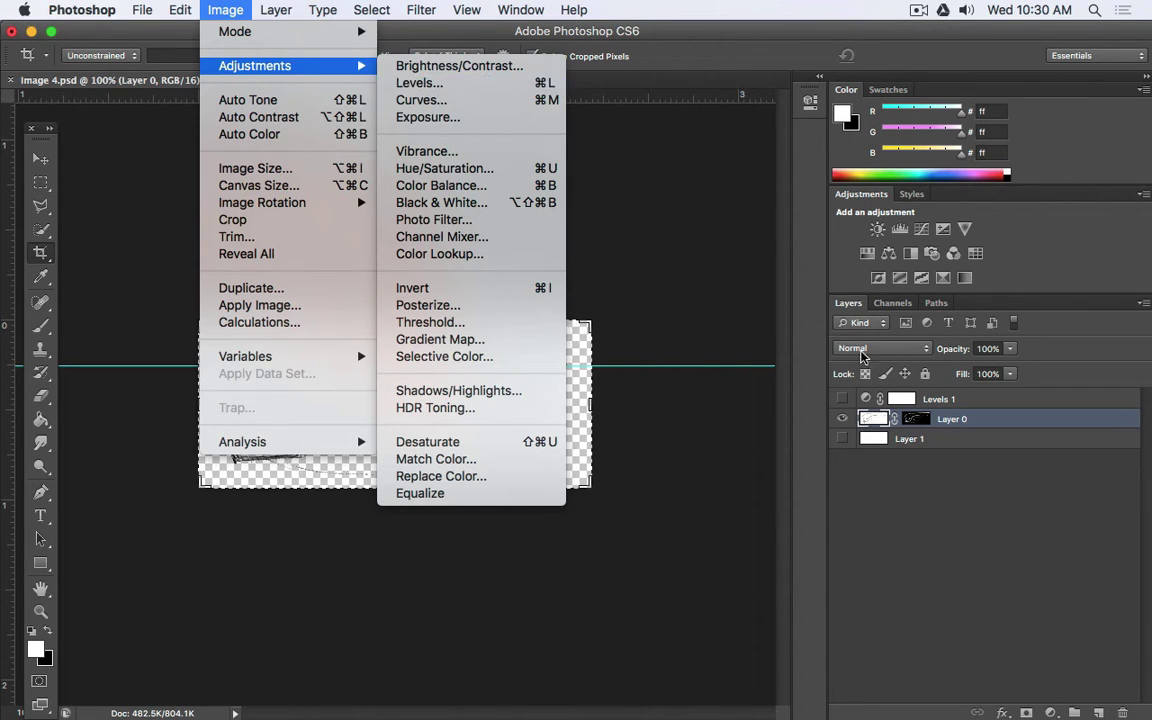
{"action": "left_click", "coordinate": [875, 506]}
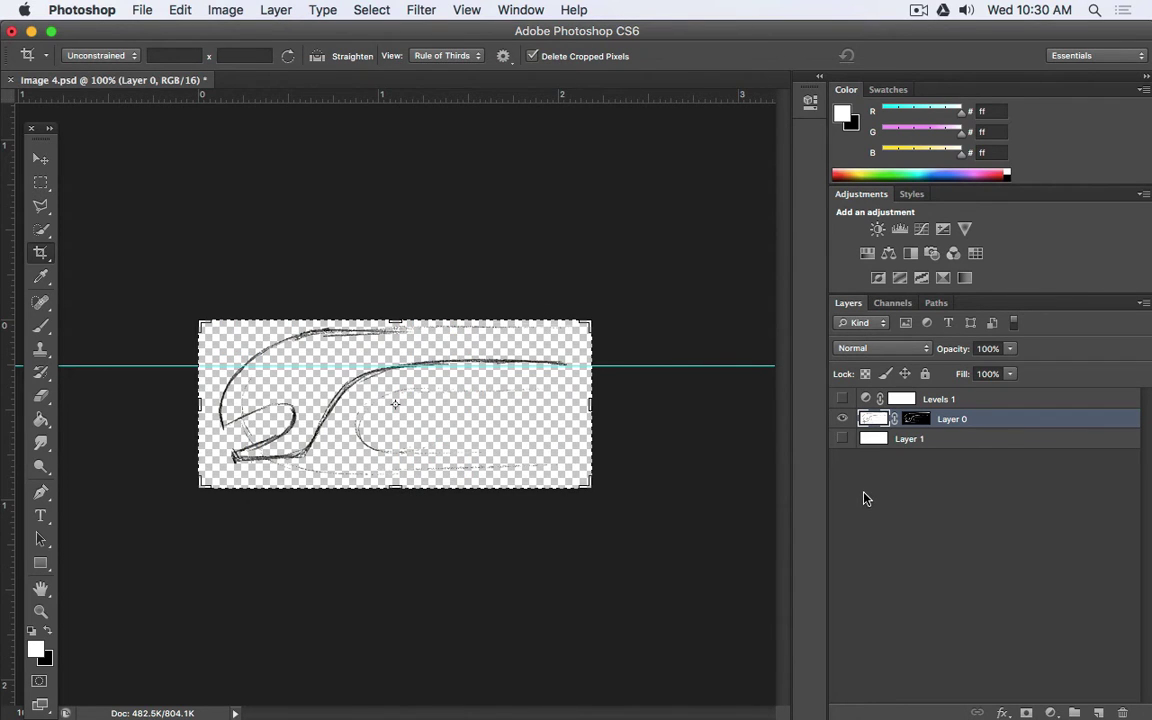
{"action": "left_click", "coordinate": [843, 399]}
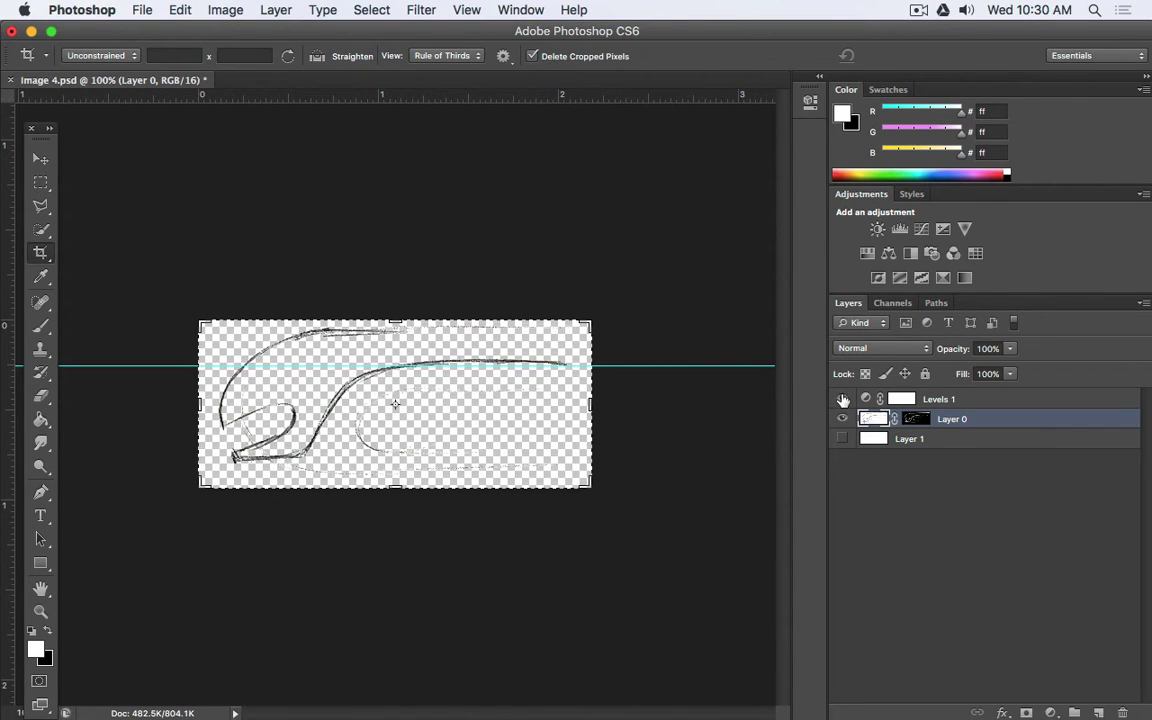
{"action": "left_click", "coordinate": [843, 399]}
{"action": "left_click", "coordinate": [843, 400]}
{"action": "left_click", "coordinate": [843, 401]}
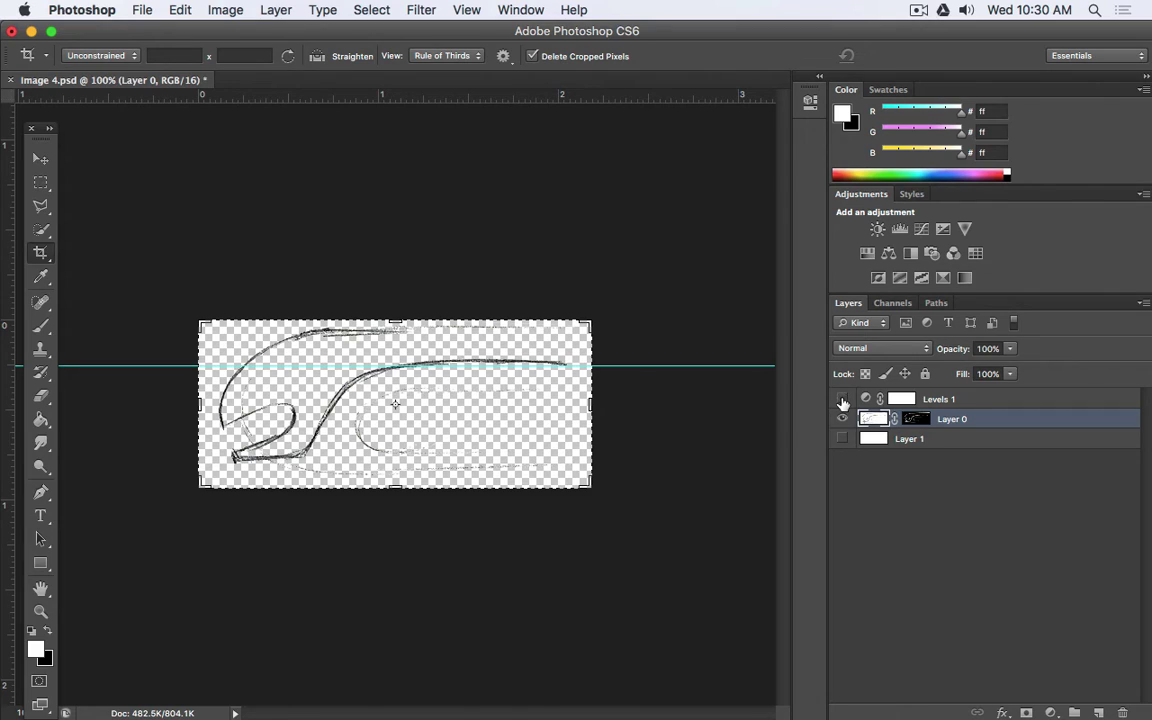
{"action": "left_click", "coordinate": [843, 401]}
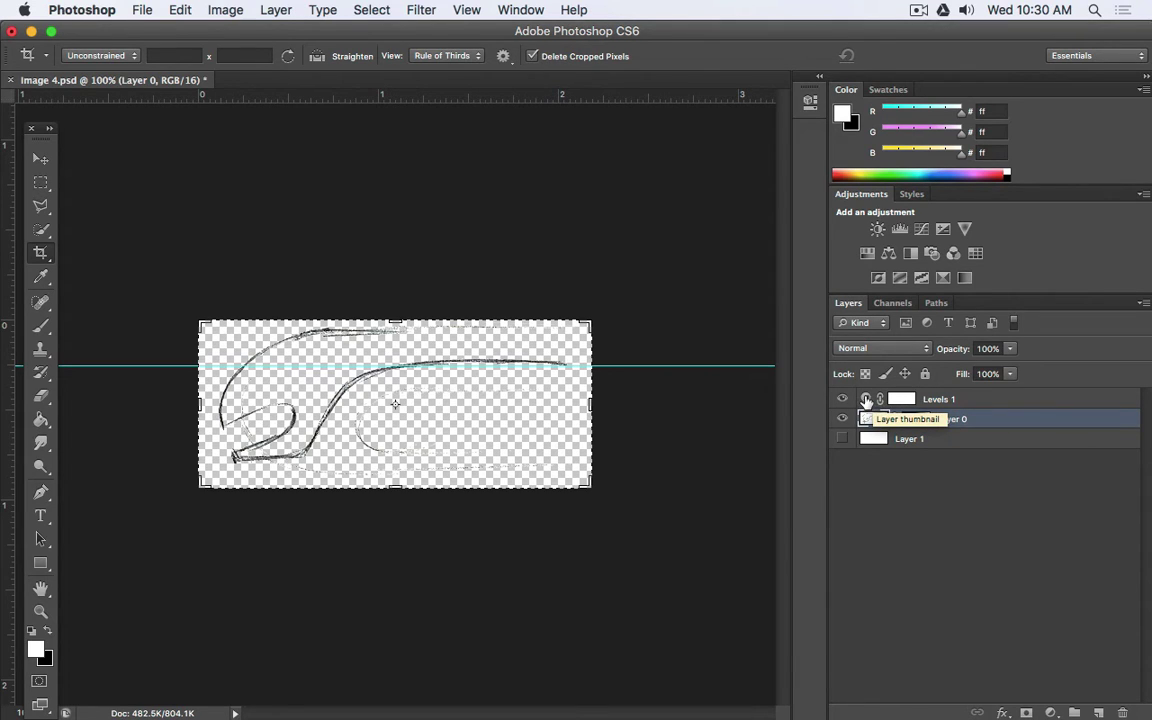
- Set the highlight input level of the Levels 1 adjustment in Image 4 to 200
{"action": "double_click", "coordinate": [866, 400]}
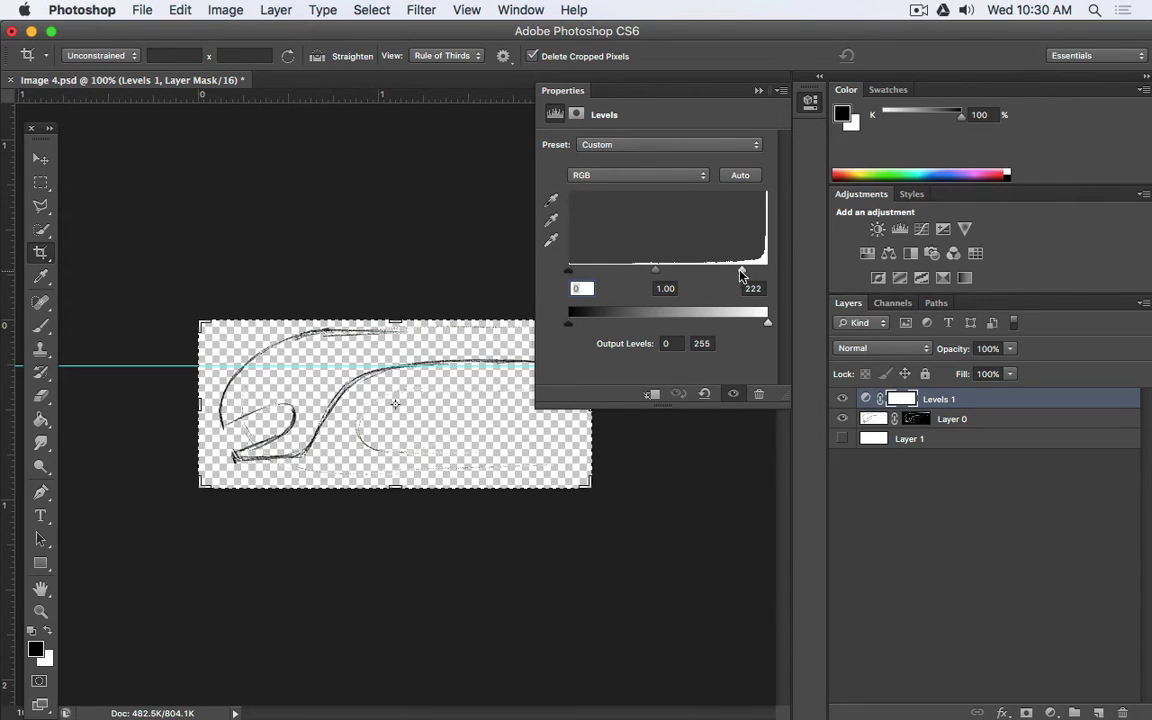
{"action": "mouse_move", "coordinate": [741, 270]}
{"action": "left_mouse_down"}
{"action": "mouse_move", "coordinate": [640, 270]}
{"action": "mouse_move", "coordinate": [685, 271]}
{"action": "left_mouse_up"}
{"action": "left_click", "coordinate": [752, 288]}
{"action": "type", "text": "222"}
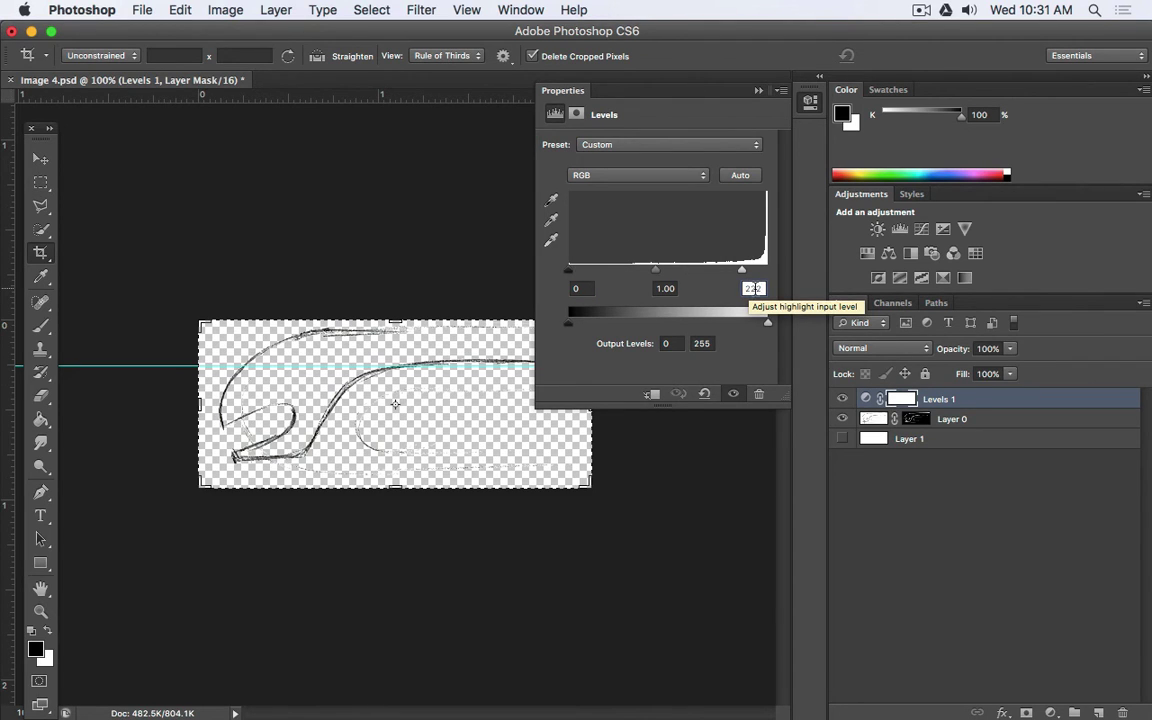
{"action": "type", "text": "200"}
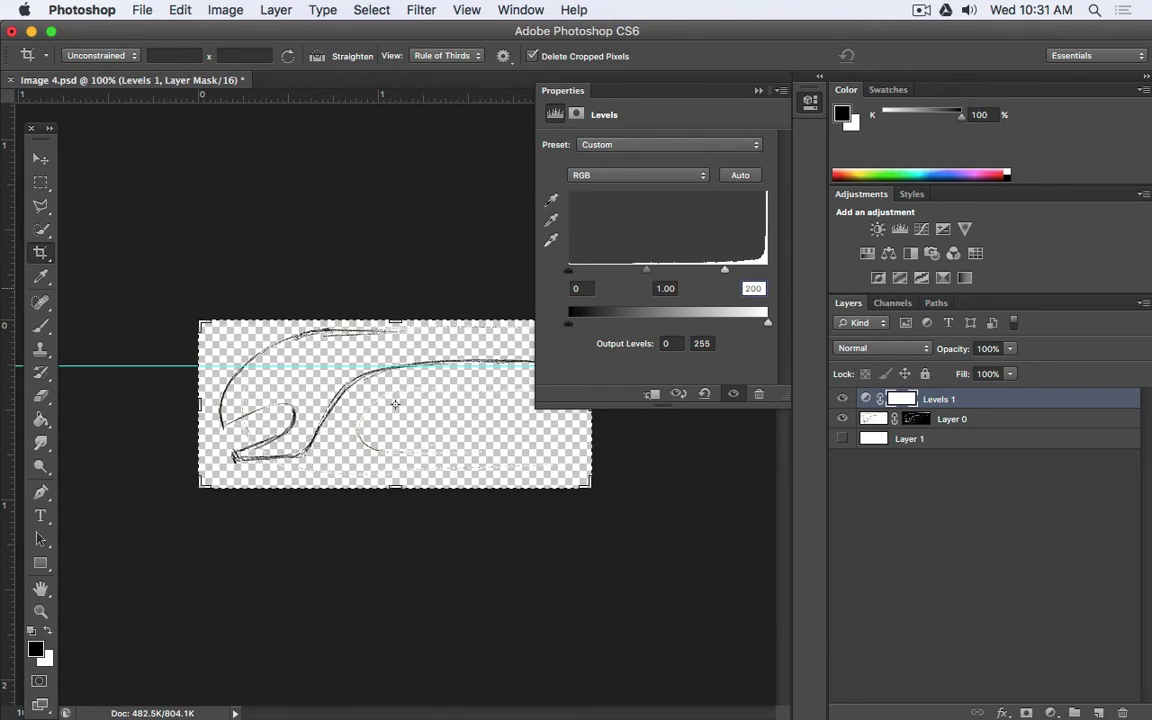
- Preview Image 4.psd in the Media folder and open Image 2.psd
{"action": "left_click", "coordinate": [142, 9]}
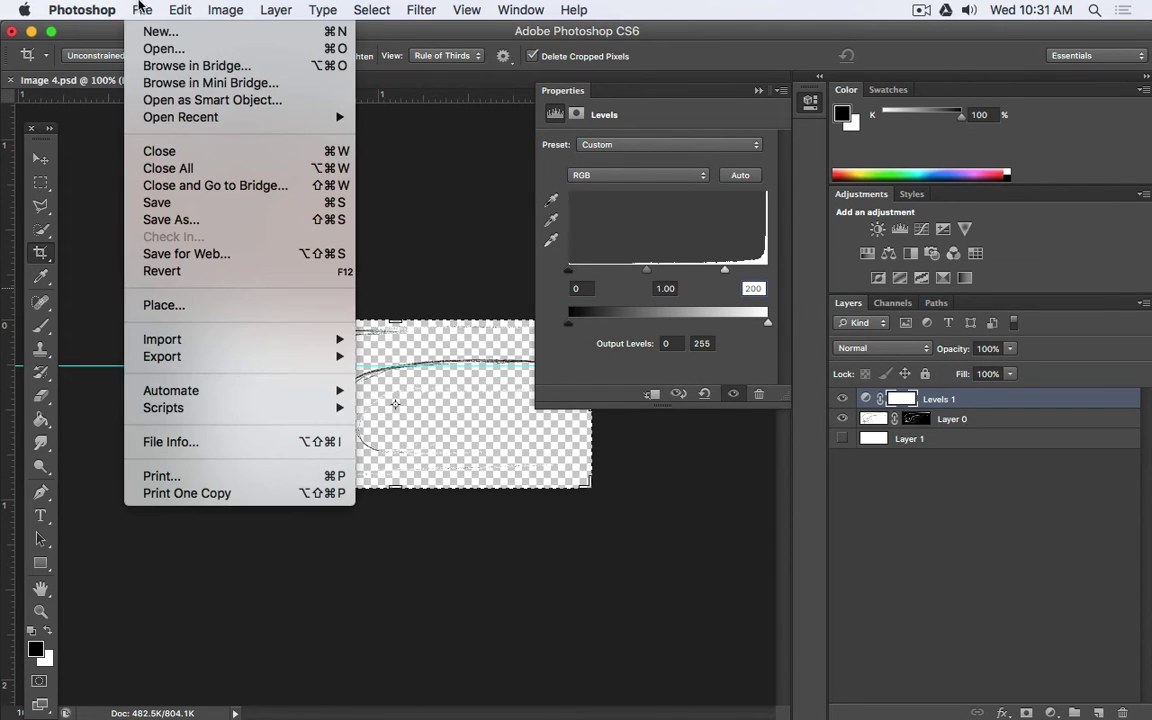
{"action": "left_click", "coordinate": [160, 47]}
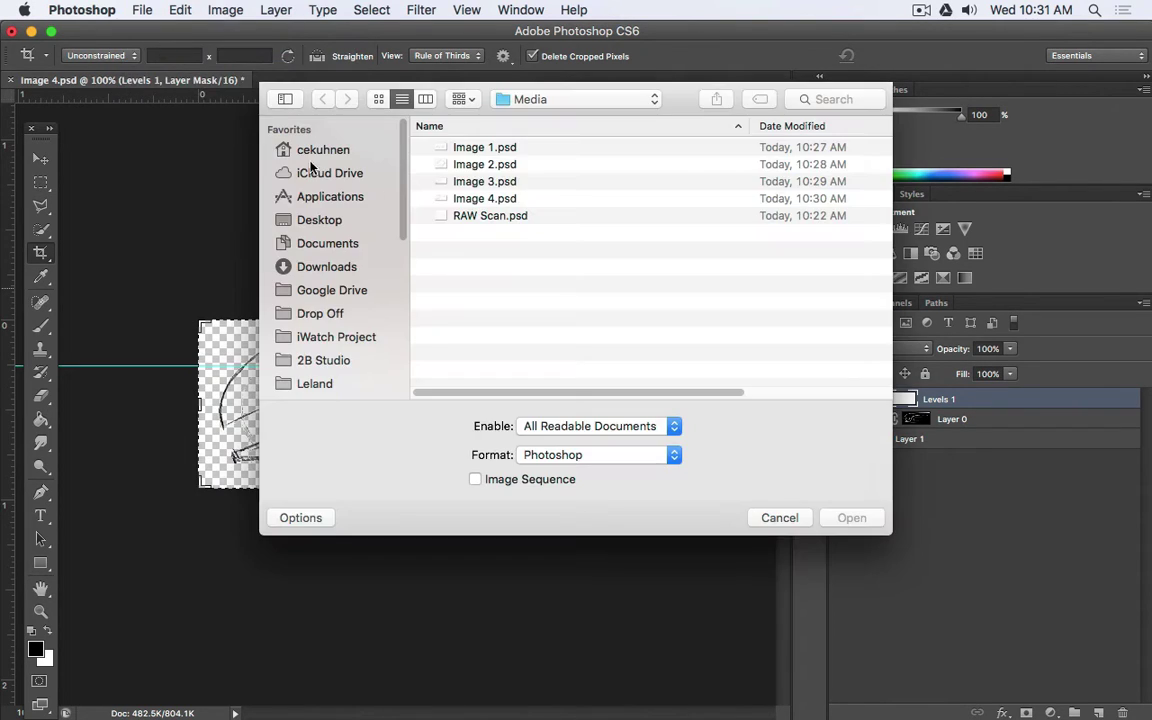
{"action": "left_click", "coordinate": [520, 200]}
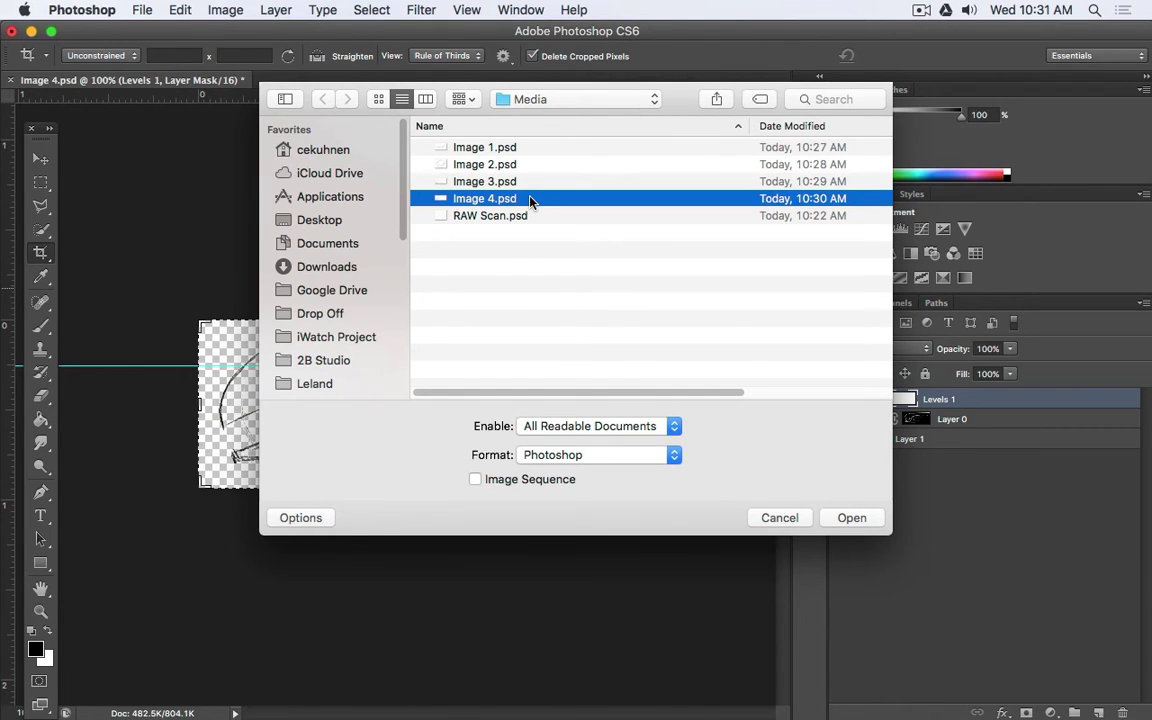
{"action": "key", "text": "space"}
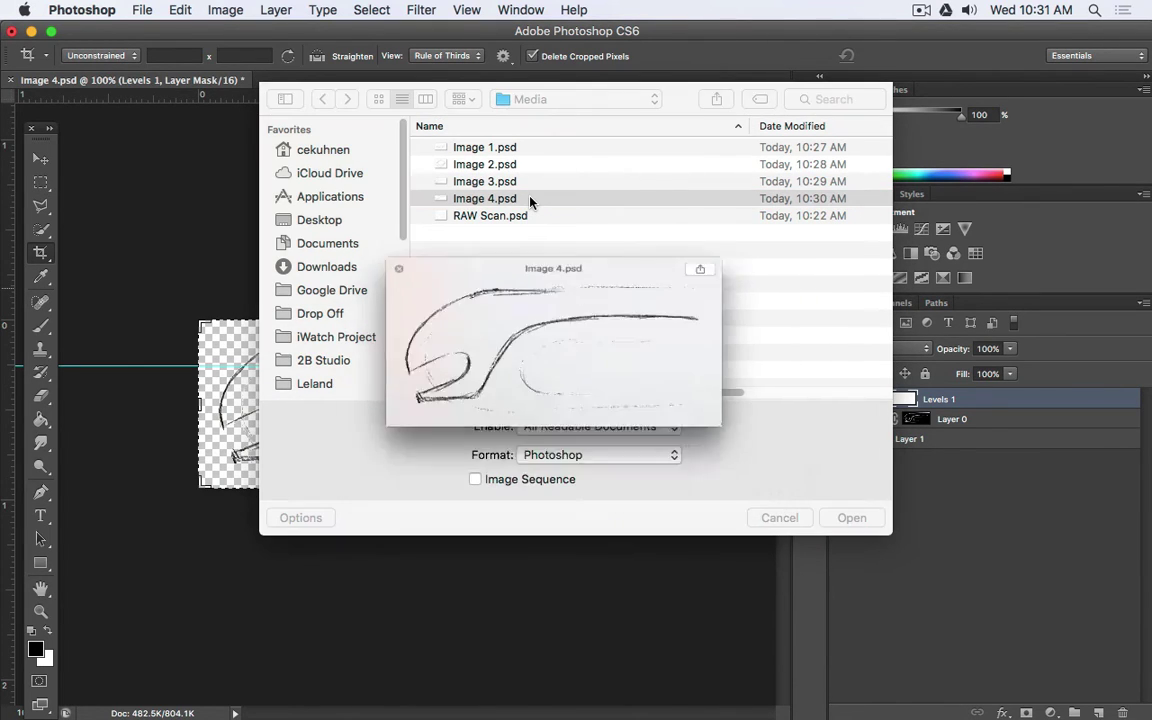
{"action": "key", "text": "space"}
{"action": "key", "text": "Up"}
{"action": "key", "text": "Up"}
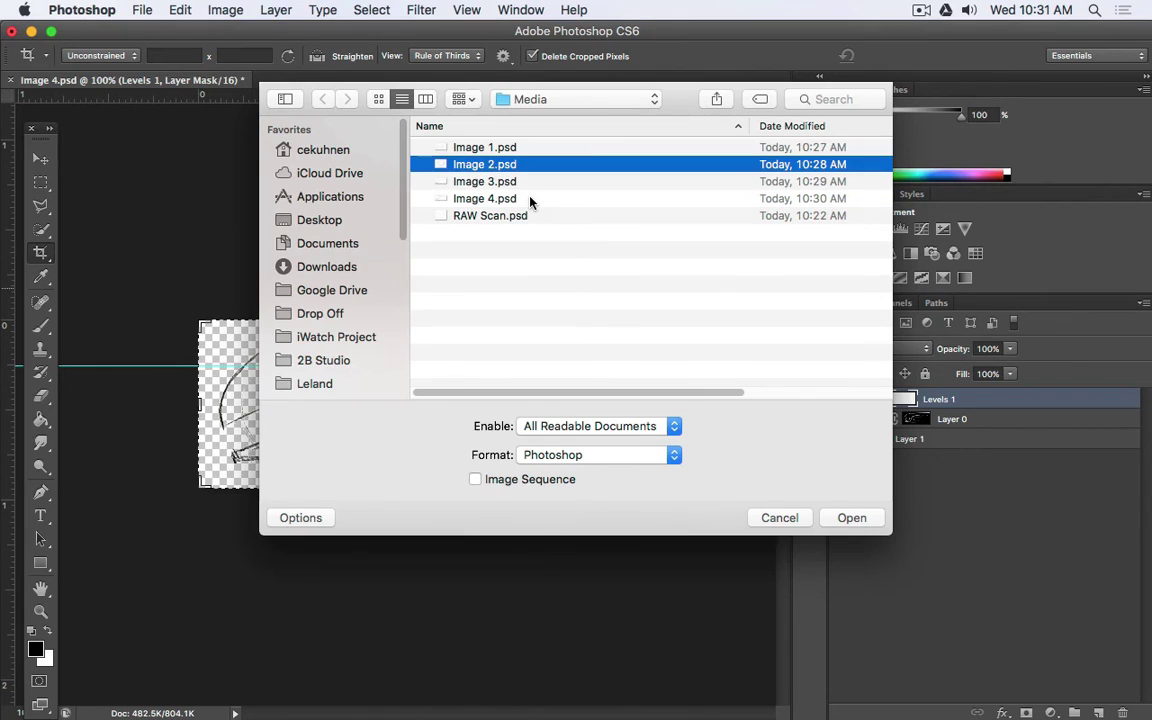
{"action": "key", "text": "Return"}
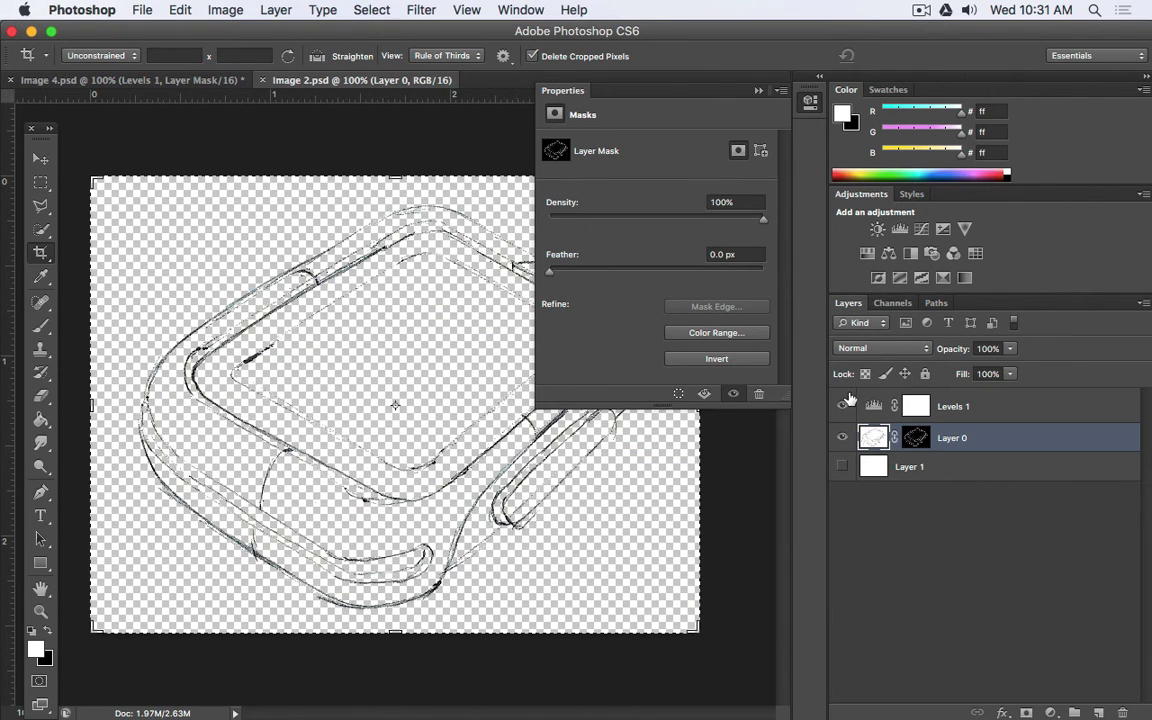
- Set the highlight input level of Image 2's Levels 1 adjustment to 200 and collapse its properties
{"action": "left_click", "coordinate": [874, 405]}
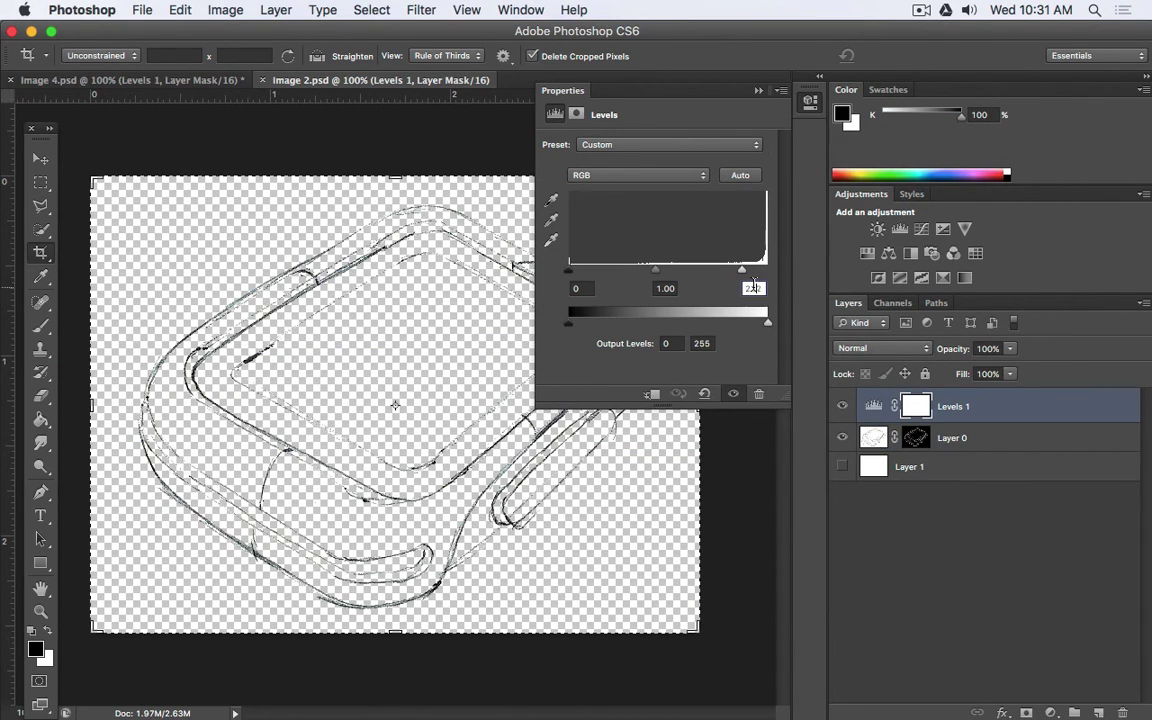
{"action": "left_click", "coordinate": [752, 287]}
{"action": "type", "text": "200"}
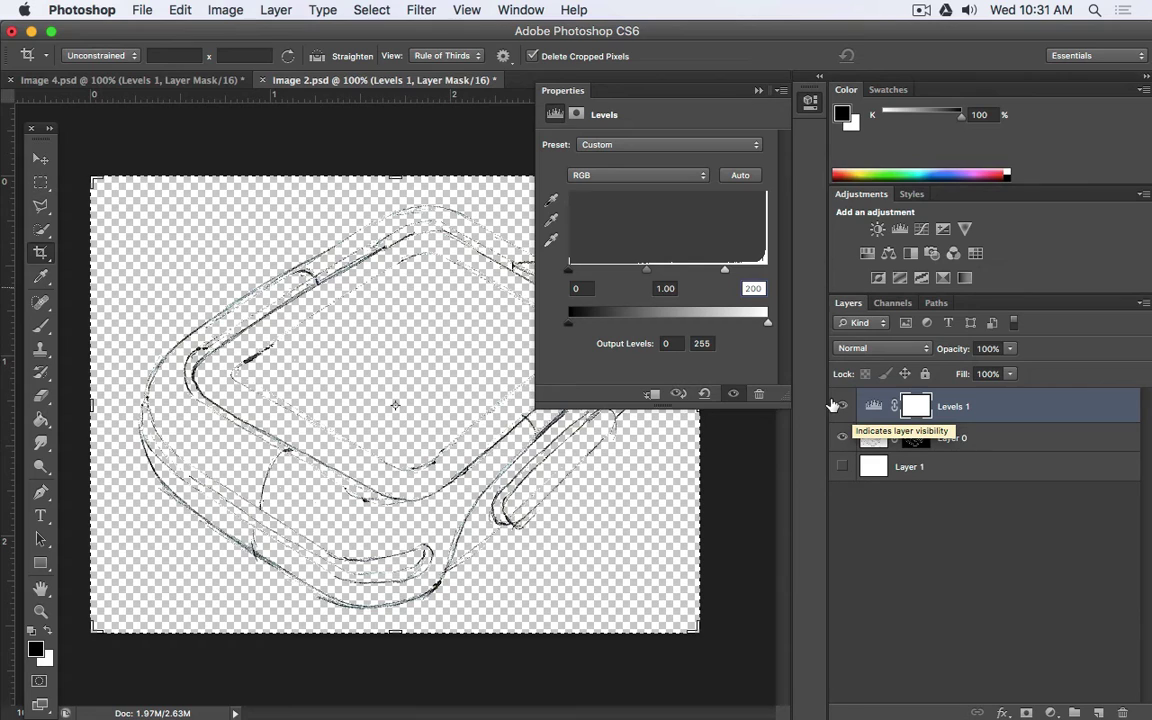
{"action": "left_click", "coordinate": [758, 91]}
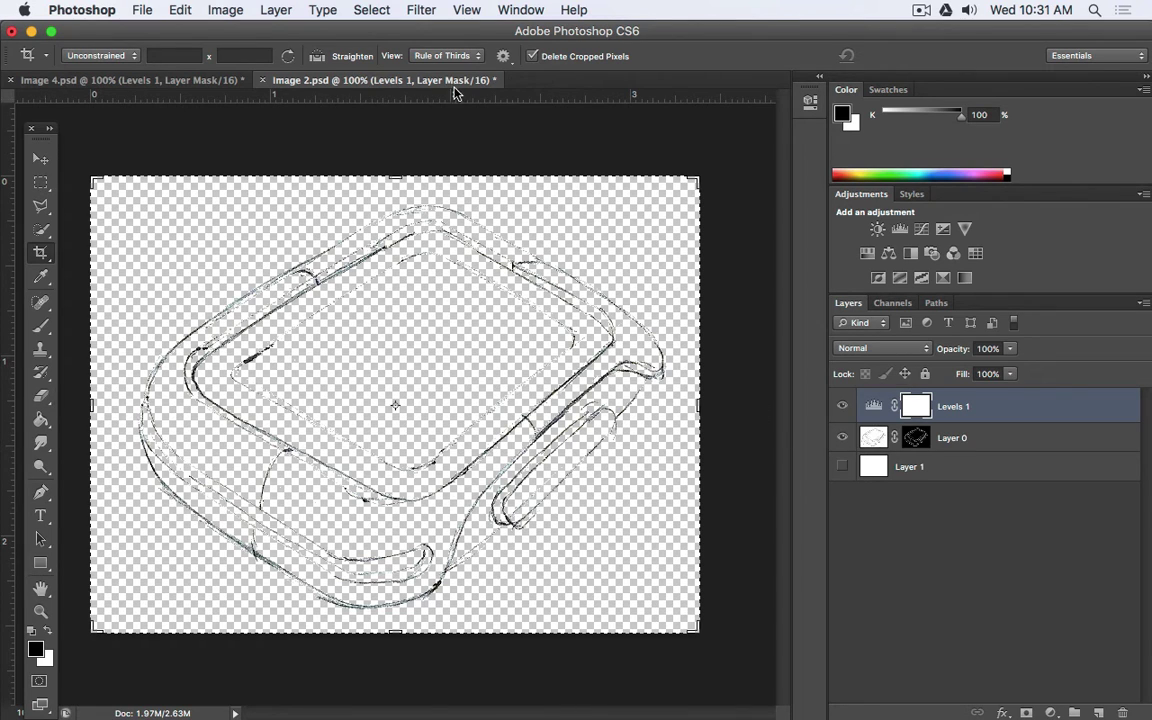
- Disable Layer 0's mask in Image 2 to view the unmasked sketch and notes, and enable it again
{"action": "left_click", "coordinate": [372, 9]}
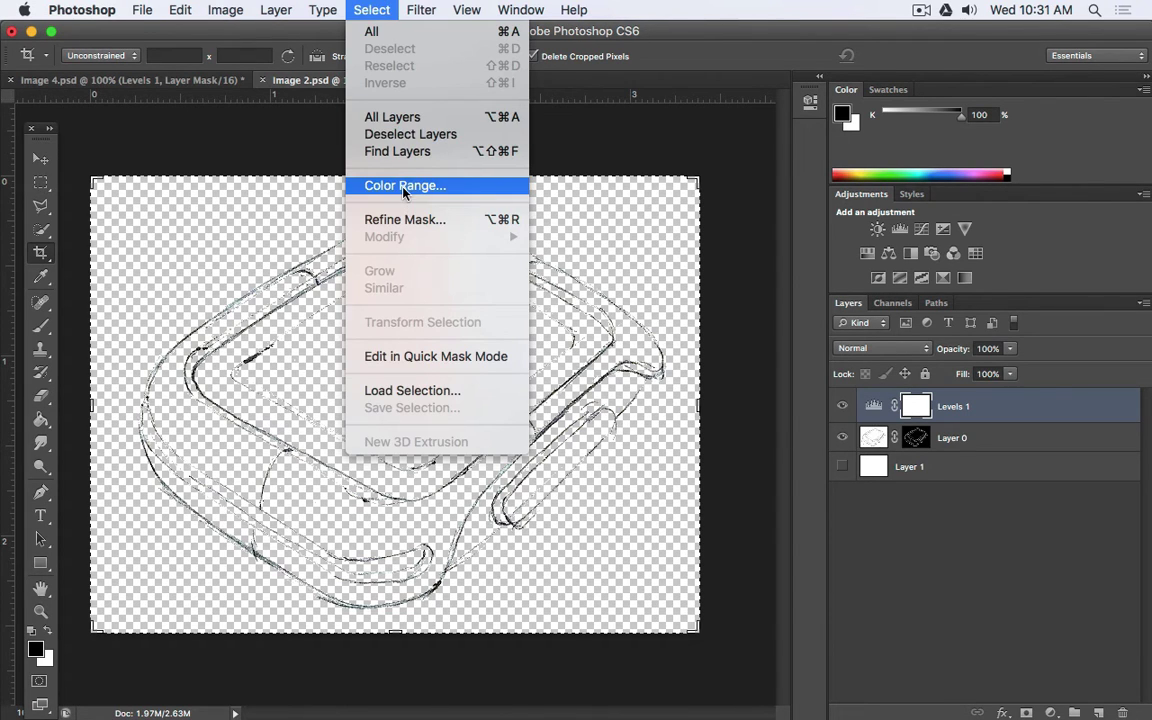
{"action": "left_click", "coordinate": [388, 8]}
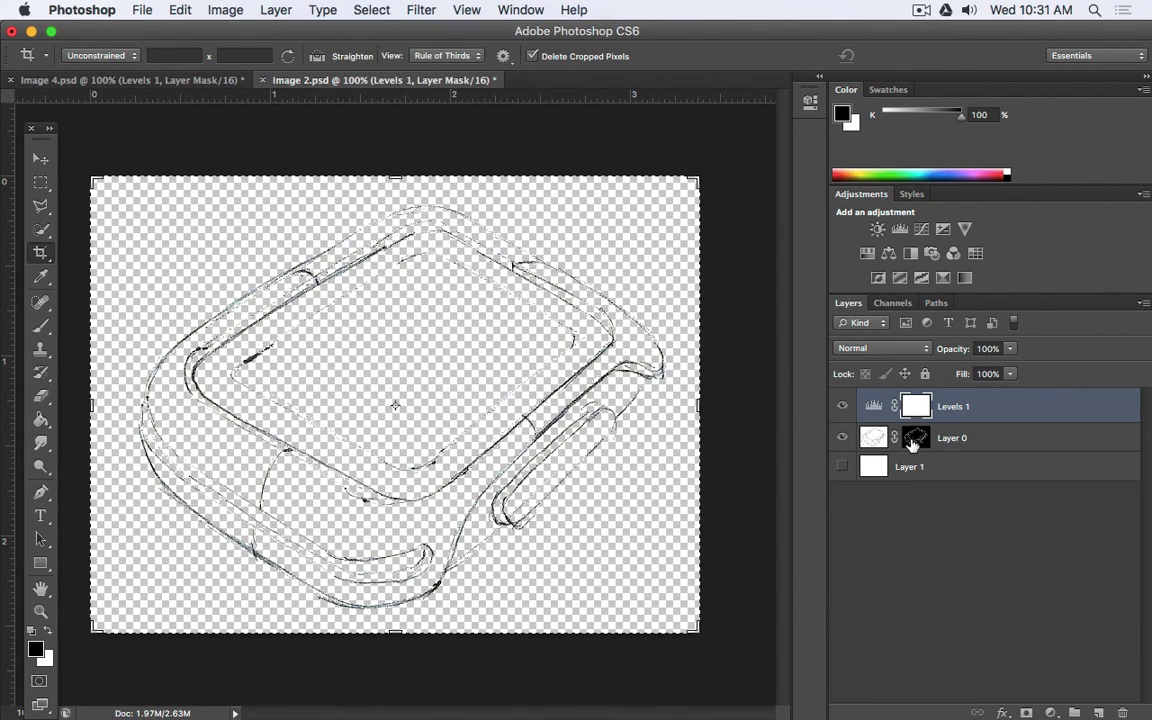
{"action": "left_click", "coordinate": [915, 440]}
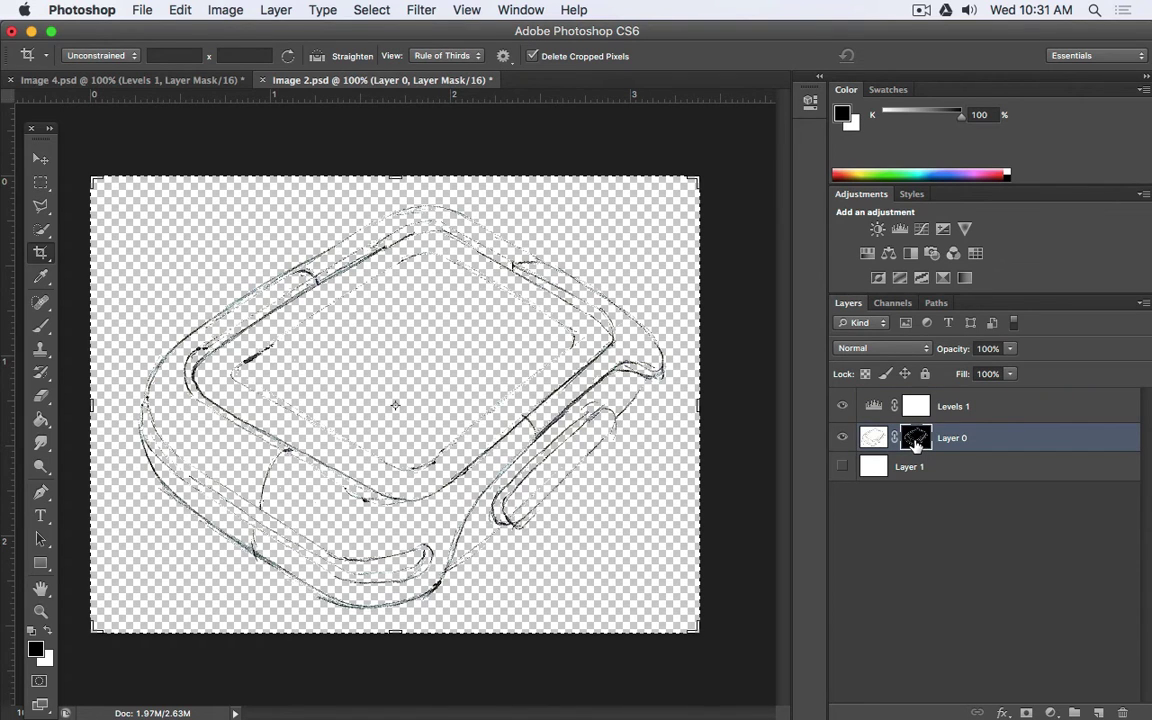
{"action": "right_click", "coordinate": [917, 445]}
{"action": "left_click", "coordinate": [946, 446]}
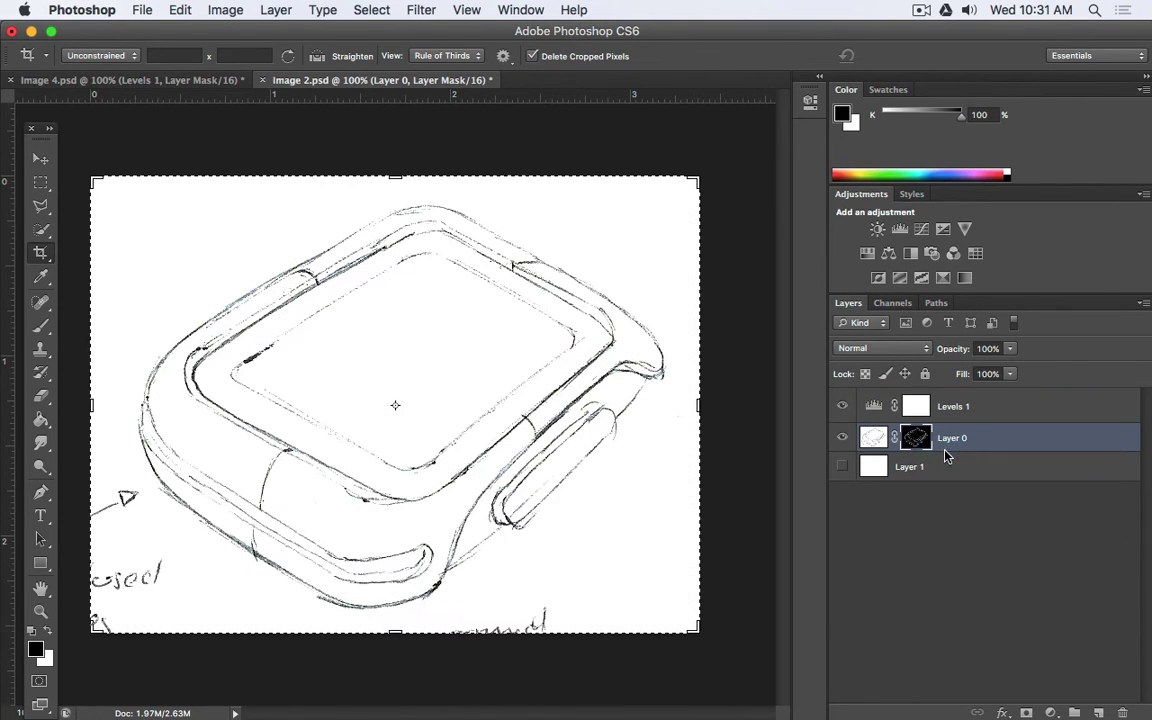
{"action": "right_click", "coordinate": [916, 441]}
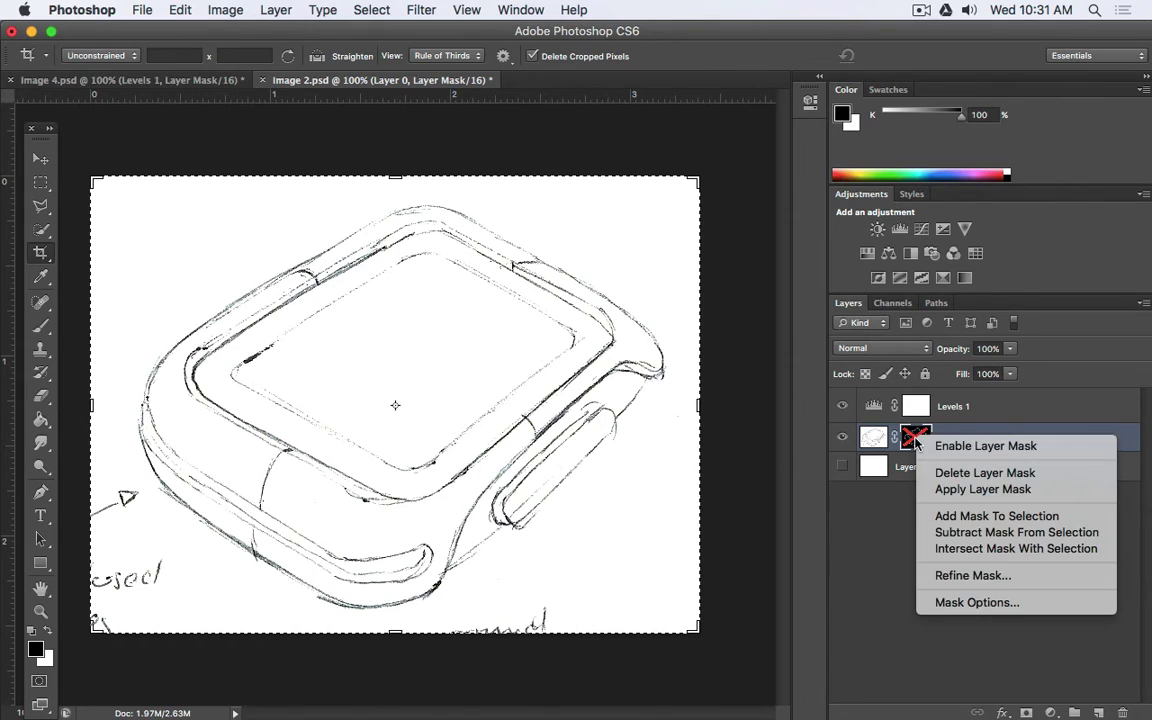
{"action": "left_click", "coordinate": [985, 446]}
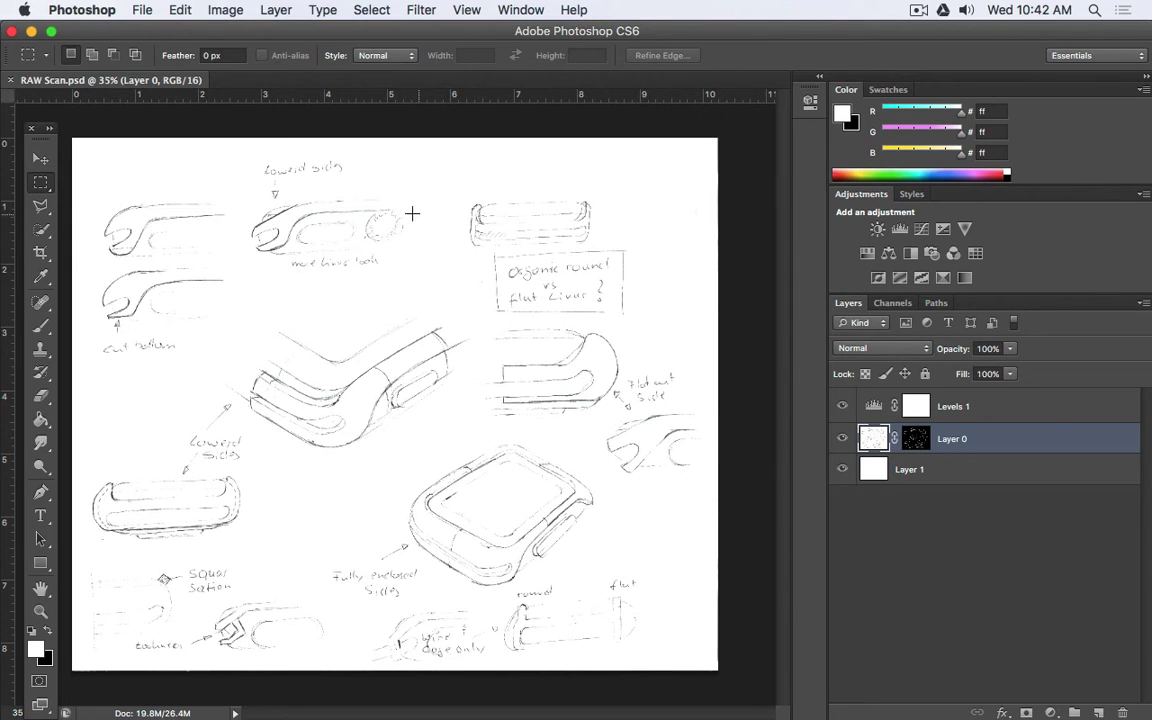
- Scan the handwritten notes from the Photosmart D110 series, limiting the scan area to about 5.05 x 8.37 inches around them
{"action": "left_click", "coordinate": [138, 9]}
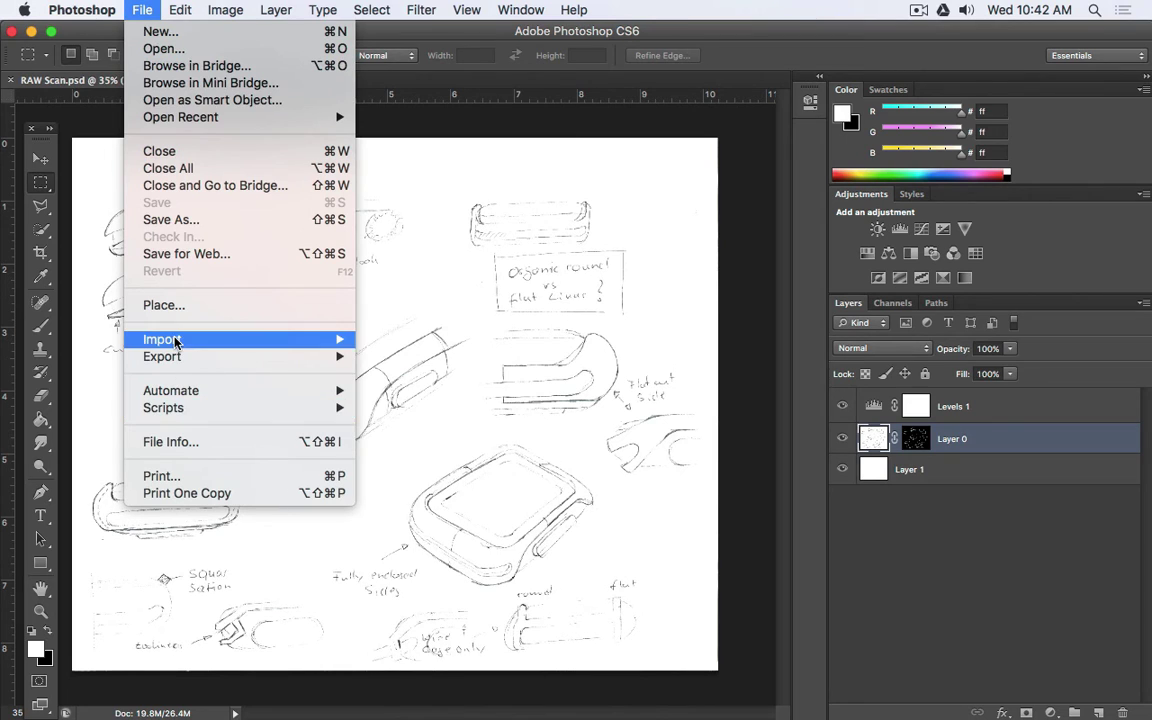
{"action": "mouse_move", "coordinate": [224, 337]}
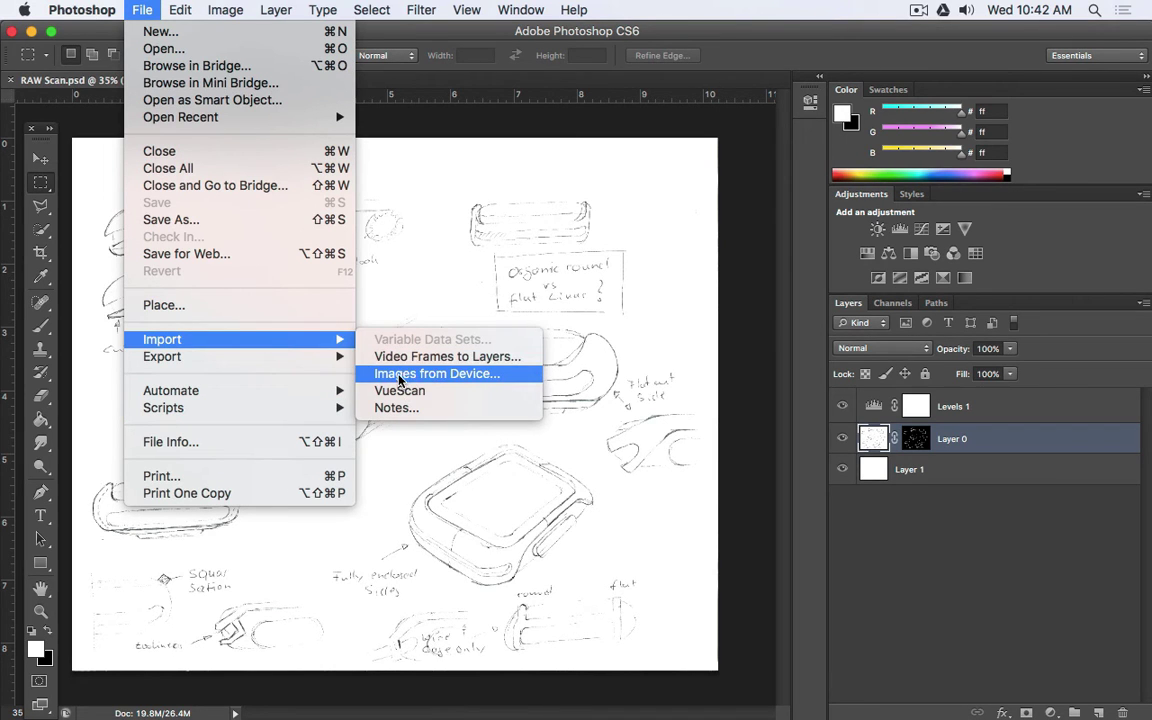
{"action": "left_click", "coordinate": [462, 377]}
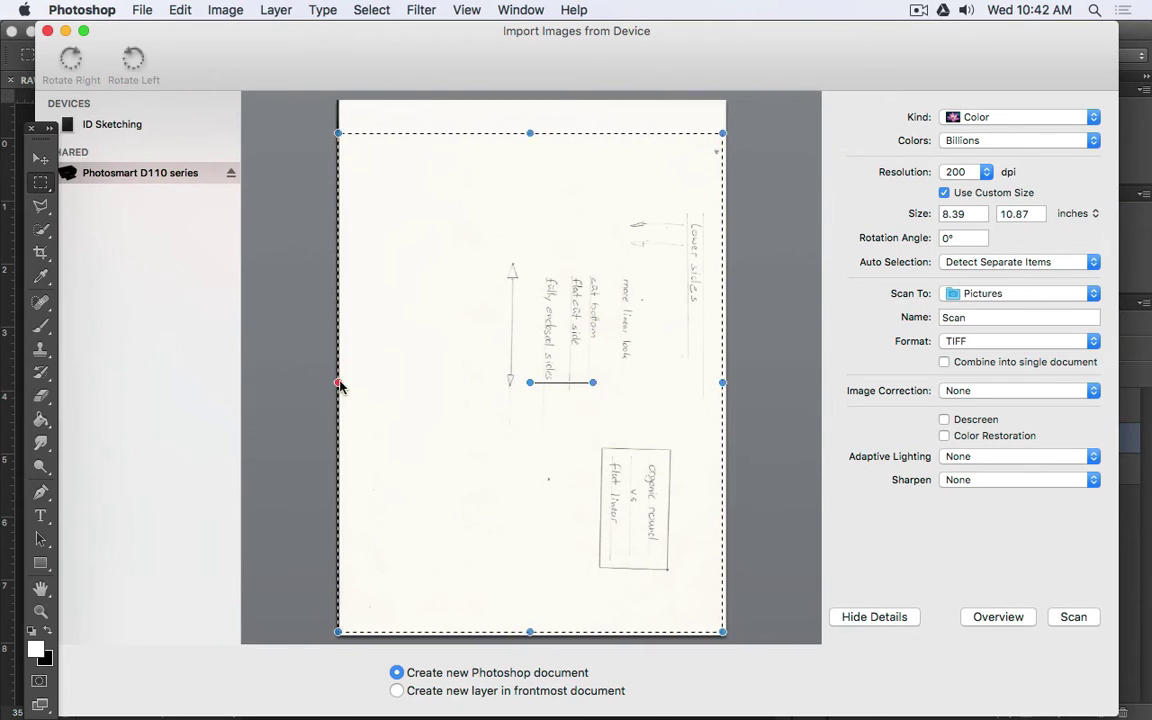
{"action": "left_click_drag", "start_coordinate": [338, 382], "coordinate": [490, 384]}
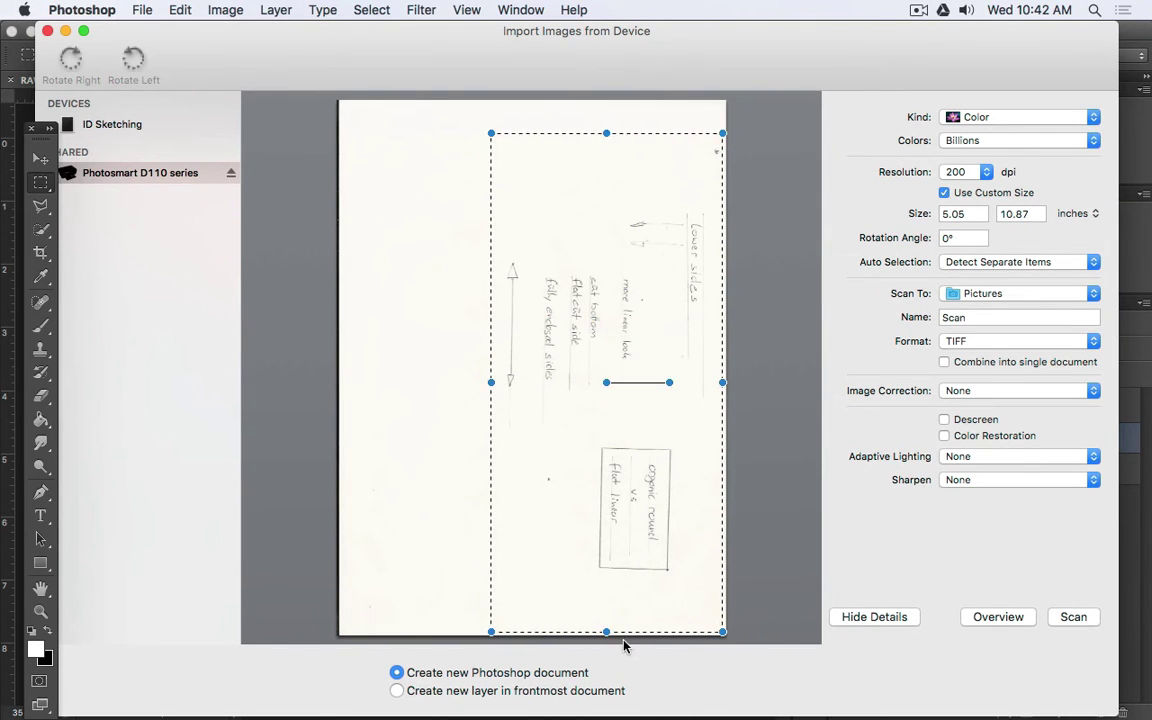
{"action": "left_click_drag", "start_coordinate": [607, 633], "coordinate": [607, 582]}
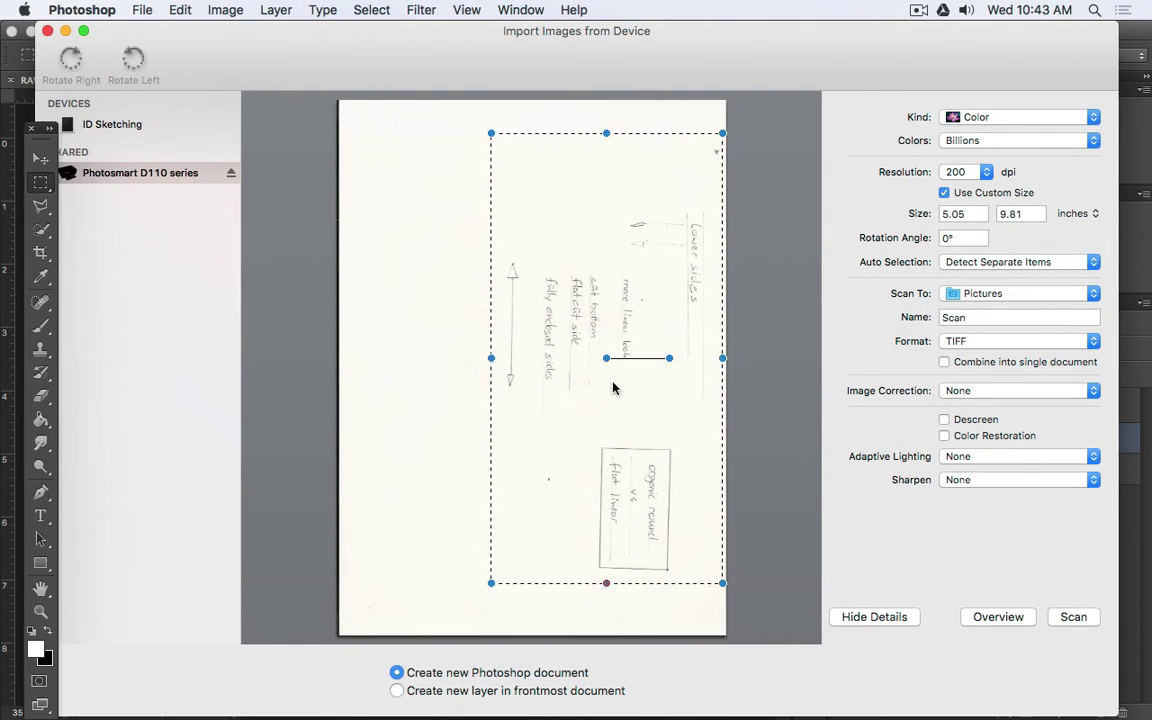
{"action": "left_click_drag", "start_coordinate": [607, 139], "coordinate": [608, 201]}
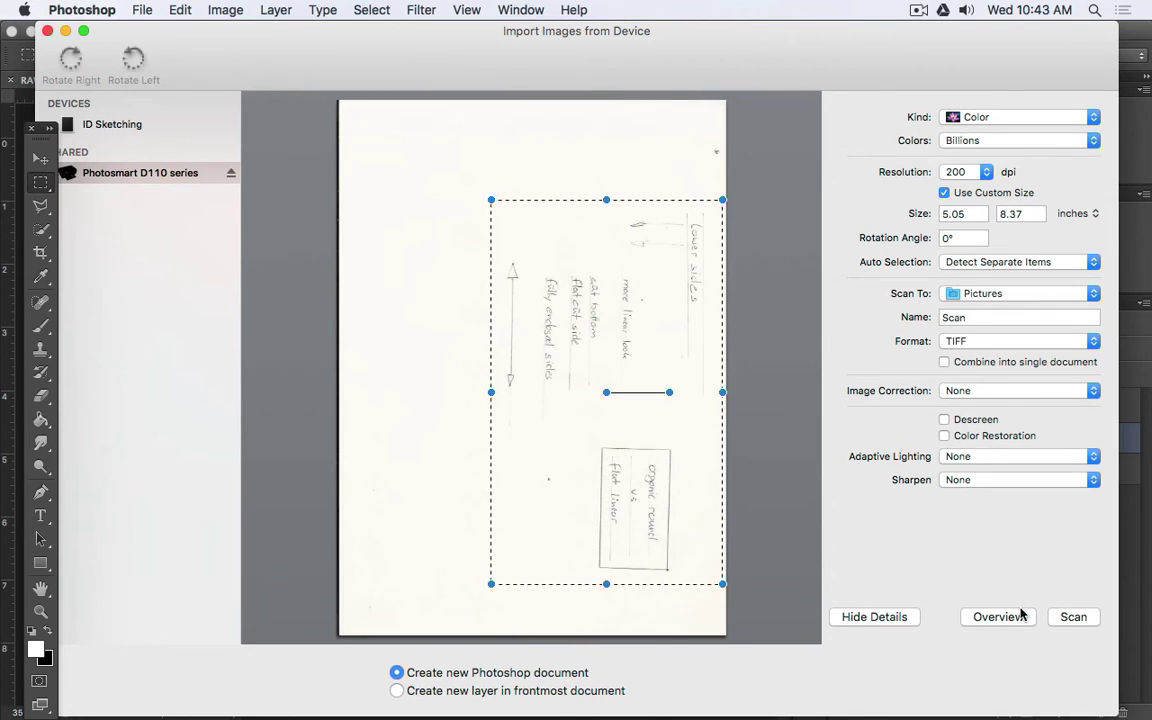
{"action": "left_click", "coordinate": [1073, 617]}
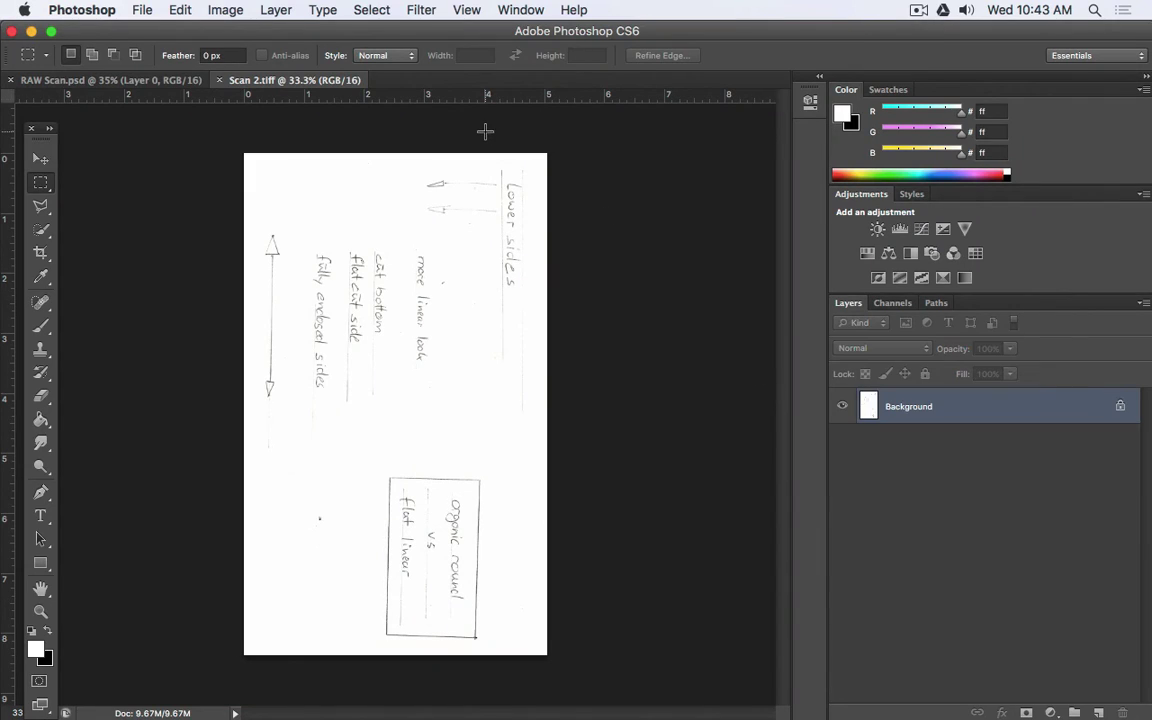
- Rotate the scanned notes image 90° counterclockwise so the handwriting reads horizontally
{"action": "left_click", "coordinate": [226, 10]}
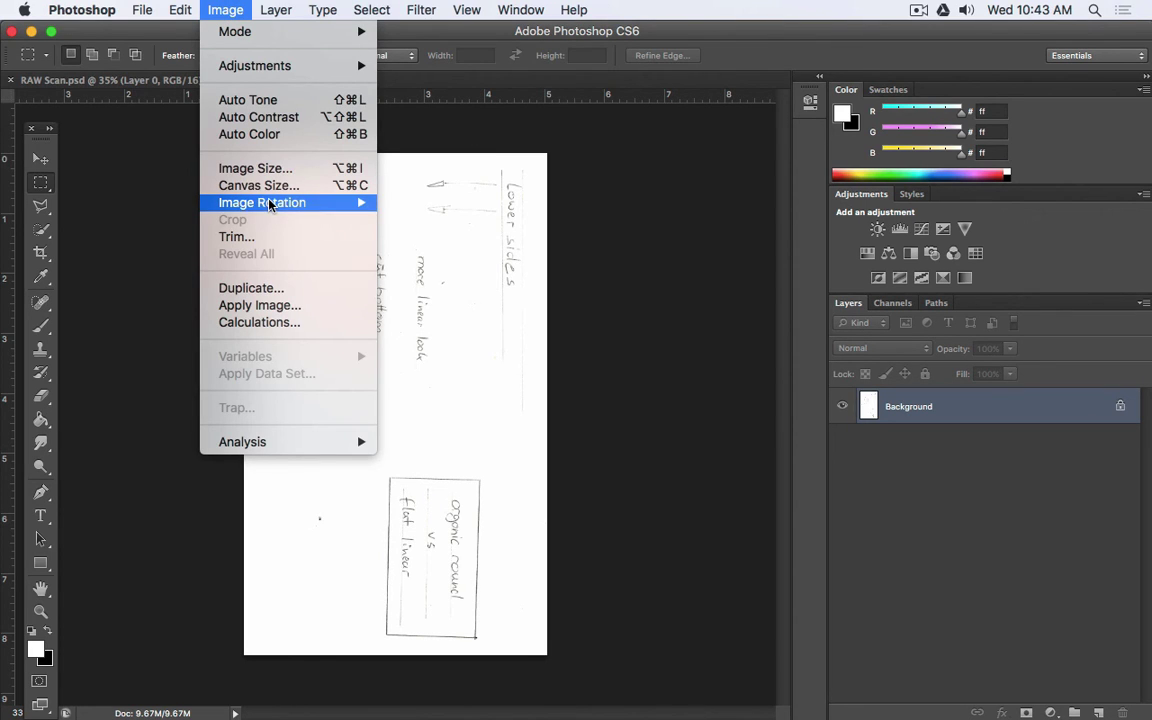
{"action": "mouse_move", "coordinate": [276, 200]}
{"action": "left_click", "coordinate": [465, 238]}
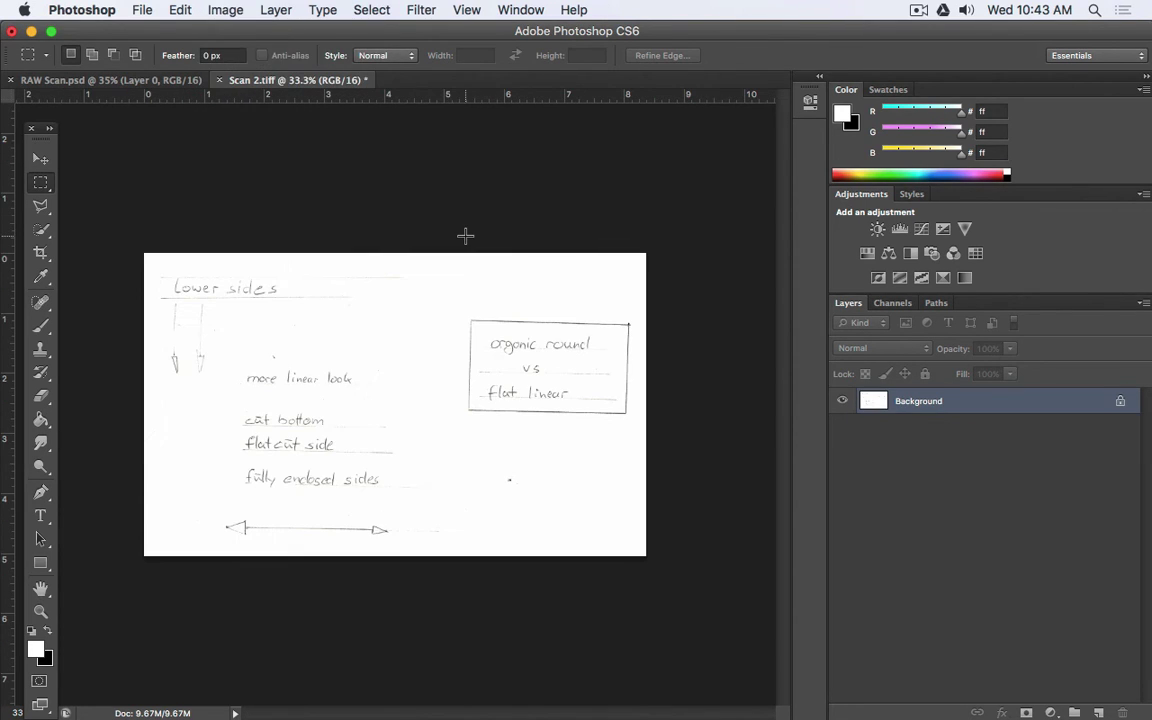
{"action": "scroll", "coordinate": [431, 313], "scroll_direction": "up", "scroll_amount": 3}
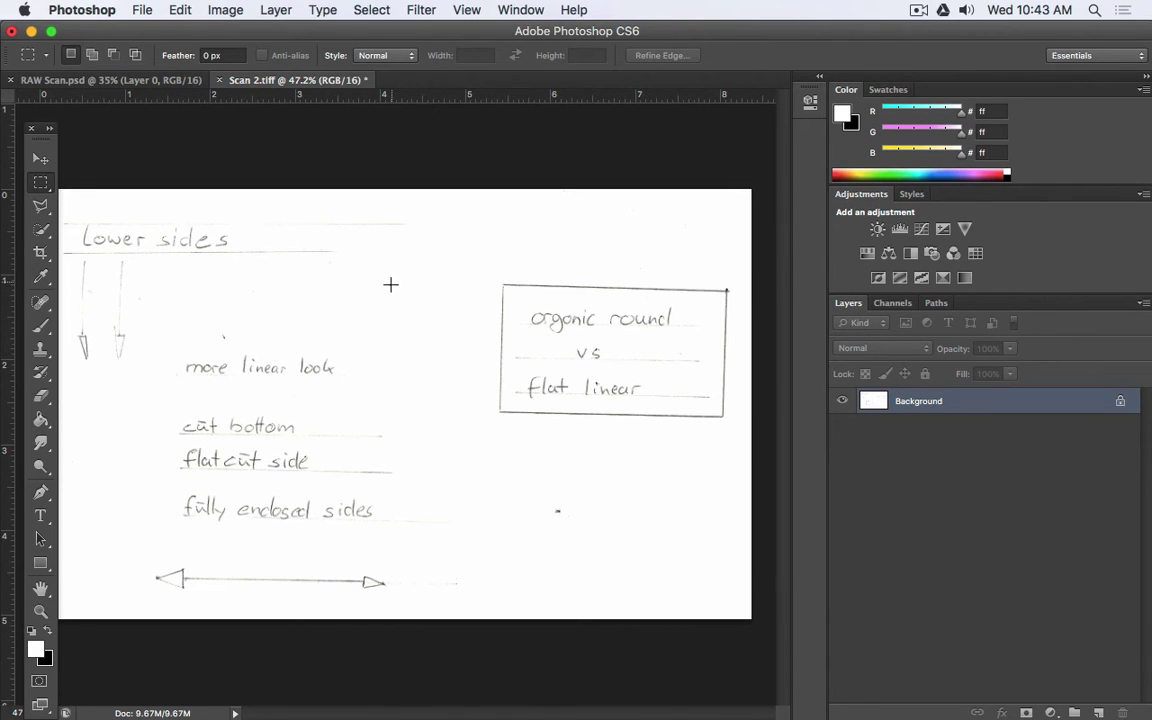
- View the cleaned sketches in RAW Scan.psd, return to the scanned notes, and activate the Crop tool there
{"action": "key", "text": "space"}
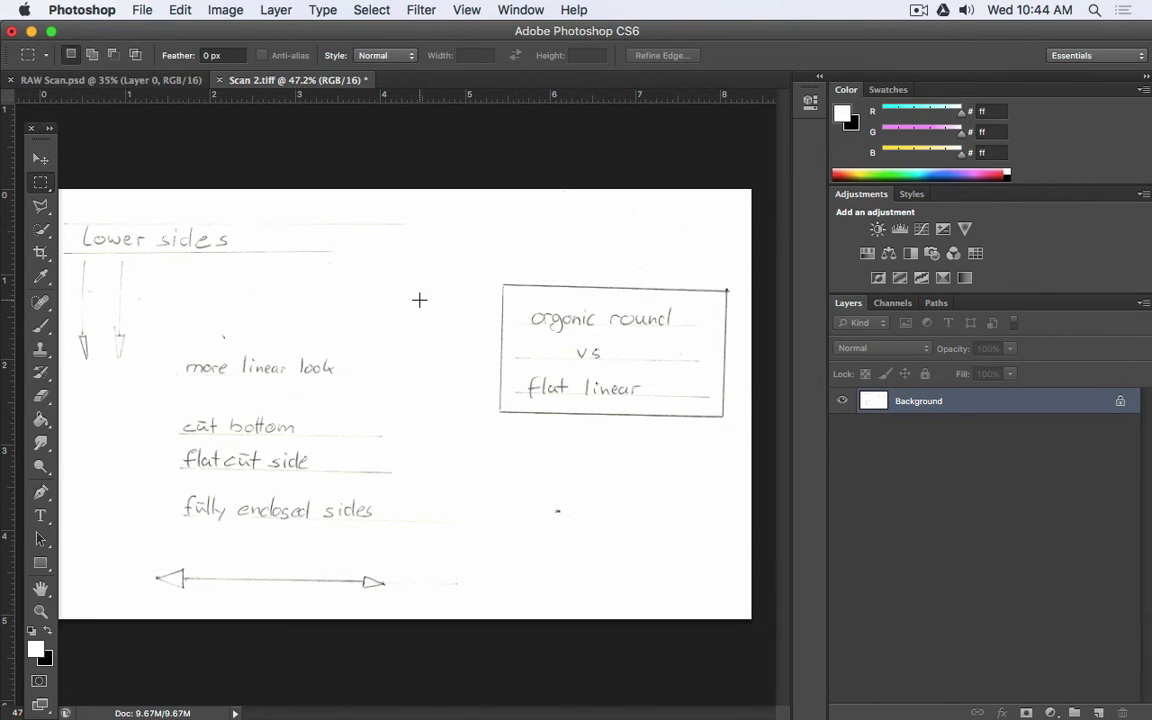
{"action": "left_click", "coordinate": [145, 80]}
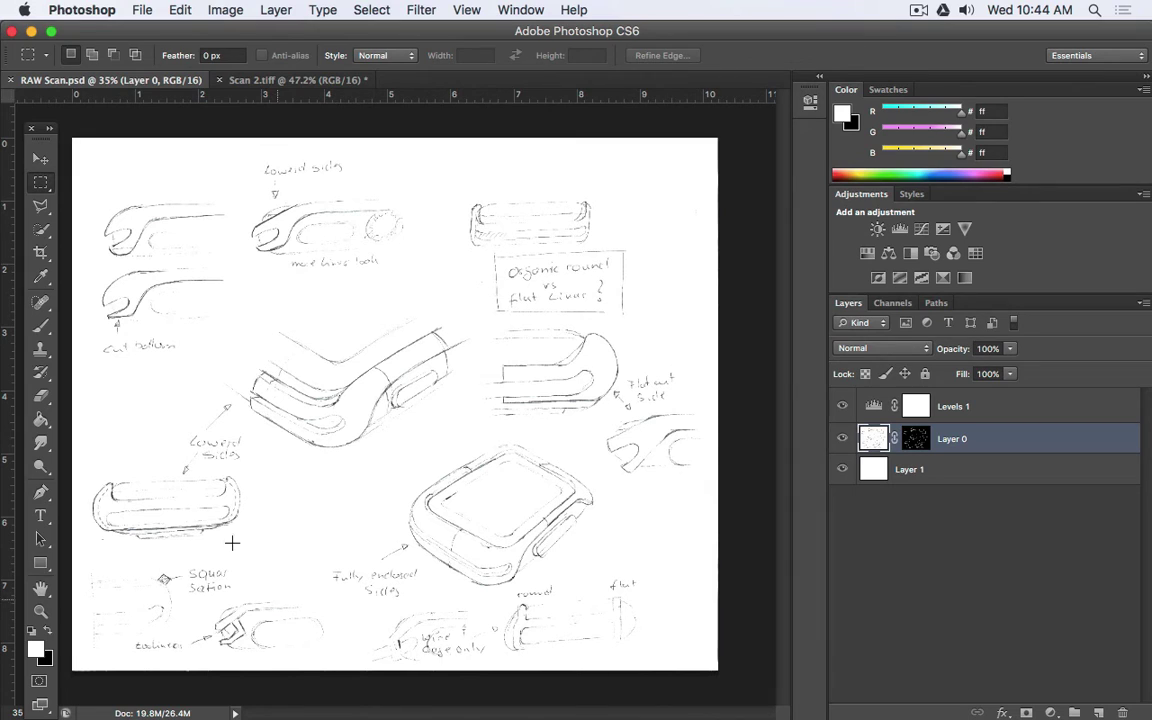
{"action": "left_click", "coordinate": [300, 80]}
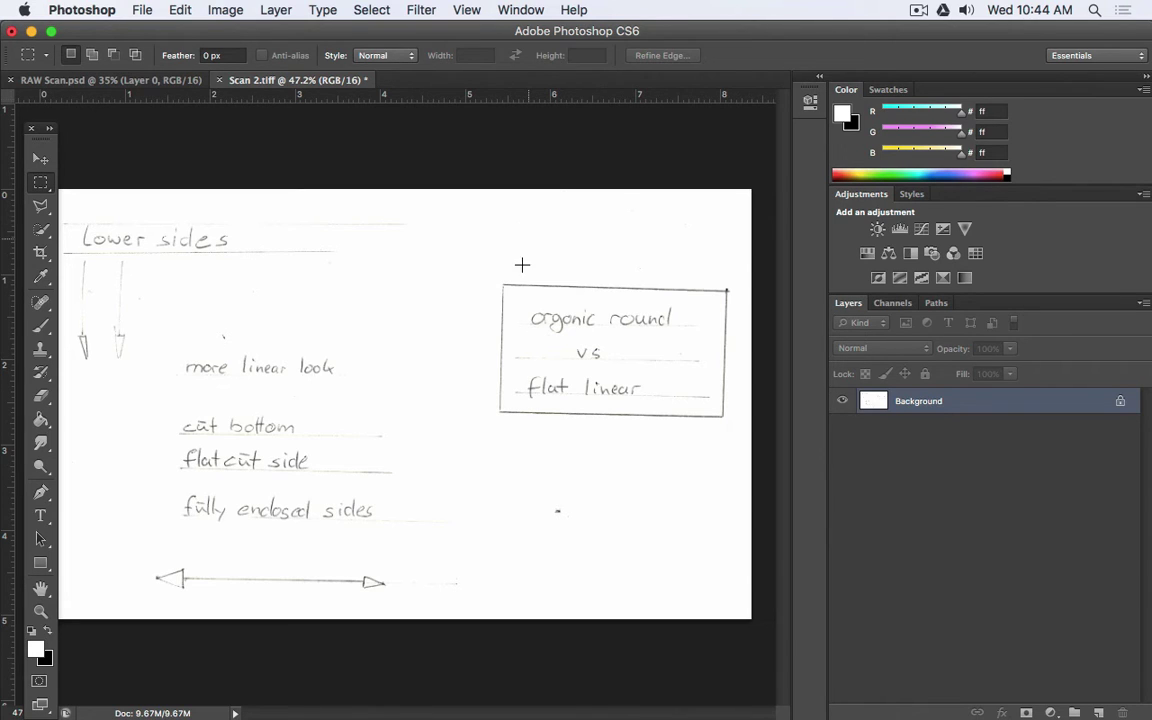
{"action": "left_click", "coordinate": [41, 254]}
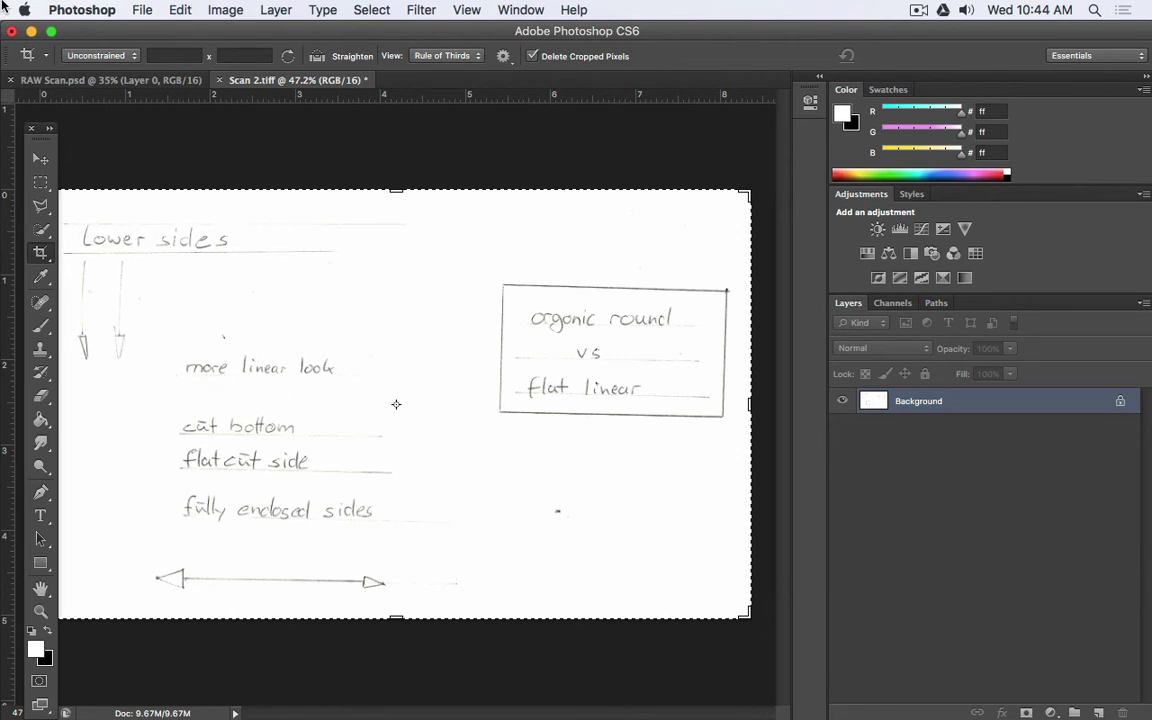
{"action": "left_click", "coordinate": [140, 9]}
{"action": "left_click", "coordinate": [177, 221]}
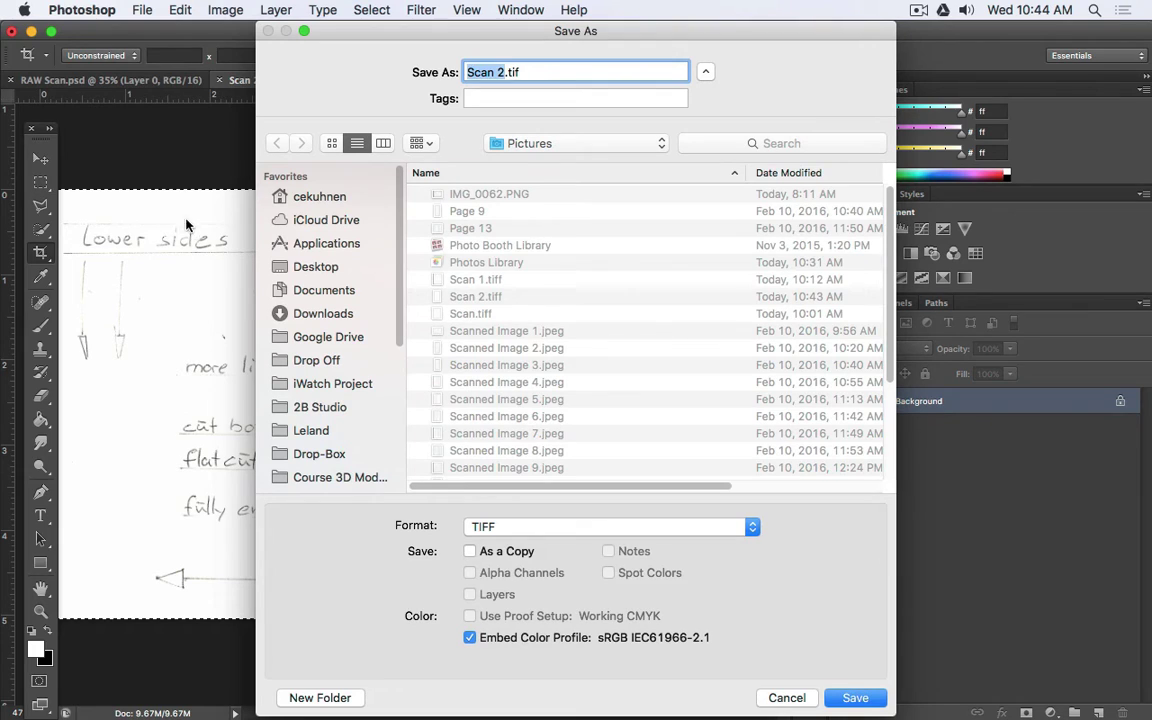
{"action": "left_click", "coordinate": [338, 270]}
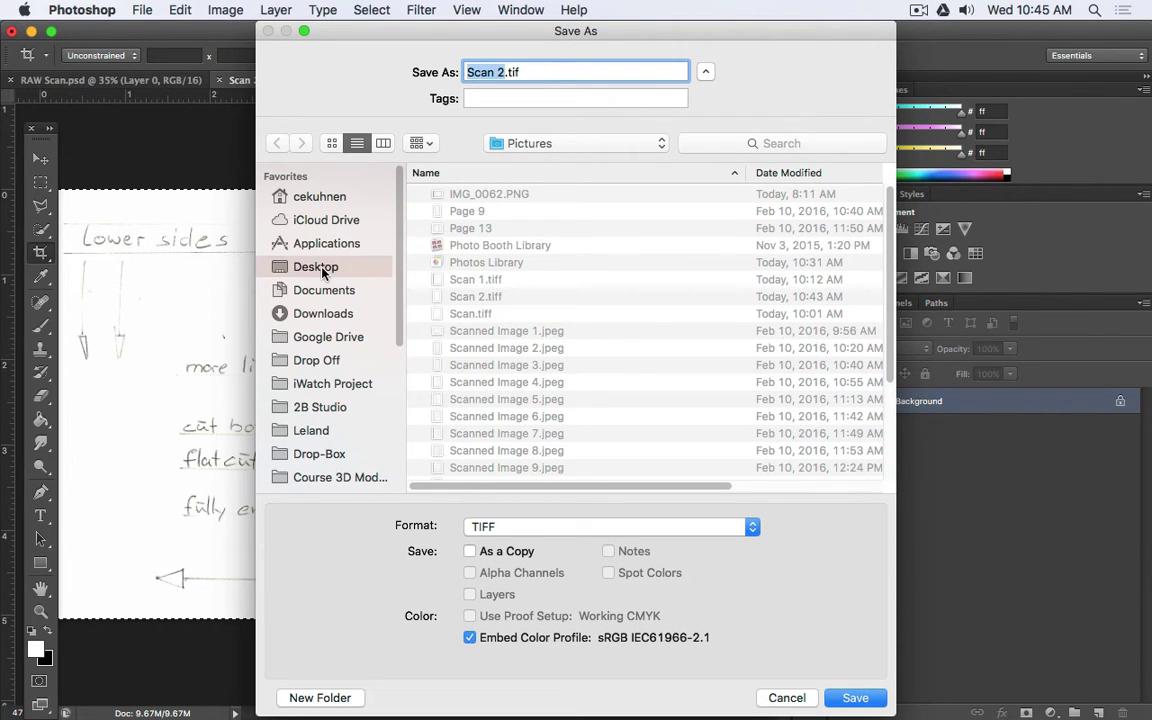
{"action": "double_click", "coordinate": [465, 280]}
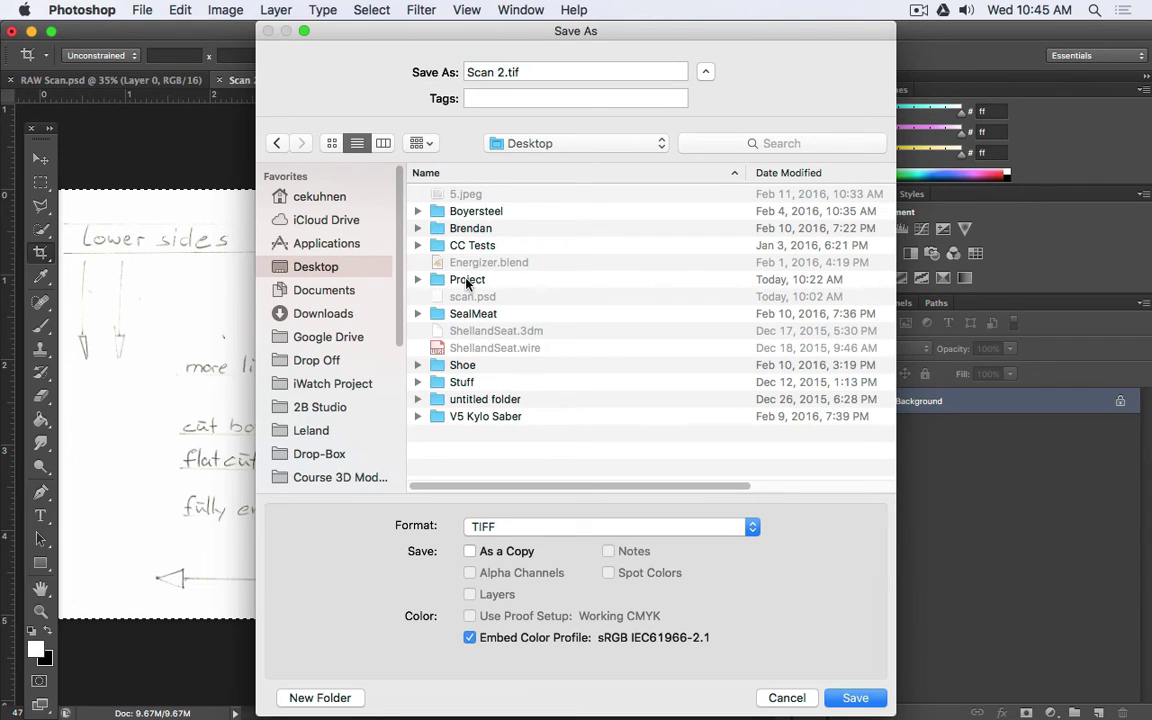
{"action": "left_click", "coordinate": [474, 196]}
{"action": "double_click", "coordinate": [474, 196]}
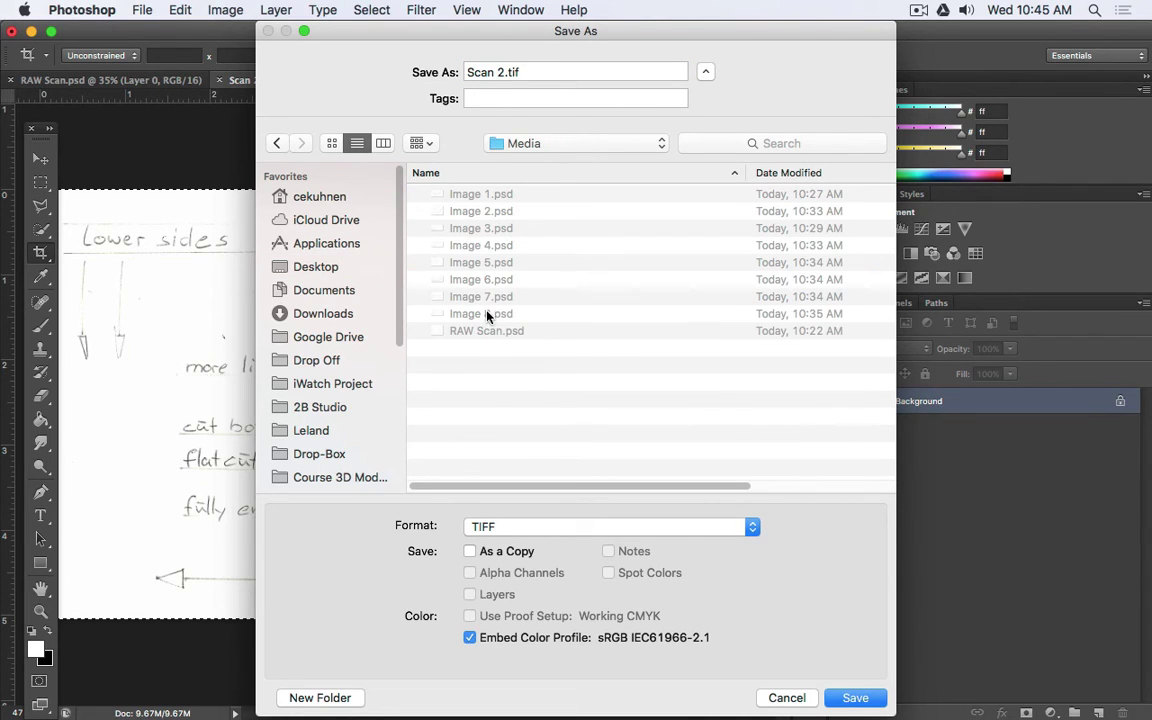
{"action": "left_click", "coordinate": [515, 333]}
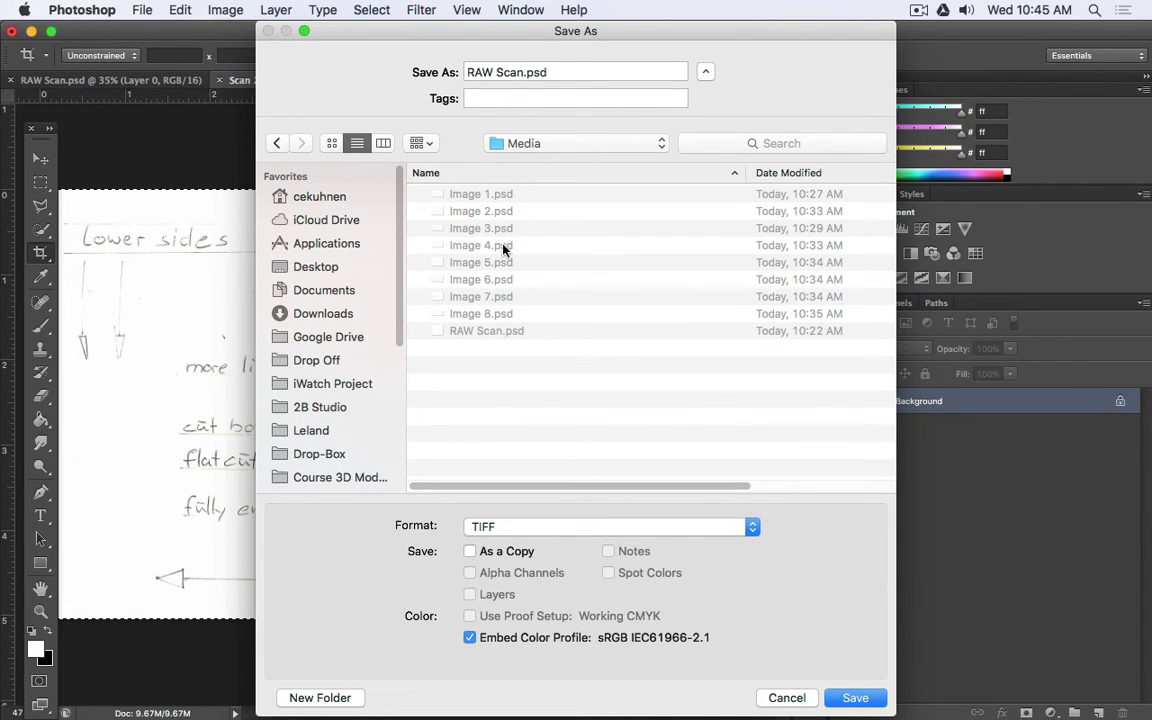
{"action": "left_click", "coordinate": [524, 72]}
{"action": "type", "text": "Text"}
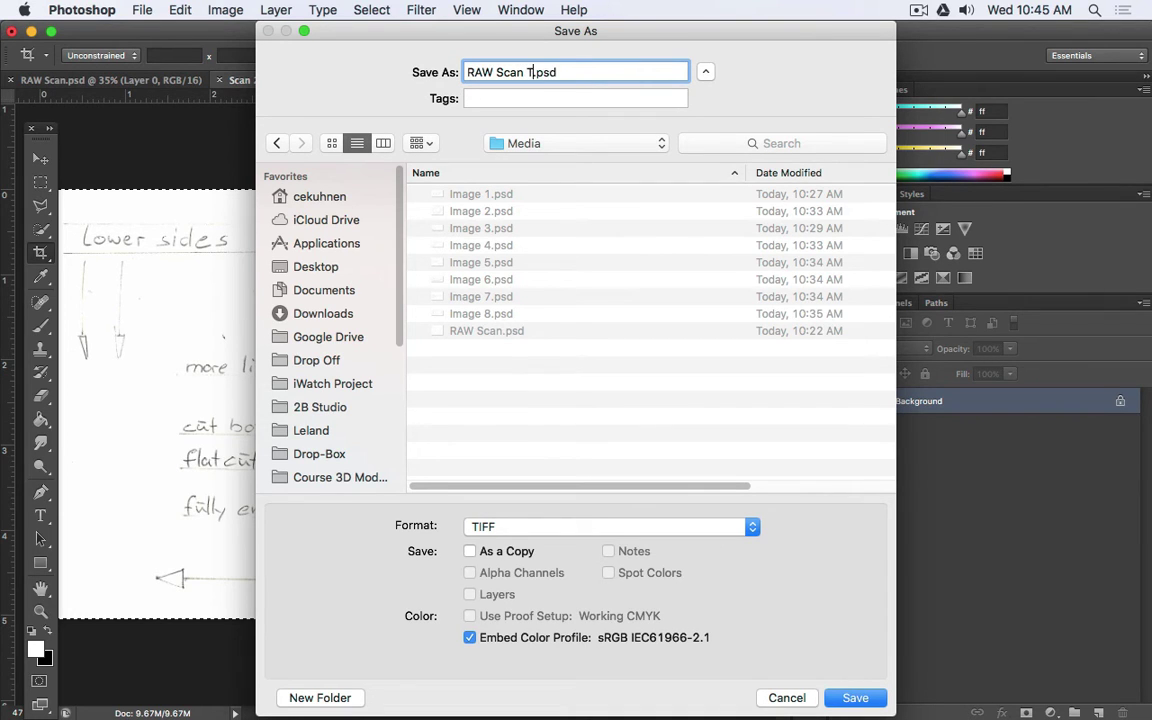
{"action": "key", "text": "Return"}
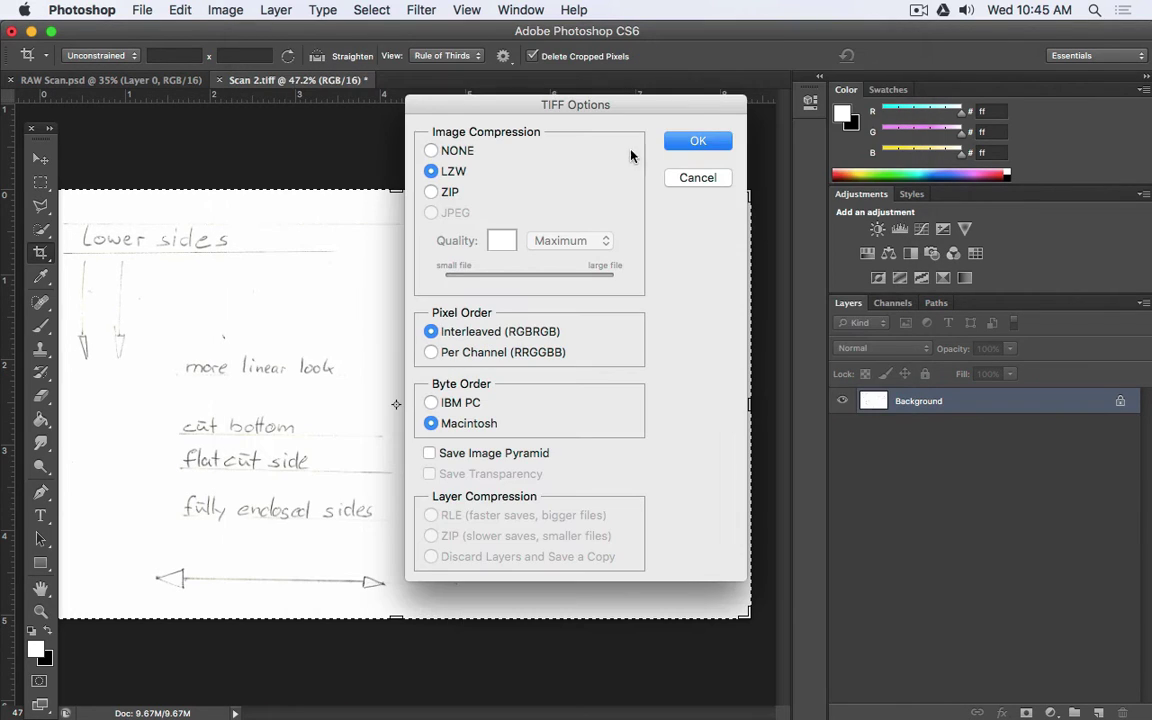
{"action": "left_click", "coordinate": [698, 178]}
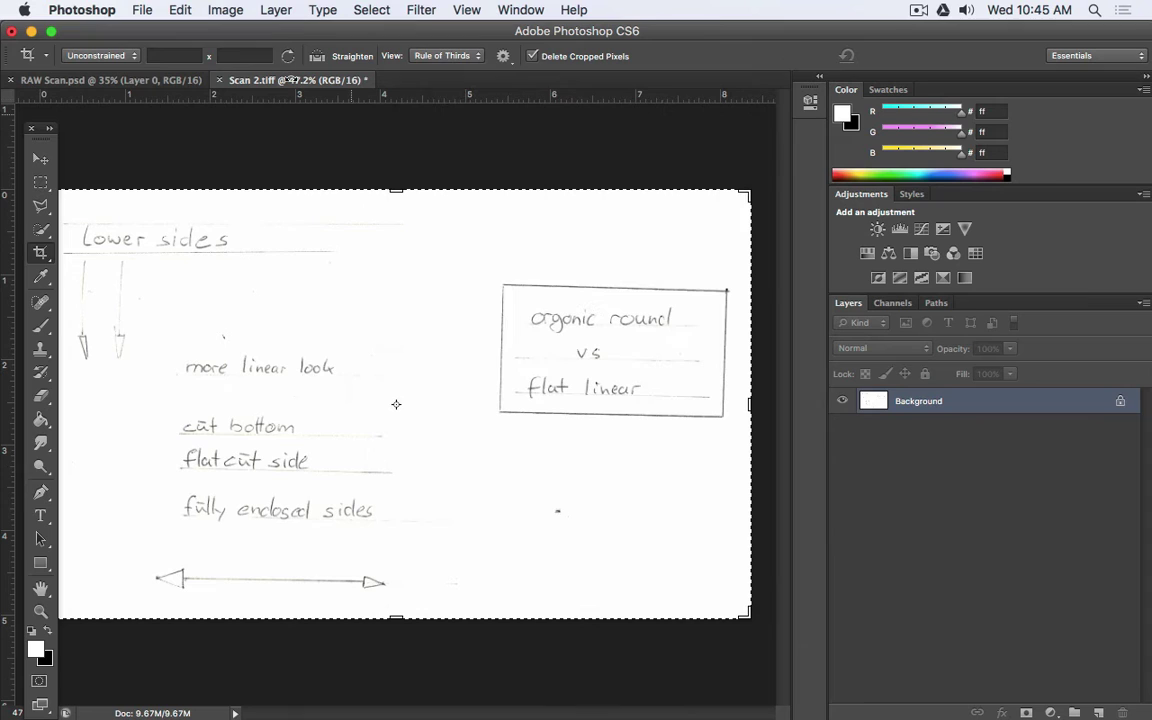
- Save the scanned notes in Photoshop format as Raw Scan Text.psd in the Media folder
{"action": "left_click", "coordinate": [142, 10]}
{"action": "left_click", "coordinate": [174, 222]}
{"action": "left_click", "coordinate": [560, 526]}
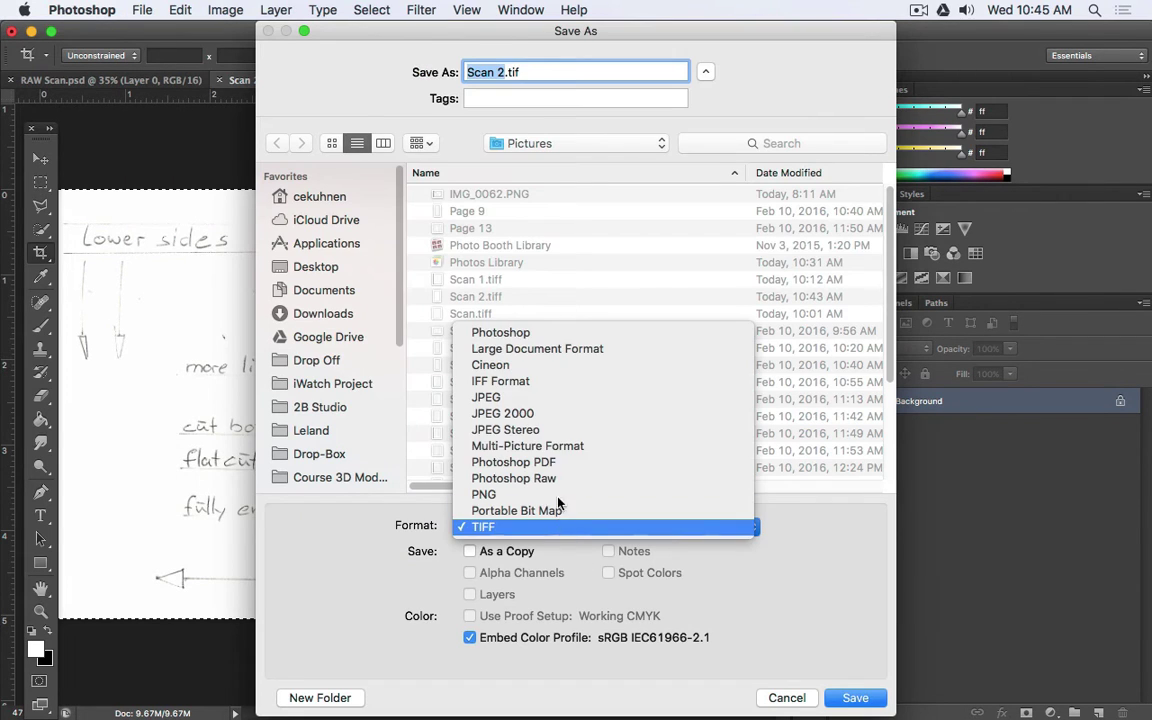
{"action": "left_click", "coordinate": [505, 330]}
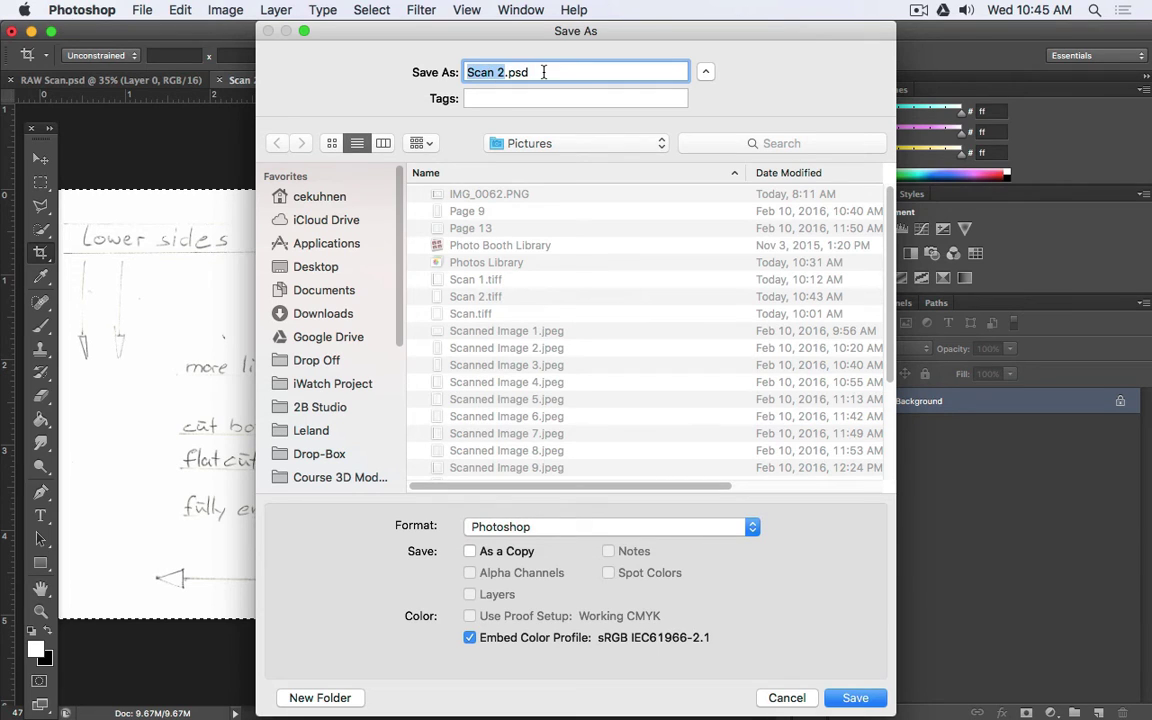
{"action": "type", "text": "Raw"}
{"action": "type", "text": "Text"}
{"action": "left_click", "coordinate": [527, 145]}
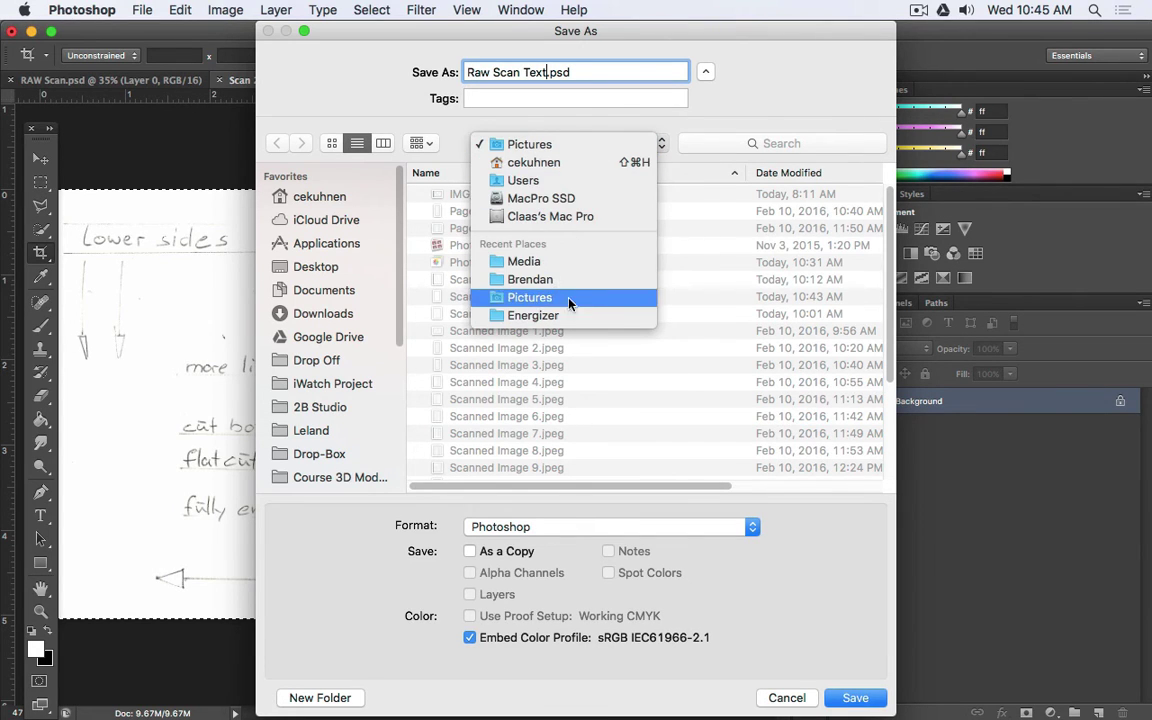
{"action": "left_click", "coordinate": [548, 265]}
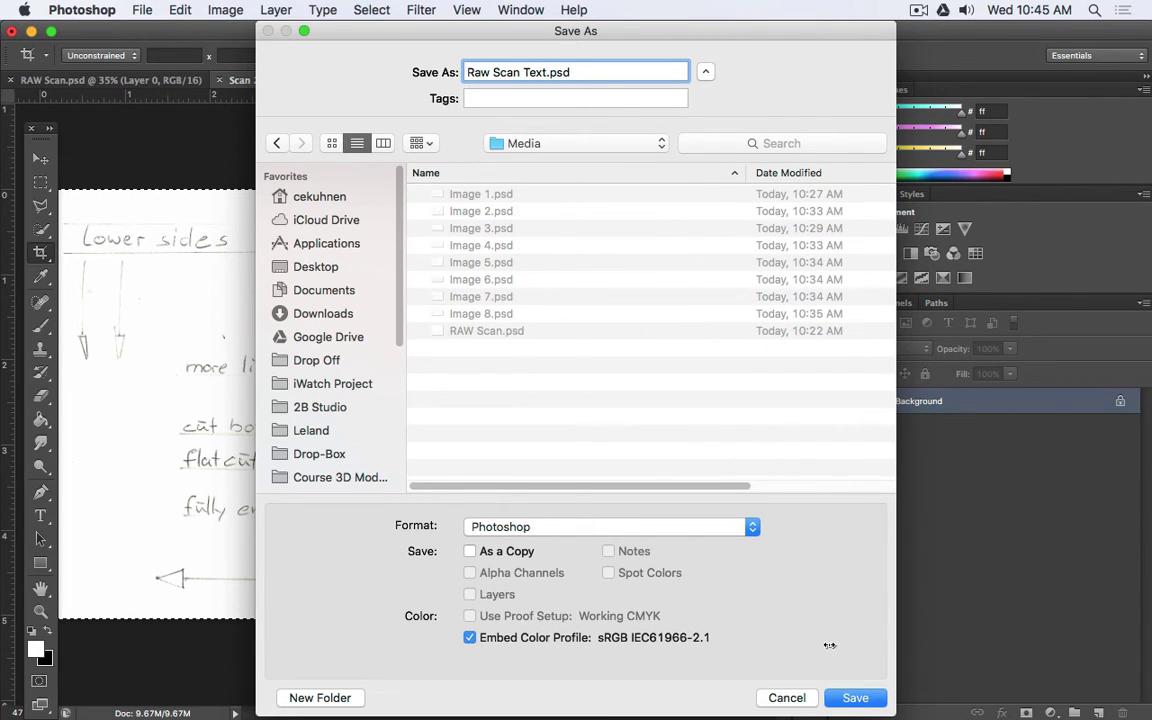
{"action": "left_click", "coordinate": [855, 699]}
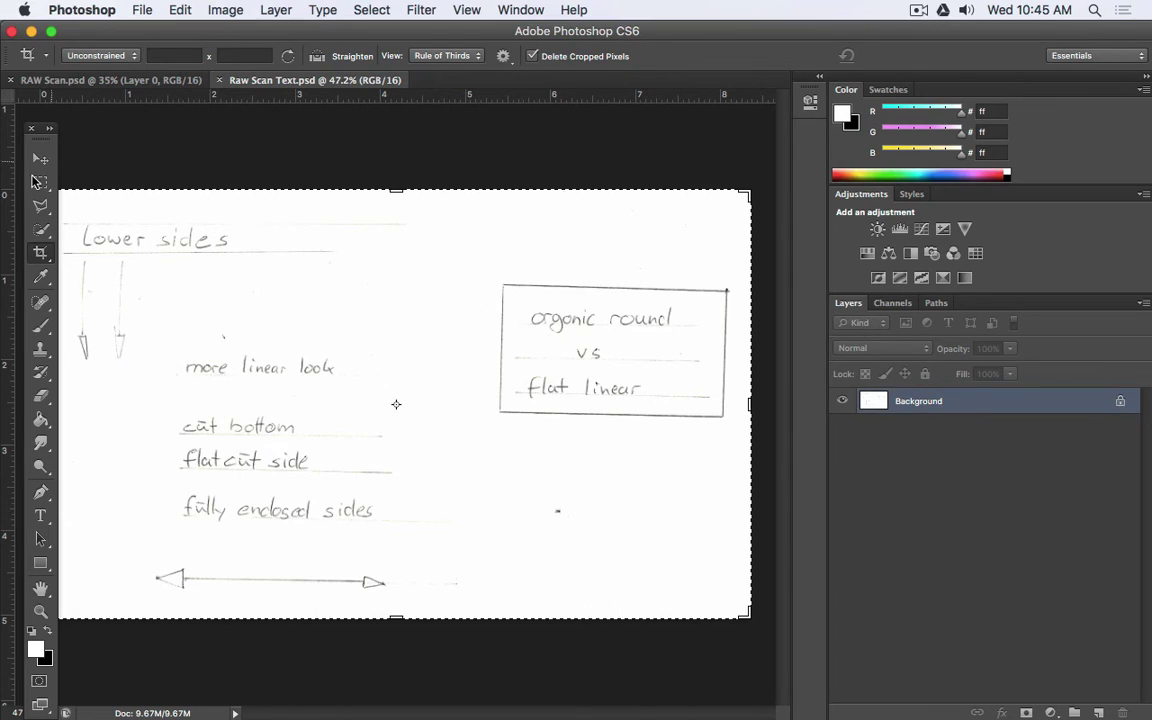
- Crop the notes to the boxed "organic round vs flat linear" text and rotate the crop so the box sits level
{"action": "left_click_drag", "start_coordinate": [482, 266], "coordinate": [746, 437]}
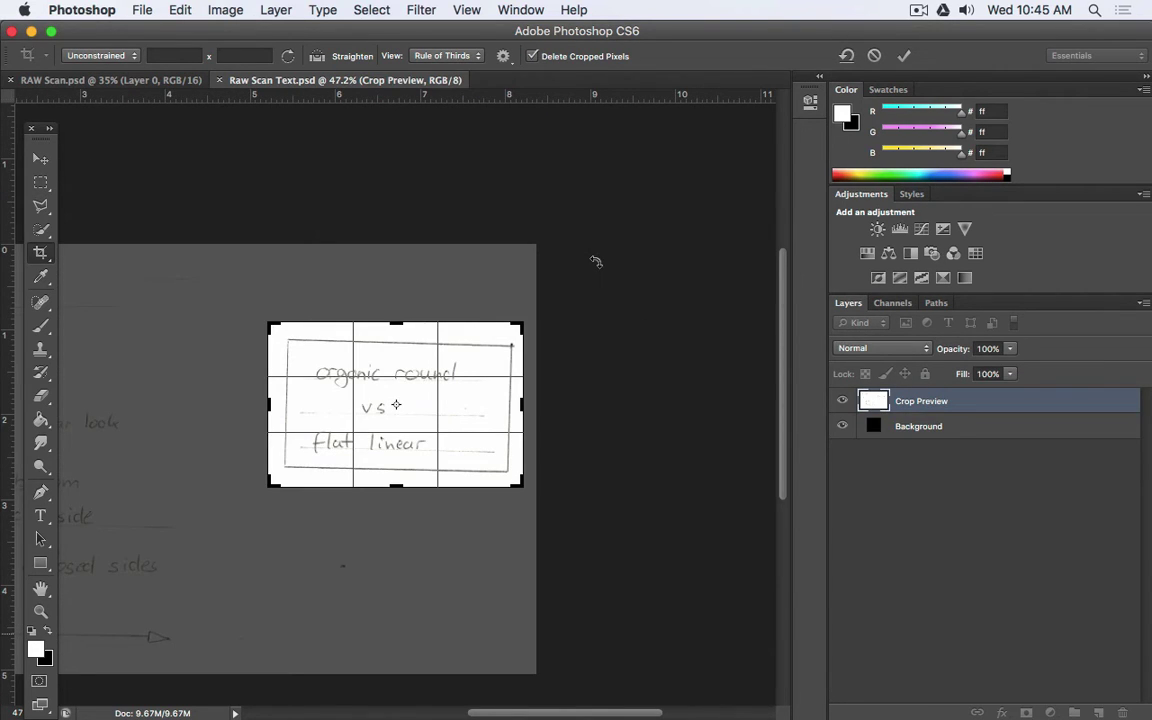
{"action": "key", "text": "Return"}
{"action": "key", "text": "super+0"}
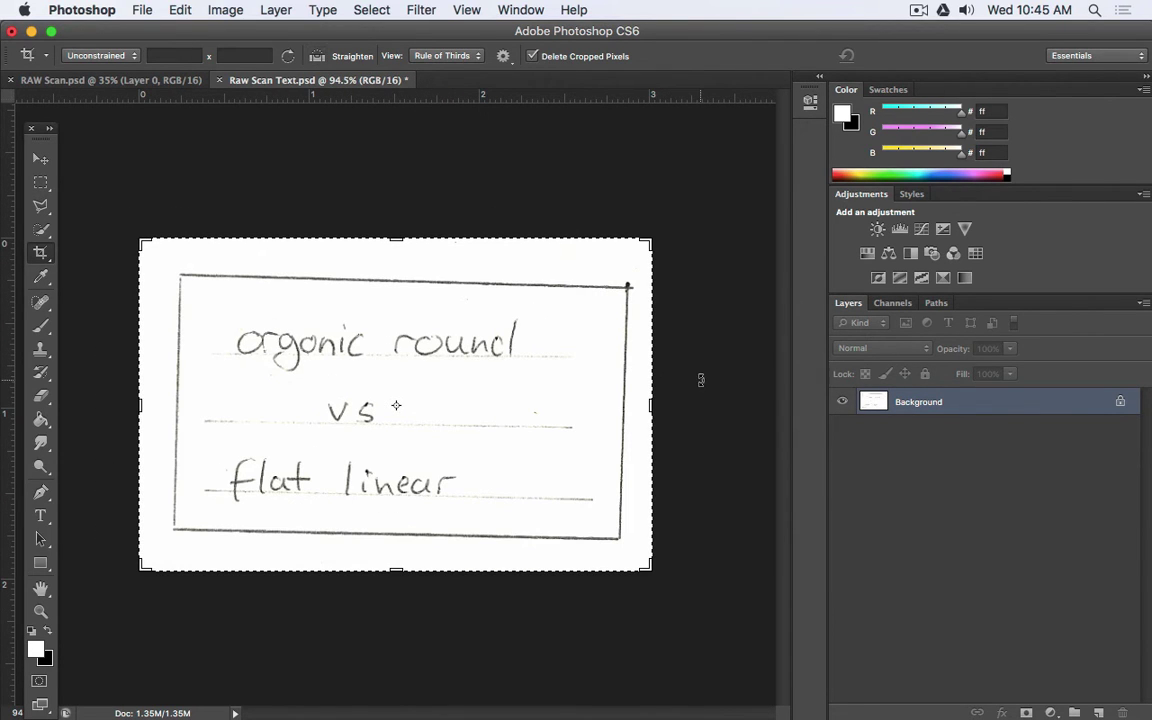
{"action": "left_click_drag", "start_coordinate": [701, 390], "coordinate": [702, 381]}
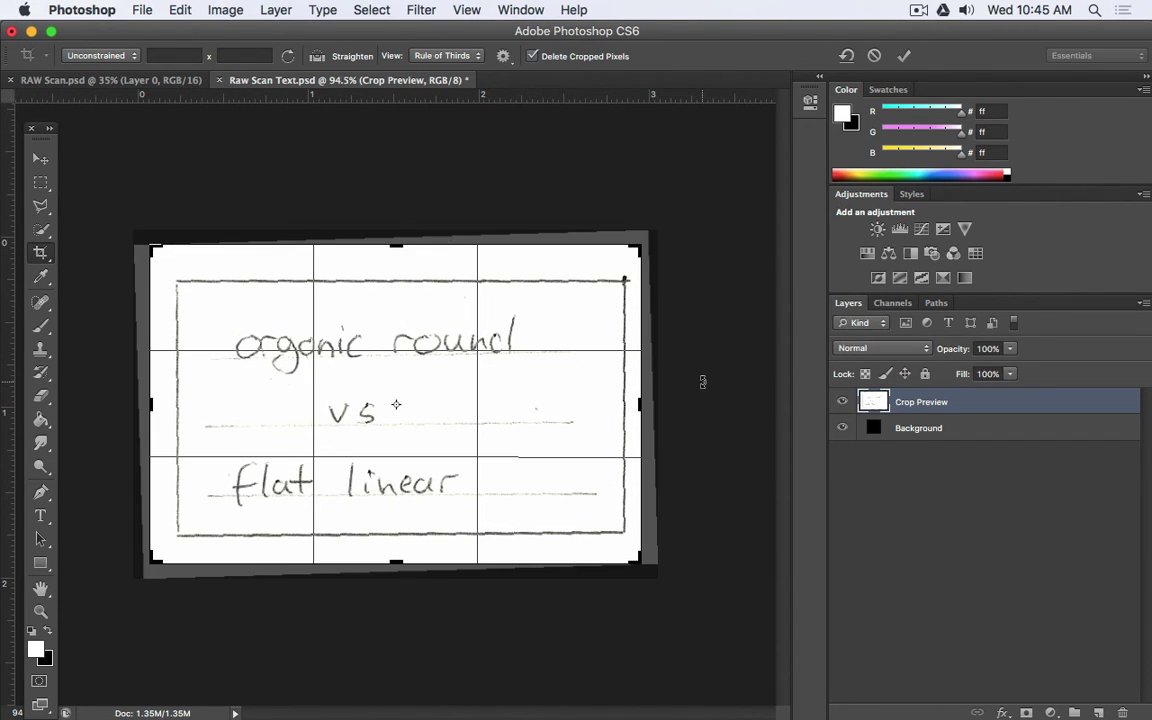
{"action": "key", "text": "Return"}
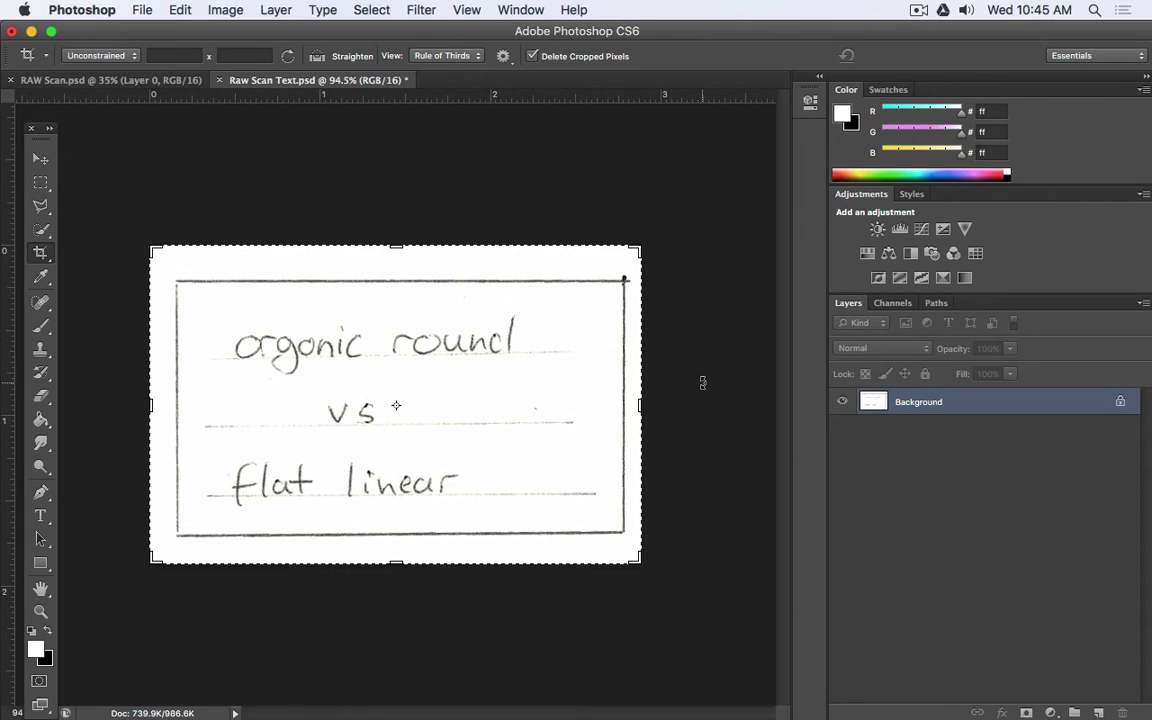
- Place a horizontal guide beneath "organic round" to check the straightening, and hide the guide
{"action": "left_click_drag", "start_coordinate": [474, 100], "coordinate": [460, 360]}
{"action": "left_click", "coordinate": [41, 182]}
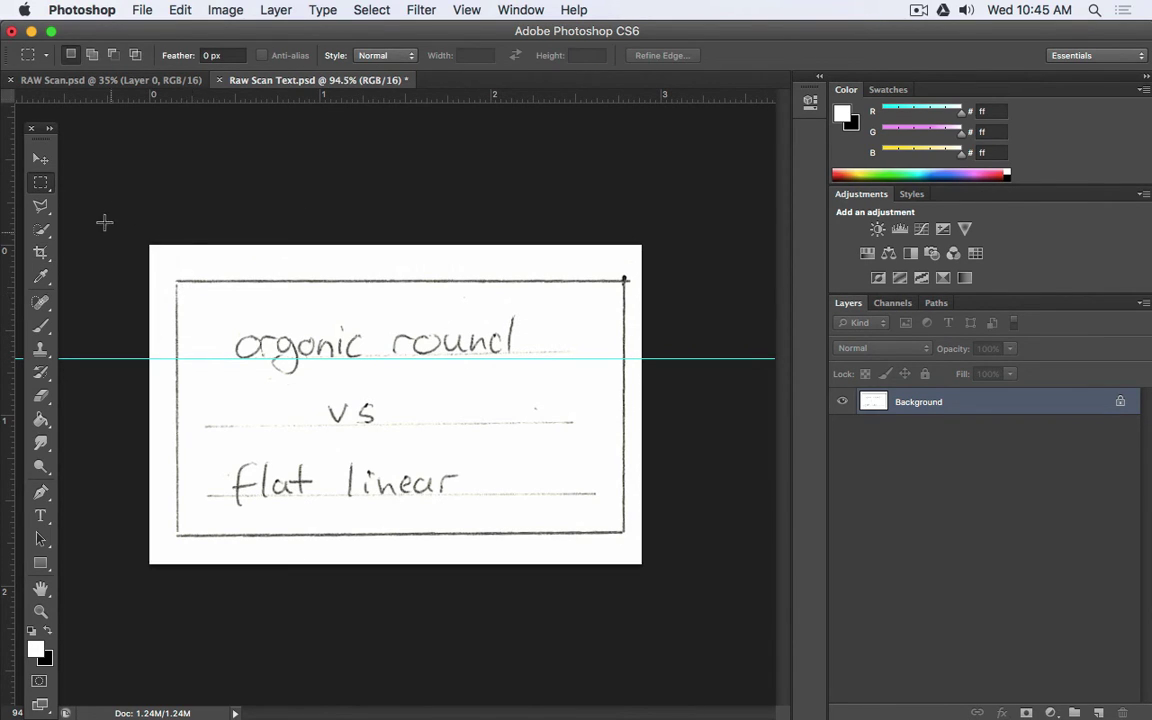
{"action": "key", "text": "super+semicolon"}
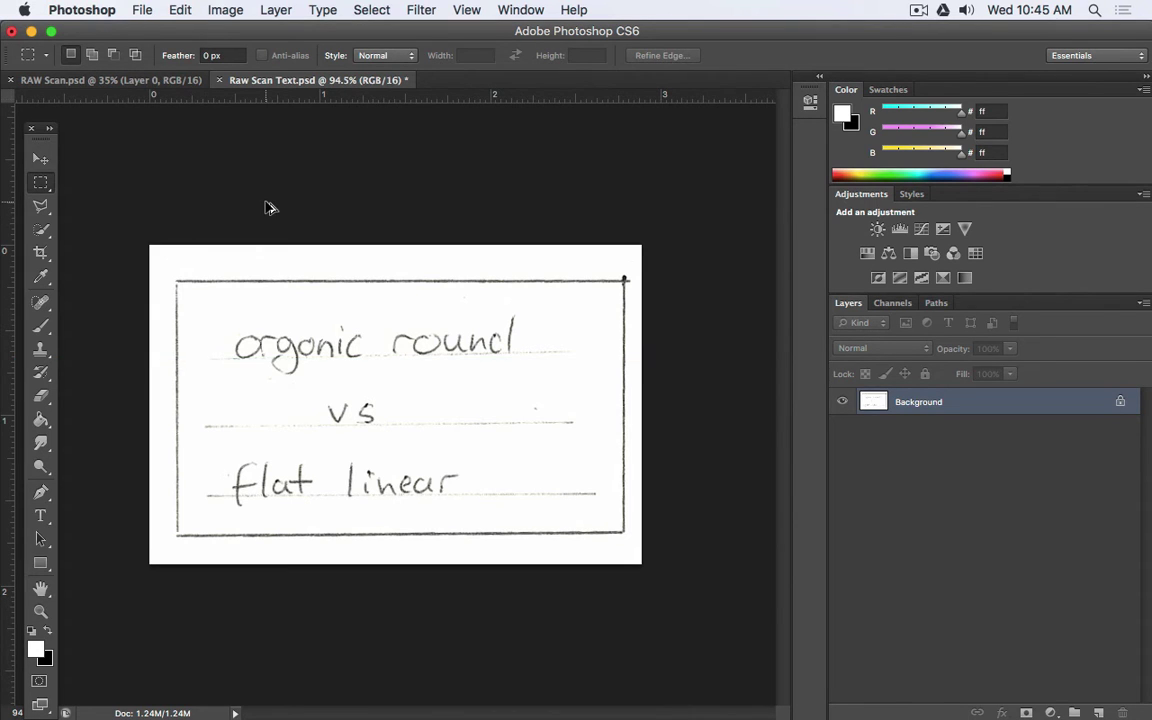
- Undo the cropping and straightening to bring back the full page of notes
{"action": "key", "text": "super+z"}
{"action": "key", "text": "super+0"}
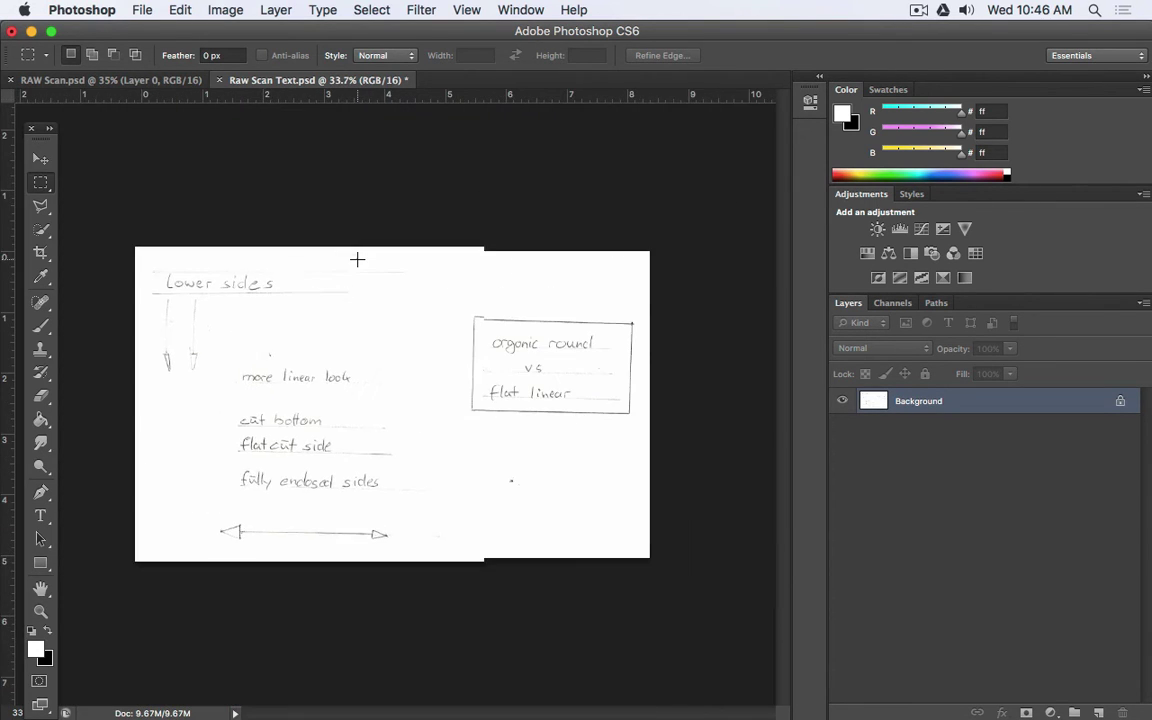
{"action": "scroll", "coordinate": [357, 259], "scroll_direction": "up", "scroll_amount": 2}
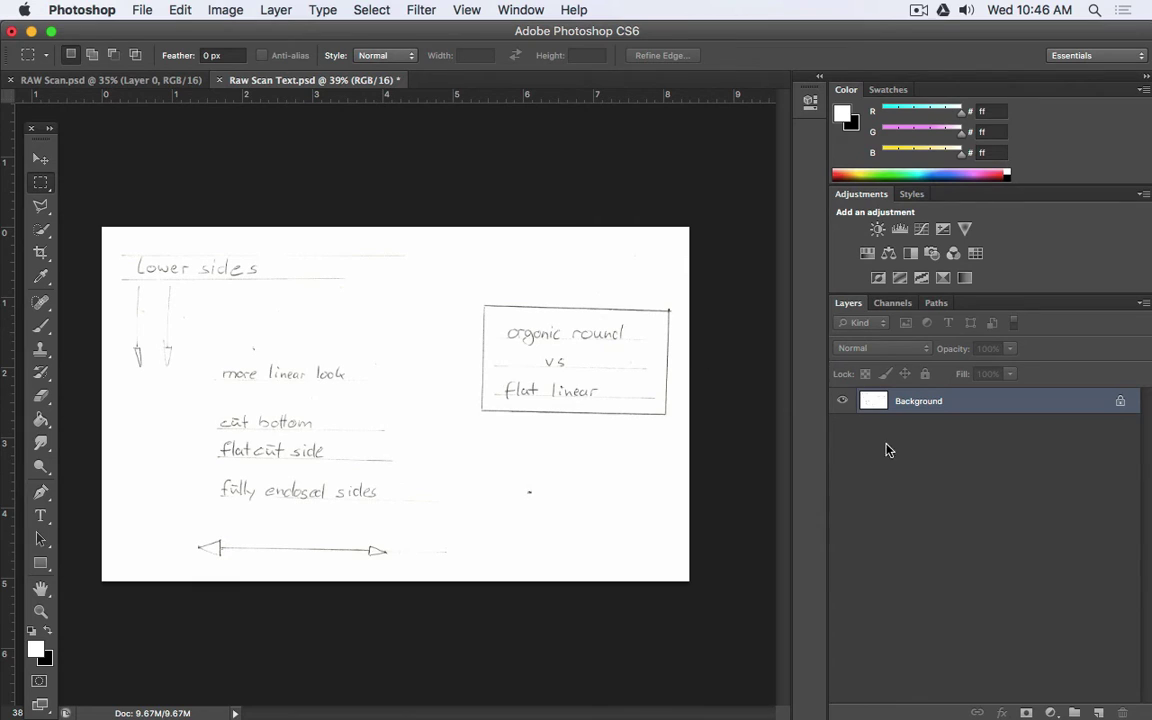
- Convert the Background to a regular layer named Layer 0 and add a Levels adjustment with the shadow input raised to darken the handwriting
{"action": "double_click", "coordinate": [871, 408]}
{"action": "key", "text": "Return"}
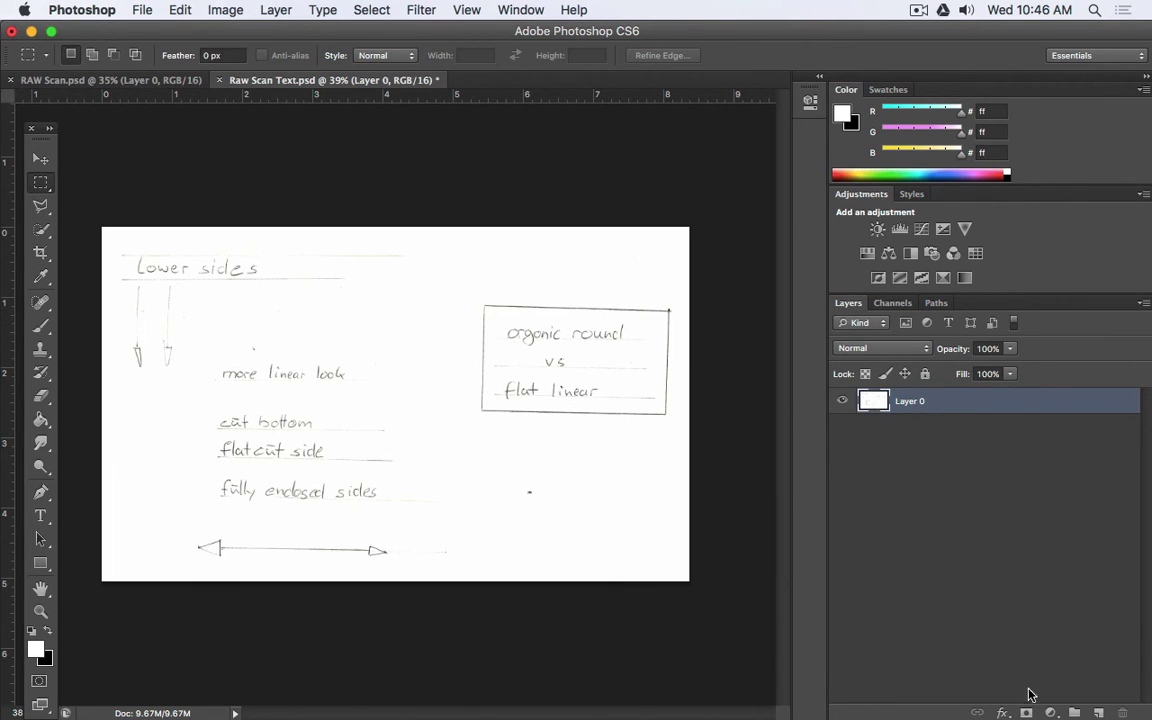
{"action": "left_click", "coordinate": [1050, 712]}
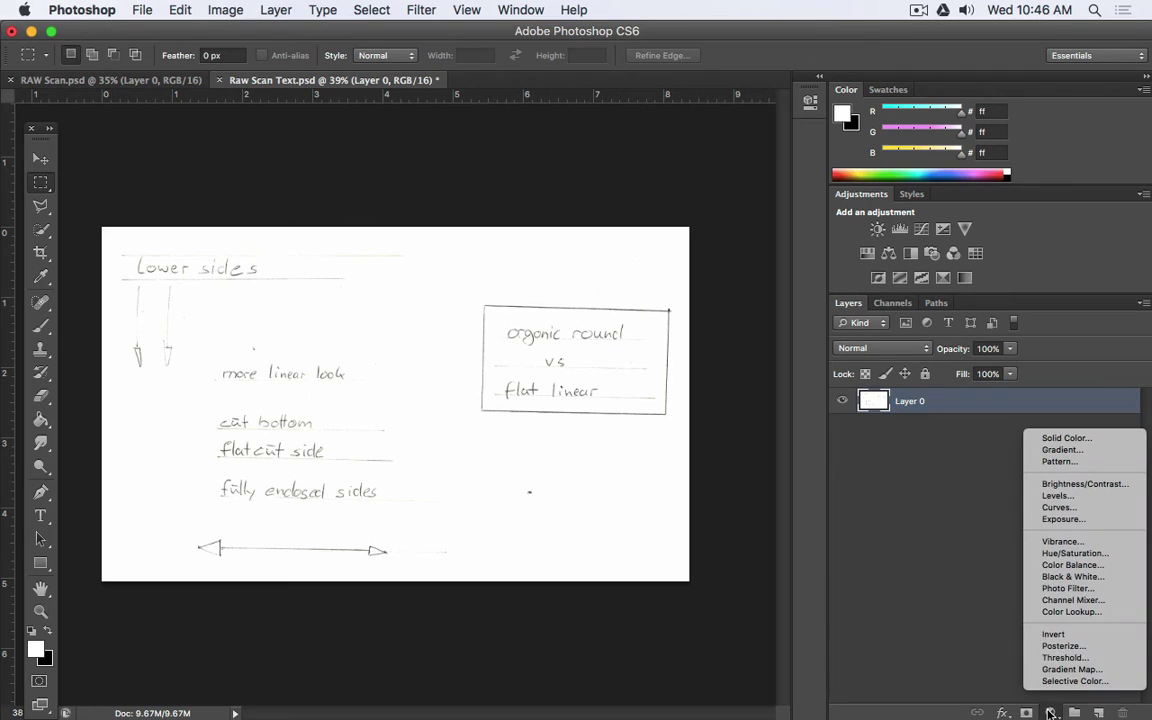
{"action": "left_click", "coordinate": [1074, 500]}
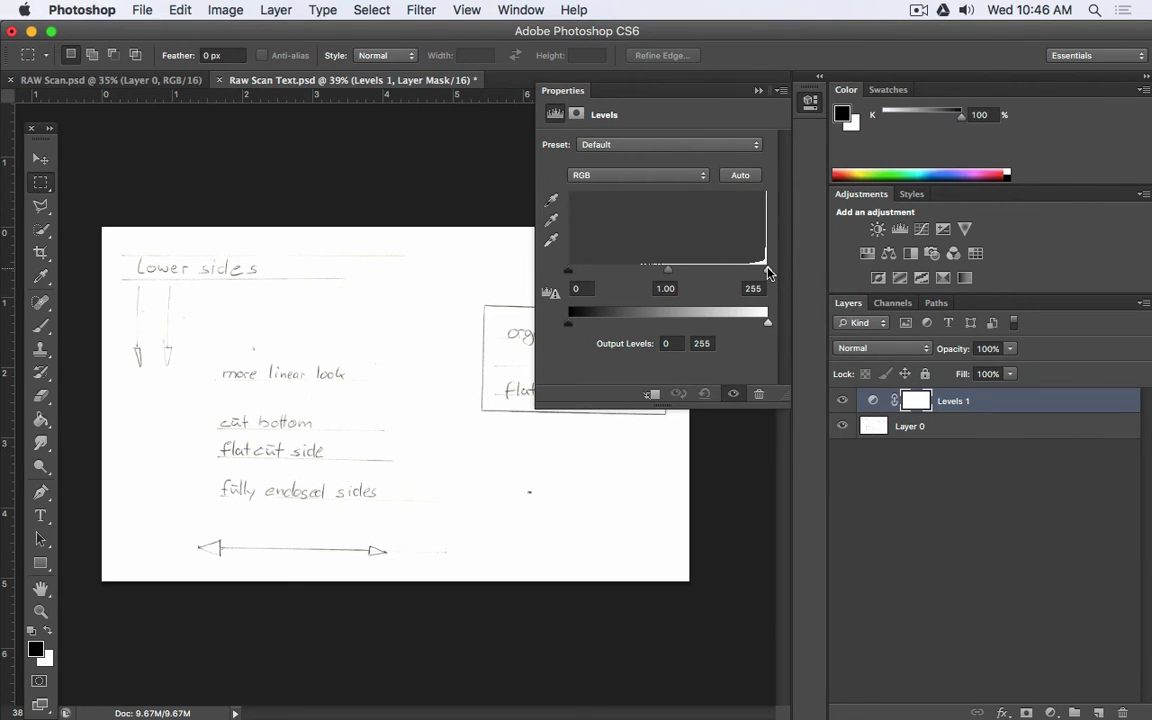
{"action": "left_click_drag", "start_coordinate": [569, 270], "coordinate": [618, 273]}
{"action": "left_click", "coordinate": [759, 92]}
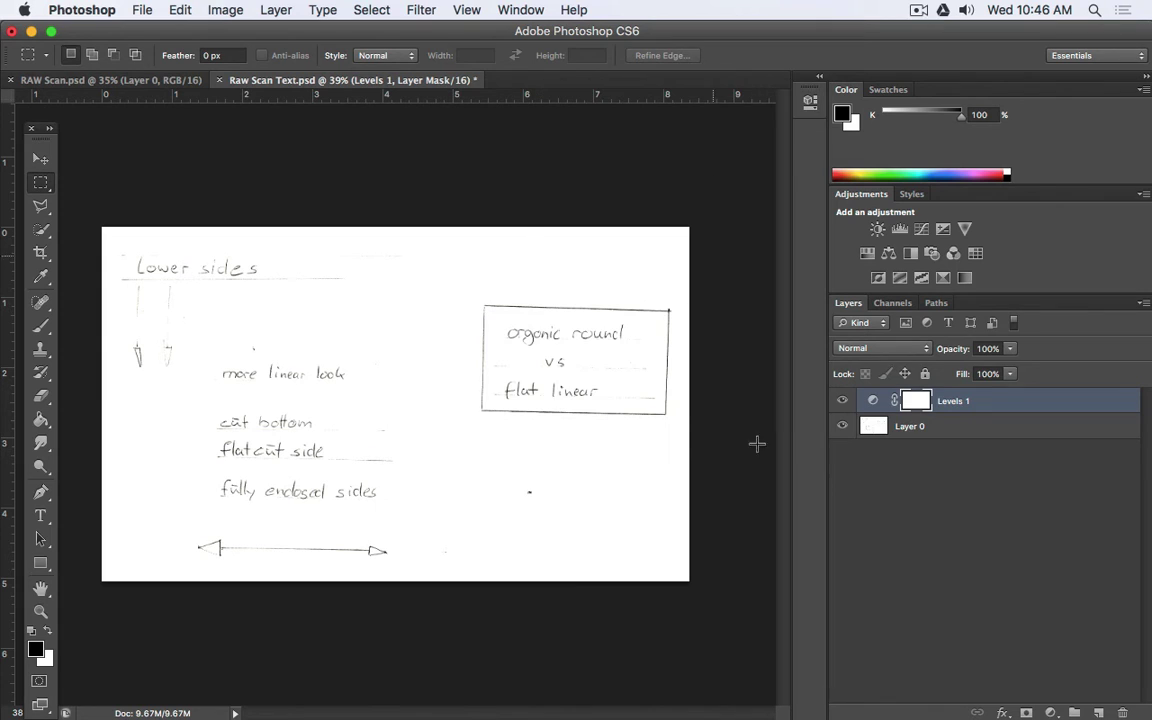
- Select Layer 0's white paper by Color Range with Sampled Colors at fuzziness 21, and invert the selection to the handwriting
{"action": "left_click", "coordinate": [883, 430]}
{"action": "left_click", "coordinate": [371, 9]}
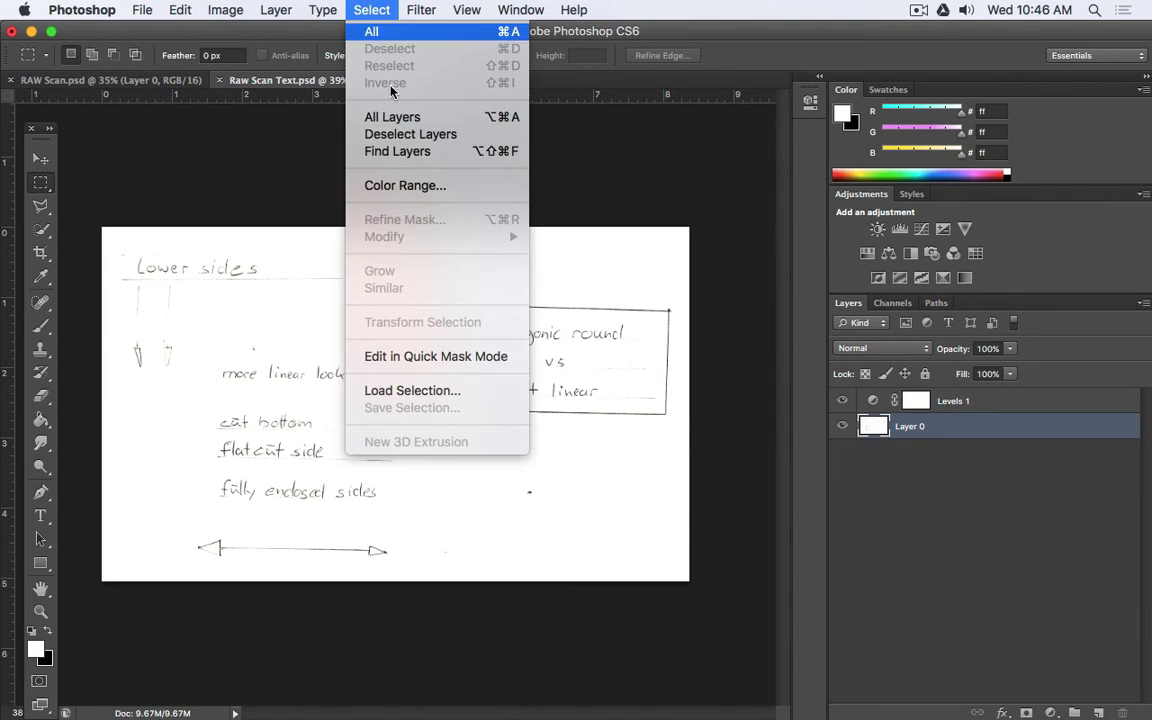
{"action": "left_click", "coordinate": [354, 168]}
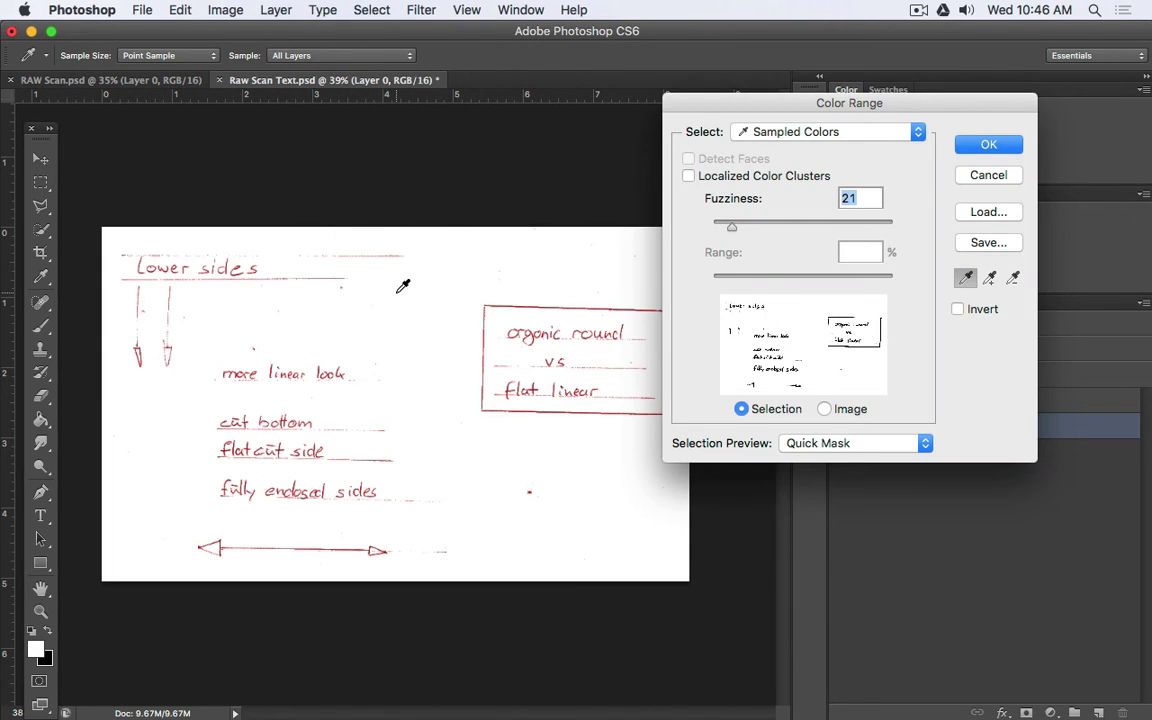
{"action": "left_click", "coordinate": [989, 145]}
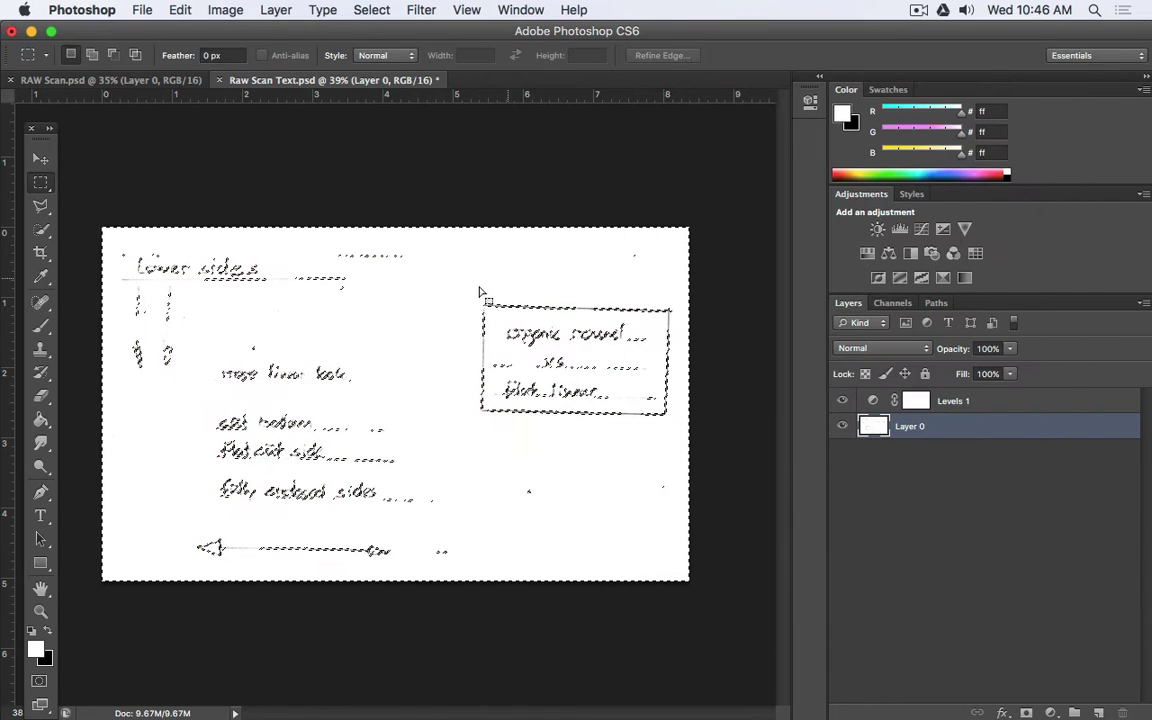
{"action": "left_click", "coordinate": [194, 8]}
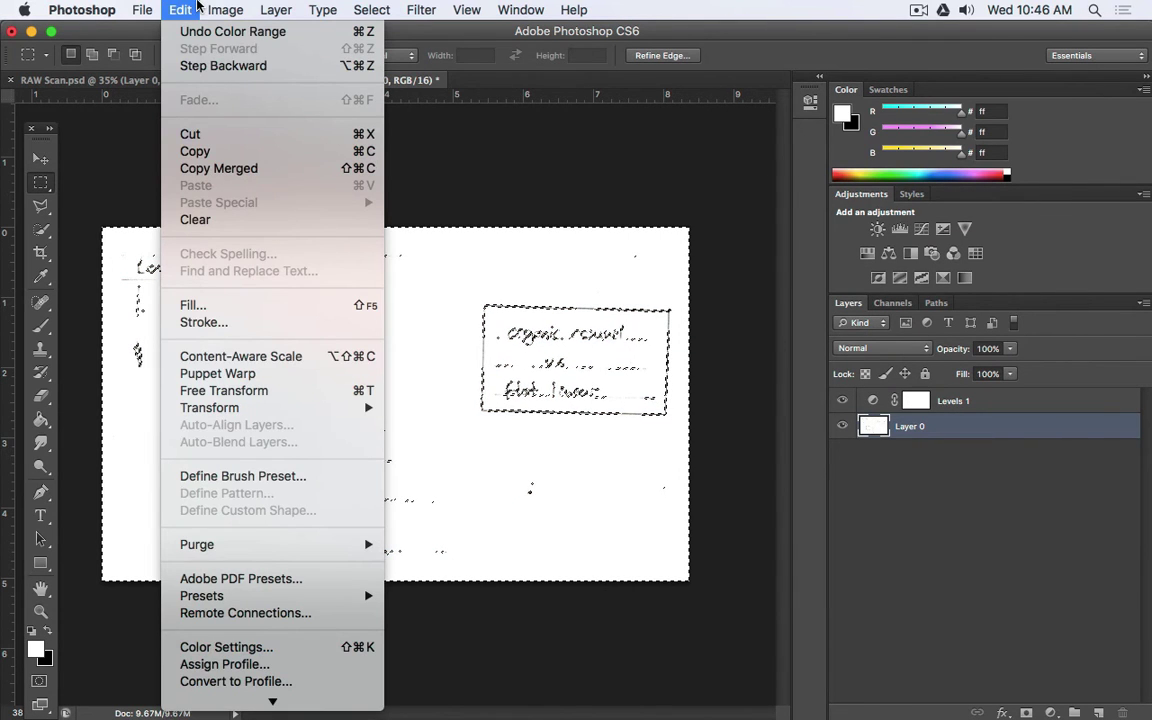
{"action": "mouse_move", "coordinate": [371, 9]}
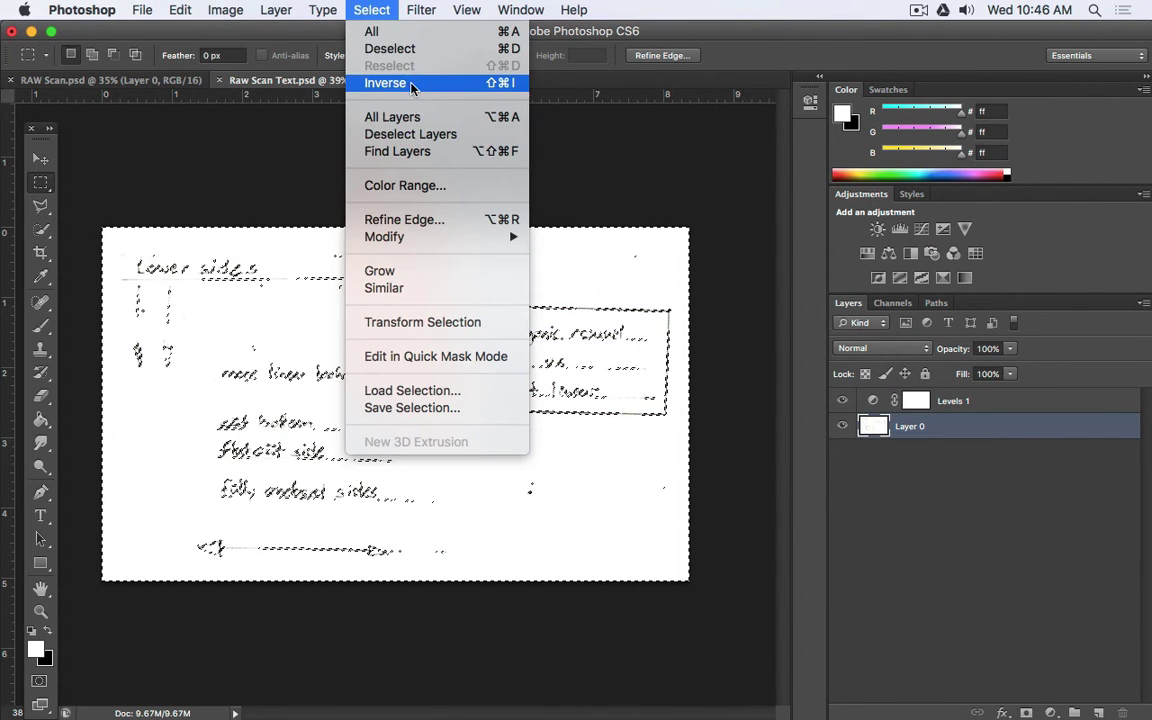
{"action": "left_click", "coordinate": [411, 84]}
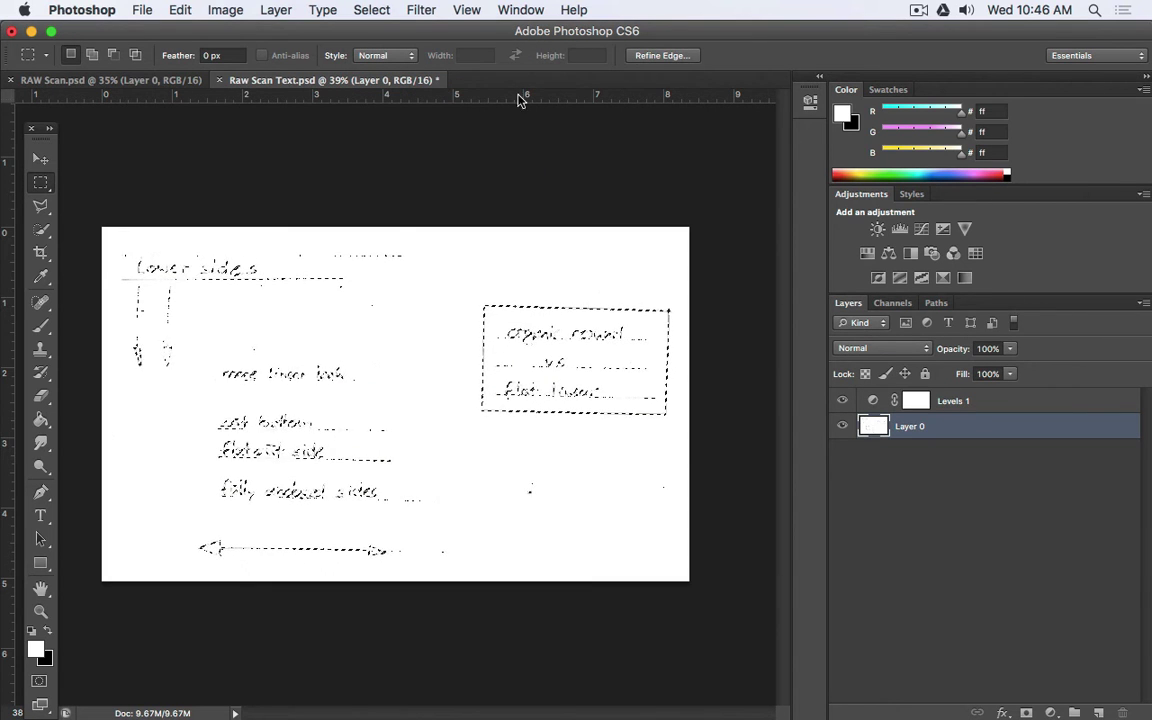
- Mask Layer 0 with the handwriting selection and add a new empty layer beneath it
{"action": "left_click", "coordinate": [1047, 711]}
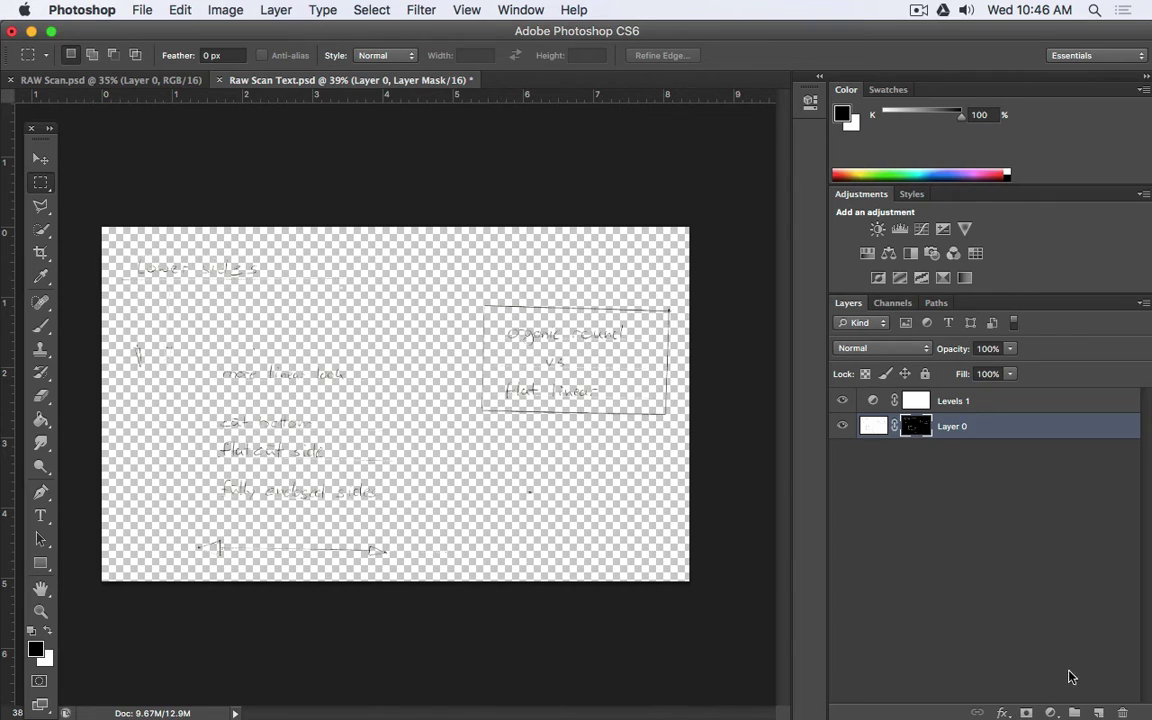
{"action": "key", "text": "super+shift+alt+n"}
{"action": "left_click_drag", "start_coordinate": [895, 428], "coordinate": [930, 462]}
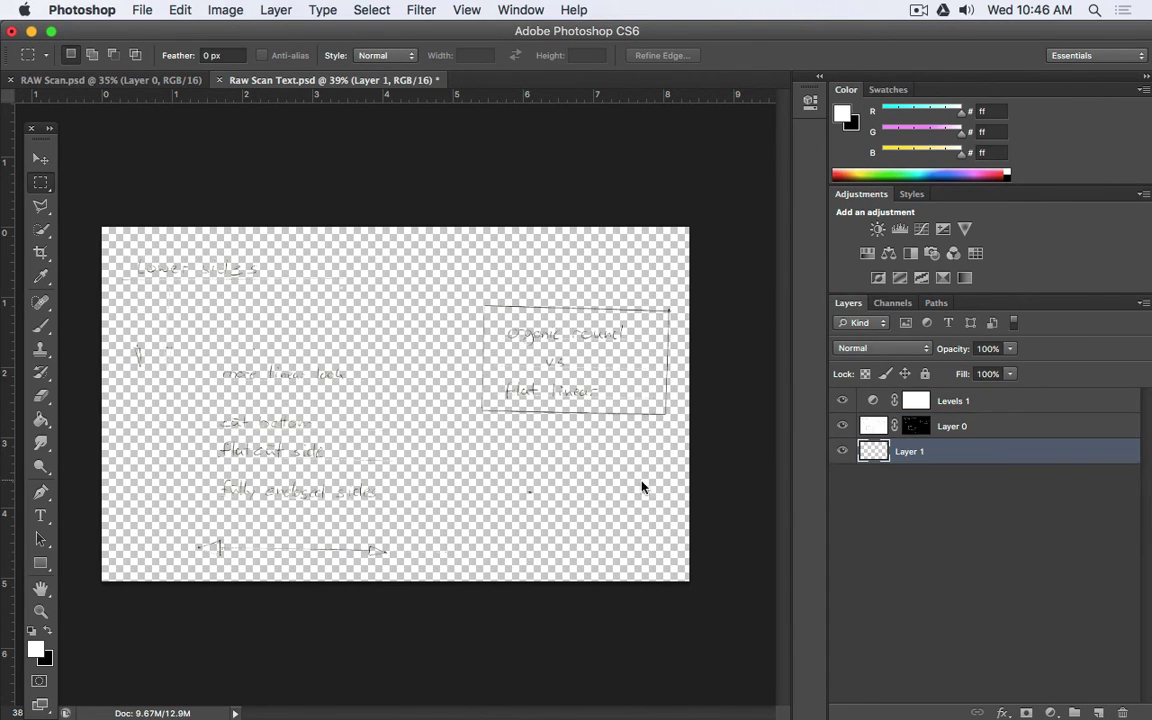
- Fill the new bottom layer with white and save the document
{"action": "left_click", "coordinate": [41, 420]}
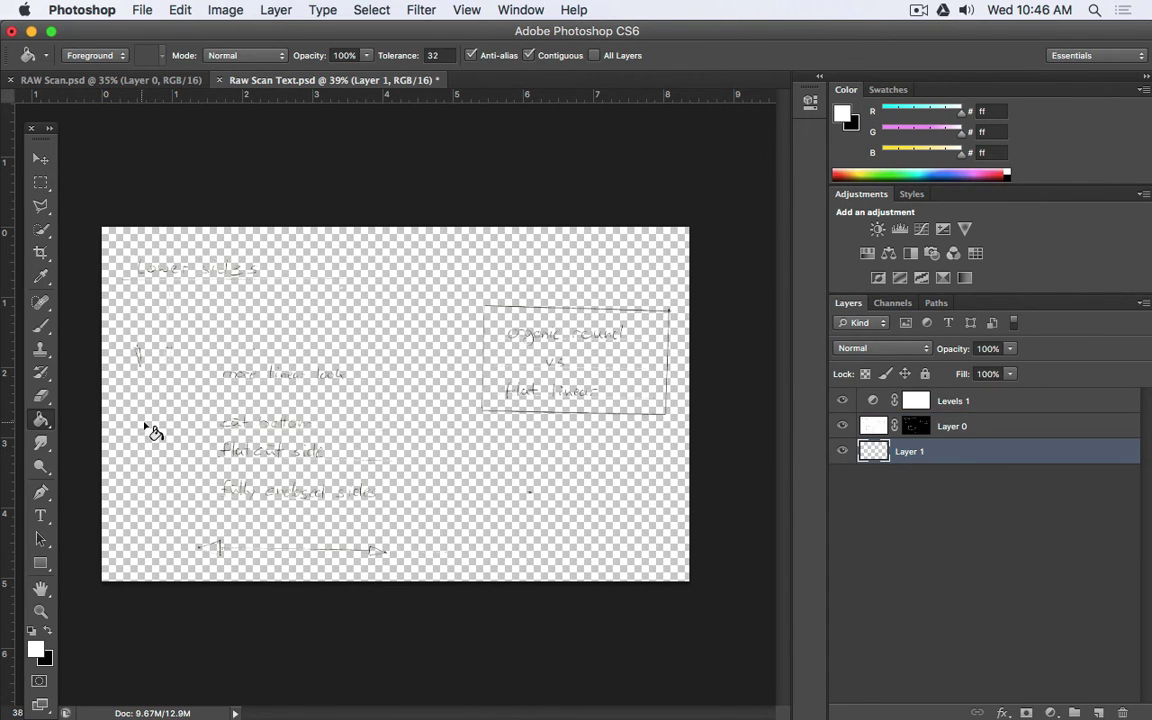
{"action": "left_click", "coordinate": [138, 388]}
{"action": "left_click", "coordinate": [142, 9]}
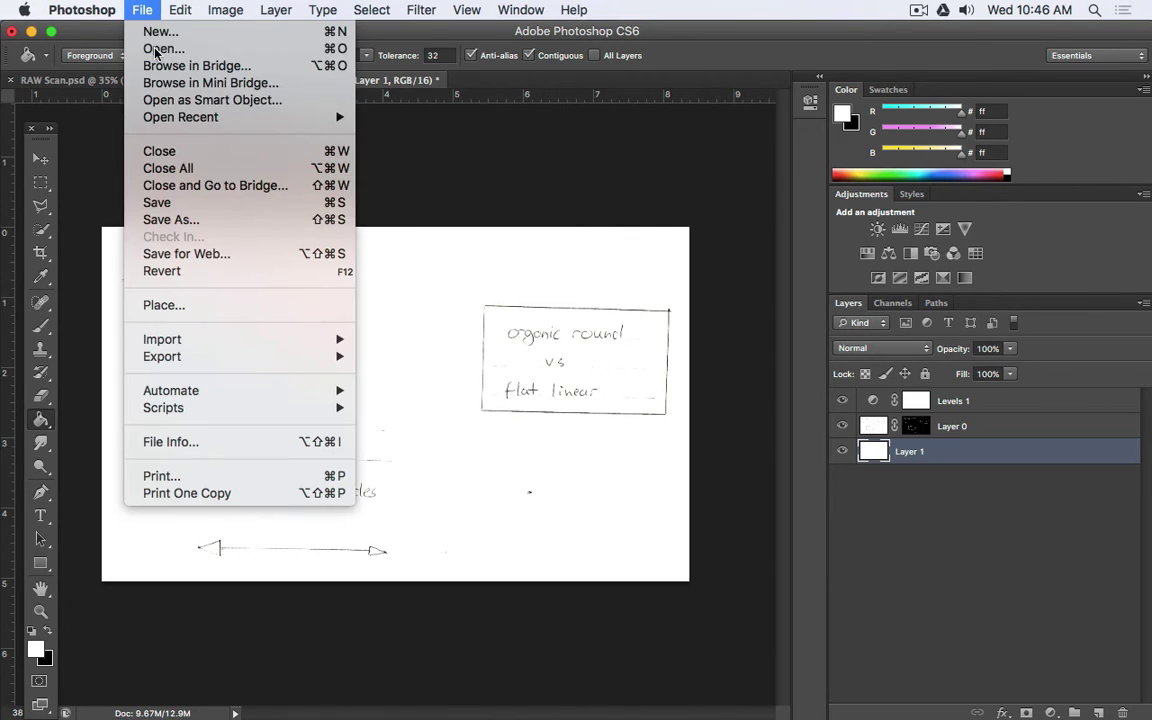
{"action": "left_click", "coordinate": [186, 200]}
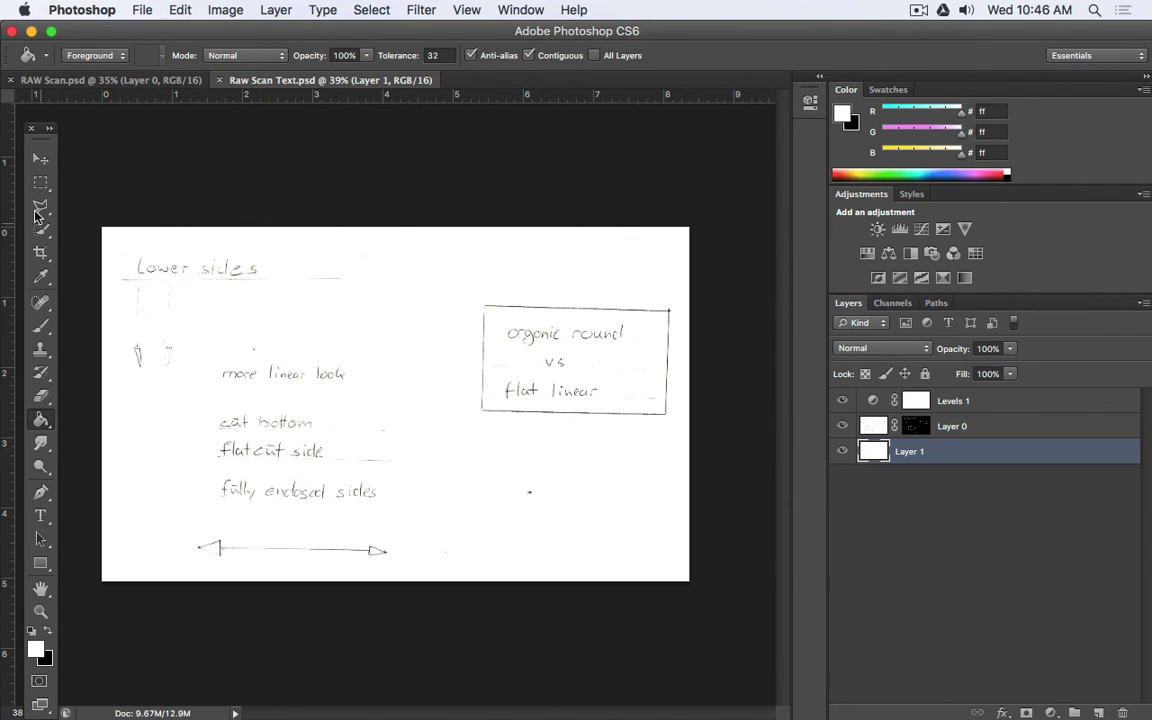
- Crop the page to the boxed "organic round vs flat linear" note with a small margin around its frame
{"action": "left_click", "coordinate": [40, 256]}
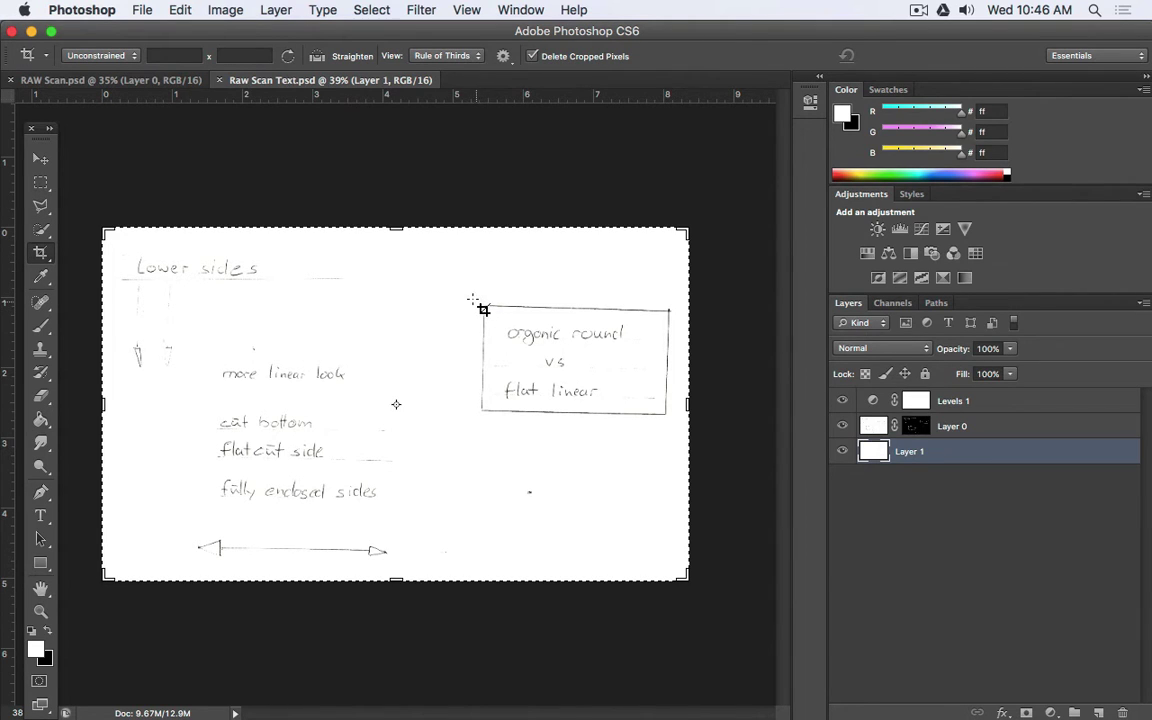
{"action": "left_click_drag", "start_coordinate": [472, 299], "coordinate": [676, 422]}
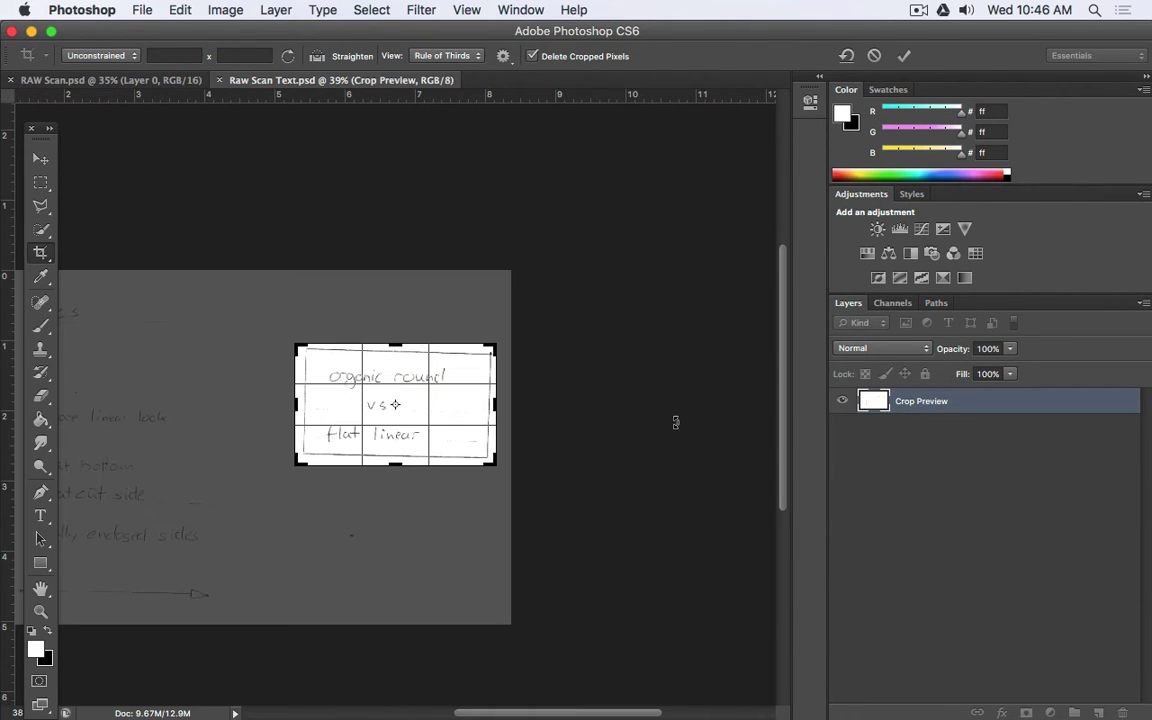
{"action": "key", "text": "Return"}
{"action": "key", "text": "super+0"}
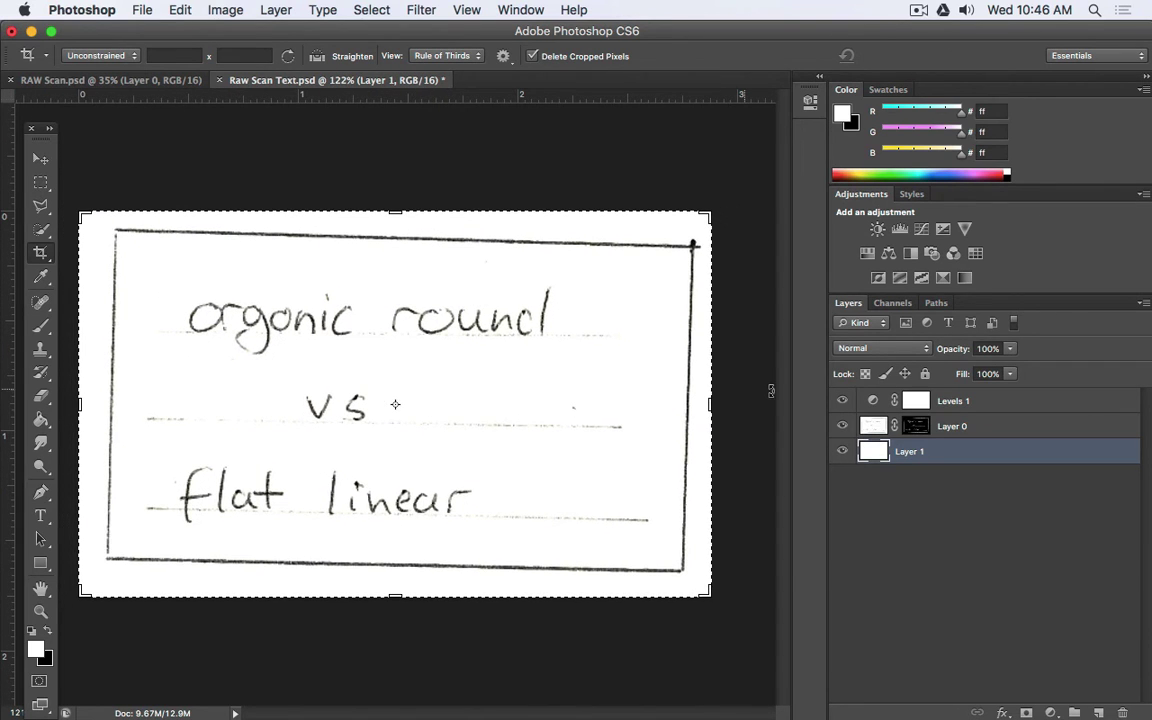
{"action": "key", "text": "super+t"}
{"action": "left_click_drag", "start_coordinate": [731, 388], "coordinate": [745, 393]}
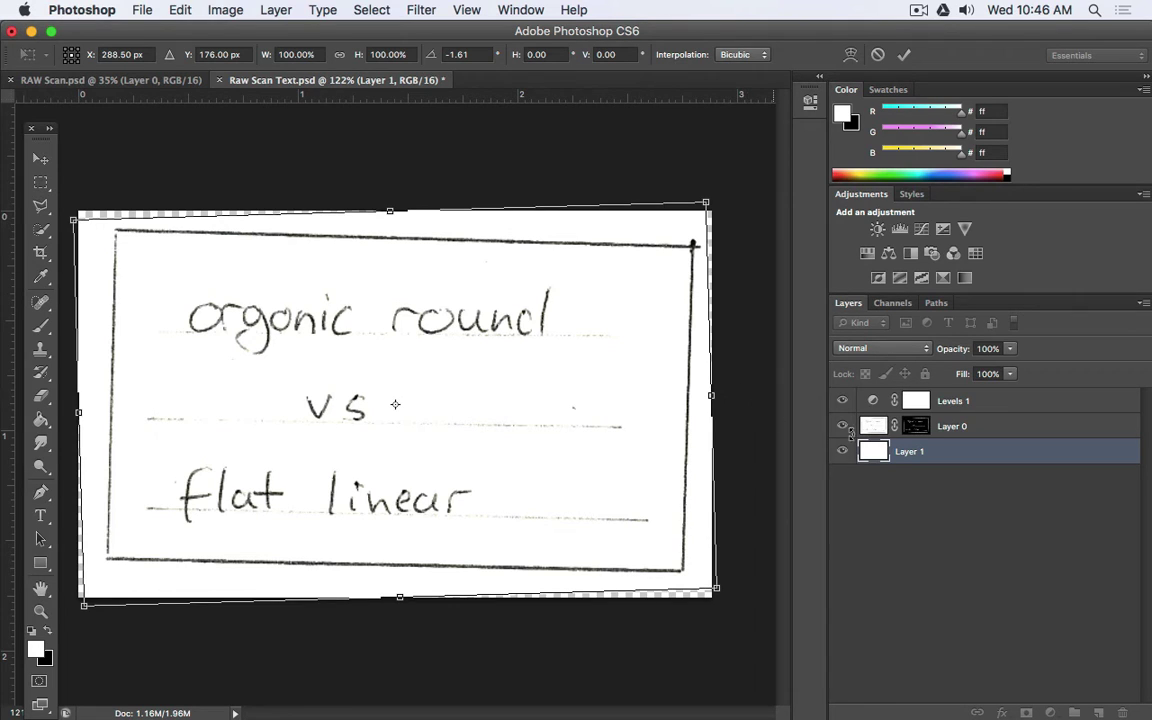
{"action": "key", "text": "Return"}
{"action": "key", "text": "c"}
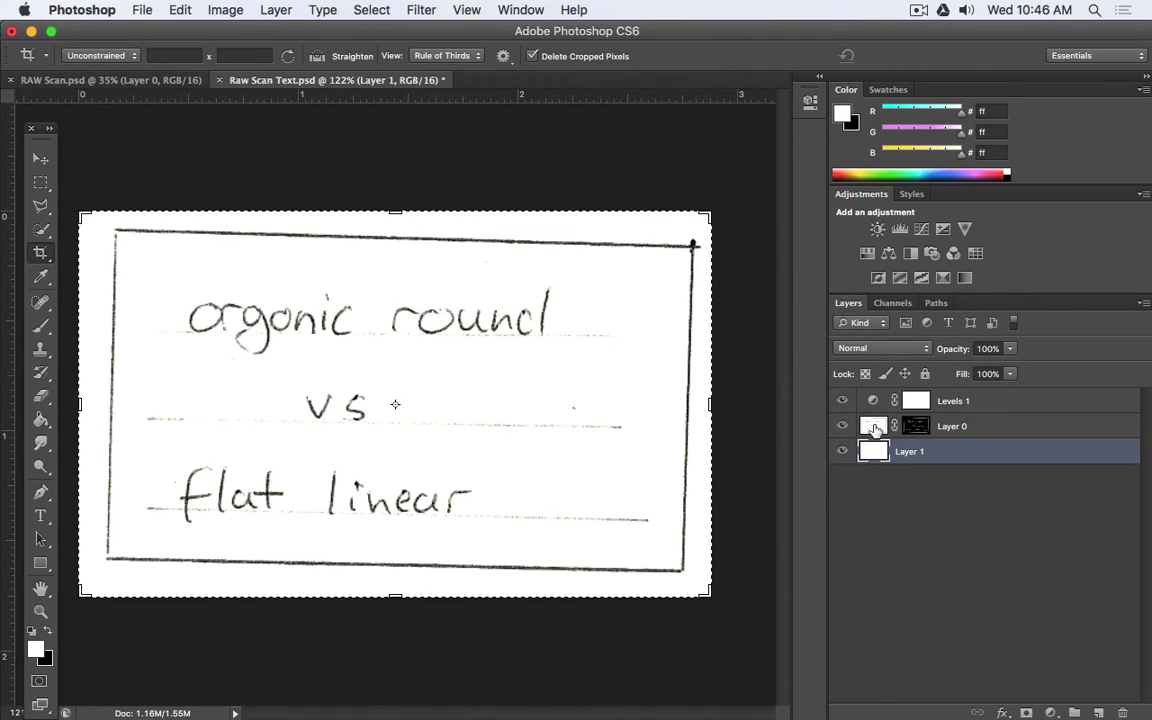
- Rotate Layer 0 by about -1.90° to straighten the boxed note, checking it with a horizontal guide along the frame's upper edge
{"action": "left_click", "coordinate": [875, 428]}
{"action": "key", "text": "super+t"}
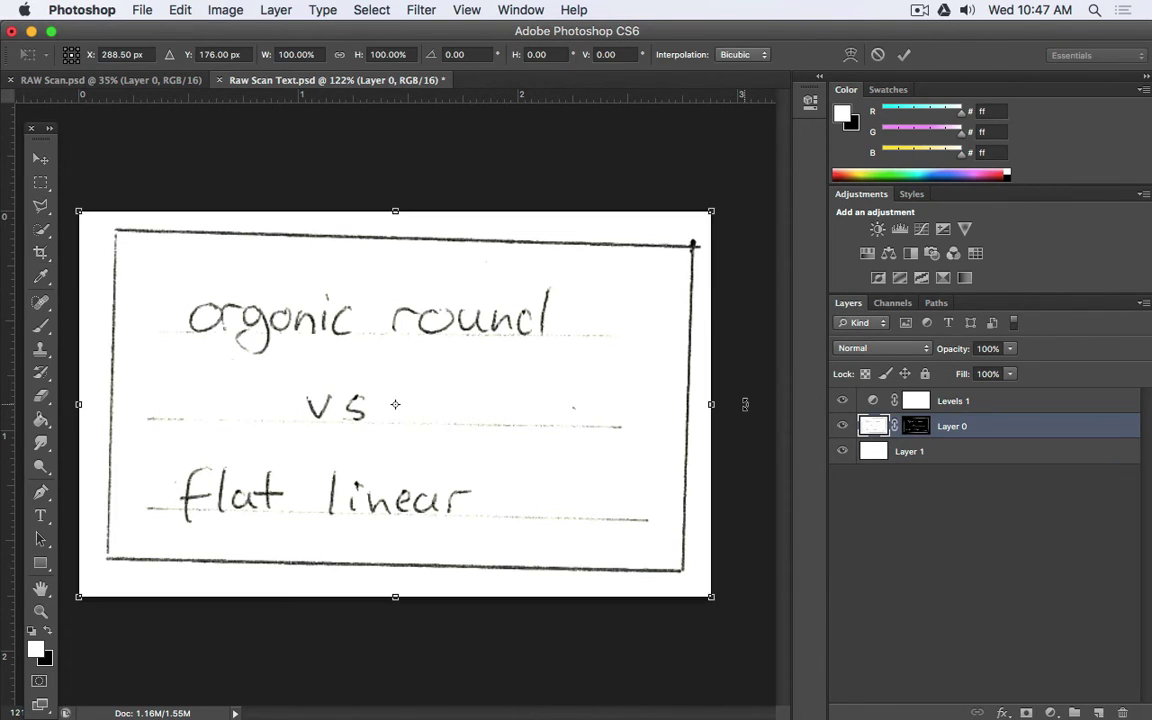
{"action": "left_click_drag", "start_coordinate": [744, 403], "coordinate": [749, 391]}
{"action": "left_click_drag", "start_coordinate": [452, 96], "coordinate": [480, 238]}
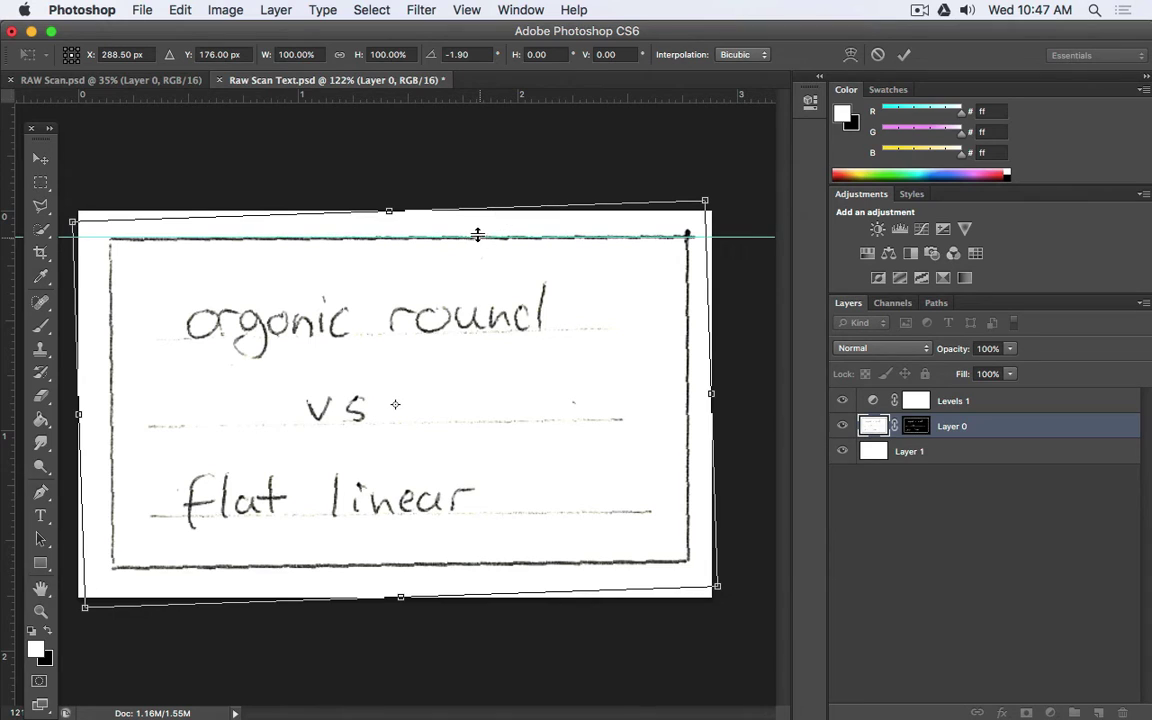
- Apply the -1.90° rotation to Layer 0 and move the horizontal guide down to the baseline of "organic round"
{"action": "key", "text": "Return"}
{"action": "key", "text": "c"}
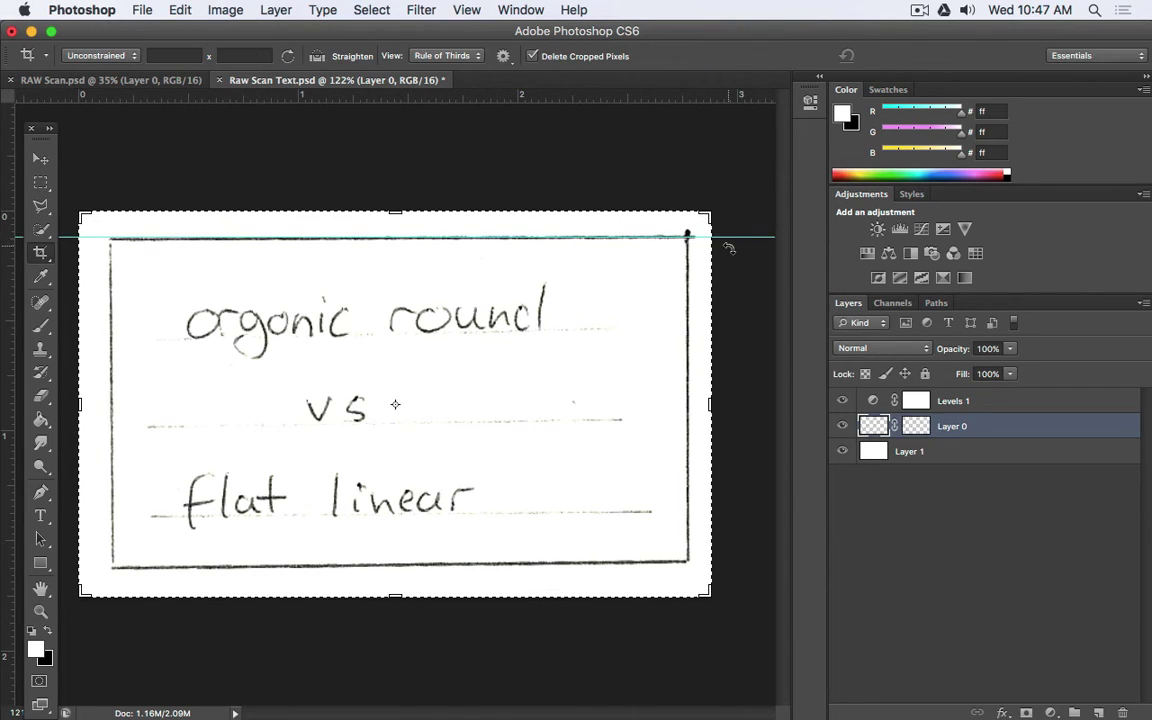
{"action": "left_click", "coordinate": [40, 157]}
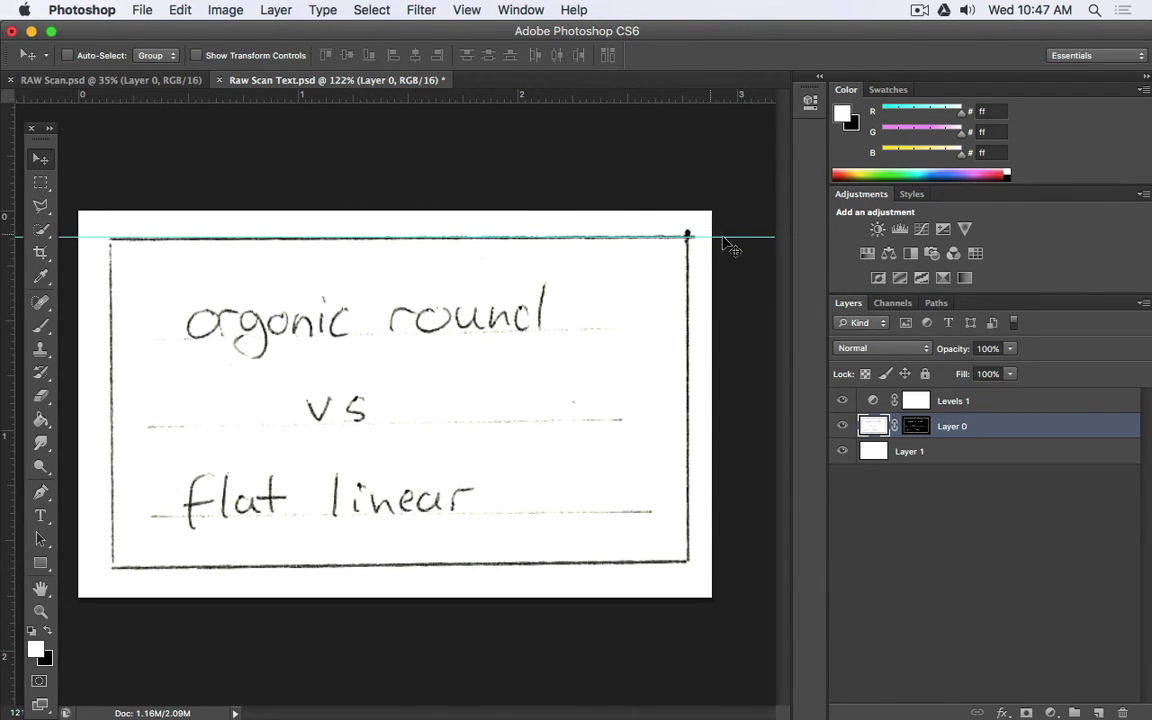
{"action": "left_click_drag", "start_coordinate": [740, 240], "coordinate": [731, 338]}
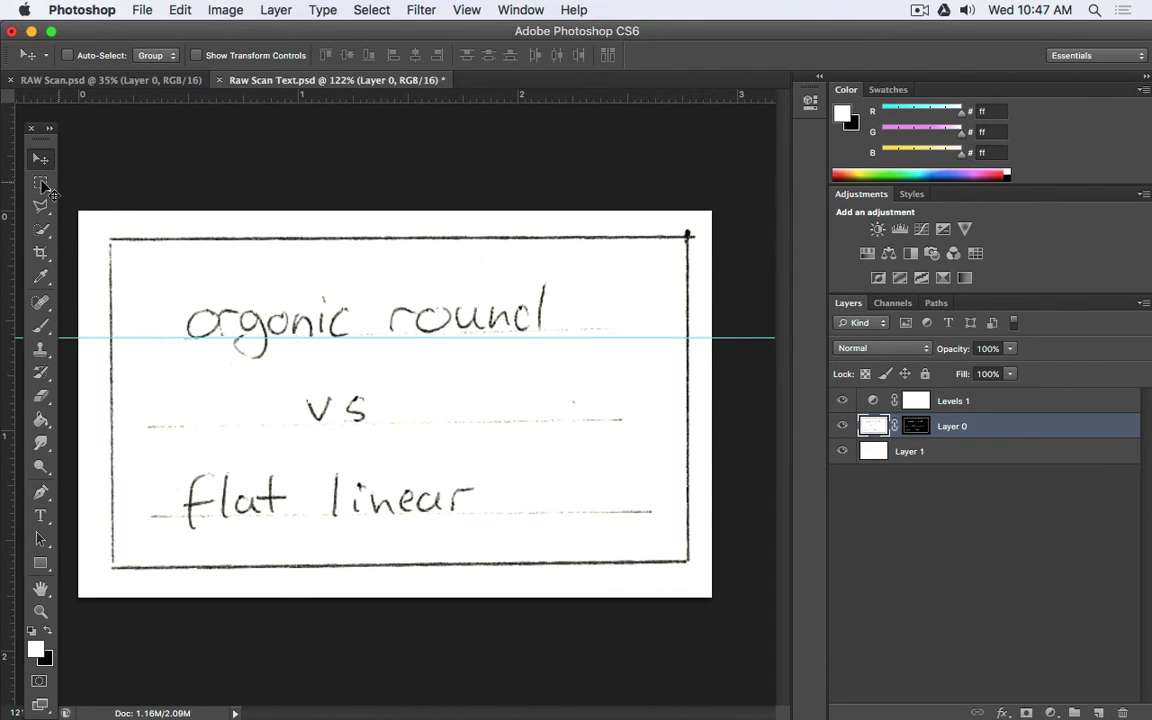
- Select the "organic round" line with a rectangular marquee and rotate it 0.9° to level it with the guide
{"action": "left_click", "coordinate": [40, 183]}
{"action": "left_click_drag", "start_coordinate": [118, 252], "coordinate": [638, 368]}
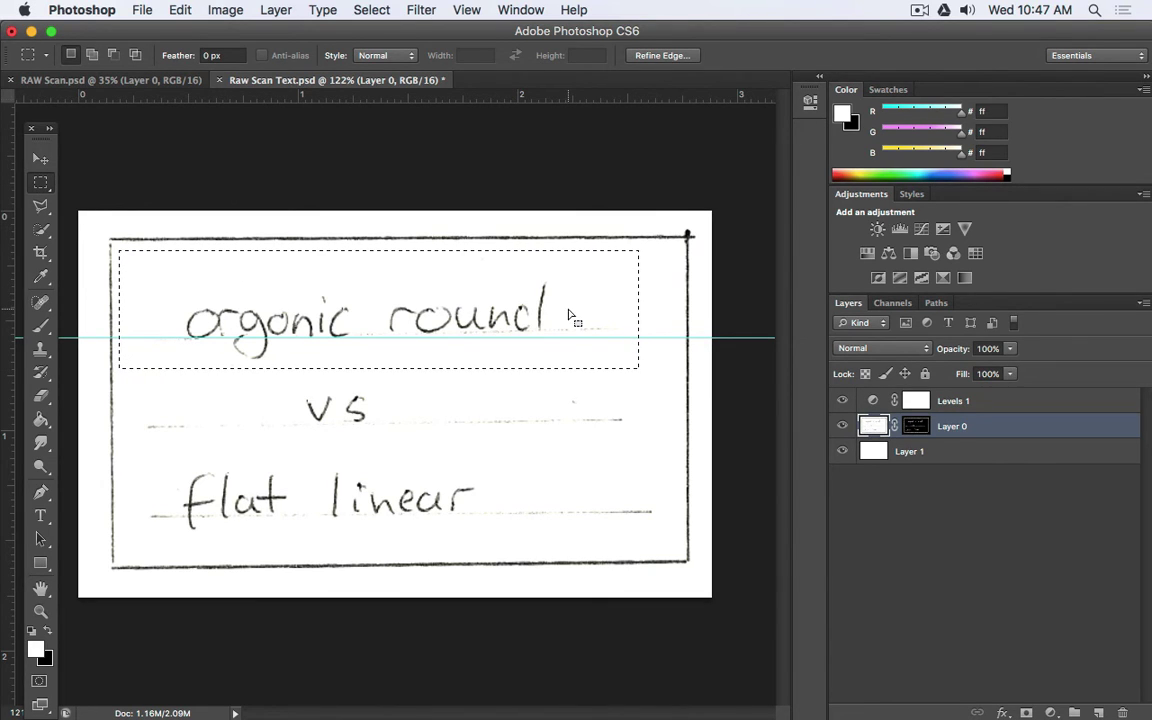
{"action": "key", "text": "super+t"}
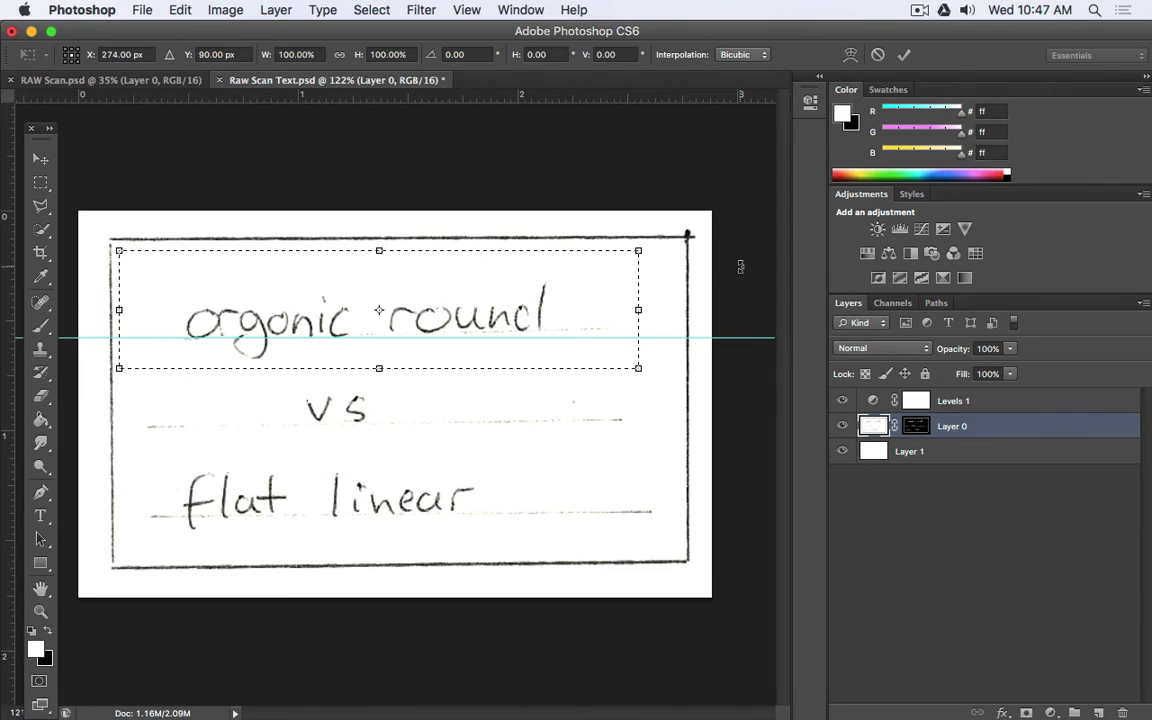
{"action": "left_click_drag", "start_coordinate": [743, 268], "coordinate": [744, 272]}
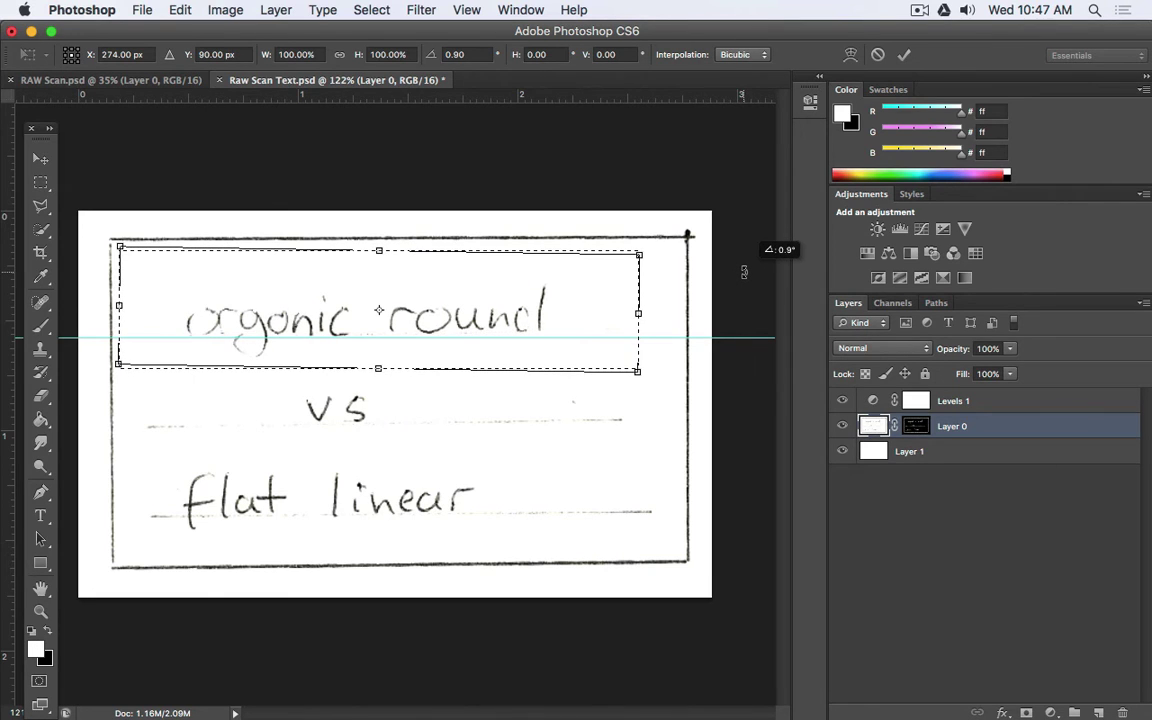
{"action": "key", "text": "Return"}
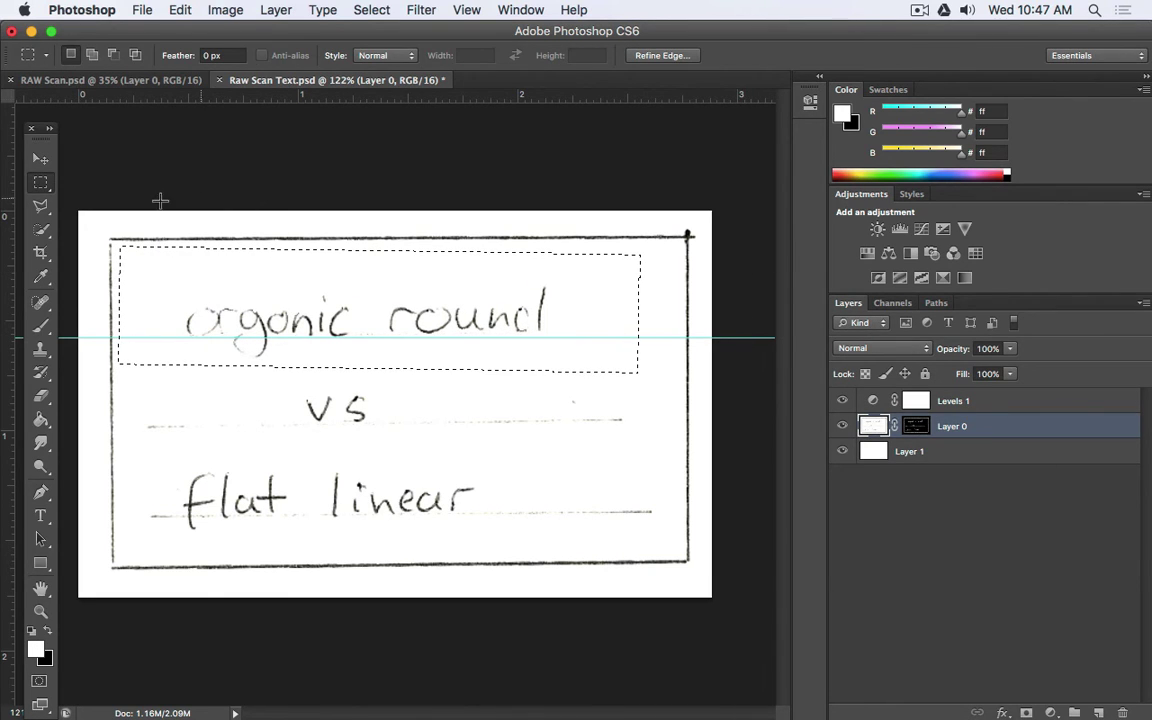
- Move the horizontal guide above the canvas and clear the selection around "organic round"
{"action": "left_click", "coordinate": [40, 158]}
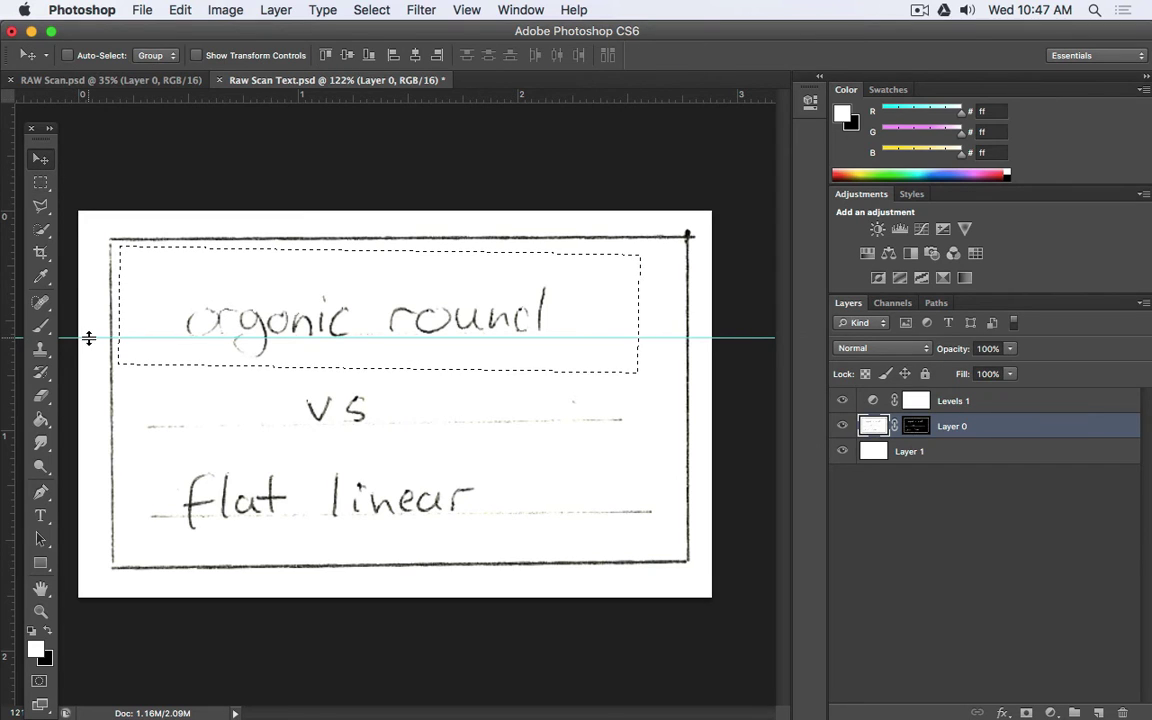
{"action": "left_click_drag", "start_coordinate": [89, 338], "coordinate": [143, 147]}
{"action": "key", "text": "m"}
{"action": "left_click", "coordinate": [128, 186]}
- Save the cropped text image as a separate Photoshop file named Text 1.psd in the Media folder
{"action": "left_click", "coordinate": [147, 9]}
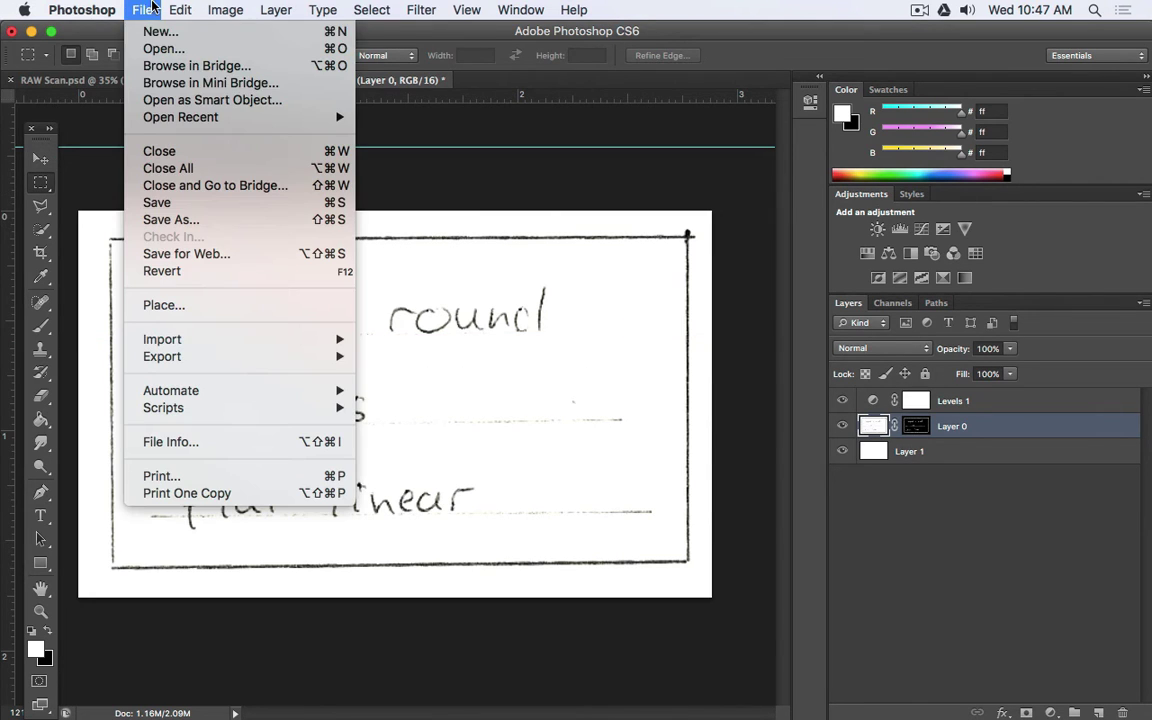
{"action": "left_click", "coordinate": [165, 218]}
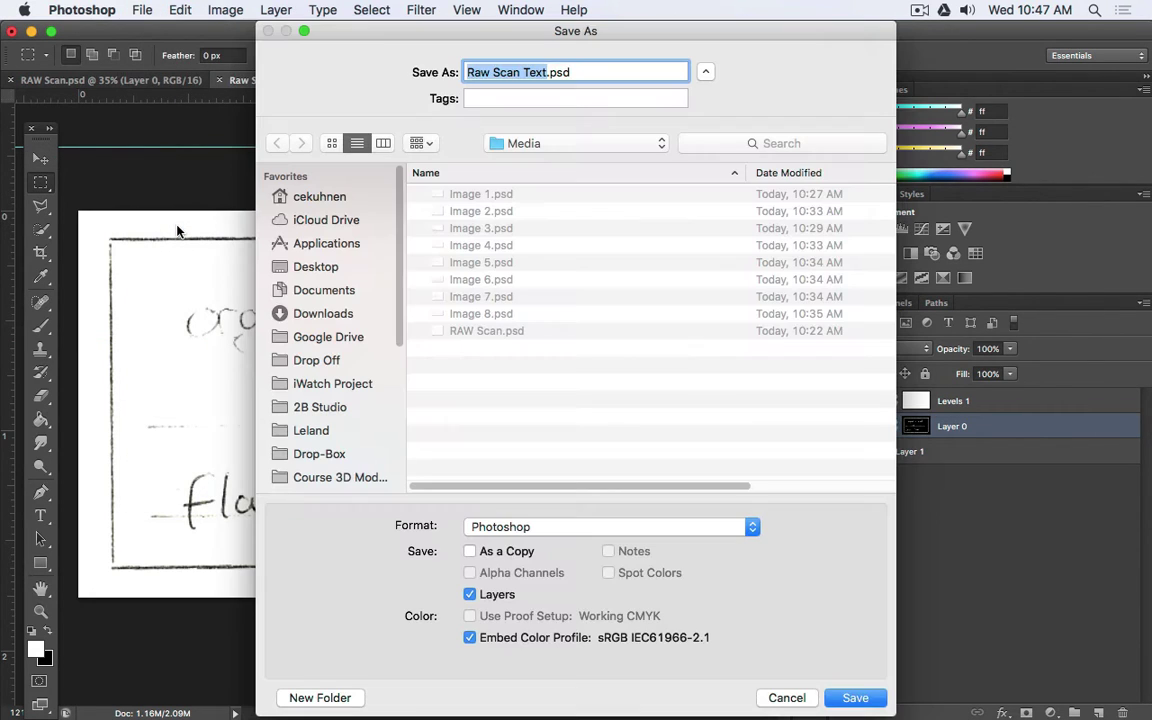
{"action": "type", "text": "Text 1"}
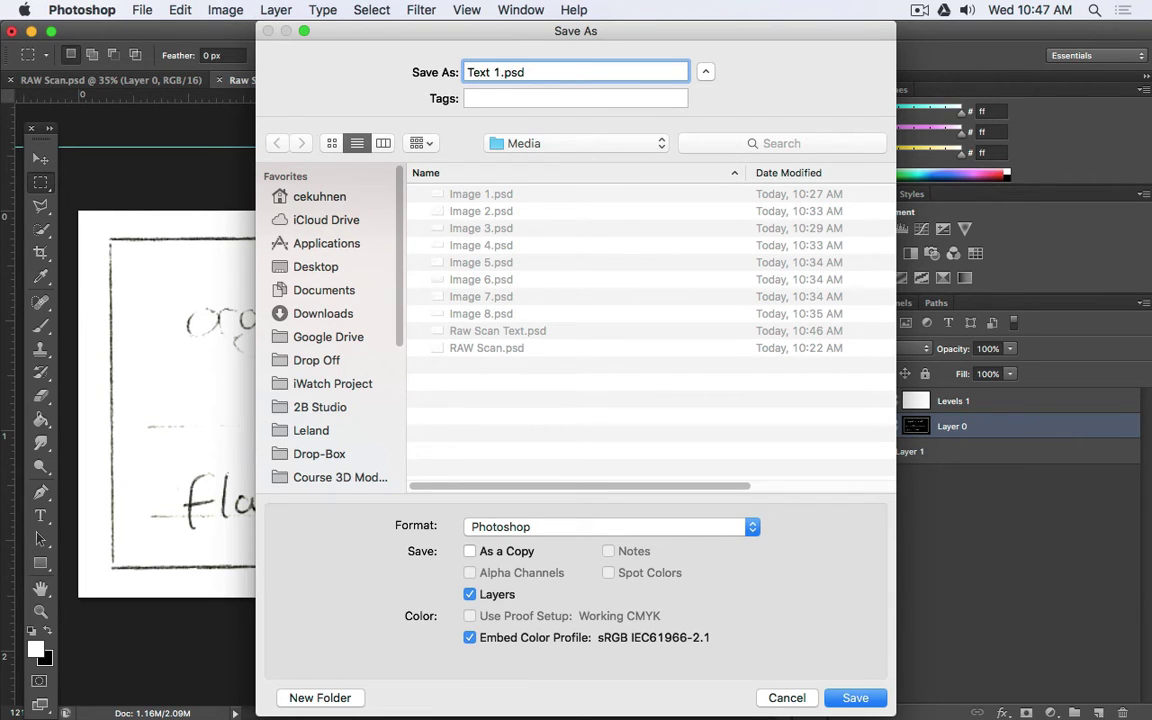
{"action": "key", "text": "Return"}
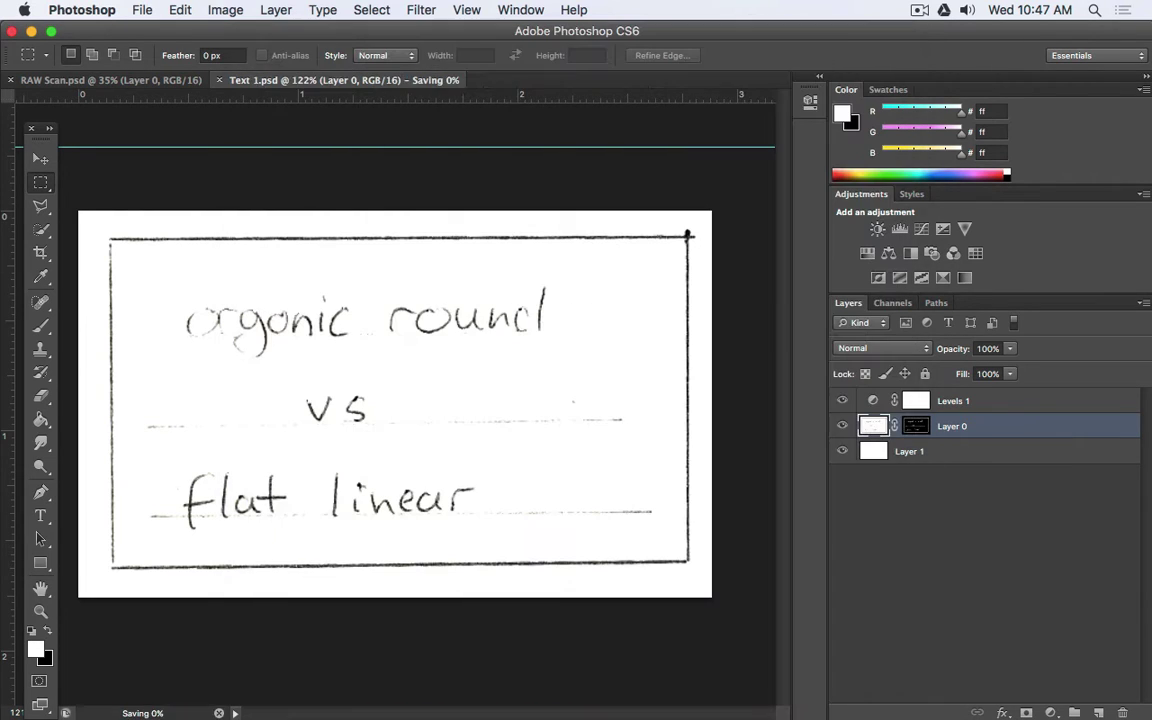
- Step back through the editing history until the full scan from before the text-box crop is restored
{"action": "scroll", "coordinate": [352, 172], "scroll_direction": "down", "scroll_amount": 3}
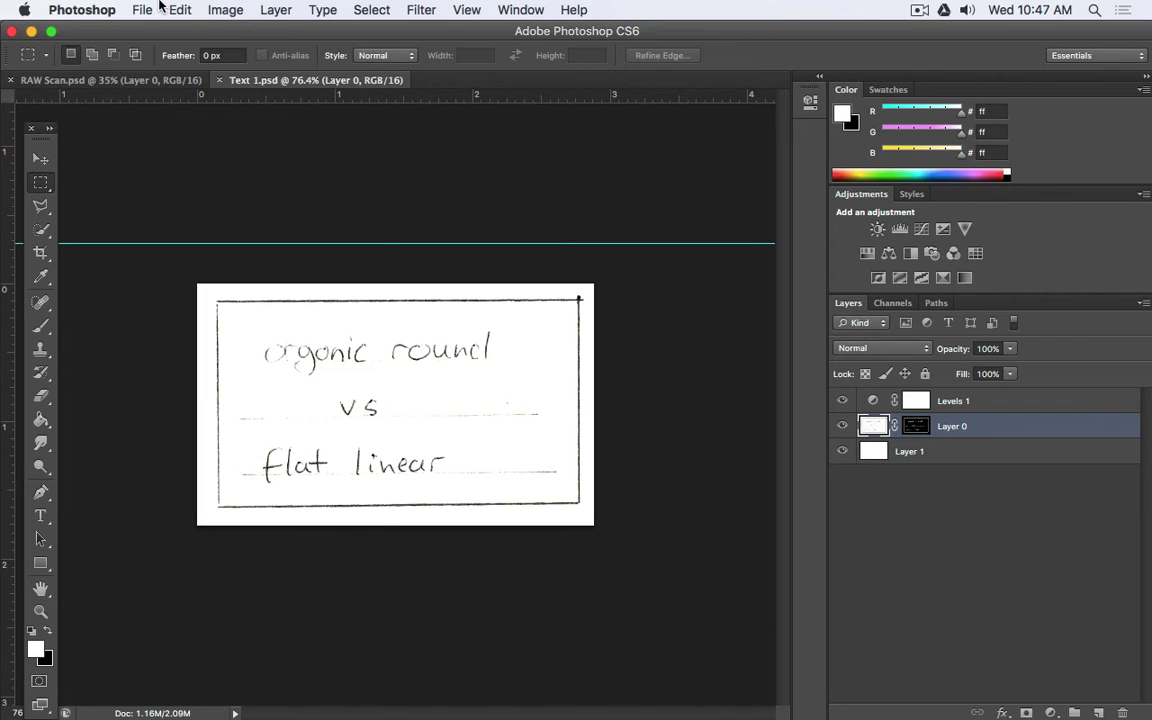
{"action": "left_click", "coordinate": [180, 10]}
{"action": "left_click", "coordinate": [218, 66]}
{"action": "left_click", "coordinate": [180, 10]}
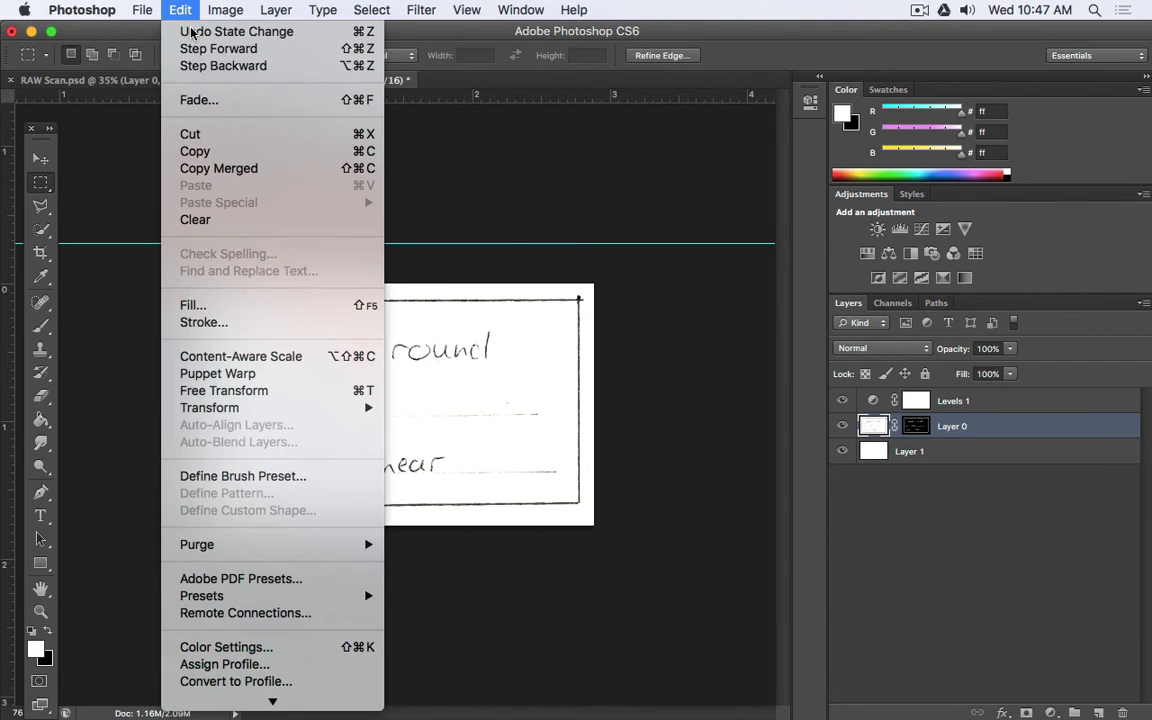
{"action": "left_click", "coordinate": [180, 66]}
{"action": "left_click", "coordinate": [178, 10]}
{"action": "left_click", "coordinate": [182, 68]}
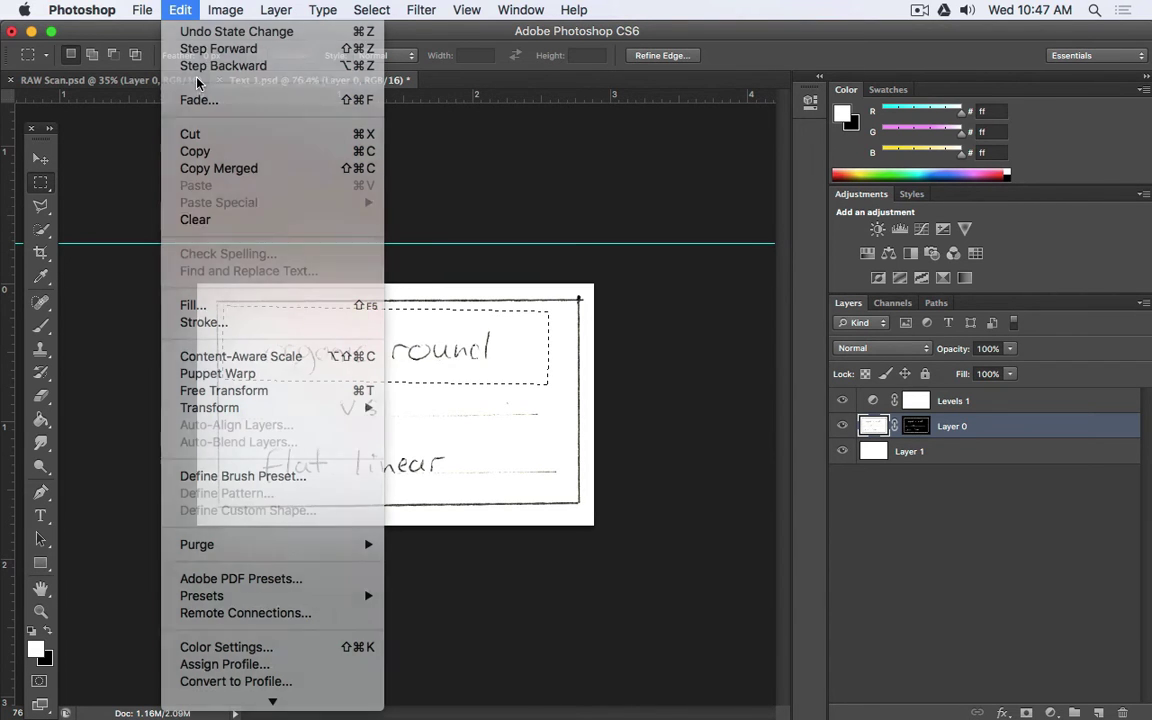
{"action": "key", "text": "alt+super+z"}
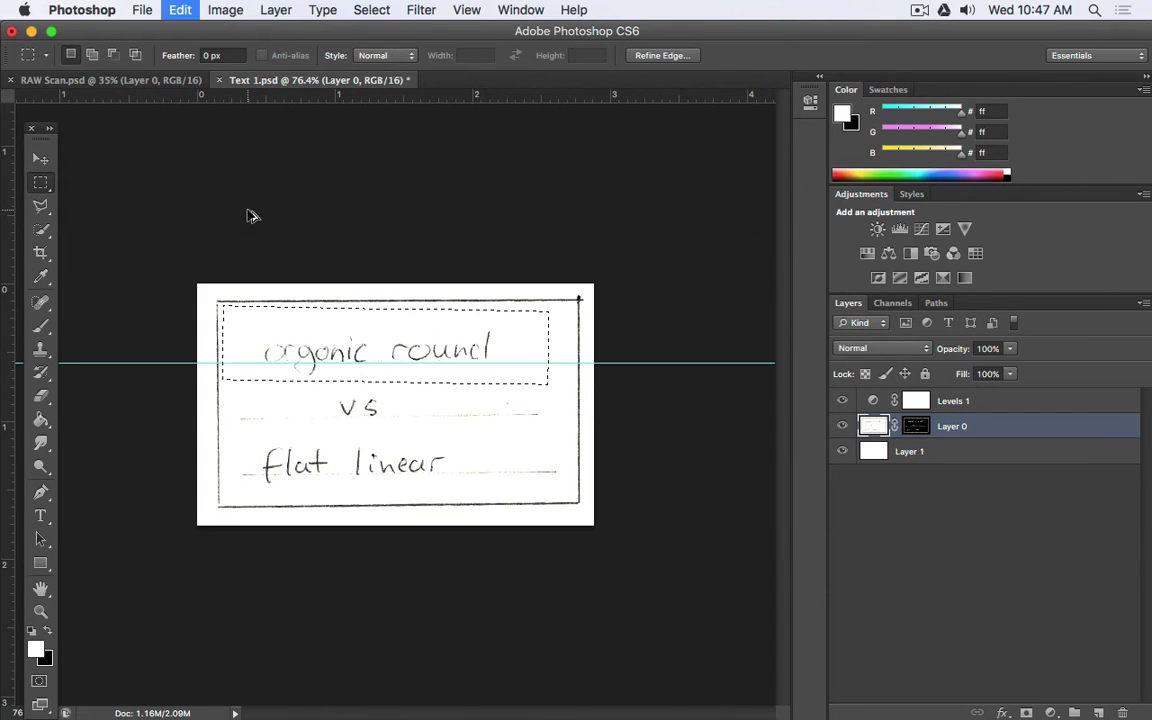
{"action": "key", "text": "alt+super+z"}
{"action": "key", "text": "alt+super+z"}
{"action": "key", "text": "alt+super+z"}
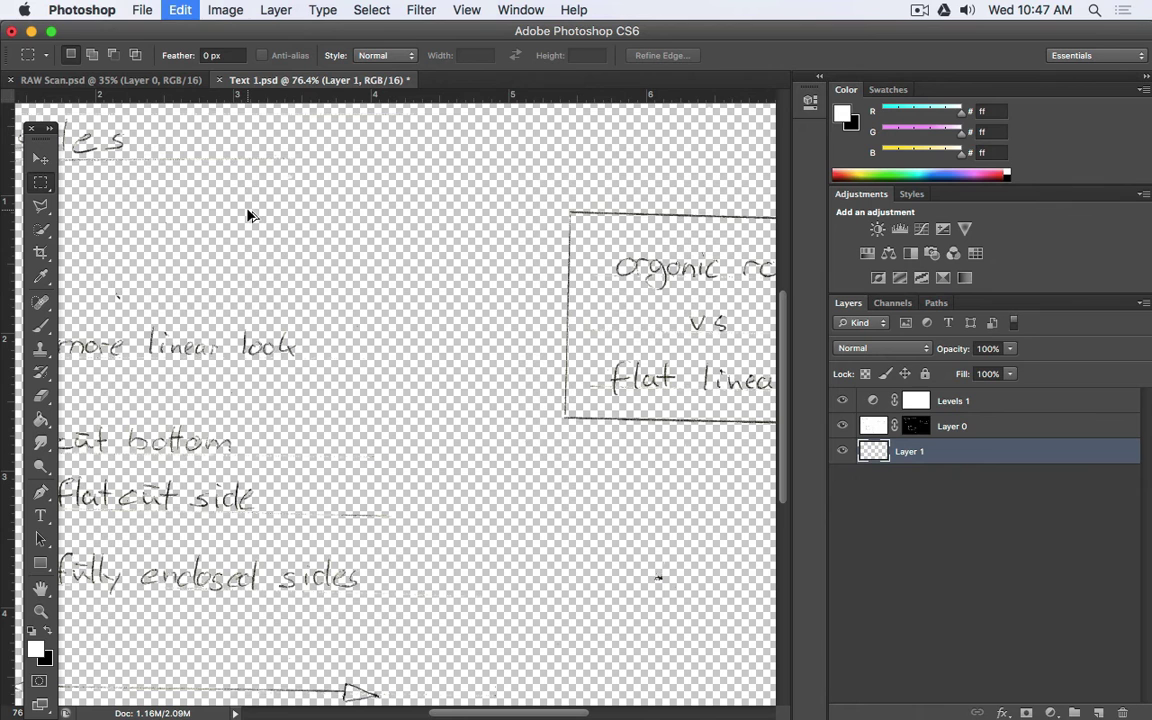
{"action": "key", "text": "alt+super+z"}
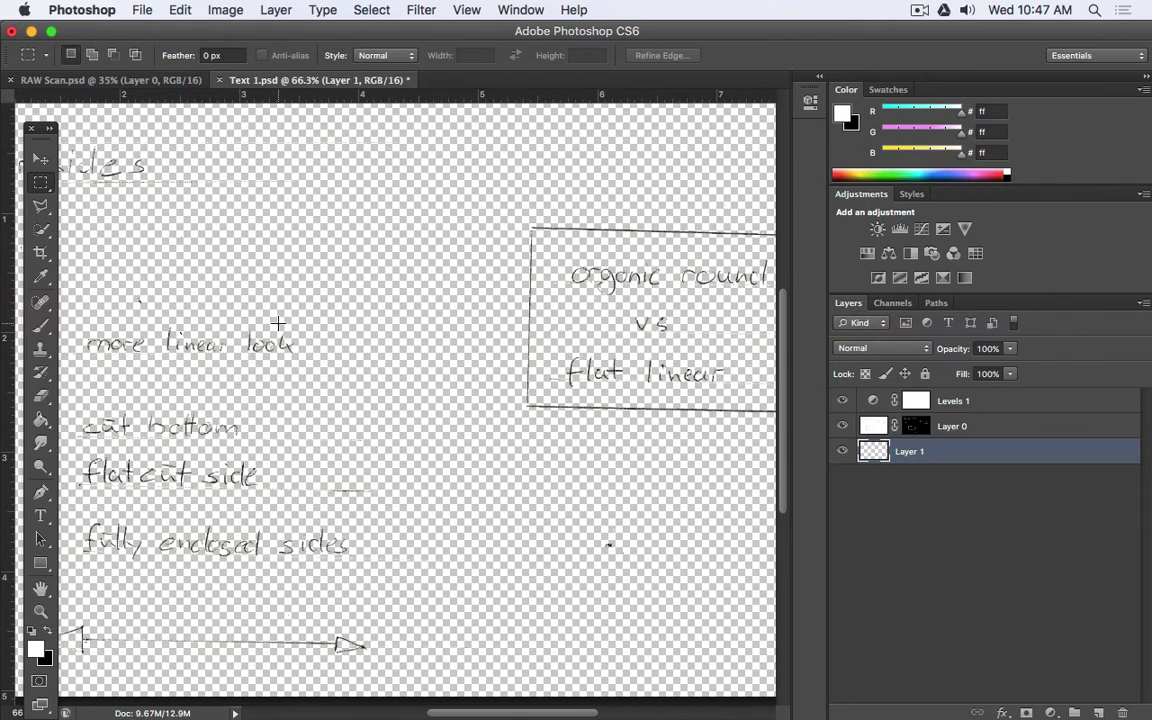
- Step forward in the history to restore the white fill on Layer 1 behind the full scan
{"action": "left_click", "coordinate": [228, 9]}
{"action": "mouse_move", "coordinate": [181, 10]}
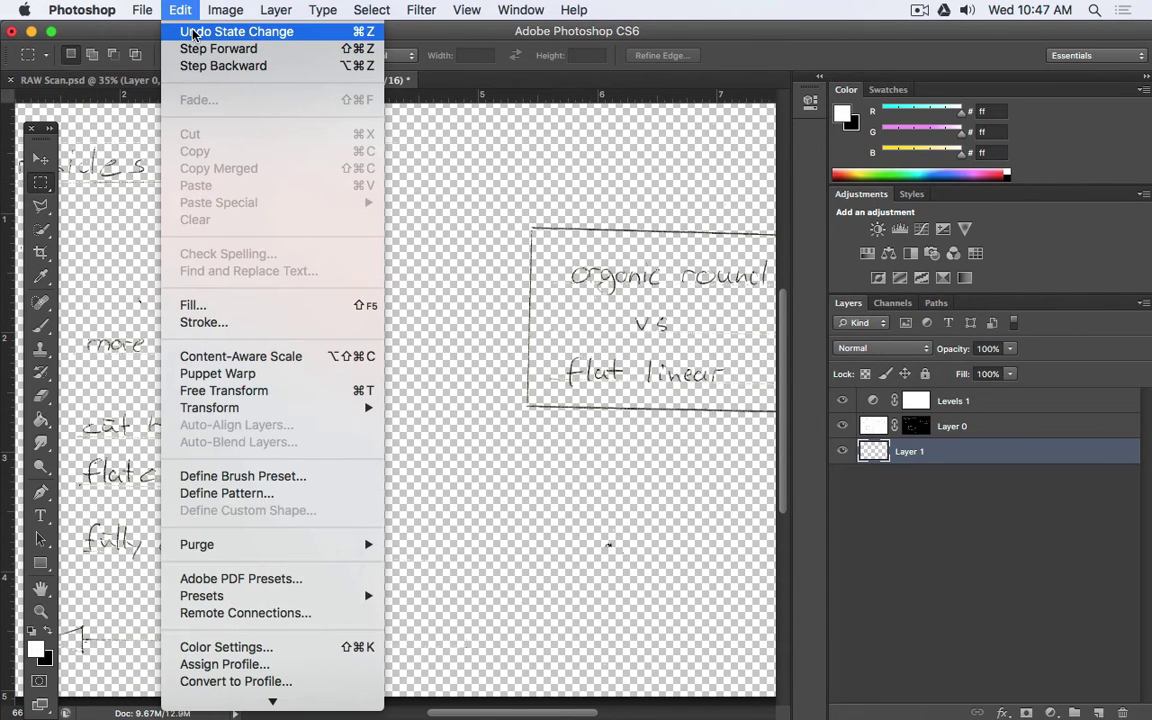
{"action": "left_click", "coordinate": [199, 51]}
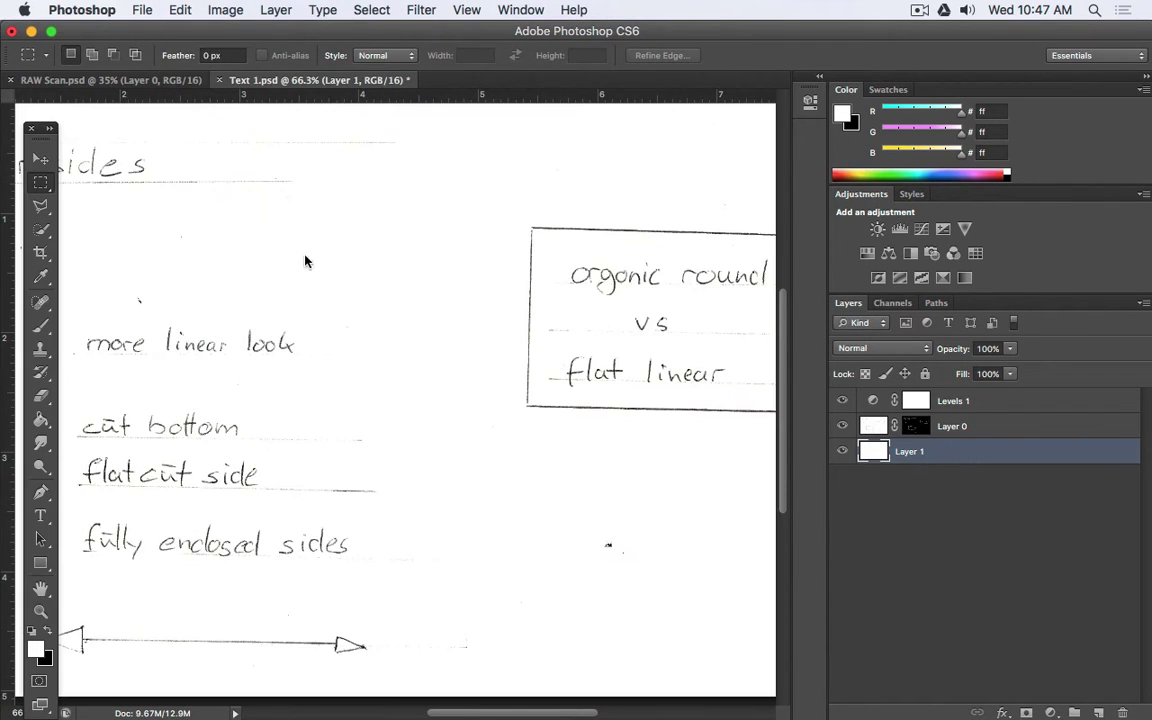
{"action": "key", "text": "shift+super+z"}
{"action": "key", "text": "shift+super+z"}
{"action": "key", "text": "shift+super+z"}
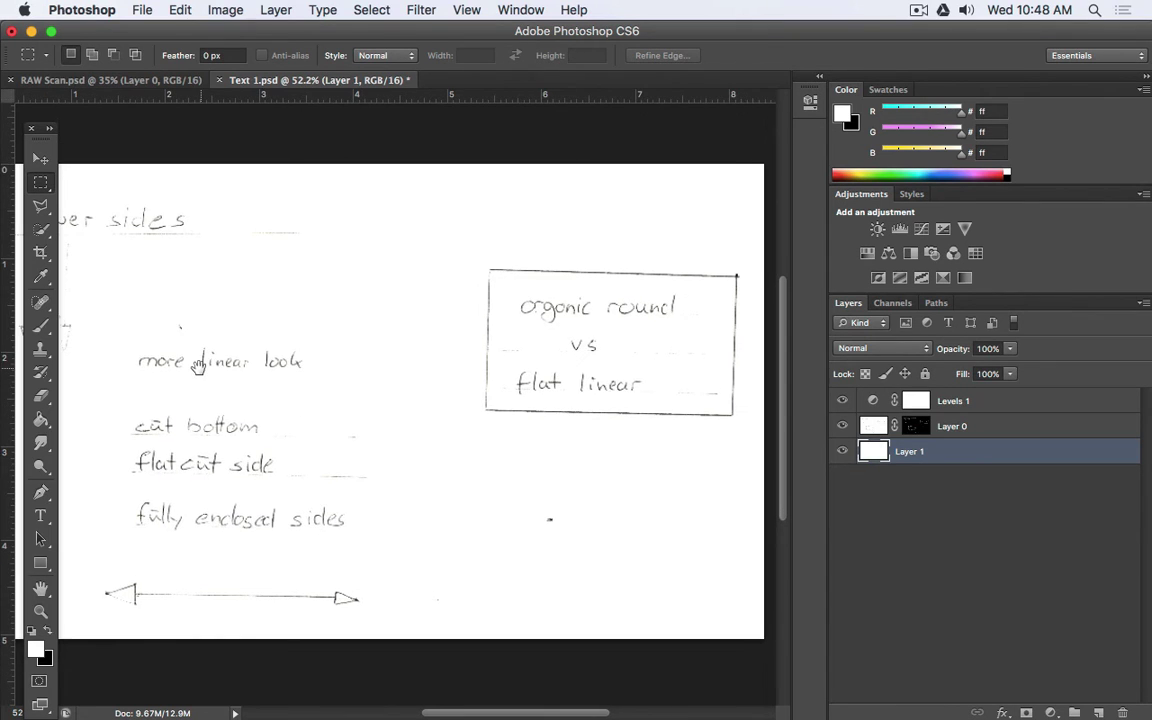
- Crop the scan to a strip about 2.5 by 0.5 inches around the long arrow's left head and most of its shaft
{"action": "scroll", "coordinate": [393, 278], "scroll_direction": "up", "scroll_amount": 5}
{"action": "scroll", "coordinate": [519, 513], "scroll_direction": "down", "scroll_amount": 4}
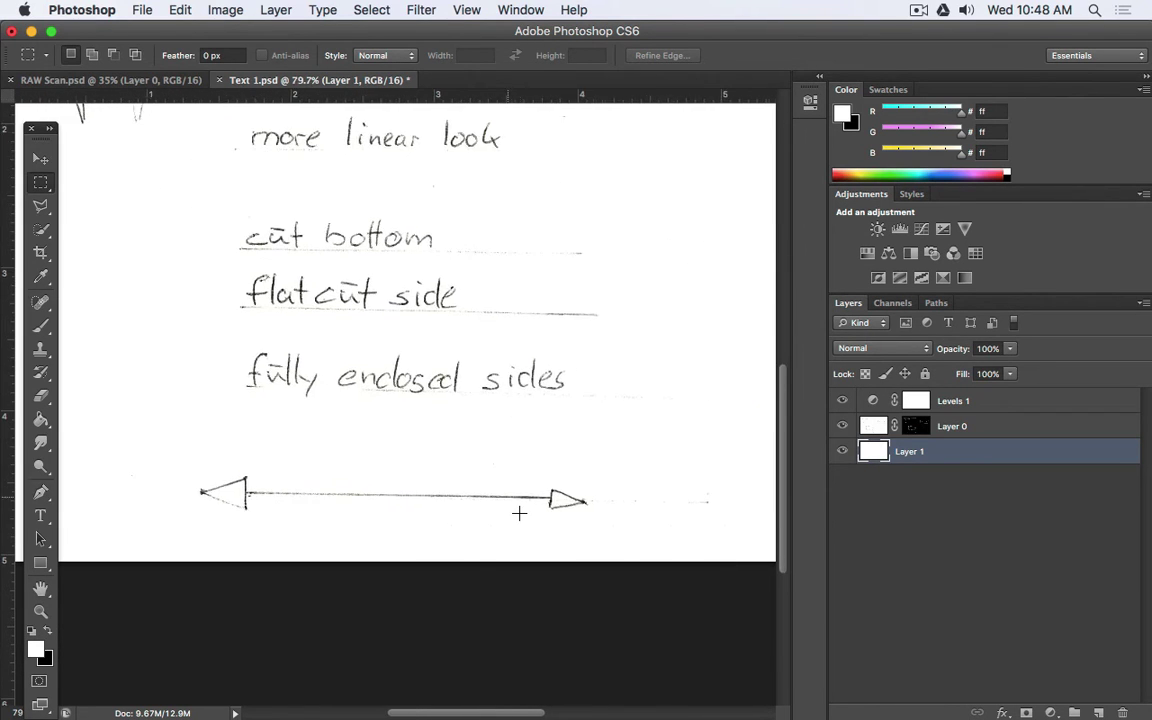
{"action": "scroll", "coordinate": [519, 513], "scroll_direction": "up", "scroll_amount": 2}
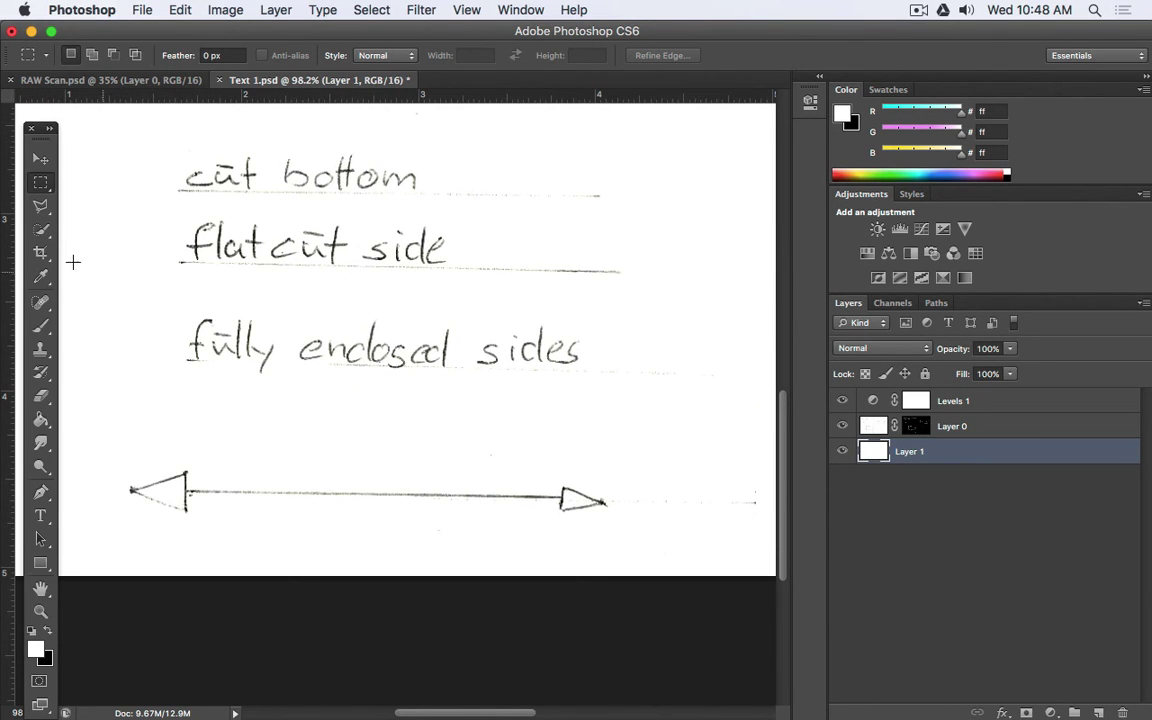
{"action": "left_click", "coordinate": [41, 252]}
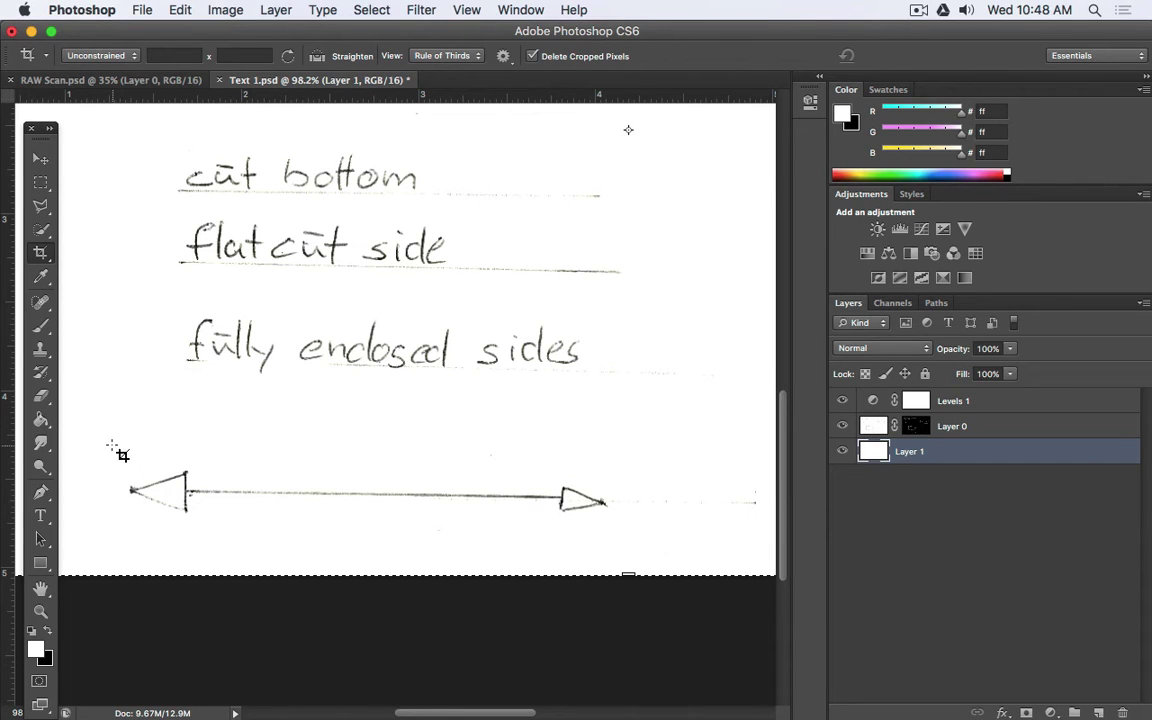
{"action": "left_click_drag", "start_coordinate": [112, 445], "coordinate": [556, 530]}
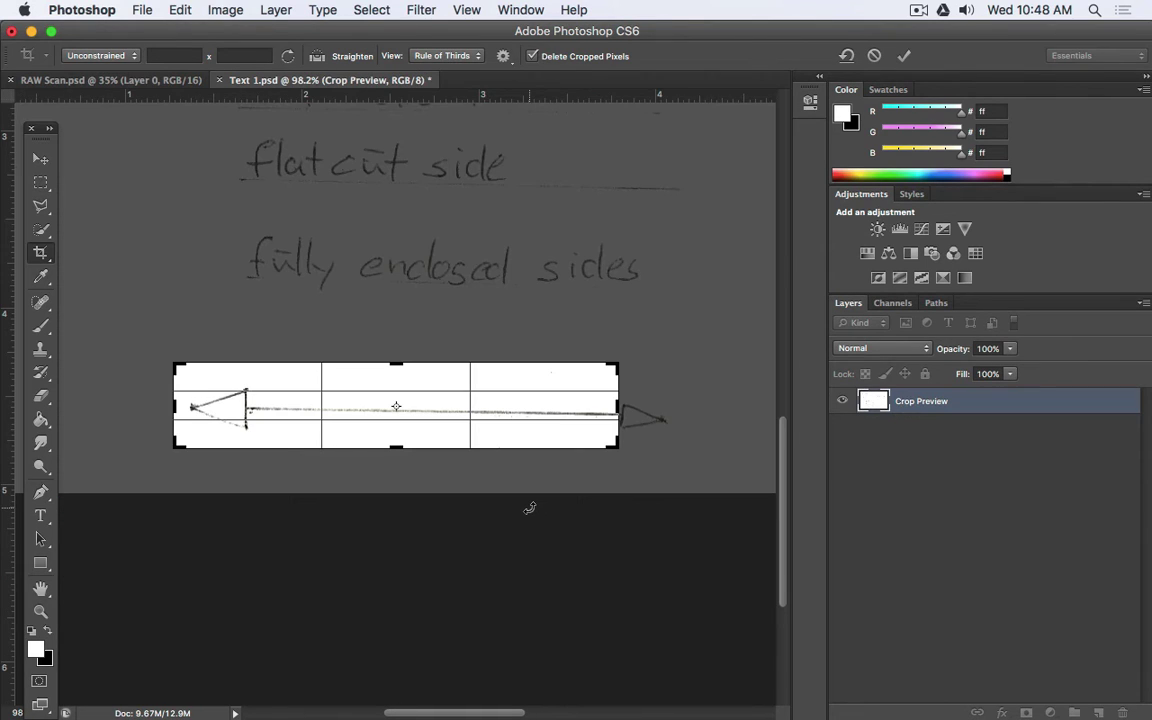
{"action": "key", "text": "Return"}
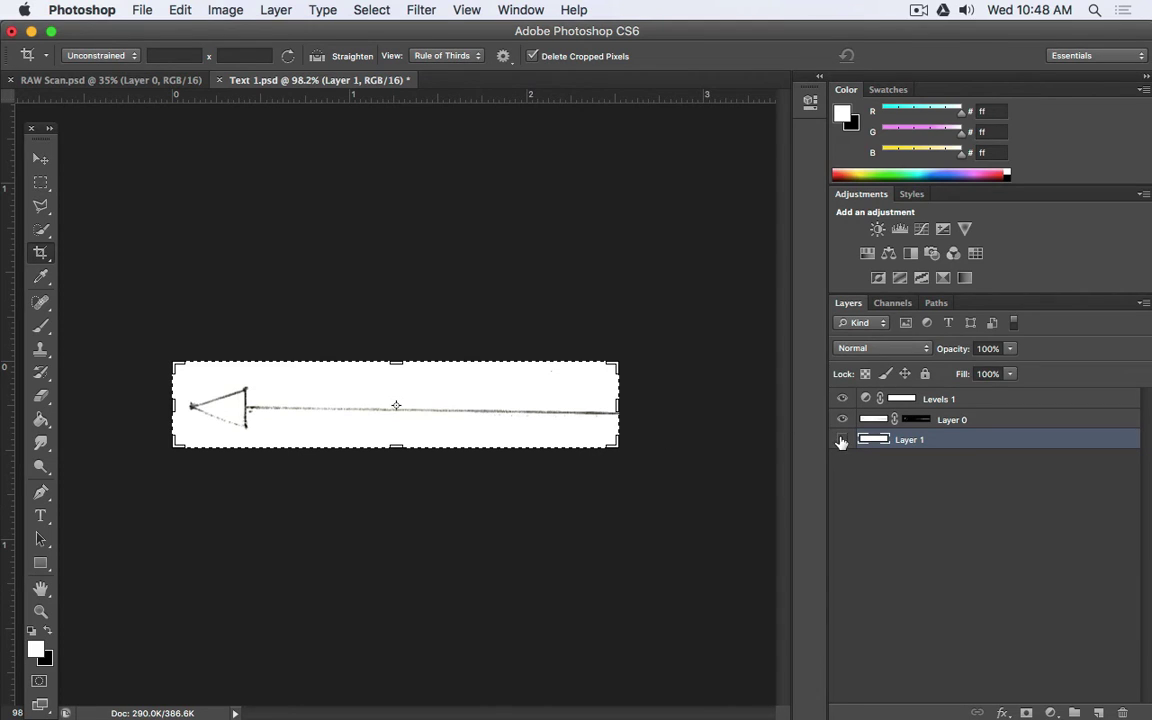
- Check the white backing by toggling Layer 1's visibility, and rotate Layer 0 by -0.97° to level the arrow shaft
{"action": "left_click", "coordinate": [841, 442]}
{"action": "left_click", "coordinate": [841, 442]}
{"action": "key", "text": "alt+bracketright"}
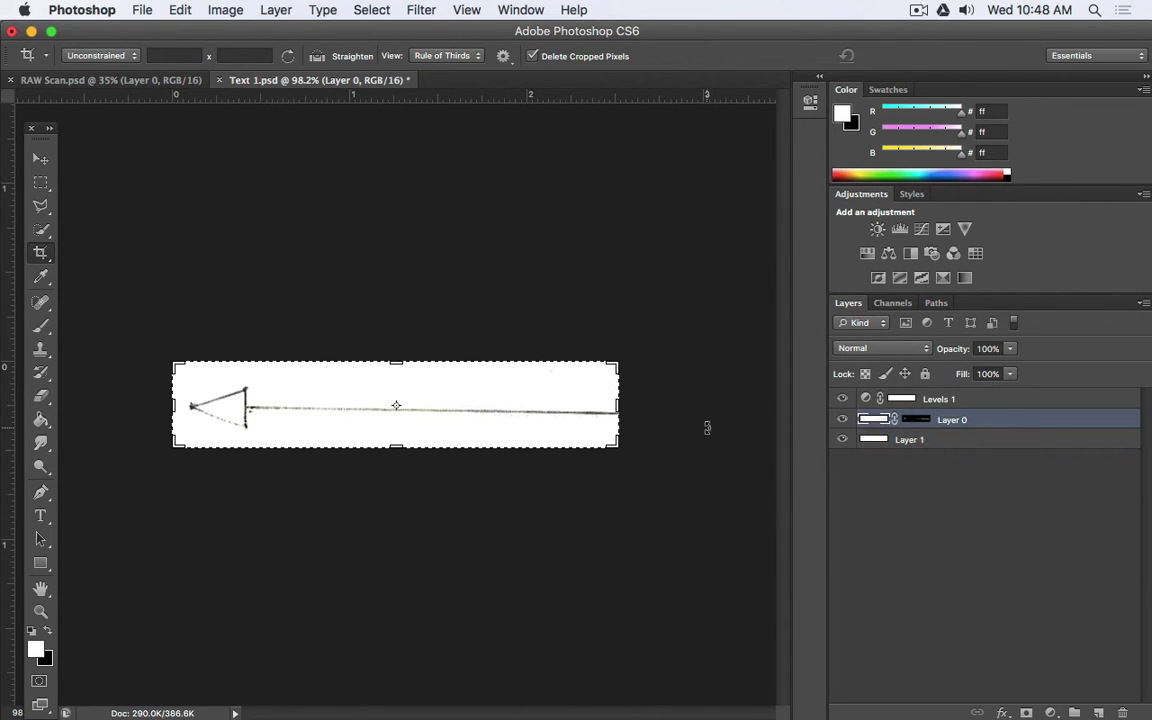
{"action": "key", "text": "super+t"}
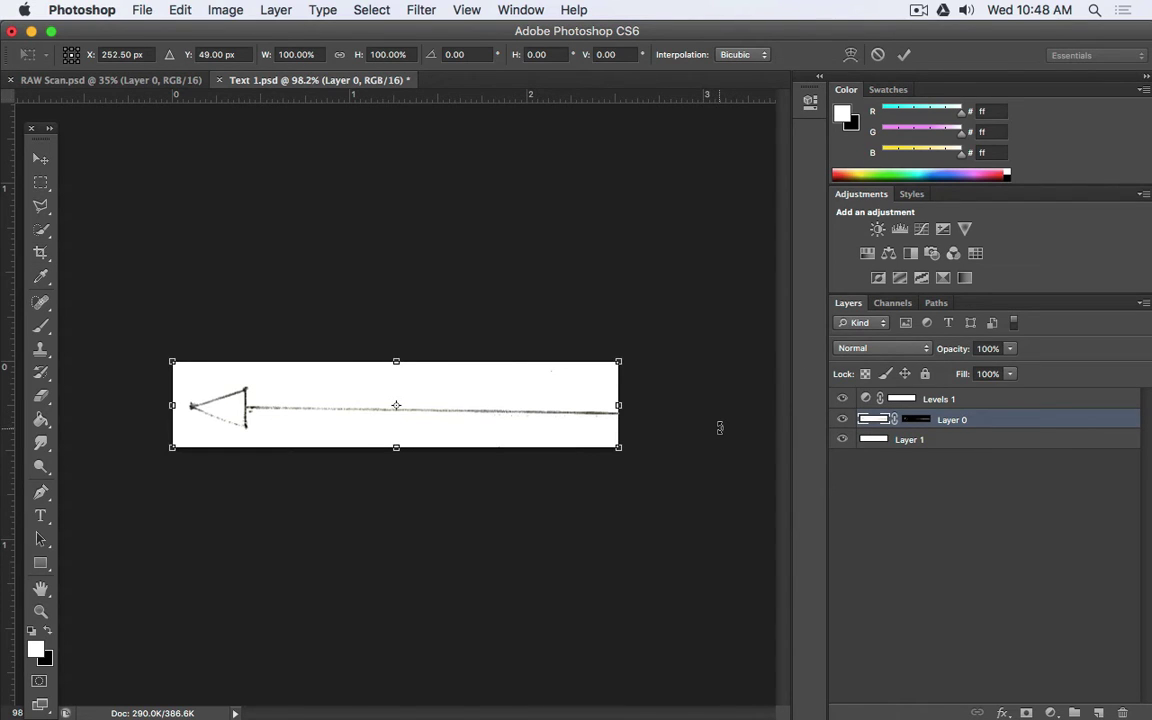
{"action": "left_click_drag", "start_coordinate": [719, 428], "coordinate": [720, 424]}
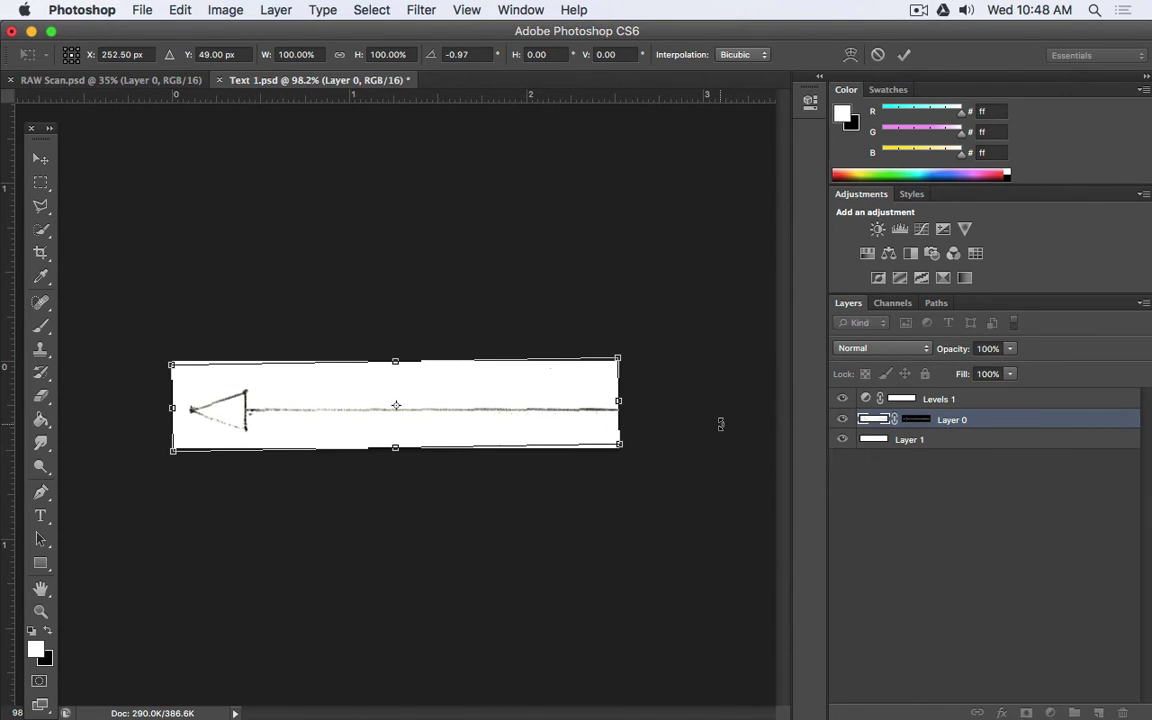
{"action": "key", "text": "Return"}
{"action": "key", "text": "c"}
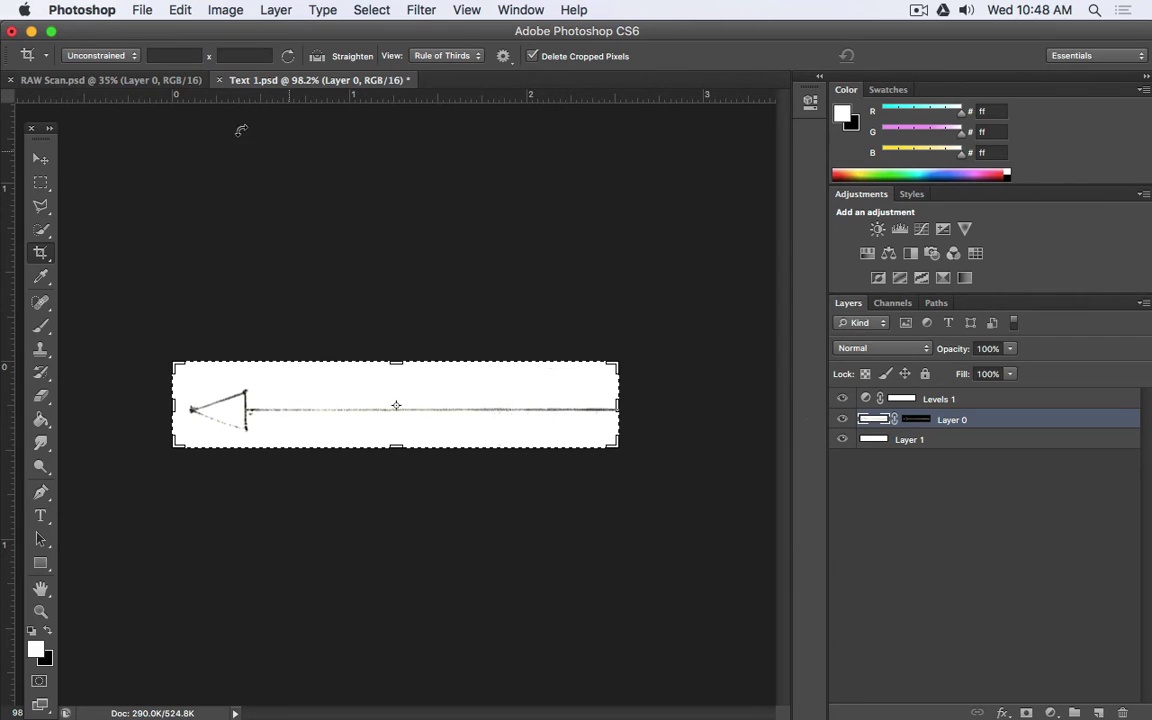
- Save the straightened arrow as a separate Photoshop file named Arrow Large.psd in the Media folder
{"action": "left_click", "coordinate": [141, 9]}
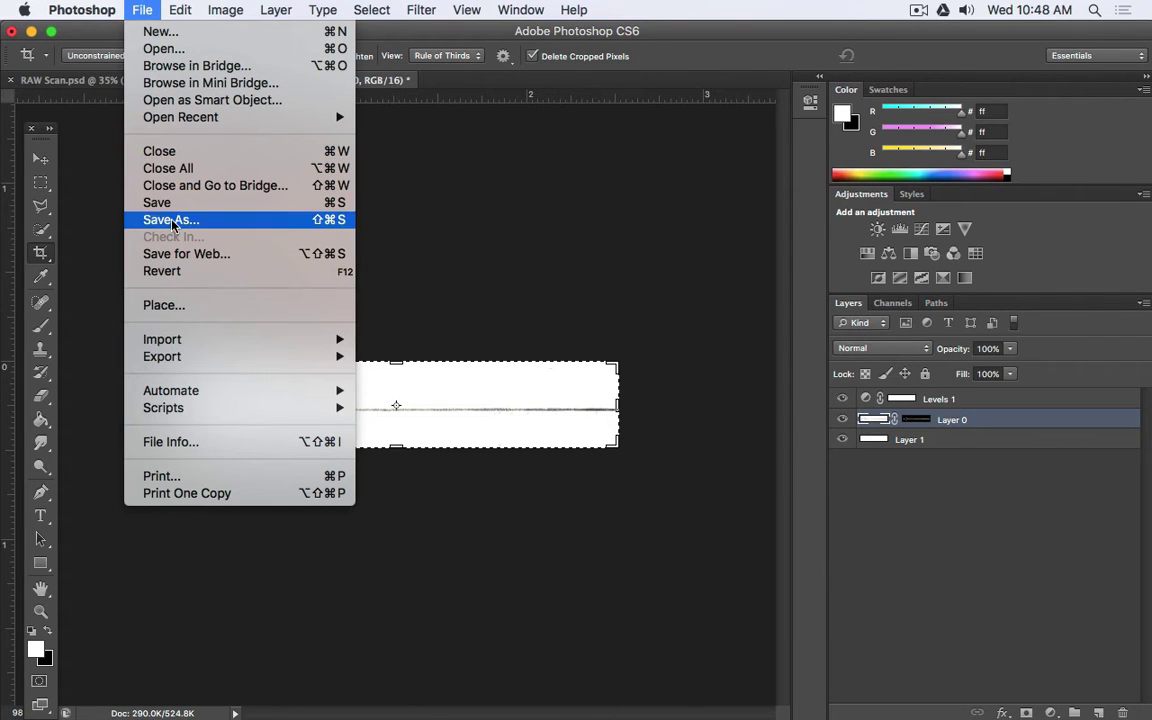
{"action": "left_click", "coordinate": [172, 224]}
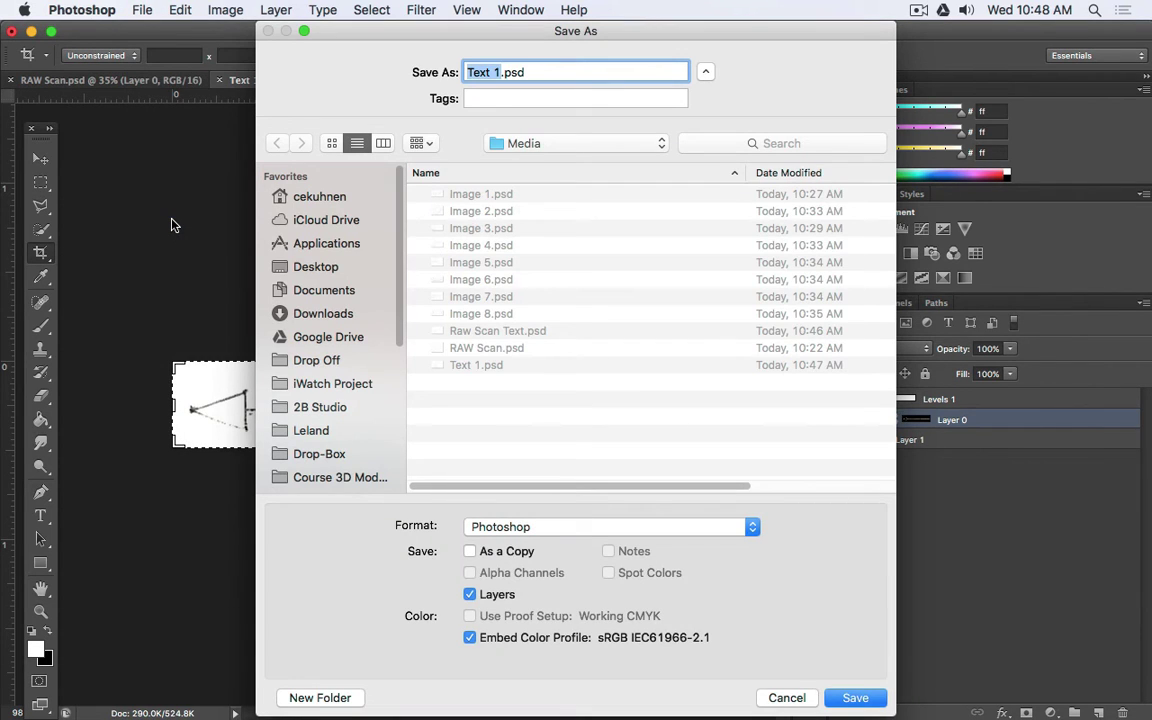
{"action": "key", "text": "Right"}
{"action": "left_click_drag", "start_coordinate": [497, 72], "coordinate": [466, 72]}
{"action": "type", "text": "Arrow Large"}
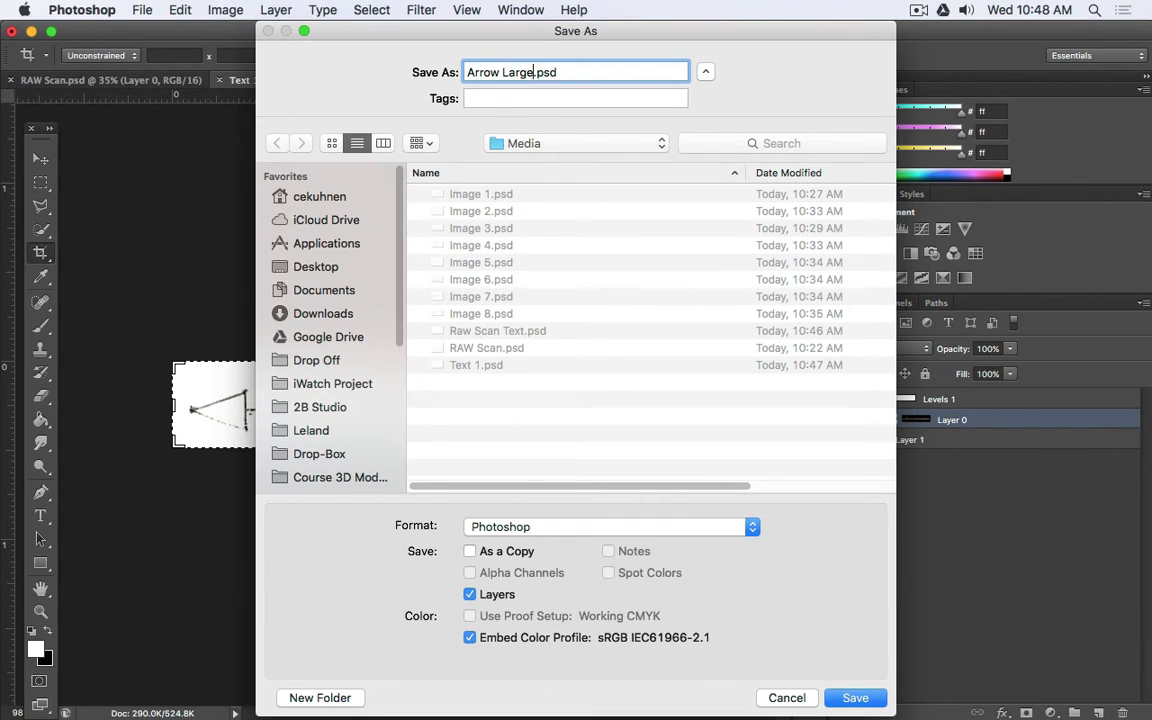
{"action": "key", "text": "Return"}
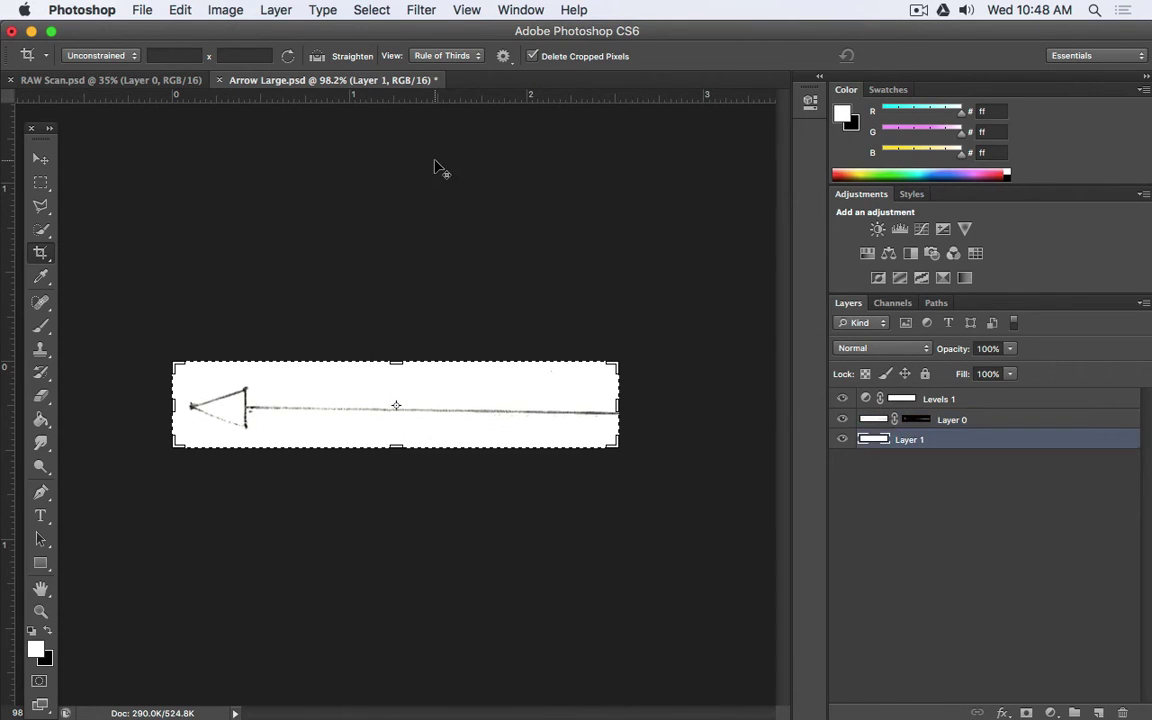
- Undo the arrow's rotation and crop to return to the full scan
{"action": "key", "text": "super+z"}
{"action": "scroll", "coordinate": [392, 315], "scroll_direction": "down", "scroll_amount": 1}
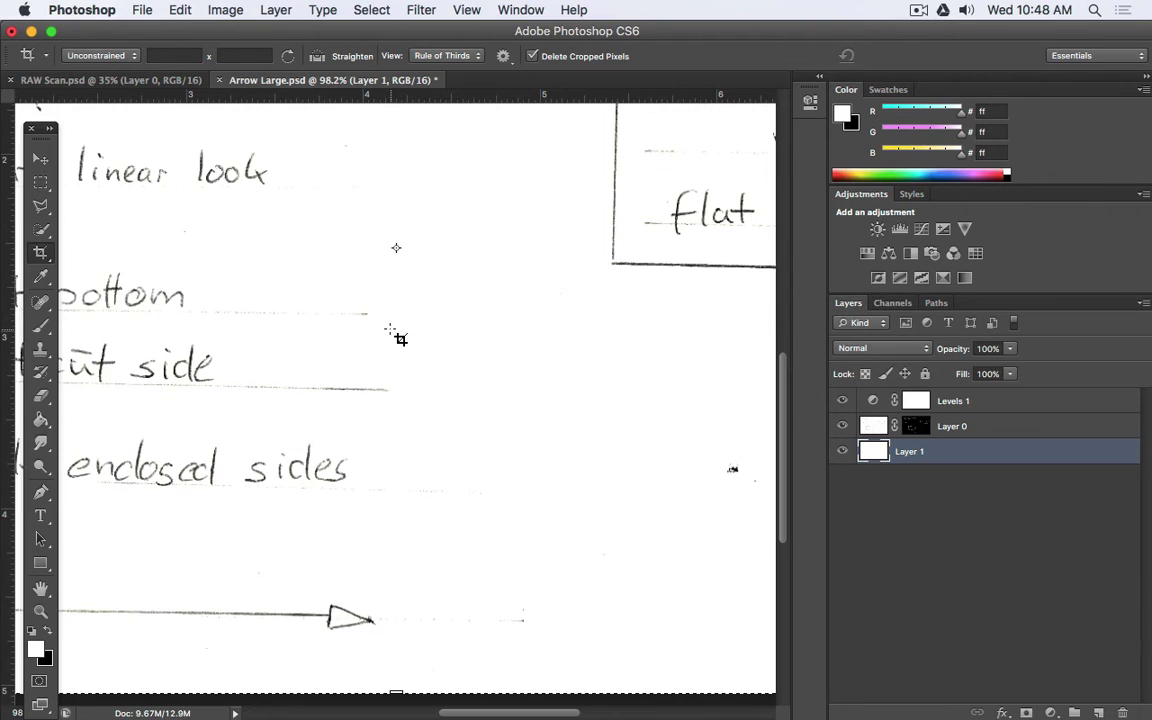
- Crop the scan to a strip about 2.3 by 0.25 inches around the long arrow's right head and shaft
{"action": "left_click_drag", "start_coordinate": [298, 558], "coordinate": [450, 475]}
{"action": "left_click_drag", "start_coordinate": [554, 473], "coordinate": [150, 556]}
{"action": "mouse_move", "coordinate": [397, 366]}
{"action": "left_mouse_down"}
{"action": "mouse_move", "coordinate": [398, 383]}
{"action": "mouse_move", "coordinate": [401, 366]}
{"action": "left_mouse_up"}
{"action": "key", "text": "Return"}
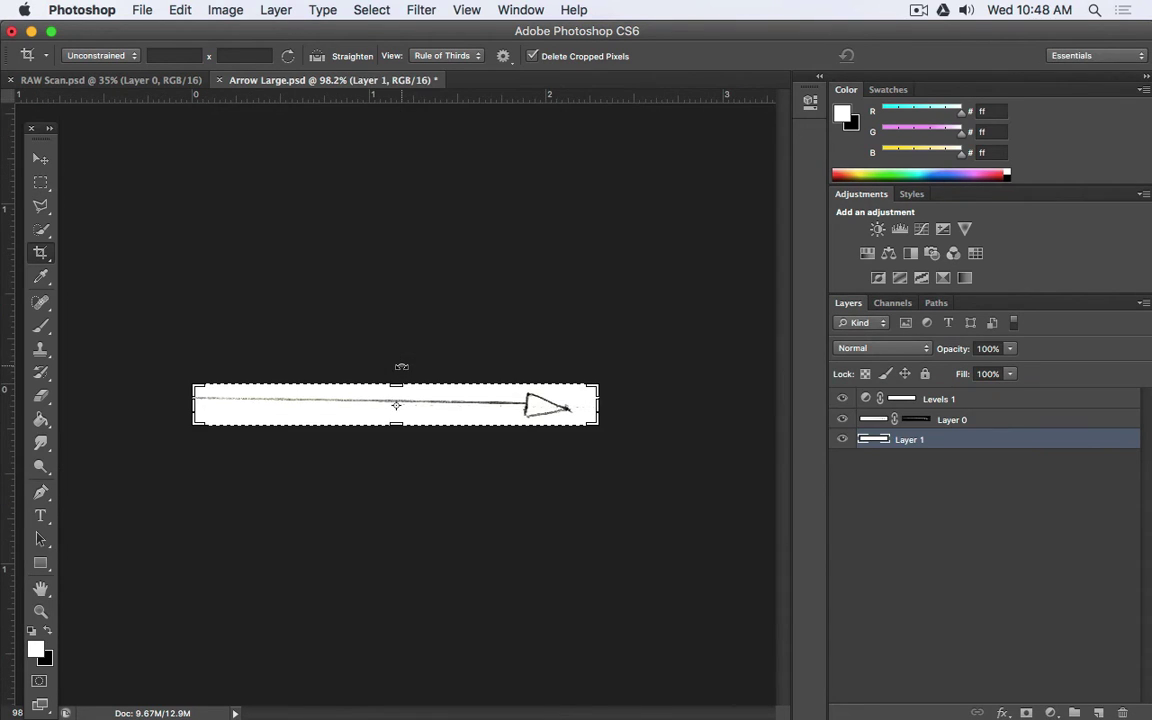
- Rotate Layer 0 by -0.78° to level the arrow shaft
{"action": "key", "text": "alt+bracketright"}
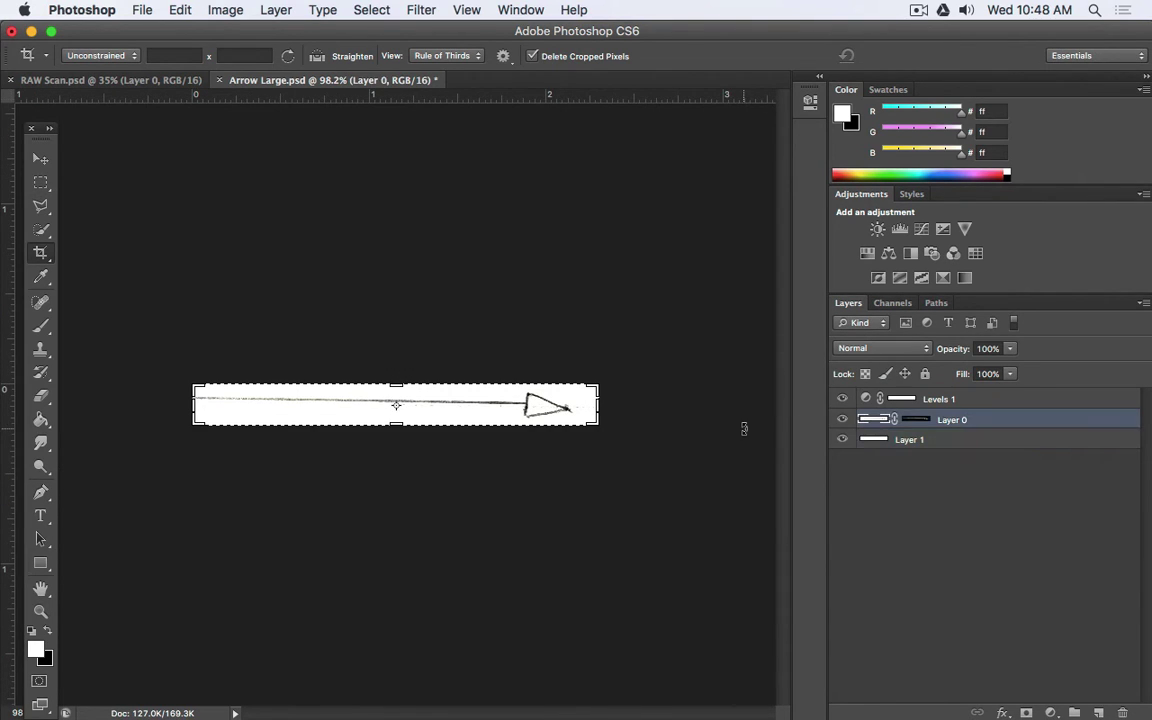
{"action": "key", "text": "super+t"}
{"action": "left_click_drag", "start_coordinate": [722, 406], "coordinate": [722, 404]}
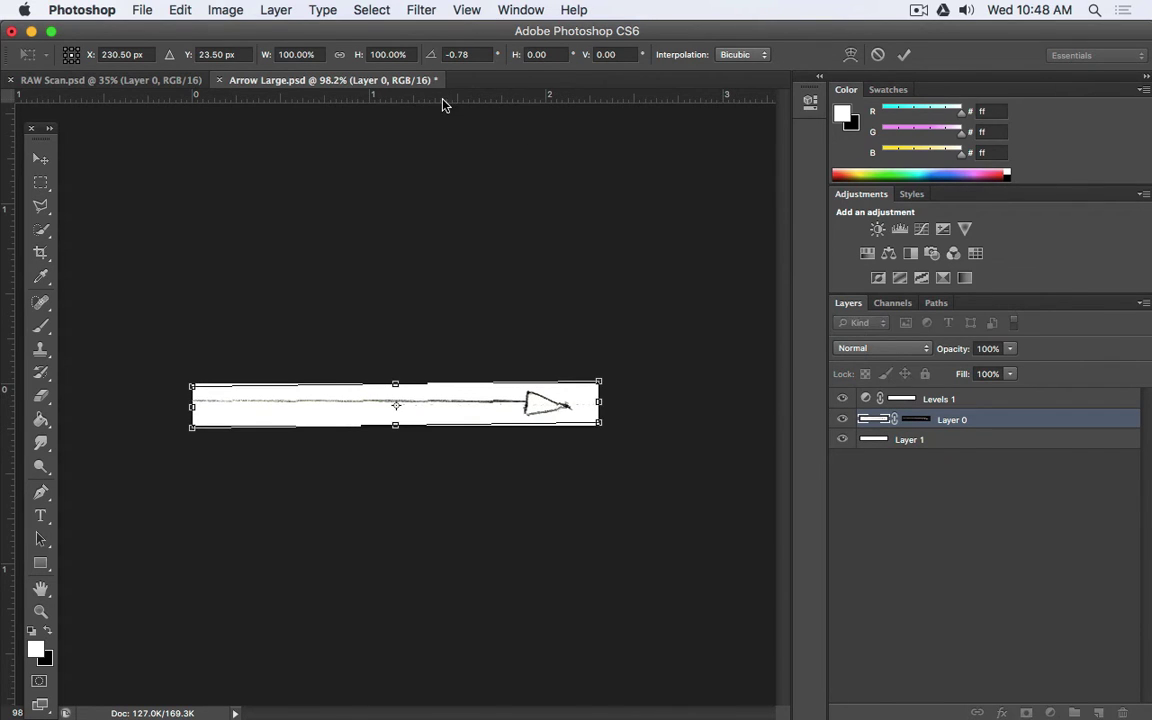
- Place a horizontal guide across the middle of the strip and move Layer 0 down about 4 px to align the shaft with it
{"action": "left_click_drag", "start_coordinate": [445, 104], "coordinate": [445, 404]}
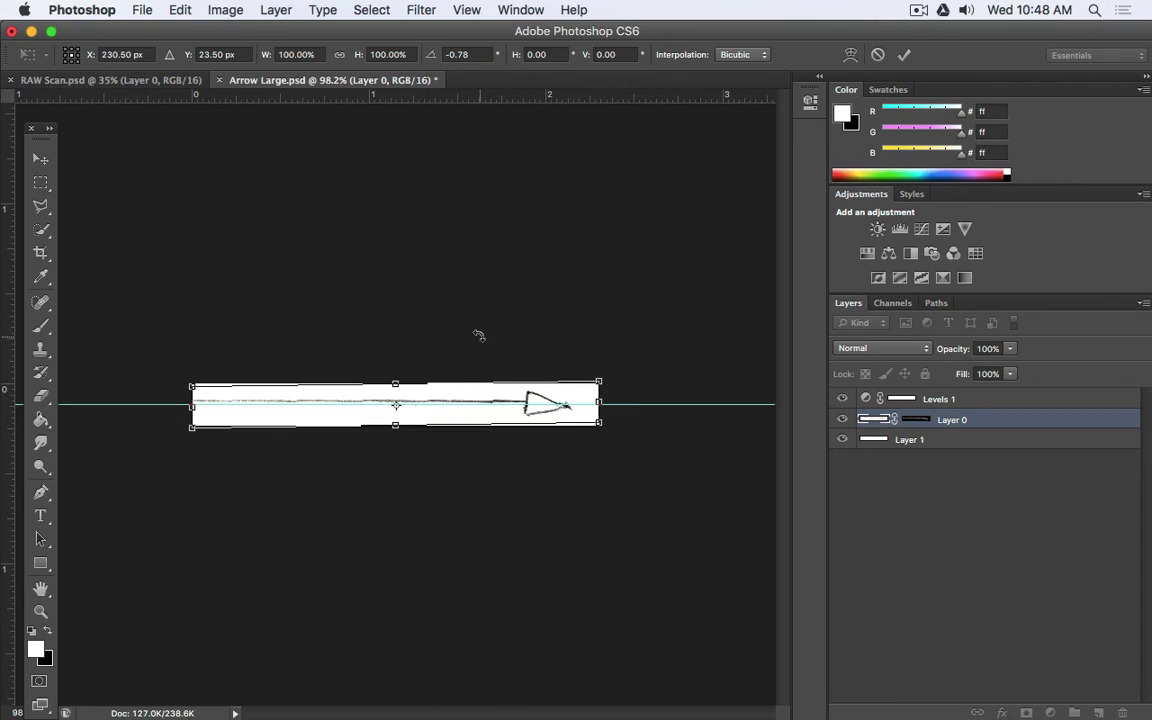
{"action": "key", "text": "Down"}
{"action": "key", "text": "Down"}
{"action": "key", "text": "Down"}
{"action": "key", "text": "Down"}
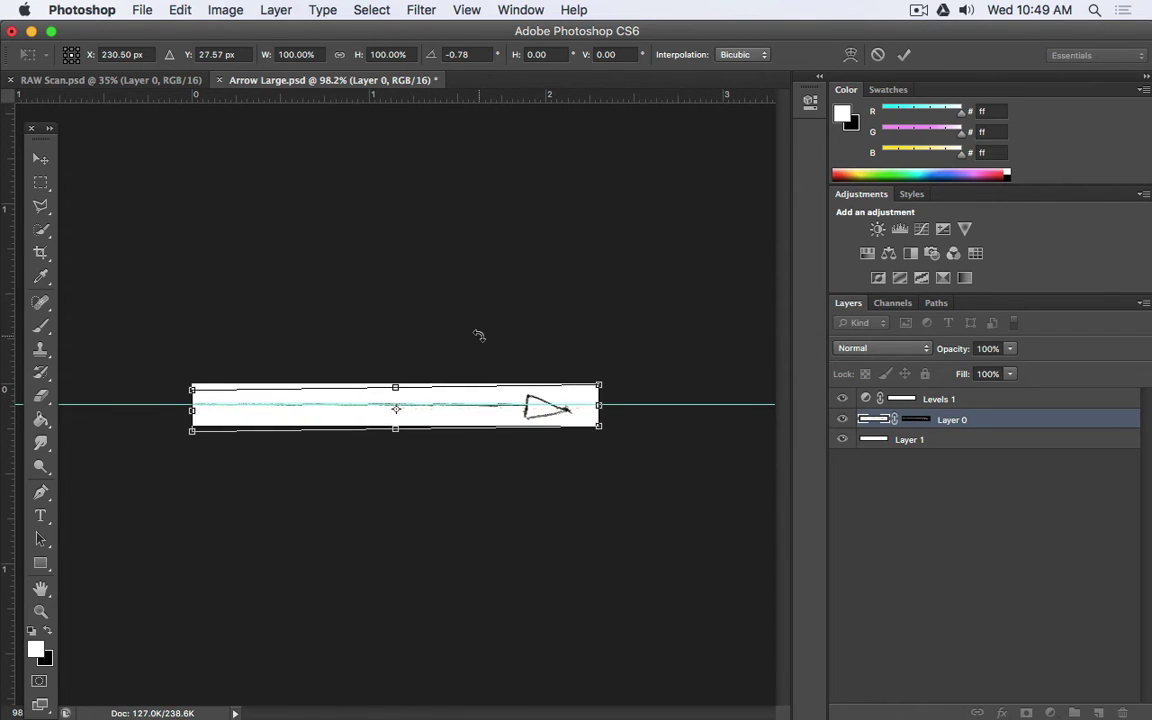
{"action": "key", "text": "Return"}
{"action": "key", "text": "c"}
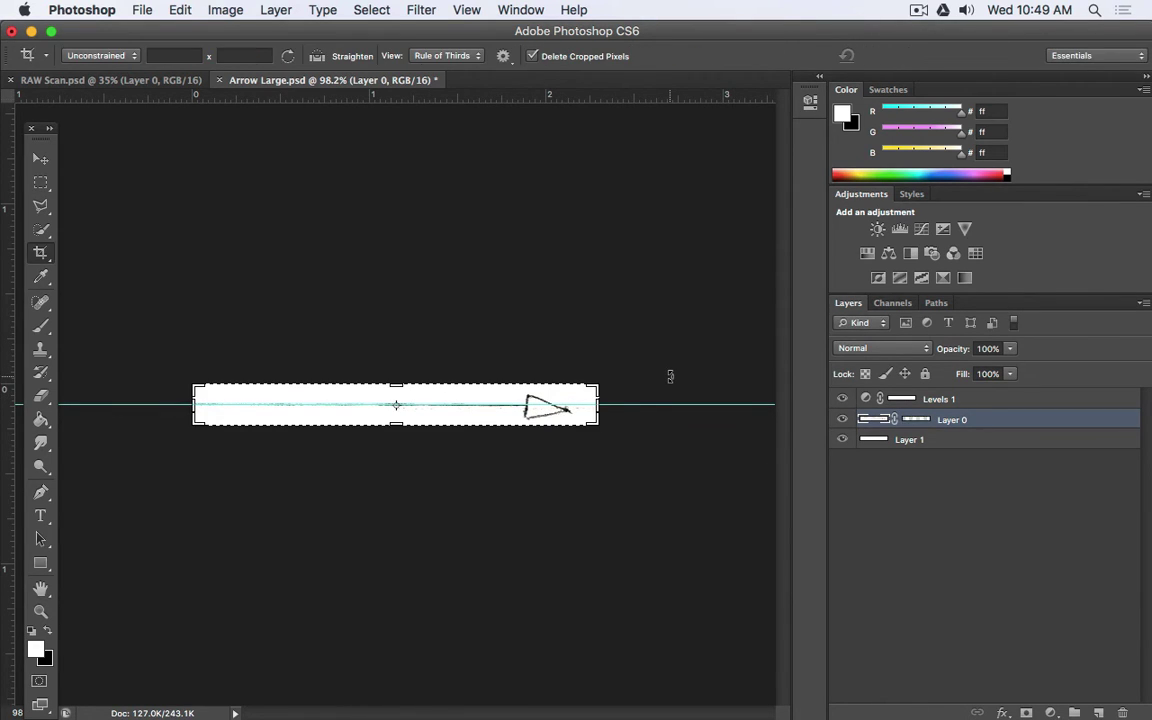
{"action": "scroll", "coordinate": [687, 410], "scroll_direction": "up", "scroll_amount": 5}
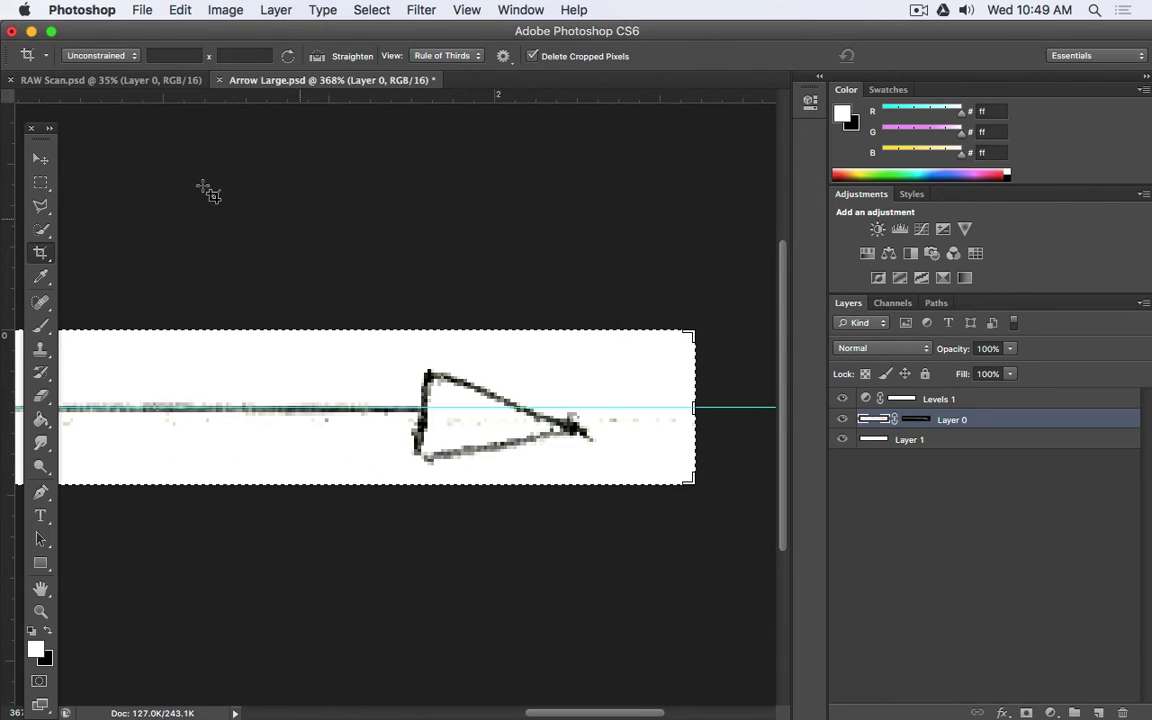
{"action": "left_click", "coordinate": [41, 183]}
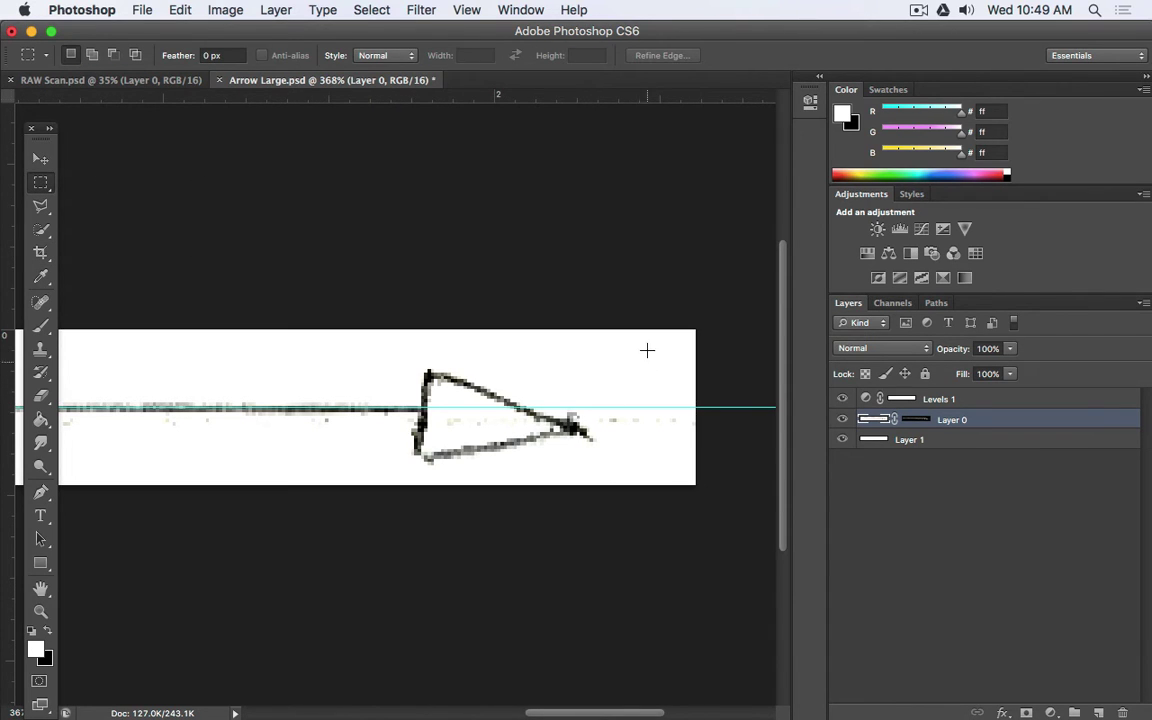
{"action": "left_click_drag", "start_coordinate": [647, 348], "coordinate": [411, 467]}
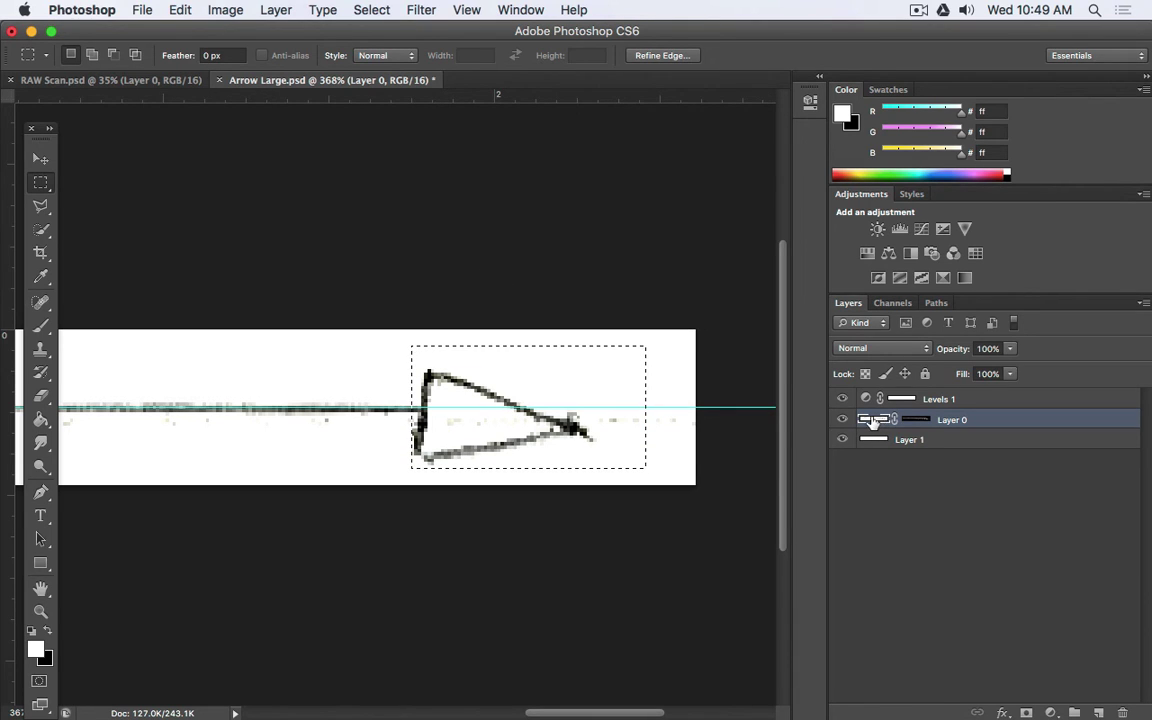
- Duplicate Layer 0 and hide the copy, keeping the original layer visible
{"action": "left_click_drag", "start_coordinate": [1037, 420], "coordinate": [1100, 712]}
{"action": "left_click", "coordinate": [842, 439]}
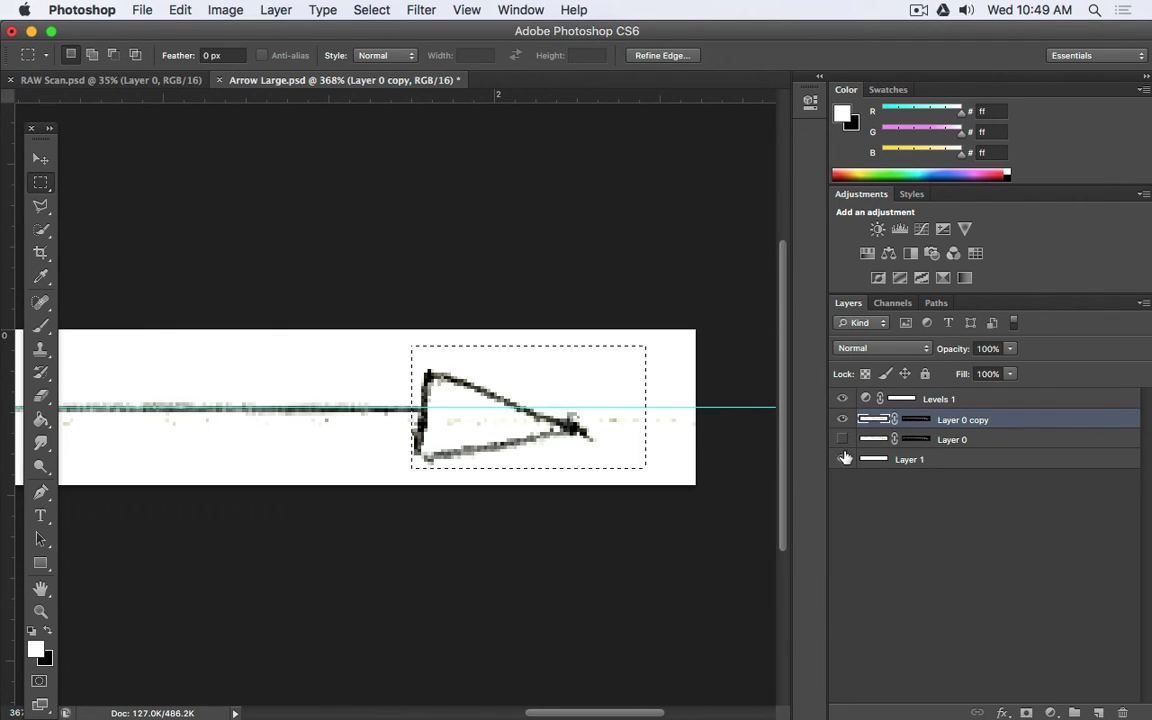
{"action": "left_click", "coordinate": [842, 439]}
{"action": "left_click", "coordinate": [842, 420]}
- Clear the selection and hide the arrowhead on Layer 0 by painting its layer mask black with a 44 px brush
{"action": "left_click", "coordinate": [917, 439]}
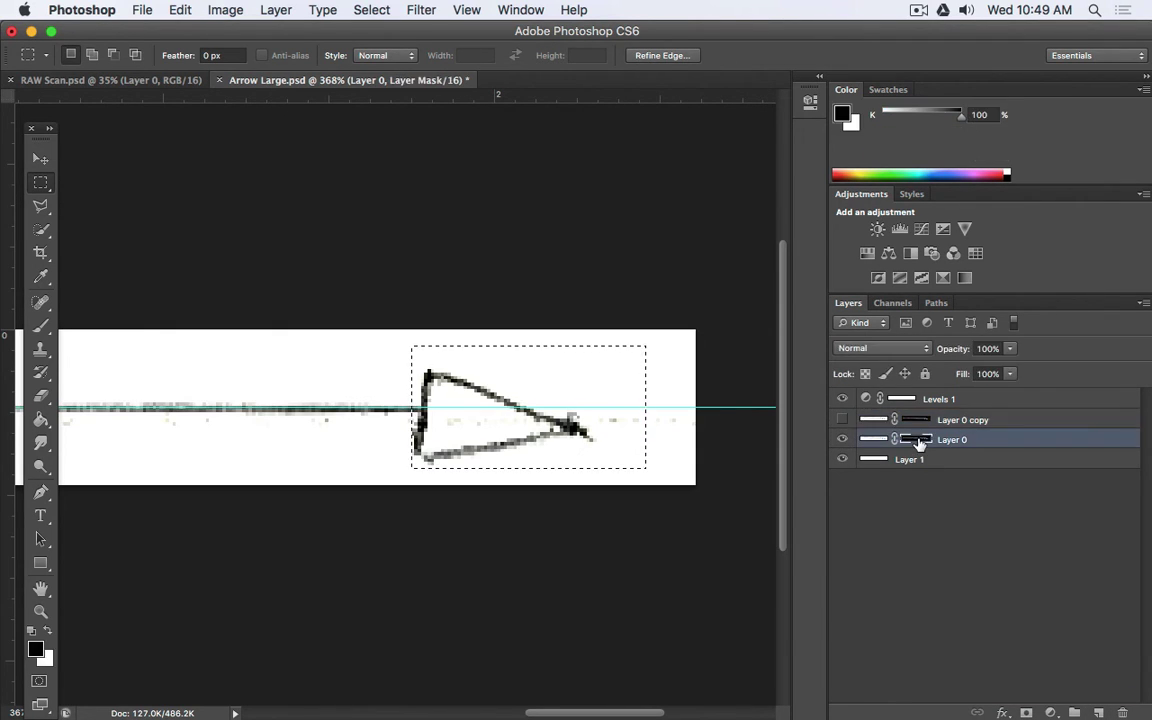
{"action": "key", "text": "super+d"}
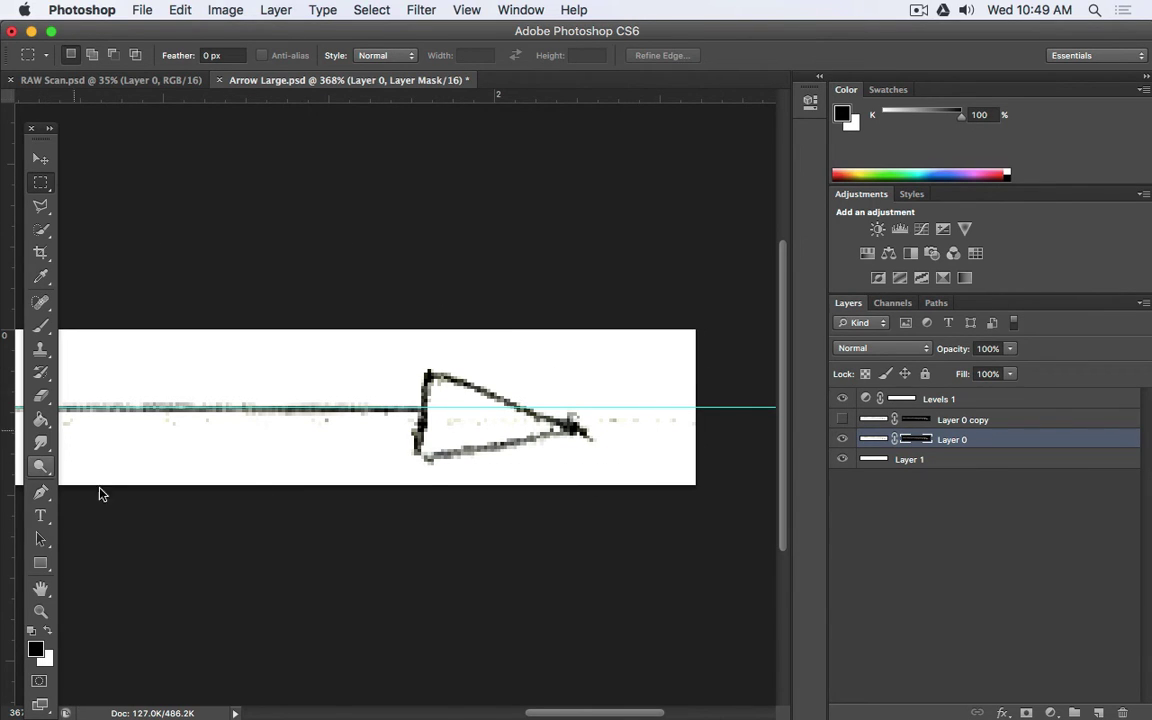
{"action": "left_click", "coordinate": [41, 325]}
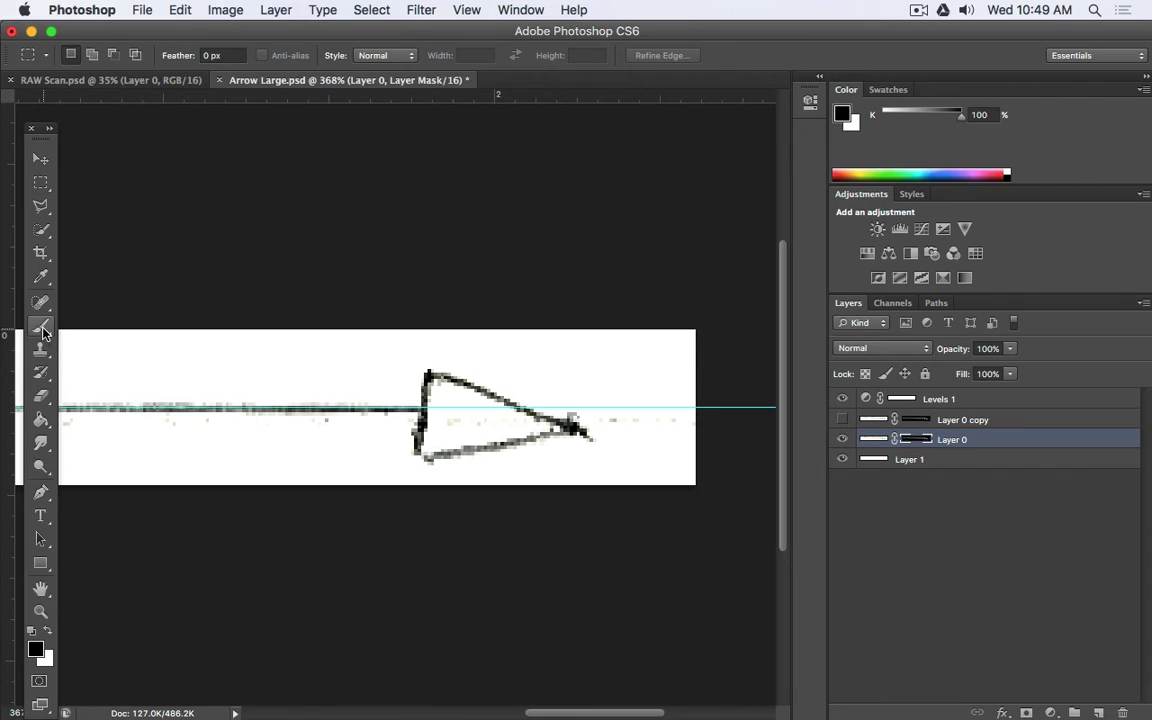
{"action": "right_click", "coordinate": [544, 401]}
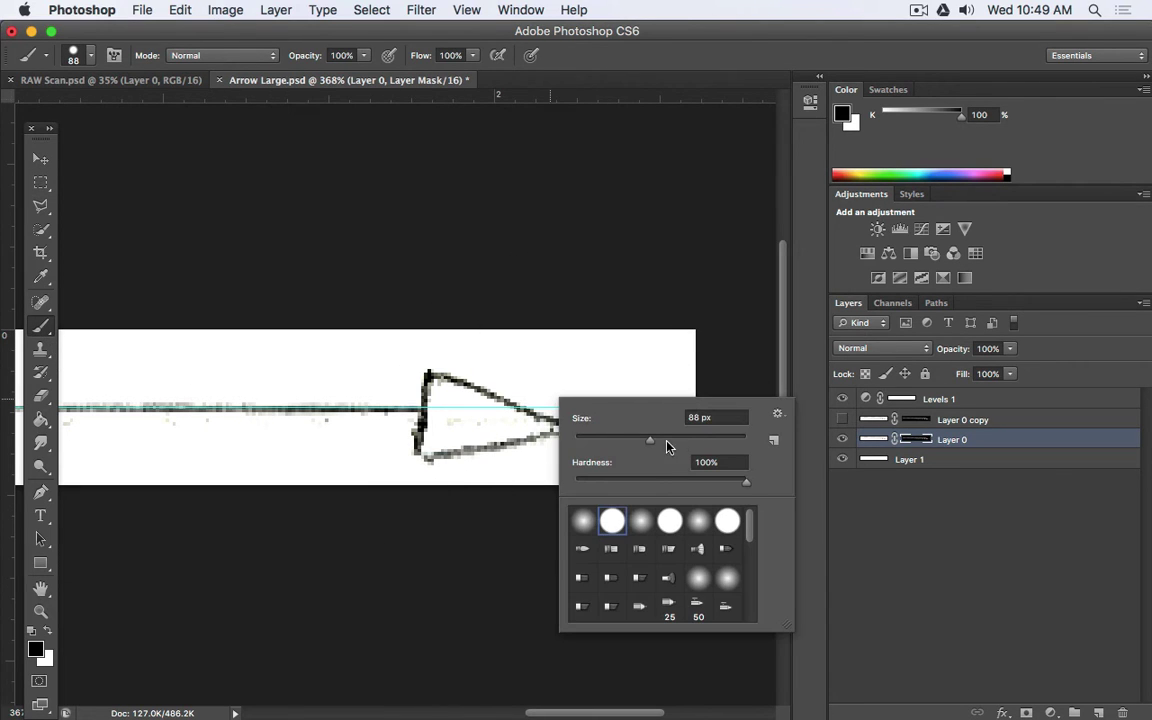
{"action": "left_click_drag", "start_coordinate": [650, 440], "coordinate": [607, 444]}
{"action": "mouse_move", "coordinate": [501, 360]}
{"action": "left_mouse_down"}
{"action": "mouse_move", "coordinate": [566, 463]}
{"action": "mouse_move", "coordinate": [663, 424]}
{"action": "left_mouse_up"}
{"action": "left_click_drag", "start_coordinate": [465, 482], "coordinate": [471, 453]}
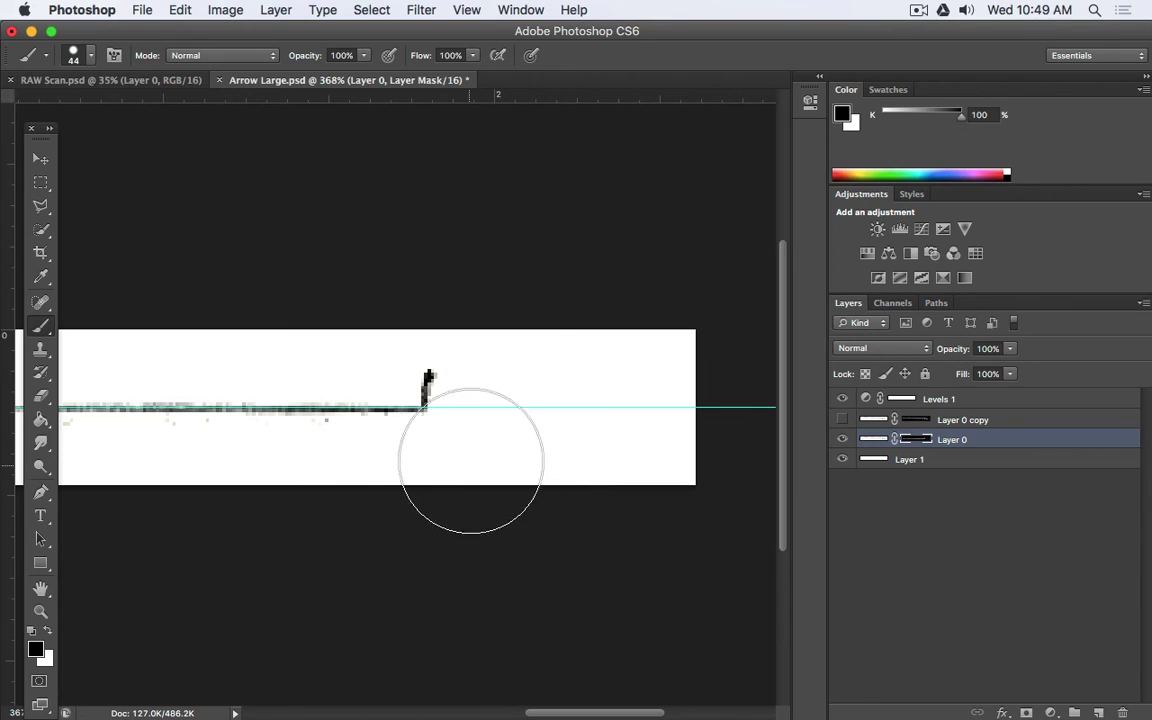
{"action": "left_click_drag", "start_coordinate": [489, 355], "coordinate": [476, 350]}
{"action": "left_click", "coordinate": [483, 370]}
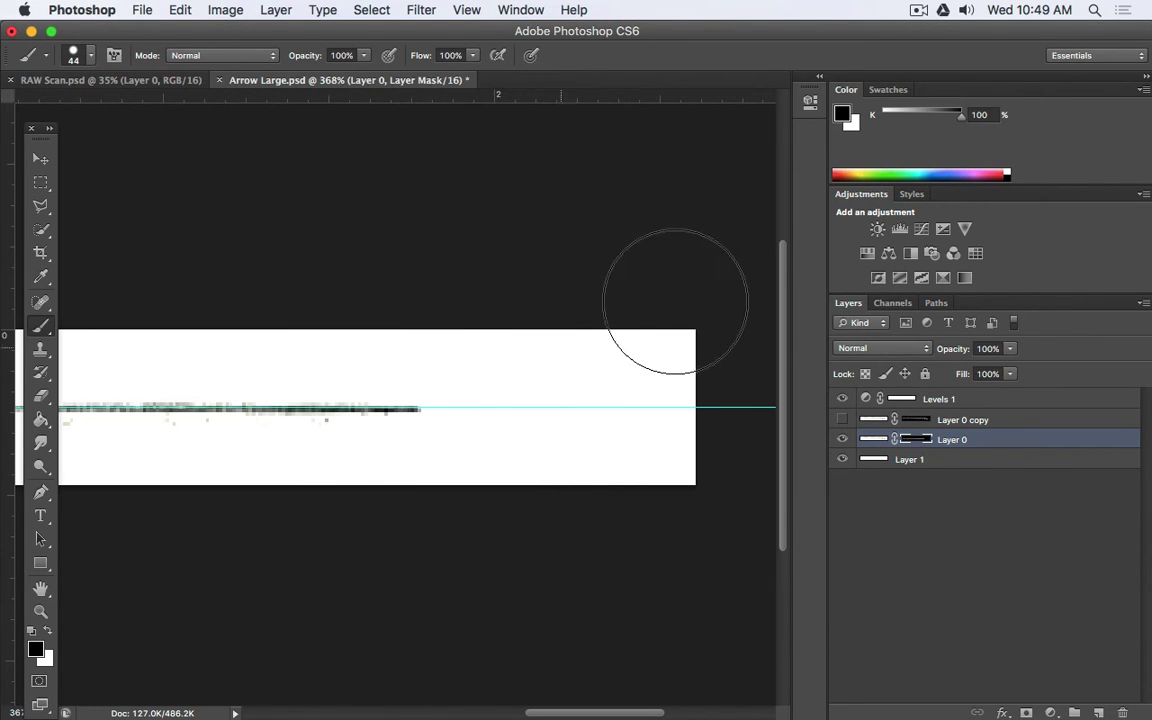
- Hide Layer 0 and show Layer 0 copy
{"action": "left_click", "coordinate": [41, 183]}
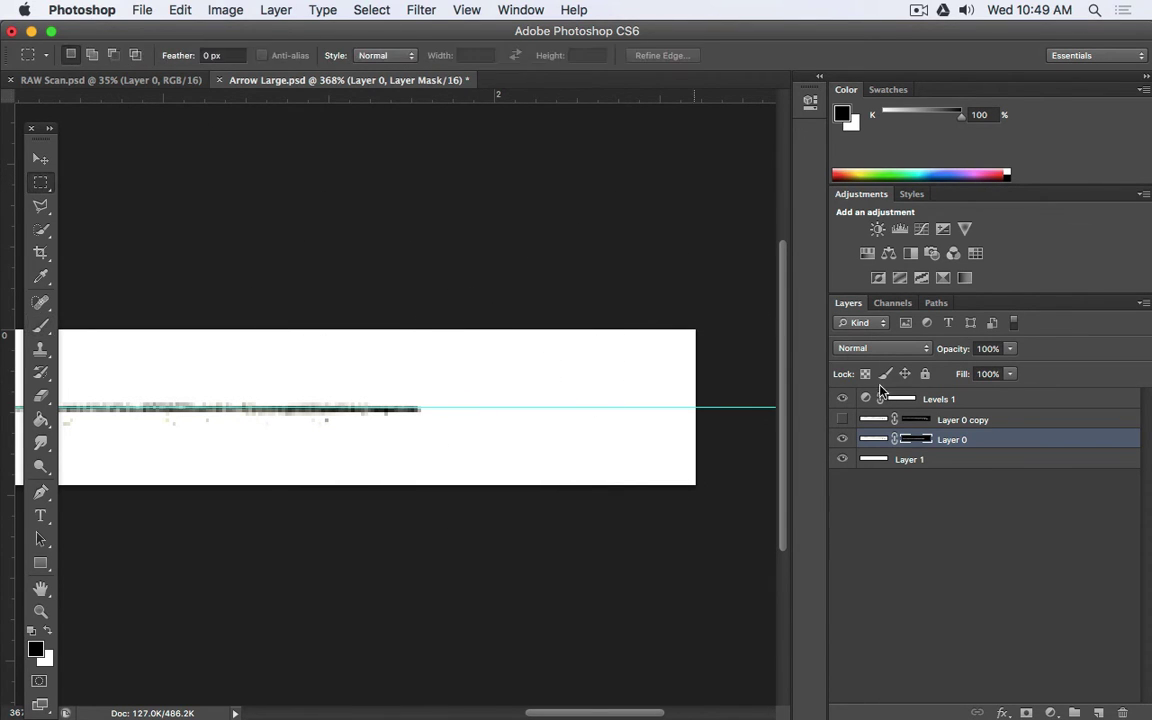
{"action": "left_click", "coordinate": [843, 440]}
{"action": "left_click", "coordinate": [842, 420]}
{"action": "scroll", "coordinate": [344, 455], "scroll_direction": "down", "scroll_amount": 5}
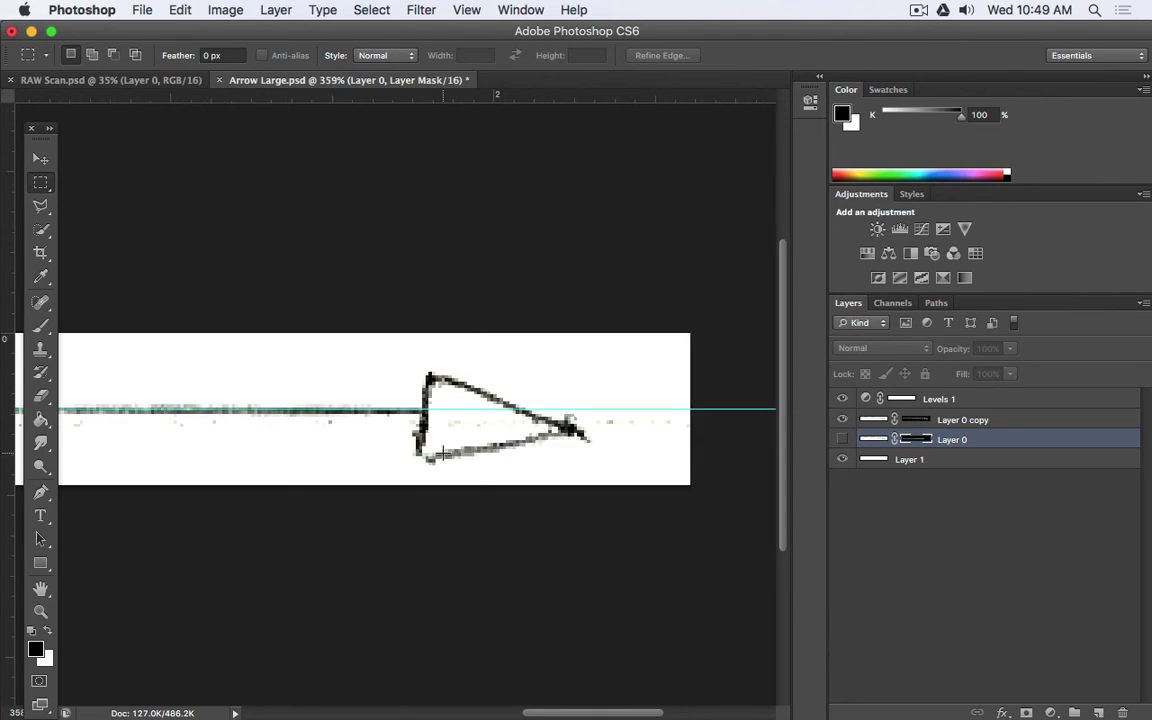
- Paint black over the whole shaft on Layer 0 copy's mask, leaving only the complete arrowhead
{"action": "left_click", "coordinate": [918, 421]}
{"action": "left_click", "coordinate": [41, 326]}
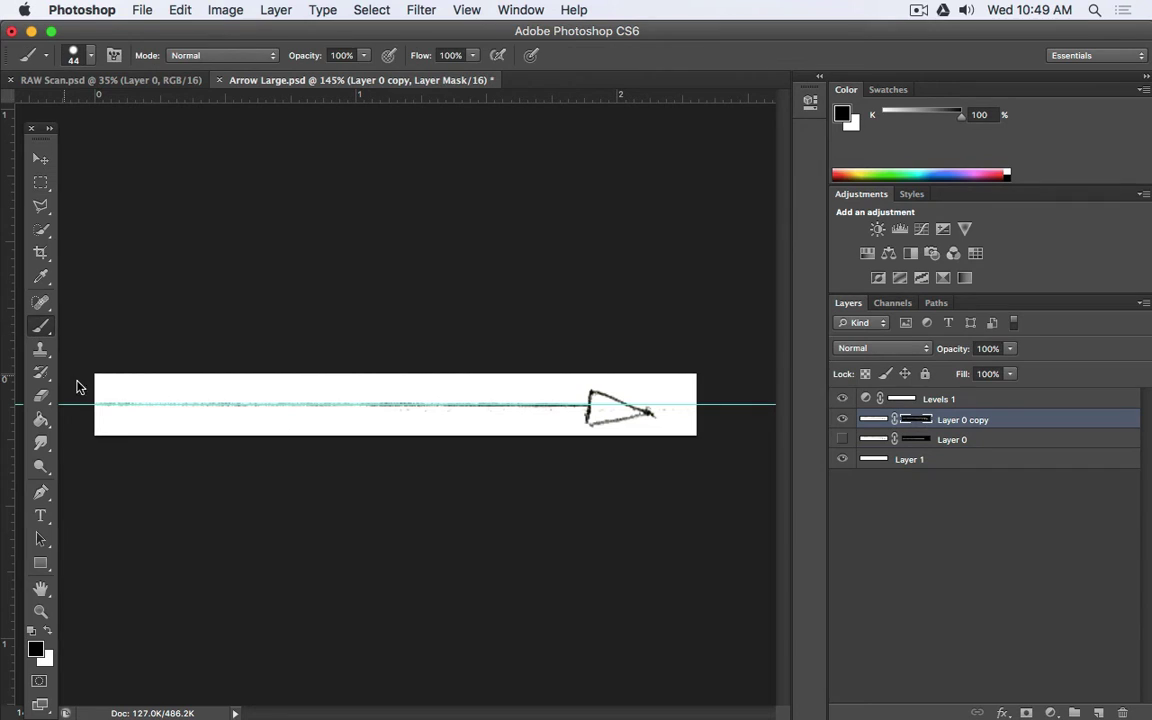
{"action": "left_click_drag", "start_coordinate": [111, 404], "coordinate": [560, 406]}
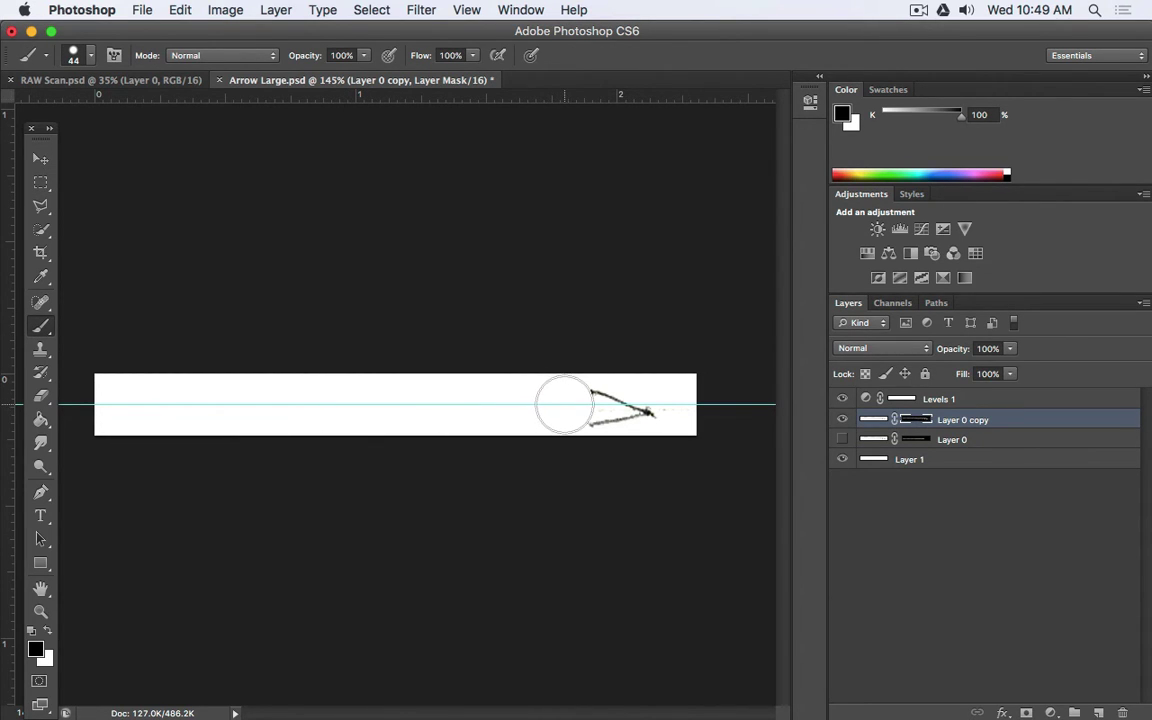
{"action": "key", "text": "super+z"}
{"action": "left_click_drag", "start_coordinate": [112, 405], "coordinate": [571, 404]}
{"action": "scroll", "coordinate": [571, 404], "scroll_direction": "up", "scroll_amount": 5}
{"action": "left_click_drag", "start_coordinate": [436, 403], "coordinate": [502, 397]}
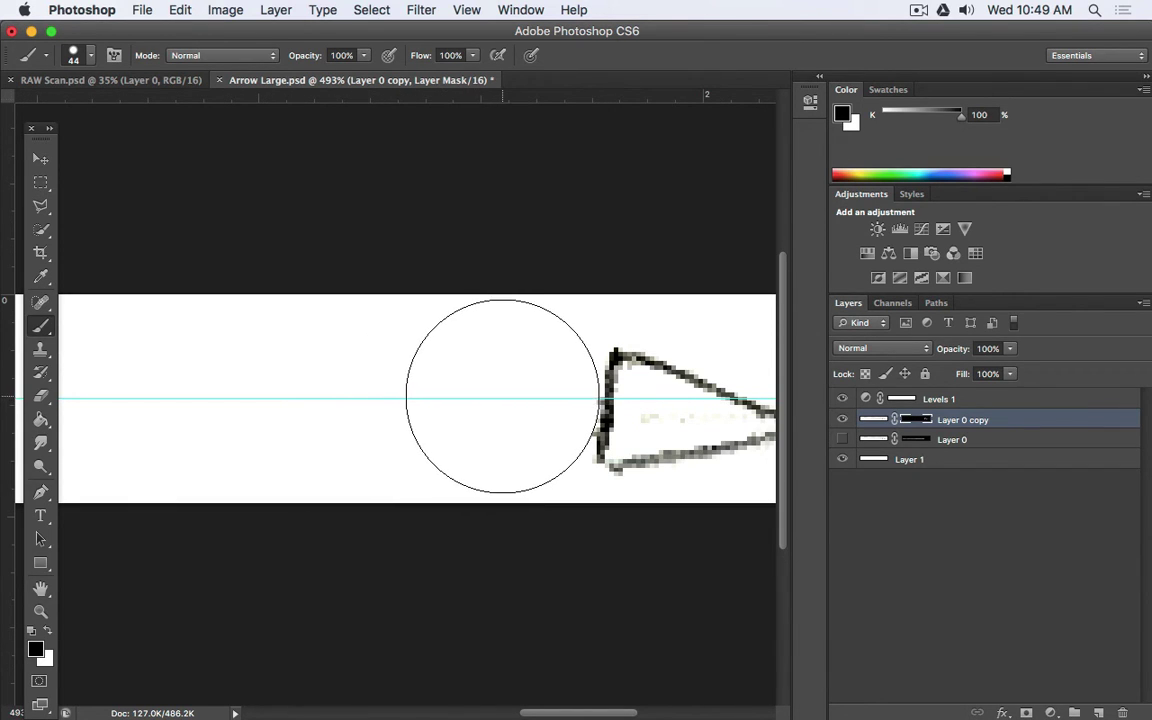
- Rotate the arrowhead on Layer 0 copy by -5.40° and reposition it so its tip sits on the guide
{"action": "left_click_drag", "start_coordinate": [517, 237], "coordinate": [358, 237]}
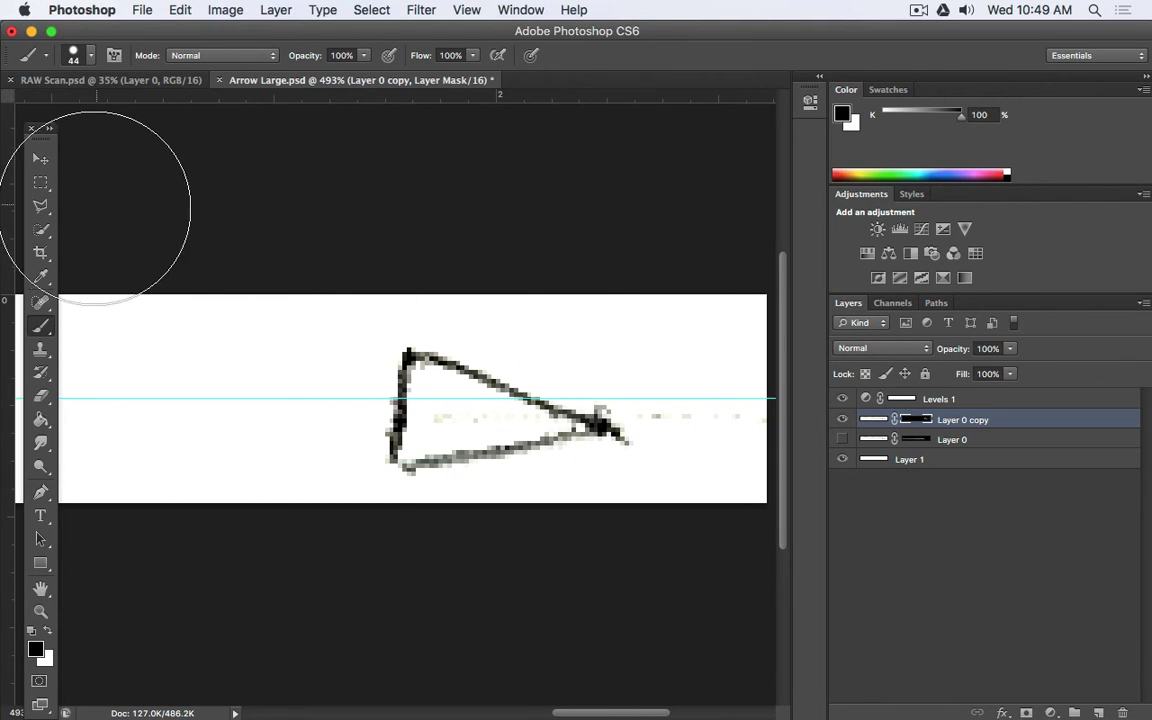
{"action": "left_click", "coordinate": [41, 182]}
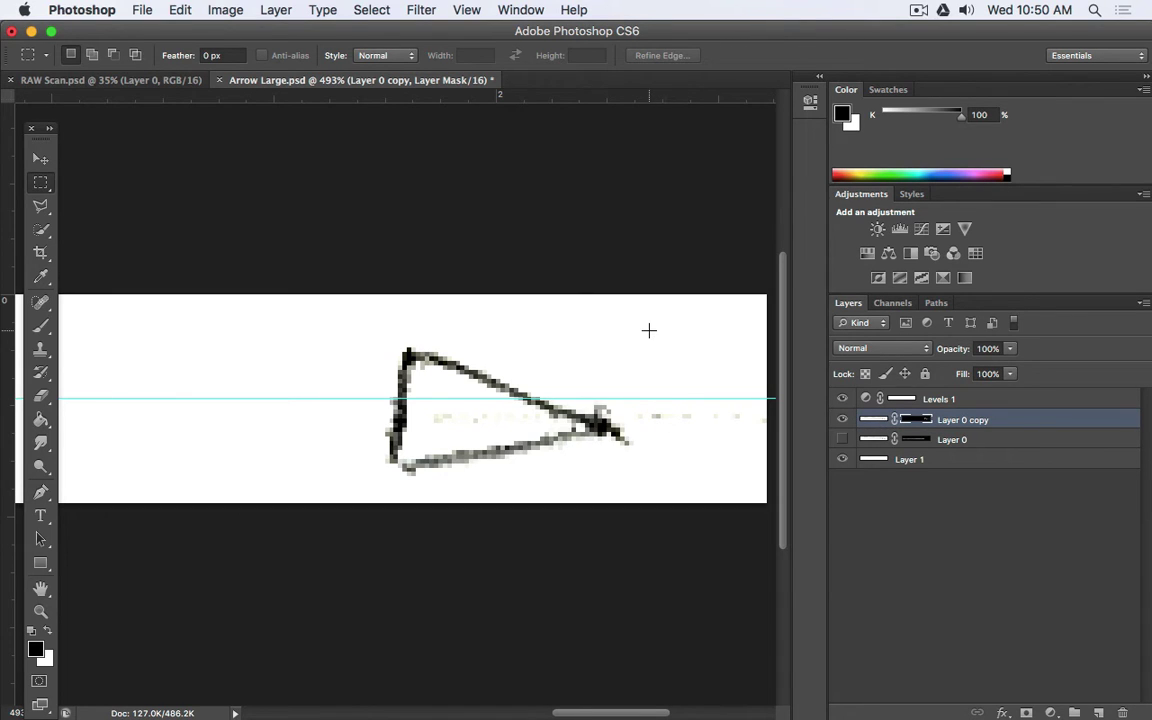
{"action": "scroll", "coordinate": [649, 330], "scroll_direction": "down", "scroll_amount": 1}
{"action": "left_click", "coordinate": [868, 424]}
{"action": "key", "text": "x"}
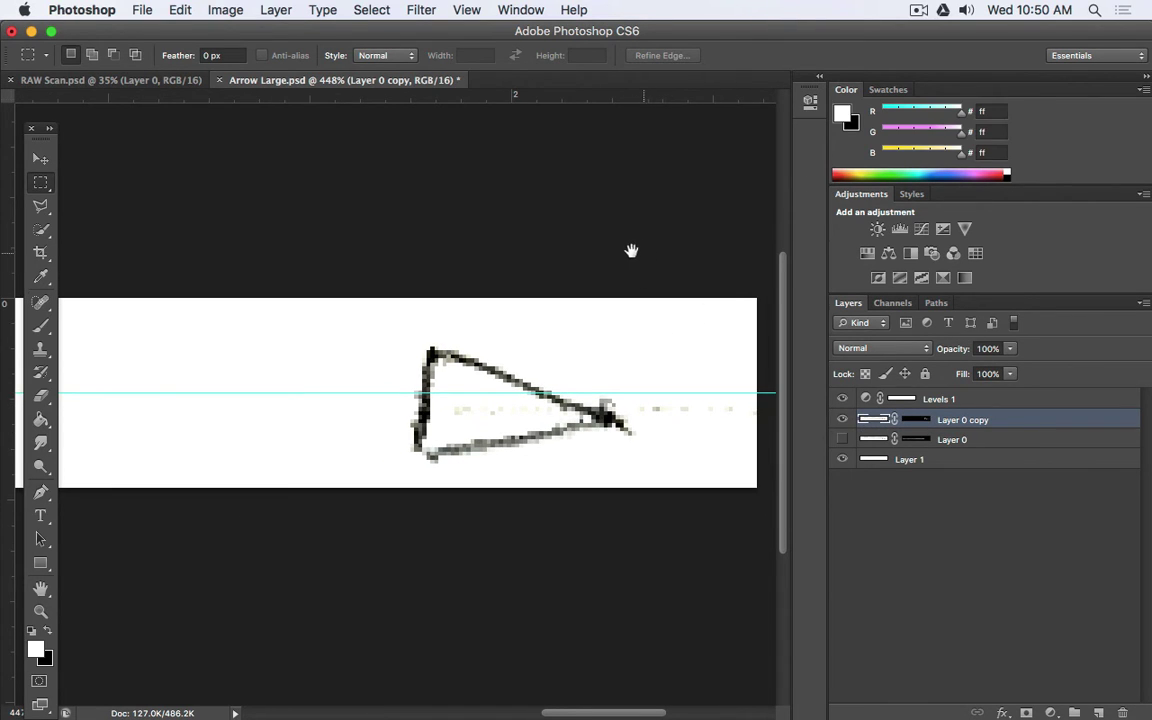
{"action": "scroll", "coordinate": [527, 246], "scroll_direction": "right", "scroll_amount": 5}
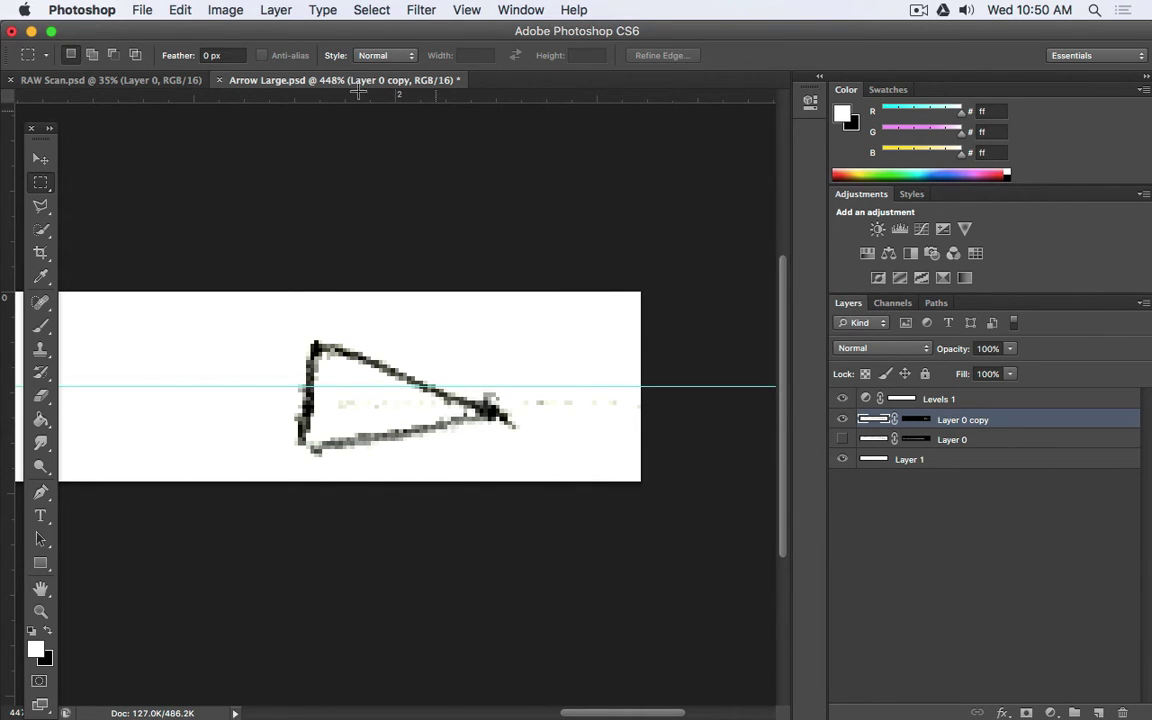
{"action": "left_click", "coordinate": [180, 9]}
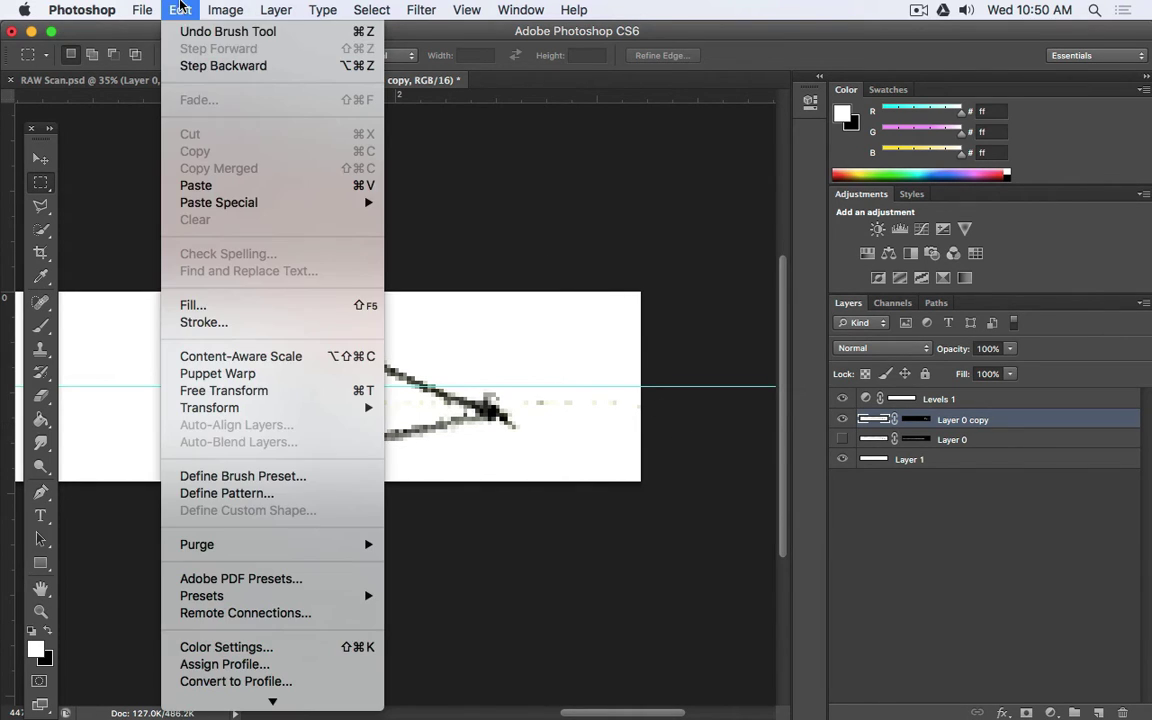
{"action": "left_click", "coordinate": [290, 398]}
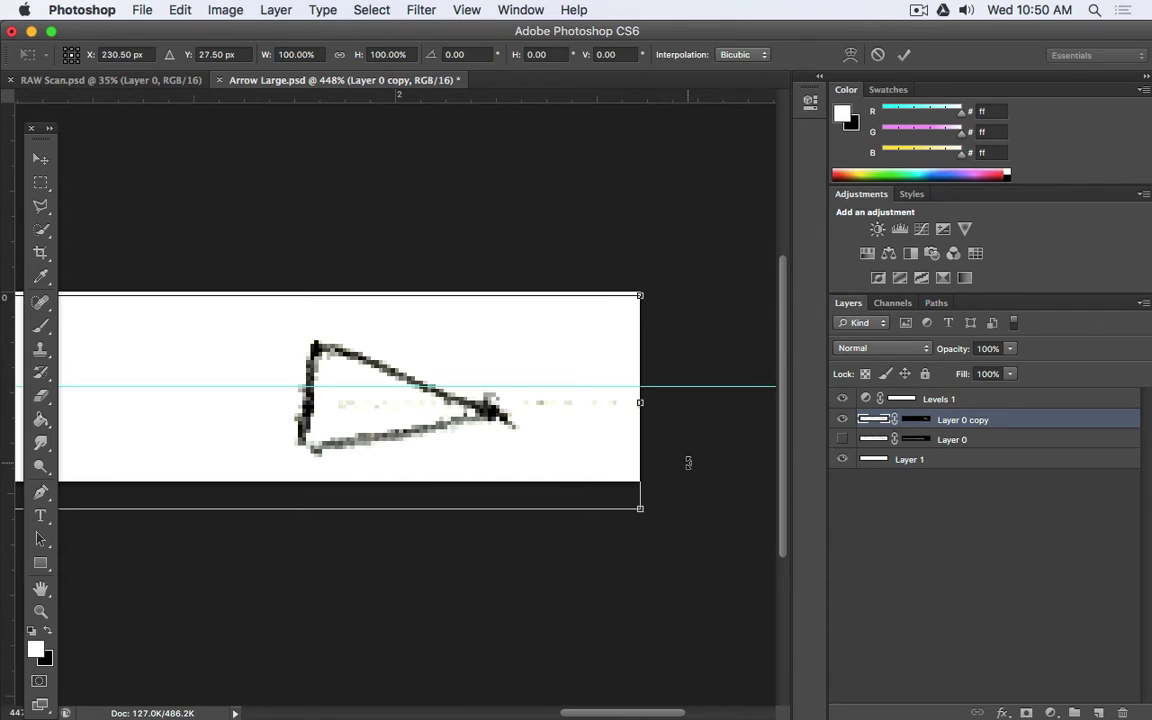
{"action": "left_click_drag", "start_coordinate": [688, 462], "coordinate": [660, 345]}
{"action": "left_click_drag", "start_coordinate": [380, 355], "coordinate": [387, 386]}
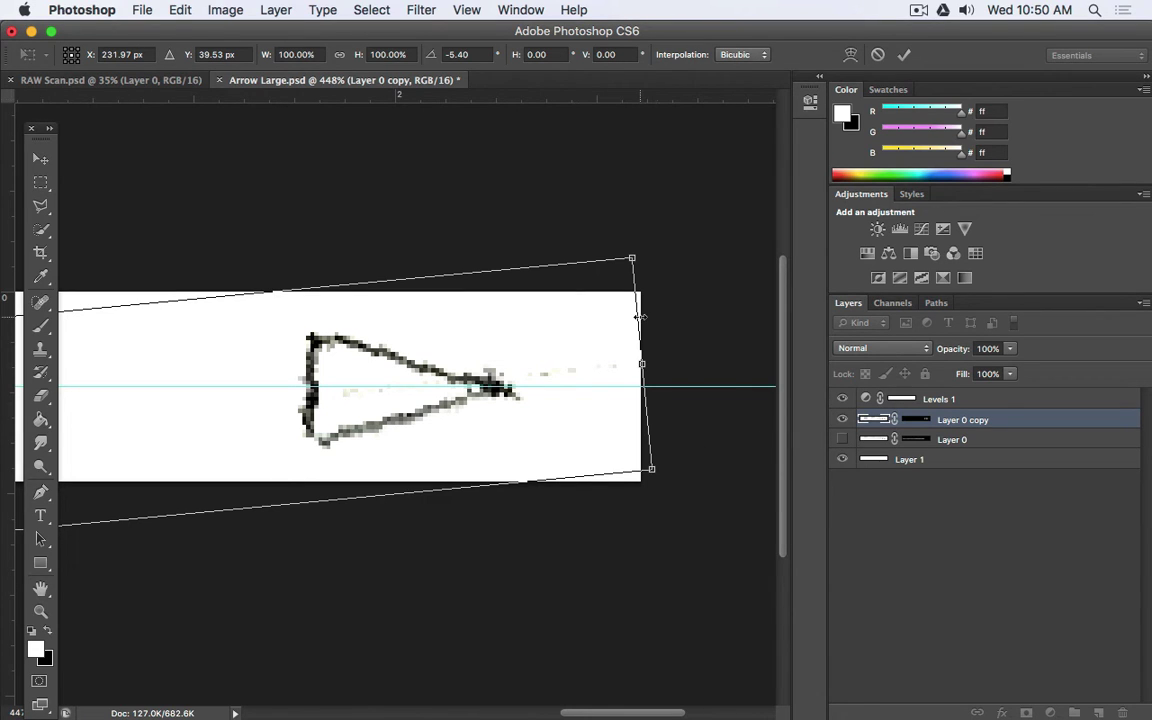
{"action": "key", "text": "Return"}
{"action": "key", "text": "m"}
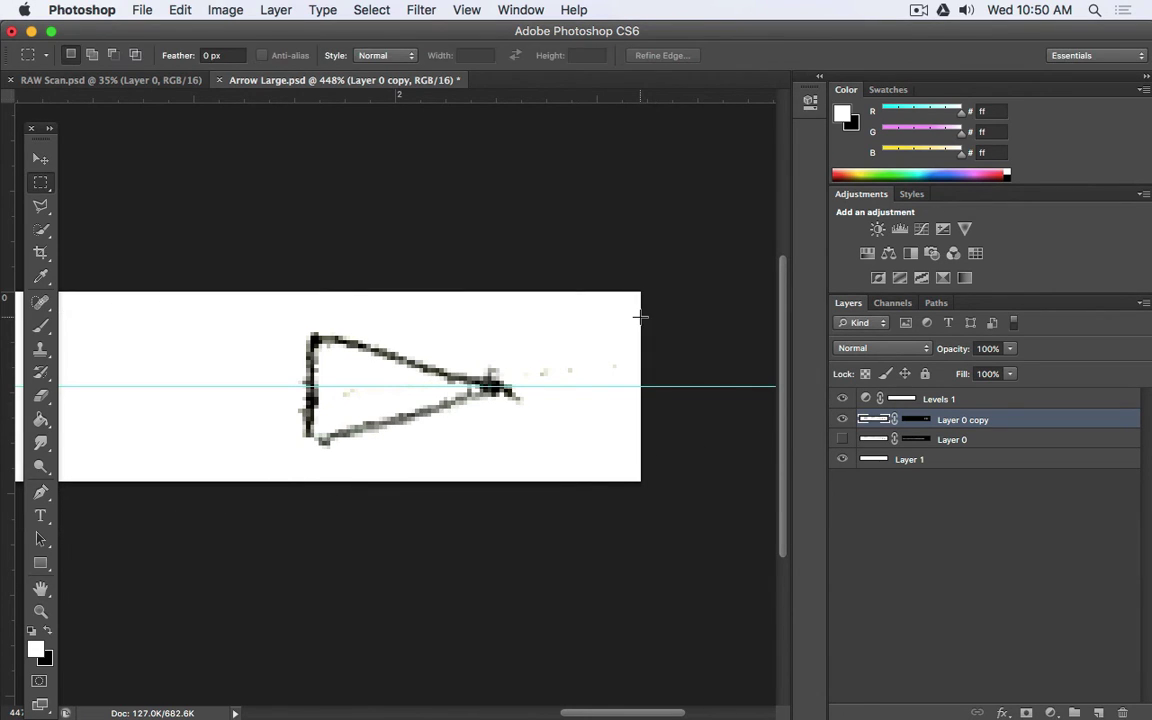
- Nudge the arrowhead against the end of the shaft with Layer 0 shown again, and hide the white Layer 1
{"action": "left_click", "coordinate": [842, 440]}
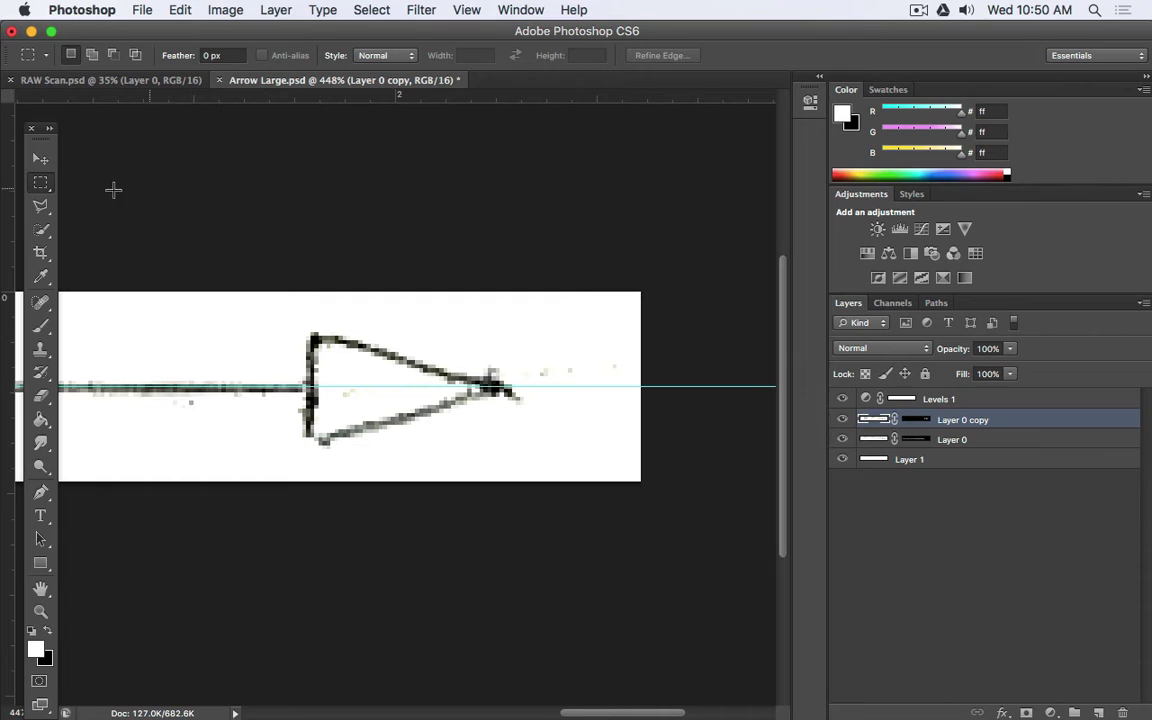
{"action": "left_click", "coordinate": [40, 160]}
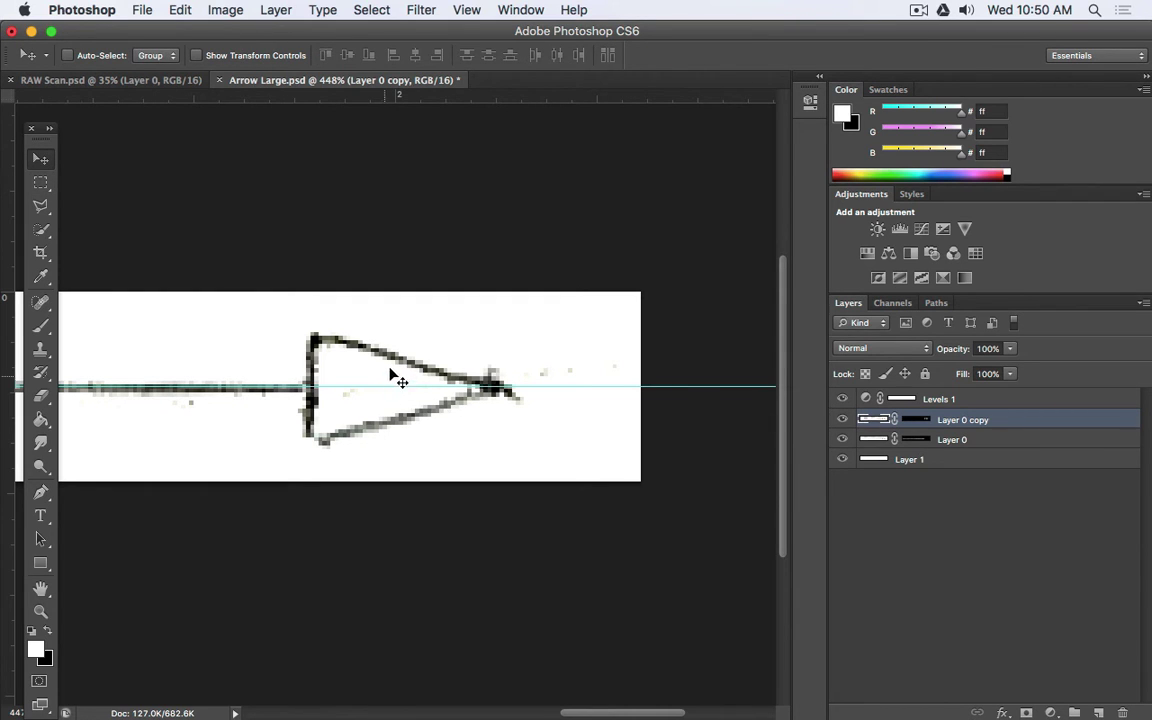
{"action": "mouse_move", "coordinate": [394, 378]}
{"action": "left_mouse_down"}
{"action": "mouse_move", "coordinate": [425, 358]}
{"action": "mouse_move", "coordinate": [398, 371]}
{"action": "left_mouse_up"}
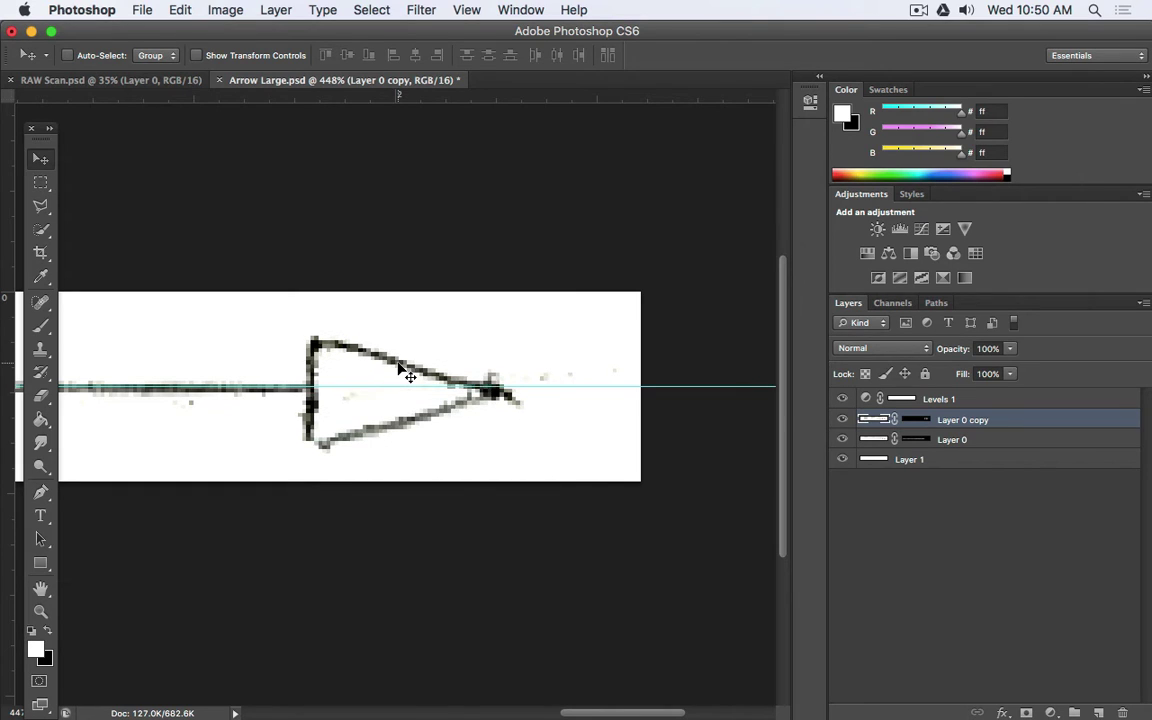
{"action": "key", "text": "Left"}
{"action": "key", "text": "Right"}
{"action": "key", "text": "Right"}
{"action": "key", "text": "Left"}
{"action": "key", "text": "Left"}
{"action": "key", "text": "Down"}
{"action": "key", "text": "Up"}
{"action": "key", "text": "Down"}
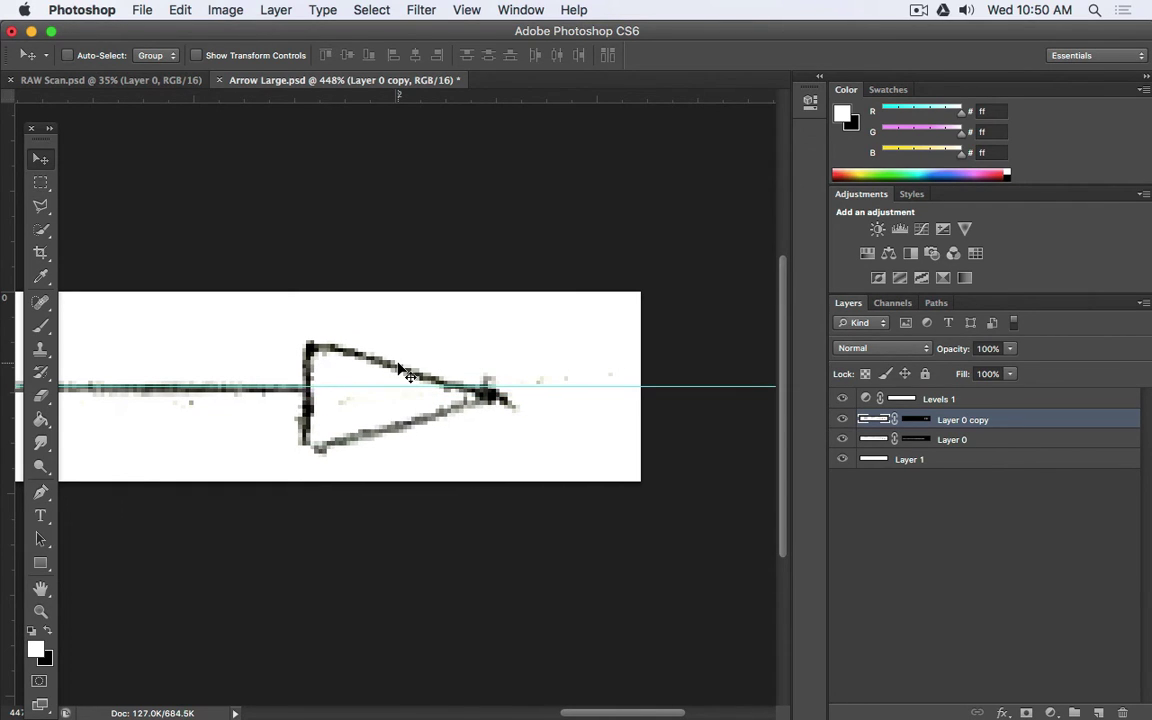
{"action": "key", "text": "Right"}
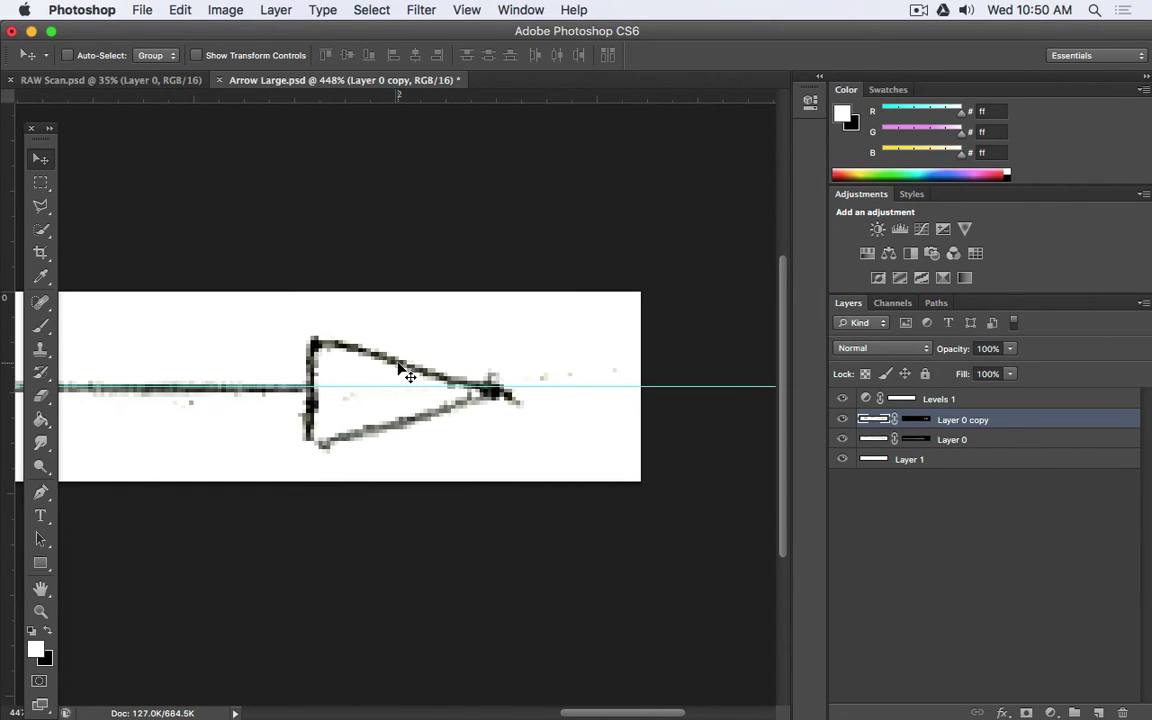
{"action": "left_click", "coordinate": [840, 463]}
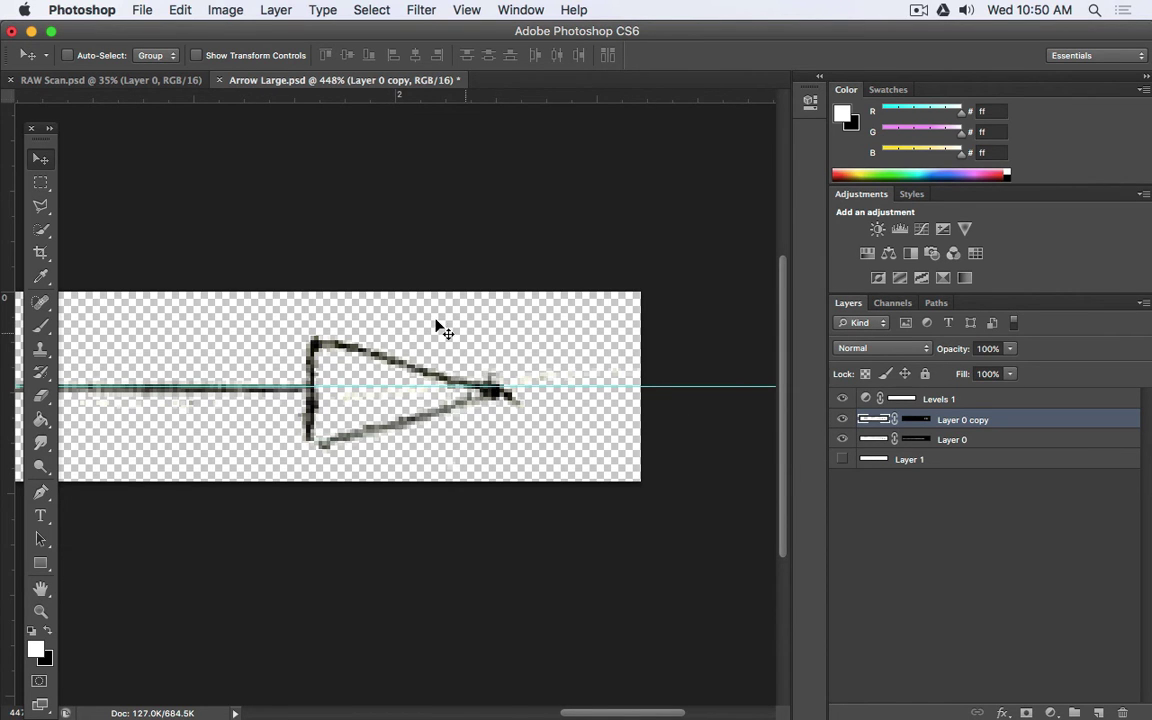
- Set up an 18 px Brush for cleaning up the stray marks around the arrowhead's tip on Layer 0 copy
{"action": "scroll", "coordinate": [362, 260], "scroll_direction": "down", "scroll_amount": 5}
{"action": "left_click_drag", "start_coordinate": [330, 272], "coordinate": [496, 234]}
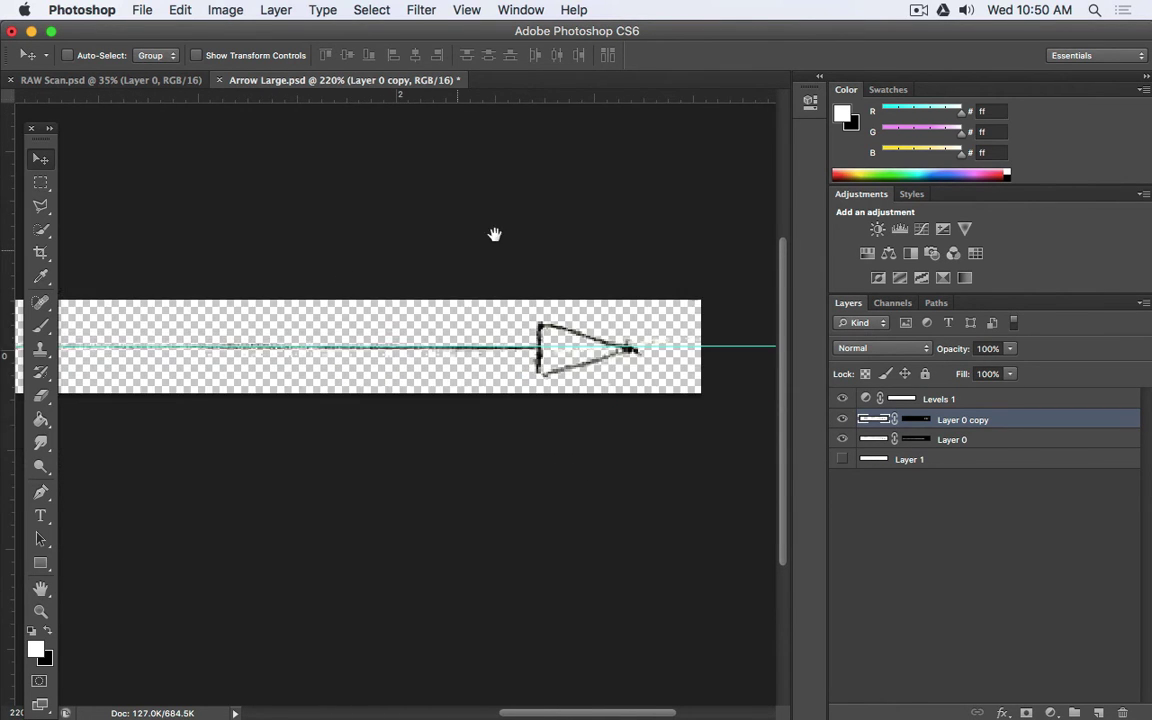
{"action": "scroll", "coordinate": [252, 275], "scroll_direction": "down", "scroll_amount": 3}
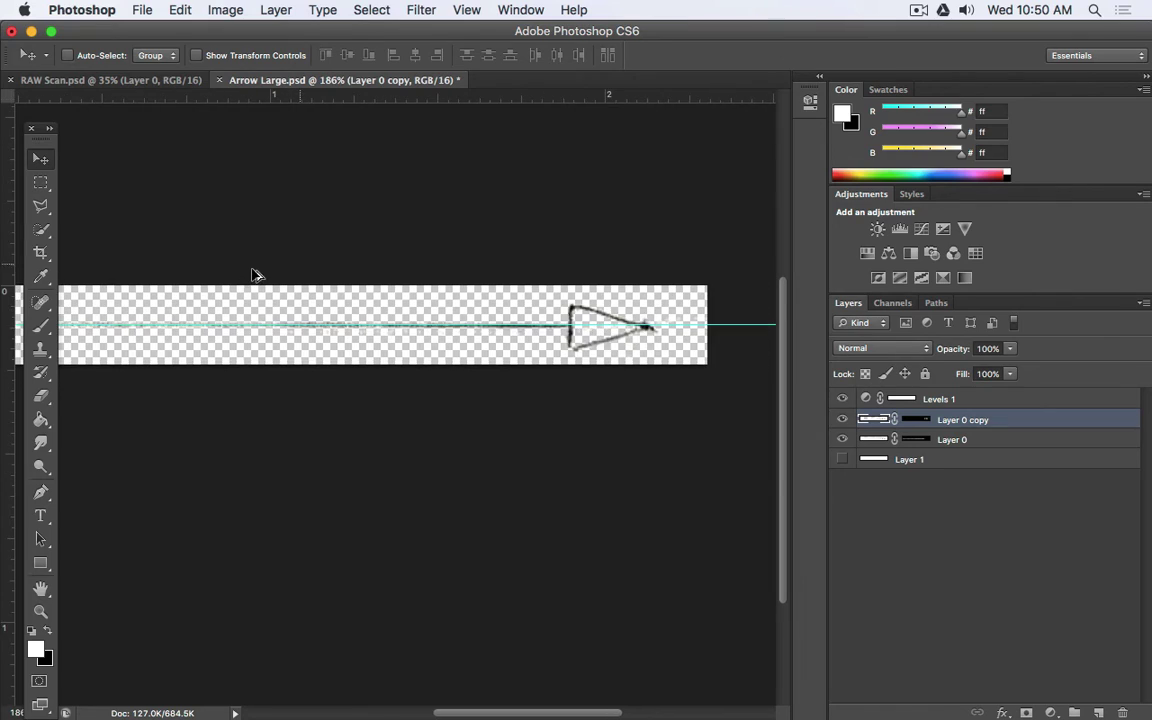
{"action": "scroll", "coordinate": [743, 406], "scroll_direction": "up", "scroll_amount": 10}
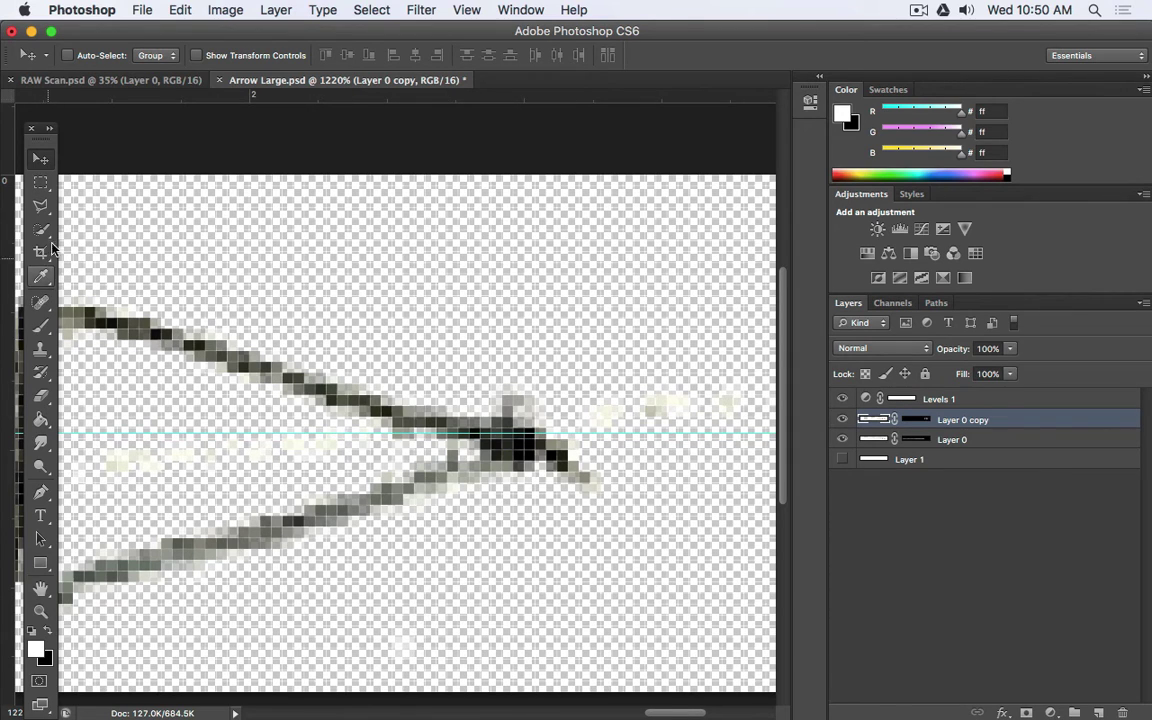
{"action": "left_click", "coordinate": [40, 326]}
{"action": "right_click", "coordinate": [509, 386]}
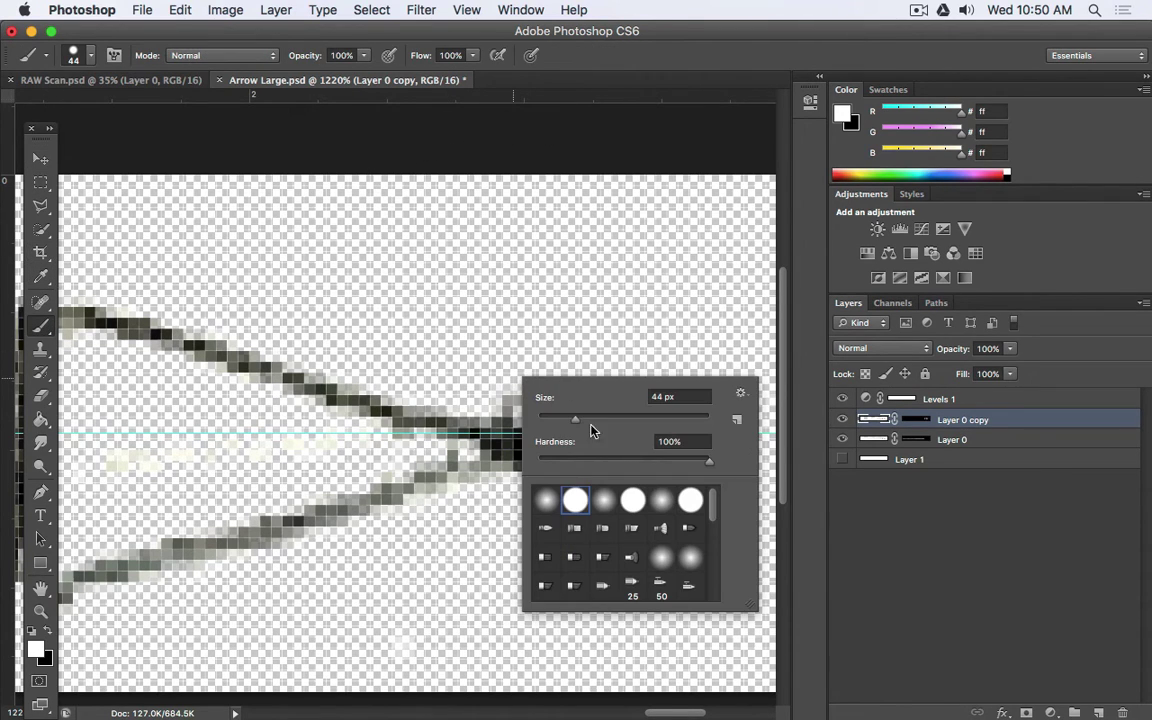
{"action": "left_click", "coordinate": [596, 276]}
{"action": "mouse_move", "coordinate": [688, 367]}
{"action": "left_mouse_down"}
{"action": "mouse_move", "coordinate": [659, 389]}
{"action": "mouse_move", "coordinate": [651, 503]}
{"action": "mouse_move", "coordinate": [615, 540]}
{"action": "left_mouse_up"}
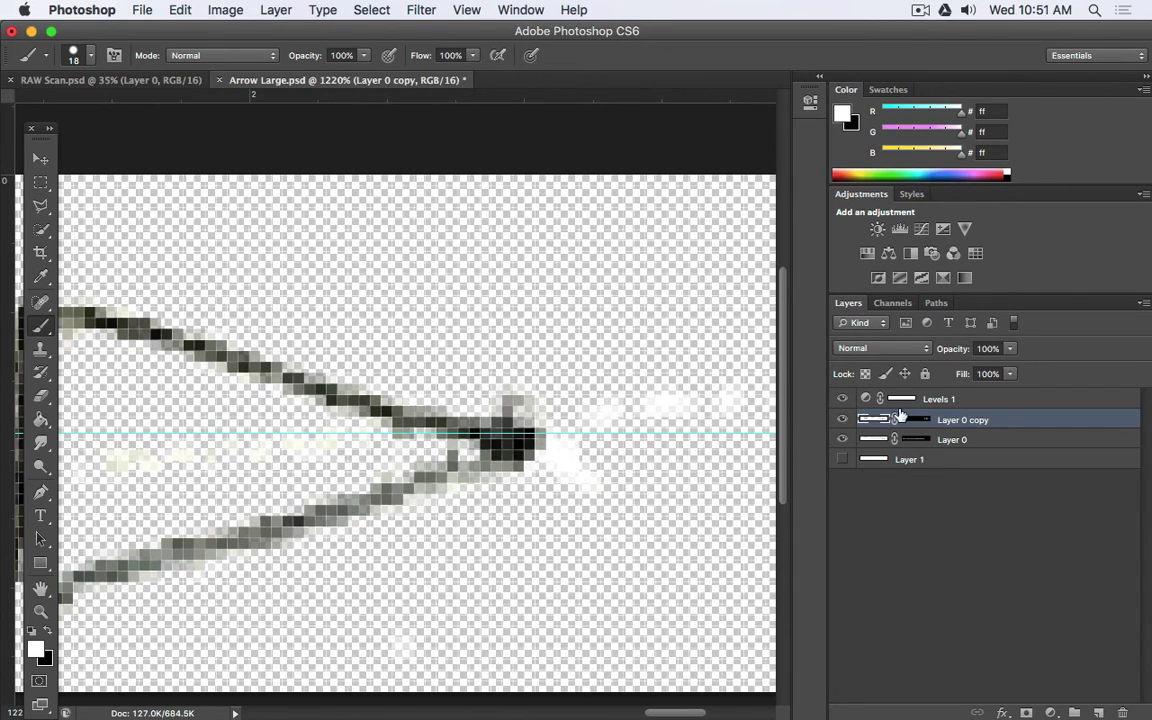
{"action": "key", "text": "super+z"}
{"action": "key", "text": "super+alt+z"}
{"action": "key", "text": "super+alt+z"}
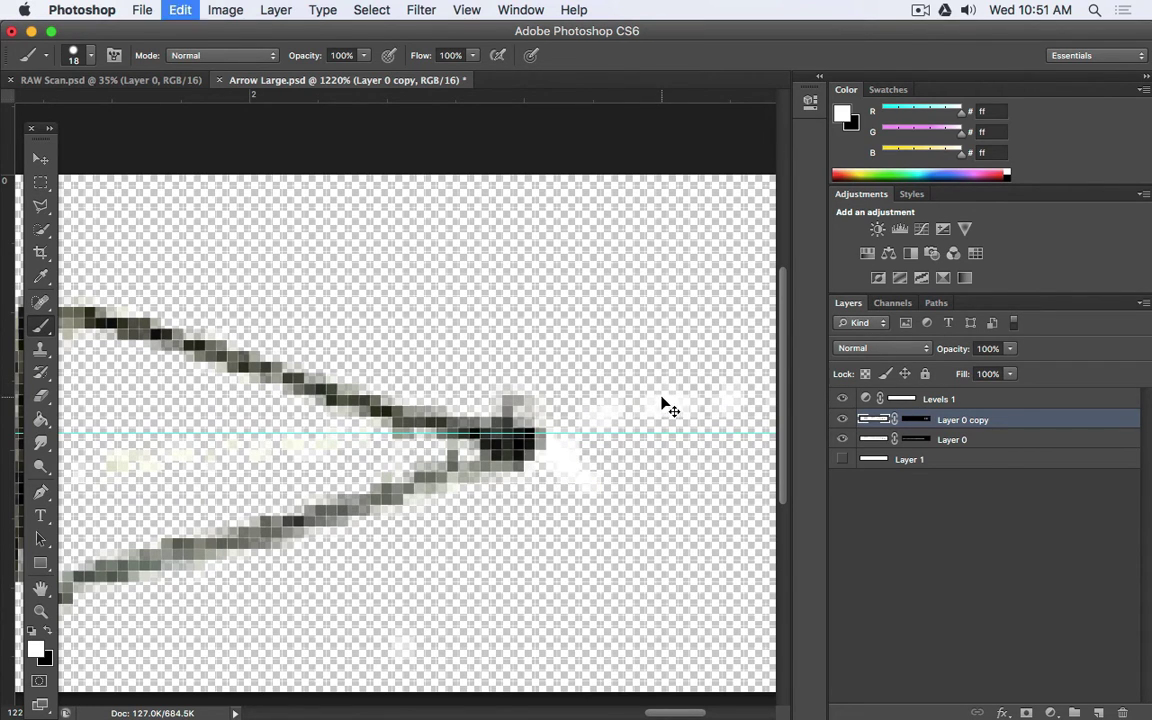
- Paint black on Layer 0 copy's mask to hide the overshooting line and stray marks beyond the arrowhead's tip
{"action": "left_click", "coordinate": [912, 420]}
{"action": "key", "text": "x"}
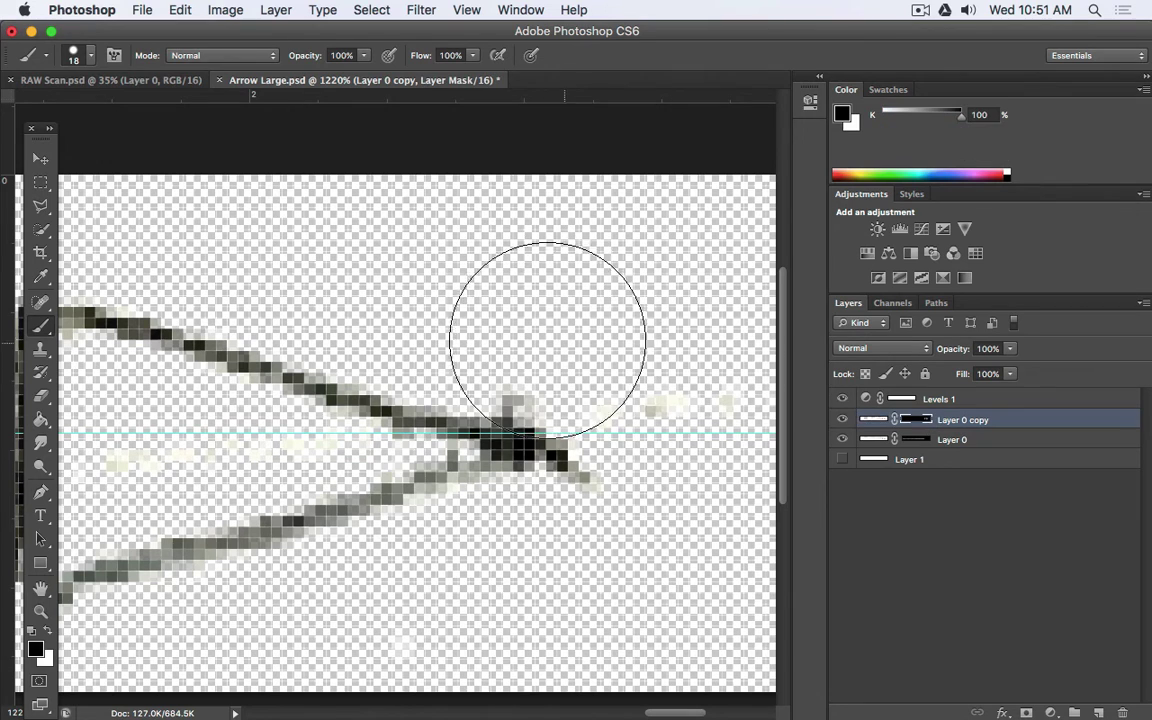
{"action": "mouse_move", "coordinate": [561, 576]}
{"action": "left_mouse_down"}
{"action": "mouse_move", "coordinate": [576, 548]}
{"action": "mouse_move", "coordinate": [638, 560]}
{"action": "left_mouse_up"}
{"action": "scroll", "coordinate": [589, 386], "scroll_direction": "down", "scroll_amount": 5}
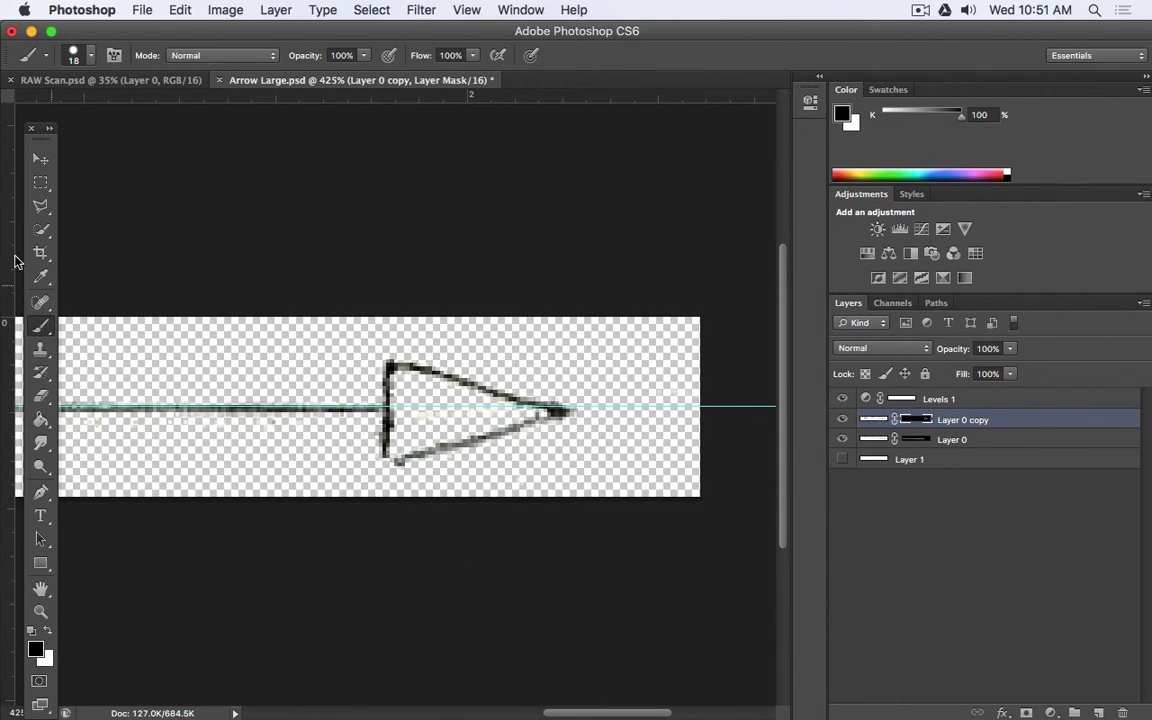
{"action": "left_click", "coordinate": [41, 182]}
{"action": "left_click_drag", "start_coordinate": [230, 271], "coordinate": [346, 245]}
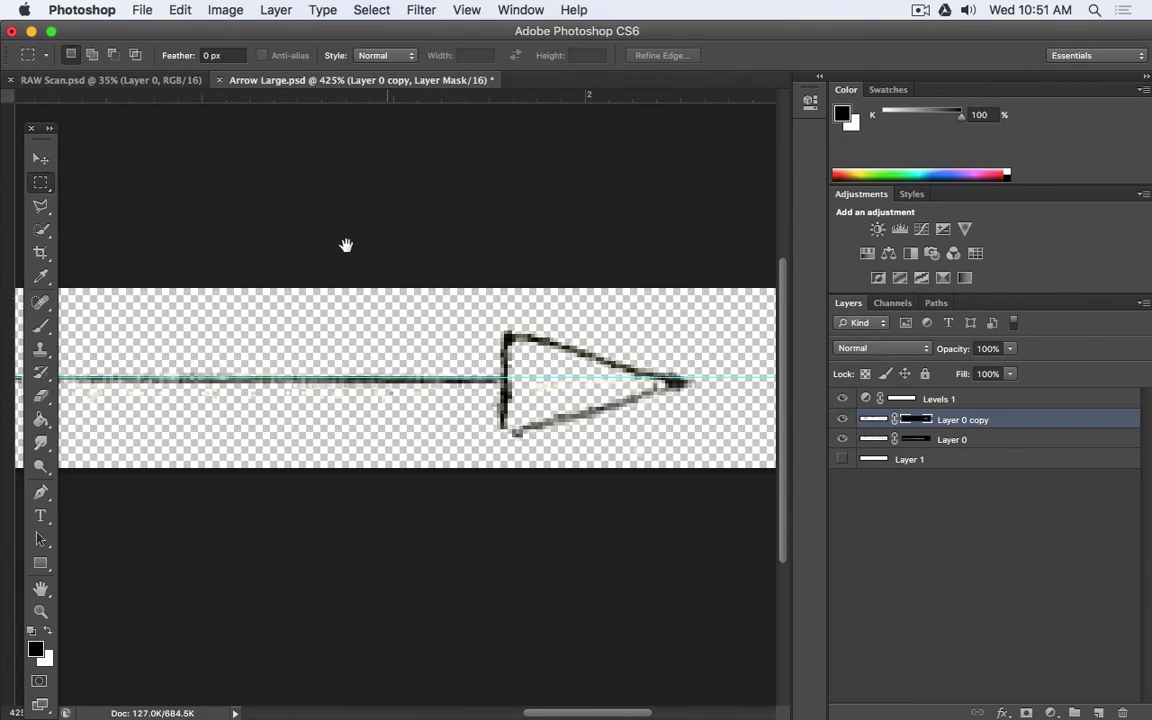
{"action": "scroll", "coordinate": [347, 245], "scroll_direction": "down", "scroll_amount": 2}
{"action": "scroll", "coordinate": [347, 245], "scroll_direction": "down", "scroll_amount": 4}
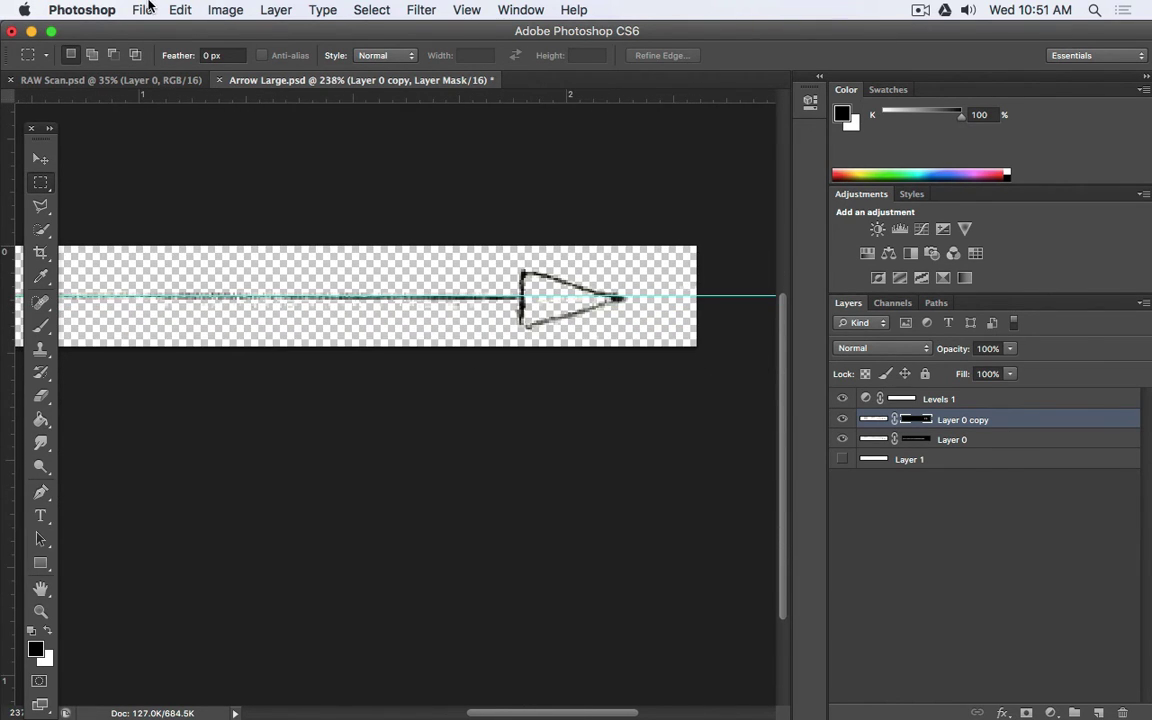
- Save the document as Arrow Small.psd in the Media folder and close it
{"action": "left_click", "coordinate": [142, 10]}
{"action": "left_click", "coordinate": [170, 220]}
{"action": "key", "text": "shift+Right"}
{"action": "key", "text": "shift+Right"}
{"action": "key", "text": "shift+Right"}
{"action": "key", "text": "shift+Right"}
{"action": "key", "text": "shift+Right"}
{"action": "key", "text": "shift+Right"}
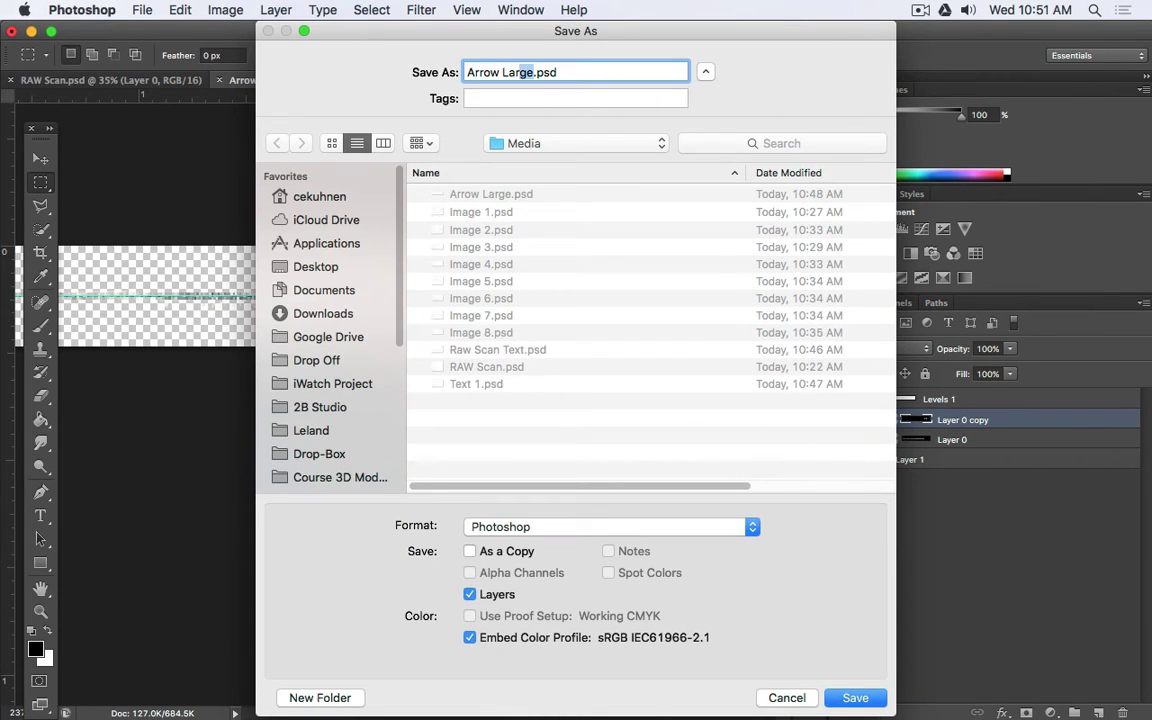
{"action": "type", "text": "Small"}
{"action": "key", "text": "Return"}
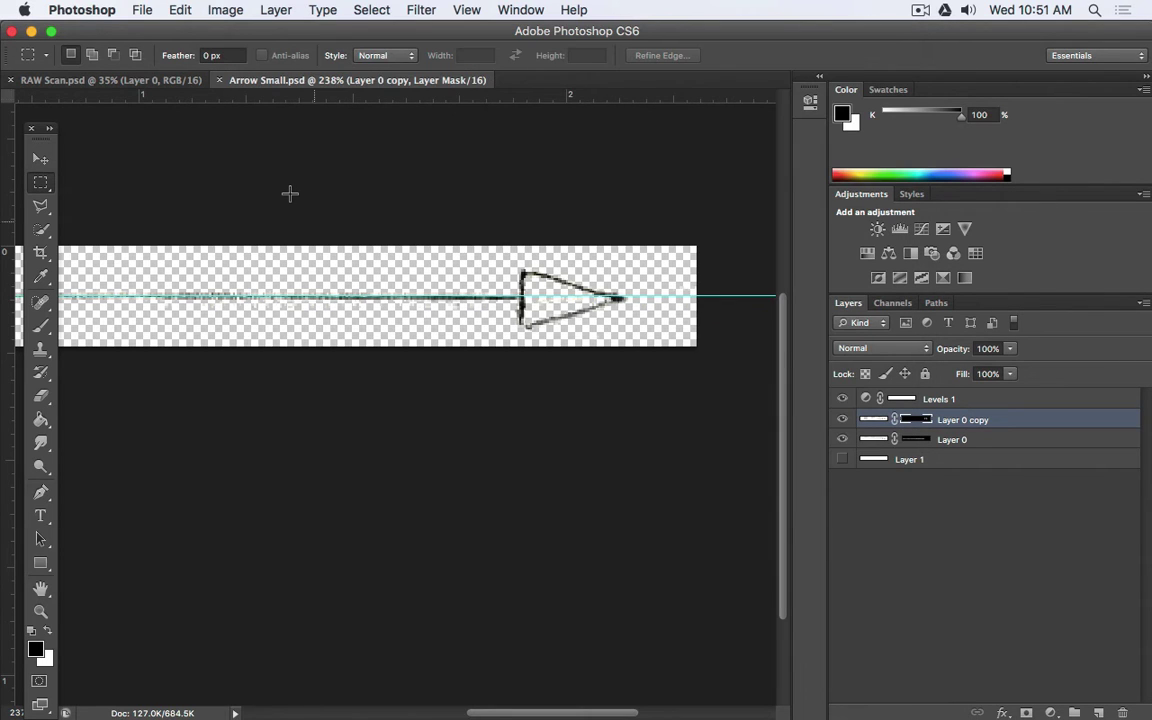
{"action": "scroll", "coordinate": [289, 193], "scroll_direction": "down", "scroll_amount": 3}
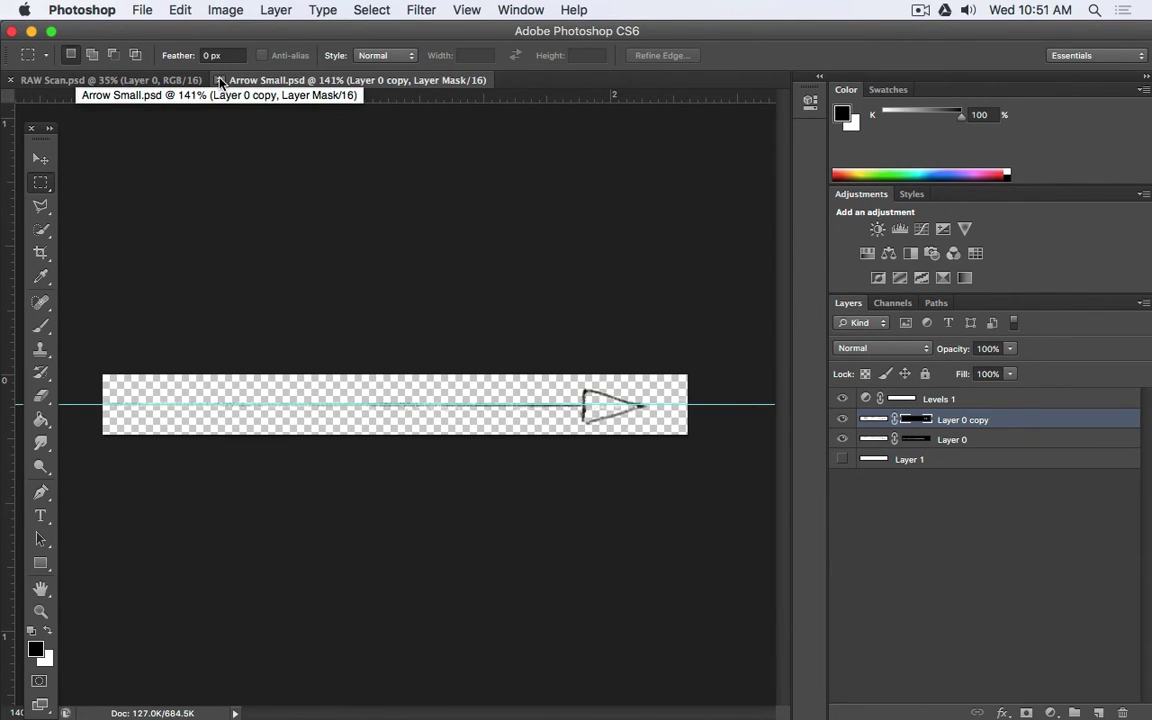
{"action": "left_click", "coordinate": [220, 80]}
- Open Raw Scan Text.psd from the Media folder
{"action": "left_click", "coordinate": [141, 8]}
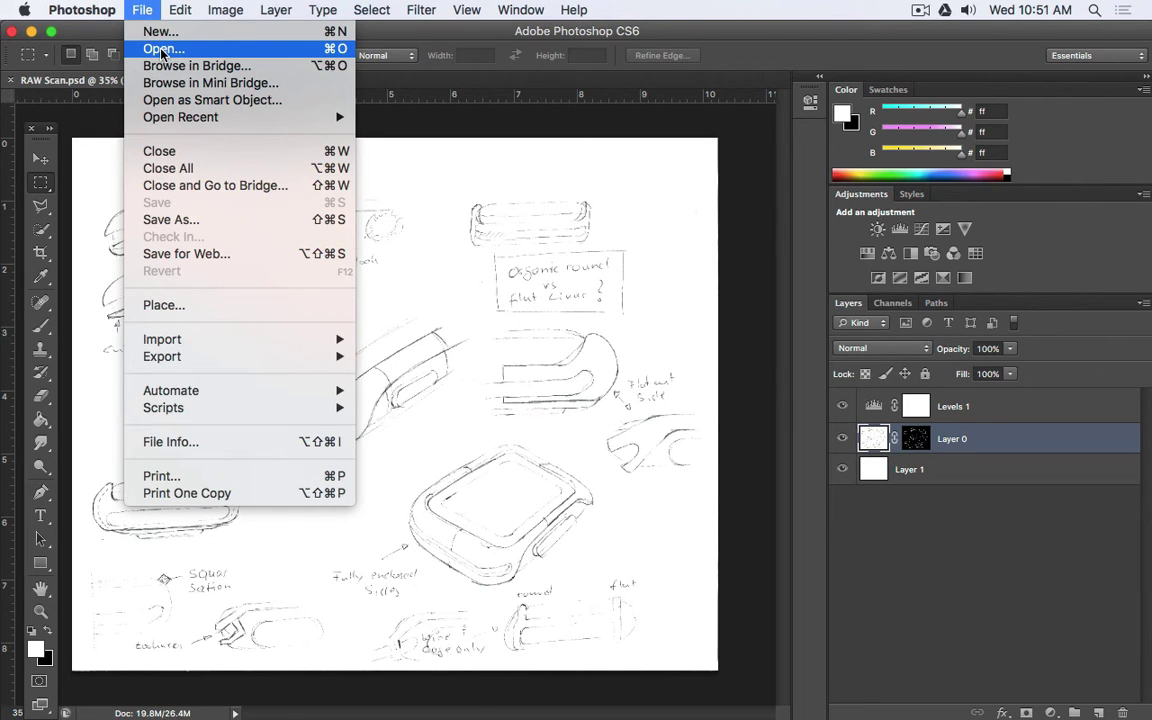
{"action": "left_click", "coordinate": [161, 49]}
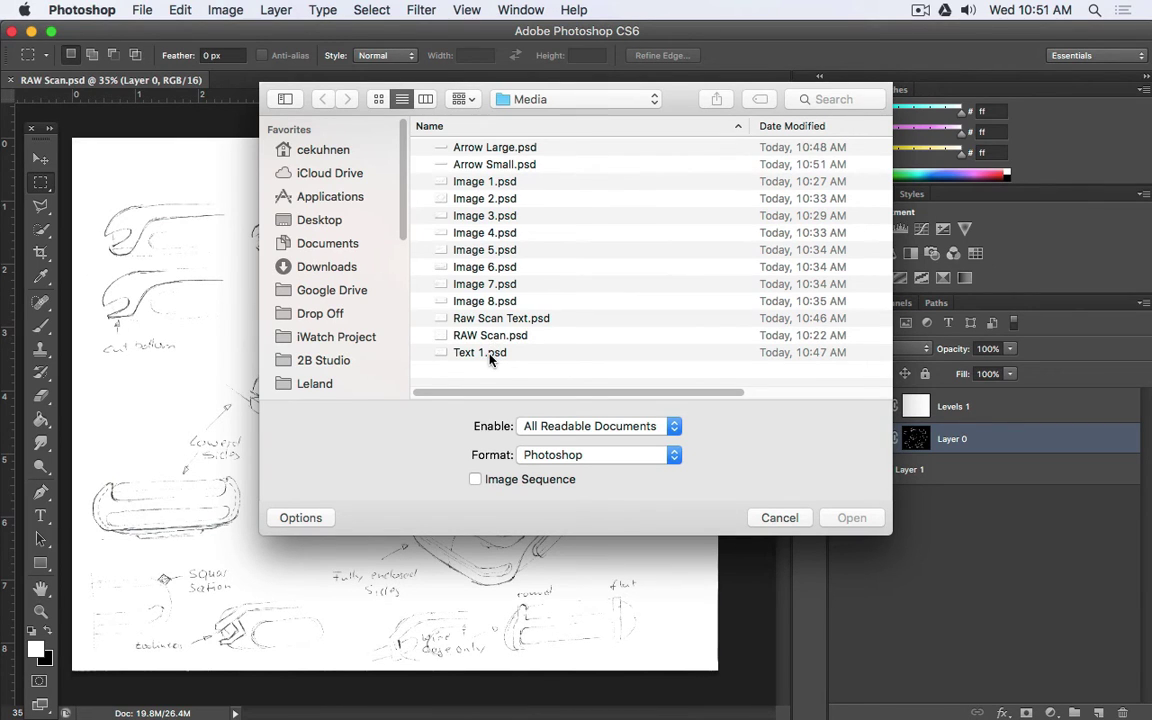
{"action": "left_click", "coordinate": [490, 357]}
{"action": "left_click", "coordinate": [490, 320]}
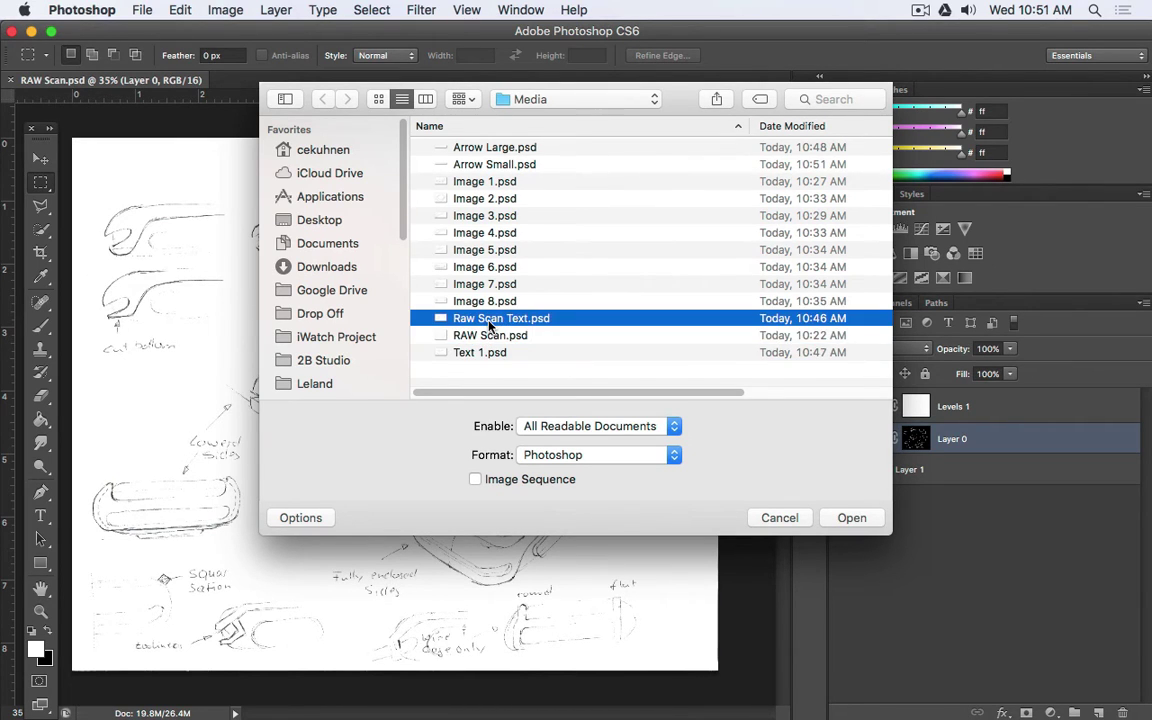
{"action": "double_click", "coordinate": [490, 323]}
{"action": "scroll", "coordinate": [293, 539], "scroll_direction": "up", "scroll_amount": 5}
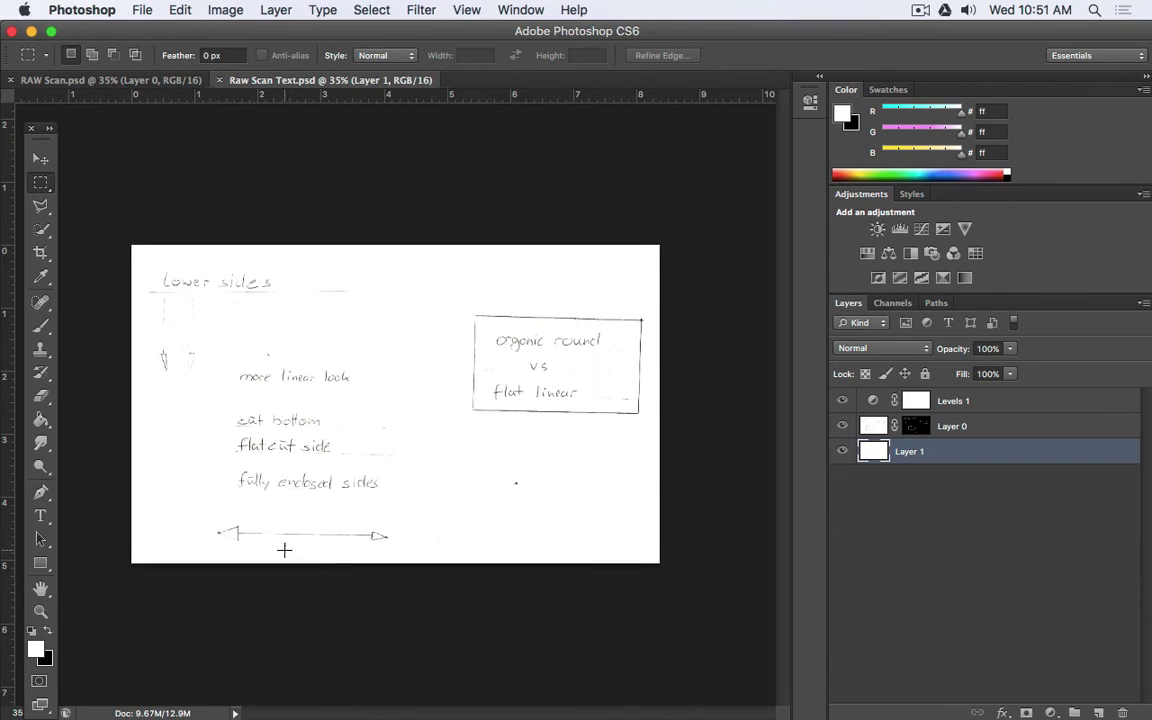
{"action": "scroll", "coordinate": [284, 550], "scroll_direction": "down", "scroll_amount": 1}
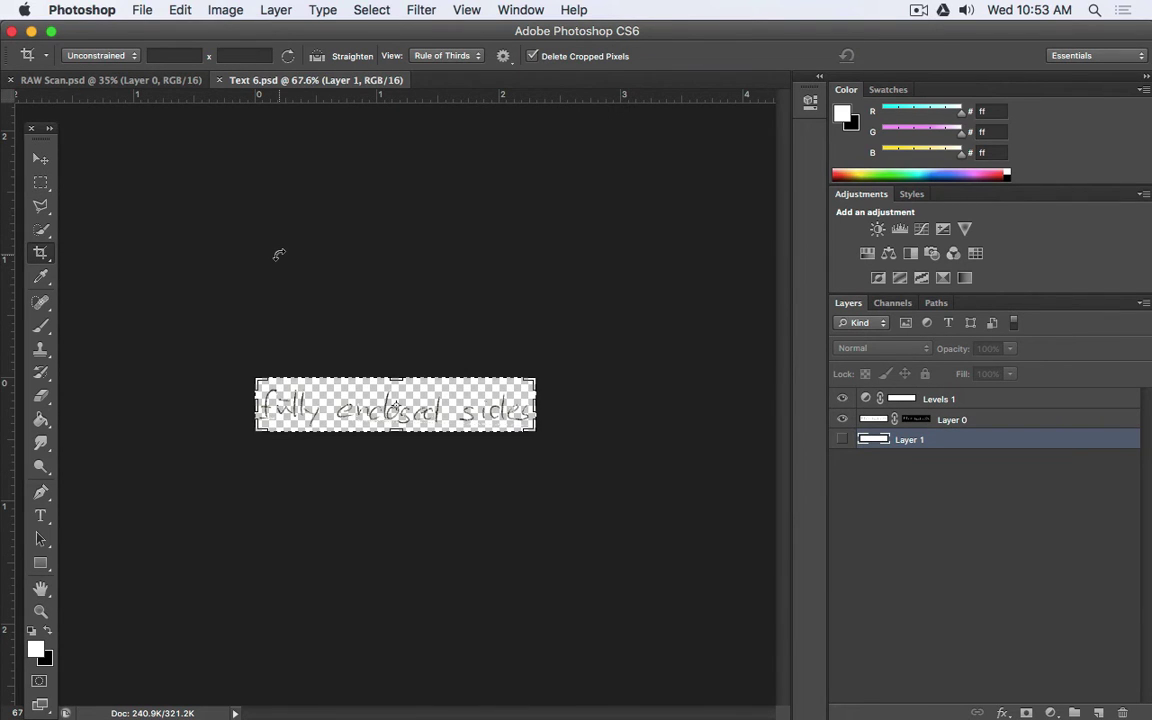
- Undo the crop in Text 6.psd and clear the document, image import and browser windows off the desktop
{"action": "key", "text": "super+z"}
{"action": "scroll", "coordinate": [280, 250], "scroll_direction": "down", "scroll_amount": 3}
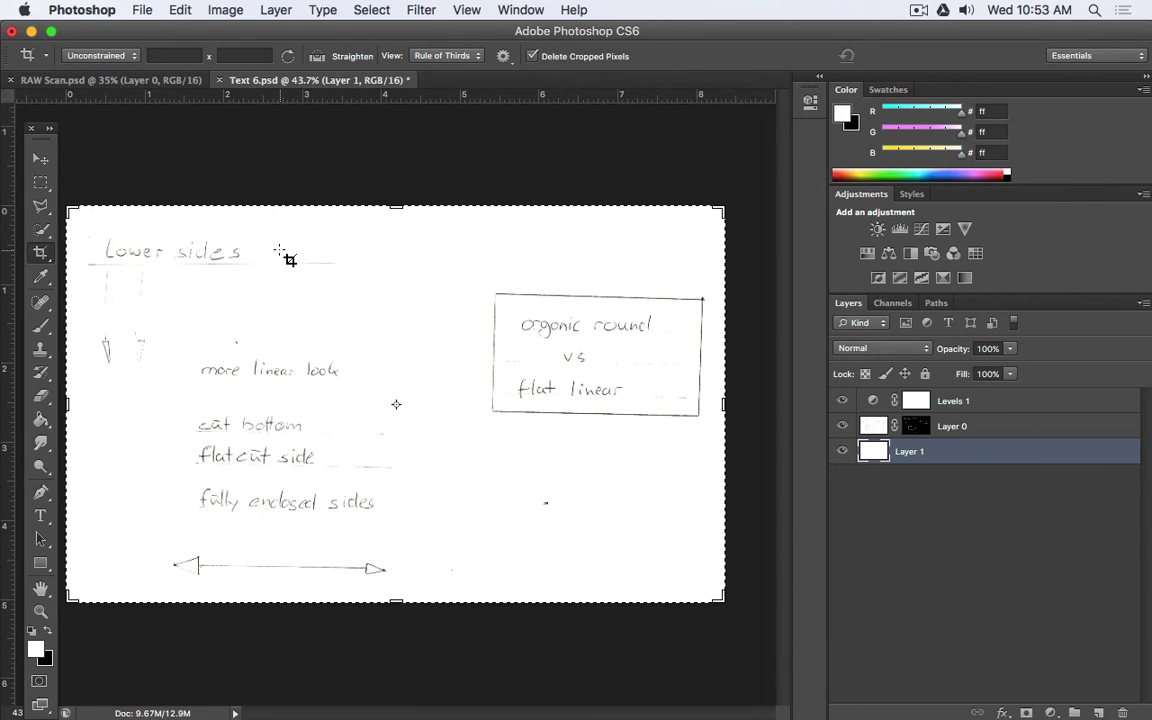
{"action": "left_click", "coordinate": [31, 33]}
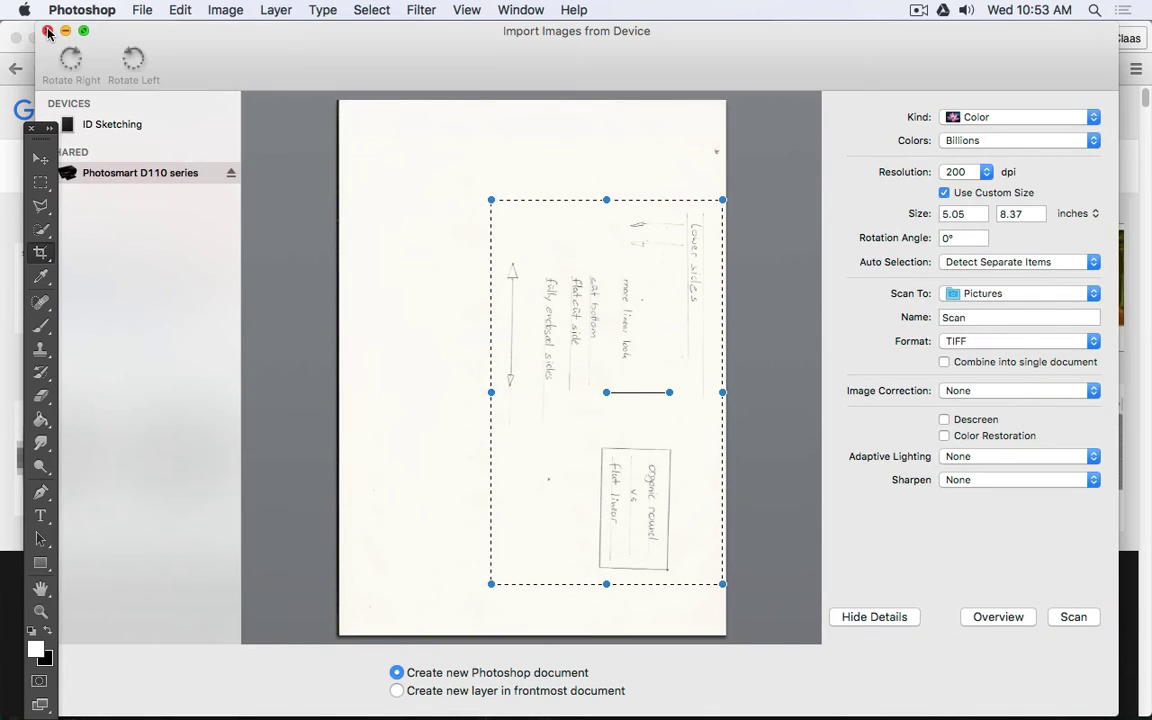
{"action": "left_click", "coordinate": [47, 32]}
{"action": "left_click", "coordinate": [15, 40]}
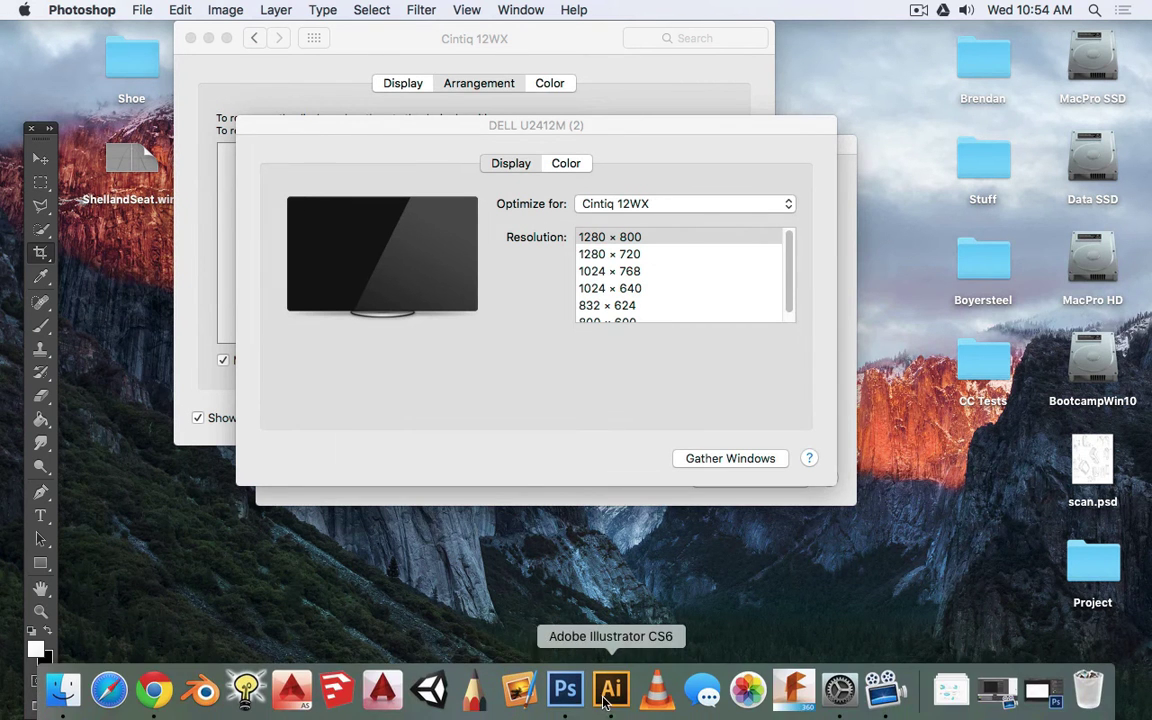
- Switch to Adobe Illustrator and create a new one-artboard Letter document in landscape orientation, keeping millimeters as the units
{"action": "left_click", "coordinate": [610, 690]}
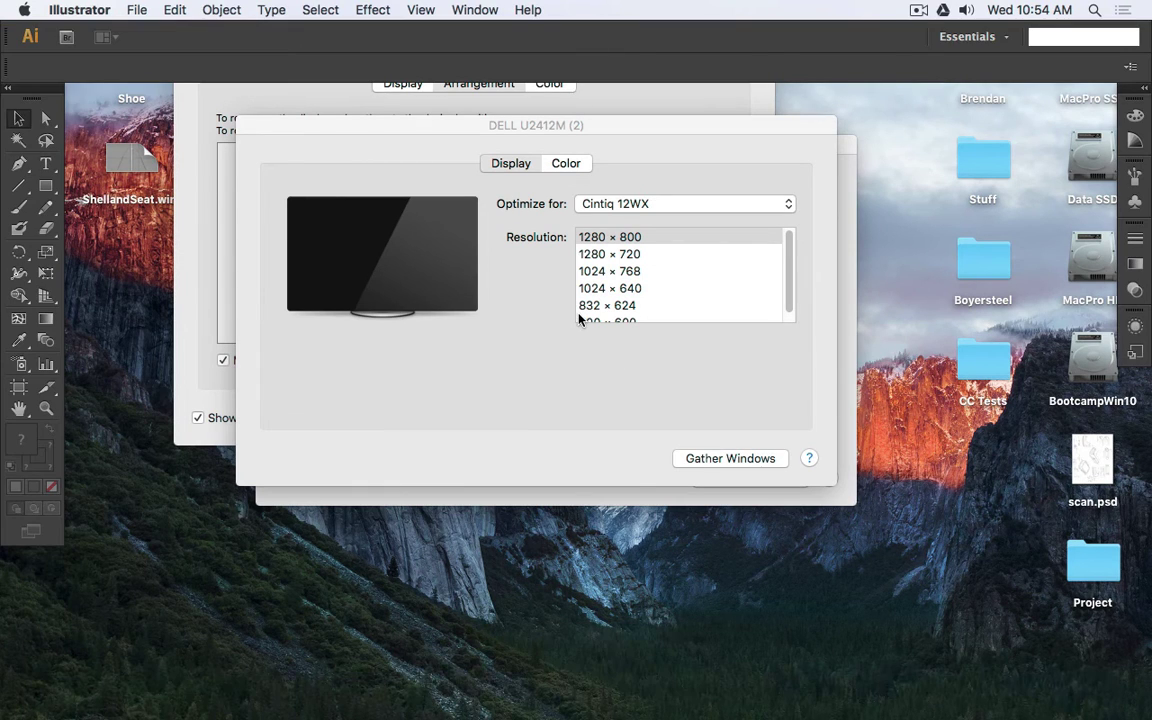
{"action": "left_click", "coordinate": [137, 10]}
{"action": "left_click", "coordinate": [143, 31]}
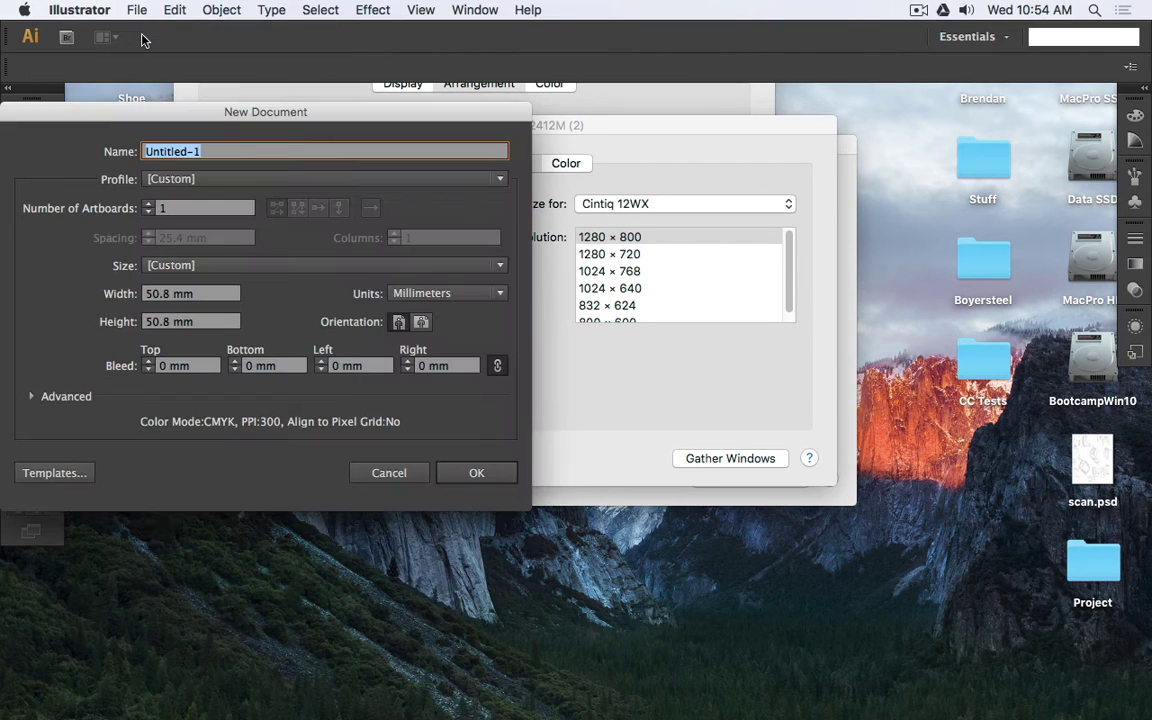
{"action": "left_click_drag", "start_coordinate": [226, 116], "coordinate": [467, 117]}
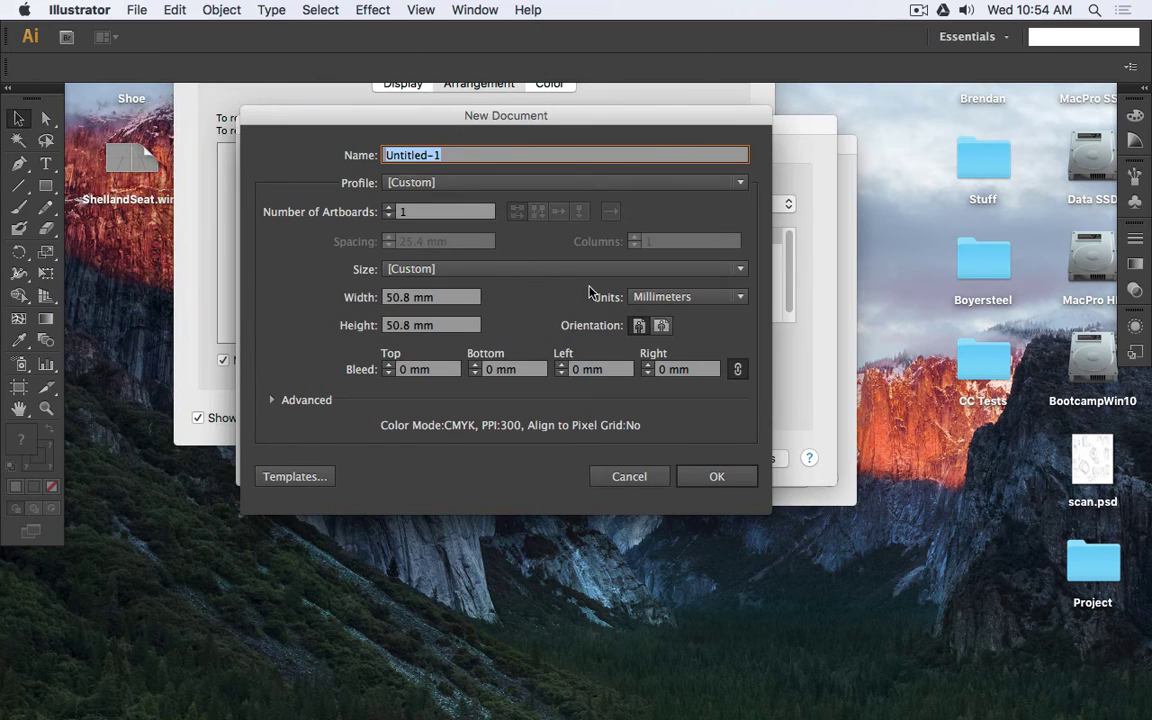
{"action": "left_click", "coordinate": [460, 269]}
{"action": "left_click", "coordinate": [466, 314]}
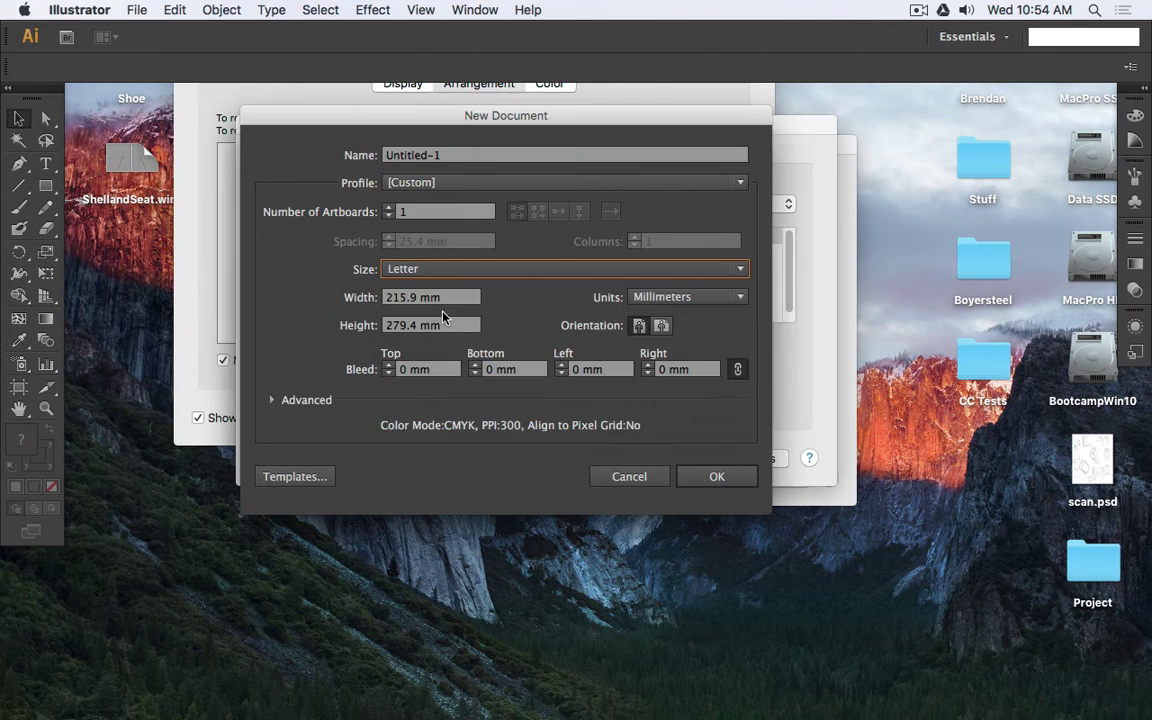
{"action": "left_click", "coordinate": [661, 326]}
{"action": "left_click", "coordinate": [700, 297]}
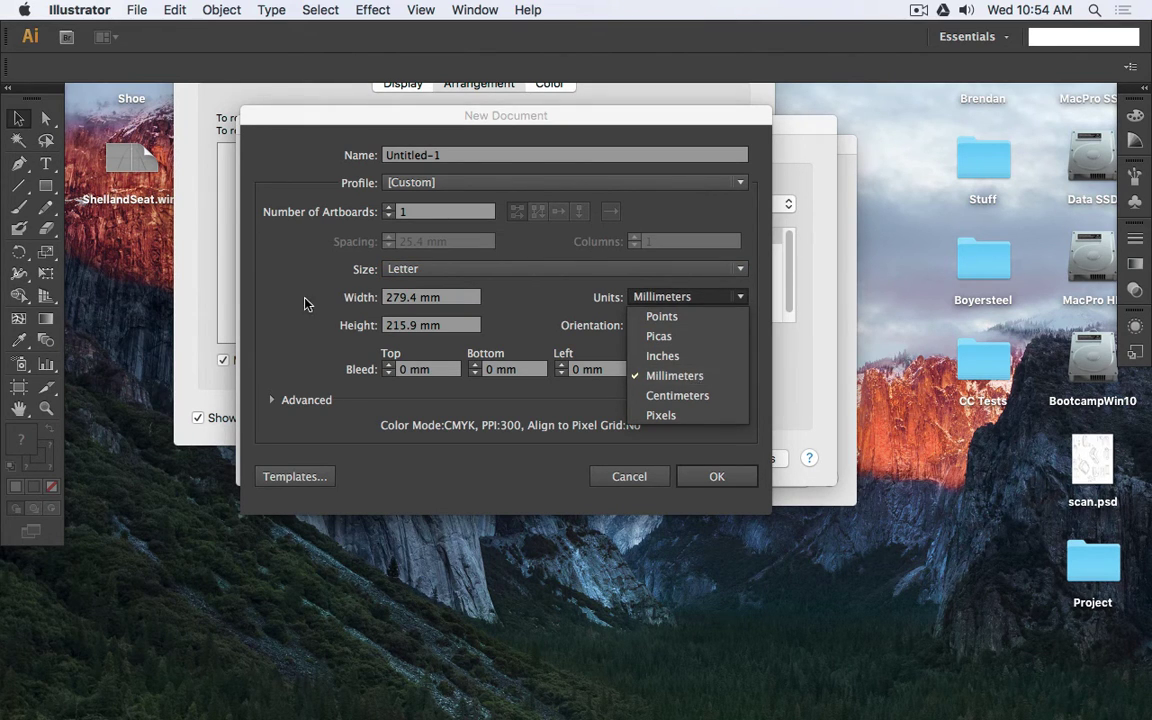
{"action": "left_click", "coordinate": [274, 267]}
{"action": "left_click", "coordinate": [722, 476]}
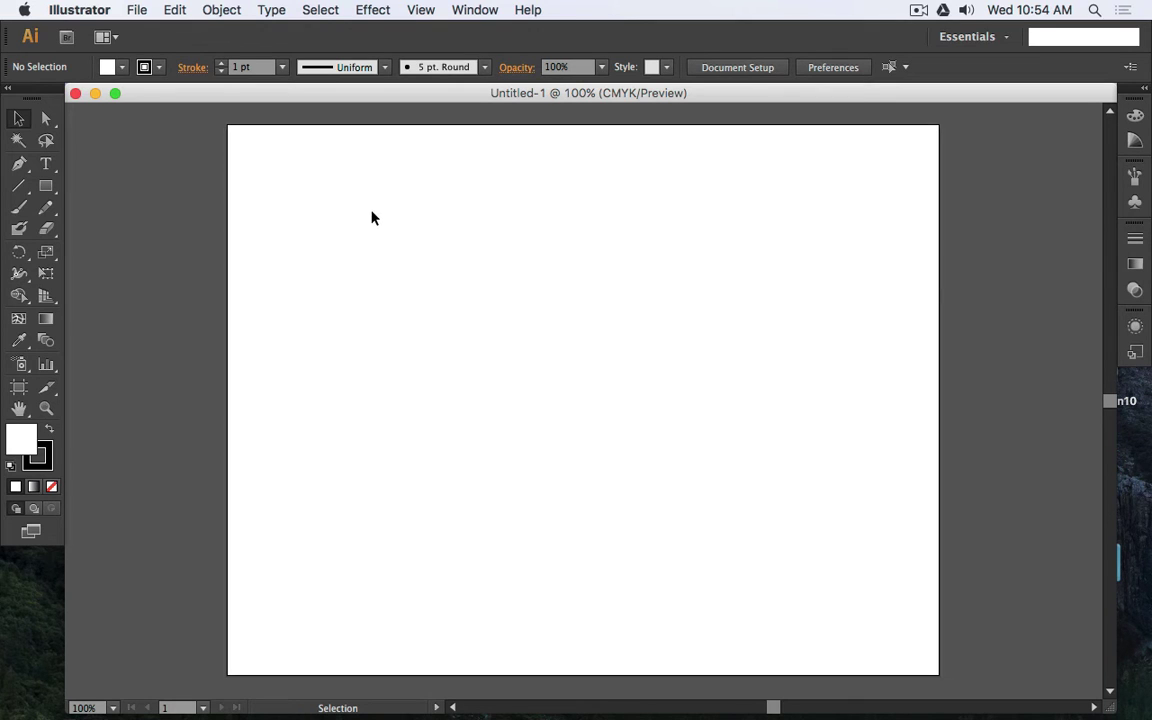
- Save the document as Layout.ai in the desktop's Project folder with the default Illustrator CS6 options
{"action": "left_click", "coordinate": [140, 10]}
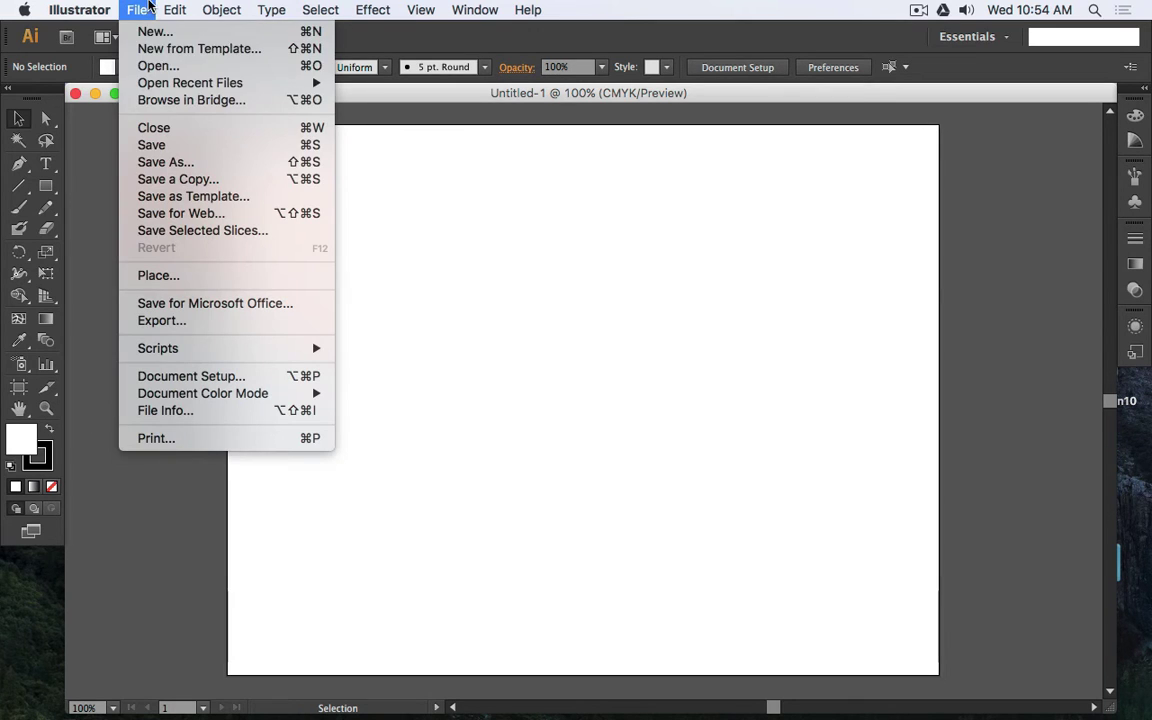
{"action": "left_click", "coordinate": [165, 162]}
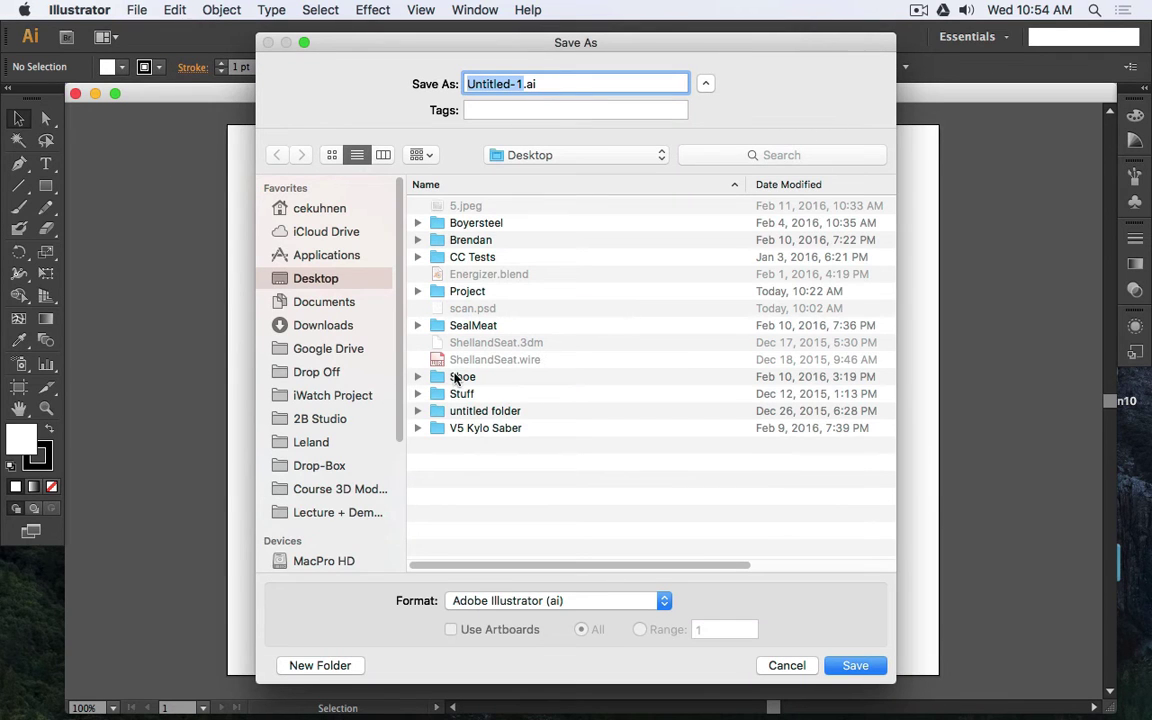
{"action": "double_click", "coordinate": [515, 293]}
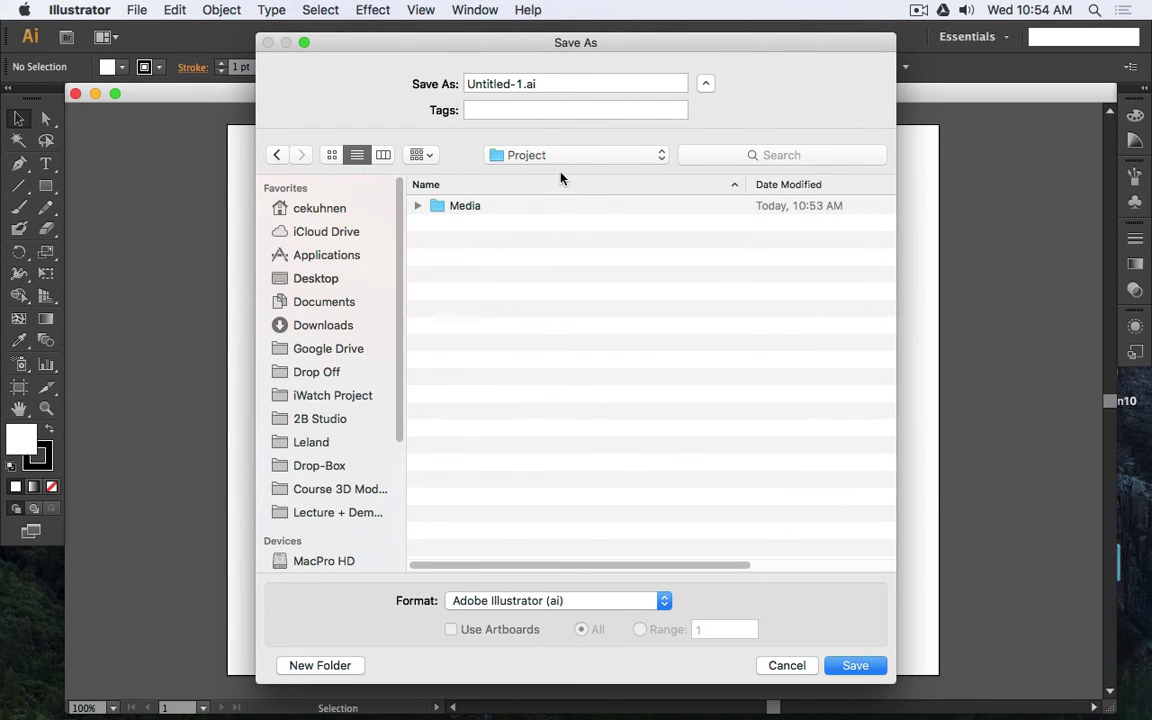
{"action": "left_click_drag", "start_coordinate": [522, 84], "coordinate": [432, 80]}
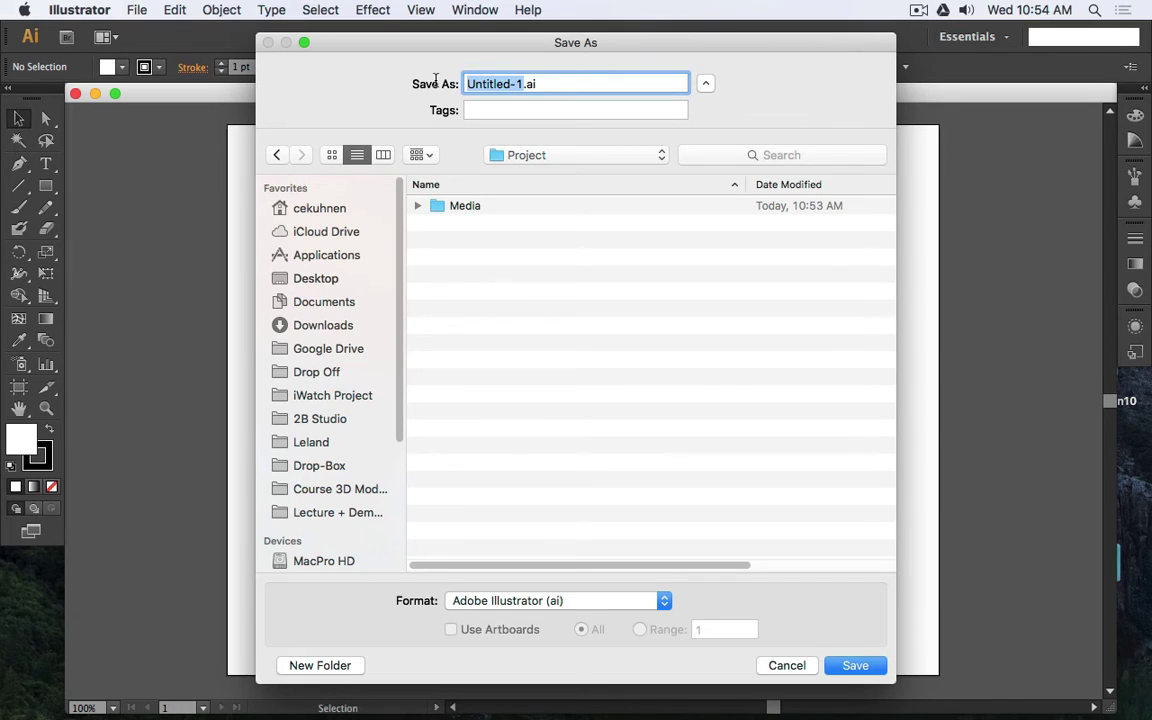
{"action": "type", "text": "Layout"}
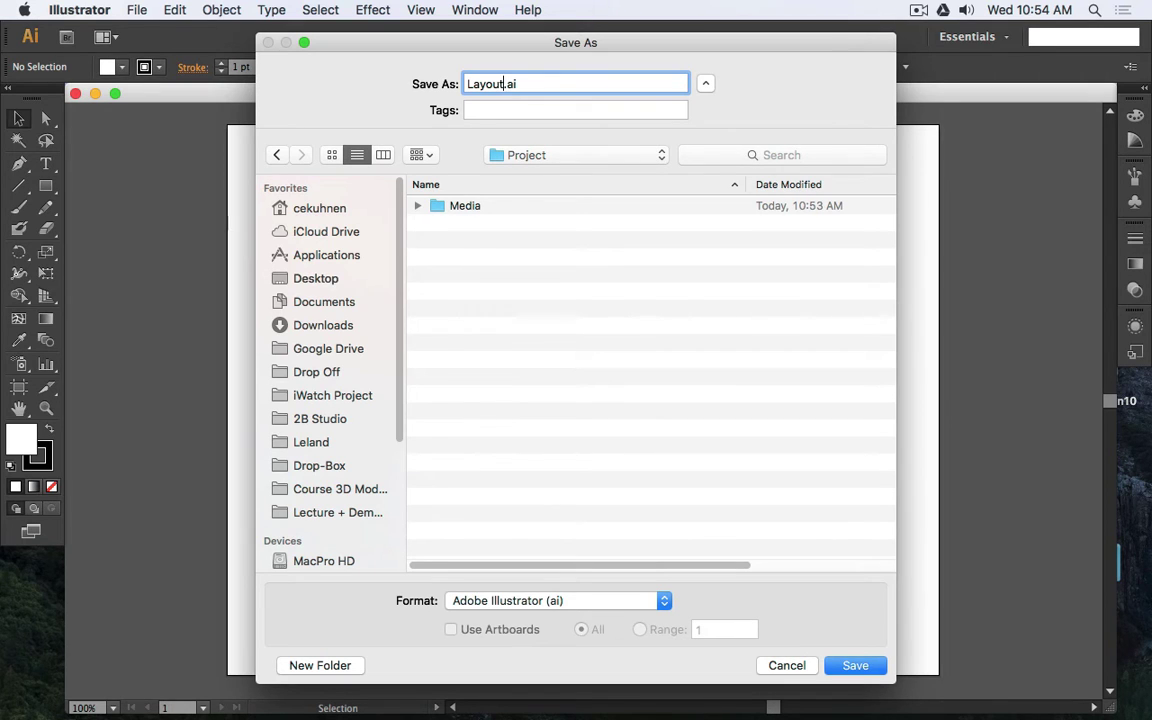
{"action": "key", "text": "Return"}
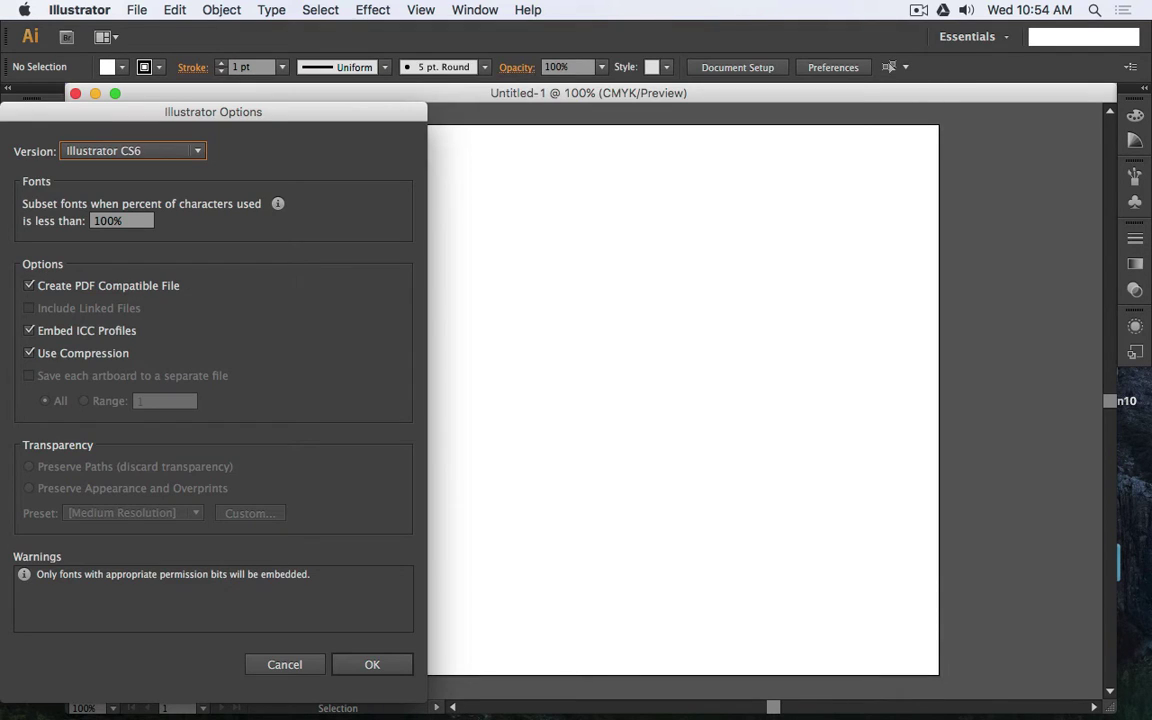
{"action": "left_click", "coordinate": [372, 664]}
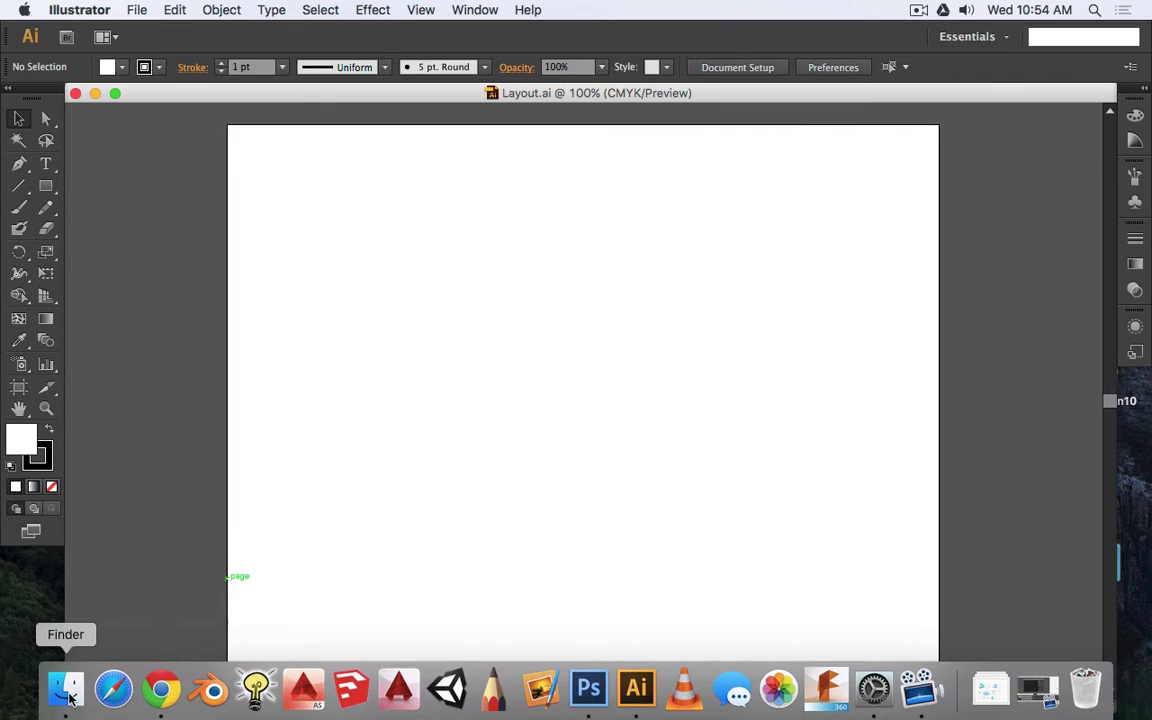
- Switch to Finder and look through the PSD files in the Media folder of the desktop's Project folder, using icon view
{"action": "left_click", "coordinate": [62, 689]}
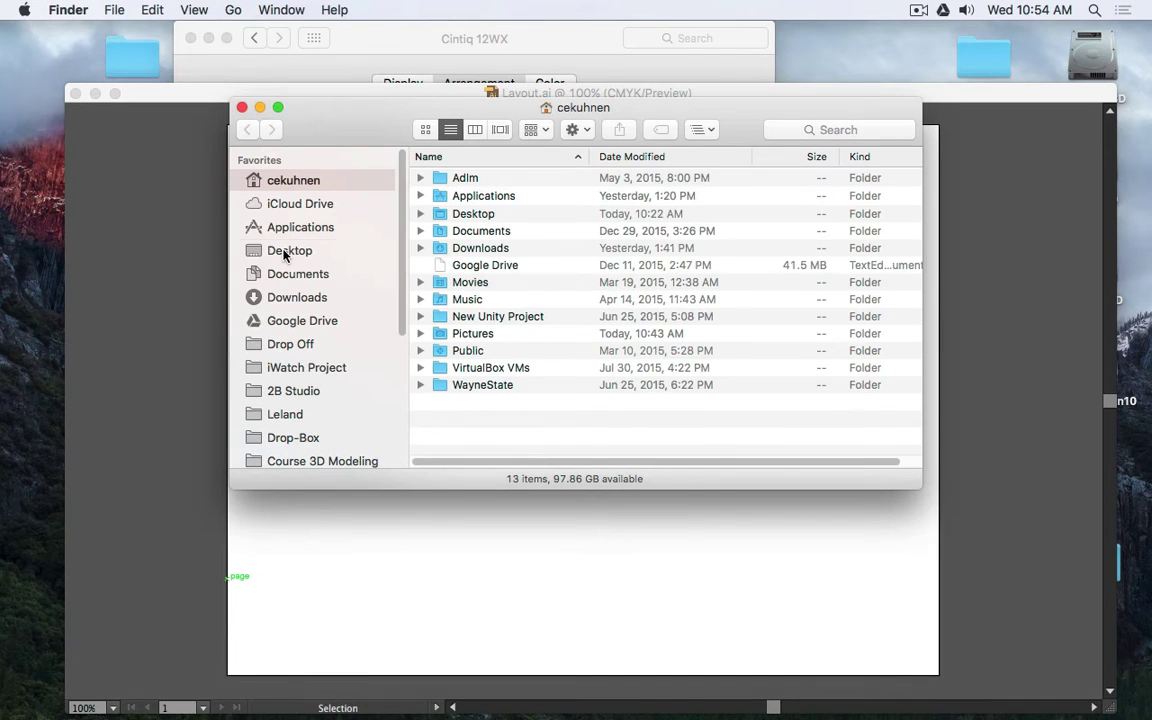
{"action": "left_click", "coordinate": [275, 250]}
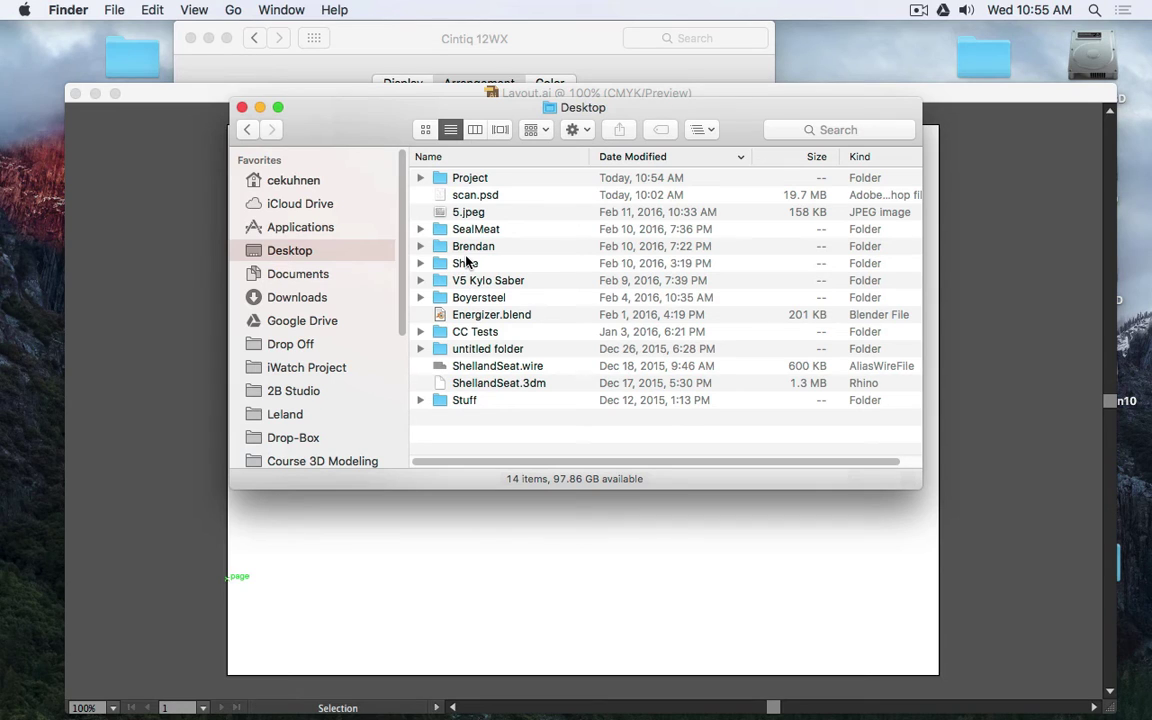
{"action": "double_click", "coordinate": [465, 177]}
{"action": "left_click", "coordinate": [427, 131]}
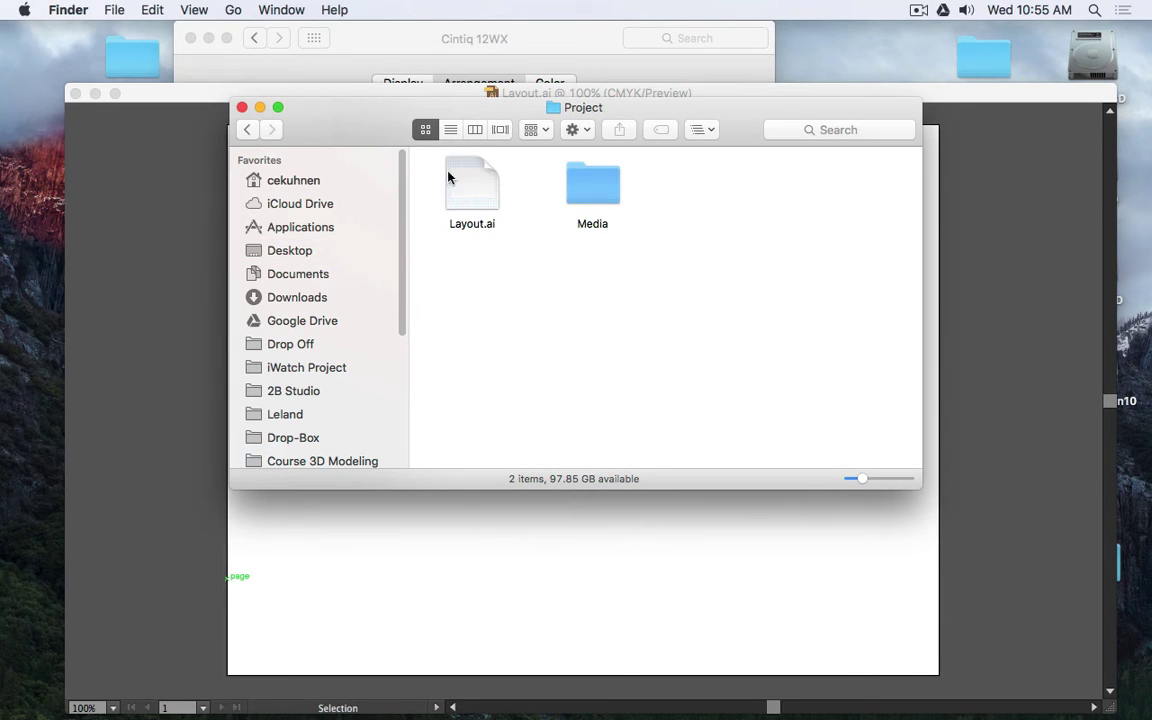
{"action": "left_click", "coordinate": [474, 187]}
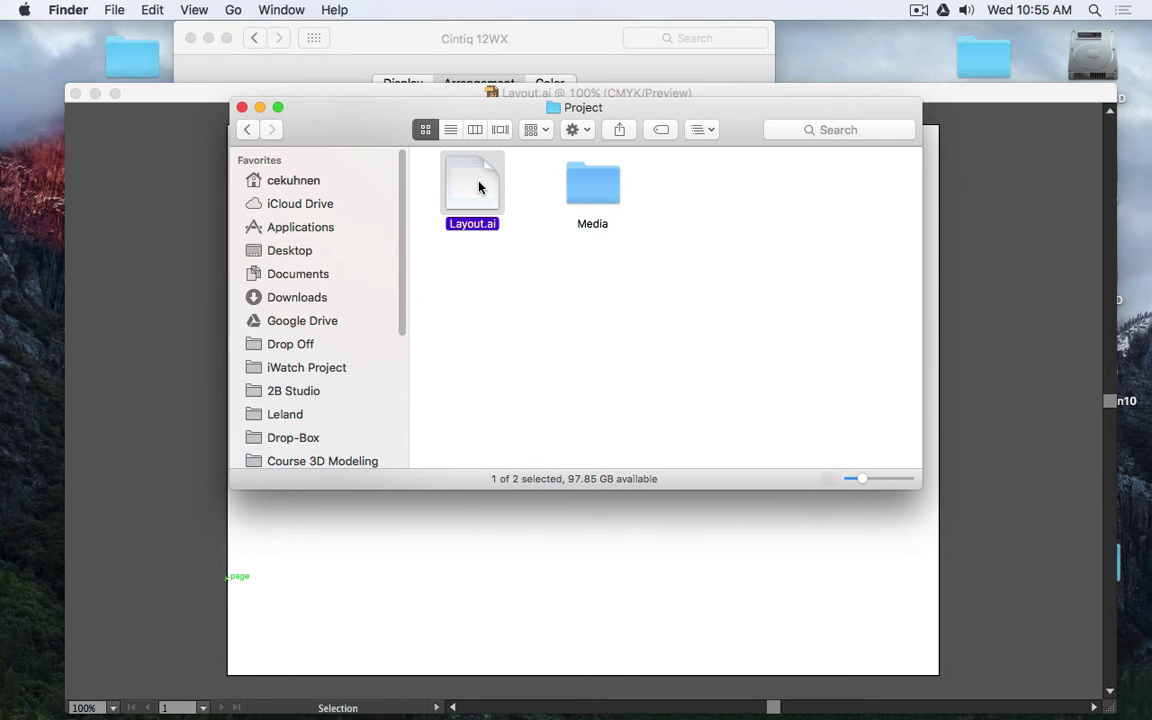
{"action": "double_click", "coordinate": [593, 188]}
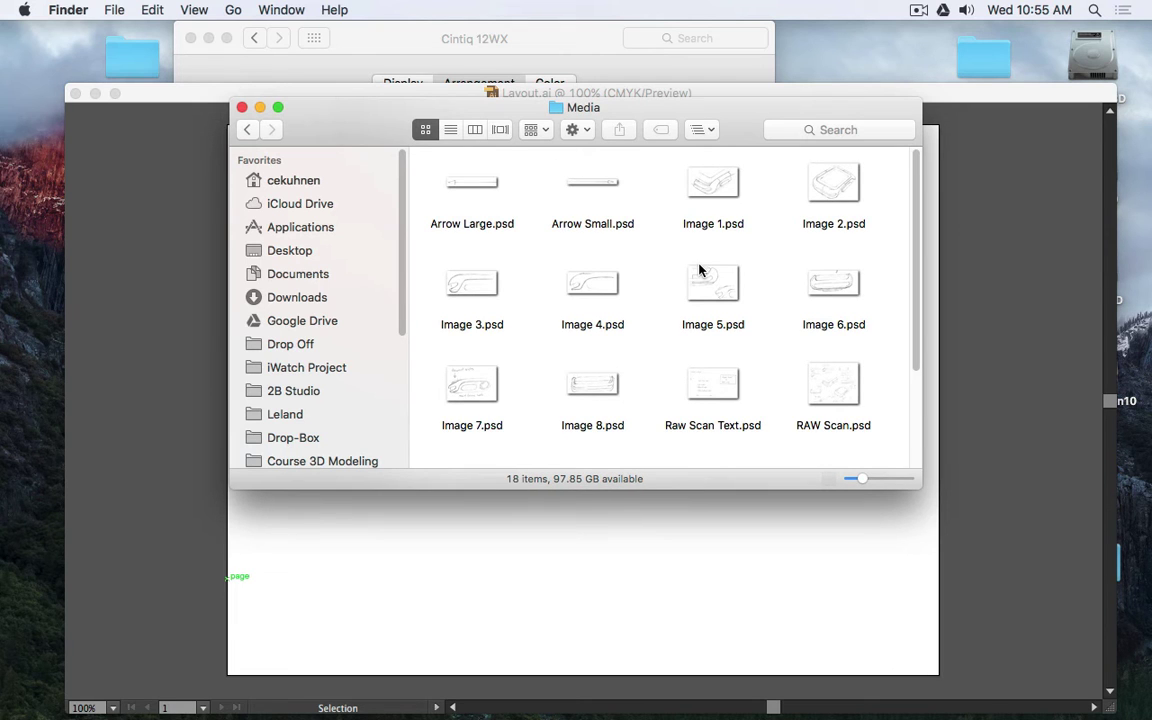
{"action": "scroll", "coordinate": [645, 255], "scroll_direction": "down", "scroll_amount": 5}
{"action": "scroll", "coordinate": [645, 255], "scroll_direction": "up", "scroll_amount": 4}
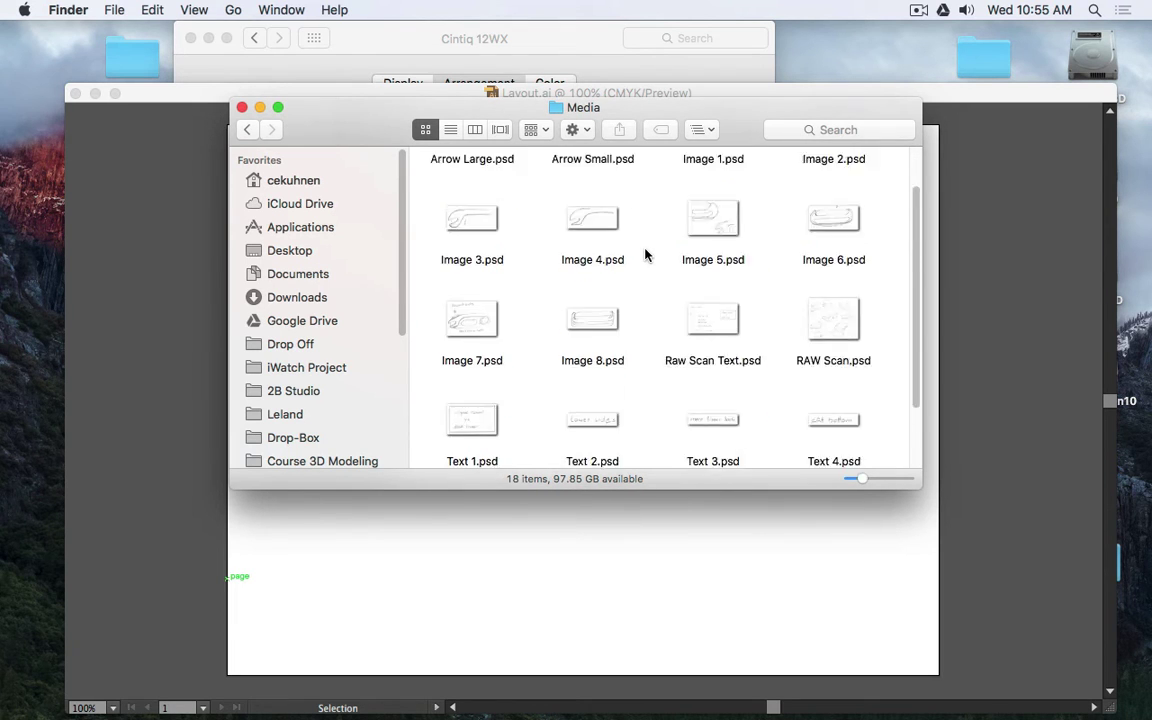
{"action": "scroll", "coordinate": [645, 255], "scroll_direction": "down", "scroll_amount": 2}
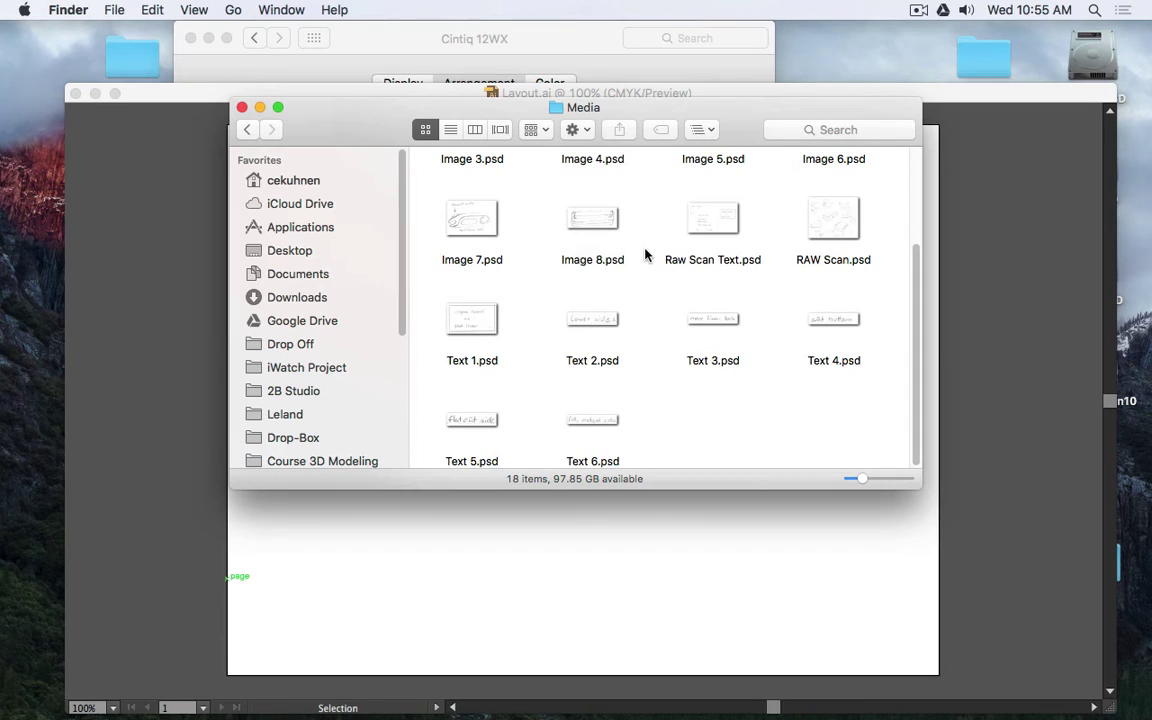
{"action": "scroll", "coordinate": [645, 255], "scroll_direction": "up", "scroll_amount": 4}
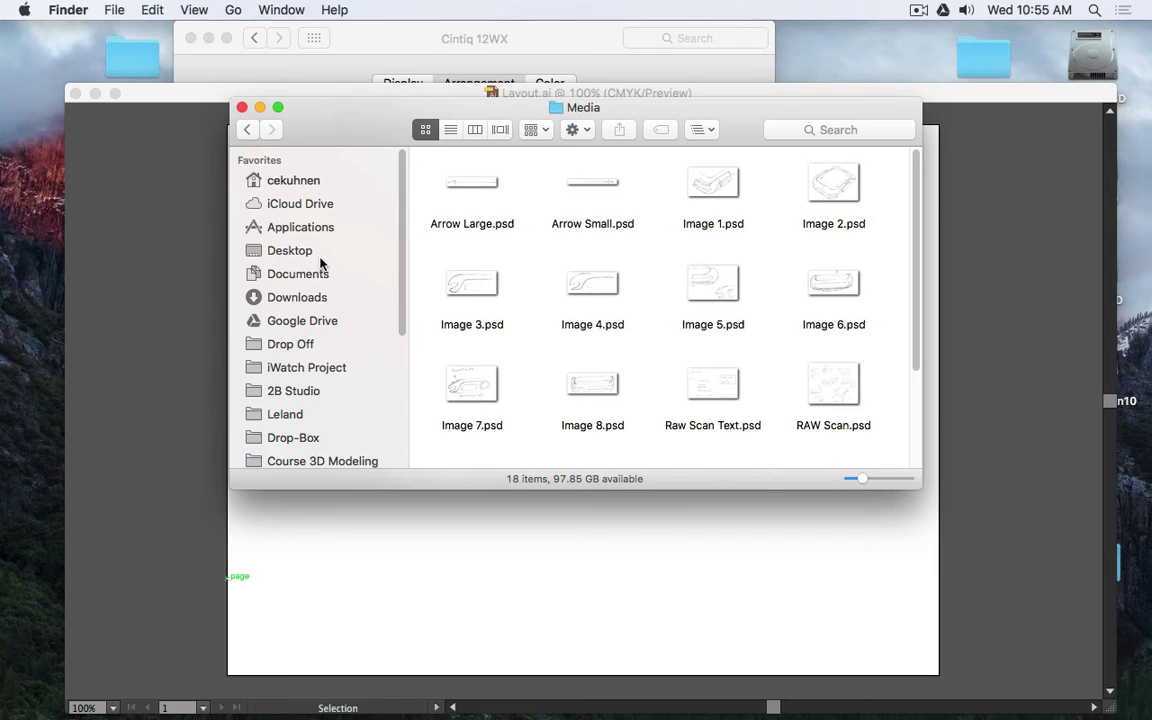
- Inspect the file information of Image 3.psd, close it, and select Image 1.psd in the Media folder
{"action": "left_click", "coordinate": [467, 288]}
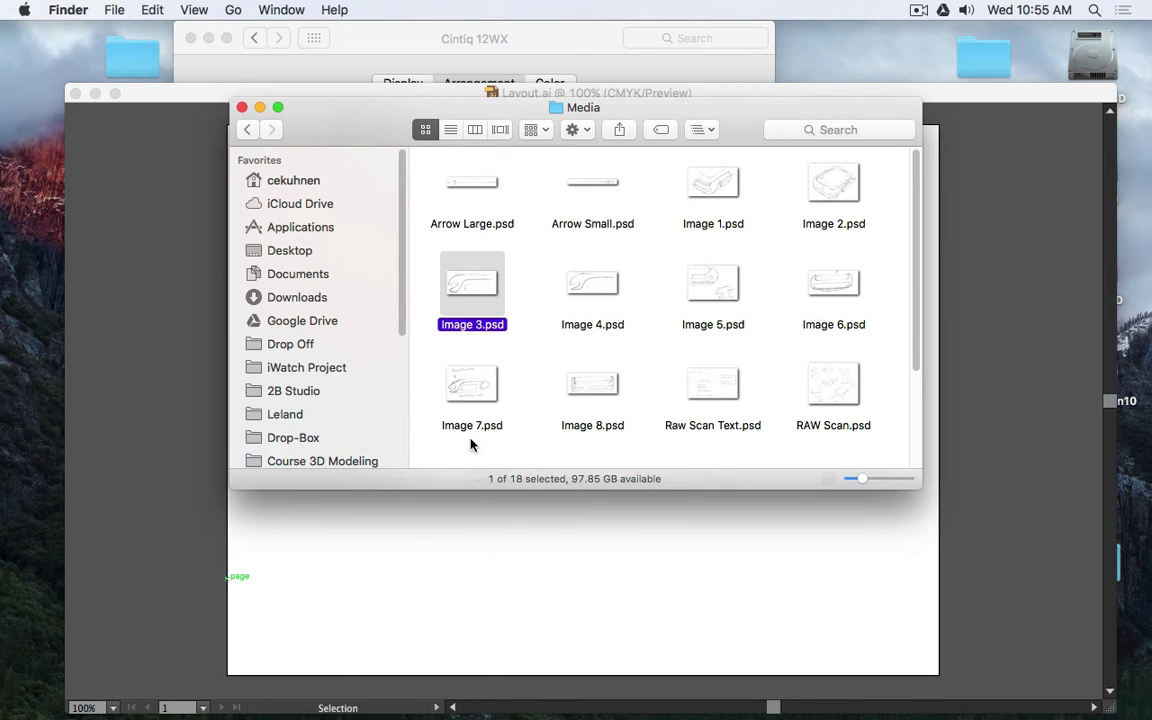
{"action": "key", "text": "super+i"}
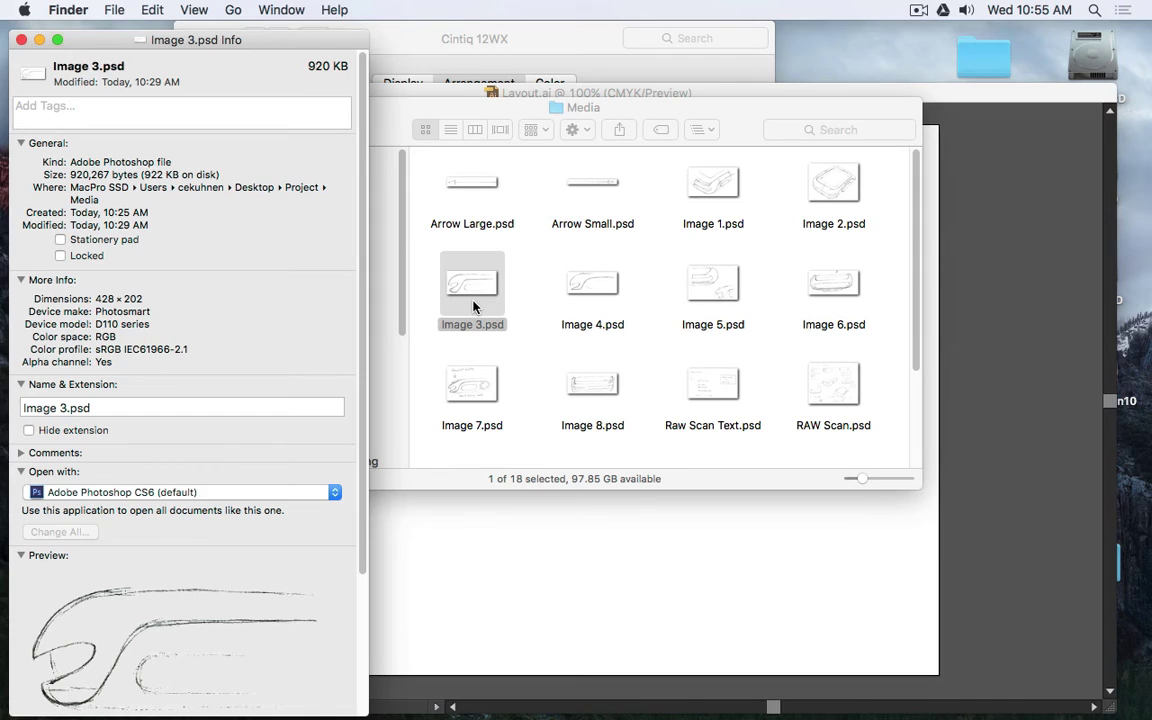
{"action": "key", "text": "super+w"}
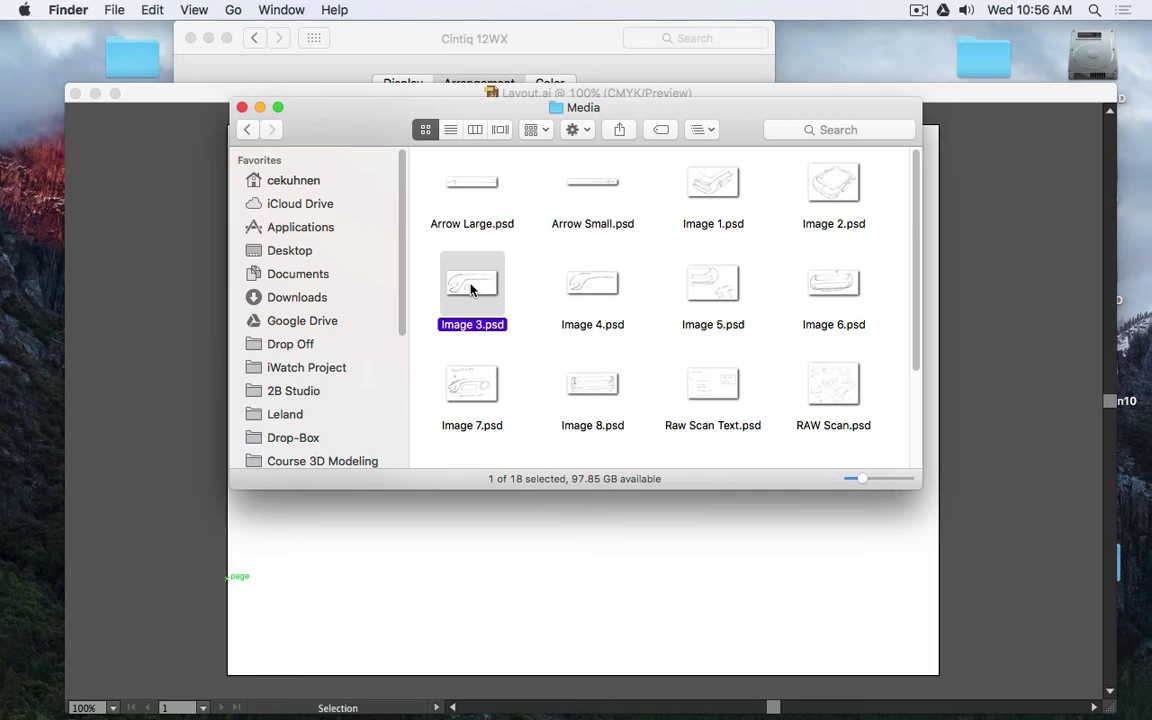
{"action": "left_click", "coordinate": [729, 187]}
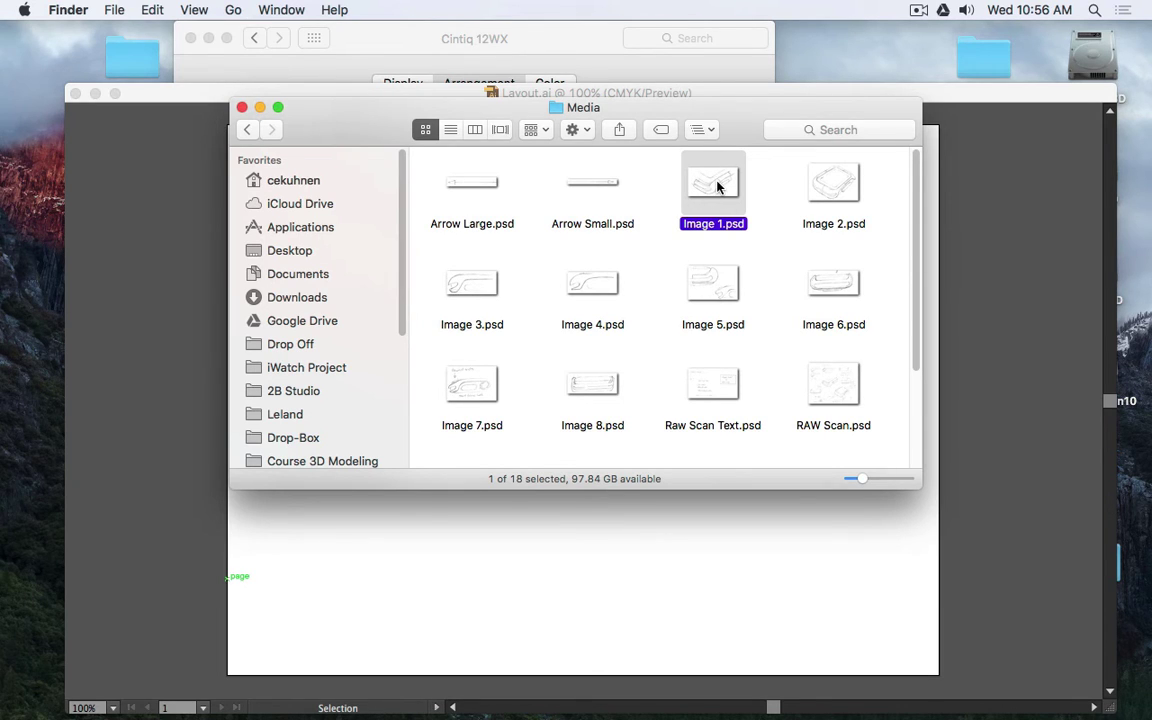
- Switch back to Illustrator and place Arrow Large.psd from the Media folder without linking, accepting the 8-bit flat composite import
{"action": "left_click", "coordinate": [636, 550]}
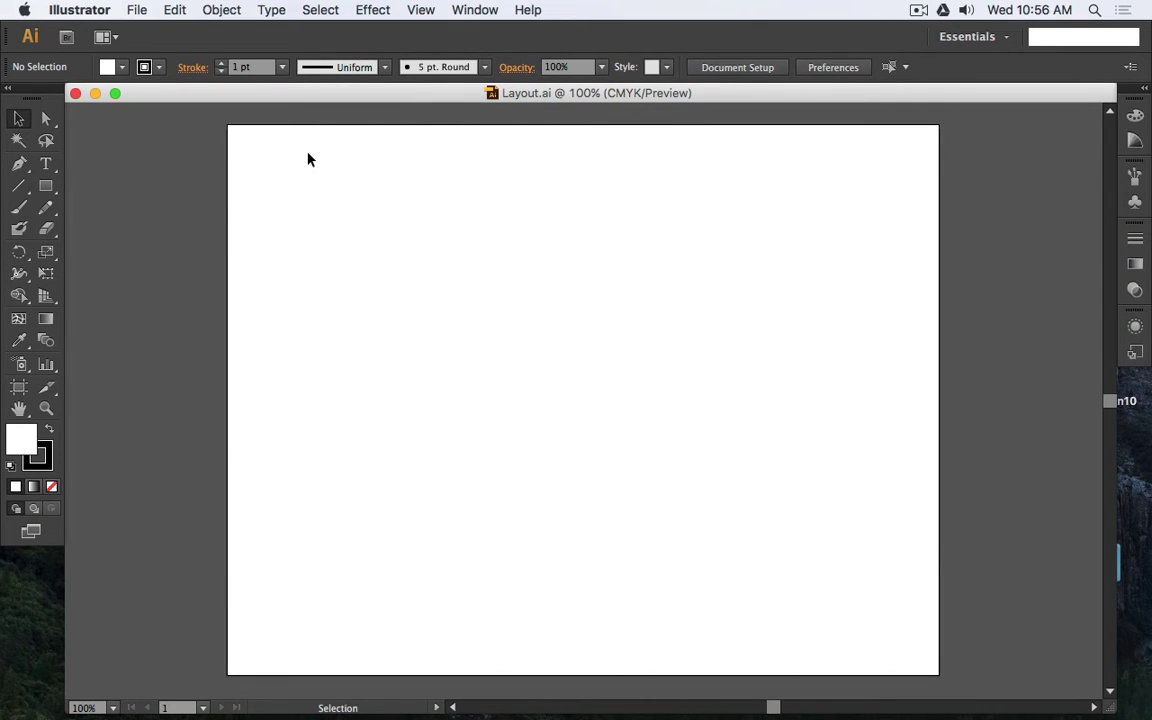
{"action": "left_click", "coordinate": [138, 9]}
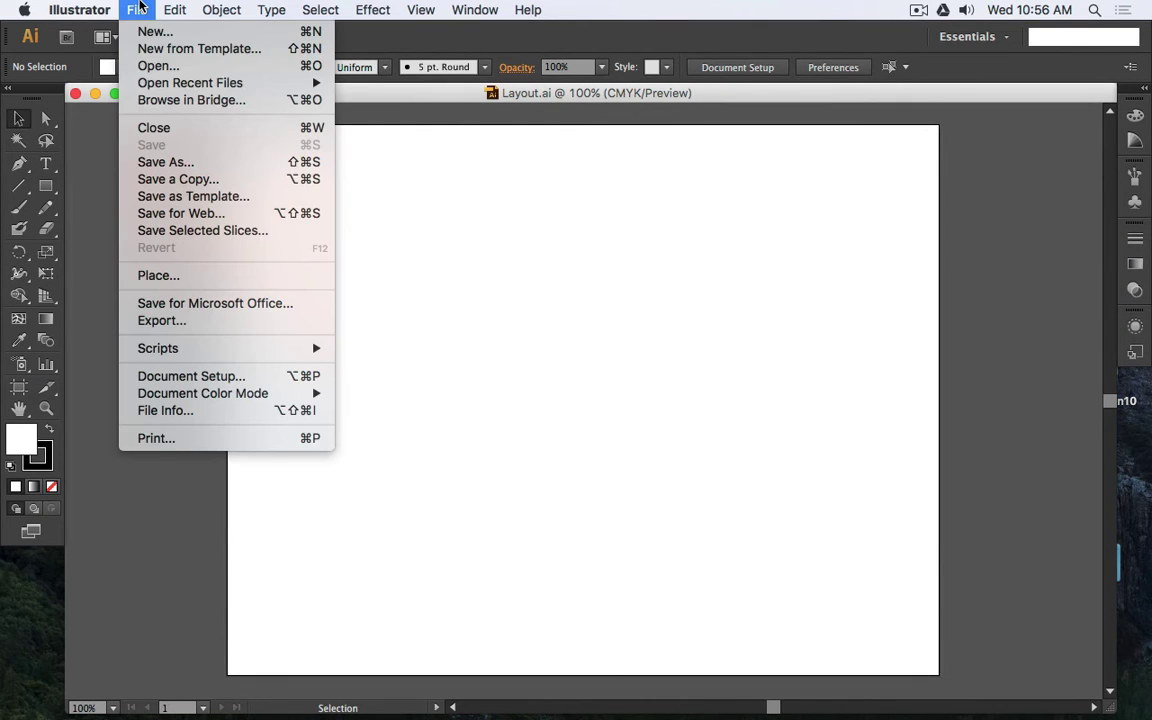
{"action": "left_click", "coordinate": [249, 274]}
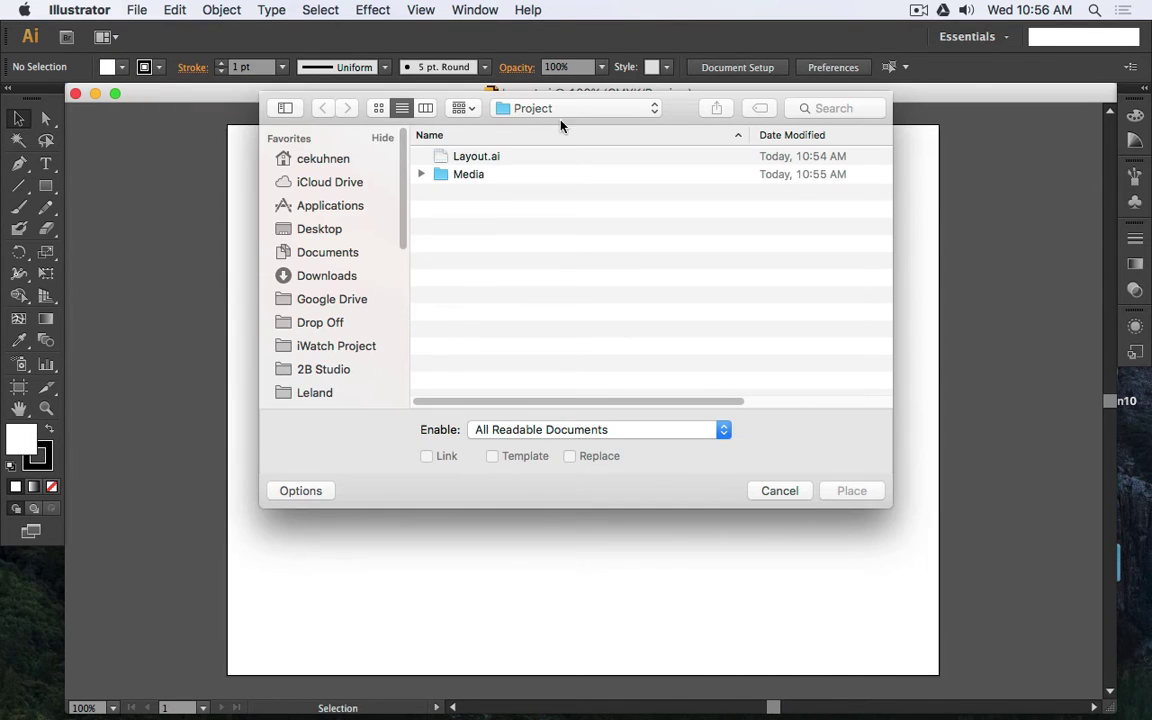
{"action": "left_click", "coordinate": [420, 174]}
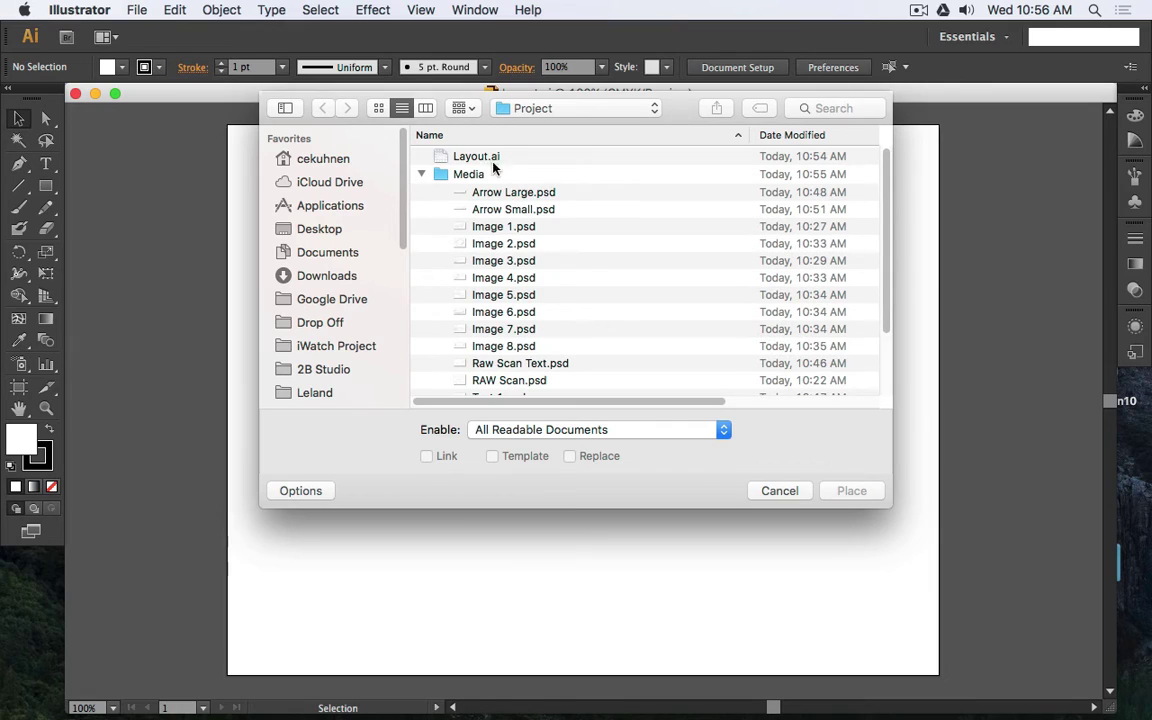
{"action": "left_click", "coordinate": [480, 192]}
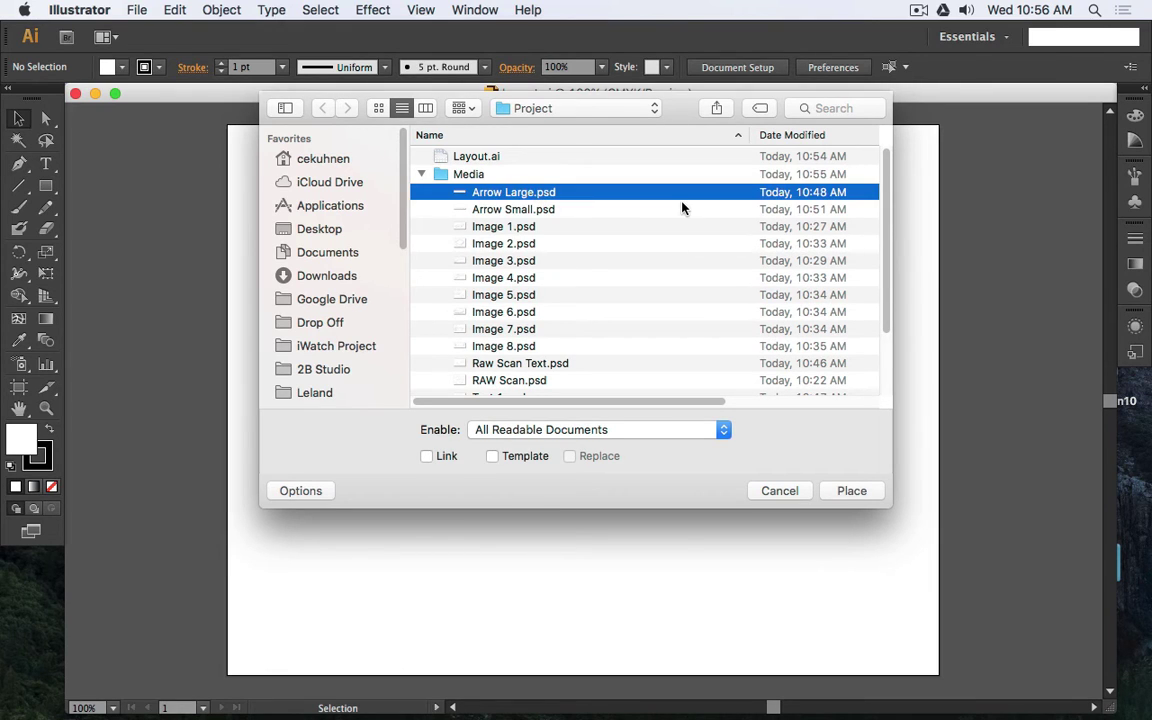
{"action": "key", "text": "Return"}
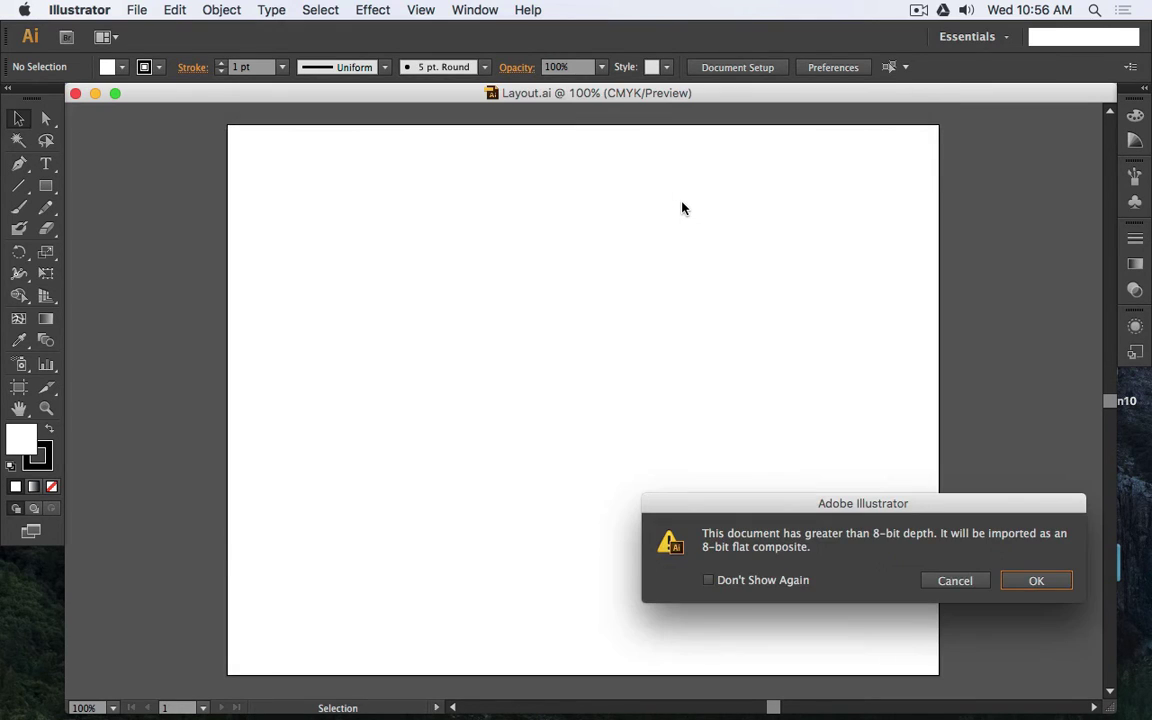
{"action": "left_click", "coordinate": [1038, 590]}
{"action": "left_click", "coordinate": [1034, 582]}
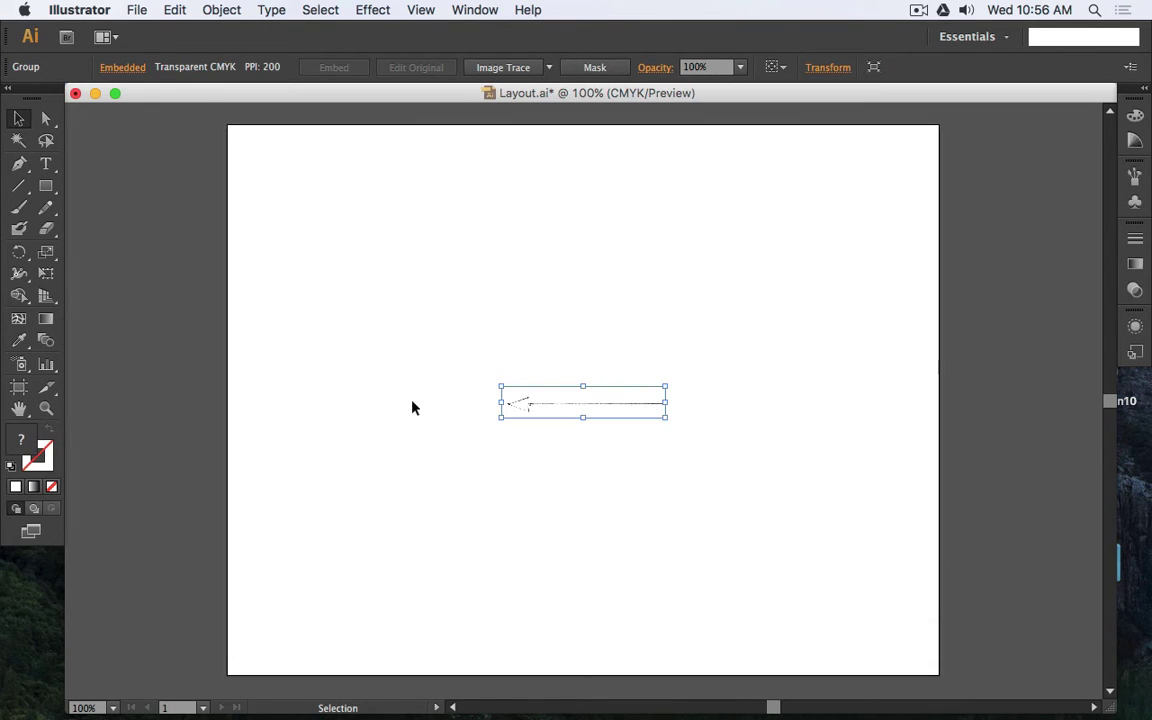
- Check the large arrow's background across the artboard's left edge, and move the arrow back onto the page's upper-left area
{"action": "left_click_drag", "start_coordinate": [581, 407], "coordinate": [274, 278]}
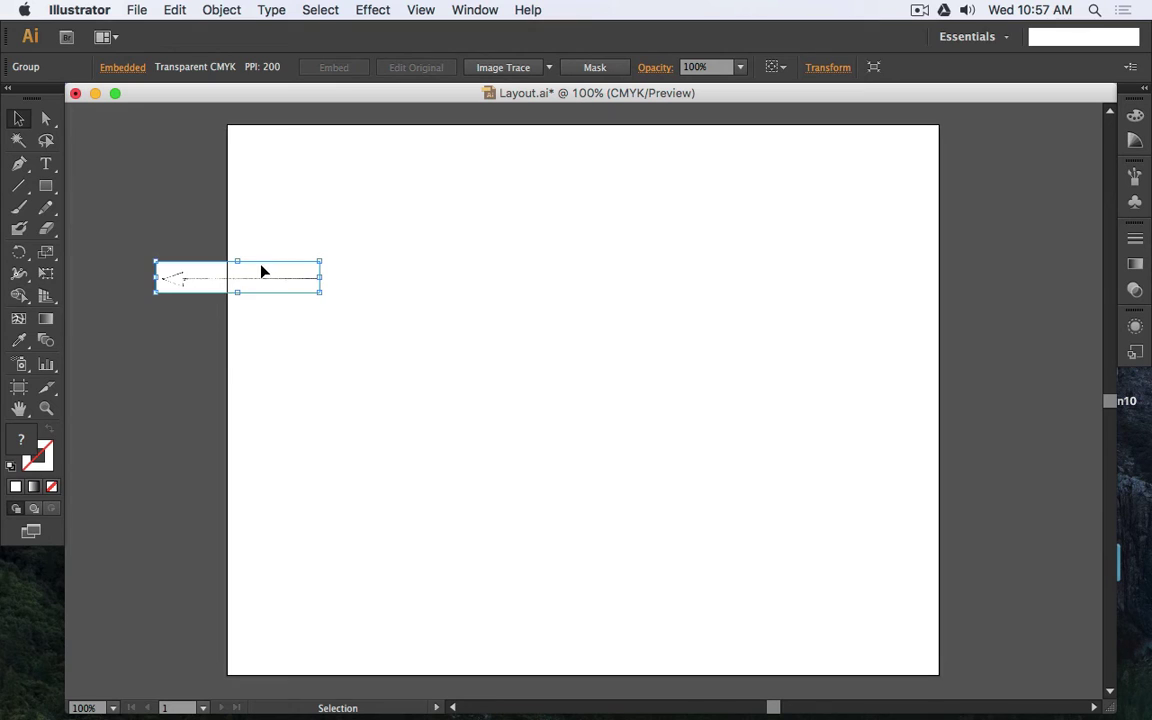
{"action": "left_click", "coordinate": [183, 211]}
{"action": "scroll", "coordinate": [170, 250], "scroll_direction": "up", "scroll_amount": 1}
{"action": "scroll", "coordinate": [170, 250], "scroll_direction": "up", "scroll_amount": 1}
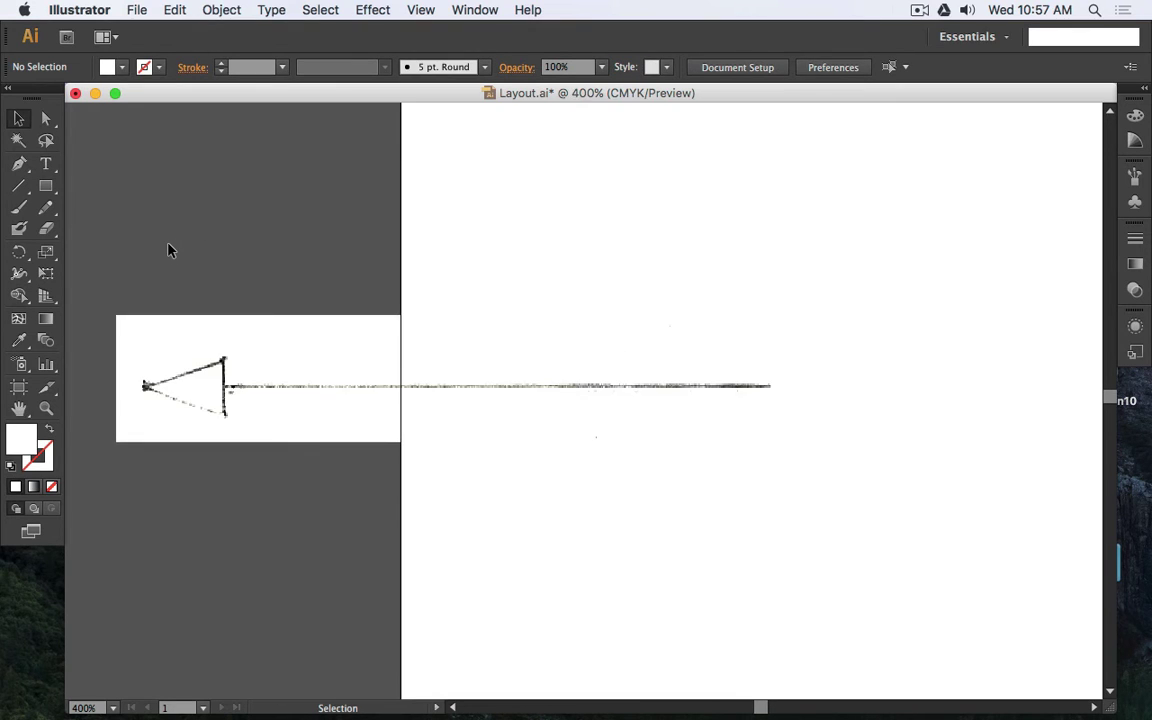
{"action": "scroll", "coordinate": [170, 250], "scroll_direction": "down", "scroll_amount": 2}
{"action": "left_click", "coordinate": [195, 282]}
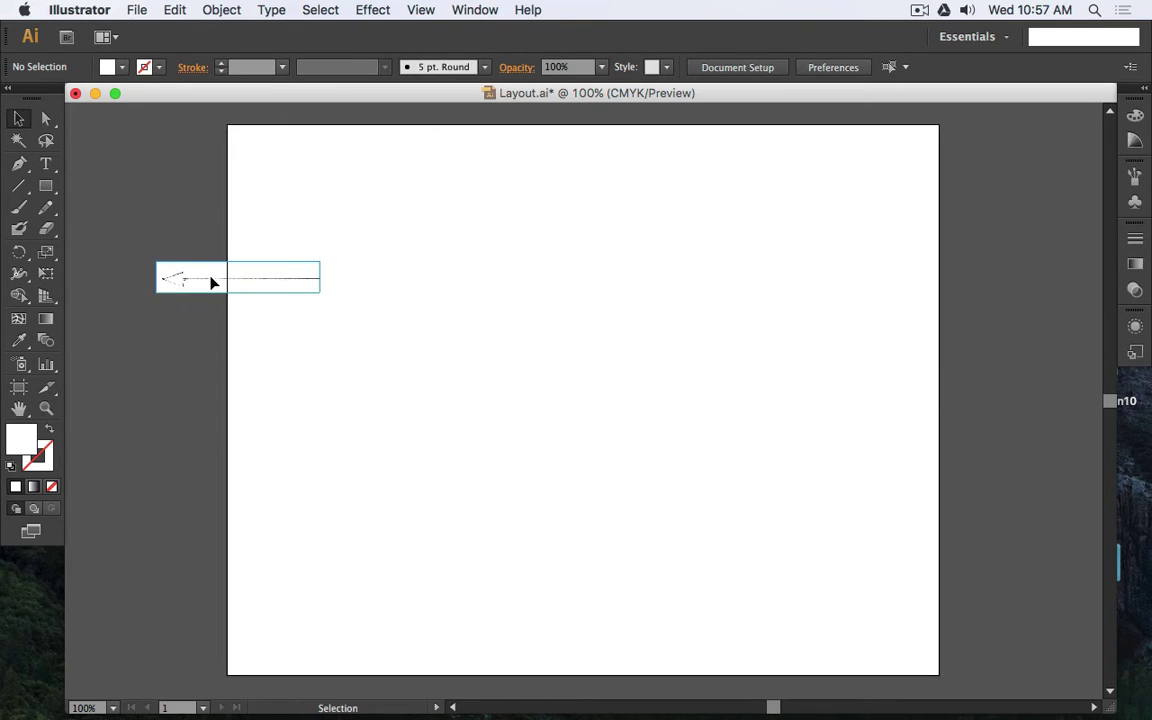
{"action": "left_click_drag", "start_coordinate": [213, 283], "coordinate": [309, 260]}
{"action": "left_click", "coordinate": [330, 338]}
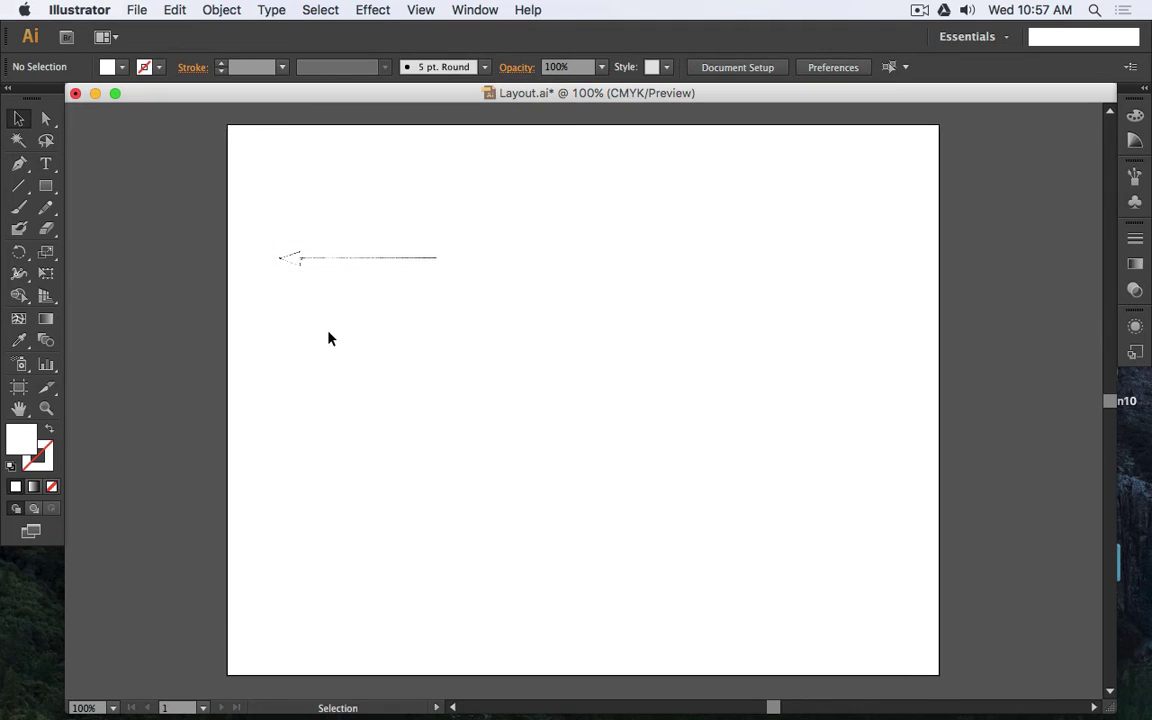
- Place Arrow Small.psd without linking, accept the 8-bit flat composite import, and move it just below the large arrow
{"action": "left_click", "coordinate": [137, 10]}
{"action": "left_click", "coordinate": [188, 275]}
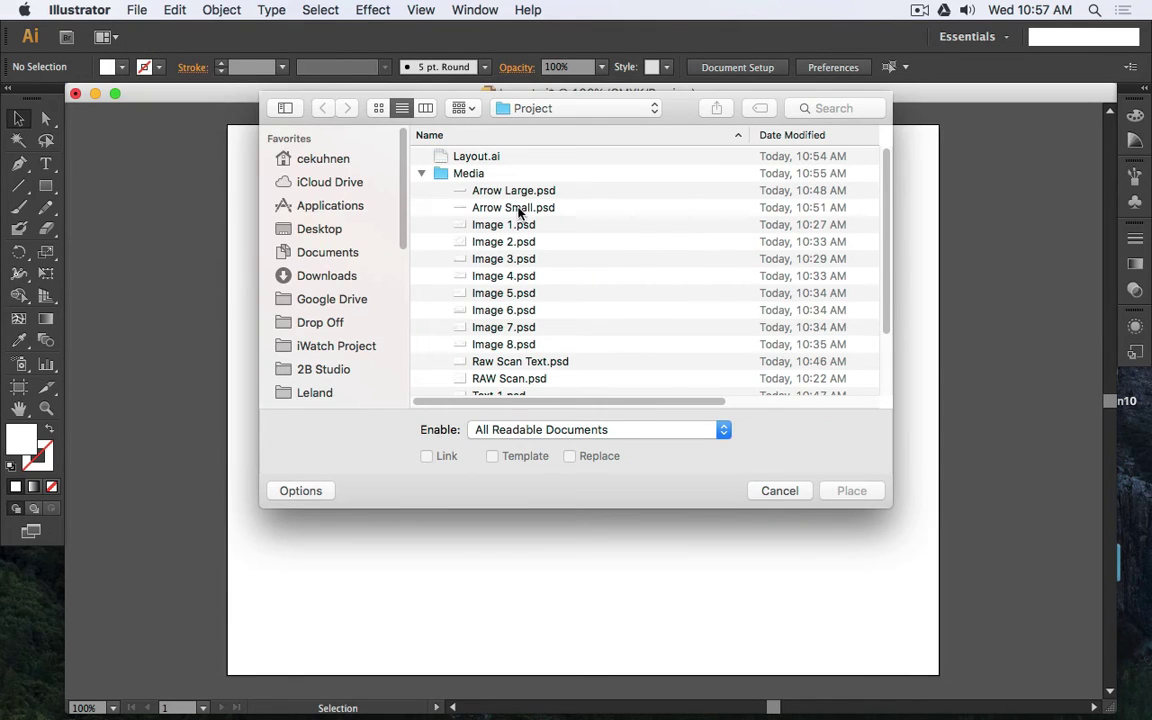
{"action": "left_click", "coordinate": [519, 208]}
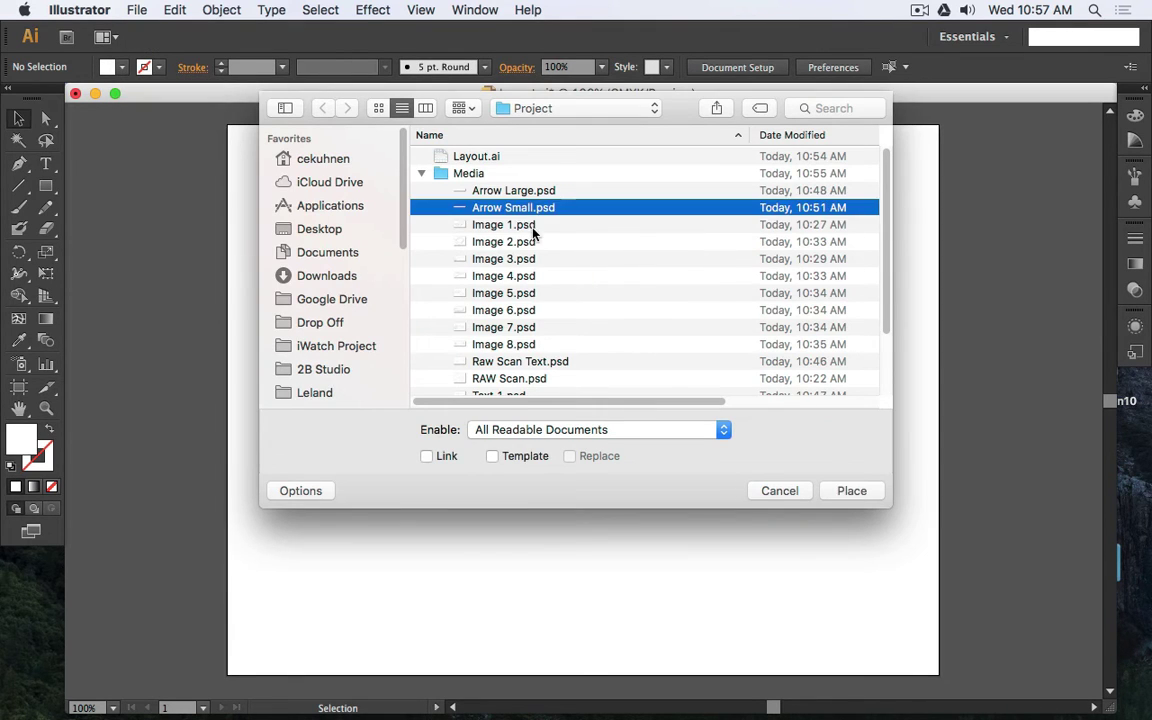
{"action": "left_click", "coordinate": [856, 497]}
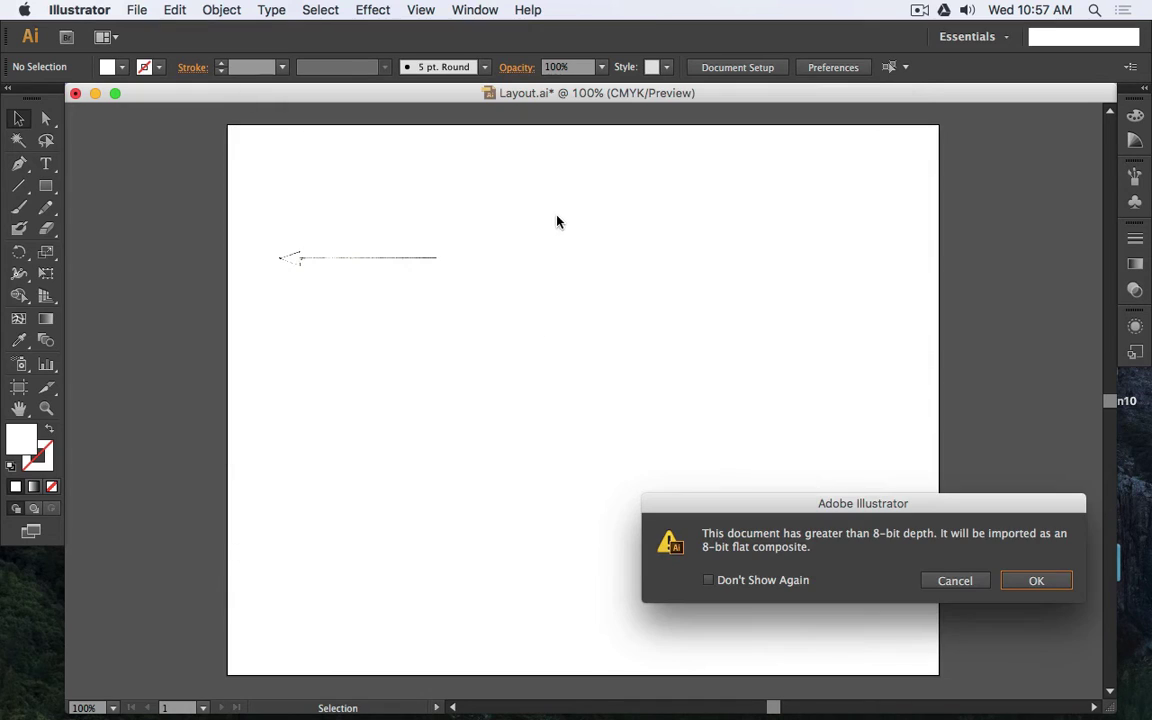
{"action": "left_click", "coordinate": [1018, 581]}
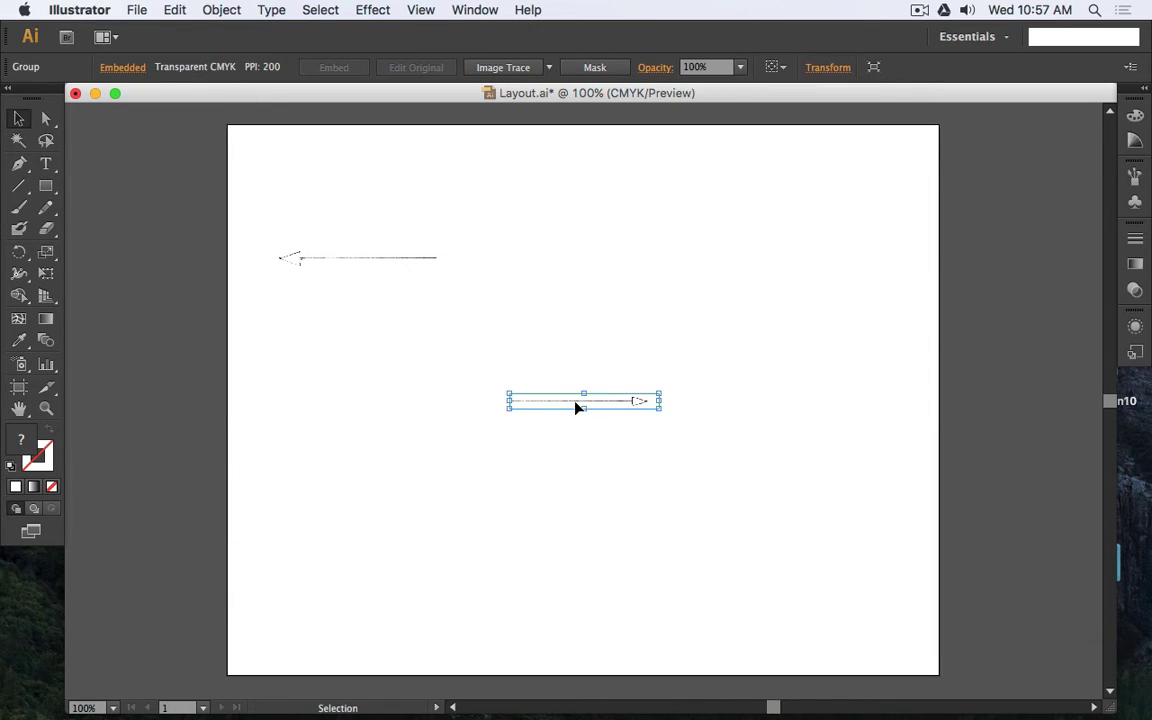
{"action": "left_click_drag", "start_coordinate": [577, 406], "coordinate": [329, 324]}
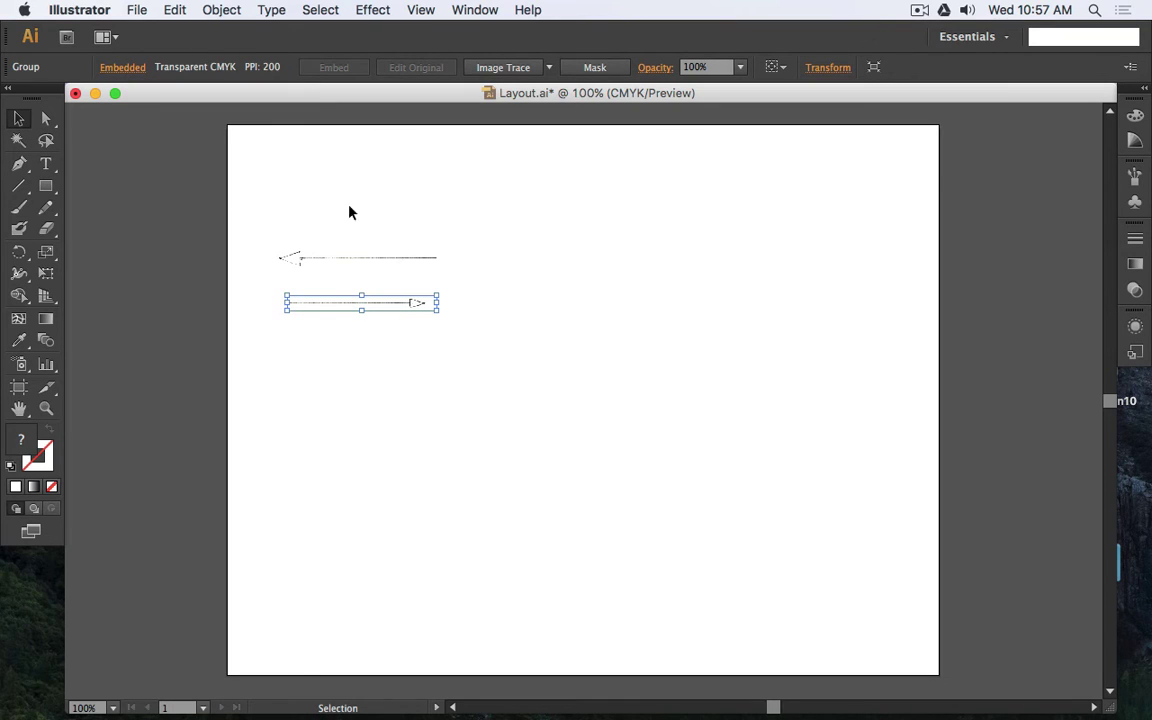
- Move both arrows across the artboard's left edge with the small one beneath the large one, and clear the selection
{"action": "left_click_drag", "start_coordinate": [352, 257], "coordinate": [203, 238]}
{"action": "left_click", "coordinate": [290, 380]}
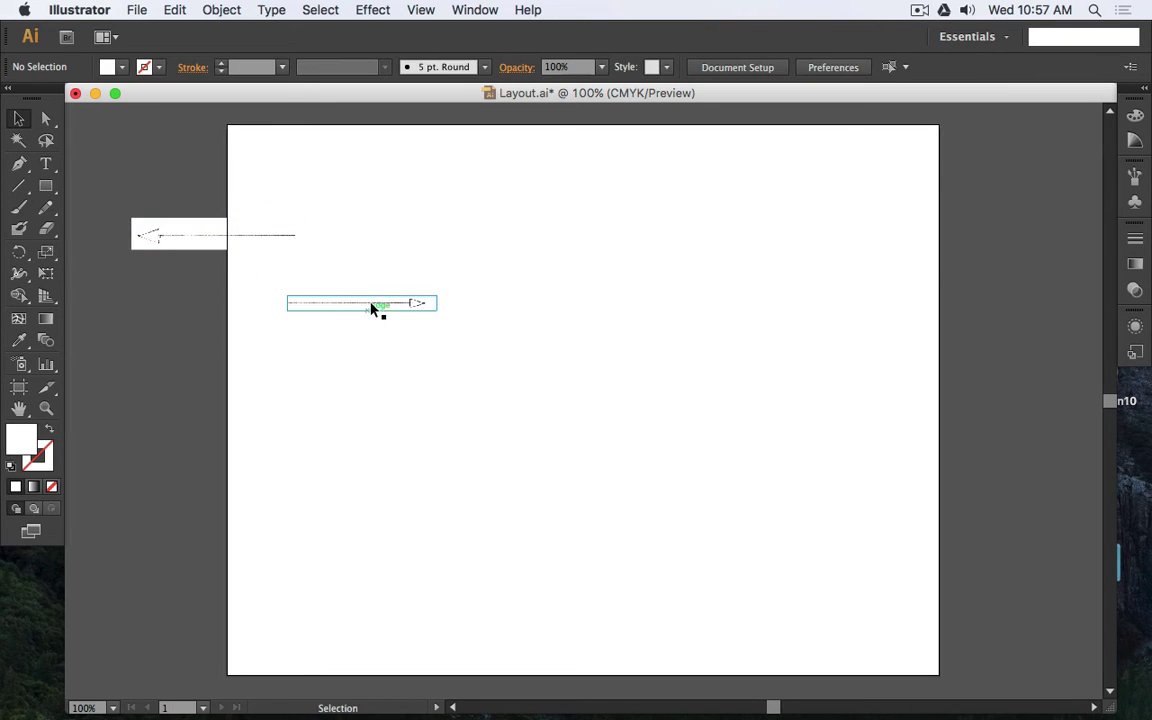
{"action": "left_click_drag", "start_coordinate": [380, 306], "coordinate": [214, 272]}
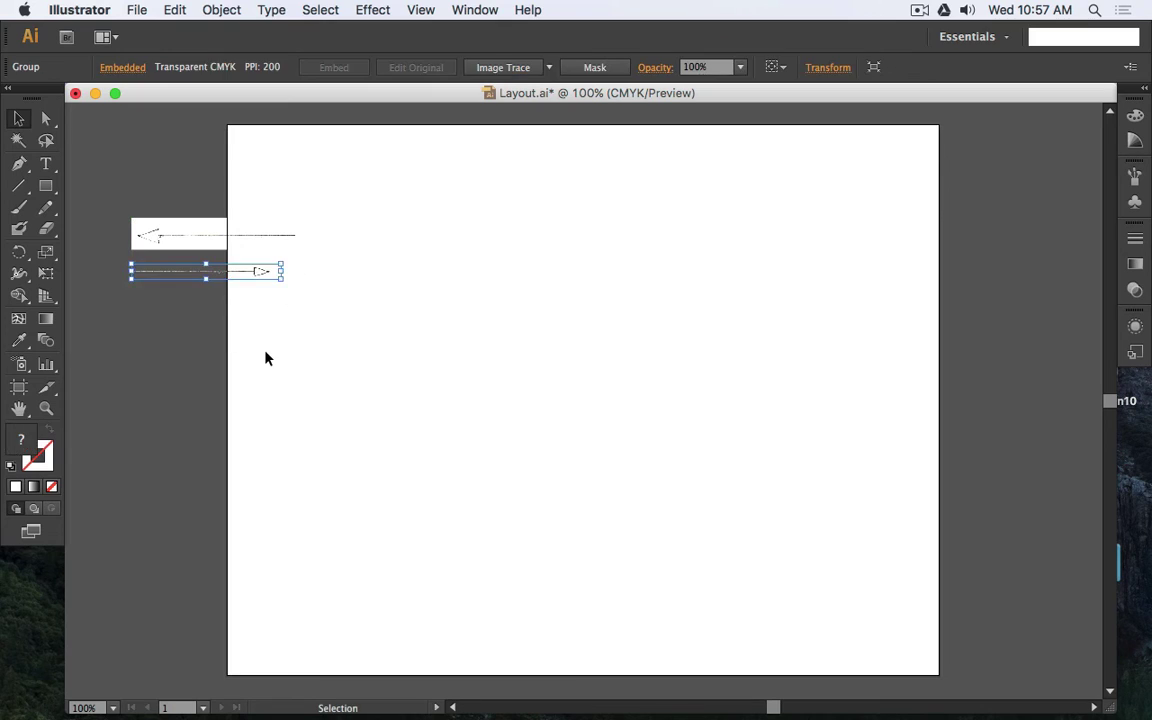
{"action": "left_click", "coordinate": [453, 289]}
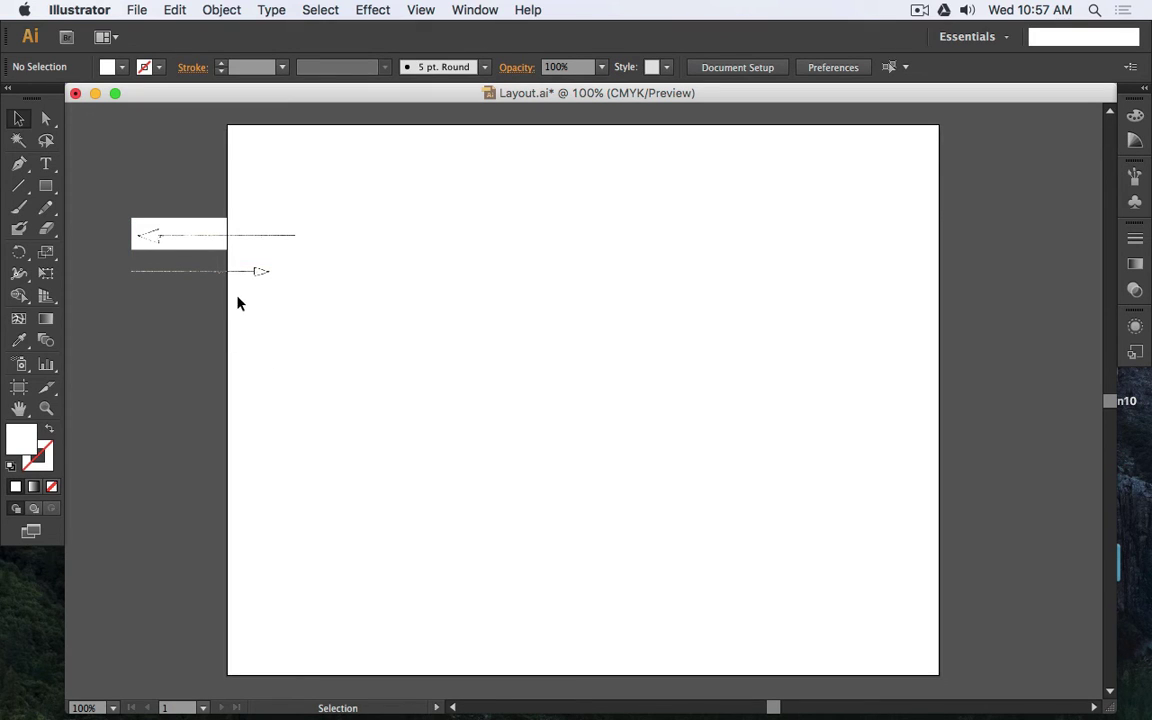
{"action": "left_click", "coordinate": [194, 245]}
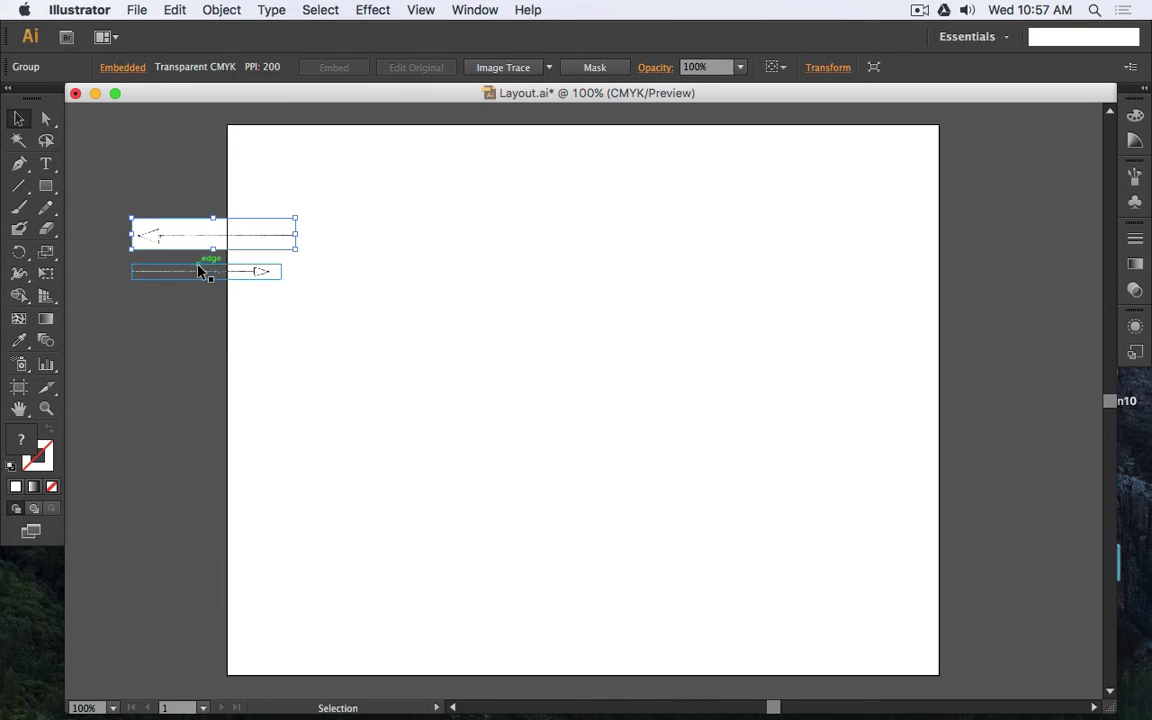
{"action": "left_click", "coordinate": [200, 270]}
{"action": "left_click", "coordinate": [186, 237]}
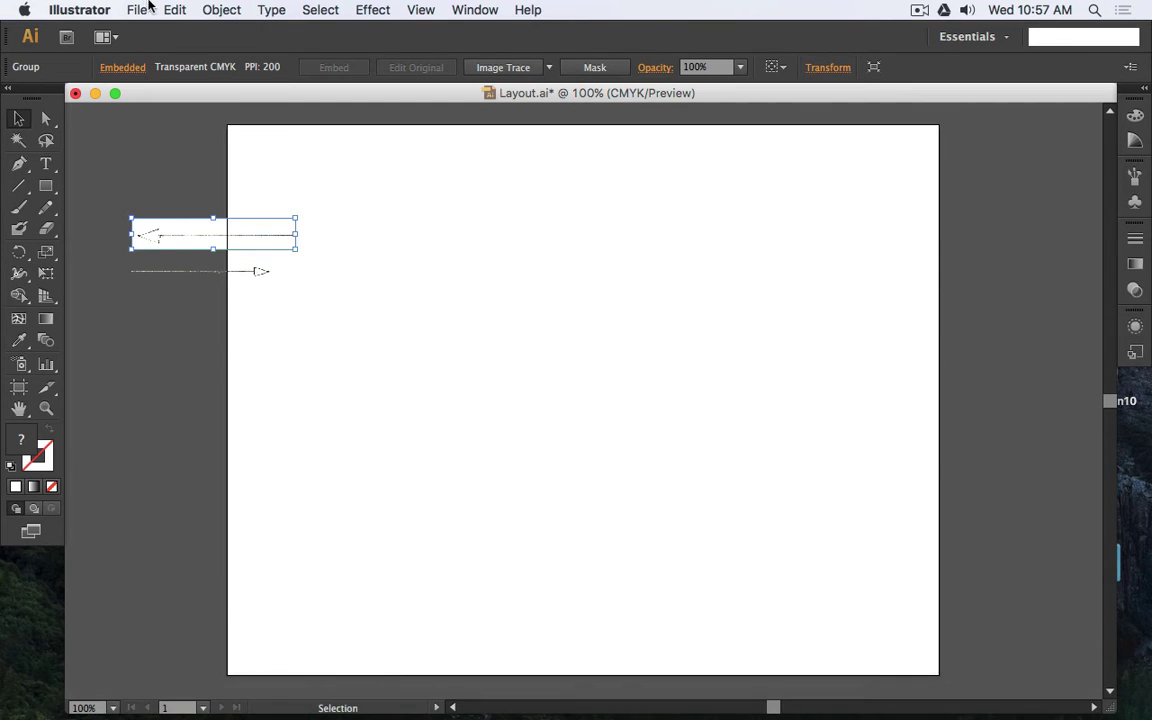
{"action": "left_click", "coordinate": [139, 162]}
- Place Arrow Large.psd from the Media folder again, this time as a linked file
{"action": "left_click", "coordinate": [140, 9]}
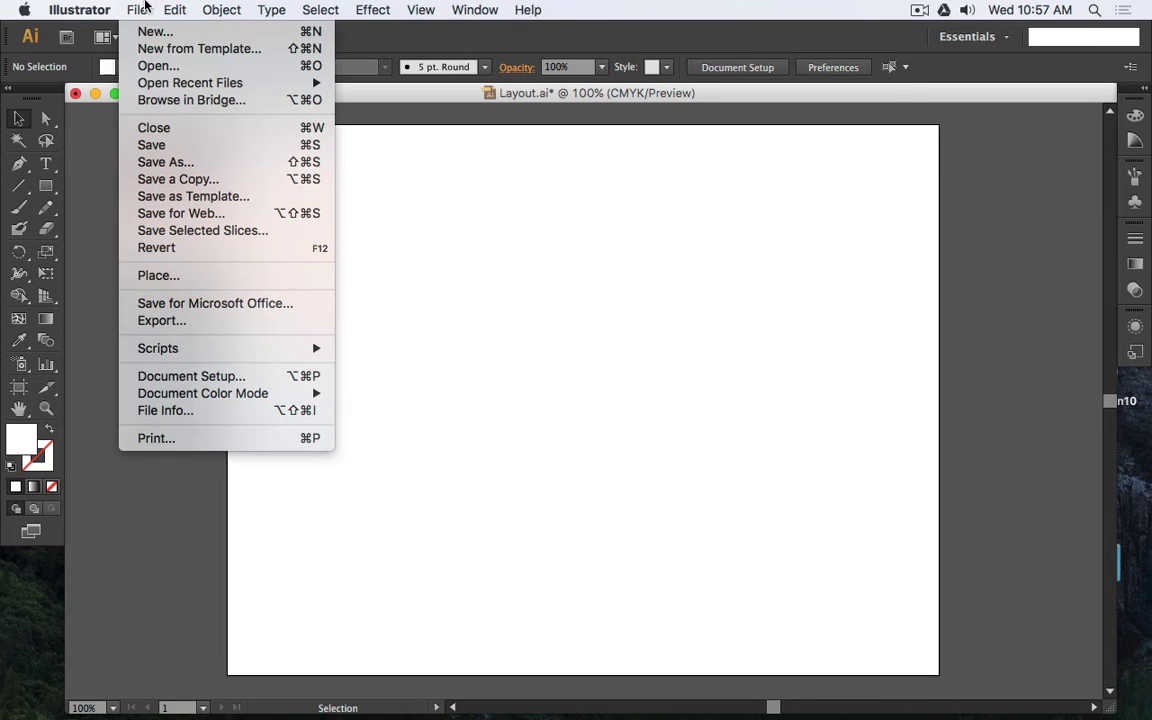
{"action": "left_click", "coordinate": [155, 276]}
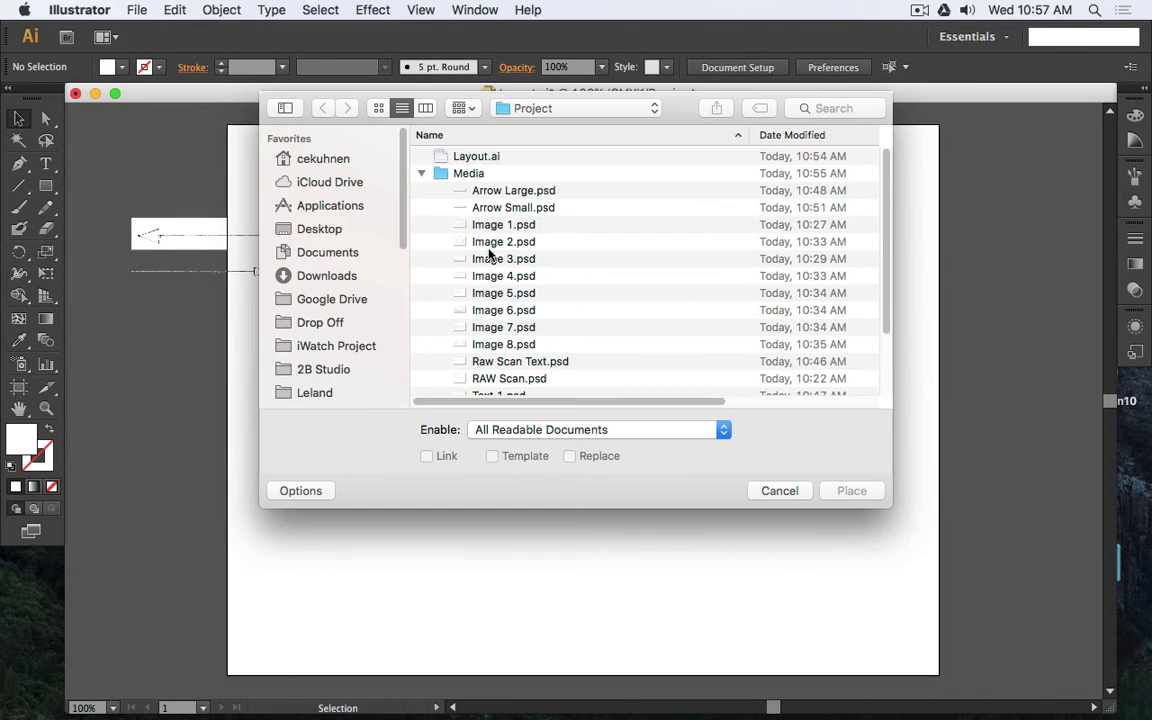
{"action": "left_click", "coordinate": [514, 193]}
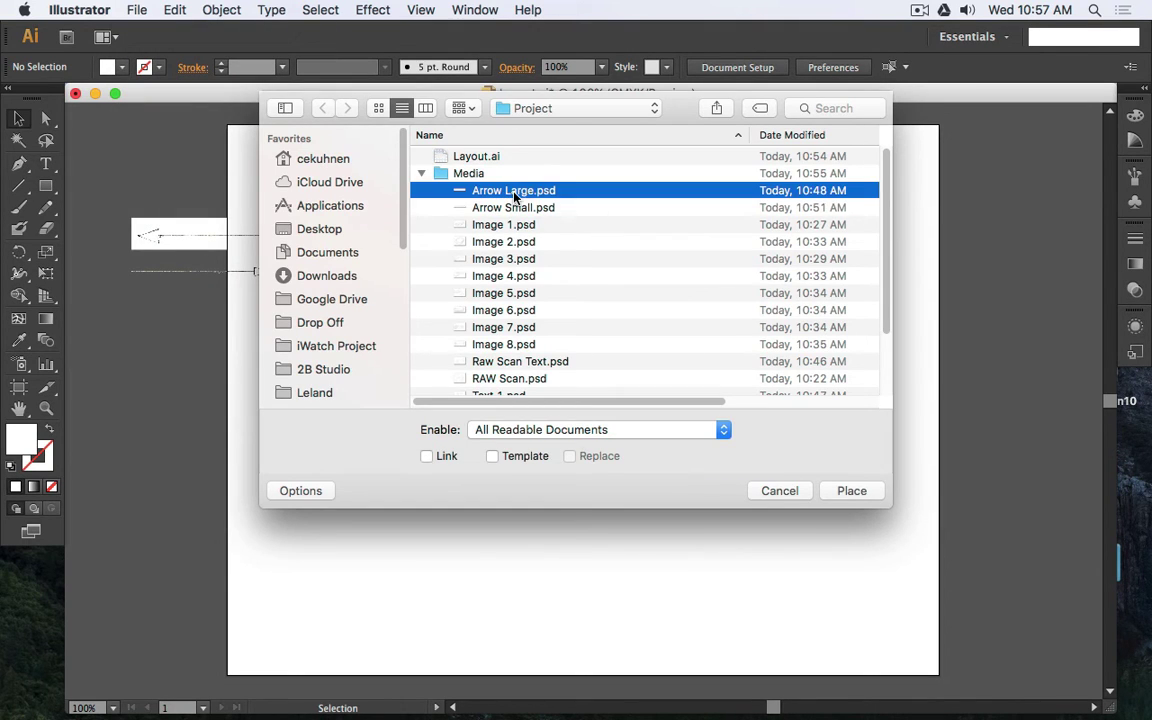
{"action": "left_click", "coordinate": [443, 459]}
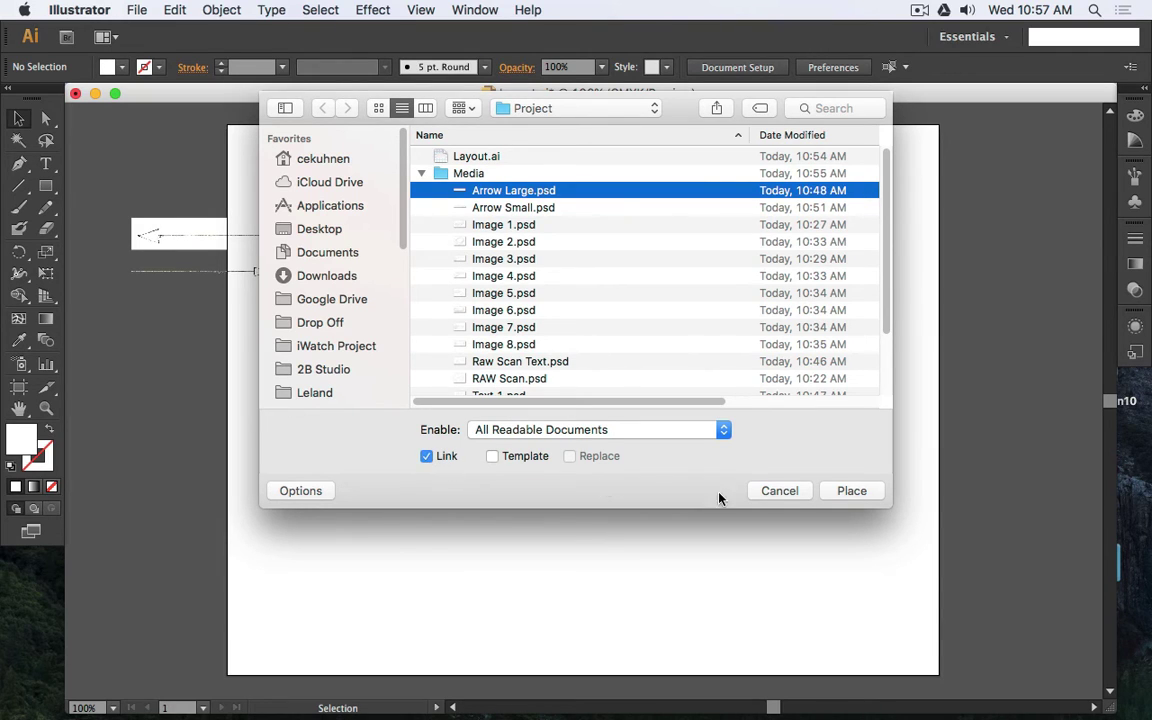
{"action": "left_click", "coordinate": [851, 491]}
{"action": "left_click", "coordinate": [1008, 581]}
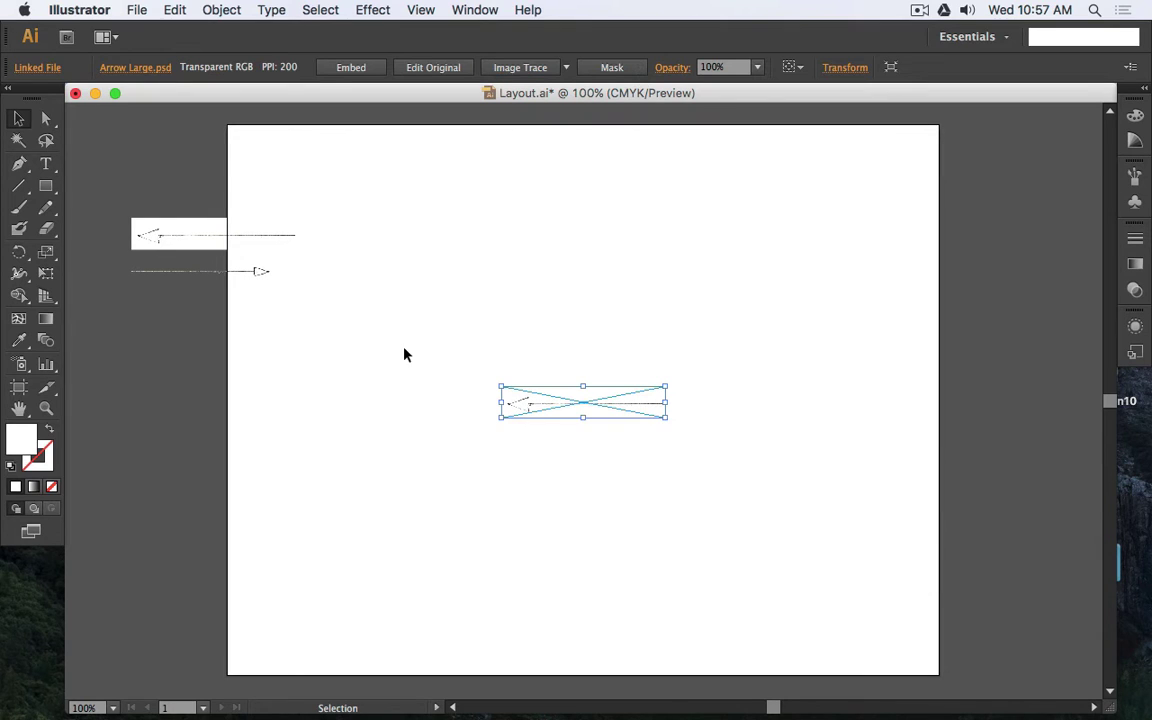
- Move the linked arrow across the artboard's left edge above the embedded one, and compare the two by selecting each
{"action": "left_click_drag", "start_coordinate": [572, 406], "coordinate": [204, 192]}
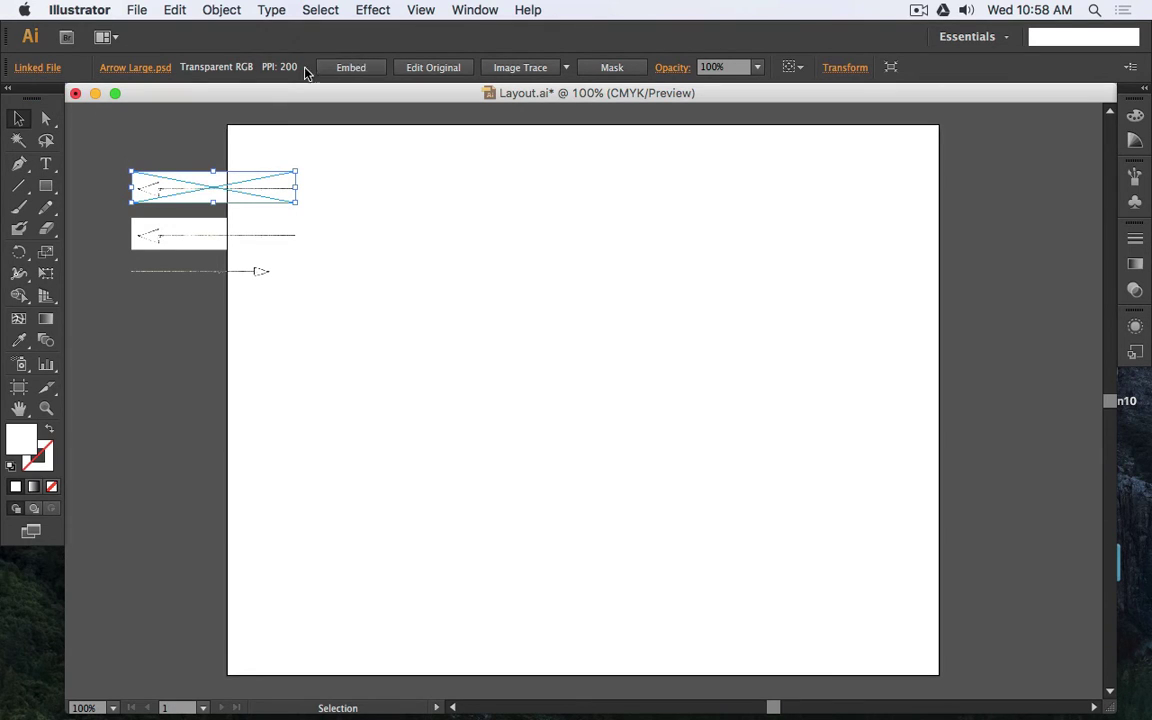
{"action": "left_click", "coordinate": [184, 230]}
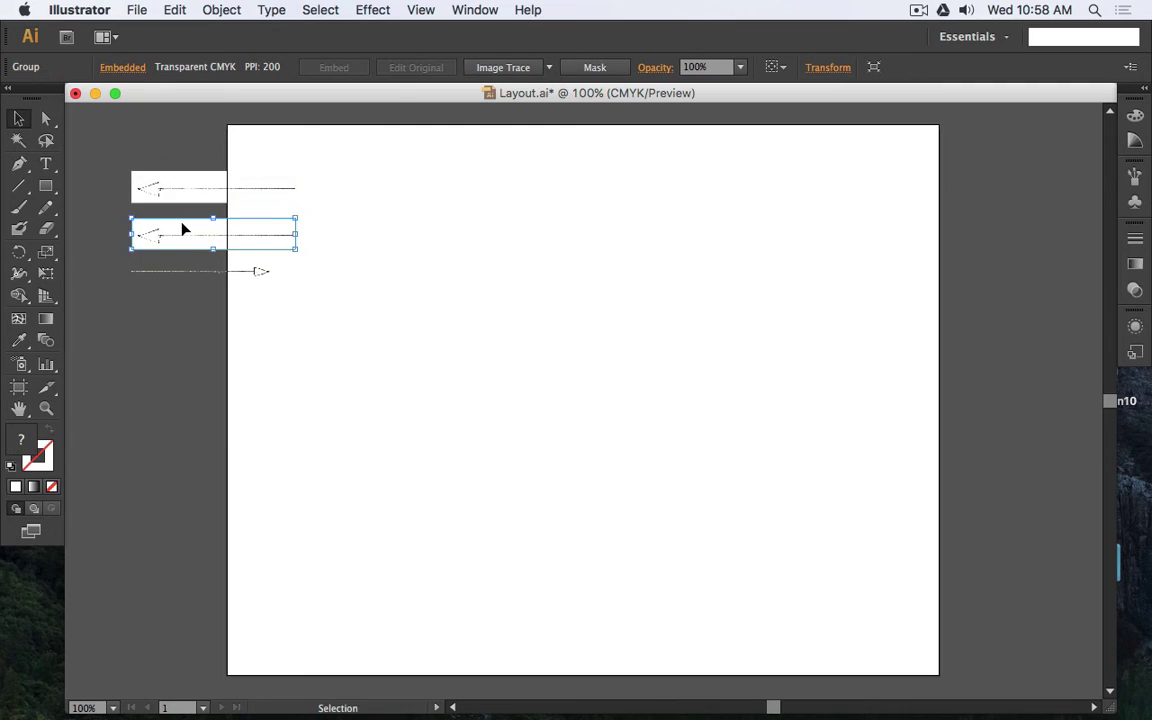
{"action": "left_click", "coordinate": [174, 187]}
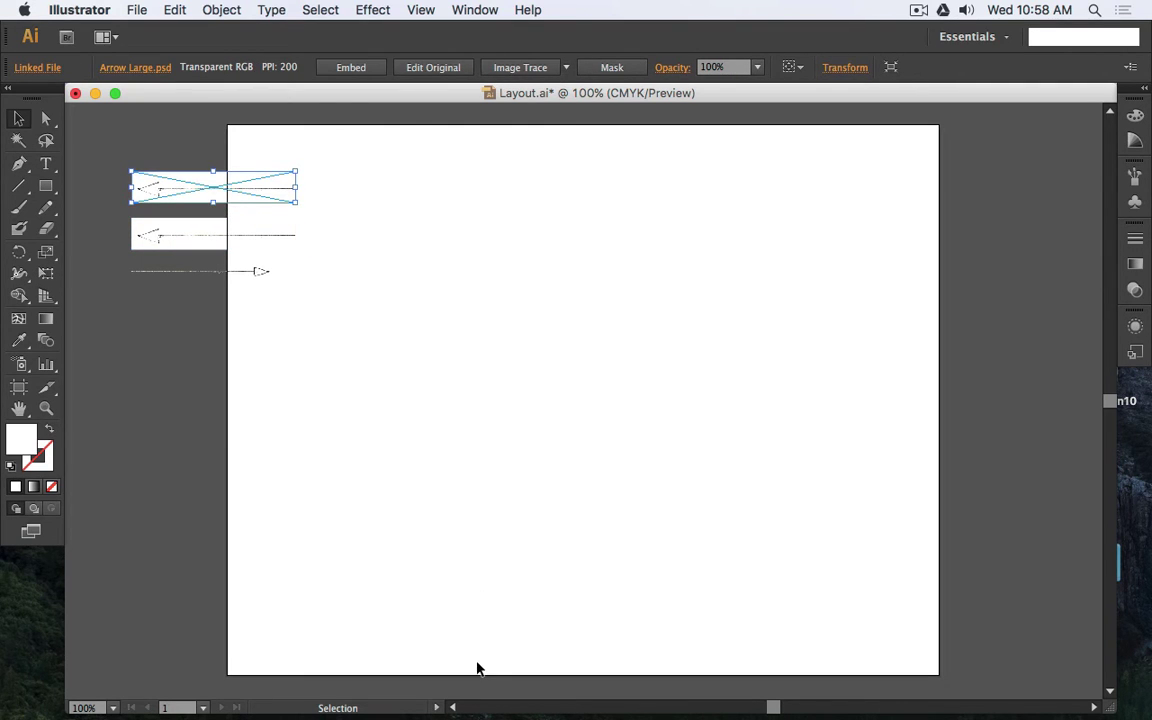
- Switch to Photoshop and close the open Text 6.psd and RAW Scan.psd documents
{"action": "mouse_move", "coordinate": [487, 712]}
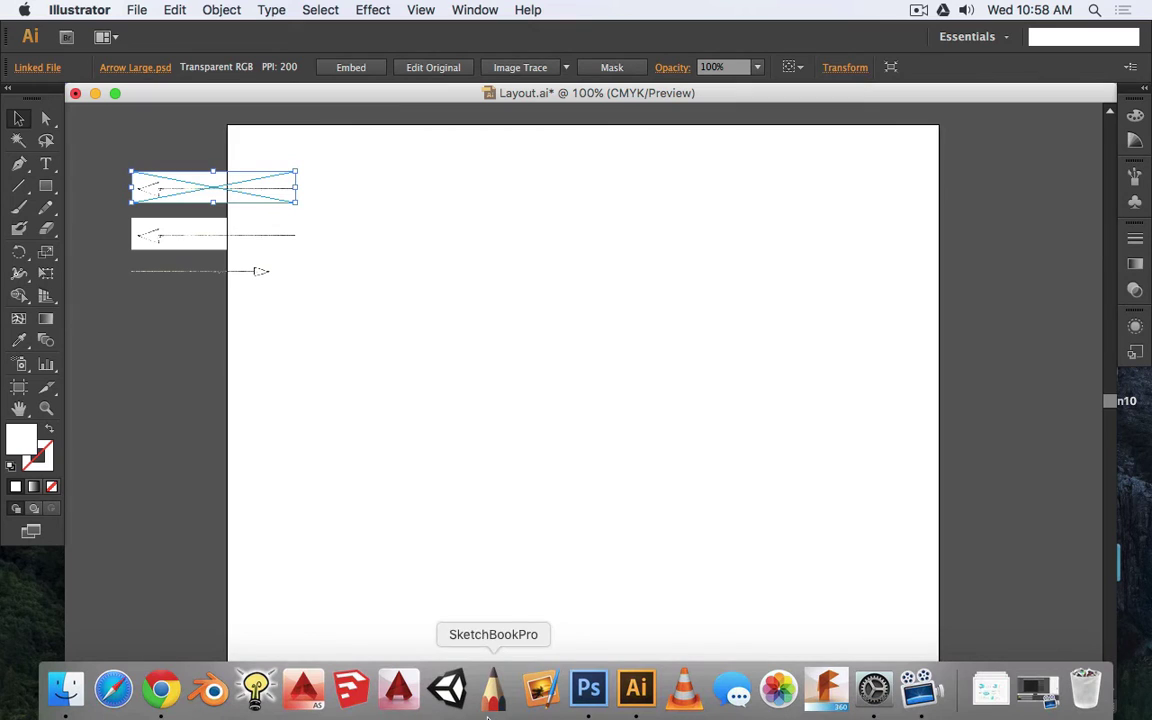
{"action": "left_click", "coordinate": [590, 690]}
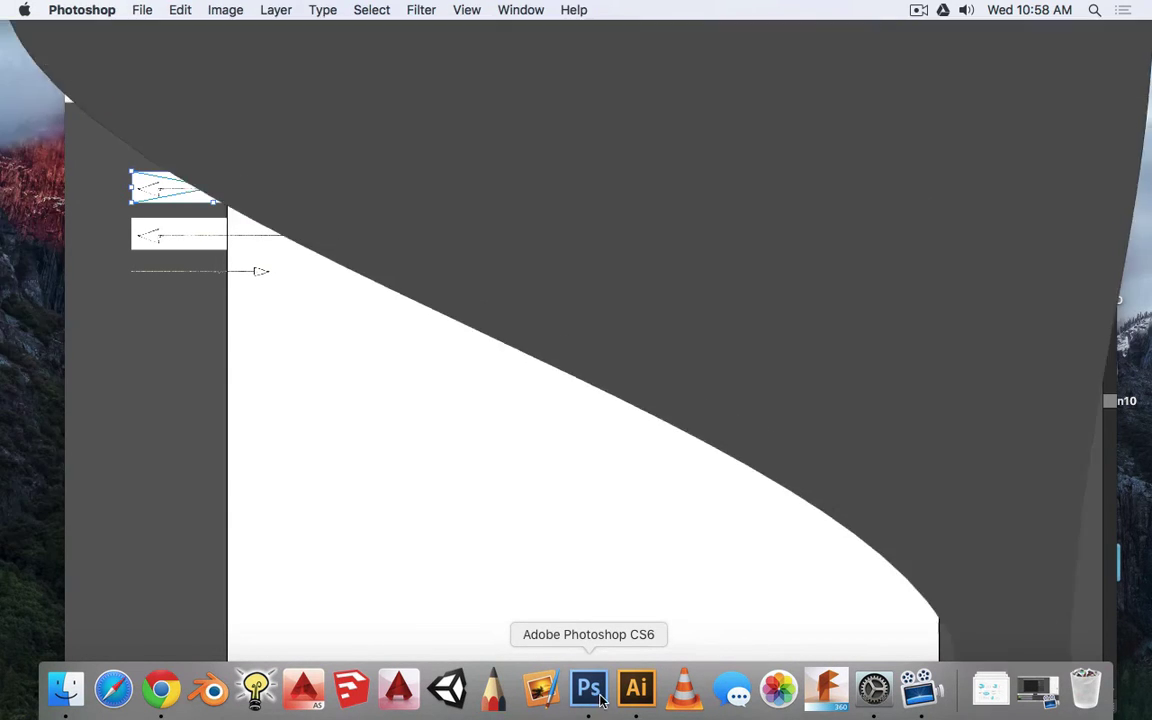
{"action": "key", "text": "super+w"}
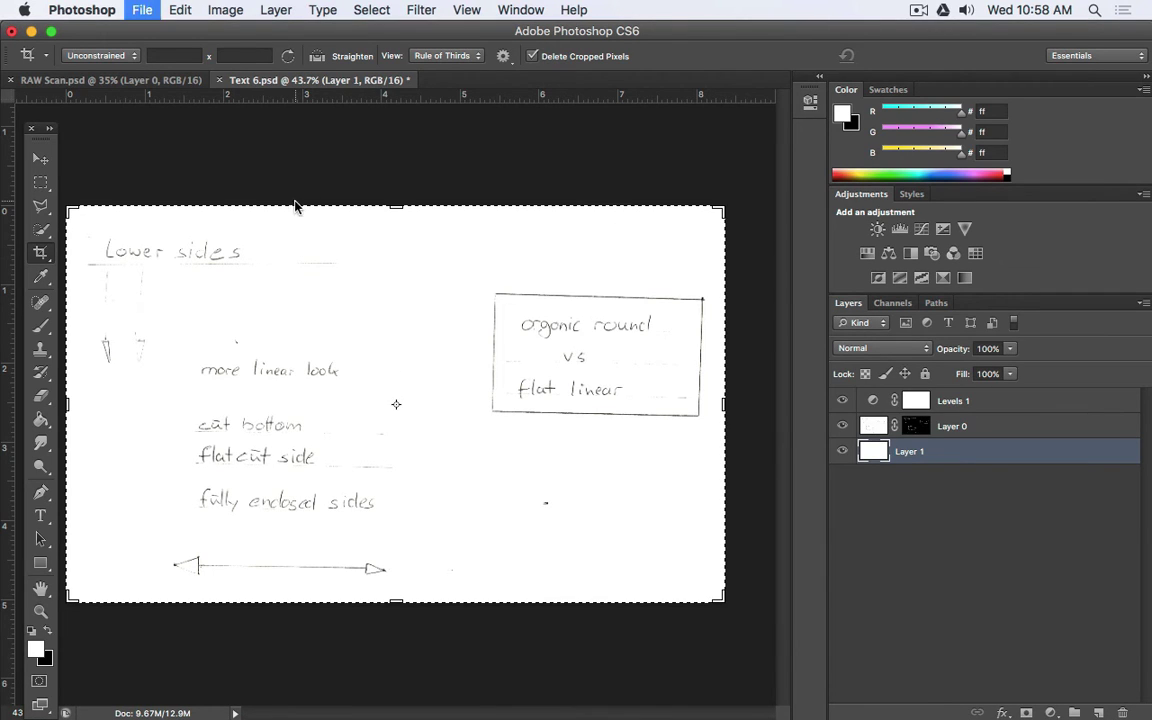
{"action": "left_click", "coordinate": [442, 267]}
{"action": "key", "text": "super+w"}
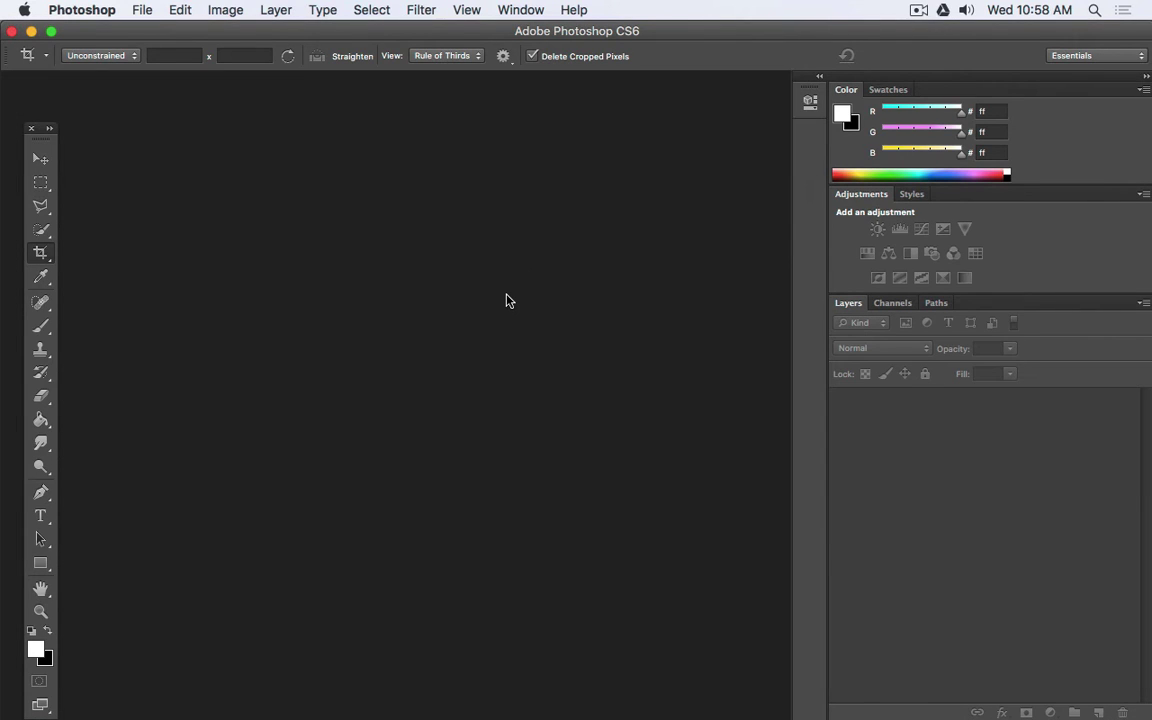
- Open Arrow Large.psd, hide its white background Layer 1, and save the file
{"action": "key", "text": "super+o"}
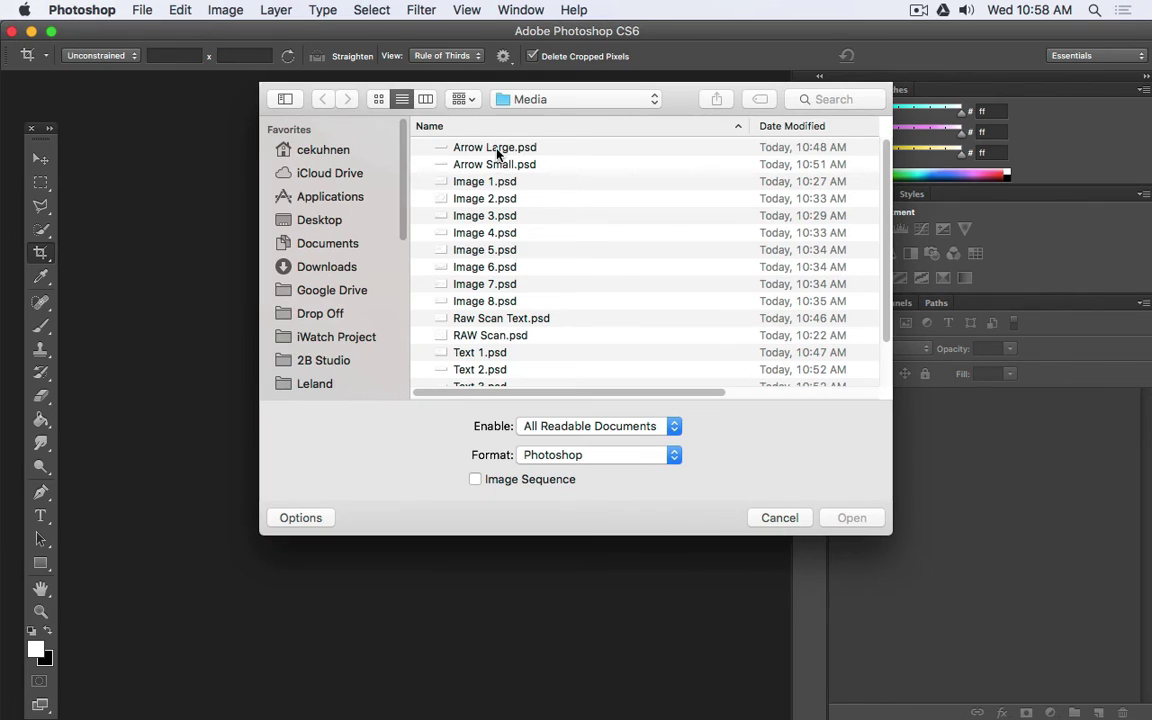
{"action": "double_click", "coordinate": [497, 150]}
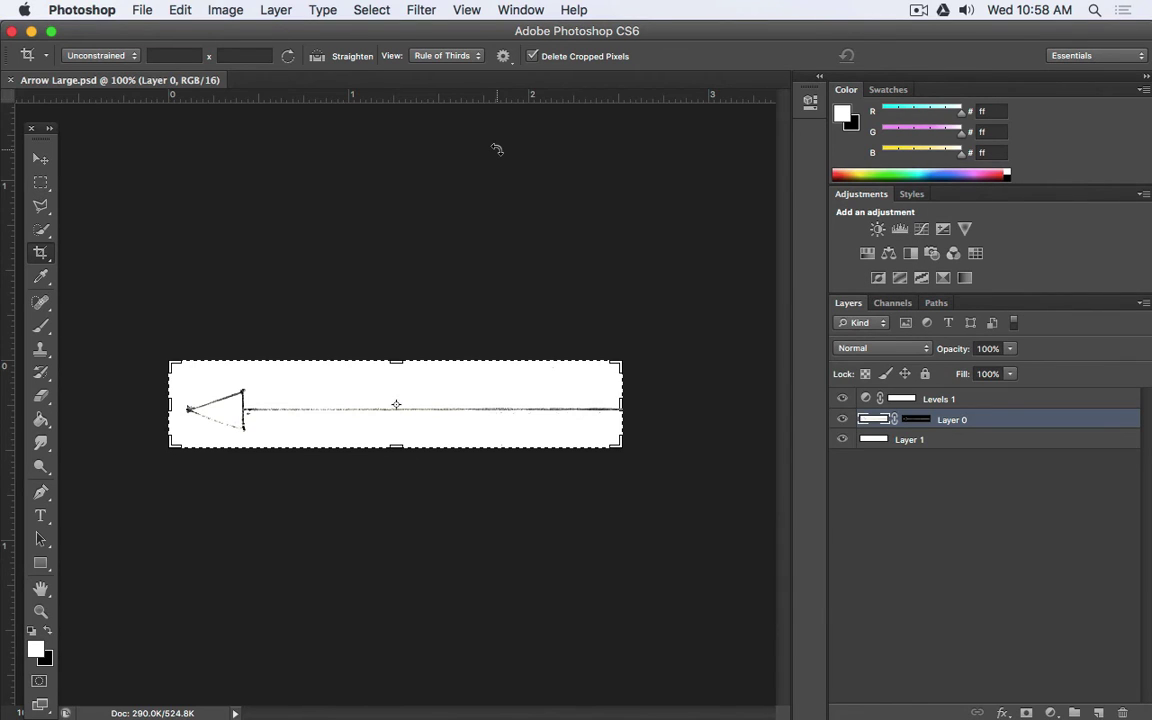
{"action": "left_click", "coordinate": [842, 441]}
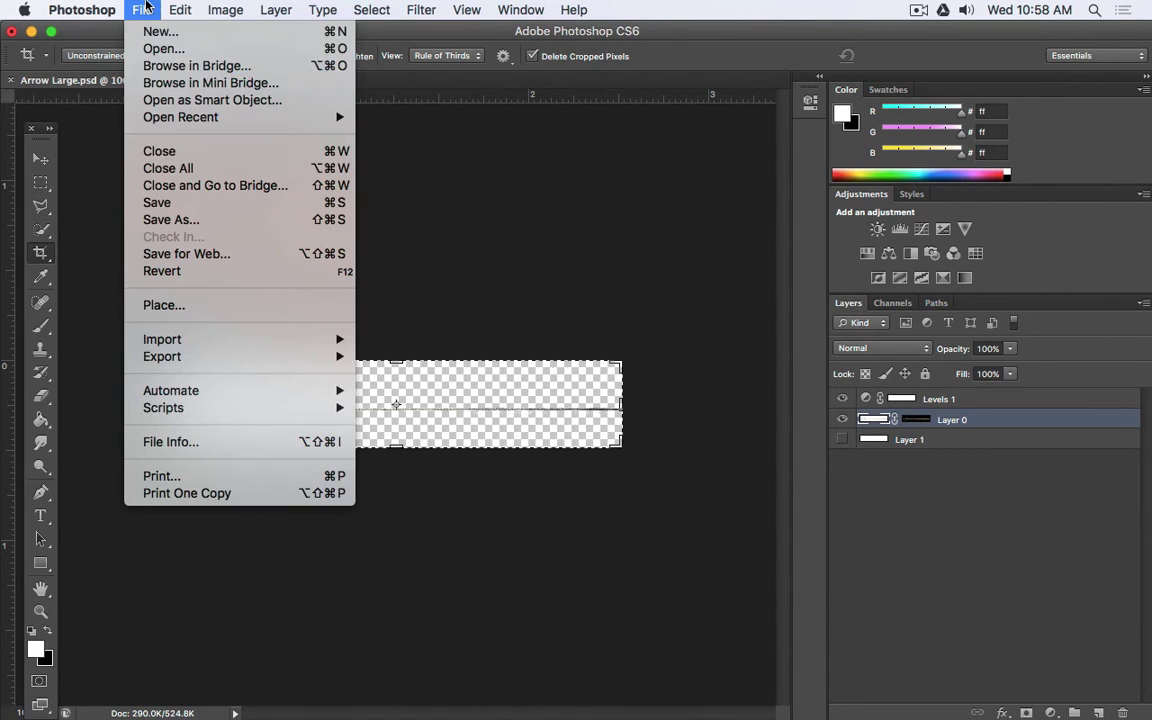
{"action": "left_click", "coordinate": [142, 10]}
{"action": "left_click", "coordinate": [181, 208]}
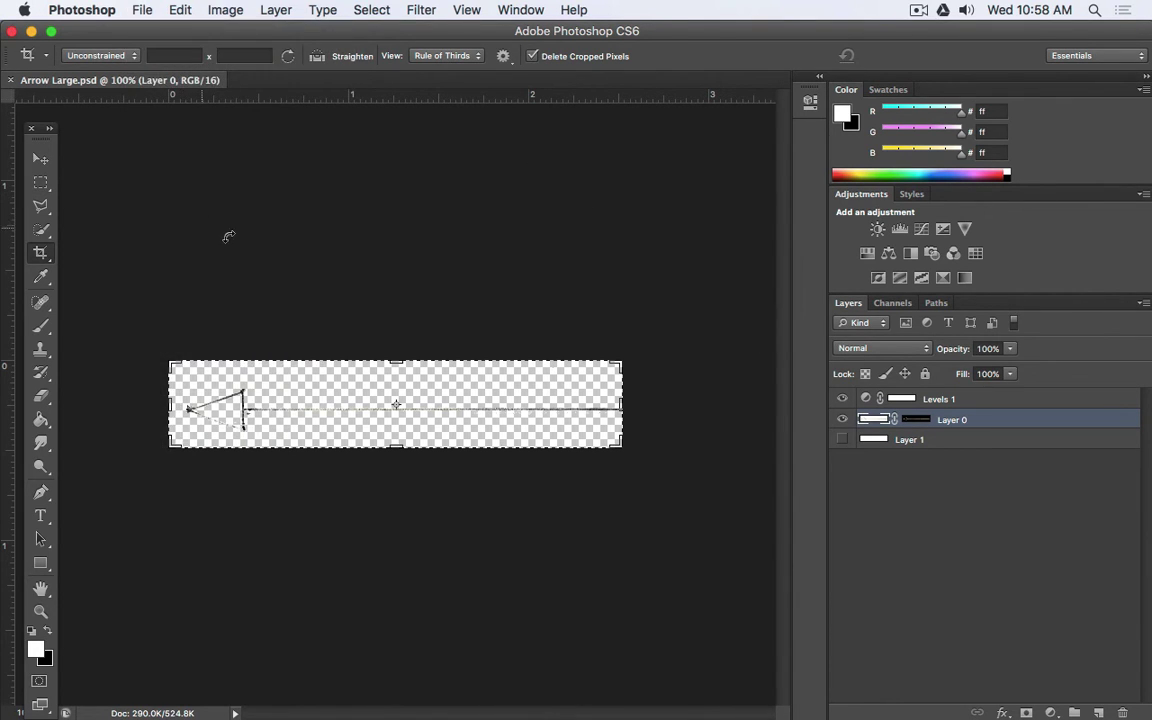
- Switch back to Illustrator, accept updating the modified links, and clear the selection
{"action": "key", "text": "super+Tab"}
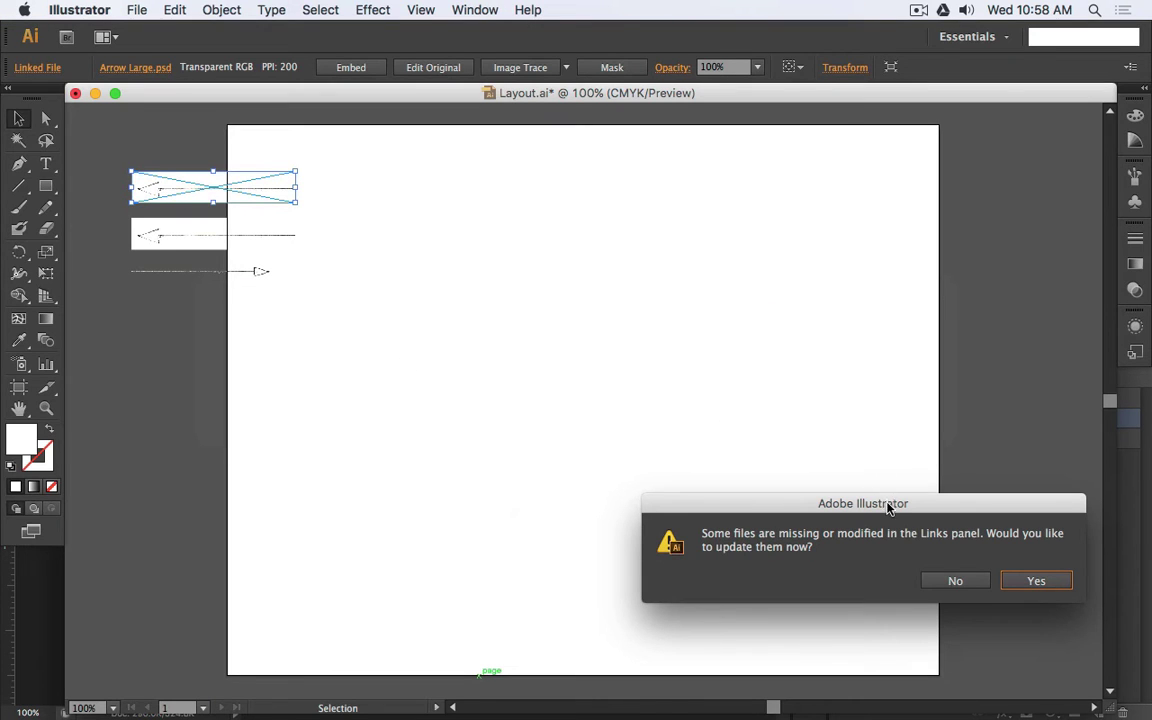
{"action": "left_click_drag", "start_coordinate": [887, 508], "coordinate": [381, 353]}
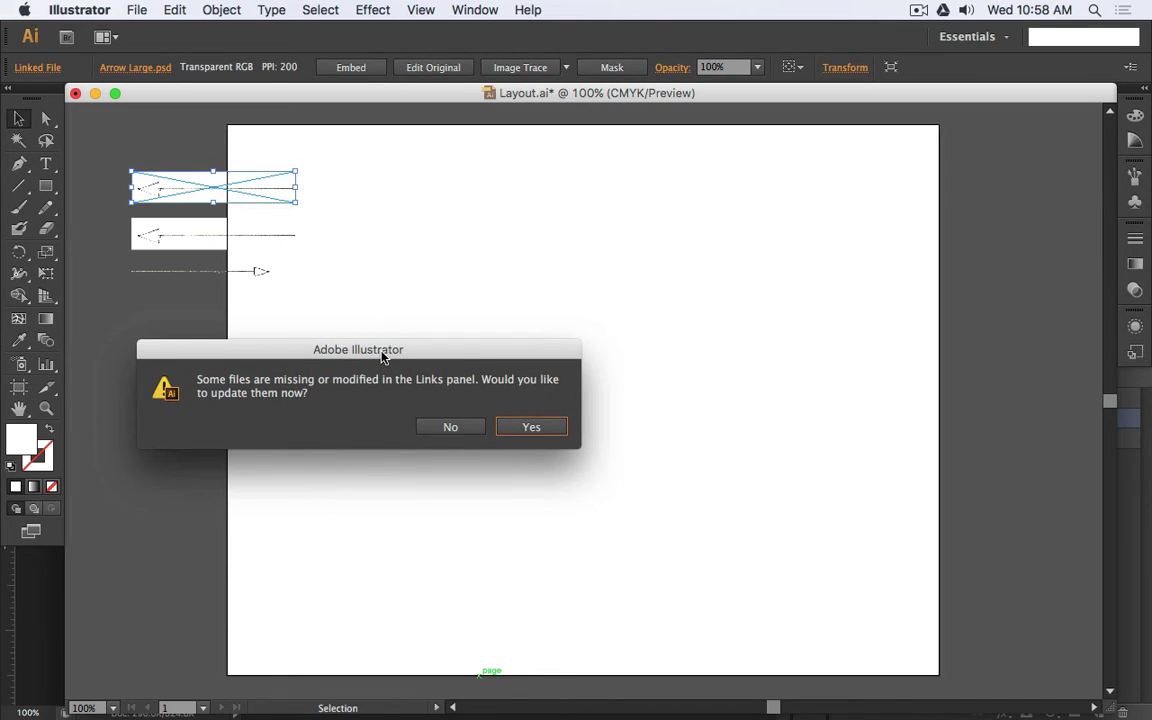
{"action": "left_click", "coordinate": [533, 430]}
{"action": "left_click", "coordinate": [195, 378]}
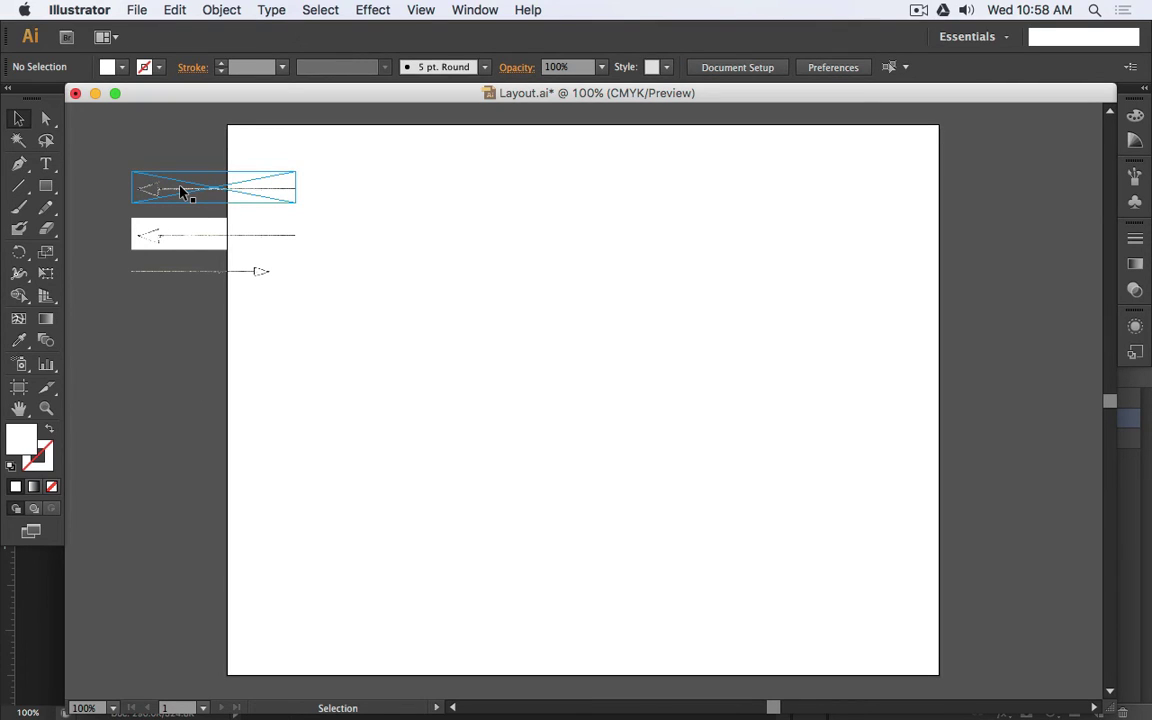
- Delete the embedded large arrow with the white background, keeping the linked copy above it
{"action": "left_click", "coordinate": [181, 191]}
{"action": "left_click", "coordinate": [158, 242]}
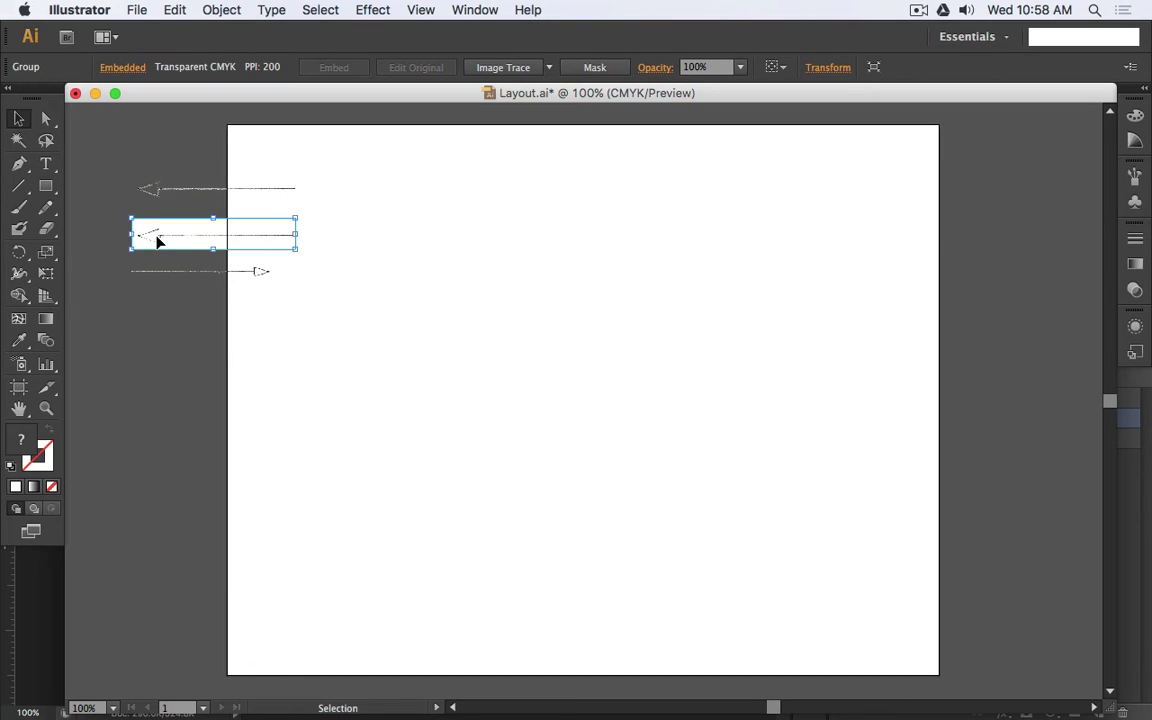
{"action": "key", "text": "Delete"}
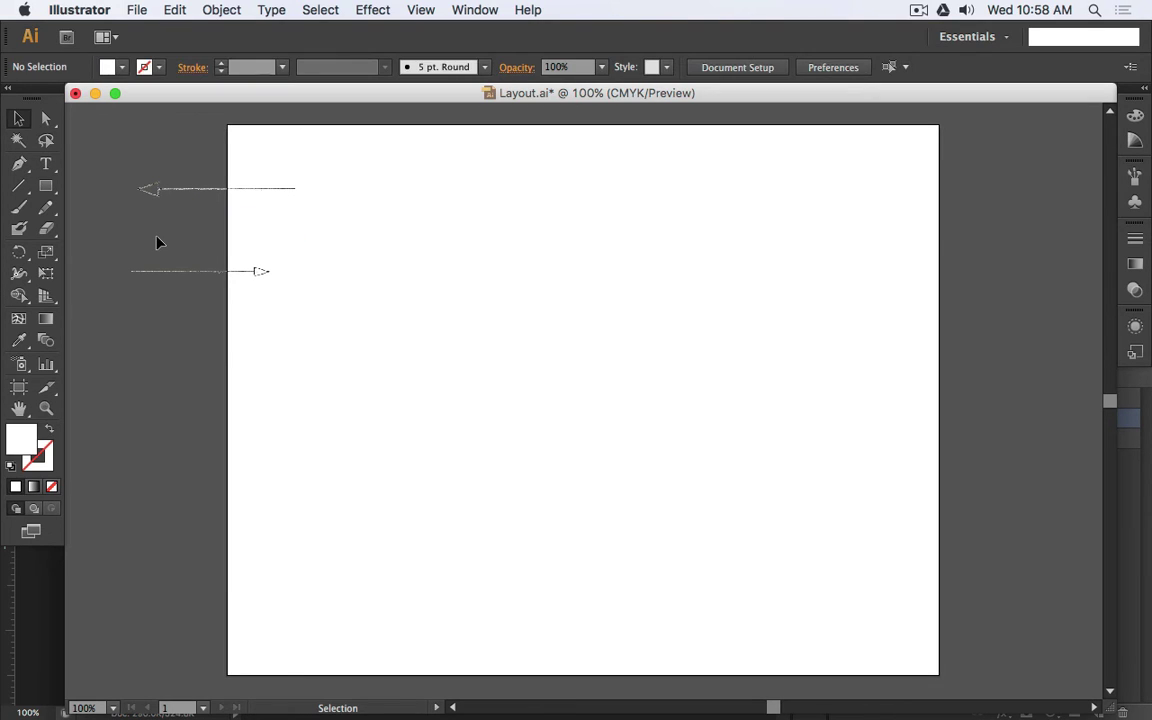
- Move both remaining arrows together off the artboard onto the left pasteboard and clear the selection
{"action": "left_click_drag", "start_coordinate": [121, 154], "coordinate": [238, 300]}
{"action": "left_click_drag", "start_coordinate": [267, 193], "coordinate": [150, 195]}
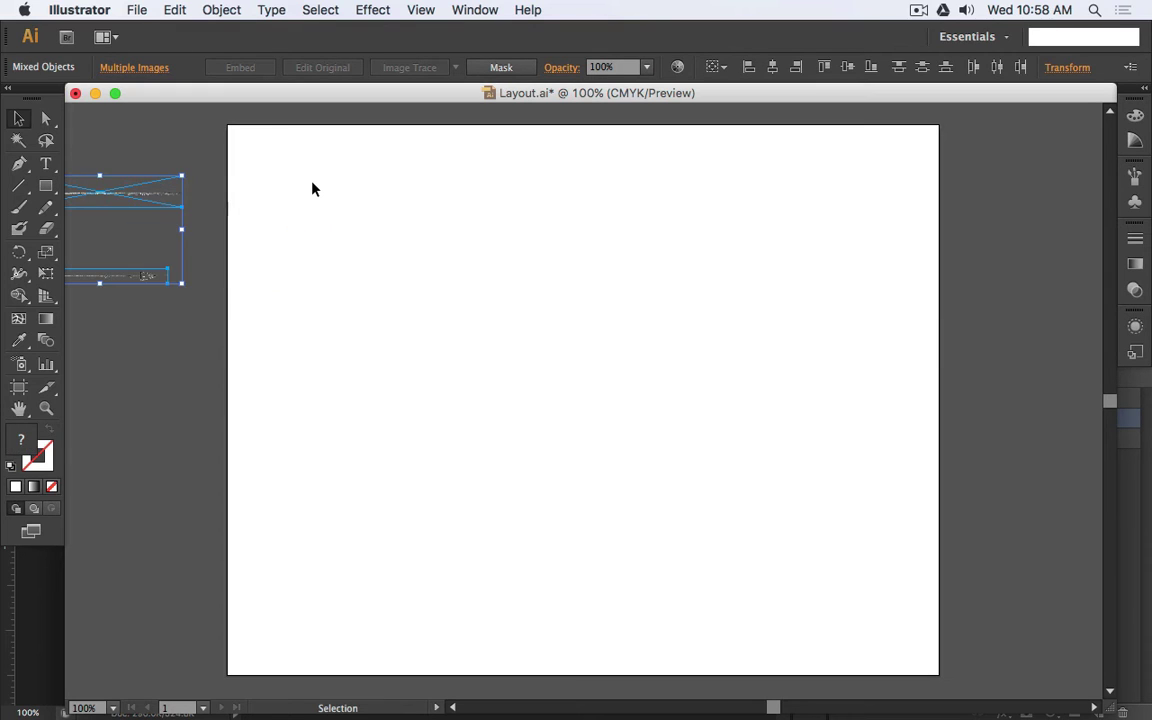
{"action": "left_click", "coordinate": [314, 188]}
- Switch to the Media folder in Finder, show it as a list, and move its window clear of the artboard's far side
{"action": "scroll", "coordinate": [290, 159], "scroll_direction": "left", "scroll_amount": 5}
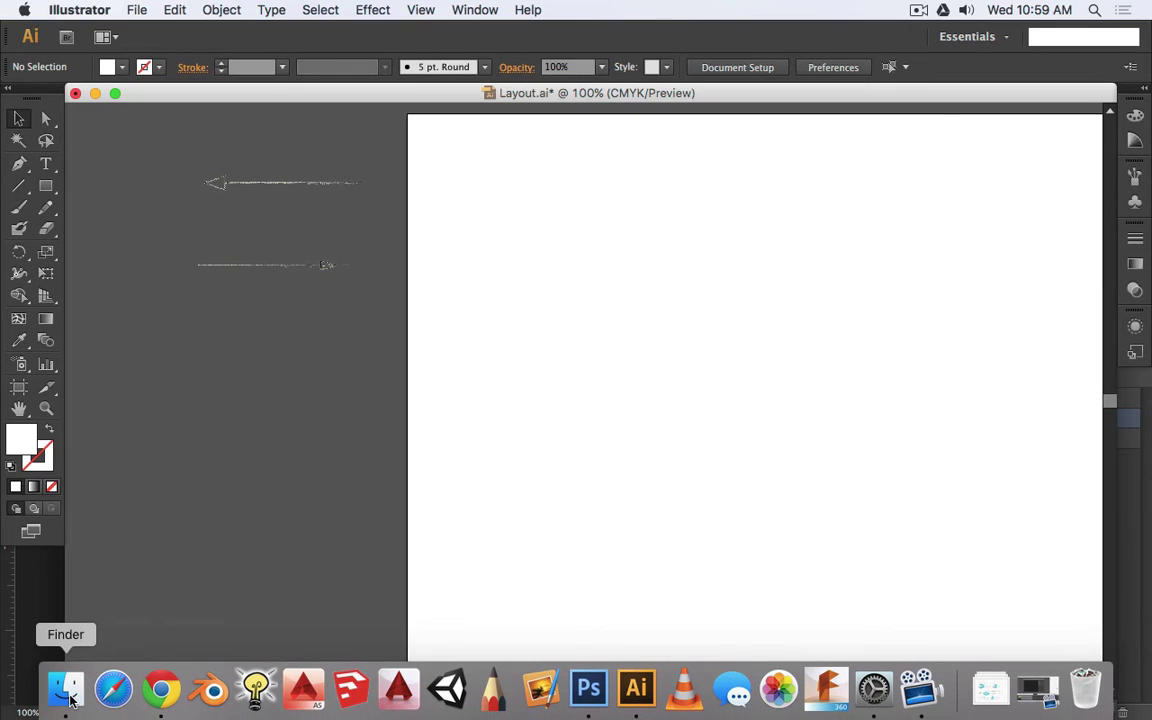
{"action": "left_click", "coordinate": [66, 708]}
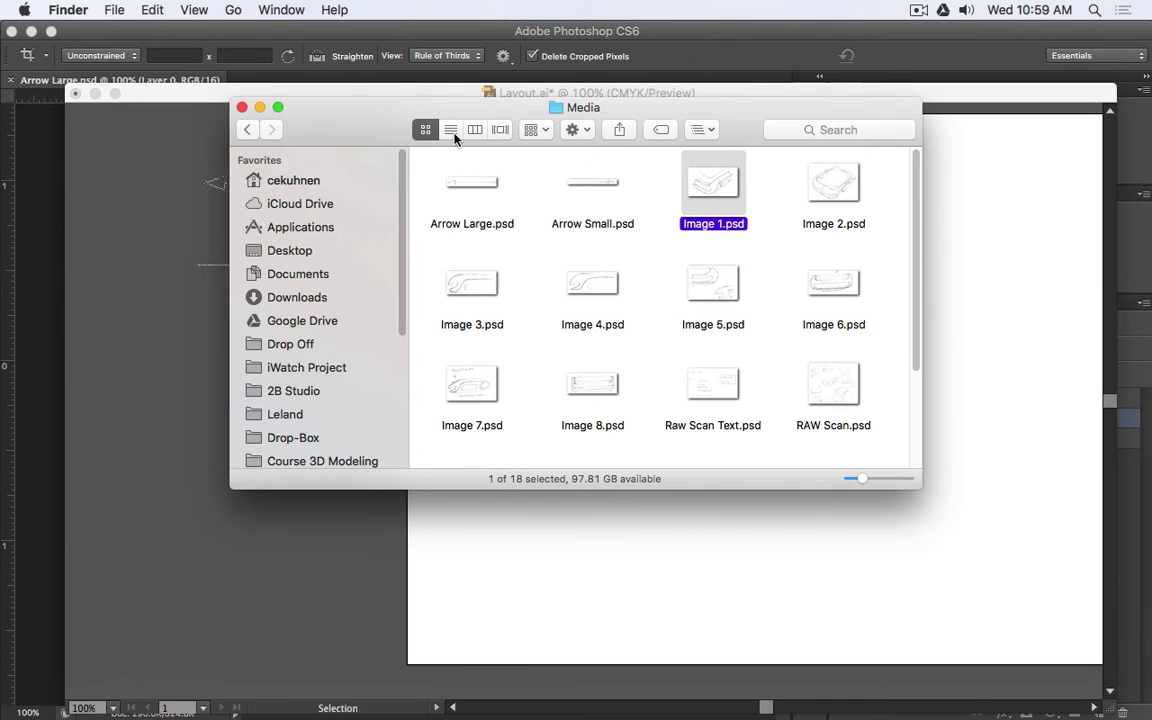
{"action": "left_click", "coordinate": [451, 130]}
{"action": "left_click_drag", "start_coordinate": [390, 128], "coordinate": [186, 155]}
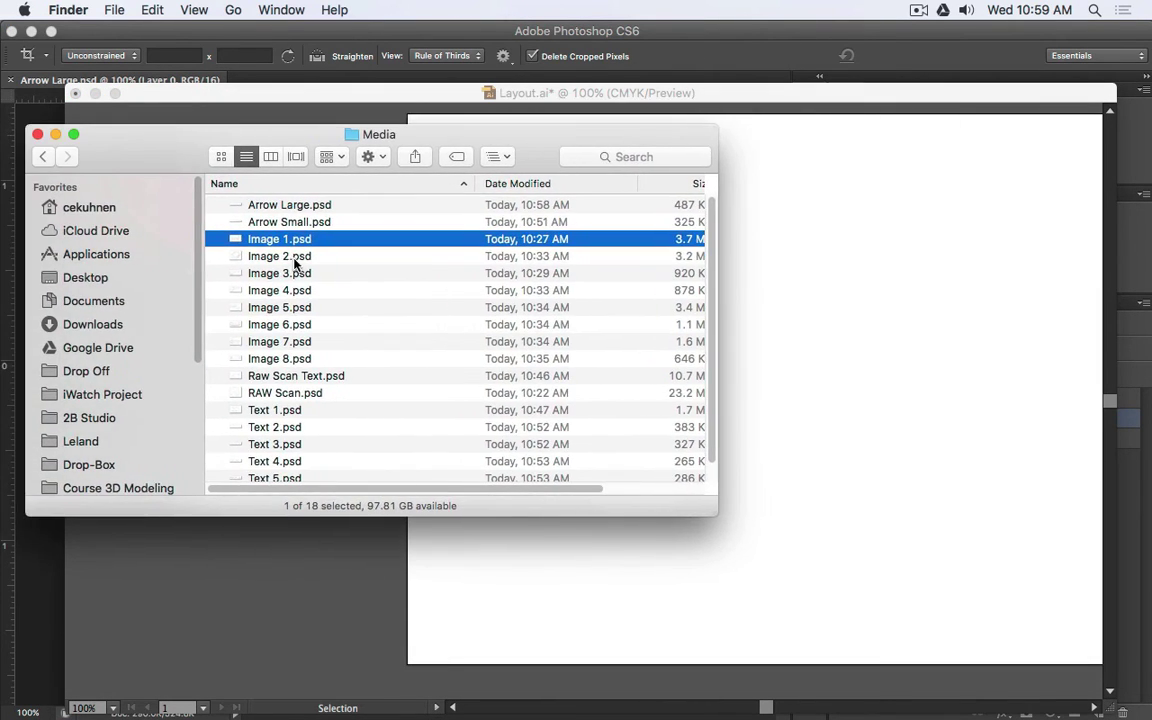
- Bring Image 1.psd through Image 8.psd and Text 1.psd through Text 6.psd from the Media folder onto the Layout.ai artboard together
{"action": "left_click", "coordinate": [306, 360], "text": "shift"}
{"action": "scroll", "coordinate": [336, 444], "scroll_direction": "down", "scroll_amount": 1}
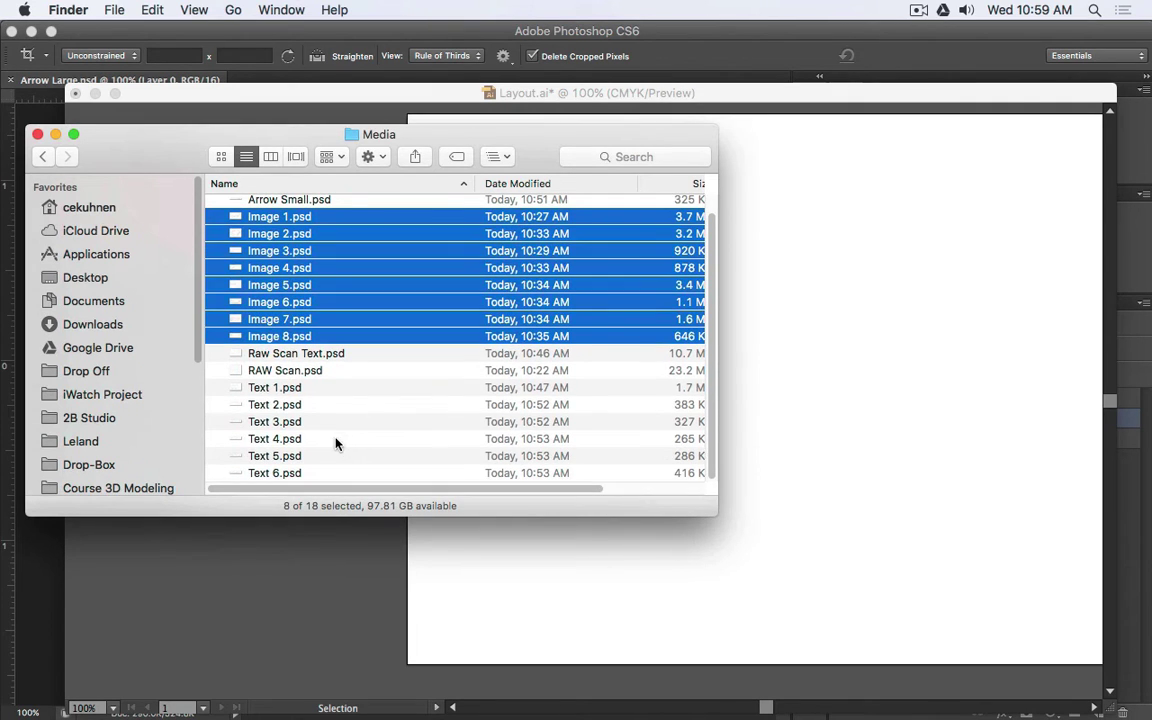
{"action": "left_click", "coordinate": [291, 388], "text": "super"}
{"action": "left_click", "coordinate": [291, 405], "text": "super"}
{"action": "left_click", "coordinate": [290, 421], "text": "super"}
{"action": "left_click", "coordinate": [291, 455], "text": "super"}
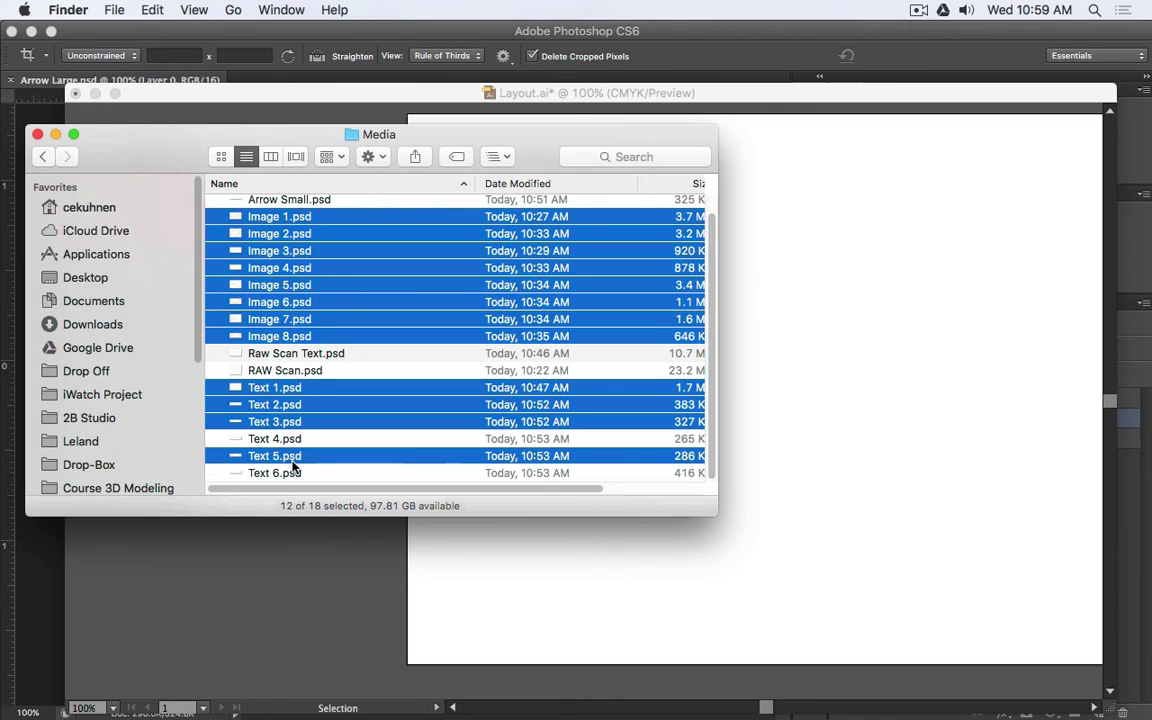
{"action": "left_click", "coordinate": [292, 470], "text": "super"}
{"action": "left_click", "coordinate": [288, 440], "text": "super"}
{"action": "left_click_drag", "start_coordinate": [293, 305], "coordinate": [857, 316]}
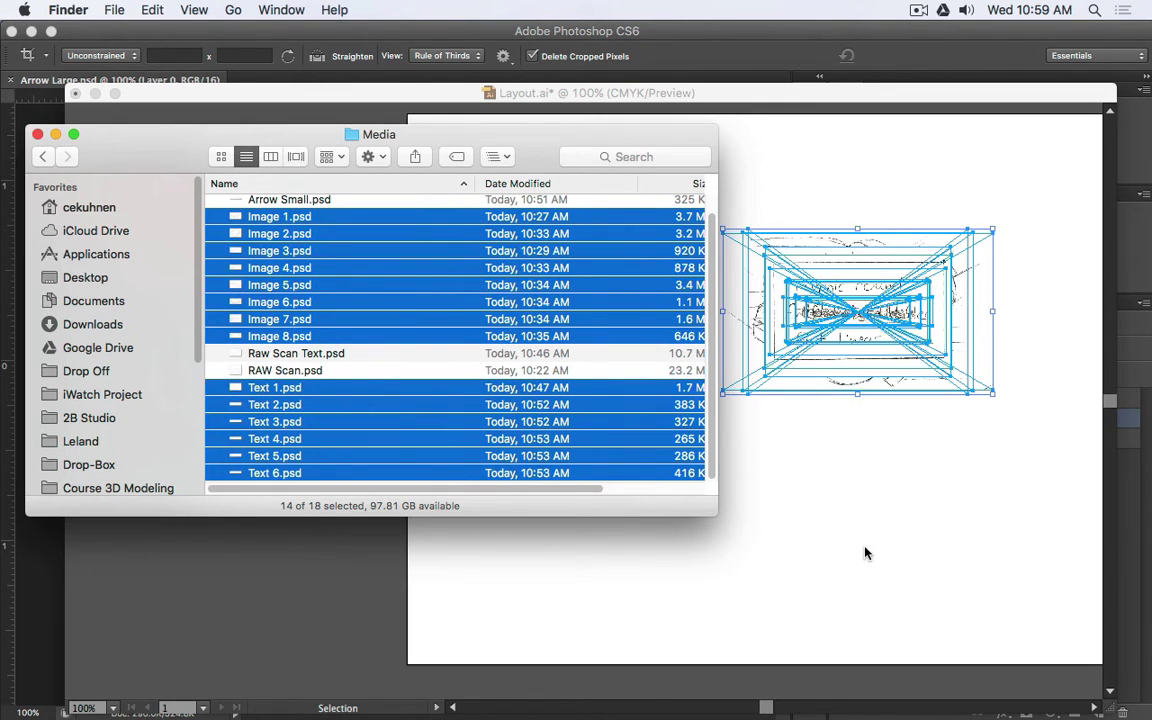
- Return to Illustrator, move the stack of placed files across the artboard's lower-left edge, and clear the selection
{"action": "left_click", "coordinate": [858, 474]}
{"action": "left_click_drag", "start_coordinate": [858, 312], "coordinate": [340, 468]}
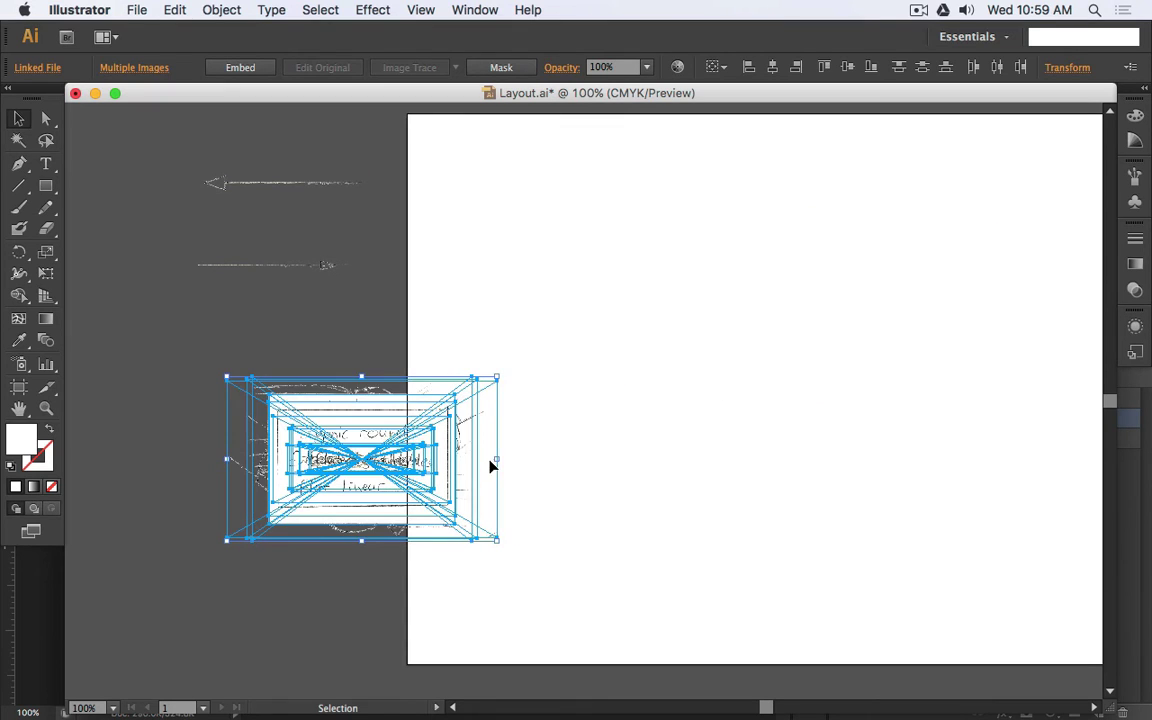
{"action": "left_click", "coordinate": [599, 396]}
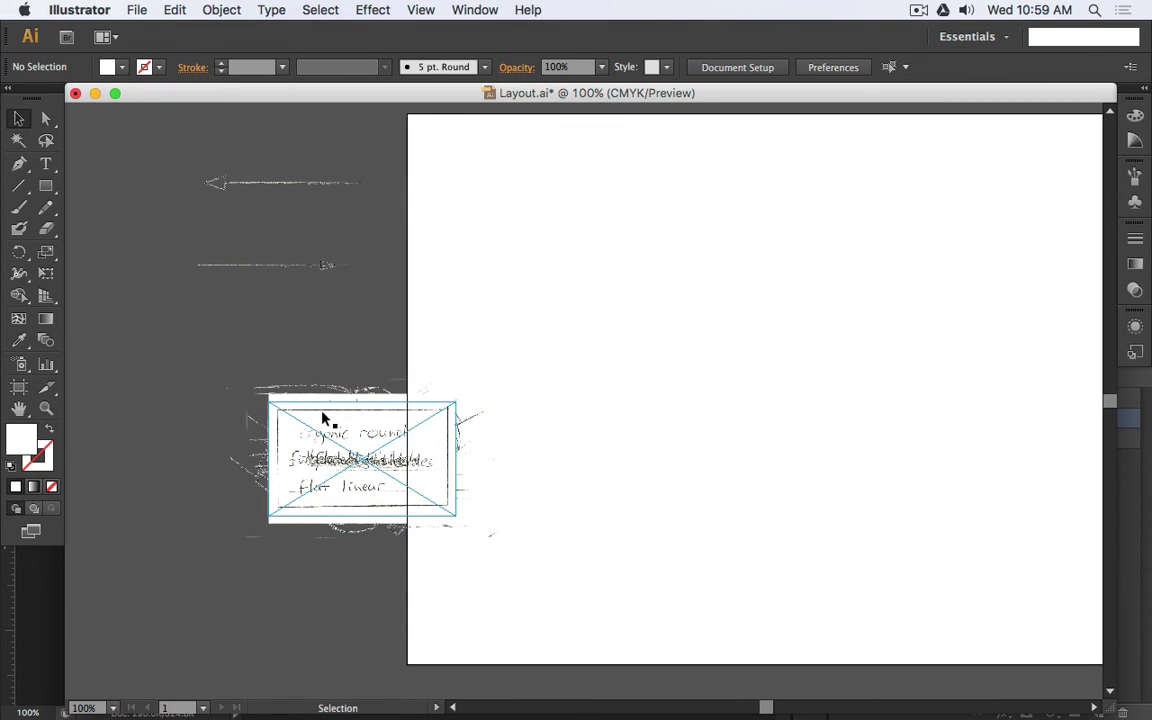
- Move the framed "organic round vs flat linear" note below the stack and Image 7.psd onto the pasteboard left of it
{"action": "left_click_drag", "start_coordinate": [323, 418], "coordinate": [241, 490]}
{"action": "left_click_drag", "start_coordinate": [232, 538], "coordinate": [155, 643]}
{"action": "left_click_drag", "start_coordinate": [309, 452], "coordinate": [106, 356]}
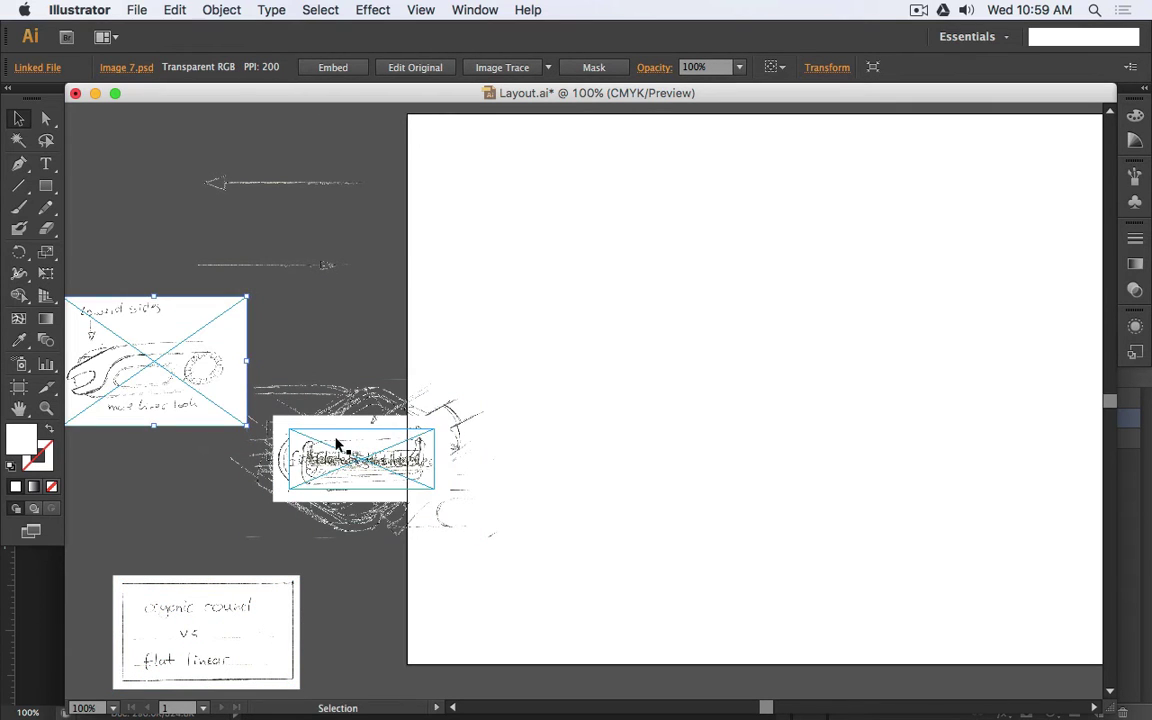
- Pull the short text captions out of the stack, and move the Image 8.psd and Image 6.psd sketches to its left
{"action": "left_click_drag", "start_coordinate": [352, 450], "coordinate": [597, 460]}
{"action": "left_click_drag", "start_coordinate": [398, 435], "coordinate": [172, 502]}
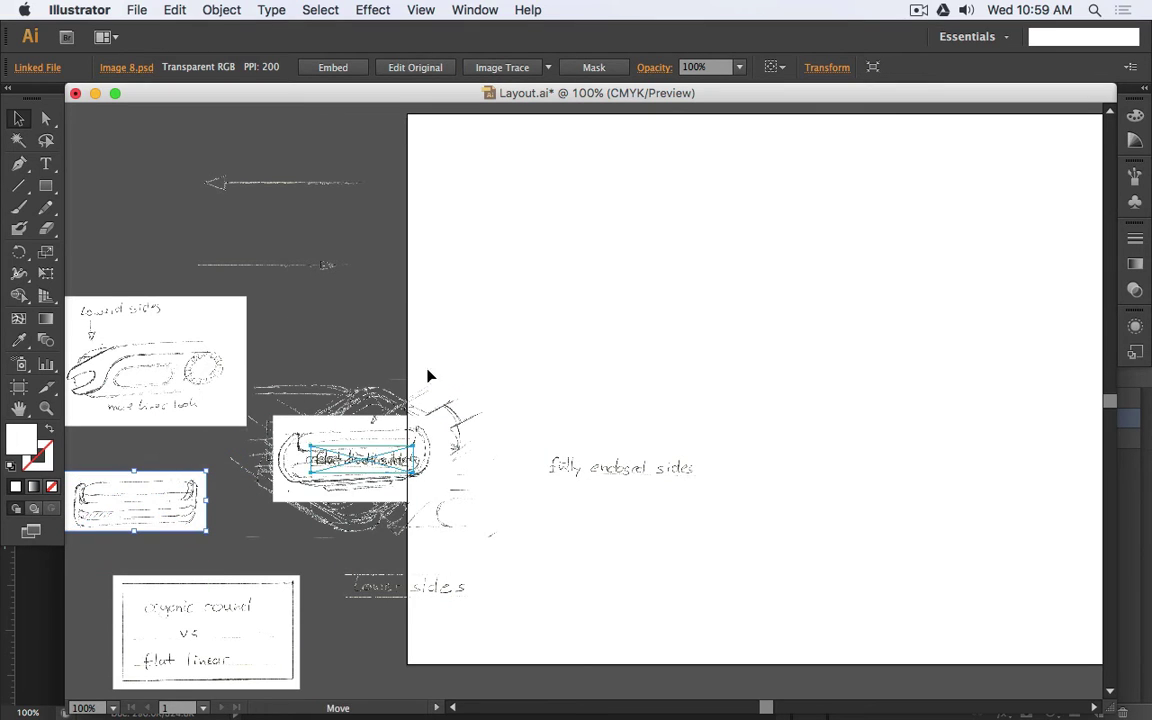
{"action": "left_click_drag", "start_coordinate": [360, 458], "coordinate": [241, 553]}
{"action": "left_click", "coordinate": [535, 283]}
- Move Image 6.psd farther out on the left pasteboard, clear of the framed note, and clear the selection
{"action": "scroll", "coordinate": [500, 290], "scroll_direction": "left", "scroll_amount": 6}
{"action": "scroll", "coordinate": [500, 290], "scroll_direction": "down", "scroll_amount": 4}
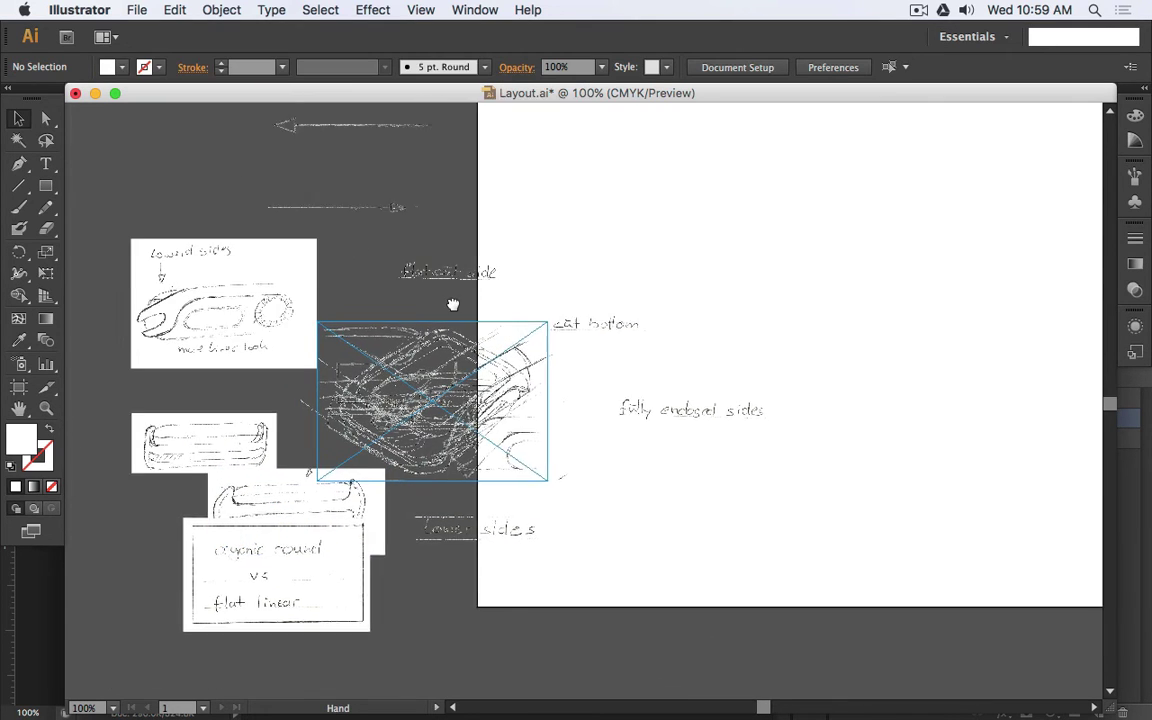
{"action": "mouse_move", "coordinate": [389, 455]}
{"action": "left_mouse_down"}
{"action": "mouse_move", "coordinate": [172, 491]}
{"action": "mouse_move", "coordinate": [133, 472]}
{"action": "left_mouse_up"}
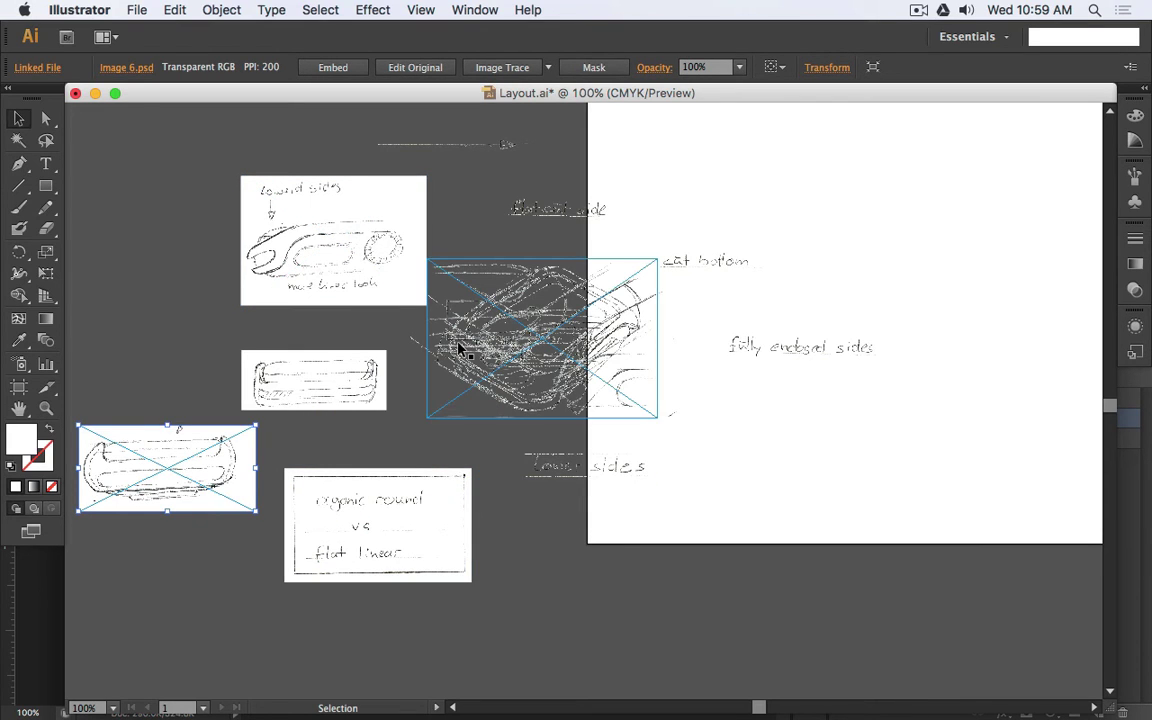
{"action": "left_click", "coordinate": [213, 545]}
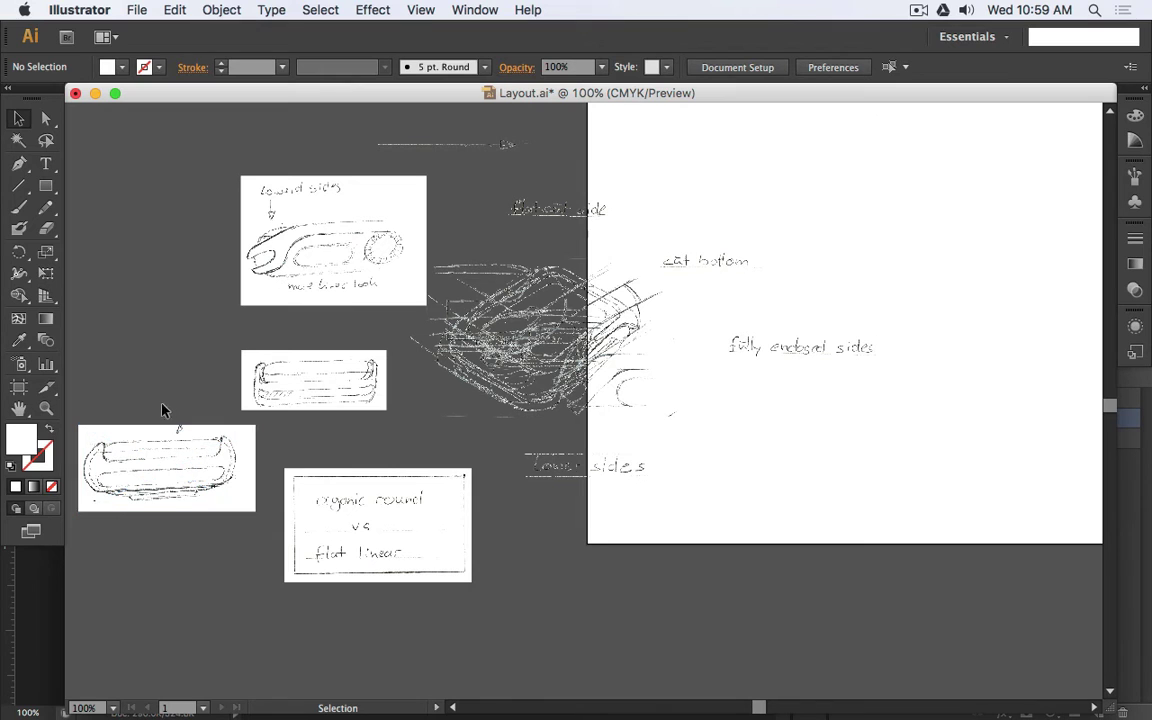
- Switch to Photoshop and close Arrow Large.psd
{"action": "scroll", "coordinate": [145, 461], "scroll_direction": "up", "scroll_amount": 1}
{"action": "scroll", "coordinate": [145, 463], "scroll_direction": "down", "scroll_amount": 2}
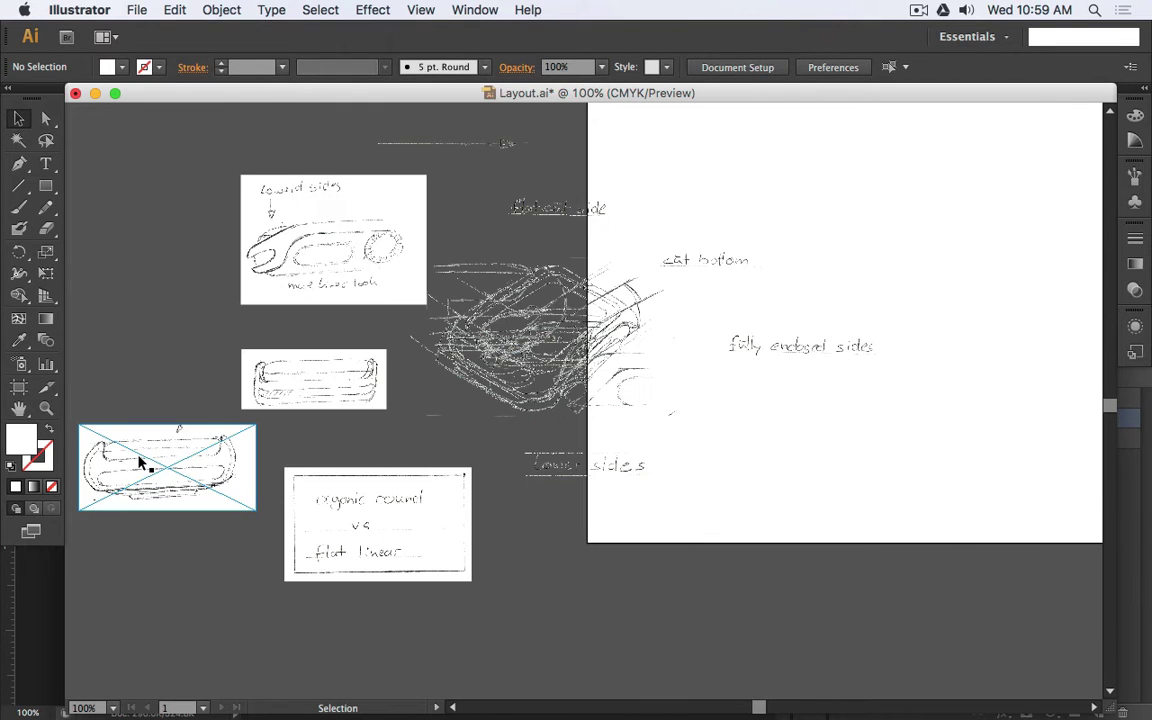
{"action": "scroll", "coordinate": [160, 467], "scroll_direction": "up", "scroll_amount": 2}
{"action": "scroll", "coordinate": [275, 360], "scroll_direction": "left", "scroll_amount": 3}
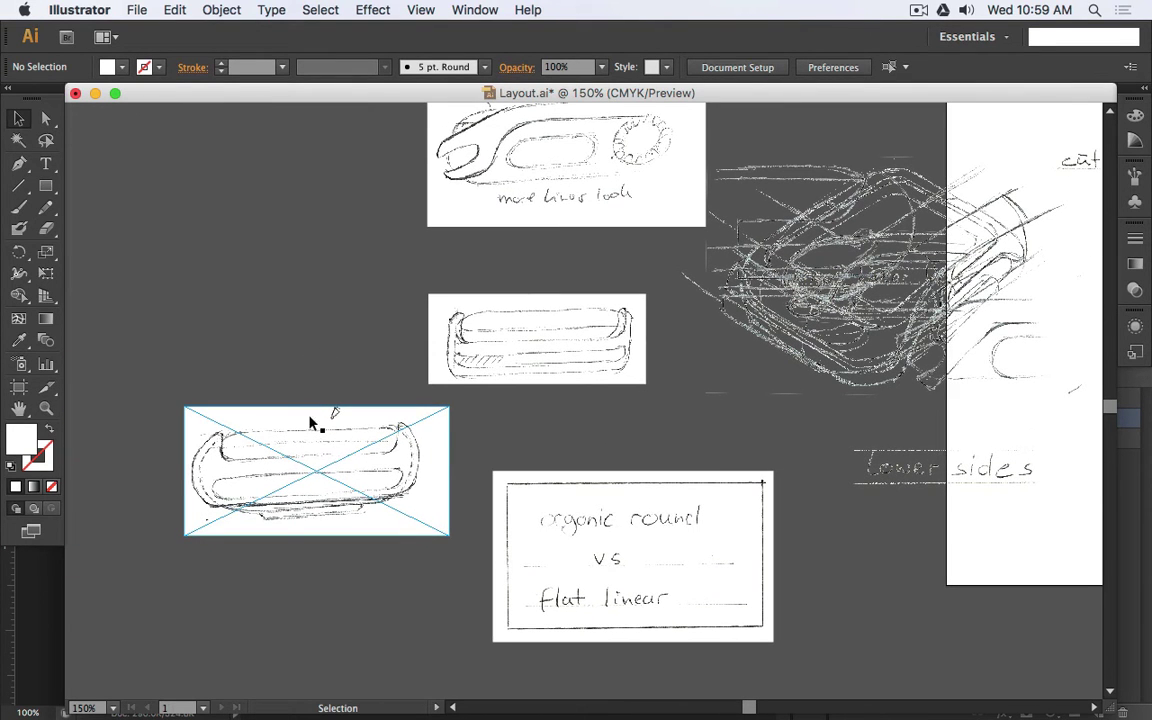
{"action": "mouse_move", "coordinate": [362, 708]}
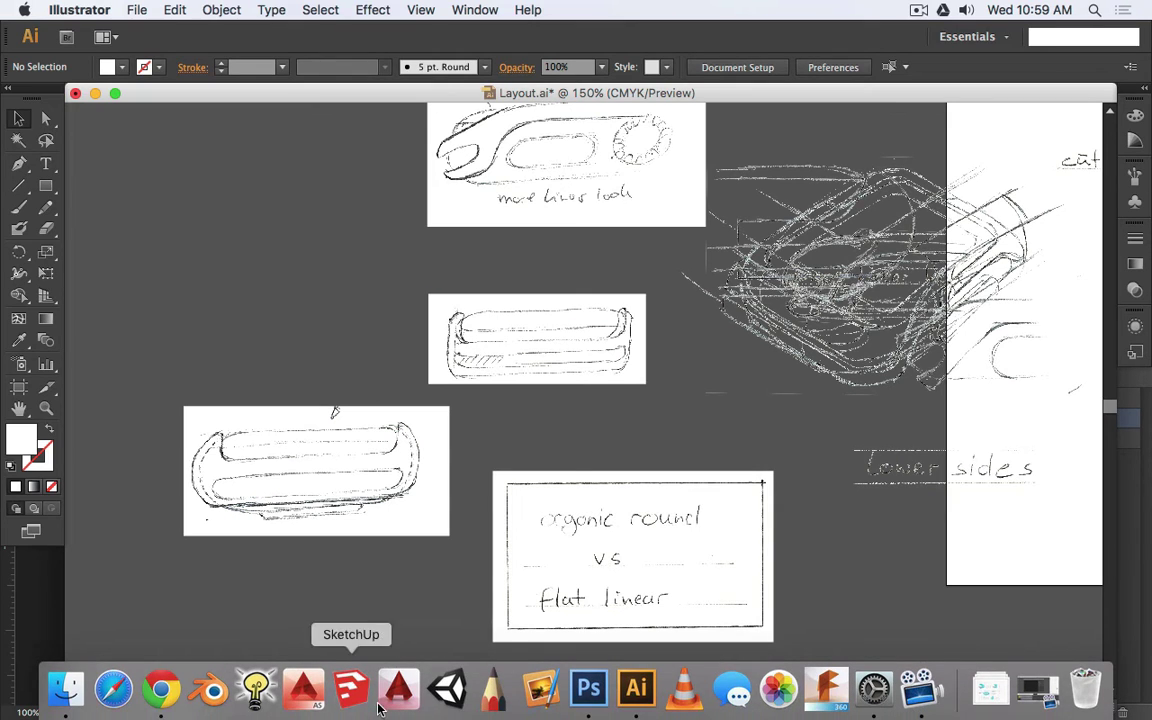
{"action": "left_click", "coordinate": [591, 703]}
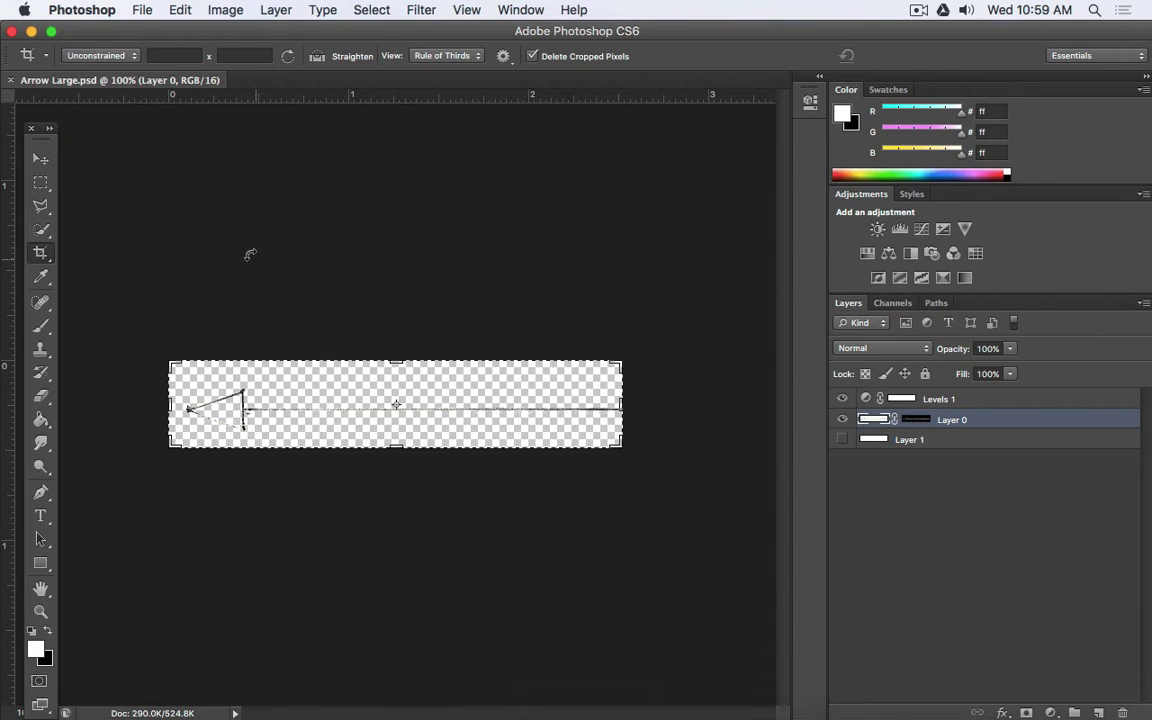
{"action": "left_click", "coordinate": [10, 76]}
- Find the sketch by its thumbnail in the Media folder and open Image 6.psd
{"action": "left_click", "coordinate": [140, 9]}
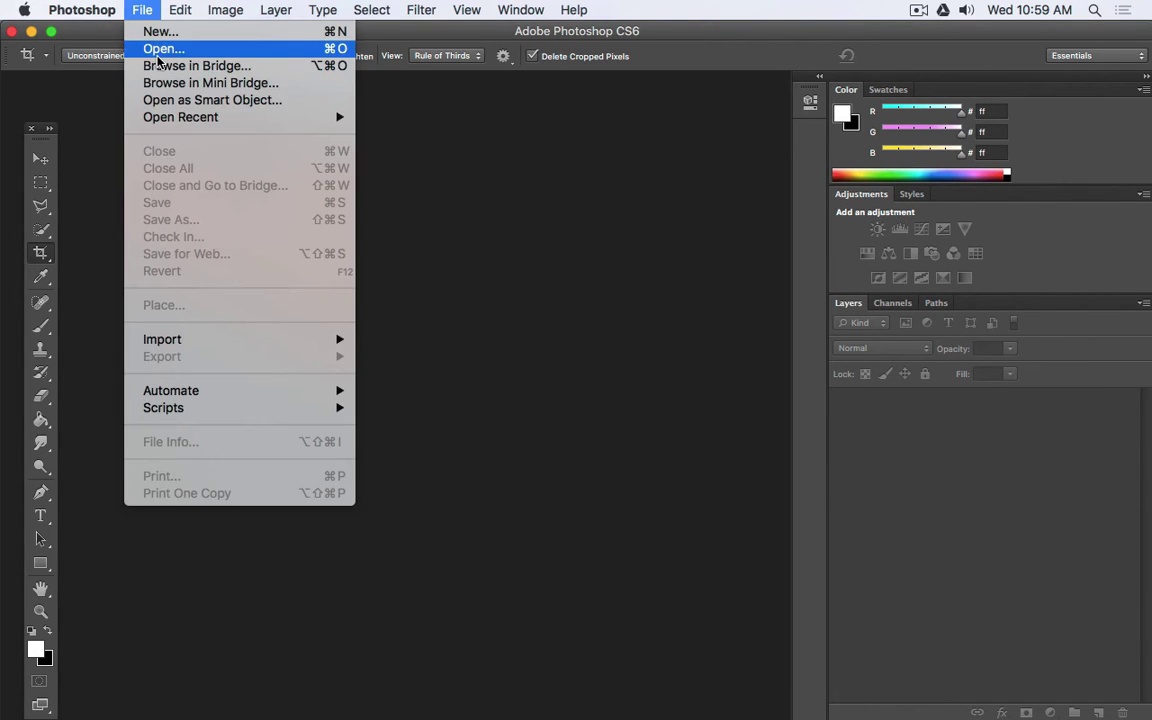
{"action": "left_click", "coordinate": [160, 46]}
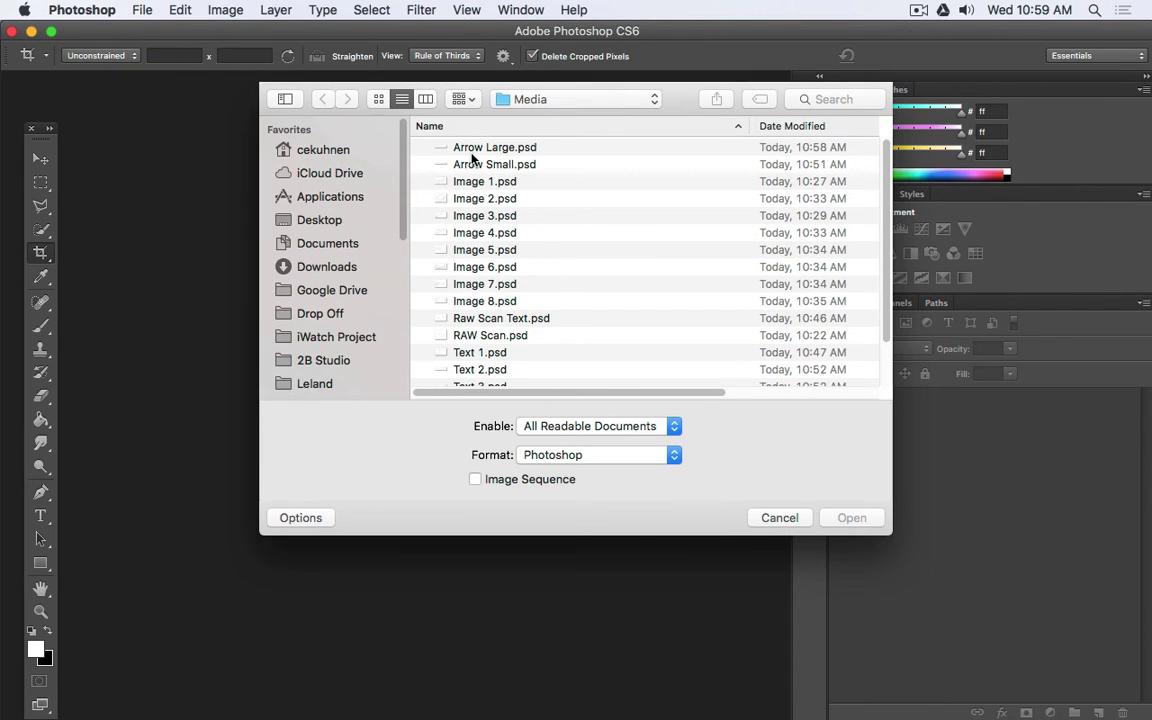
{"action": "left_click", "coordinate": [378, 99]}
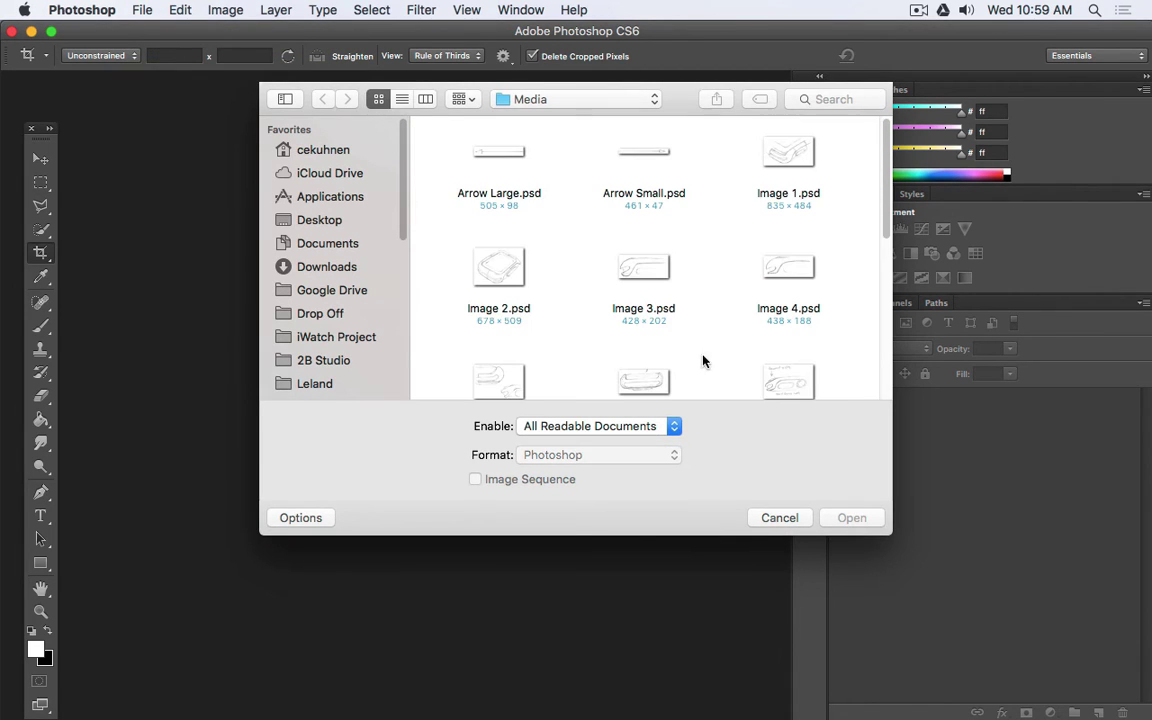
{"action": "scroll", "coordinate": [840, 257], "scroll_direction": "down", "scroll_amount": 2}
{"action": "scroll", "coordinate": [684, 316], "scroll_direction": "down", "scroll_amount": 5}
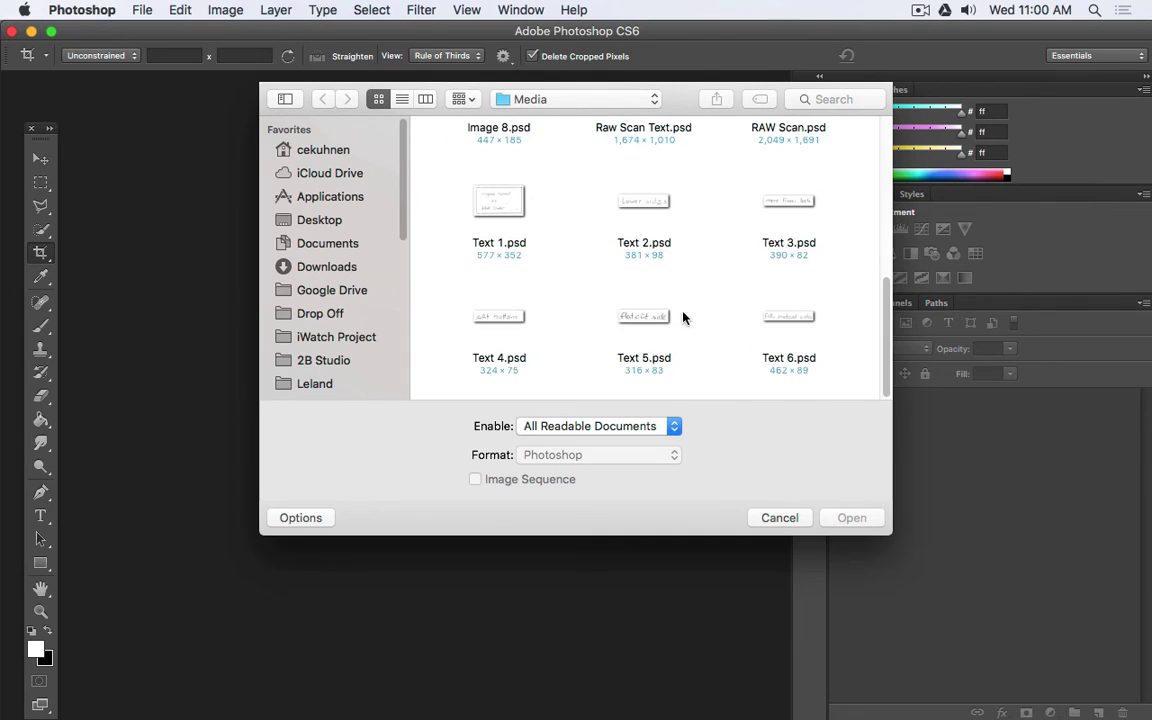
{"action": "scroll", "coordinate": [663, 257], "scroll_direction": "up", "scroll_amount": 6}
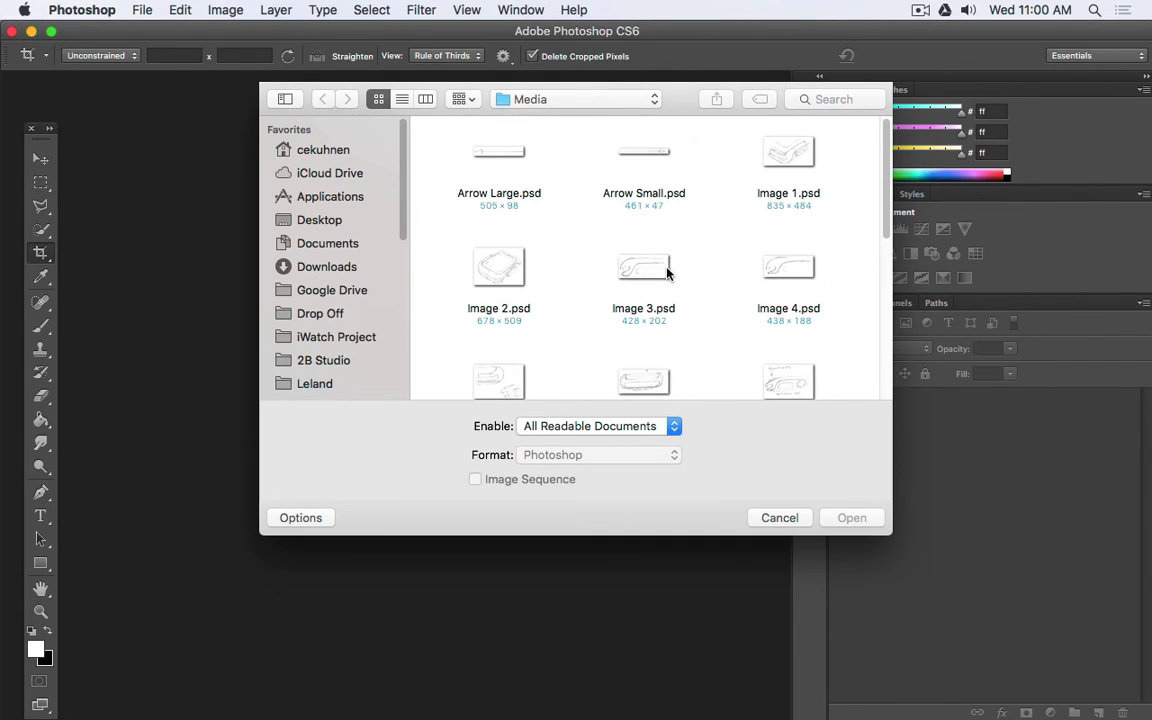
{"action": "left_click", "coordinate": [652, 378]}
{"action": "left_click", "coordinate": [851, 518]}
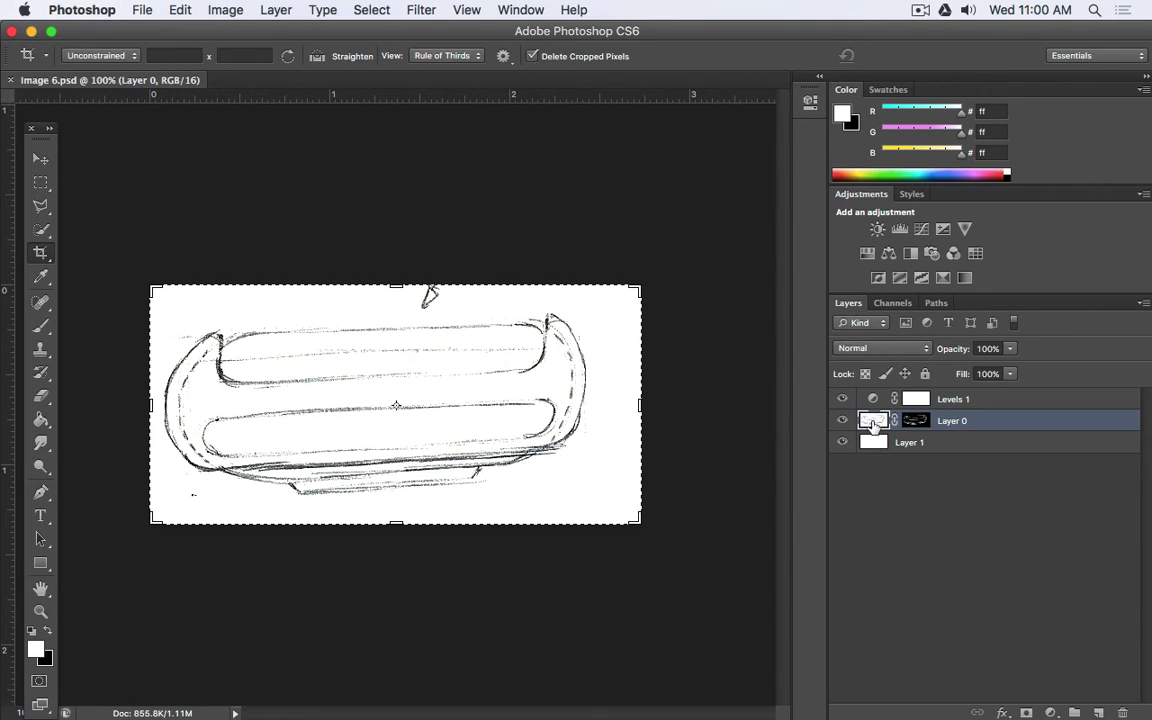
- Rotate Layer 0 slightly clockwise so the front-view sketch in Image 6.psd sits level
{"action": "key", "text": "super+t"}
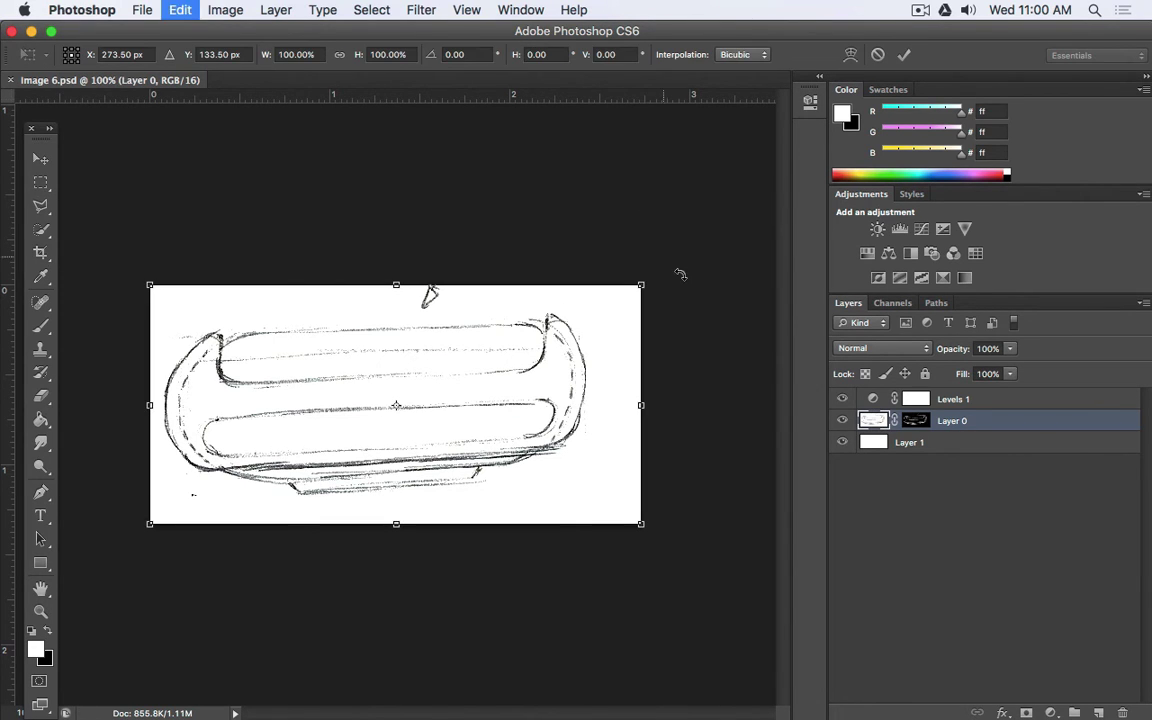
{"action": "left_click_drag", "start_coordinate": [689, 257], "coordinate": [699, 267]}
{"action": "key", "text": "Return"}
{"action": "key", "text": "c"}
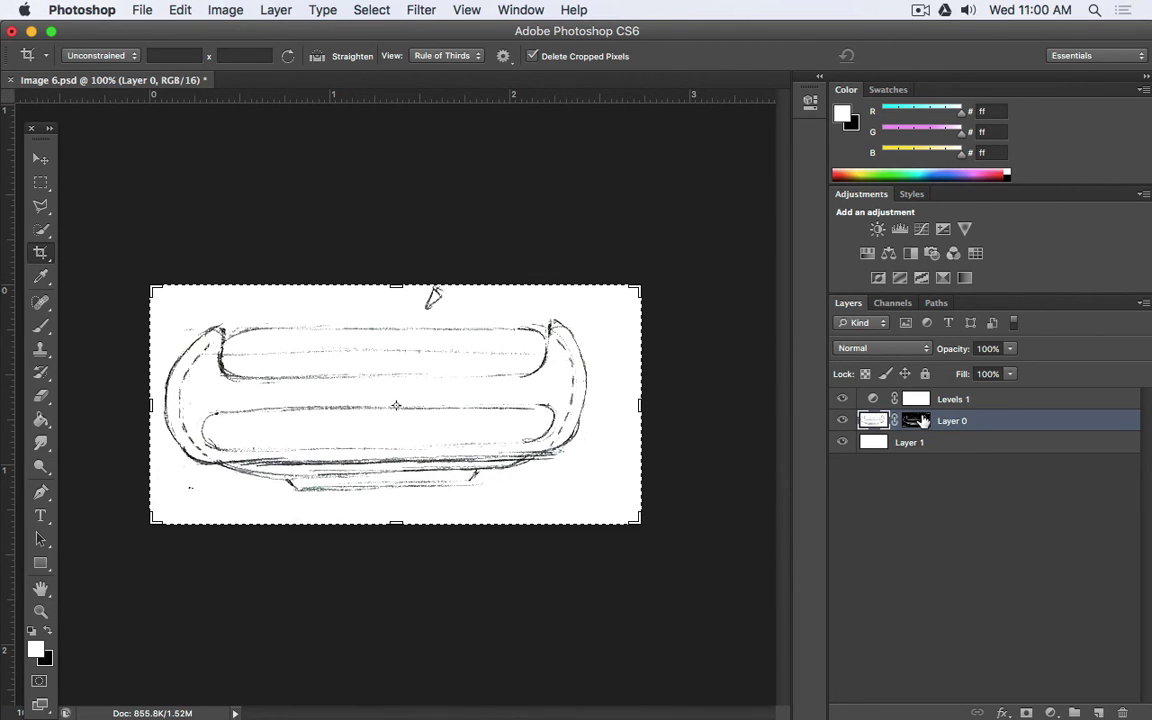
- Paint out the stray arrowhead and dot with black on Layer 0's mask, and hide the white Layer 1
{"action": "key", "text": "super+backslash"}
{"action": "left_click", "coordinate": [41, 328]}
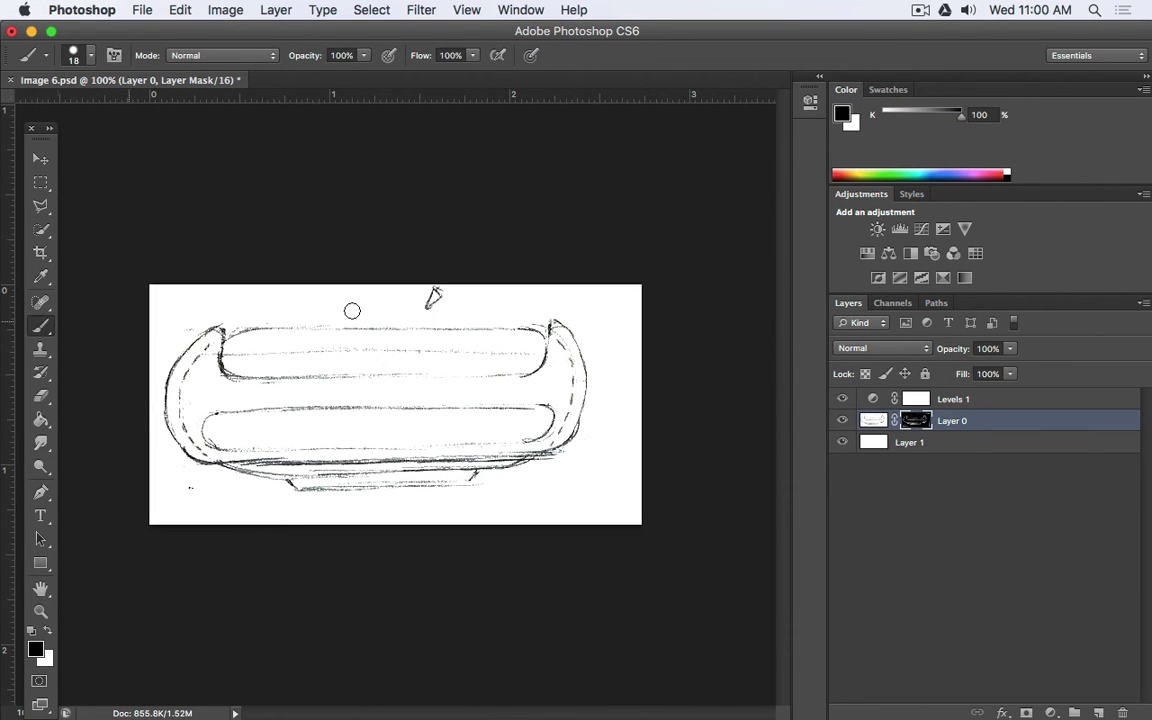
{"action": "left_click", "coordinate": [190, 487]}
{"action": "left_click", "coordinate": [842, 442]}
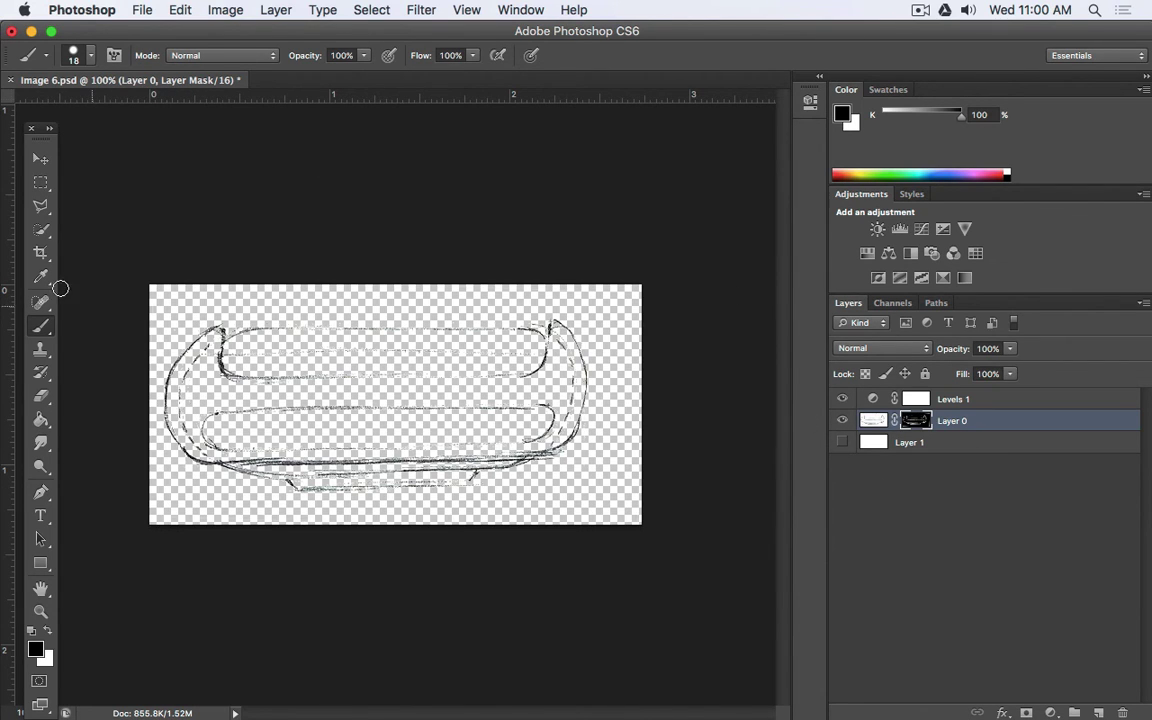
- Crop Image 6.psd more tightly around the sketch and save the file
{"action": "left_click", "coordinate": [41, 252]}
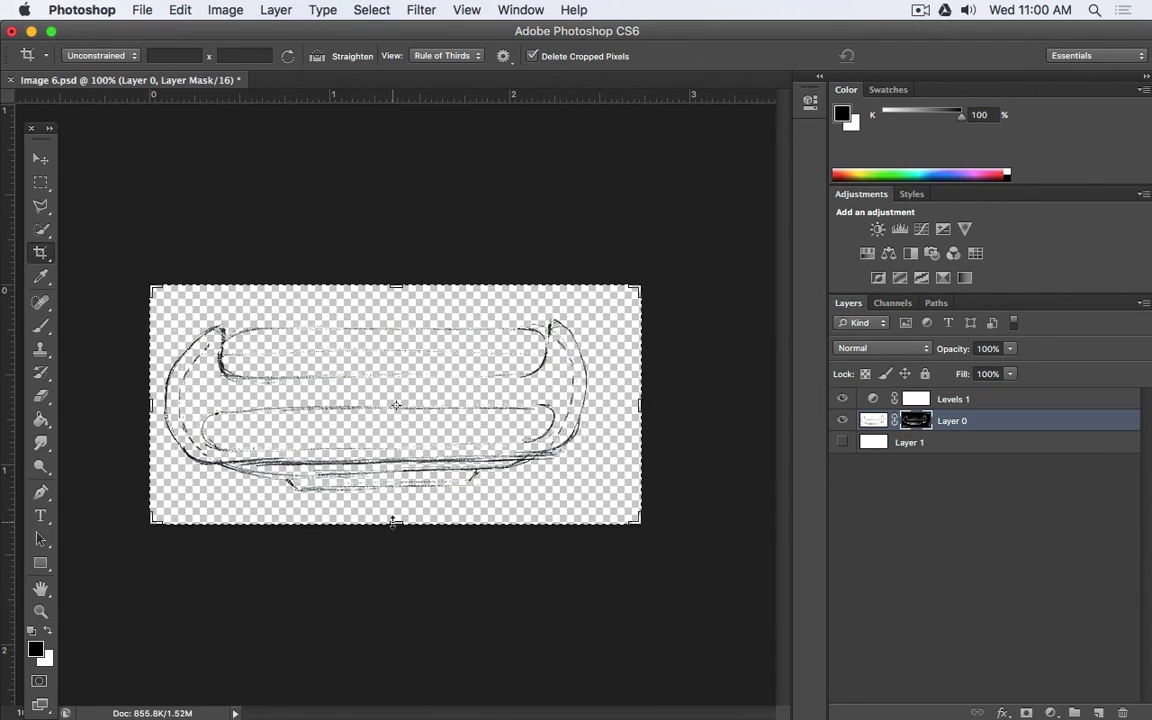
{"action": "left_click_drag", "start_coordinate": [393, 521], "coordinate": [393, 541]}
{"action": "mouse_move", "coordinate": [637, 404]}
{"action": "left_mouse_down"}
{"action": "mouse_move", "coordinate": [572, 400]}
{"action": "mouse_move", "coordinate": [620, 402]}
{"action": "left_mouse_up"}
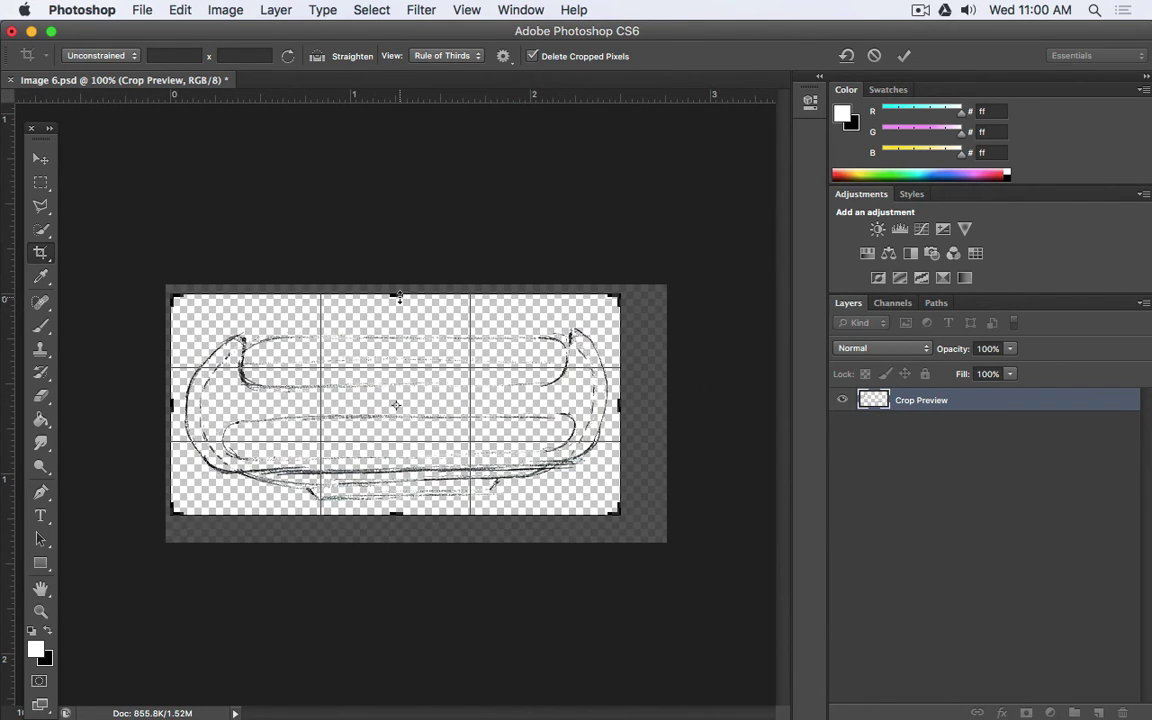
{"action": "left_click_drag", "start_coordinate": [399, 297], "coordinate": [399, 304]}
{"action": "key", "text": "Return"}
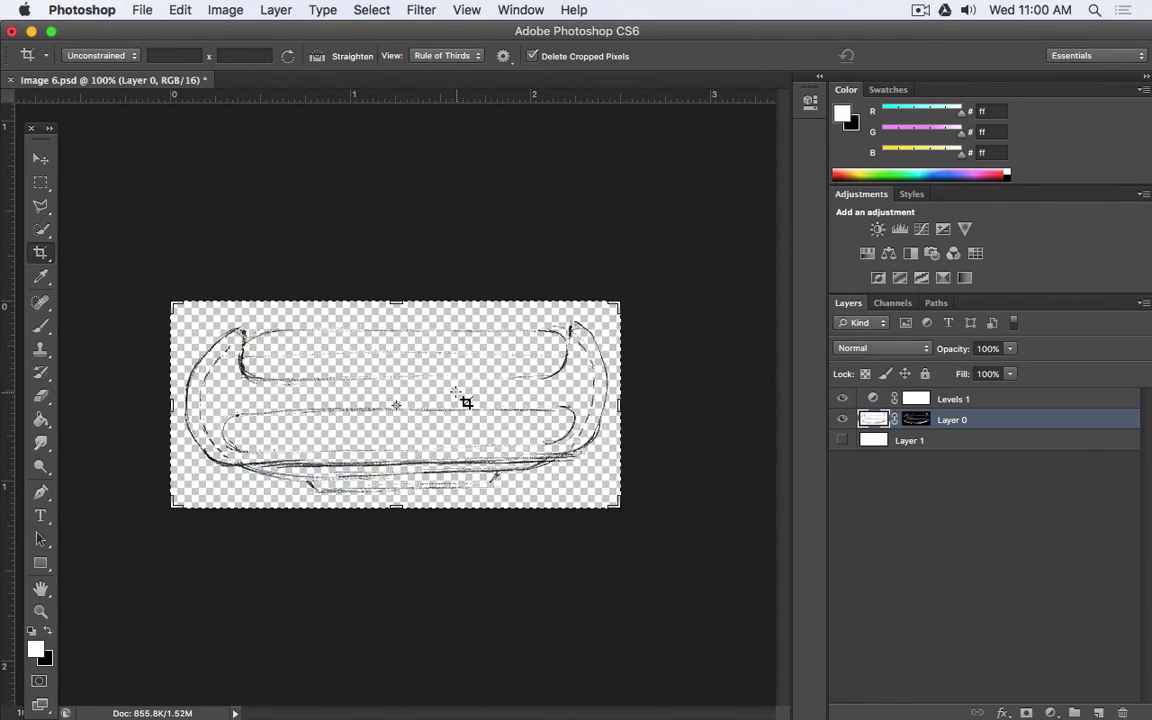
{"action": "key", "text": "super+s"}
- Switch to Illustrator, update the modified links, and shift Image 6.psd slightly down and left on the pasteboard
{"action": "key", "text": "super+Tab"}
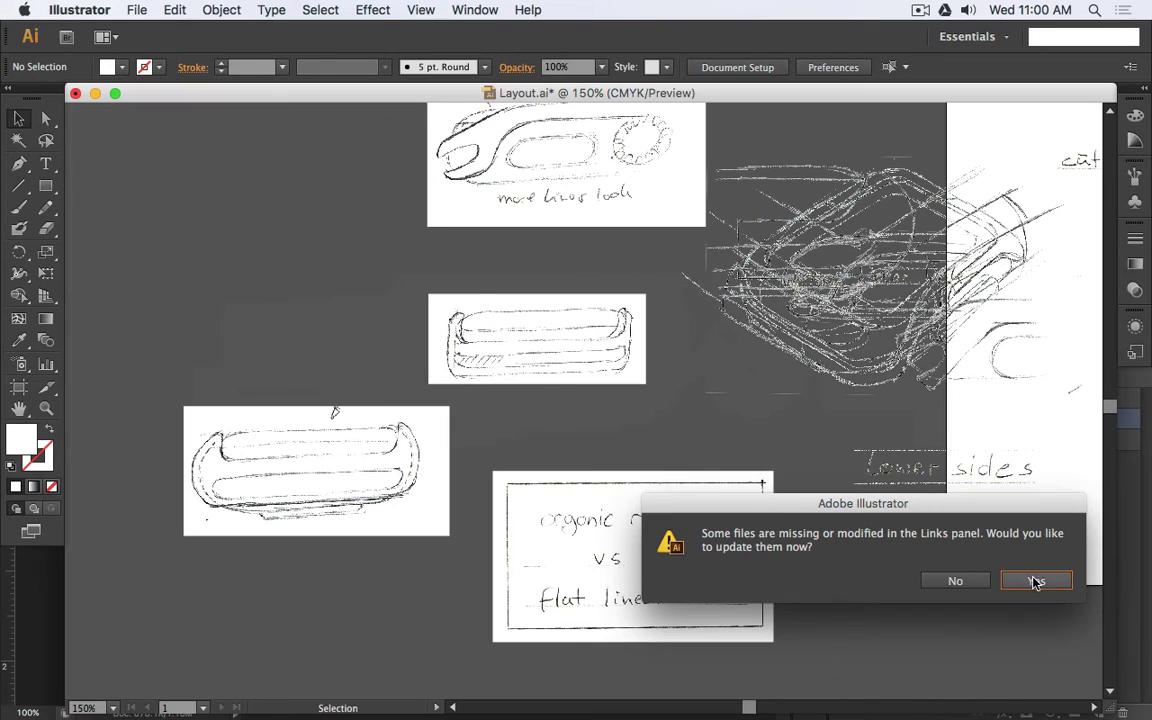
{"action": "left_click", "coordinate": [1033, 580]}
{"action": "left_click", "coordinate": [289, 472]}
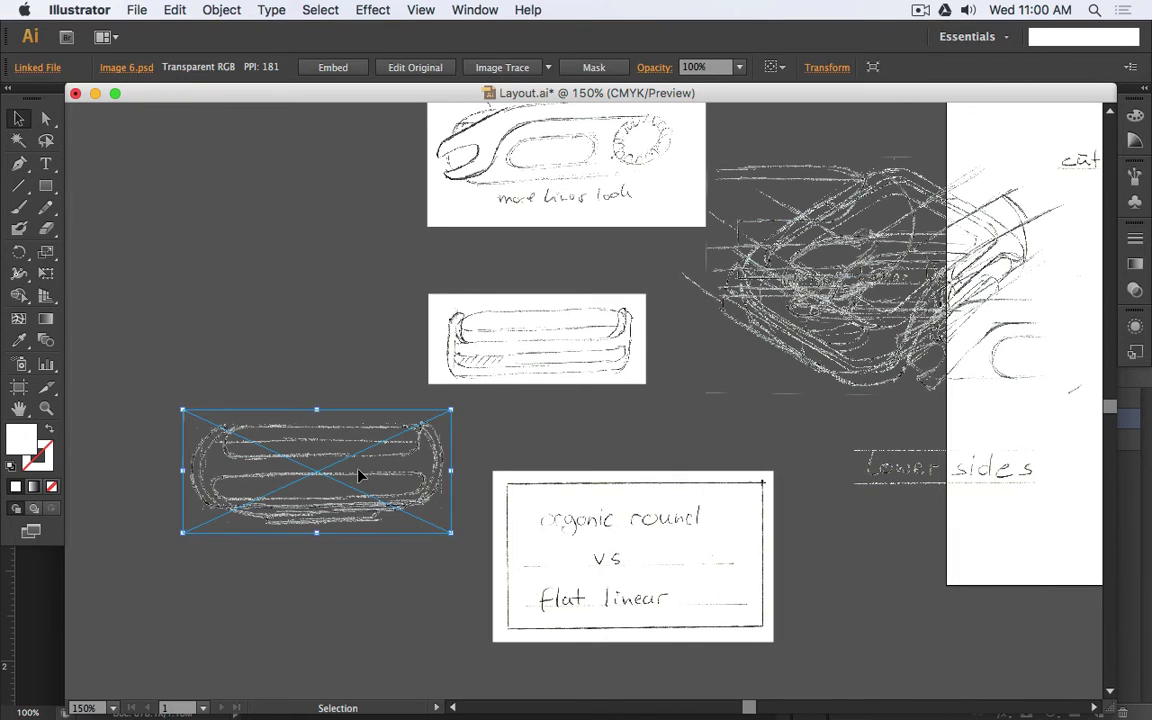
{"action": "left_click_drag", "start_coordinate": [360, 476], "coordinate": [312, 494]}
{"action": "left_click_drag", "start_coordinate": [281, 431], "coordinate": [320, 417]}
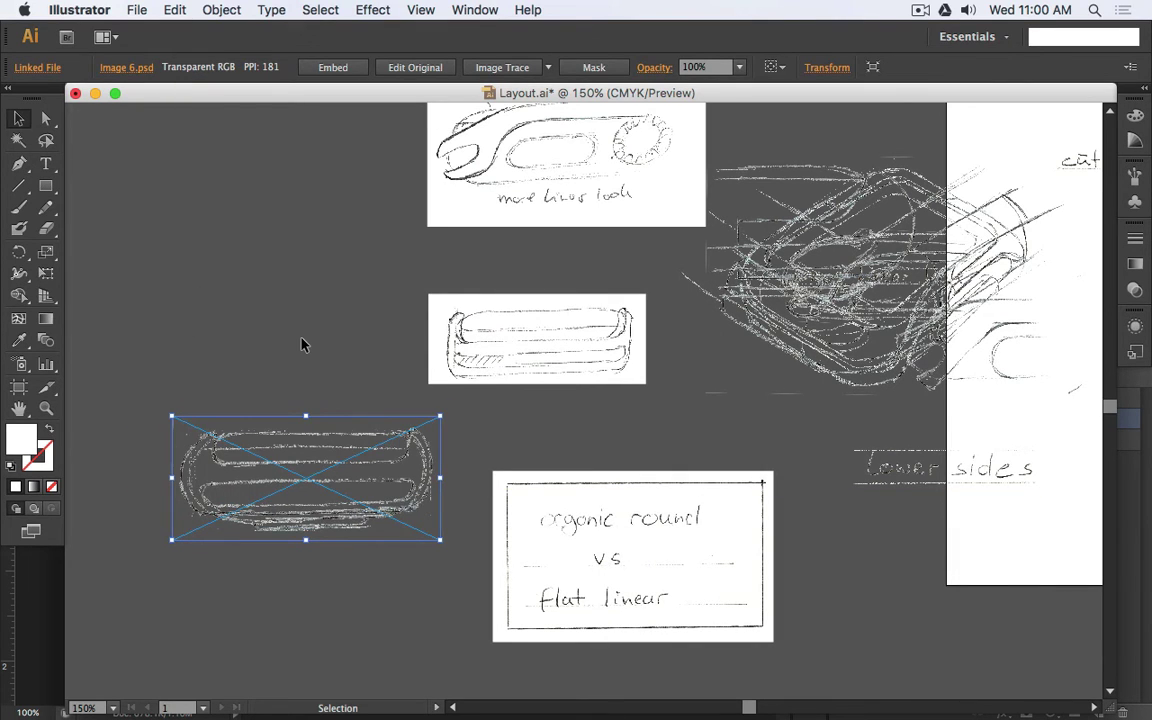
{"action": "scroll", "coordinate": [303, 339], "scroll_direction": "down", "scroll_amount": 1}
{"action": "left_click_drag", "start_coordinate": [298, 261], "coordinate": [198, 303]}
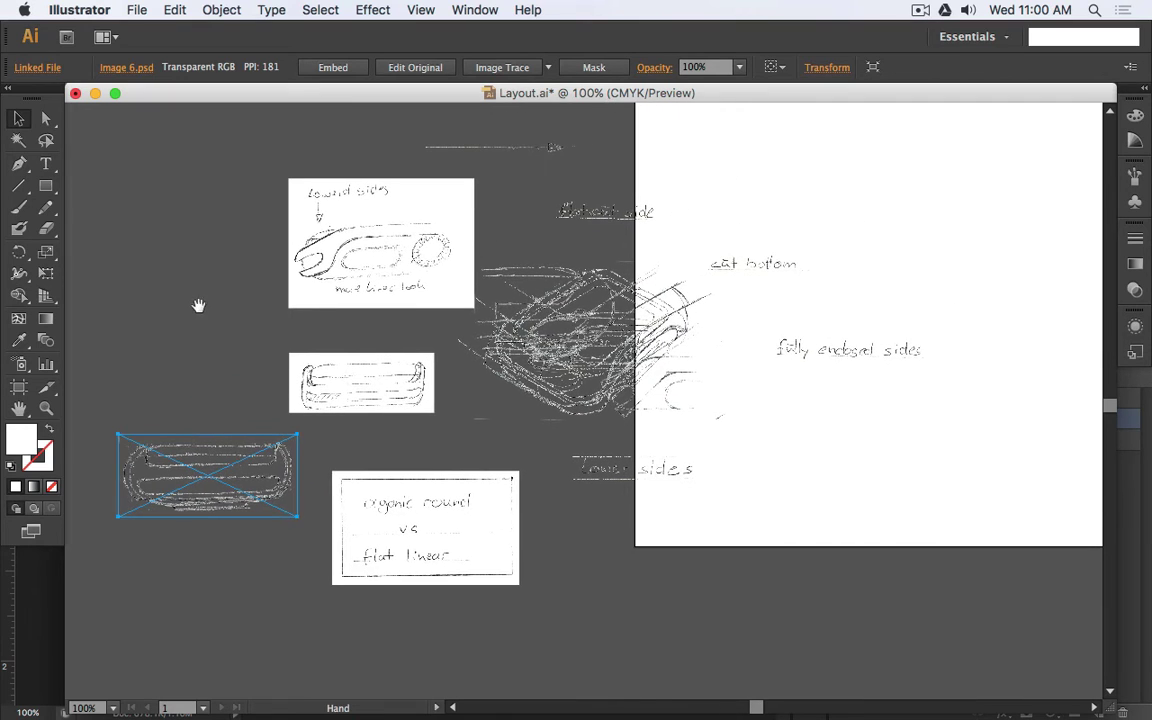
- Return to Photoshop, close Image 6.psd, and open Image 7.psd from the Media folder
{"action": "key", "text": "super+Tab"}
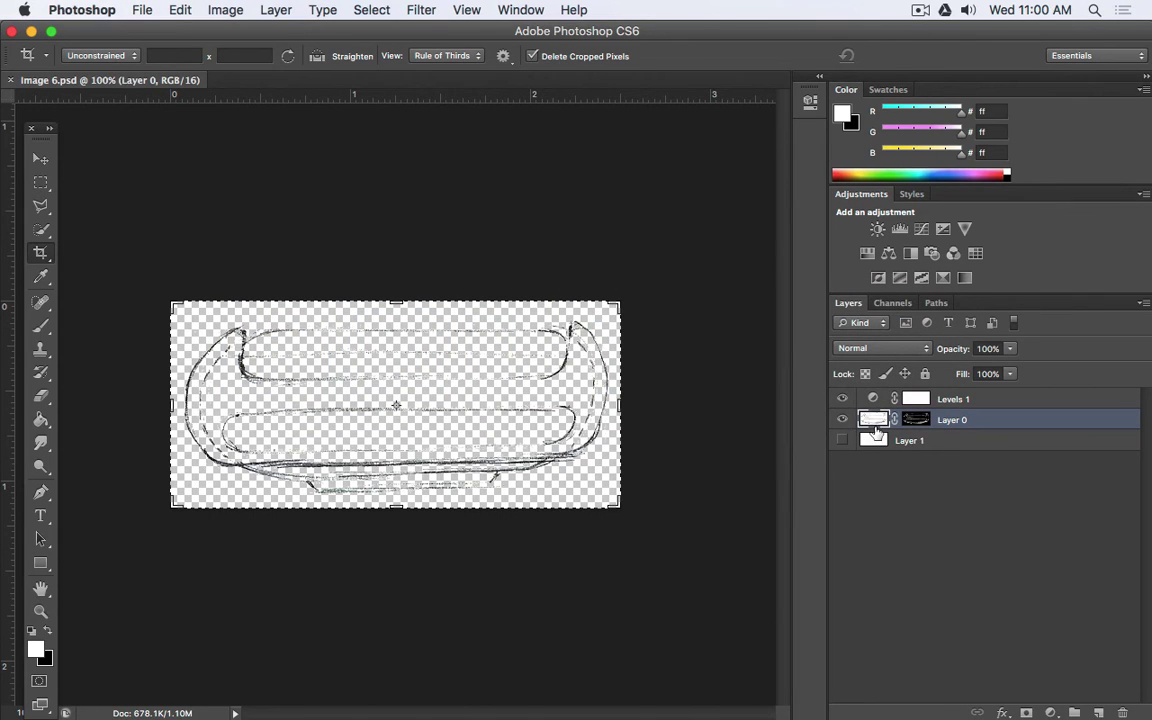
{"action": "key", "text": "super+w"}
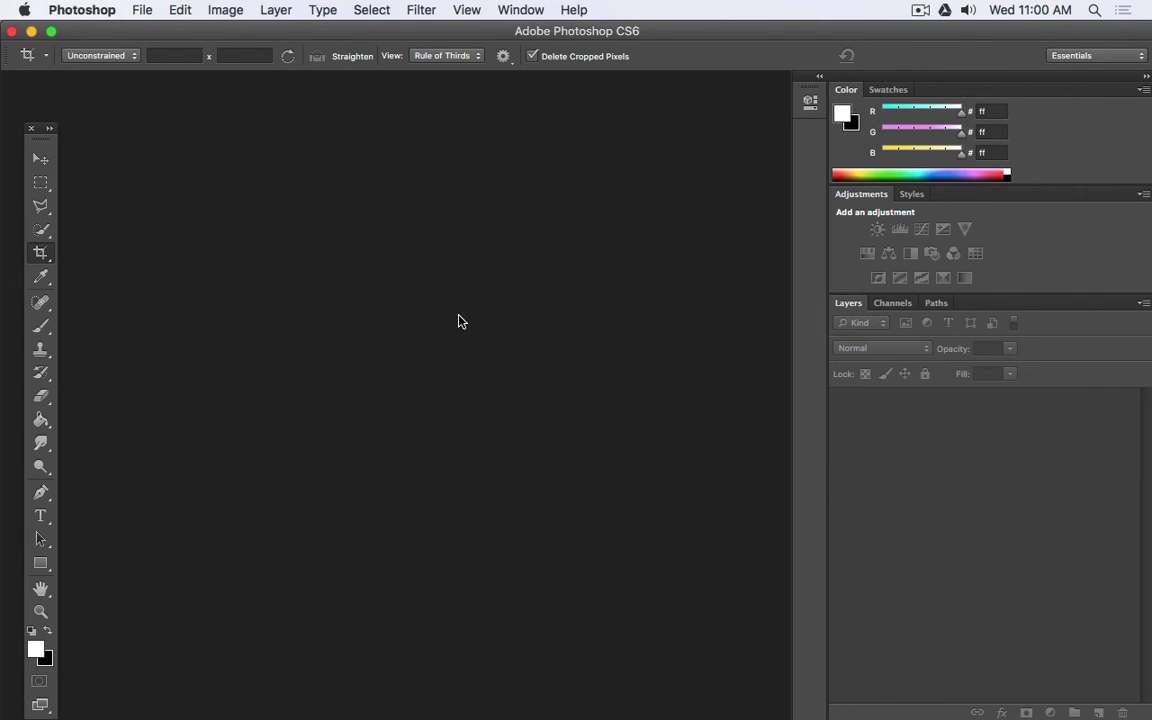
{"action": "key", "text": "super+o"}
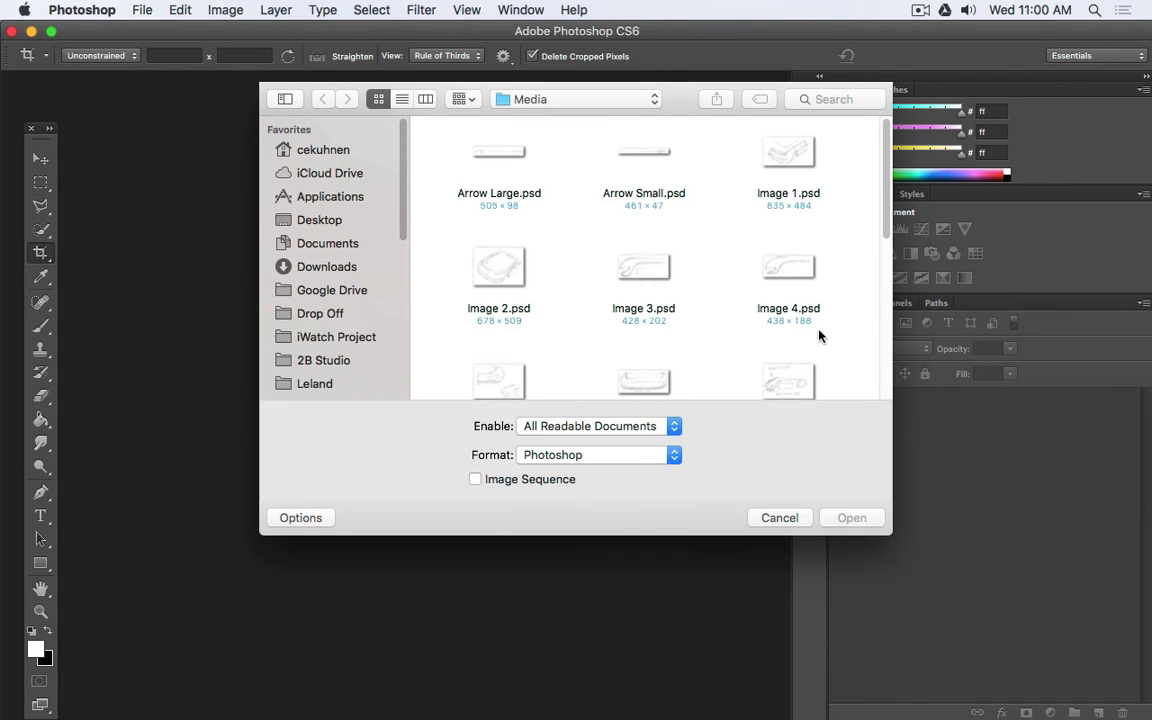
{"action": "left_click", "coordinate": [803, 390]}
{"action": "key", "text": "Return"}
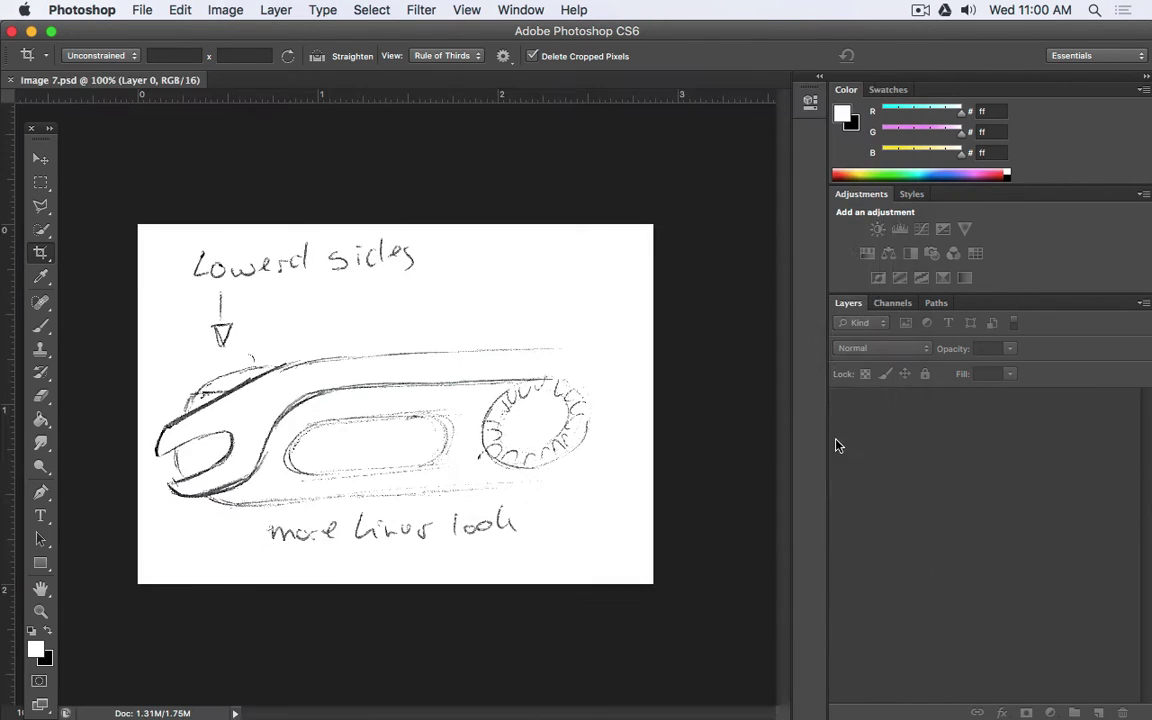
- Hide the white Layer 1 and paint out both handwritten captions and the arrow with black on Layer 0's mask
{"action": "left_click", "coordinate": [845, 457]}
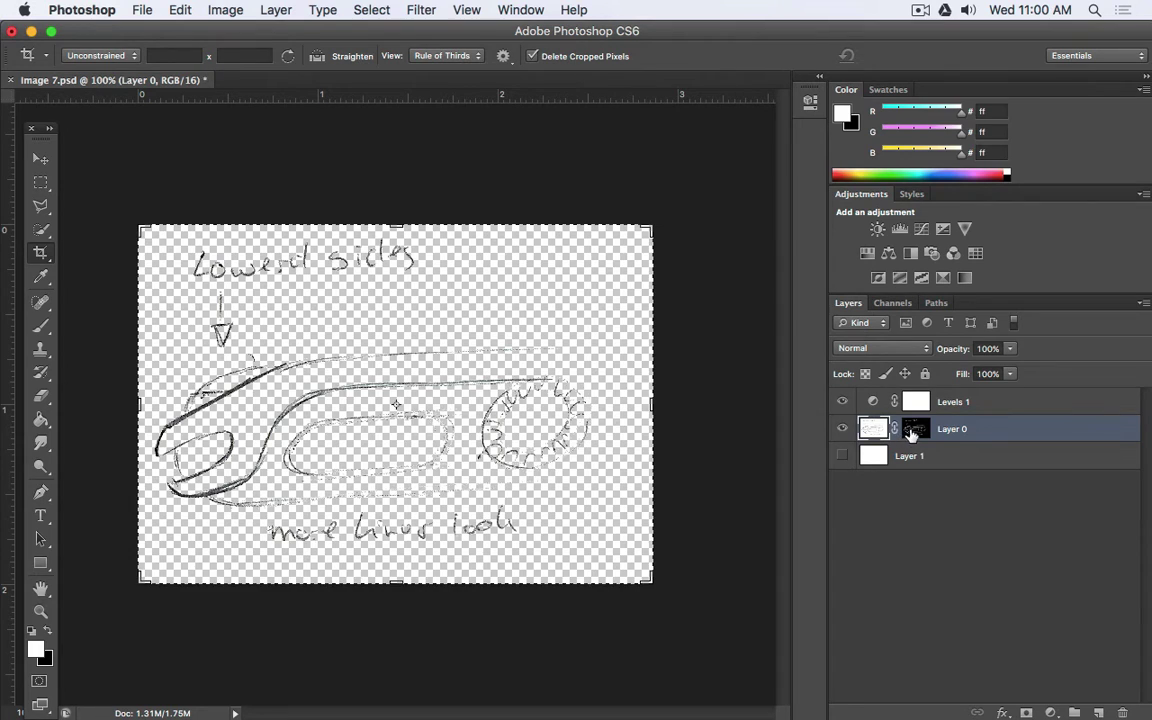
{"action": "left_click", "coordinate": [914, 430]}
{"action": "left_click", "coordinate": [44, 330]}
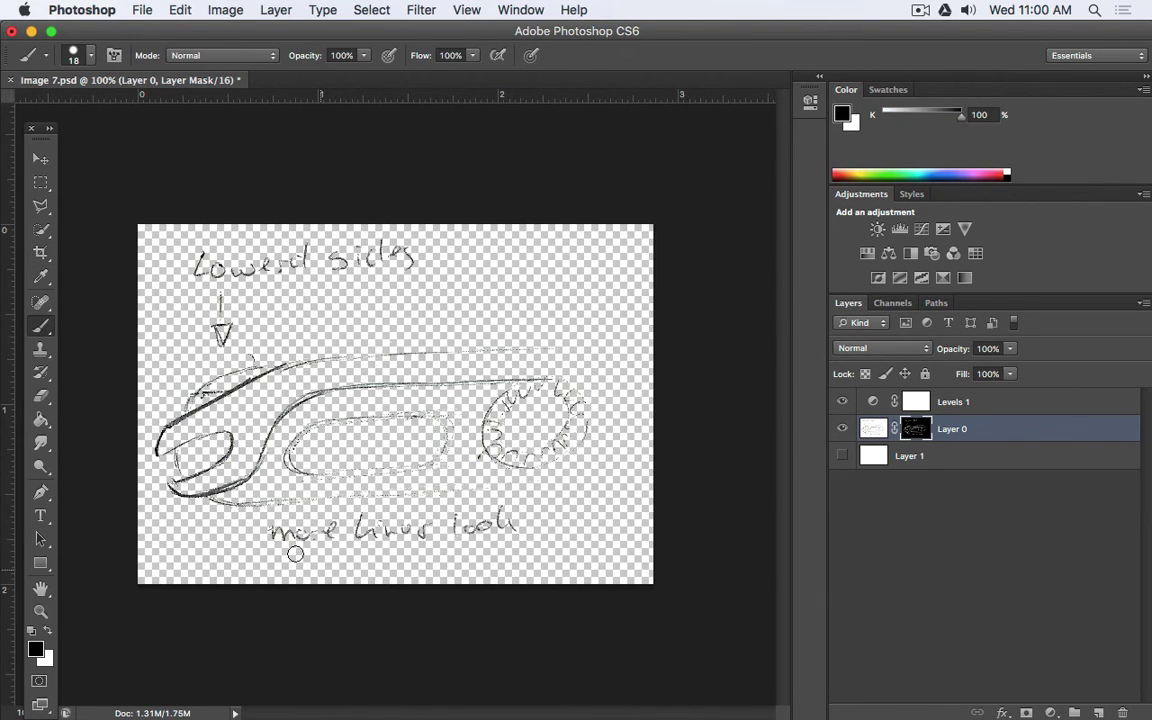
{"action": "mouse_move", "coordinate": [272, 528]}
{"action": "left_mouse_down"}
{"action": "mouse_move", "coordinate": [476, 514]}
{"action": "mouse_move", "coordinate": [469, 528]}
{"action": "mouse_move", "coordinate": [522, 522]}
{"action": "left_mouse_up"}
{"action": "mouse_move", "coordinate": [230, 338]}
{"action": "left_mouse_down"}
{"action": "mouse_move", "coordinate": [198, 312]}
{"action": "mouse_move", "coordinate": [218, 281]}
{"action": "mouse_move", "coordinate": [165, 245]}
{"action": "left_mouse_up"}
{"action": "mouse_move", "coordinate": [225, 301]}
{"action": "left_mouse_down"}
{"action": "mouse_move", "coordinate": [229, 269]}
{"action": "mouse_move", "coordinate": [199, 283]}
{"action": "mouse_move", "coordinate": [380, 249]}
{"action": "left_mouse_up"}
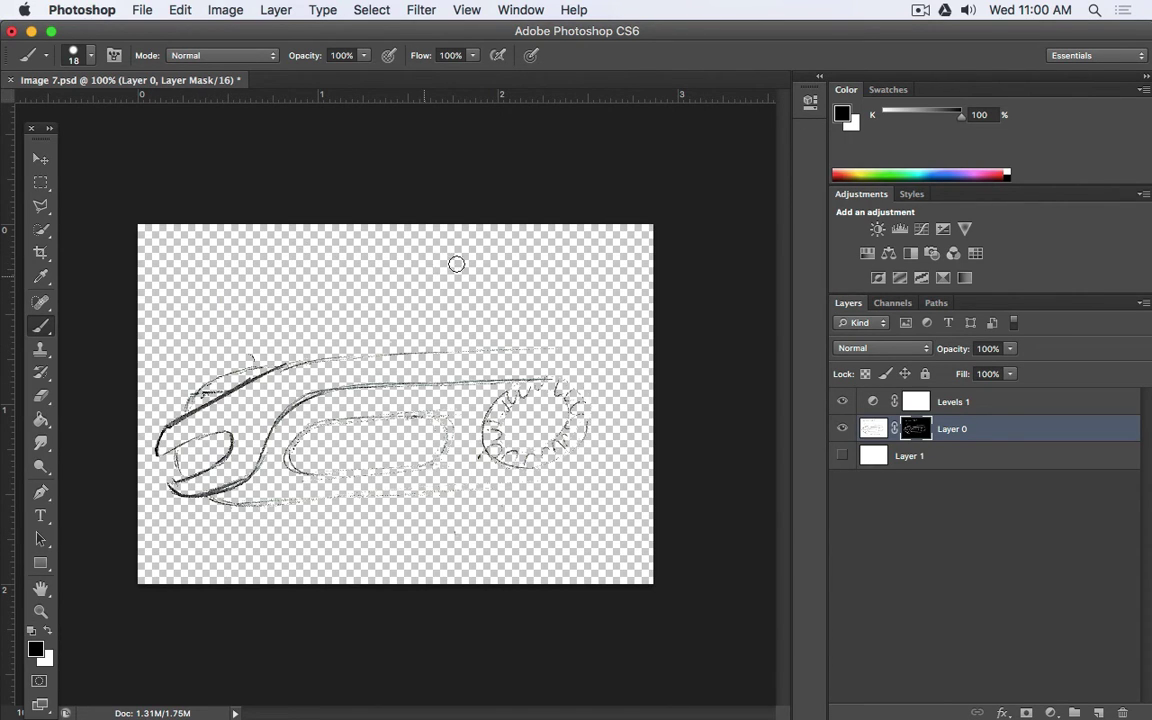
- Rotate Layer 0 of Image 7.psd slightly clockwise to straighten the side-view sketch
{"action": "left_click", "coordinate": [867, 430]}
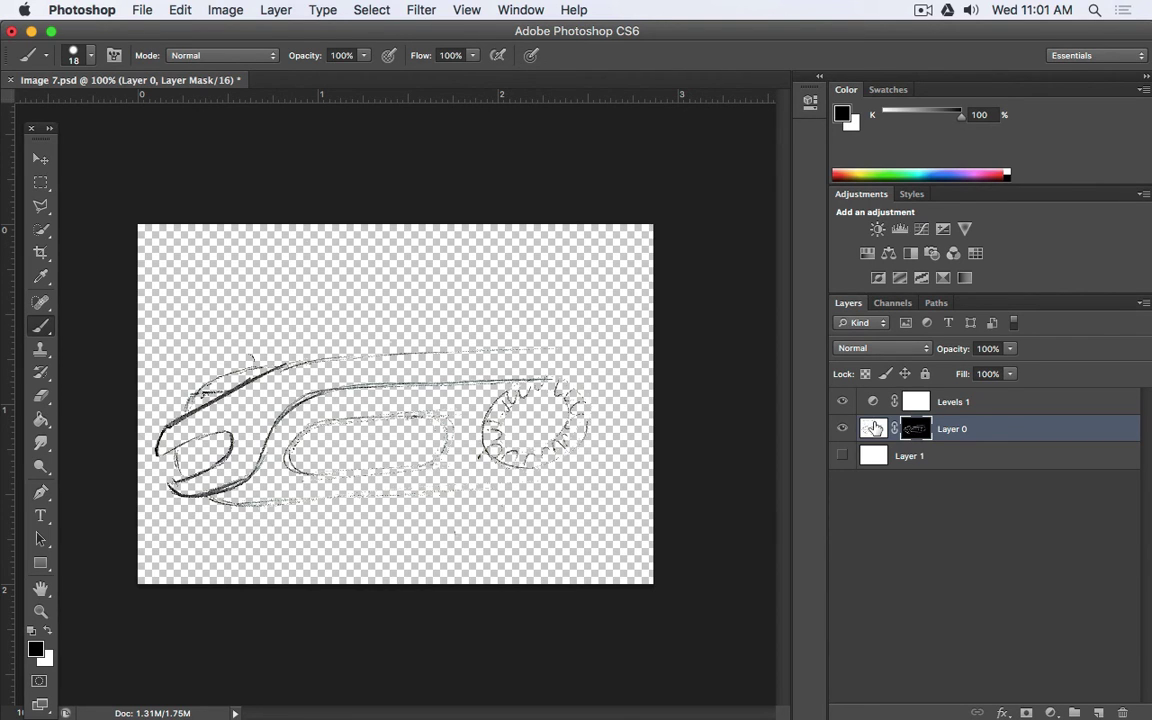
{"action": "key", "text": "super+t"}
{"action": "mouse_move", "coordinate": [712, 361]}
{"action": "left_mouse_down"}
{"action": "mouse_move", "coordinate": [733, 337]}
{"action": "mouse_move", "coordinate": [694, 339]}
{"action": "left_mouse_up"}
{"action": "key", "text": "Return"}
{"action": "key", "text": "b"}
- Crop Image 7.psd closely around the side-view sketch, and save and close the file
{"action": "left_click", "coordinate": [41, 256]}
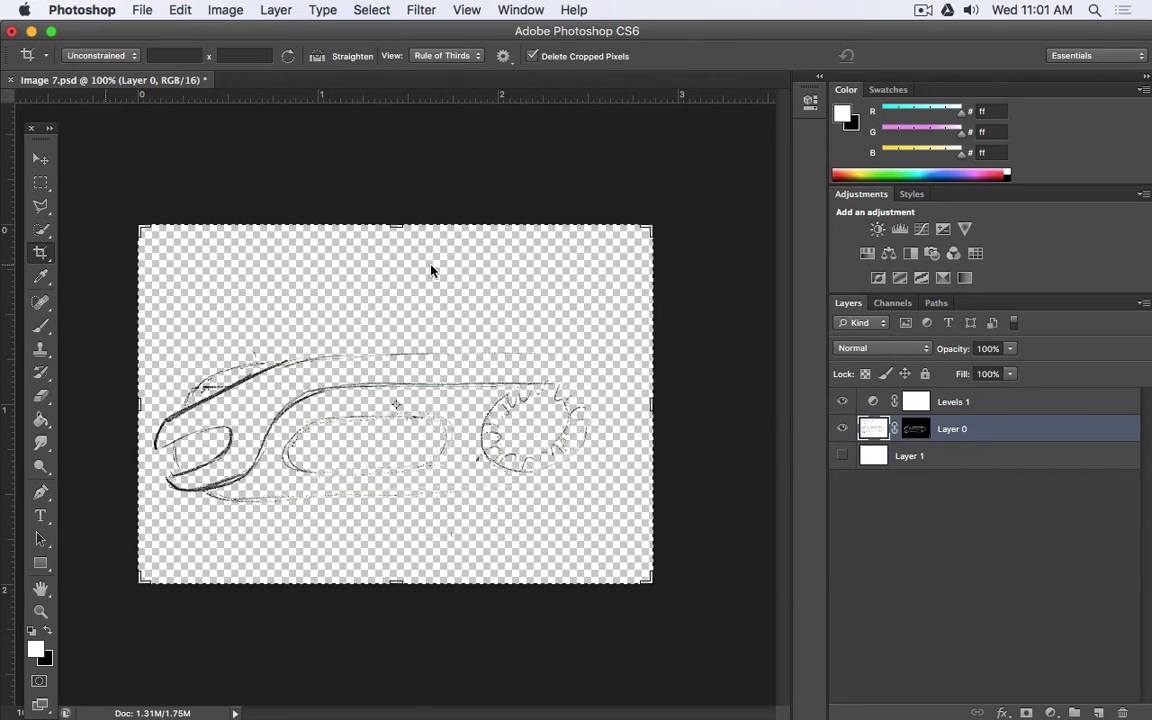
{"action": "left_click_drag", "start_coordinate": [645, 233], "coordinate": [616, 288]}
{"action": "left_click_drag", "start_coordinate": [170, 515], "coordinate": [178, 497]}
{"action": "key", "text": "Return"}
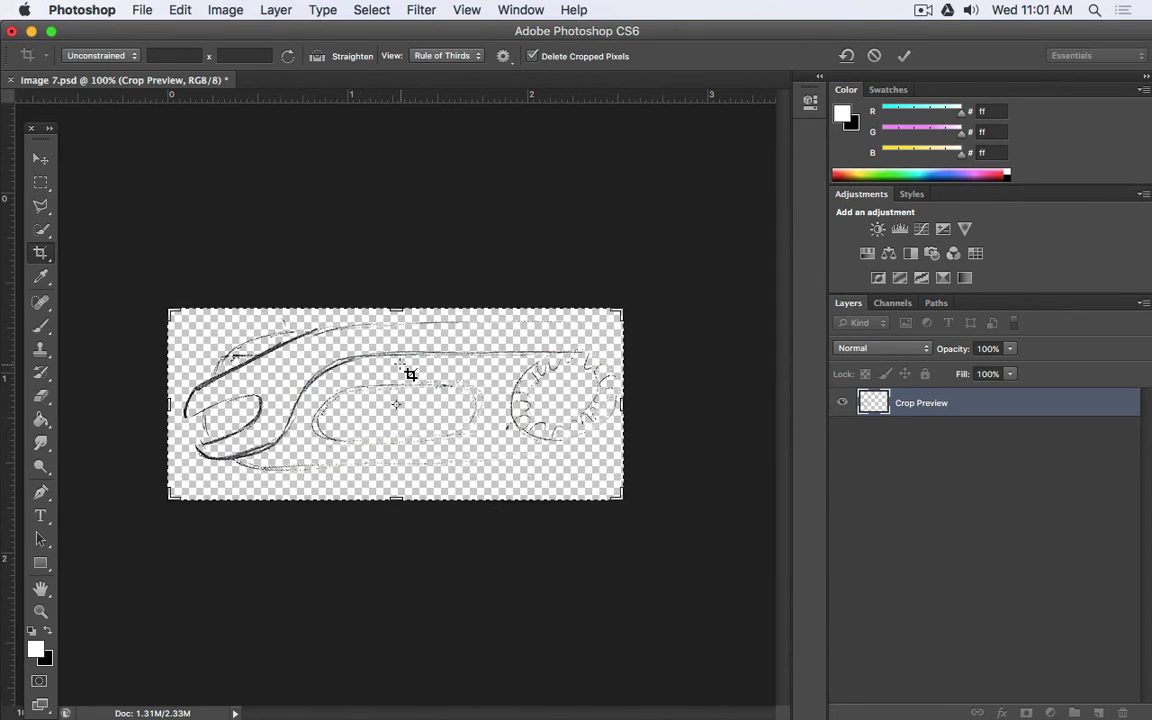
{"action": "key", "text": "super+w"}
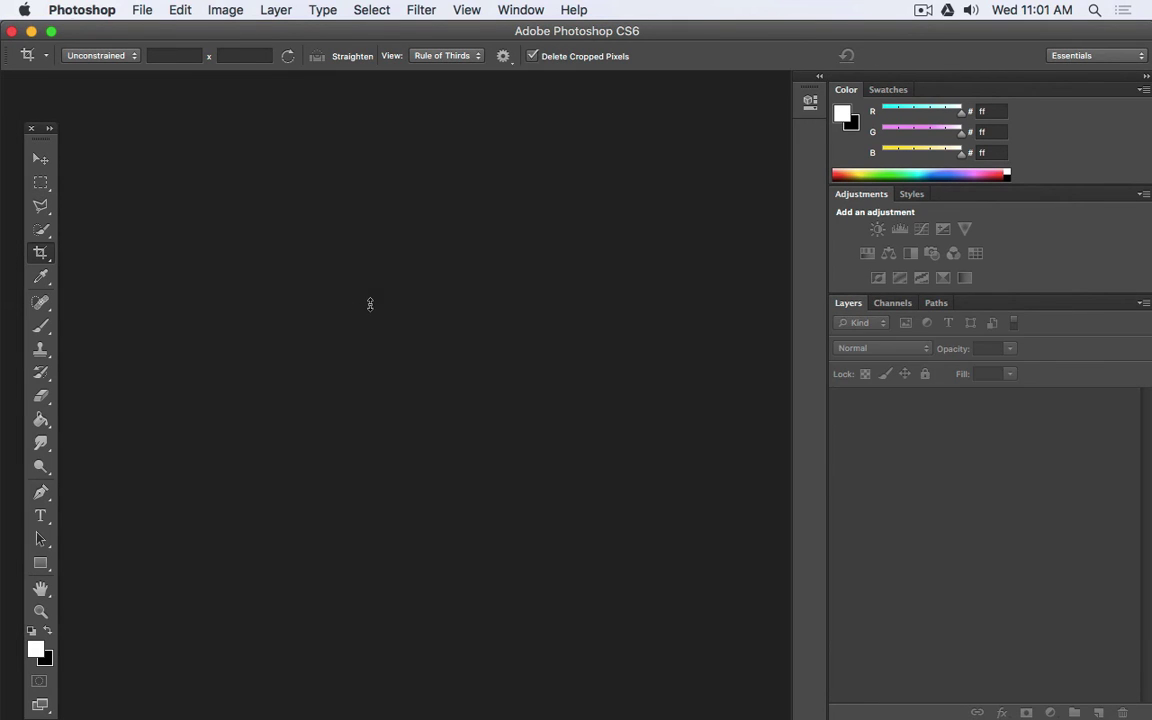
- Switch to Illustrator, update the modified links, and move Image 7.psd farther left on the pasteboard
{"action": "key", "text": "super+Tab"}
{"action": "left_click", "coordinate": [370, 311]}
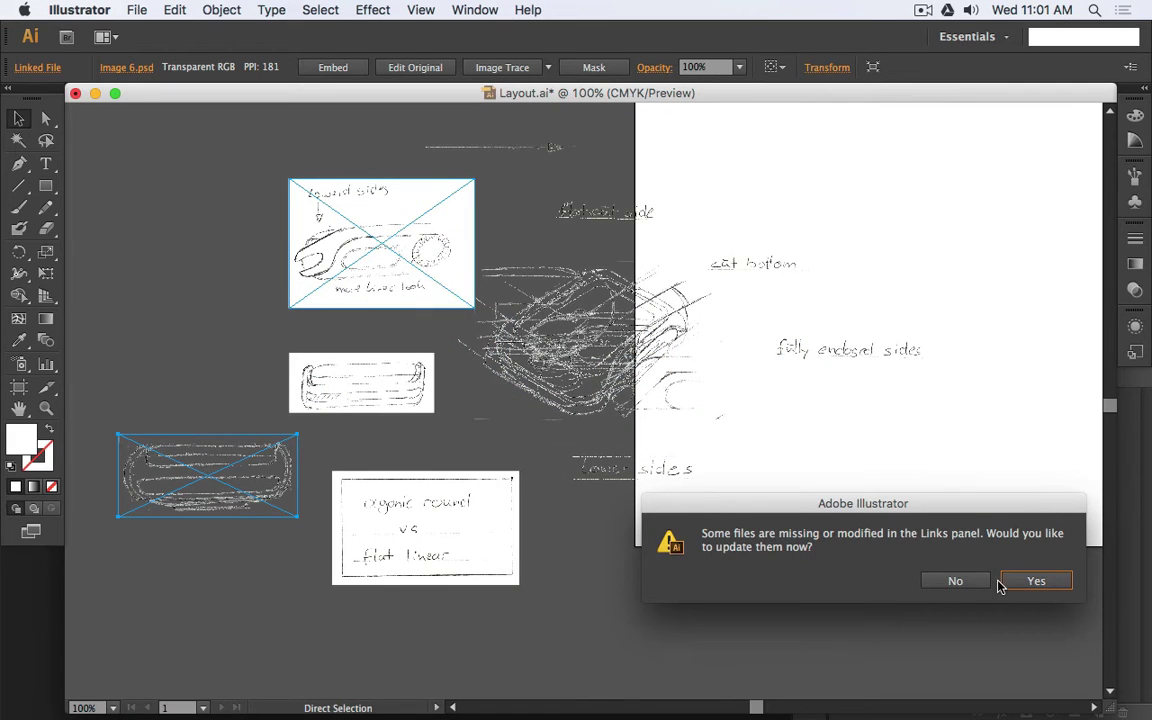
{"action": "left_click", "coordinate": [1030, 581]}
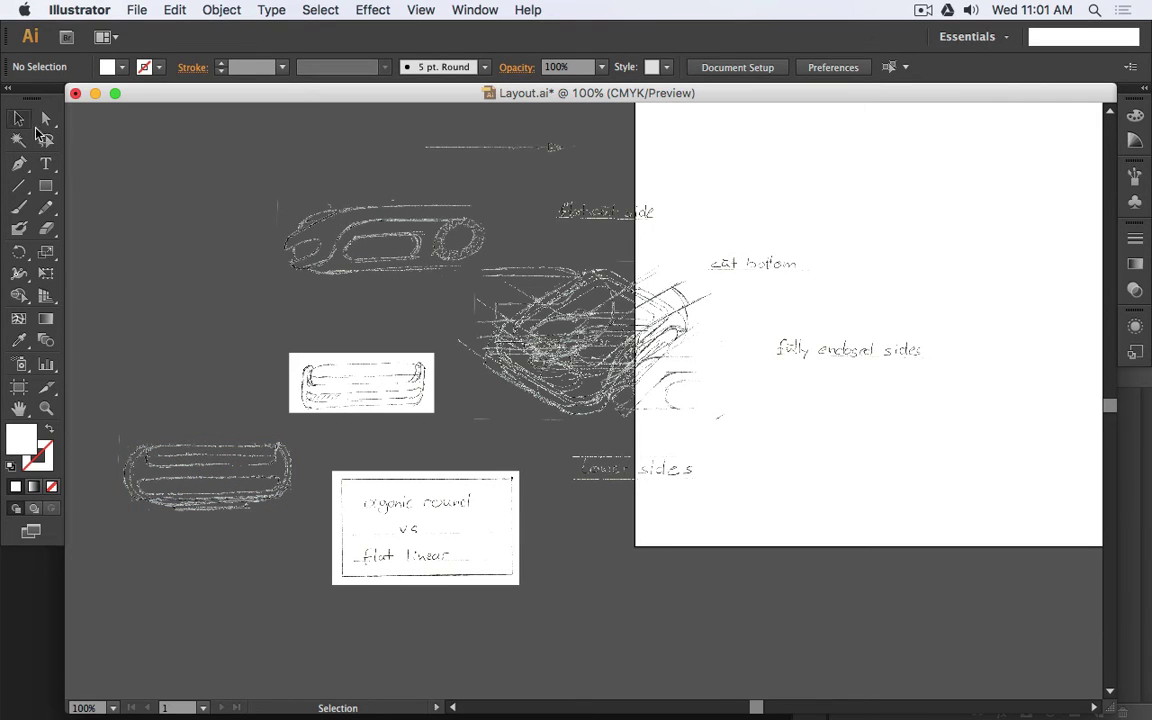
{"action": "left_click", "coordinate": [18, 118]}
{"action": "left_click_drag", "start_coordinate": [398, 235], "coordinate": [280, 233]}
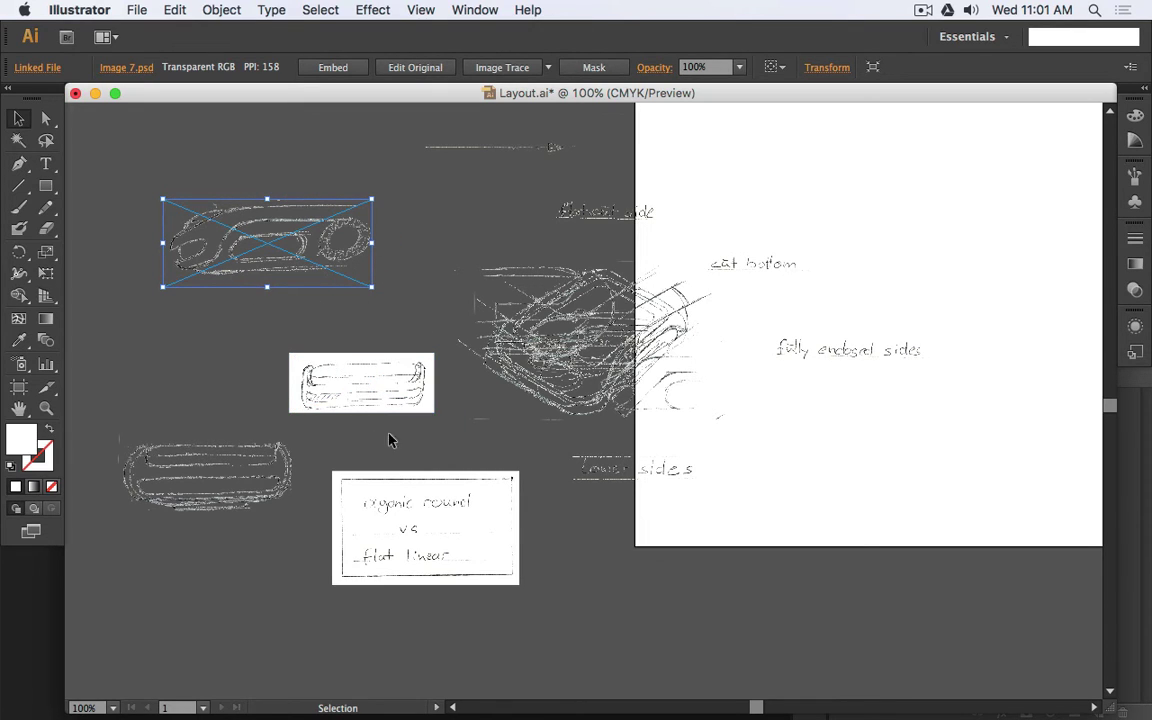
- Move Image 8.psd farther left on the pasteboard, beneath the Image 7.psd side-view sketch
{"action": "mouse_move", "coordinate": [386, 404]}
{"action": "left_mouse_down"}
{"action": "mouse_move", "coordinate": [327, 375]}
{"action": "mouse_move", "coordinate": [329, 384]}
{"action": "left_mouse_up"}
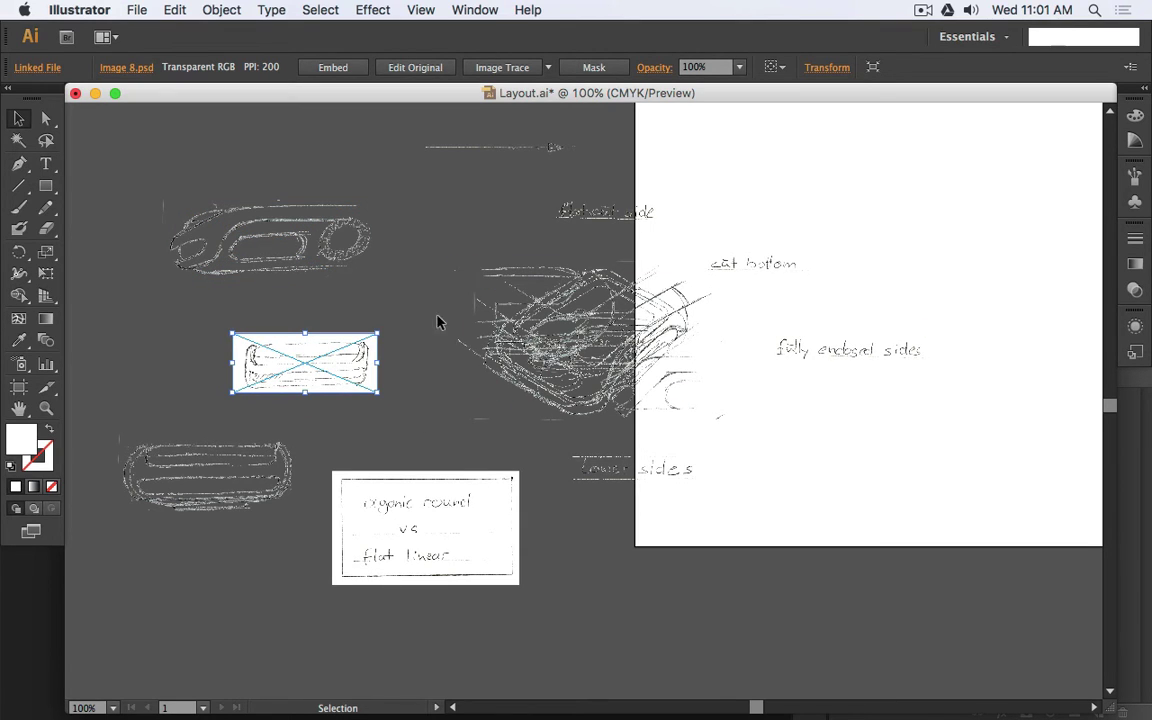
{"action": "key", "text": "super+minus"}
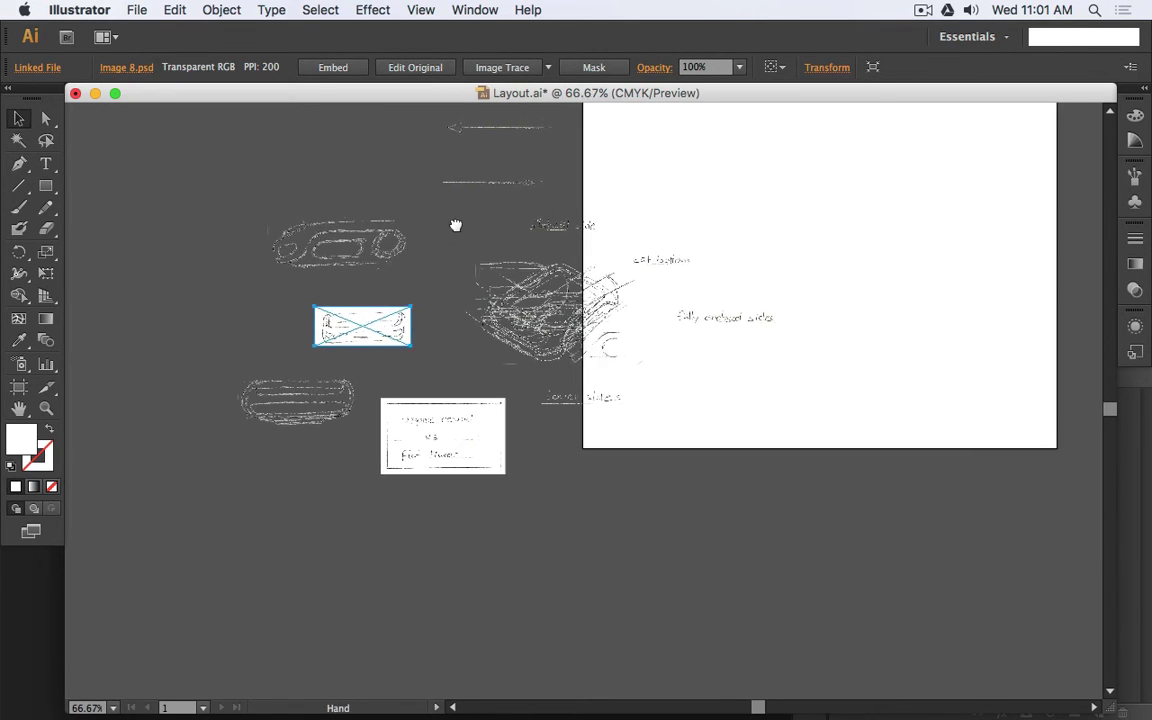
{"action": "left_click_drag", "start_coordinate": [458, 224], "coordinate": [433, 279]}
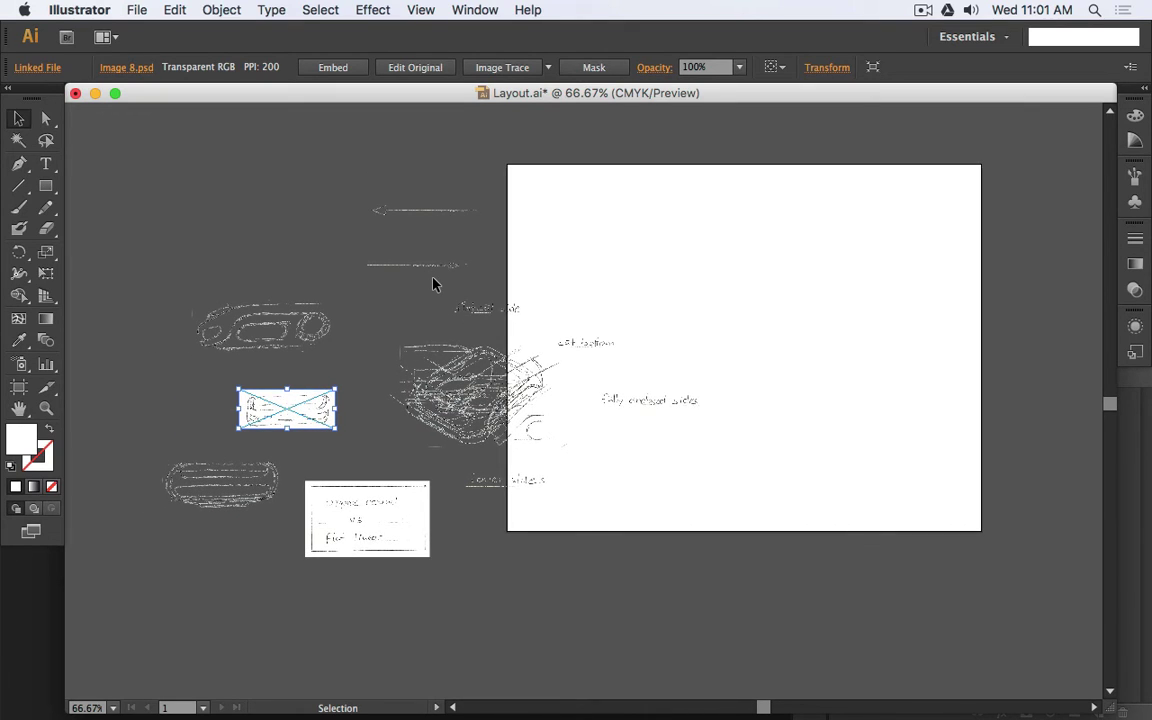
- Spread the overlapping stacked sketches apart across the right half of the artboard, with Image 1.psd at its lower right edge
{"action": "left_click", "coordinate": [470, 373]}
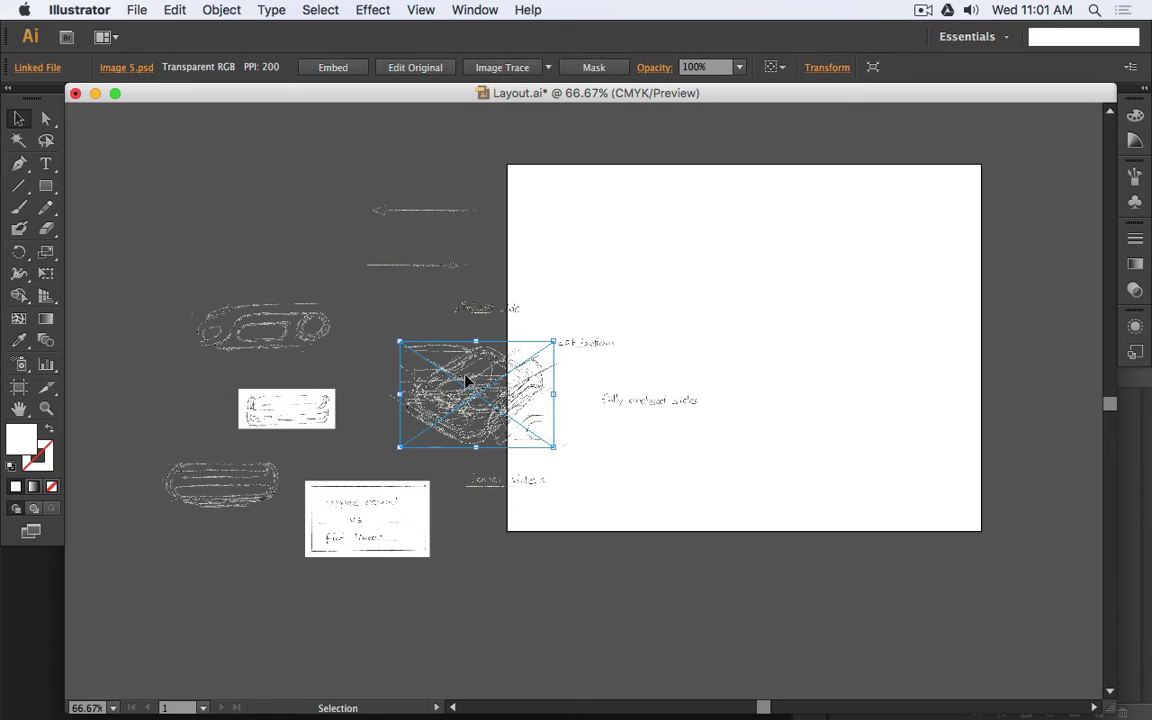
{"action": "mouse_move", "coordinate": [510, 388]}
{"action": "left_mouse_down"}
{"action": "mouse_move", "coordinate": [697, 320]}
{"action": "mouse_move", "coordinate": [613, 262]}
{"action": "mouse_move", "coordinate": [713, 284]}
{"action": "mouse_move", "coordinate": [778, 198]}
{"action": "mouse_move", "coordinate": [758, 378]}
{"action": "mouse_move", "coordinate": [802, 350]}
{"action": "left_mouse_up"}
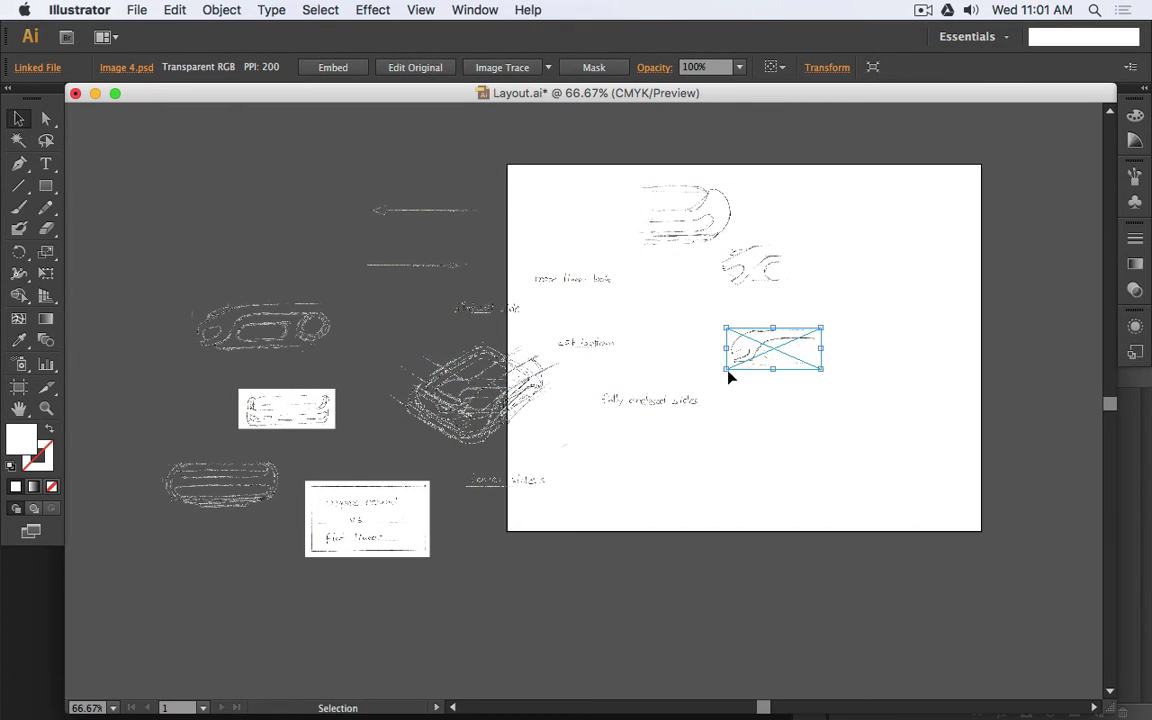
{"action": "left_click_drag", "start_coordinate": [544, 414], "coordinate": [669, 463]}
{"action": "mouse_move", "coordinate": [527, 432]}
{"action": "left_mouse_down"}
{"action": "mouse_move", "coordinate": [887, 278]}
{"action": "mouse_move", "coordinate": [894, 234]}
{"action": "mouse_move", "coordinate": [586, 429]}
{"action": "mouse_move", "coordinate": [980, 415]}
{"action": "left_mouse_up"}
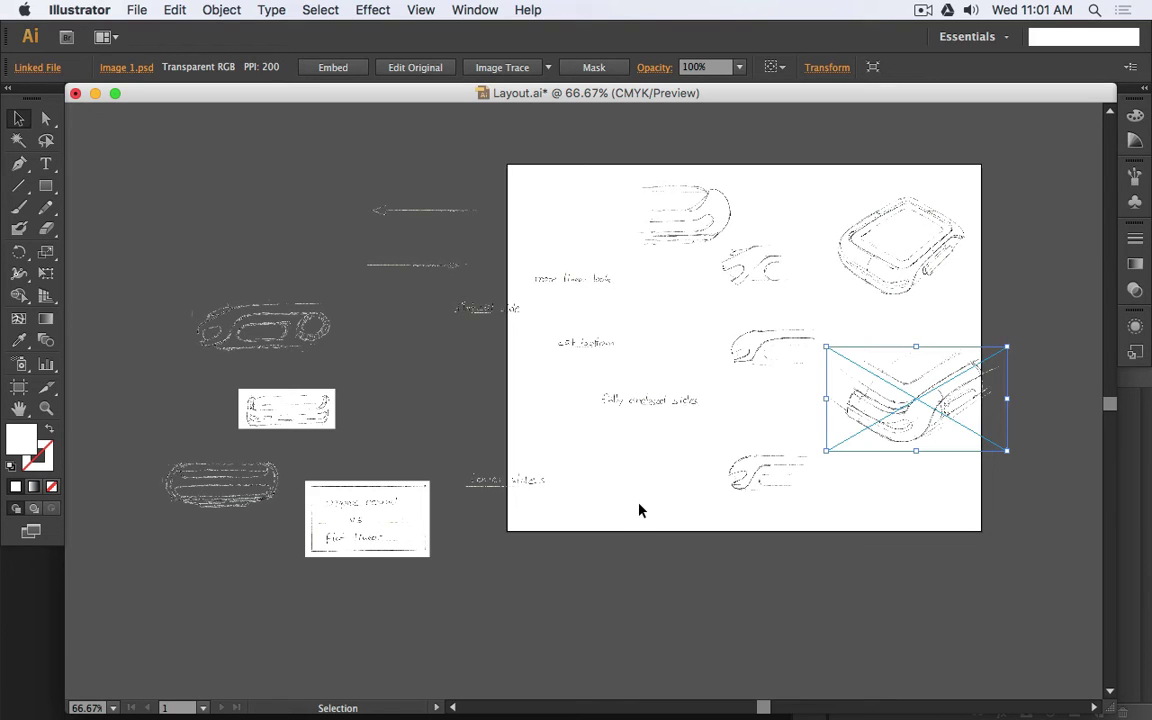
{"action": "left_click", "coordinate": [136, 10]}
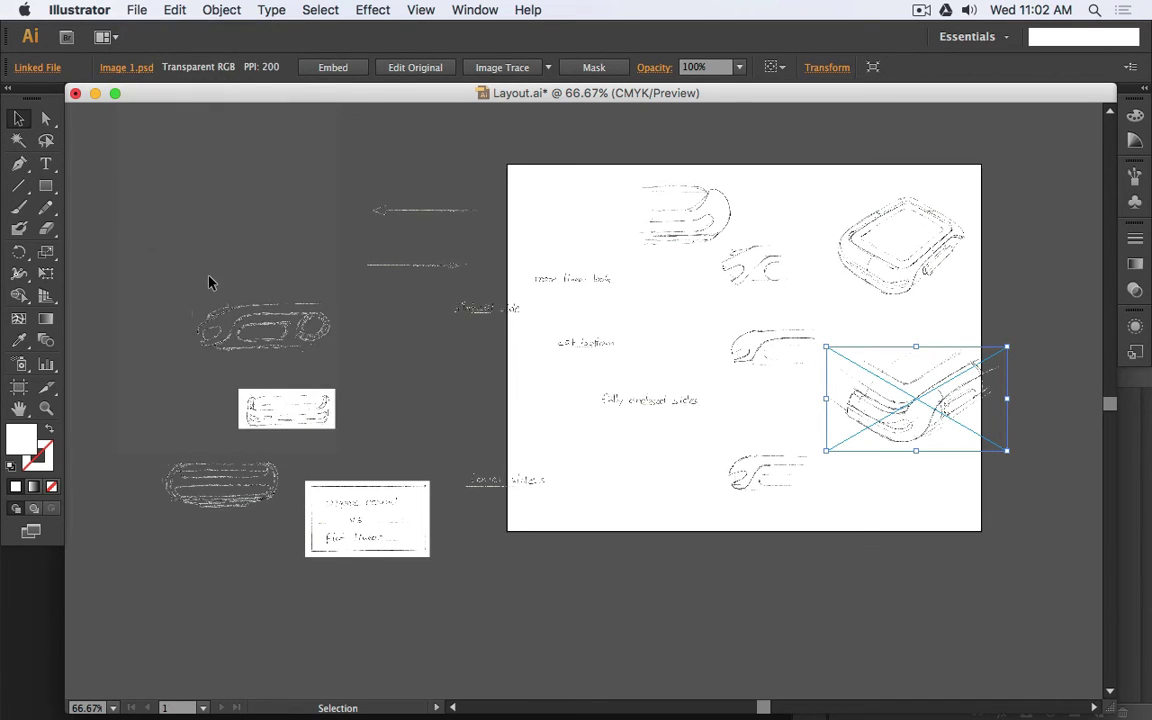
{"action": "key", "text": "super"}
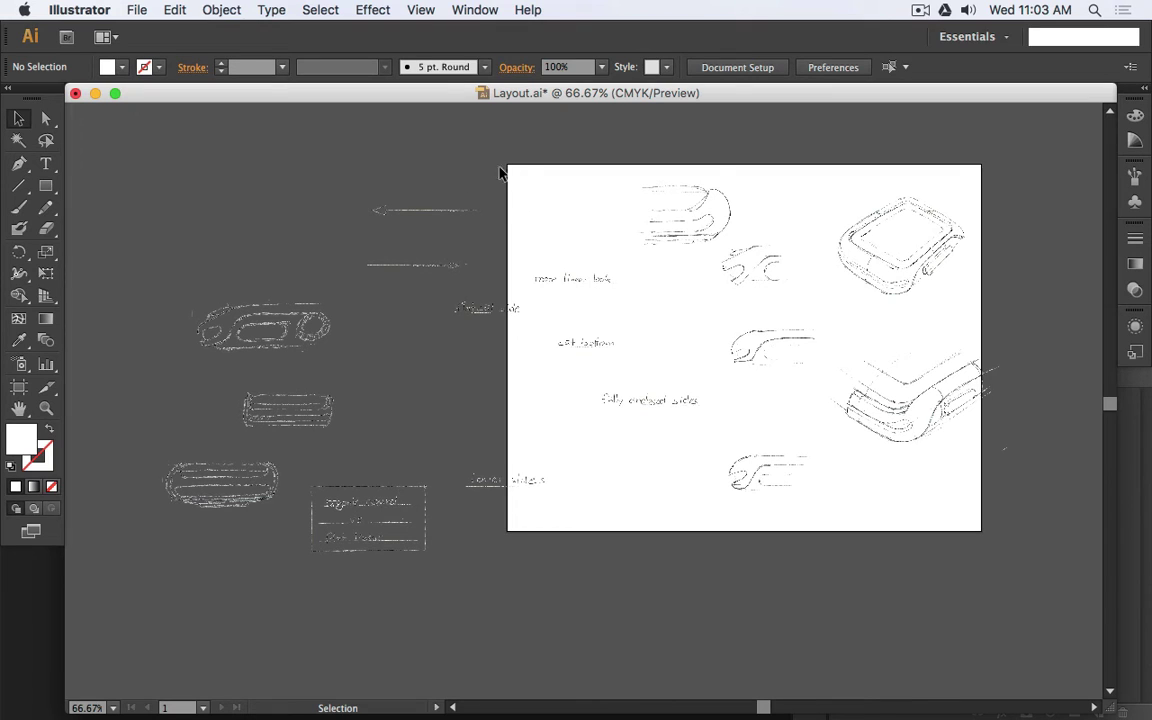
- Show the Layers panel beside the artboard, expand Layer 1, and move the nested Arrow Small image out of its group
{"action": "left_click", "coordinate": [475, 10]}
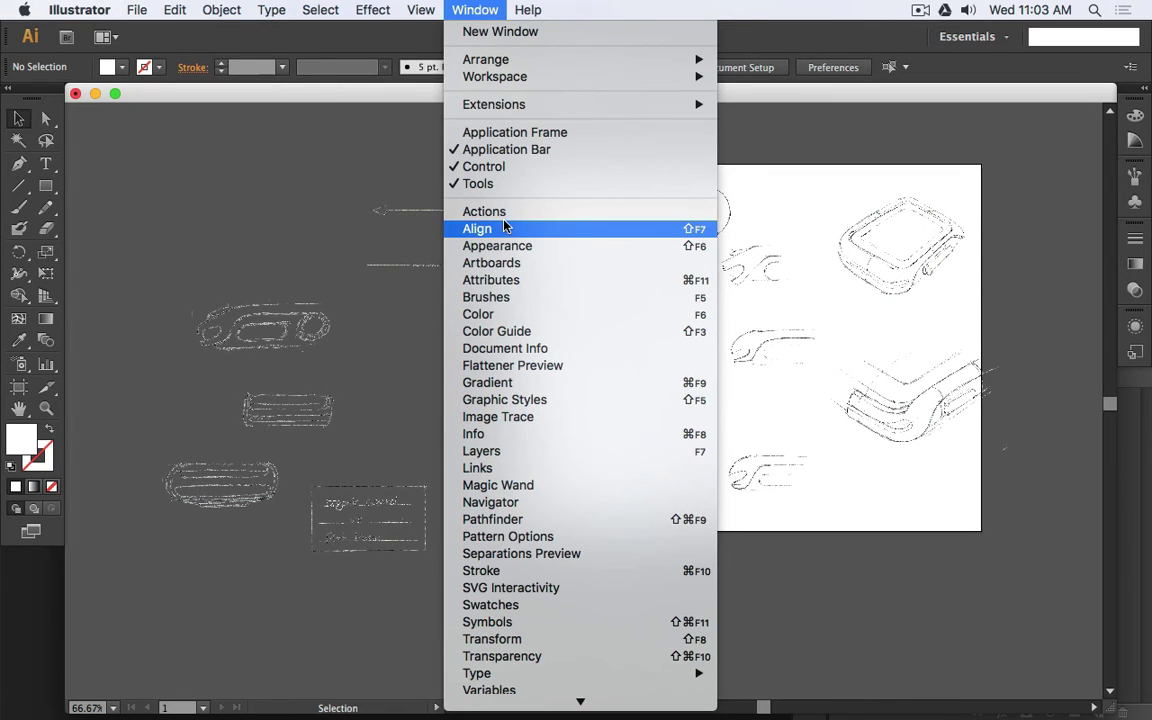
{"action": "left_click", "coordinate": [519, 456]}
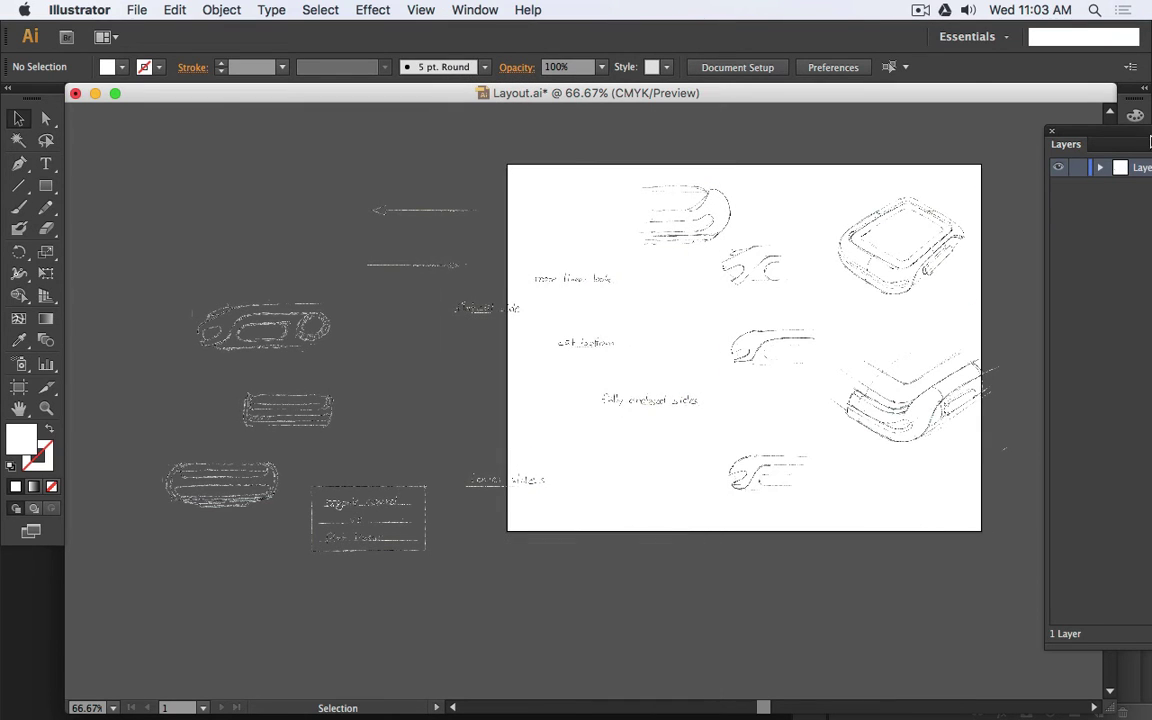
{"action": "left_click_drag", "start_coordinate": [1150, 140], "coordinate": [876, 140]}
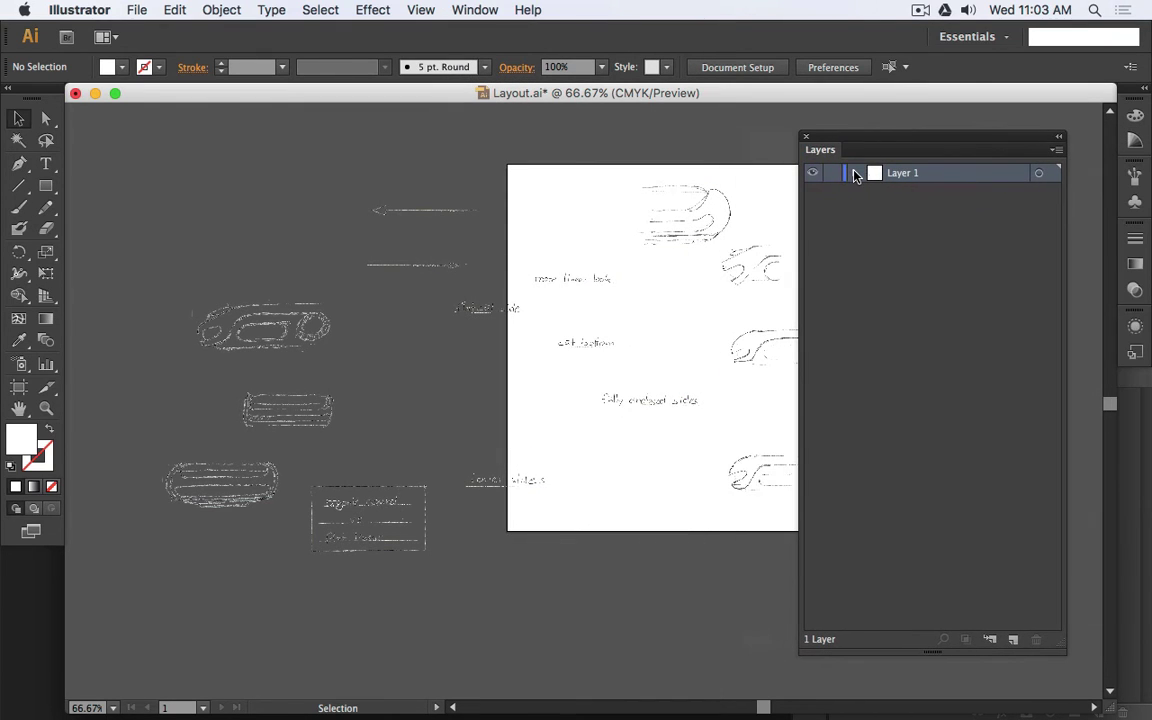
{"action": "left_click", "coordinate": [855, 174]}
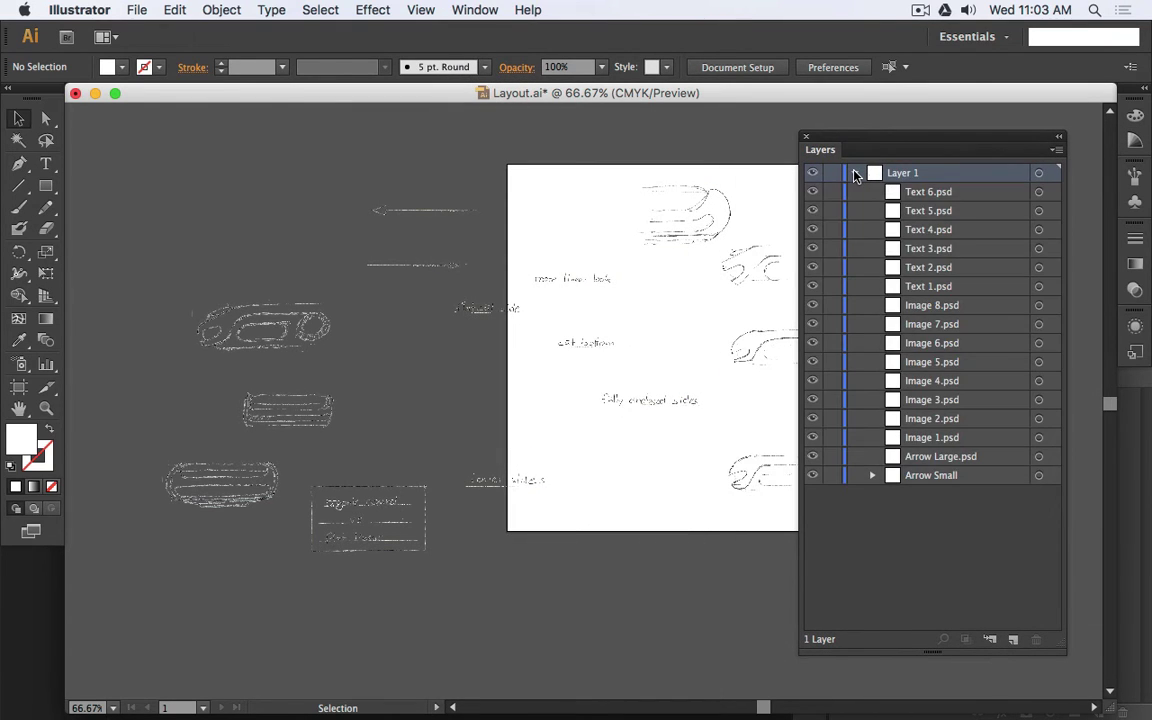
{"action": "left_click", "coordinate": [871, 476]}
{"action": "left_click", "coordinate": [928, 498]}
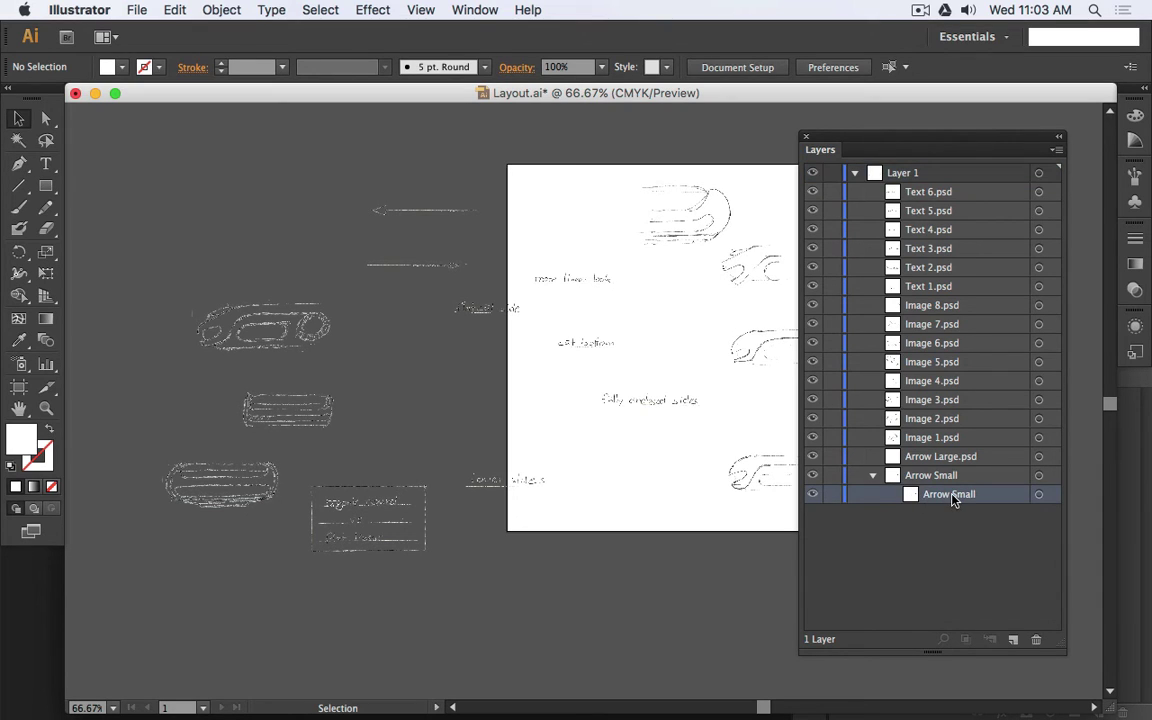
{"action": "left_click_drag", "start_coordinate": [945, 500], "coordinate": [978, 466]}
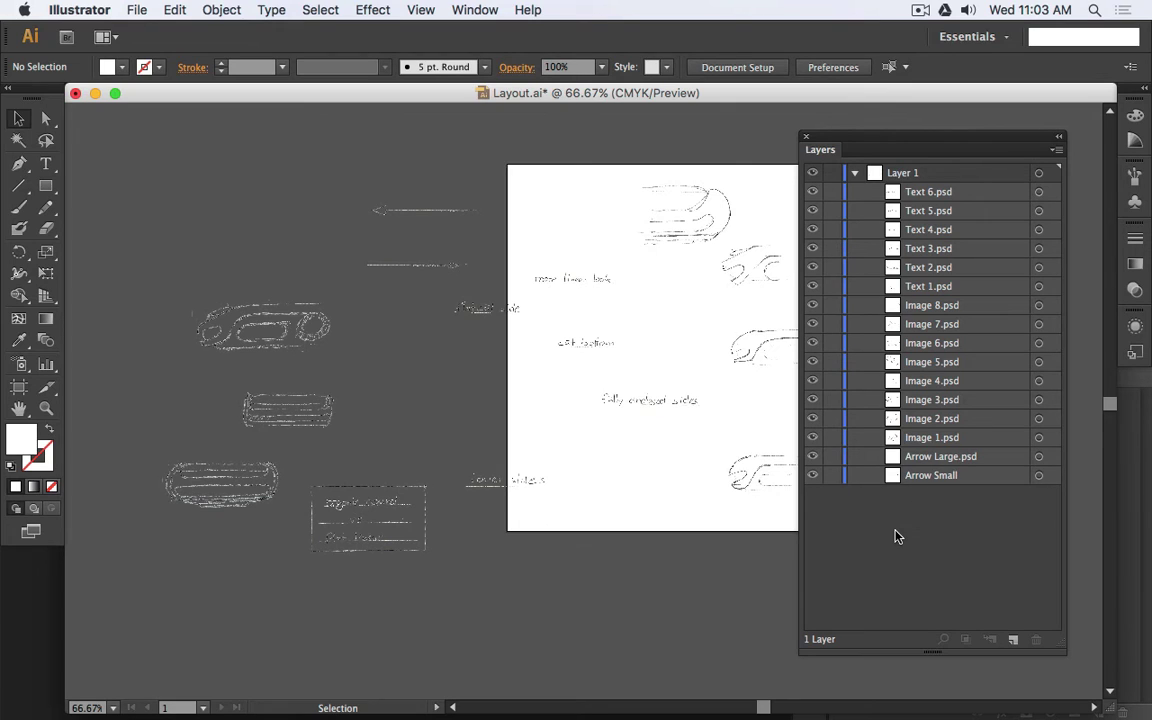
- Toggle the visibility of several text images to check them, and create a new layer above Layer 1
{"action": "left_click", "coordinate": [812, 193]}
{"action": "left_click", "coordinate": [813, 195]}
{"action": "left_click", "coordinate": [812, 231]}
{"action": "left_click", "coordinate": [813, 249]}
{"action": "left_click", "coordinate": [812, 230]}
{"action": "left_click", "coordinate": [1015, 640]}
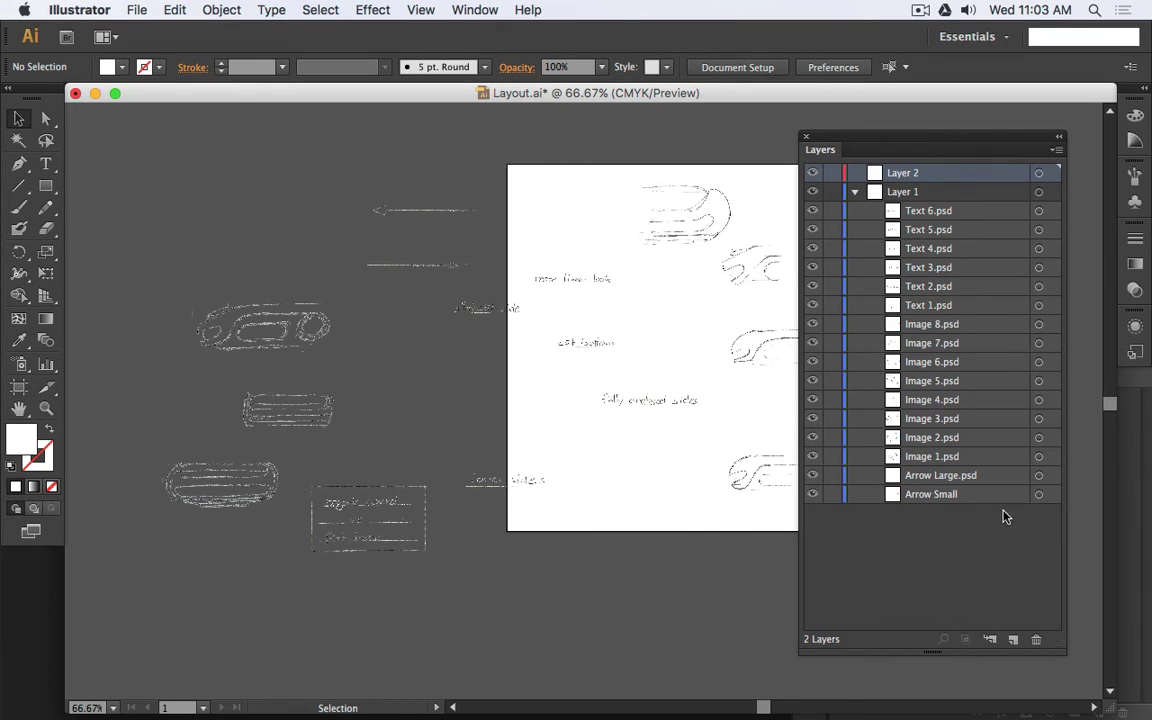
- Add a sublayer to the new layer, moving Text 6.psd, Text 4.psd and Text 3.psd into it and Text 5.psd into its parent
{"action": "left_click", "coordinate": [990, 640]}
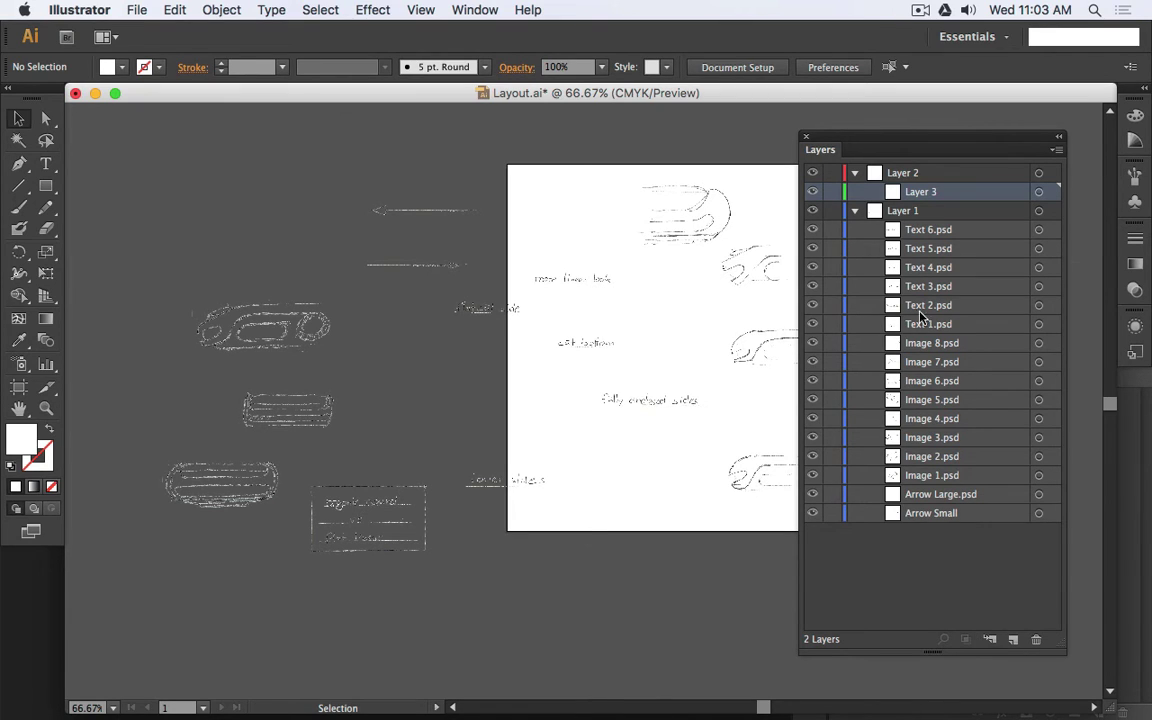
{"action": "left_click", "coordinate": [946, 233]}
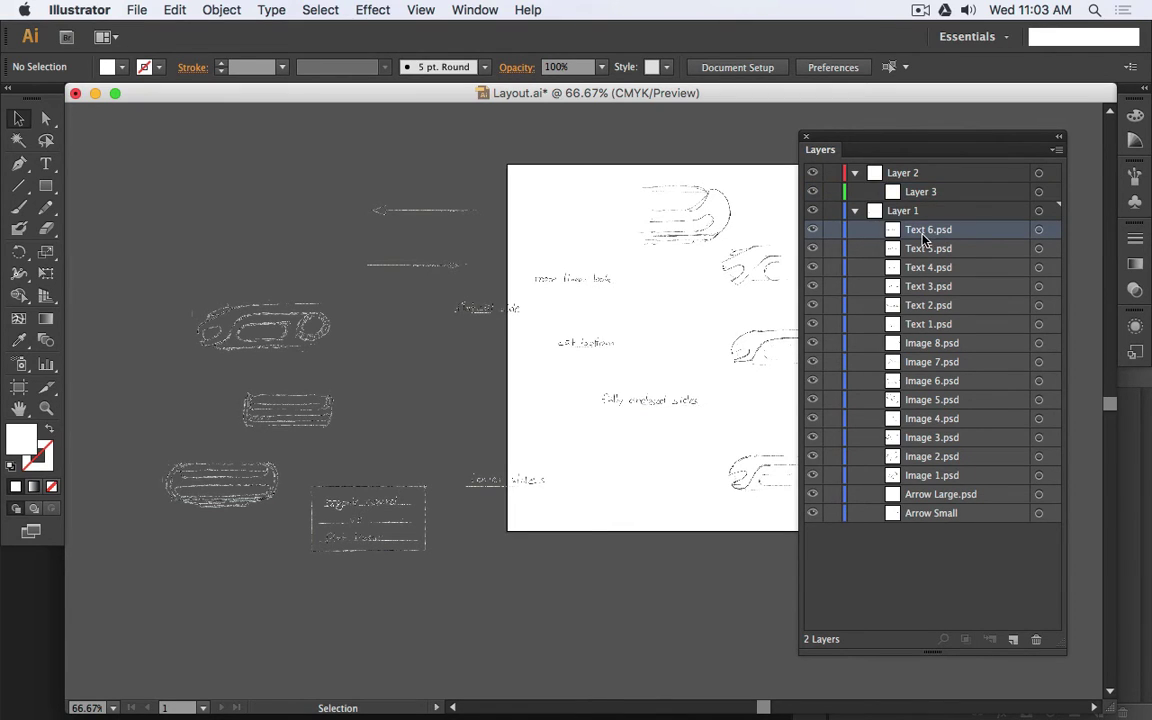
{"action": "left_click_drag", "start_coordinate": [925, 235], "coordinate": [906, 175]}
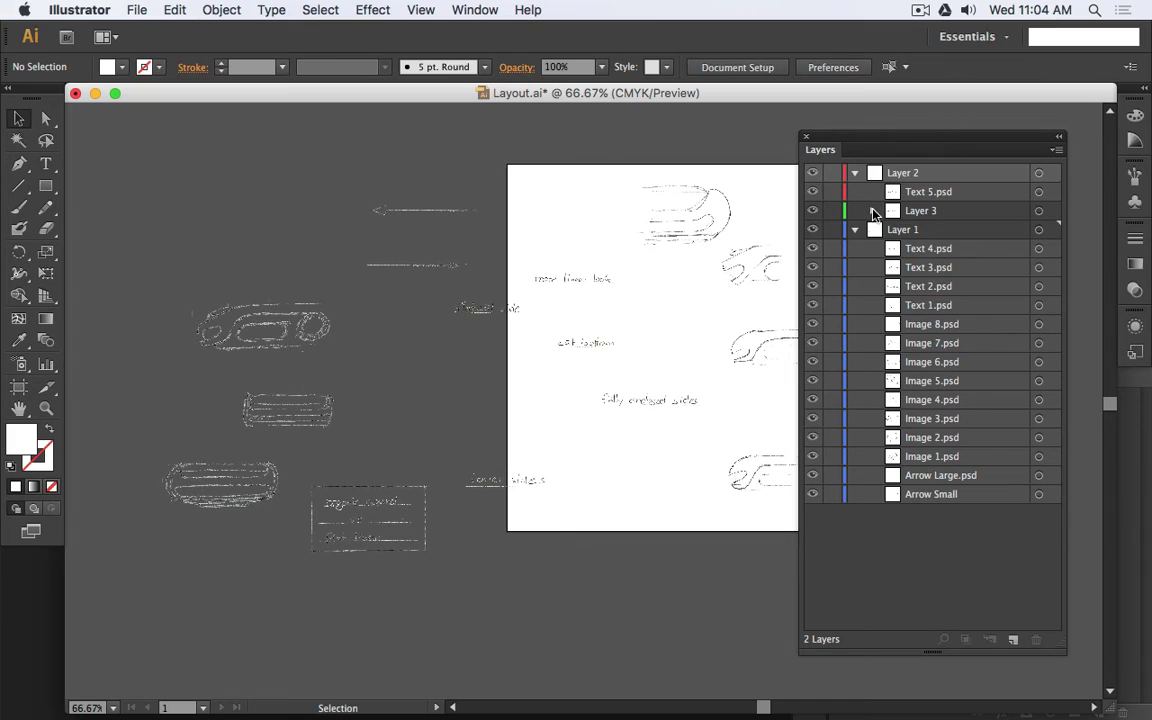
{"action": "left_click", "coordinate": [873, 213]}
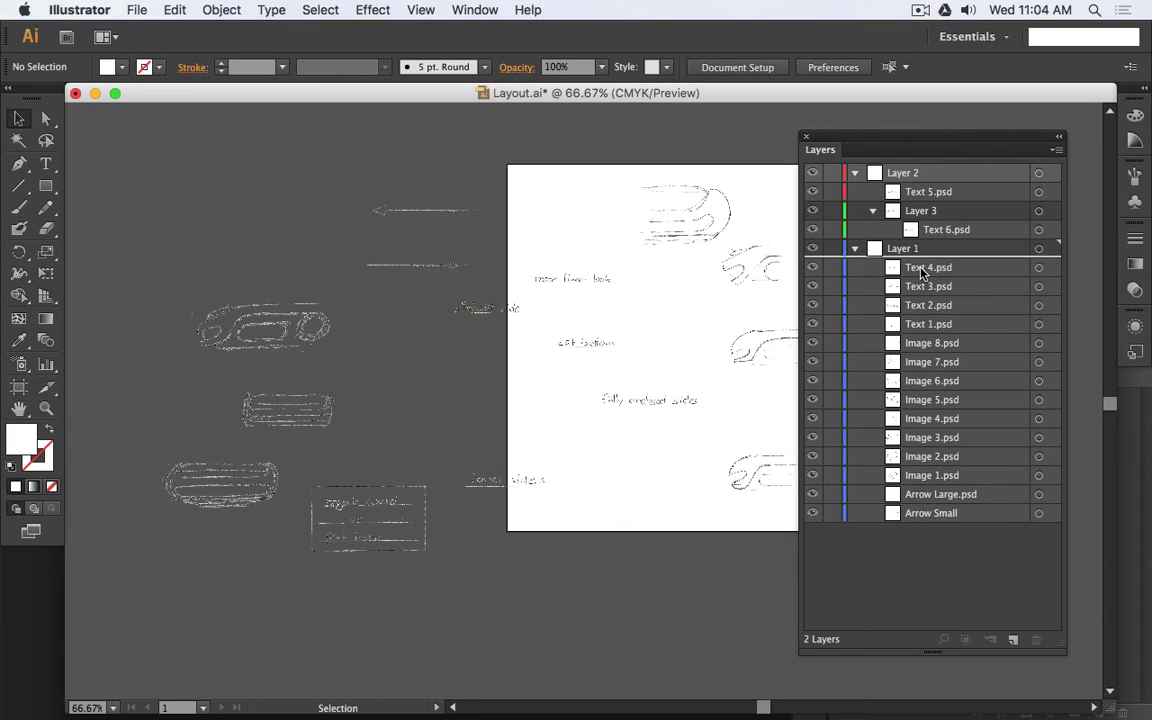
{"action": "left_click_drag", "start_coordinate": [922, 272], "coordinate": [895, 217]}
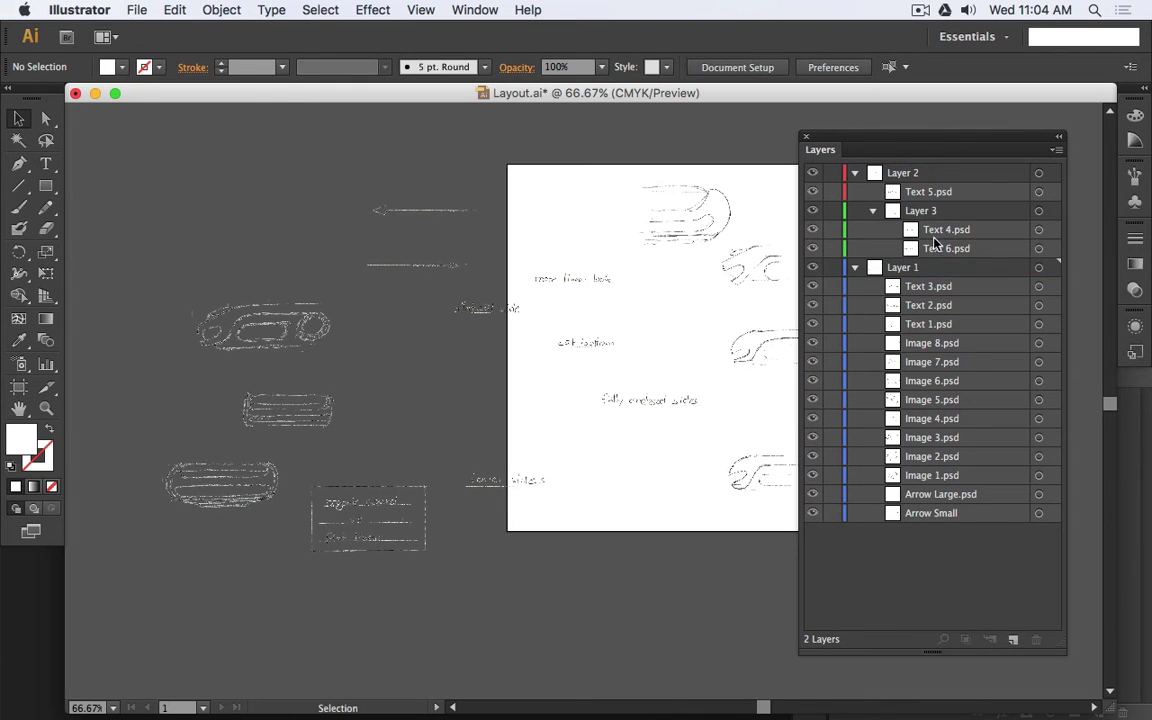
{"action": "left_click", "coordinate": [933, 288]}
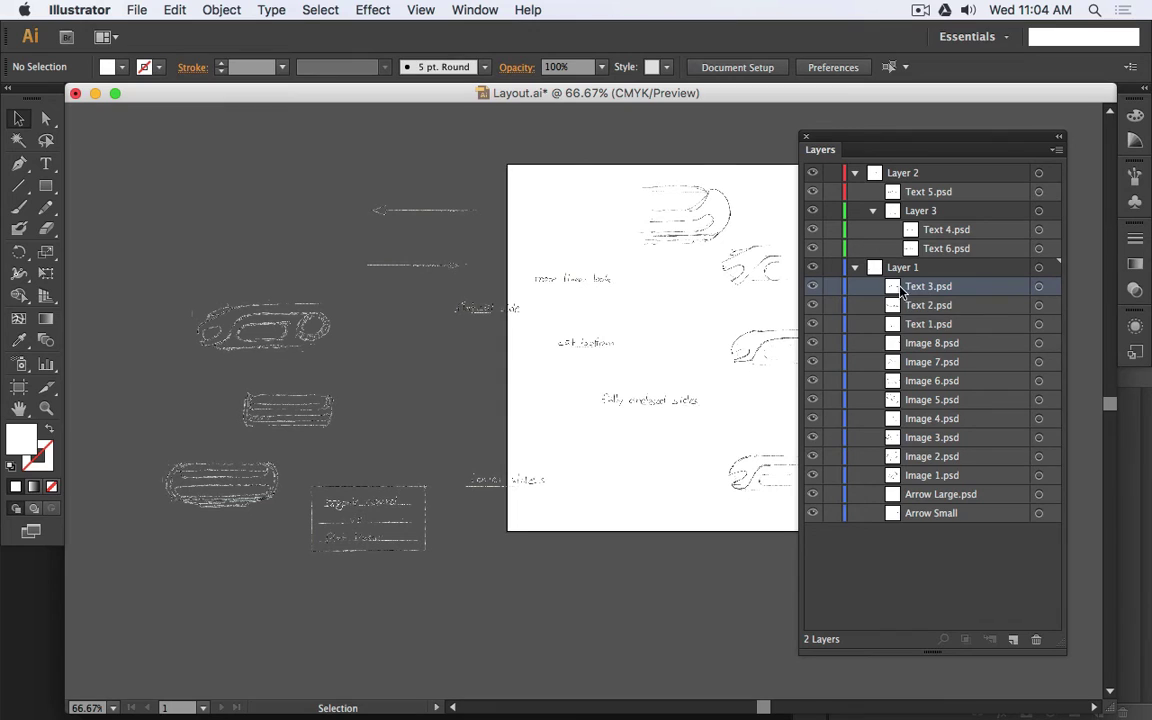
{"action": "left_click_drag", "start_coordinate": [903, 288], "coordinate": [874, 262]}
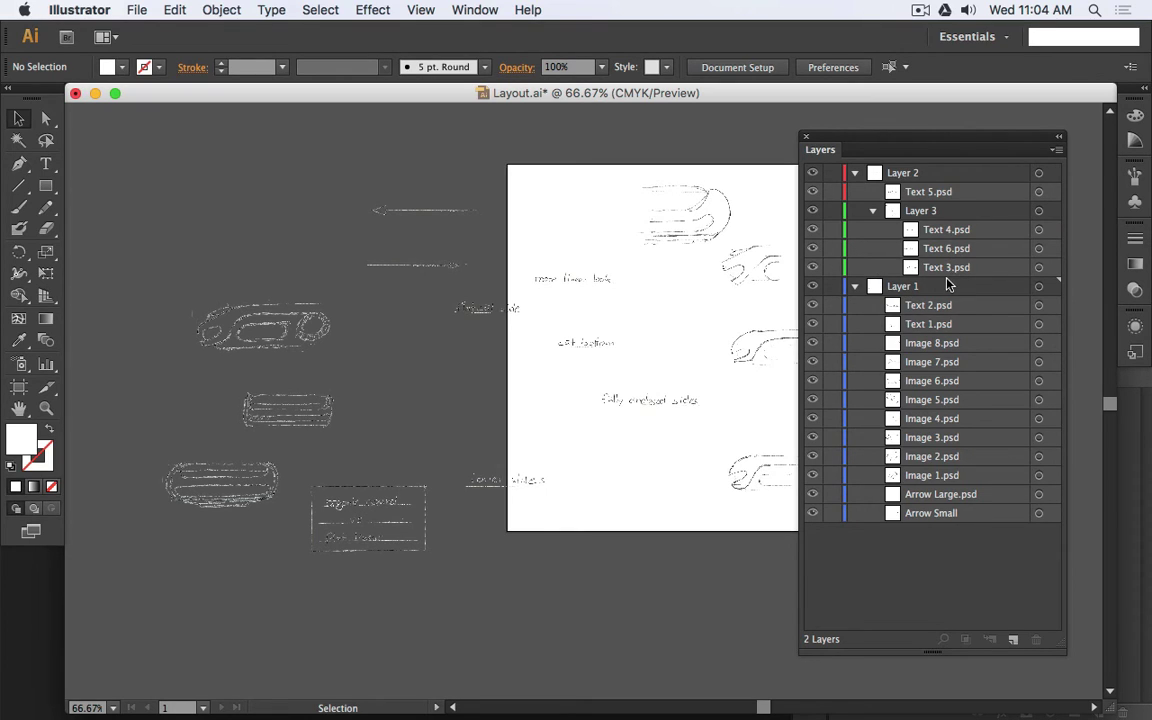
{"action": "left_click", "coordinate": [964, 268]}
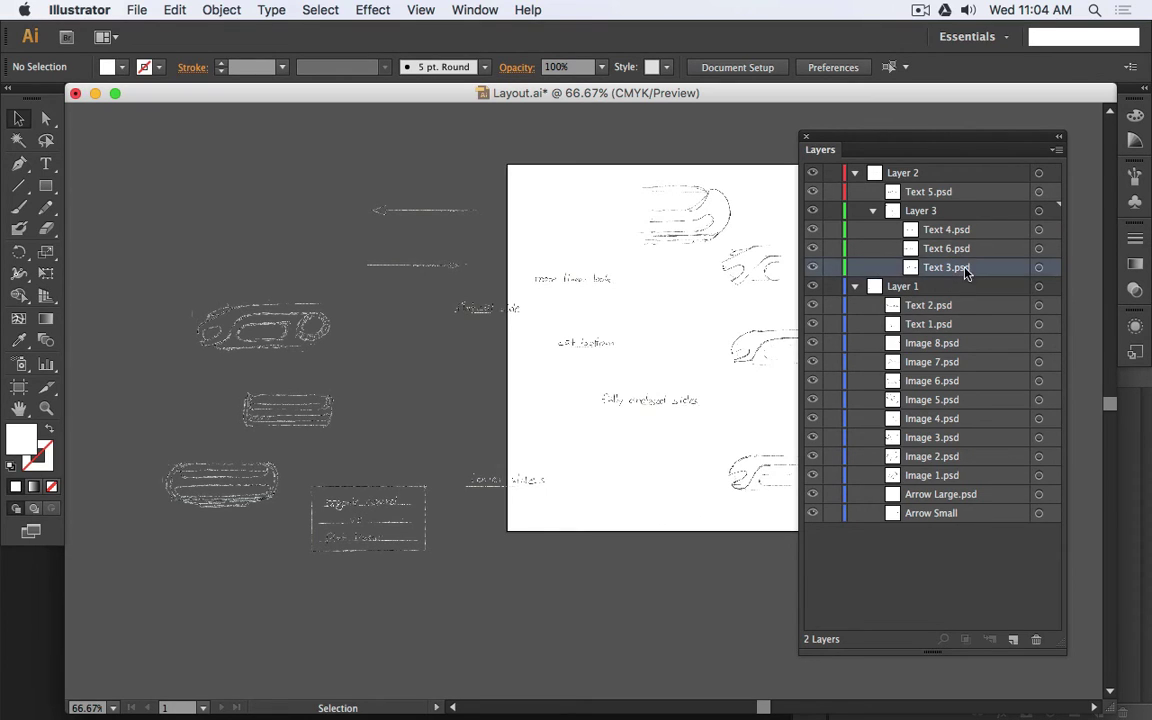
- Collapse and re-expand Layer 1 and the sublayer to review how the layers are nested
{"action": "left_click", "coordinate": [855, 286]}
{"action": "left_click", "coordinate": [872, 211]}
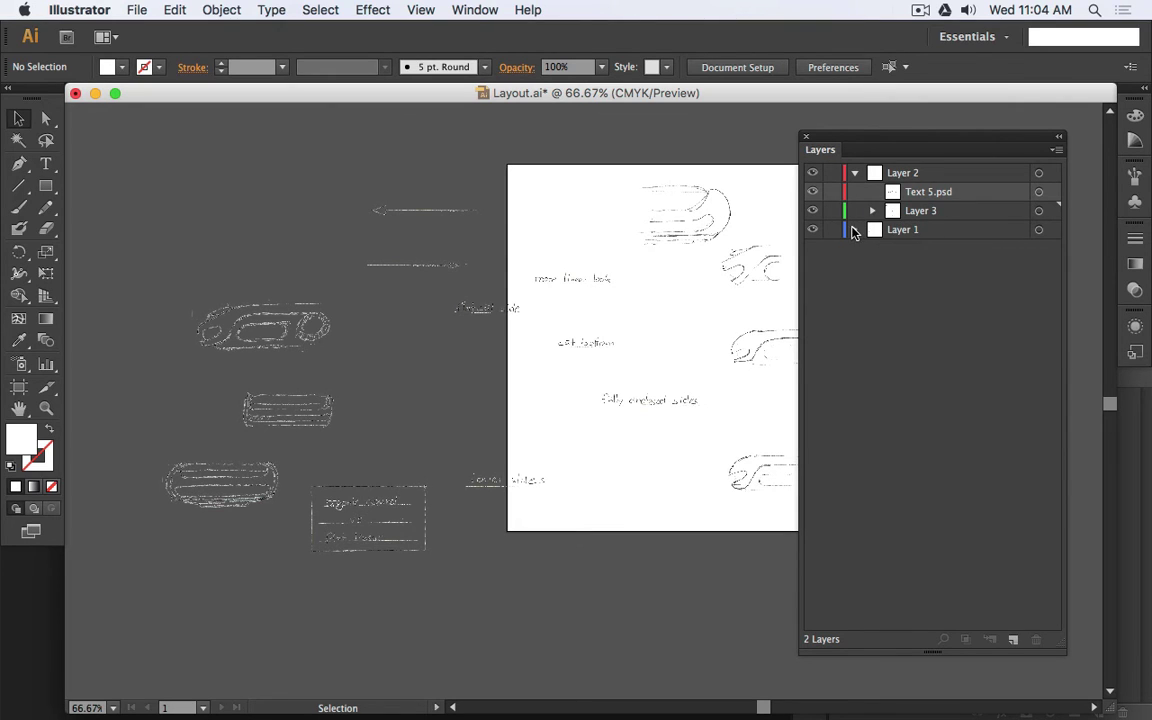
{"action": "left_click", "coordinate": [855, 229]}
{"action": "left_click", "coordinate": [872, 211]}
- Target Text 4.psd, Text 6.psd and Text 3.psd in turn to locate each caption on the artboard
{"action": "left_click", "coordinate": [932, 232]}
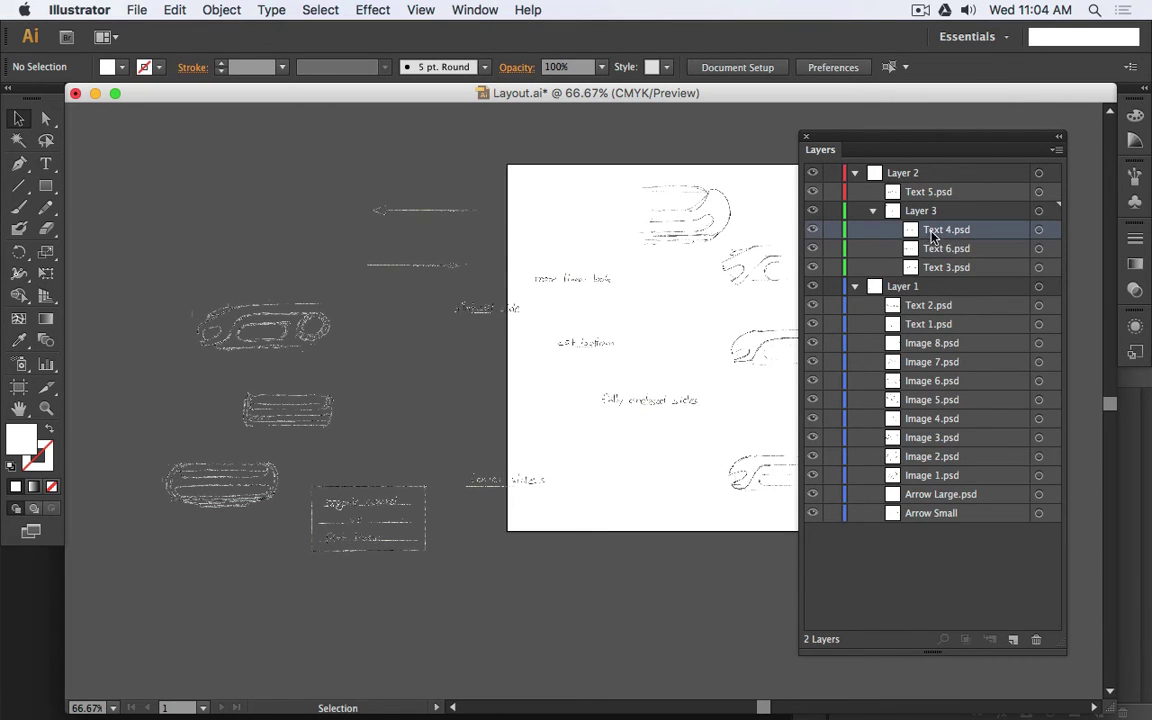
{"action": "key", "text": "z"}
{"action": "left_click", "coordinate": [972, 268]}
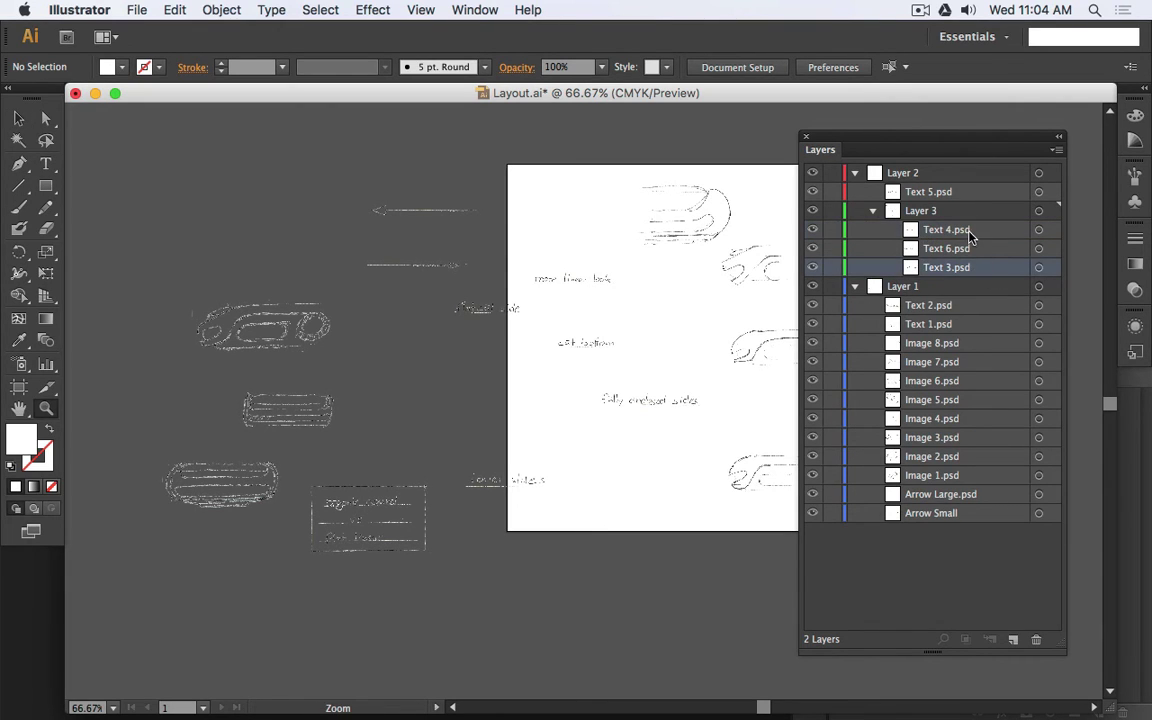
{"action": "left_click", "coordinate": [1039, 229]}
{"action": "left_click", "coordinate": [1039, 248]}
{"action": "left_click", "coordinate": [1039, 267]}
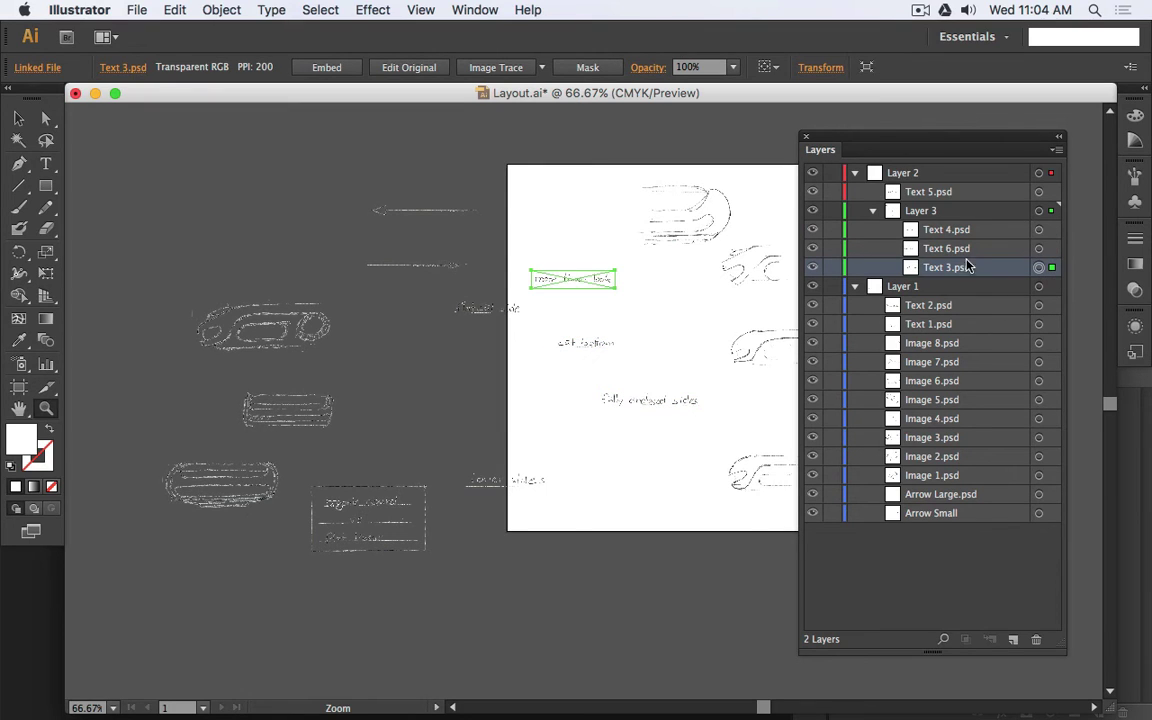
- Move the four text images back into Layer 1 and delete the empty sublayer
{"action": "left_click", "coordinate": [979, 252], "text": "shift"}
{"action": "left_click", "coordinate": [985, 238], "text": "shift"}
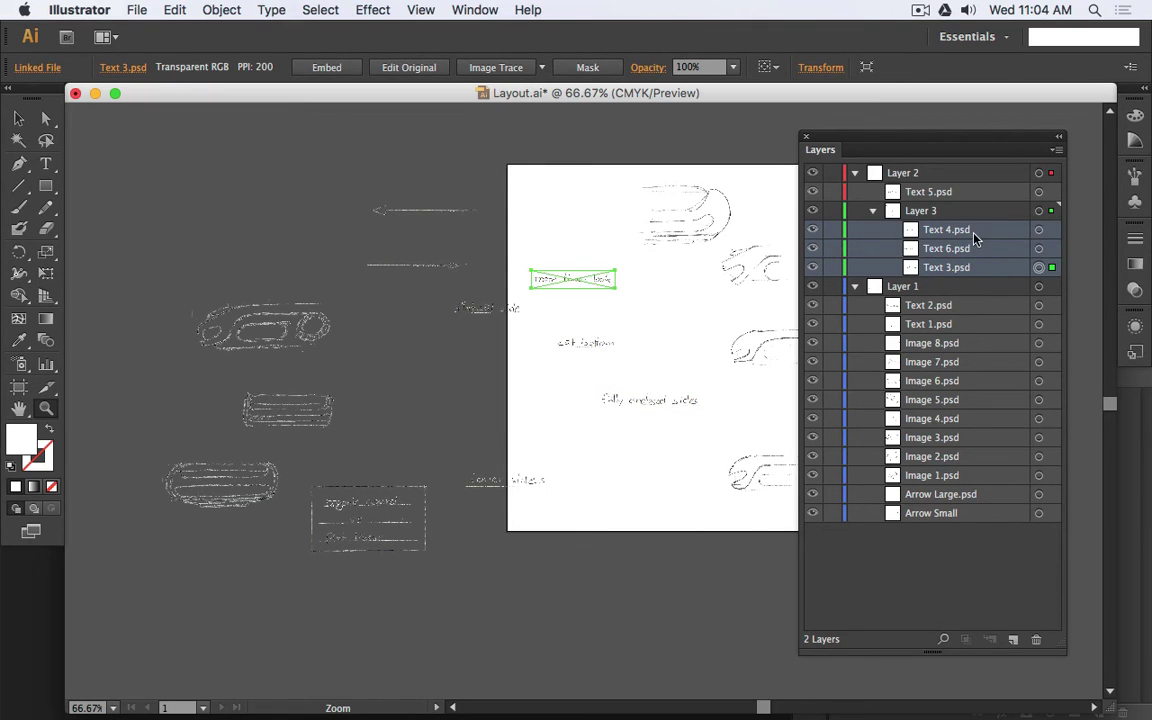
{"action": "left_click_drag", "start_coordinate": [913, 231], "coordinate": [869, 285]}
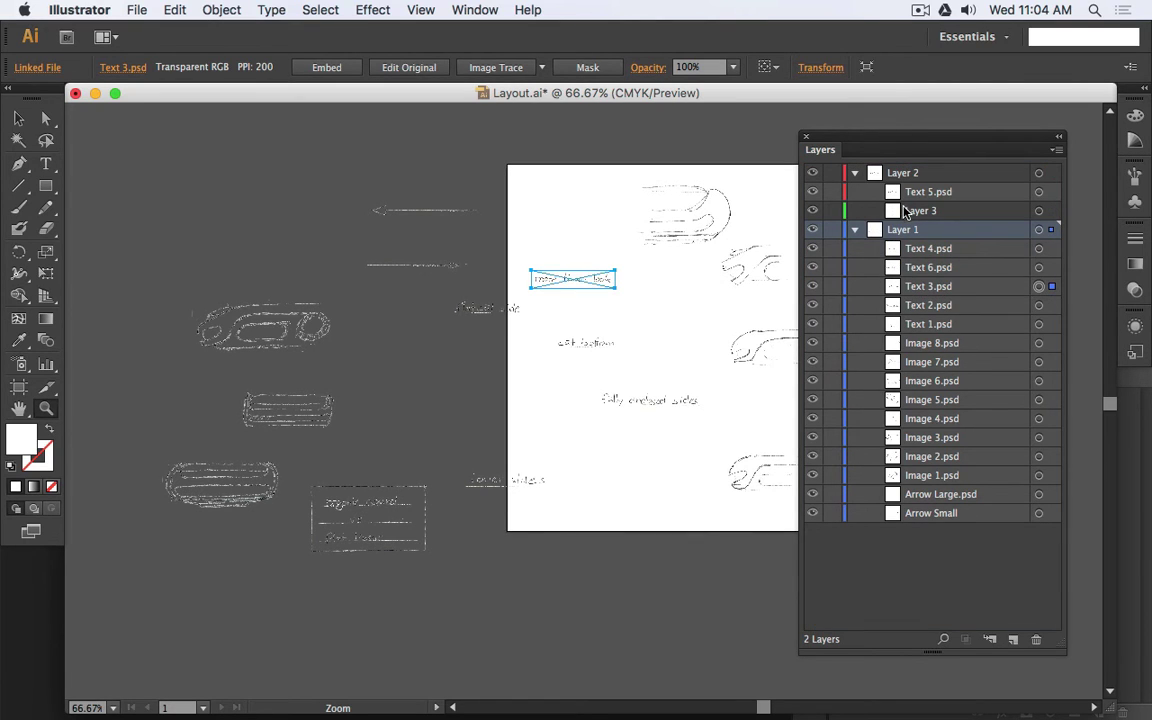
{"action": "left_click_drag", "start_coordinate": [905, 210], "coordinate": [824, 206]}
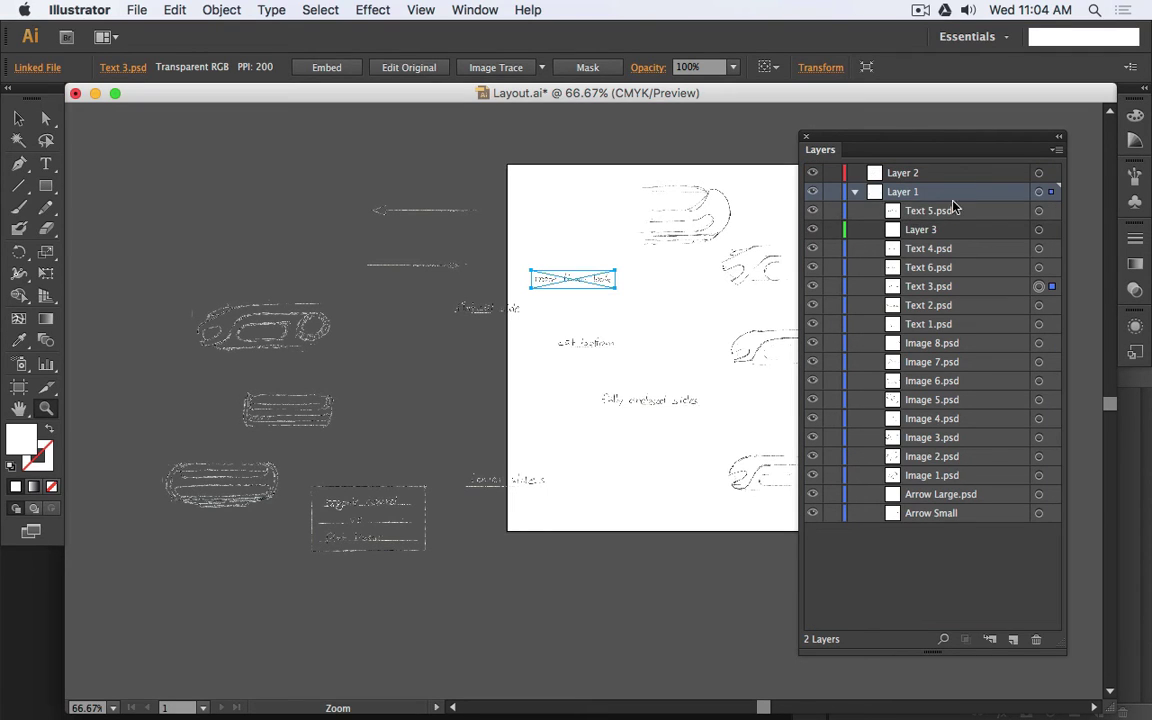
{"action": "key", "text": "Delete"}
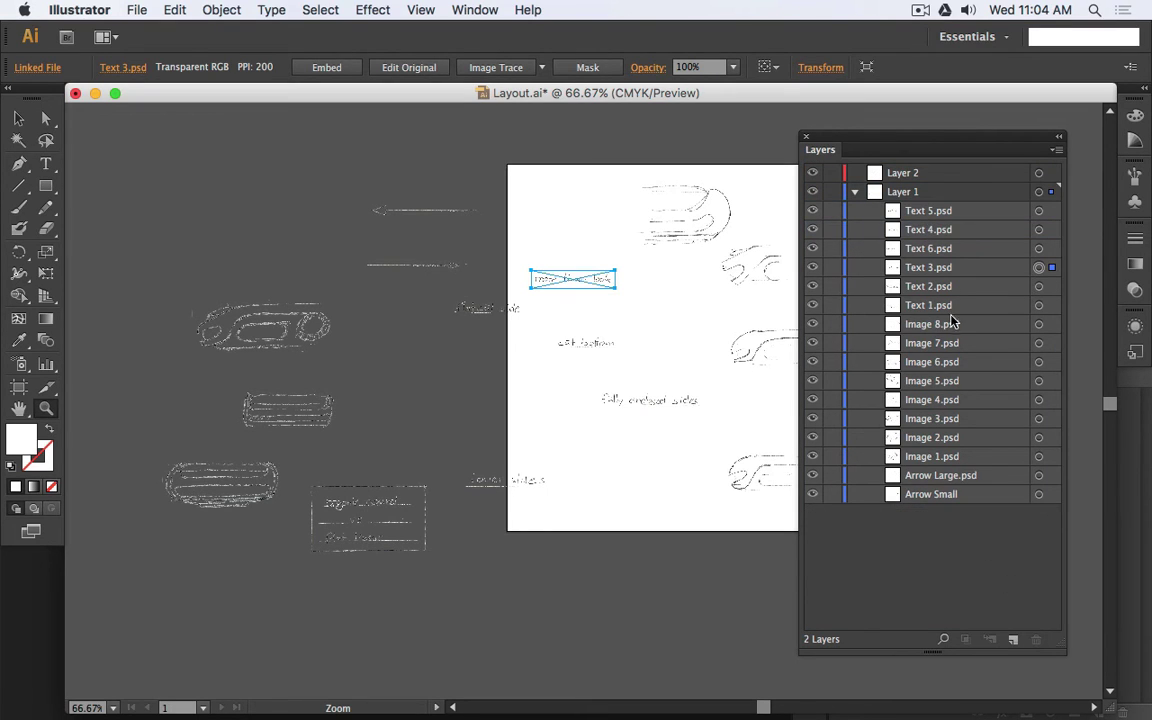
- Rename the new empty layer above Layer 1 as Text
{"action": "left_click", "coordinate": [903, 175]}
{"action": "double_click", "coordinate": [903, 175]}
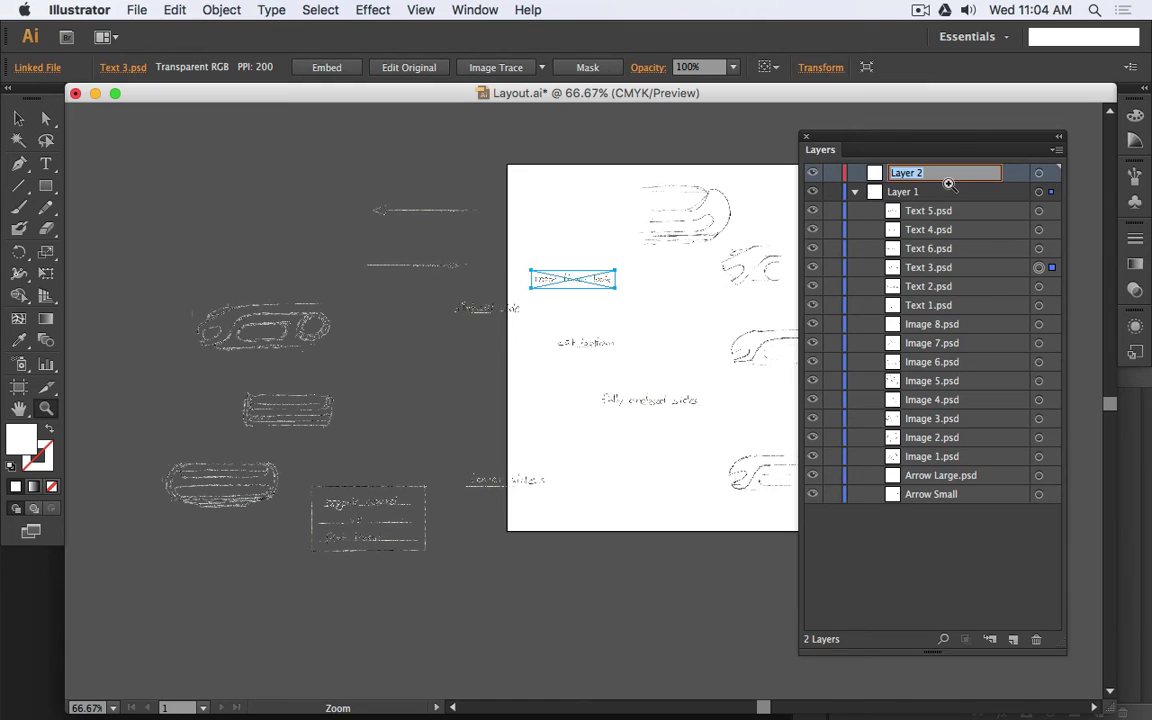
{"action": "type", "text": "Text"}
{"action": "key", "text": "Return"}
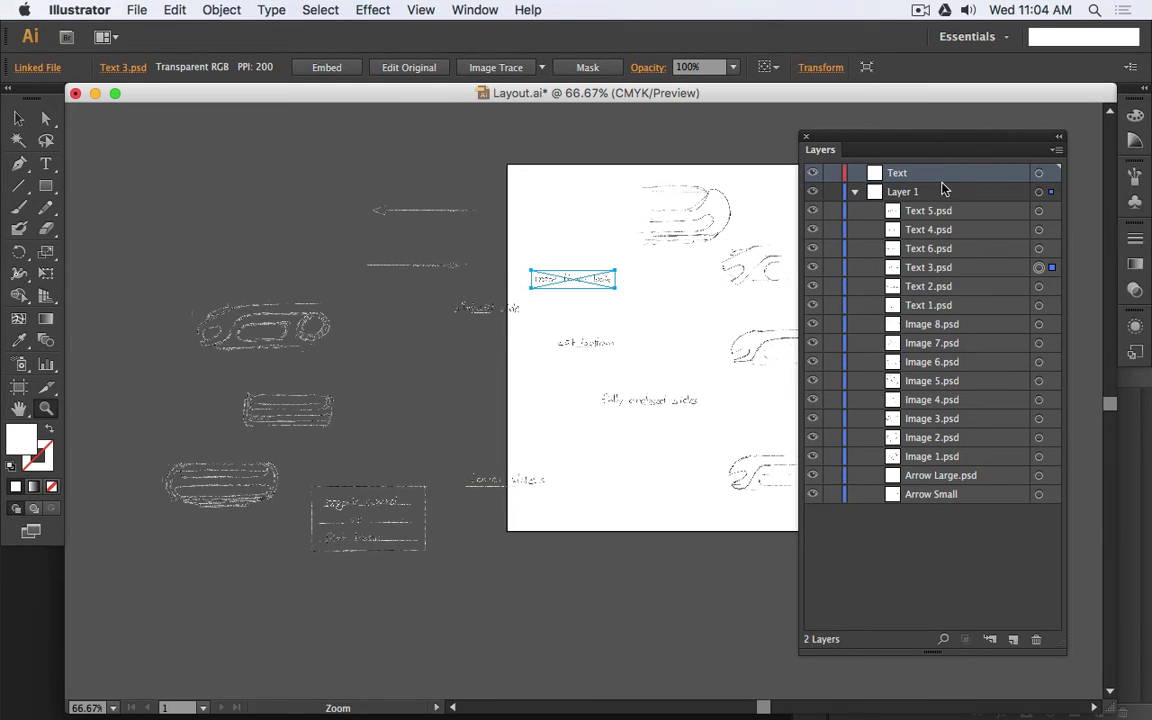
- Create another new layer at the top of the stack and name it Arror
{"action": "left_click", "coordinate": [1013, 639]}
{"action": "double_click", "coordinate": [904, 177]}
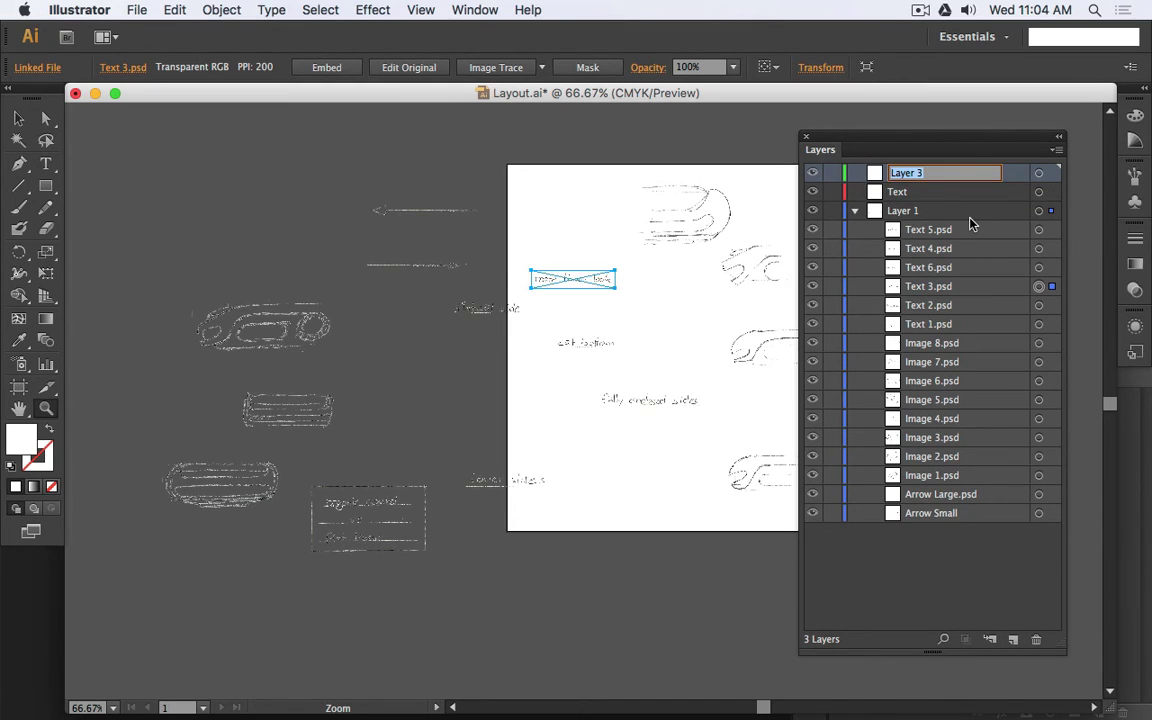
{"action": "type", "text": "Arror"}
{"action": "key", "text": "Return"}
- Rename Layer 1 as Image
{"action": "double_click", "coordinate": [903, 210]}
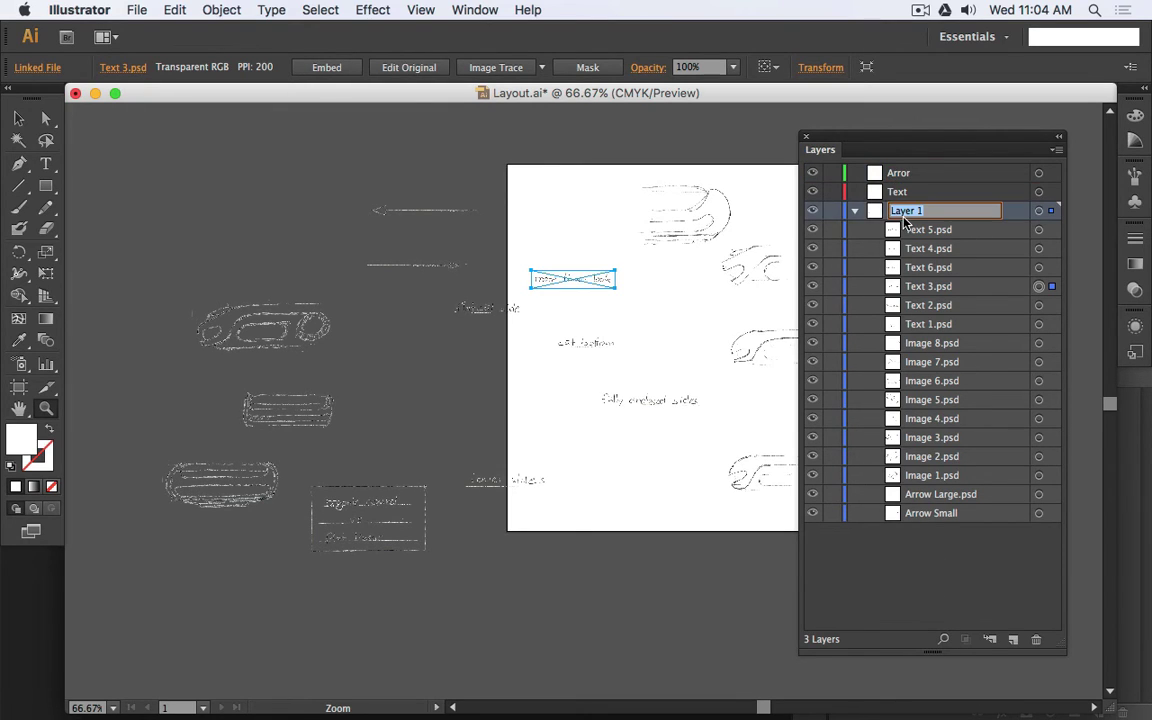
{"action": "type", "text": "Image"}
{"action": "key", "text": "Return"}
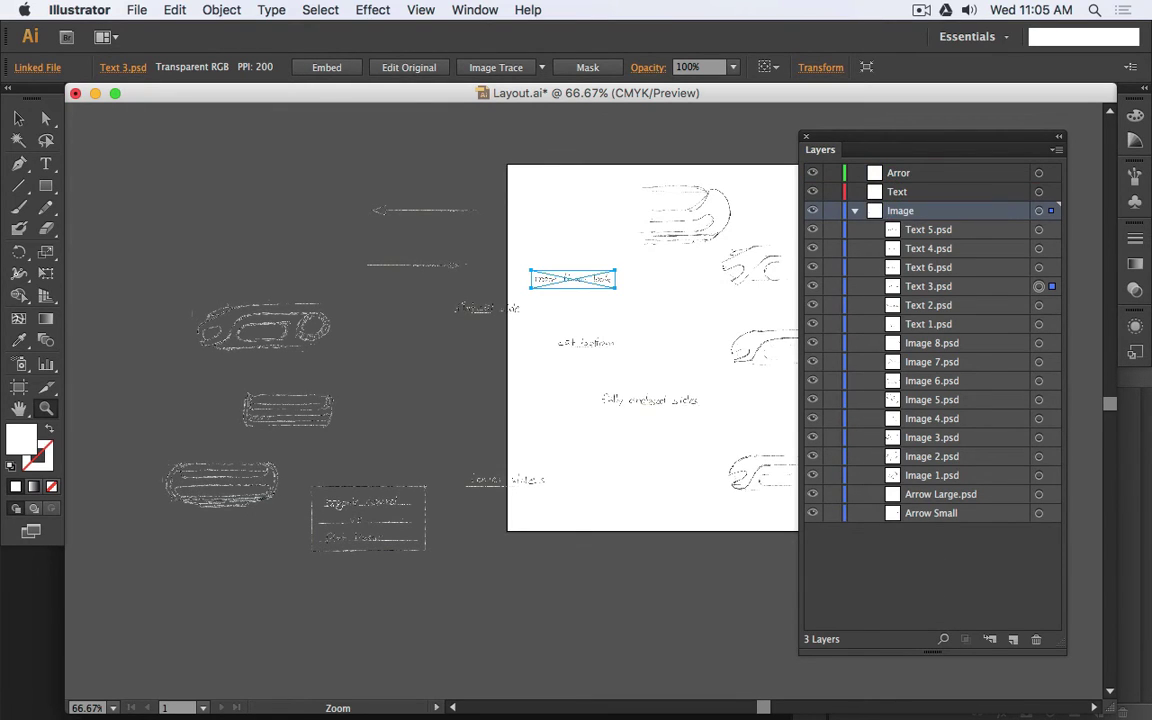
- Move Text 1.psd through Text 6.psd into the Text layer, and Arrow Large.psd and Arrow Small into the Arror layer
{"action": "left_click", "coordinate": [941, 326]}
{"action": "left_click", "coordinate": [931, 232], "text": "shift"}
{"action": "left_click_drag", "start_coordinate": [931, 232], "coordinate": [898, 195]}
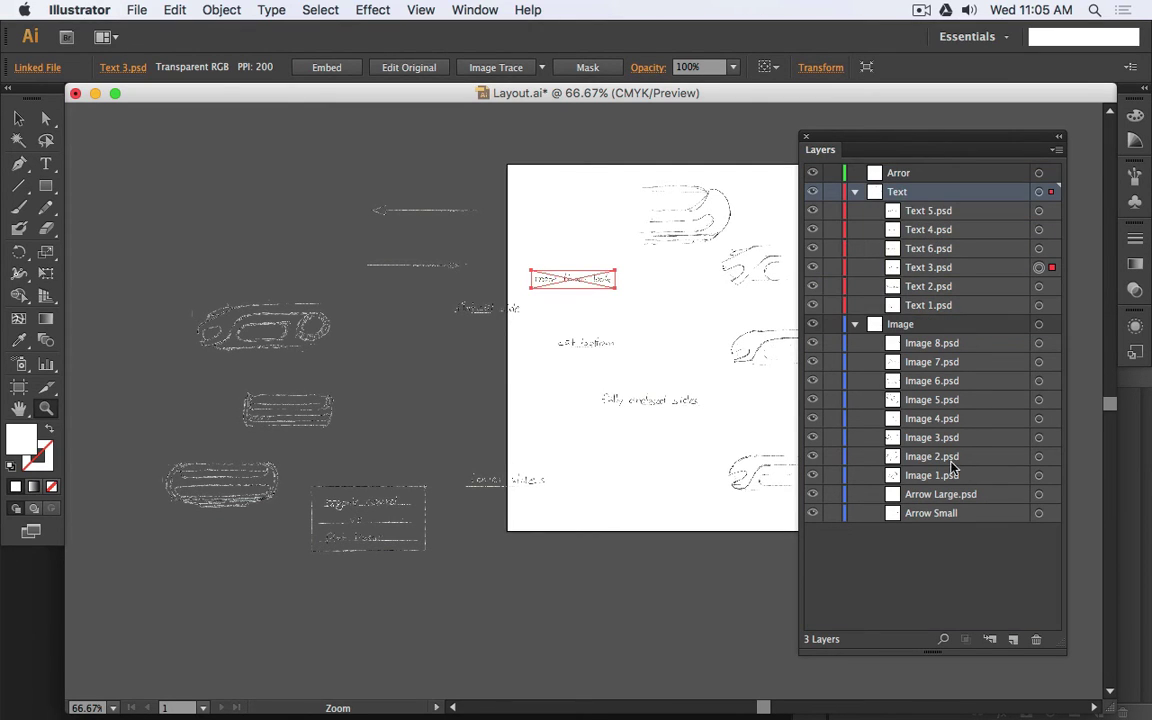
{"action": "left_click", "coordinate": [940, 500]}
{"action": "left_click", "coordinate": [993, 513], "text": "shift"}
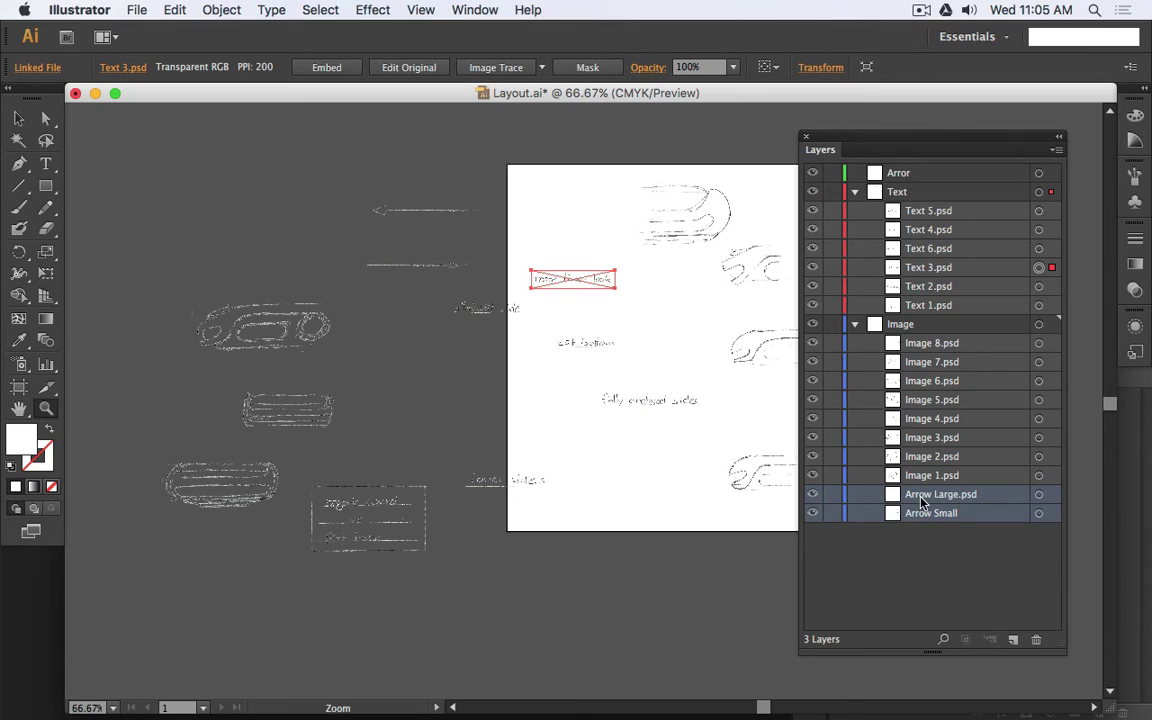
{"action": "left_click_drag", "start_coordinate": [922, 503], "coordinate": [897, 178]}
{"action": "left_click", "coordinate": [856, 175]}
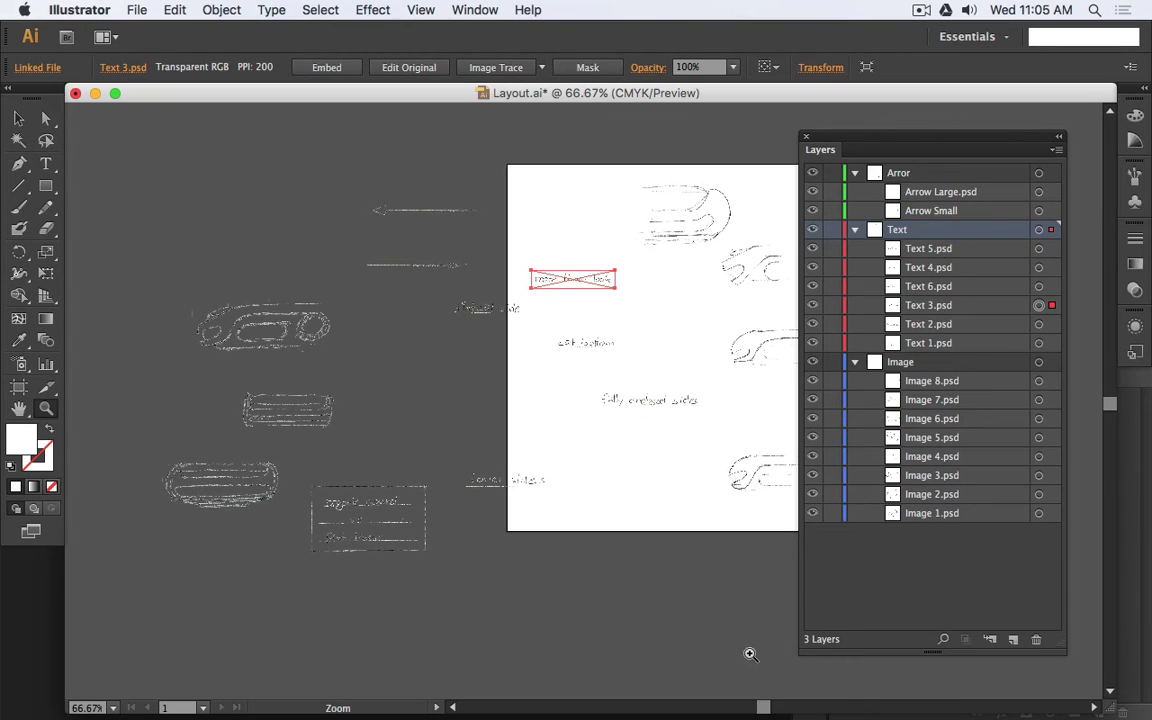
{"action": "left_click", "coordinate": [912, 212]}
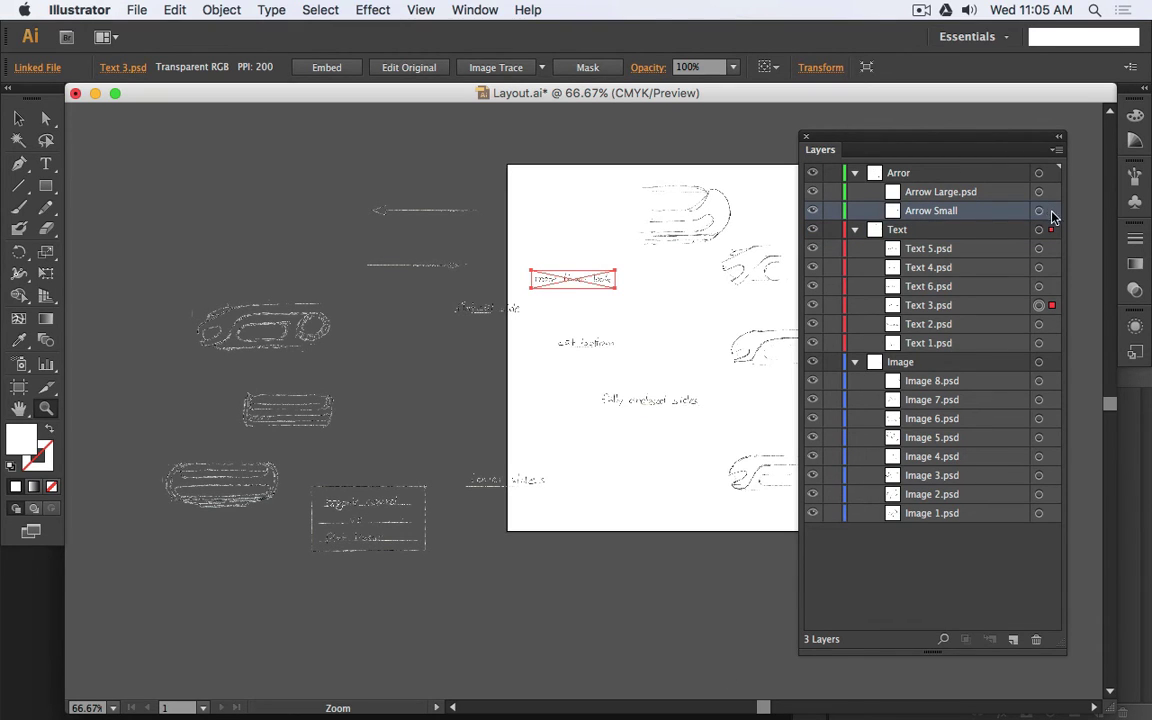
{"action": "left_click", "coordinate": [932, 196]}
{"action": "left_click", "coordinate": [932, 209]}
{"action": "left_click", "coordinate": [930, 195]}
{"action": "left_click", "coordinate": [931, 207]}
{"action": "left_click", "coordinate": [928, 198]}
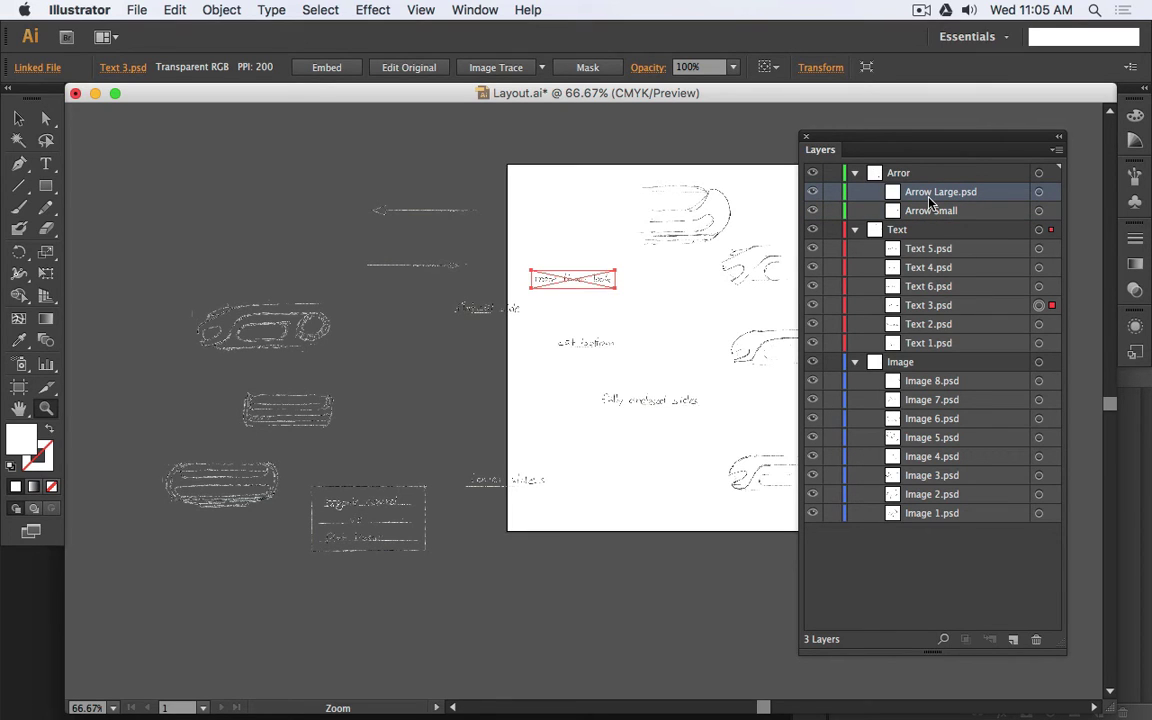
{"action": "left_click", "coordinate": [931, 207]}
{"action": "left_click", "coordinate": [930, 195]}
{"action": "left_click", "coordinate": [933, 206]}
{"action": "left_click", "coordinate": [932, 195]}
{"action": "left_click", "coordinate": [934, 207]}
{"action": "left_click", "coordinate": [931, 193]}
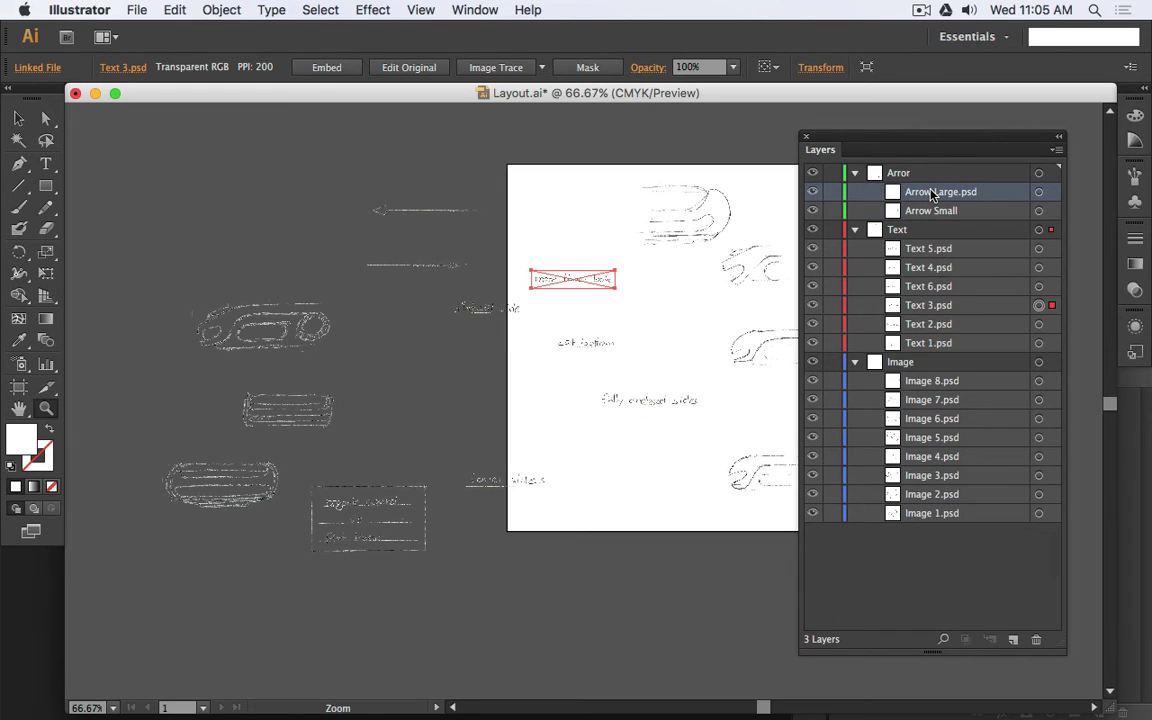
- Select the artwork of Arrow Large.psd and Arrow Small together and shift both arrows further up and away from the artboard
{"action": "left_click", "coordinate": [1052, 194]}
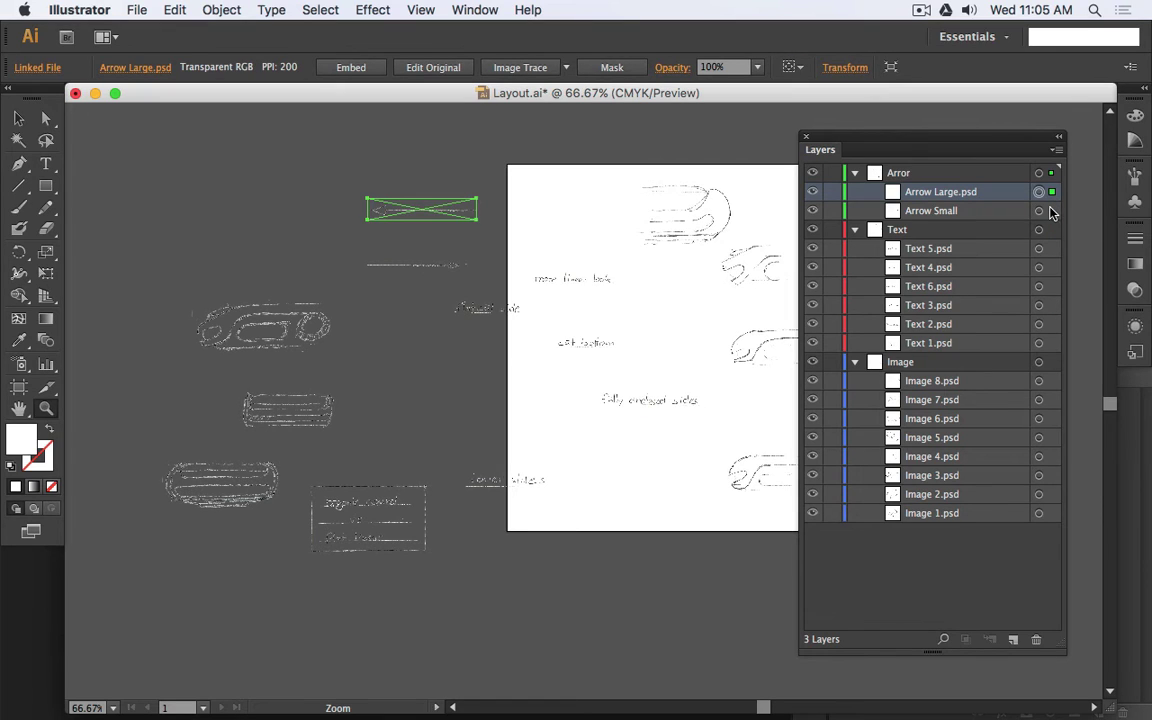
{"action": "left_click", "coordinate": [1052, 212], "text": "shift"}
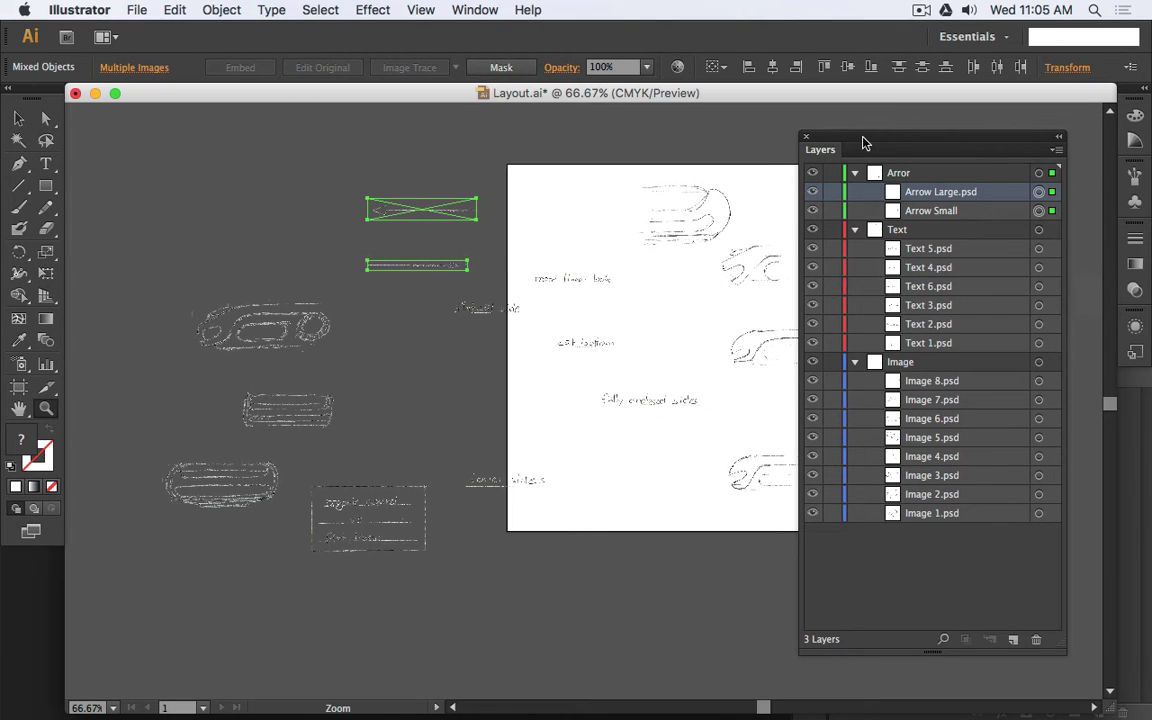
{"action": "left_click_drag", "start_coordinate": [863, 138], "coordinate": [914, 138]}
{"action": "key", "text": "space"}
{"action": "left_click_drag", "start_coordinate": [747, 264], "coordinate": [553, 259]}
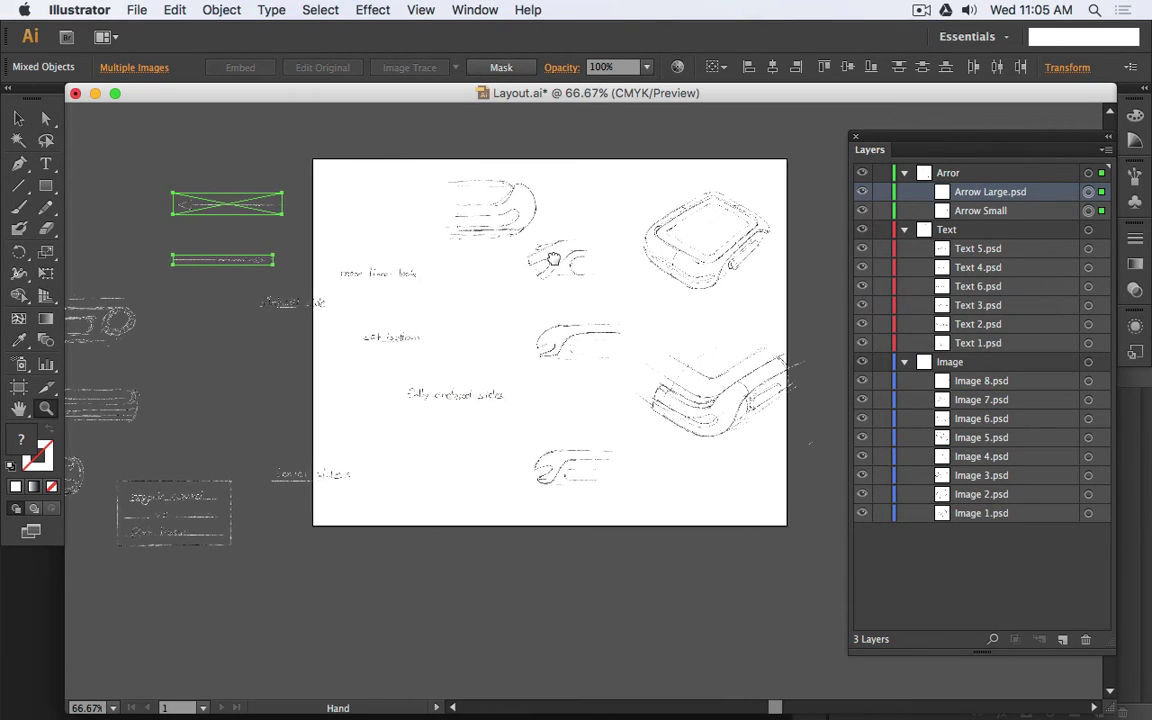
{"action": "scroll", "coordinate": [540, 250], "scroll_direction": "left", "scroll_amount": 3}
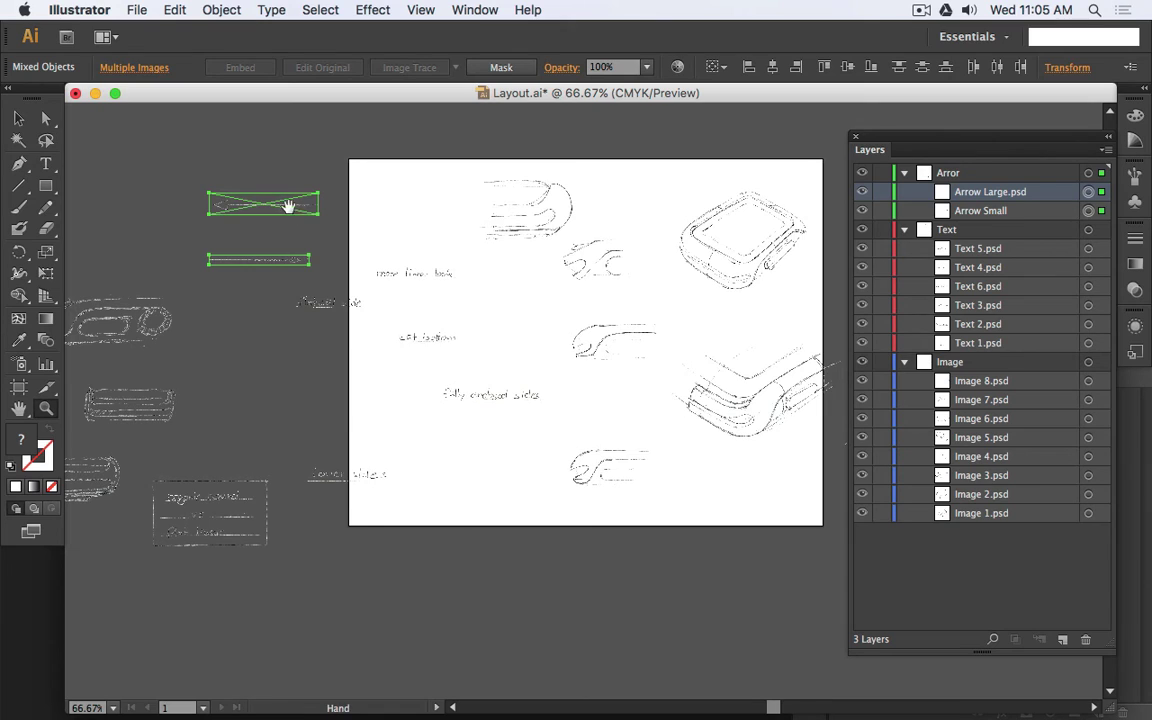
{"action": "scroll", "coordinate": [287, 206], "scroll_direction": "left", "scroll_amount": 3}
{"action": "key", "text": "v"}
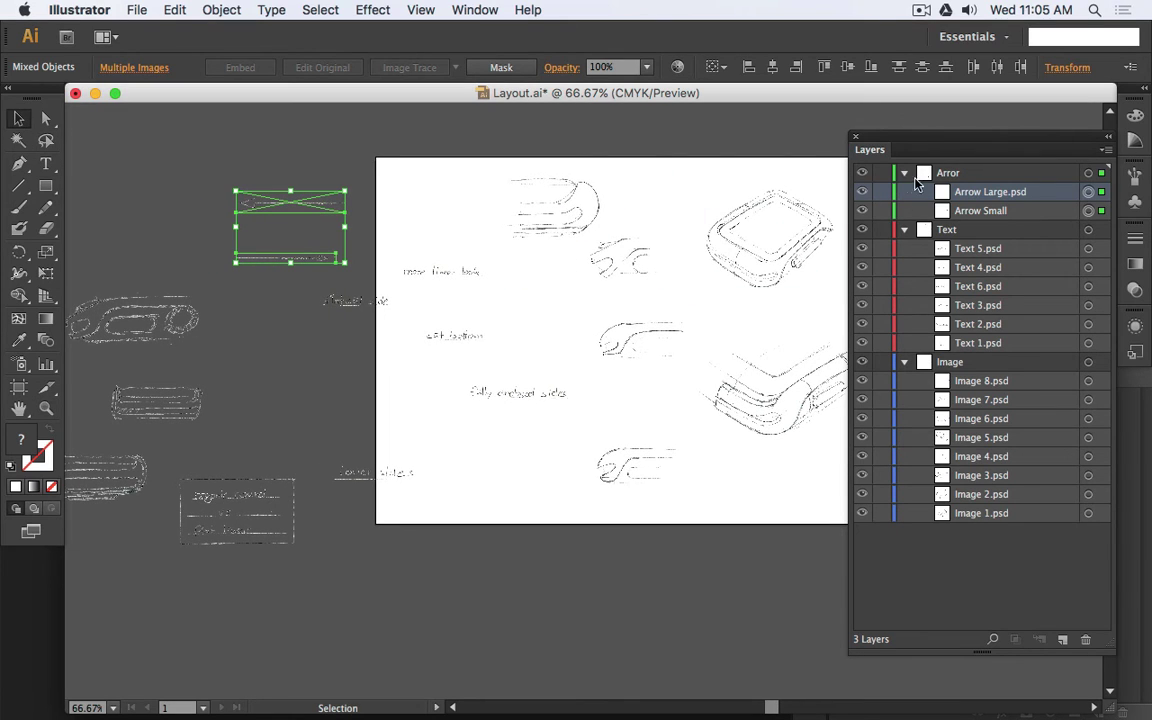
{"action": "left_click", "coordinate": [902, 229]}
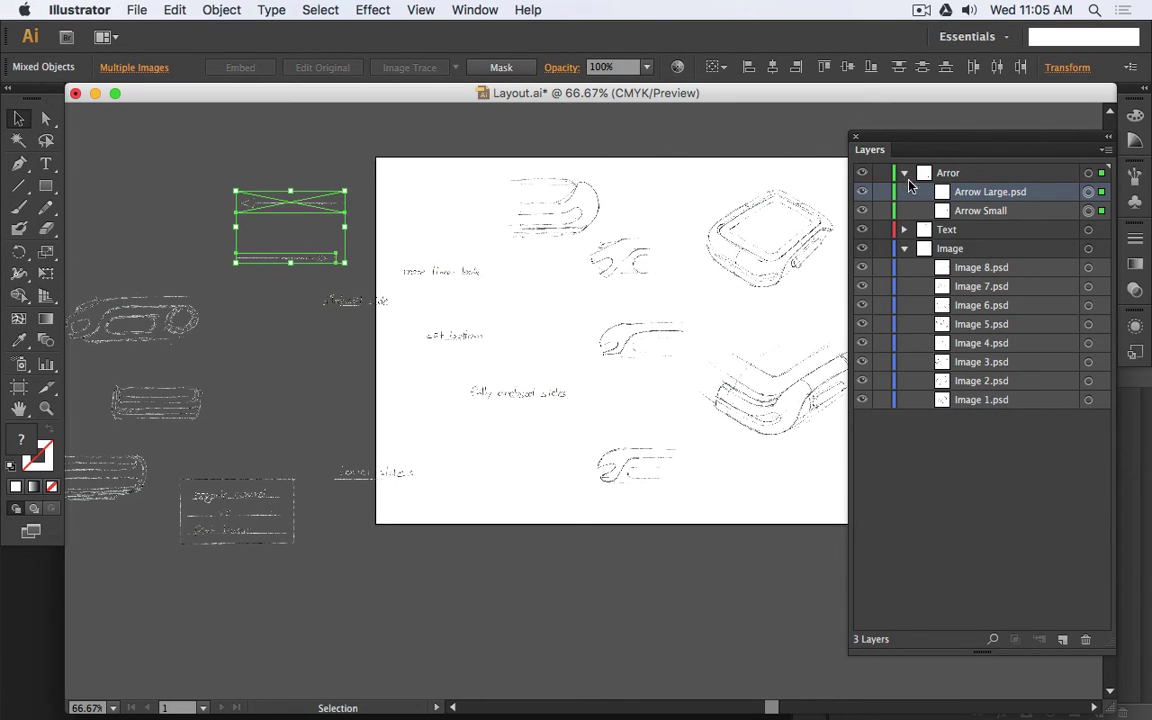
{"action": "left_click_drag", "start_coordinate": [290, 193], "coordinate": [253, 168]}
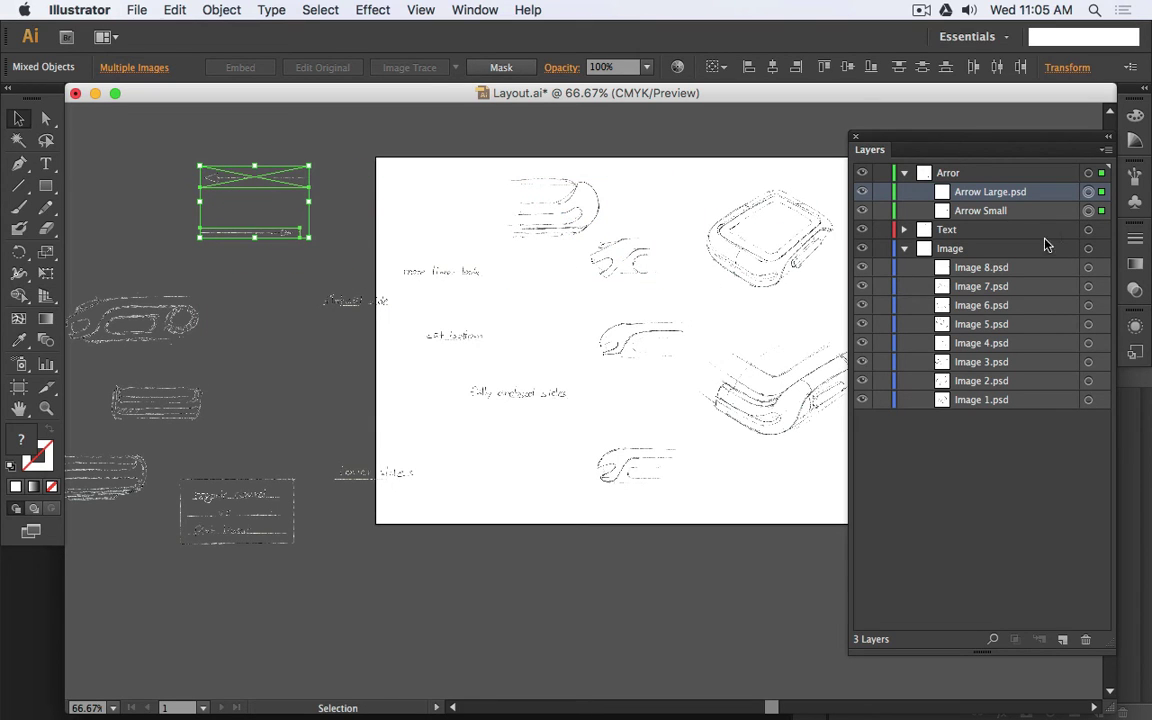
- Select all artwork on the Text layer, move the captions off the artboard beside its left edge, and deselect them
{"action": "left_click", "coordinate": [1102, 231]}
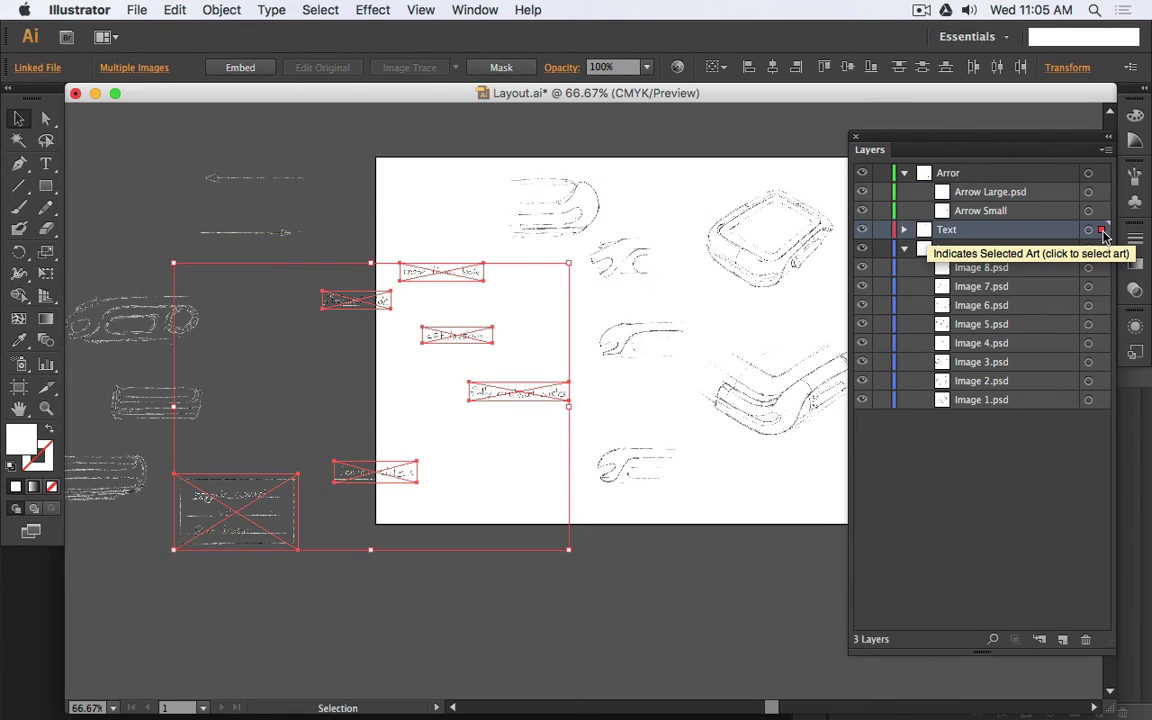
{"action": "left_click", "coordinate": [904, 231]}
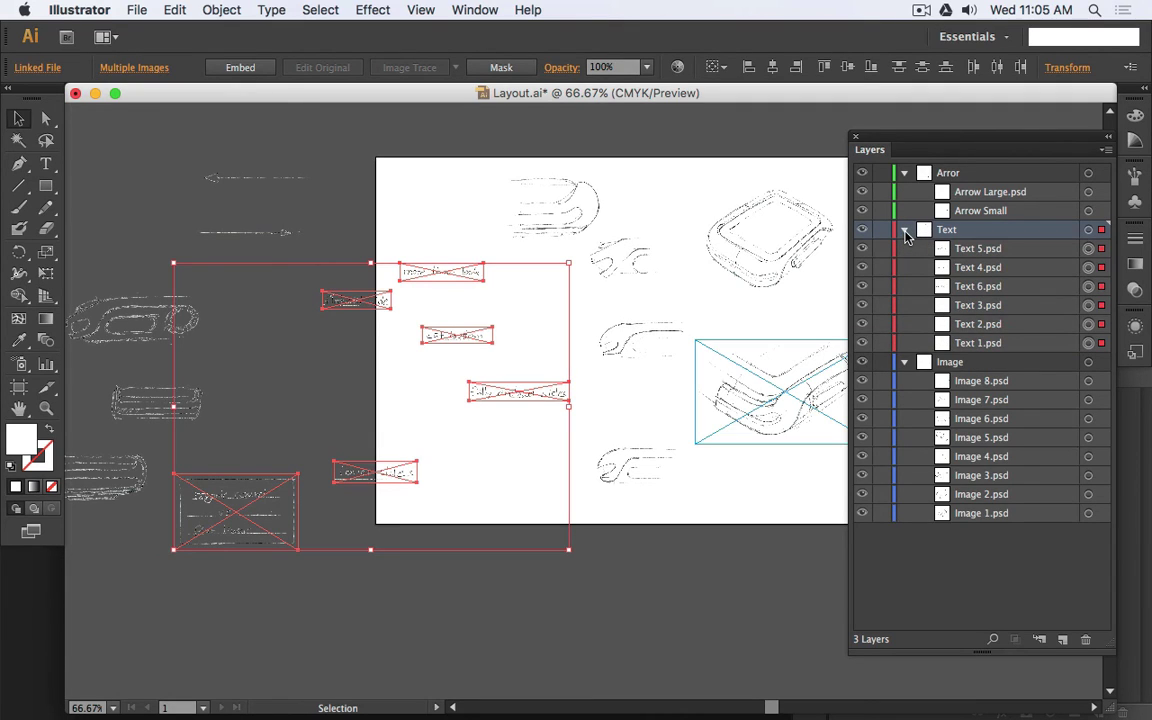
{"action": "left_click", "coordinate": [904, 230]}
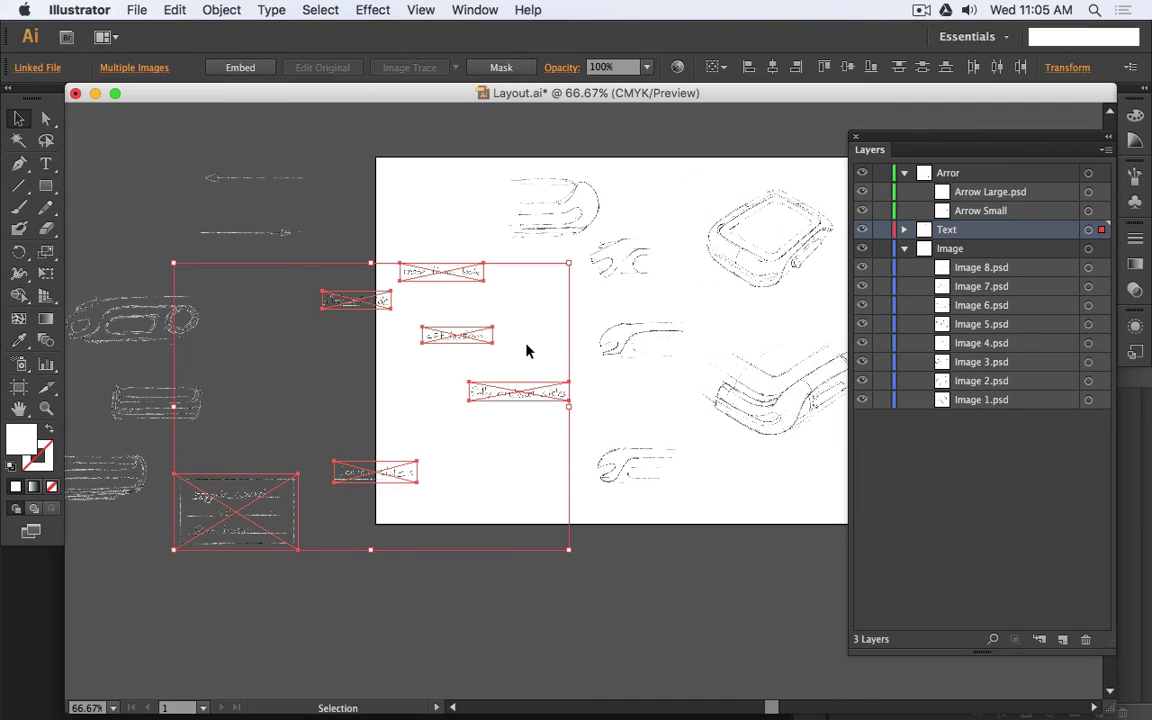
{"action": "left_click_drag", "start_coordinate": [540, 398], "coordinate": [323, 407]}
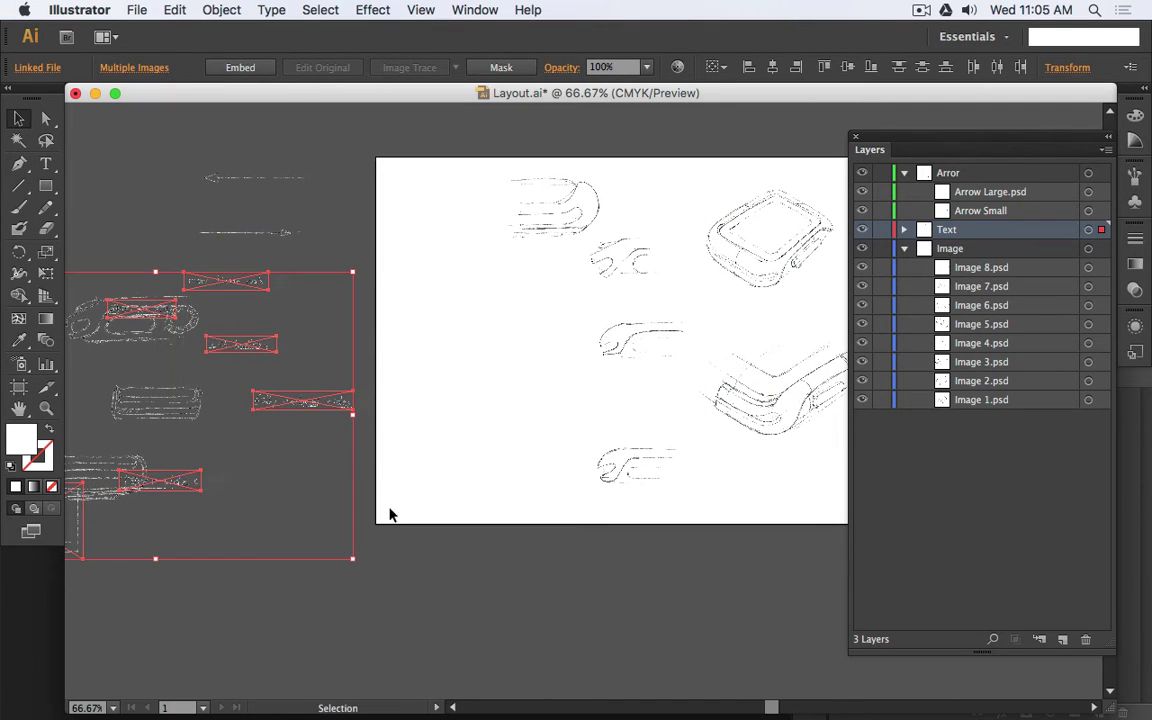
{"action": "left_click", "coordinate": [446, 587]}
- Move the three sketches lying outside the artboard onto its empty left half, arranged one below another
{"action": "left_click_drag", "start_coordinate": [172, 410], "coordinate": [555, 376]}
{"action": "left_click_drag", "start_coordinate": [140, 320], "coordinate": [462, 312]}
{"action": "left_click_drag", "start_coordinate": [115, 468], "coordinate": [516, 437]}
{"action": "left_click", "coordinate": [653, 419]}
{"action": "left_click_drag", "start_coordinate": [684, 399], "coordinate": [566, 406]}
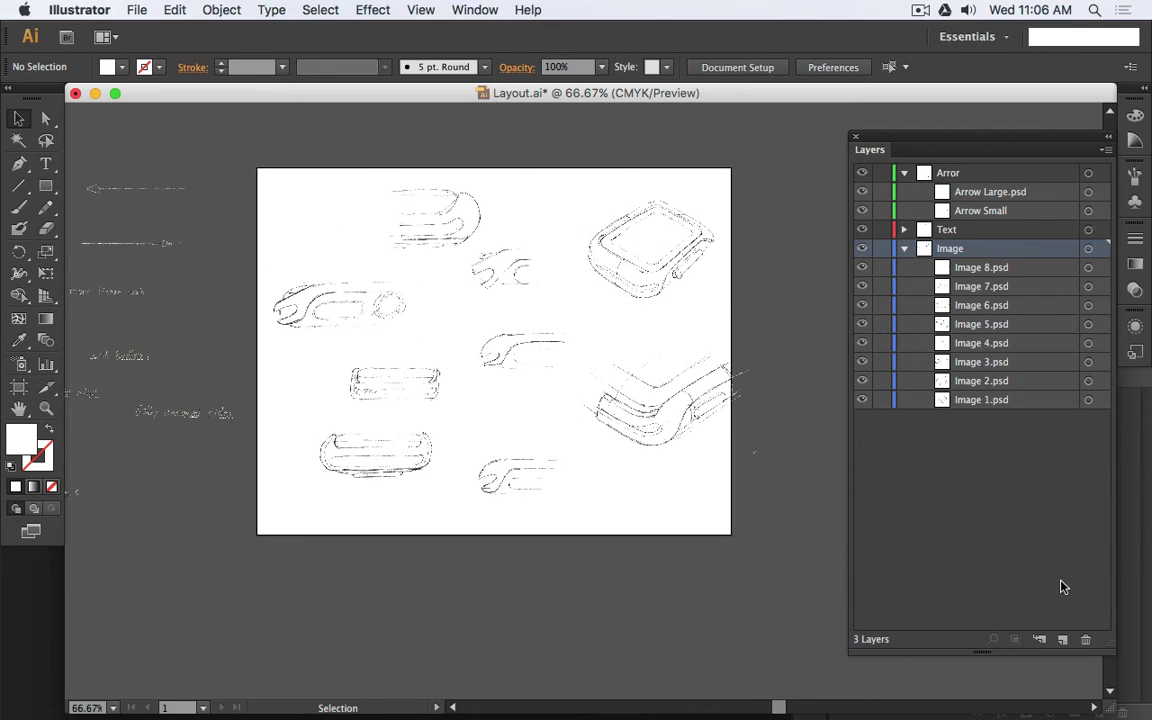
- Collapse the expanded layers, add a new layer beneath Image and name it Background
{"action": "left_click", "coordinate": [904, 172]}
{"action": "left_click", "coordinate": [904, 210]}
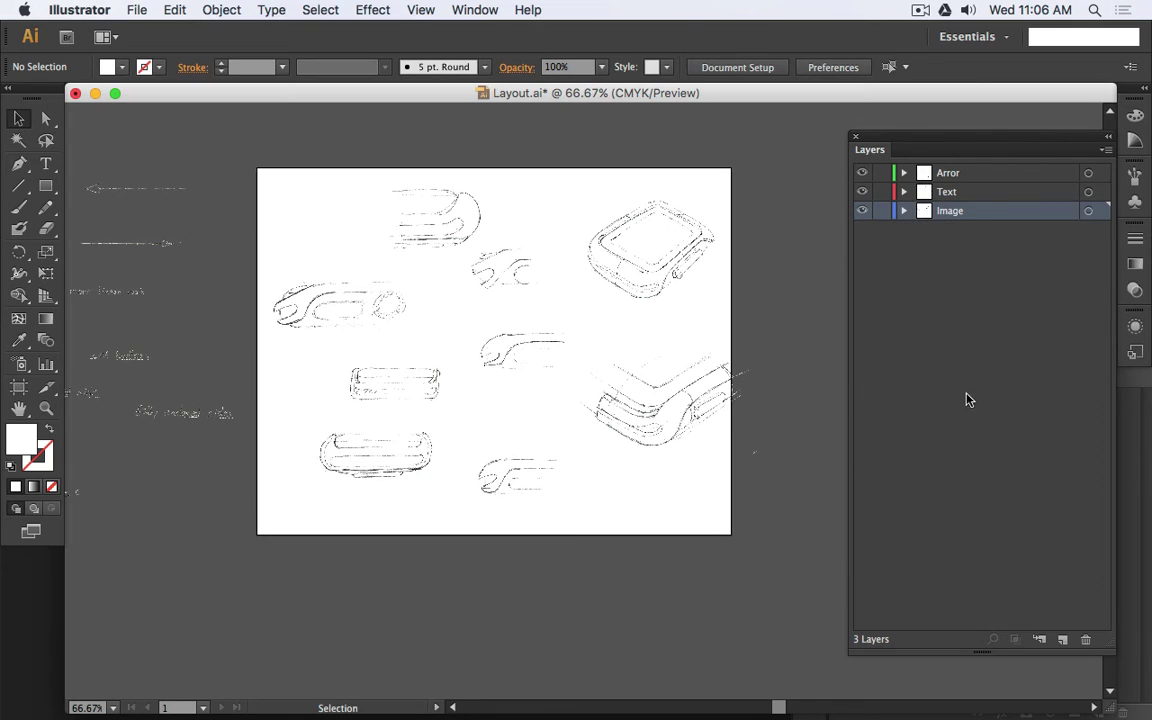
{"action": "left_click", "coordinate": [1062, 639]}
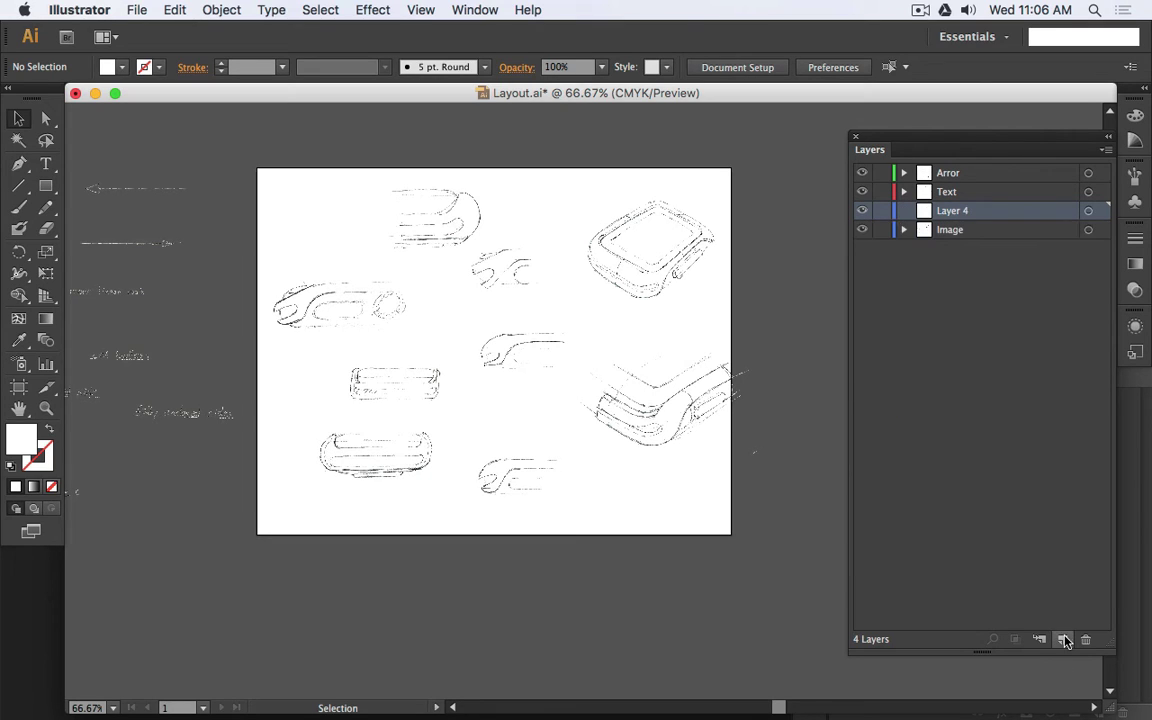
{"action": "mouse_move", "coordinate": [970, 218]}
{"action": "left_mouse_down"}
{"action": "mouse_move", "coordinate": [972, 249]}
{"action": "mouse_move", "coordinate": [957, 239]}
{"action": "left_mouse_up"}
{"action": "double_click", "coordinate": [955, 232]}
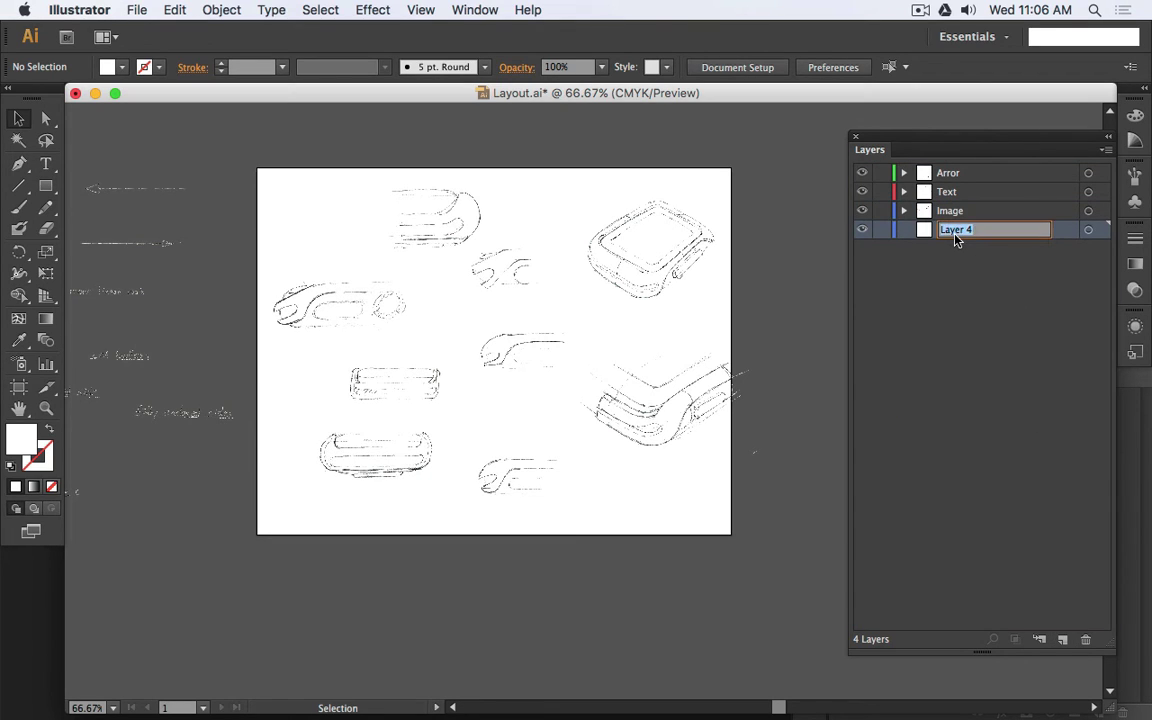
{"action": "type", "text": "Background"}
{"action": "key", "text": "Return"}
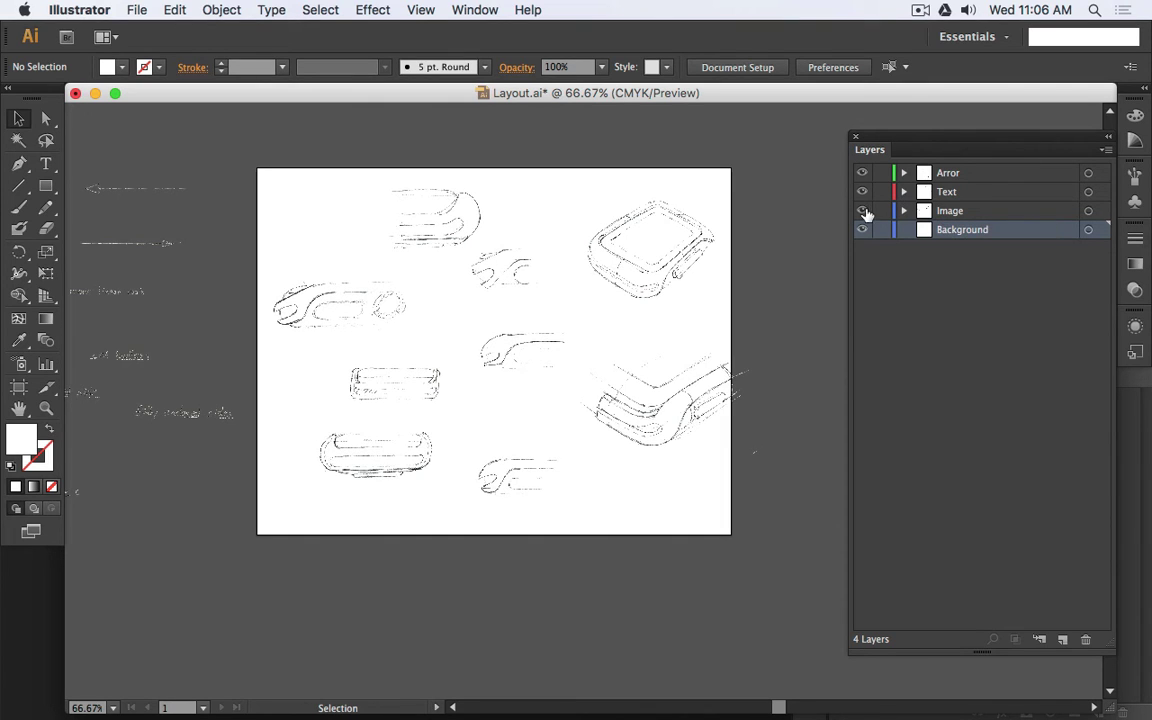
- Place RAW Scan.psd from the Media folder on the Background layer, accepting the 8-bit import, and centre it over the artboard
{"action": "left_click", "coordinate": [137, 10]}
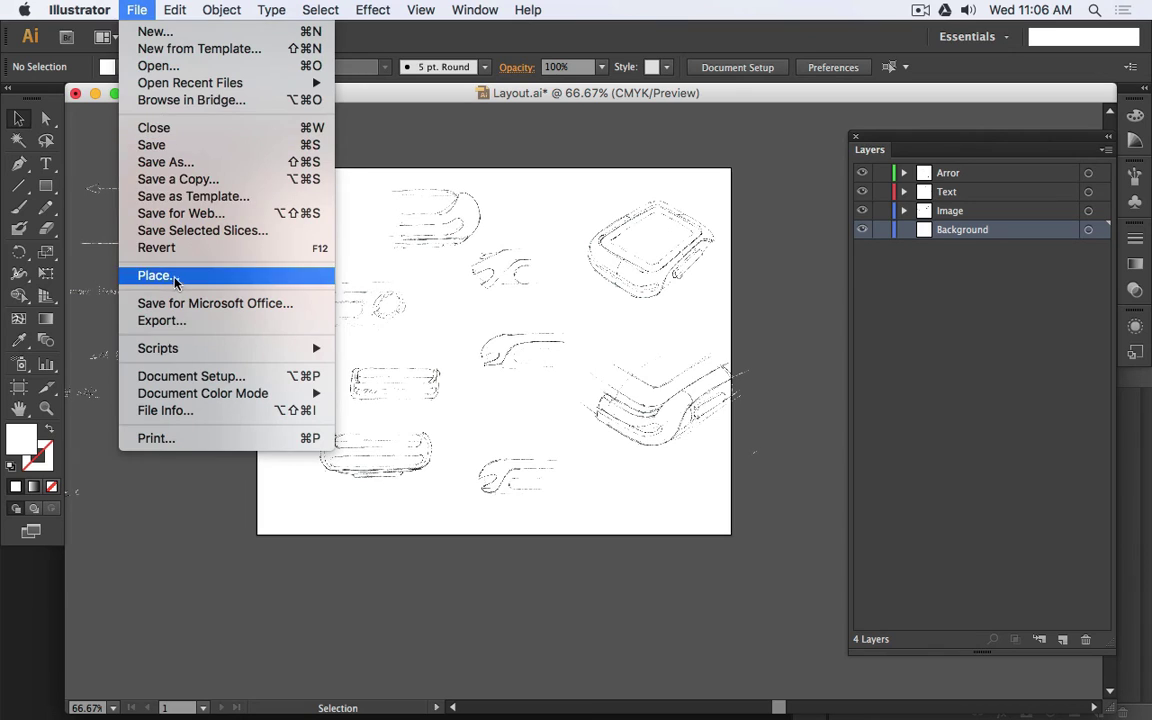
{"action": "left_click", "coordinate": [160, 276]}
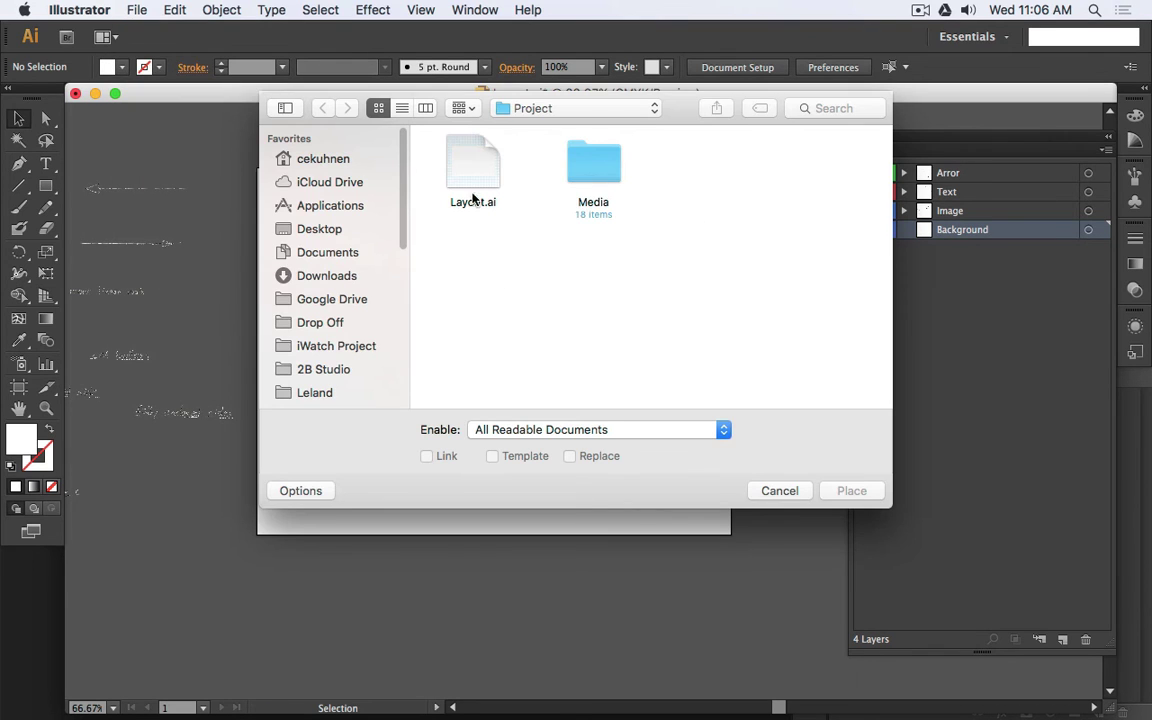
{"action": "double_click", "coordinate": [594, 165]}
{"action": "scroll", "coordinate": [714, 198], "scroll_direction": "down", "scroll_amount": 2}
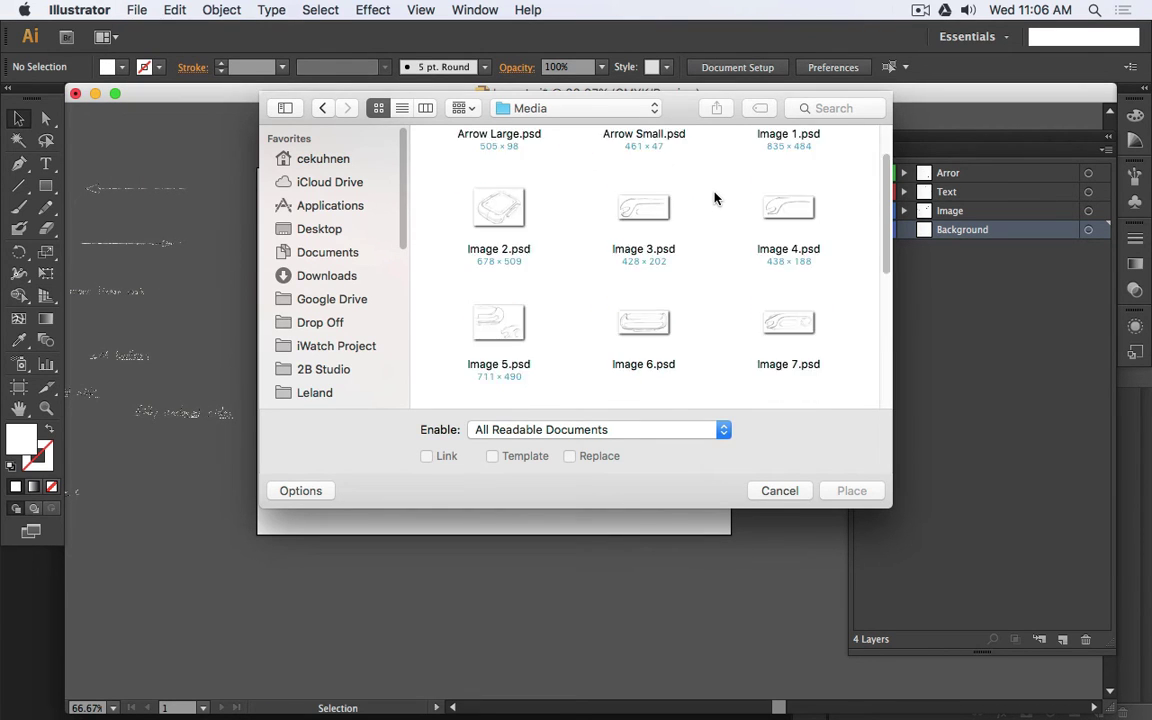
{"action": "scroll", "coordinate": [714, 198], "scroll_direction": "down", "scroll_amount": 4}
{"action": "scroll", "coordinate": [727, 253], "scroll_direction": "up", "scroll_amount": 1}
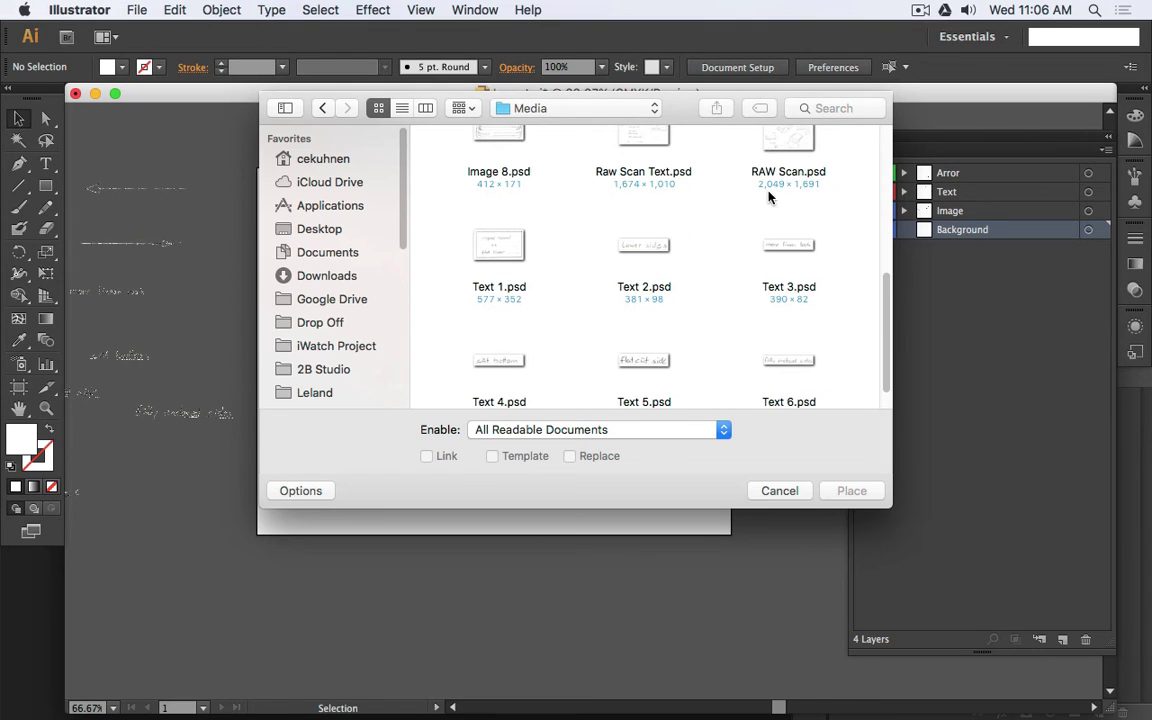
{"action": "left_click", "coordinate": [789, 149]}
{"action": "key", "text": "Return"}
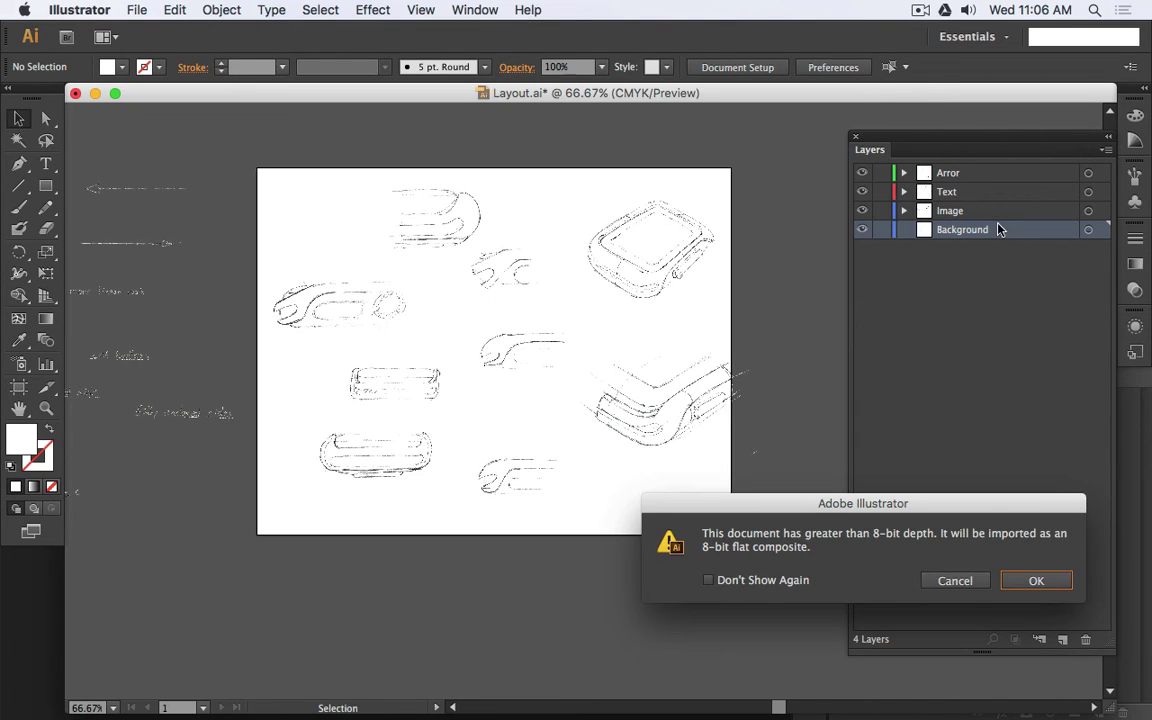
{"action": "left_click", "coordinate": [1044, 578]}
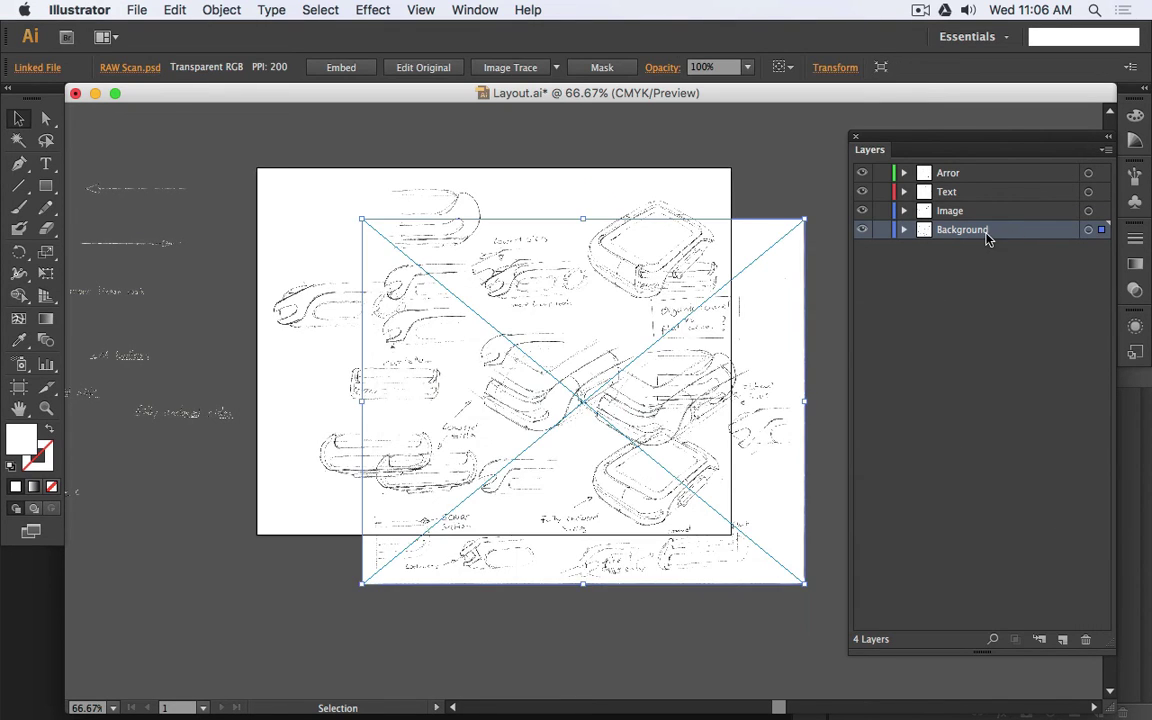
{"action": "mouse_move", "coordinate": [789, 526]}
{"action": "left_mouse_down"}
{"action": "mouse_move", "coordinate": [715, 470]}
{"action": "mouse_move", "coordinate": [694, 468]}
{"action": "left_mouse_up"}
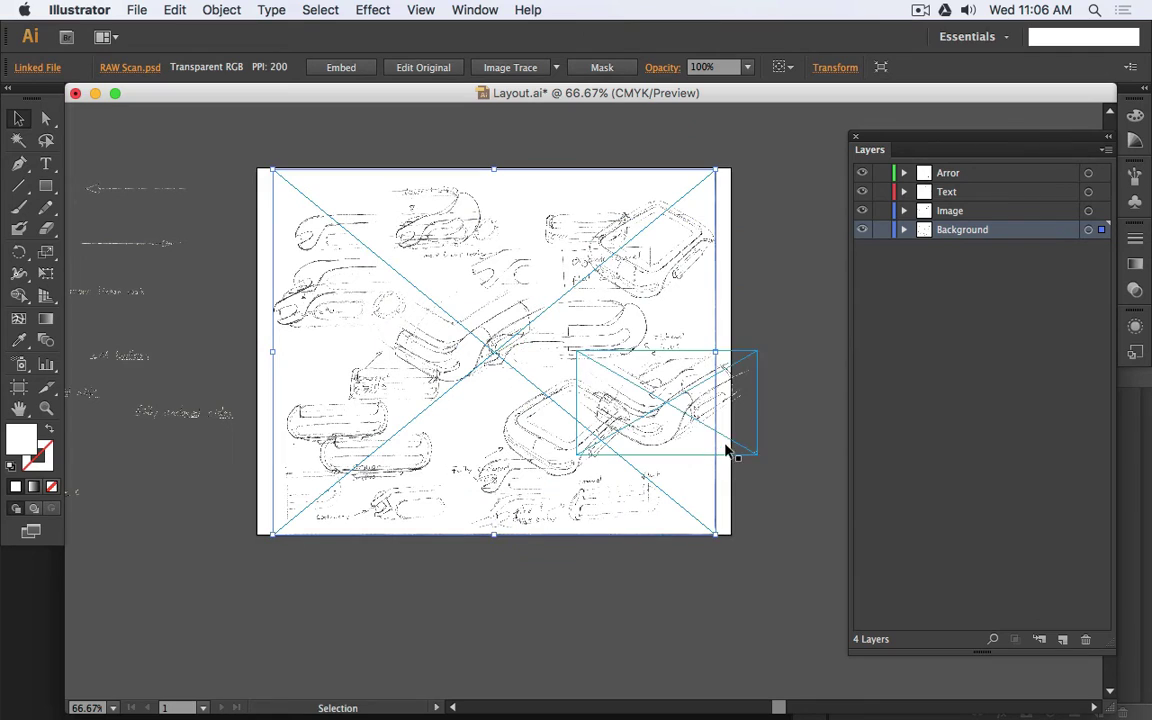
- Select RAW Scan.psd on the Background layer and reduce its opacity to 20%
{"action": "left_click", "coordinate": [904, 230]}
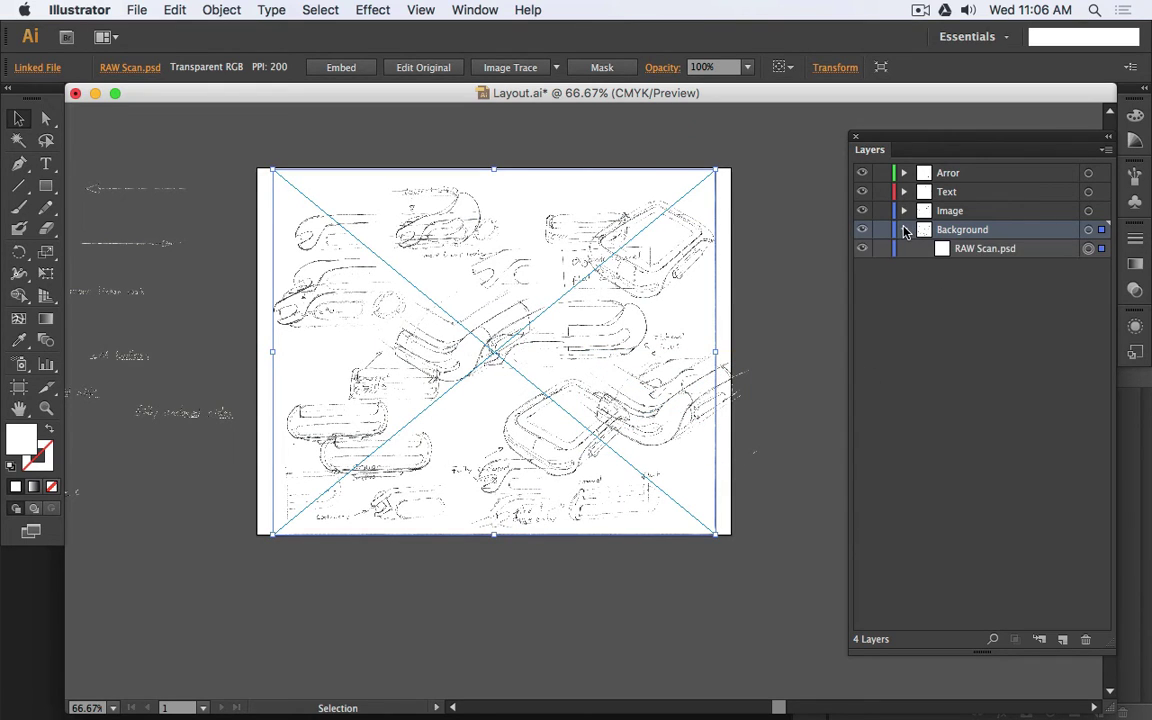
{"action": "left_click", "coordinate": [982, 257]}
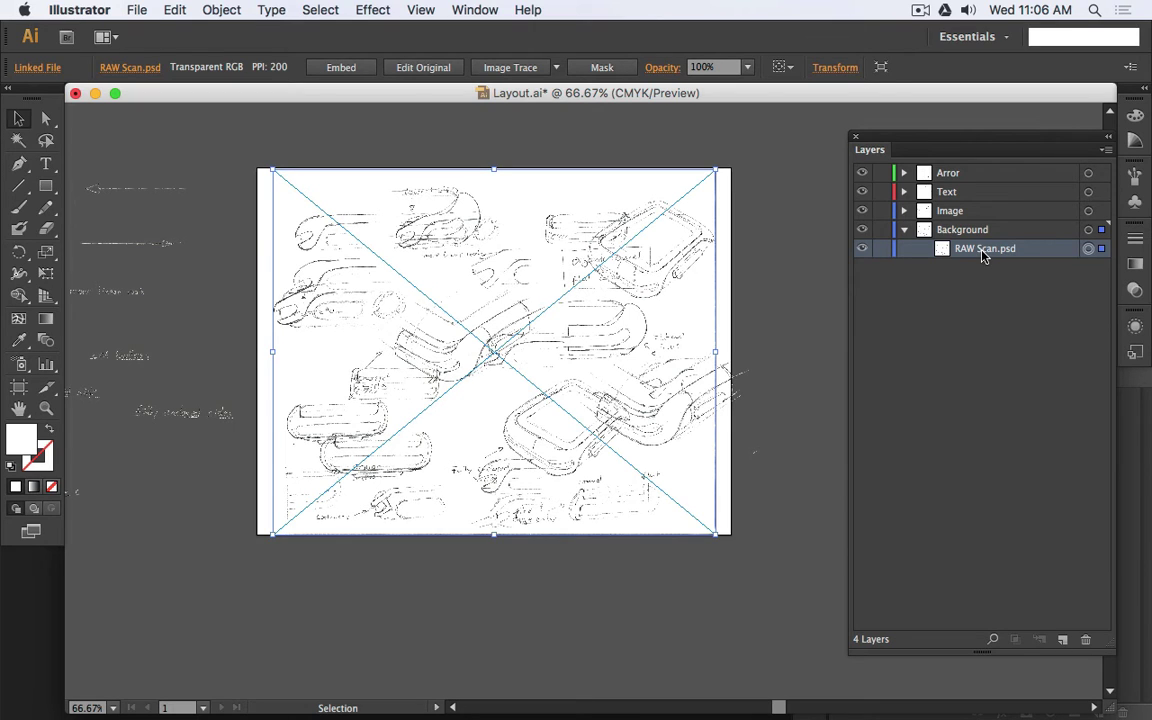
{"action": "left_click_drag", "start_coordinate": [1005, 144], "coordinate": [933, 134]}
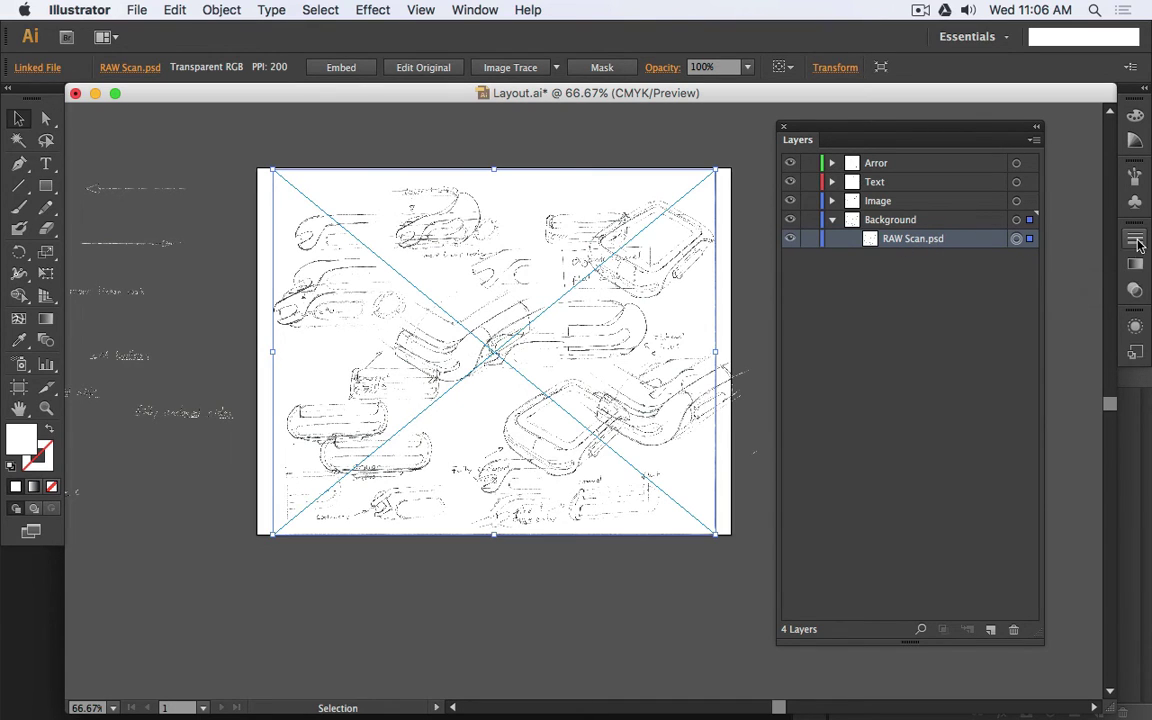
{"action": "left_click", "coordinate": [1136, 290]}
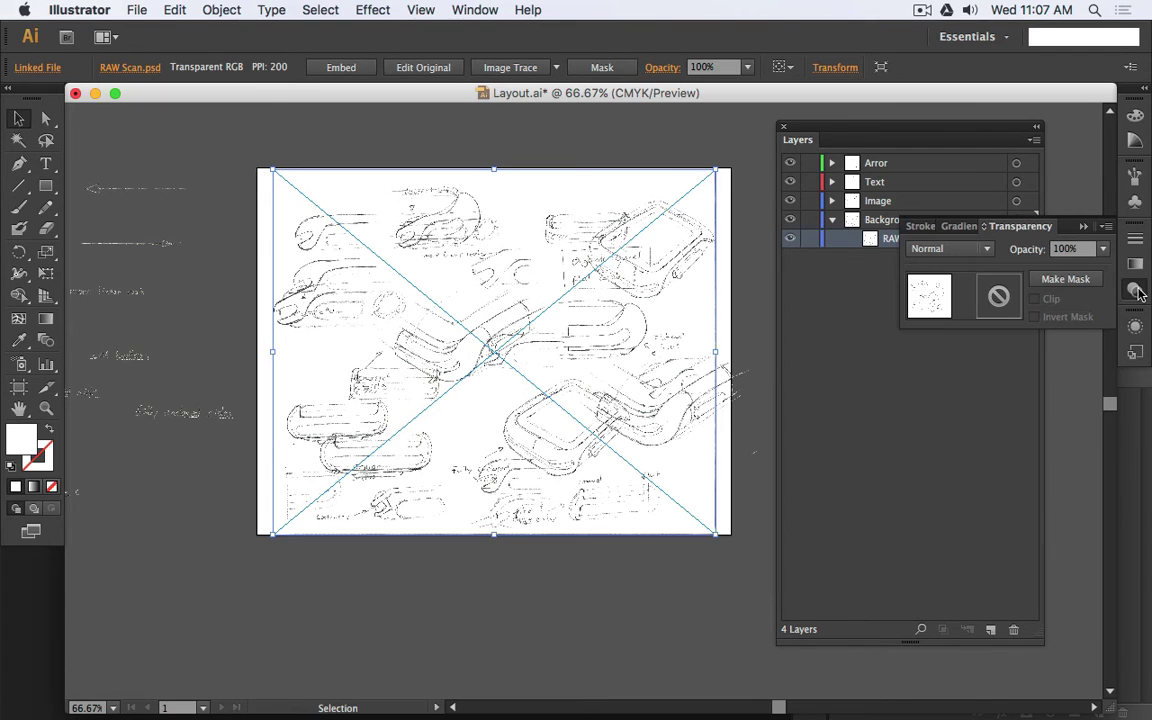
{"action": "left_click", "coordinate": [470, 9]}
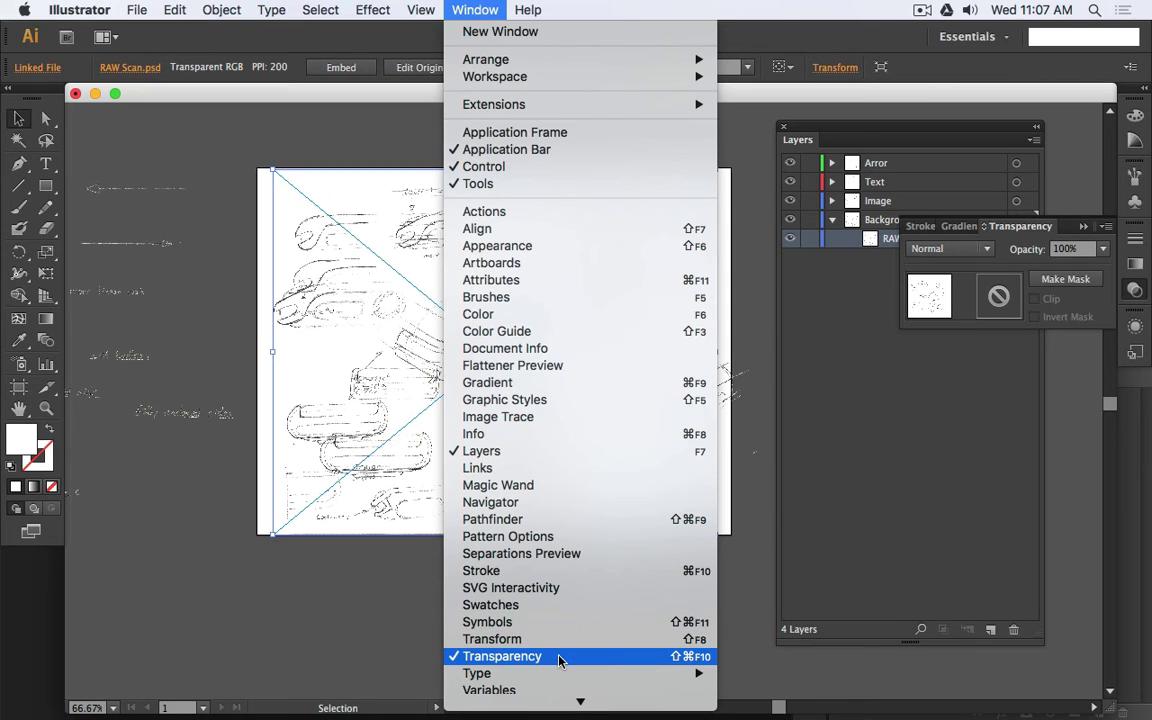
{"action": "left_click", "coordinate": [1105, 251]}
{"action": "left_click", "coordinate": [1105, 250]}
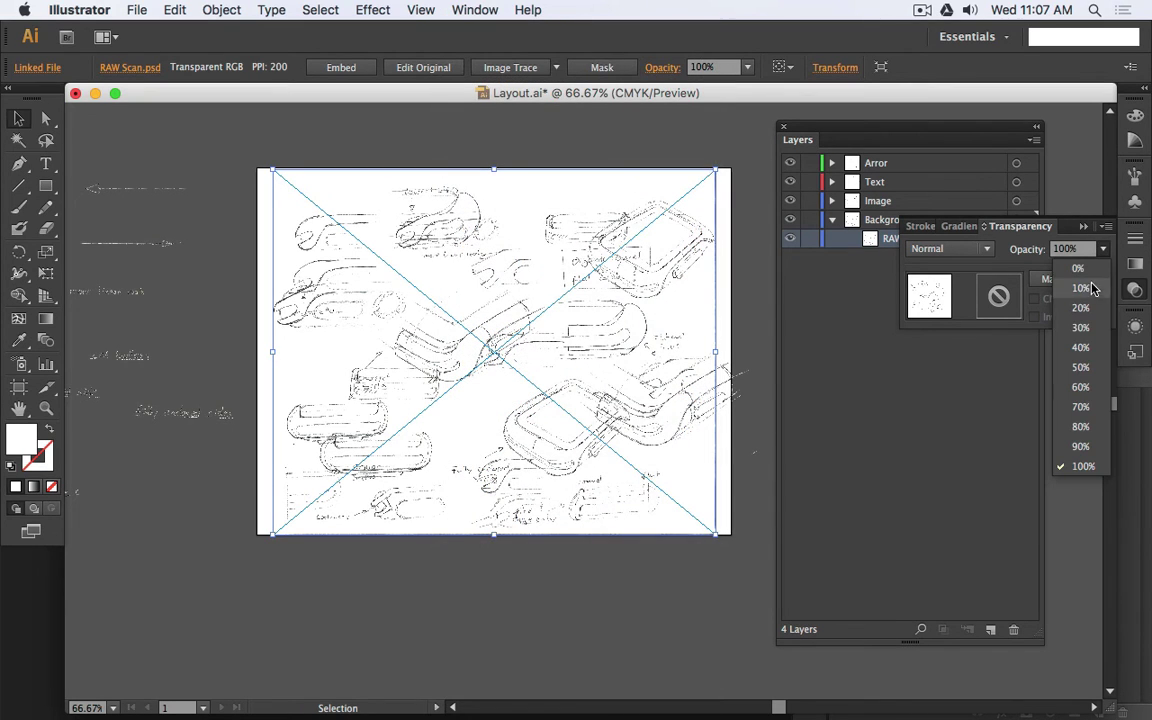
{"action": "left_click", "coordinate": [1081, 308]}
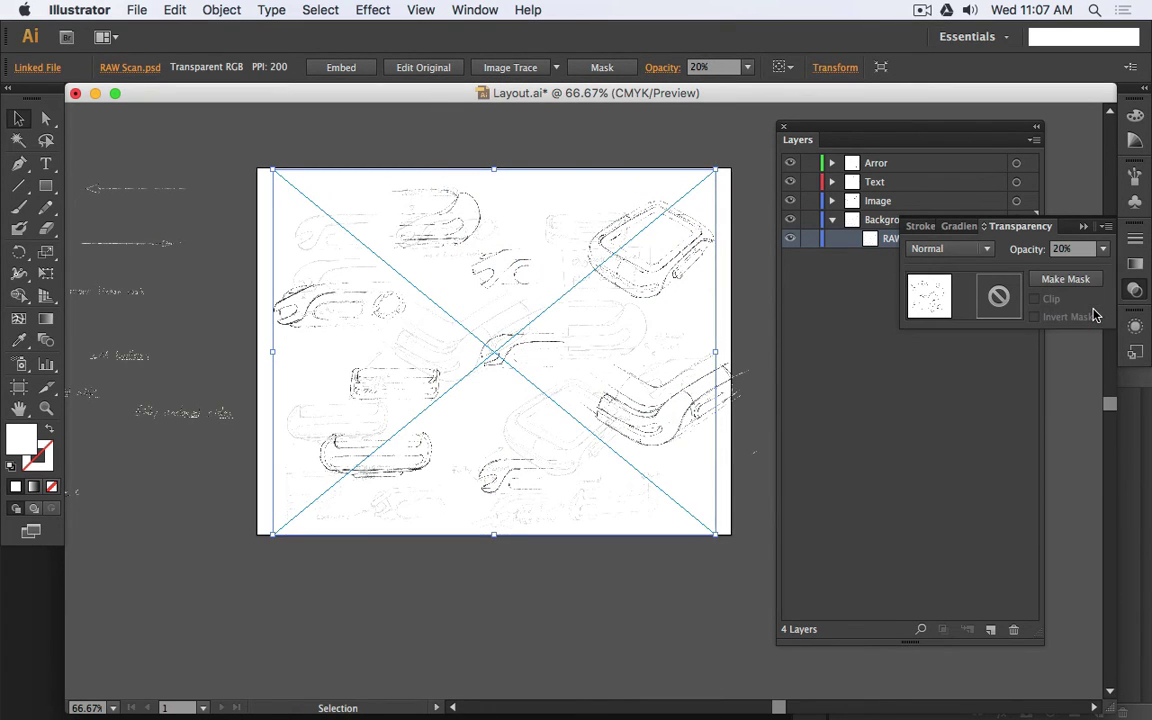
- Lock the Background layer and shift the Image 5 sketch slightly down and to the right
{"action": "left_click", "coordinate": [851, 360]}
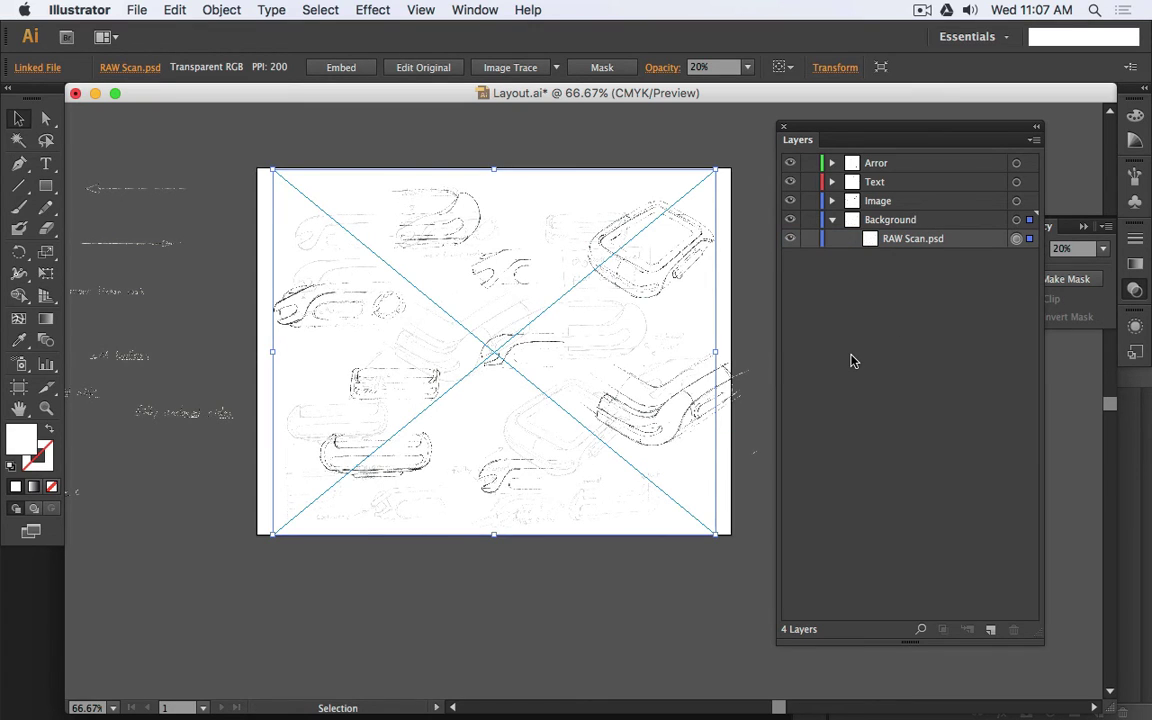
{"action": "left_click", "coordinate": [809, 220]}
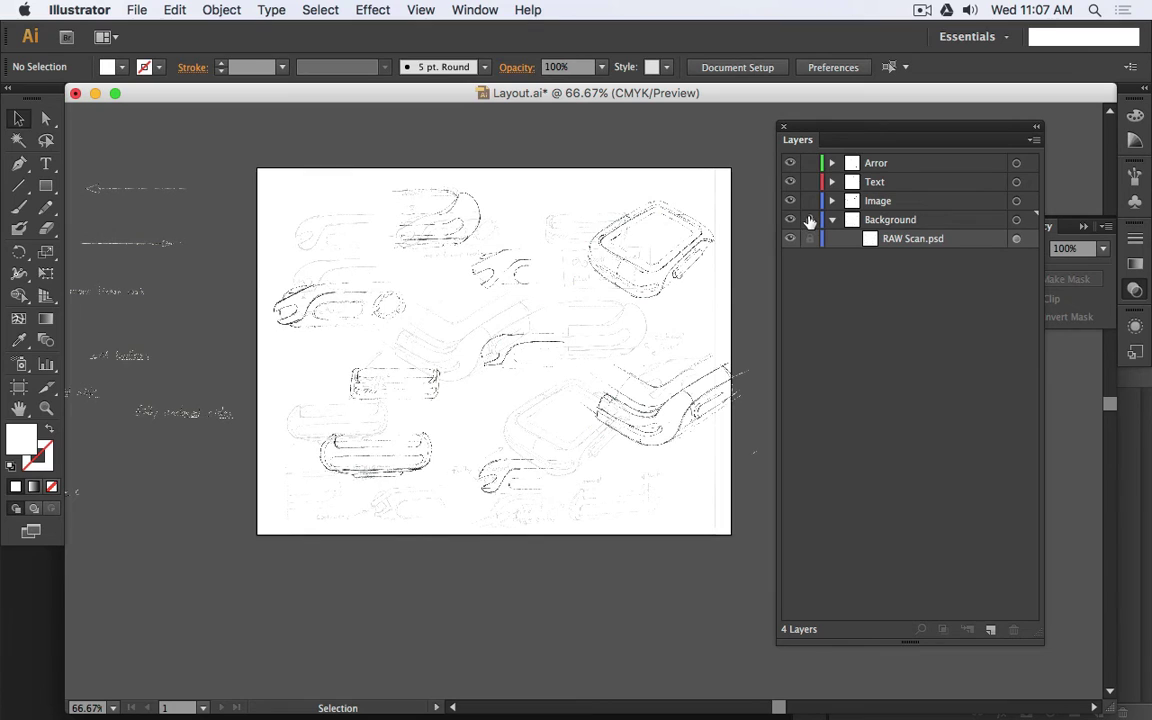
{"action": "left_click_drag", "start_coordinate": [553, 218], "coordinate": [575, 240]}
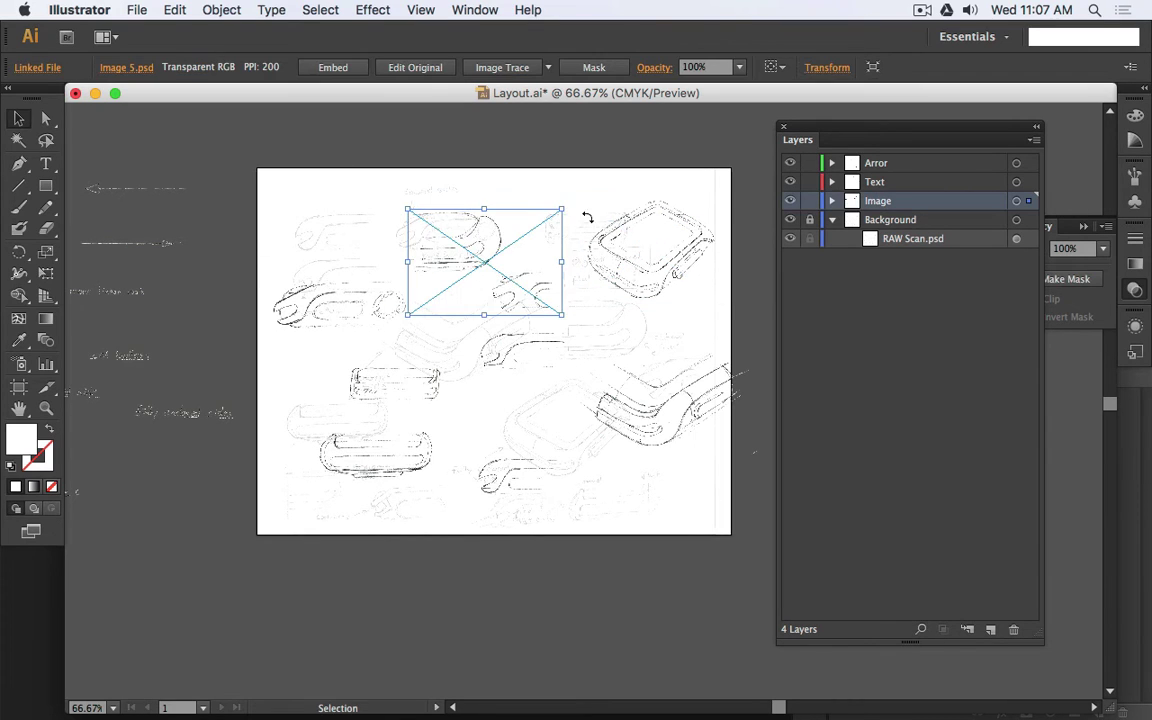
{"action": "left_click_drag", "start_coordinate": [500, 243], "coordinate": [490, 233]}
{"action": "left_click", "coordinate": [540, 157]}
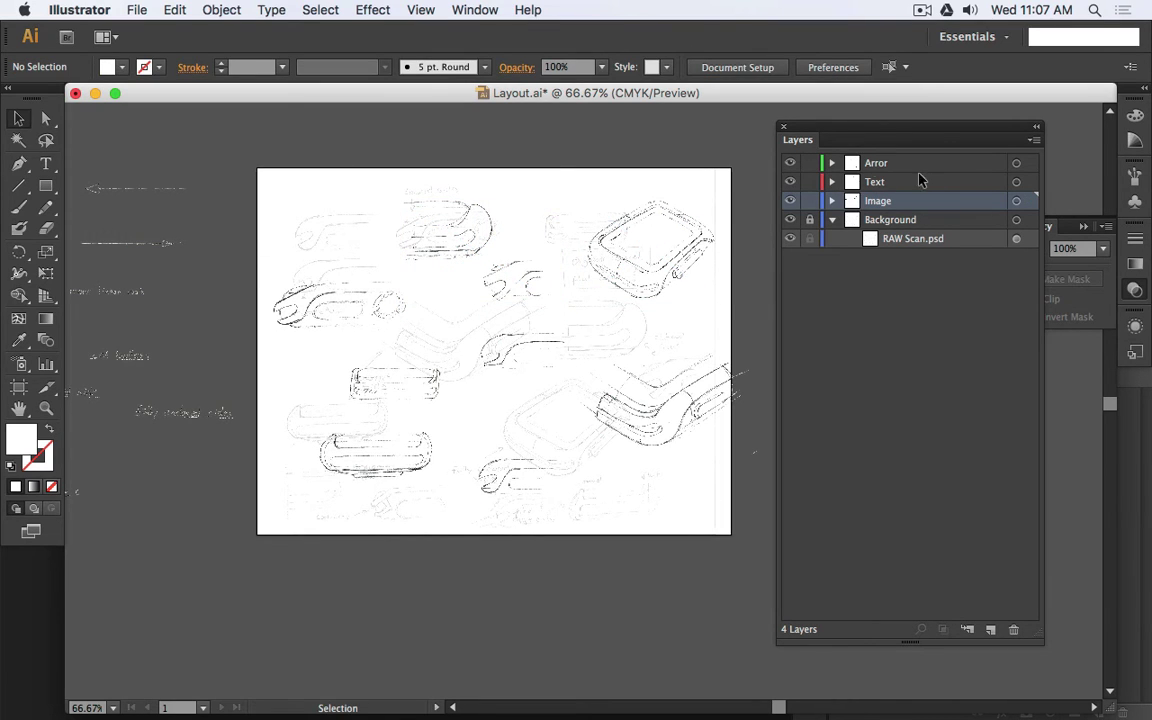
{"action": "left_click", "coordinate": [783, 127]}
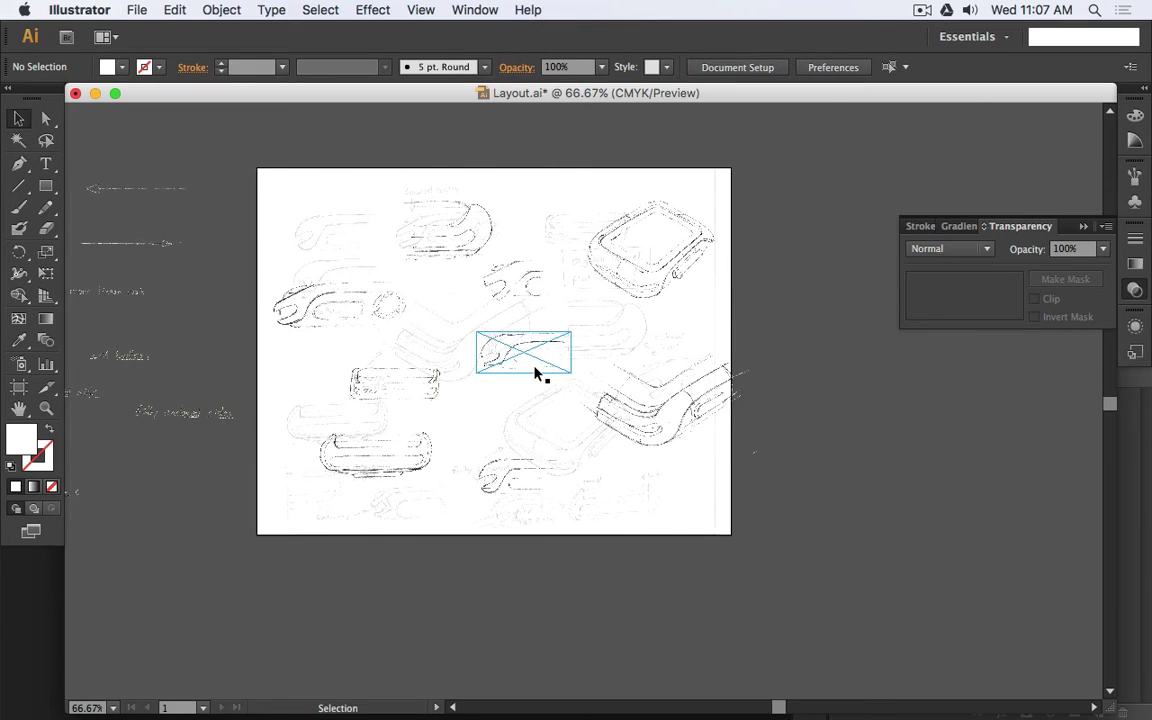
- Move Image 8 and Image 4 towards the lower left, and place Image 5 and Image 1 over their faint counterparts in the scan
{"action": "scroll", "coordinate": [535, 375], "scroll_direction": "up", "scroll_amount": 3}
{"action": "scroll", "coordinate": [535, 373], "scroll_direction": "down", "scroll_amount": 2}
{"action": "left_click_drag", "start_coordinate": [537, 286], "coordinate": [645, 318]}
{"action": "left_click_drag", "start_coordinate": [483, 442], "coordinate": [575, 496]}
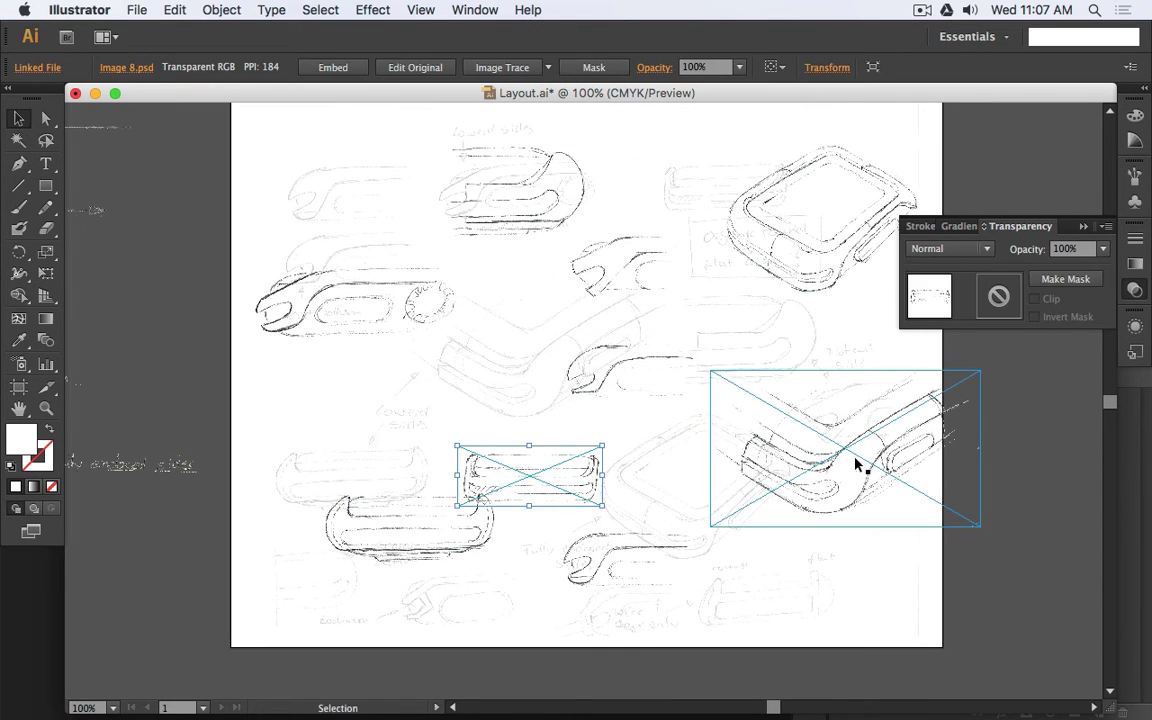
{"action": "mouse_move", "coordinate": [612, 362]}
{"action": "left_mouse_down"}
{"action": "mouse_move", "coordinate": [448, 370]}
{"action": "mouse_move", "coordinate": [368, 442]}
{"action": "left_mouse_up"}
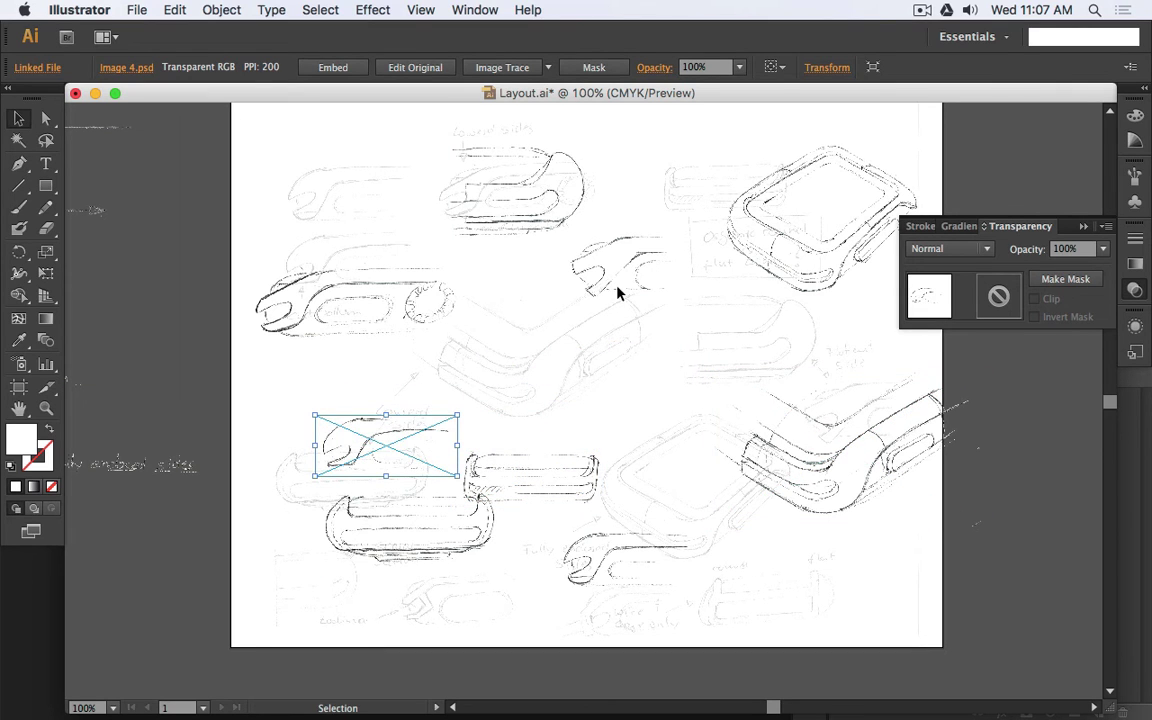
{"action": "mouse_move", "coordinate": [620, 290]}
{"action": "left_mouse_down"}
{"action": "mouse_move", "coordinate": [660, 300]}
{"action": "mouse_move", "coordinate": [575, 455]}
{"action": "mouse_move", "coordinate": [915, 540]}
{"action": "mouse_move", "coordinate": [855, 439]}
{"action": "left_mouse_up"}
{"action": "mouse_move", "coordinate": [844, 498]}
{"action": "left_mouse_down"}
{"action": "mouse_move", "coordinate": [618, 466]}
{"action": "mouse_move", "coordinate": [559, 402]}
{"action": "left_mouse_up"}
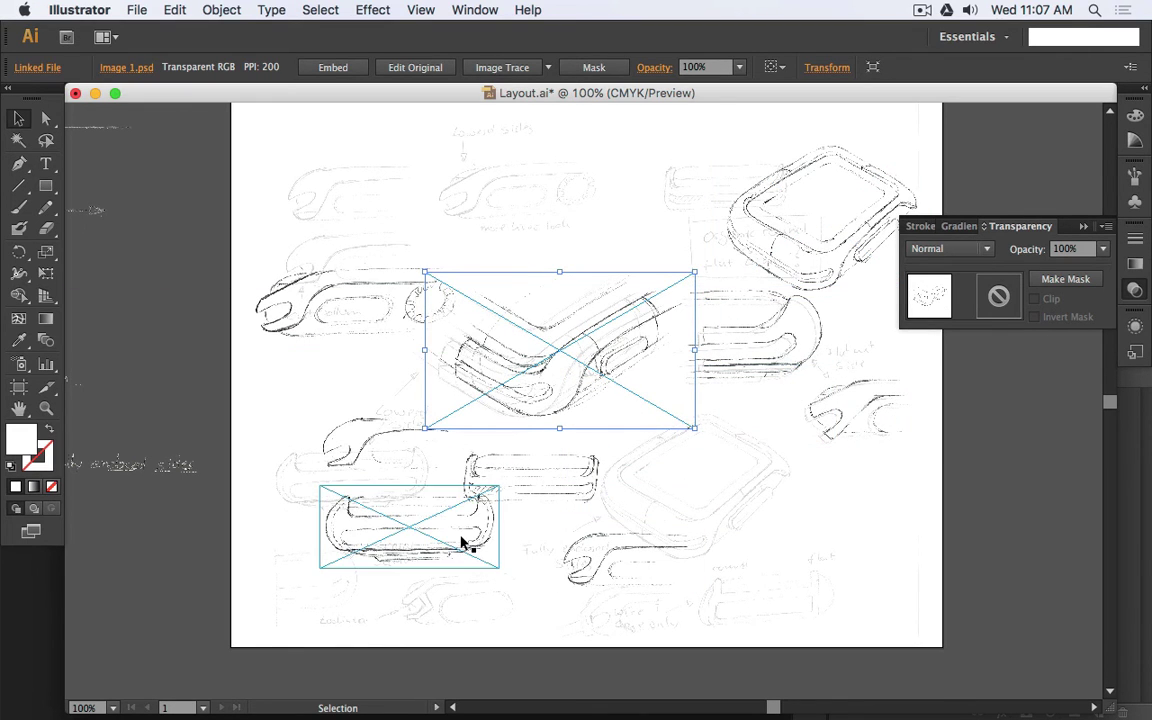
- Match the watch sketch and the three clasp side views to the faint scan, moving the Image 6 front view to the lower right
{"action": "mouse_move", "coordinate": [463, 540]}
{"action": "left_mouse_down"}
{"action": "mouse_move", "coordinate": [716, 588]}
{"action": "mouse_move", "coordinate": [900, 580]}
{"action": "left_mouse_up"}
{"action": "mouse_move", "coordinate": [845, 269]}
{"action": "left_mouse_down"}
{"action": "mouse_move", "coordinate": [856, 265]}
{"action": "mouse_move", "coordinate": [728, 532]}
{"action": "left_mouse_up"}
{"action": "mouse_move", "coordinate": [584, 597]}
{"action": "left_mouse_down"}
{"action": "mouse_move", "coordinate": [492, 213]}
{"action": "mouse_move", "coordinate": [373, 177]}
{"action": "mouse_move", "coordinate": [351, 198]}
{"action": "mouse_move", "coordinate": [298, 197]}
{"action": "left_mouse_up"}
{"action": "left_click_drag", "start_coordinate": [288, 303], "coordinate": [482, 193]}
{"action": "left_click_drag", "start_coordinate": [366, 452], "coordinate": [327, 271]}
{"action": "left_click_drag", "start_coordinate": [313, 190], "coordinate": [322, 210]}
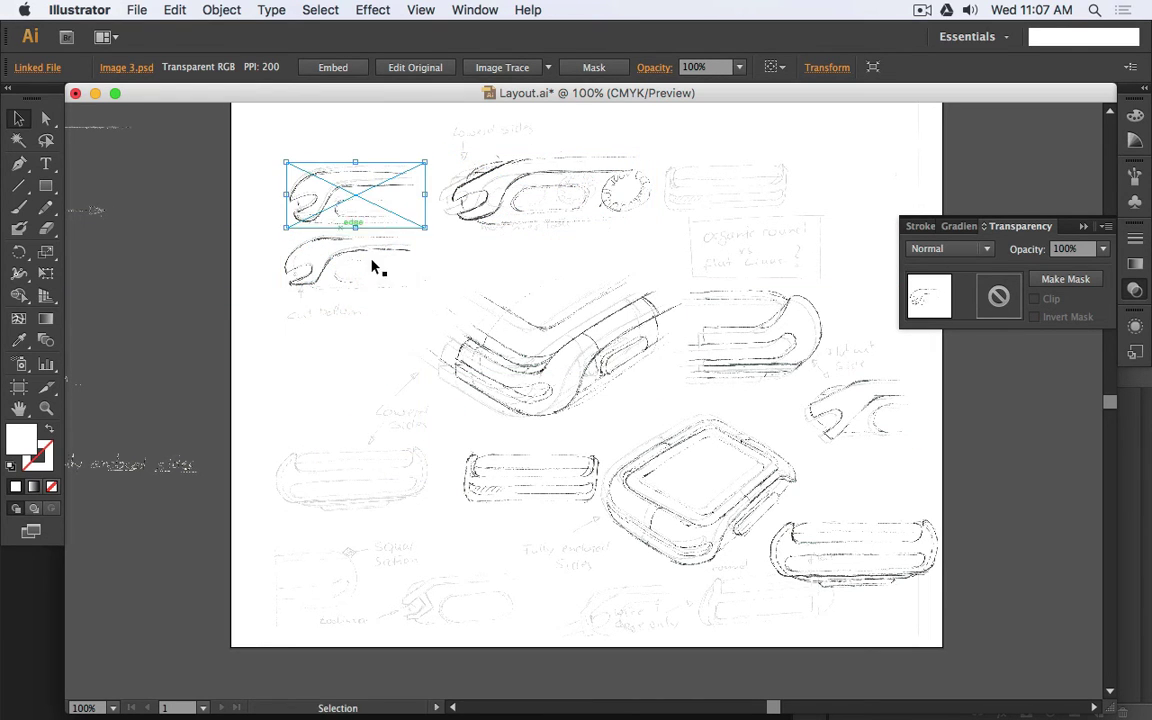
- Move Image 8 onto the scan's upper-right front view and Image 6 onto its lower-left one, adjust Image 5, and clear the selection
{"action": "mouse_move", "coordinate": [560, 490]}
{"action": "left_mouse_down"}
{"action": "mouse_move", "coordinate": [465, 561]}
{"action": "mouse_move", "coordinate": [789, 207]}
{"action": "mouse_move", "coordinate": [782, 199]}
{"action": "left_mouse_up"}
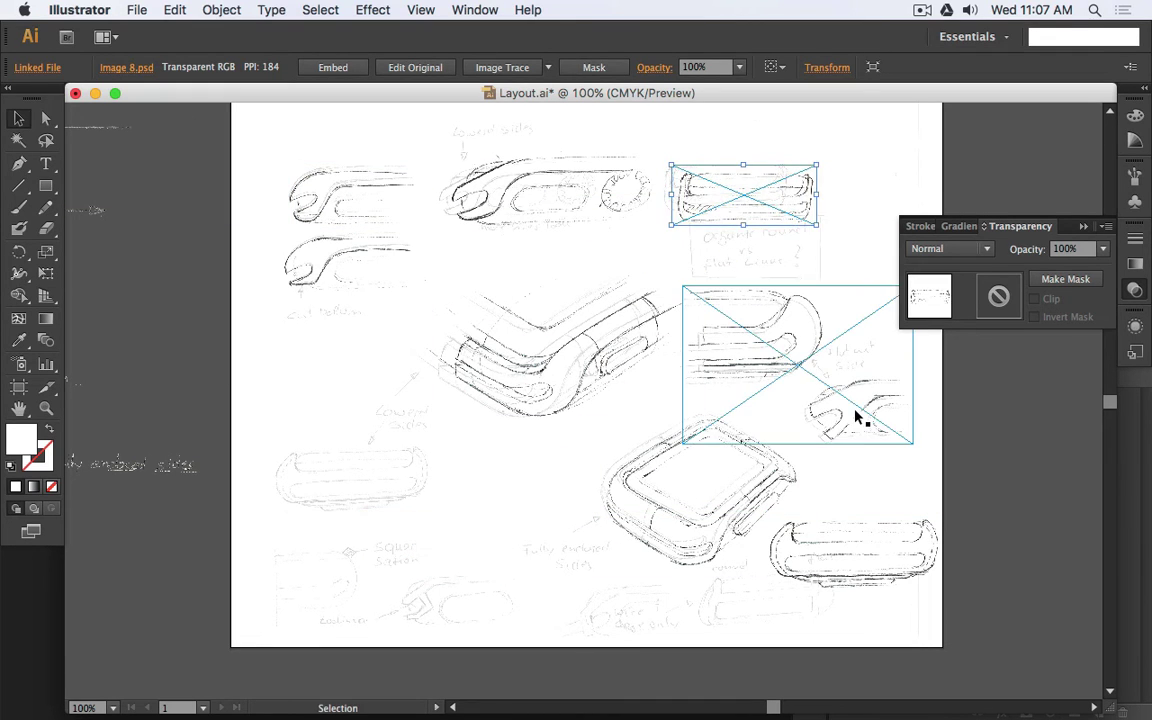
{"action": "mouse_move", "coordinate": [866, 411]}
{"action": "left_mouse_down"}
{"action": "mouse_move", "coordinate": [872, 453]}
{"action": "mouse_move", "coordinate": [897, 447]}
{"action": "left_mouse_up"}
{"action": "mouse_move", "coordinate": [880, 545]}
{"action": "left_mouse_down"}
{"action": "mouse_move", "coordinate": [805, 589]}
{"action": "mouse_move", "coordinate": [382, 477]}
{"action": "left_mouse_up"}
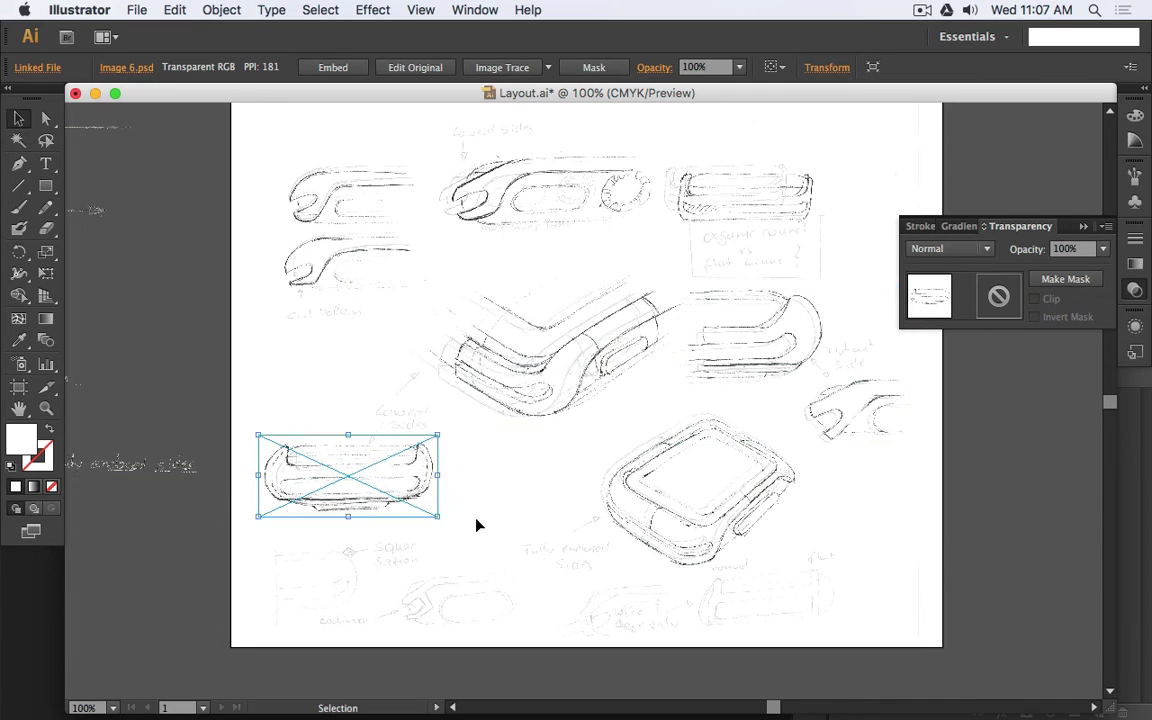
{"action": "left_click", "coordinate": [578, 535]}
{"action": "scroll", "coordinate": [640, 260], "scroll_direction": "up", "scroll_amount": 4}
{"action": "scroll", "coordinate": [640, 260], "scroll_direction": "left", "scroll_amount": 2}
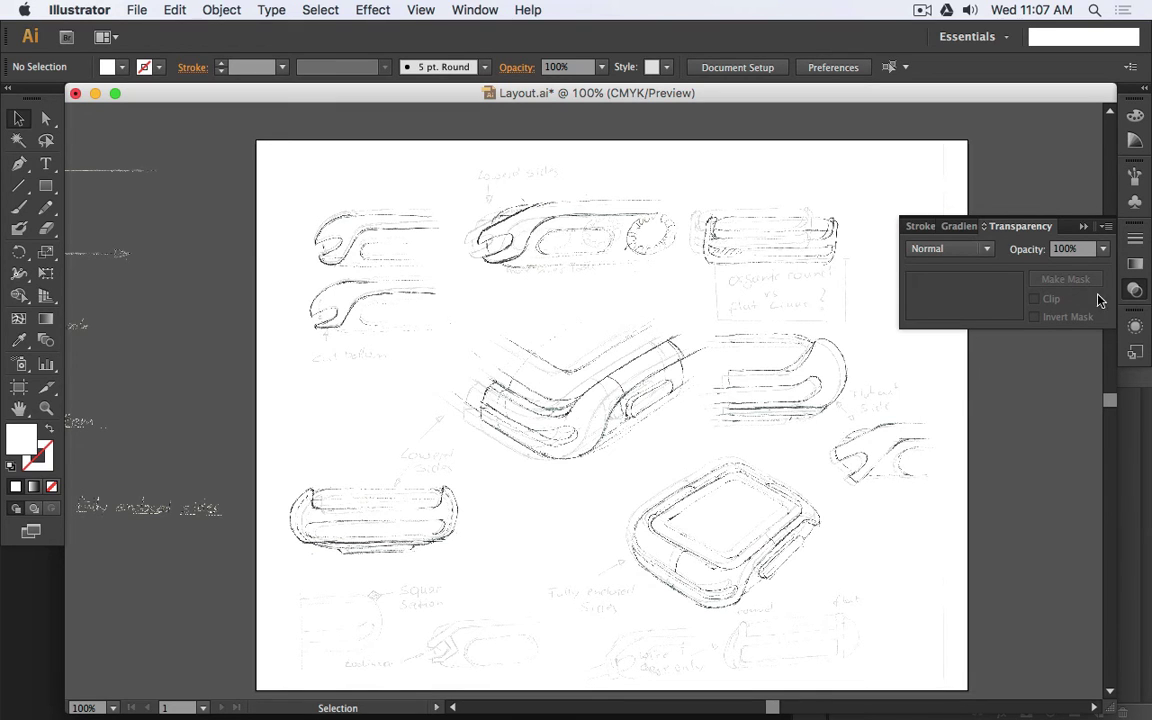
- Hide the Background layer to leave only the placed sketches, then put away the Layers and Transparency panels
{"action": "left_click", "coordinate": [475, 9]}
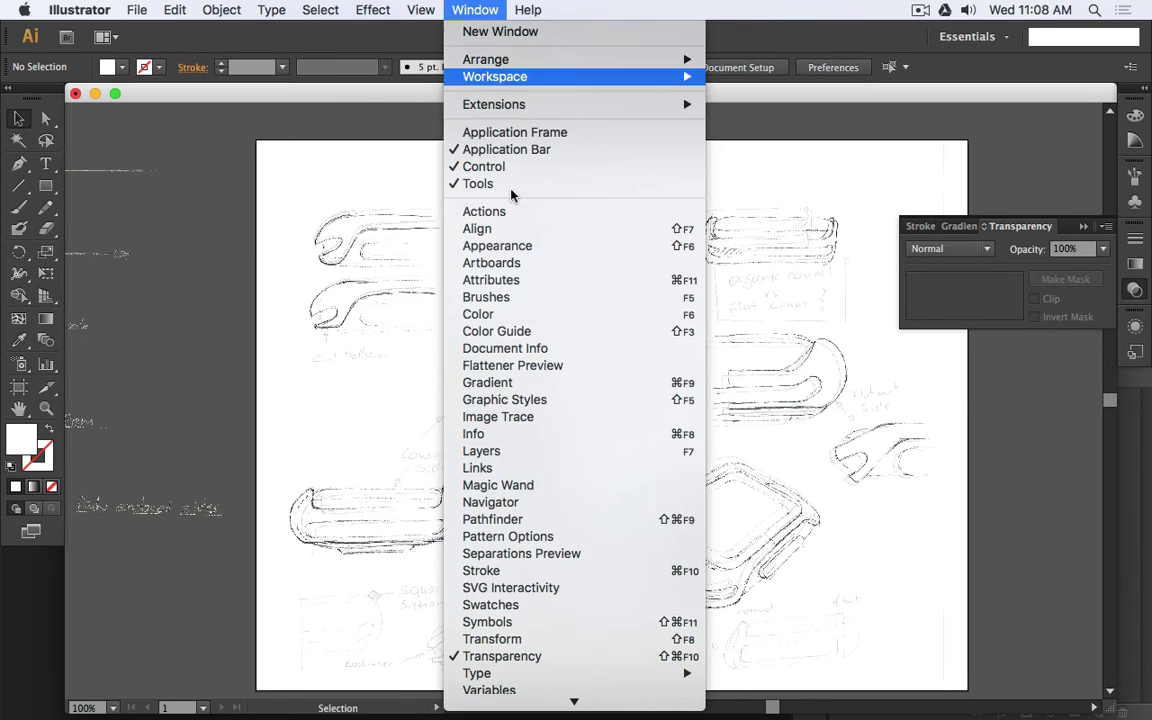
{"action": "left_click", "coordinate": [520, 452]}
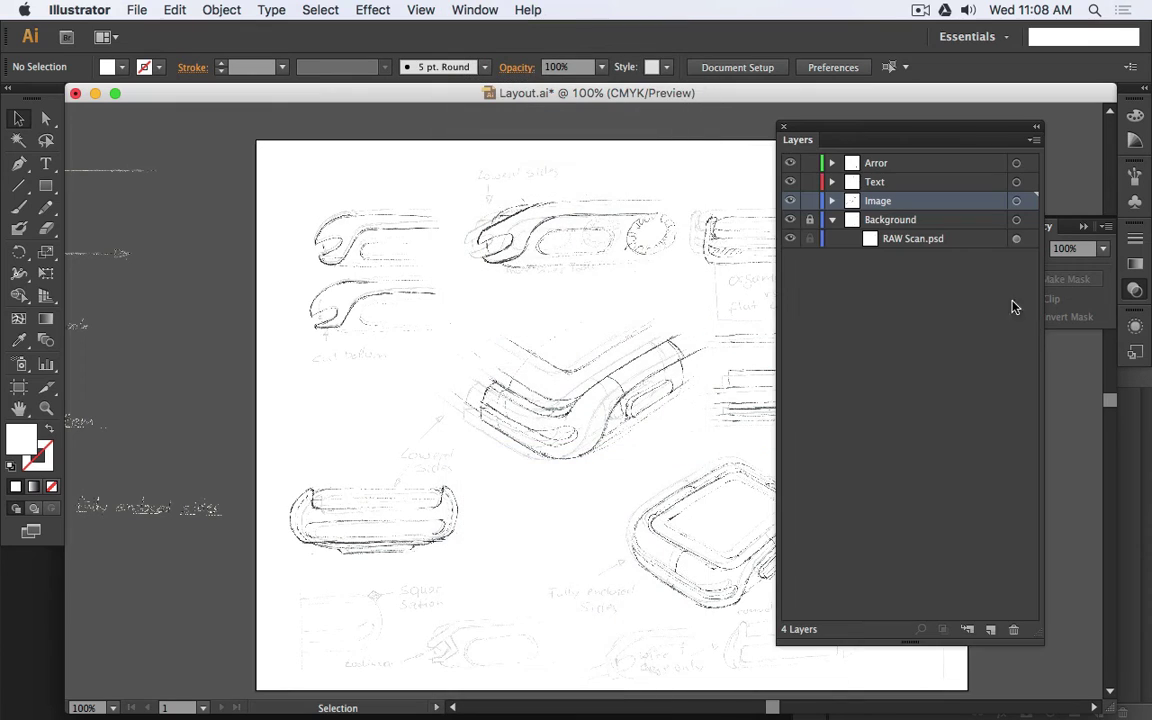
{"action": "left_click", "coordinate": [810, 222]}
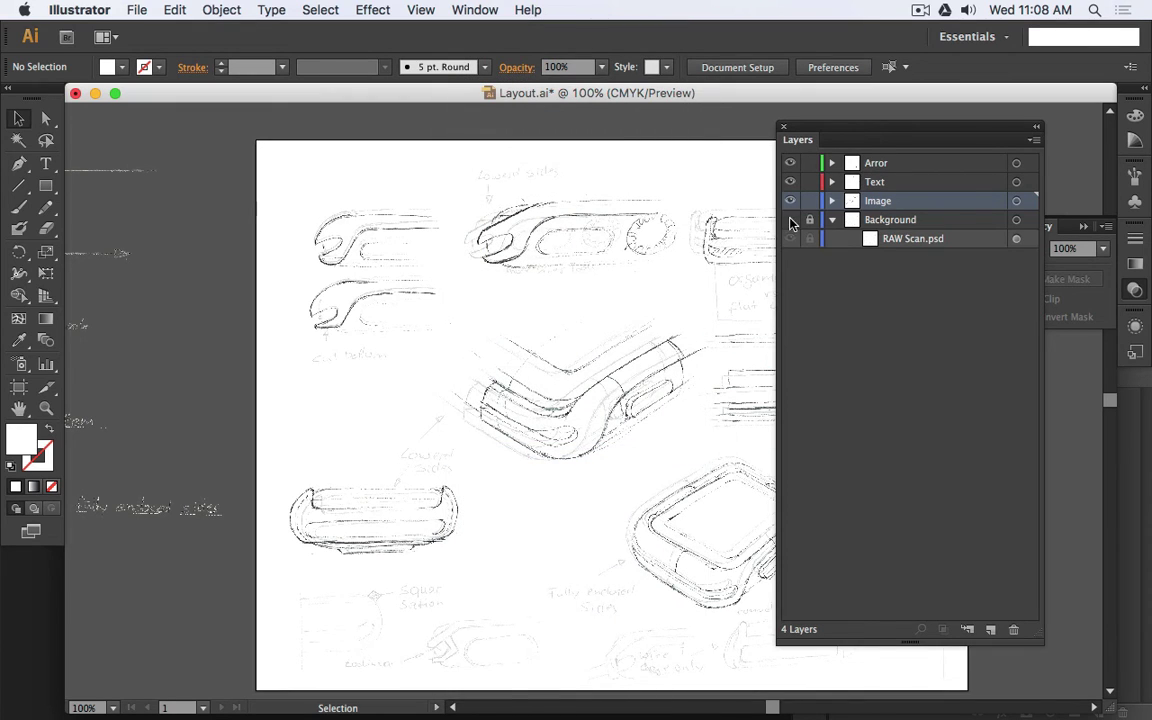
{"action": "left_click", "coordinate": [784, 128]}
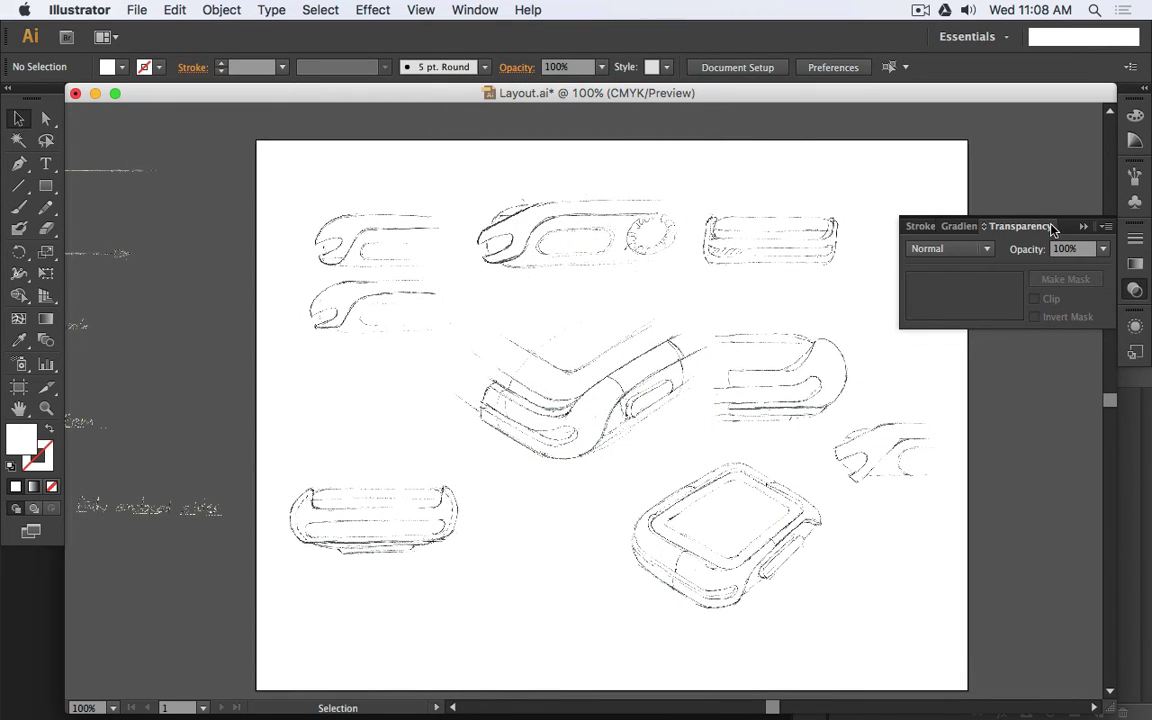
{"action": "left_click", "coordinate": [1084, 227]}
{"action": "scroll", "coordinate": [800, 420], "scroll_direction": "down", "scroll_amount": 3}
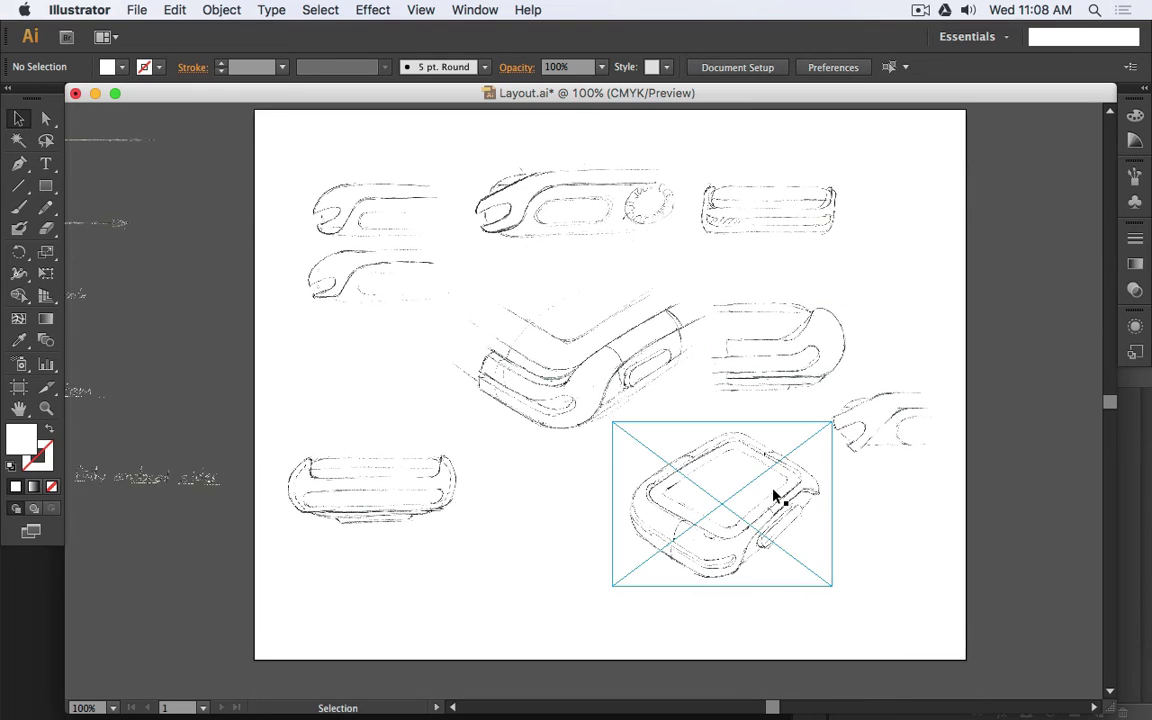
- Spread the sketches by lowering the watch view, moving Image 5 slightly up and right, and shifting the central Image 1 slightly left
{"action": "left_click_drag", "start_coordinate": [776, 518], "coordinate": [772, 551]}
{"action": "left_click_drag", "start_coordinate": [775, 358], "coordinate": [812, 344]}
{"action": "left_click_drag", "start_coordinate": [733, 527], "coordinate": [733, 547]}
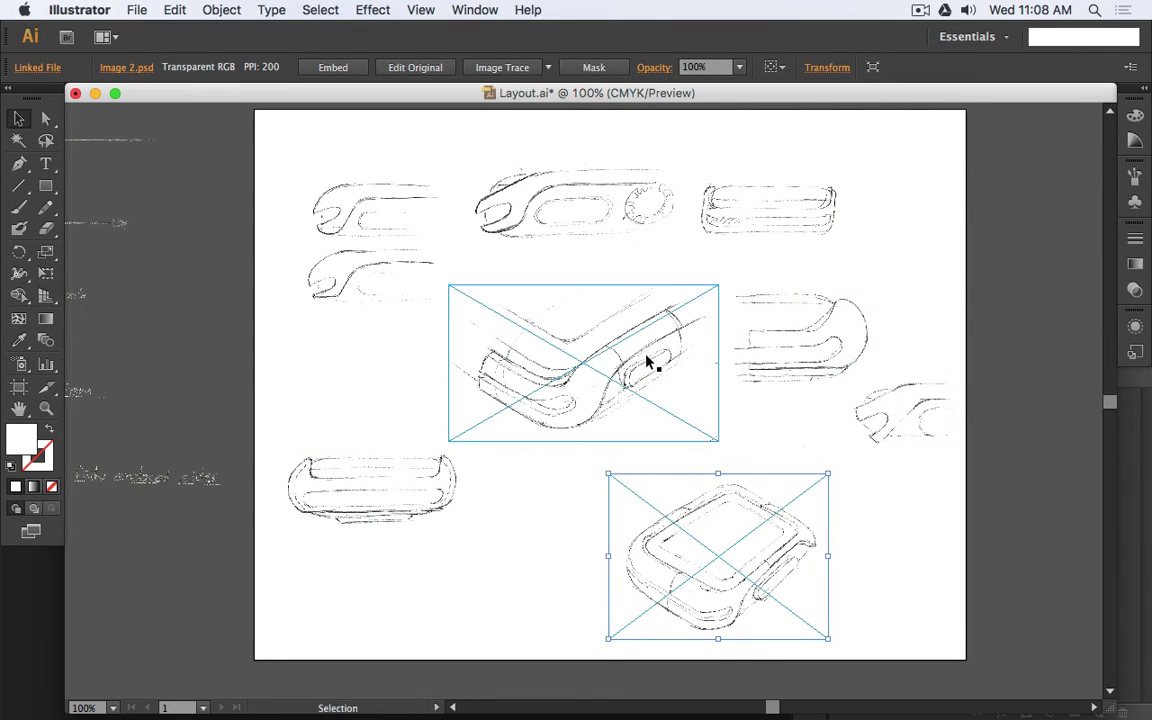
{"action": "left_click_drag", "start_coordinate": [650, 365], "coordinate": [624, 365]}
{"action": "left_click", "coordinate": [953, 230]}
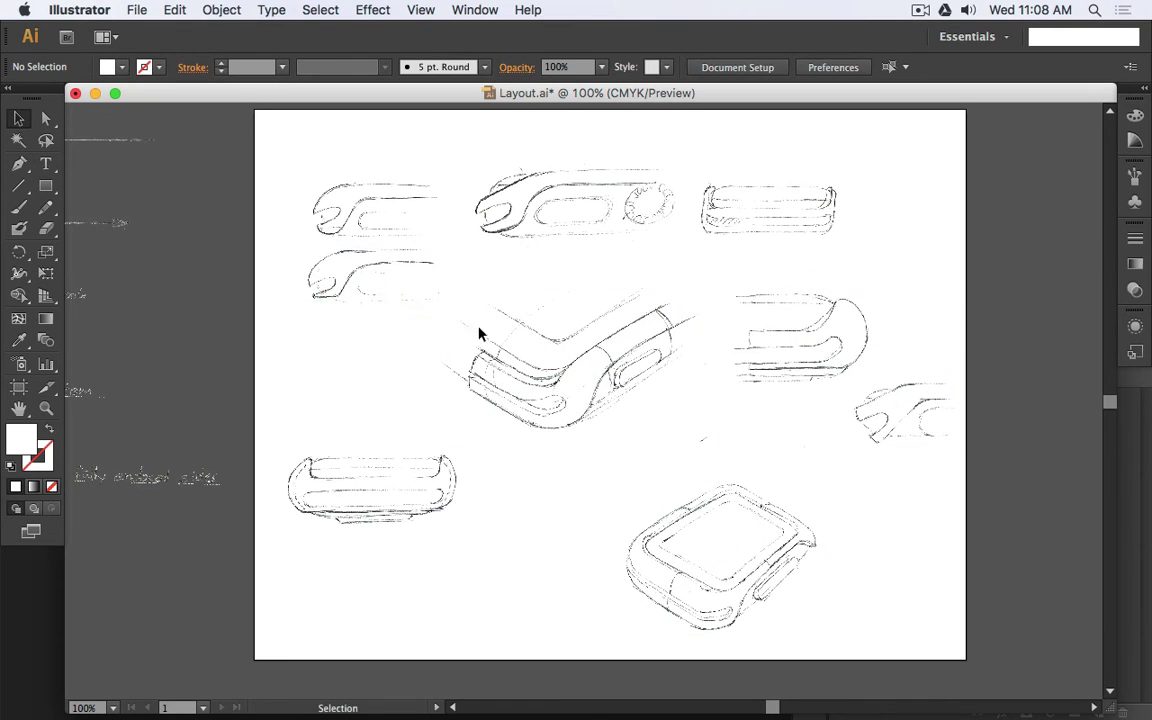
- Respace the sketches around the central Image 1, moving Image 8 right, the watch view left beneath it, and Image 5 and Image 4 down
{"action": "left_click_drag", "start_coordinate": [755, 225], "coordinate": [797, 210]}
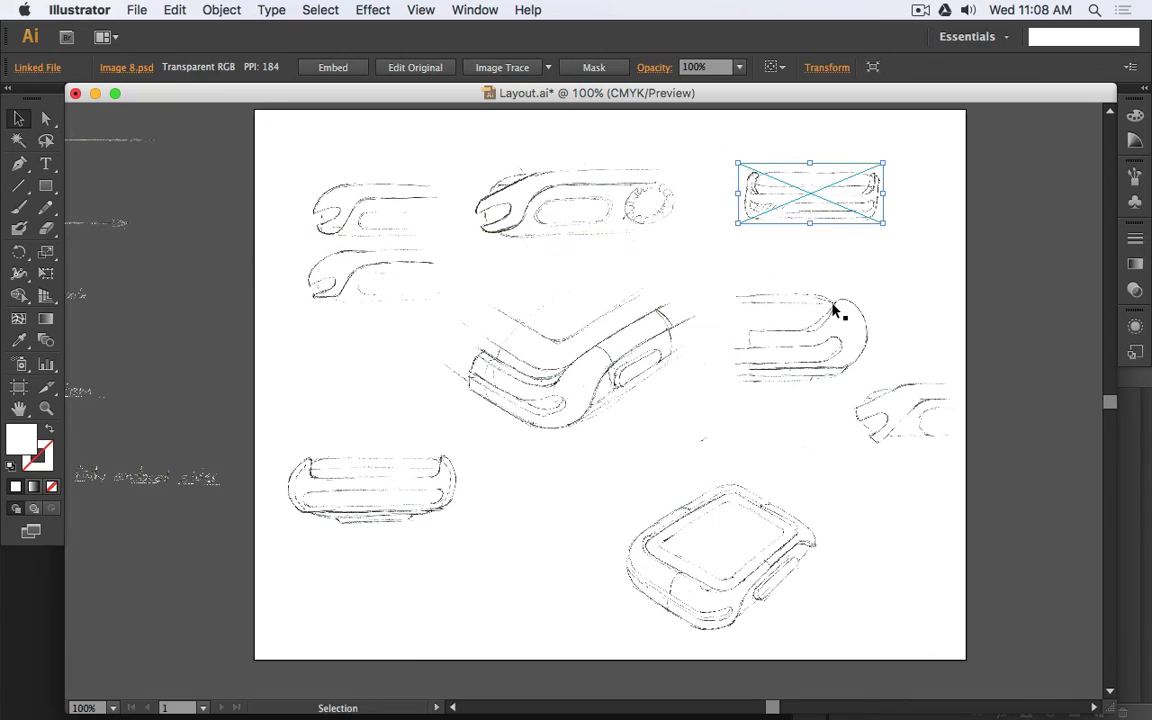
{"action": "left_click_drag", "start_coordinate": [609, 368], "coordinate": [631, 372]}
{"action": "left_click", "coordinate": [561, 381], "text": "shift"}
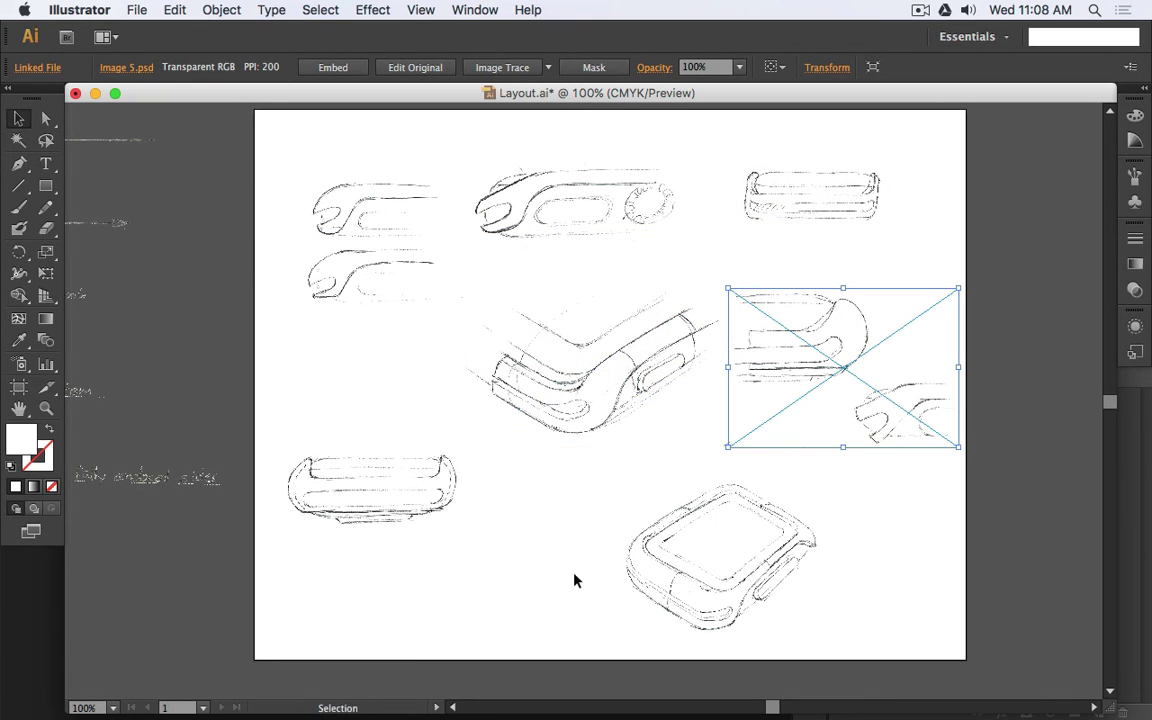
{"action": "mouse_move", "coordinate": [725, 597]}
{"action": "left_mouse_down"}
{"action": "mouse_move", "coordinate": [625, 581]}
{"action": "mouse_move", "coordinate": [650, 585]}
{"action": "mouse_move", "coordinate": [635, 577]}
{"action": "left_mouse_up"}
{"action": "left_click_drag", "start_coordinate": [815, 375], "coordinate": [815, 411]}
{"action": "left_click", "coordinate": [420, 553]}
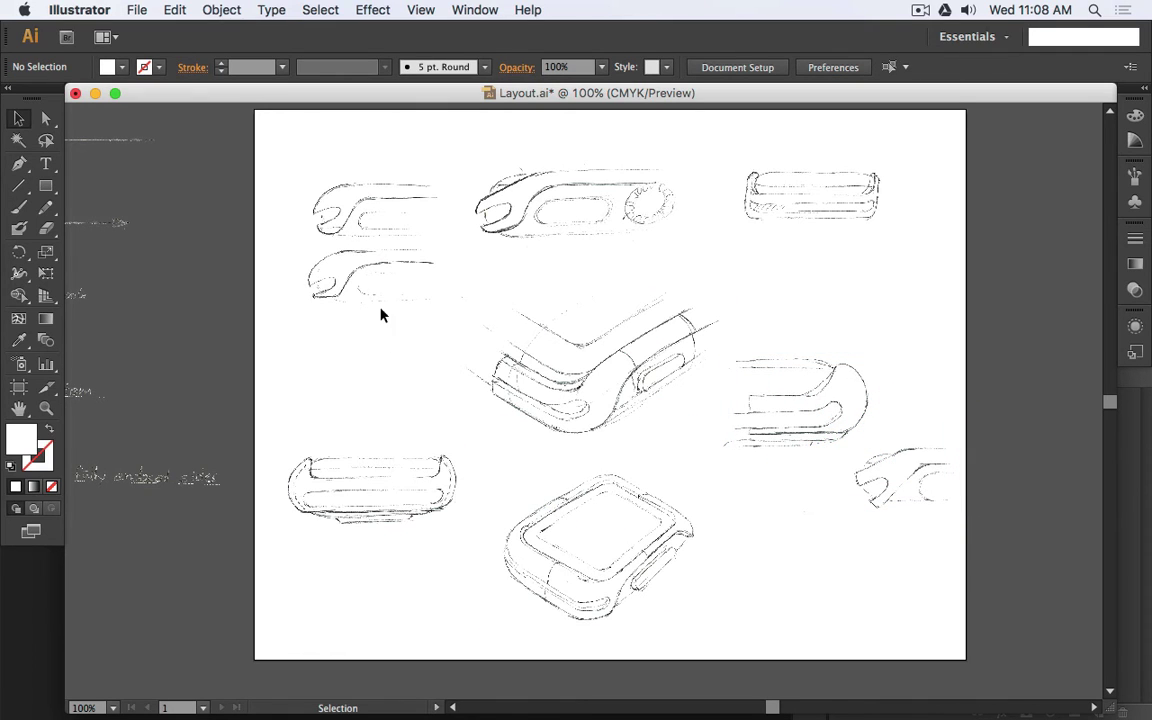
{"action": "left_click_drag", "start_coordinate": [357, 277], "coordinate": [357, 294]}
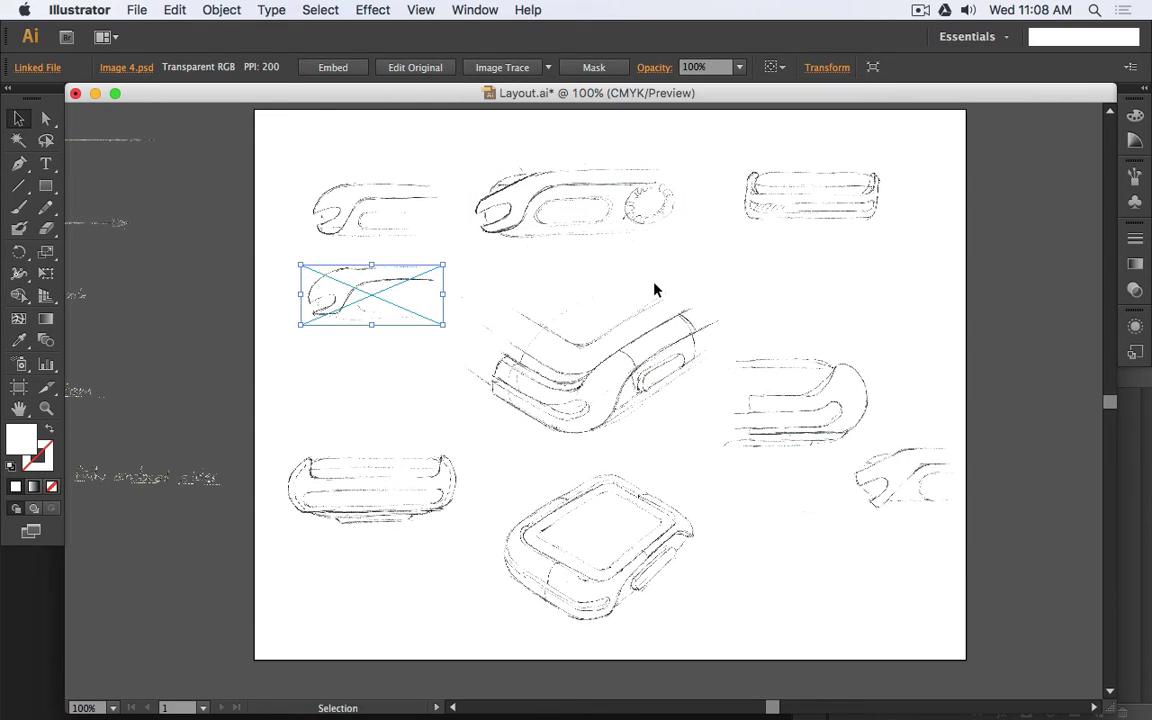
{"action": "left_click_drag", "start_coordinate": [780, 200], "coordinate": [762, 222]}
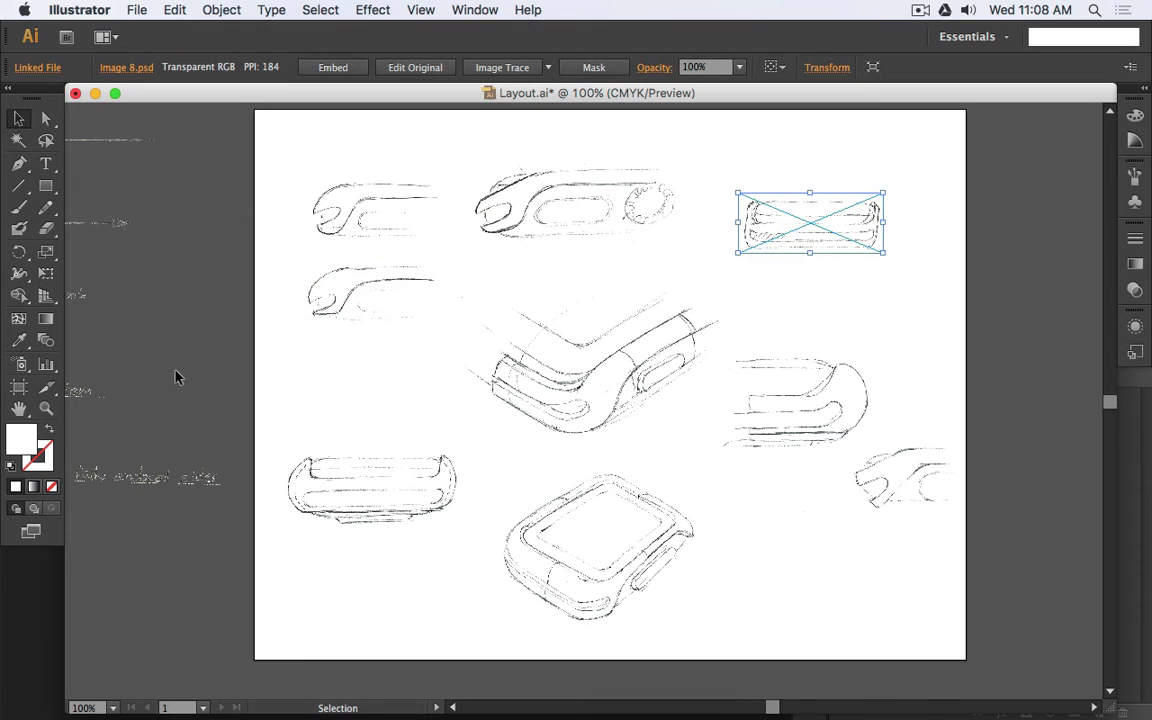
- Draw a large circle around the central sketch with the Ellipse tool and swap its fill and stroke, leaving no fill and a white stroke
{"action": "left_click", "coordinate": [50, 189]}
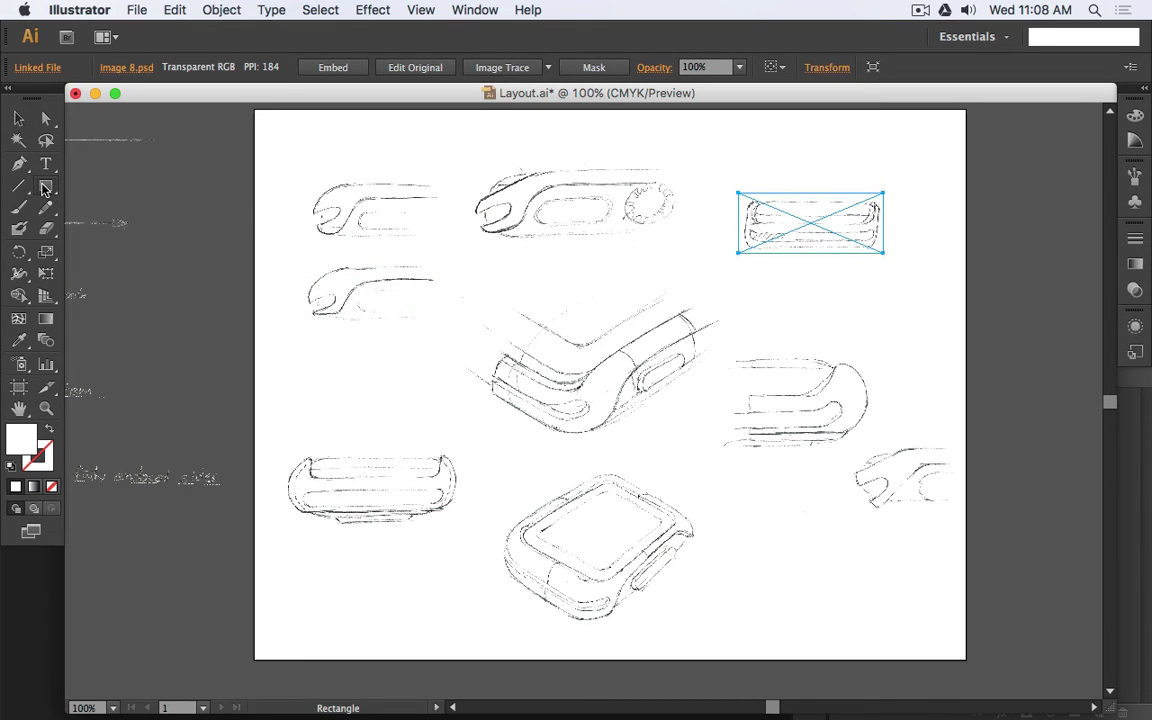
{"action": "left_click_drag", "start_coordinate": [45, 189], "coordinate": [100, 226]}
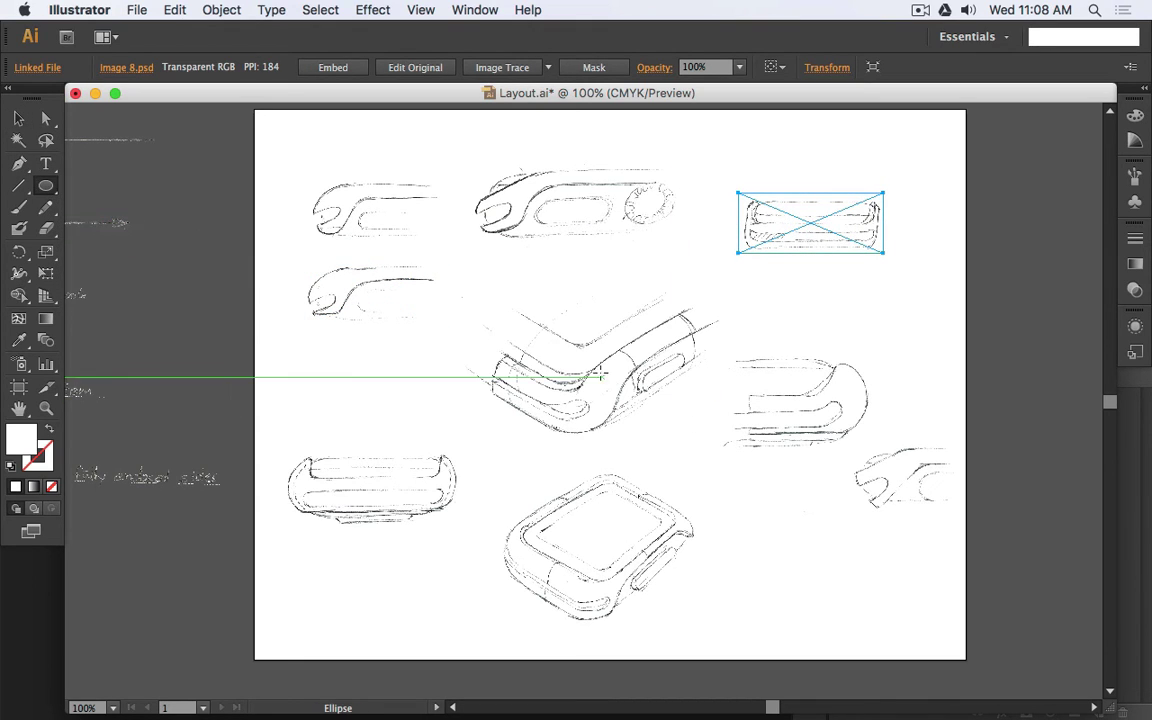
{"action": "mouse_move", "coordinate": [530, 330]}
{"action": "left_mouse_down"}
{"action": "mouse_move", "coordinate": [598, 318]}
{"action": "mouse_move", "coordinate": [636, 345]}
{"action": "mouse_move", "coordinate": [822, 275]}
{"action": "mouse_move", "coordinate": [795, 289]}
{"action": "left_mouse_up"}
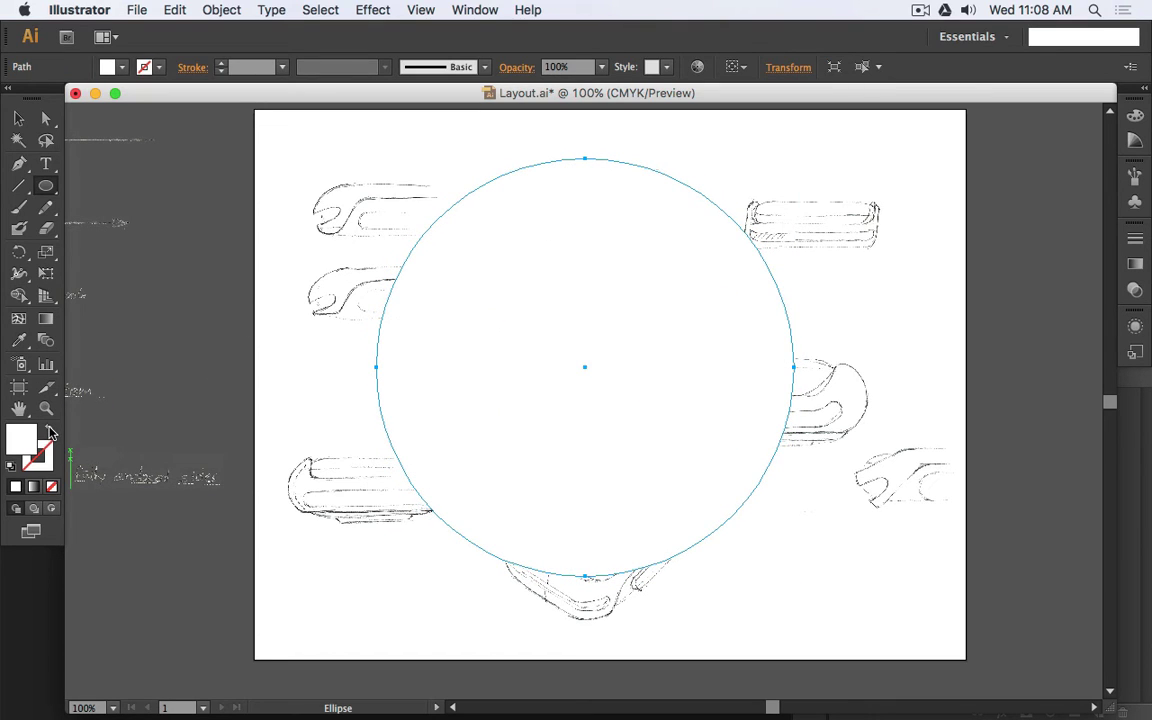
{"action": "left_click", "coordinate": [50, 432]}
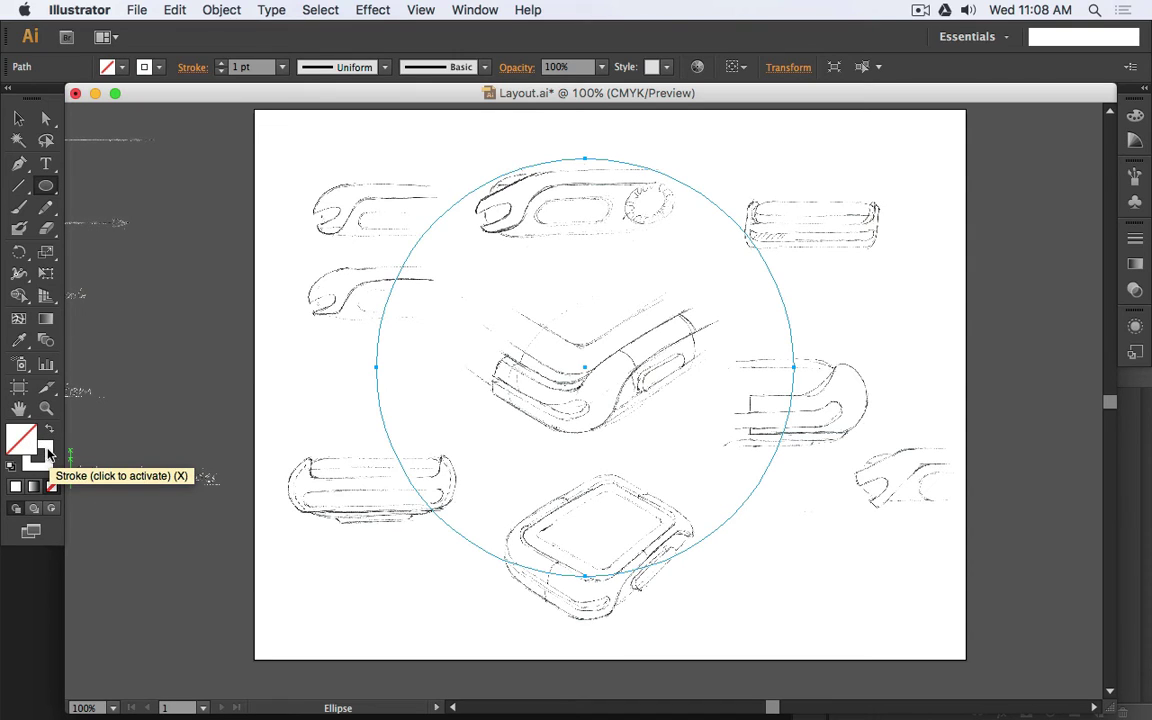
- Change the circle's white stroke to bright red, E80303, and deselect the circle
{"action": "left_click", "coordinate": [48, 452]}
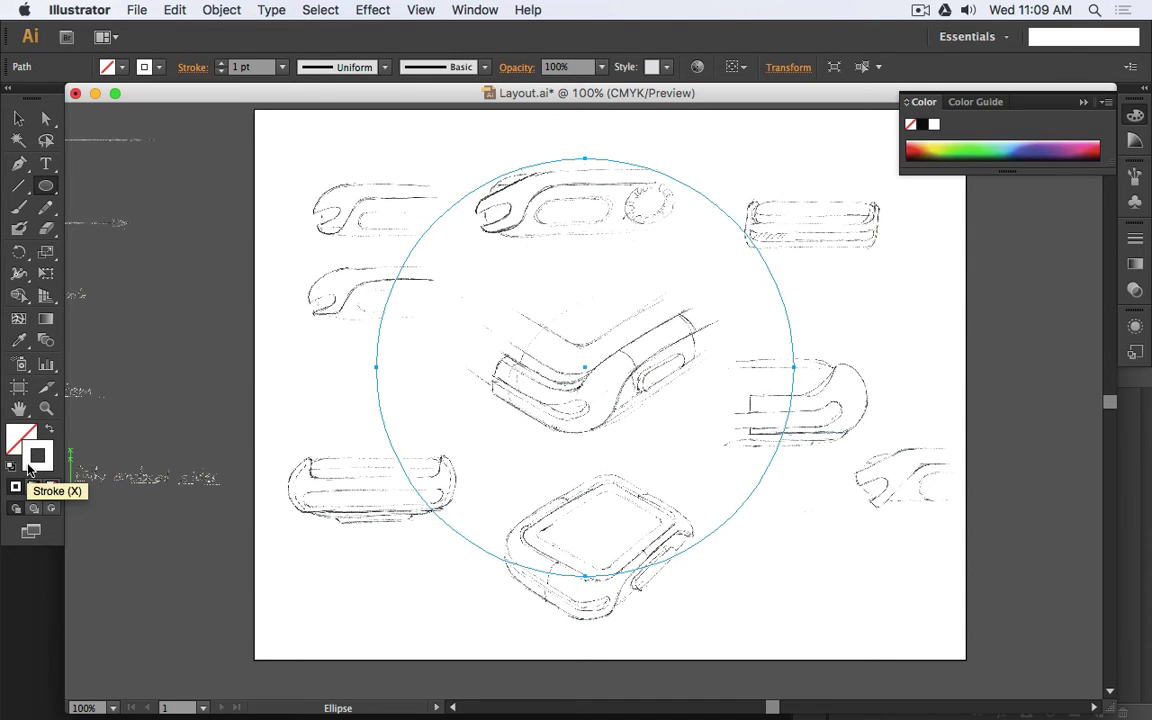
{"action": "double_click", "coordinate": [28, 465]}
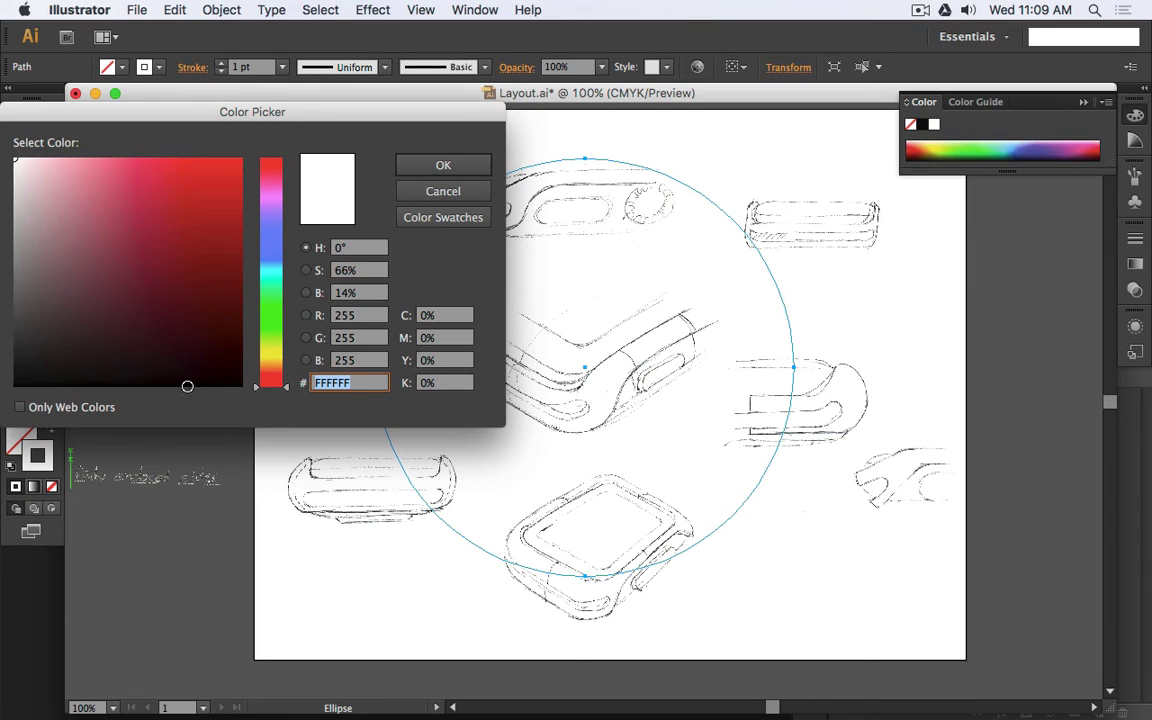
{"action": "left_click", "coordinate": [165, 355]}
{"action": "left_click", "coordinate": [237, 173]}
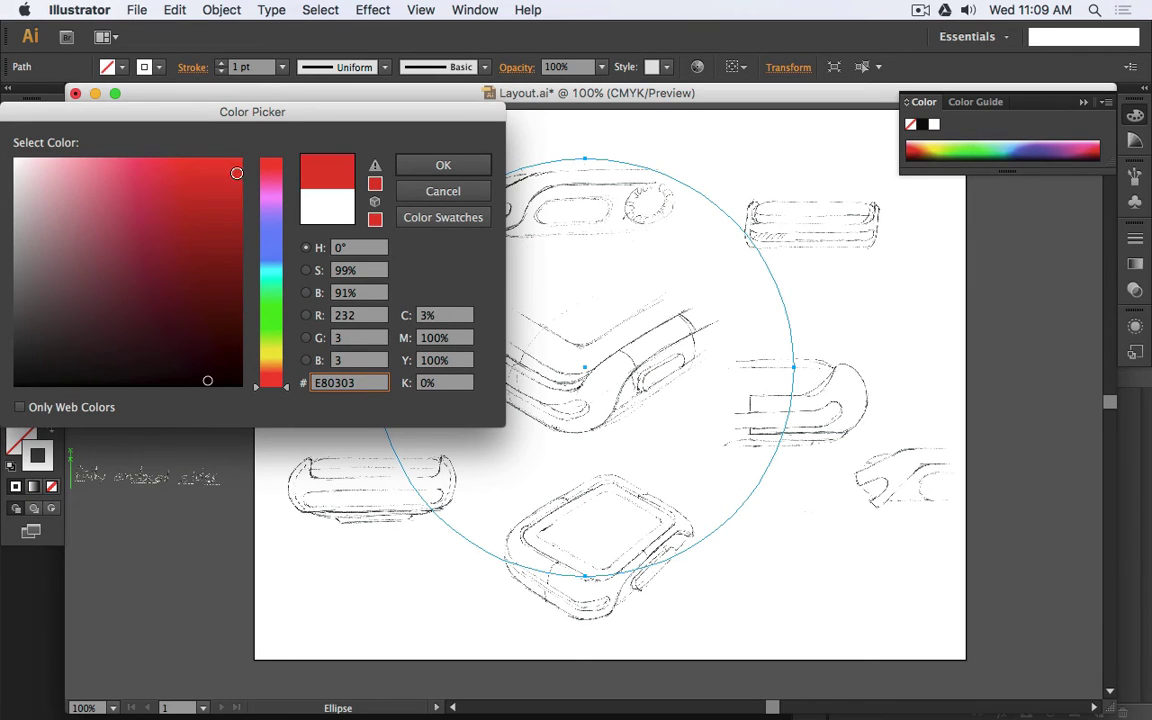
{"action": "left_click", "coordinate": [442, 165]}
{"action": "left_click", "coordinate": [398, 161]}
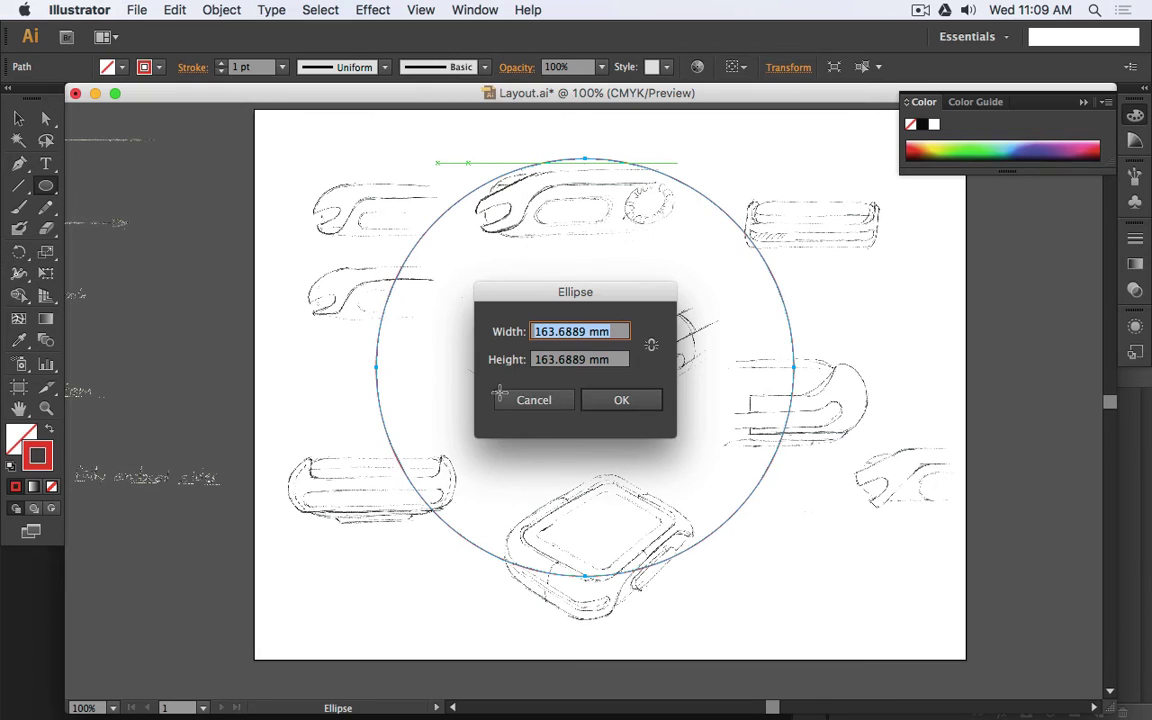
{"action": "left_click", "coordinate": [540, 399]}
{"action": "key", "text": "v"}
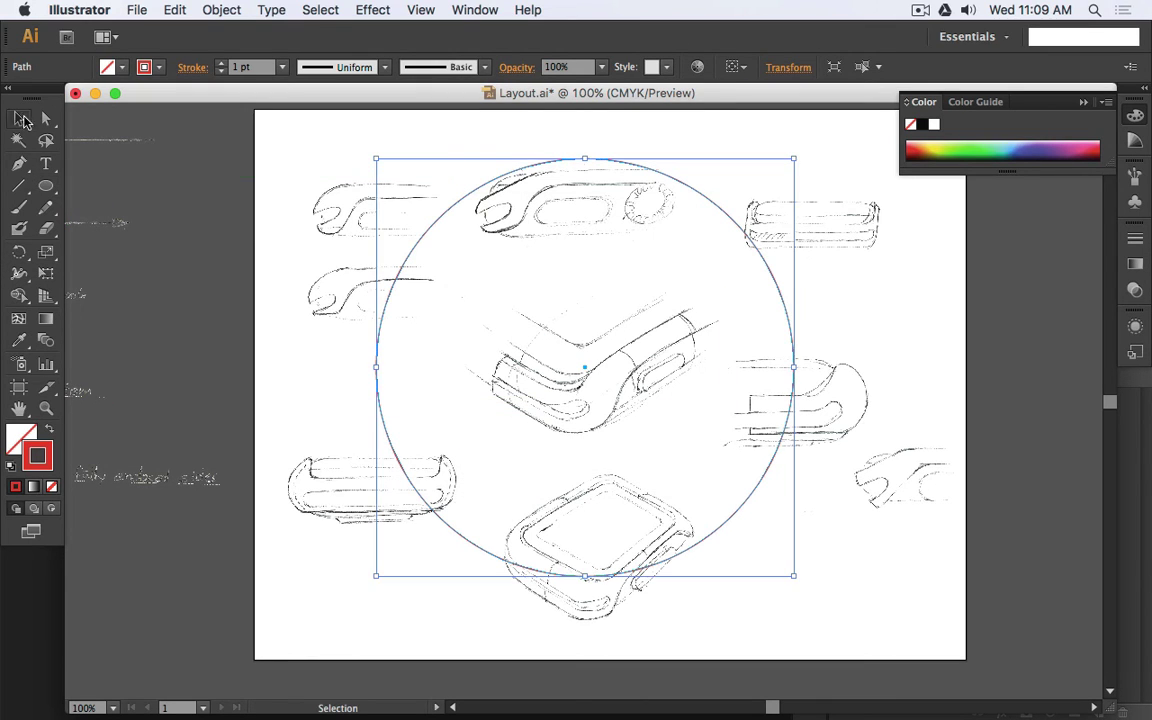
{"action": "left_click", "coordinate": [310, 135]}
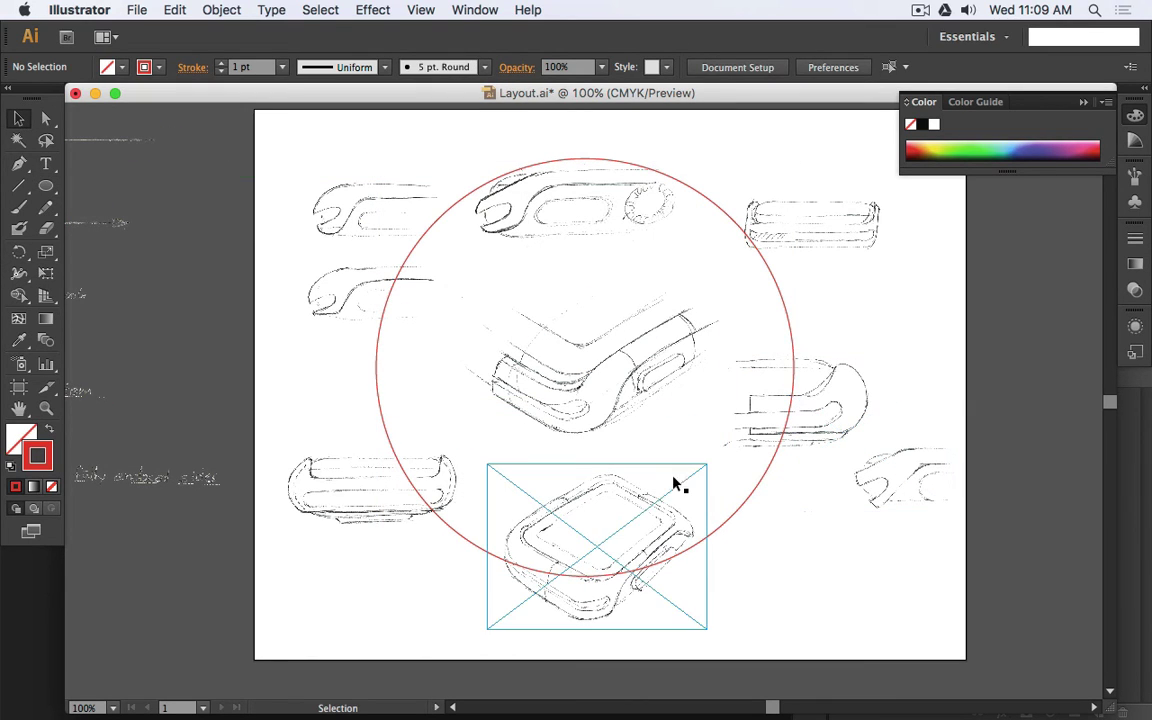
- Respace the sketches around the circle: lower the watch view, shift both right-hand sketches down and left, and nudge the lower-left sketch slightly up
{"action": "left_click", "coordinate": [630, 504]}
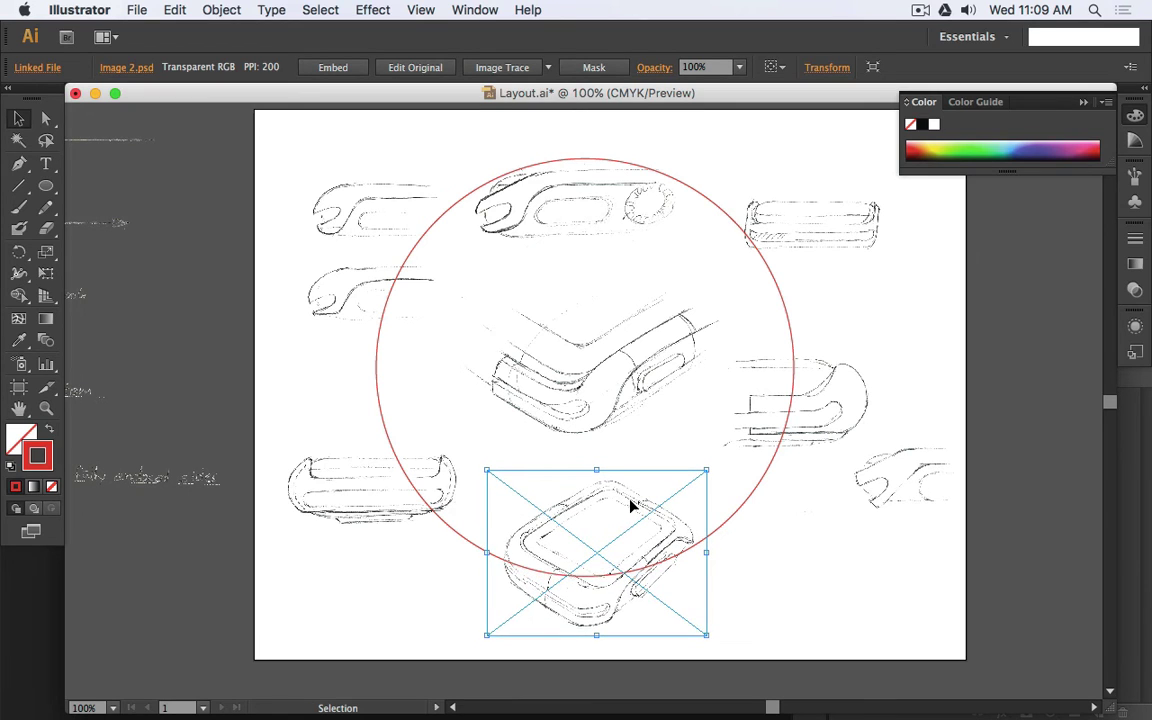
{"action": "left_click_drag", "start_coordinate": [630, 504], "coordinate": [630, 511]}
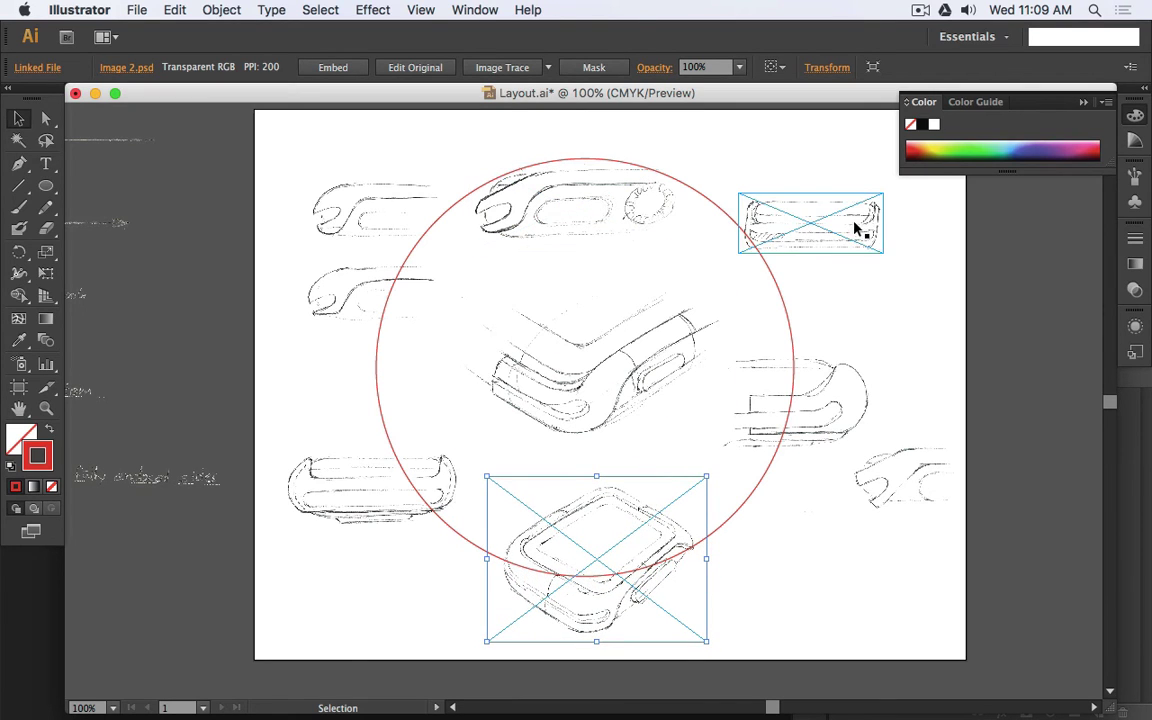
{"action": "left_click_drag", "start_coordinate": [856, 226], "coordinate": [844, 246]}
{"action": "left_click", "coordinate": [910, 350]}
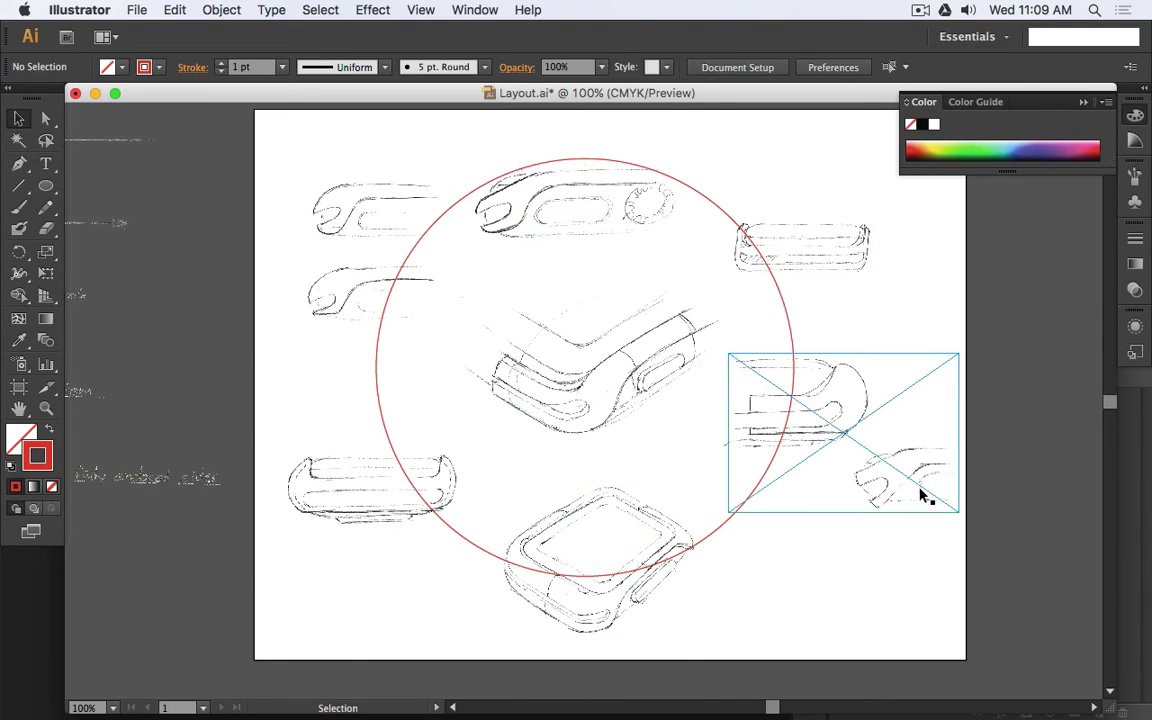
{"action": "left_click_drag", "start_coordinate": [920, 494], "coordinate": [905, 508]}
{"action": "left_click_drag", "start_coordinate": [326, 505], "coordinate": [321, 501]}
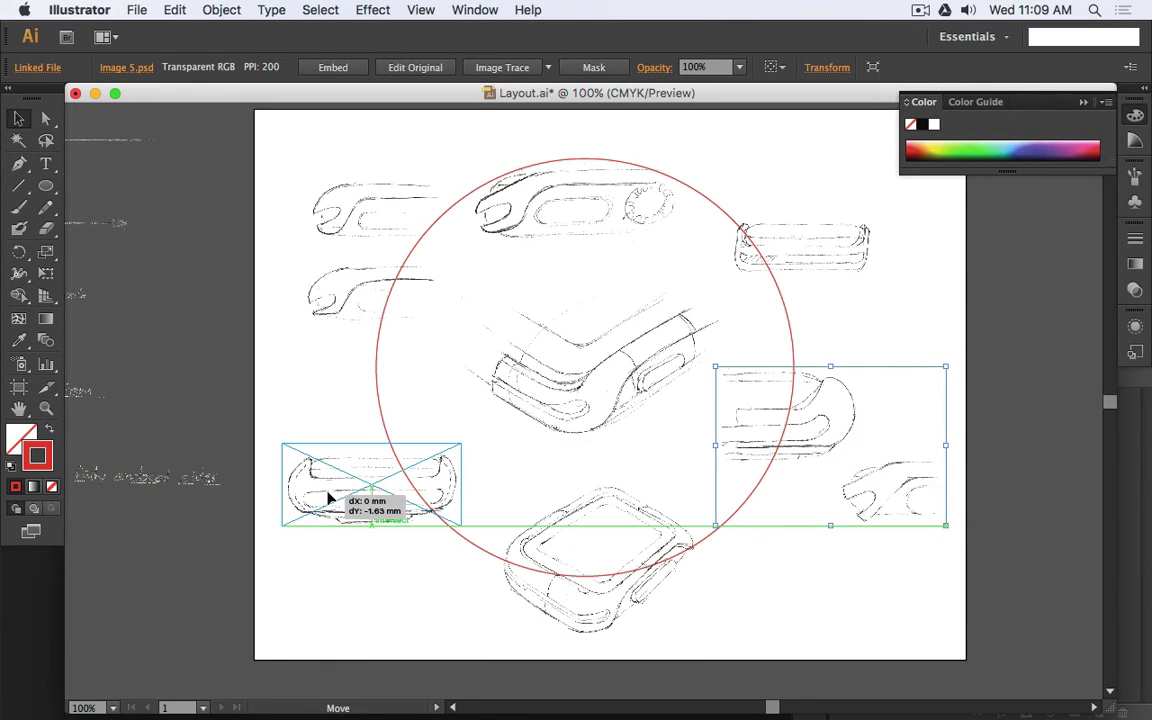
- Move the Image 5 sketches slightly outward and down beside the red circle, then deselect them
{"action": "mouse_move", "coordinate": [840, 392]}
{"action": "left_mouse_down"}
{"action": "mouse_move", "coordinate": [864, 440]}
{"action": "mouse_move", "coordinate": [853, 402]}
{"action": "mouse_move", "coordinate": [865, 411]}
{"action": "left_mouse_up"}
{"action": "left_click", "coordinate": [550, 288]}
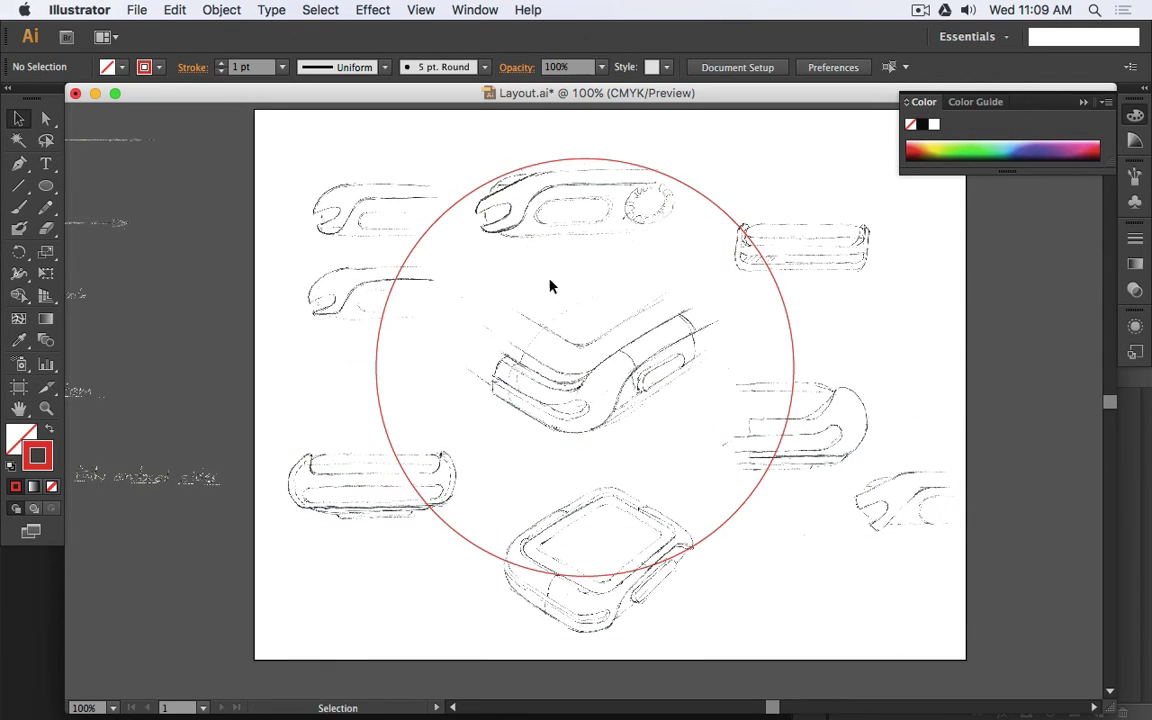
{"action": "scroll", "coordinate": [338, 228], "scroll_direction": "up", "scroll_amount": 1}
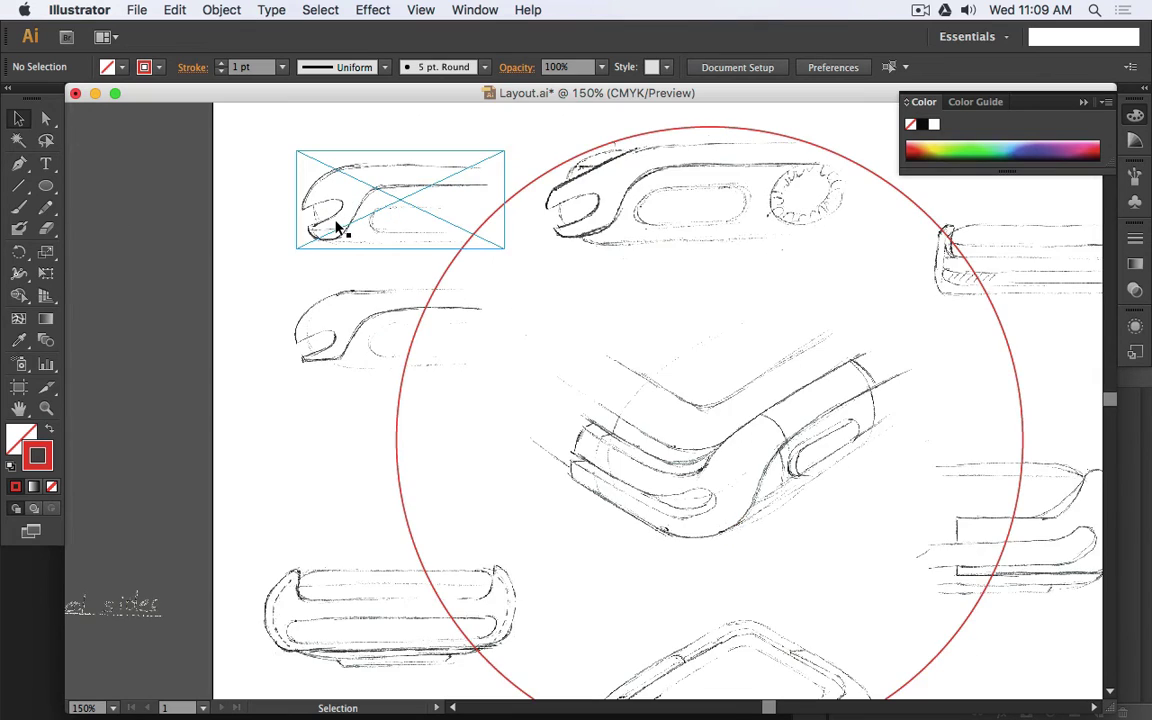
{"action": "scroll", "coordinate": [338, 228], "scroll_direction": "down", "scroll_amount": 1}
- Show the rulers and place a vertical guide at about 20 mm on the artboard
{"action": "left_click", "coordinate": [418, 8]}
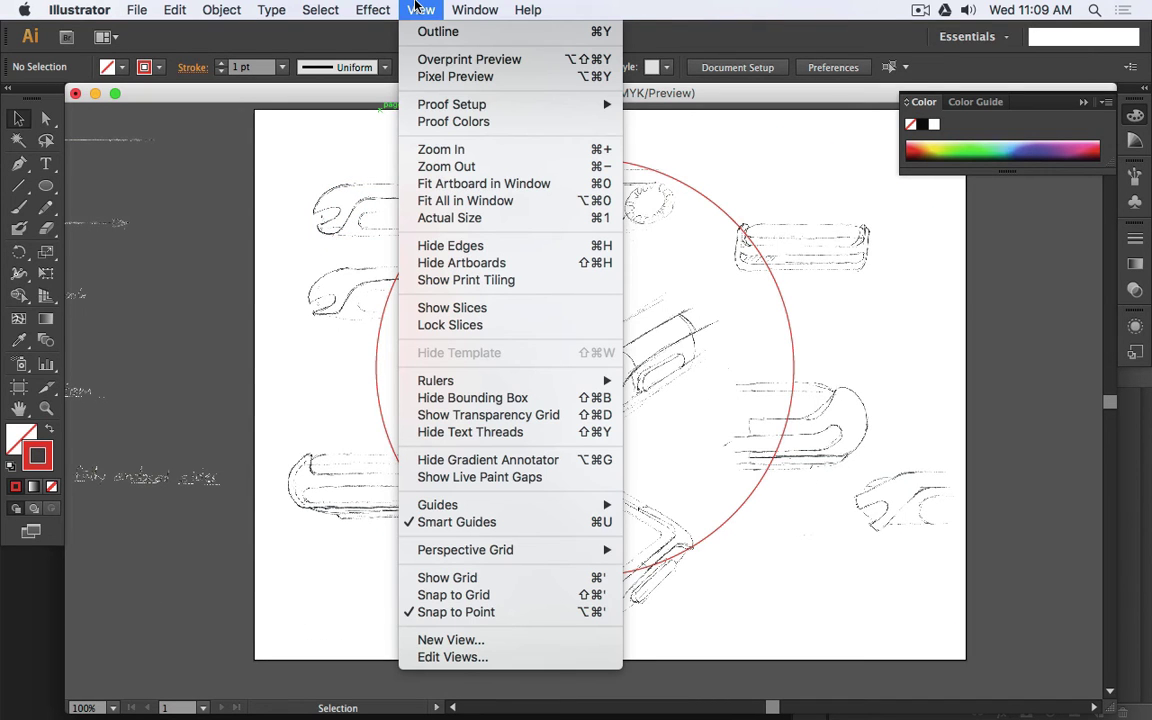
{"action": "mouse_move", "coordinate": [590, 381]}
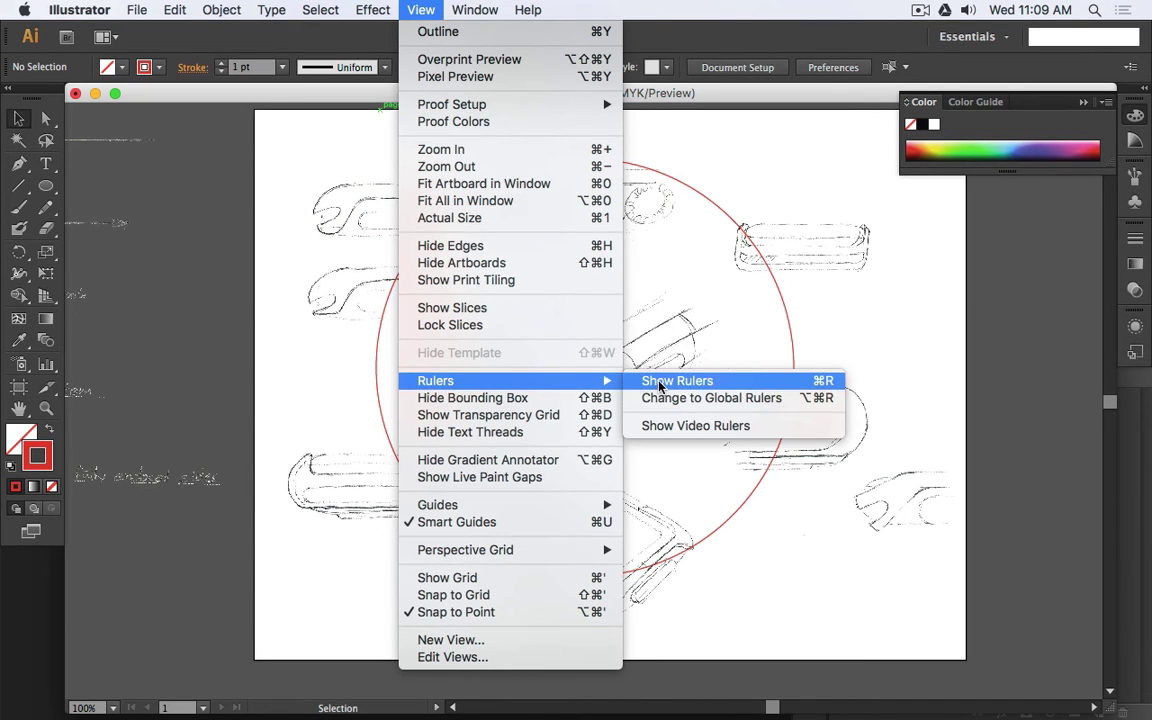
{"action": "left_click", "coordinate": [660, 383]}
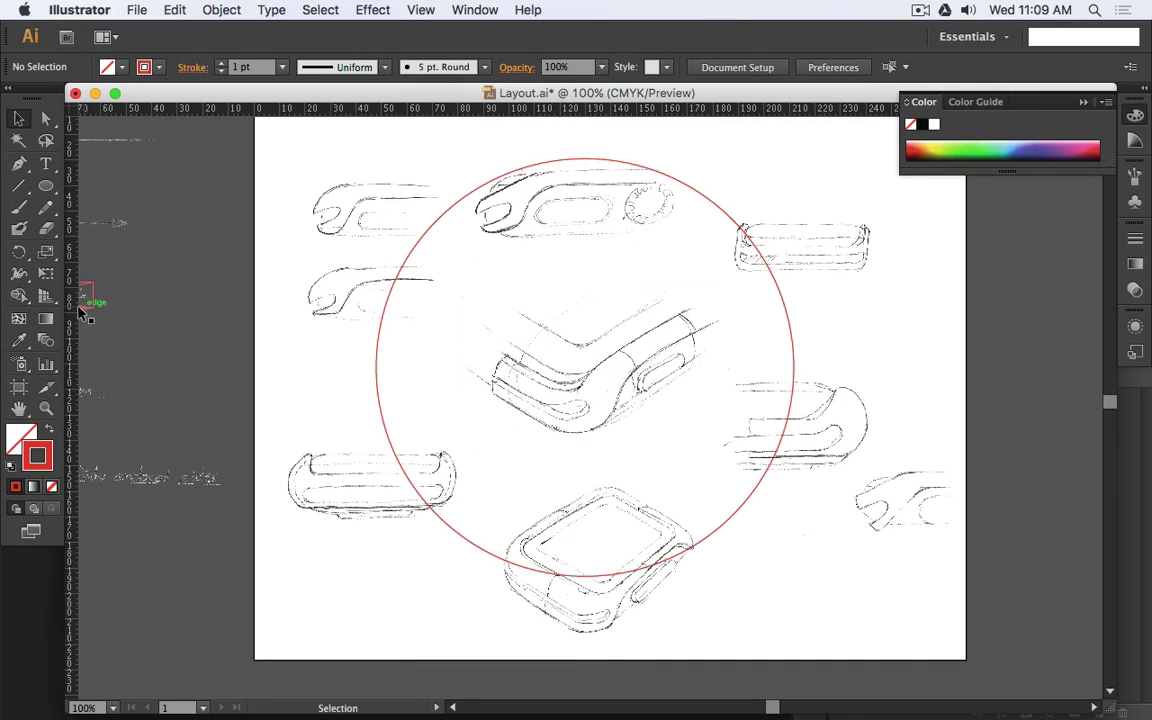
{"action": "left_click_drag", "start_coordinate": [80, 312], "coordinate": [97, 330]}
{"action": "left_click_drag", "start_coordinate": [212, 349], "coordinate": [306, 346]}
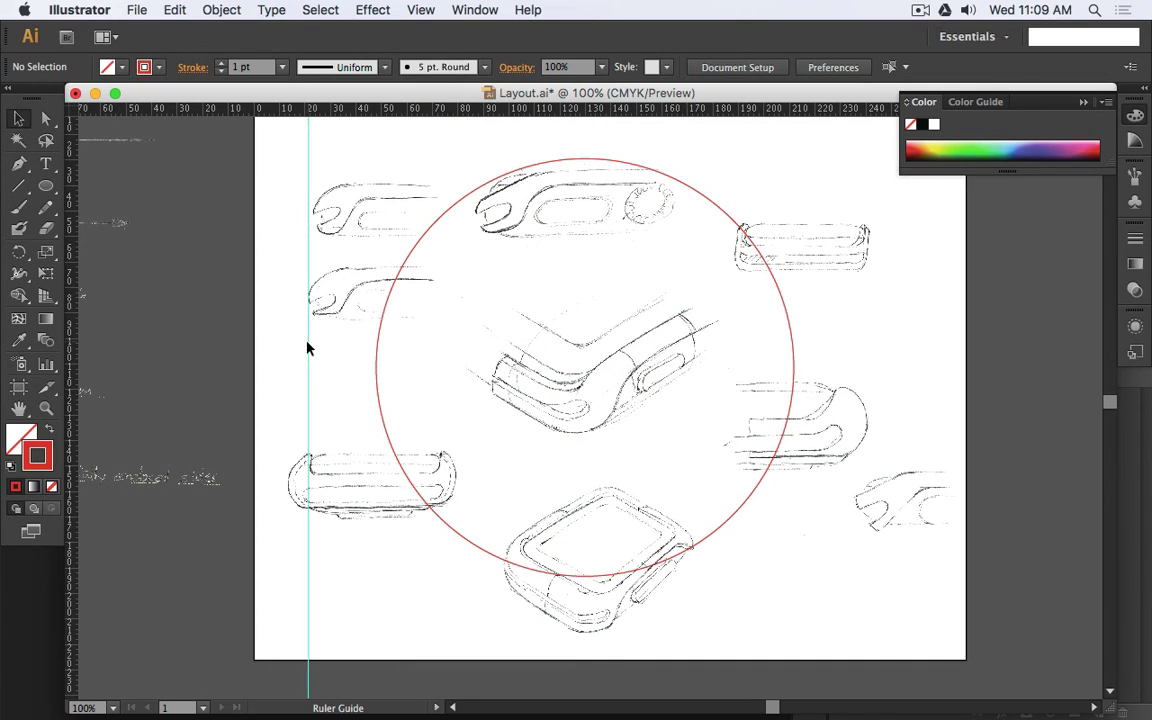
- Shift the Image 3 sketch sideways so its outer edge lines up with the vertical guide
{"action": "left_click", "coordinate": [347, 227]}
{"action": "left_click_drag", "start_coordinate": [347, 227], "coordinate": [345, 227]}
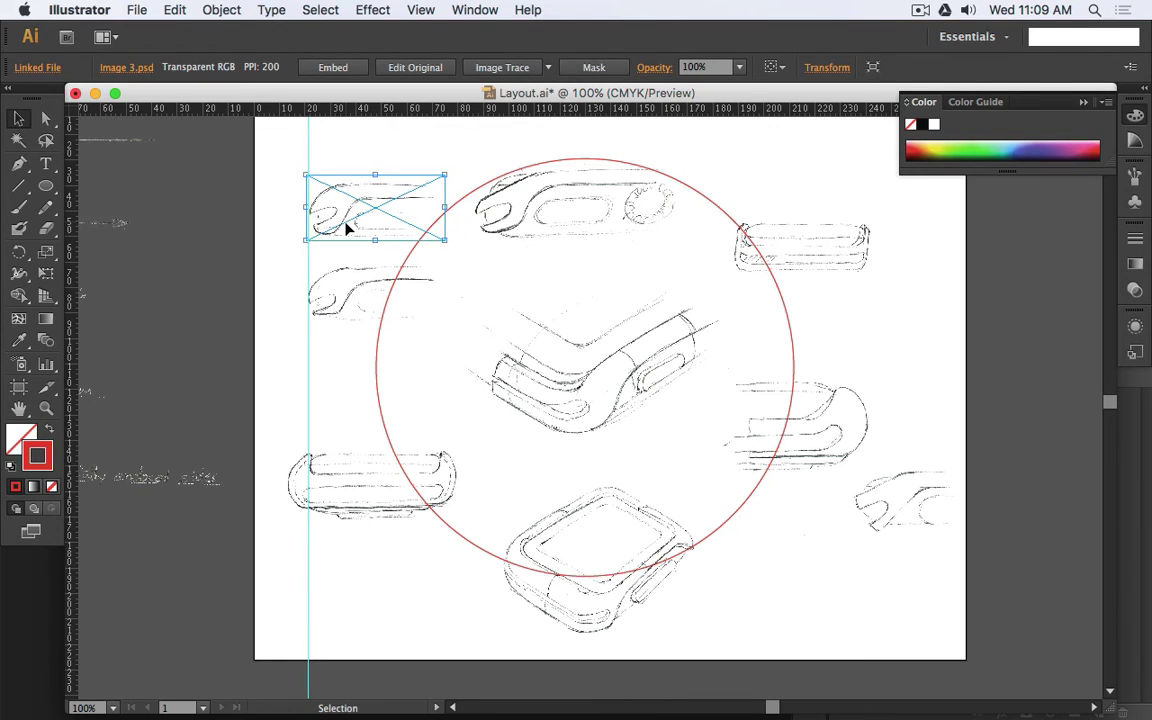
{"action": "left_click", "coordinate": [286, 365]}
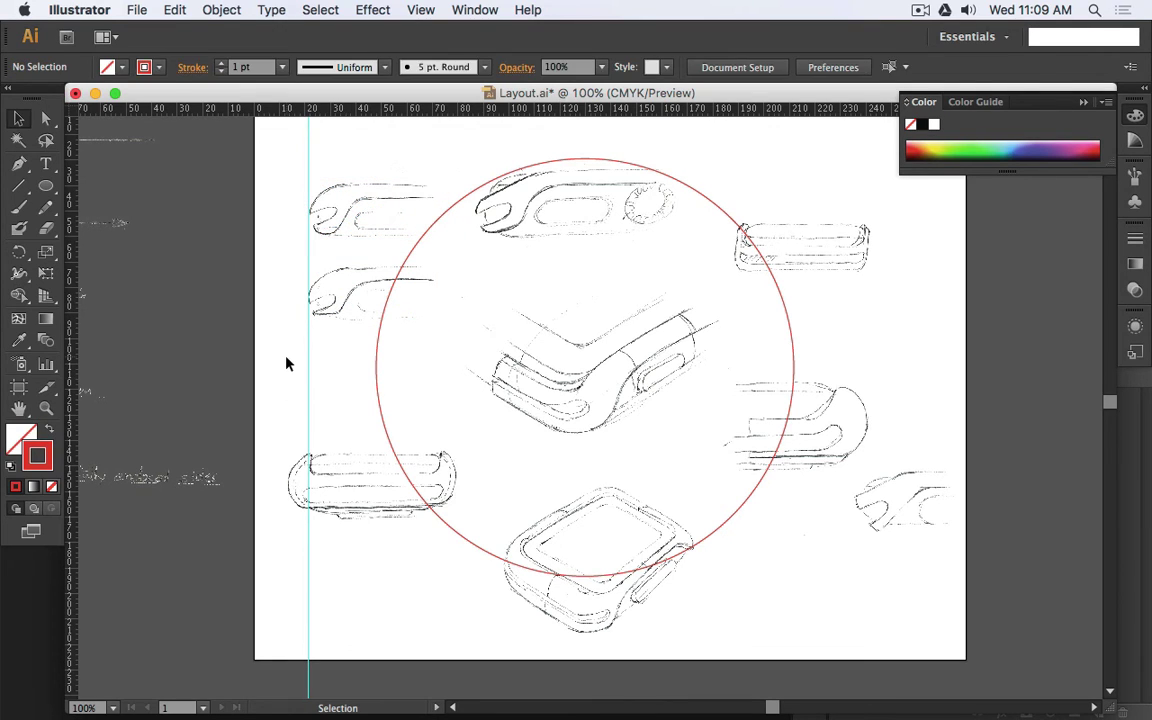
- Move the Image 7 sketch over Image 3 and nudge it until the hook-shaped ends of both drawings overlap
{"action": "left_click", "coordinate": [589, 216]}
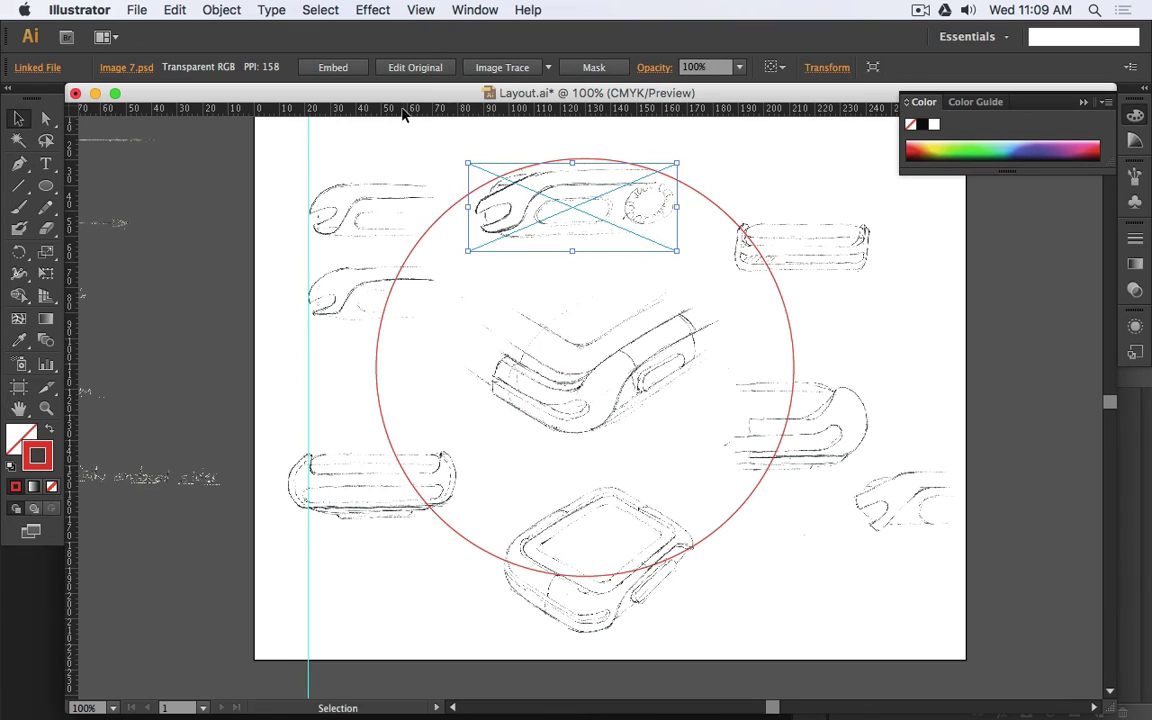
{"action": "left_click_drag", "start_coordinate": [593, 202], "coordinate": [431, 211]}
{"action": "scroll", "coordinate": [349, 176], "scroll_direction": "up", "scroll_amount": 2}
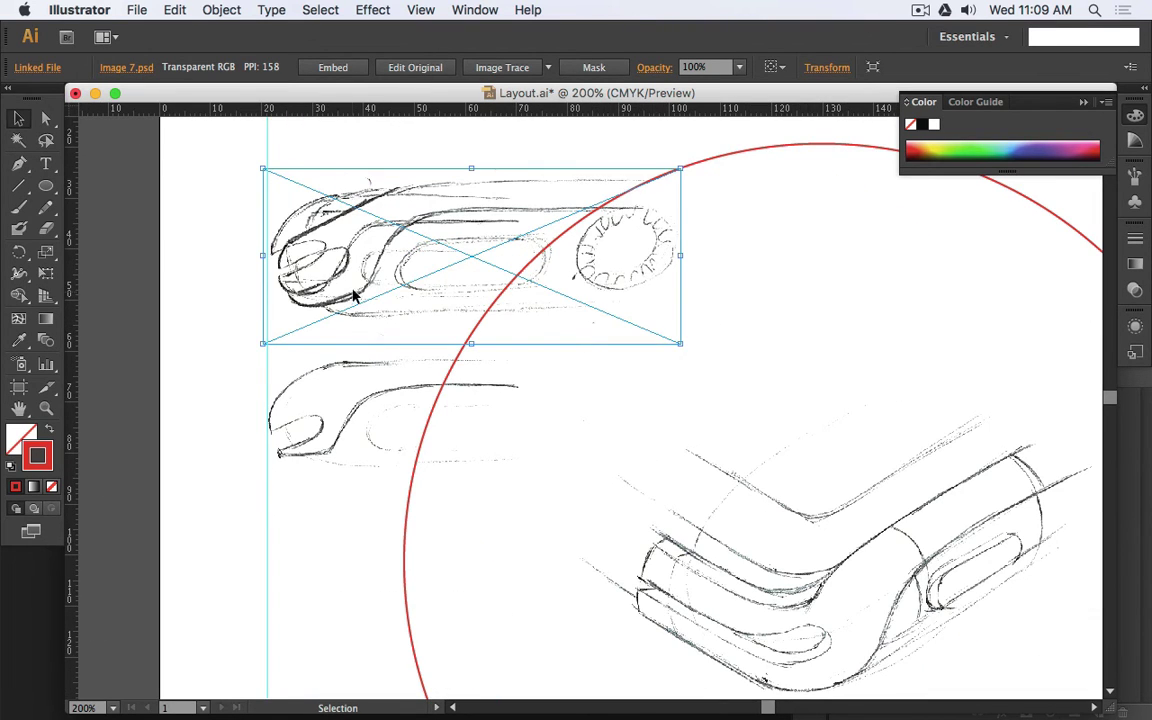
{"action": "left_click_drag", "start_coordinate": [352, 294], "coordinate": [346, 278]}
{"action": "key", "text": "Down"}
{"action": "key", "text": "Down"}
{"action": "key", "text": "Down"}
{"action": "key", "text": "Down"}
{"action": "key", "text": "Down"}
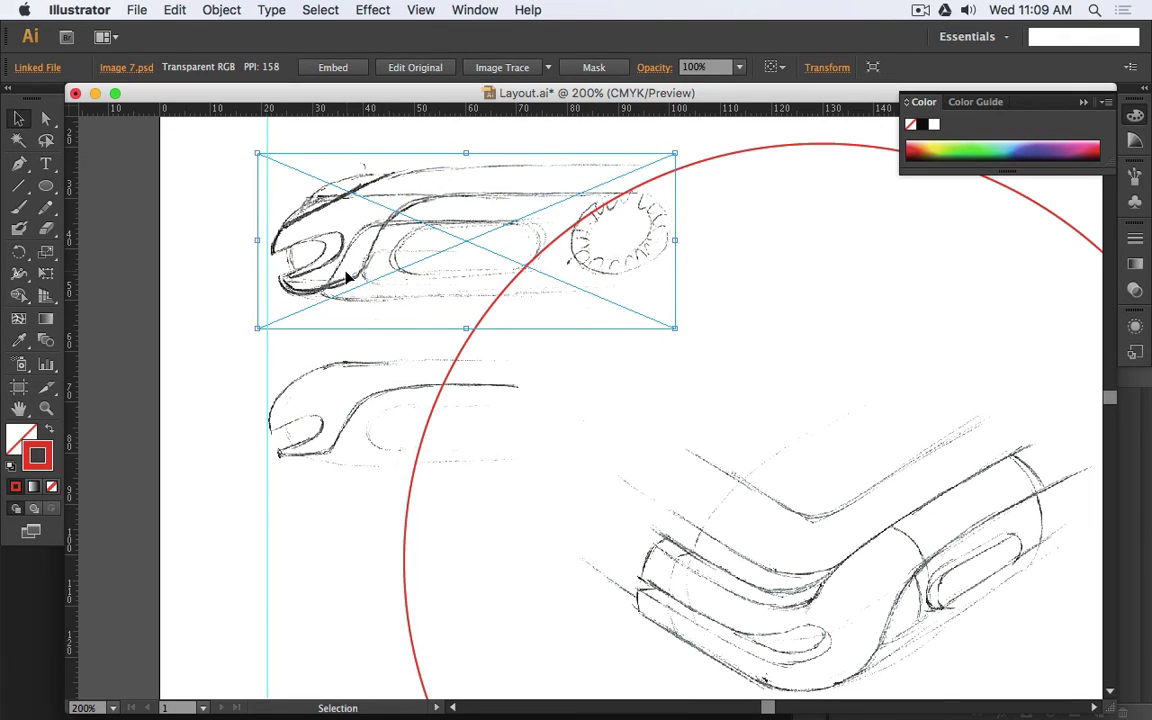
{"action": "key", "text": "Down"}
{"action": "key", "text": "Left"}
{"action": "key", "text": "Left"}
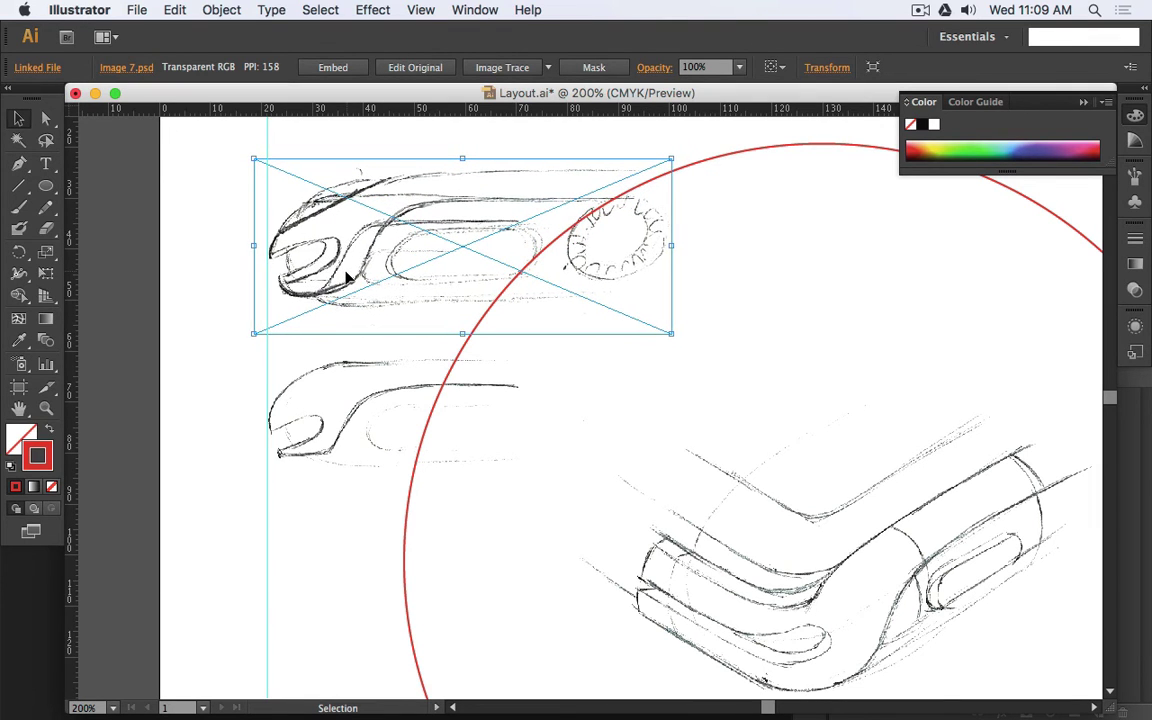
{"action": "key", "text": "Down"}
{"action": "key", "text": "Down"}
{"action": "key", "text": "Down"}
{"action": "key", "text": "Up"}
{"action": "key", "text": "Up"}
{"action": "key", "text": "Up"}
{"action": "key", "text": "Up"}
{"action": "key", "text": "Up"}
{"action": "key", "text": "Up"}
{"action": "key", "text": "Down"}
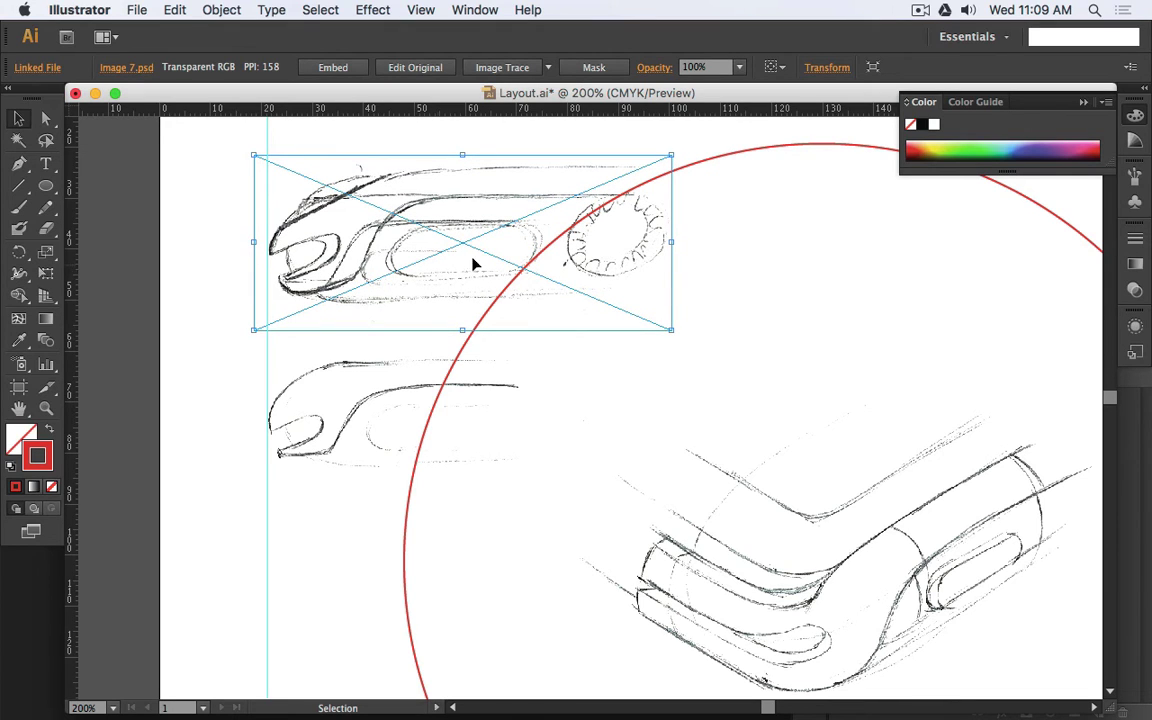
- Scale the Image 7 sketch down proportionally to about 190 PPI to match the size of the Image 3 sketch
{"action": "left_click_drag", "start_coordinate": [670, 157], "coordinate": [637, 170]}
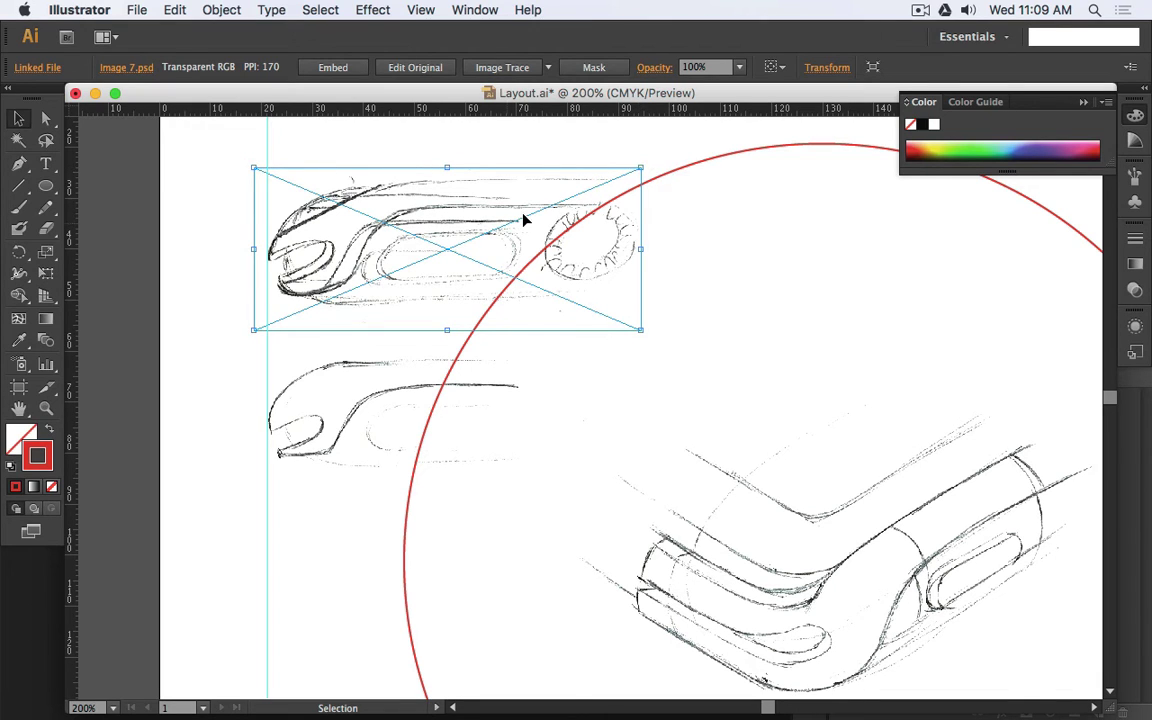
{"action": "mouse_move", "coordinate": [640, 170]}
{"action": "left_mouse_down"}
{"action": "mouse_move", "coordinate": [636, 147]}
{"action": "mouse_move", "coordinate": [605, 233]}
{"action": "mouse_move", "coordinate": [587, 147]}
{"action": "mouse_move", "coordinate": [378, 143]}
{"action": "mouse_move", "coordinate": [578, 288]}
{"action": "mouse_move", "coordinate": [652, 180]}
{"action": "mouse_move", "coordinate": [645, 166]}
{"action": "mouse_move", "coordinate": [684, 141]}
{"action": "mouse_move", "coordinate": [652, 170]}
{"action": "mouse_move", "coordinate": [663, 157]}
{"action": "mouse_move", "coordinate": [652, 158]}
{"action": "mouse_move", "coordinate": [494, 360]}
{"action": "mouse_move", "coordinate": [650, 255]}
{"action": "mouse_move", "coordinate": [674, 284]}
{"action": "mouse_move", "coordinate": [636, 307]}
{"action": "left_mouse_up"}
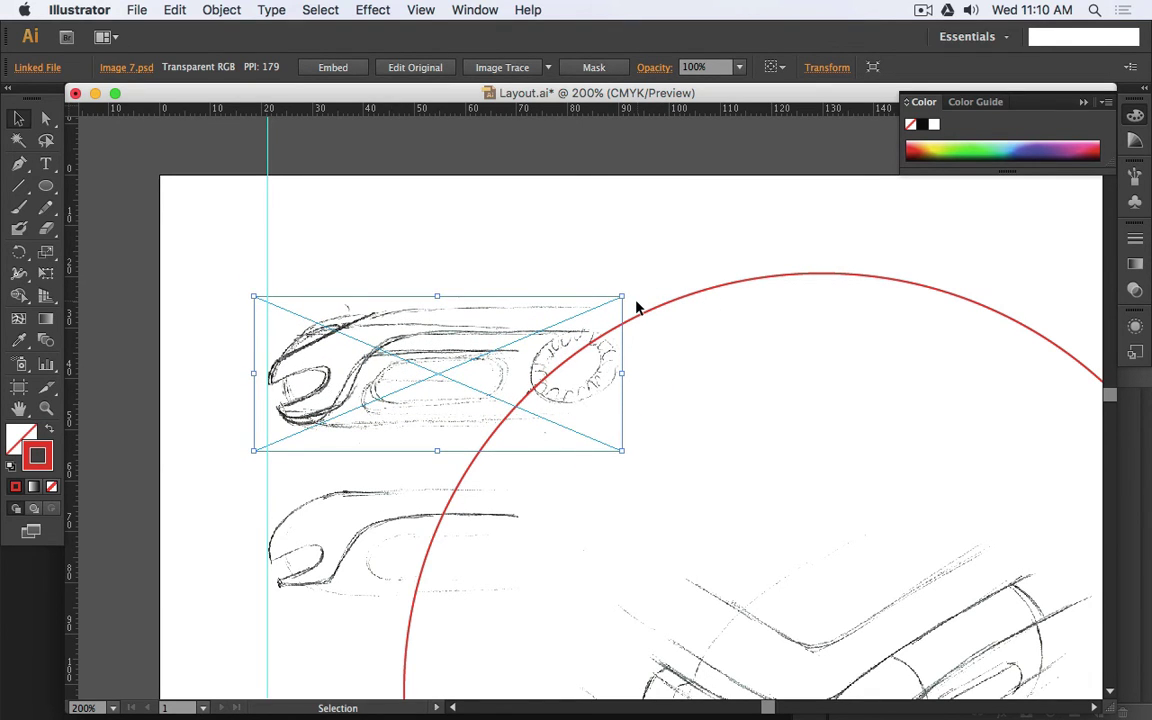
{"action": "left_click_drag", "start_coordinate": [622, 298], "coordinate": [601, 305]}
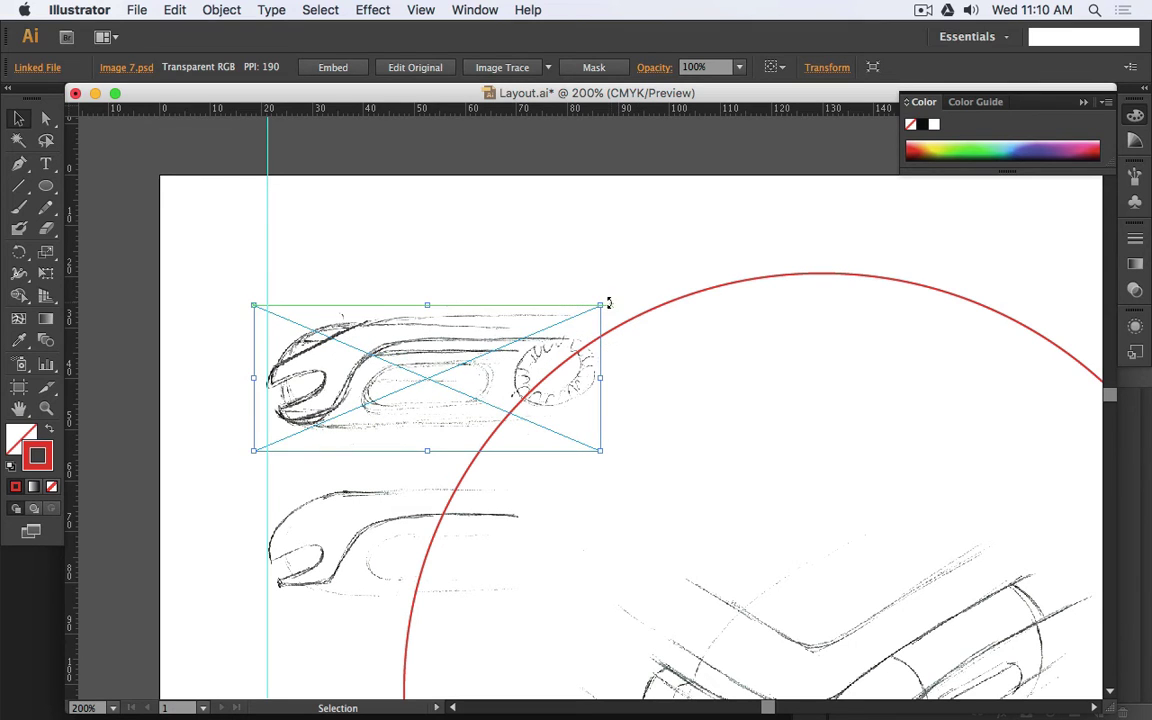
- Move the resized Image 7 sketch back to the top of the red circle and deselect it
{"action": "left_click", "coordinate": [550, 247]}
{"action": "scroll", "coordinate": [536, 262], "scroll_direction": "down", "scroll_amount": 1, "text": "alt"}
{"action": "mouse_move", "coordinate": [415, 338]}
{"action": "left_mouse_down"}
{"action": "mouse_move", "coordinate": [645, 283]}
{"action": "mouse_move", "coordinate": [660, 265]}
{"action": "mouse_move", "coordinate": [700, 265]}
{"action": "left_mouse_up"}
{"action": "left_click", "coordinate": [490, 266]}
{"action": "scroll", "coordinate": [577, 351], "scroll_direction": "down", "scroll_amount": 2}
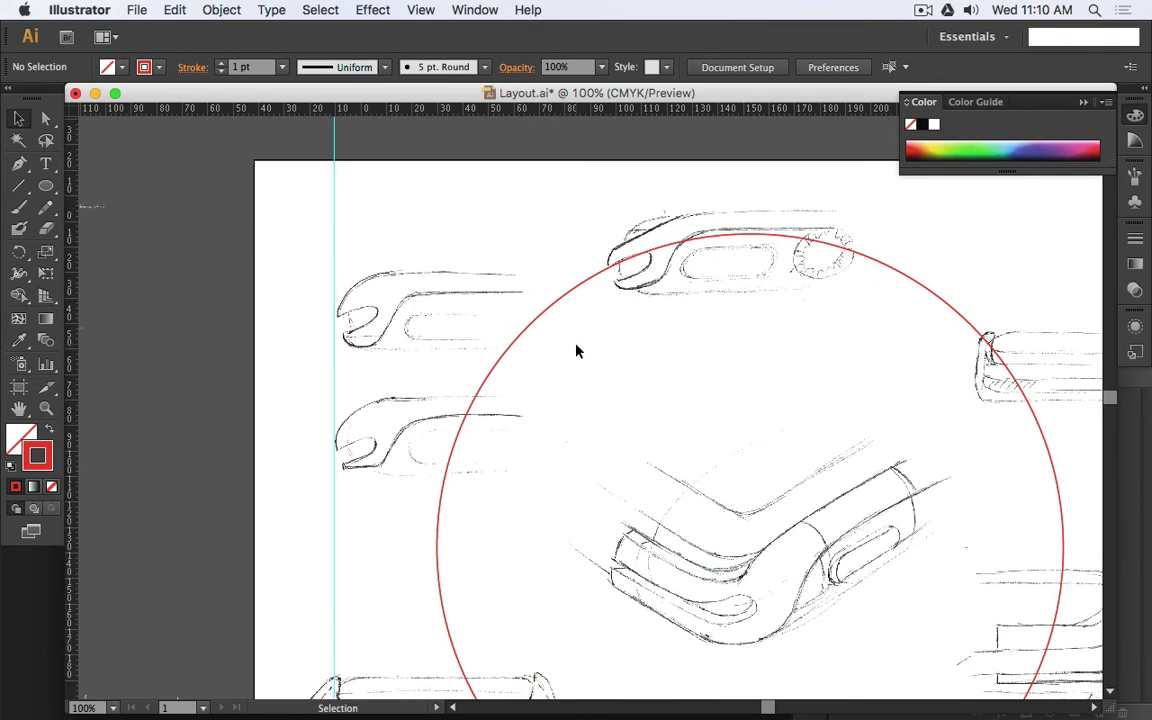
{"action": "scroll", "coordinate": [577, 351], "scroll_direction": "down", "scroll_amount": 1, "text": "alt"}
{"action": "left_click_drag", "start_coordinate": [697, 352], "coordinate": [605, 328]}
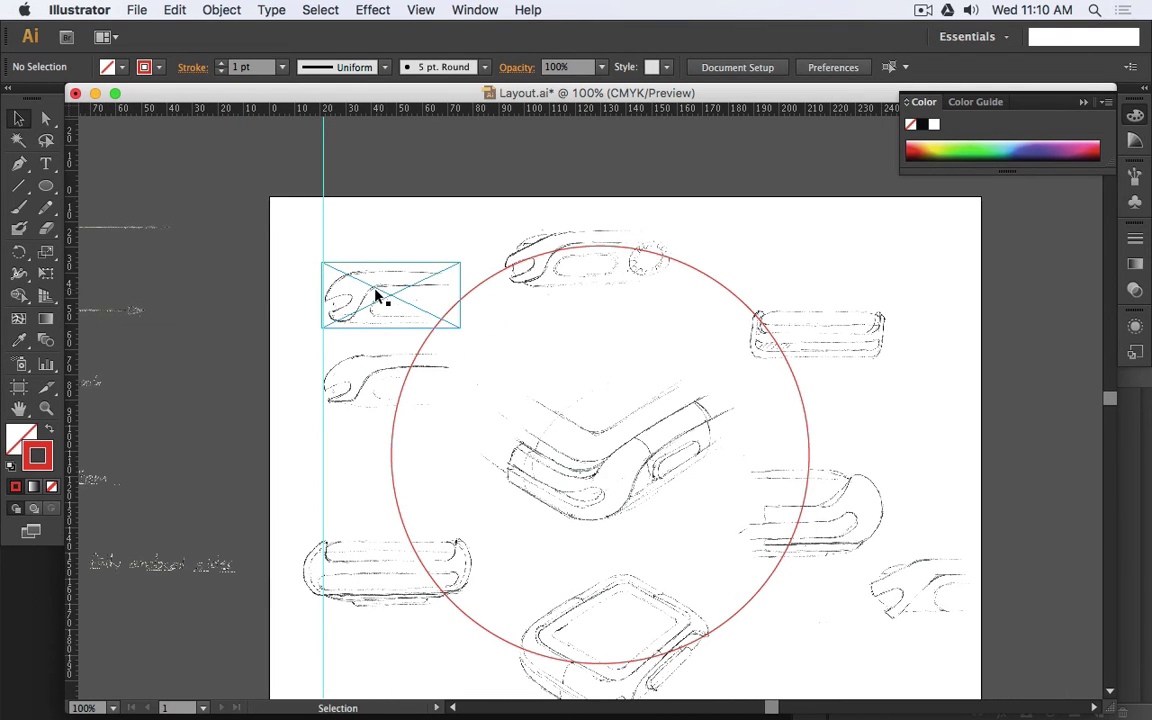
- Stagger the Image 3 and Image 4 sketches along the red circle's upper-left arc, with Image 3 set farther in
{"action": "mouse_move", "coordinate": [377, 307]}
{"action": "left_mouse_down"}
{"action": "mouse_move", "coordinate": [433, 330]}
{"action": "mouse_move", "coordinate": [382, 303]}
{"action": "left_mouse_up"}
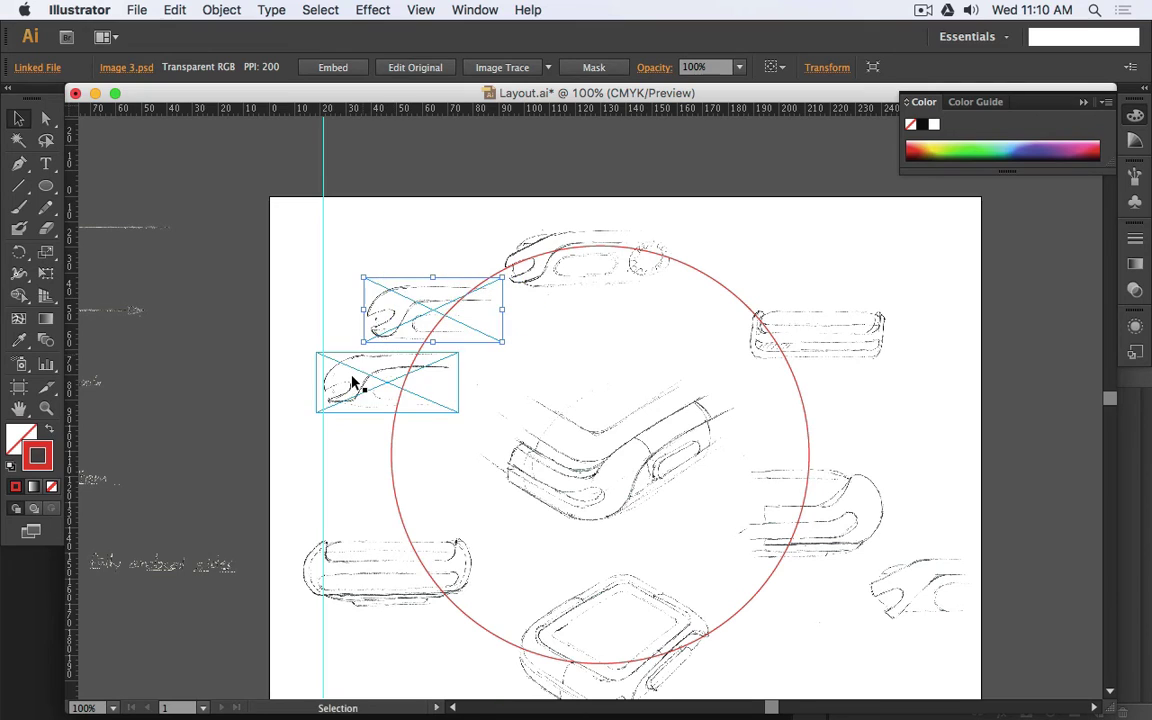
{"action": "left_click_drag", "start_coordinate": [352, 386], "coordinate": [347, 402]}
{"action": "left_click", "coordinate": [391, 247]}
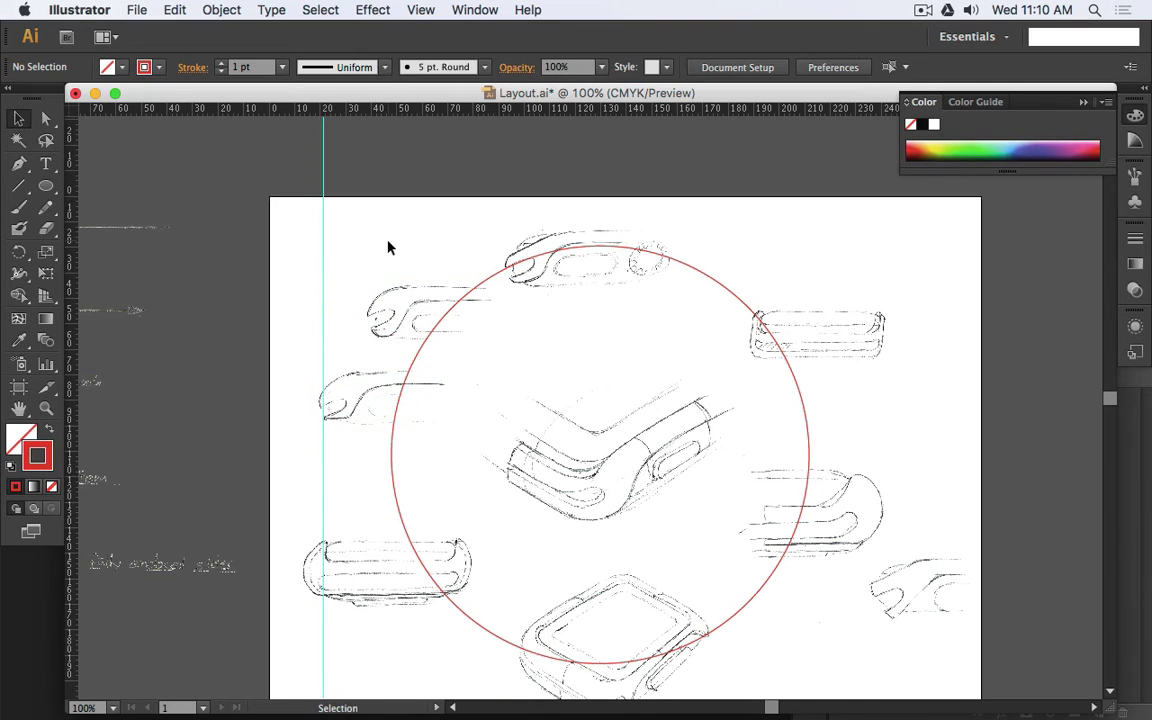
{"action": "left_click", "coordinate": [347, 393]}
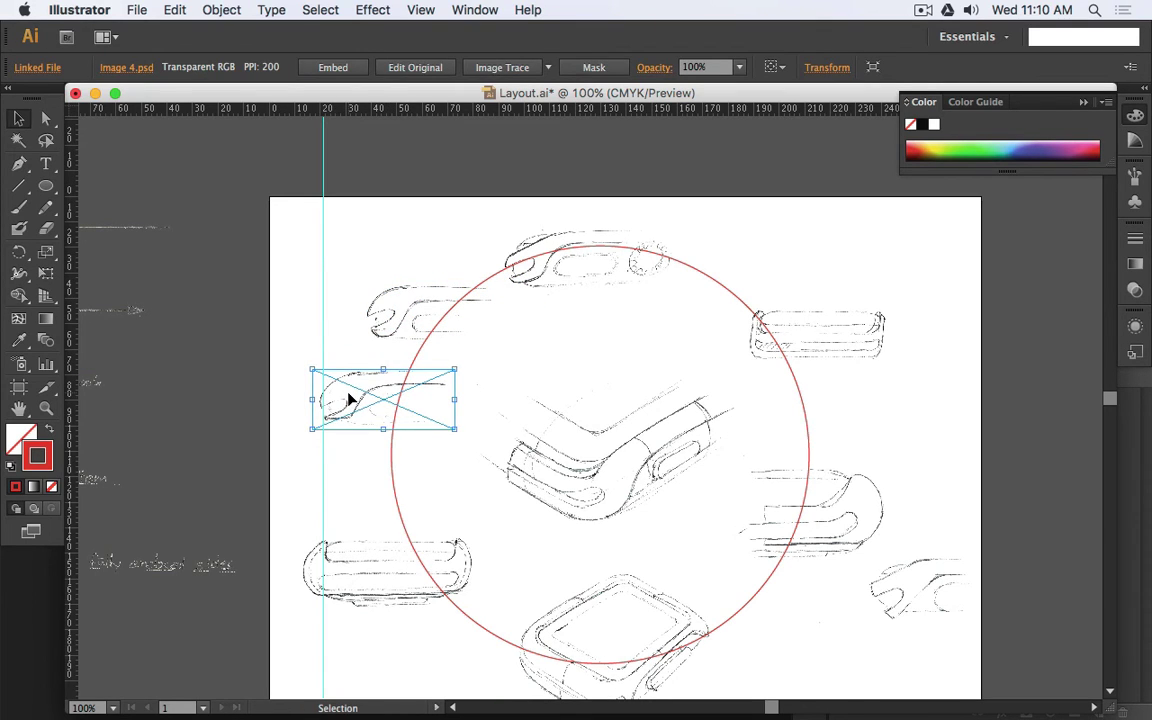
{"action": "left_click", "coordinate": [386, 326]}
{"action": "left_click", "coordinate": [417, 257]}
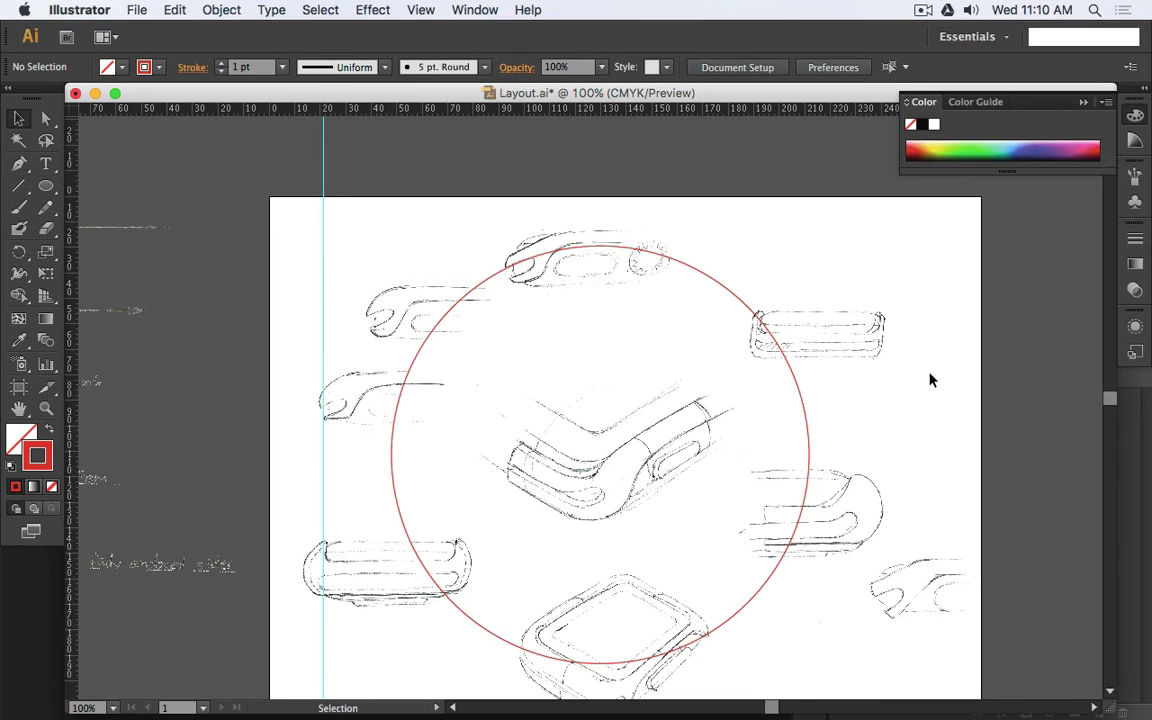
- Identify the linked file holding the two combined sketches, switch to Photoshop and open Image 5.psd from the Media folder
{"action": "left_click_drag", "start_coordinate": [931, 378], "coordinate": [846, 303]}
{"action": "left_click", "coordinate": [850, 528]}
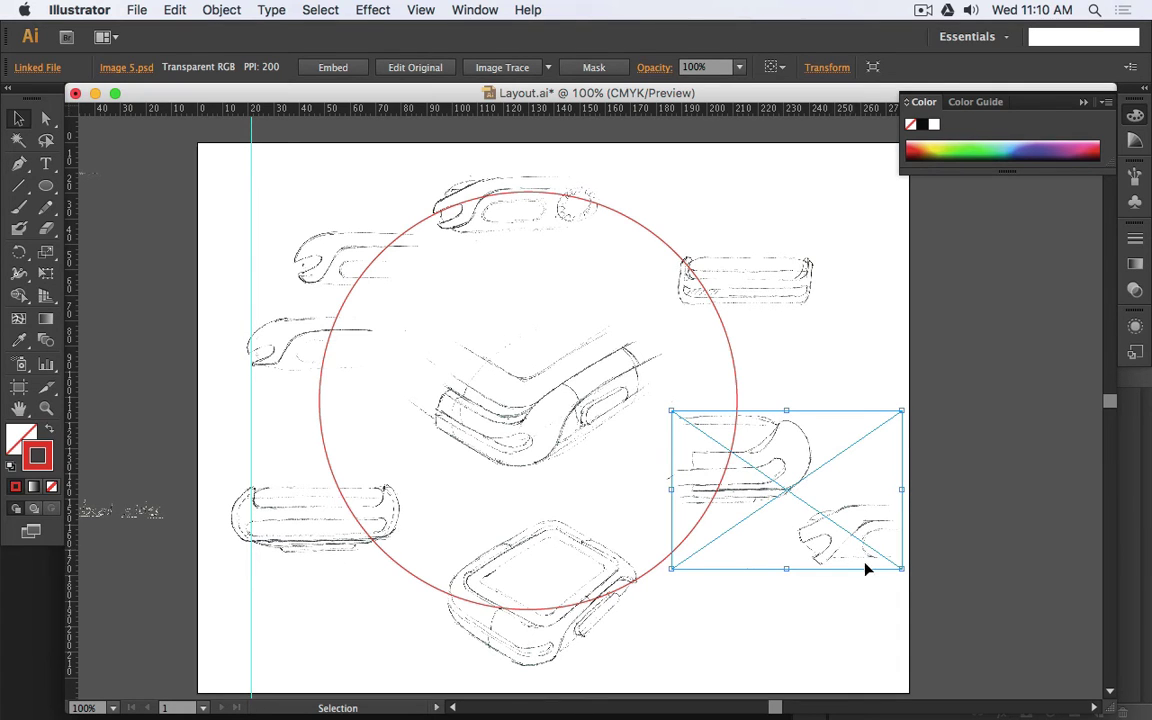
{"action": "key", "text": "super+Tab"}
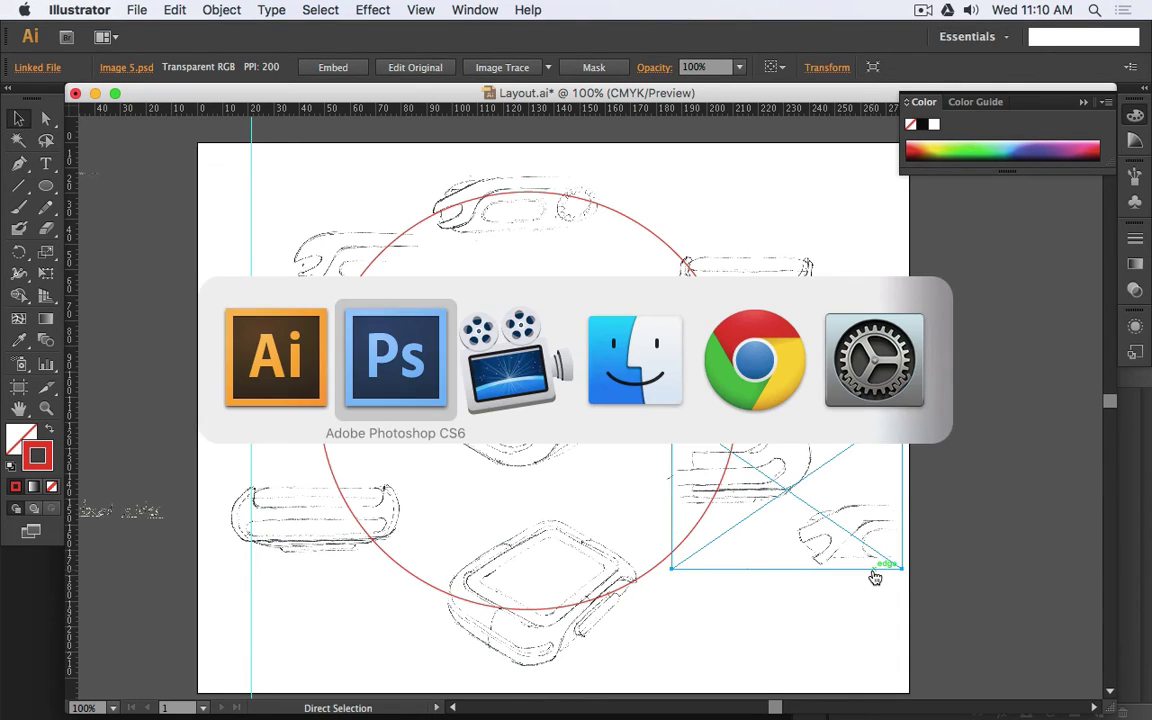
{"action": "key", "text": "super+Tab"}
{"action": "left_click", "coordinate": [396, 362]}
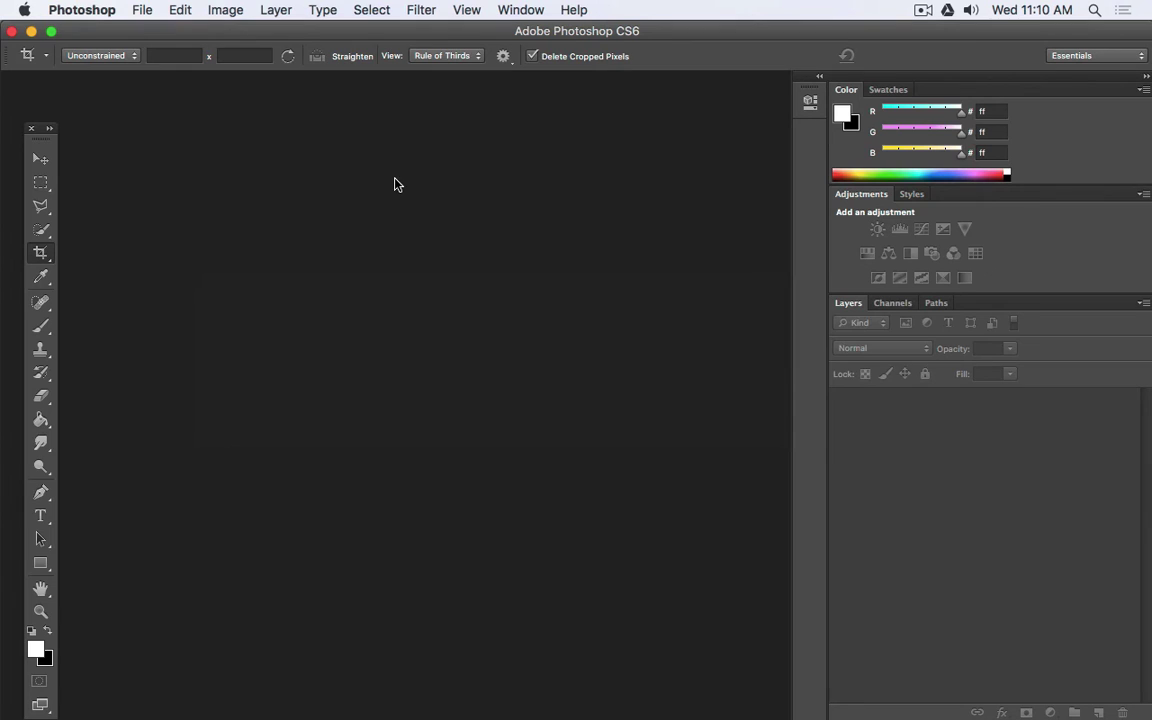
{"action": "key", "text": "super+o"}
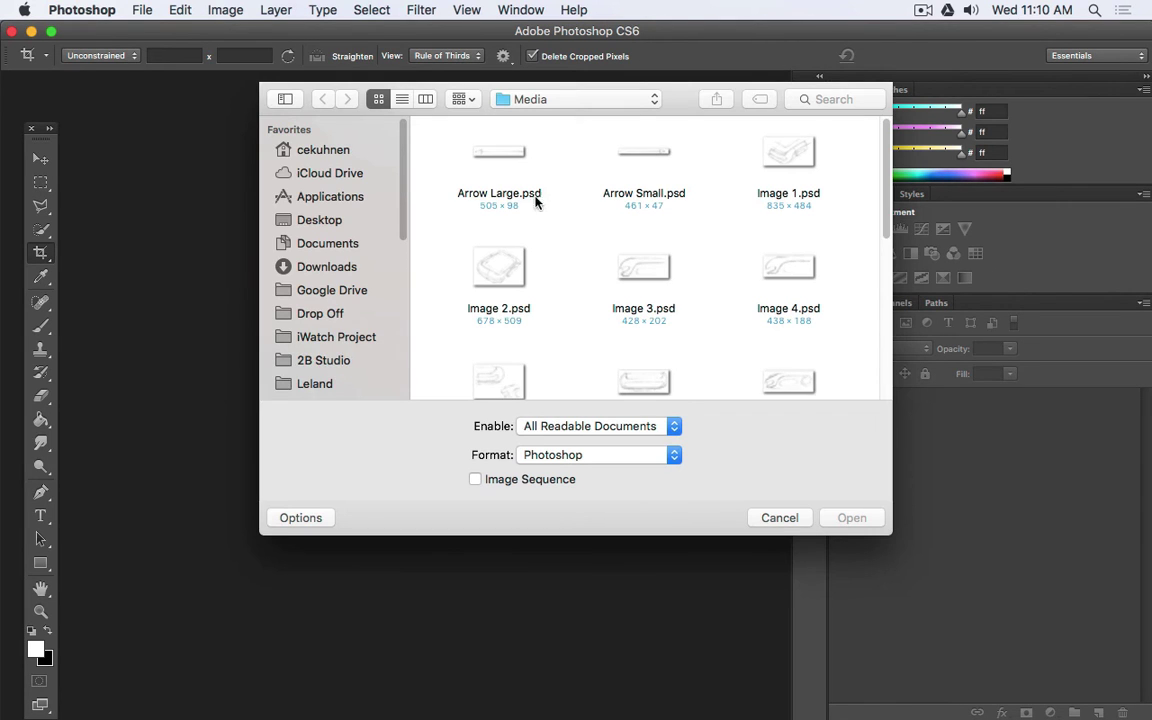
{"action": "scroll", "coordinate": [676, 249], "scroll_direction": "down", "scroll_amount": 10}
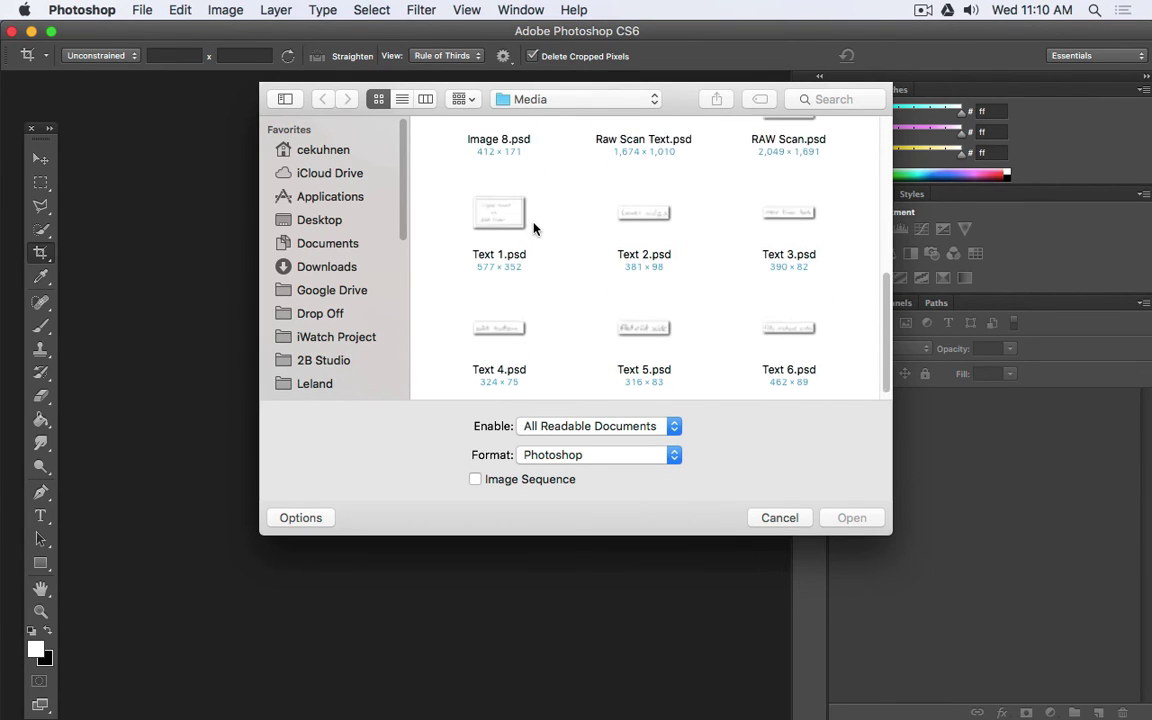
{"action": "scroll", "coordinate": [535, 229], "scroll_direction": "up", "scroll_amount": 6}
{"action": "scroll", "coordinate": [533, 229], "scroll_direction": "up", "scroll_amount": 2}
{"action": "double_click", "coordinate": [512, 266]}
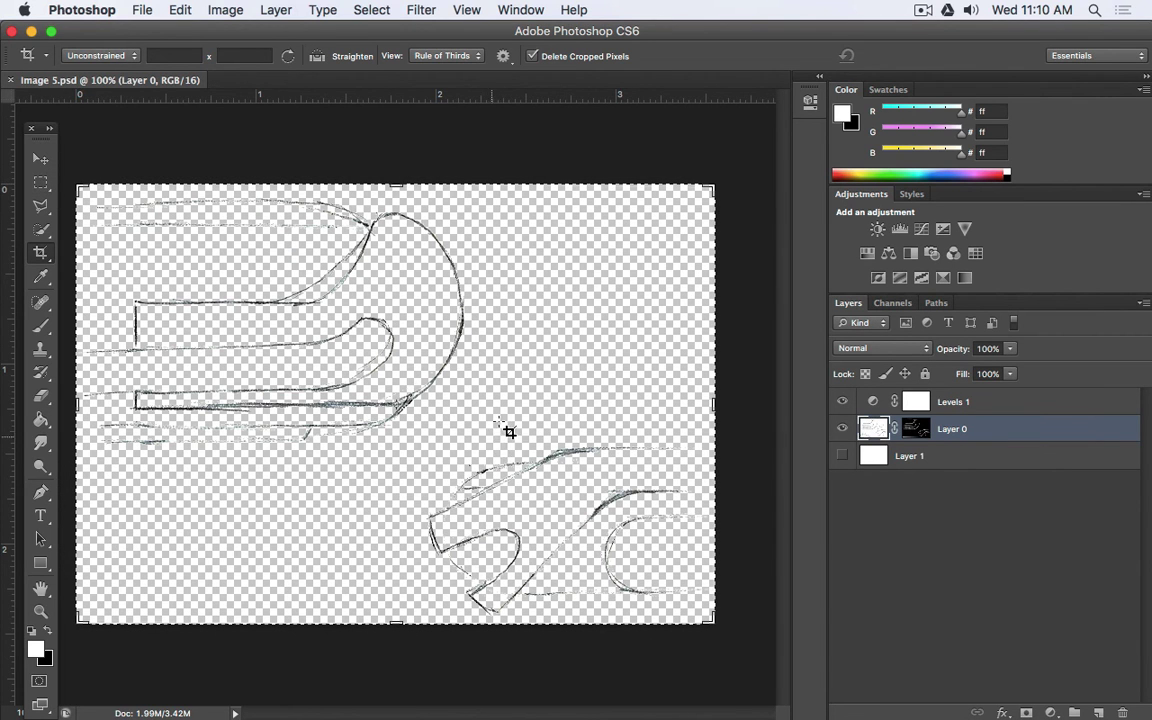
- Crop Image 5.psd to the large rounded sketch, excluding the smaller hook-shaped one, and save the file
{"action": "left_click_drag", "start_coordinate": [496, 444], "coordinate": [84, 192]}
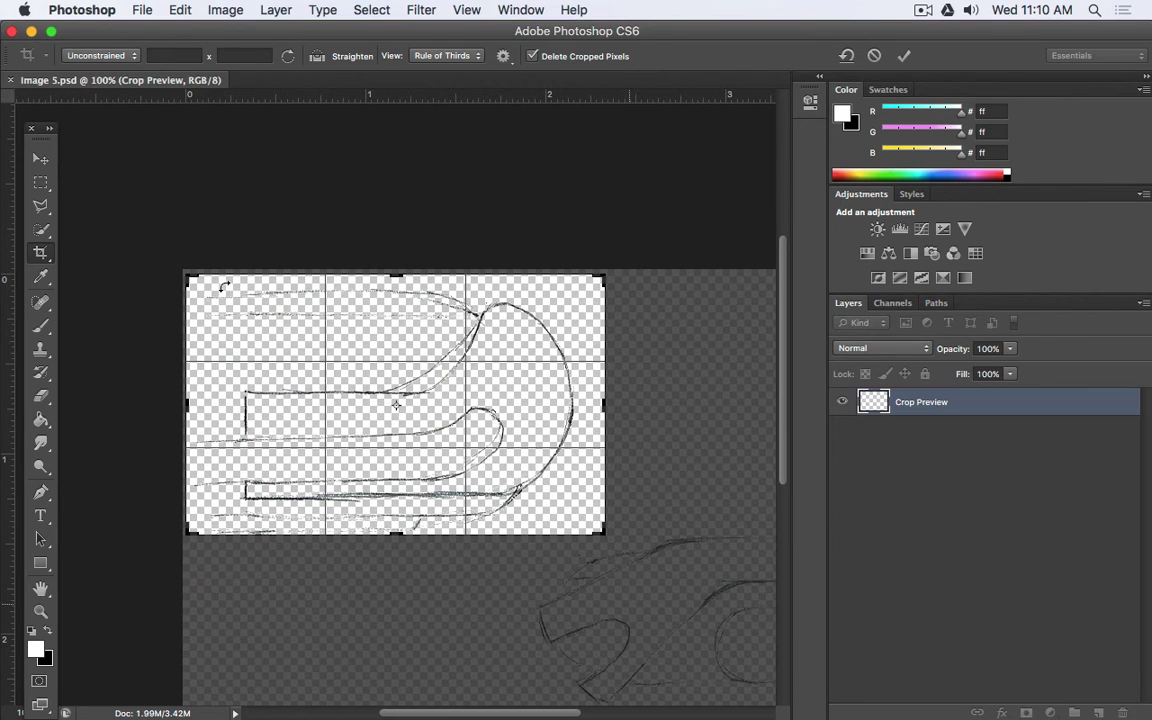
{"action": "left_click_drag", "start_coordinate": [395, 537], "coordinate": [395, 544]}
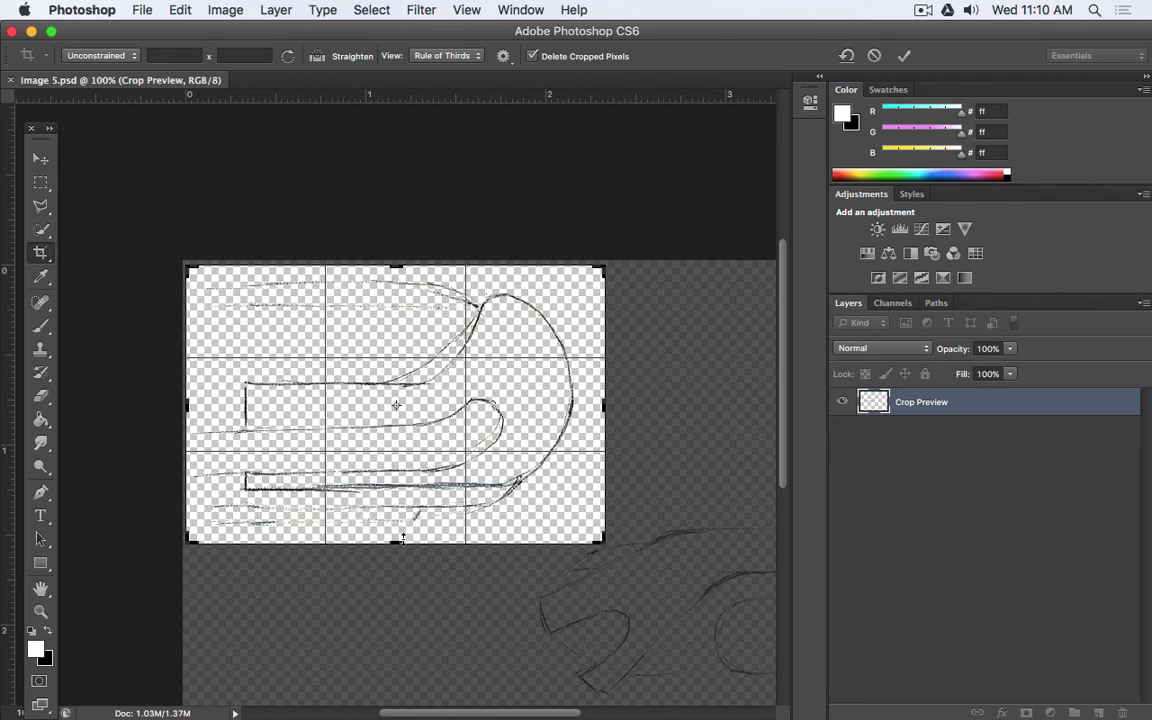
{"action": "left_click_drag", "start_coordinate": [598, 406], "coordinate": [597, 406]}
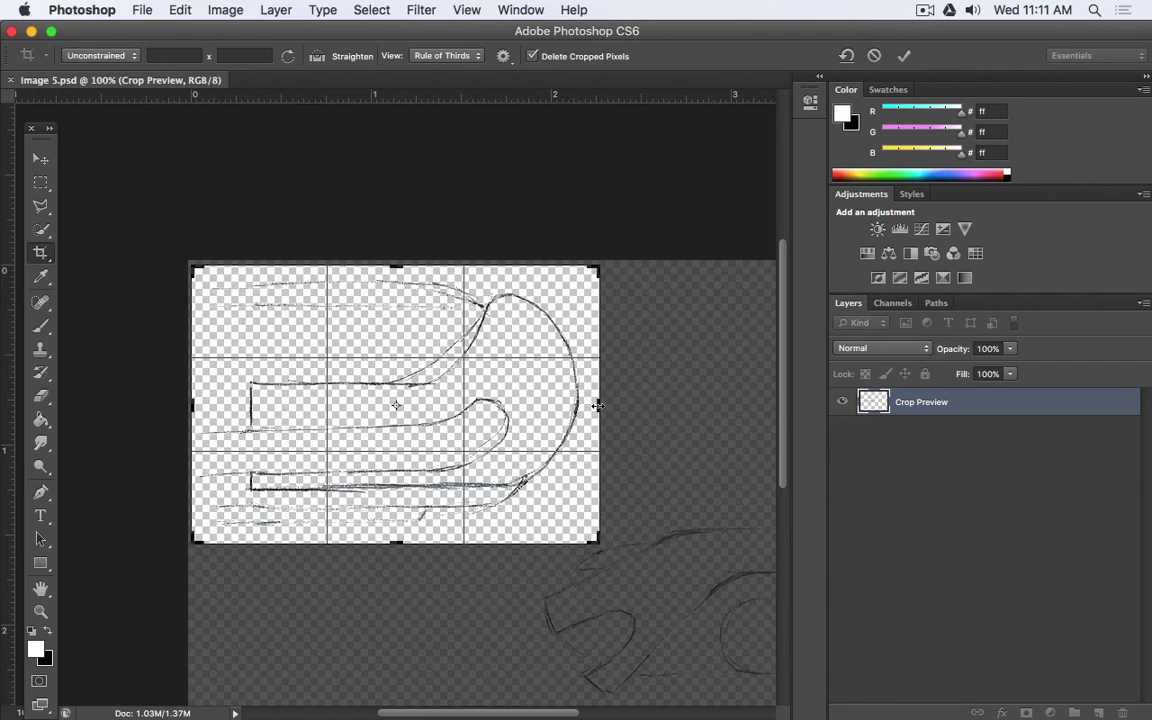
{"action": "key", "text": "Return"}
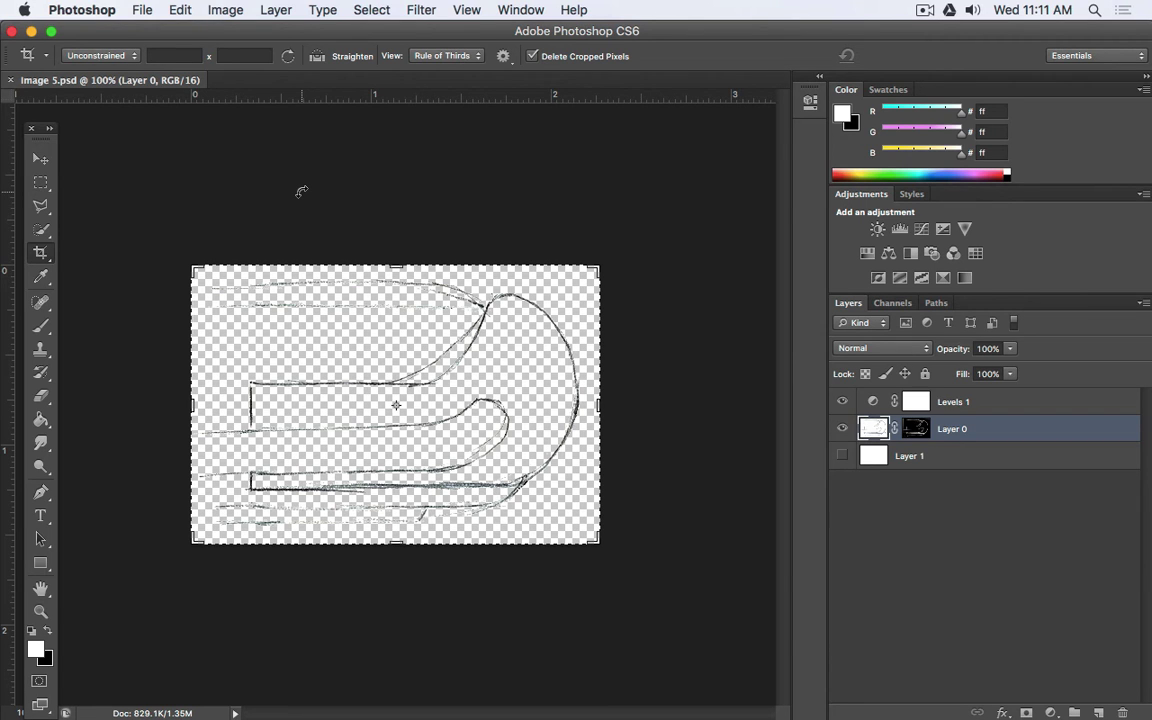
- Undo the crop of Image 5.psd, crop it to the small hook-shaped sketch instead, and save it as Image 9.psd in Media
{"action": "key", "text": "super+z"}
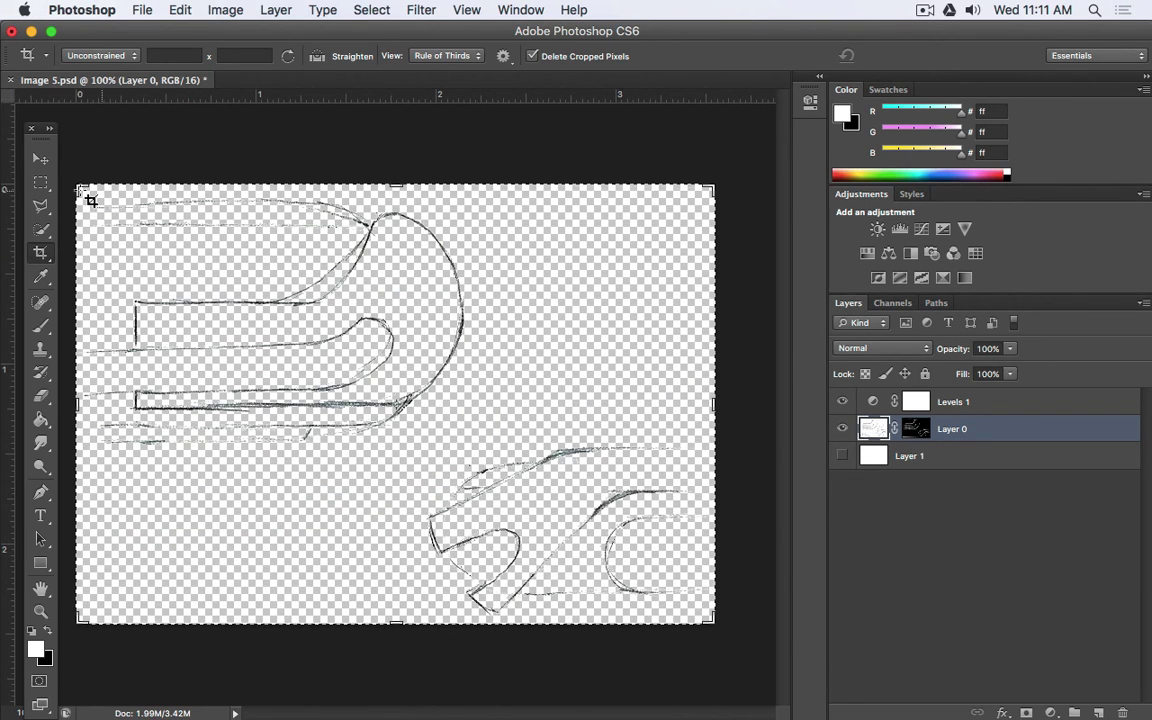
{"action": "mouse_move", "coordinate": [81, 190]}
{"action": "left_mouse_down"}
{"action": "mouse_move", "coordinate": [231, 275]}
{"action": "mouse_move", "coordinate": [249, 312]}
{"action": "left_mouse_up"}
{"action": "left_click", "coordinate": [146, 9]}
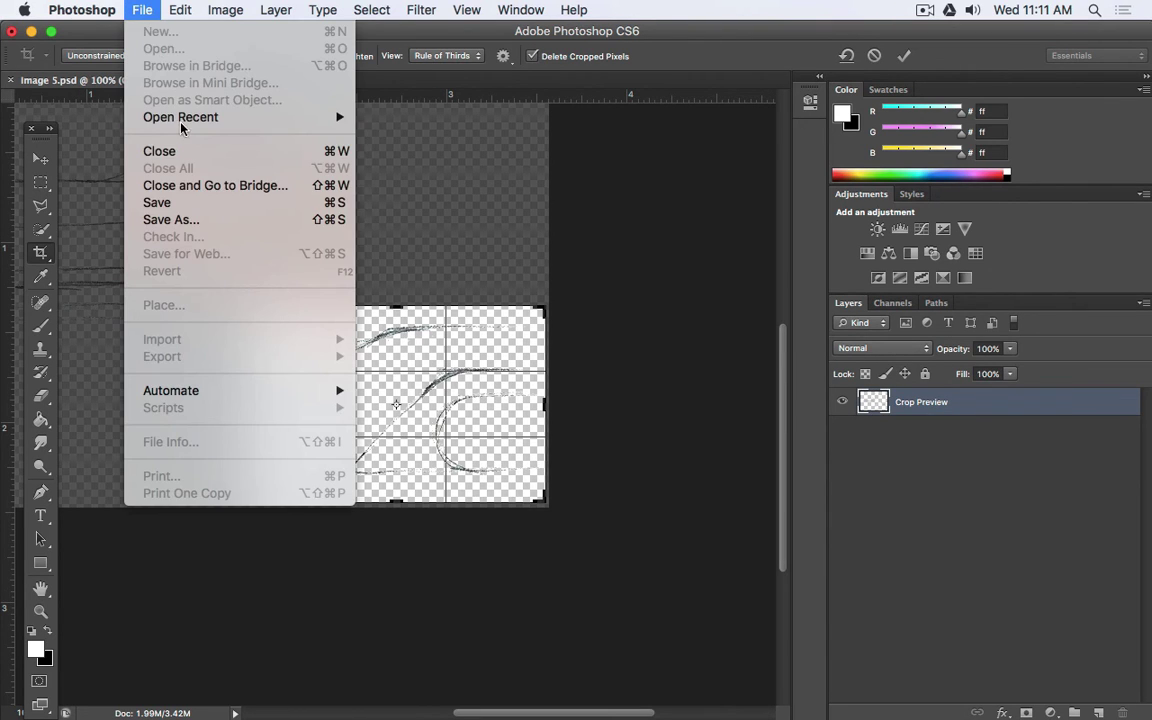
{"action": "left_click", "coordinate": [194, 224]}
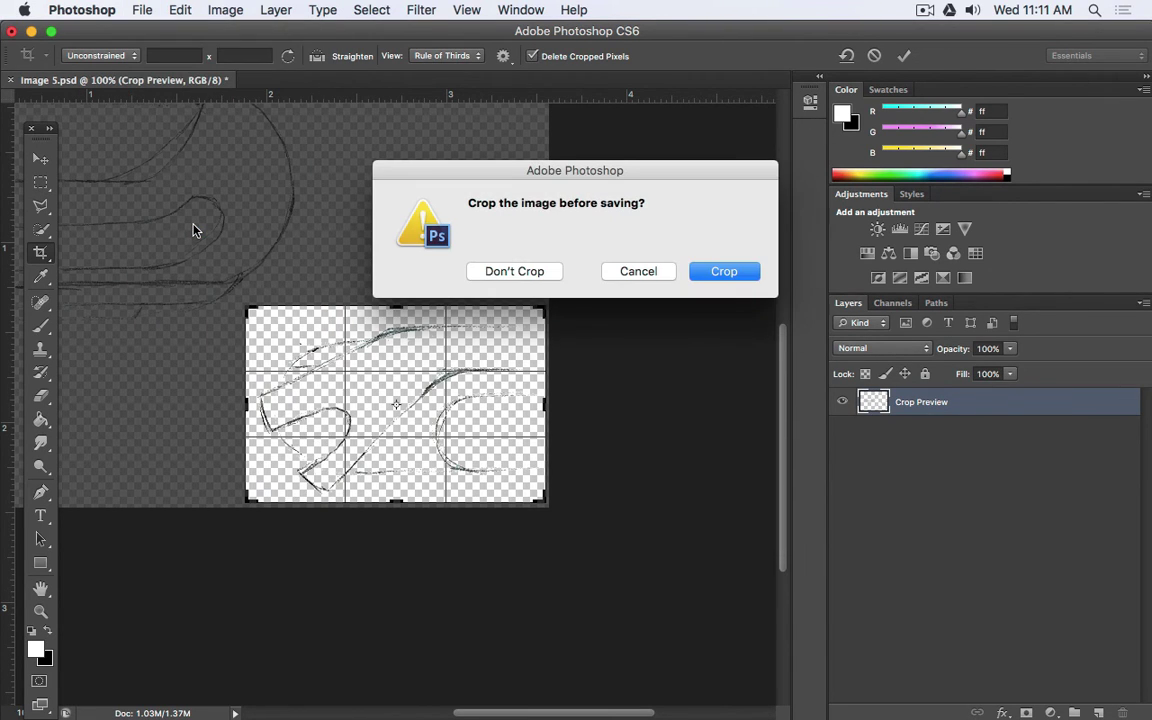
{"action": "left_click", "coordinate": [723, 272]}
{"action": "left_click", "coordinate": [505, 72]}
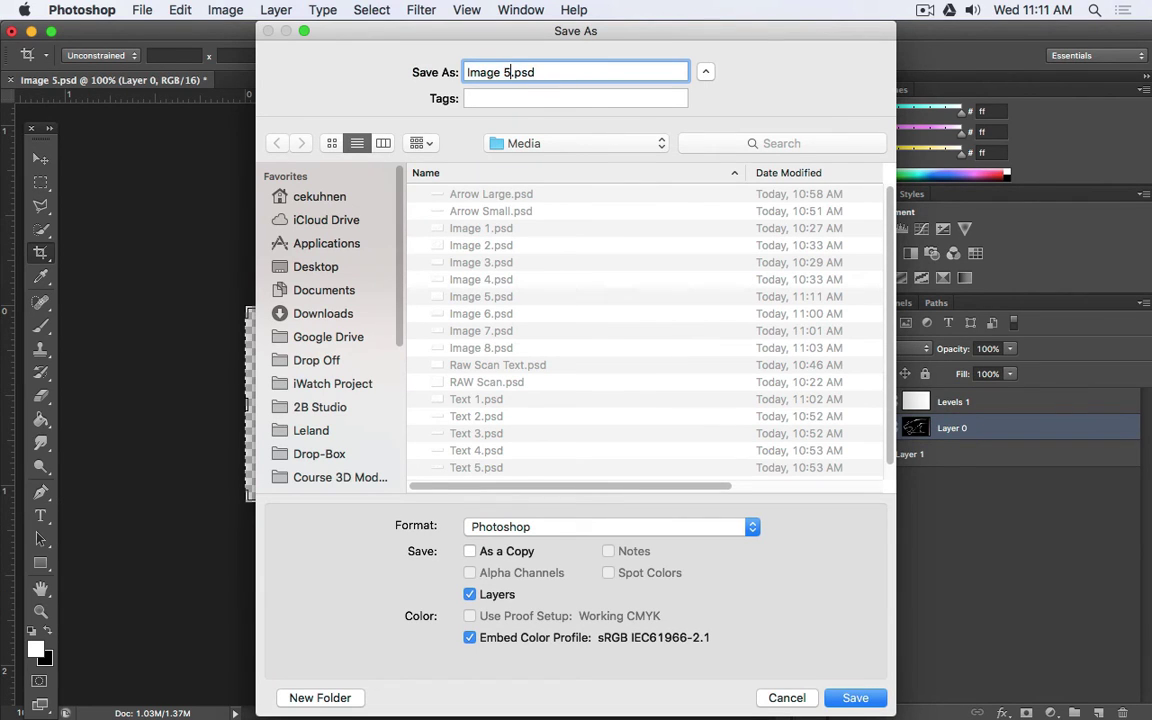
{"action": "key", "text": "shift+Left"}
{"action": "key", "text": "Return"}
- Switch back to Illustrator, update the modified link, and place Image 9.psd from the Media folder as a linked file
{"action": "key", "text": "super+Tab"}
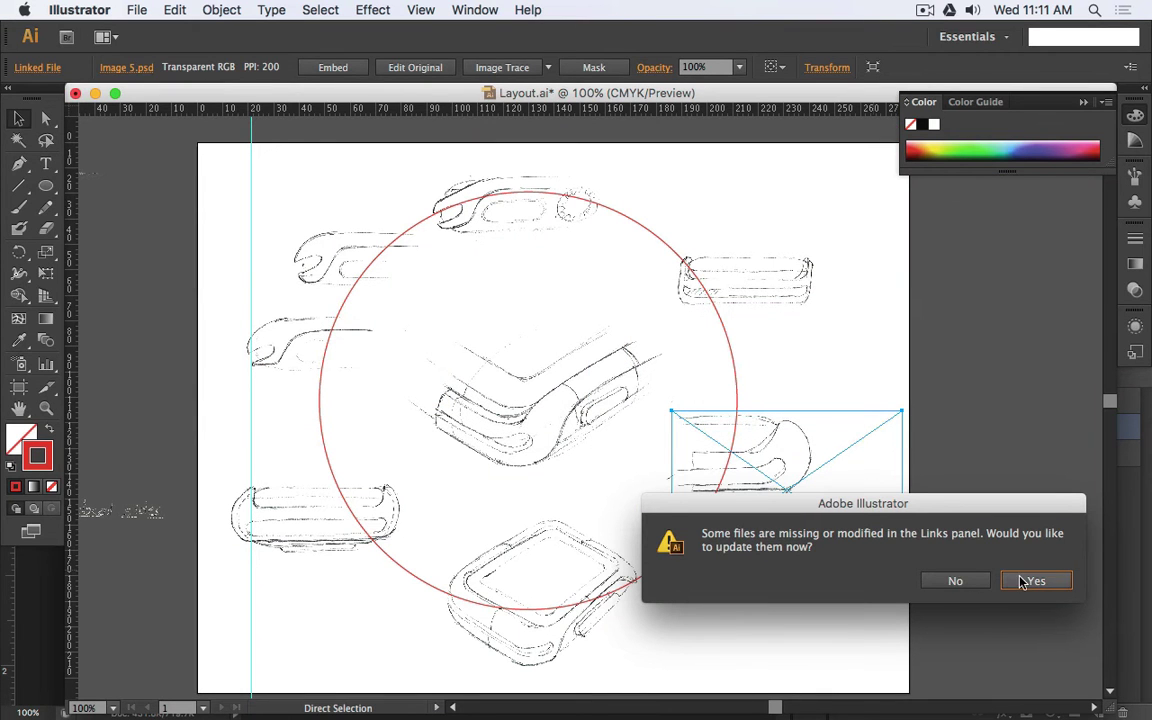
{"action": "left_click", "coordinate": [1030, 581]}
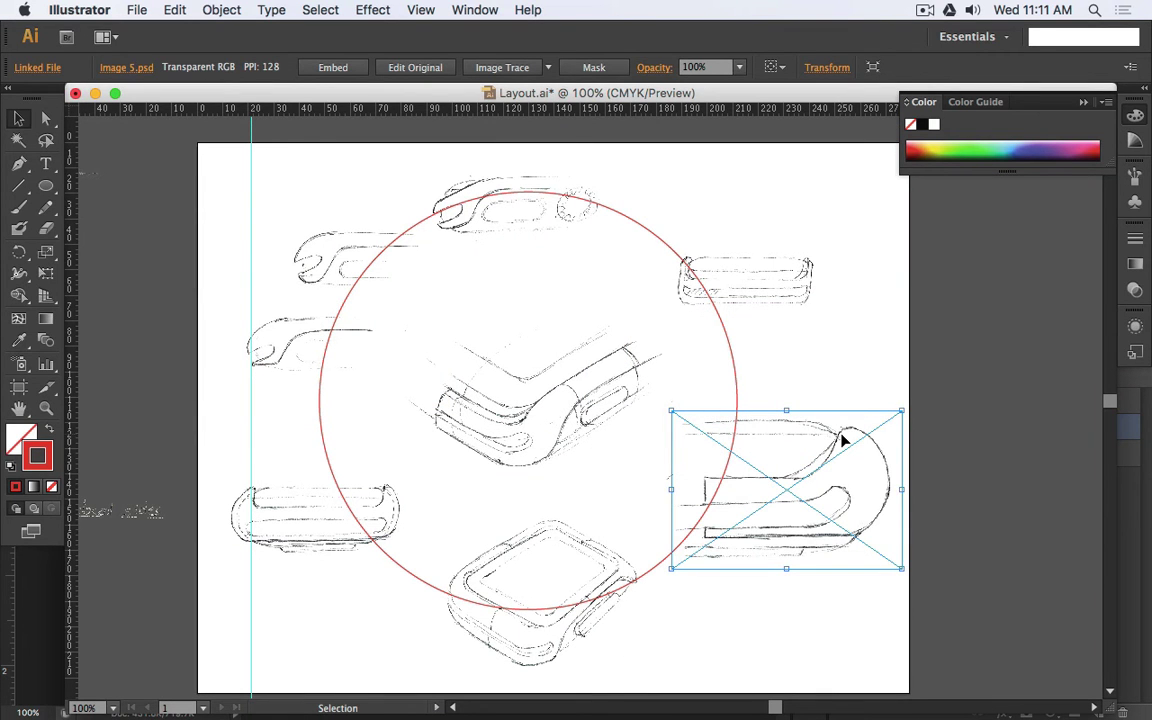
{"action": "left_click", "coordinate": [137, 10]}
{"action": "left_click", "coordinate": [211, 276]}
{"action": "scroll", "coordinate": [780, 335], "scroll_direction": "down", "scroll_amount": 10}
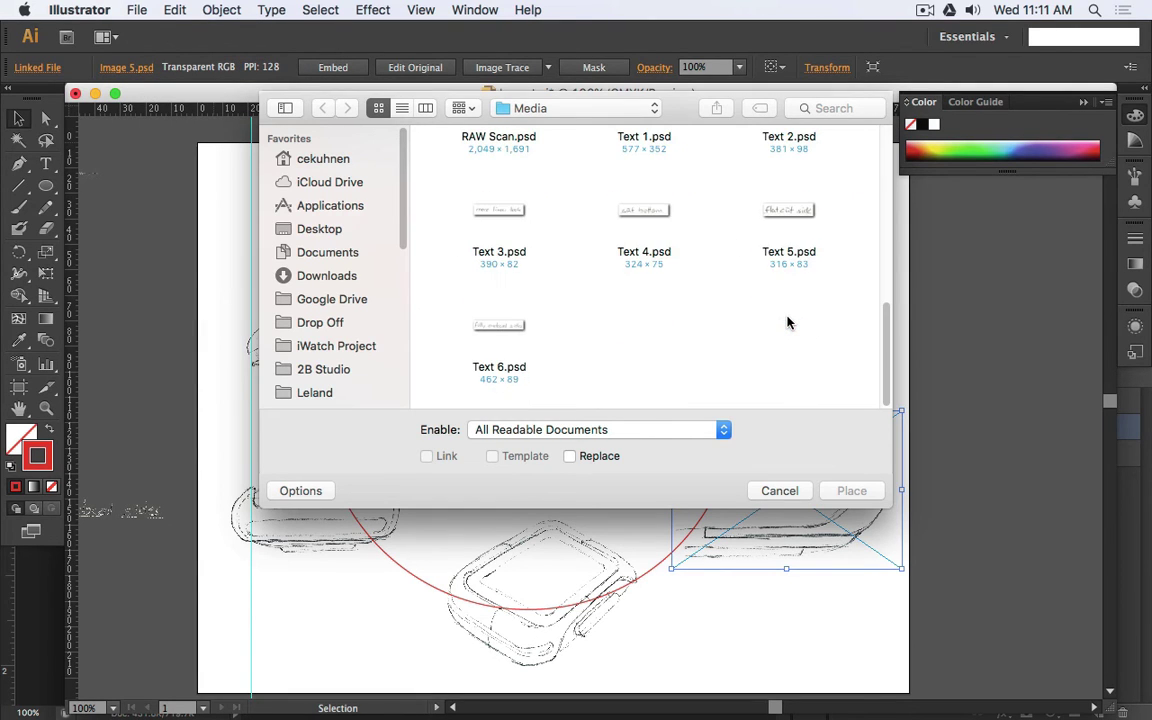
{"action": "scroll", "coordinate": [770, 318], "scroll_direction": "up", "scroll_amount": 3}
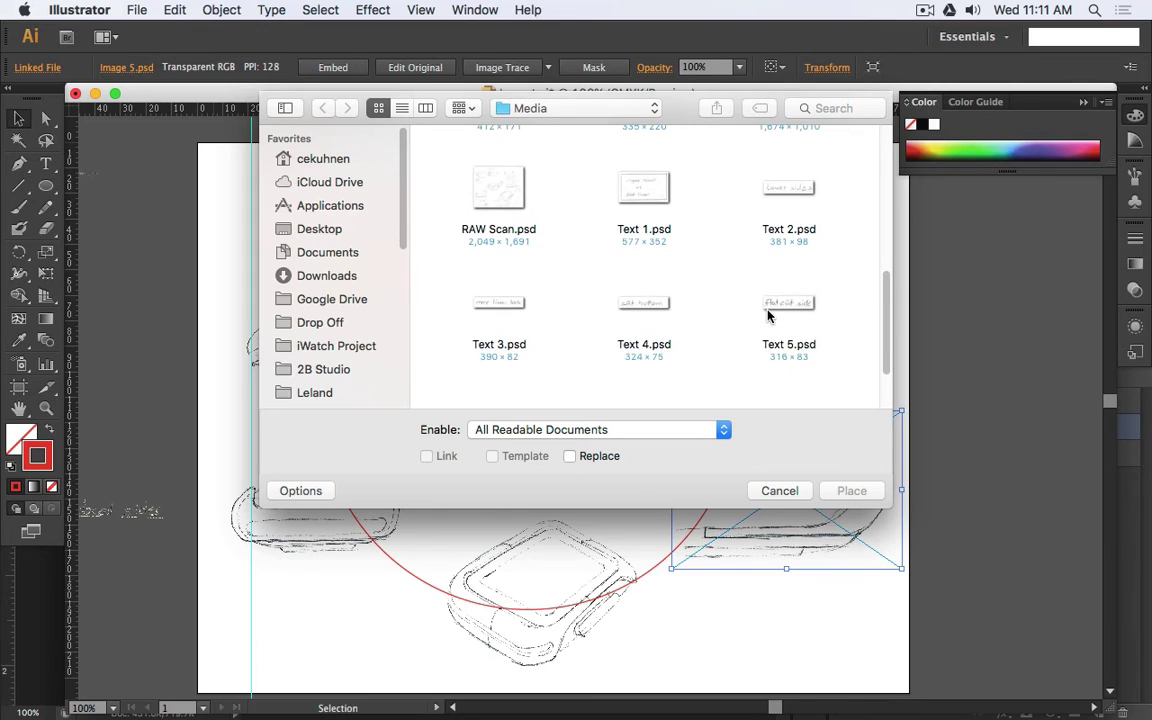
{"action": "scroll", "coordinate": [768, 316], "scroll_direction": "up", "scroll_amount": 1}
{"action": "double_click", "coordinate": [652, 152]}
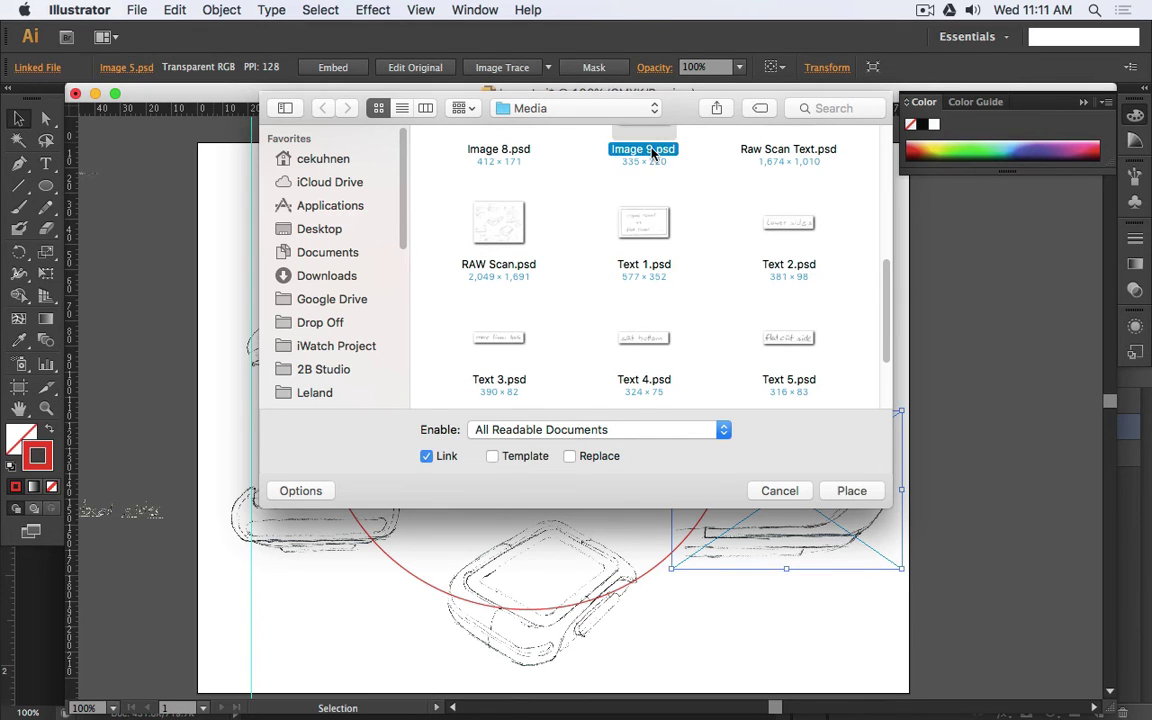
{"action": "left_click", "coordinate": [1055, 582]}
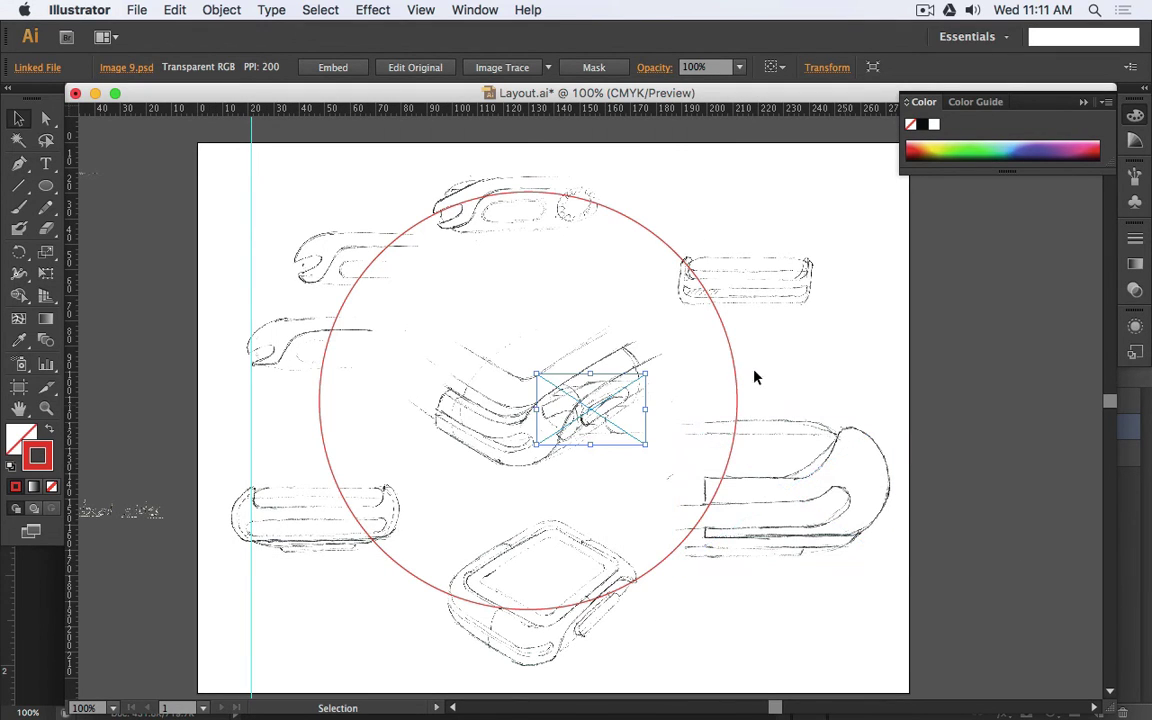
- Move the Image 9 sketch above Image 5 outside the circle, and scale Image 5 down proportionally to match the other sketches
{"action": "left_click_drag", "start_coordinate": [617, 414], "coordinate": [840, 380]}
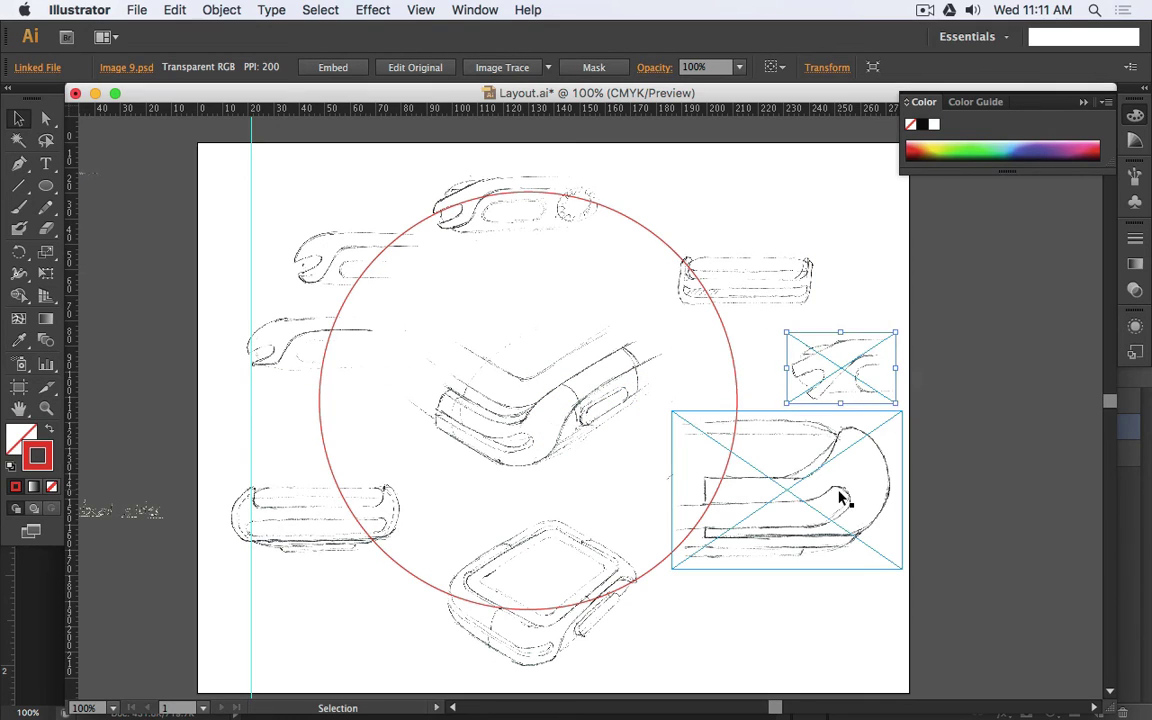
{"action": "left_click", "coordinate": [883, 545]}
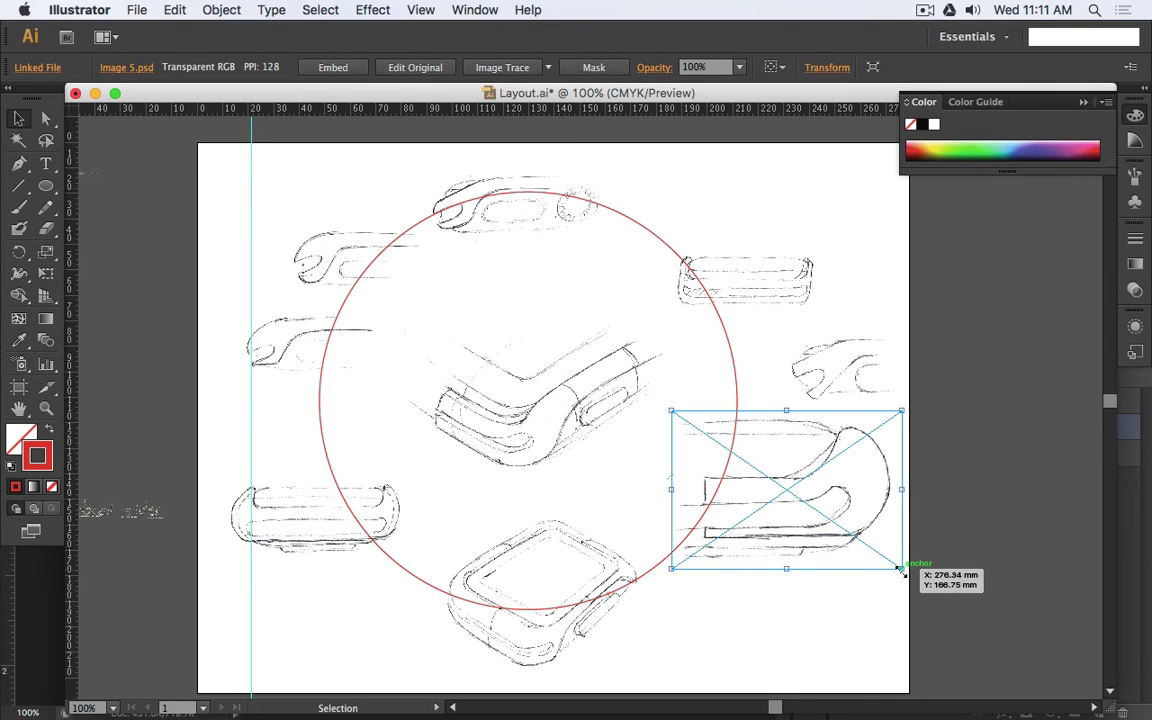
{"action": "mouse_move", "coordinate": [900, 568]}
{"action": "left_mouse_down"}
{"action": "mouse_move", "coordinate": [849, 553]}
{"action": "mouse_move", "coordinate": [816, 509]}
{"action": "left_mouse_up"}
{"action": "left_click", "coordinate": [854, 542]}
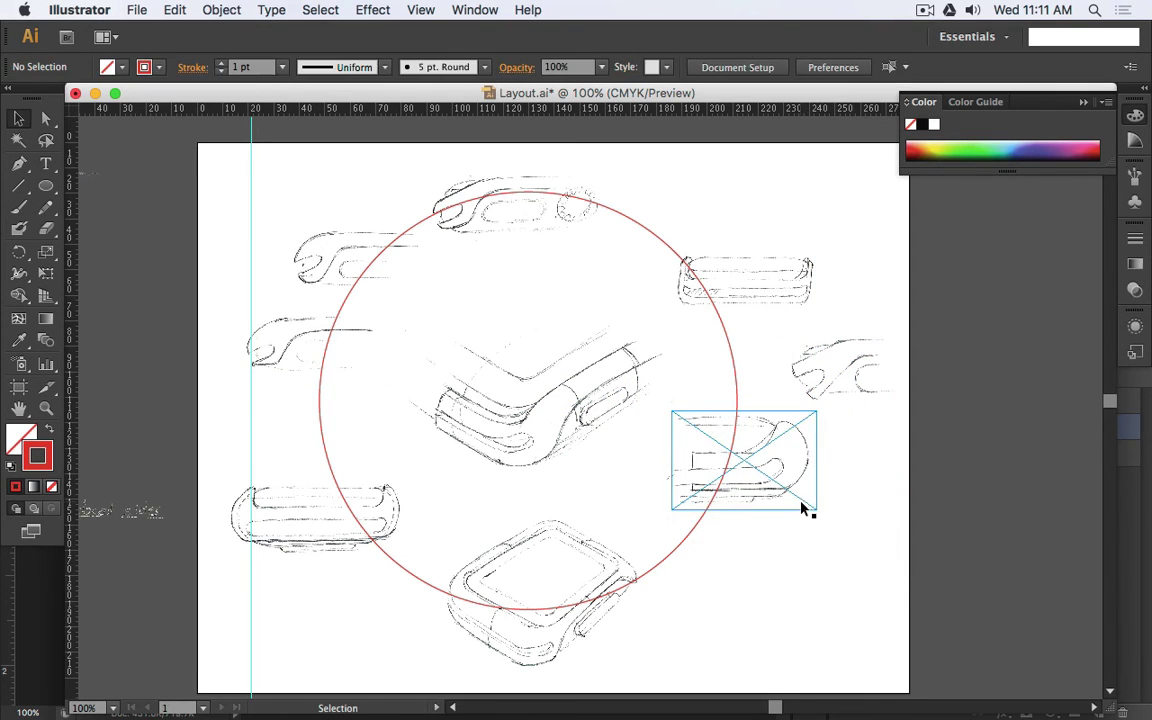
- Distribute the sketches along the circle's right arc, with Image 8 at the upper right, Image 5 in the middle and Image 9 below
{"action": "mouse_move", "coordinate": [854, 411]}
{"action": "left_mouse_down"}
{"action": "mouse_move", "coordinate": [884, 470]}
{"action": "mouse_move", "coordinate": [733, 550]}
{"action": "mouse_move", "coordinate": [709, 545]}
{"action": "left_mouse_up"}
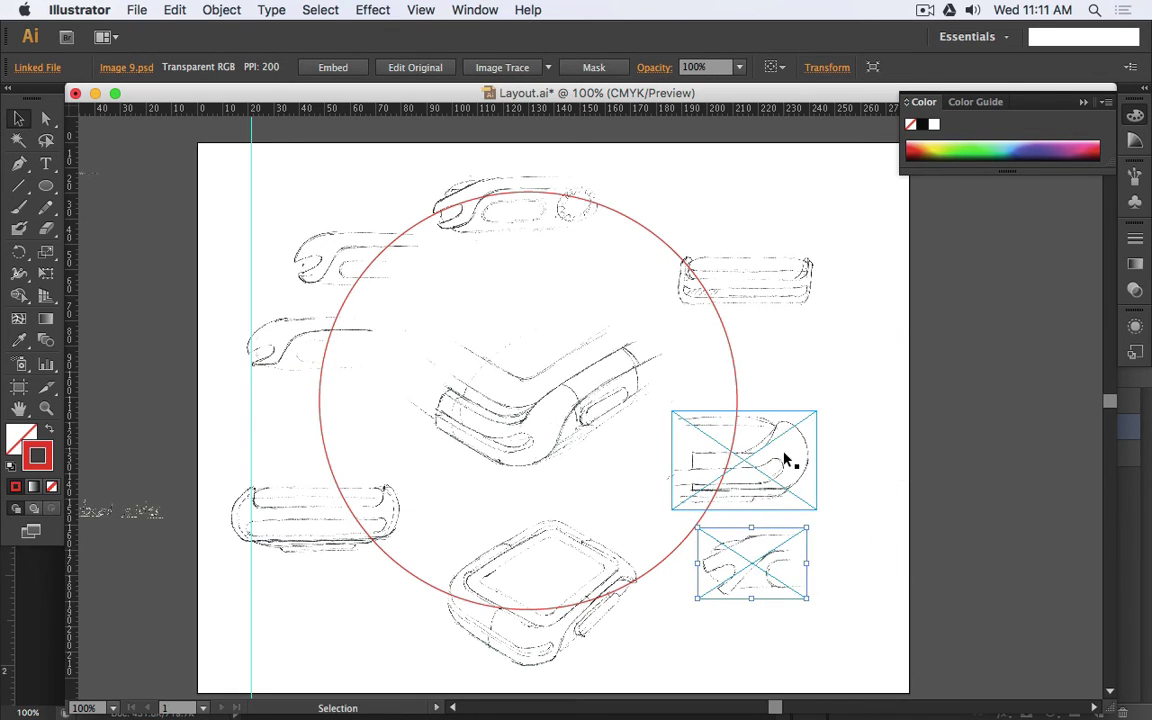
{"action": "left_click_drag", "start_coordinate": [785, 460], "coordinate": [809, 419]}
{"action": "left_click_drag", "start_coordinate": [738, 290], "coordinate": [714, 247]}
{"action": "left_click_drag", "start_coordinate": [800, 401], "coordinate": [800, 365]}
{"action": "mouse_move", "coordinate": [779, 527]}
{"action": "left_mouse_down"}
{"action": "mouse_move", "coordinate": [768, 542]}
{"action": "mouse_move", "coordinate": [769, 501]}
{"action": "left_mouse_up"}
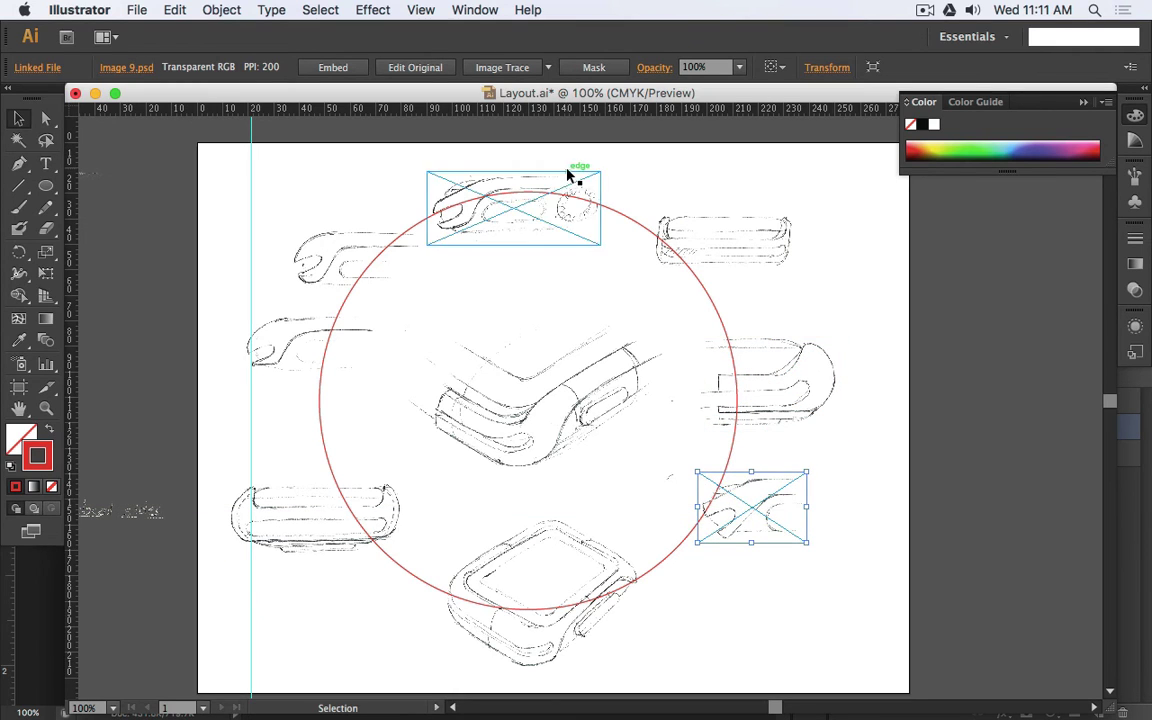
- Add horizontal guides along the top and bottom of the lower-left sketch and align Image 9 between them
{"action": "left_click_drag", "start_coordinate": [507, 106], "coordinate": [519, 551]}
{"action": "left_click_drag", "start_coordinate": [441, 117], "coordinate": [427, 486]}
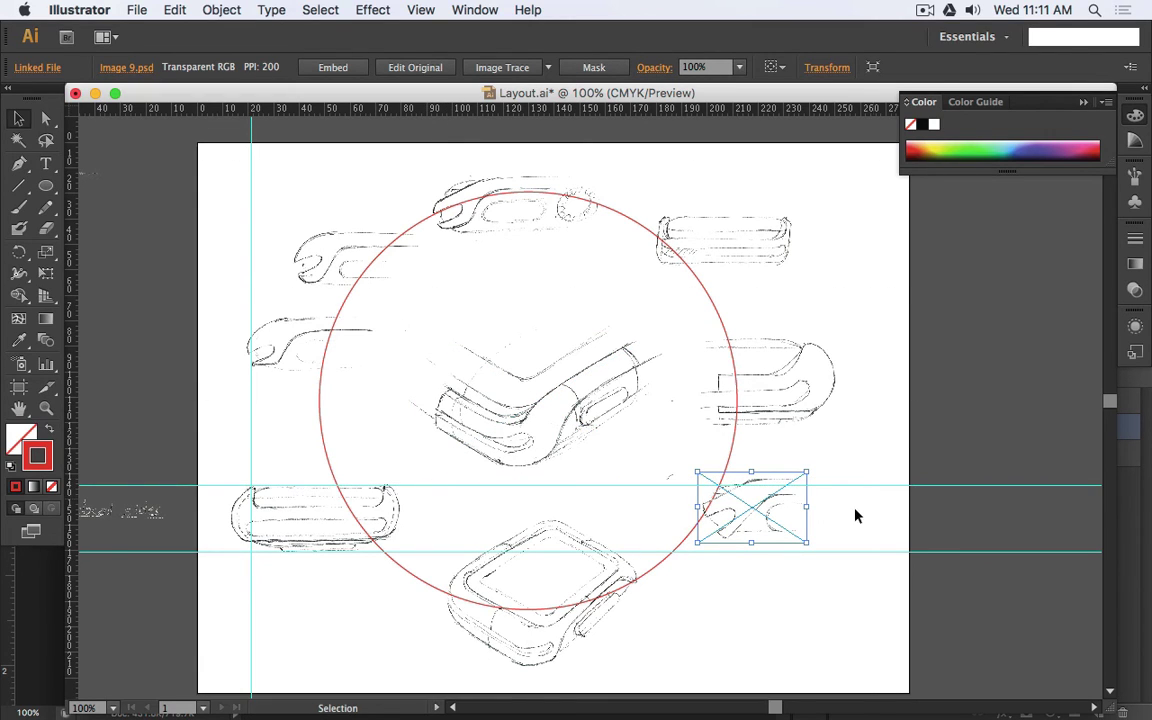
{"action": "left_click_drag", "start_coordinate": [771, 510], "coordinate": [779, 525]}
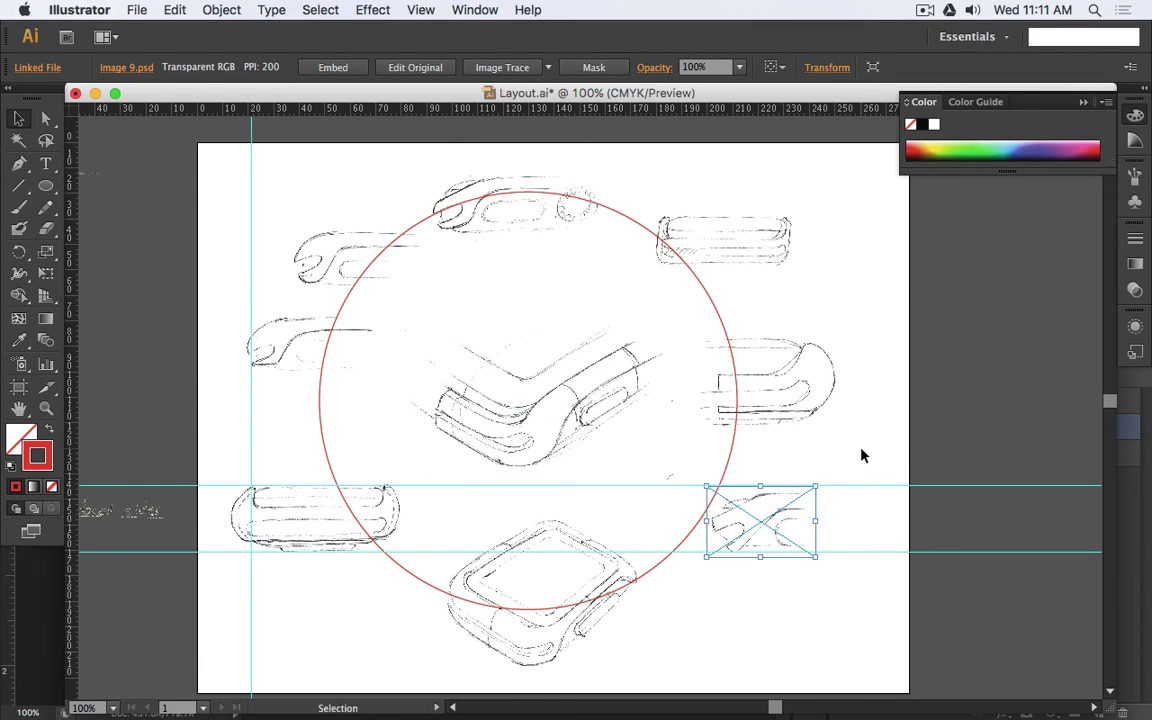
- Nudge the Image 2 sketch at the bottom of the red circle slightly to the left
{"action": "left_click", "coordinate": [547, 651]}
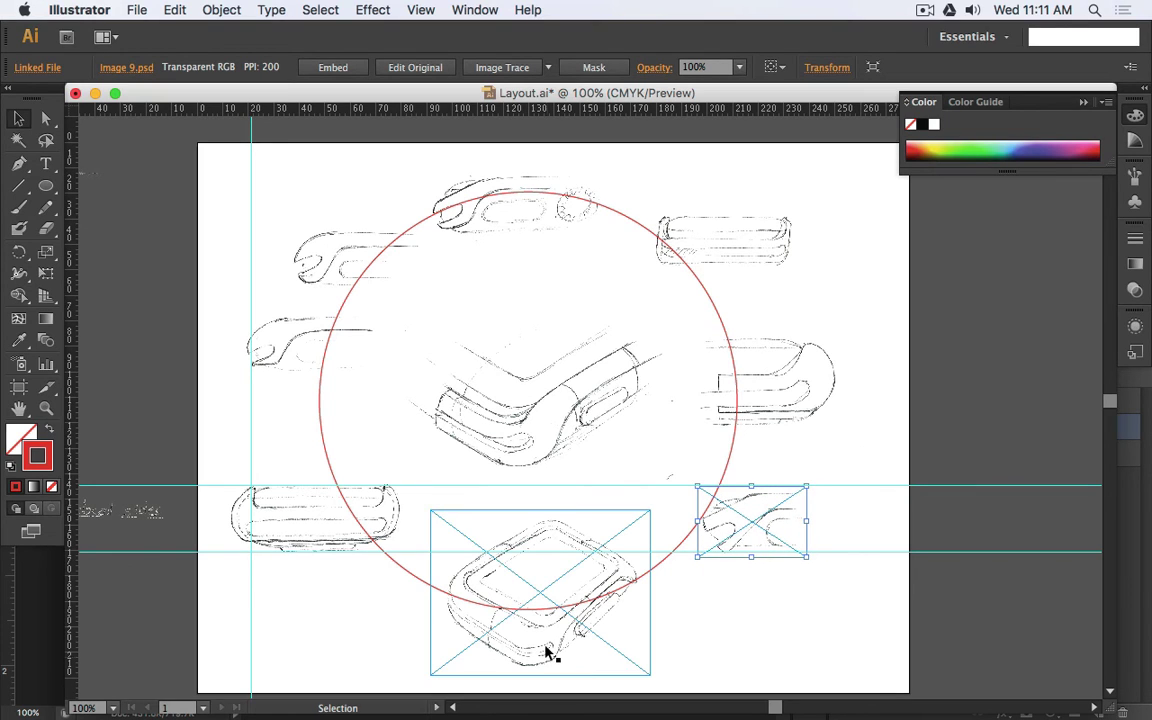
{"action": "key", "text": "Left"}
{"action": "key", "text": "Left"}
{"action": "key", "text": "Left"}
{"action": "key", "text": "Left"}
{"action": "key", "text": "Left"}
{"action": "key", "text": "Left"}
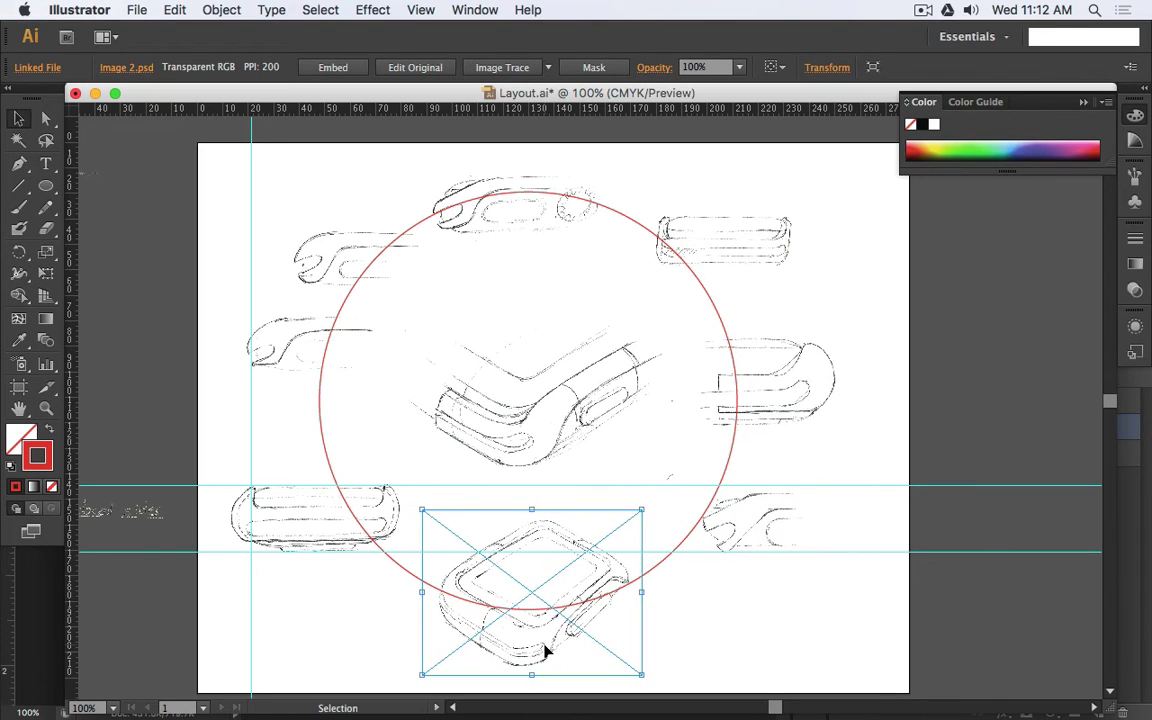
- Enlarge the central Image 1 sketch slightly and proportionally from its center, and shift it up a little
{"action": "left_click", "coordinate": [522, 442]}
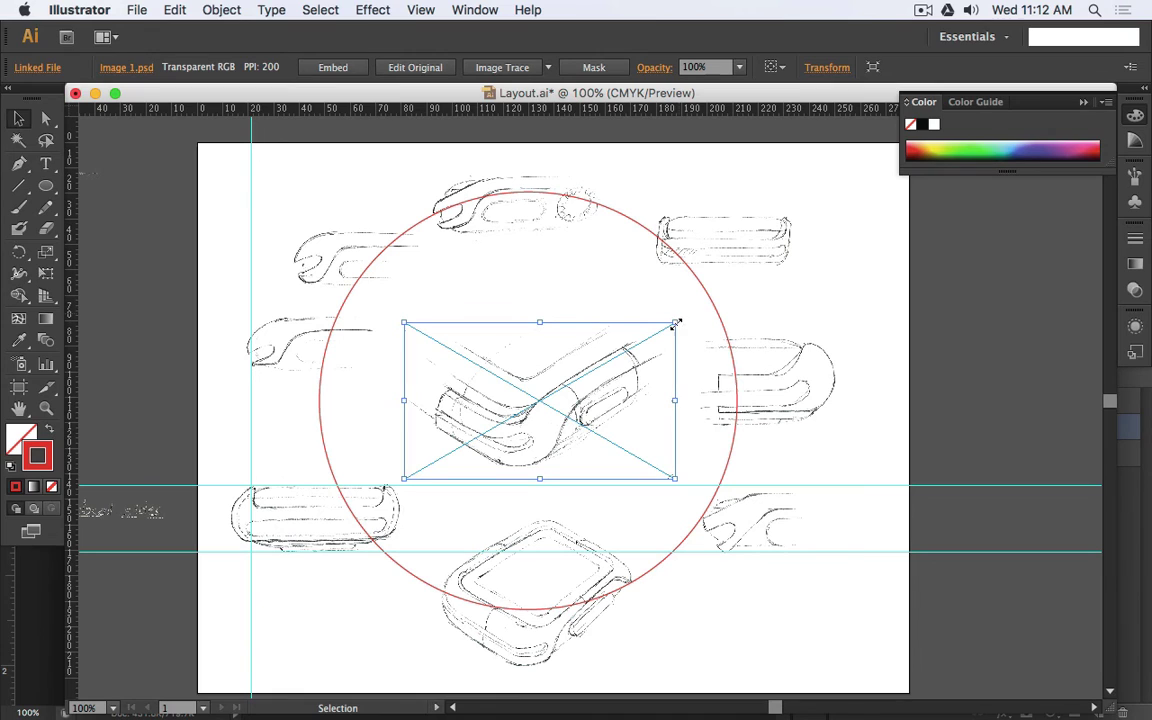
{"action": "left_click_drag", "start_coordinate": [676, 324], "coordinate": [688, 316]}
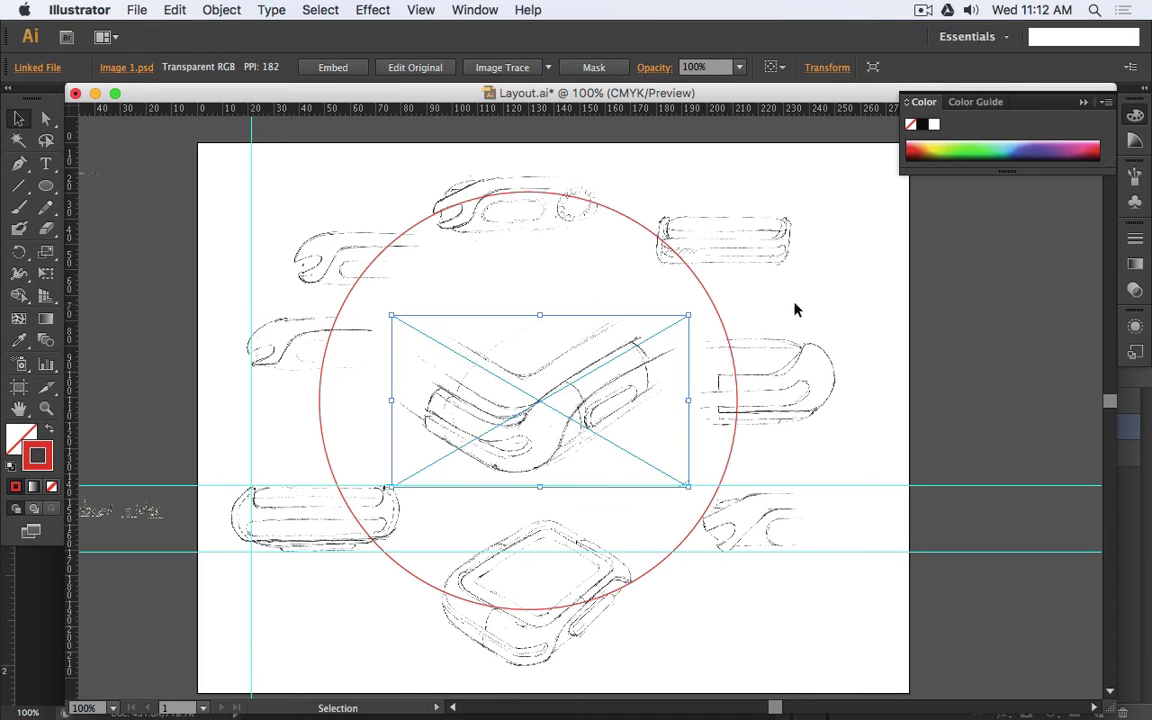
{"action": "left_click", "coordinate": [942, 292]}
{"action": "left_click", "coordinate": [537, 408]}
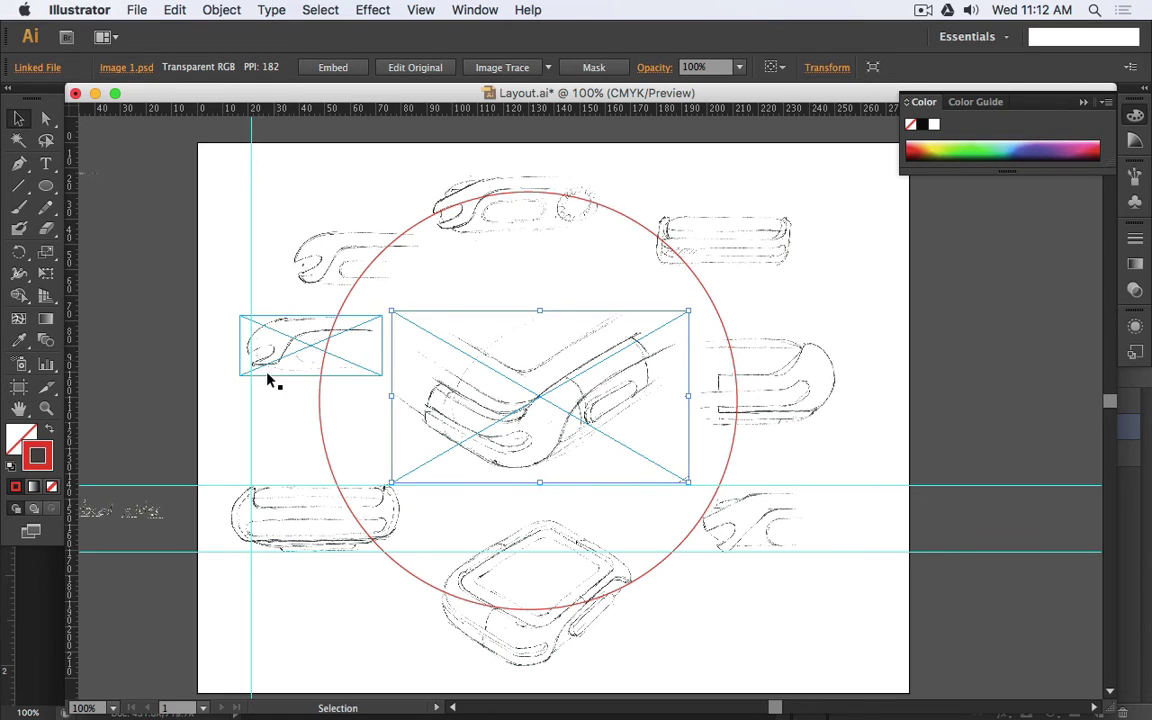
- Lower Image 4 onto a new horizontal guide at the base of Image 5, and shift Image 3 slightly down and left
{"action": "mouse_move", "coordinate": [729, 116]}
{"action": "left_mouse_down"}
{"action": "mouse_move", "coordinate": [728, 360]}
{"action": "mouse_move", "coordinate": [733, 411]}
{"action": "mouse_move", "coordinate": [750, 432]}
{"action": "left_mouse_up"}
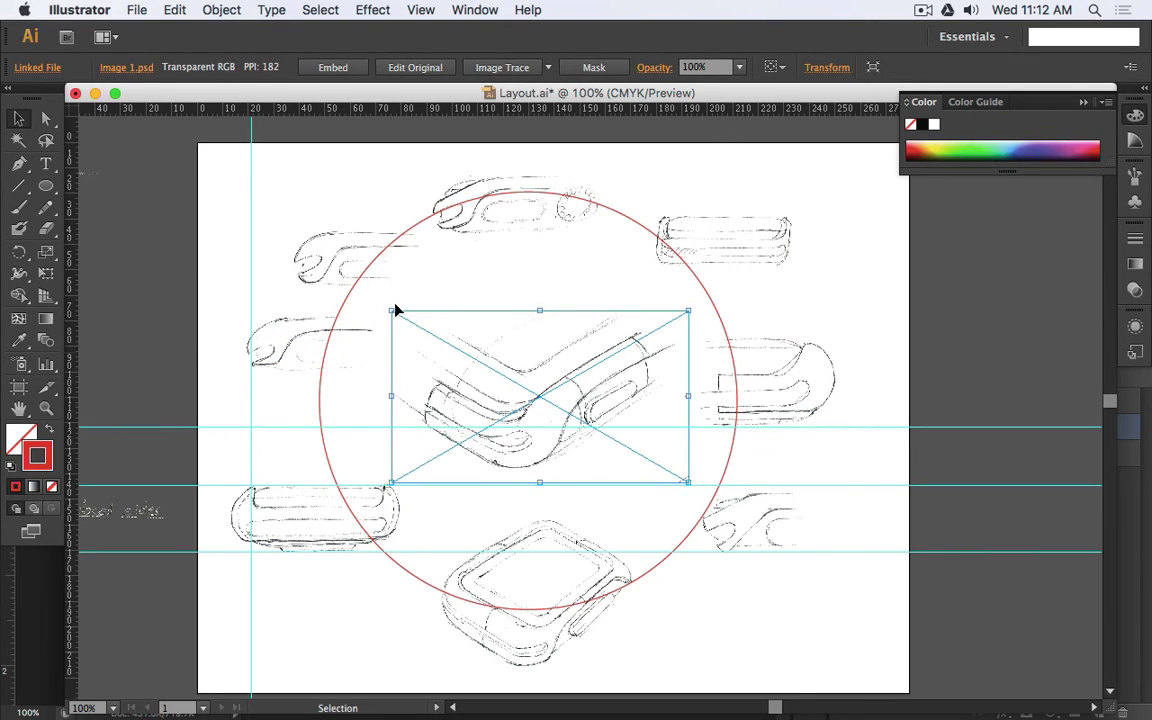
{"action": "left_click_drag", "start_coordinate": [303, 337], "coordinate": [297, 397]}
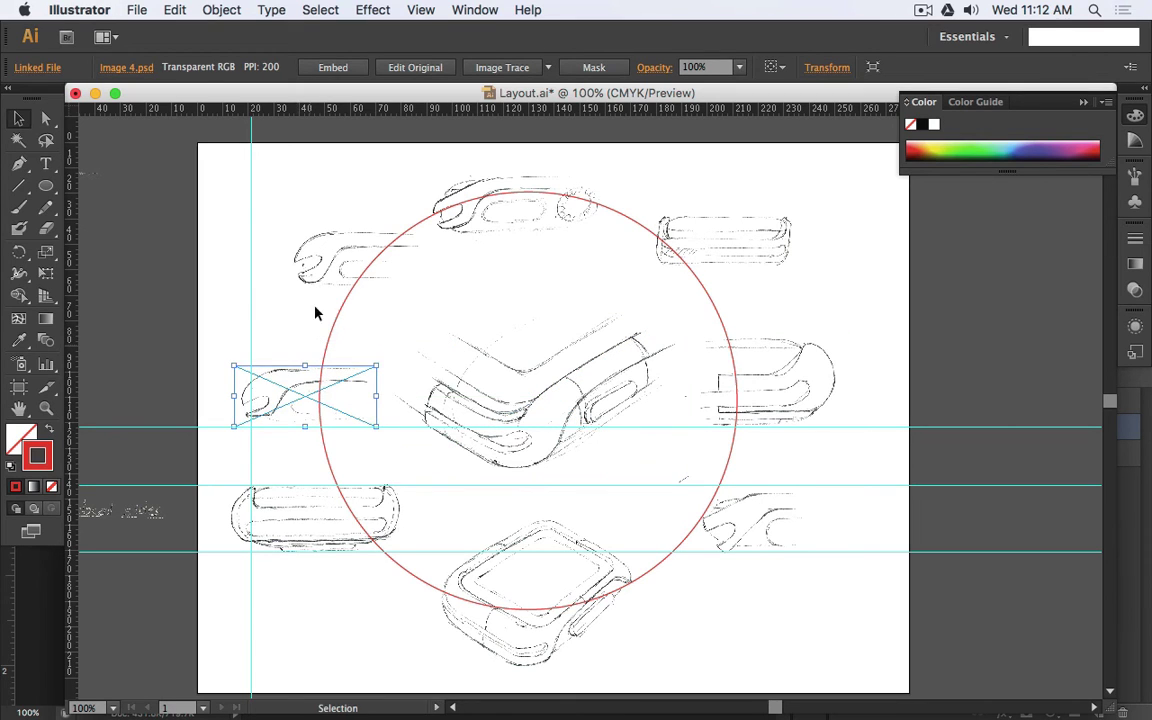
{"action": "left_click_drag", "start_coordinate": [329, 264], "coordinate": [310, 285]}
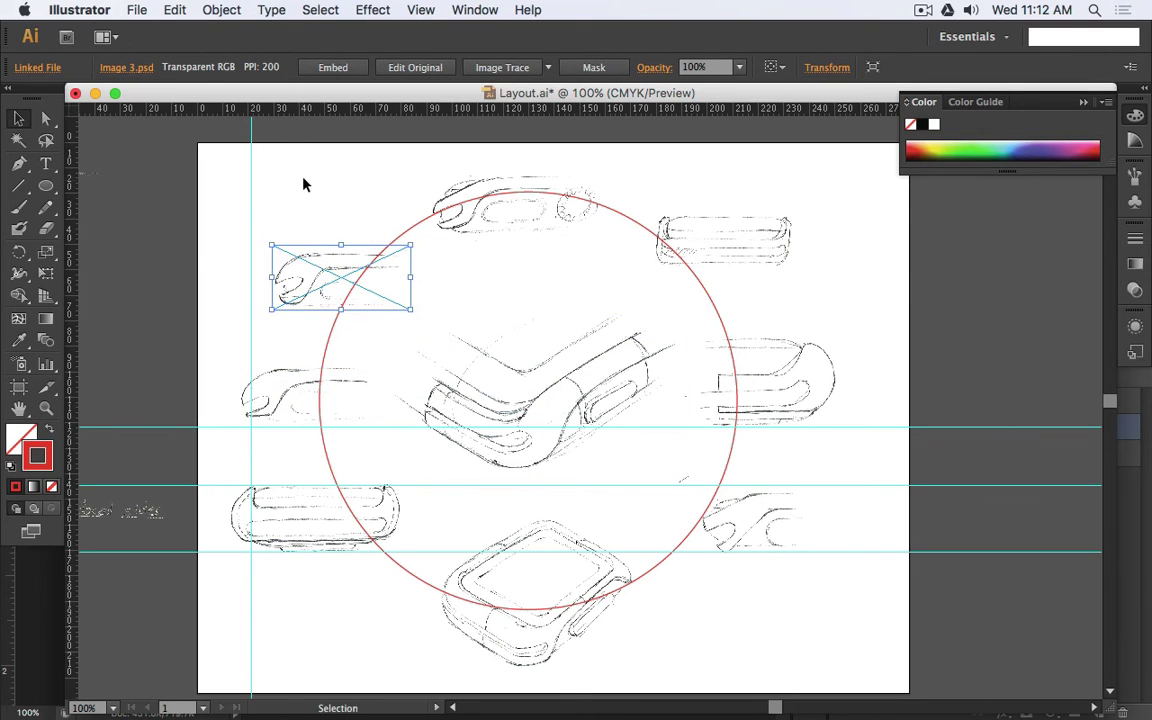
{"action": "left_click", "coordinate": [300, 180]}
{"action": "left_click", "coordinate": [330, 400]}
{"action": "left_click", "coordinate": [805, 391], "text": "shift"}
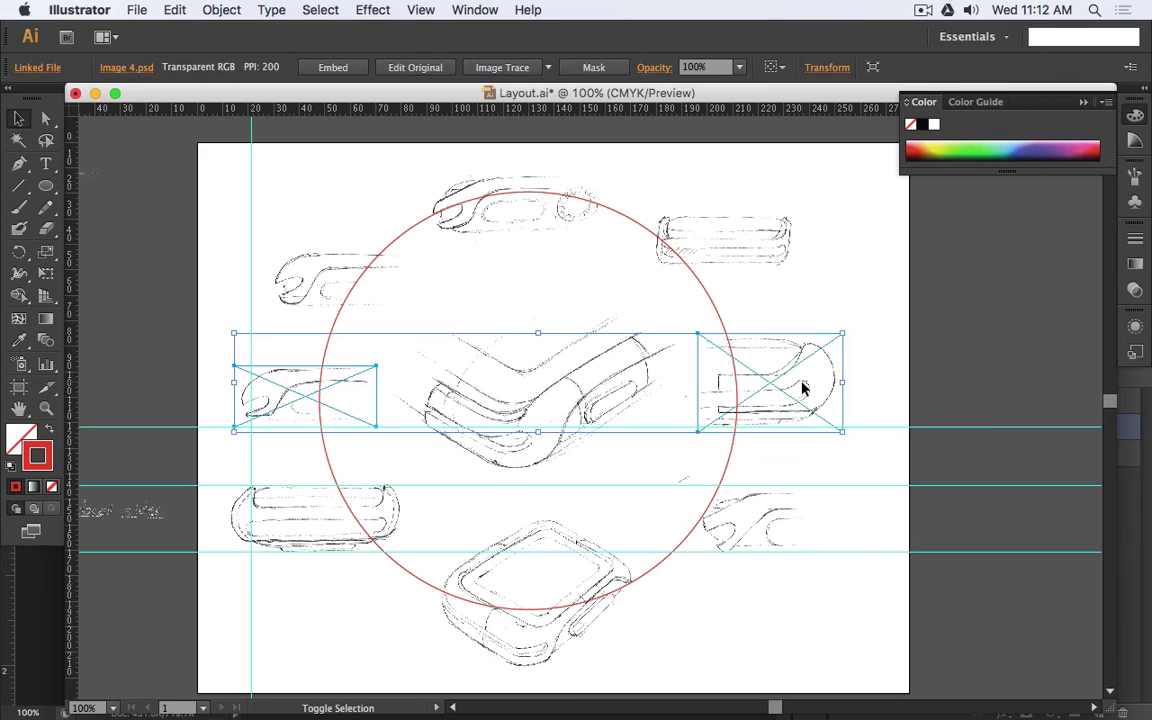
- Add horizontal guides along the top and bottom of Image 3 and move Image 8 down between them
{"action": "left_click_drag", "start_coordinate": [755, 240], "coordinate": [755, 258]}
{"action": "left_click_drag", "start_coordinate": [520, 108], "coordinate": [541, 307]}
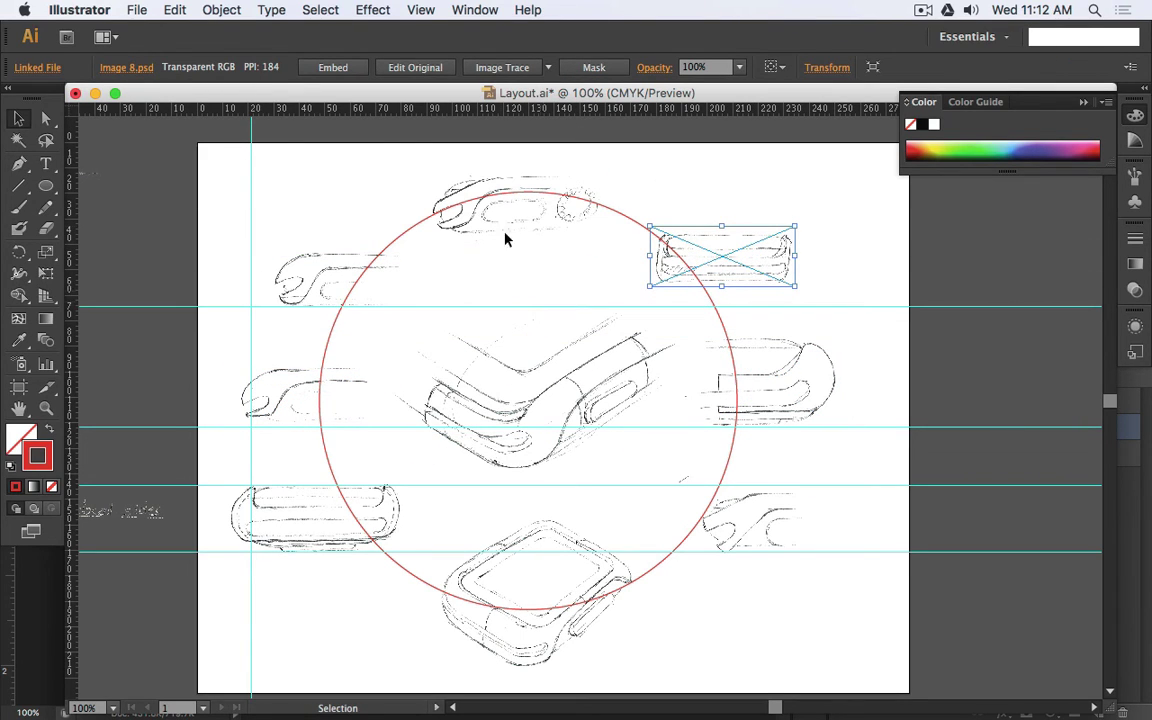
{"action": "left_click_drag", "start_coordinate": [370, 112], "coordinate": [381, 253]}
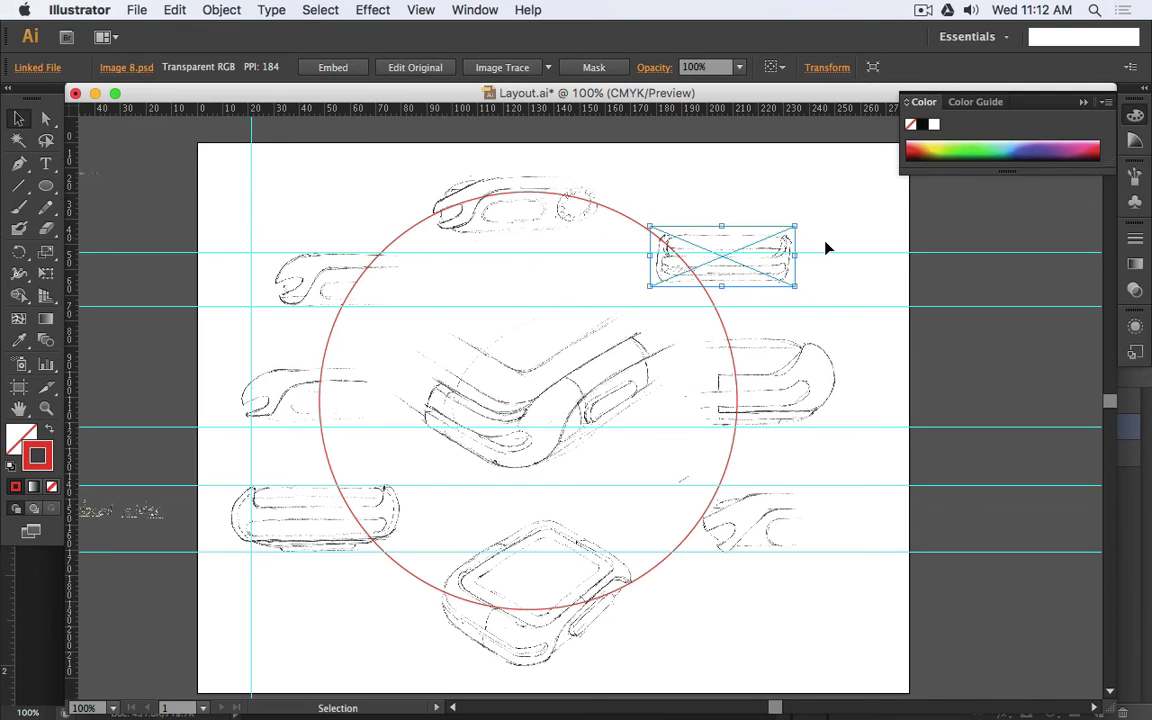
{"action": "left_click_drag", "start_coordinate": [745, 235], "coordinate": [767, 254]}
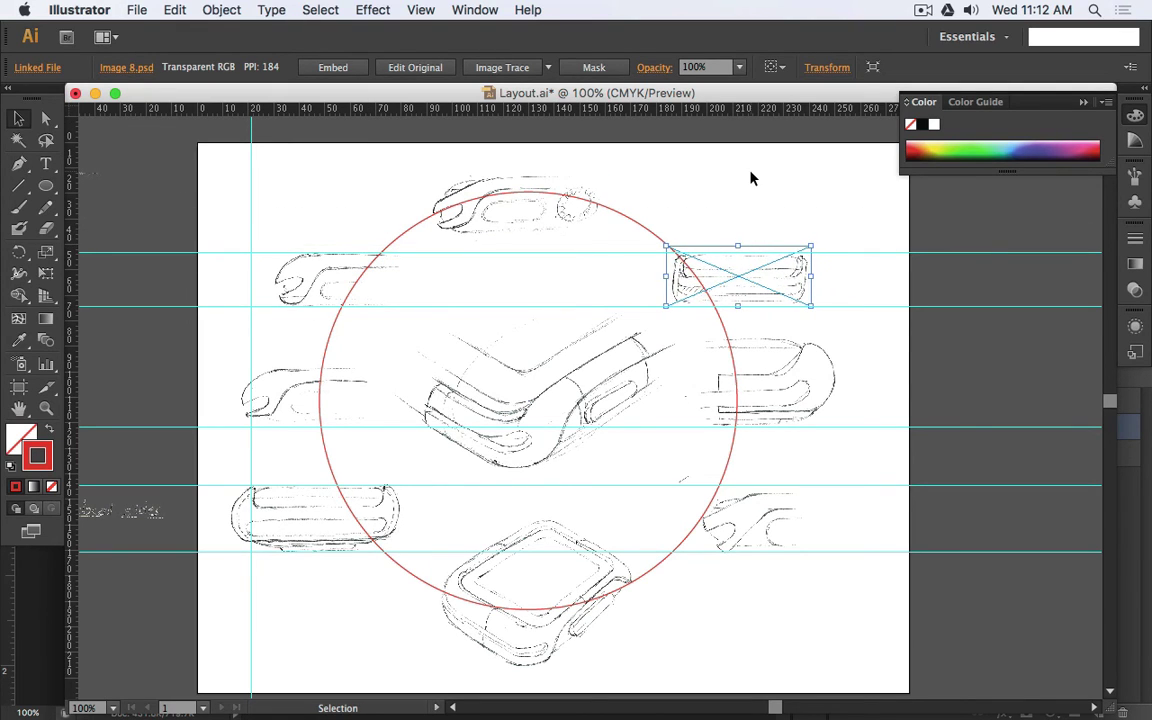
{"action": "left_click", "coordinate": [759, 196]}
- Hide the guides and delete the red layout circle
{"action": "left_click", "coordinate": [452, 6]}
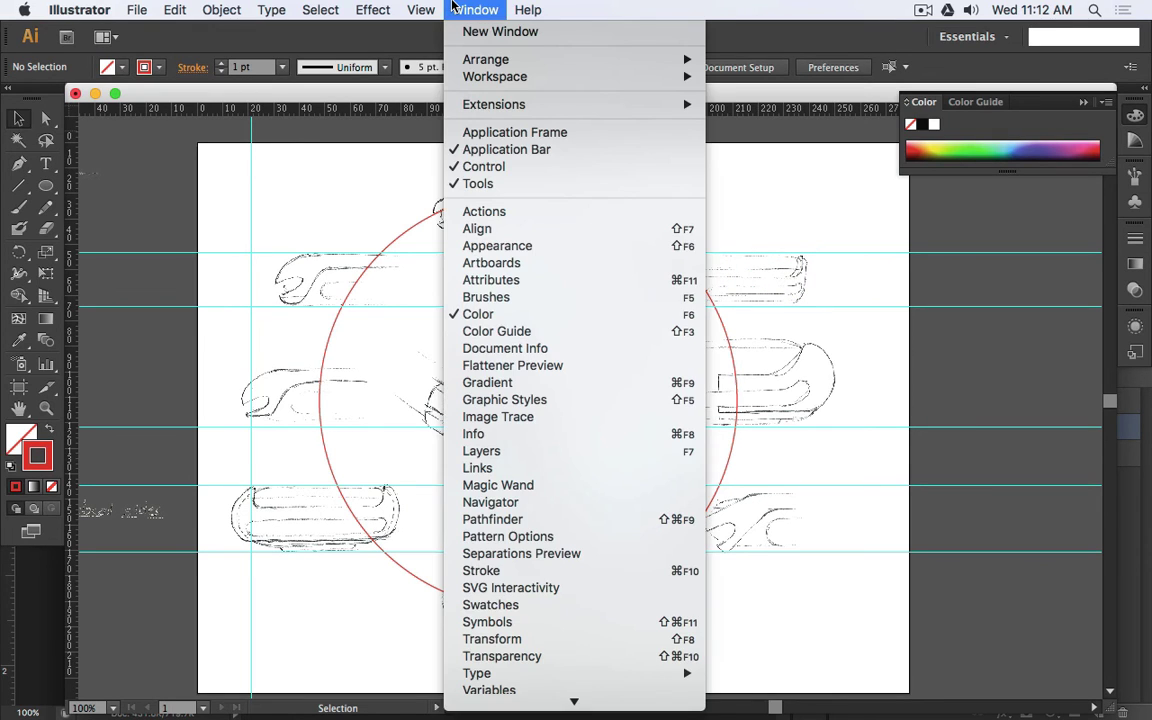
{"action": "mouse_move", "coordinate": [428, 6]}
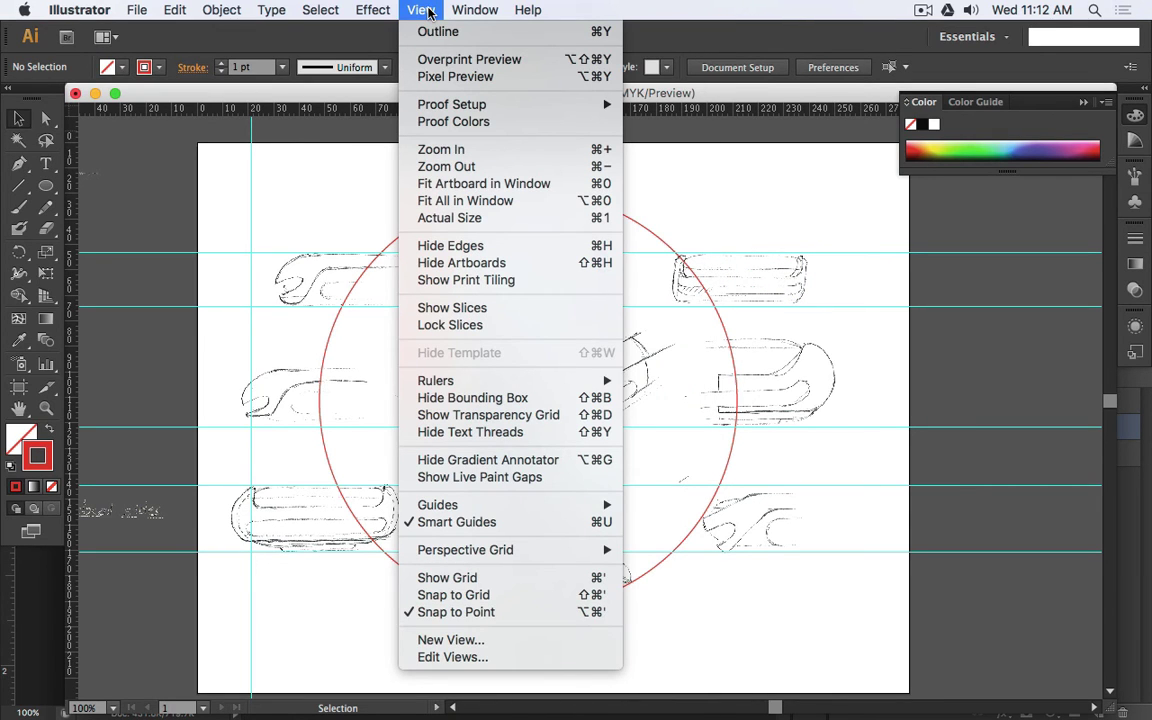
{"action": "mouse_move", "coordinate": [445, 505]}
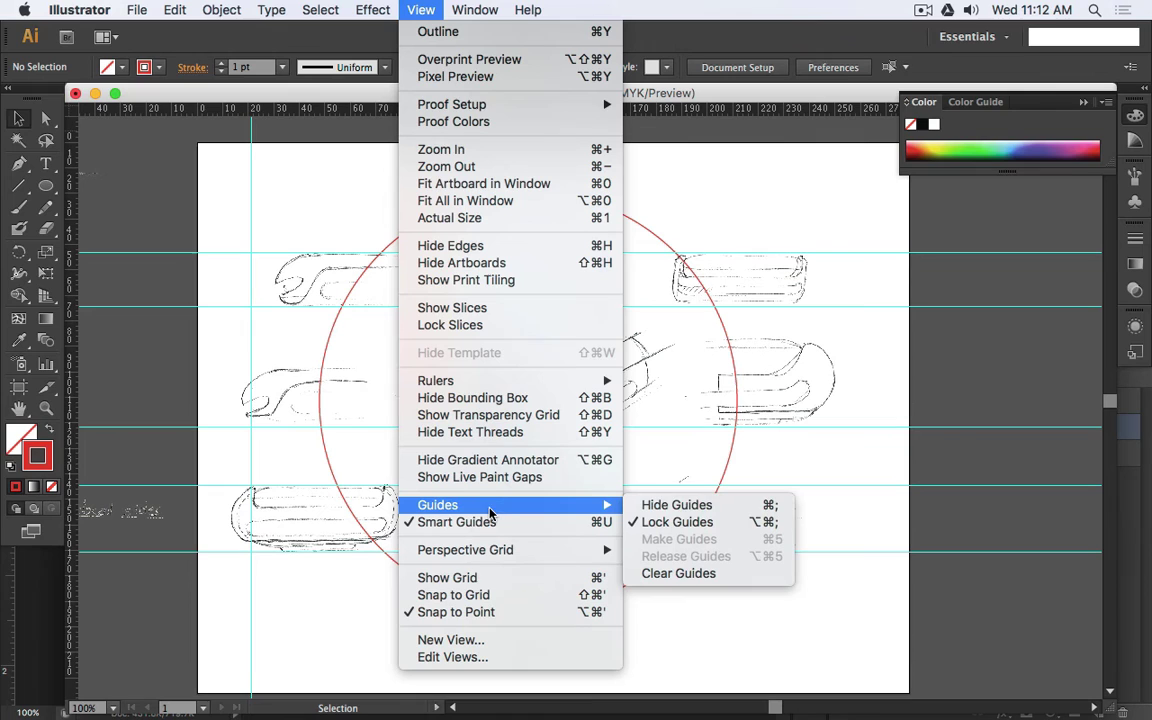
{"action": "left_click", "coordinate": [690, 511]}
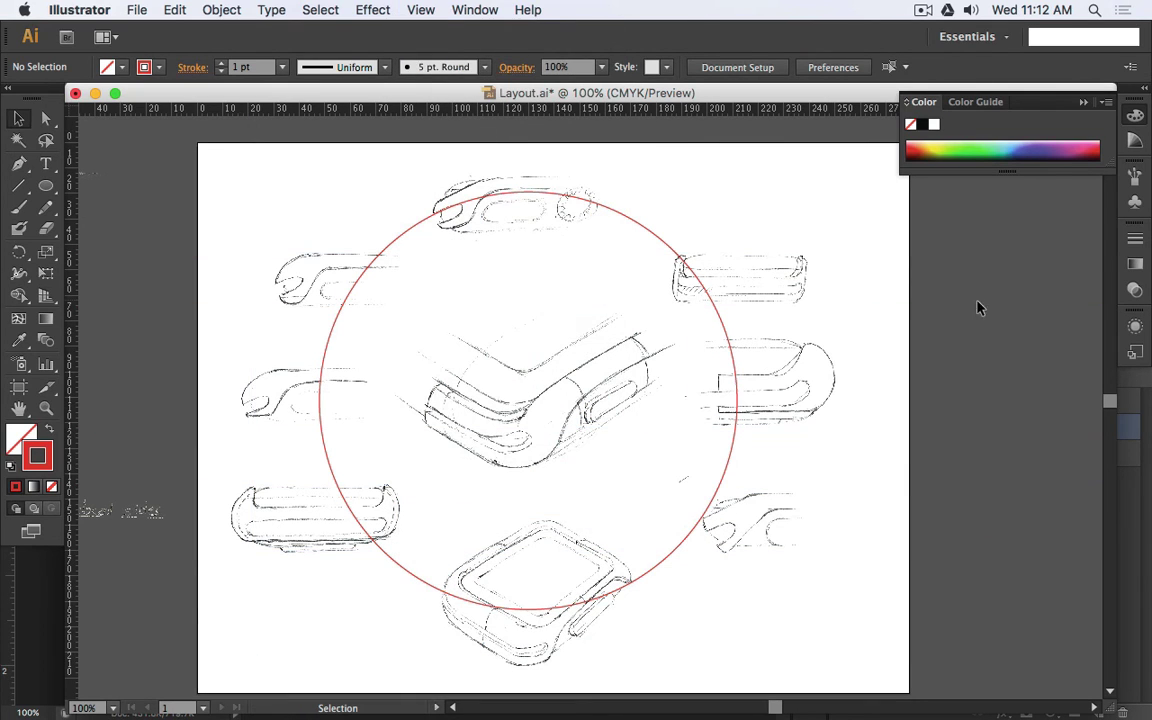
{"action": "left_click", "coordinate": [633, 220]}
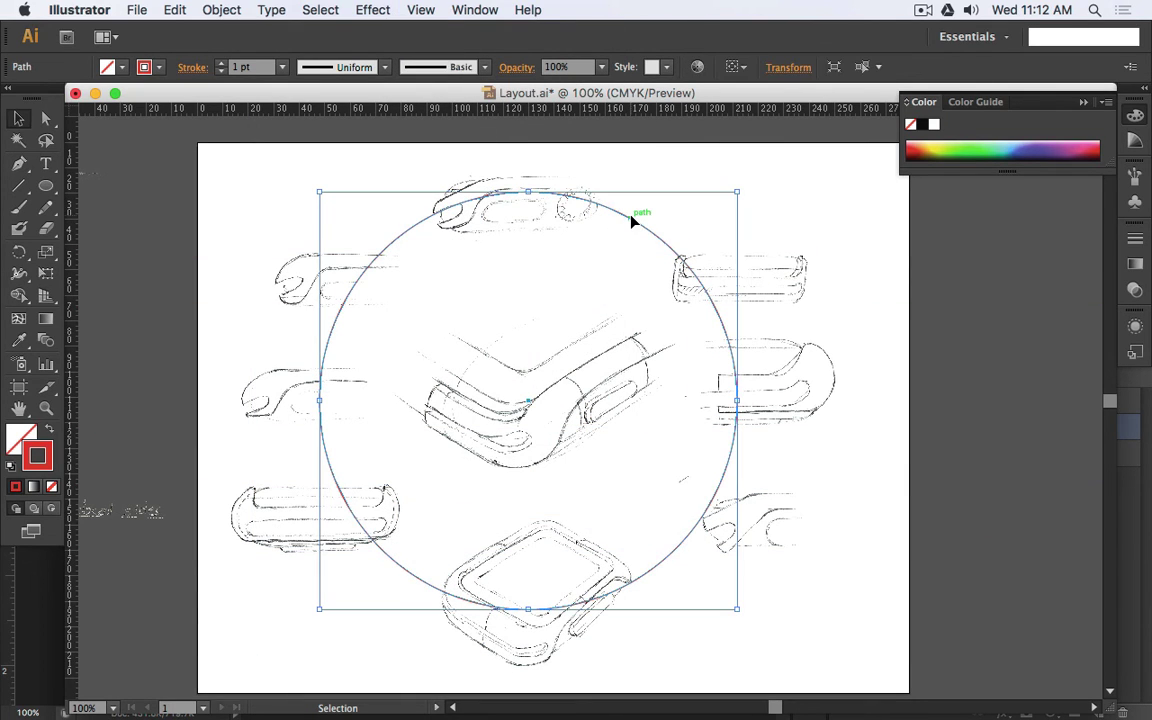
{"action": "key", "text": "Delete"}
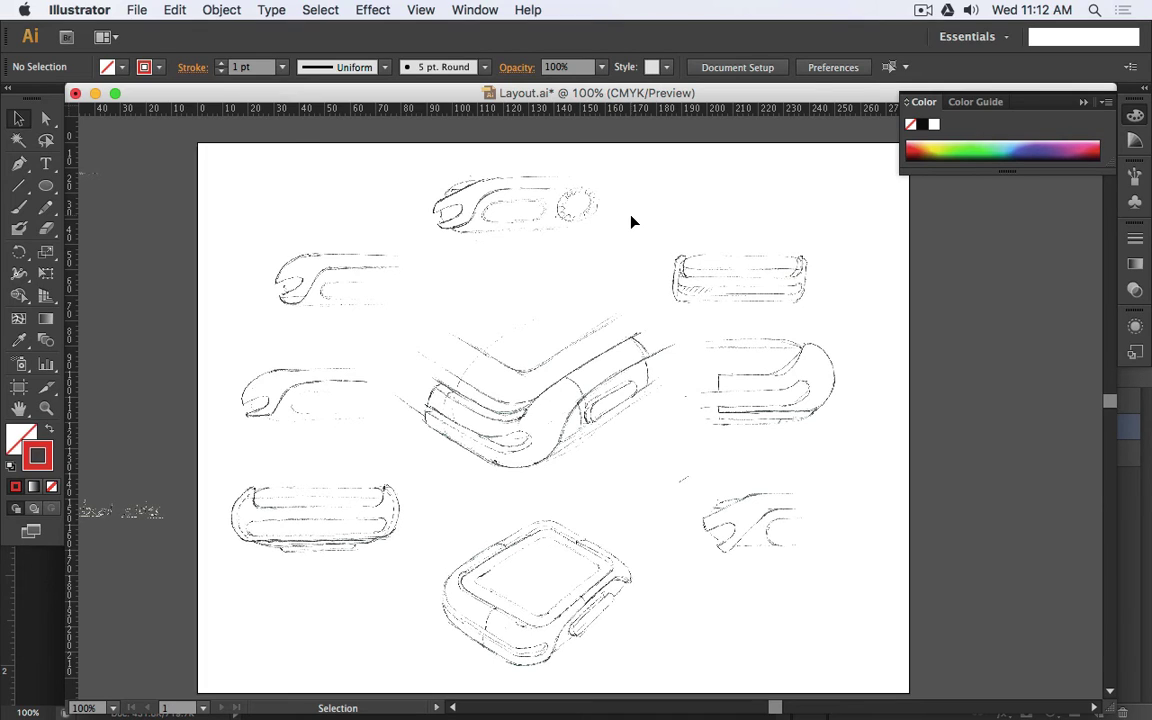
{"action": "left_click", "coordinate": [546, 391]}
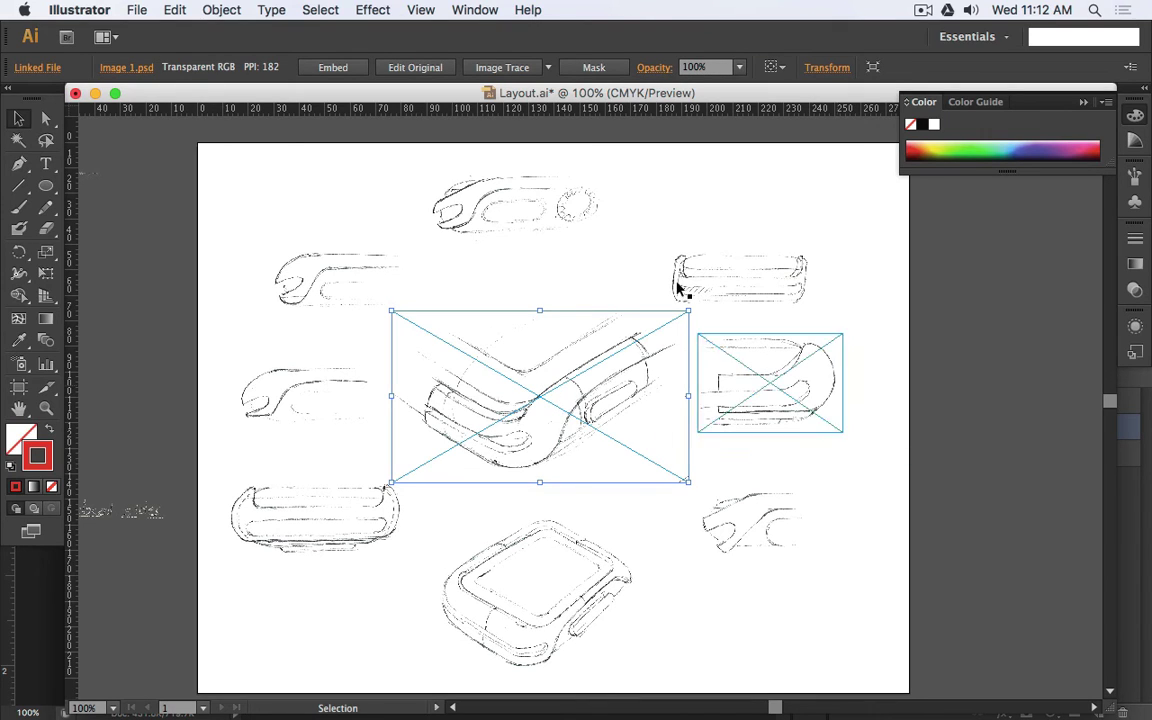
{"action": "left_click", "coordinate": [230, 178]}
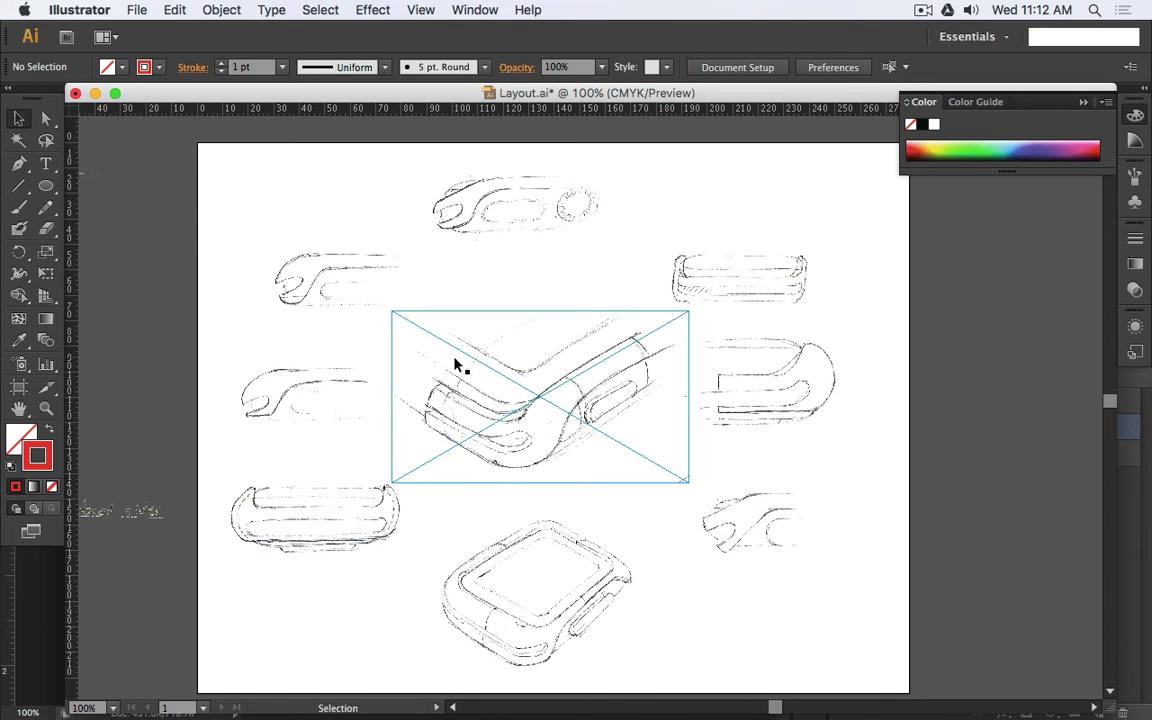
- Show the Background layer and move the RAW Scan.psd image off the artboard to directly beside its right edge
{"action": "key", "text": "super+minus"}
{"action": "scroll", "coordinate": [440, 190], "scroll_direction": "left", "scroll_amount": 3}
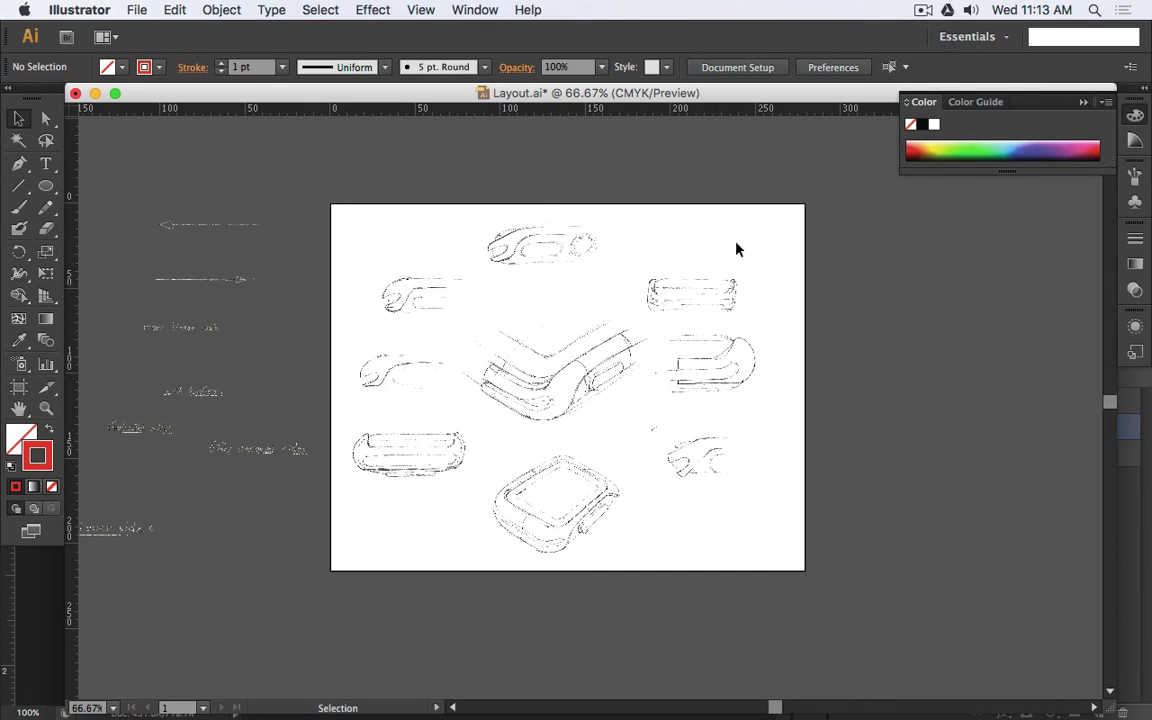
{"action": "left_click", "coordinate": [478, 9]}
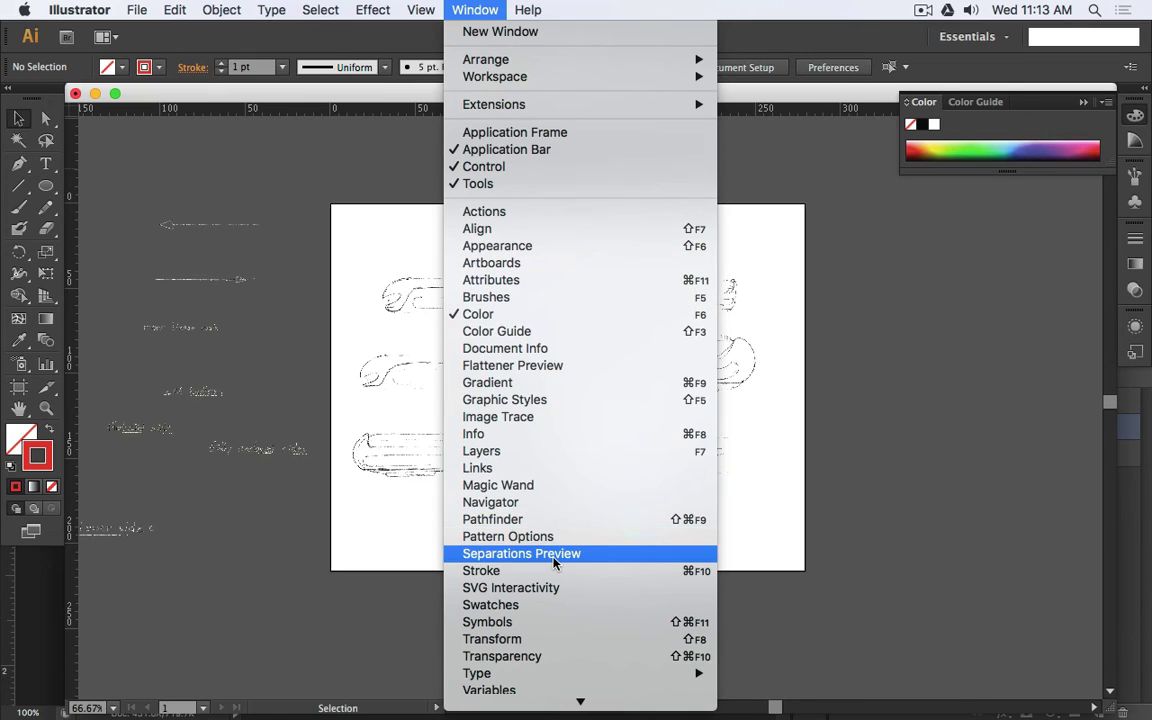
{"action": "left_click", "coordinate": [555, 451]}
{"action": "left_click", "coordinate": [810, 219]}
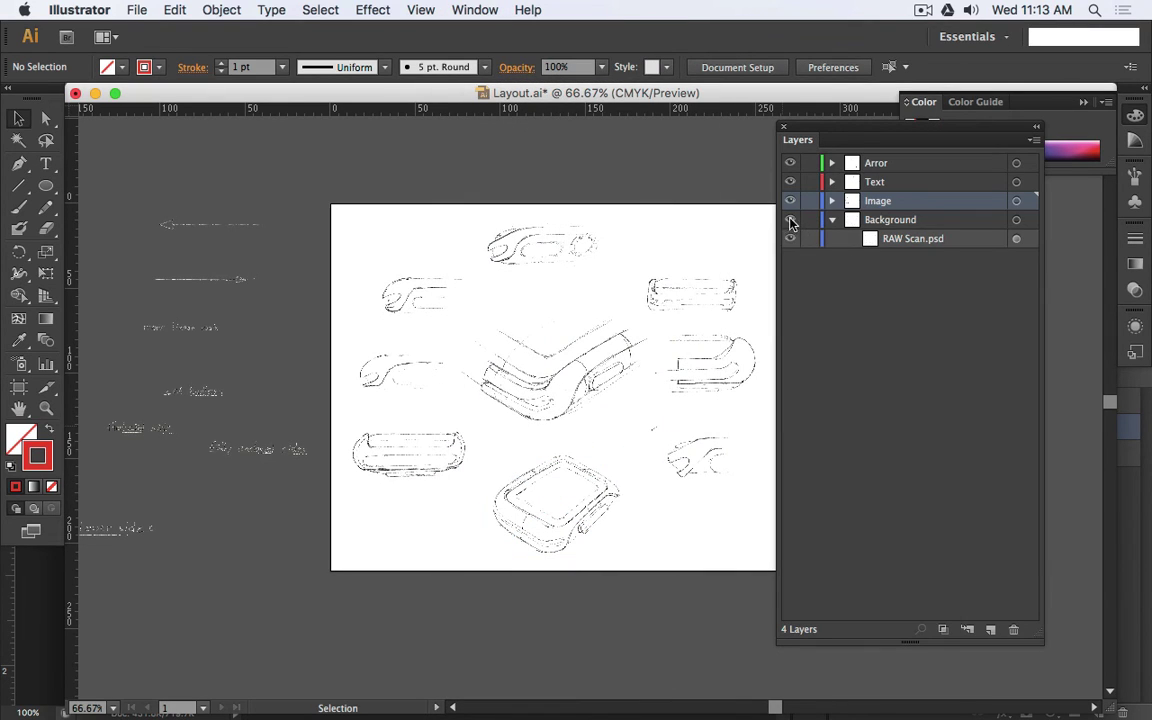
{"action": "left_click", "coordinate": [790, 219]}
{"action": "left_click", "coordinate": [1016, 238]}
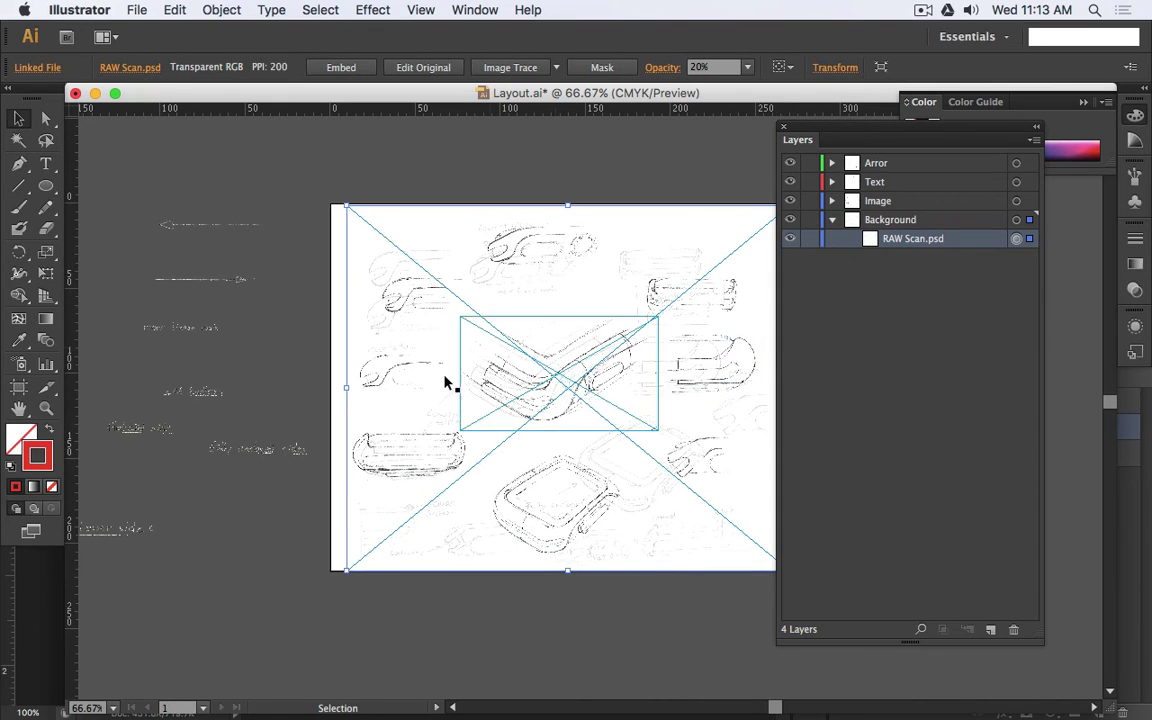
{"action": "left_click_drag", "start_coordinate": [363, 530], "coordinate": [850, 245]}
{"action": "scroll", "coordinate": [435, 170], "scroll_direction": "right", "scroll_amount": 5}
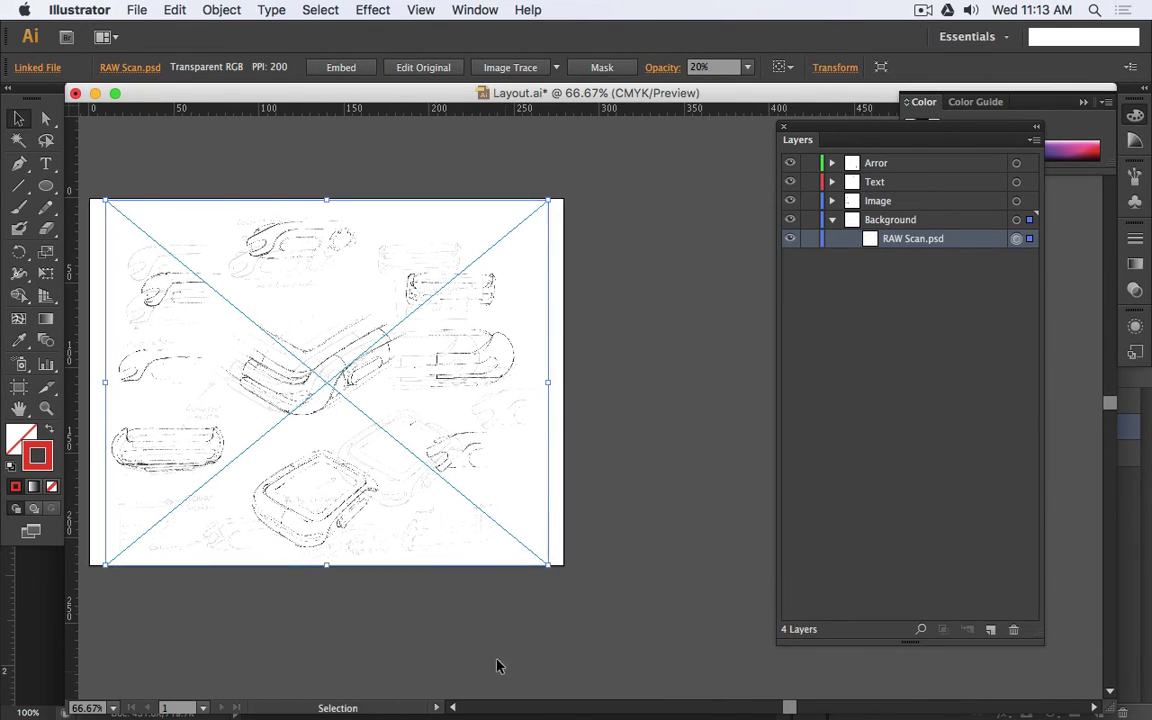
{"action": "left_click_drag", "start_coordinate": [452, 525], "coordinate": [920, 505]}
- Set the RAW Scan.psd image's opacity to 100% and clear the Layers and Transparency panels from view
{"action": "left_click", "coordinate": [1135, 289]}
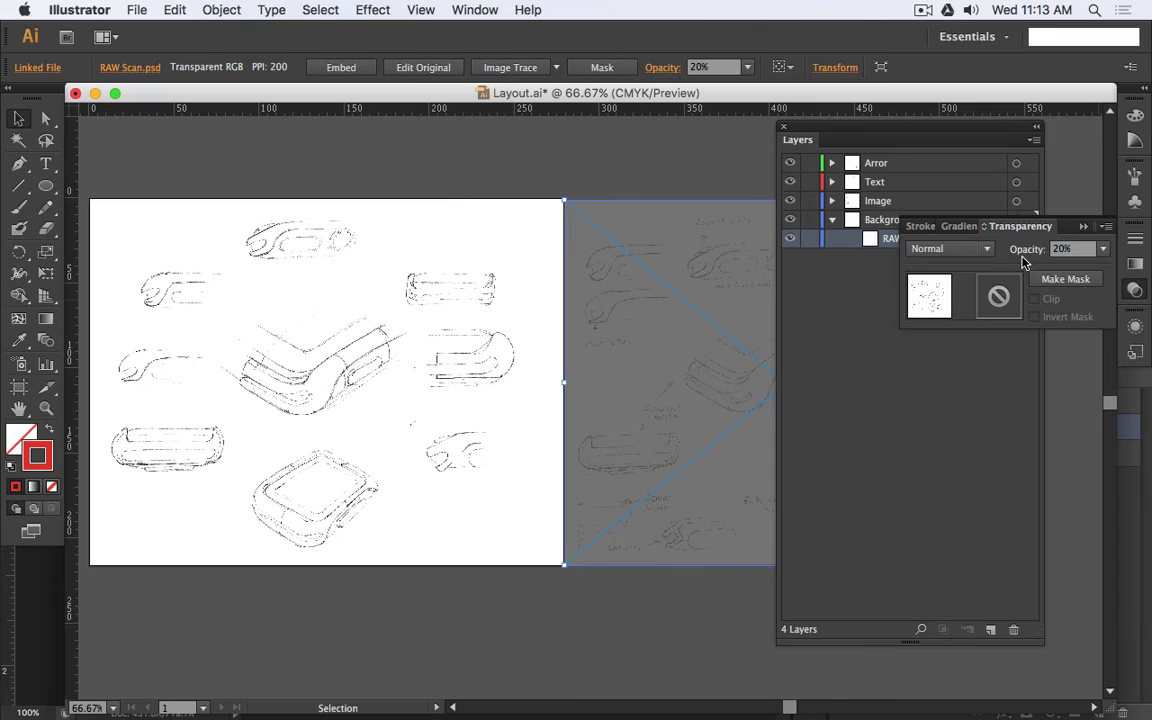
{"action": "left_click", "coordinate": [1103, 249]}
{"action": "left_click", "coordinate": [1083, 466]}
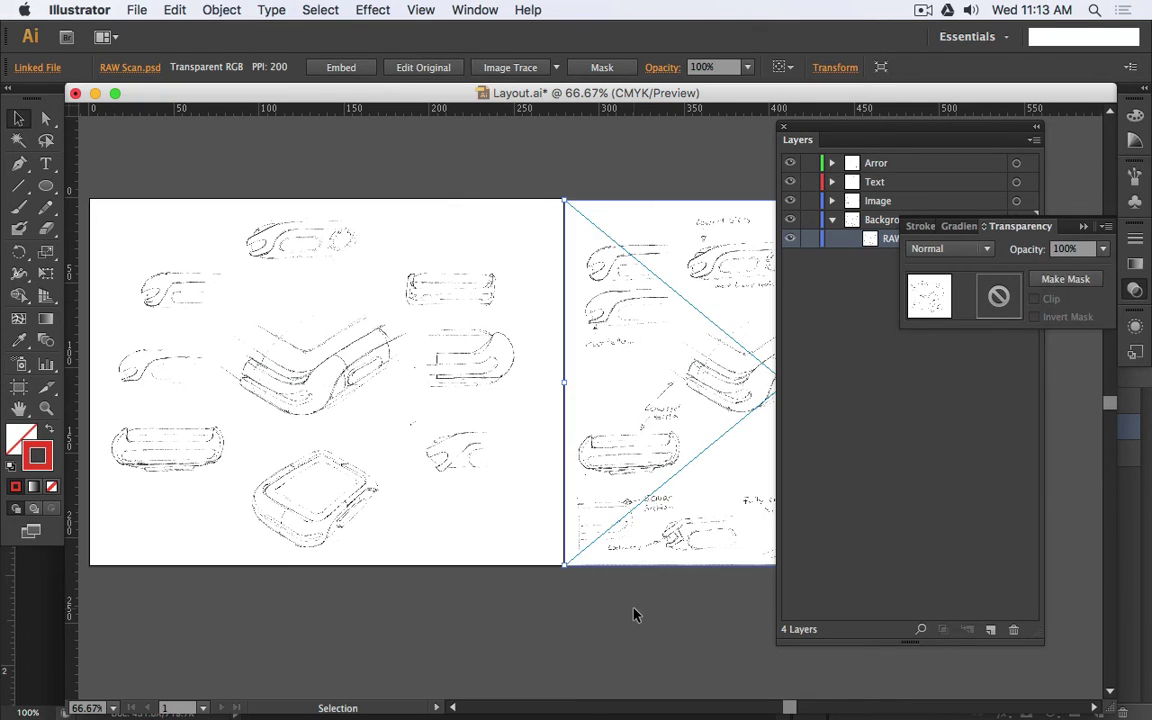
{"action": "left_click", "coordinate": [635, 611]}
{"action": "left_click", "coordinate": [783, 126]}
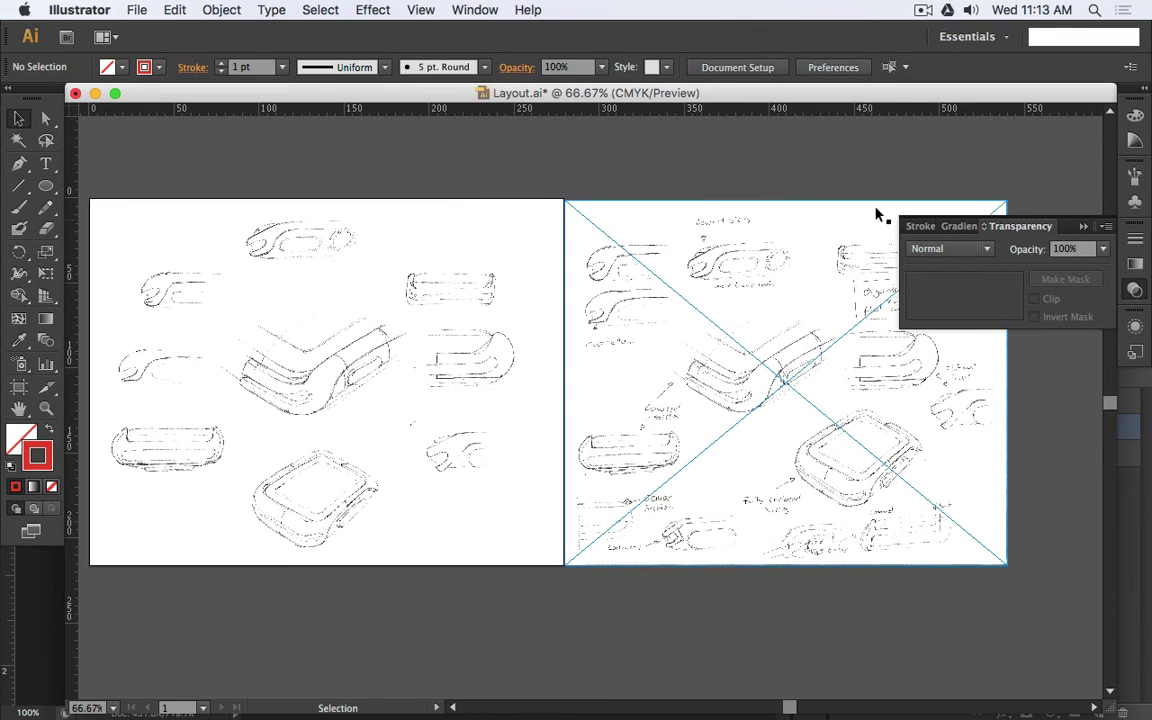
{"action": "left_click", "coordinate": [975, 226]}
- Shift the RAW Scan.psd image slightly farther right to leave a small gap beside the artboard
{"action": "scroll", "coordinate": [600, 250], "scroll_direction": "left", "scroll_amount": 3}
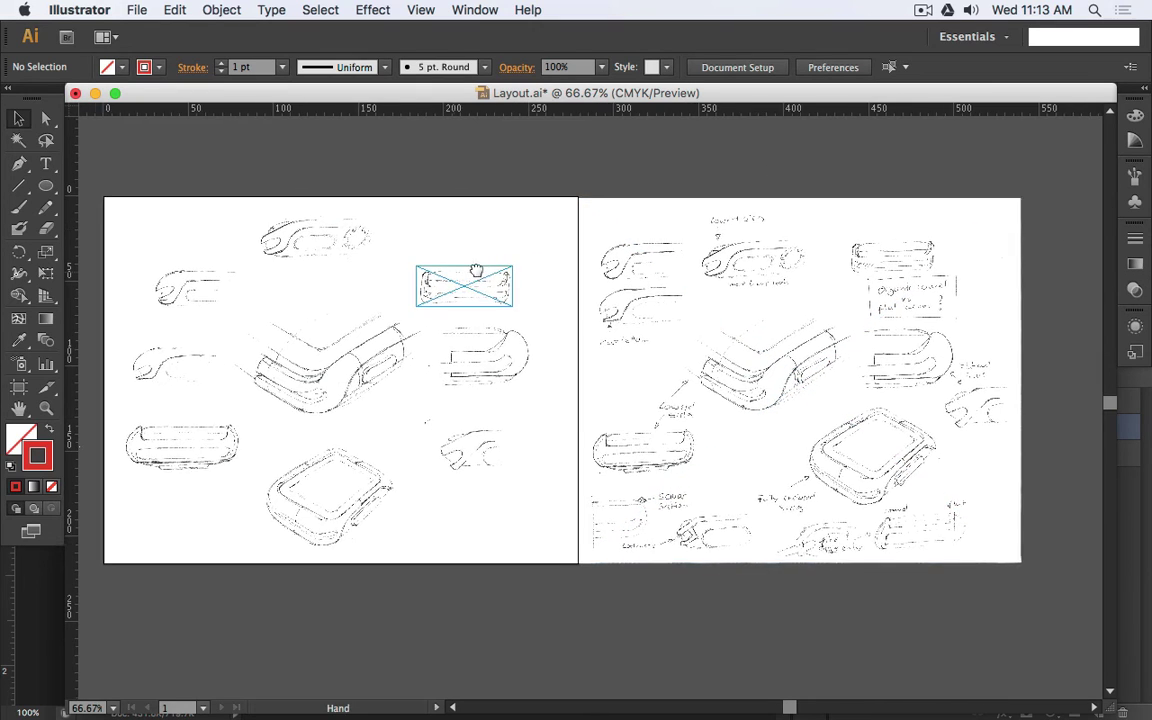
{"action": "left_click_drag", "start_coordinate": [690, 320], "coordinate": [722, 285]}
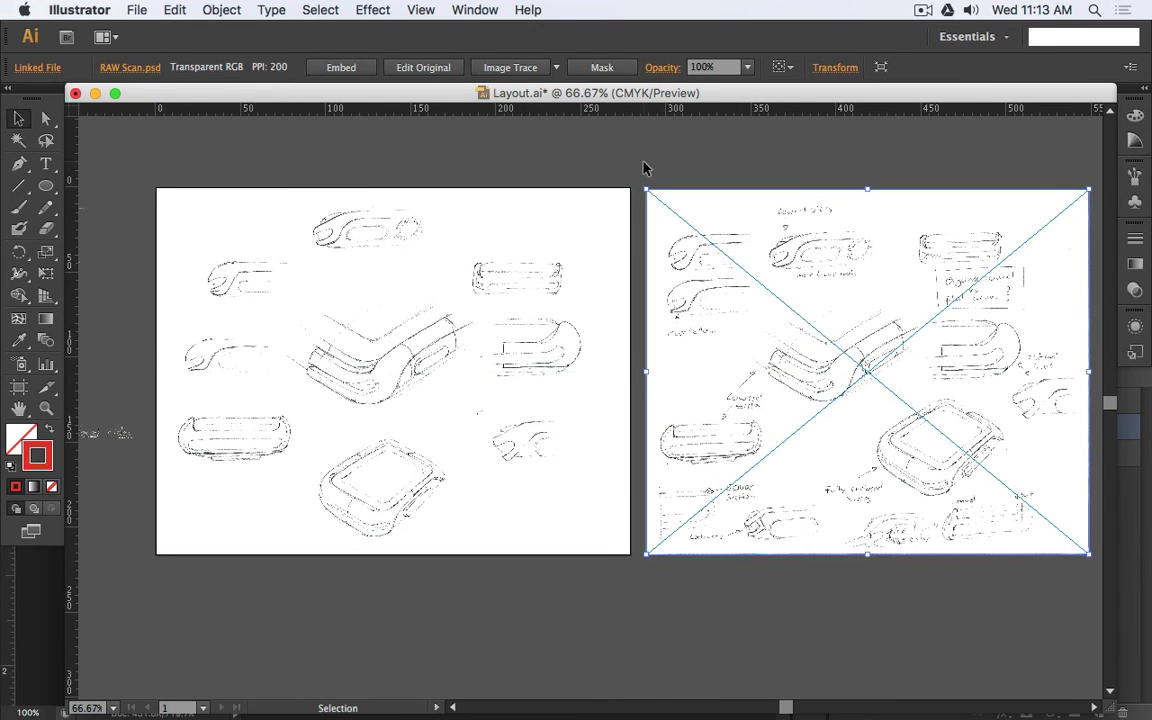
{"action": "left_click", "coordinate": [645, 162]}
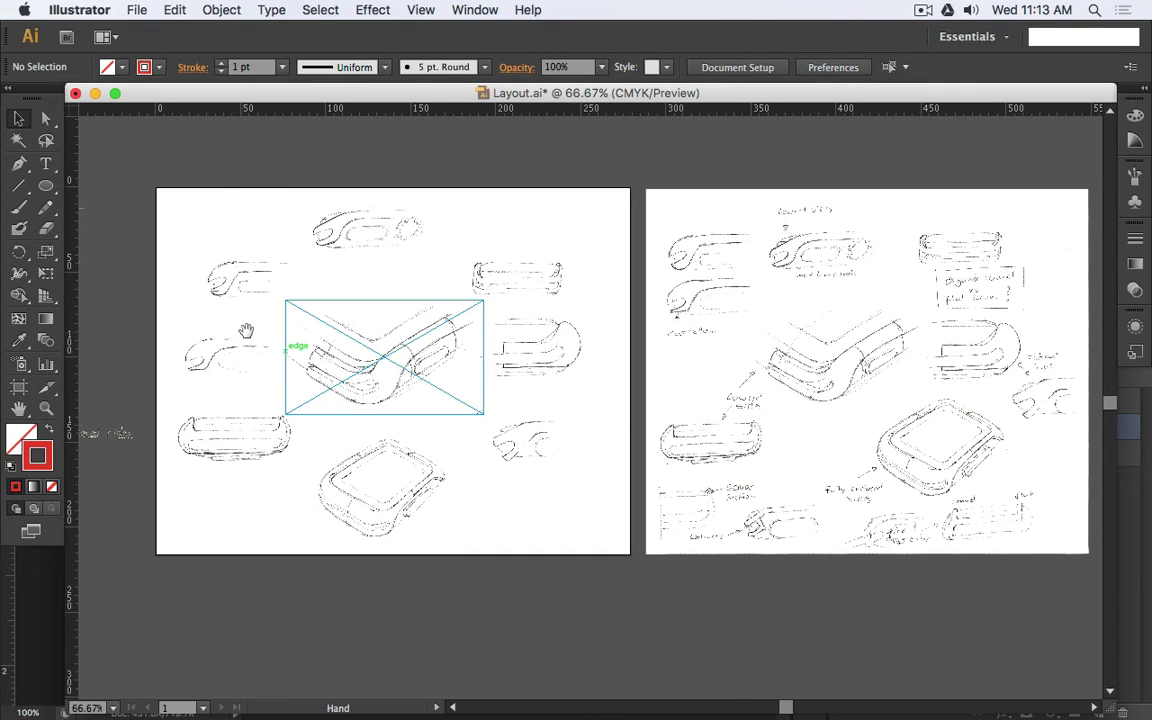
- Following the raw scan's annotations, place the "Lower sides" text on the artboard between the central sketch and the bottom-left case sketch
{"action": "scroll", "coordinate": [790, 406], "scroll_direction": "up", "scroll_amount": 3}
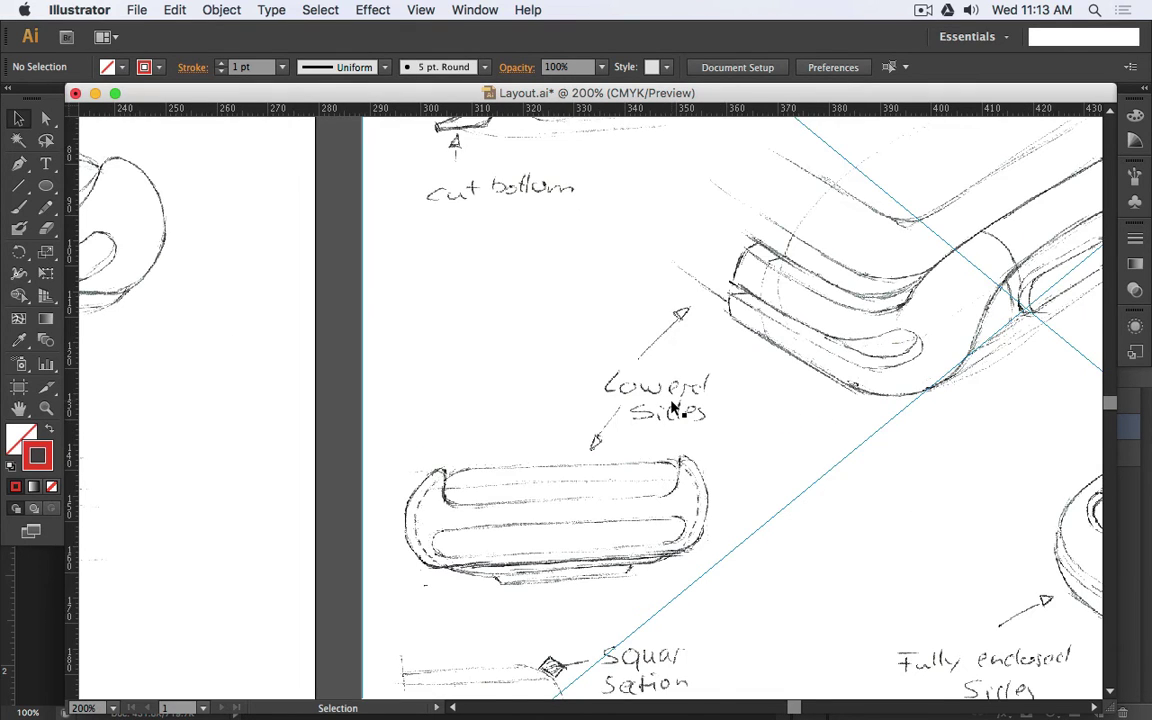
{"action": "scroll", "coordinate": [667, 430], "scroll_direction": "down", "scroll_amount": 3}
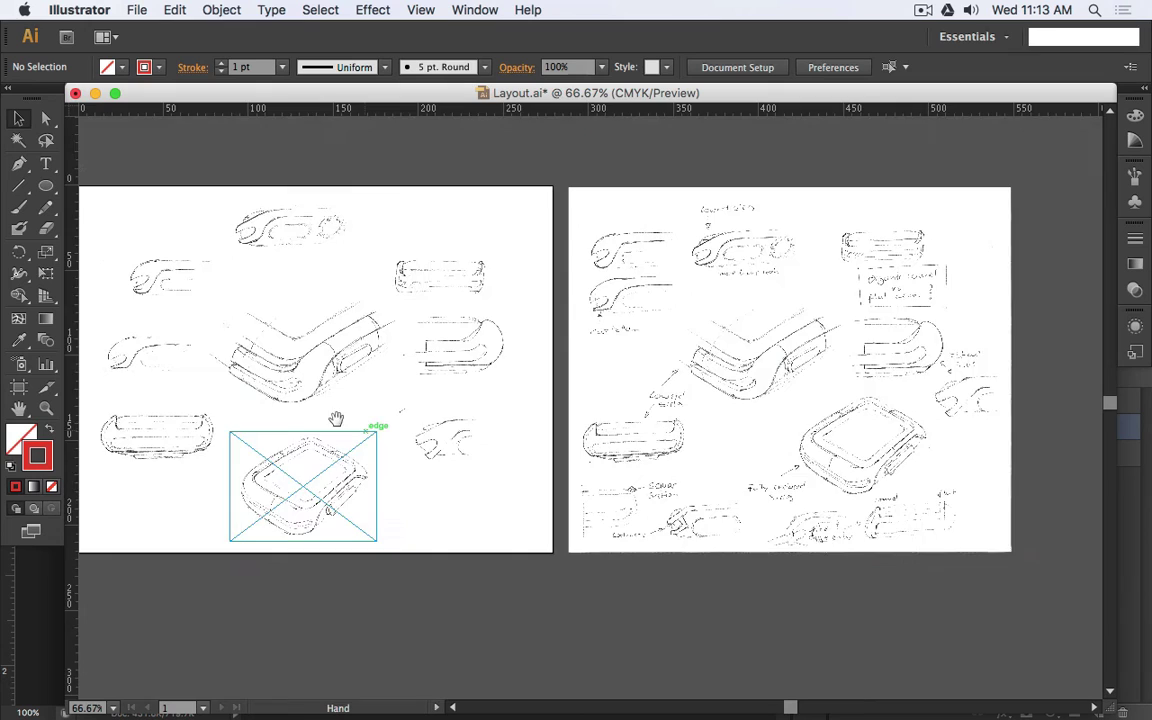
{"action": "left_click_drag", "start_coordinate": [336, 418], "coordinate": [837, 373]}
{"action": "scroll", "coordinate": [275, 445], "scroll_direction": "up", "scroll_amount": 1}
{"action": "scroll", "coordinate": [386, 413], "scroll_direction": "up", "scroll_amount": 1}
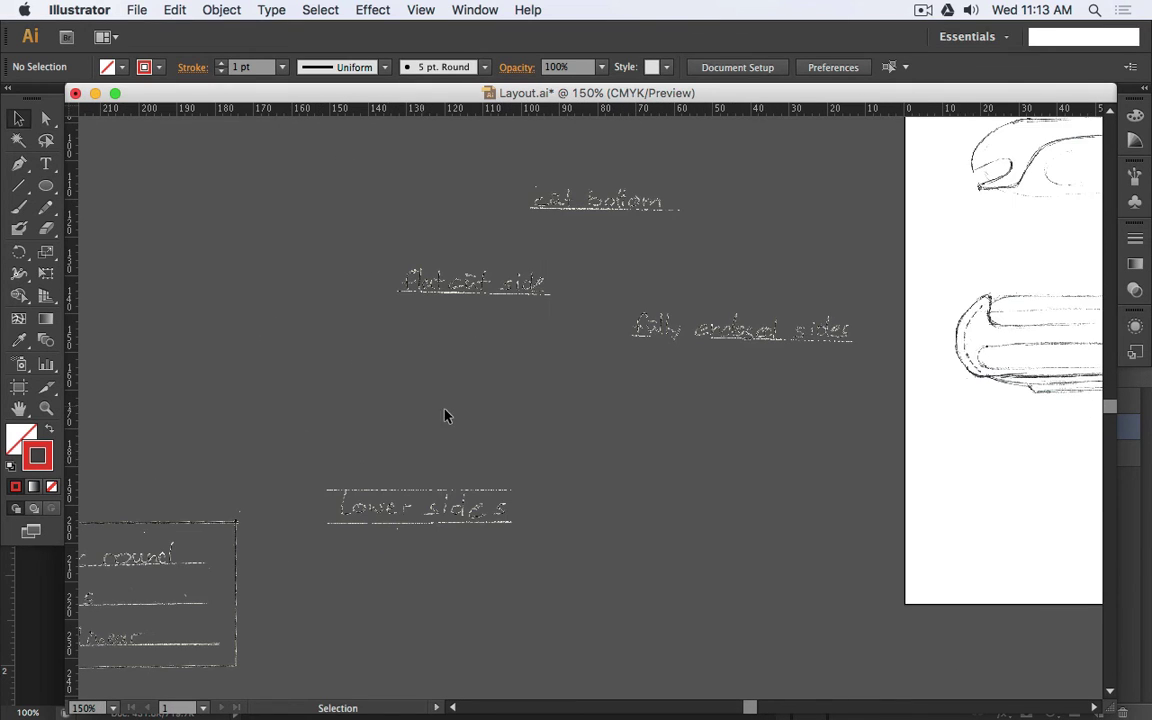
{"action": "scroll", "coordinate": [442, 414], "scroll_direction": "down", "scroll_amount": 1}
{"action": "left_click_drag", "start_coordinate": [488, 473], "coordinate": [325, 545]}
{"action": "mouse_move", "coordinate": [244, 548]}
{"action": "left_mouse_down"}
{"action": "mouse_move", "coordinate": [625, 413]}
{"action": "mouse_move", "coordinate": [663, 375]}
{"action": "mouse_move", "coordinate": [646, 384]}
{"action": "left_mouse_up"}
{"action": "left_click_drag", "start_coordinate": [857, 325], "coordinate": [380, 322]}
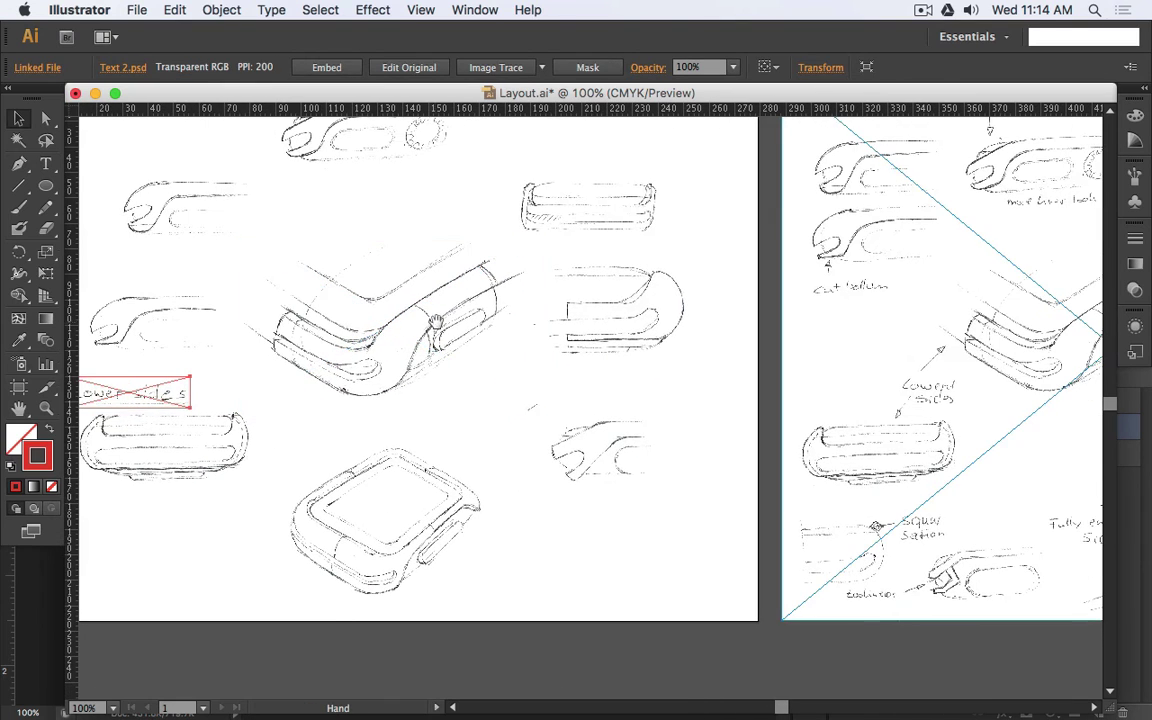
{"action": "scroll", "coordinate": [348, 292], "scroll_direction": "left", "scroll_amount": 5}
{"action": "scroll", "coordinate": [467, 393], "scroll_direction": "up", "scroll_amount": 1}
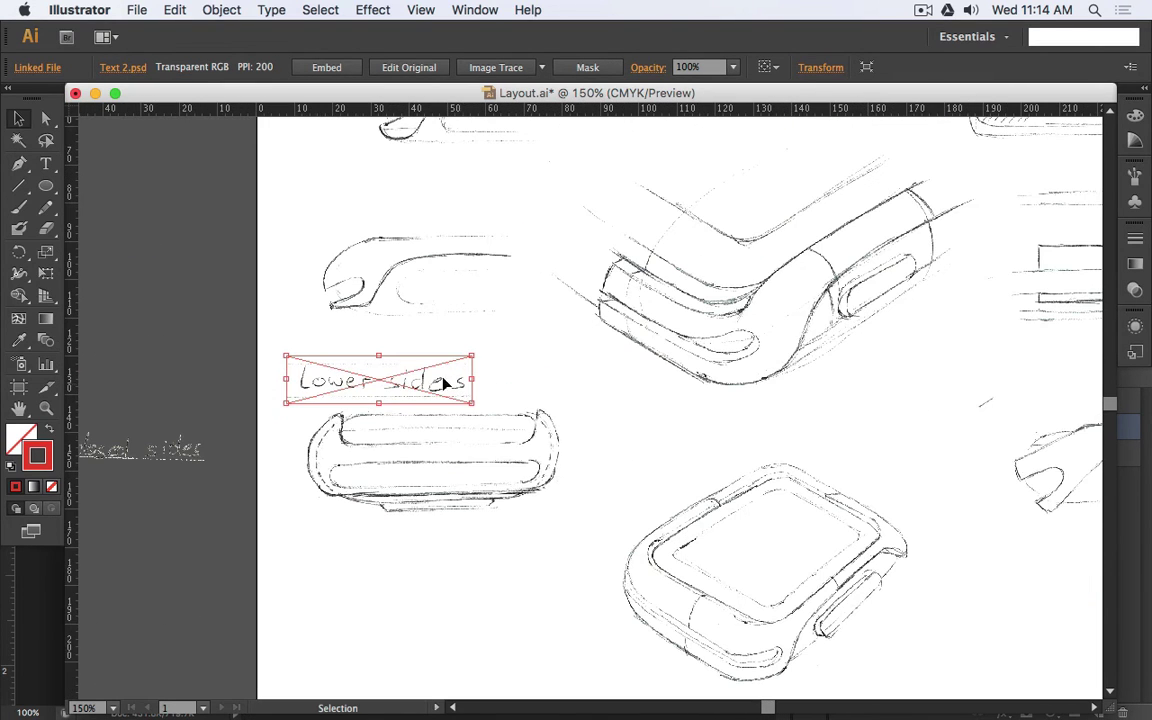
{"action": "left_click_drag", "start_coordinate": [420, 385], "coordinate": [542, 366]}
{"action": "left_click", "coordinate": [600, 430]}
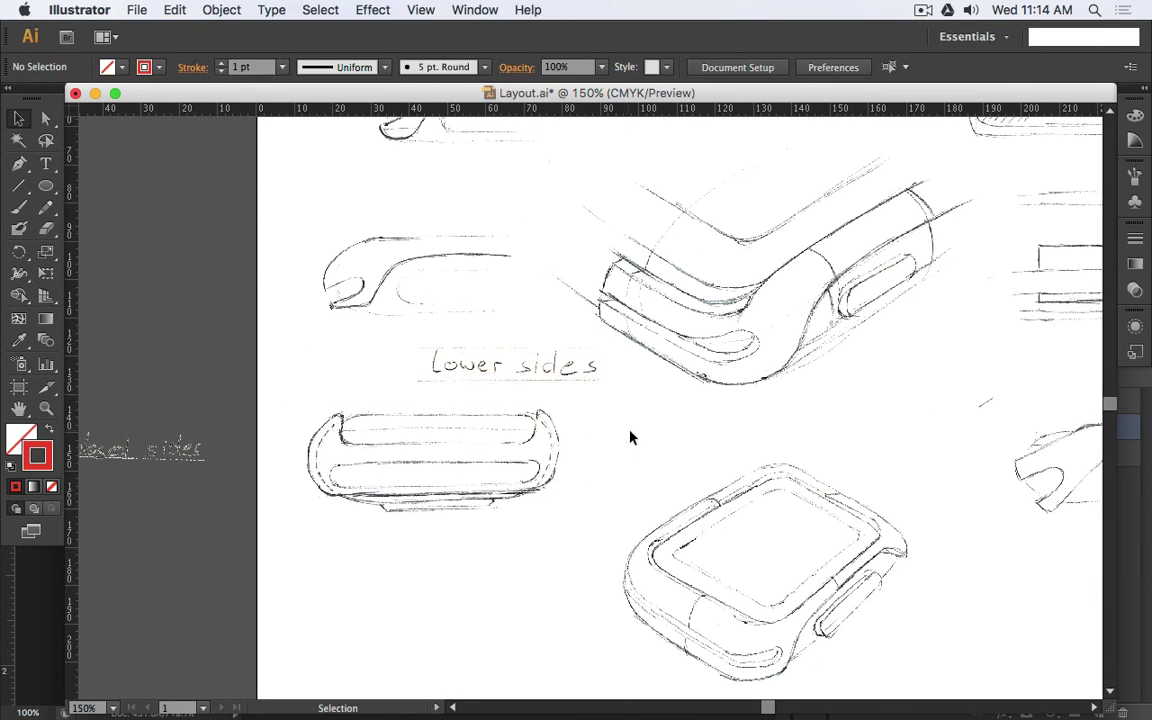
- Check the arrows around the raw scan's lowered-sides note and move the right-pointing arrow down between the "more linear look" and "cut bottom" texts
{"action": "scroll", "coordinate": [630, 437], "scroll_direction": "down", "scroll_amount": 2}
{"action": "scroll", "coordinate": [900, 400], "scroll_direction": "right", "scroll_amount": 5}
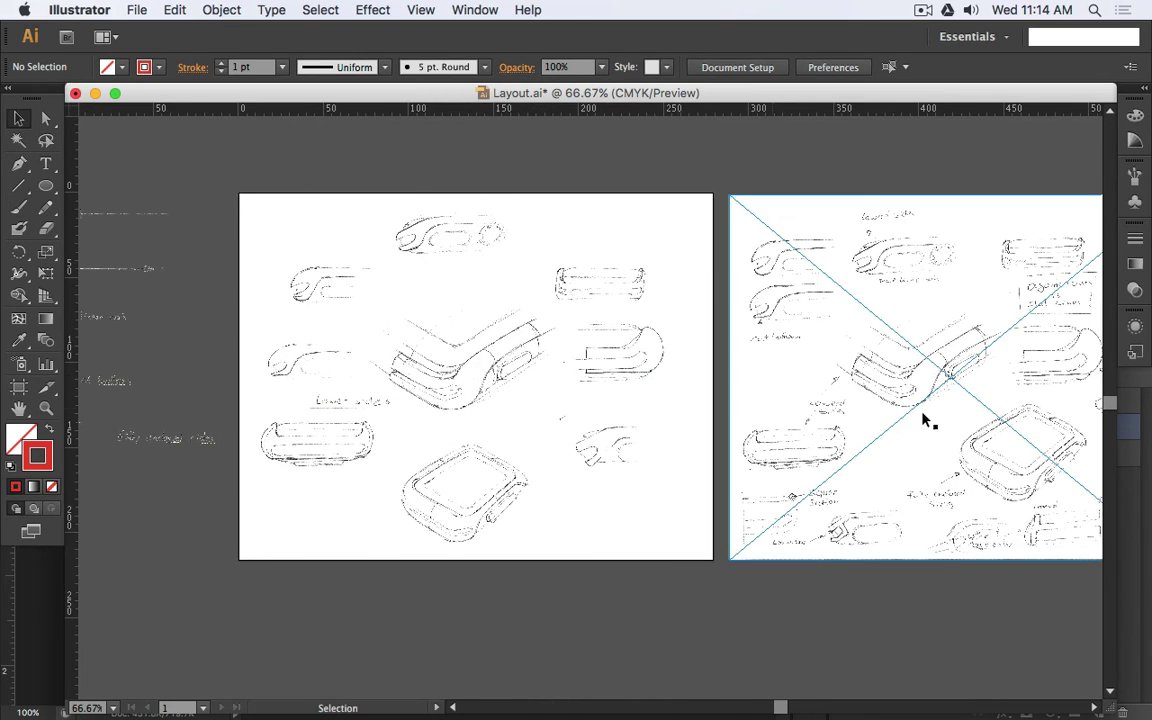
{"action": "scroll", "coordinate": [924, 416], "scroll_direction": "up", "scroll_amount": 3}
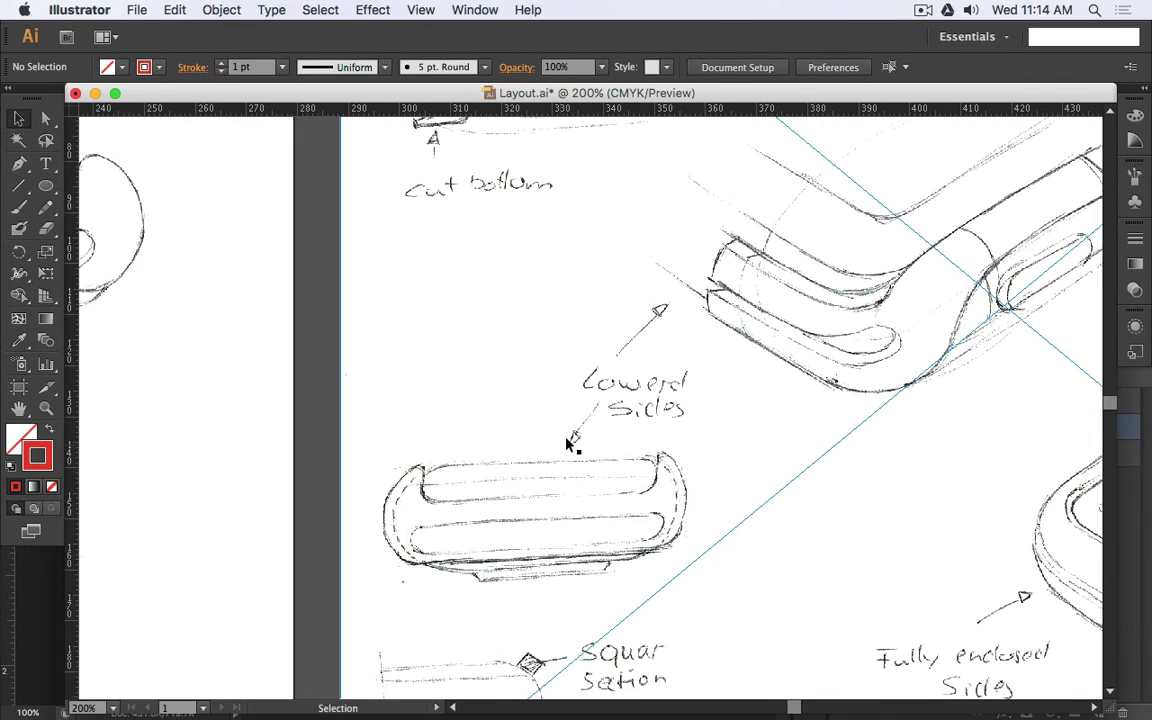
{"action": "scroll", "coordinate": [594, 437], "scroll_direction": "down", "scroll_amount": 2}
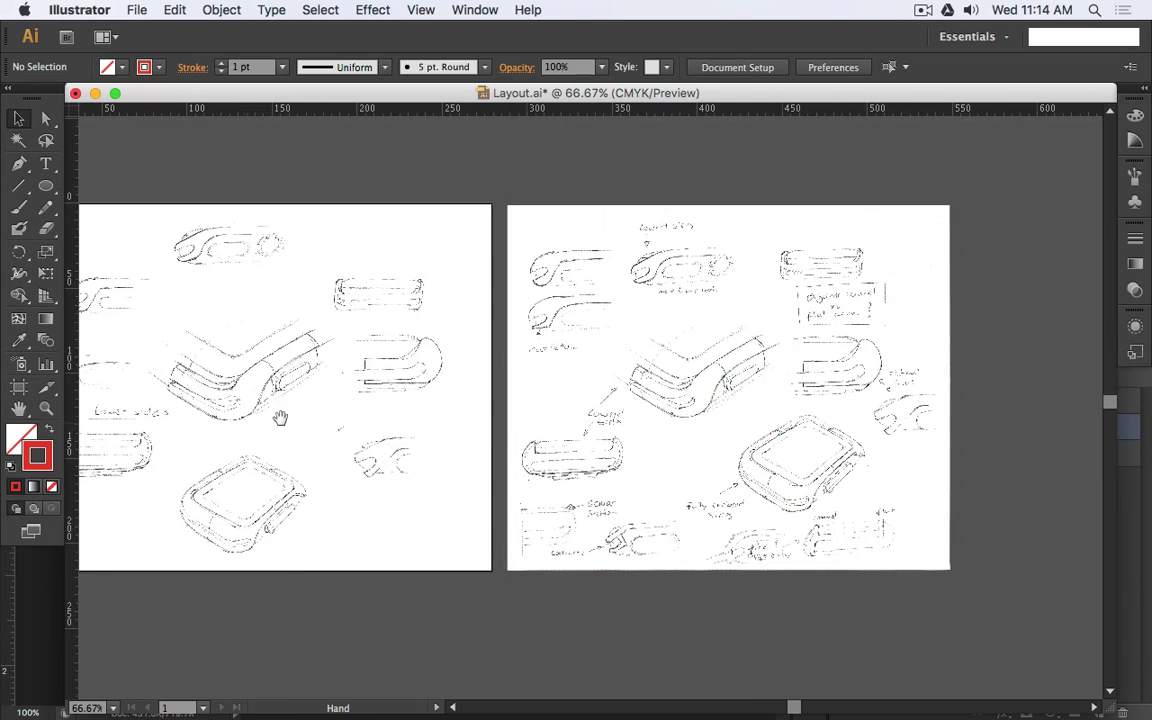
{"action": "left_click_drag", "start_coordinate": [278, 416], "coordinate": [425, 402]}
{"action": "scroll", "coordinate": [350, 310], "scroll_direction": "left", "scroll_amount": 3}
{"action": "scroll", "coordinate": [350, 310], "scroll_direction": "up", "scroll_amount": 2}
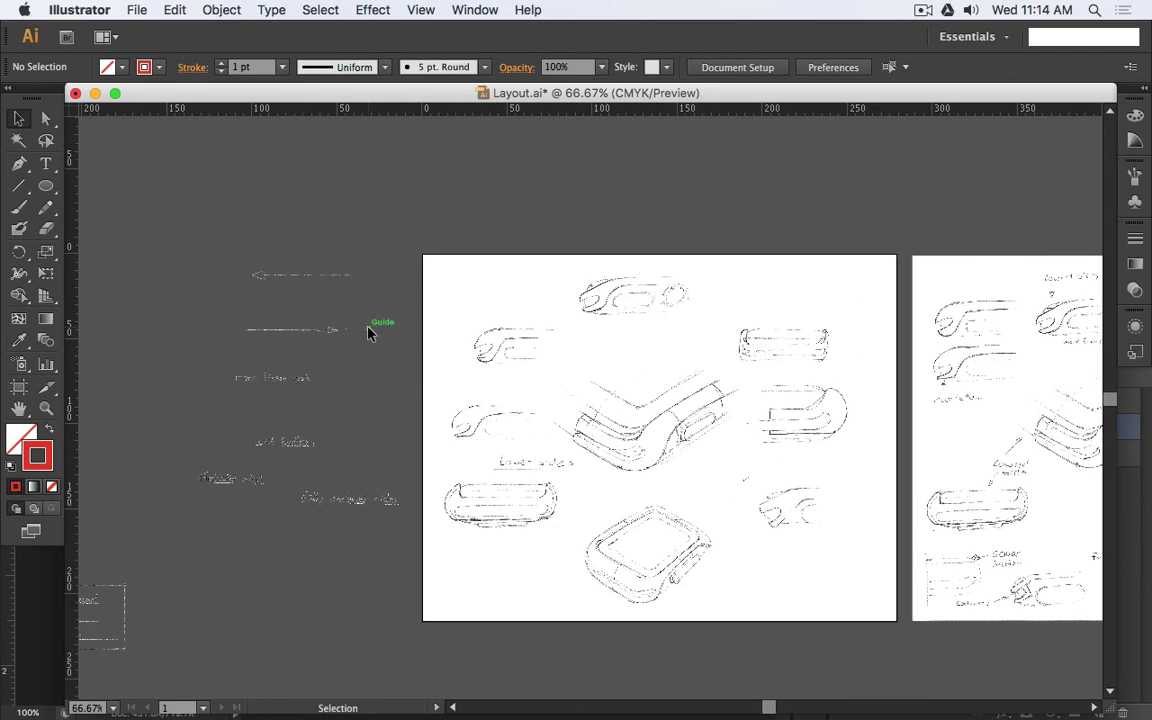
{"action": "scroll", "coordinate": [367, 333], "scroll_direction": "up", "scroll_amount": 1}
{"action": "scroll", "coordinate": [367, 333], "scroll_direction": "up", "scroll_amount": 1}
{"action": "mouse_move", "coordinate": [270, 334]}
{"action": "left_mouse_down"}
{"action": "mouse_move", "coordinate": [434, 393]}
{"action": "mouse_move", "coordinate": [655, 555]}
{"action": "mouse_move", "coordinate": [597, 457]}
{"action": "mouse_move", "coordinate": [400, 511]}
{"action": "left_mouse_up"}
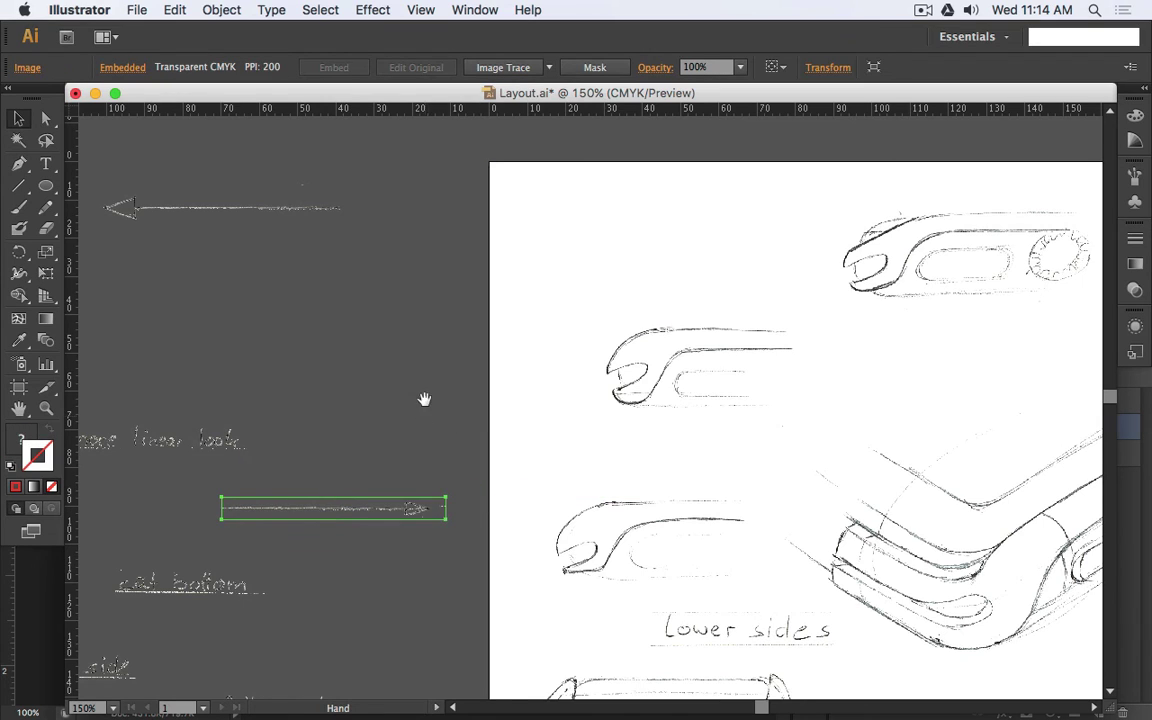
{"action": "left_click_drag", "start_coordinate": [424, 398], "coordinate": [430, 372]}
{"action": "left_click", "coordinate": [430, 372]}
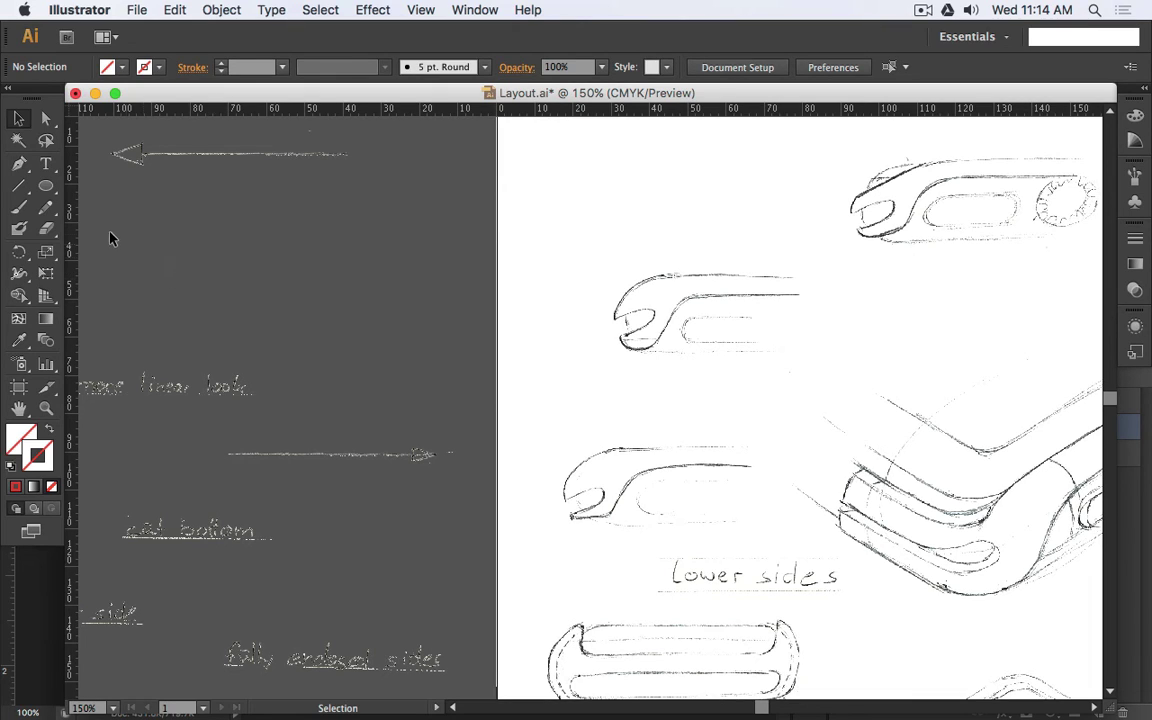
- Draw a rectangle about 25 by 6 mm around the head of the right-pointing arrow
{"action": "left_click", "coordinate": [45, 186]}
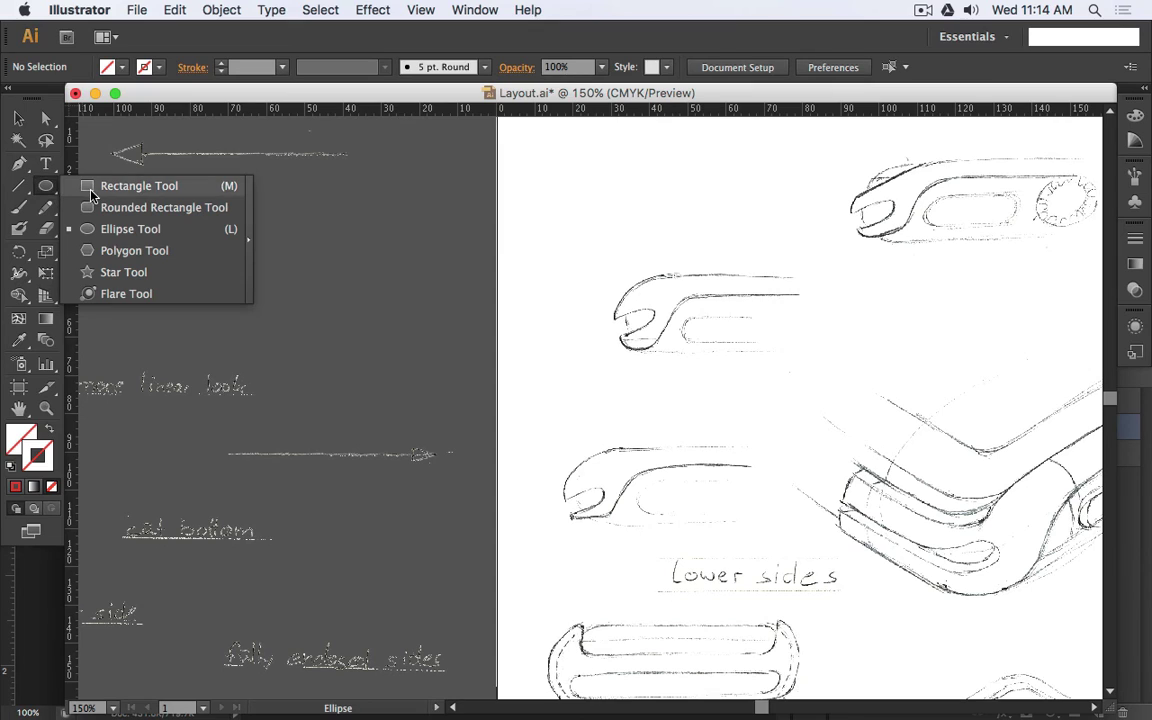
{"action": "left_click", "coordinate": [90, 194]}
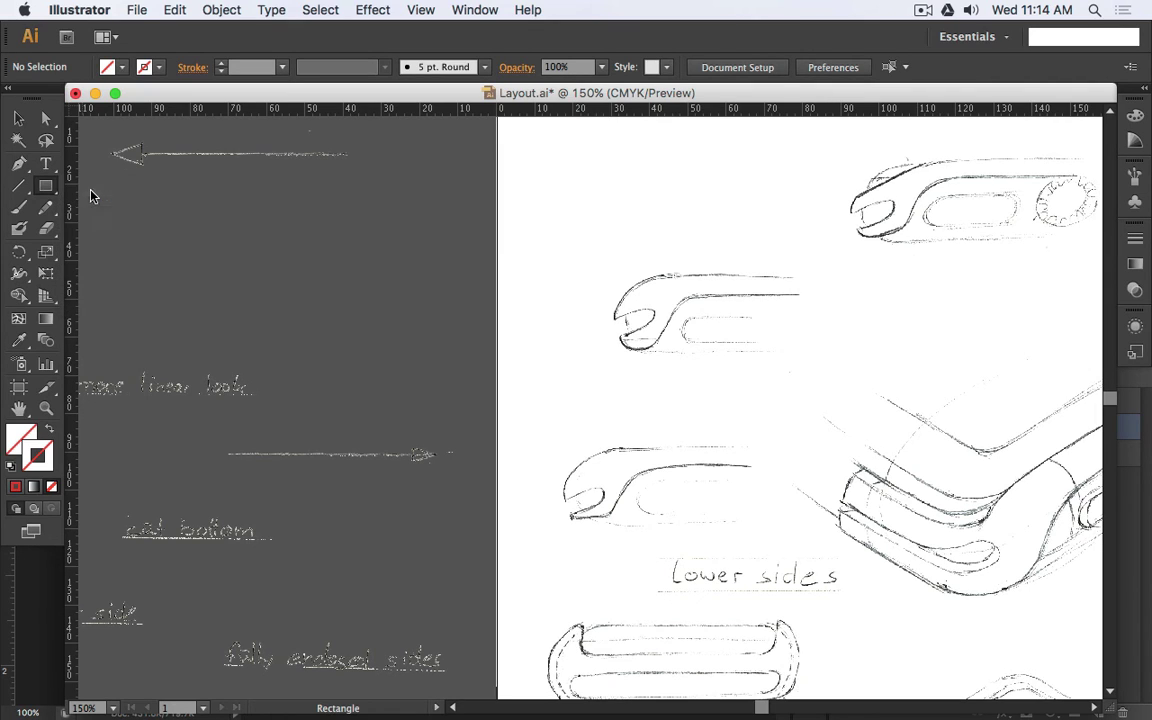
{"action": "left_click_drag", "start_coordinate": [457, 442], "coordinate": [361, 466]}
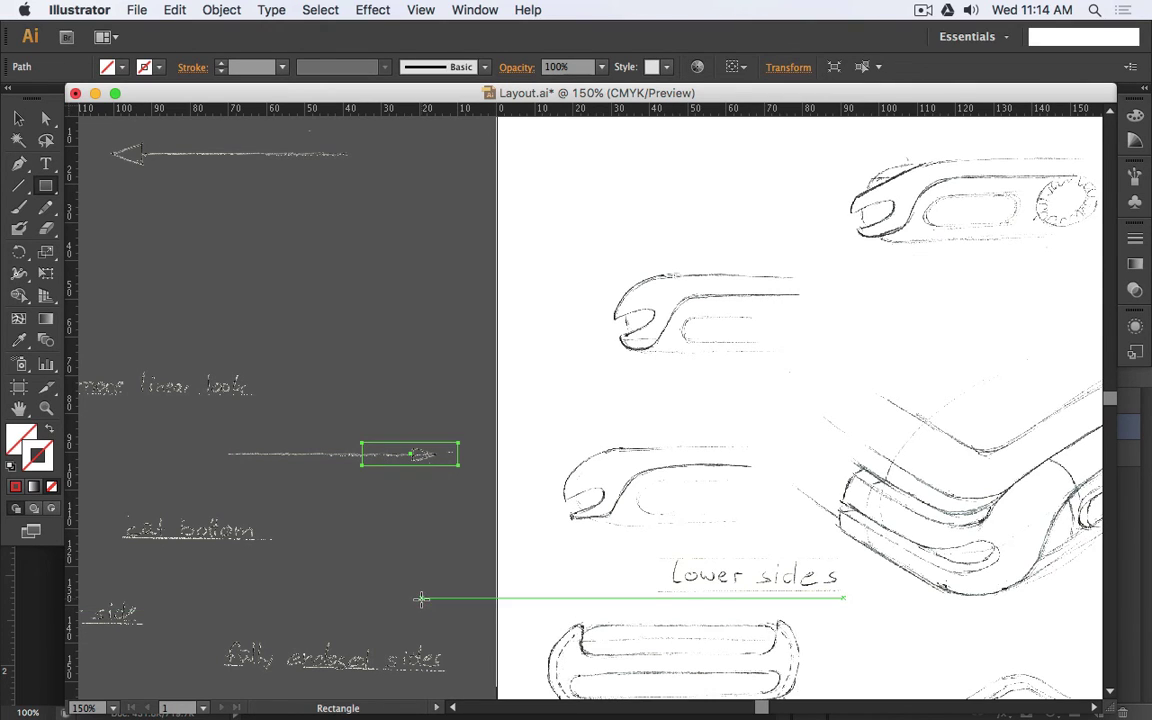
{"action": "left_click", "coordinate": [18, 118]}
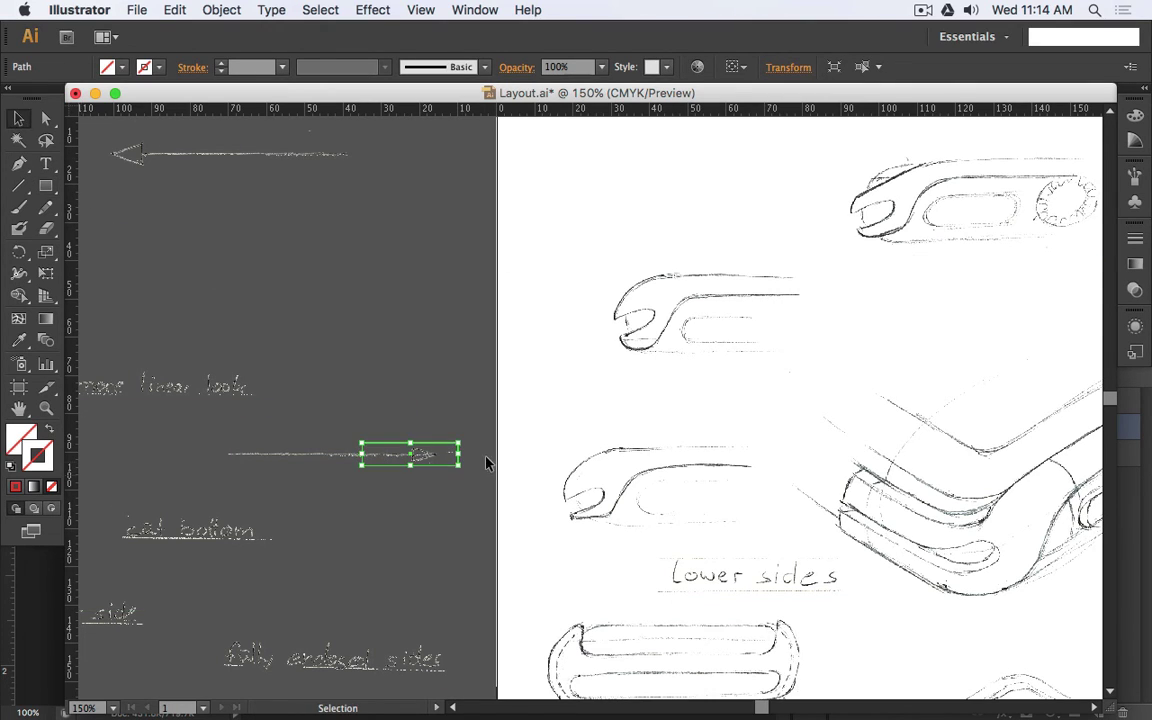
- Give the rectangle a red stroke and narrow it from both sides to about 16 mm wide around the arrowhead
{"action": "key", "text": "super+equal"}
{"action": "key", "text": "super+equal"}
{"action": "key", "text": "super+equal"}
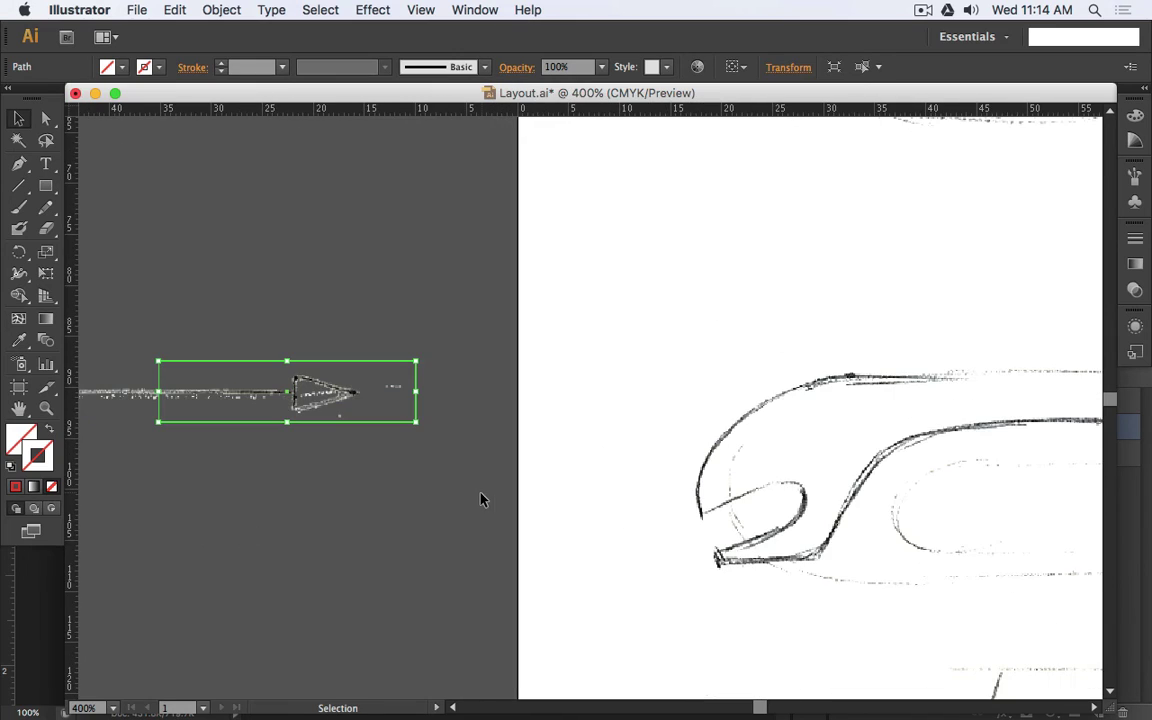
{"action": "left_click", "coordinate": [15, 487]}
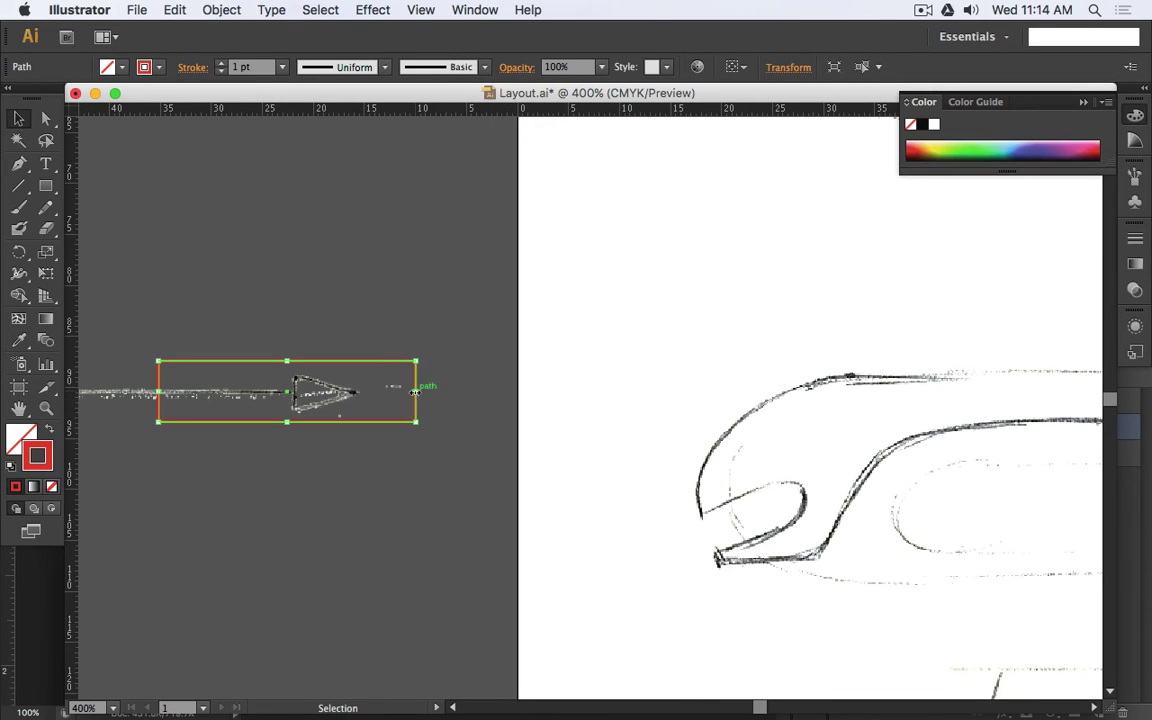
{"action": "left_click_drag", "start_coordinate": [416, 391], "coordinate": [374, 391]}
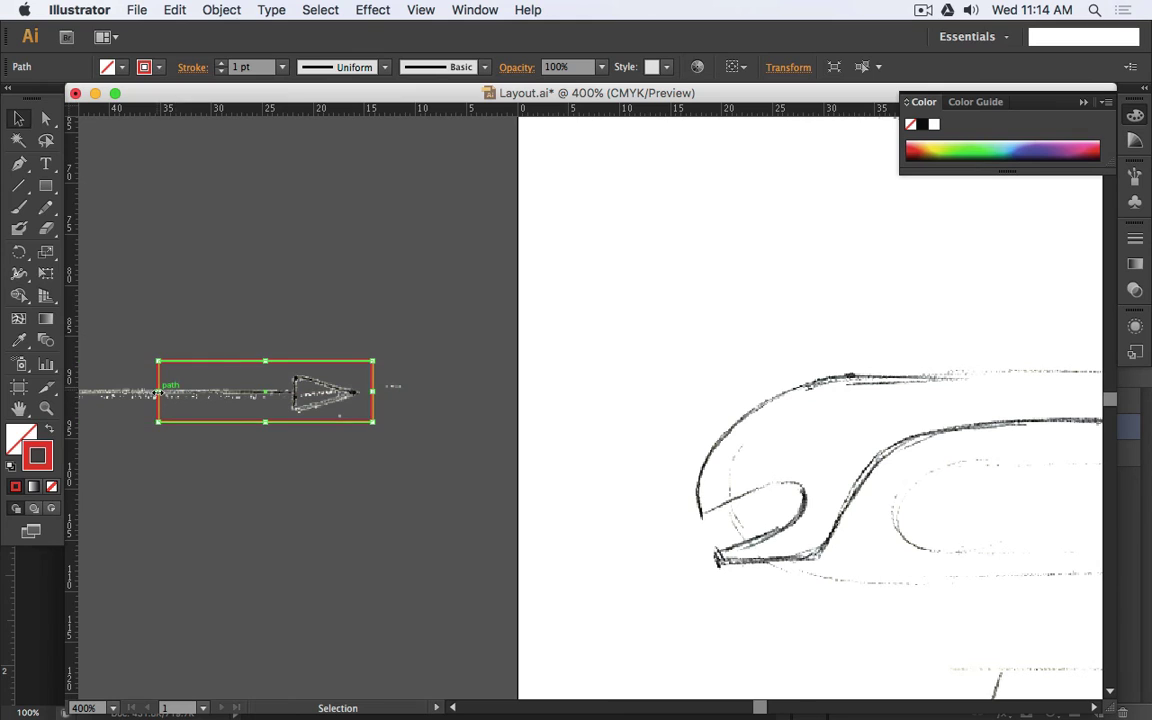
{"action": "left_click_drag", "start_coordinate": [159, 391], "coordinate": [207, 392]}
{"action": "left_click", "coordinate": [267, 514]}
- Crop the right-pointing arrow to its head by making a clipping mask from the arrow and the red rectangle, then deselect
{"action": "scroll", "coordinate": [303, 514], "scroll_direction": "down", "scroll_amount": 3}
{"action": "left_click_drag", "start_coordinate": [273, 532], "coordinate": [369, 468]}
{"action": "left_click", "coordinate": [411, 418]}
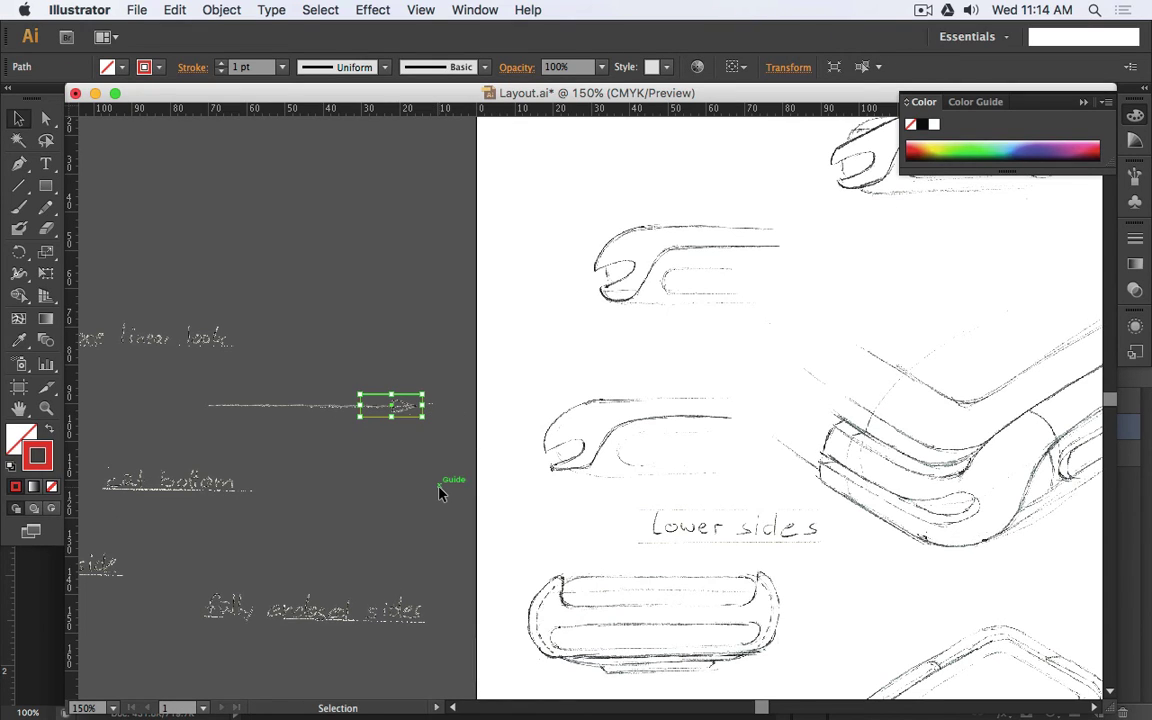
{"action": "left_click", "coordinate": [311, 405], "text": "shift"}
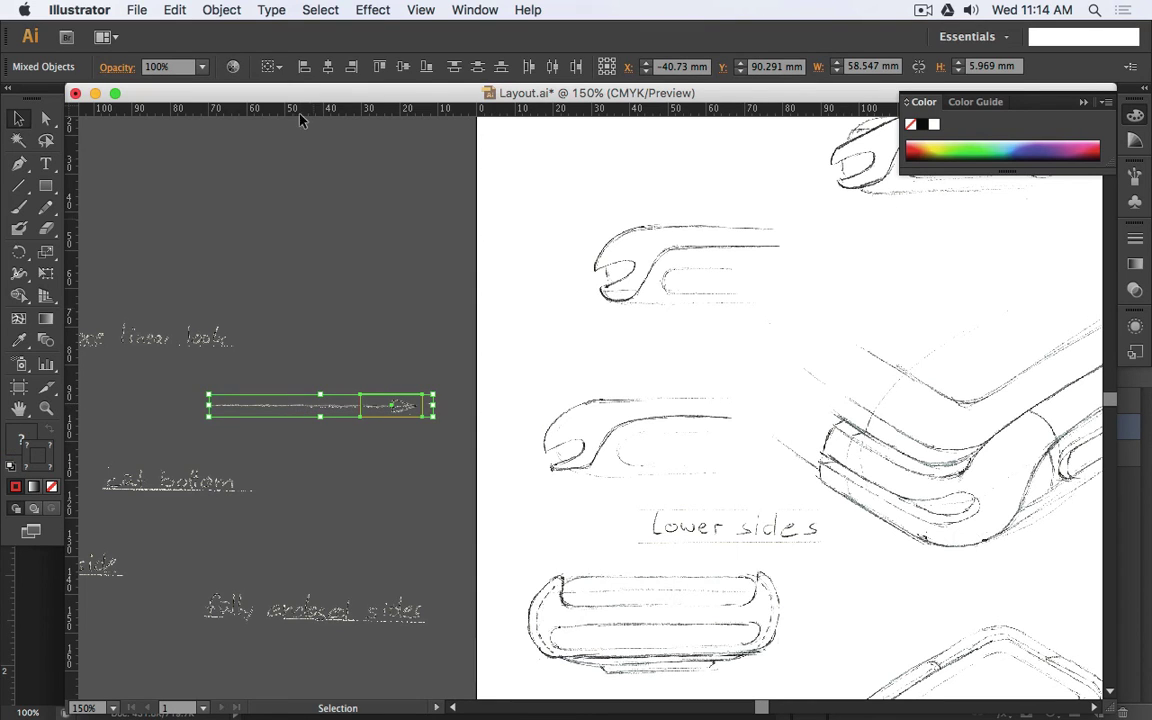
{"action": "left_click", "coordinate": [221, 9]}
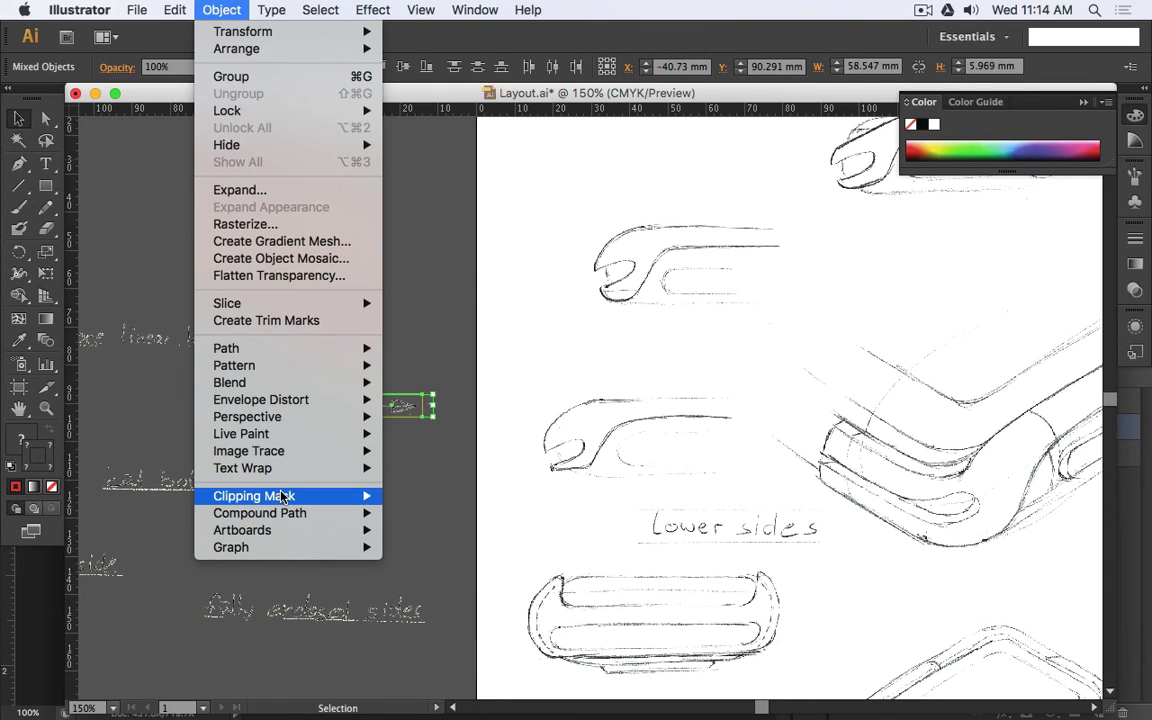
{"action": "mouse_move", "coordinate": [285, 496]}
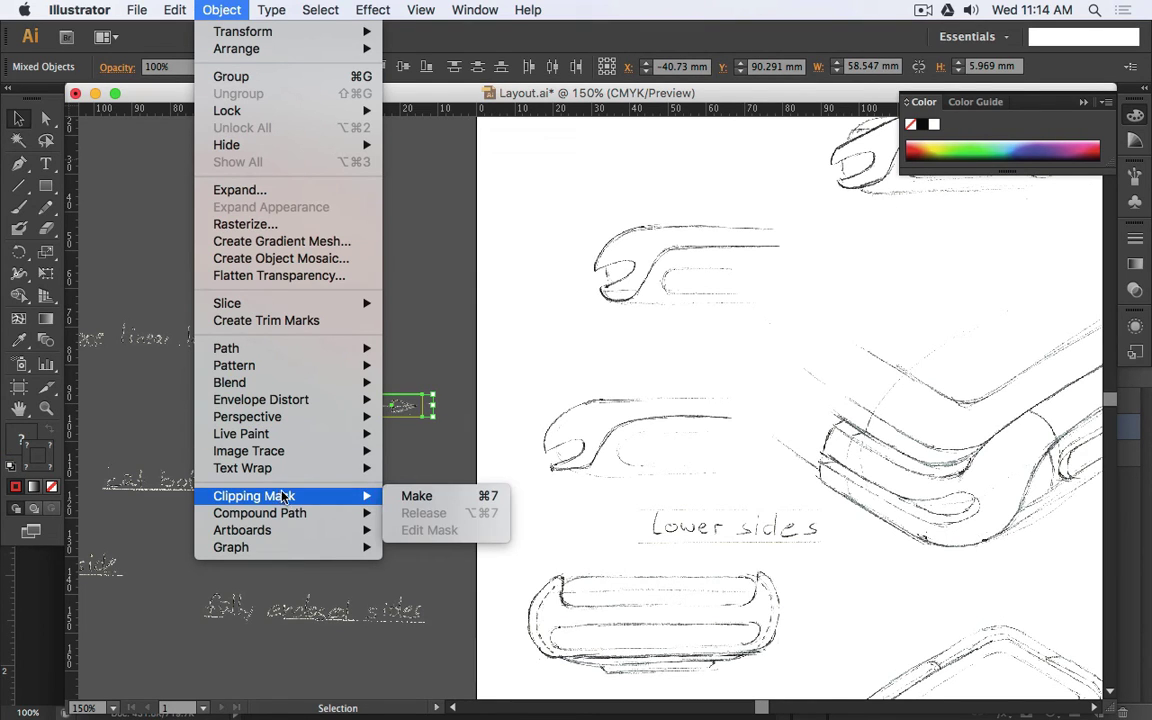
{"action": "left_click", "coordinate": [452, 497]}
{"action": "left_click", "coordinate": [397, 503]}
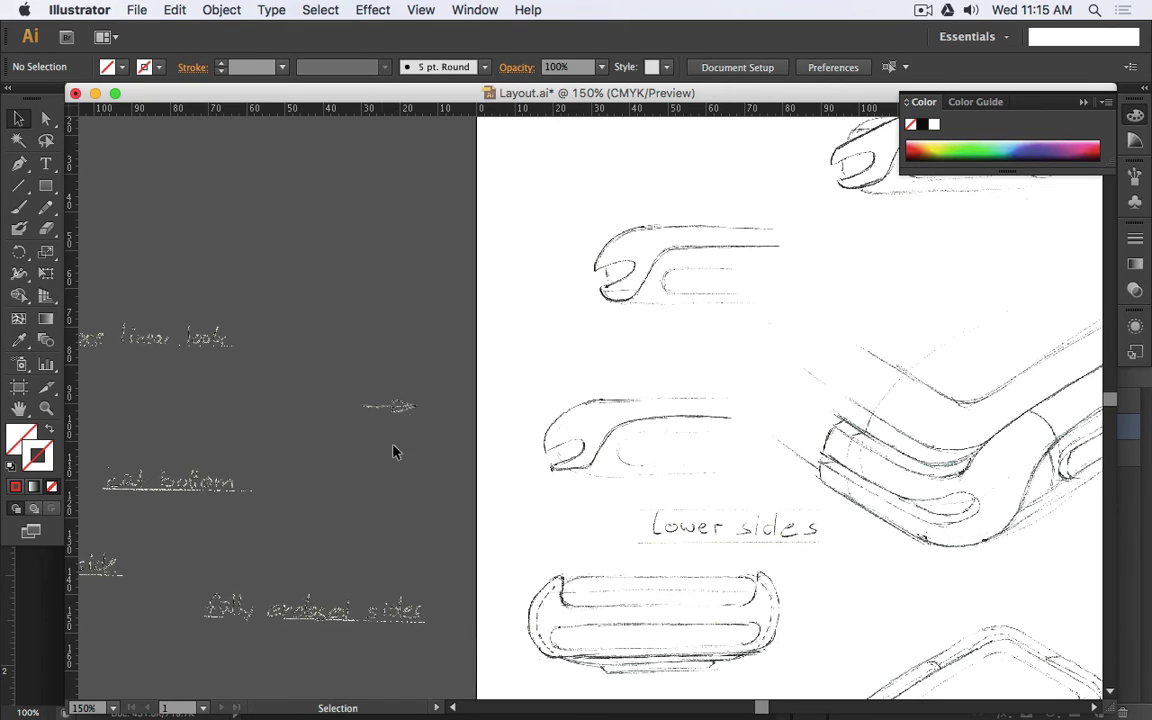
- Move the cropped arrow above the "more linear look" text and place two copies on the artboard: between the left case sketches and above "Lower sides"
{"action": "mouse_move", "coordinate": [399, 406]}
{"action": "left_mouse_down"}
{"action": "mouse_move", "coordinate": [400, 456]}
{"action": "mouse_move", "coordinate": [676, 476]}
{"action": "mouse_move", "coordinate": [540, 506]}
{"action": "mouse_move", "coordinate": [452, 502]}
{"action": "mouse_move", "coordinate": [226, 235]}
{"action": "left_mouse_up"}
{"action": "left_click", "coordinate": [427, 424]}
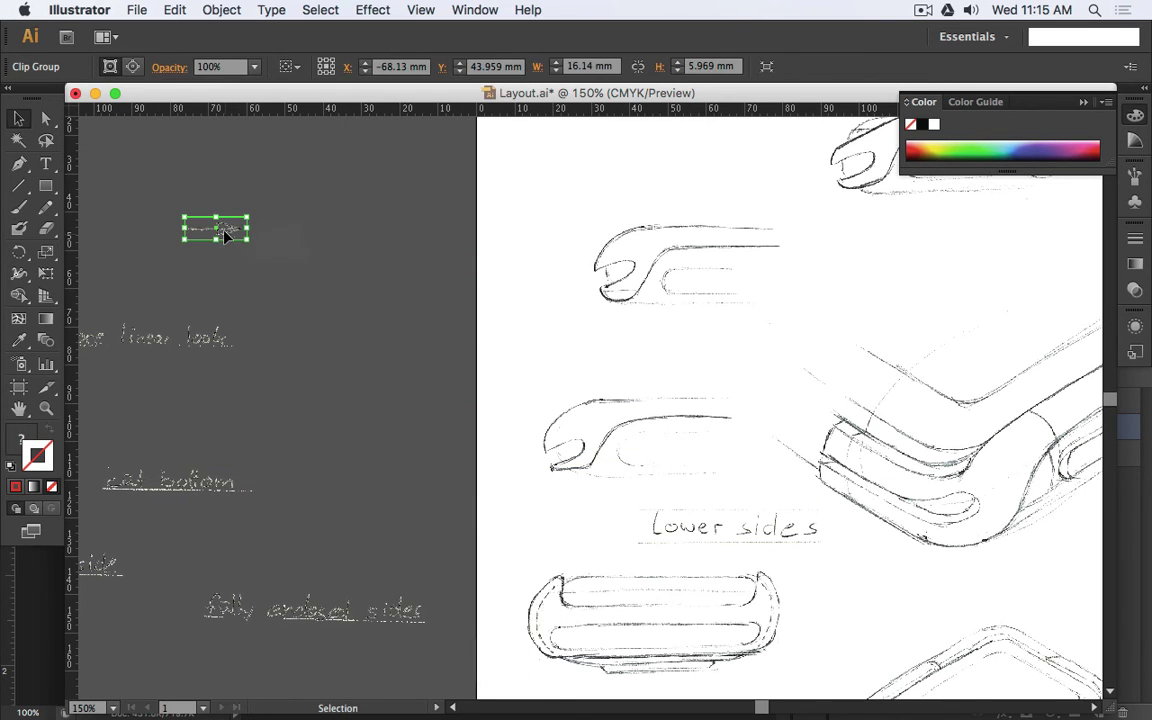
{"action": "key", "text": "a"}
{"action": "key", "text": "super+v"}
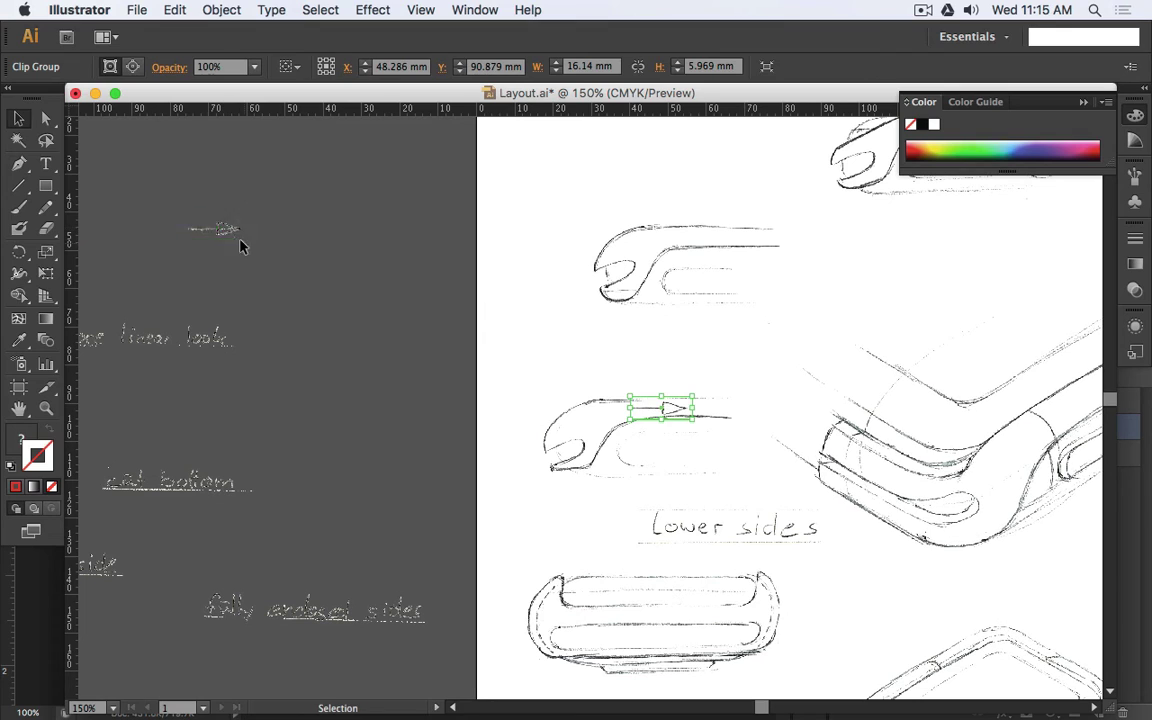
{"action": "mouse_move", "coordinate": [670, 415]}
{"action": "left_mouse_down"}
{"action": "mouse_move", "coordinate": [580, 355]}
{"action": "mouse_move", "coordinate": [630, 458]}
{"action": "mouse_move", "coordinate": [665, 412]}
{"action": "mouse_move", "coordinate": [797, 500]}
{"action": "left_mouse_up"}
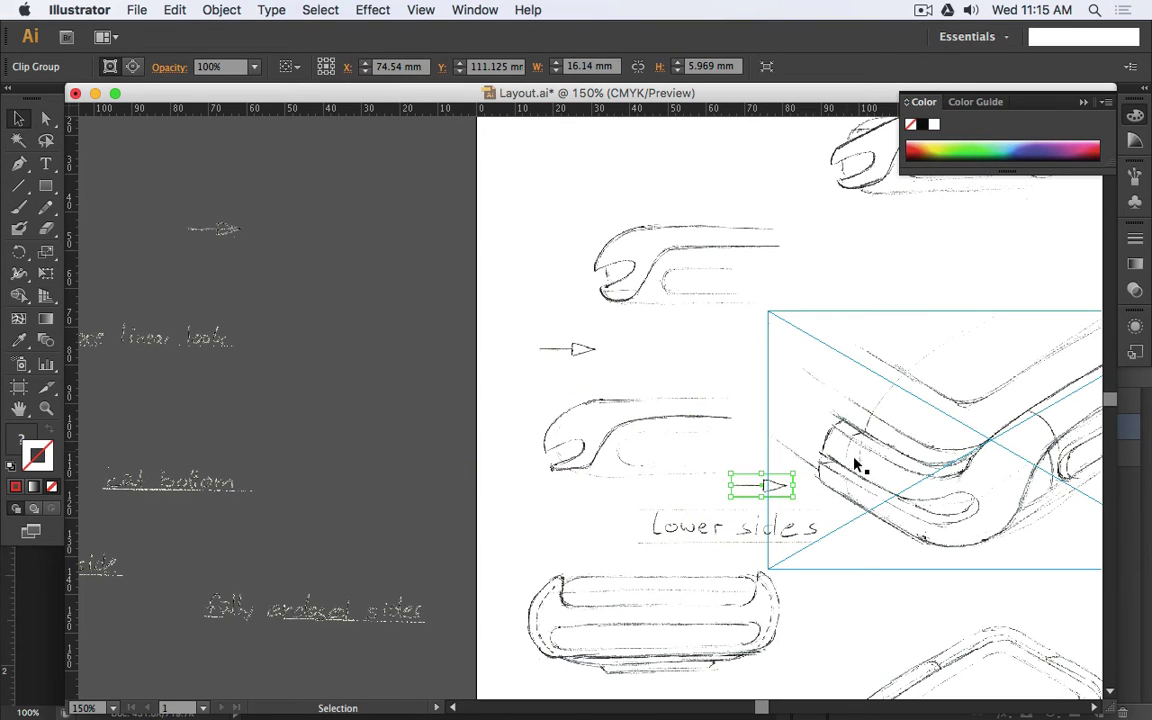
{"action": "key", "text": "super+t"}
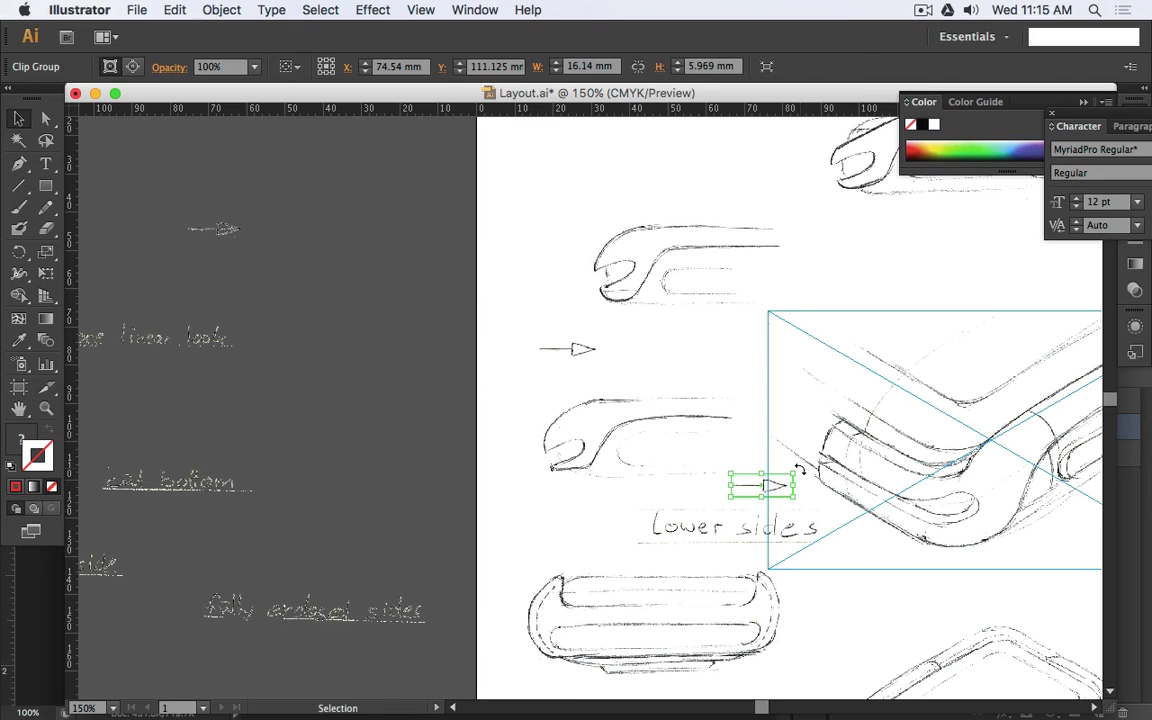
{"action": "key", "text": "super+t"}
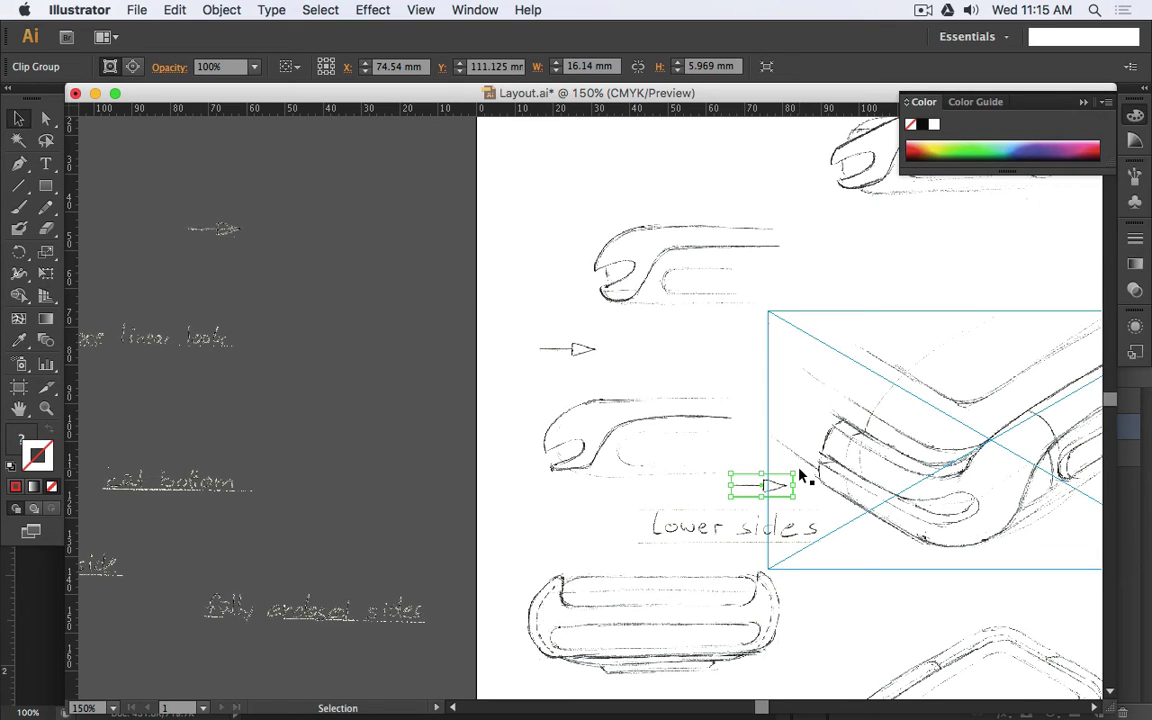
{"action": "left_click", "coordinate": [175, 9]}
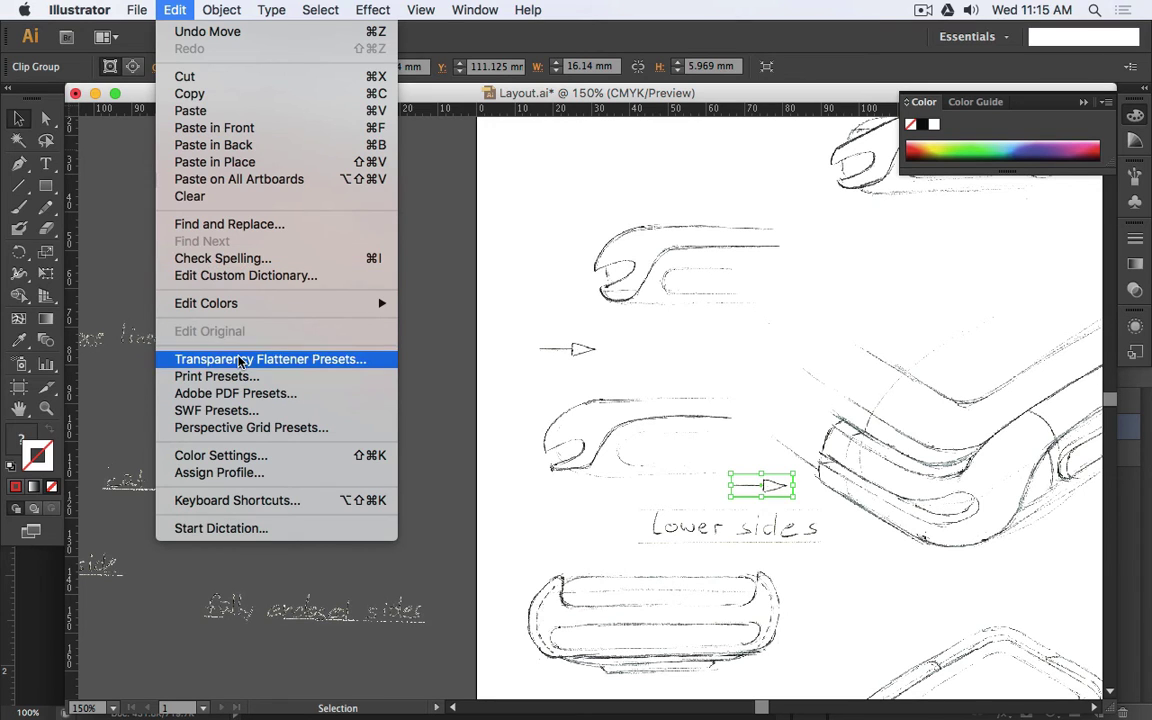
{"action": "mouse_move", "coordinate": [143, 9]}
{"action": "left_click", "coordinate": [216, 79]}
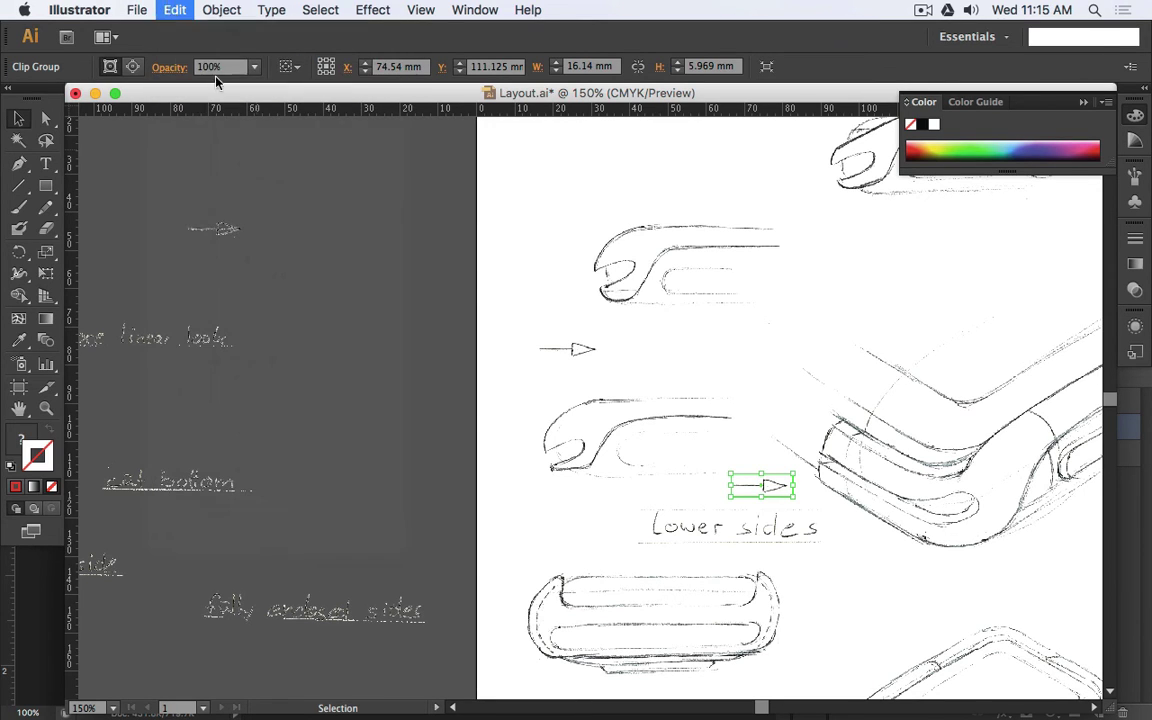
- Try to rotate the arrow above the "Lower sides" text freehand so it points diagonally up toward the central sketch
{"action": "left_click", "coordinate": [630, 442]}
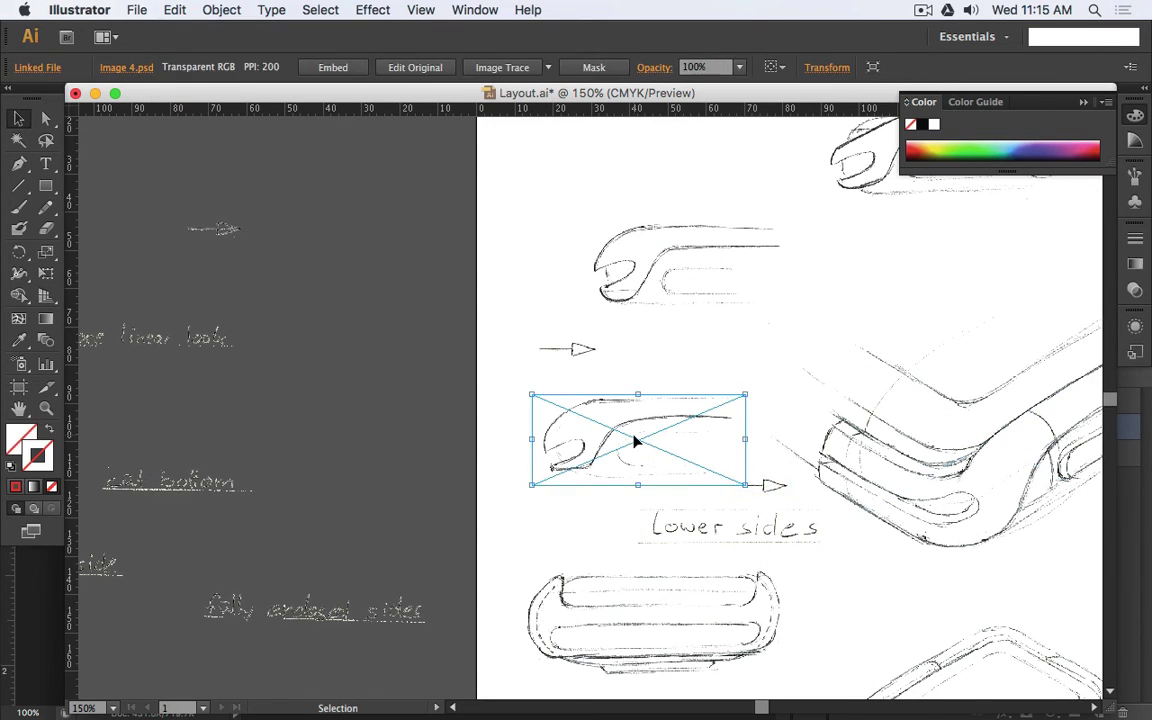
{"action": "left_click", "coordinate": [783, 488]}
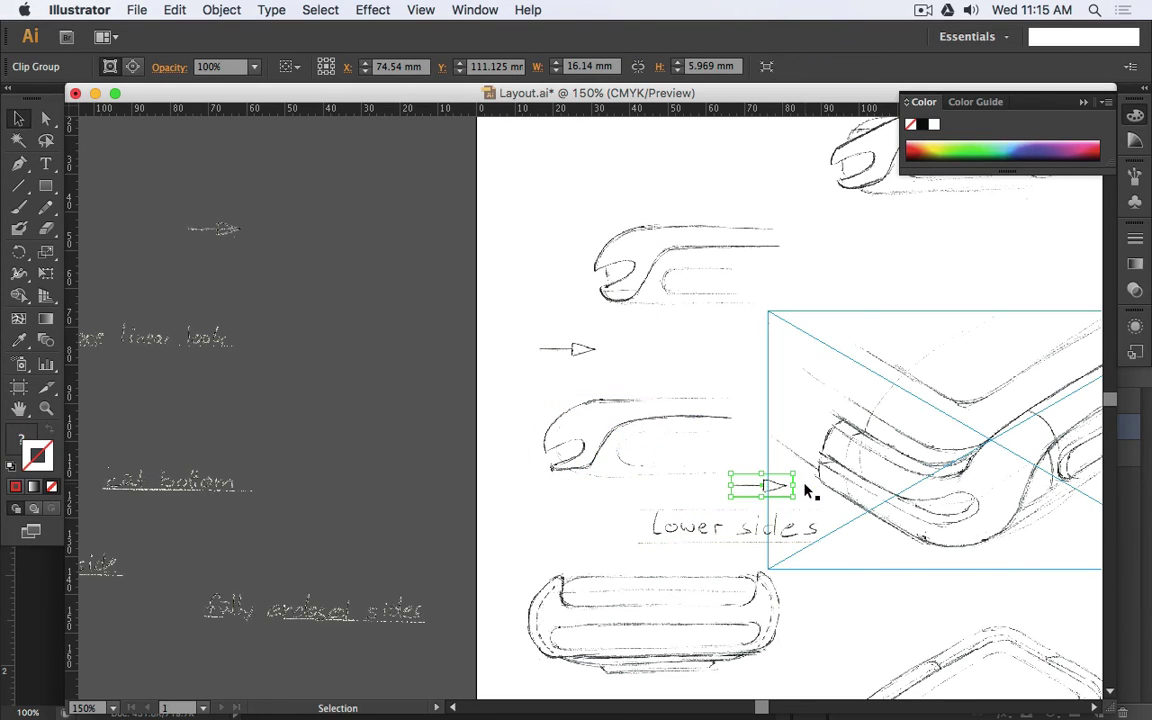
{"action": "left_click_drag", "start_coordinate": [801, 484], "coordinate": [790, 457]}
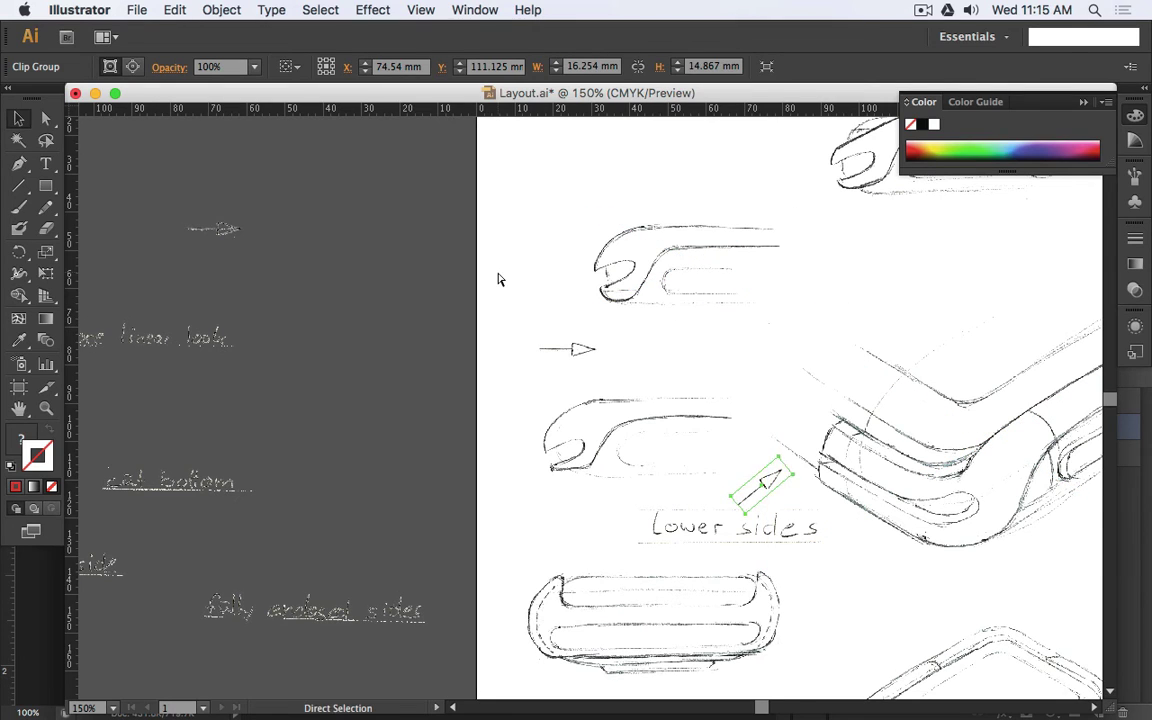
{"action": "key", "text": "super+z"}
- Rotate the arrow above "Lower sides" about 45° counterclockwise with the Rotate command and preview on, pointing it up toward the central sketch
{"action": "left_click", "coordinate": [201, 9]}
{"action": "mouse_move", "coordinate": [222, 40]}
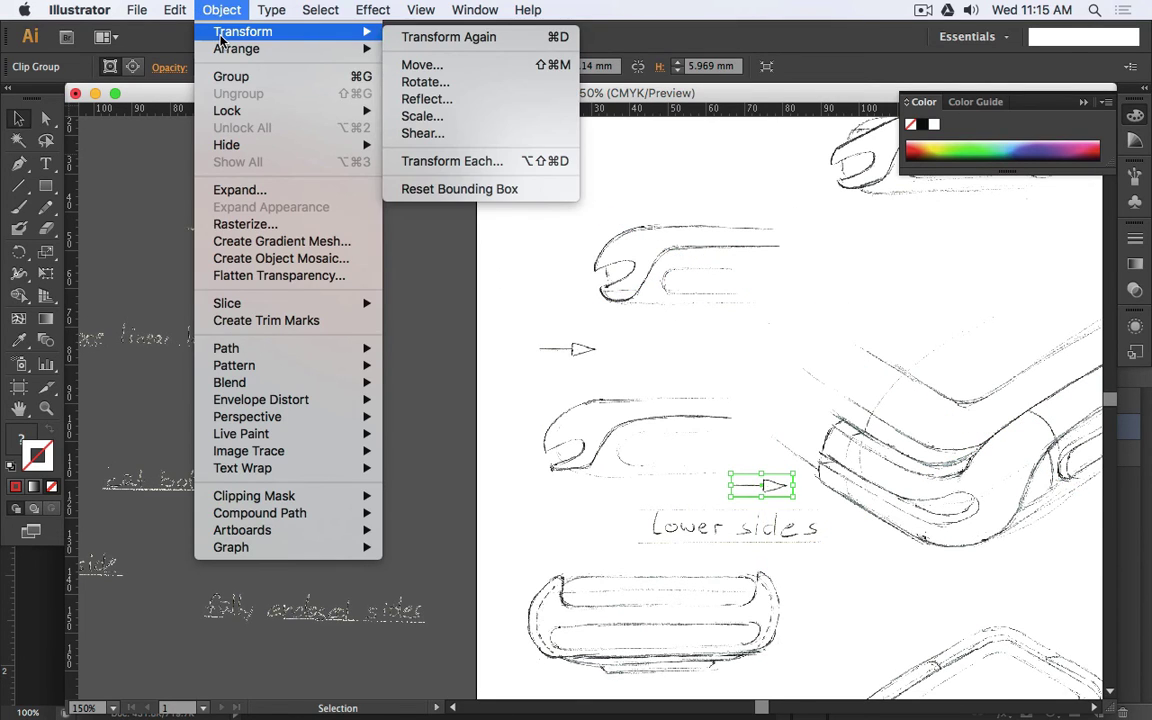
{"action": "left_click", "coordinate": [450, 82]}
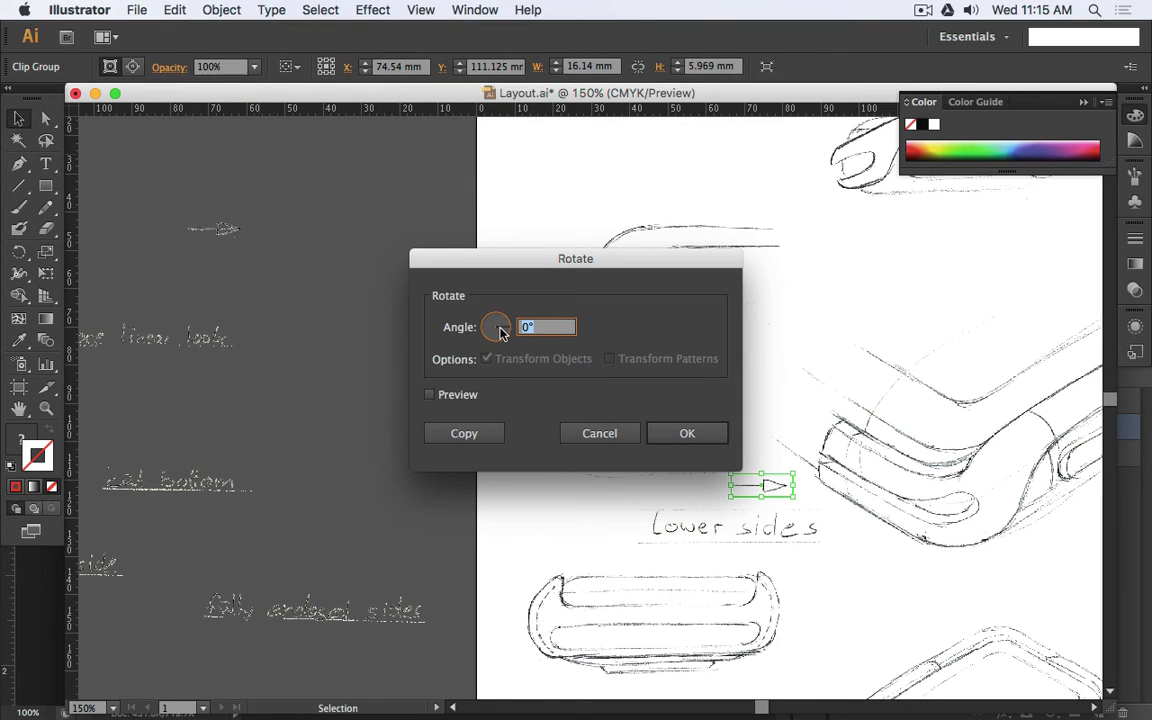
{"action": "left_click_drag", "start_coordinate": [501, 333], "coordinate": [507, 322]}
{"action": "left_click", "coordinate": [466, 395]}
{"action": "left_click", "coordinate": [670, 438]}
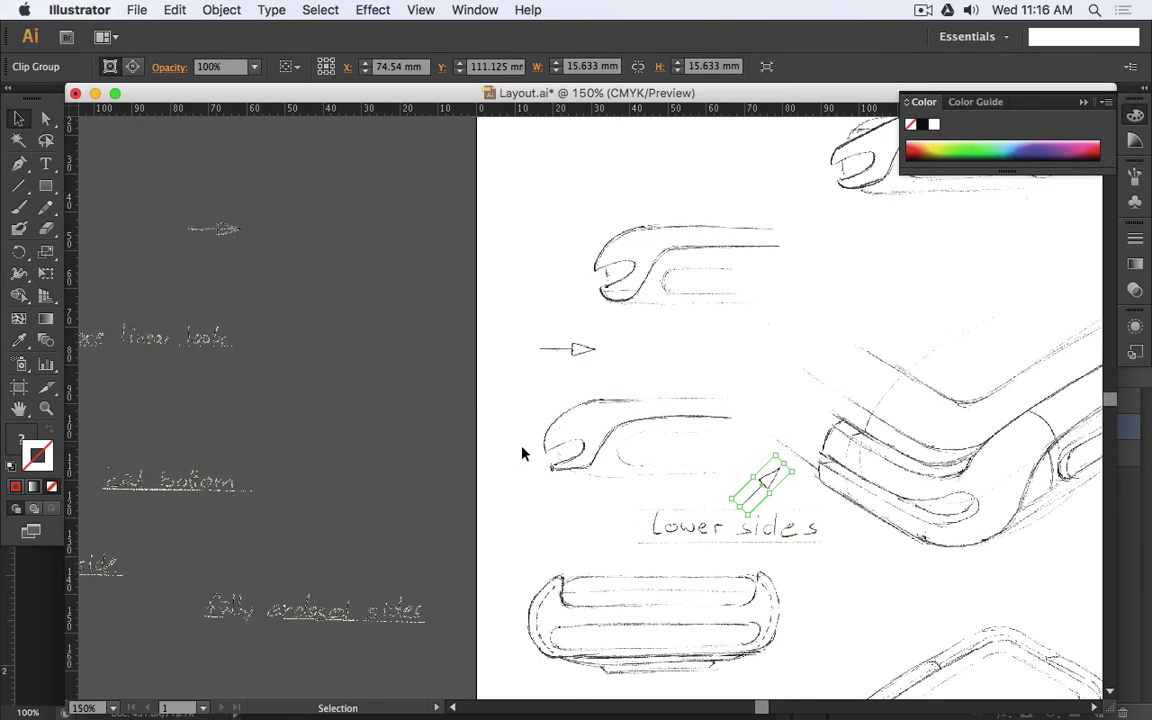
- Rotate the other arrow copy, between the two left case sketches, by 270° so it points straight down
{"action": "left_click", "coordinate": [573, 352]}
{"action": "left_click", "coordinate": [222, 9]}
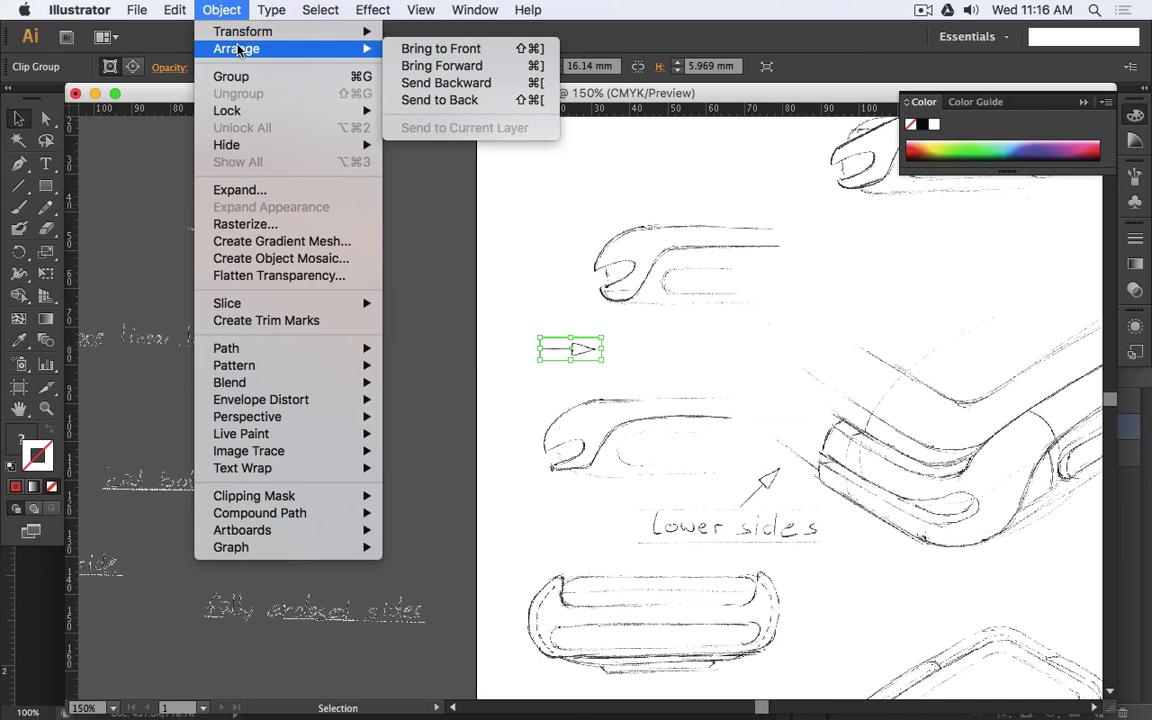
{"action": "mouse_move", "coordinate": [290, 32]}
{"action": "left_click", "coordinate": [463, 81]}
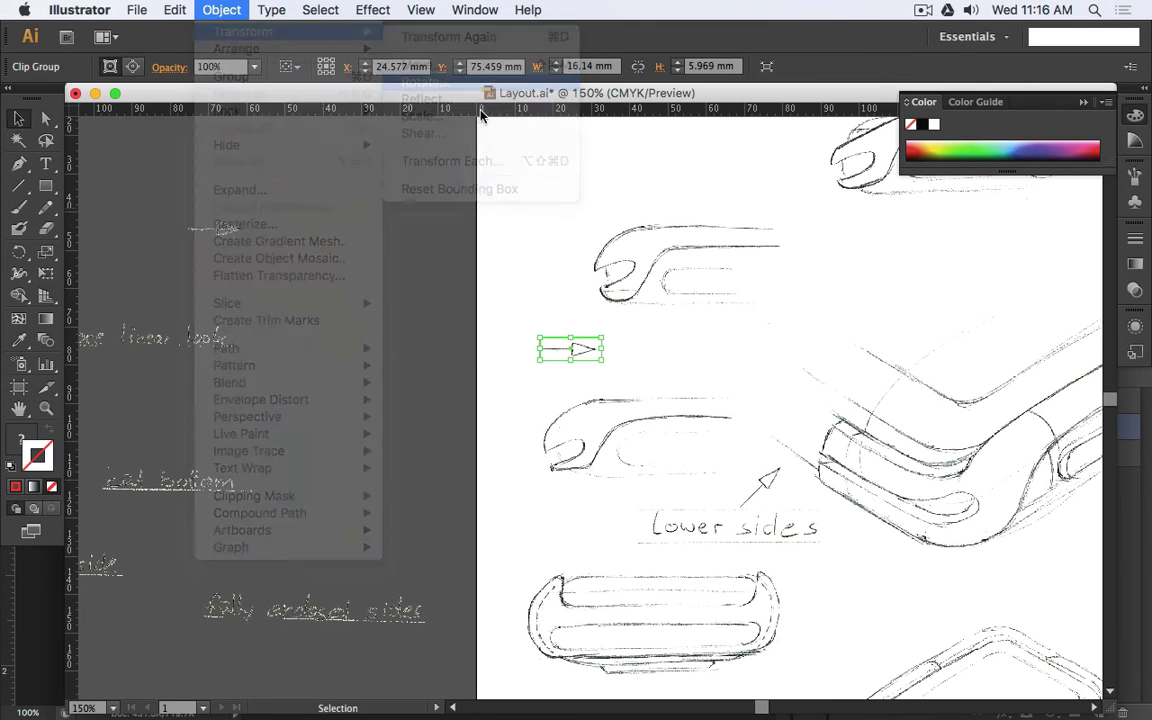
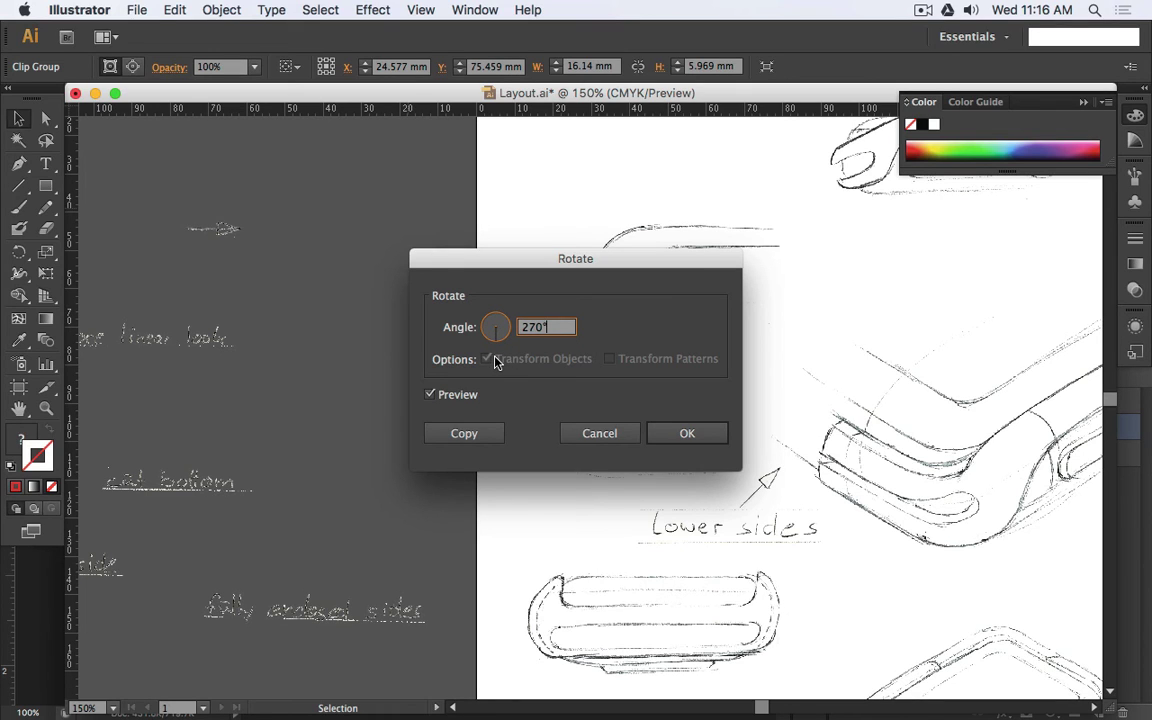
{"action": "left_click", "coordinate": [687, 435]}
- Try to turn the downward arrow to a diagonal direction with the Rotate command, then undo that rotation
{"action": "left_click", "coordinate": [271, 9]}
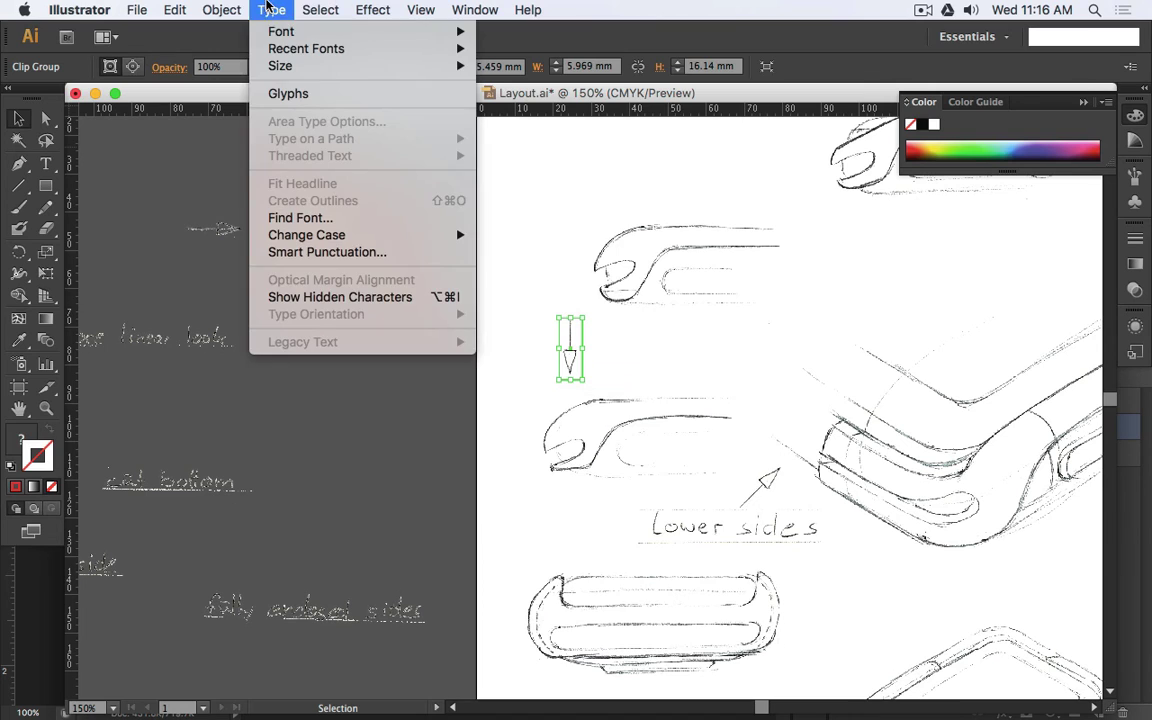
{"action": "mouse_move", "coordinate": [222, 9]}
{"action": "mouse_move", "coordinate": [200, 48]}
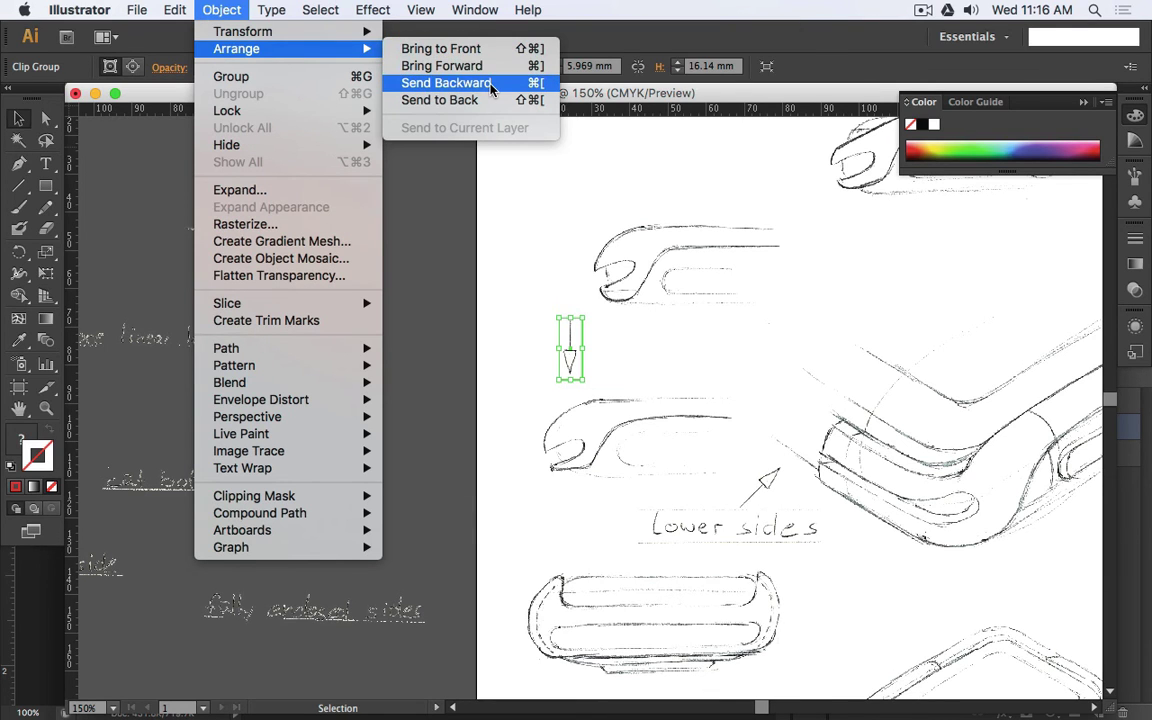
{"action": "mouse_move", "coordinate": [290, 31]}
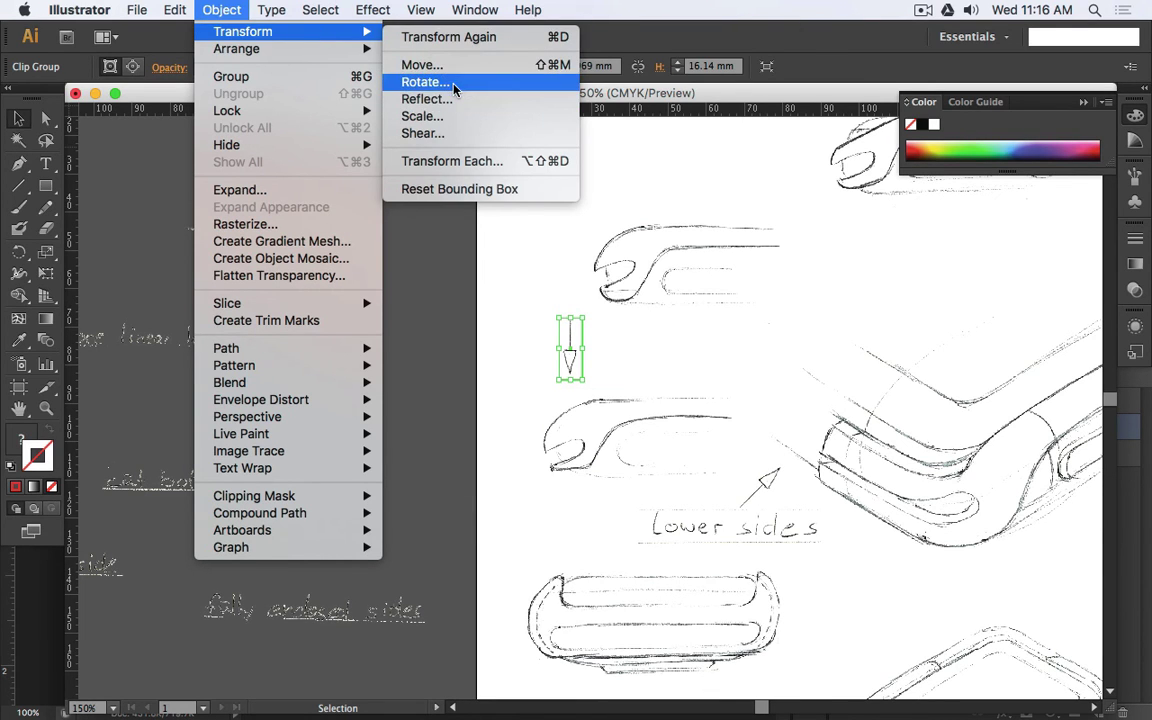
{"action": "left_click", "coordinate": [426, 82]}
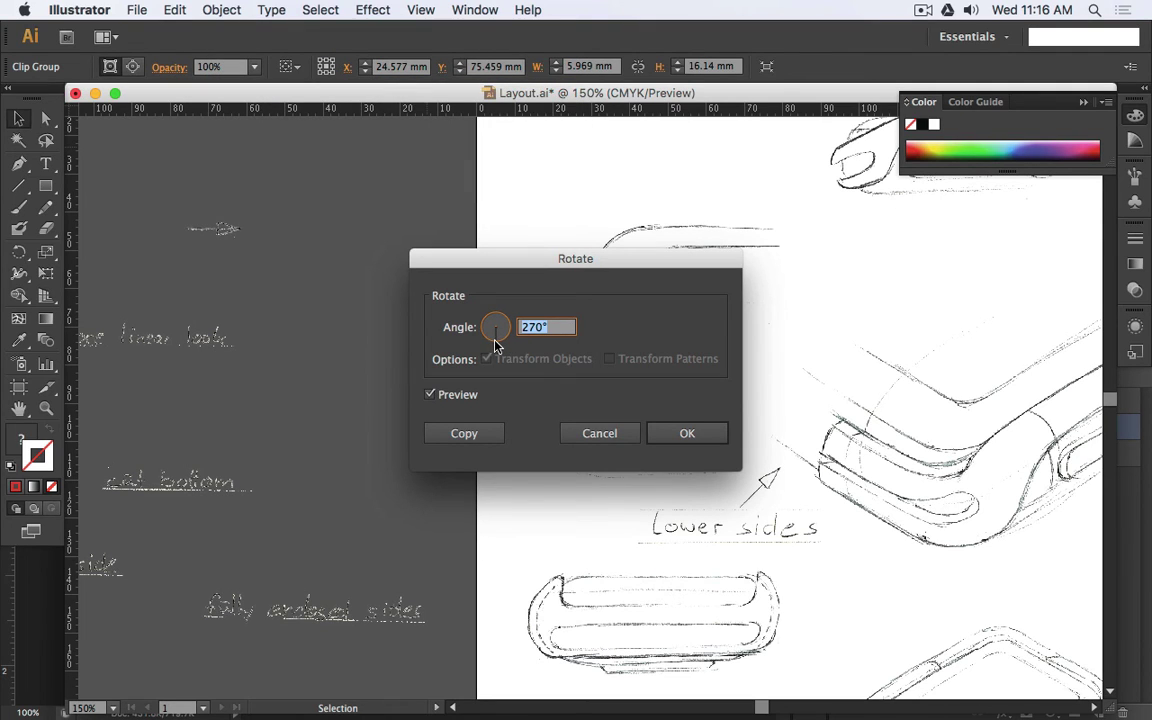
{"action": "left_click_drag", "start_coordinate": [494, 343], "coordinate": [482, 349]}
{"action": "left_click", "coordinate": [675, 438]}
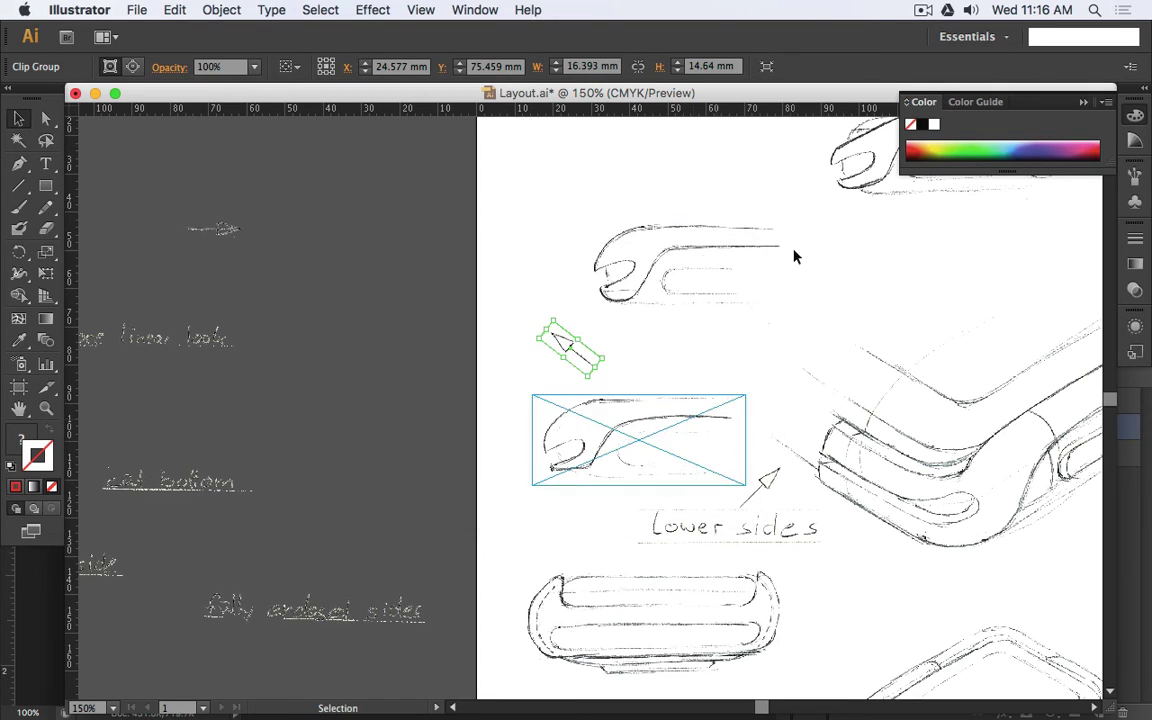
{"action": "key", "text": "super+z"}
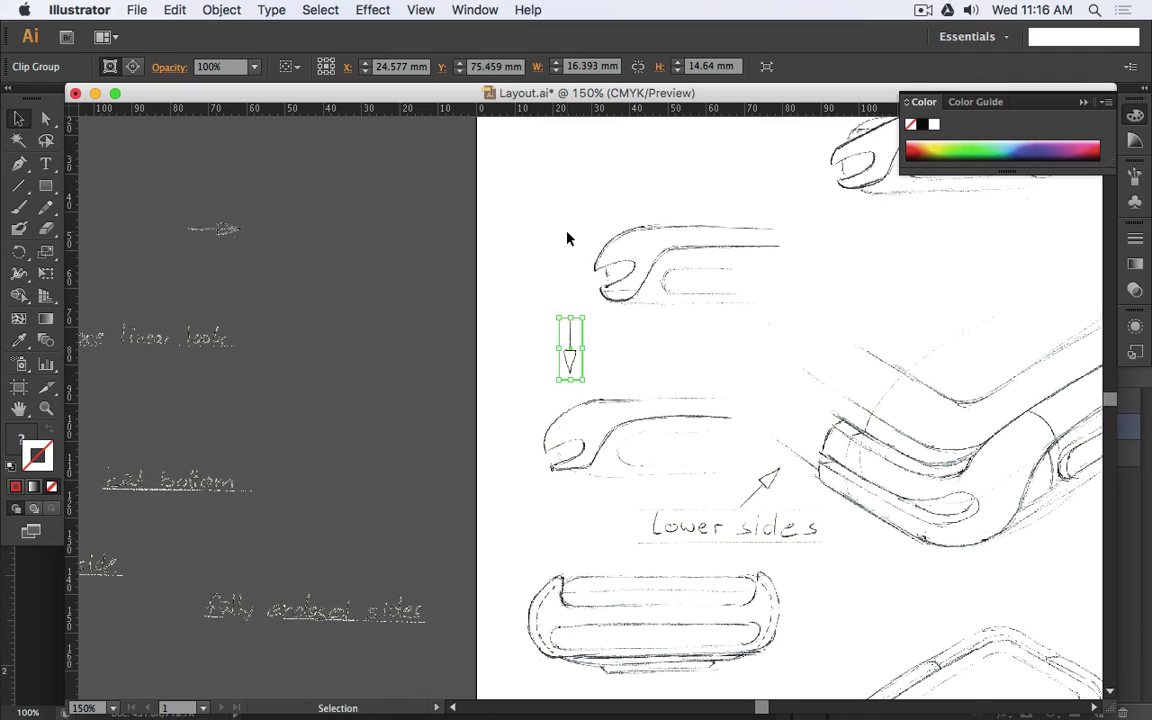
- Rotate the downward arrow freehand about 45° to point down-left and place it under "Lower sides", aimed at the bottom-left case sketch
{"action": "key", "text": "r"}
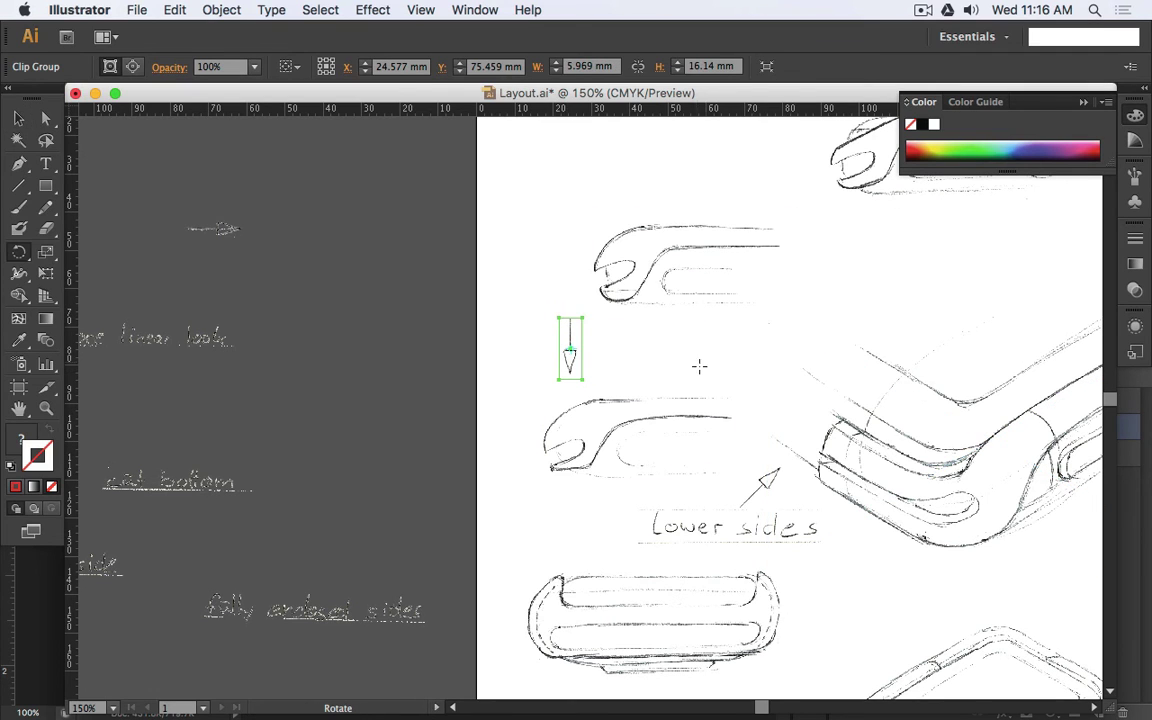
{"action": "mouse_move", "coordinate": [766, 357]}
{"action": "left_mouse_down"}
{"action": "mouse_move", "coordinate": [779, 401]}
{"action": "mouse_move", "coordinate": [760, 430]}
{"action": "mouse_move", "coordinate": [679, 481]}
{"action": "mouse_move", "coordinate": [640, 249]}
{"action": "mouse_move", "coordinate": [504, 293]}
{"action": "mouse_move", "coordinate": [555, 272]}
{"action": "mouse_move", "coordinate": [518, 273]}
{"action": "mouse_move", "coordinate": [650, 329]}
{"action": "mouse_move", "coordinate": [612, 401]}
{"action": "mouse_move", "coordinate": [607, 291]}
{"action": "mouse_move", "coordinate": [545, 293]}
{"action": "mouse_move", "coordinate": [650, 290]}
{"action": "mouse_move", "coordinate": [656, 378]}
{"action": "mouse_move", "coordinate": [548, 382]}
{"action": "mouse_move", "coordinate": [586, 435]}
{"action": "mouse_move", "coordinate": [614, 428]}
{"action": "left_mouse_up"}
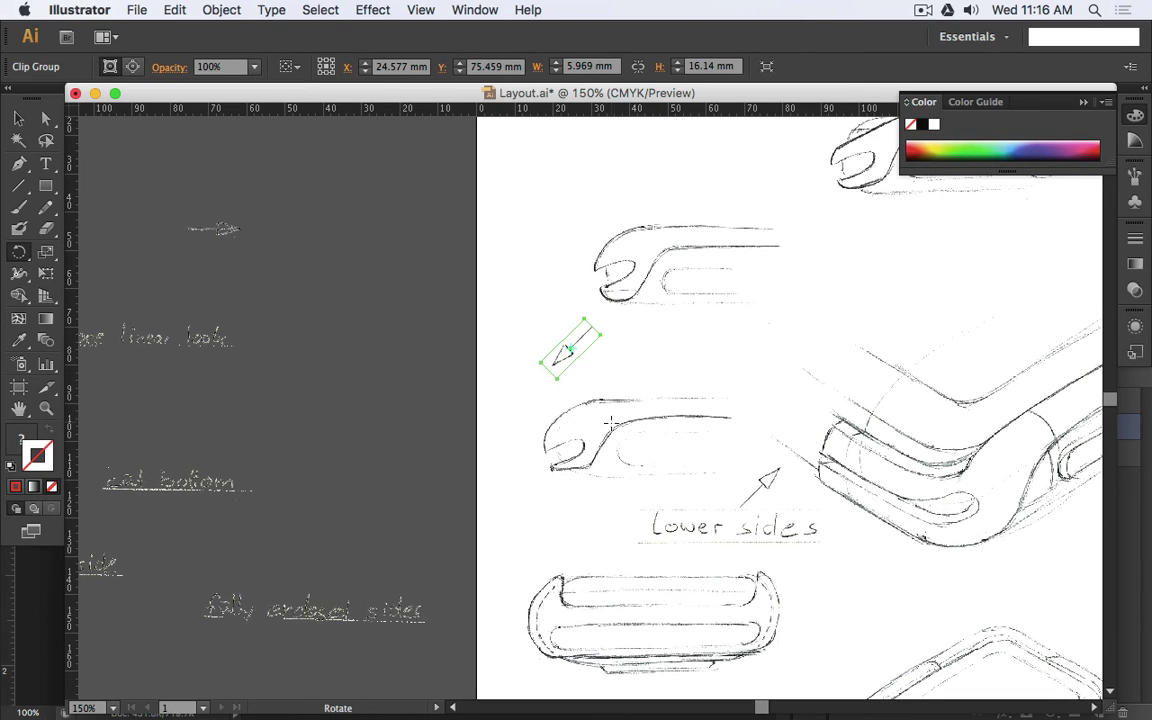
{"action": "key", "text": "v"}
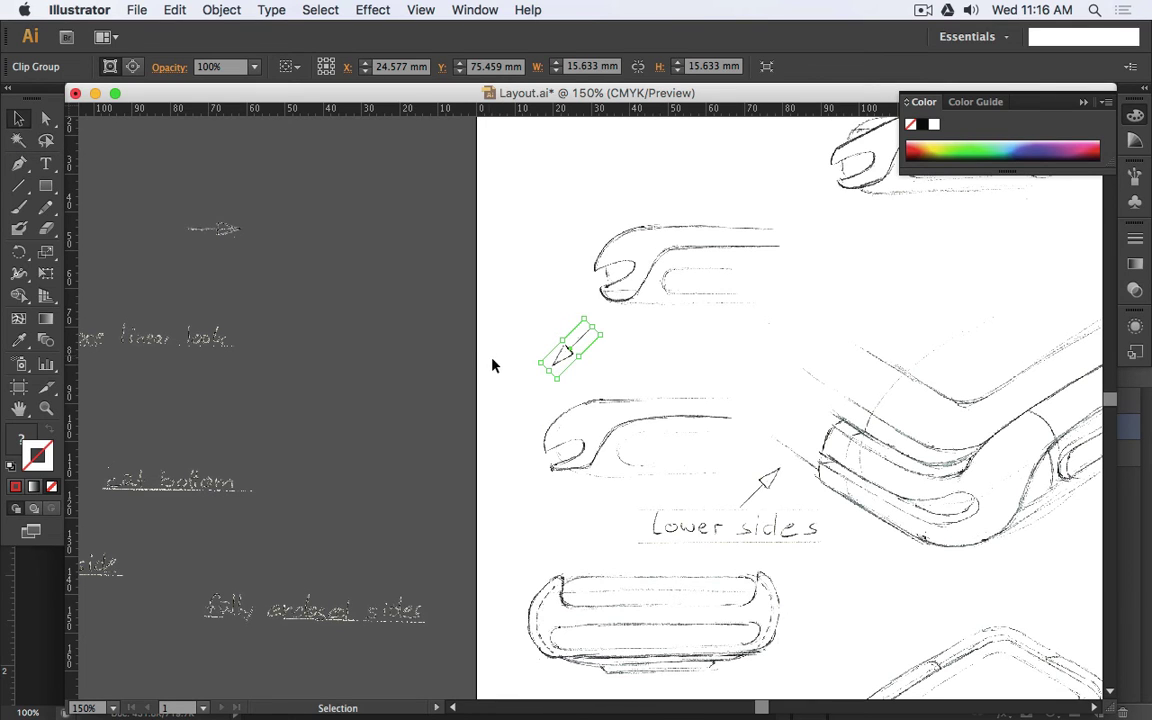
{"action": "left_click_drag", "start_coordinate": [570, 360], "coordinate": [708, 553]}
{"action": "left_click", "coordinate": [419, 424]}
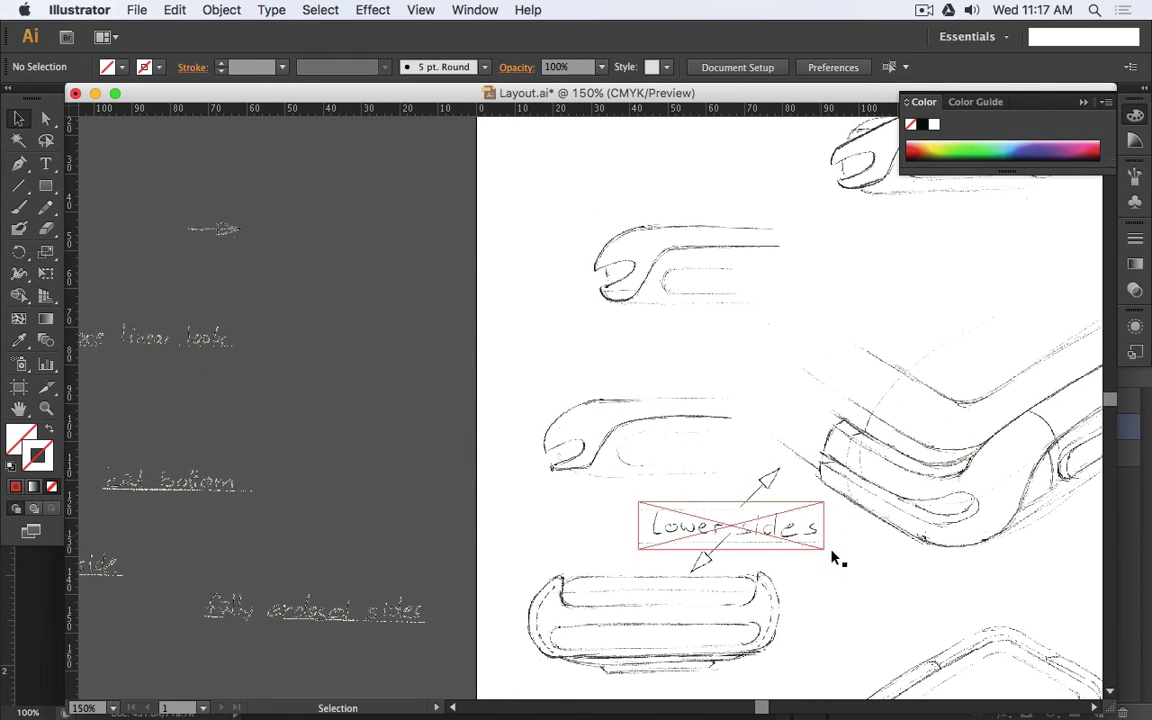
- Move the "Lower sides" text slightly up and to the right so it sits between the two diagonal arrows
{"action": "scroll", "coordinate": [876, 591], "scroll_direction": "up", "scroll_amount": 3}
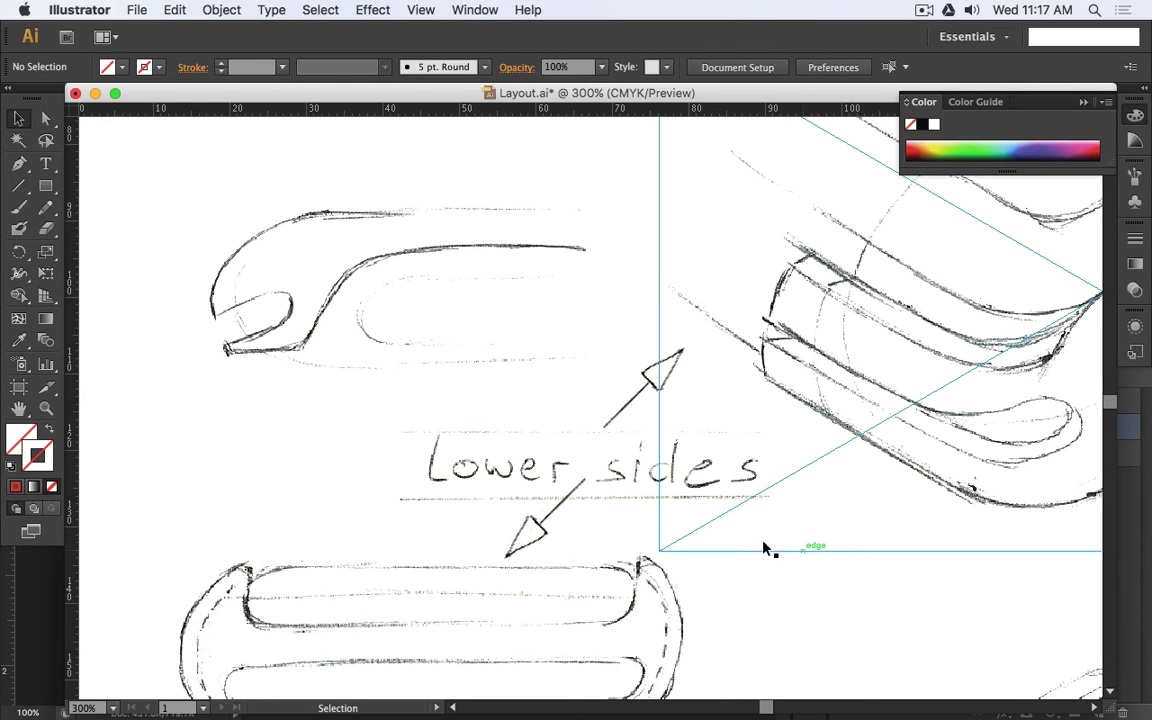
{"action": "left_click_drag", "start_coordinate": [685, 473], "coordinate": [678, 456]}
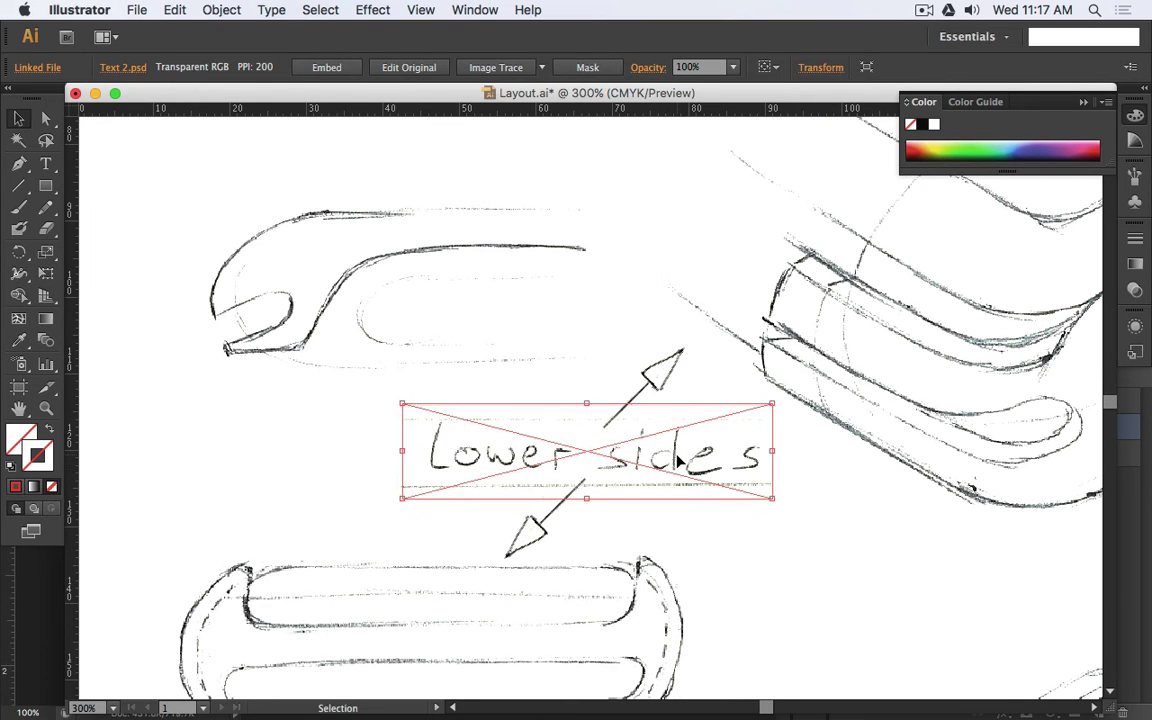
{"action": "key", "text": "Right"}
{"action": "key", "text": "Right"}
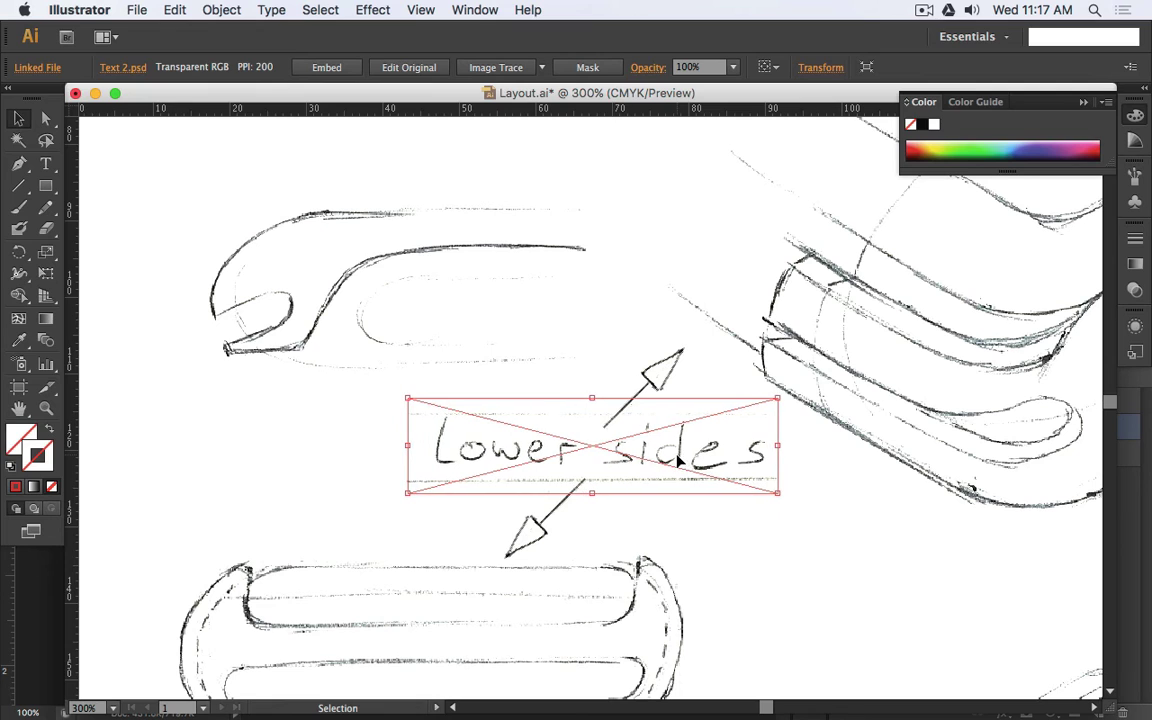
{"action": "key", "text": "Right"}
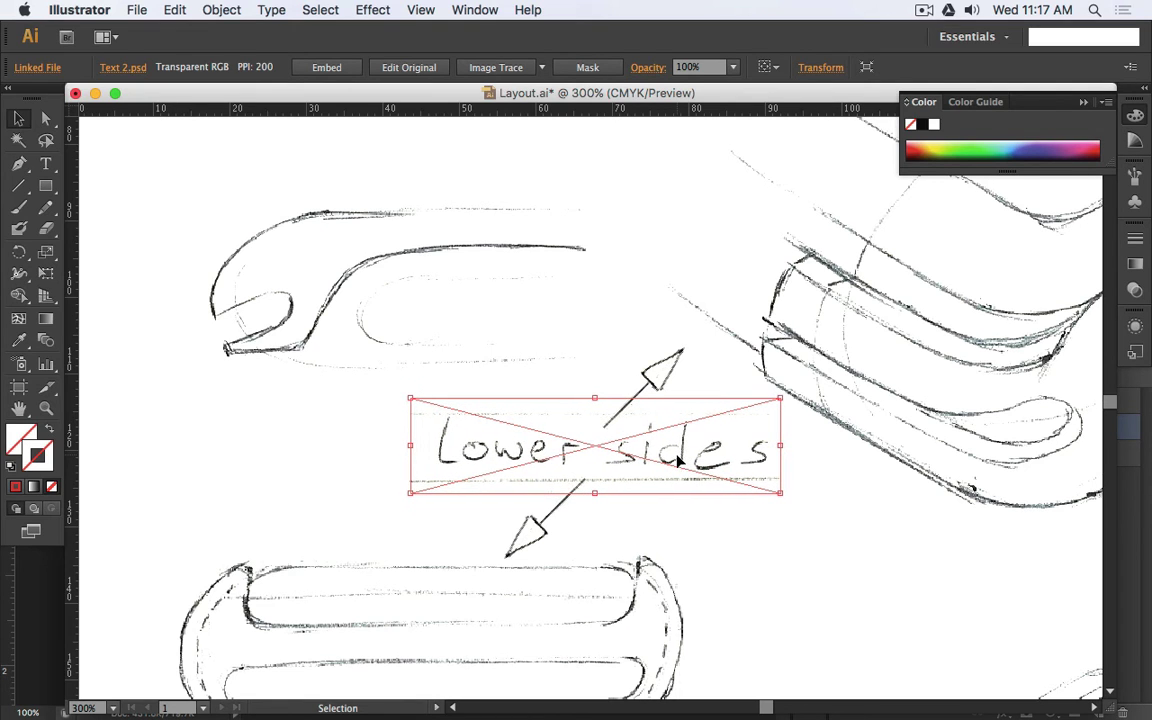
- Move the "Lower sides" label together with its two diagonal arrows about 5 mm to the right, closer to the central corner sketch
{"action": "left_click", "coordinate": [836, 617]}
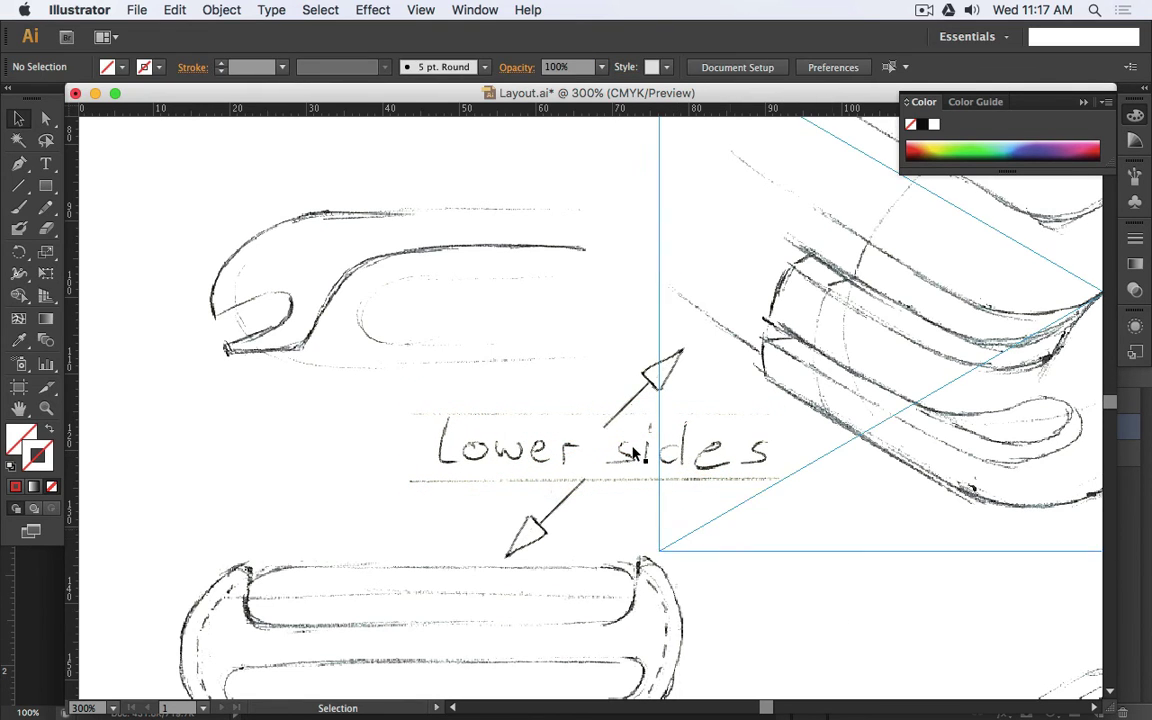
{"action": "key", "text": "super+minus"}
{"action": "key", "text": "super+minus"}
{"action": "key", "text": "super+minus"}
{"action": "key", "text": "super+minus"}
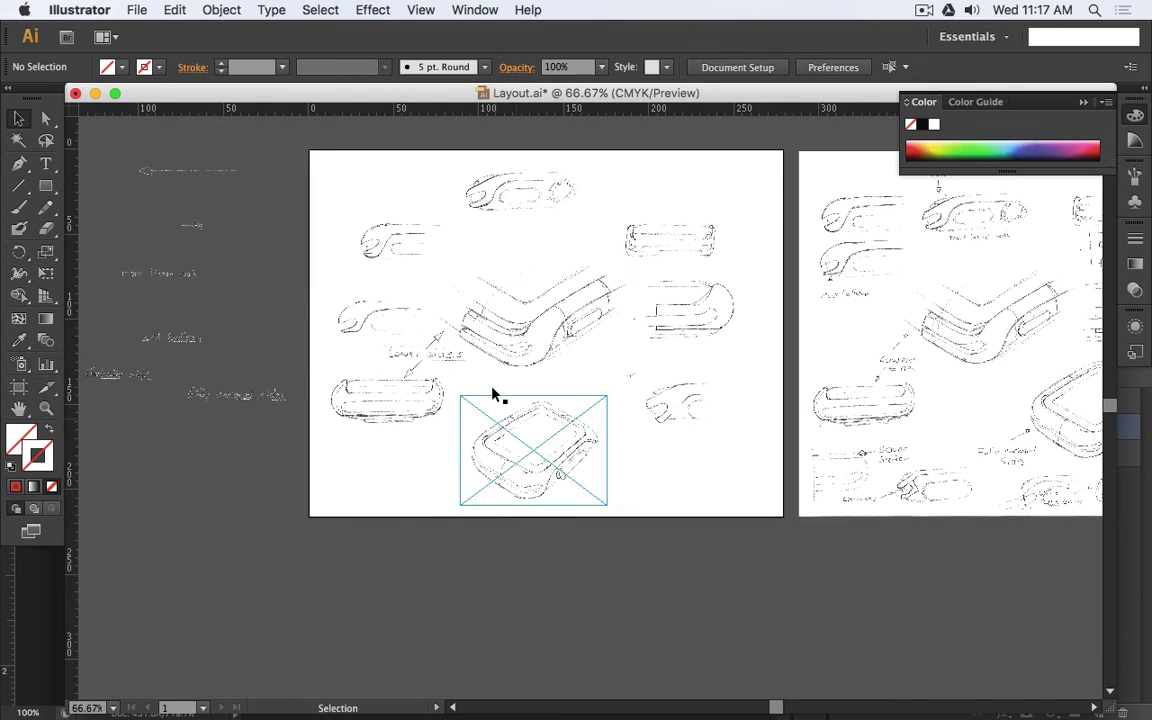
{"action": "key", "text": "super+plus"}
{"action": "key", "text": "super+plus"}
{"action": "left_click", "coordinate": [380, 283]}
{"action": "left_click", "coordinate": [380, 266]}
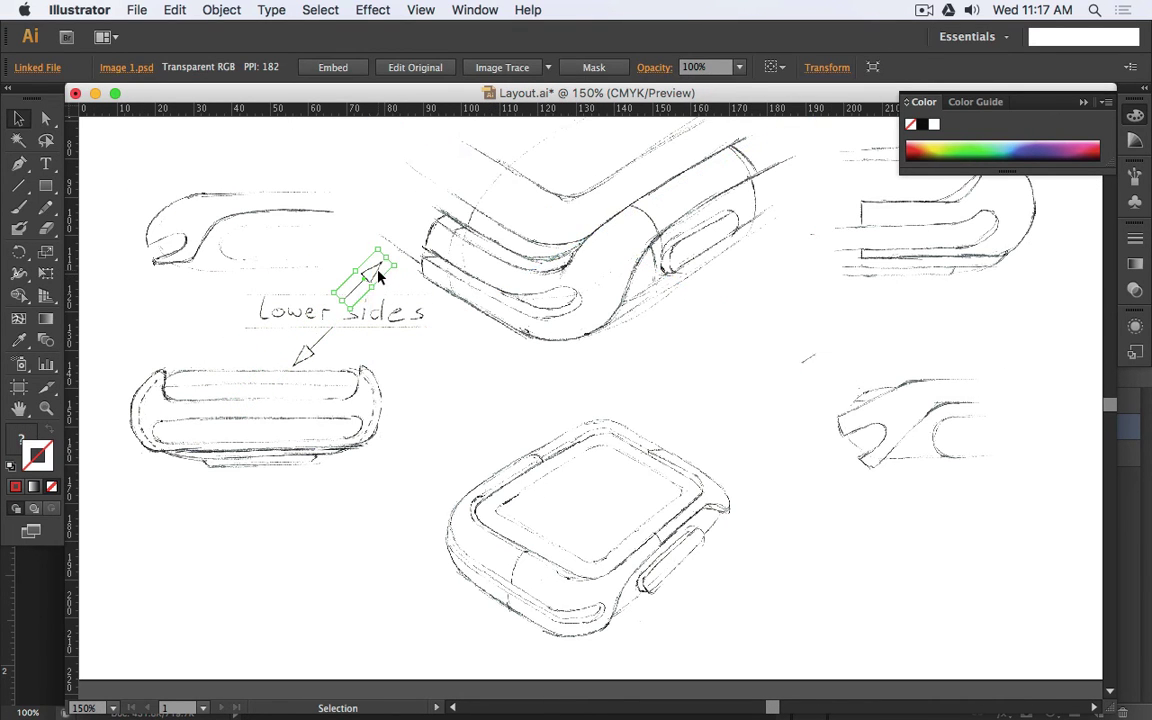
{"action": "left_click", "coordinate": [382, 314], "text": "shift"}
{"action": "left_click", "coordinate": [318, 350], "text": "shift"}
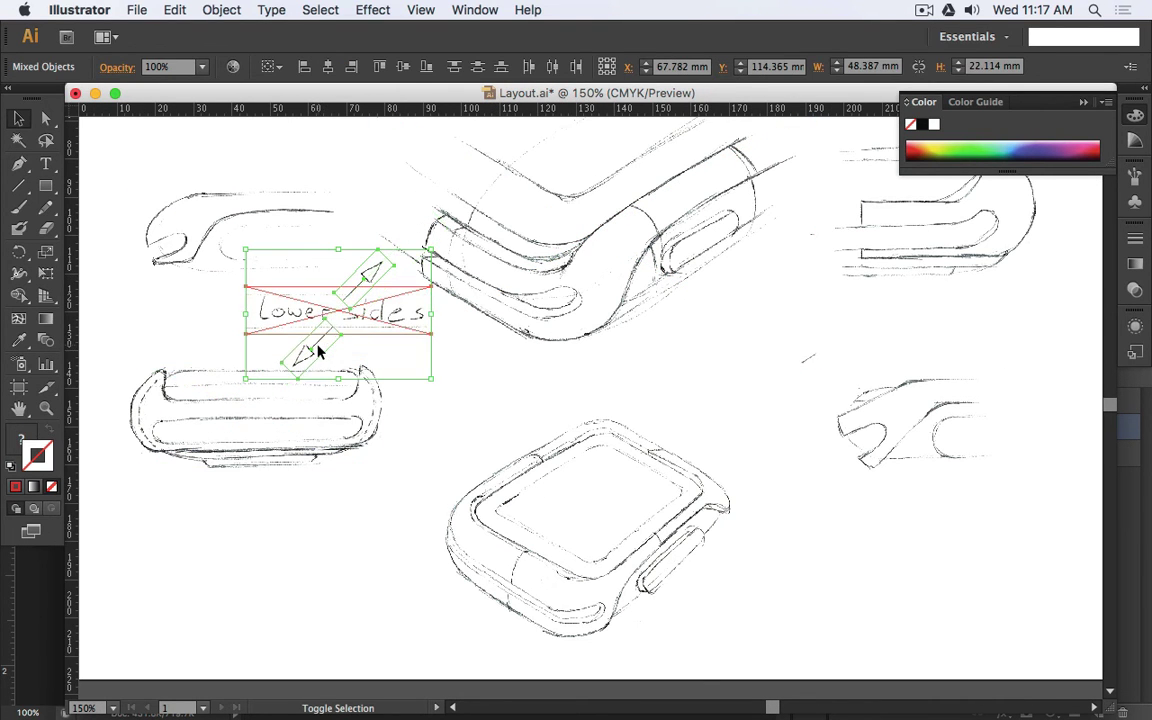
{"action": "key", "text": "Right"}
{"action": "key", "text": "Right"}
{"action": "key", "text": "Right"}
{"action": "key", "text": "Right"}
{"action": "key", "text": "Right"}
{"action": "key", "text": "Right"}
{"action": "key", "text": "Right"}
{"action": "key", "text": "Right"}
{"action": "key", "text": "Right"}
{"action": "key", "text": "Right"}
{"action": "key", "text": "Right"}
{"action": "key", "text": "Right"}
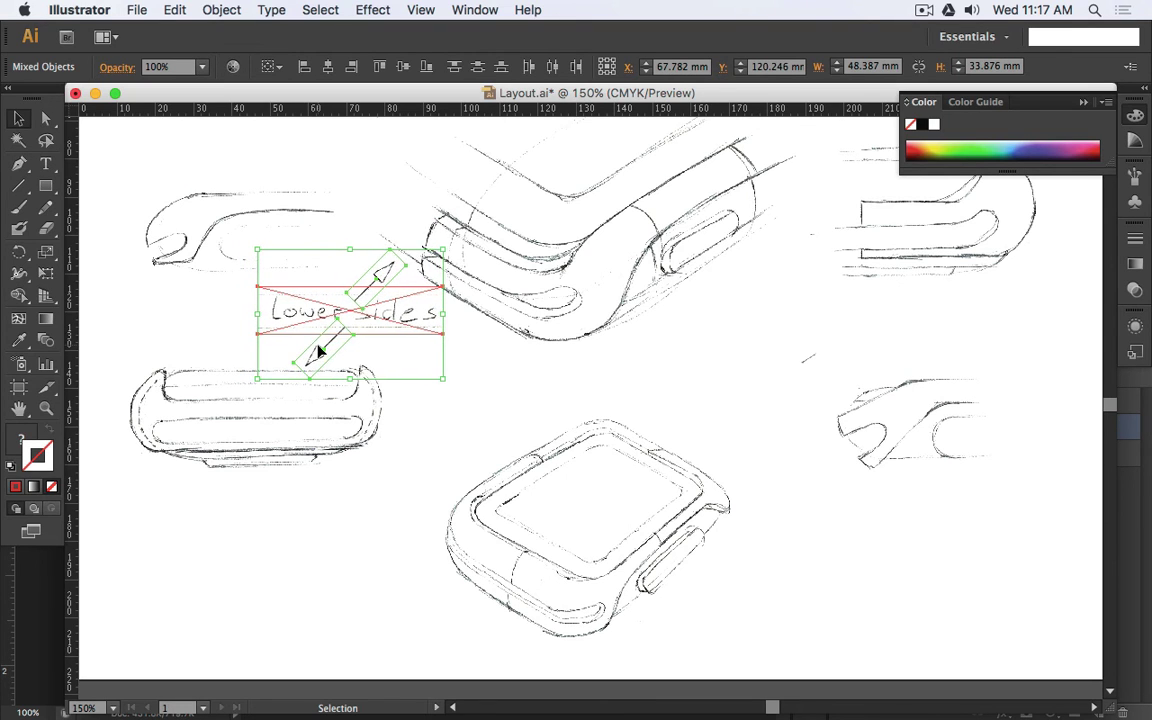
{"action": "key", "text": "Right"}
{"action": "key", "text": "Right"}
{"action": "left_click", "coordinate": [442, 375]}
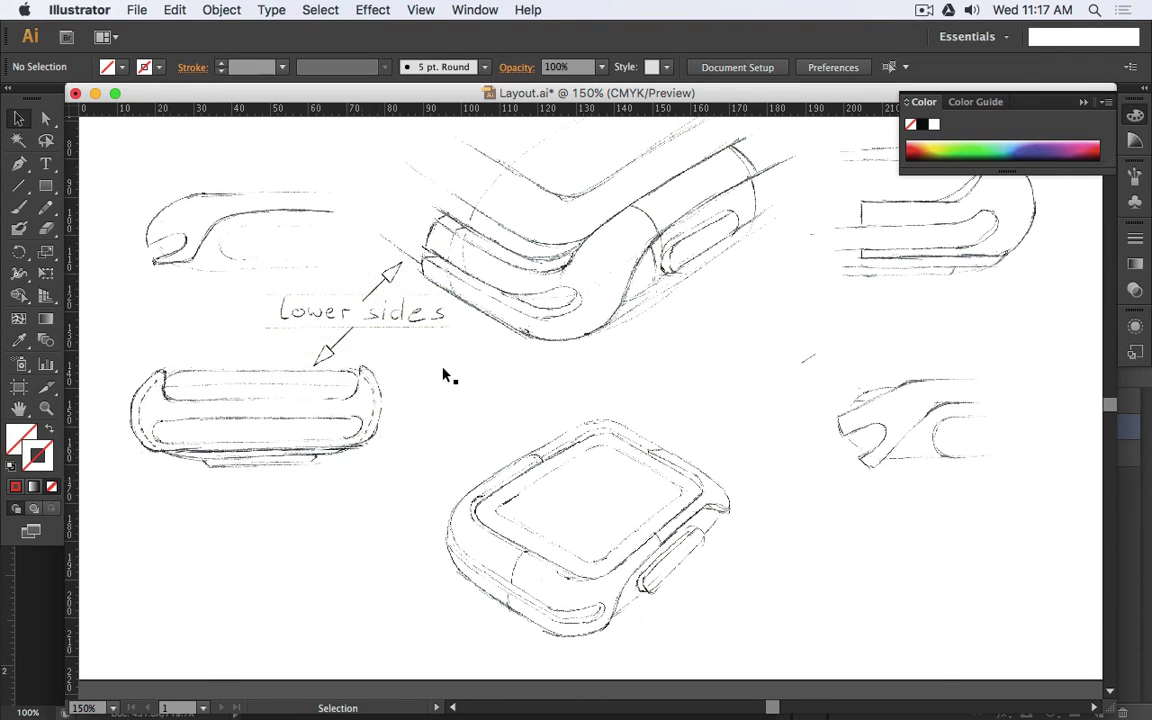
- Bring the handwritten "cut bottom" text onto the artboard and place it under the middle-left case sketch, as in the raw scan
{"action": "key", "text": "super+minus"}
{"action": "key", "text": "super+minus"}
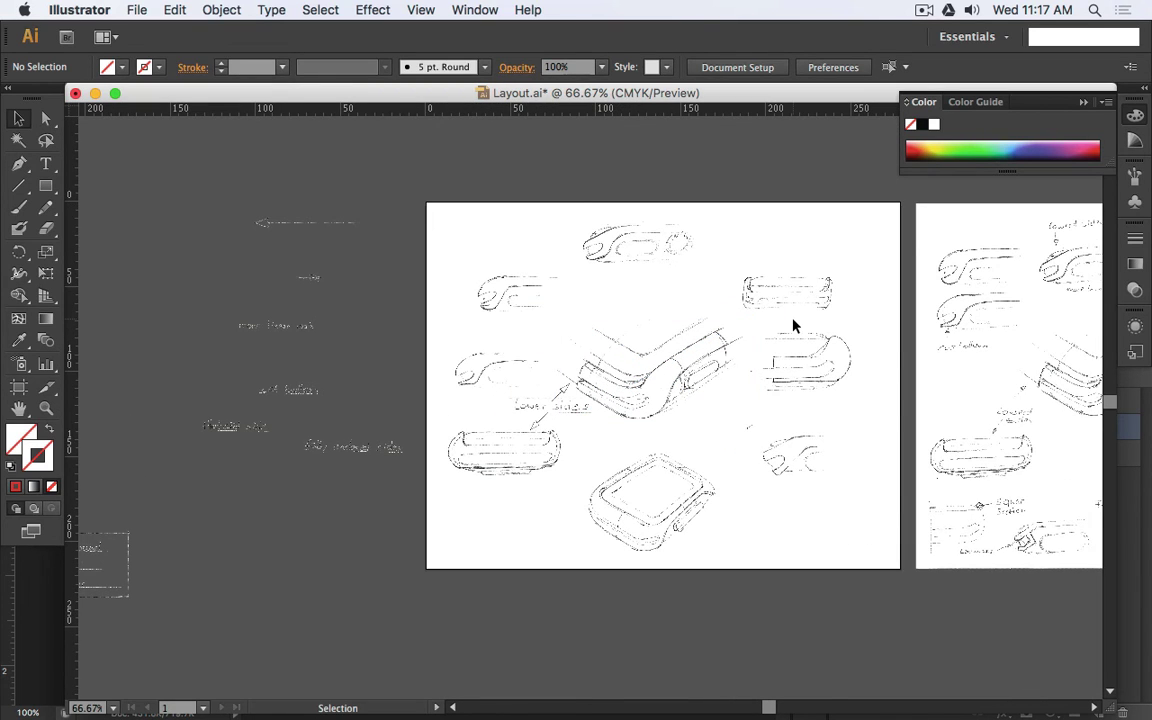
{"action": "scroll", "coordinate": [1031, 458], "scroll_direction": "up", "scroll_amount": 1}
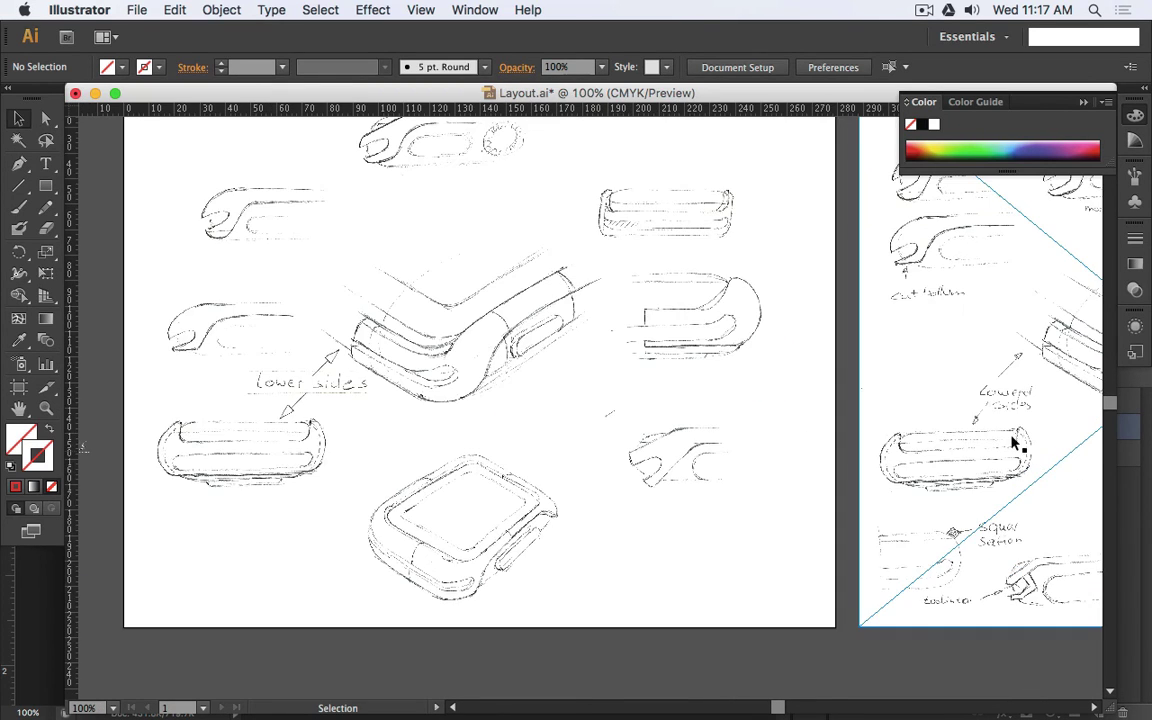
{"action": "scroll", "coordinate": [950, 321], "scroll_direction": "down", "scroll_amount": 1}
{"action": "scroll", "coordinate": [966, 298], "scroll_direction": "up", "scroll_amount": 1}
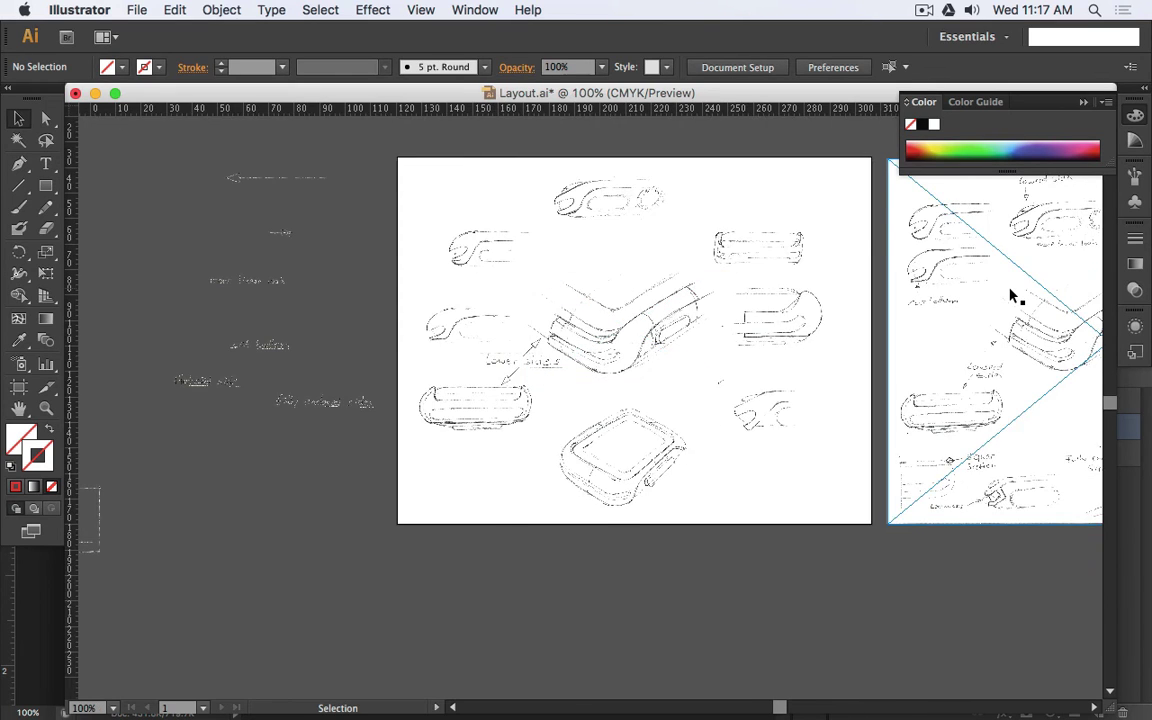
{"action": "scroll", "coordinate": [963, 300], "scroll_direction": "down", "scroll_amount": 1}
{"action": "scroll", "coordinate": [429, 357], "scroll_direction": "up", "scroll_amount": 2}
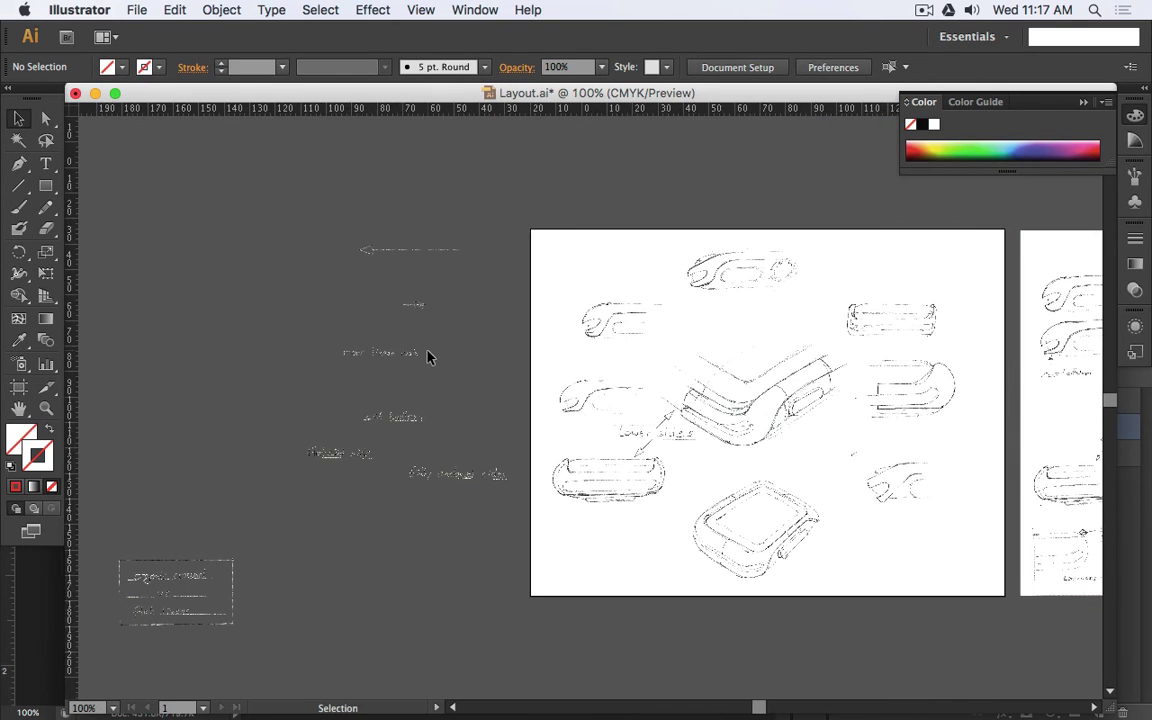
{"action": "scroll", "coordinate": [429, 357], "scroll_direction": "down", "scroll_amount": 1}
{"action": "mouse_move", "coordinate": [350, 496]}
{"action": "left_mouse_down"}
{"action": "mouse_move", "coordinate": [597, 446]}
{"action": "mouse_move", "coordinate": [752, 367]}
{"action": "left_mouse_up"}
{"action": "left_click_drag", "start_coordinate": [643, 362], "coordinate": [643, 362]}
{"action": "left_click", "coordinate": [920, 400]}
{"action": "left_click_drag", "start_coordinate": [933, 303], "coordinate": [625, 288]}
{"action": "left_click", "coordinate": [337, 340]}
{"action": "scroll", "coordinate": [337, 335], "scroll_direction": "up", "scroll_amount": 1}
{"action": "left_click_drag", "start_coordinate": [335, 336], "coordinate": [372, 512]}
{"action": "left_click", "coordinate": [247, 403]}
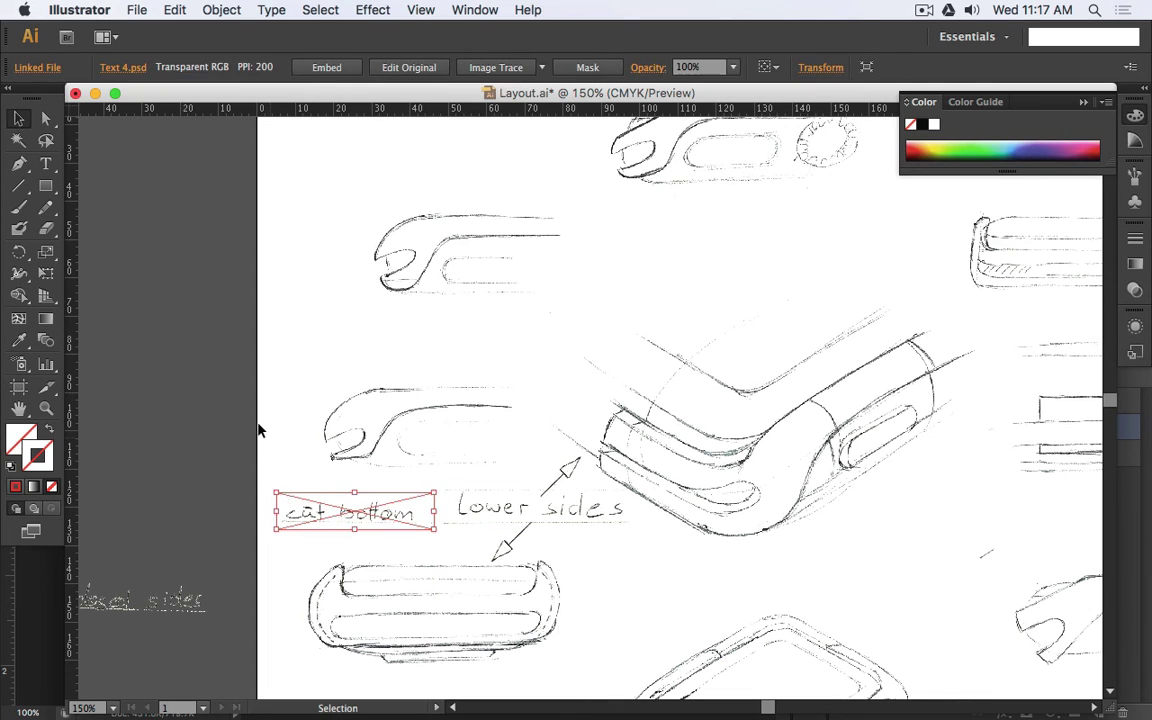
{"action": "left_click", "coordinate": [257, 424]}
- Copy the short arrow from the pasteboard onto the artboard's left edge and rotate the copy 90° so it points straight up
{"action": "left_click_drag", "start_coordinate": [324, 351], "coordinate": [576, 425]}
{"action": "left_click", "coordinate": [268, 296]}
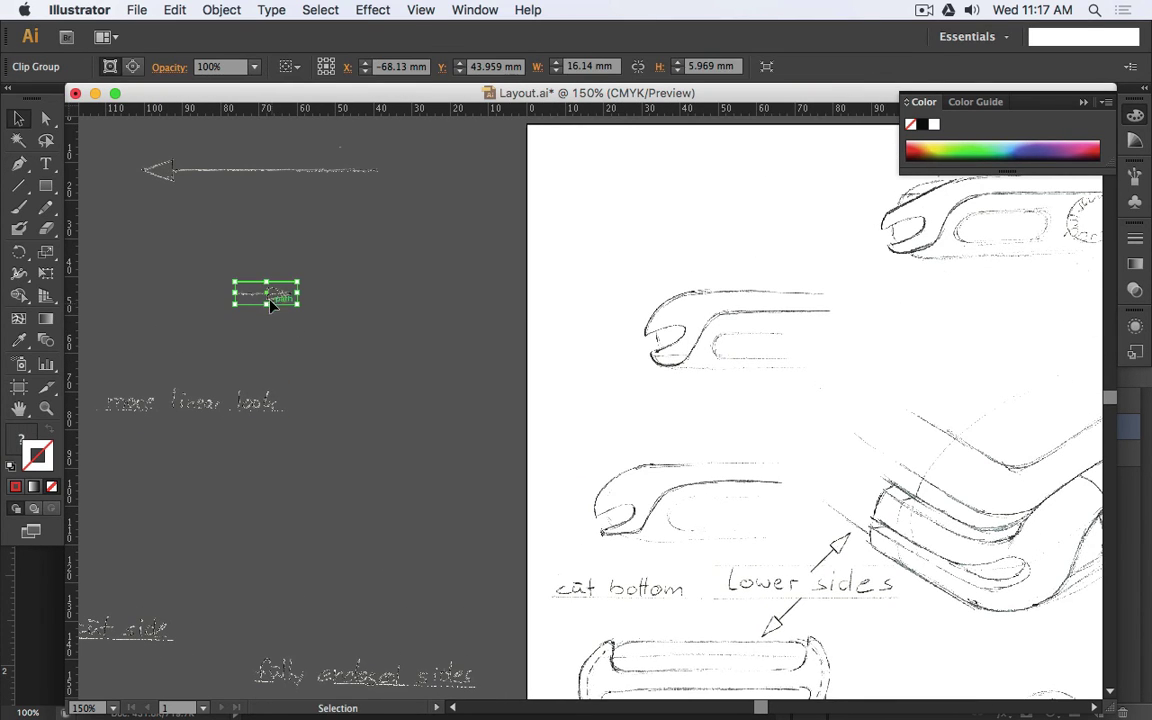
{"action": "left_click_drag", "start_coordinate": [280, 295], "coordinate": [560, 350]}
{"action": "key", "text": "r"}
{"action": "left_click", "coordinate": [17, 120]}
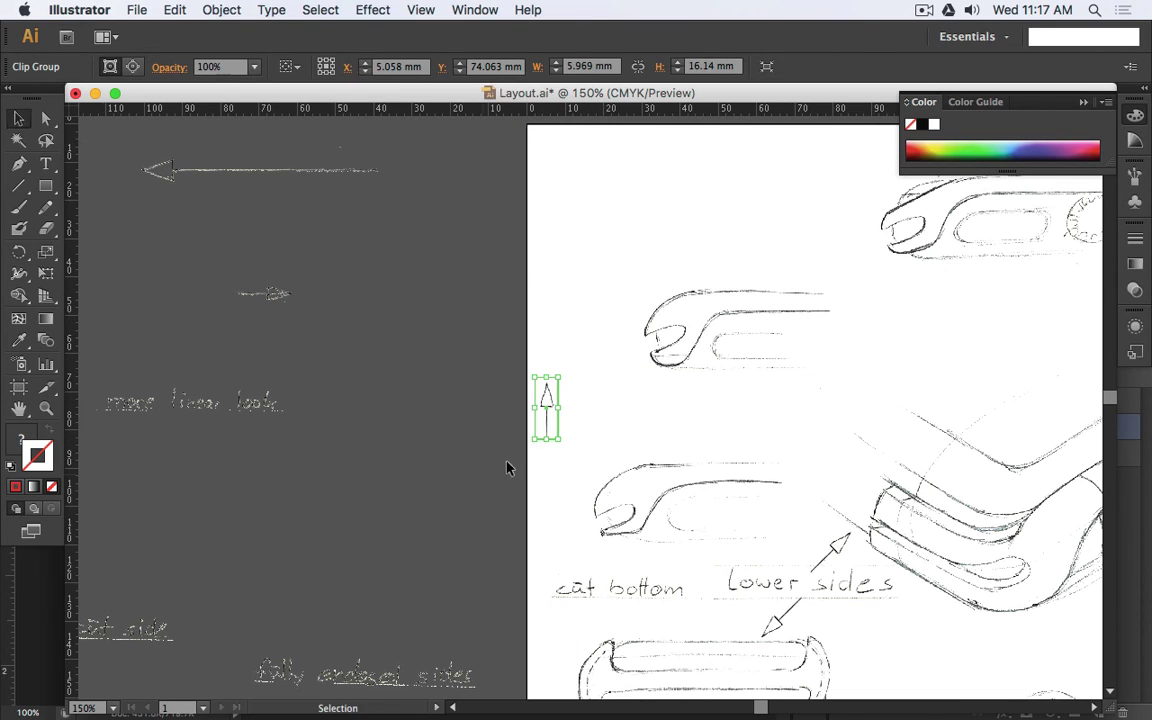
- Place the upward arrow above the "cut bottom" text with its tip just below the lower edge of the middle-left case sketch
{"action": "mouse_move", "coordinate": [551, 416]}
{"action": "left_mouse_down"}
{"action": "mouse_move", "coordinate": [625, 514]}
{"action": "mouse_move", "coordinate": [627, 552]}
{"action": "left_mouse_up"}
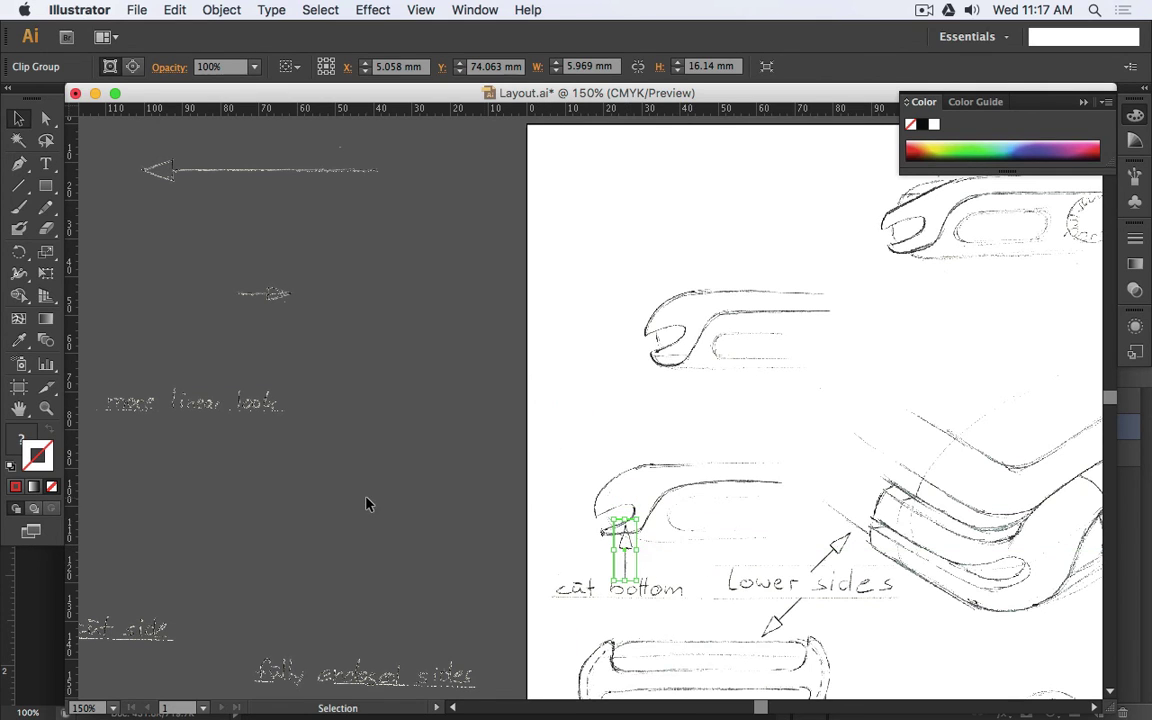
{"action": "left_click", "coordinate": [305, 580]}
{"action": "scroll", "coordinate": [681, 607], "scroll_direction": "up", "scroll_amount": 2}
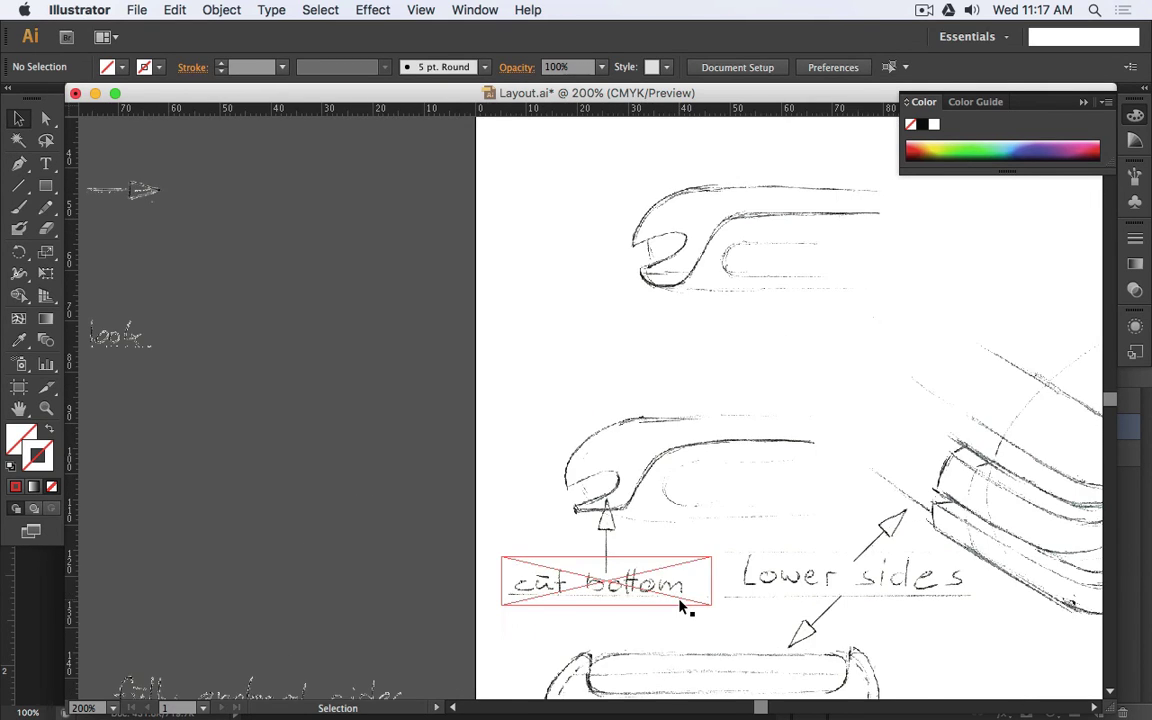
{"action": "left_click", "coordinate": [571, 501]}
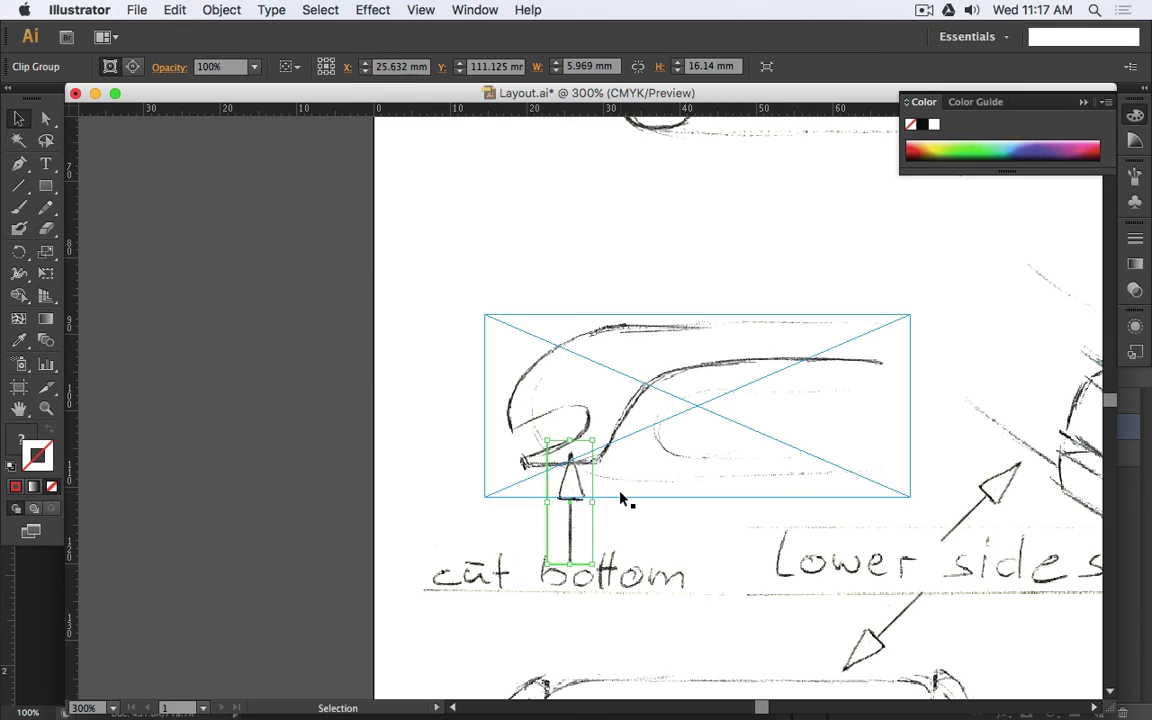
{"action": "key", "text": "Down"}
{"action": "key", "text": "Down"}
{"action": "key", "text": "Down"}
{"action": "key", "text": "Down"}
{"action": "key", "text": "Down"}
{"action": "key", "text": "Down"}
{"action": "key", "text": "Down"}
{"action": "key", "text": "Down"}
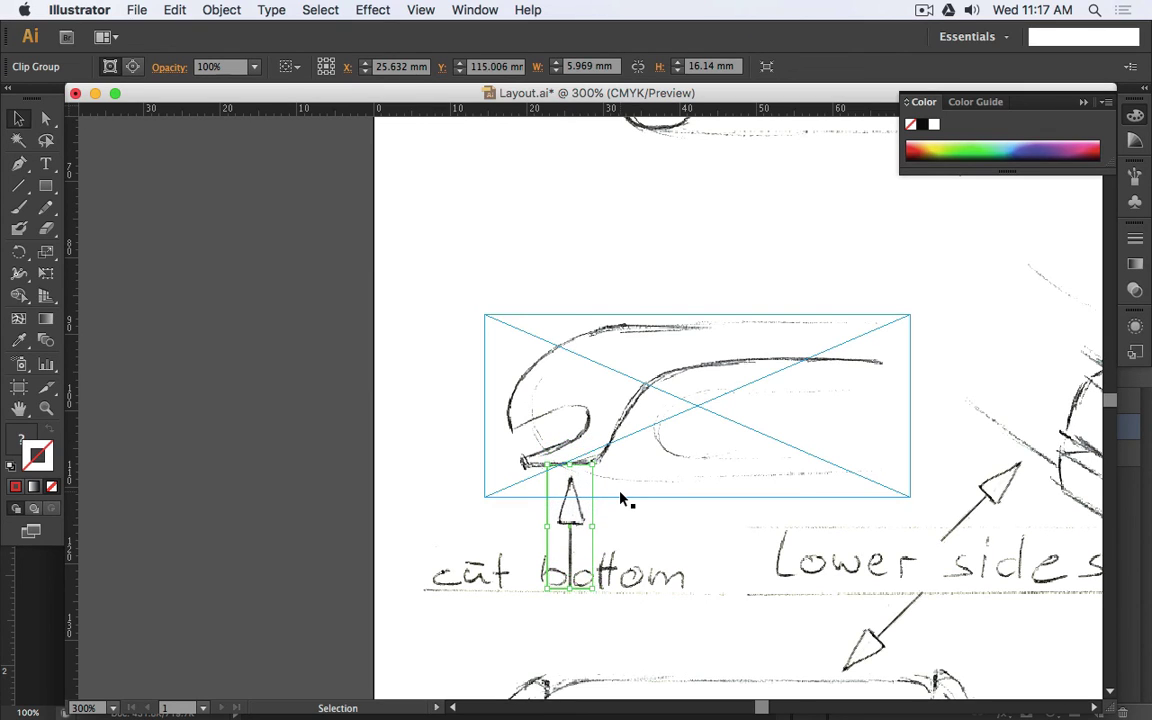
{"action": "left_click", "coordinate": [266, 459]}
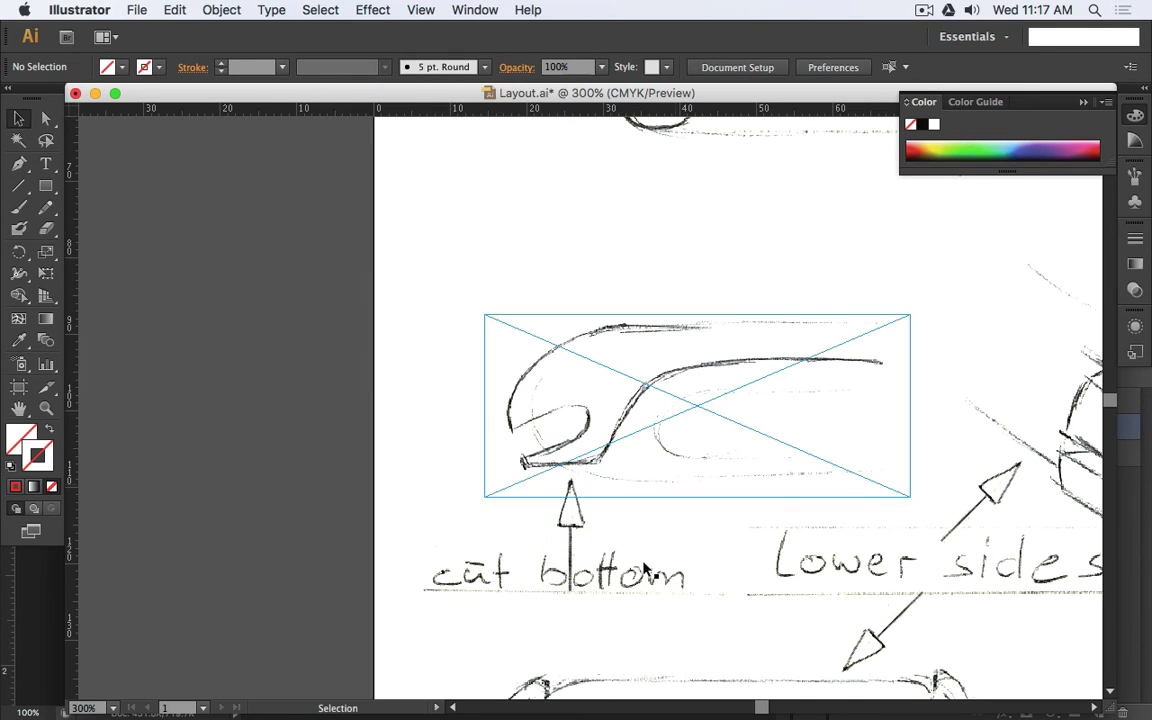
- Move the "cut bottom" text down so it sits centred just below the upward arrow
{"action": "left_click_drag", "start_coordinate": [628, 565], "coordinate": [628, 605]}
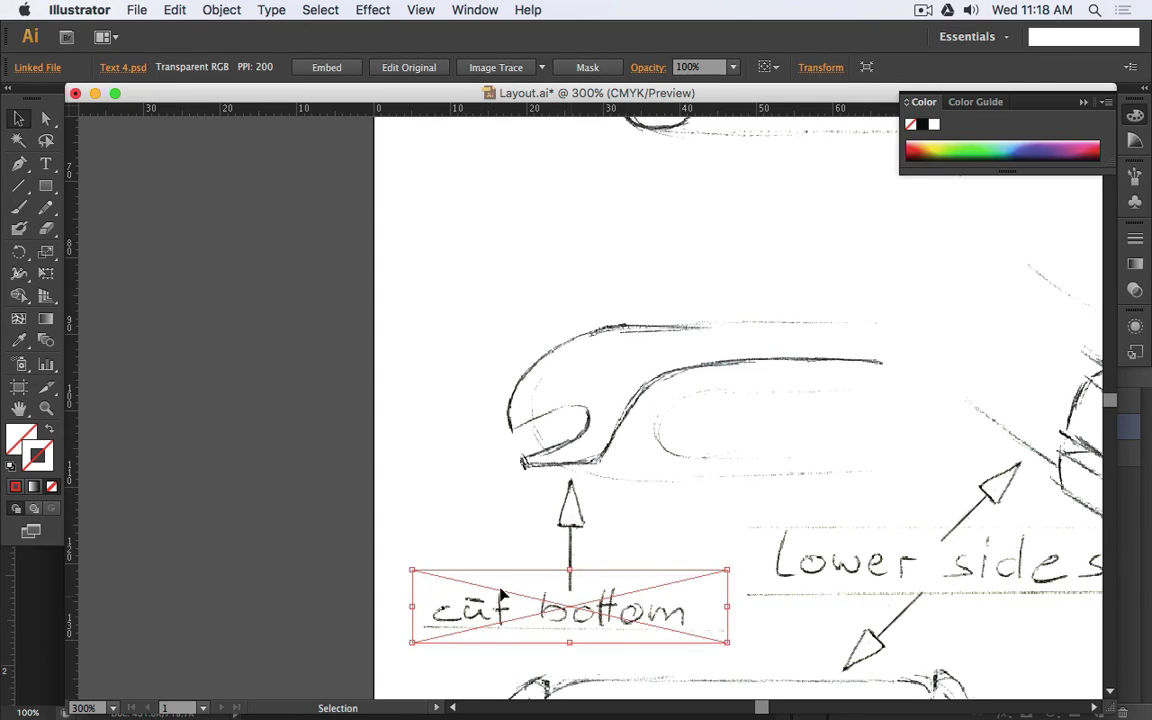
{"action": "left_click", "coordinate": [240, 370]}
{"action": "left_click_drag", "start_coordinate": [635, 352], "coordinate": [608, 224]}
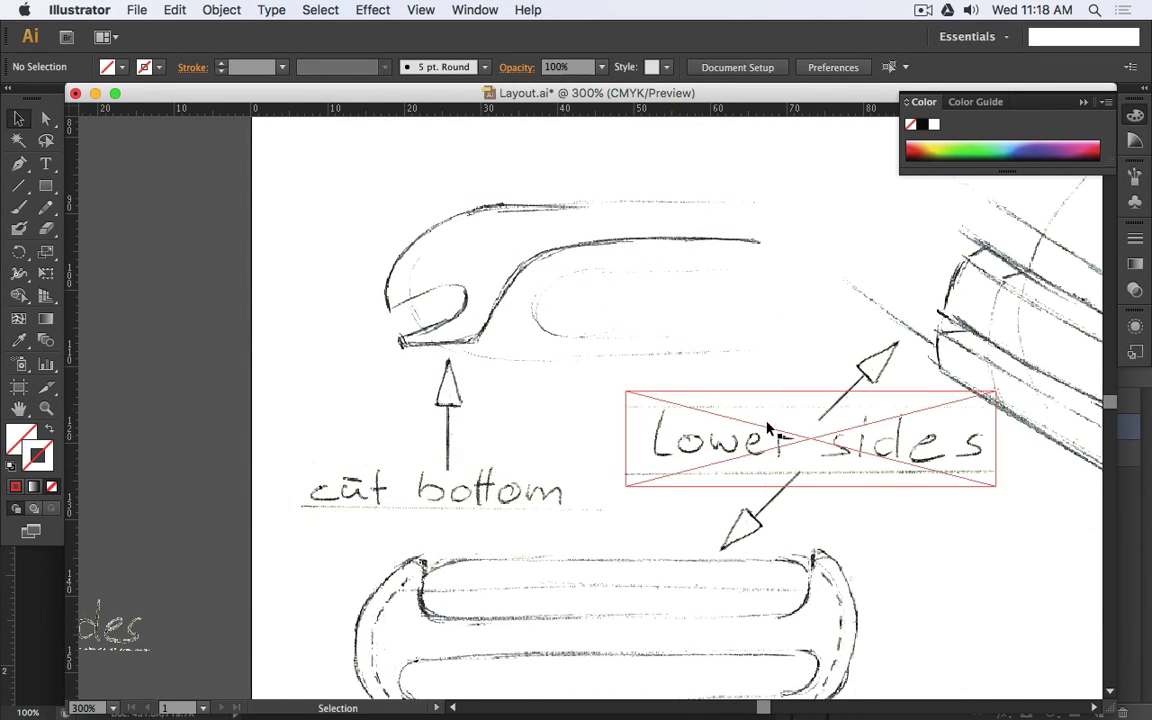
{"action": "left_click_drag", "start_coordinate": [512, 473], "coordinate": [542, 502]}
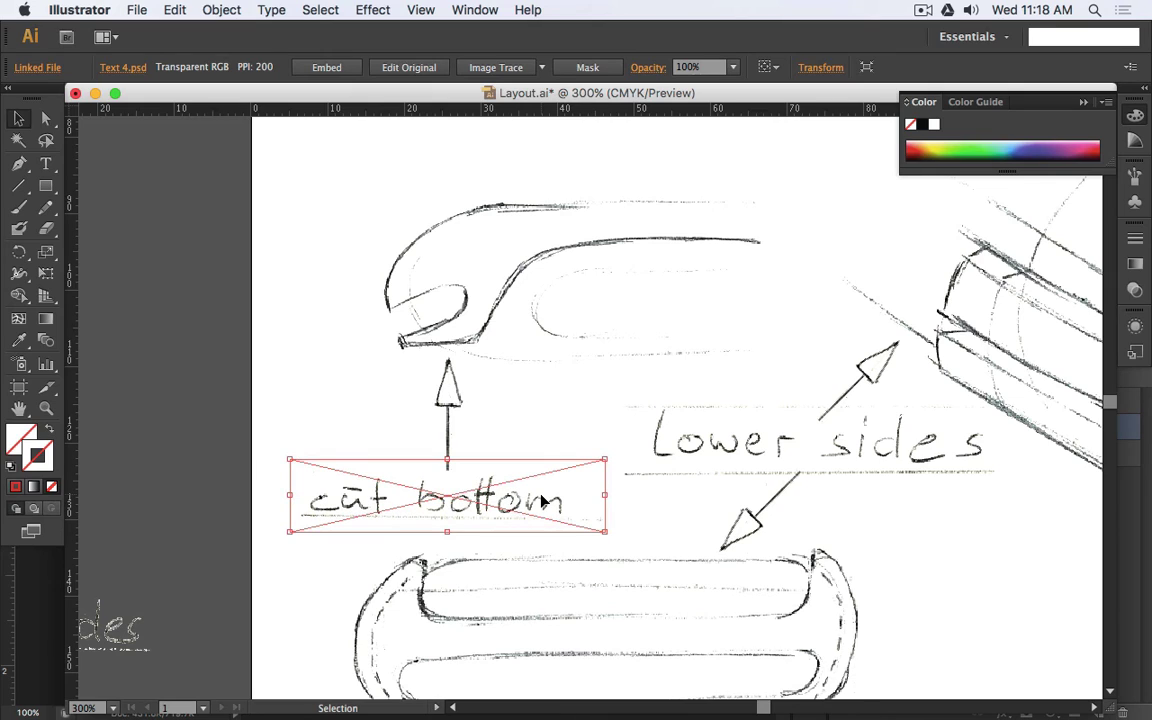
{"action": "key", "text": "Right"}
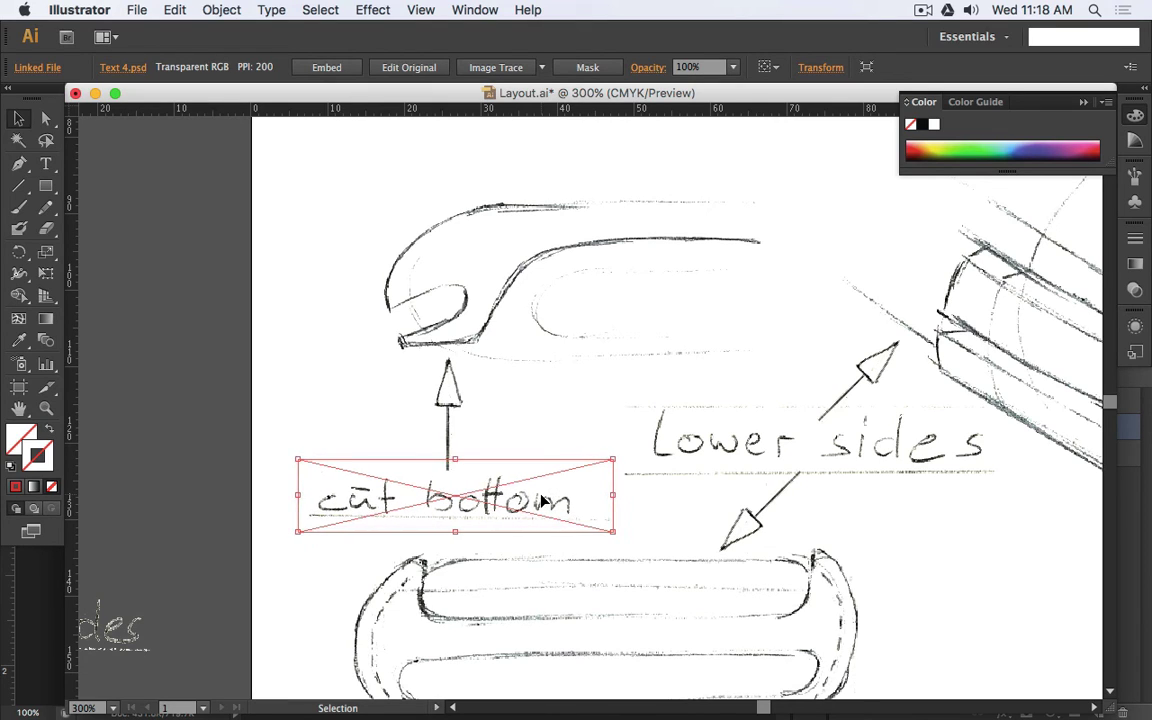
{"action": "key", "text": "Up"}
{"action": "key", "text": "Up"}
{"action": "key", "text": "Up"}
{"action": "key", "text": "Up"}
{"action": "key", "text": "Left"}
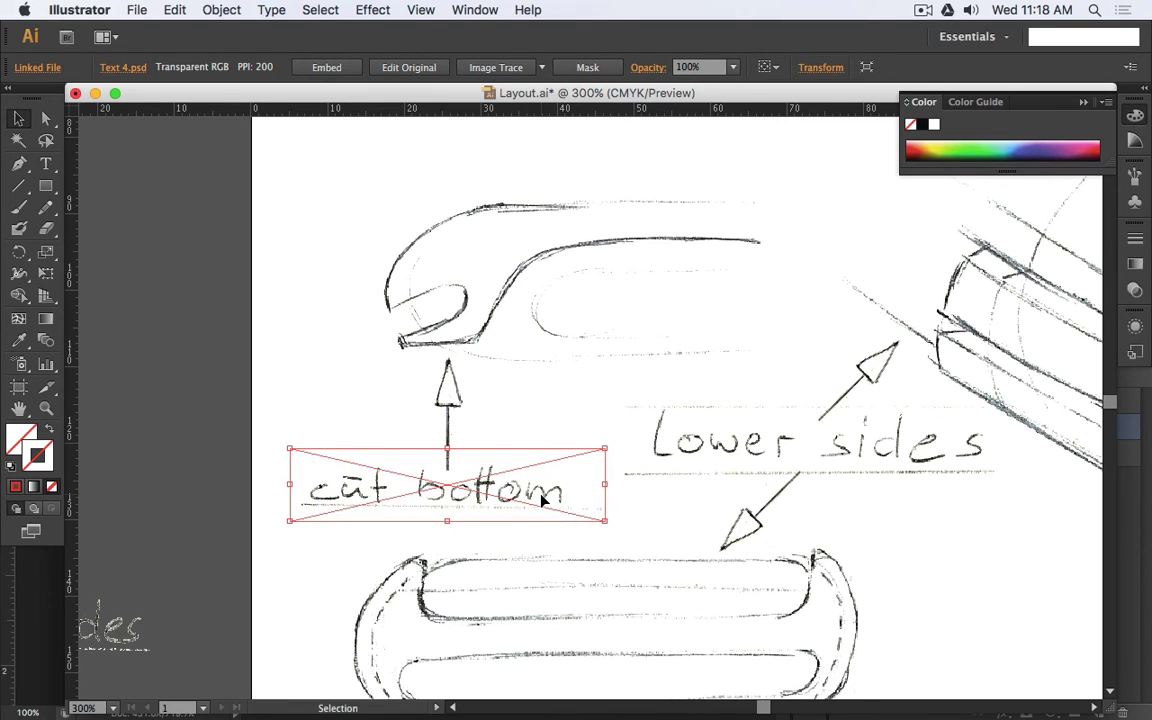
{"action": "left_click", "coordinate": [220, 383]}
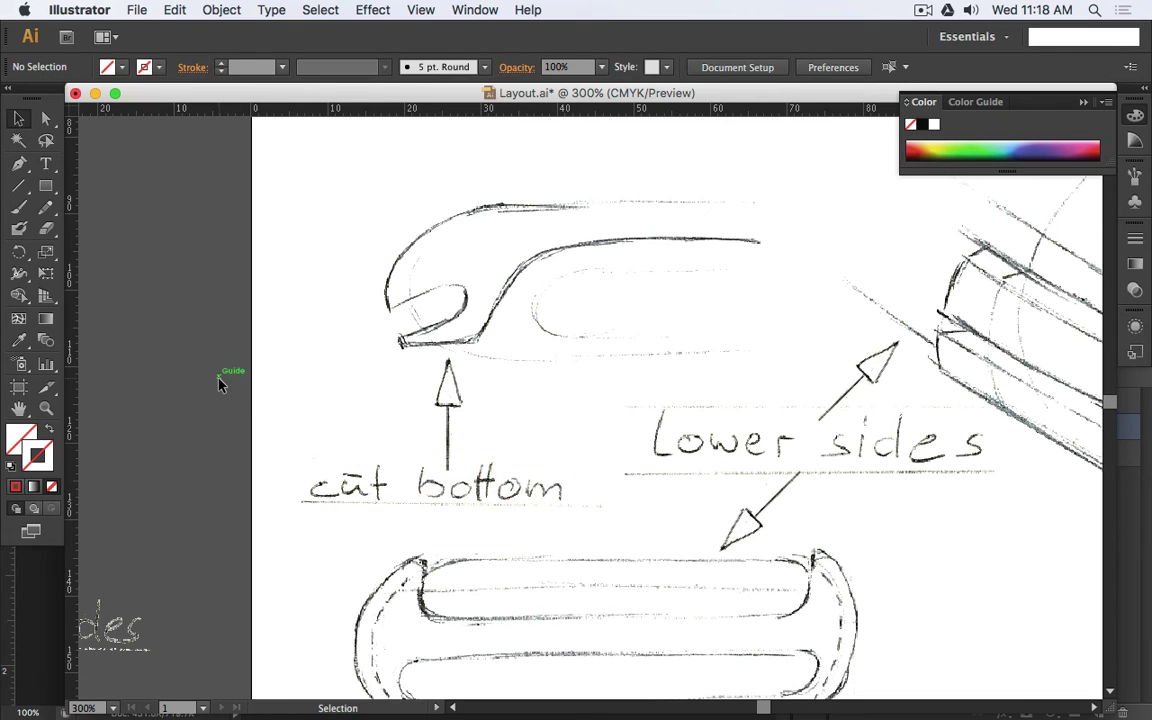
- Move the middle-left sketch with its "cut bottom" text and arrow, plus the middle-right sketch, up about 9 mm together
{"action": "scroll", "coordinate": [411, 334], "scroll_direction": "down", "scroll_amount": 5}
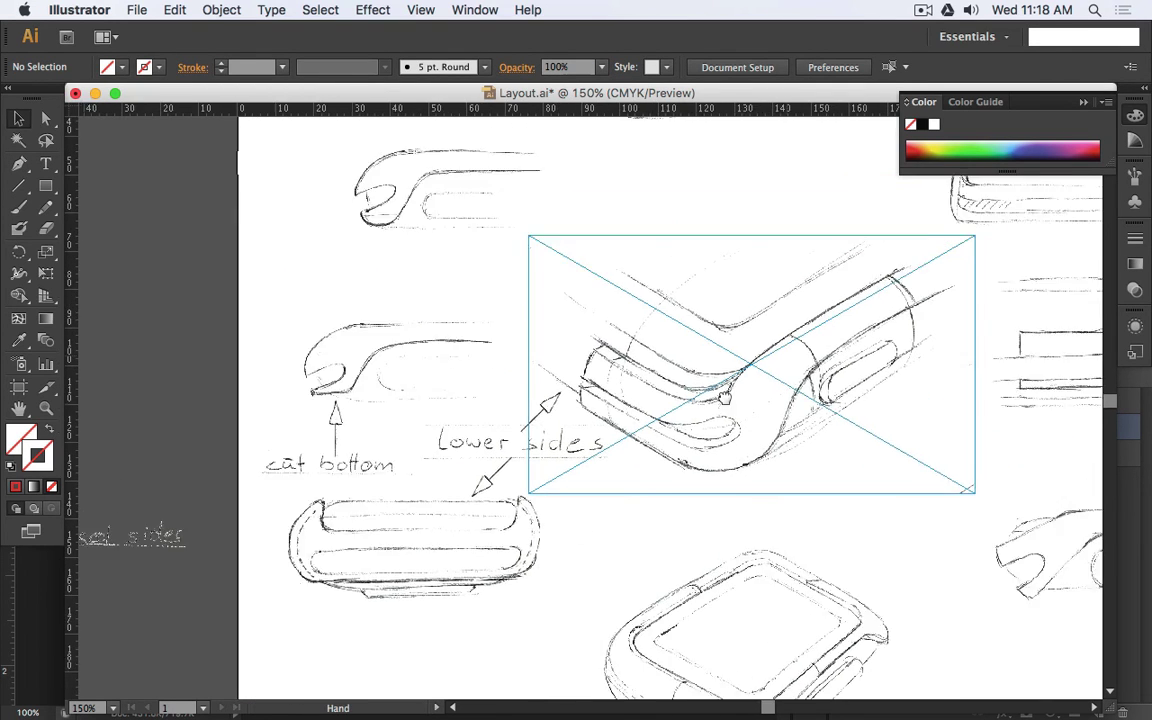
{"action": "left_click_drag", "start_coordinate": [725, 397], "coordinate": [660, 446]}
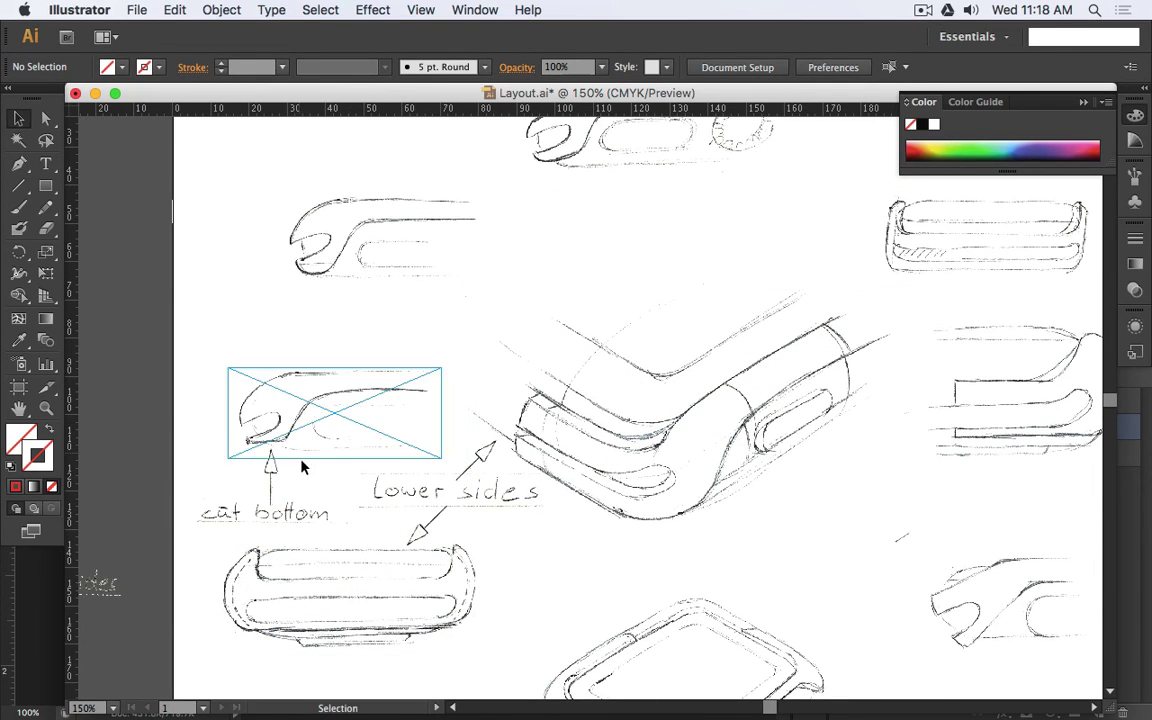
{"action": "left_click", "coordinate": [305, 512]}
{"action": "left_click", "coordinate": [272, 470], "text": "shift"}
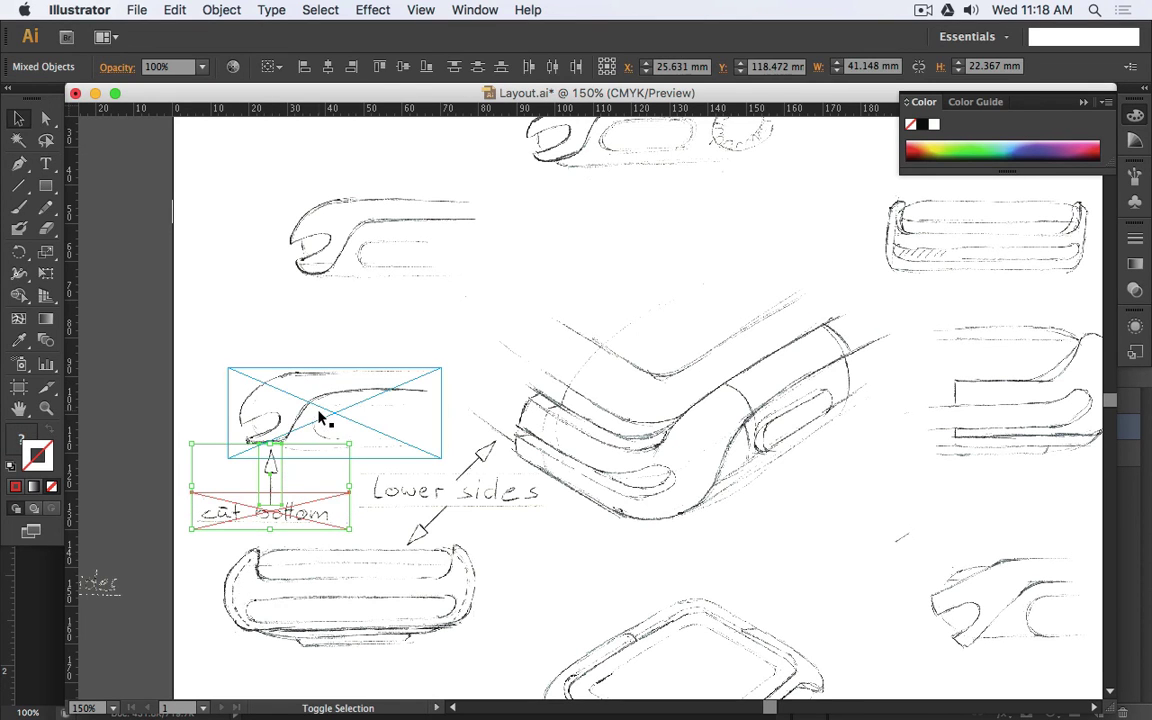
{"action": "left_click", "coordinate": [977, 404], "text": "shift"}
{"action": "left_click_drag", "start_coordinate": [990, 411], "coordinate": [993, 358]}
{"action": "left_click_drag", "start_coordinate": [527, 352], "coordinate": [511, 366]}
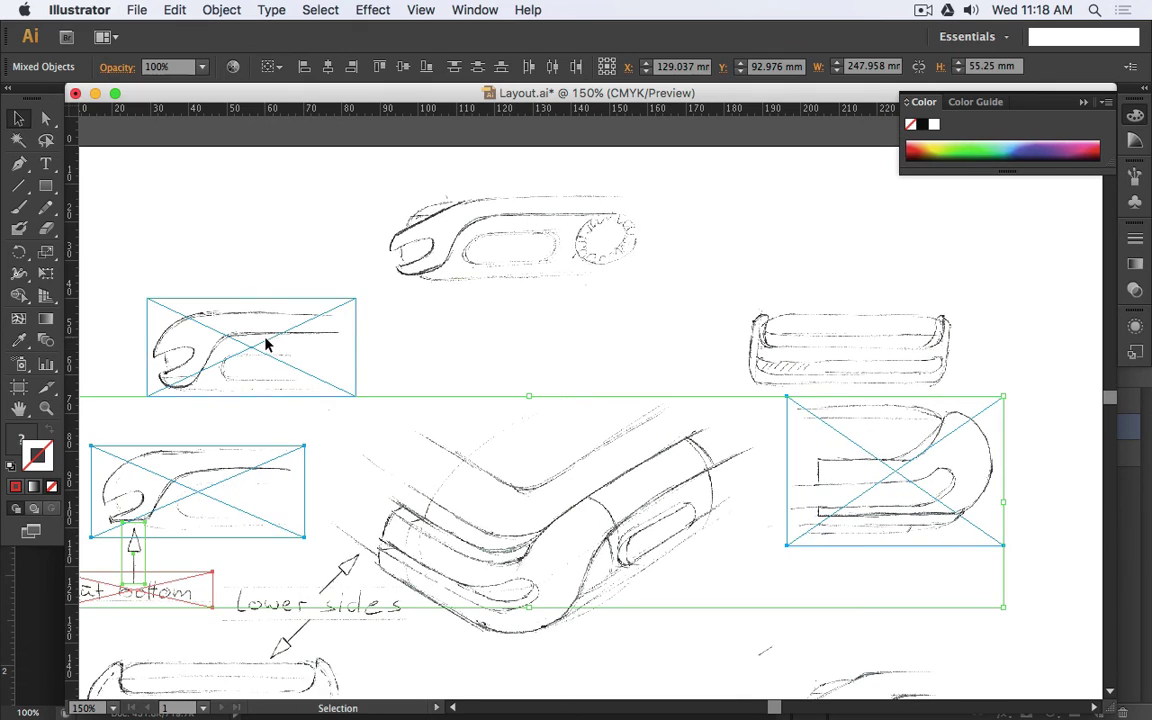
- Move the upper-left and upper-right case sketches slightly up together, keeping them level with each other
{"action": "left_click", "coordinate": [264, 336]}
{"action": "left_click", "coordinate": [837, 343], "text": "shift"}
{"action": "left_click_drag", "start_coordinate": [836, 342], "coordinate": [825, 329]}
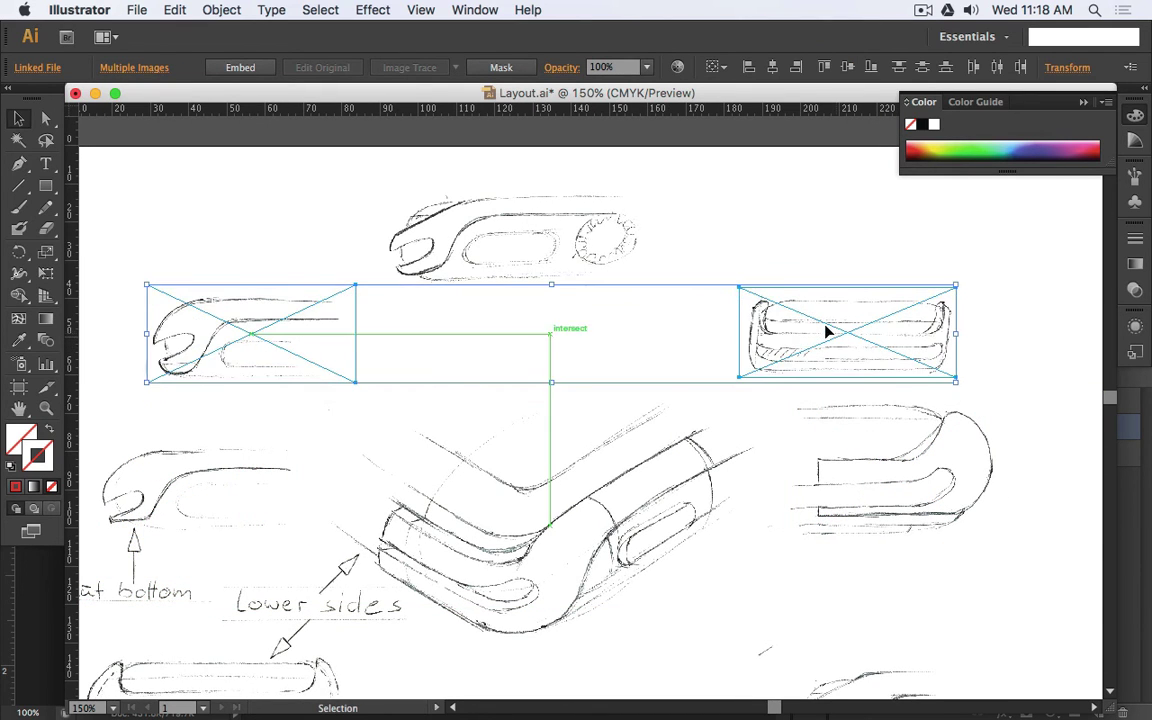
{"action": "left_click", "coordinate": [751, 213]}
- Move the lower-left and lower-right case sketches slightly down together to free space for the annotations above them
{"action": "scroll", "coordinate": [679, 278], "scroll_direction": "down", "scroll_amount": 3}
{"action": "scroll", "coordinate": [679, 278], "scroll_direction": "left", "scroll_amount": 4}
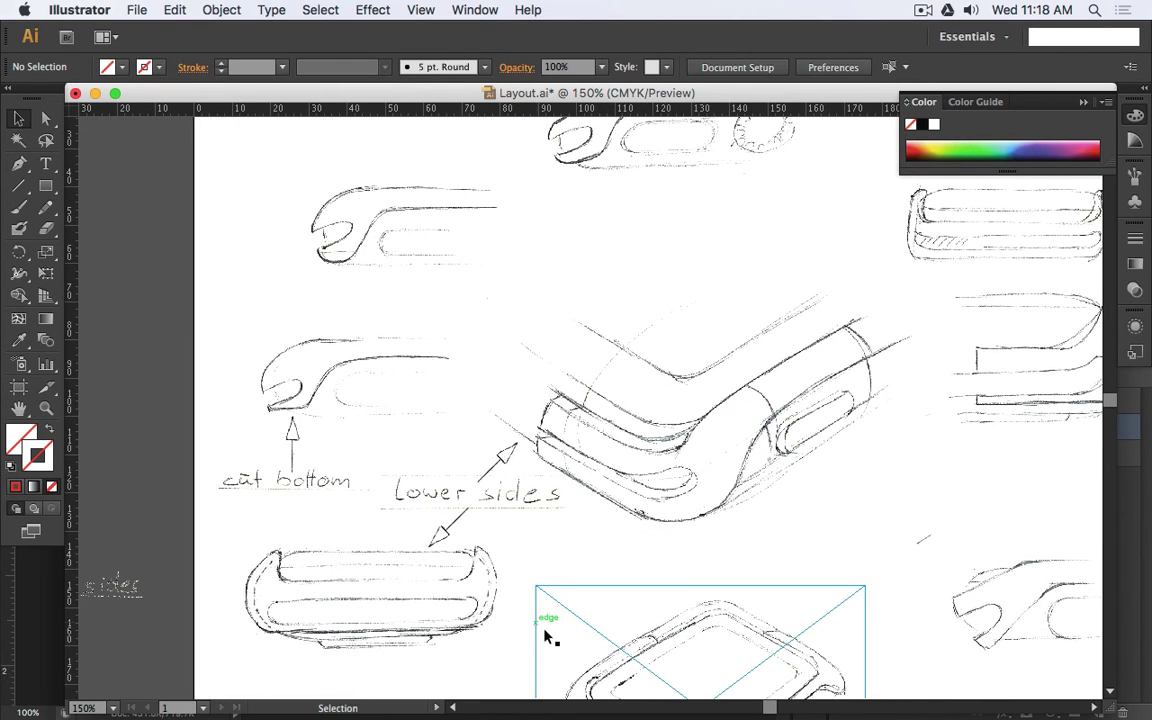
{"action": "key", "text": "super+minus"}
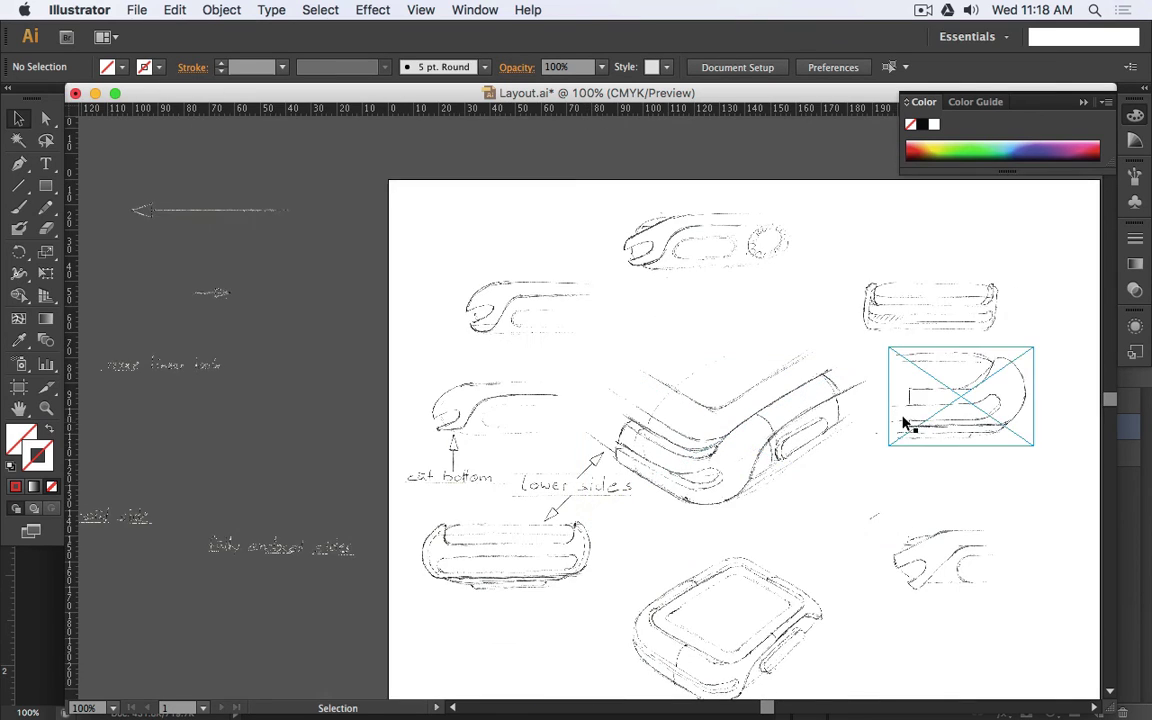
{"action": "left_click_drag", "start_coordinate": [755, 321], "coordinate": [719, 299]}
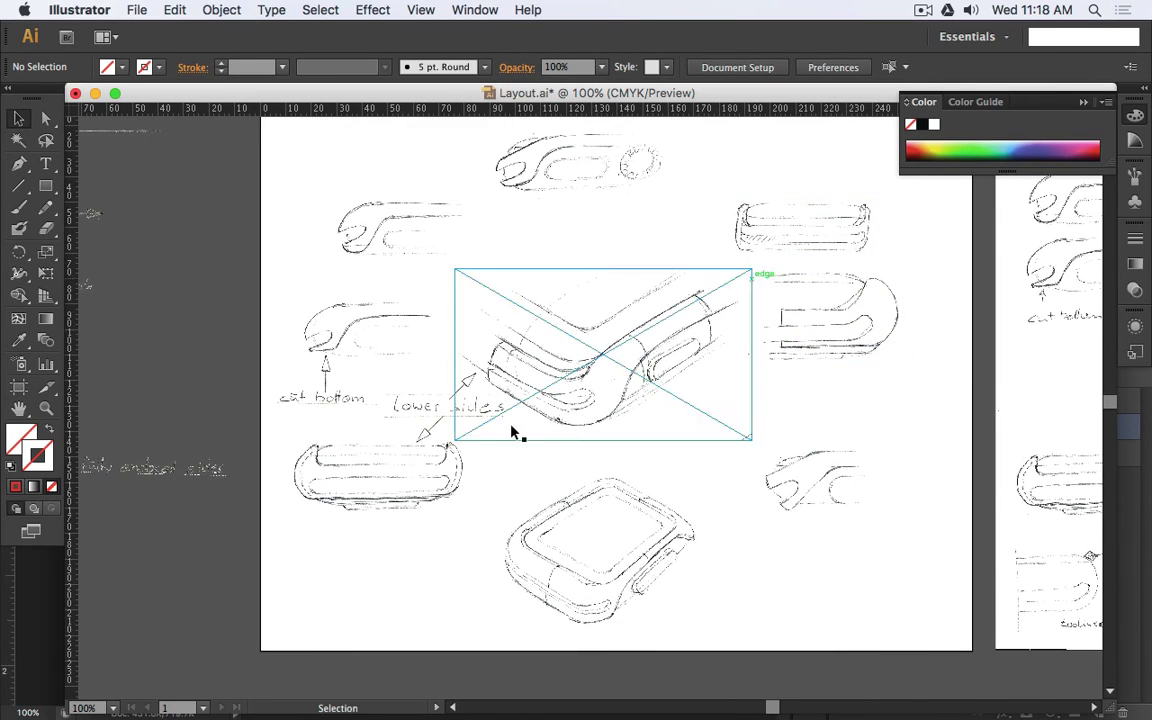
{"action": "left_click", "coordinate": [392, 487]}
{"action": "left_click", "coordinate": [848, 483], "text": "shift"}
{"action": "left_click_drag", "start_coordinate": [828, 476], "coordinate": [825, 500]}
{"action": "left_click", "coordinate": [558, 441]}
- Move the "Lower sides" text and both its arrows about 3 mm right and 5 mm down, between the corner and lower-left sketches
{"action": "scroll", "coordinate": [558, 441], "scroll_direction": "up", "scroll_amount": 2}
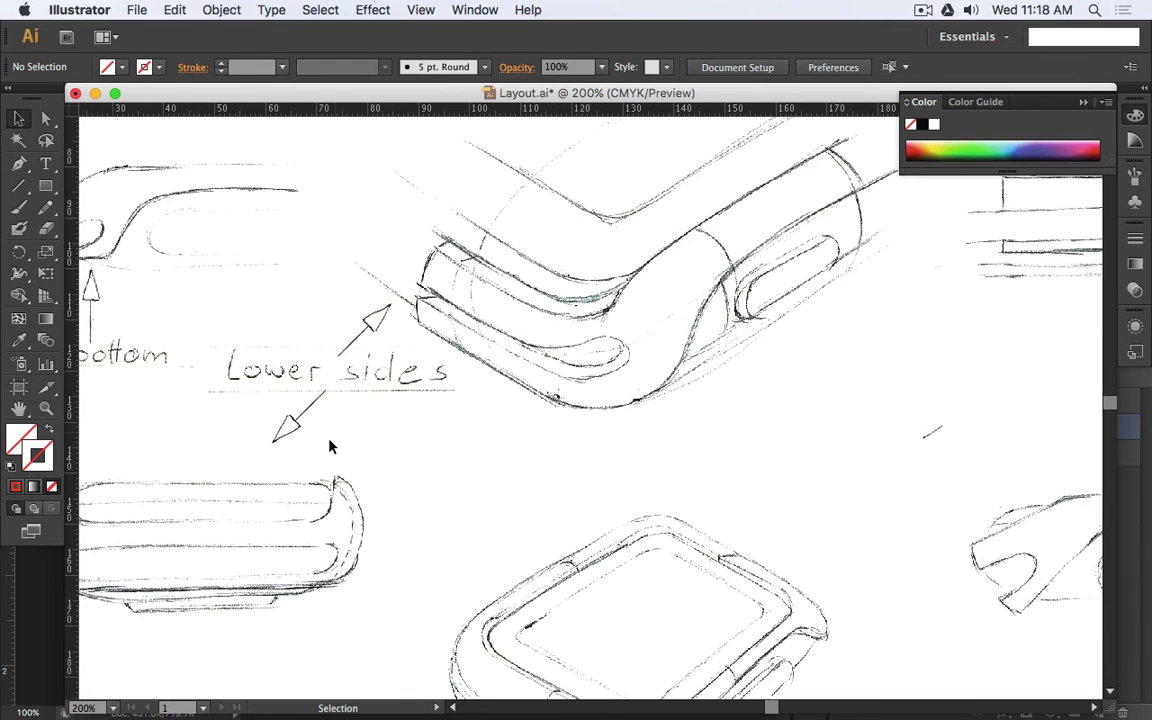
{"action": "left_click", "coordinate": [400, 395]}
{"action": "left_click", "coordinate": [378, 319], "text": "shift"}
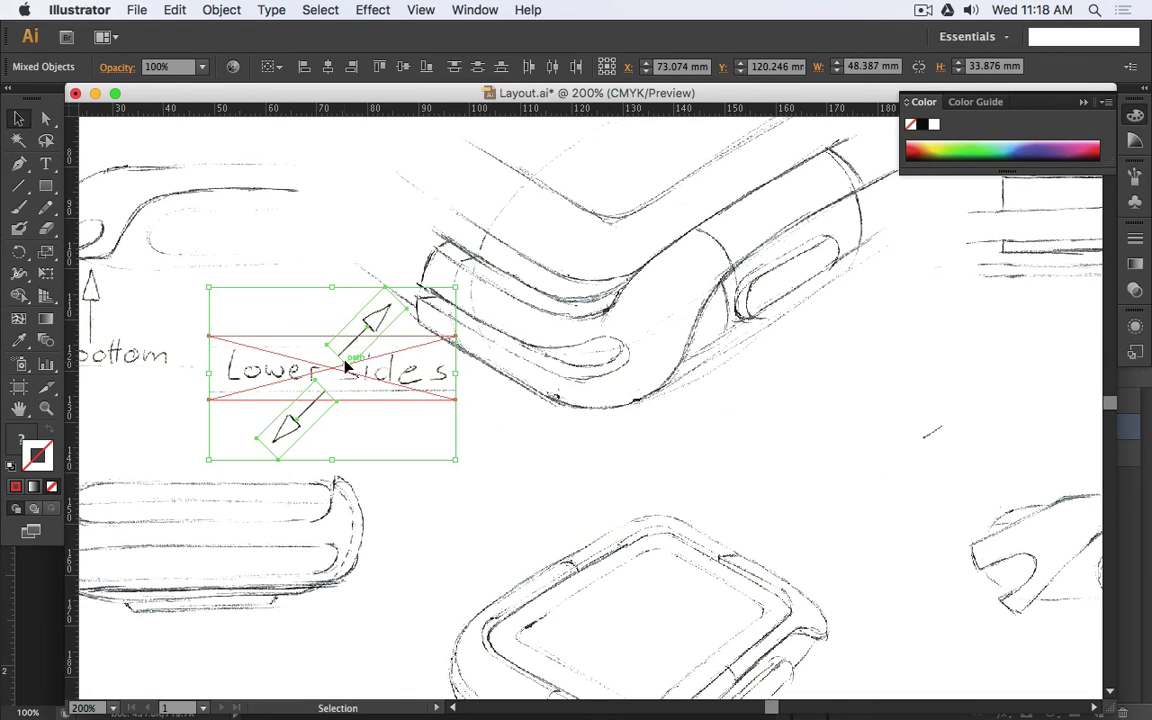
{"action": "left_click_drag", "start_coordinate": [347, 365], "coordinate": [364, 393]}
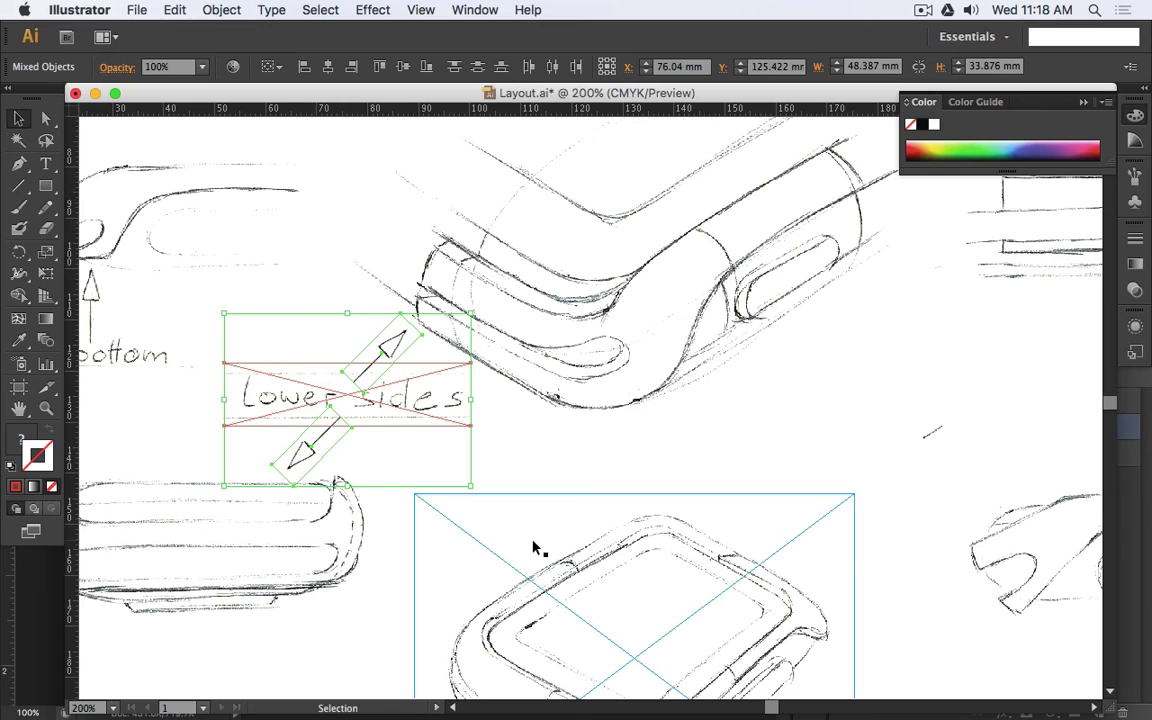
- Place the "more linear look" text directly beneath the top-centre case sketch, following the raw scan
{"action": "left_click", "coordinate": [645, 476]}
{"action": "scroll", "coordinate": [643, 478], "scroll_direction": "down", "scroll_amount": 2}
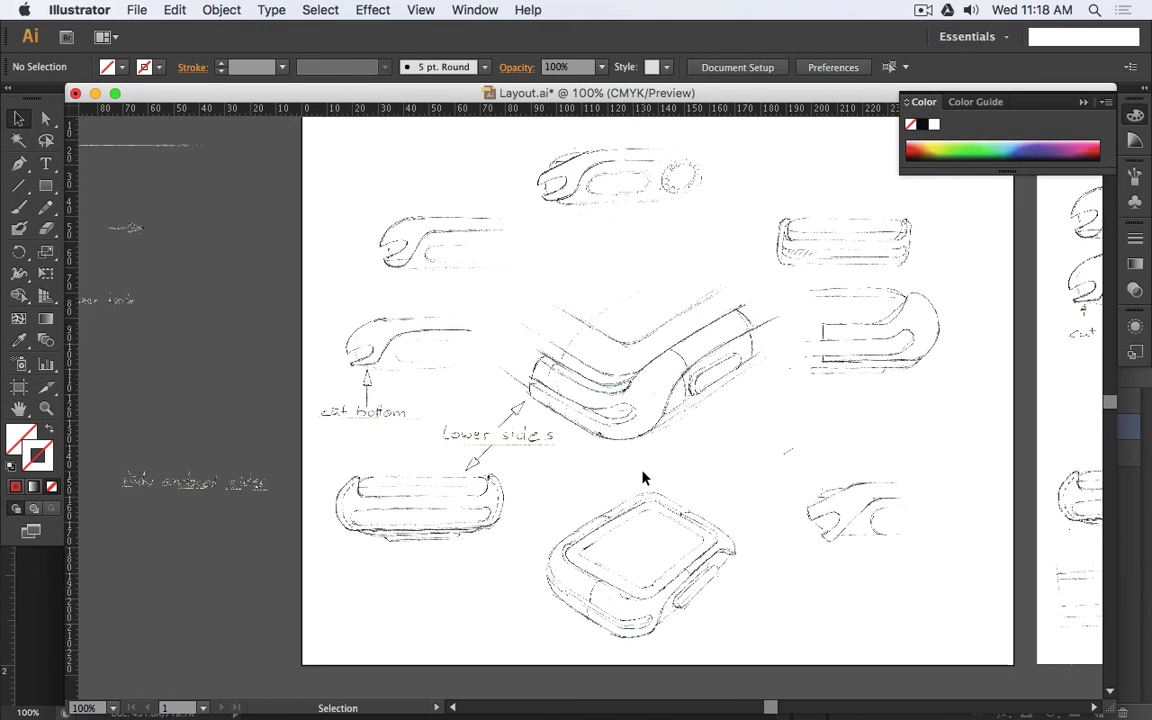
{"action": "scroll", "coordinate": [645, 382], "scroll_direction": "down", "scroll_amount": 1}
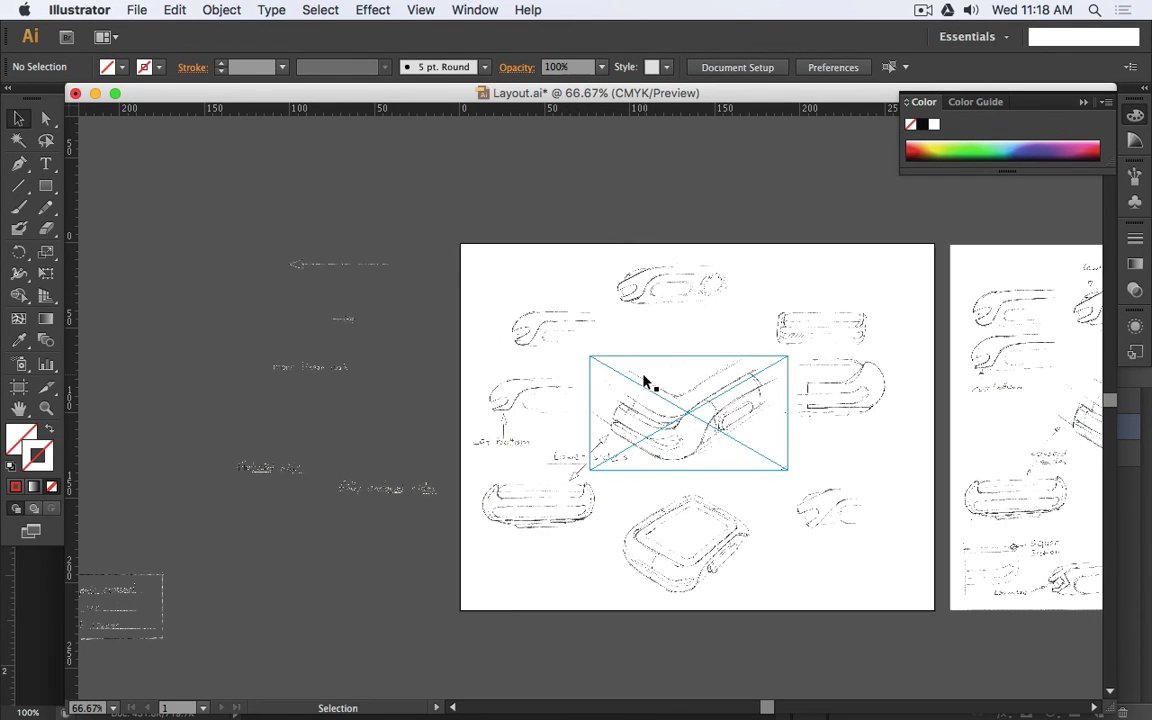
{"action": "scroll", "coordinate": [645, 382], "scroll_direction": "right", "scroll_amount": 5}
{"action": "scroll", "coordinate": [876, 368], "scroll_direction": "up", "scroll_amount": 1}
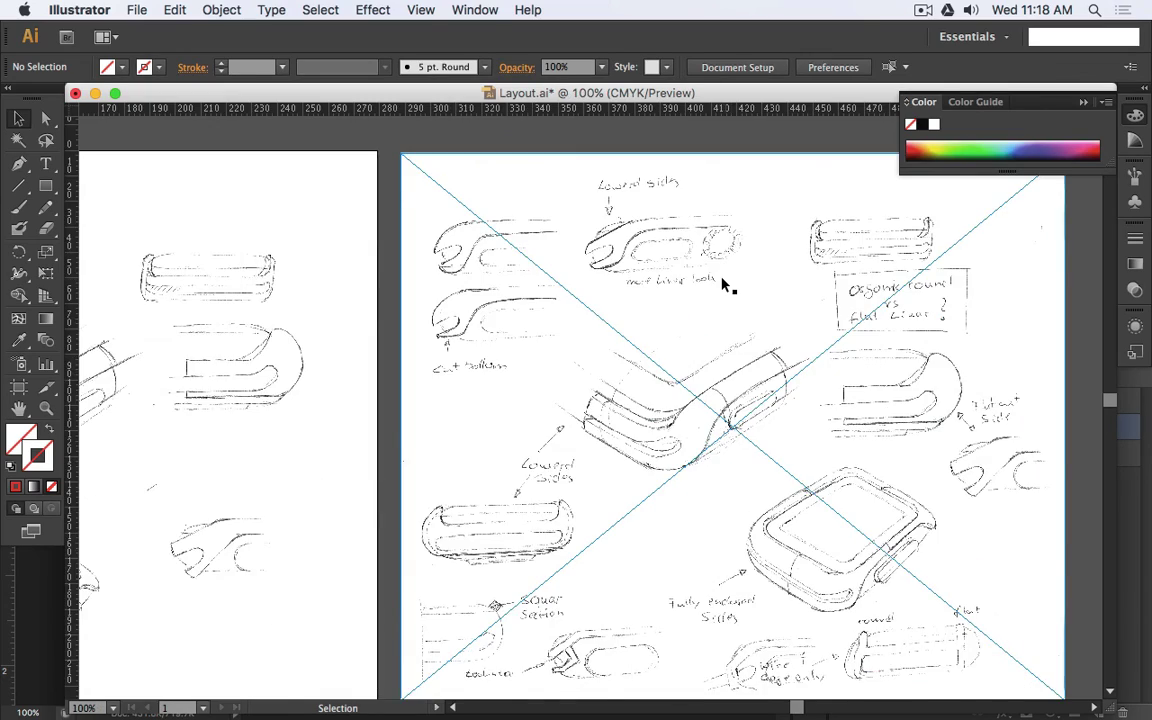
{"action": "scroll", "coordinate": [727, 285], "scroll_direction": "up", "scroll_amount": 2}
{"action": "scroll", "coordinate": [727, 285], "scroll_direction": "down", "scroll_amount": 1}
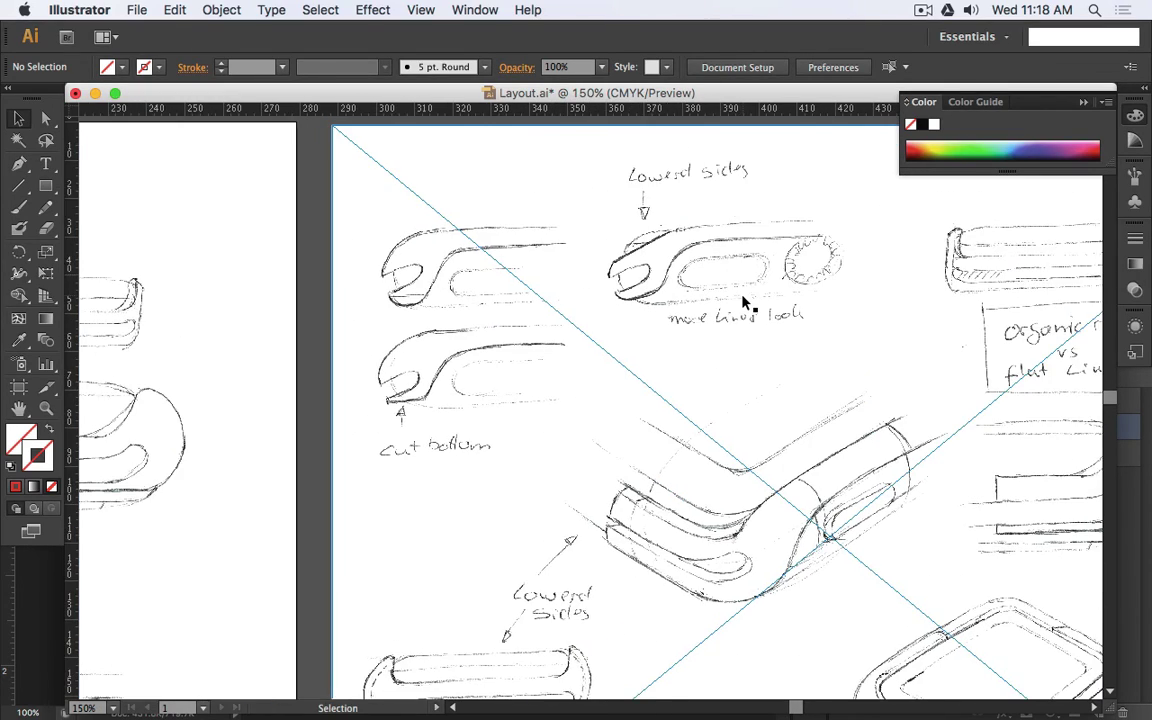
{"action": "scroll", "coordinate": [745, 302], "scroll_direction": "down", "scroll_amount": 2}
{"action": "scroll", "coordinate": [743, 301], "scroll_direction": "left", "scroll_amount": 5}
{"action": "scroll", "coordinate": [589, 355], "scroll_direction": "down", "scroll_amount": 1}
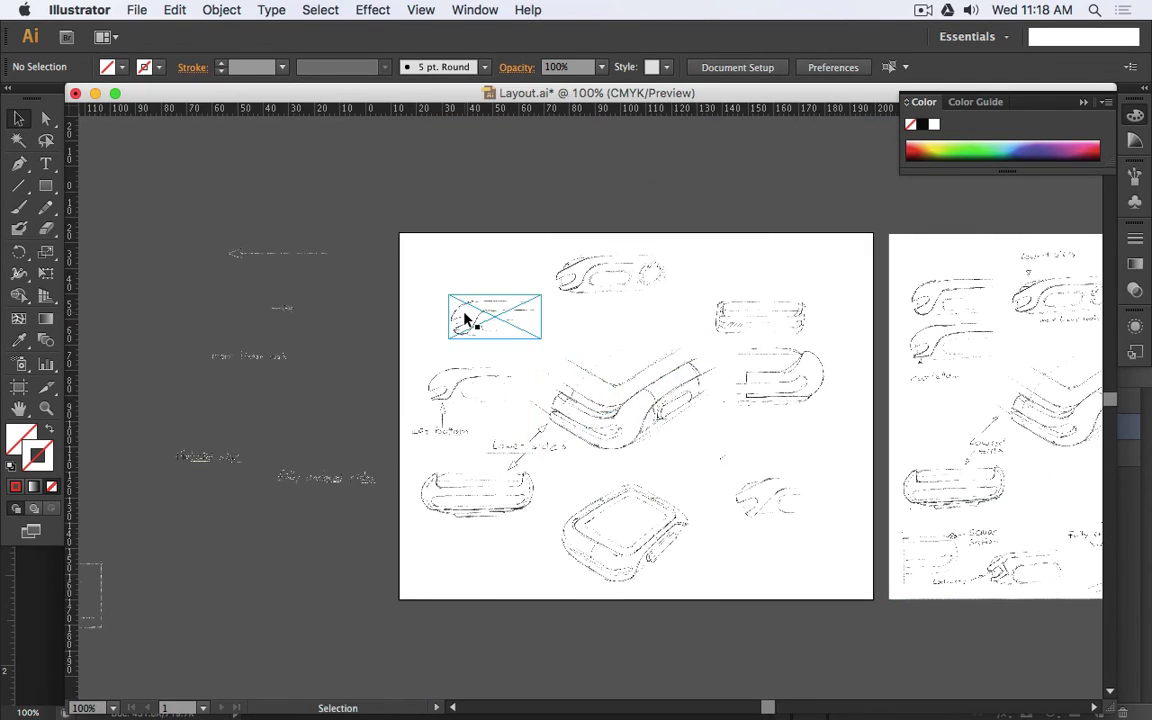
{"action": "scroll", "coordinate": [465, 320], "scroll_direction": "up", "scroll_amount": 1}
{"action": "left_click_drag", "start_coordinate": [172, 388], "coordinate": [715, 306]}
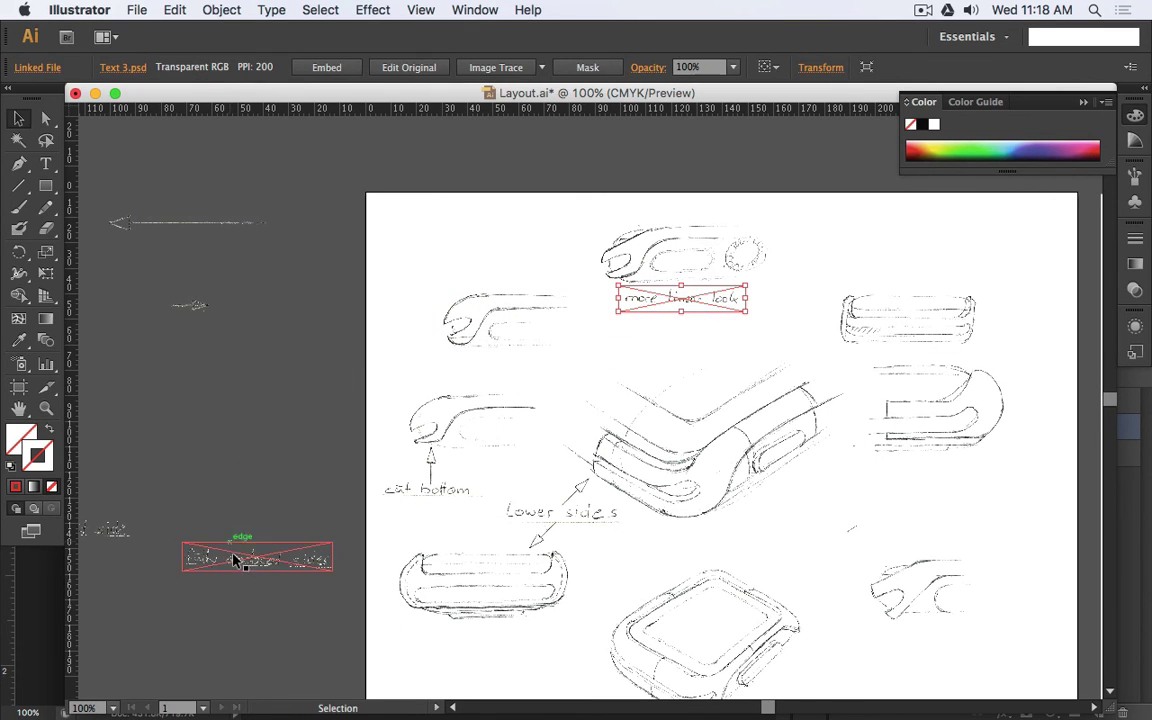
- Bring the "fully enclosed sides" and "flat cut side" texts onto the artboard, stacked above the upper-left case sketch
{"action": "left_click_drag", "start_coordinate": [235, 560], "coordinate": [421, 240]}
{"action": "left_click", "coordinate": [239, 453]}
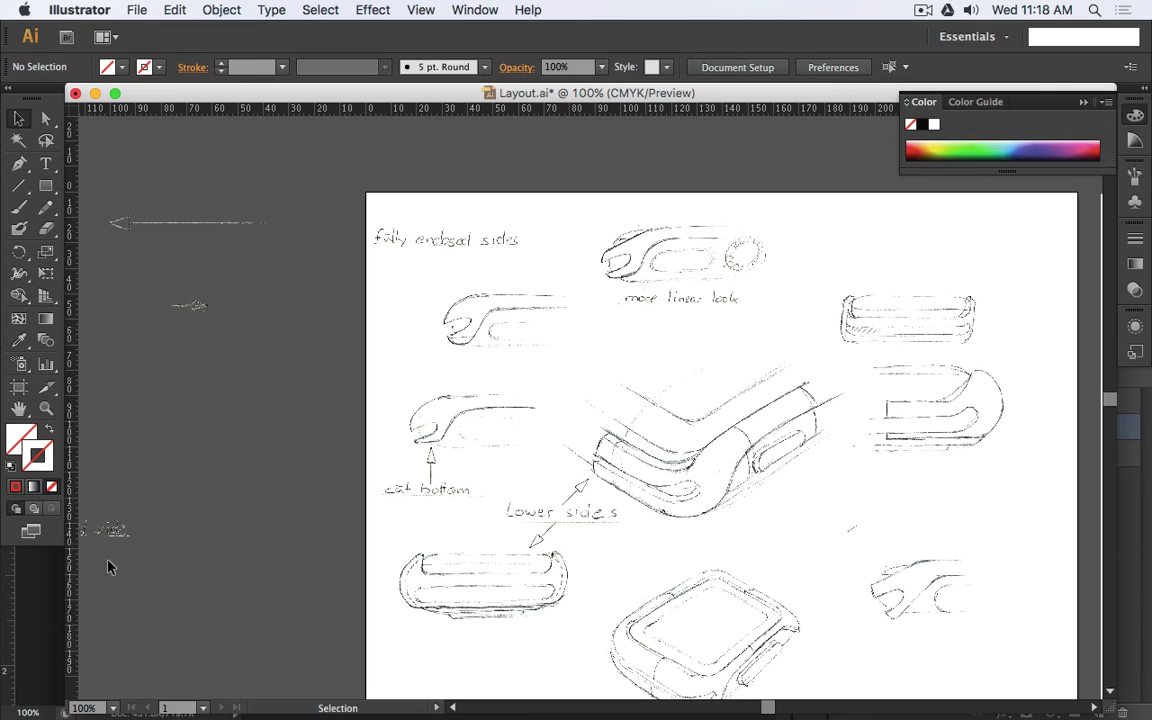
{"action": "left_click_drag", "start_coordinate": [100, 545], "coordinate": [430, 300]}
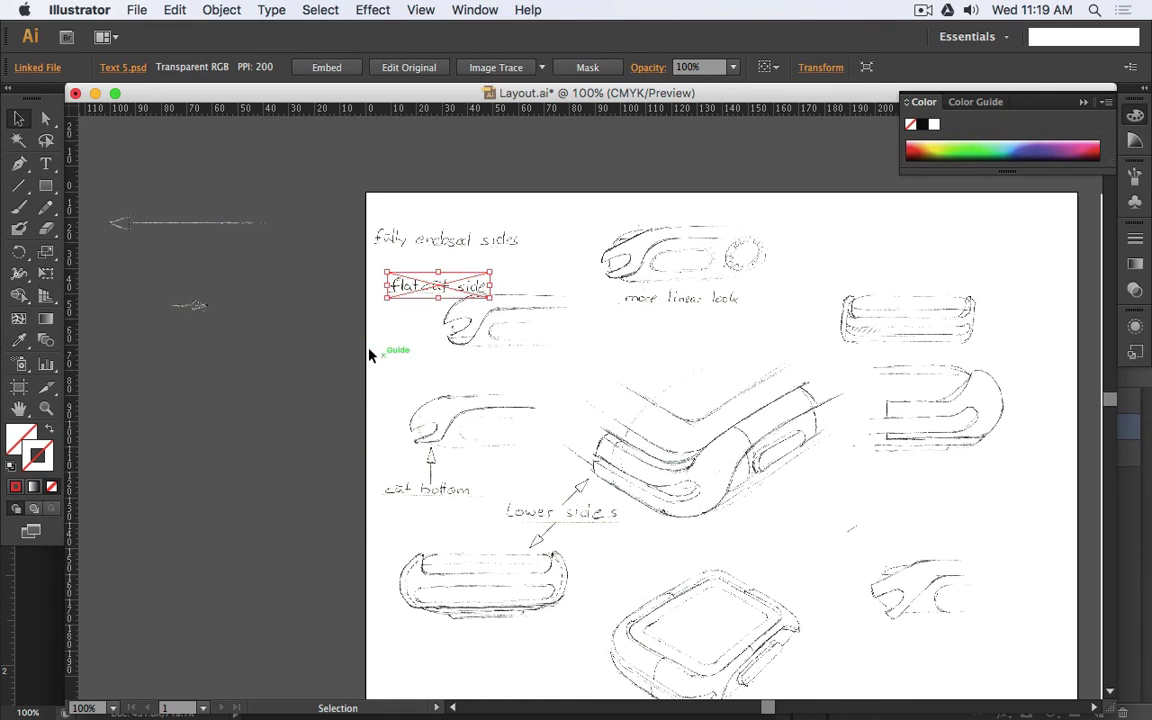
{"action": "left_click", "coordinate": [418, 307]}
- Place a copy of the "Lower sides" text just above the top-centre case sketch, keeping the original in place
{"action": "scroll", "coordinate": [257, 346], "scroll_direction": "right", "scroll_amount": 10}
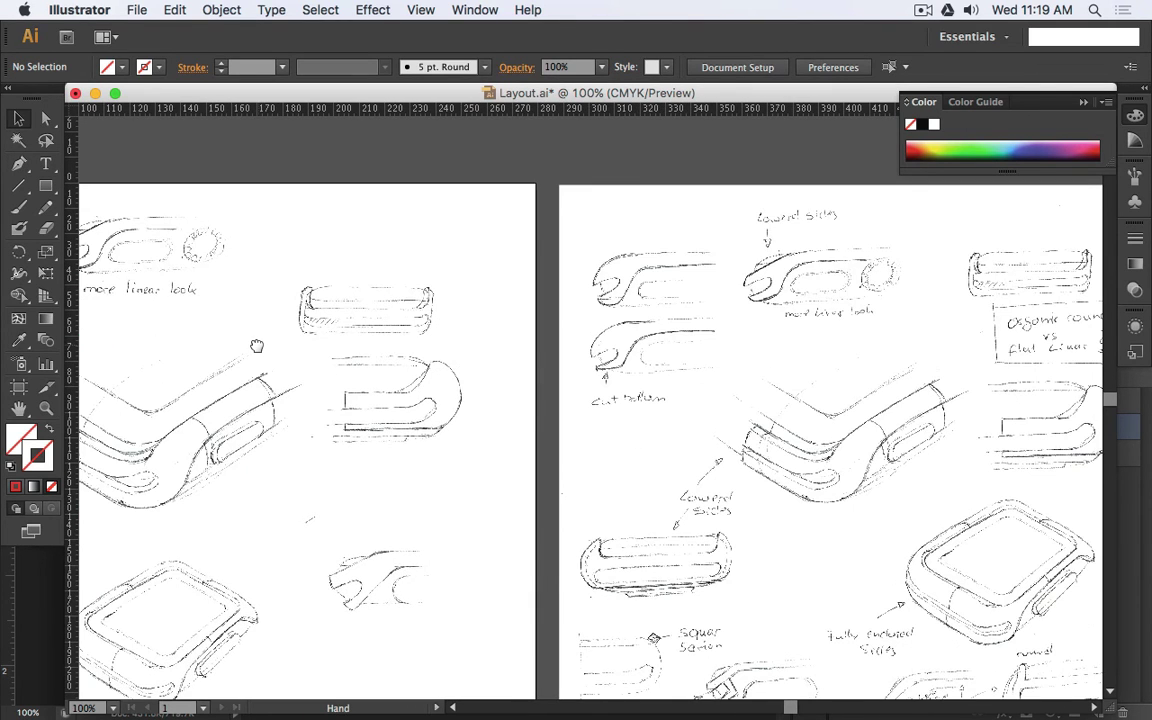
{"action": "left_click_drag", "start_coordinate": [257, 346], "coordinate": [590, 364]}
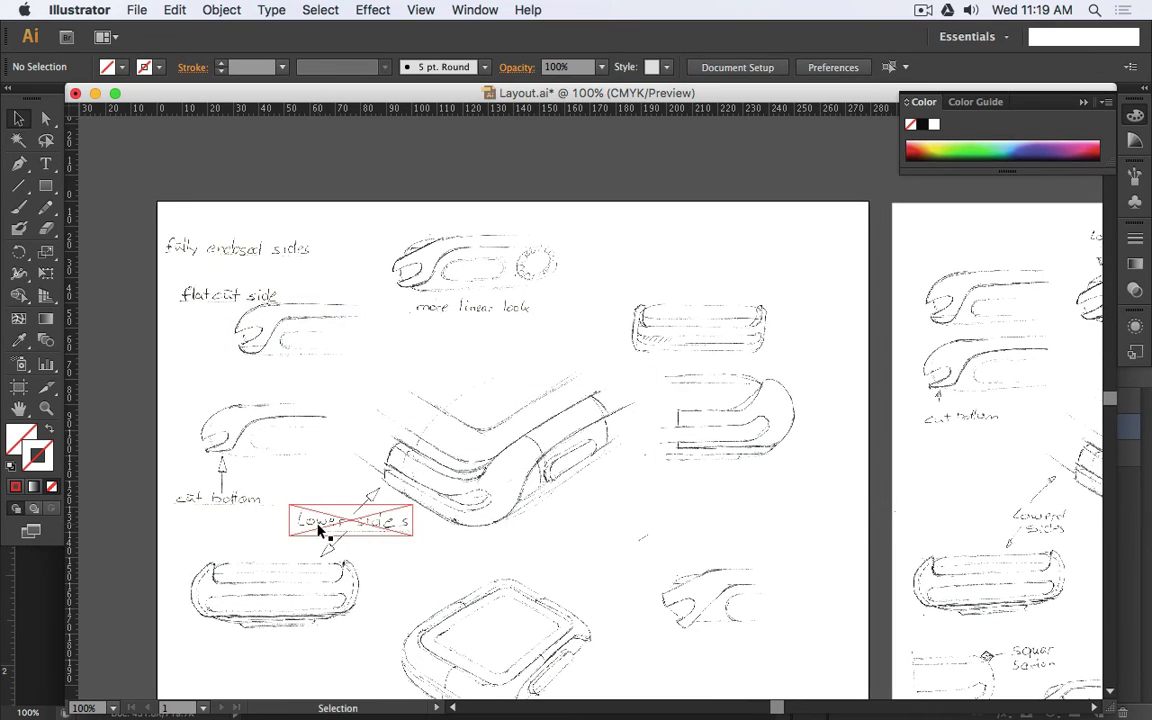
{"action": "left_click_drag", "start_coordinate": [319, 528], "coordinate": [408, 228]}
{"action": "key", "text": "super+equal"}
{"action": "key", "text": "super+equal"}
{"action": "key", "text": "super+equal"}
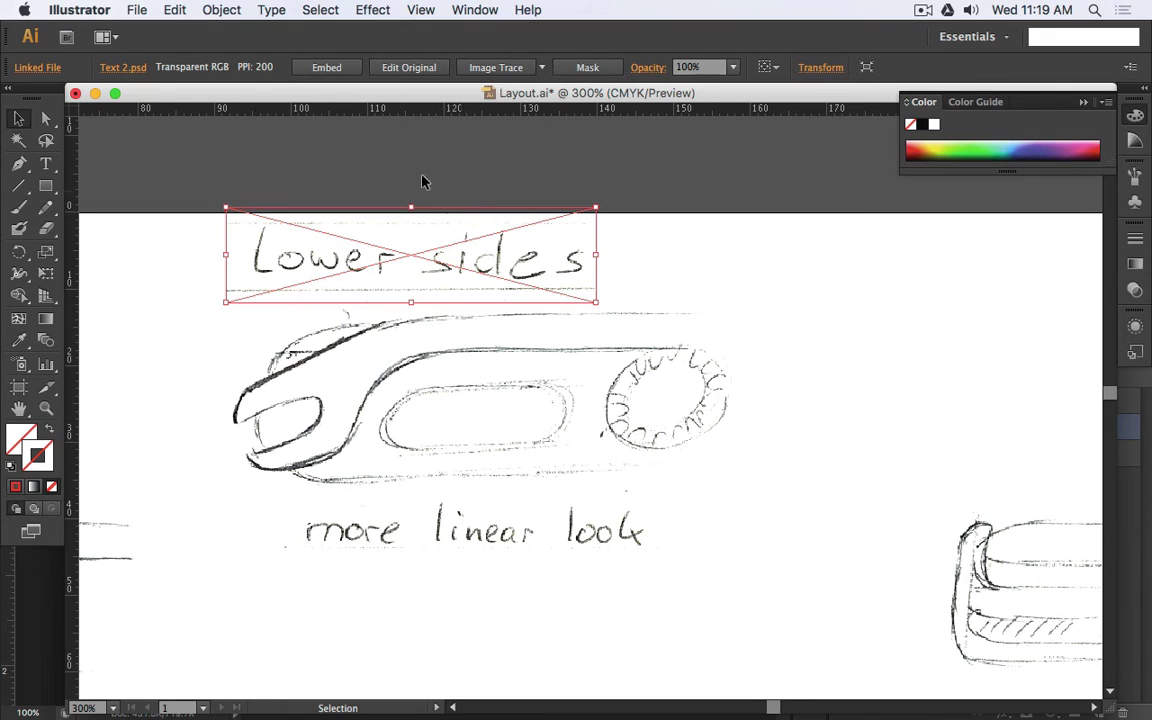
- Draw a red-outlined rectangle about 44 mm by 12 mm over the copied text, leaving out its final "s"
{"action": "left_click", "coordinate": [46, 186]}
{"action": "left_click_drag", "start_coordinate": [216, 199], "coordinate": [550, 298]}
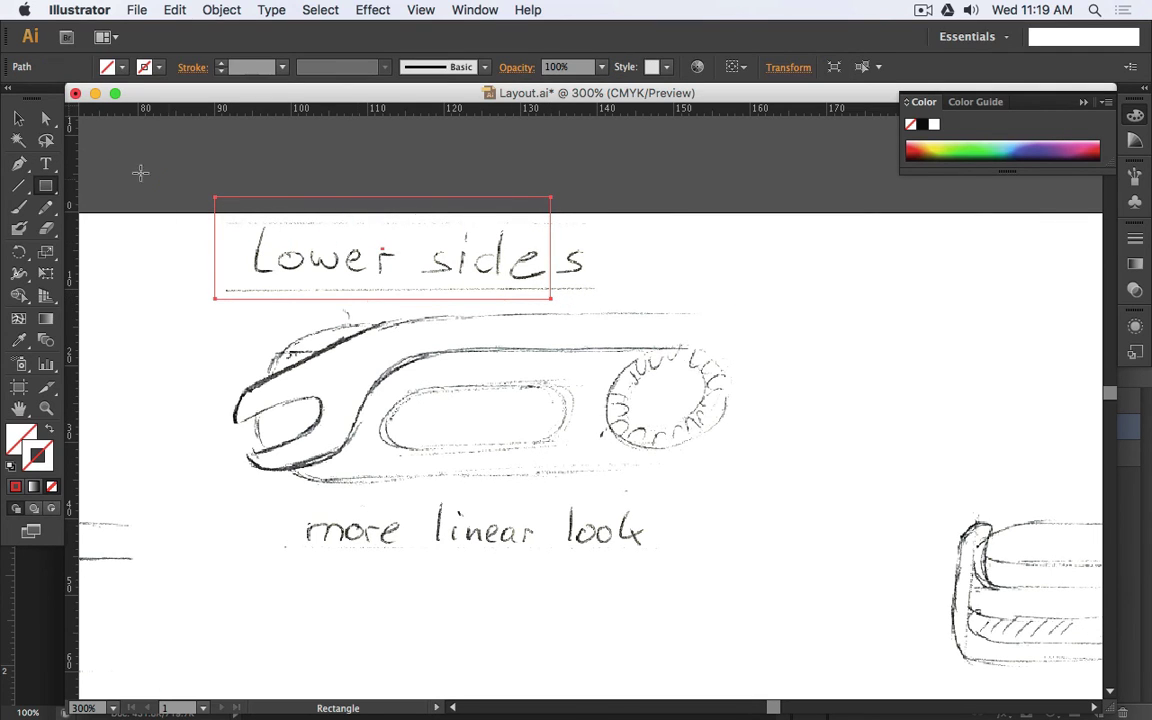
{"action": "left_click", "coordinate": [15, 487]}
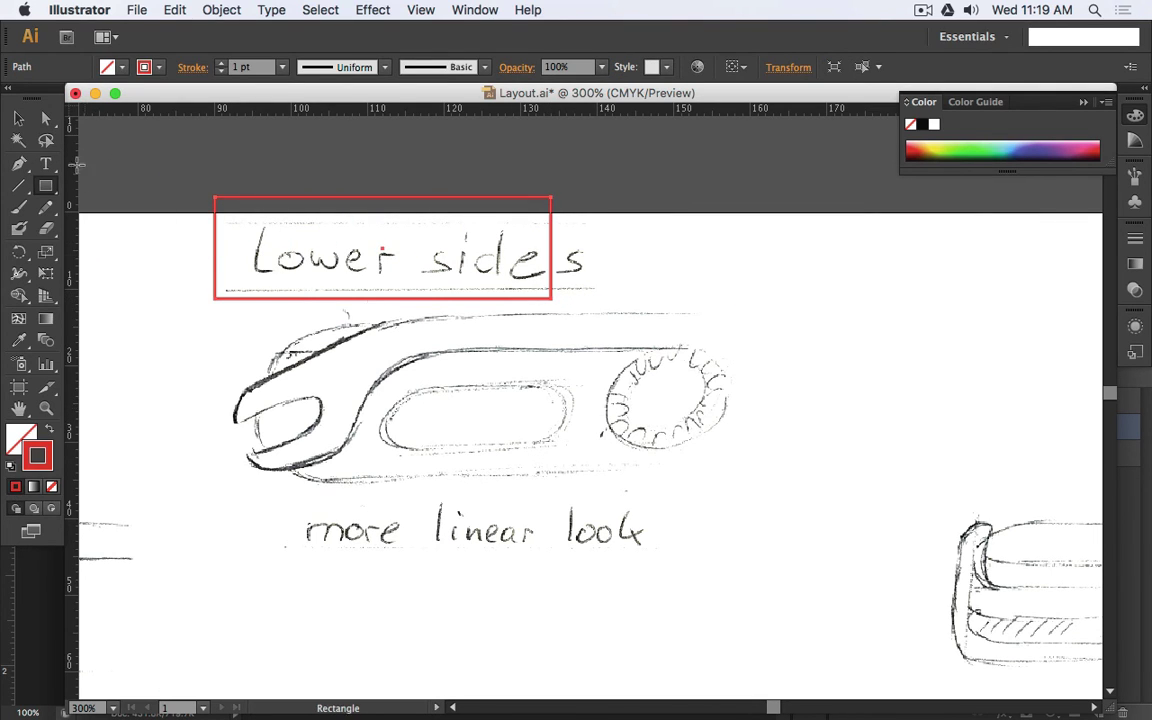
{"action": "left_click", "coordinate": [18, 119]}
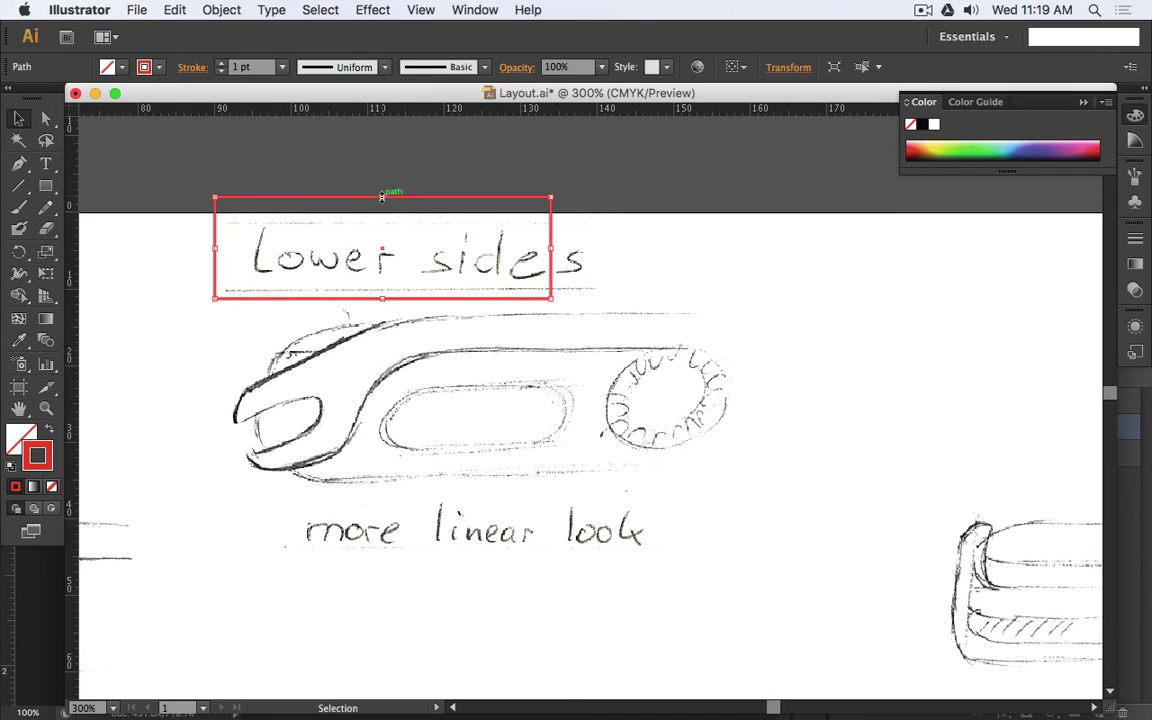
{"action": "left_click_drag", "start_coordinate": [381, 197], "coordinate": [382, 207]}
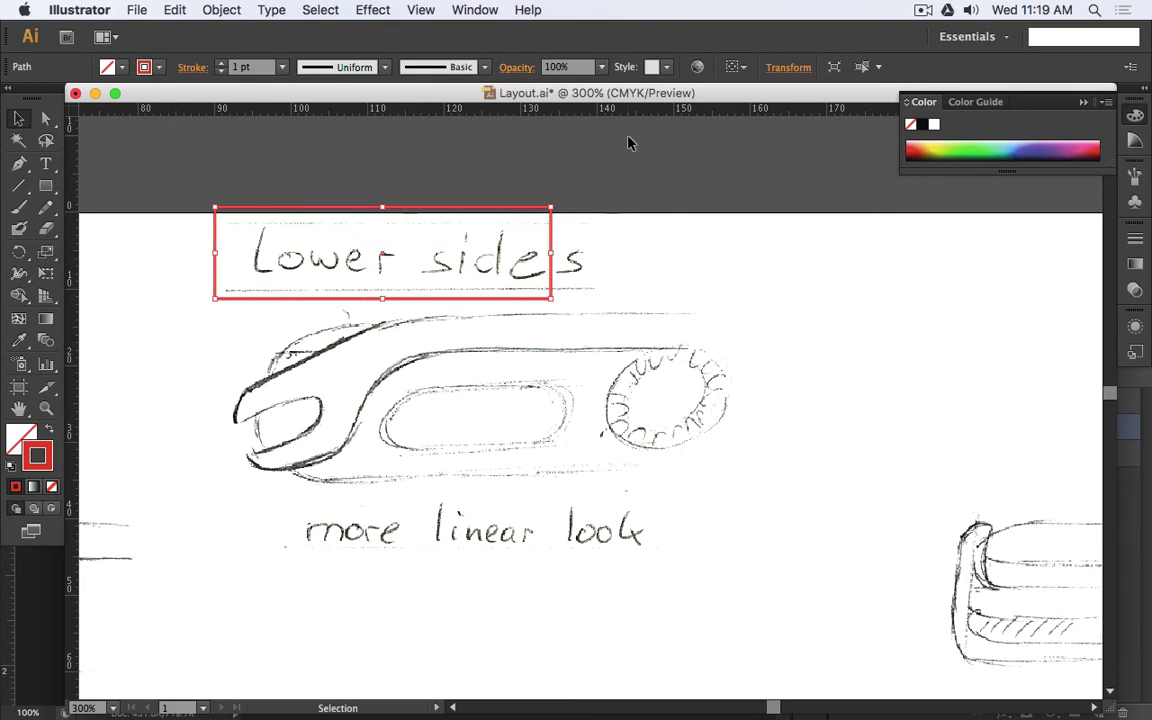
- Make a clipping mask from the rectangle so the copied text reads "Lower side"
{"action": "left_click", "coordinate": [581, 257], "text": "shift"}
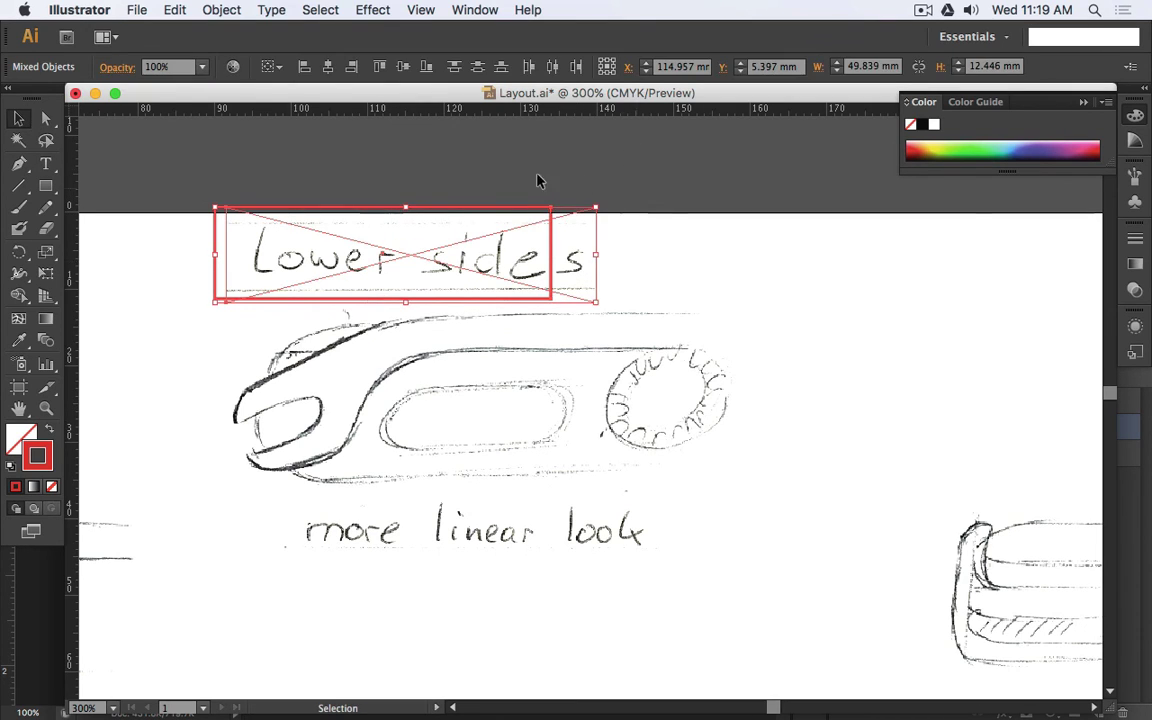
{"action": "left_click", "coordinate": [210, 9]}
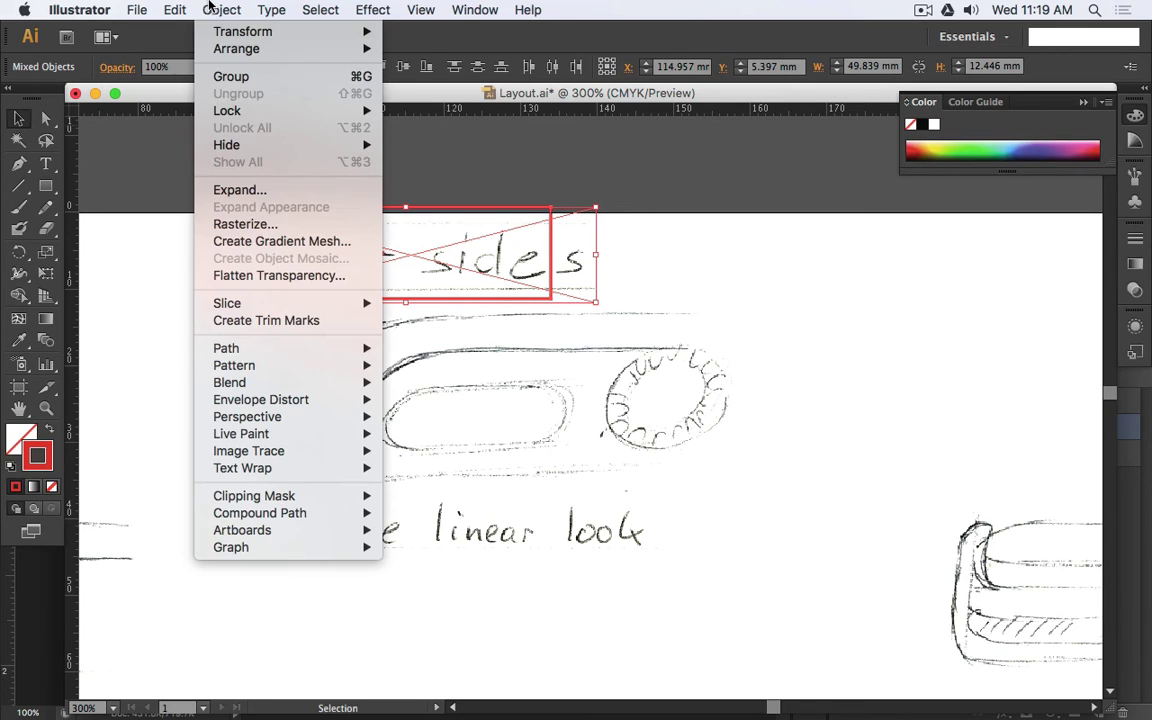
{"action": "mouse_move", "coordinate": [335, 496]}
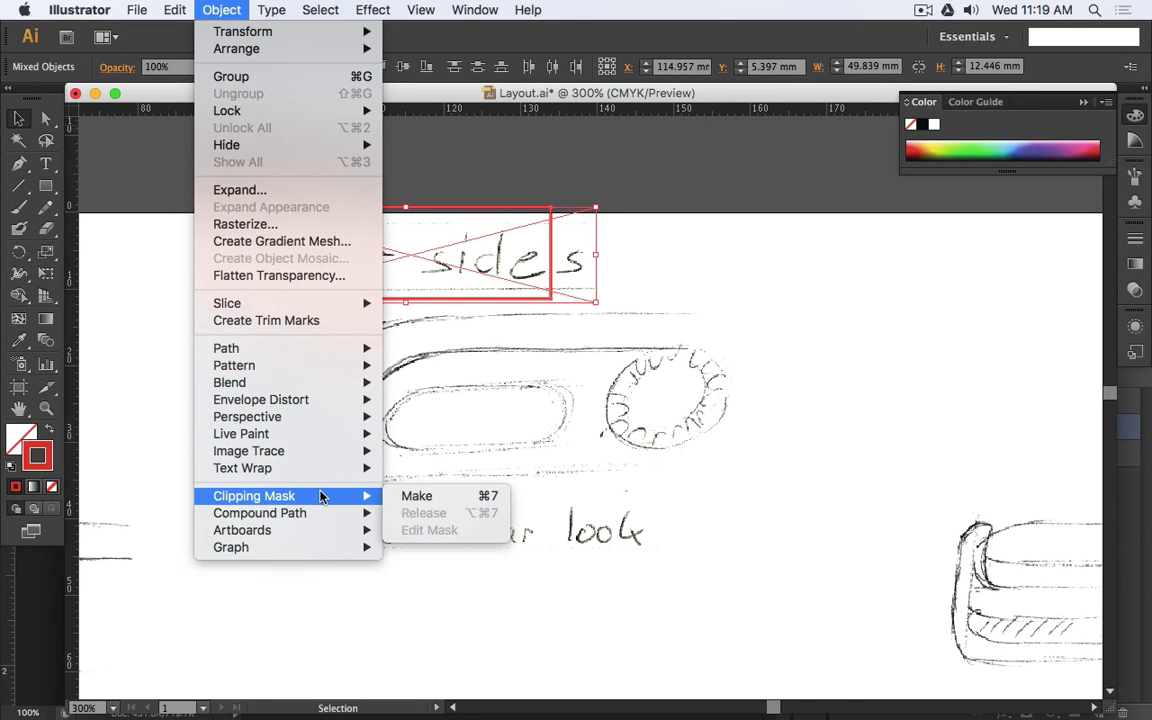
{"action": "left_click", "coordinate": [437, 496]}
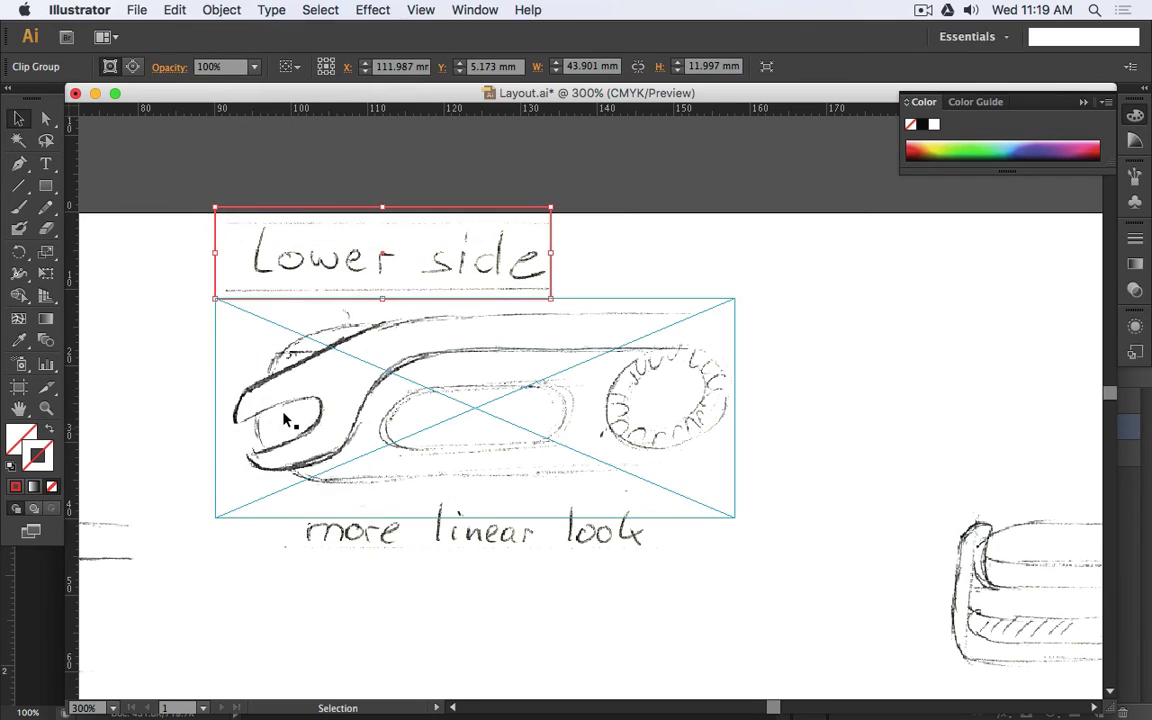
{"action": "left_click", "coordinate": [180, 175]}
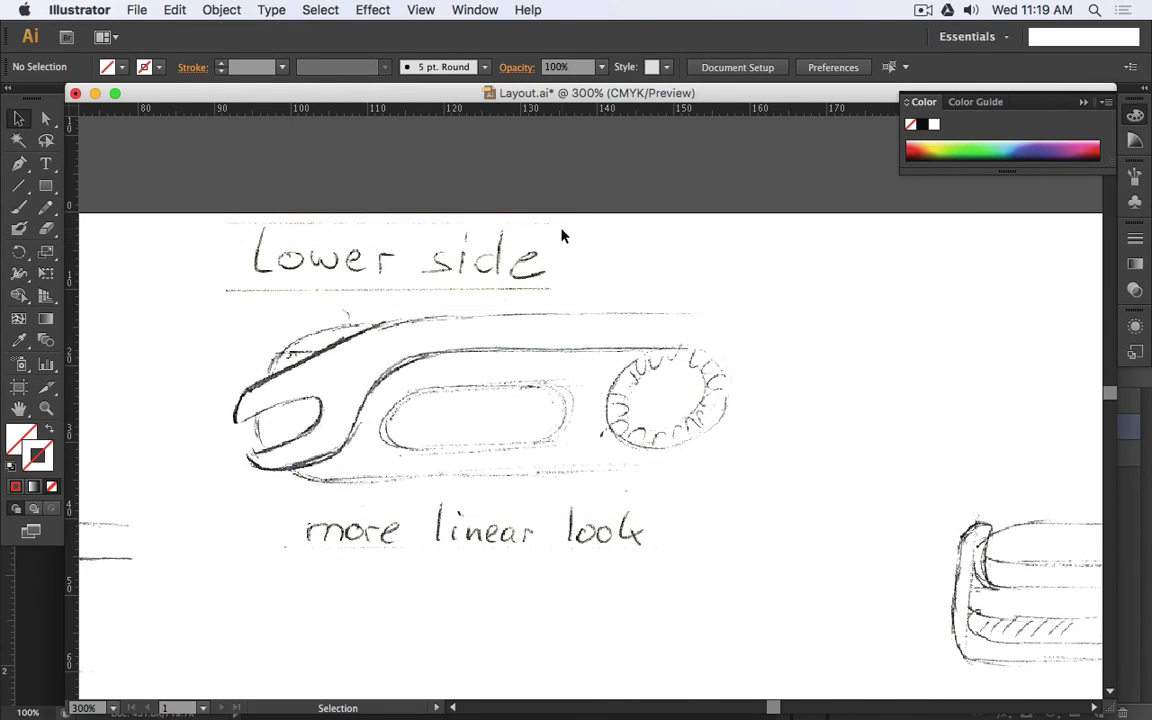
- Move all sketches, texts and arrows on the artboard together about 13.5 mm right and 4.5 mm down to centre the layout
{"action": "scroll", "coordinate": [560, 236], "scroll_direction": "down", "scroll_amount": 2}
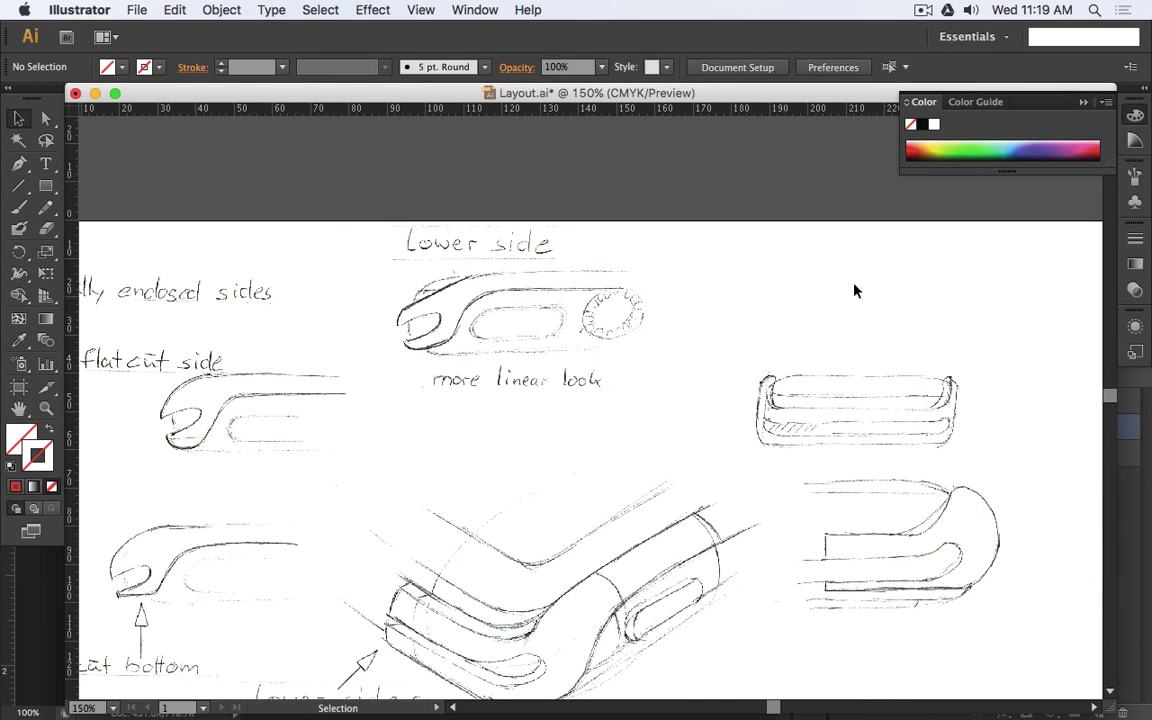
{"action": "scroll", "coordinate": [566, 239], "scroll_direction": "down", "scroll_amount": 1}
{"action": "scroll", "coordinate": [728, 298], "scroll_direction": "right", "scroll_amount": 5}
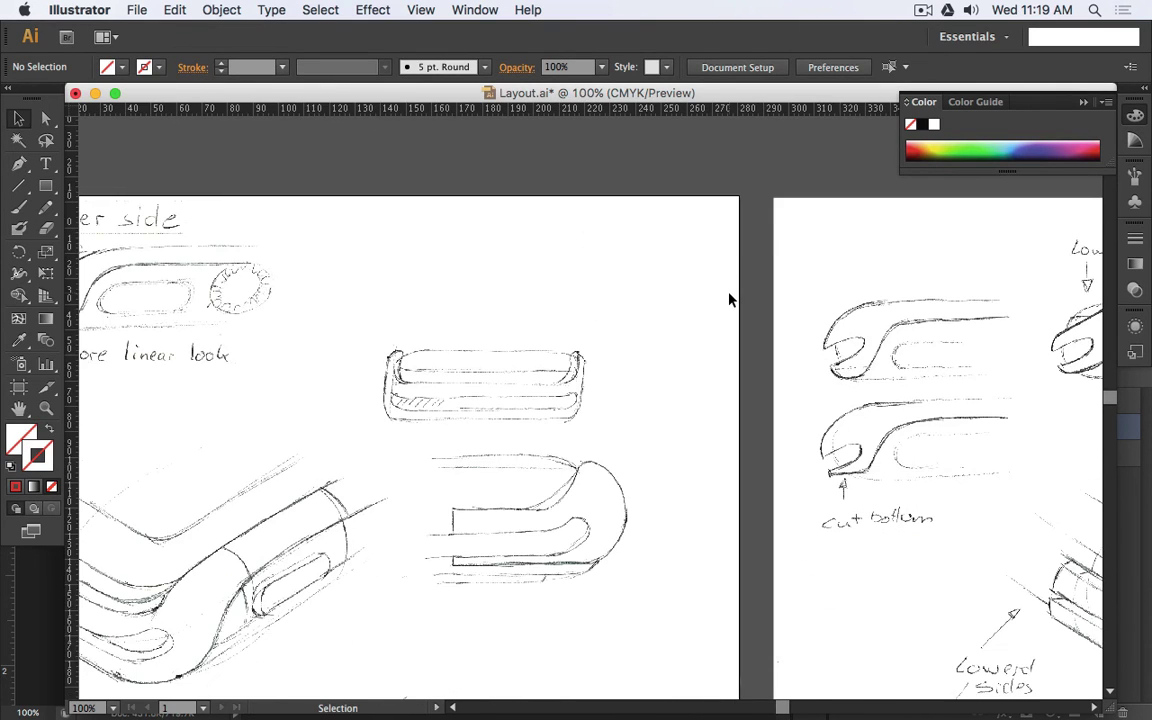
{"action": "scroll", "coordinate": [730, 298], "scroll_direction": "down", "scroll_amount": 2}
{"action": "scroll", "coordinate": [327, 231], "scroll_direction": "down", "scroll_amount": 1}
{"action": "mouse_move", "coordinate": [239, 159]}
{"action": "left_mouse_down"}
{"action": "mouse_move", "coordinate": [478, 442]}
{"action": "mouse_move", "coordinate": [686, 599]}
{"action": "left_mouse_up"}
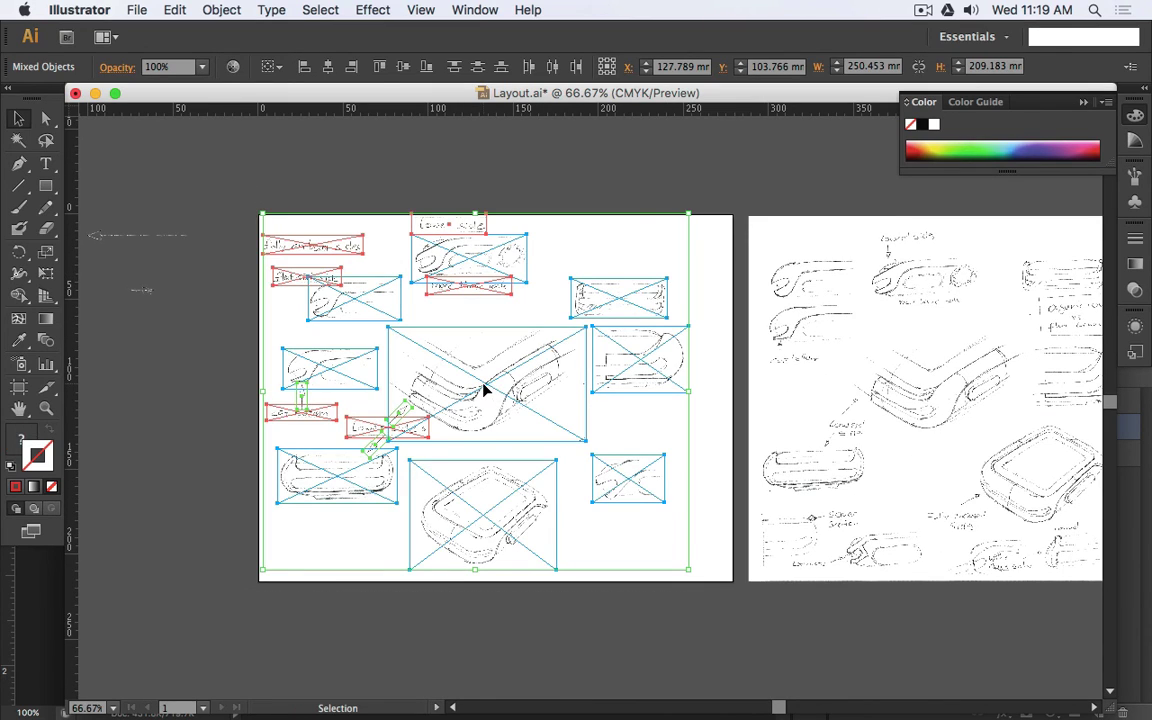
{"action": "left_click_drag", "start_coordinate": [484, 390], "coordinate": [504, 396]}
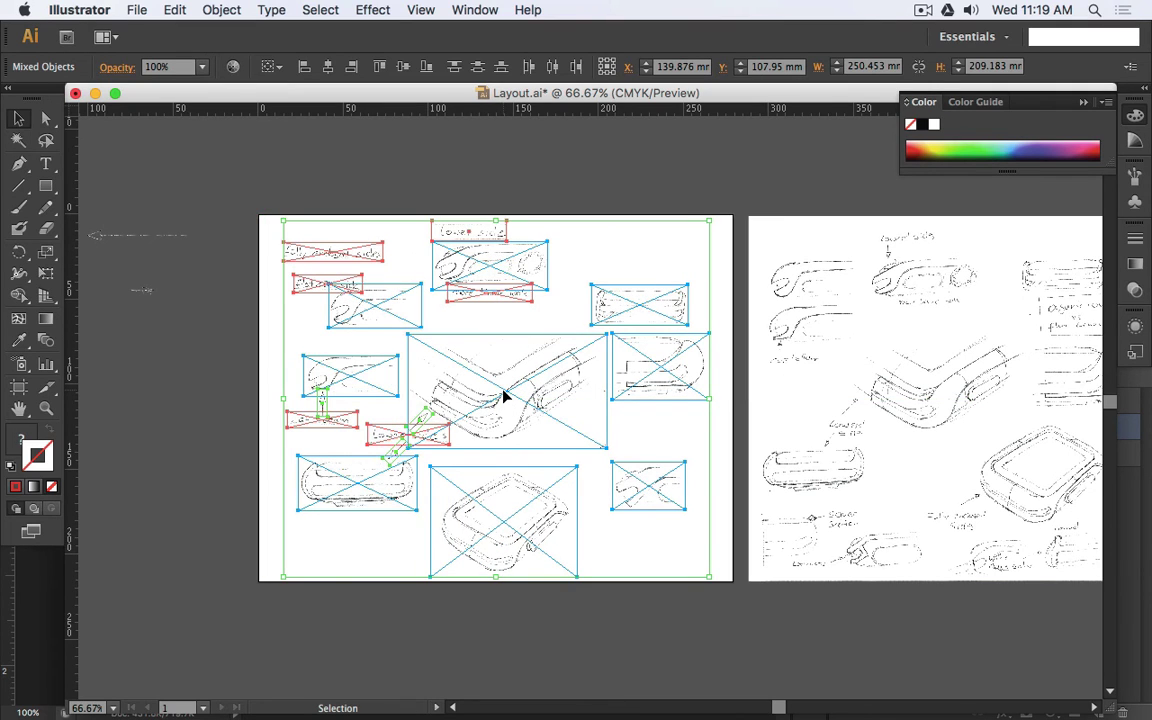
{"action": "key", "text": "Right"}
{"action": "key", "text": "Right"}
{"action": "key", "text": "Right"}
{"action": "key", "text": "Right"}
{"action": "key", "text": "Down"}
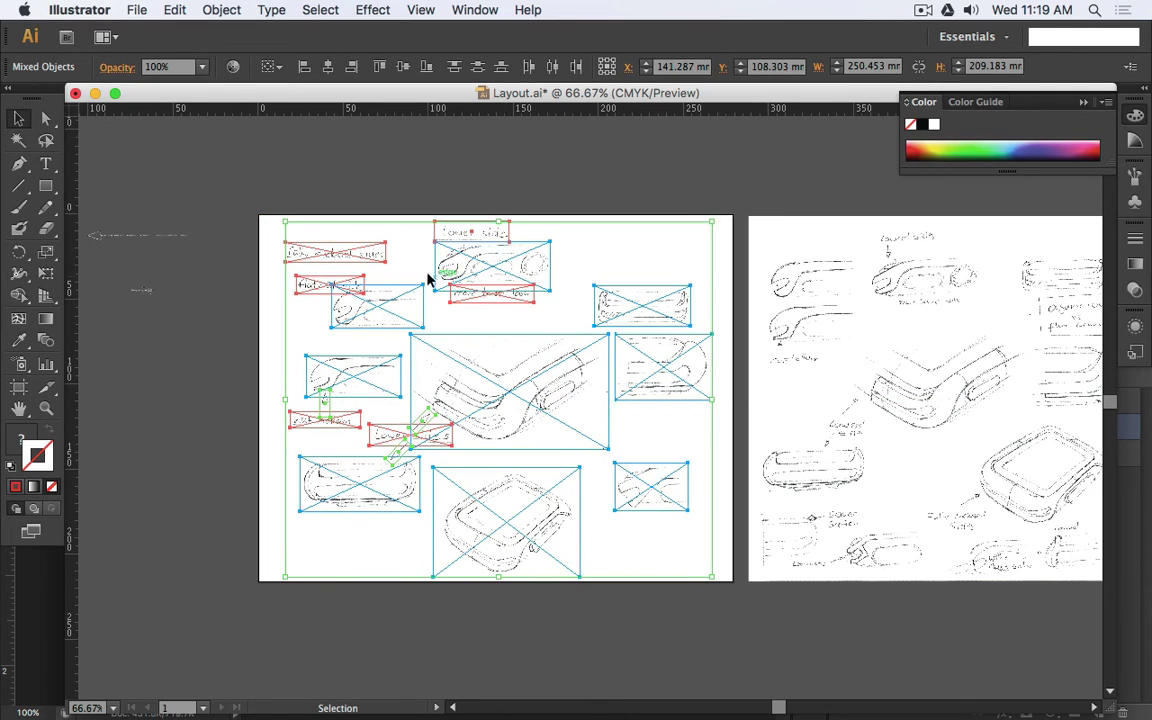
{"action": "left_click", "coordinate": [411, 154]}
- Copy the "cut bottom" arrow to the empty space between the "fully enclosed sides" text and the top-centre sketch
{"action": "scroll", "coordinate": [290, 258], "scroll_direction": "up", "scroll_amount": 2, "text": "alt"}
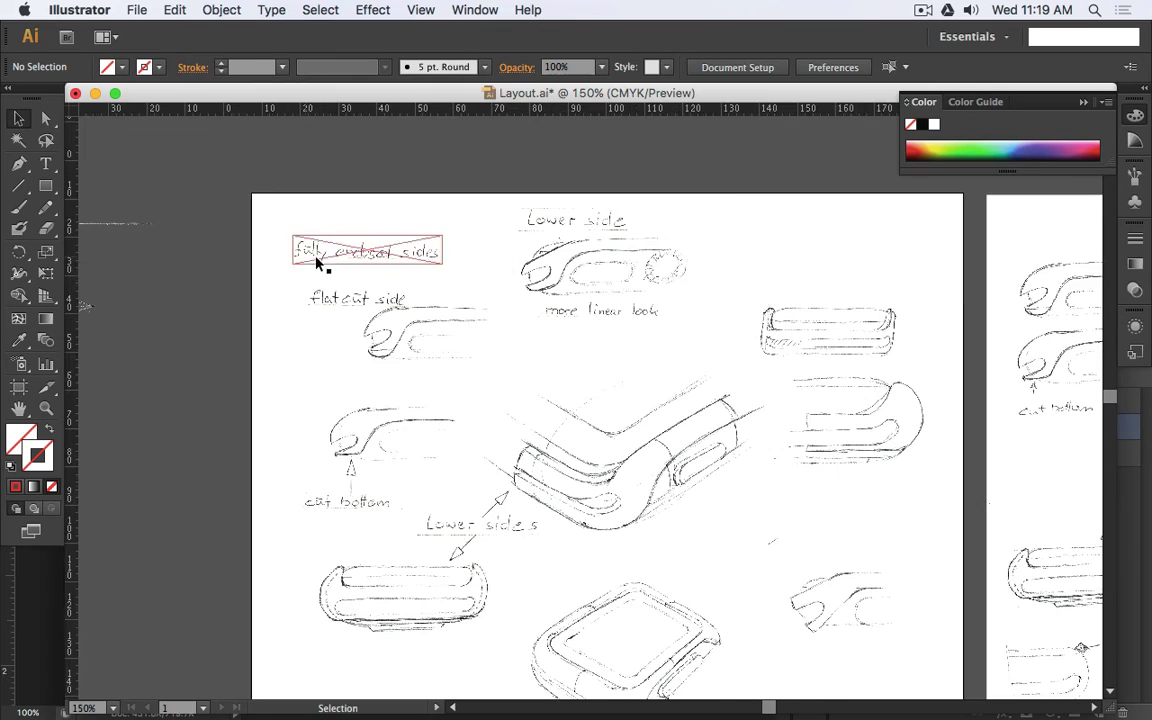
{"action": "scroll", "coordinate": [318, 262], "scroll_direction": "up", "scroll_amount": 1, "text": "alt"}
{"action": "scroll", "coordinate": [437, 499], "scroll_direction": "down", "scroll_amount": 2}
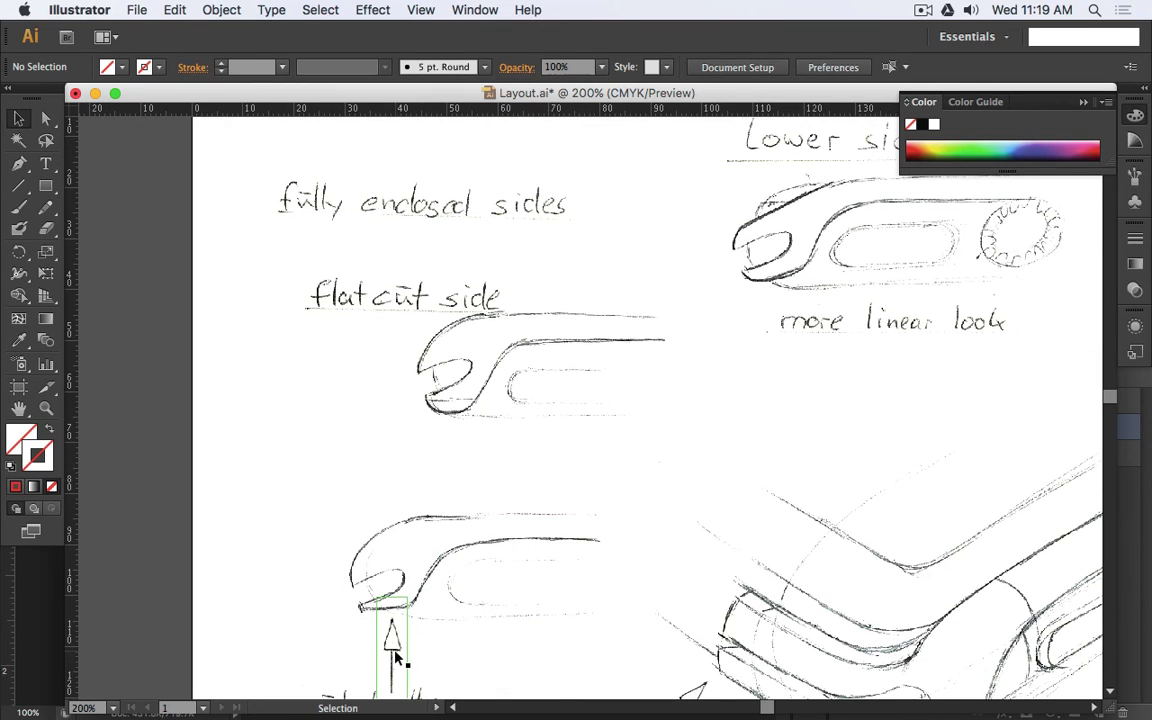
{"action": "mouse_move", "coordinate": [395, 657]}
{"action": "left_mouse_down"}
{"action": "mouse_move", "coordinate": [525, 453]}
{"action": "mouse_move", "coordinate": [612, 257]}
{"action": "mouse_move", "coordinate": [666, 211]}
{"action": "mouse_move", "coordinate": [615, 252]}
{"action": "mouse_move", "coordinate": [643, 237]}
{"action": "mouse_move", "coordinate": [636, 245]}
{"action": "left_mouse_up"}
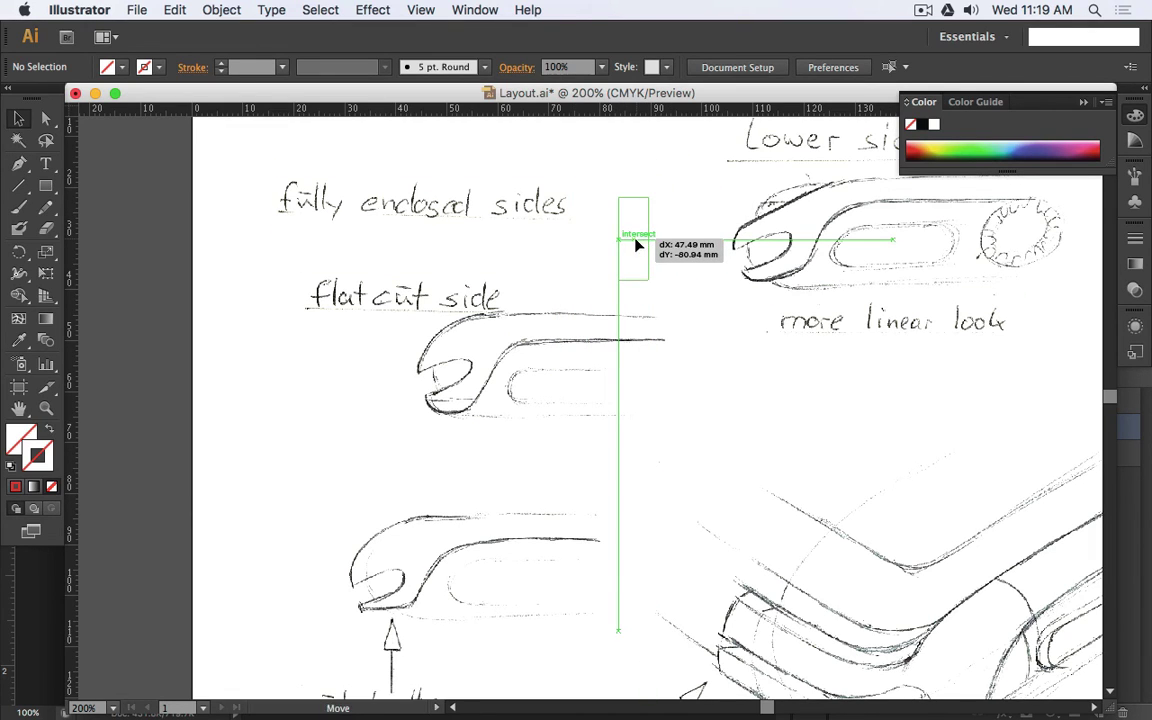
{"action": "left_click_drag", "start_coordinate": [636, 245], "coordinate": [663, 216]}
{"action": "left_click_drag", "start_coordinate": [665, 262], "coordinate": [511, 393]}
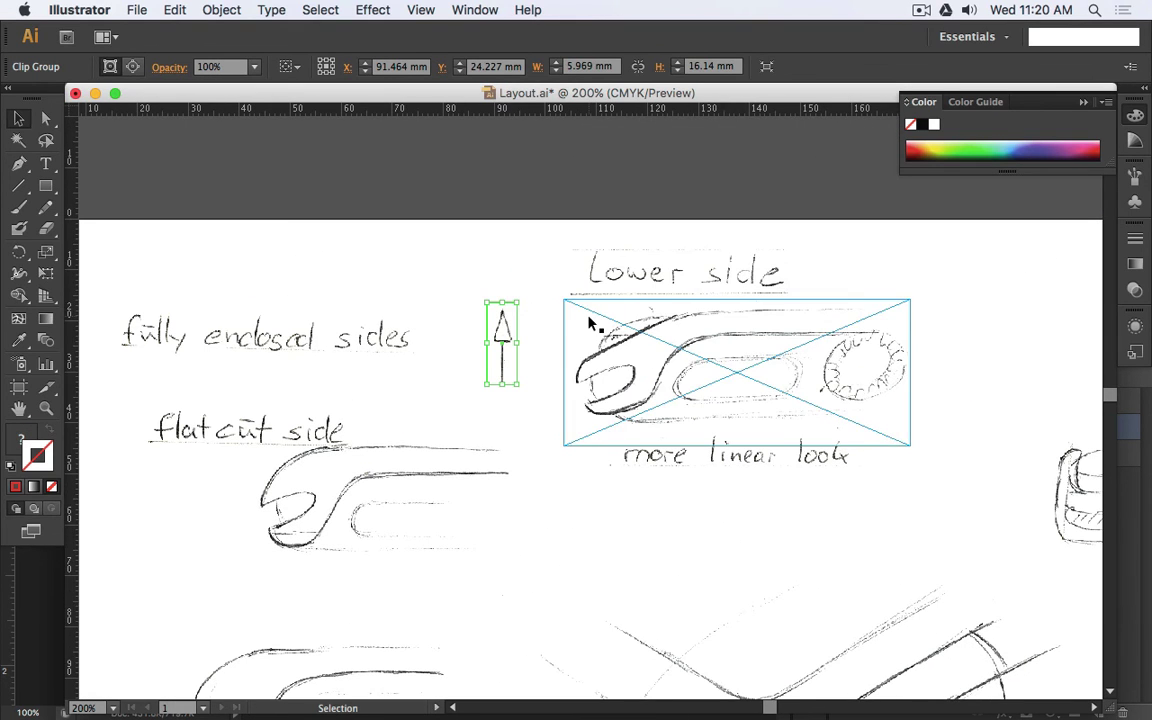
- Rotate the copied arrow 180° to point down and move it from the "Lower side" text to the top-centre sketch's chamfered corner
{"action": "mouse_move", "coordinate": [520, 296]}
{"action": "left_mouse_down"}
{"action": "mouse_move", "coordinate": [535, 419]}
{"action": "mouse_move", "coordinate": [509, 437]}
{"action": "left_mouse_up"}
{"action": "scroll", "coordinate": [556, 345], "scroll_direction": "up", "scroll_amount": 1}
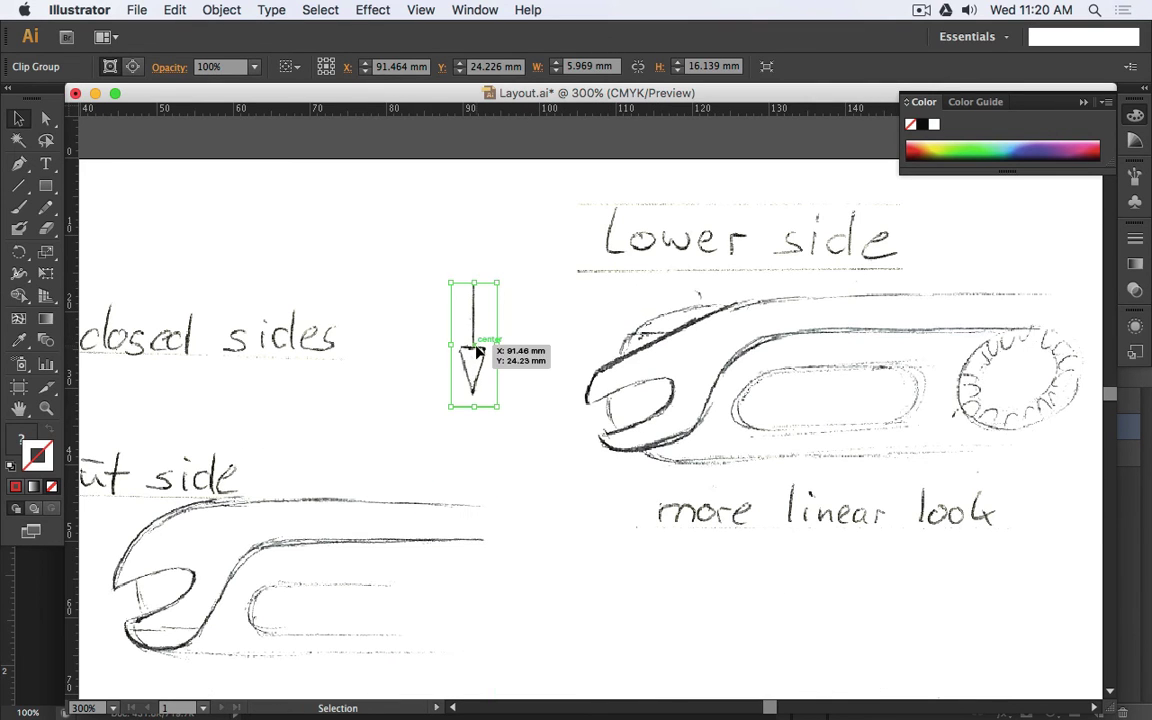
{"action": "mouse_move", "coordinate": [472, 352]}
{"action": "left_mouse_down"}
{"action": "mouse_move", "coordinate": [627, 307]}
{"action": "mouse_move", "coordinate": [643, 290]}
{"action": "mouse_move", "coordinate": [633, 298]}
{"action": "left_mouse_up"}
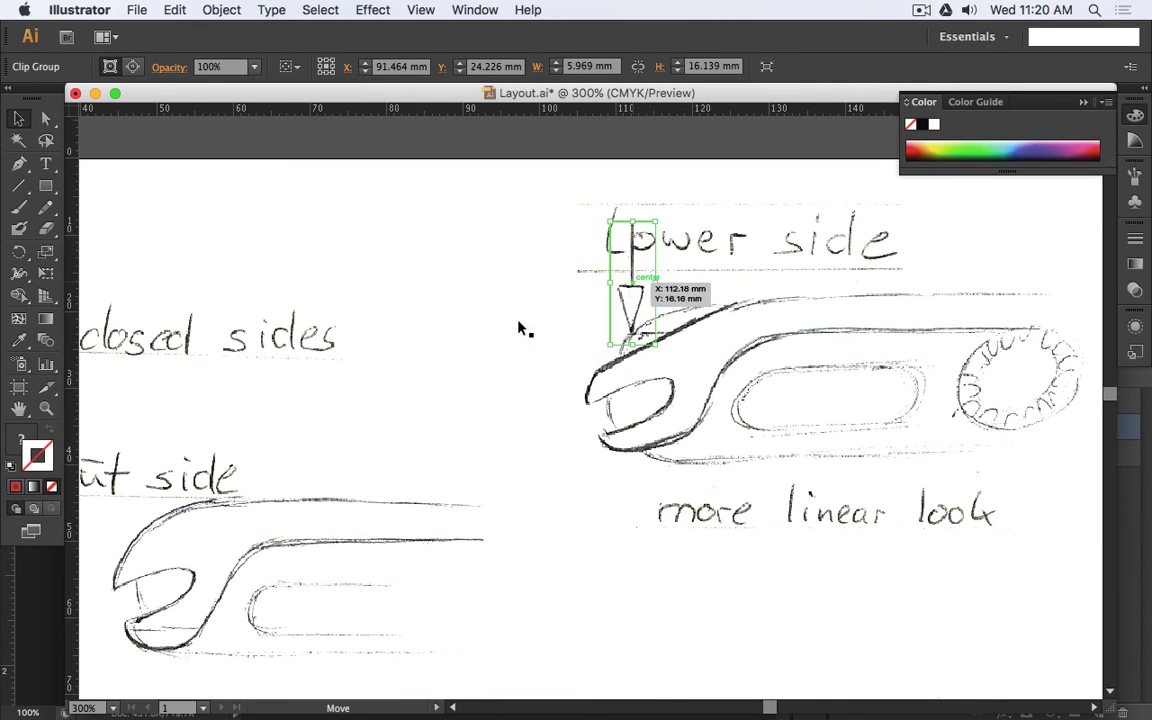
{"action": "left_click", "coordinate": [463, 314]}
- Try to select the top anchor points of the clipping mask on the arrow below "Lower side"
{"action": "scroll", "coordinate": [867, 313], "scroll_direction": "down", "scroll_amount": 1}
{"action": "left_click_drag", "start_coordinate": [828, 254], "coordinate": [429, 281]}
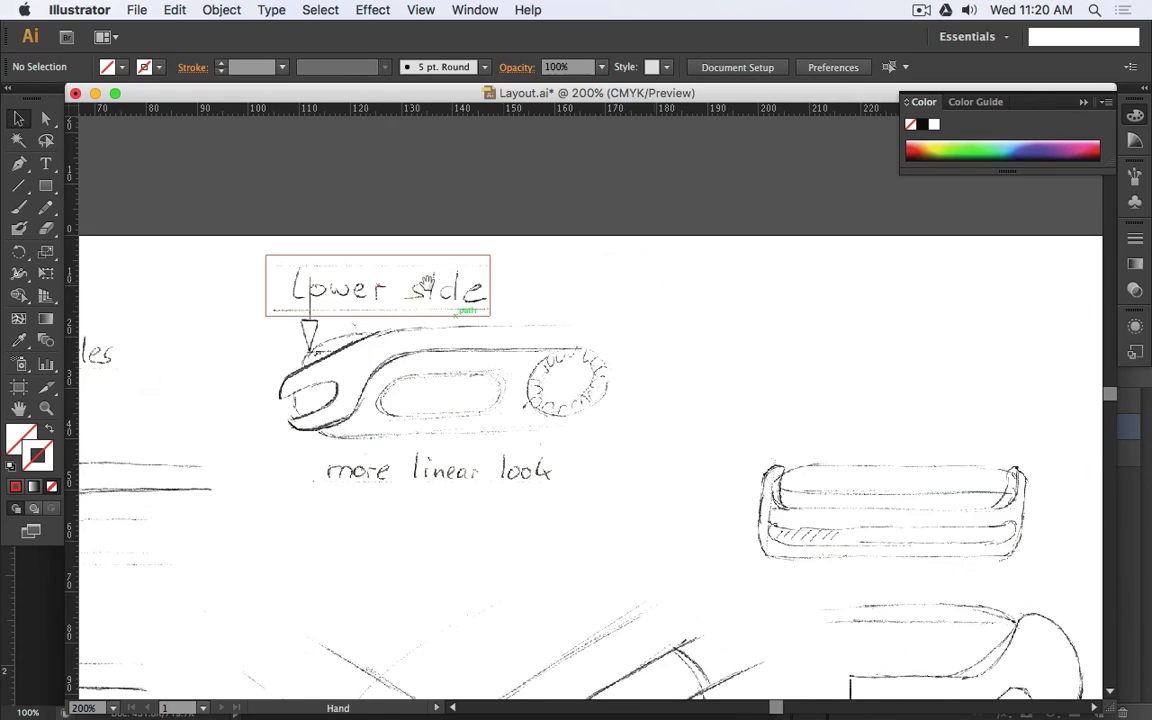
{"action": "scroll", "coordinate": [741, 332], "scroll_direction": "down", "scroll_amount": 2}
{"action": "left_click_drag", "start_coordinate": [846, 330], "coordinate": [748, 324]}
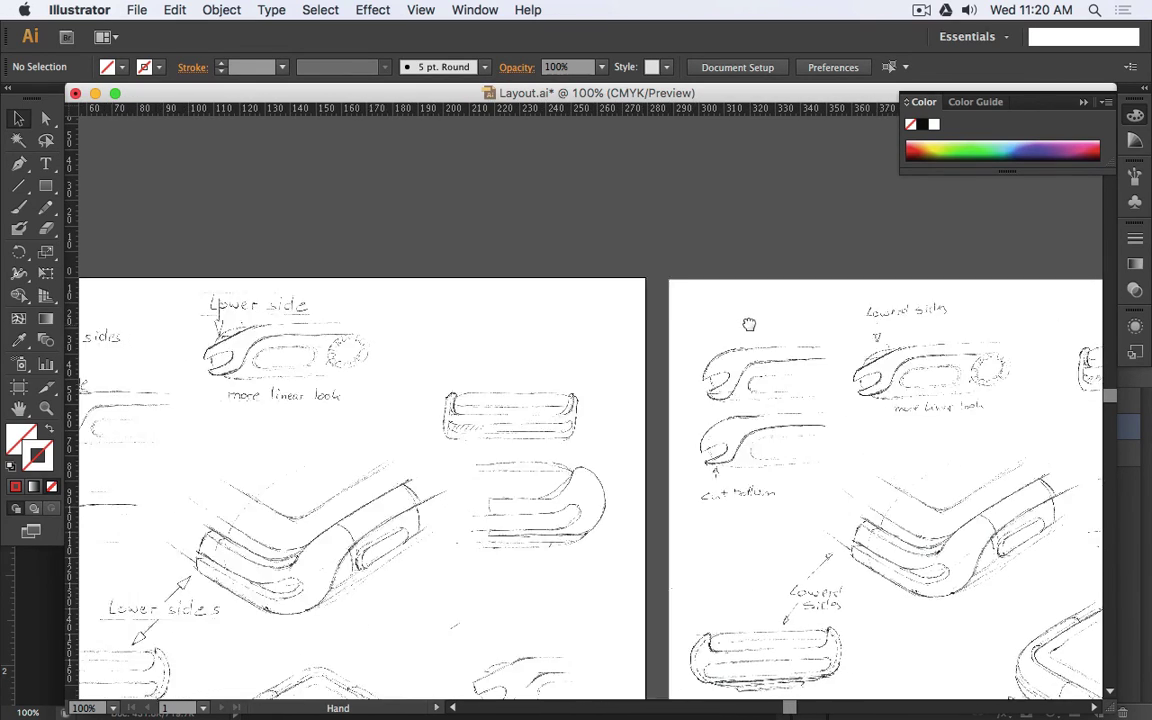
{"action": "scroll", "coordinate": [366, 305], "scroll_direction": "up", "scroll_amount": 3}
{"action": "left_click_drag", "start_coordinate": [320, 302], "coordinate": [321, 265]}
{"action": "left_click", "coordinate": [221, 345]}
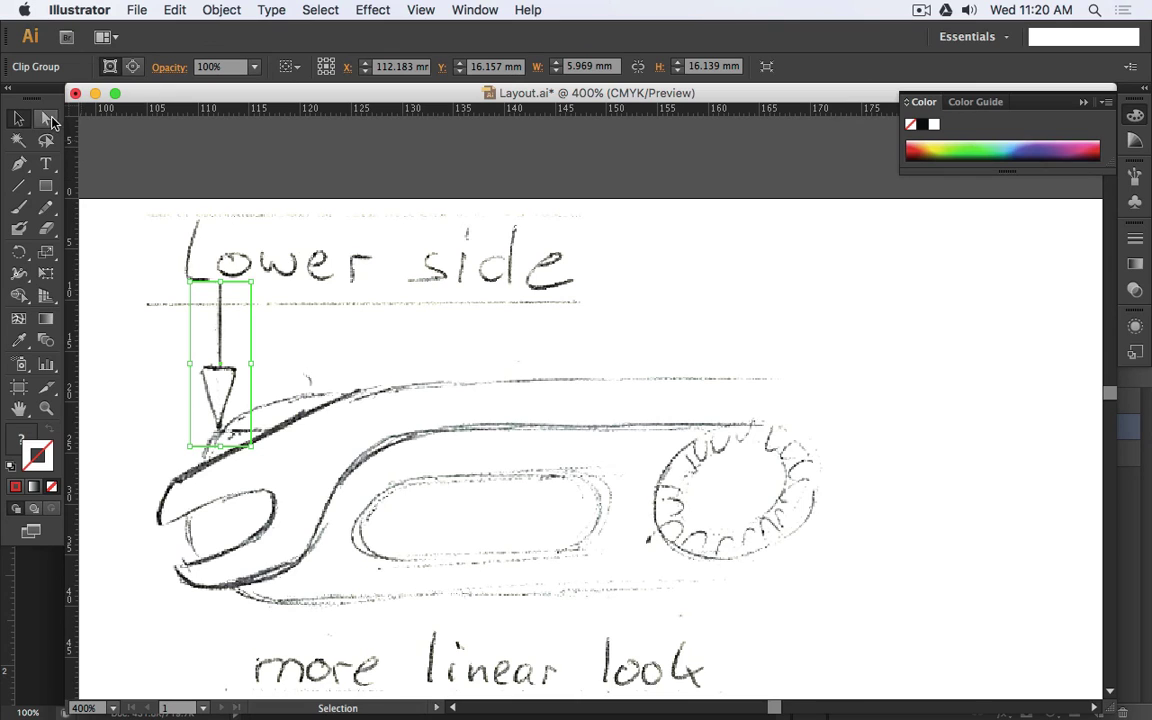
{"action": "left_click", "coordinate": [47, 119]}
{"action": "left_click", "coordinate": [208, 291]}
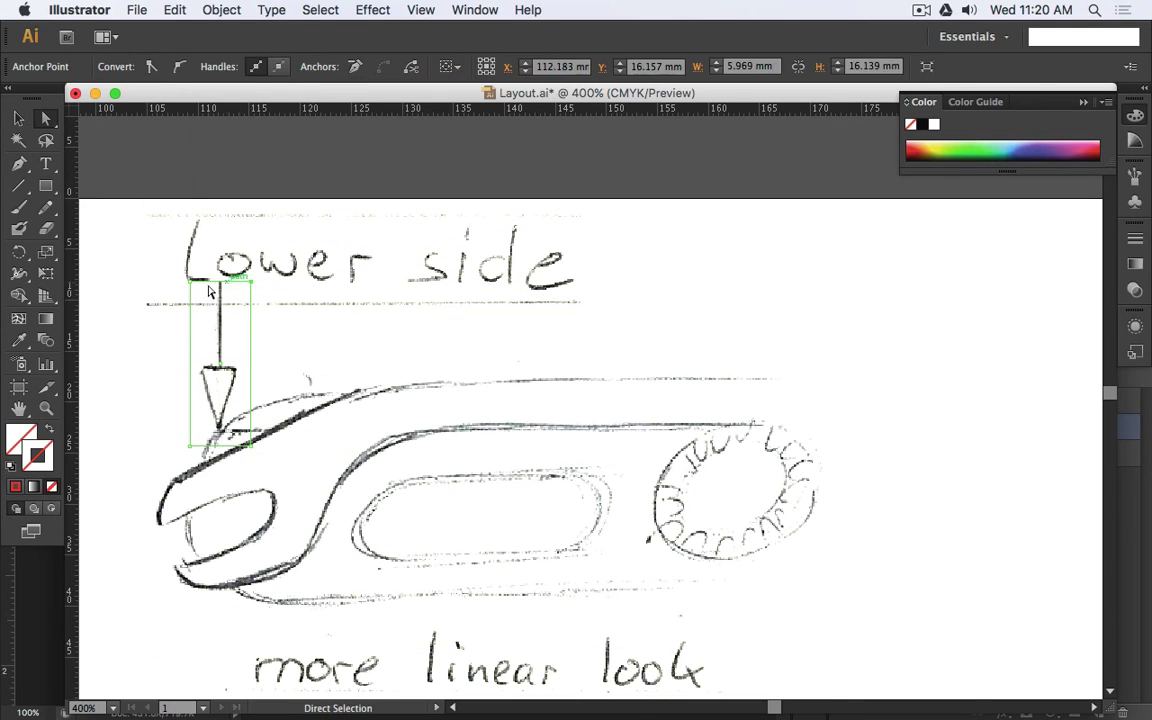
{"action": "left_click", "coordinate": [190, 282], "text": "shift"}
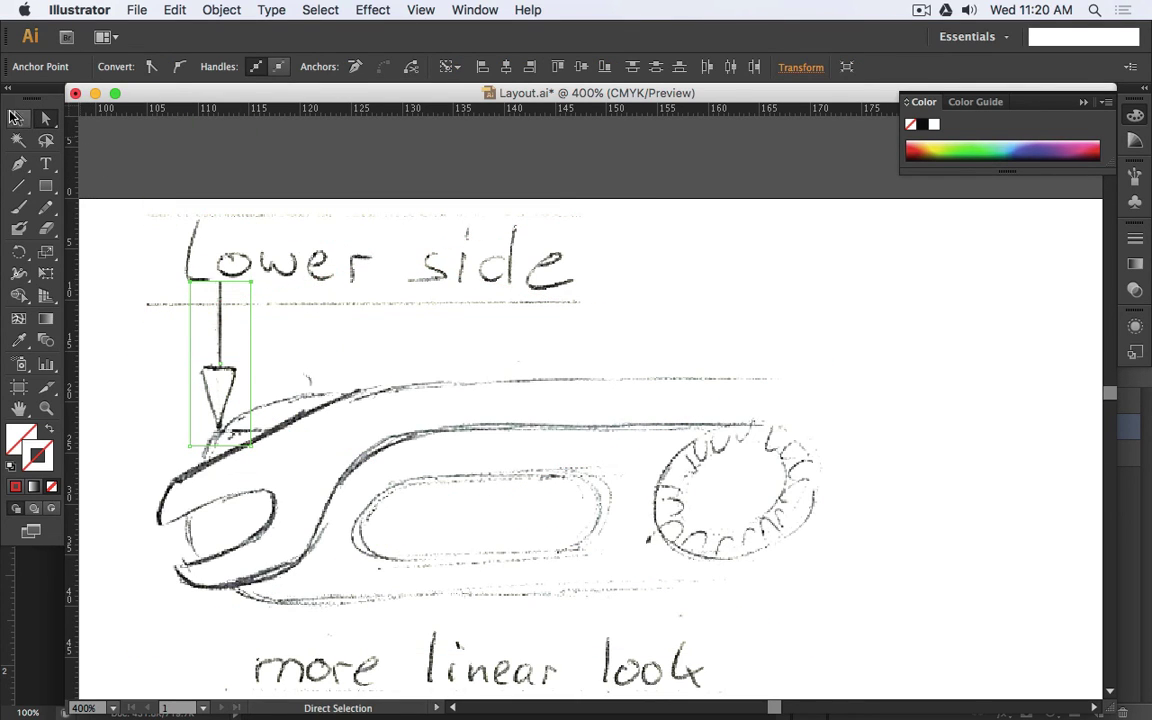
{"action": "left_click", "coordinate": [17, 118]}
{"action": "left_click", "coordinate": [138, 155]}
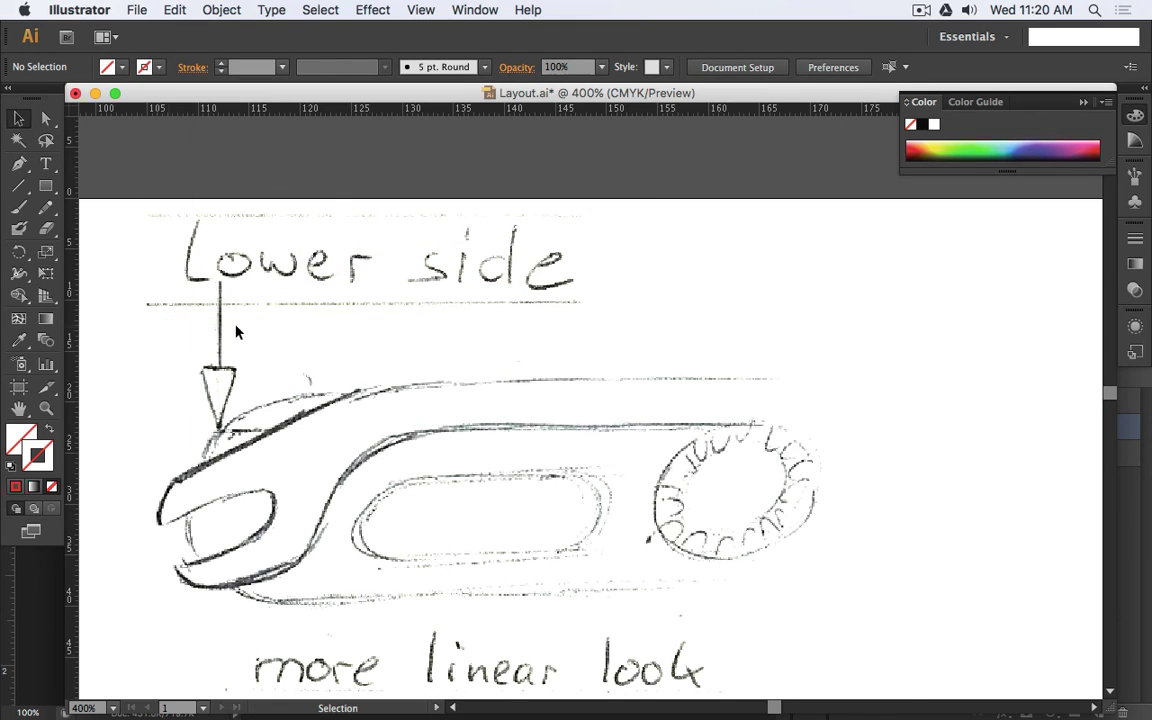
- Try to shorten the arrow below "Lower side" to about 11.5 mm by scaling it from its upper edge, using Outline view; undo the scaling
{"action": "left_click", "coordinate": [262, 9]}
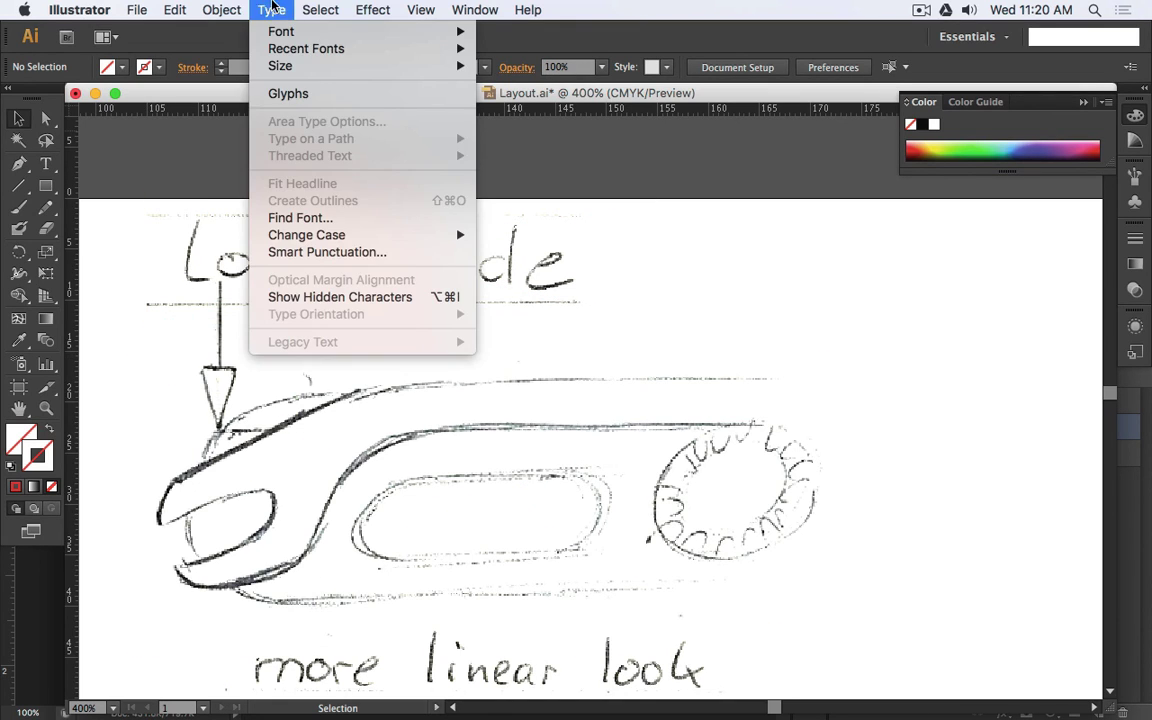
{"action": "mouse_move", "coordinate": [307, 8]}
{"action": "mouse_move", "coordinate": [420, 10]}
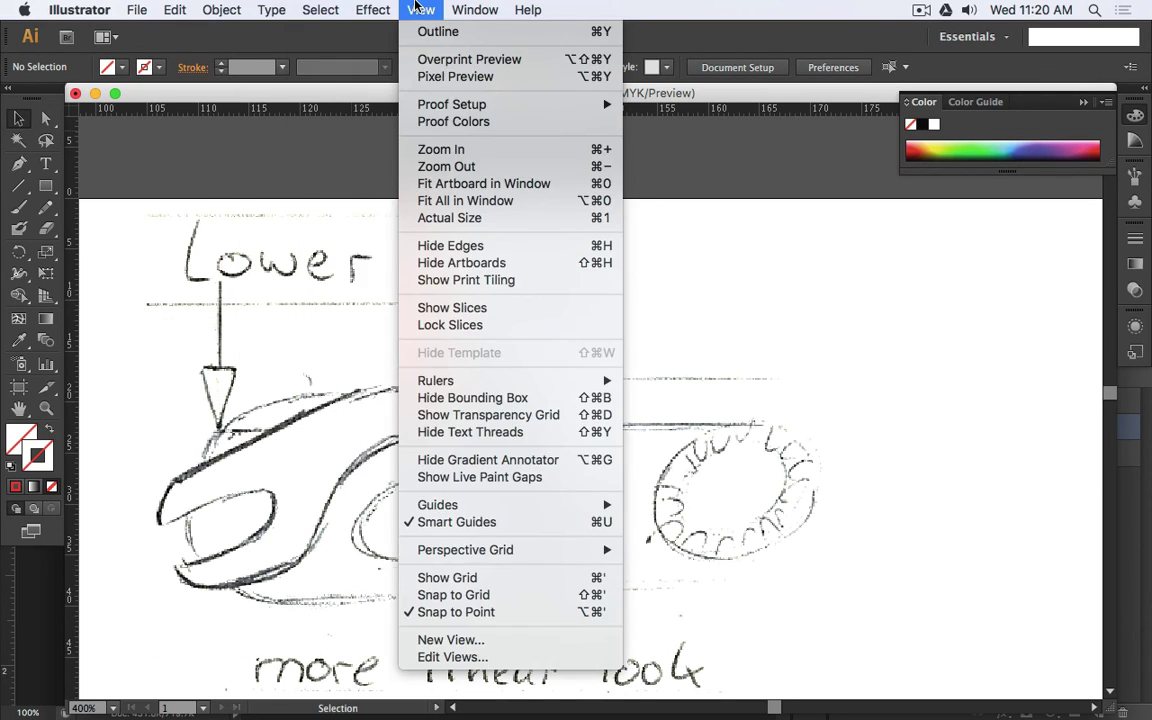
{"action": "left_click", "coordinate": [437, 32]}
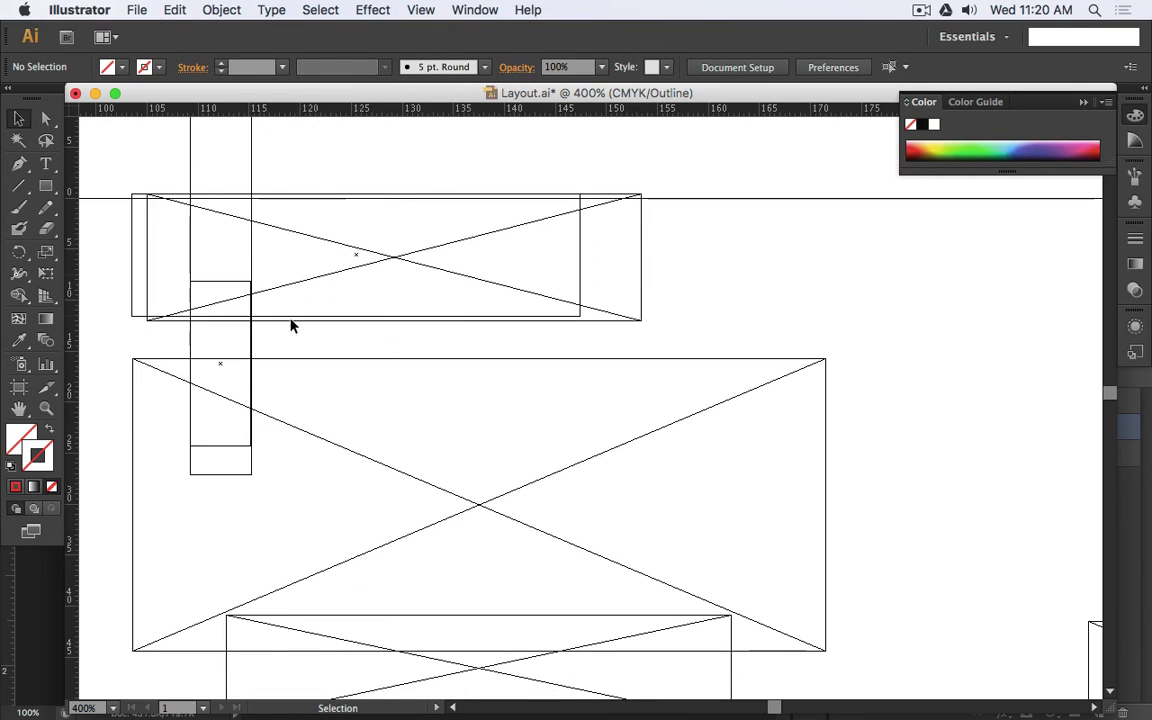
{"action": "left_click", "coordinate": [222, 288]}
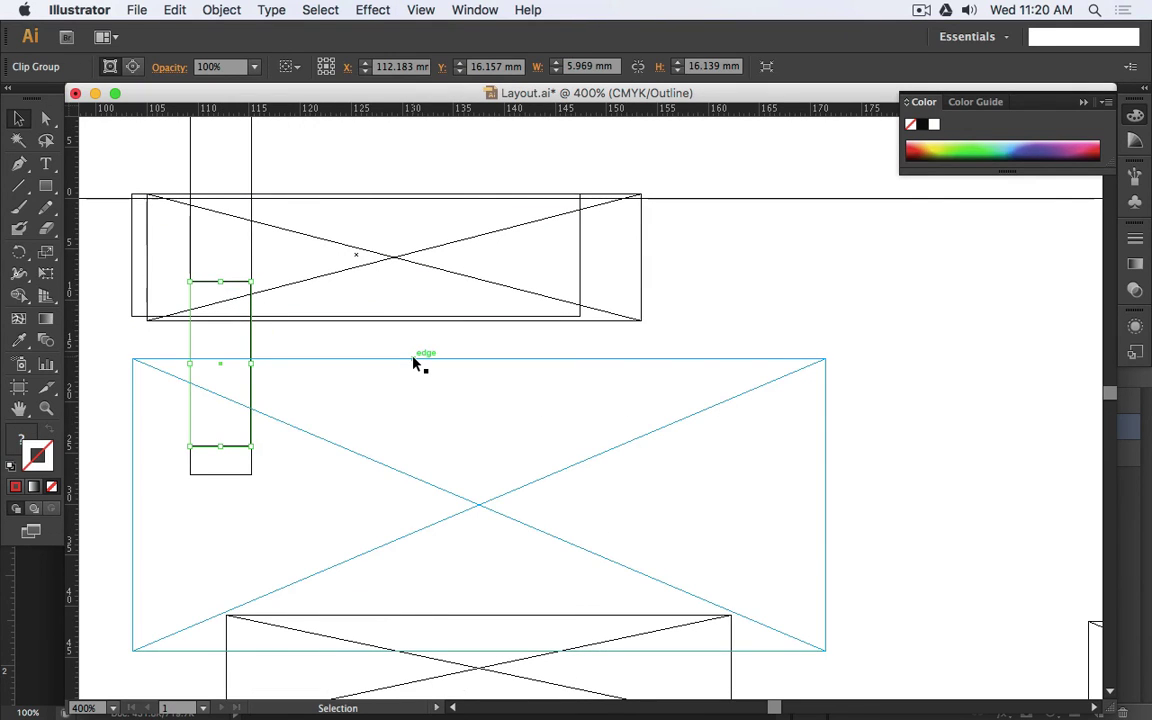
{"action": "left_click_drag", "start_coordinate": [222, 284], "coordinate": [222, 329]}
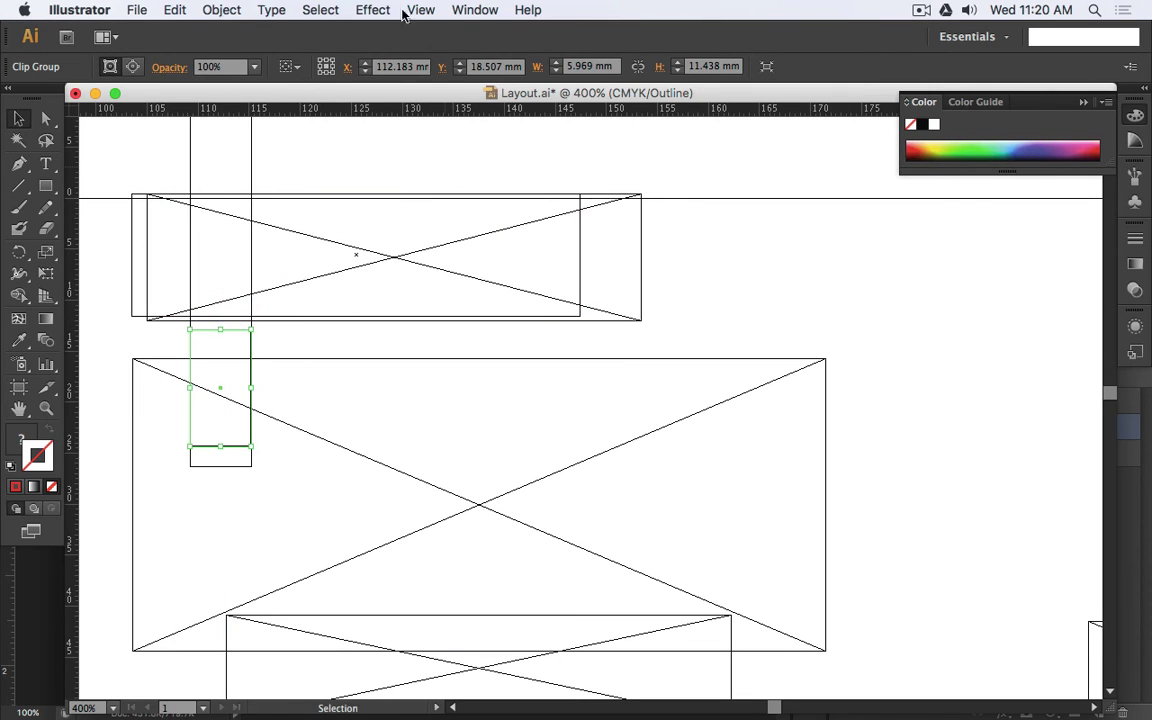
{"action": "left_click", "coordinate": [398, 10]}
{"action": "left_click", "coordinate": [422, 32]}
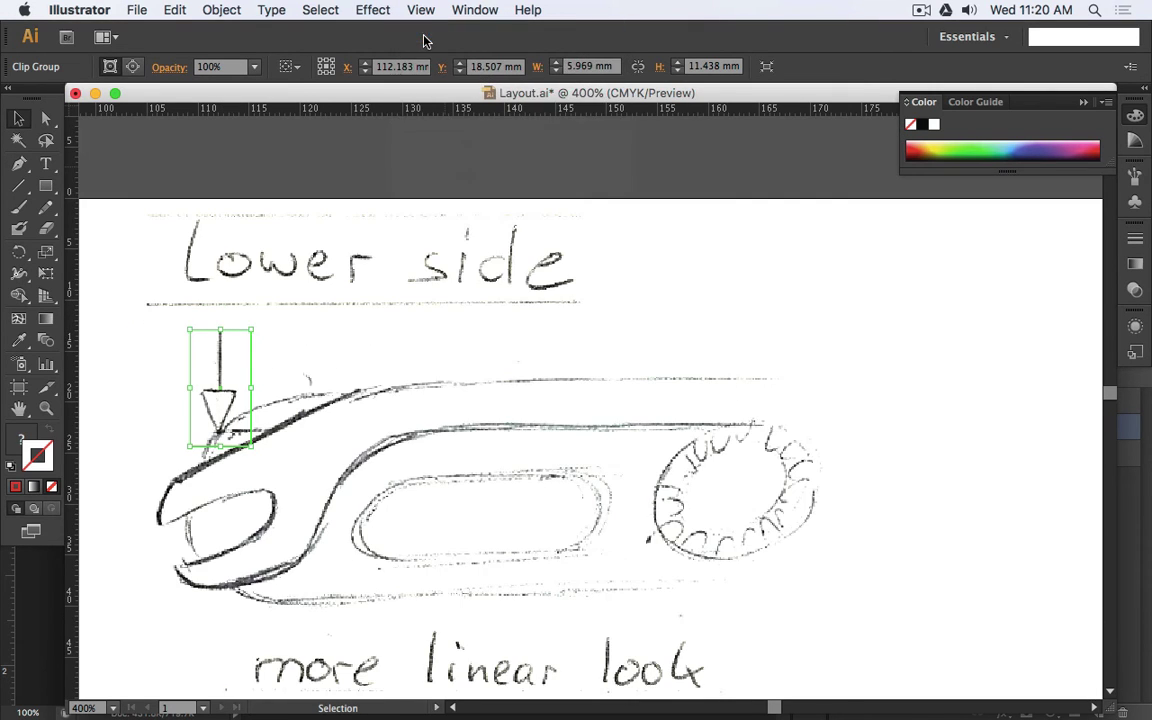
{"action": "mouse_move", "coordinate": [221, 330]}
{"action": "left_mouse_down"}
{"action": "mouse_move", "coordinate": [222, 358]}
{"action": "mouse_move", "coordinate": [223, 329]}
{"action": "left_mouse_up"}
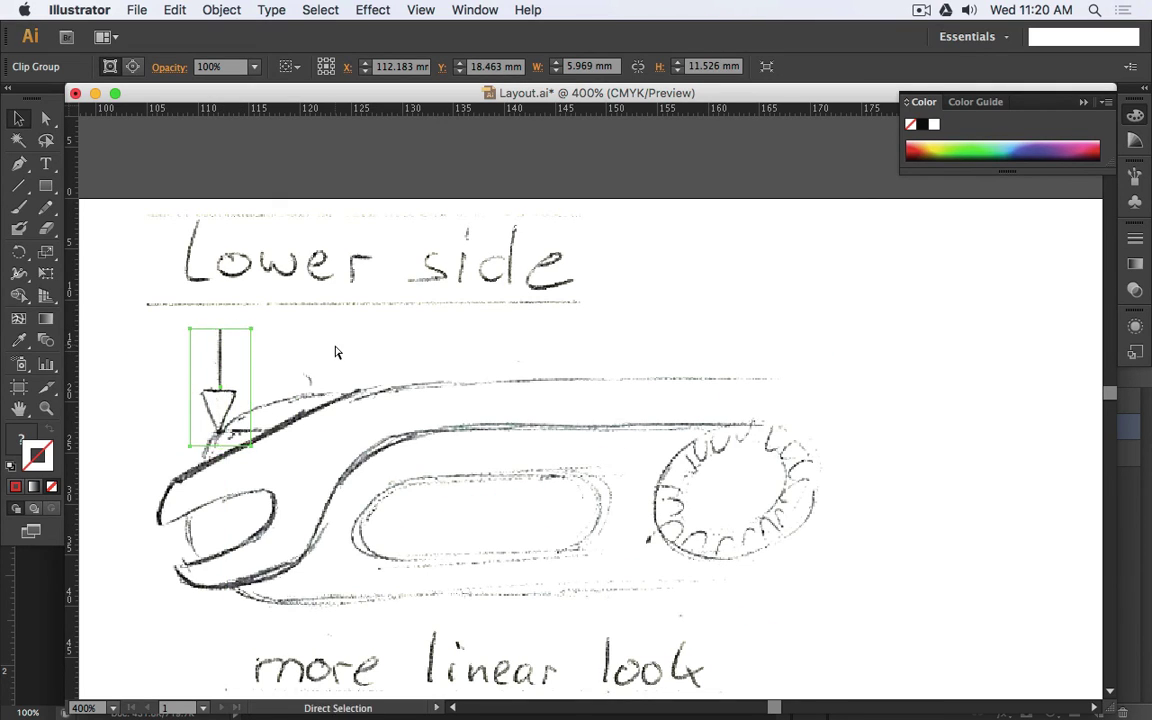
{"action": "key", "text": "super+d"}
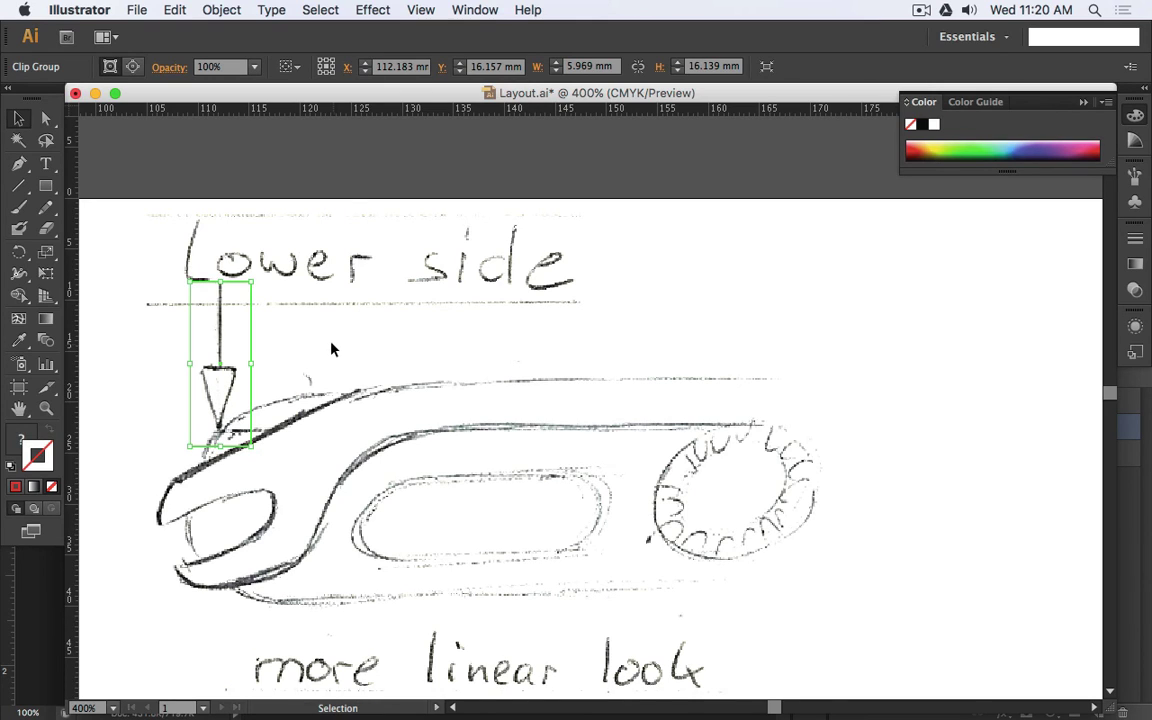
- Crop the arrow's shaft to about 10.8 mm overall by lowering its mask's two top anchor points, and move the arrow up just under "Lower side"
{"action": "left_click", "coordinate": [47, 119]}
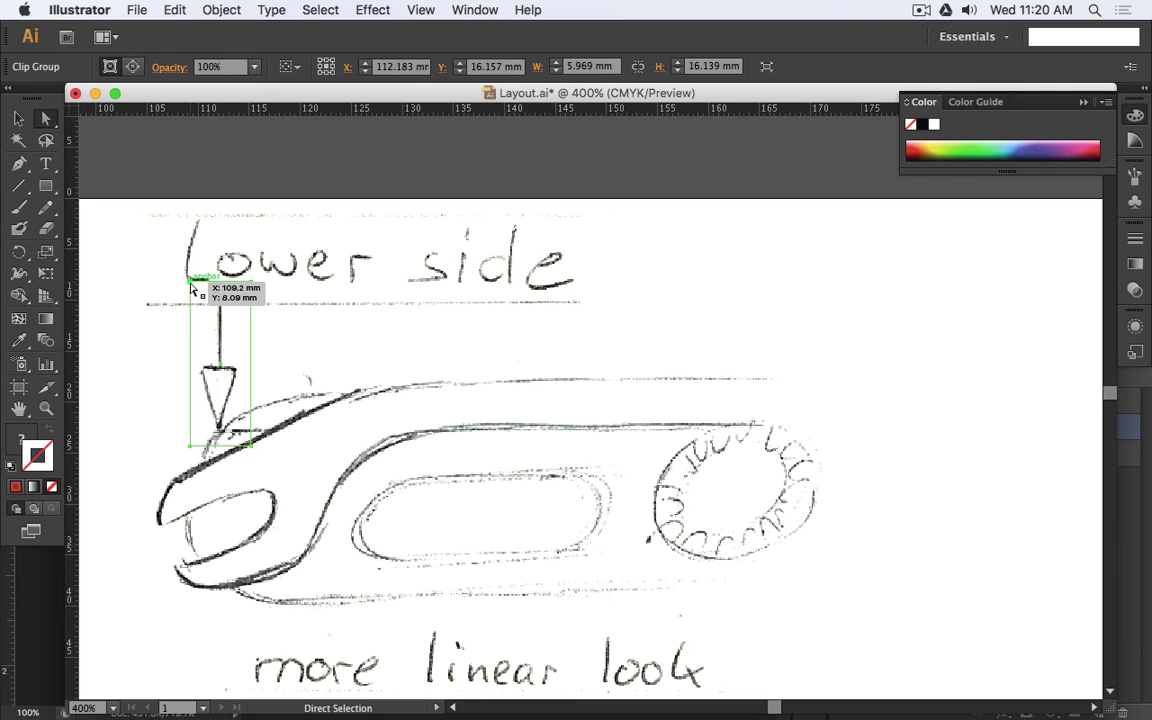
{"action": "left_click", "coordinate": [193, 289]}
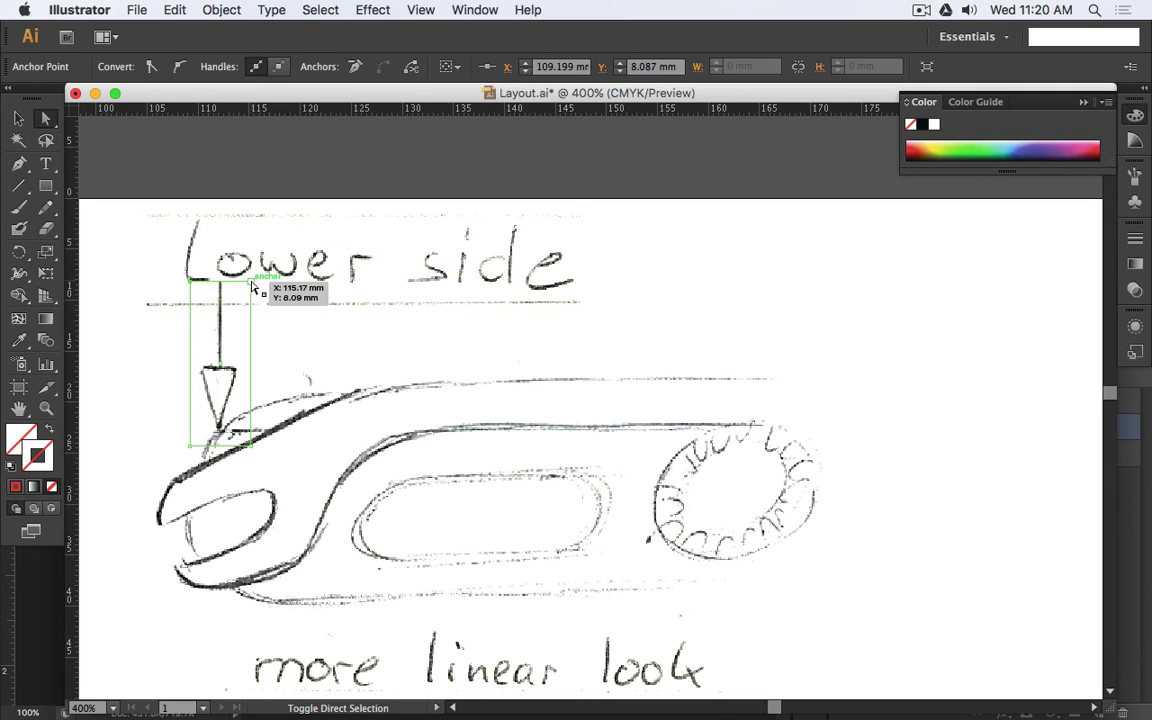
{"action": "left_click", "coordinate": [251, 284], "text": "shift"}
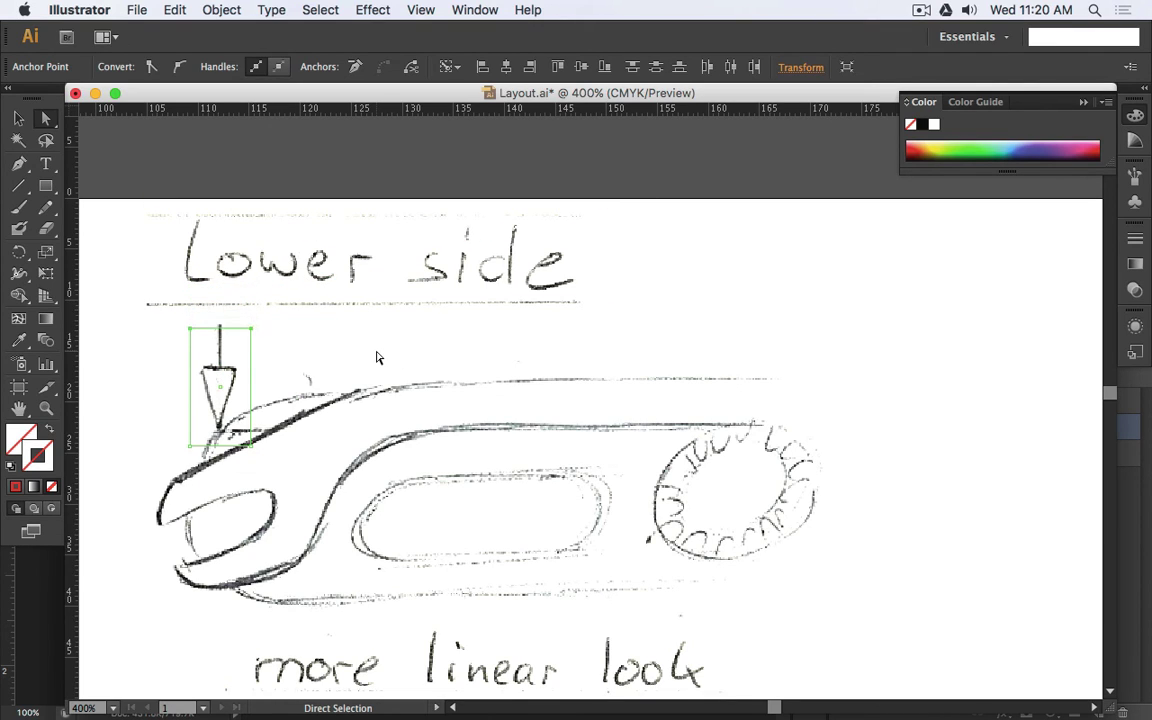
{"action": "key", "text": "Down"}
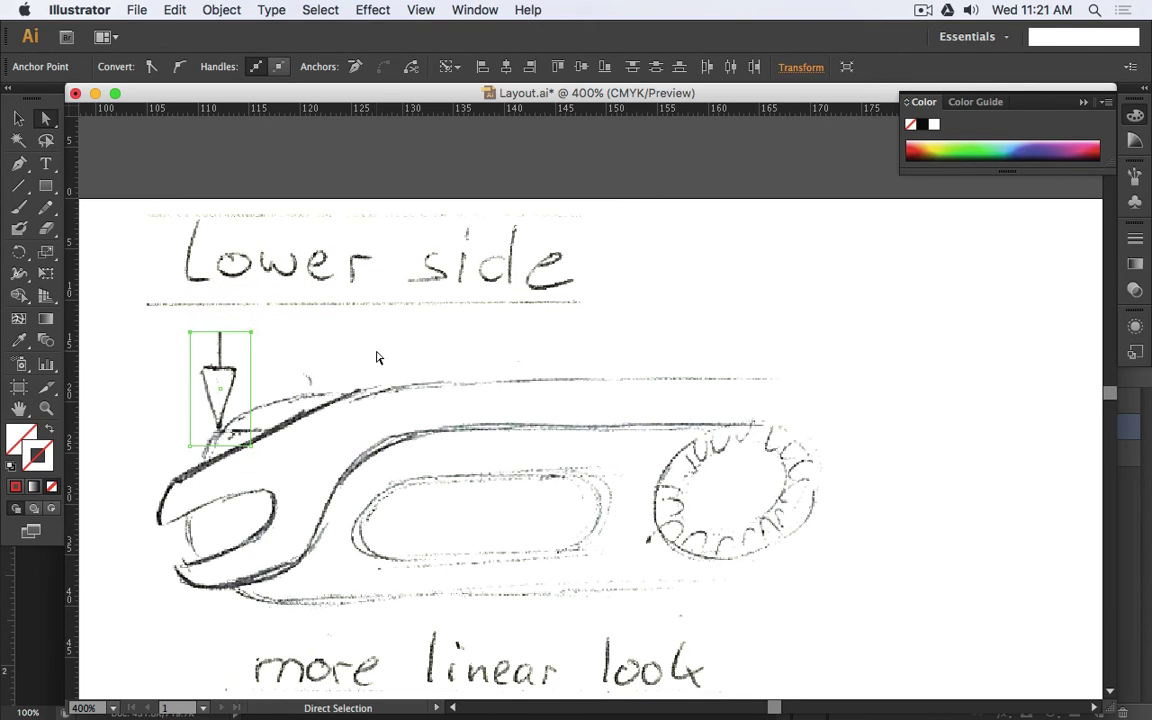
{"action": "left_click", "coordinate": [28, 120]}
{"action": "left_click", "coordinate": [207, 185]}
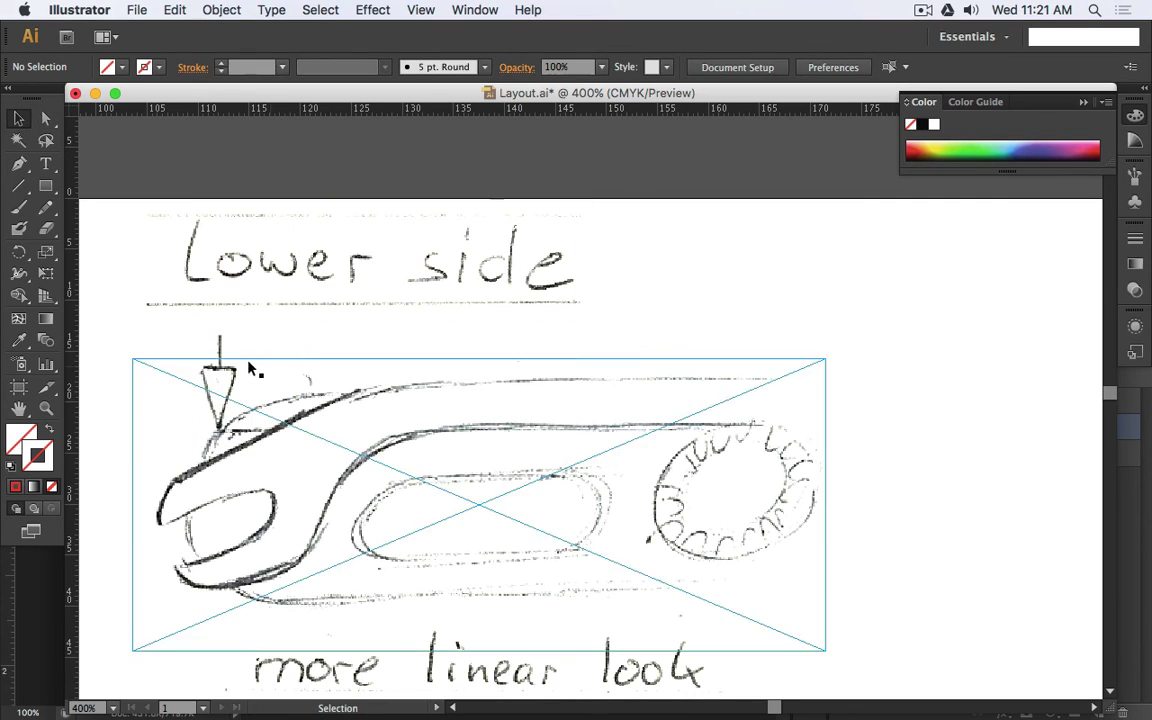
{"action": "mouse_move", "coordinate": [228, 375]}
{"action": "left_mouse_down"}
{"action": "mouse_move", "coordinate": [224, 343]}
{"action": "mouse_move", "coordinate": [225, 355]}
{"action": "left_mouse_up"}
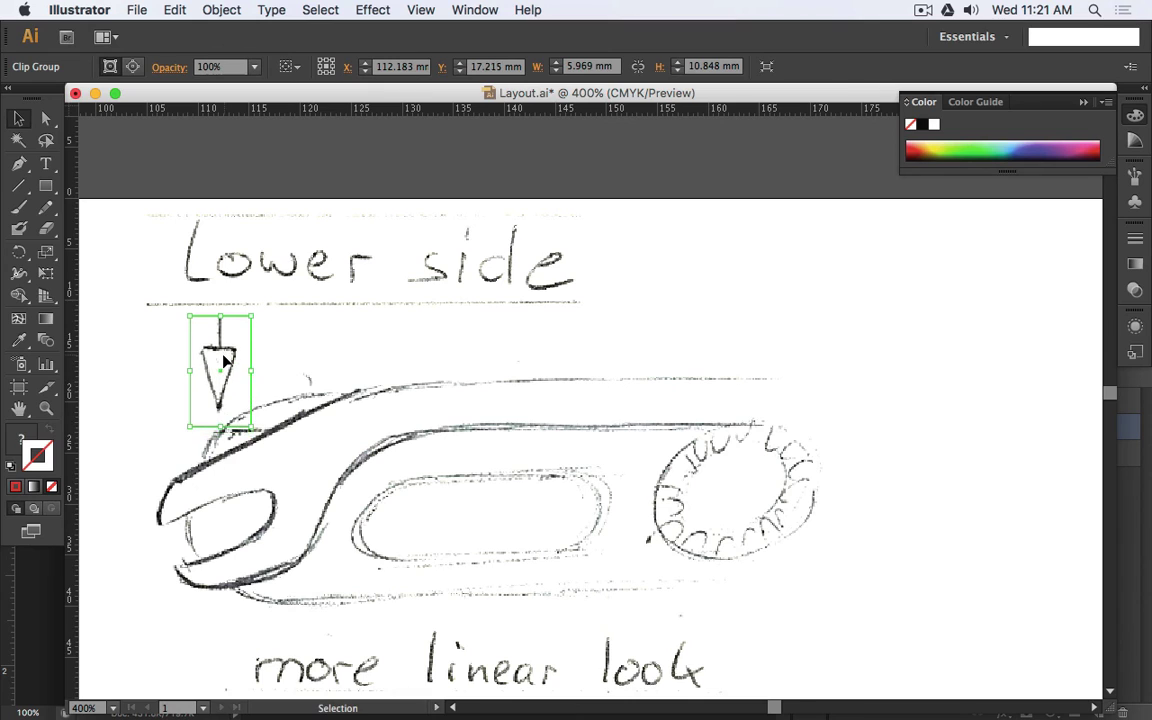
{"action": "left_click", "coordinate": [255, 174]}
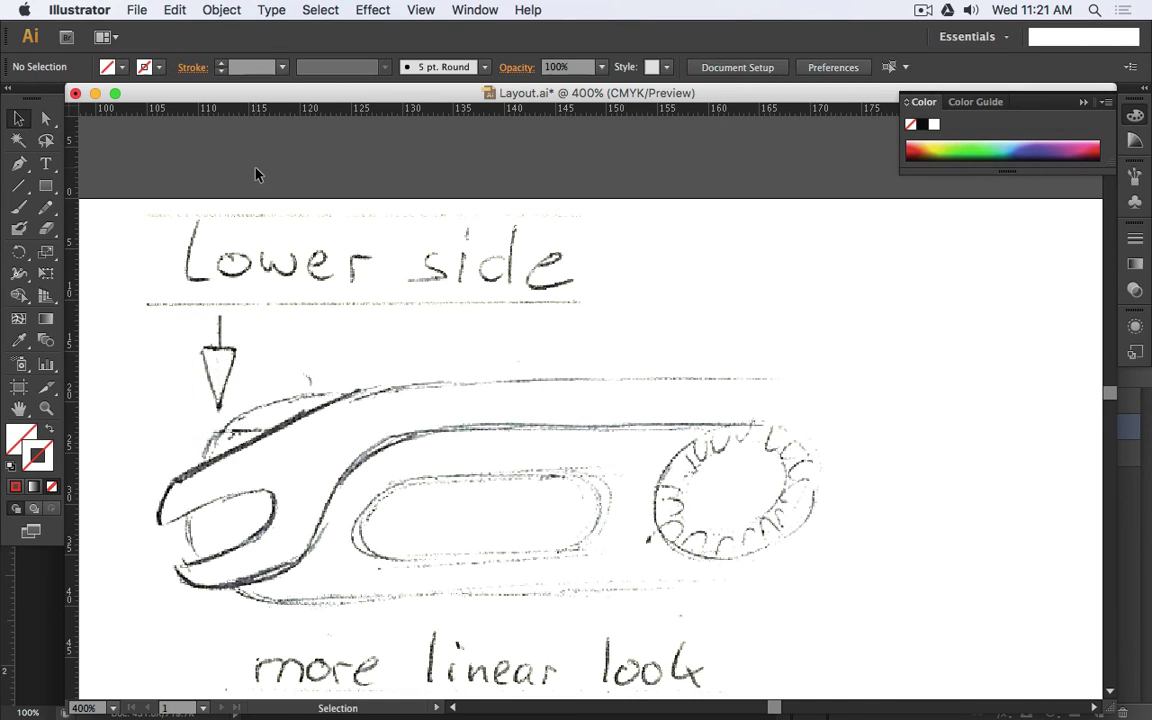
- Nudge the "Lower side" text down slightly so it sits closer to its arrow and inside the artboard
{"action": "scroll", "coordinate": [277, 187], "scroll_direction": "down", "scroll_amount": 4}
{"action": "scroll", "coordinate": [277, 187], "scroll_direction": "up", "scroll_amount": 3}
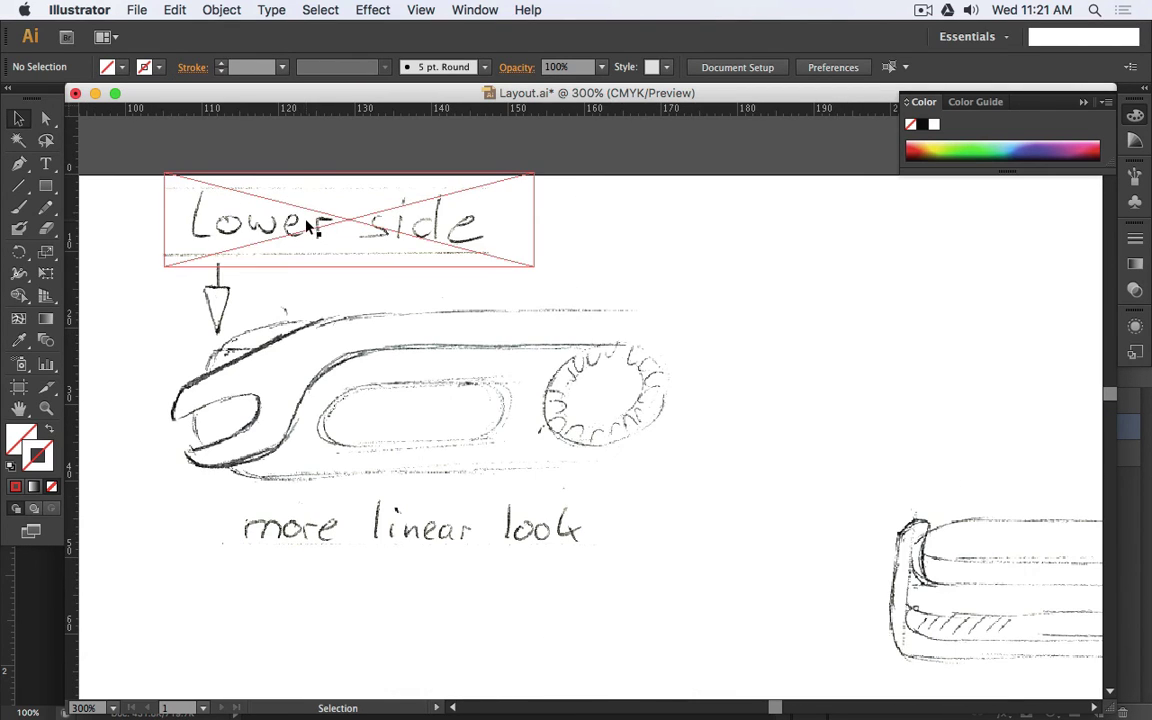
{"action": "left_click", "coordinate": [322, 196]}
{"action": "key", "text": "Down"}
{"action": "key", "text": "Down"}
{"action": "key", "text": "Down"}
{"action": "key", "text": "Down"}
{"action": "key", "text": "Down"}
{"action": "key", "text": "Down"}
{"action": "key", "text": "Down"}
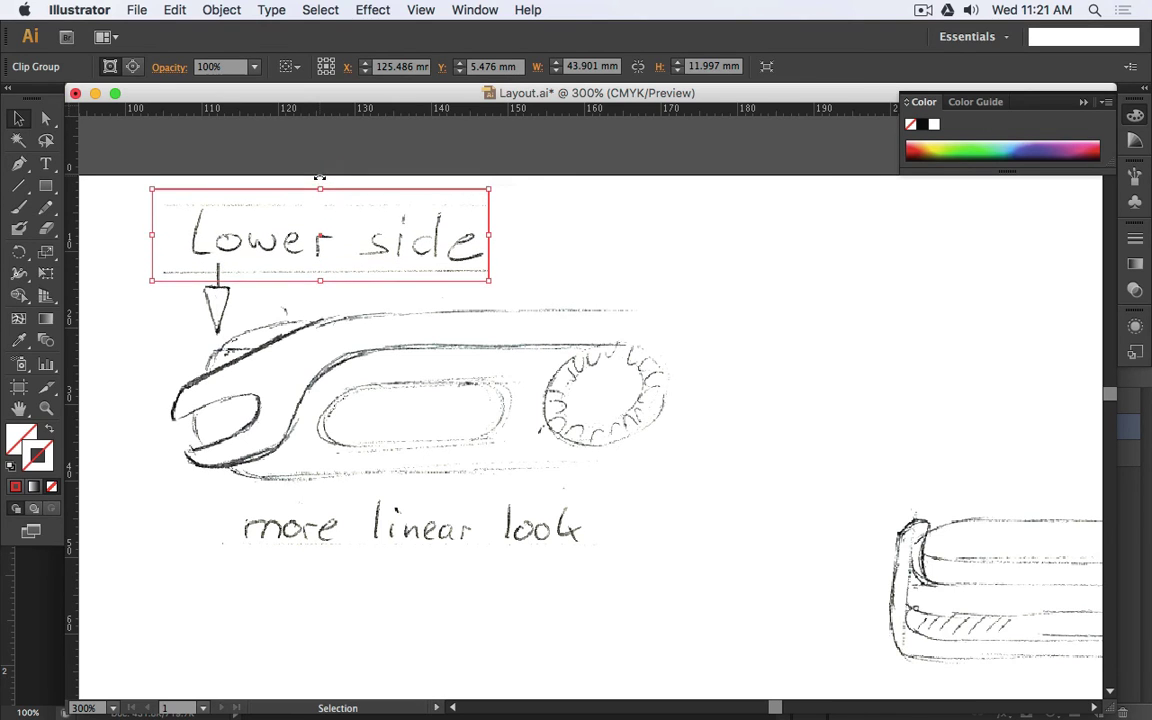
{"action": "left_click", "coordinate": [320, 160]}
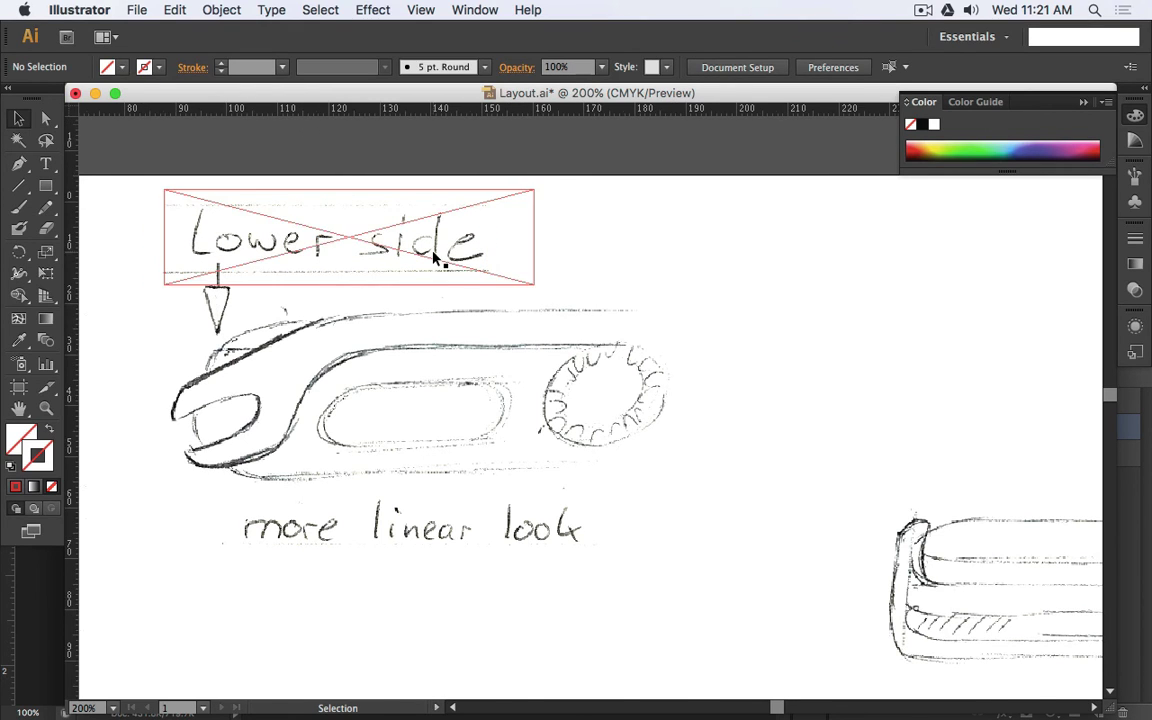
- Examine the handwritten labels and arrows in the raw scan and compare them with the layout
{"action": "scroll", "coordinate": [440, 256], "scroll_direction": "down", "scroll_amount": 2}
{"action": "scroll", "coordinate": [705, 321], "scroll_direction": "down", "scroll_amount": 3}
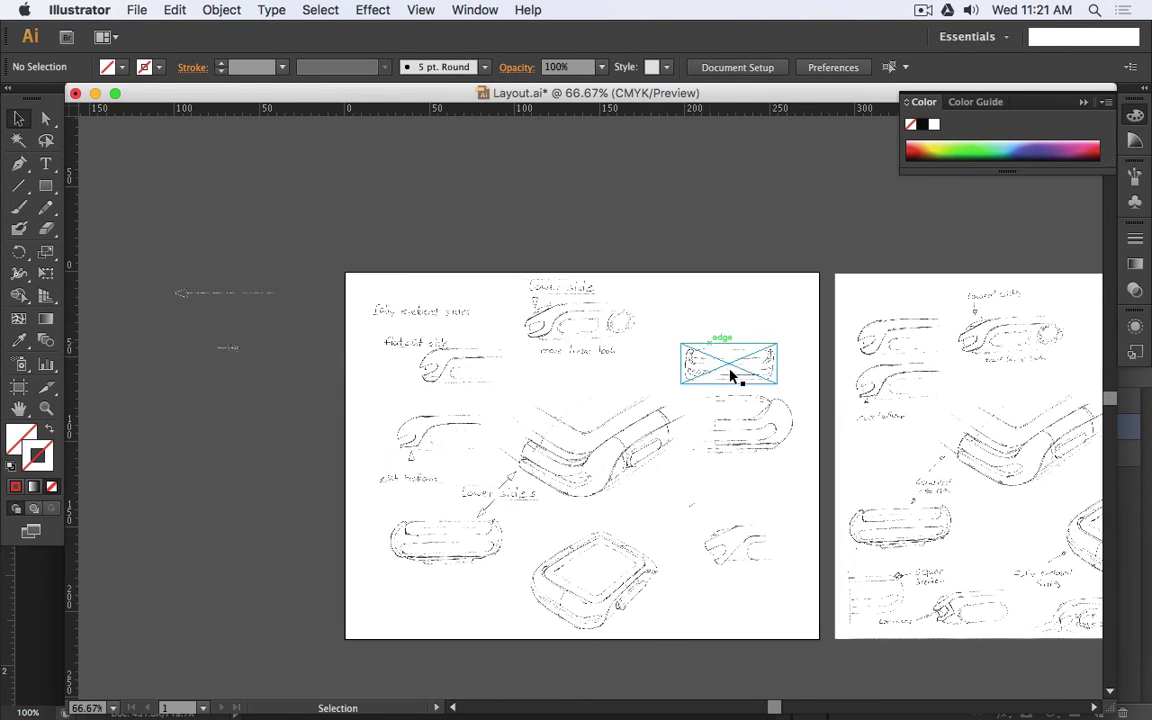
{"action": "scroll", "coordinate": [700, 375], "scroll_direction": "up", "scroll_amount": 2}
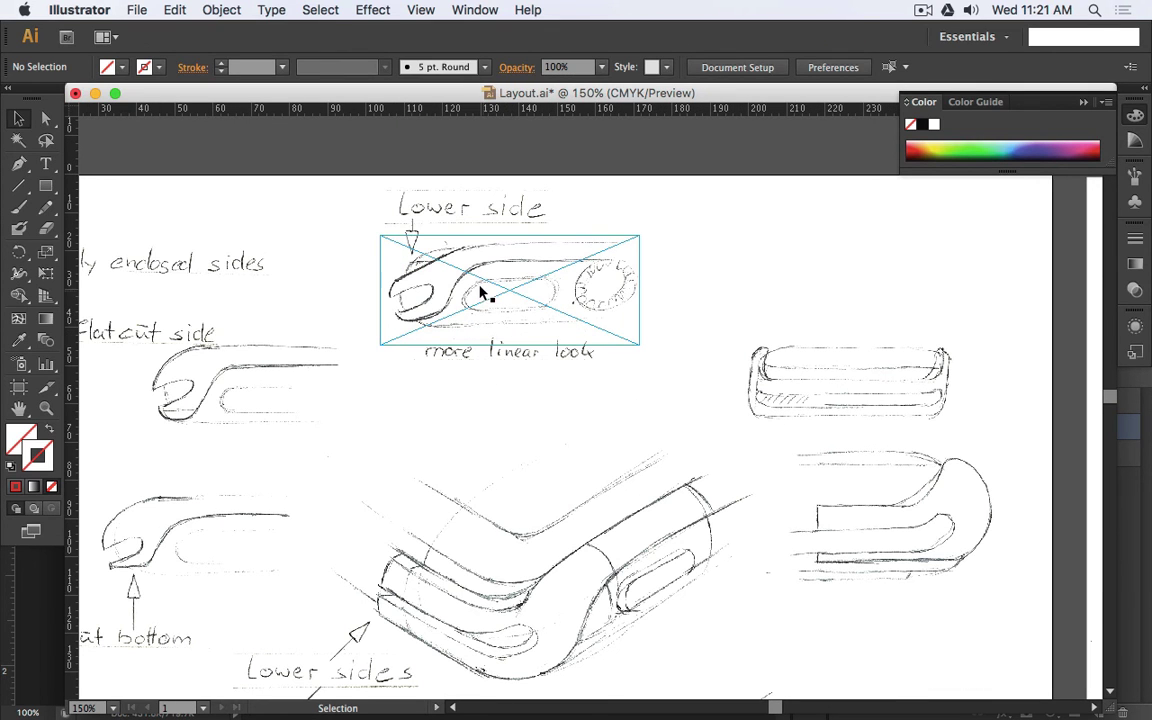
{"action": "left_click", "coordinate": [484, 298]}
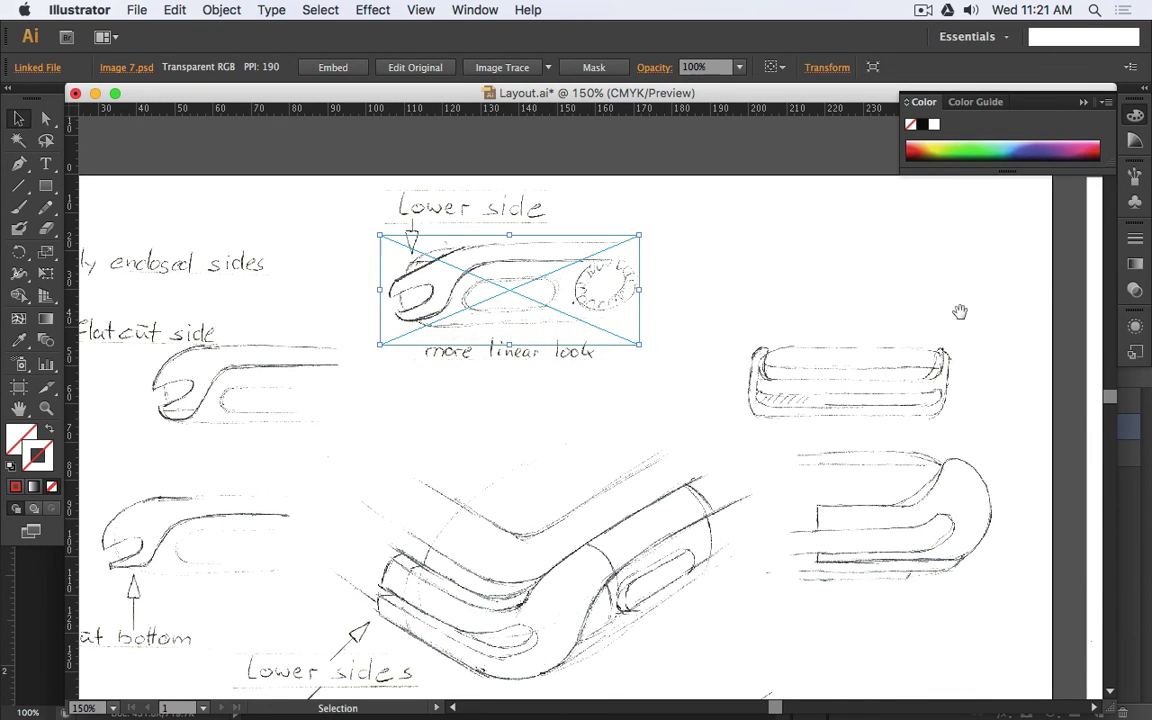
{"action": "left_click_drag", "start_coordinate": [956, 314], "coordinate": [763, 291]}
{"action": "scroll", "coordinate": [763, 291], "scroll_direction": "right", "scroll_amount": 10}
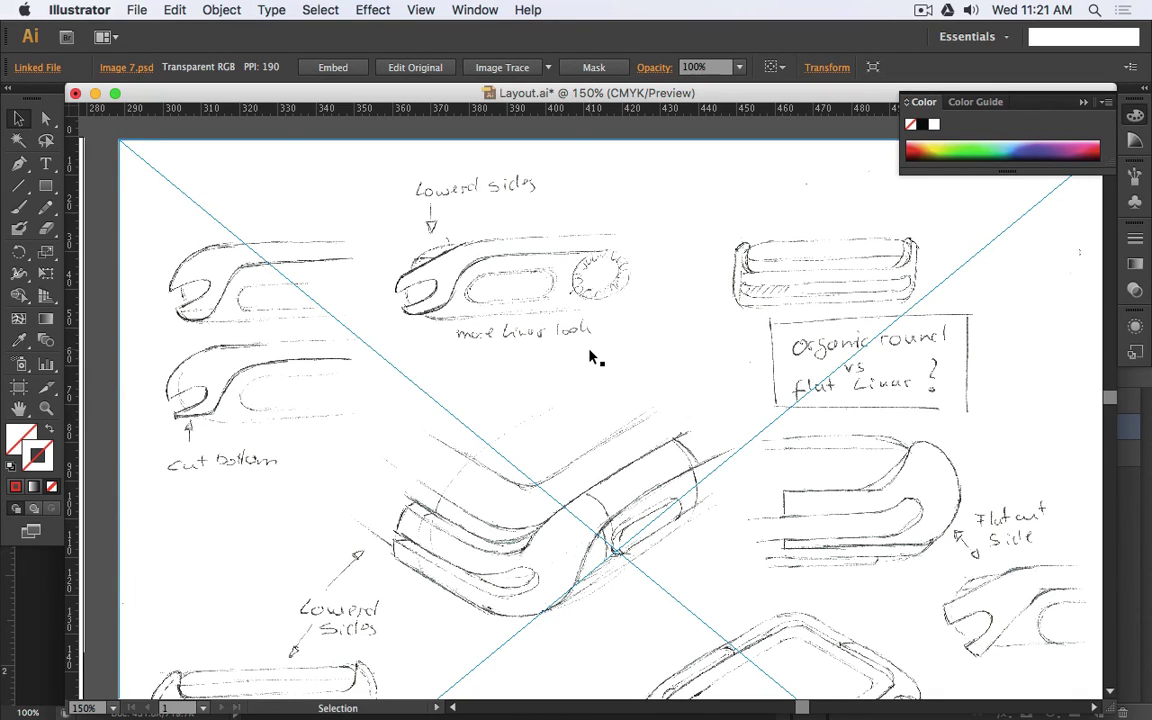
{"action": "scroll", "coordinate": [594, 357], "scroll_direction": "down", "scroll_amount": 2}
{"action": "scroll", "coordinate": [905, 493], "scroll_direction": "up", "scroll_amount": 2}
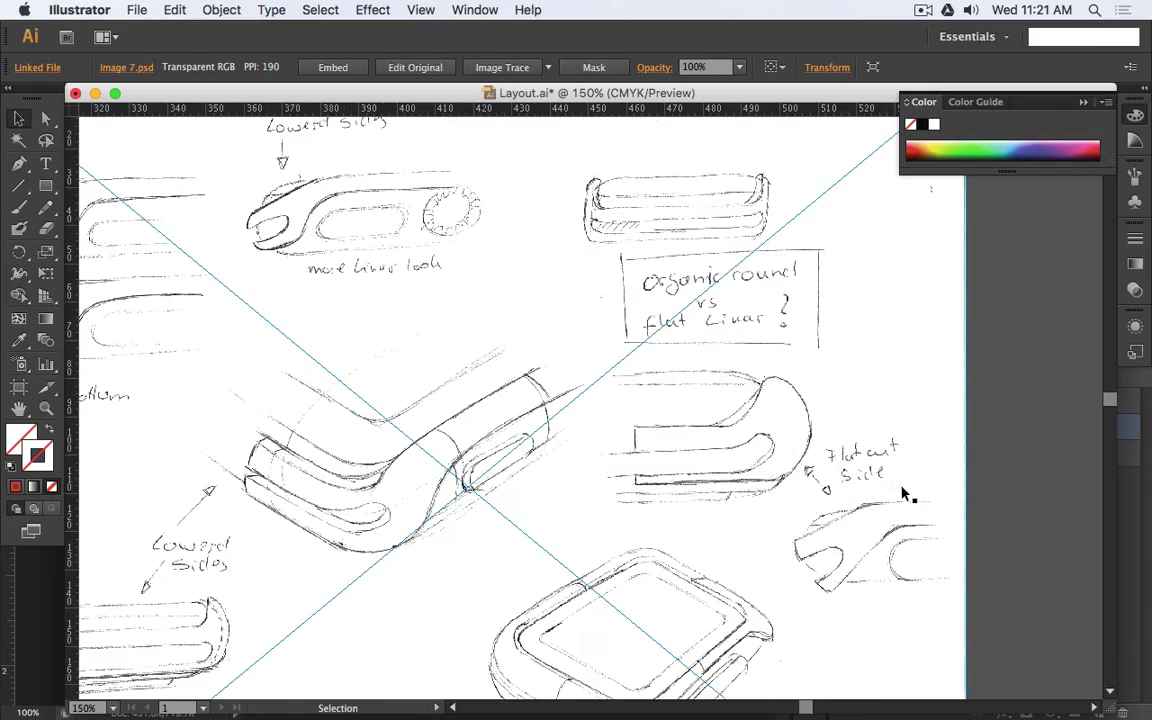
{"action": "scroll", "coordinate": [917, 479], "scroll_direction": "up", "scroll_amount": 2}
{"action": "scroll", "coordinate": [874, 468], "scroll_direction": "down", "scroll_amount": 4}
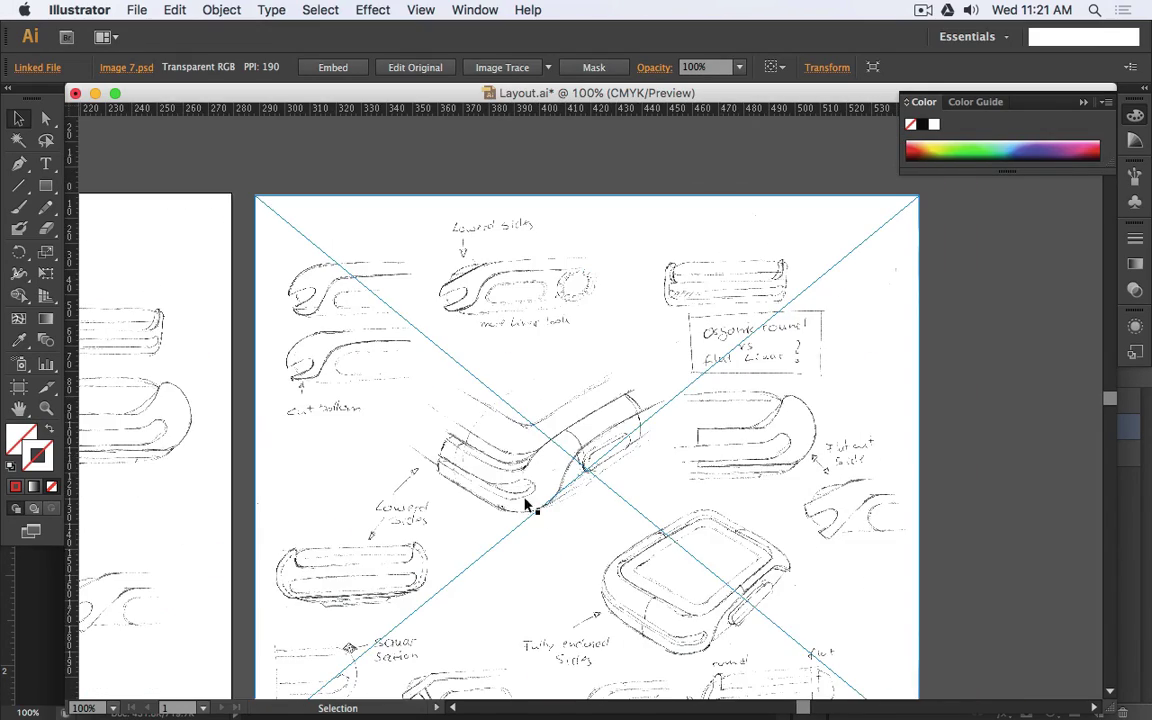
- Move the framed "organic round vs flat linear" text above the top-right sketch and the "flat cut side" text between the two lower right-hand sketches
{"action": "left_click_drag", "start_coordinate": [527, 507], "coordinate": [845, 355]}
{"action": "left_click_drag", "start_coordinate": [394, 388], "coordinate": [838, 398]}
{"action": "left_click_drag", "start_coordinate": [180, 330], "coordinate": [672, 208]}
{"action": "left_click_drag", "start_coordinate": [296, 558], "coordinate": [880, 233]}
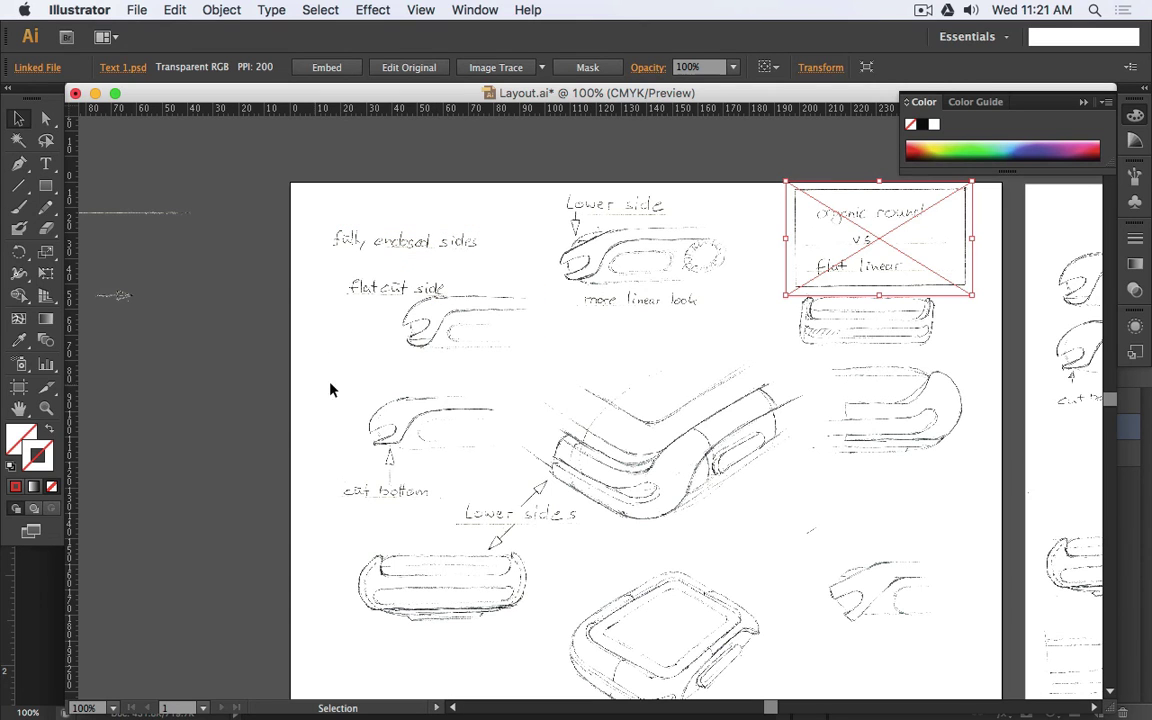
{"action": "left_click", "coordinate": [396, 288]}
{"action": "left_click_drag", "start_coordinate": [907, 526], "coordinate": [871, 496]}
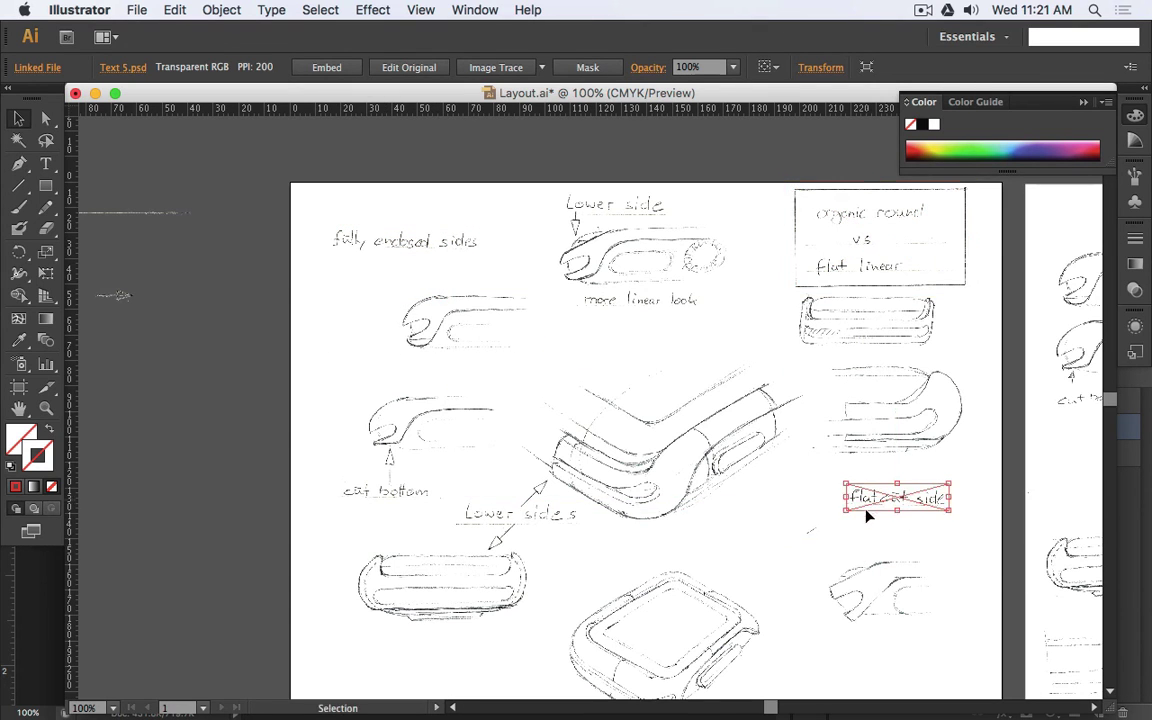
- Move the "fully enclosed sides" text to the empty area below the lower-left sketch, left of the full watch case sketch
{"action": "key", "text": "space"}
{"action": "left_click_drag", "start_coordinate": [733, 509], "coordinate": [258, 442]}
{"action": "left_click_drag", "start_coordinate": [802, 434], "coordinate": [1015, 378]}
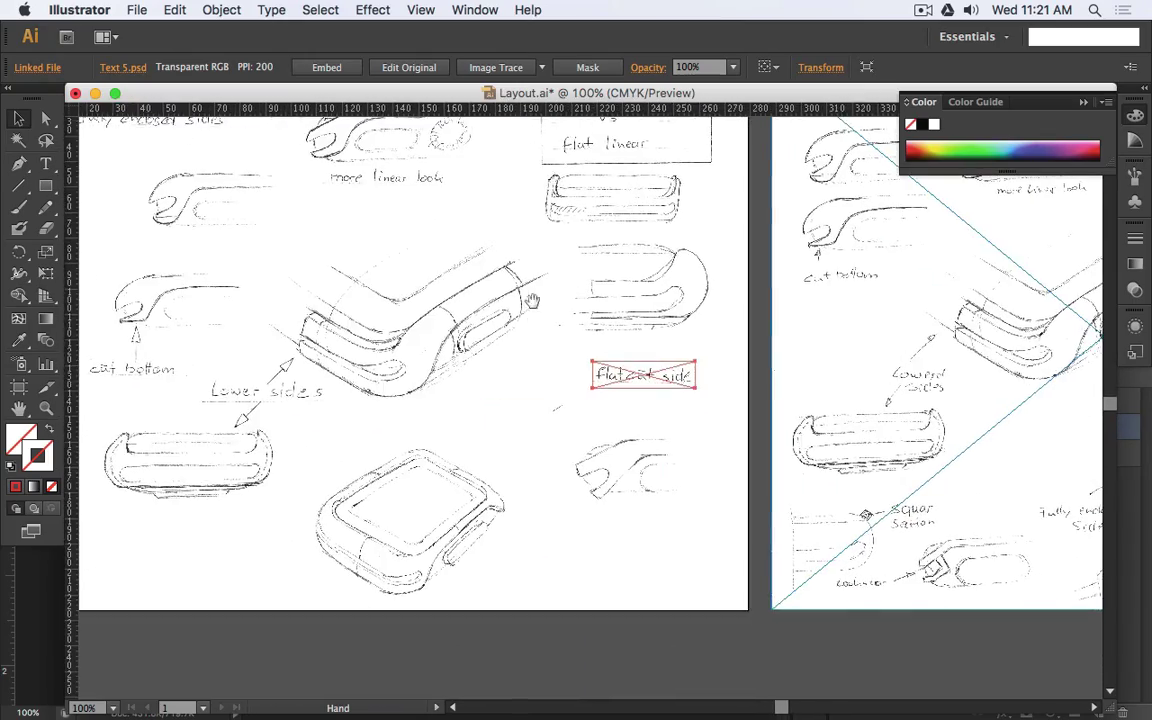
{"action": "left_click_drag", "start_coordinate": [164, 169], "coordinate": [348, 669]}
{"action": "left_click_drag", "start_coordinate": [759, 536], "coordinate": [397, 423]}
{"action": "scroll", "coordinate": [592, 330], "scroll_direction": "left", "scroll_amount": 12}
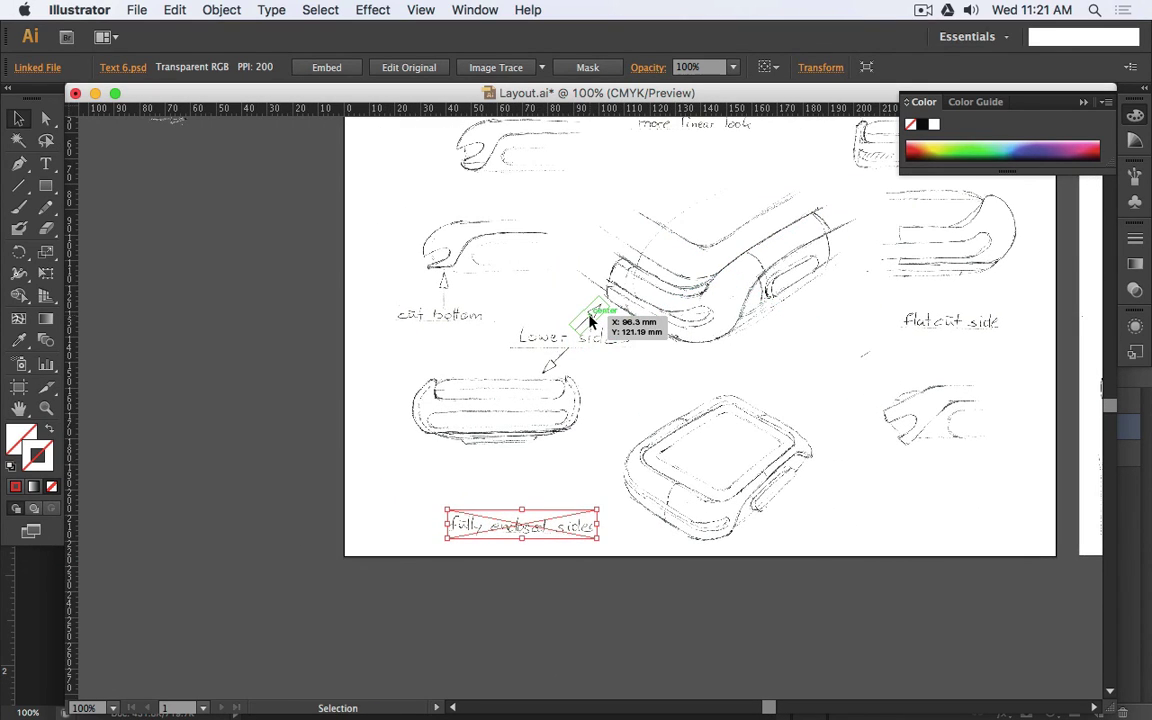
- Copy the diagonal "Lower sides" arrow to between the "fully enclosed sides" text and the full watch case sketch
{"action": "left_click_drag", "start_coordinate": [590, 320], "coordinate": [597, 489]}
{"action": "left_click", "coordinate": [663, 509]}
{"action": "scroll", "coordinate": [663, 509], "scroll_direction": "up", "scroll_amount": 2}
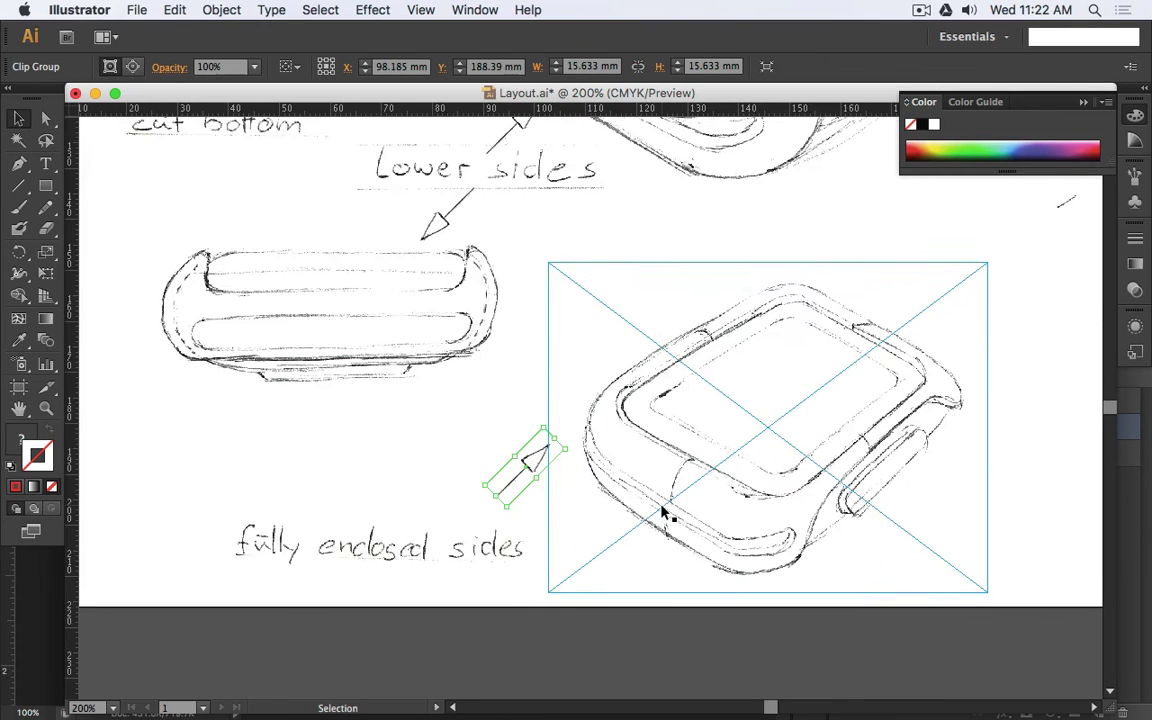
- Move the copied diagonal arrow down to the end of the "fully enclosed sides" text, pointing at the case's lower-left edge
{"action": "scroll", "coordinate": [668, 513], "scroll_direction": "up", "scroll_amount": 1}
{"action": "left_click_drag", "start_coordinate": [456, 453], "coordinate": [518, 530]}
{"action": "left_click", "coordinate": [430, 432]}
{"action": "scroll", "coordinate": [393, 400], "scroll_direction": "down", "scroll_amount": 1}
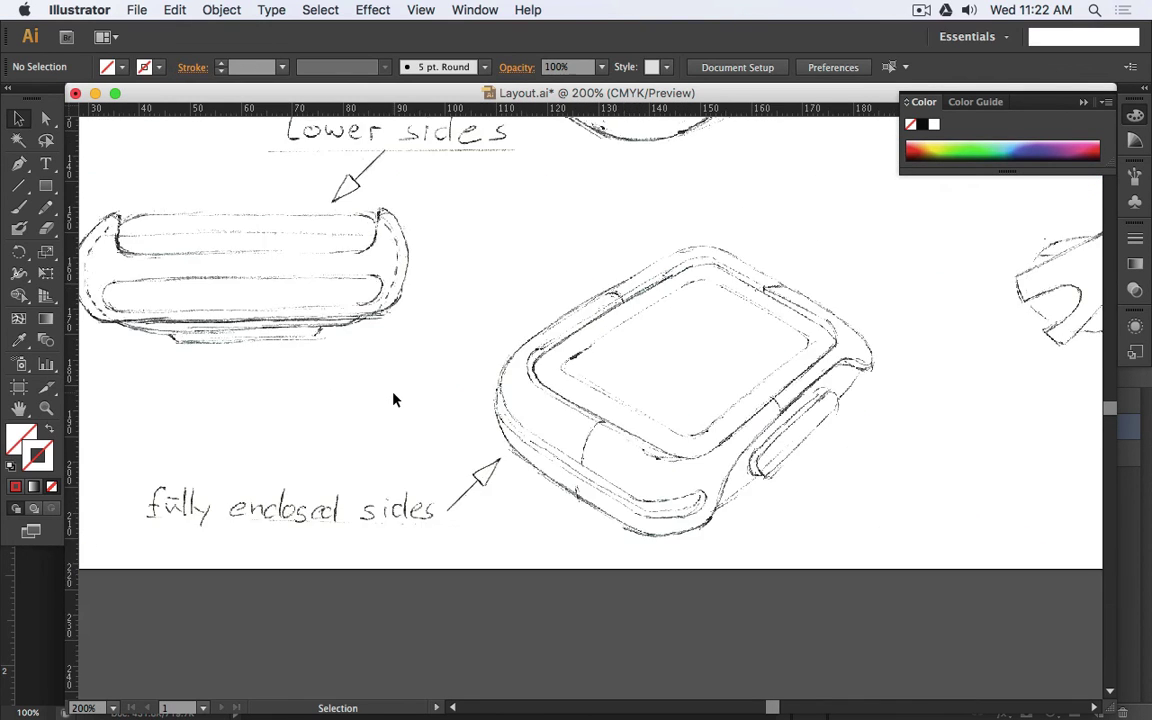
- Nudge the "fully enclosed sides" text slightly right and down so it lines up with the tail of its arrow
{"action": "scroll", "coordinate": [355, 400], "scroll_direction": "down", "scroll_amount": 1}
{"action": "left_click_drag", "start_coordinate": [418, 314], "coordinate": [453, 392]}
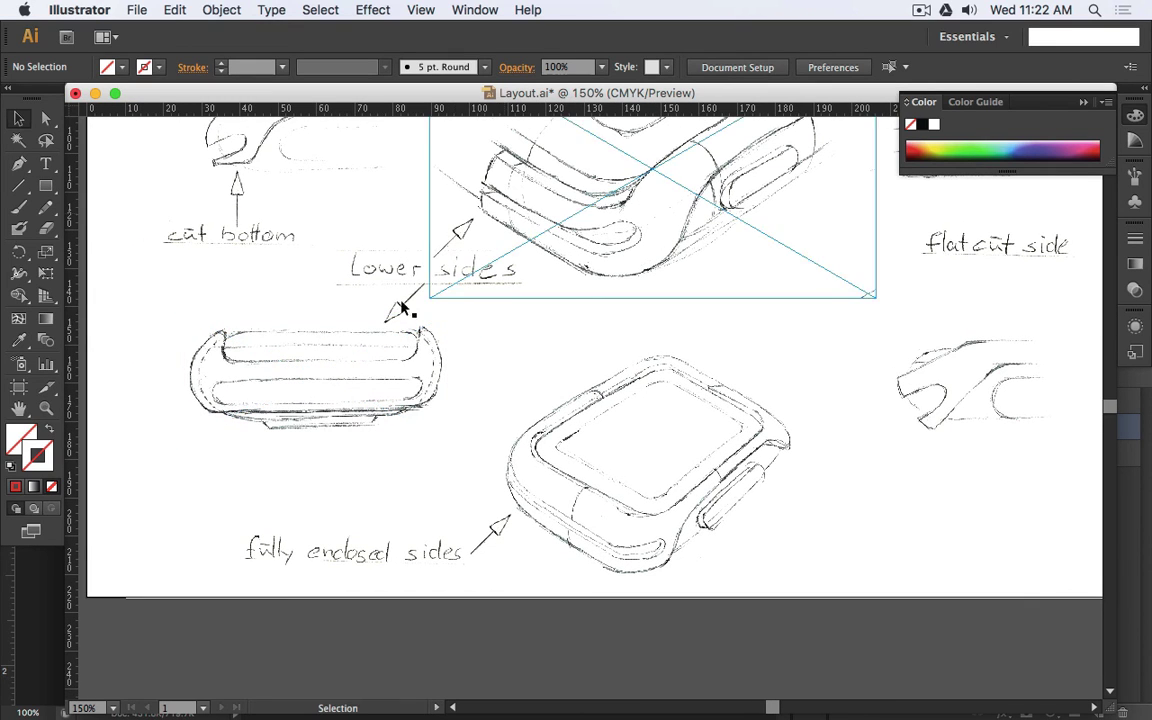
{"action": "left_click", "coordinate": [378, 552]}
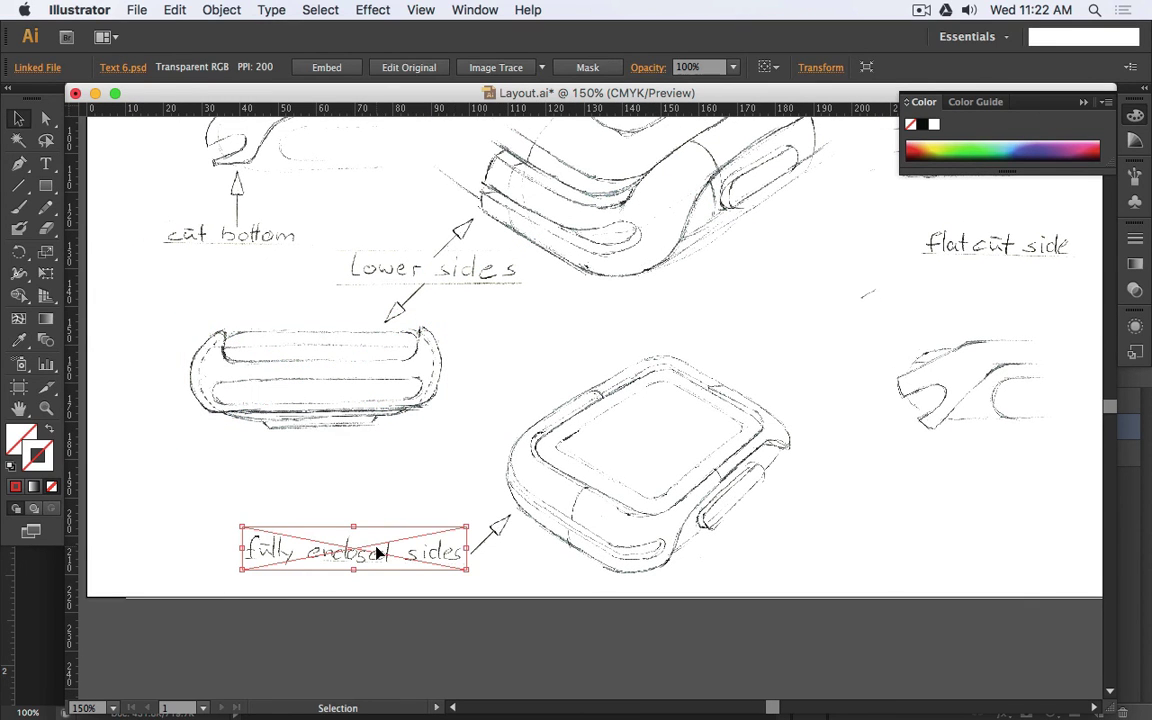
{"action": "key", "text": "Right"}
{"action": "key", "text": "Right"}
{"action": "key", "text": "Down"}
{"action": "key", "text": "Down"}
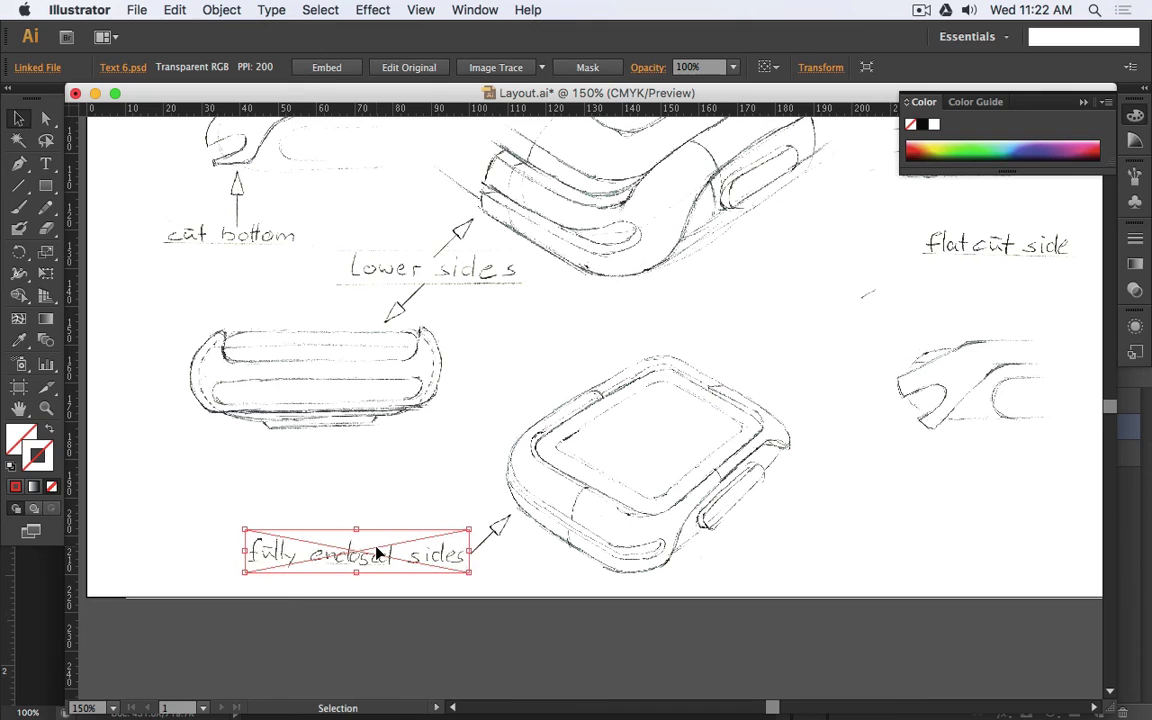
{"action": "left_click", "coordinate": [368, 486]}
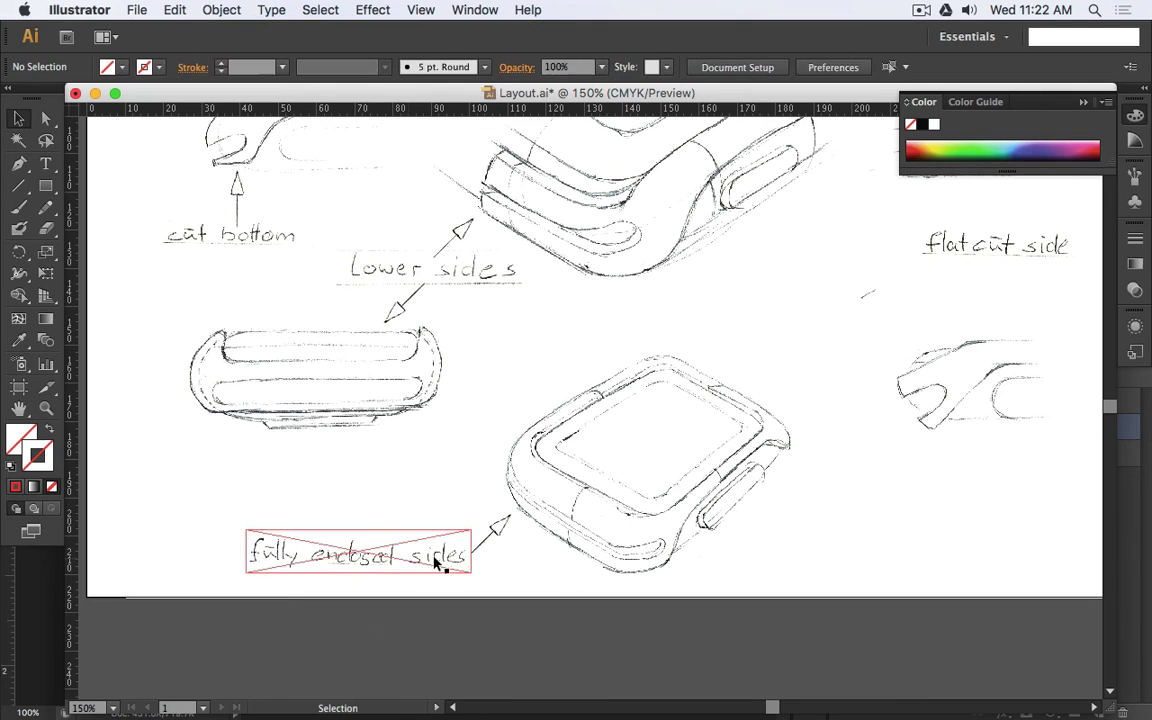
- Rotate the "fully enclosed sides" arrow to point horizontally right, and move text and arrow up beside the full watch case sketch
{"action": "left_click", "coordinate": [540, 545]}
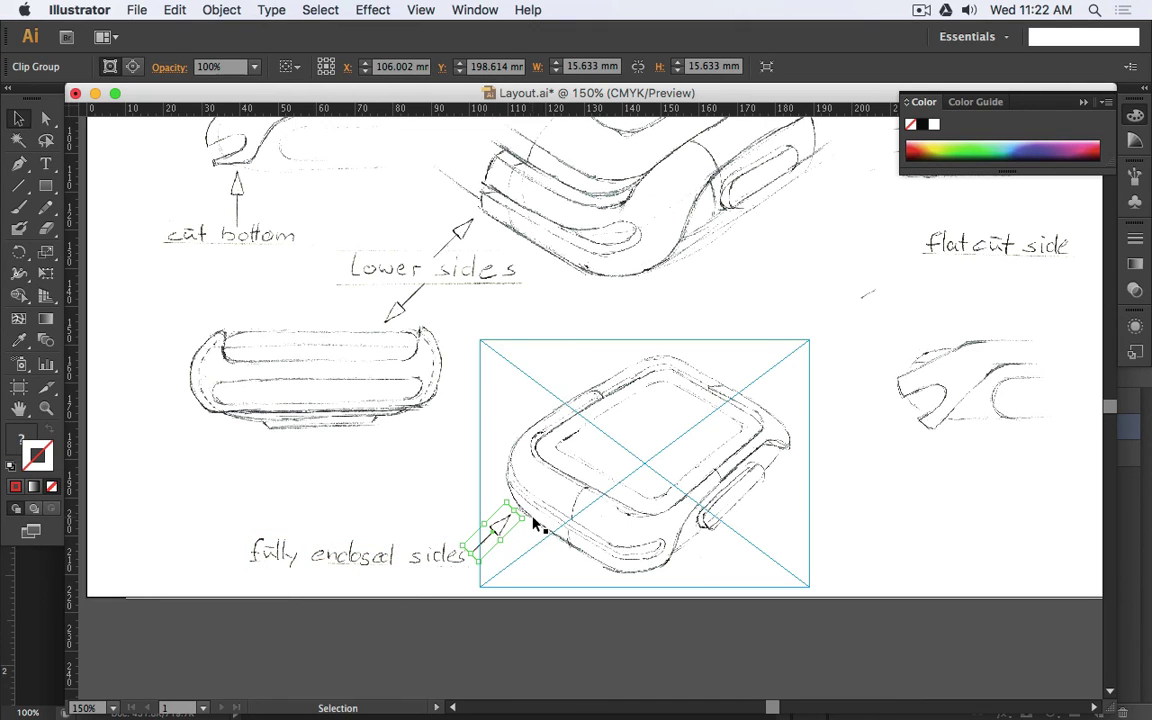
{"action": "left_click", "coordinate": [391, 524]}
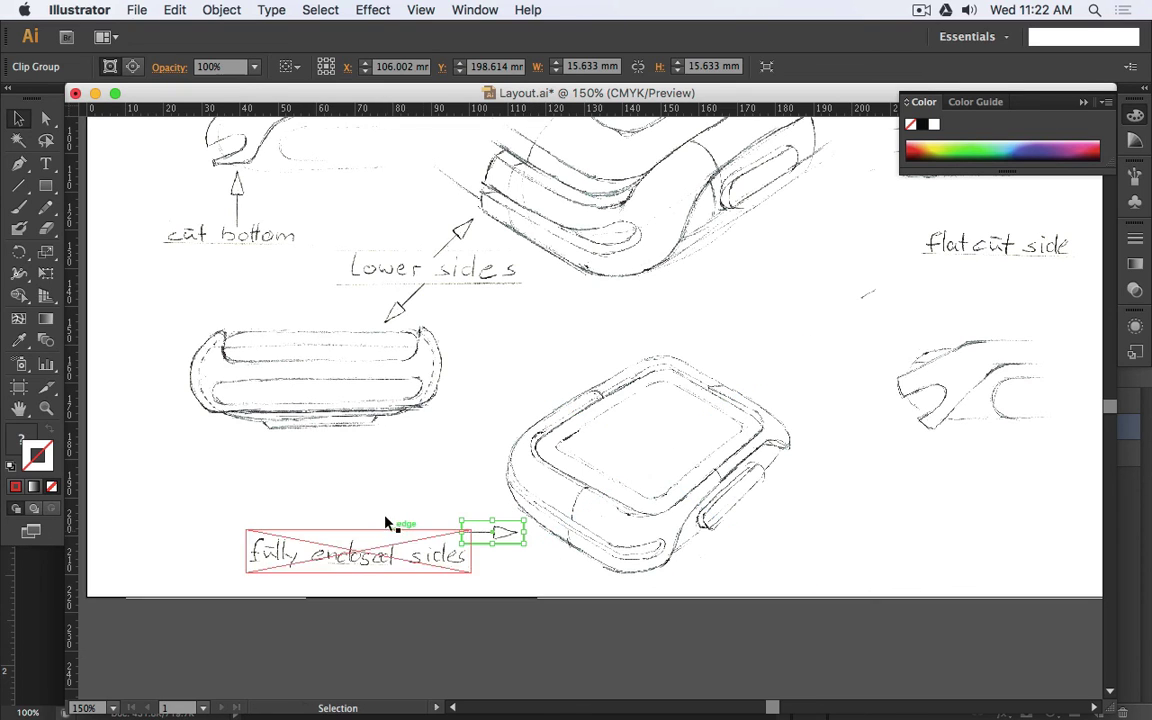
{"action": "left_click_drag", "start_coordinate": [375, 542], "coordinate": [380, 468]}
{"action": "left_click", "coordinate": [506, 537], "text": "shift"}
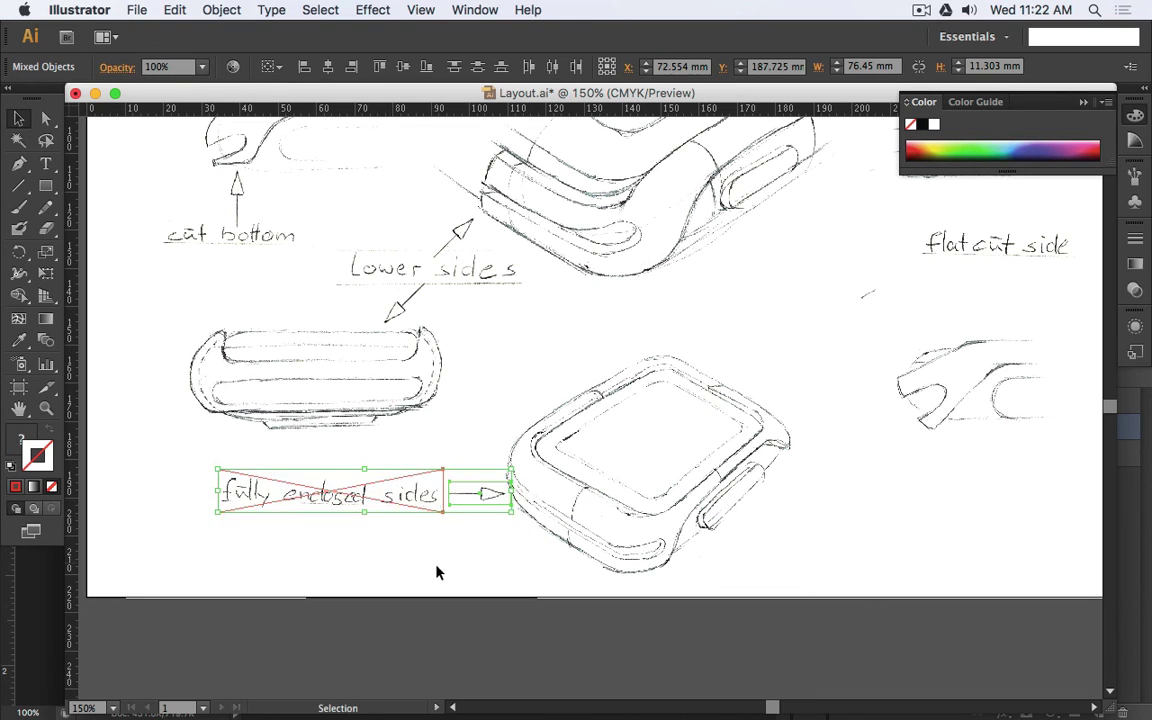
{"action": "left_click", "coordinate": [461, 599]}
{"action": "key", "text": "super+minus"}
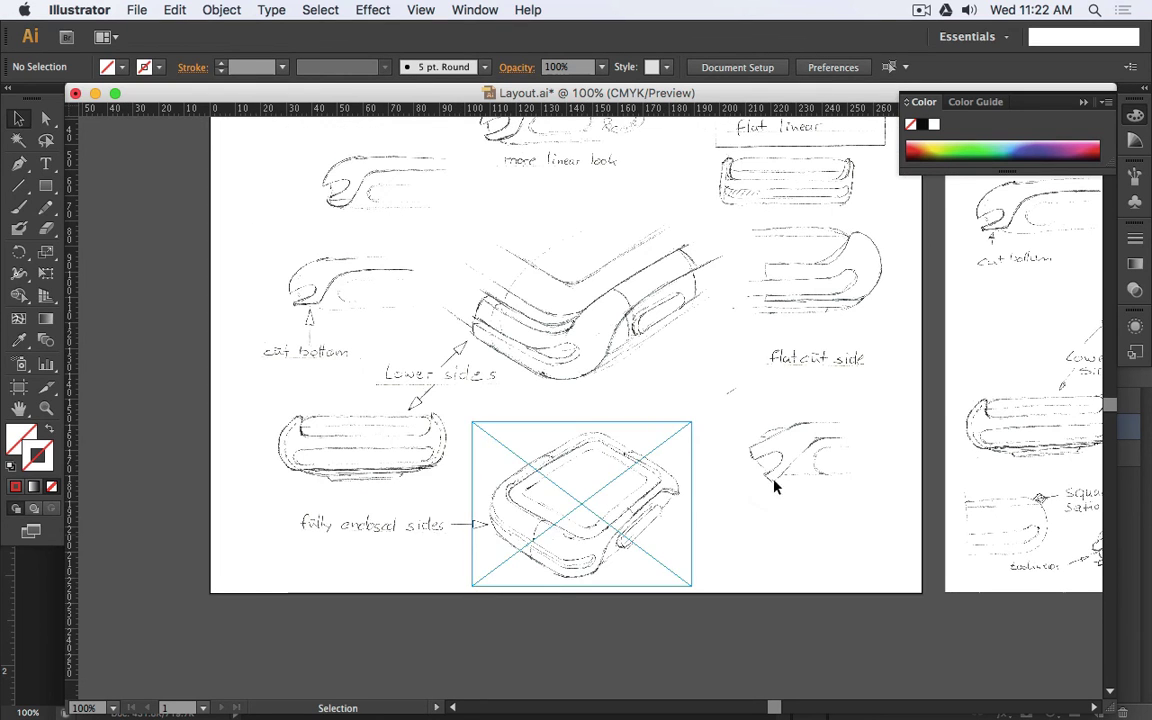
{"action": "left_click_drag", "start_coordinate": [777, 483], "coordinate": [746, 478]}
{"action": "left_click", "coordinate": [425, 528]}
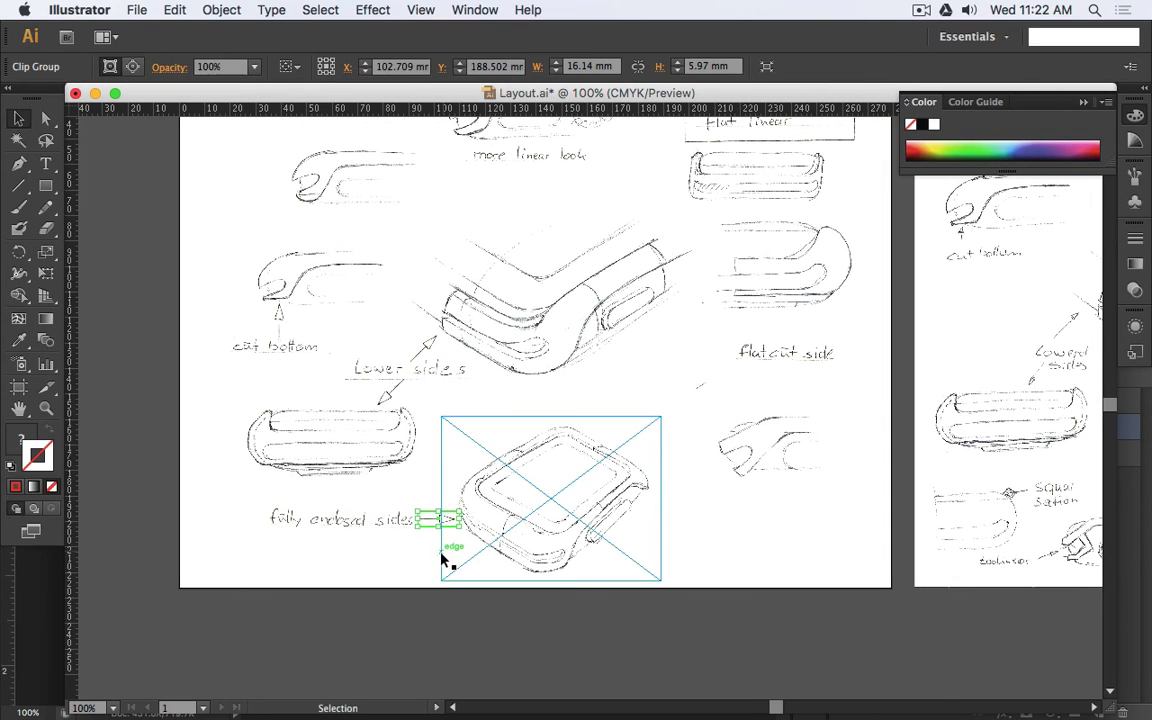
{"action": "left_click", "coordinate": [445, 597]}
- Examine the "flat cut side" label and its arrows in the raw scan and compare them with the layout
{"action": "key", "text": "super+plus"}
{"action": "key", "text": "super+plus"}
{"action": "left_click", "coordinate": [563, 419]}
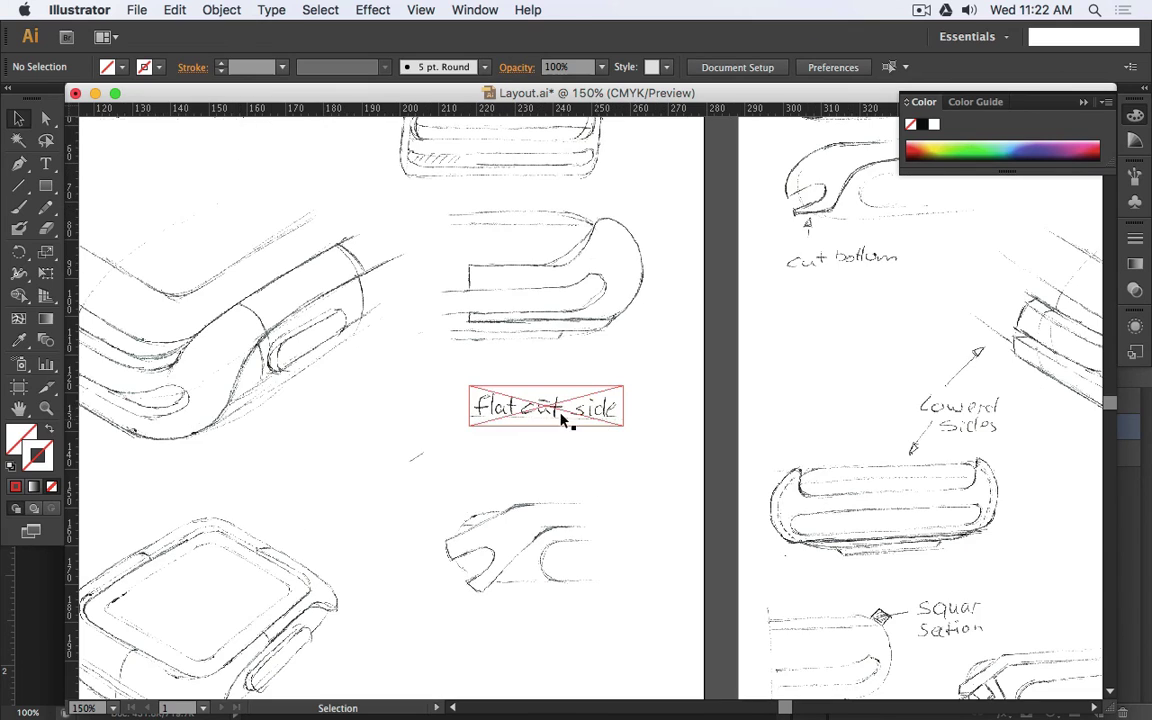
{"action": "key", "text": "super+minus"}
{"action": "left_click", "coordinate": [386, 457]}
{"action": "key", "text": "super+minus"}
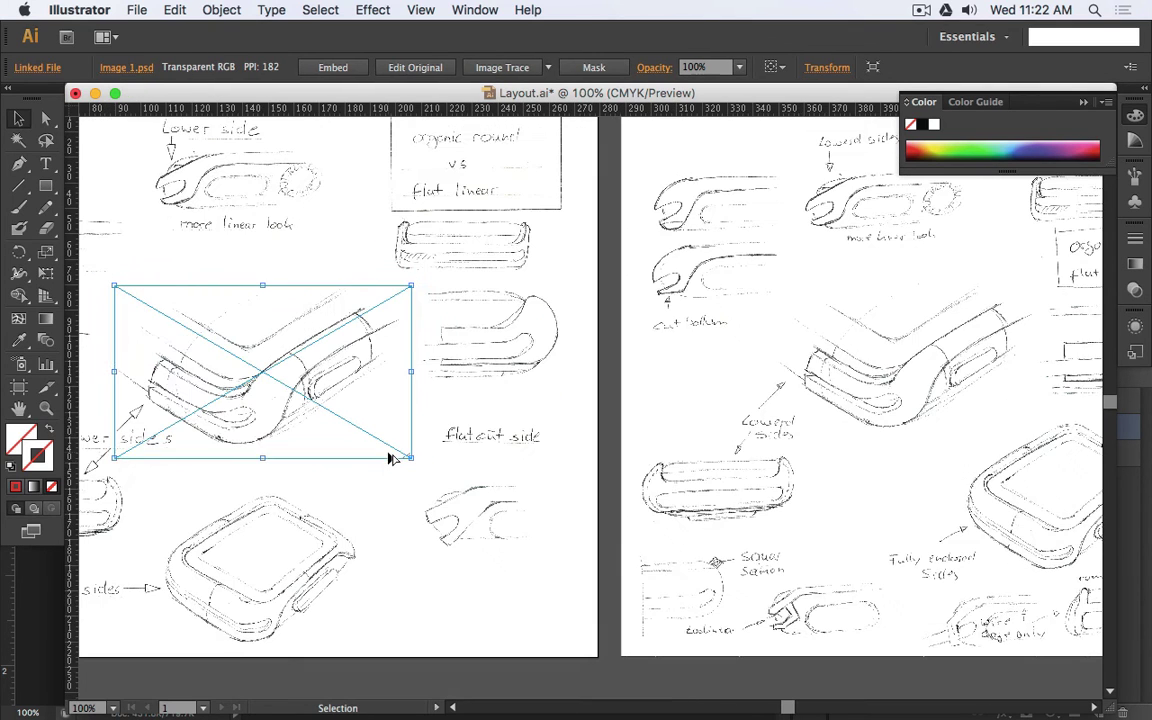
{"action": "left_click", "coordinate": [621, 462]}
{"action": "key", "text": "super+plus"}
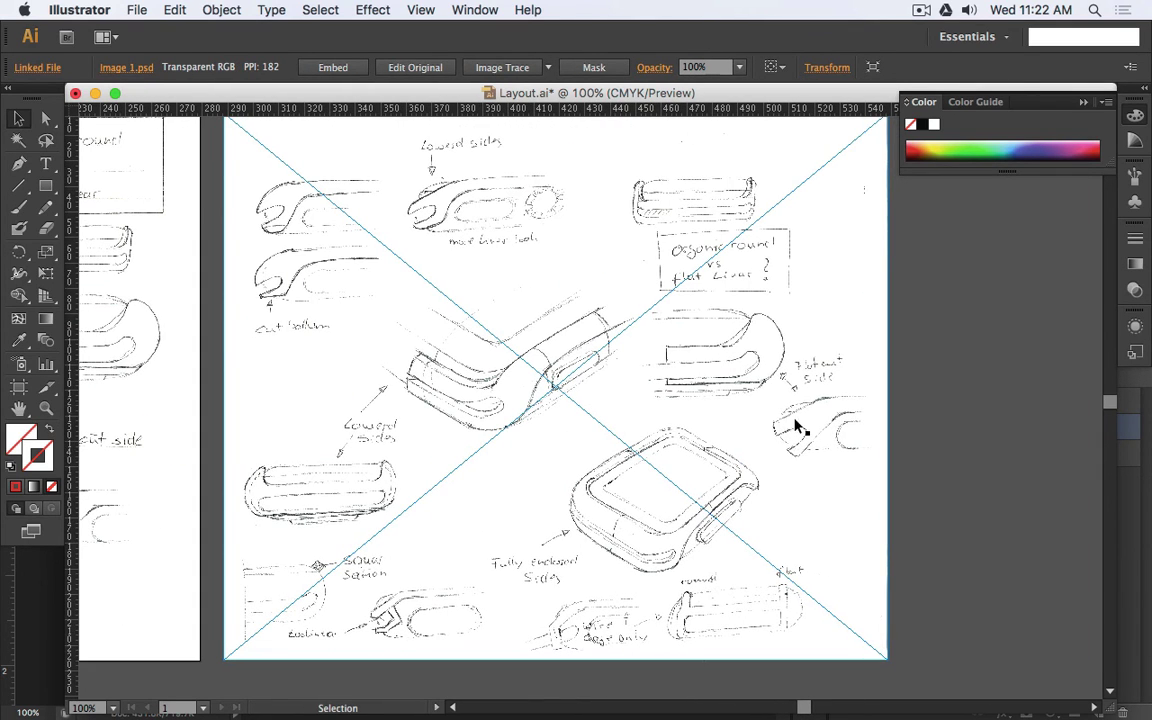
{"action": "left_click_drag", "start_coordinate": [360, 437], "coordinate": [670, 410]}
{"action": "left_click_drag", "start_coordinate": [311, 458], "coordinate": [674, 416]}
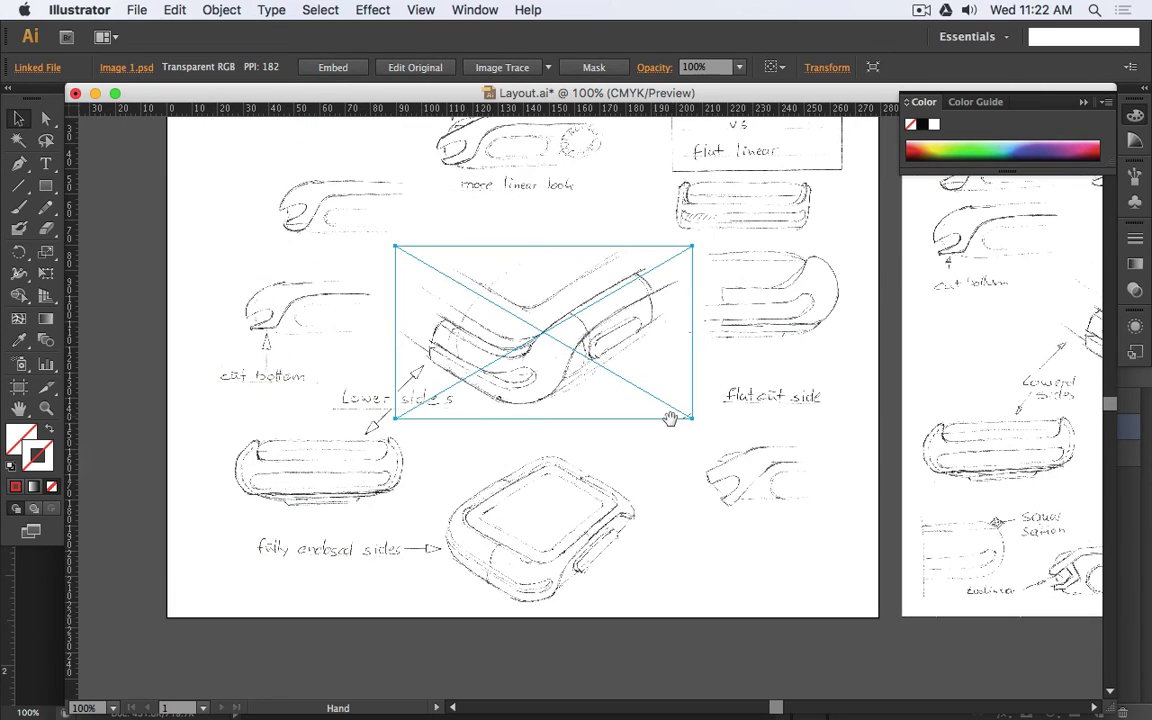
- Copy both "Lower sides" arrows to the "flat cut side" text and rotate them vertical, one pointing up and one down
{"action": "left_click", "coordinate": [376, 427]}
{"action": "left_click", "coordinate": [416, 379], "text": "shift"}
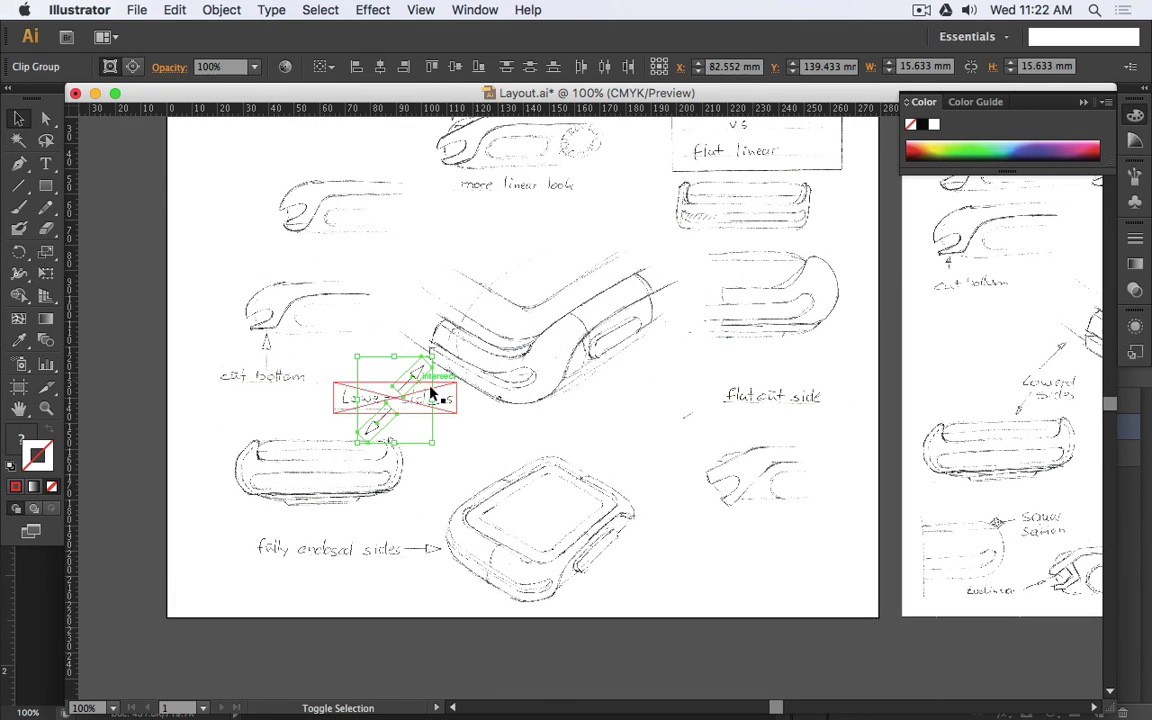
{"action": "left_click_drag", "start_coordinate": [411, 376], "coordinate": [700, 424]}
{"action": "key", "text": "r"}
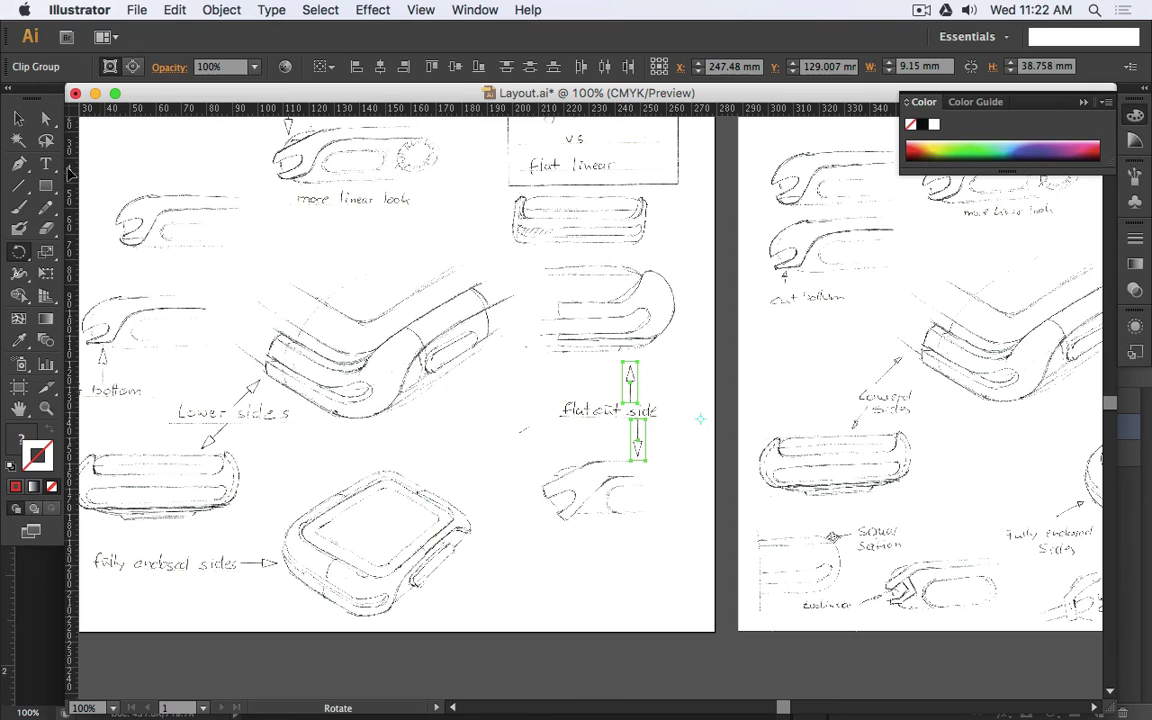
{"action": "key", "text": "v"}
- Place the downward arrow below the start of the "flat cut side" text and the upward arrow above its end
{"action": "scroll", "coordinate": [659, 393], "scroll_direction": "up", "scroll_amount": 1}
{"action": "left_click", "coordinate": [689, 465]}
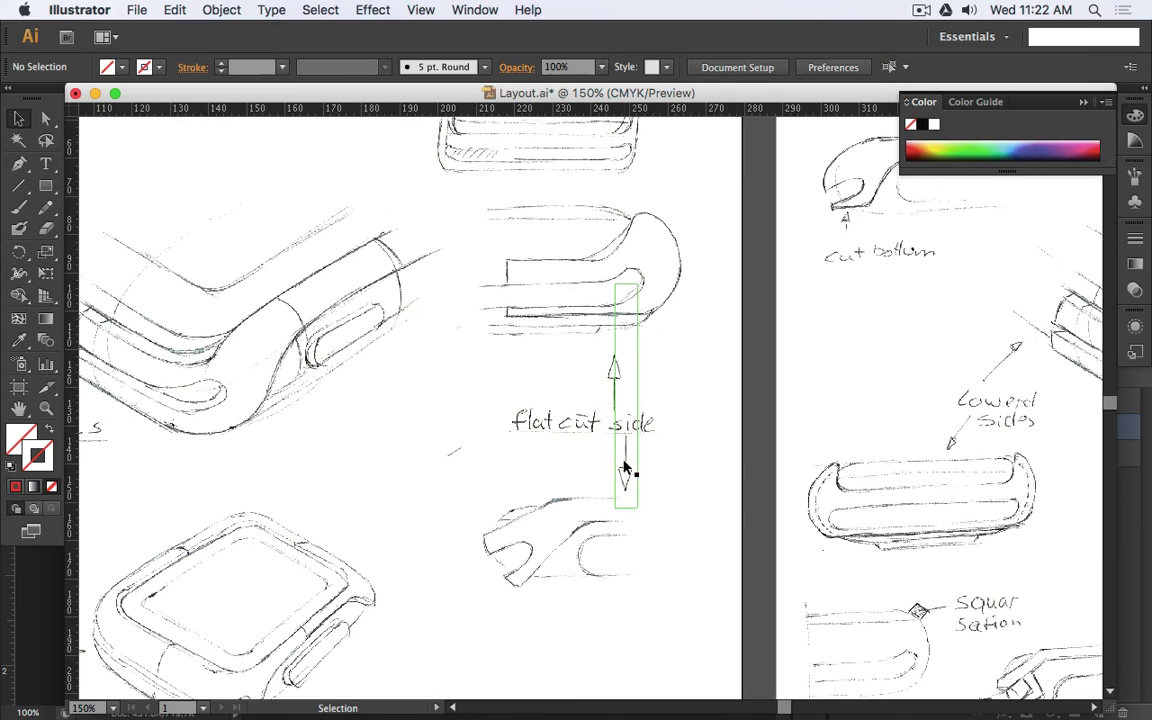
{"action": "left_click_drag", "start_coordinate": [620, 468], "coordinate": [518, 467]}
{"action": "left_click_drag", "start_coordinate": [611, 380], "coordinate": [645, 380]}
{"action": "left_click", "coordinate": [751, 373]}
{"action": "left_click", "coordinate": [648, 381]}
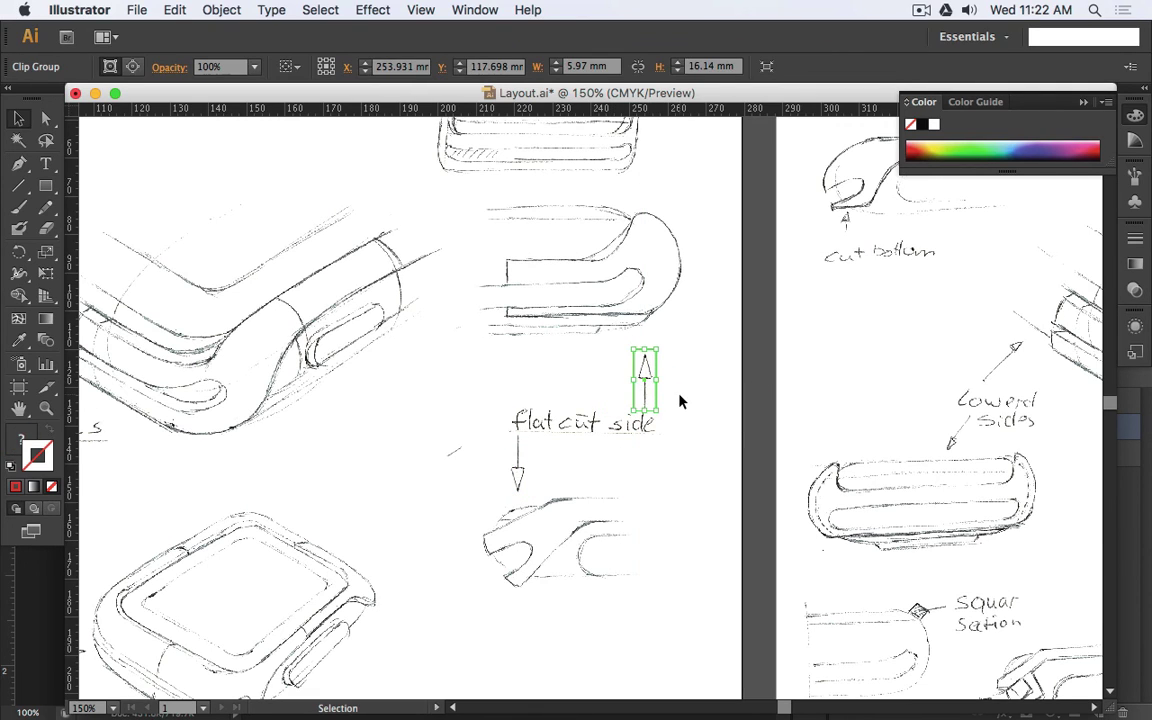
- Nudge the "flat cut side" text slightly up to center it between its two arrows
{"action": "left_click", "coordinate": [630, 422]}
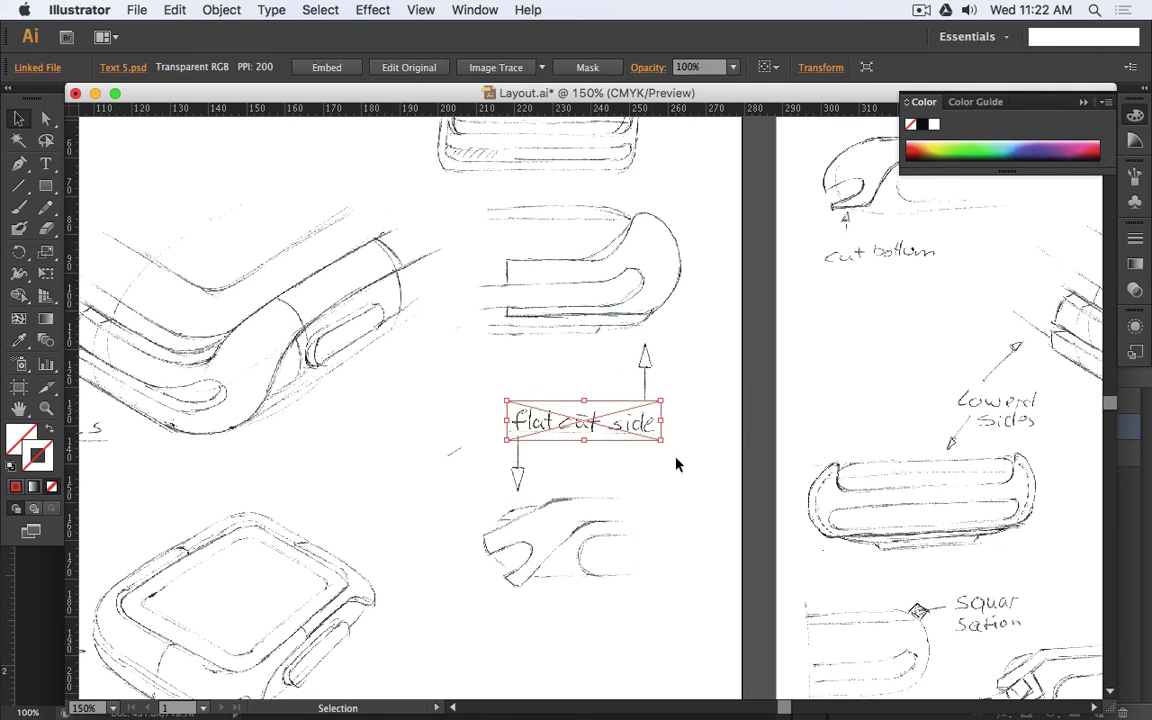
{"action": "key", "text": "Up"}
{"action": "key", "text": "Up"}
{"action": "key", "text": "Up"}
{"action": "left_click", "coordinate": [695, 477]}
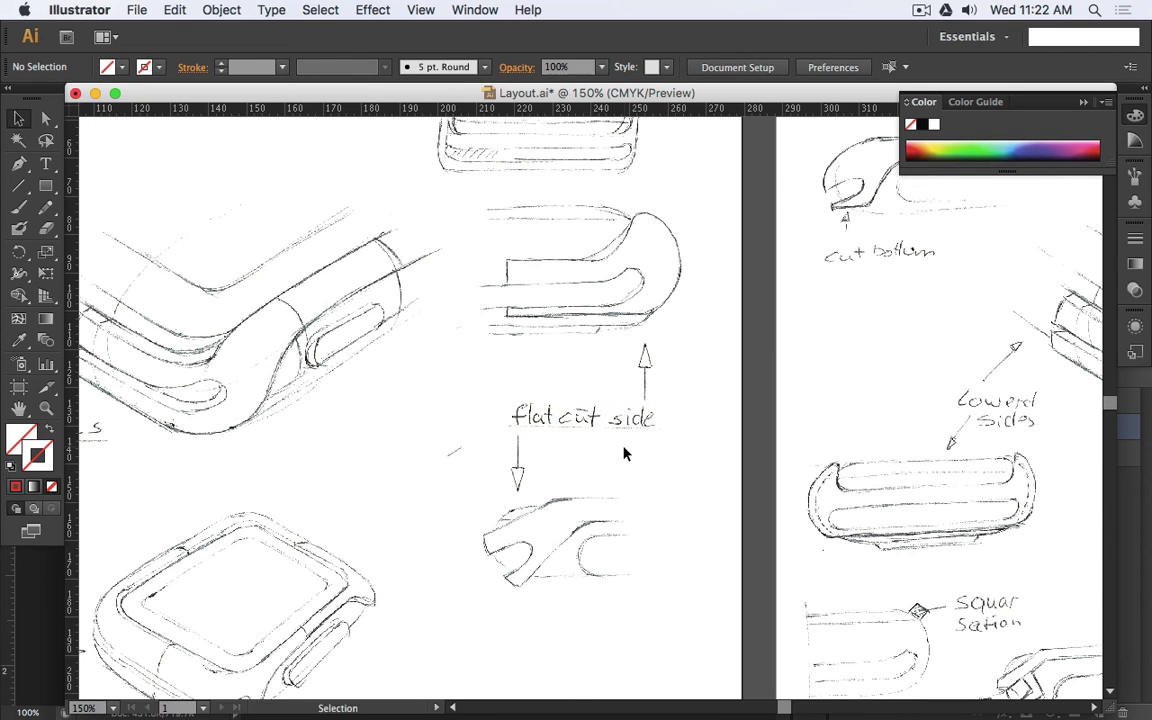
- Scale down the framed "organic round vs flat linear" text and position it centrally above the top-right sketch
{"action": "scroll", "coordinate": [624, 453], "scroll_direction": "down", "scroll_amount": 3}
{"action": "scroll", "coordinate": [624, 453], "scroll_direction": "up", "scroll_amount": 2}
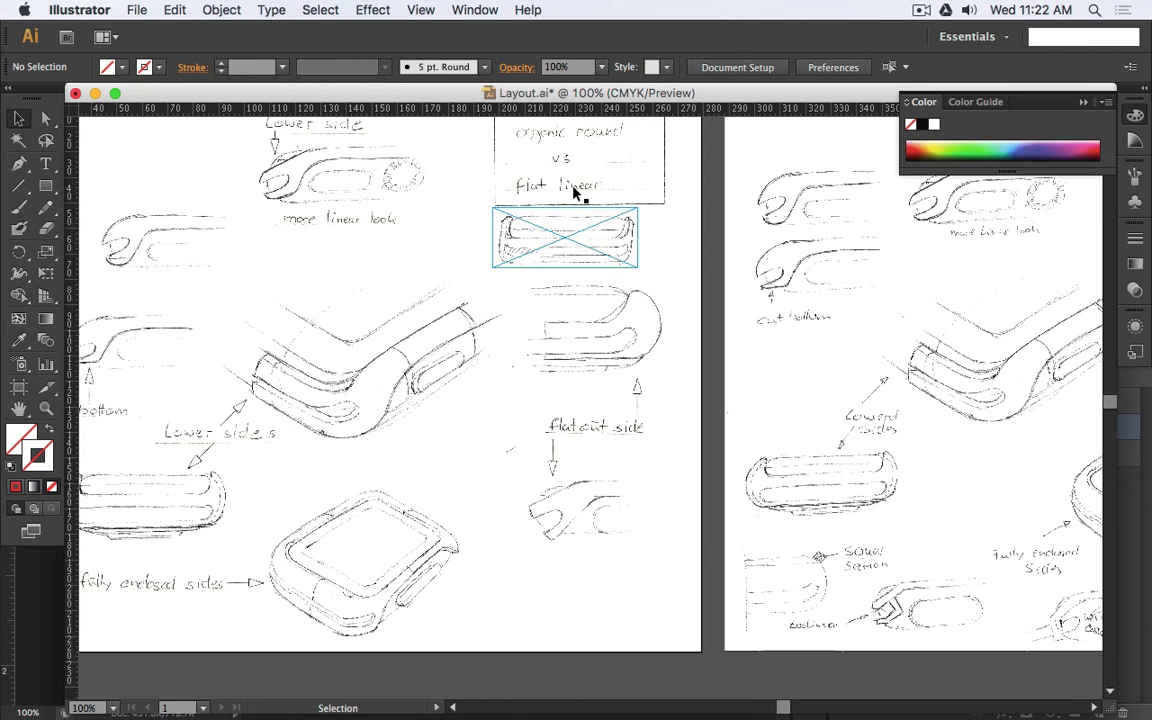
{"action": "left_click", "coordinate": [577, 193]}
{"action": "scroll", "coordinate": [627, 357], "scroll_direction": "up", "scroll_amount": 3}
{"action": "left_click_drag", "start_coordinate": [618, 318], "coordinate": [561, 284]}
{"action": "left_click", "coordinate": [624, 278]}
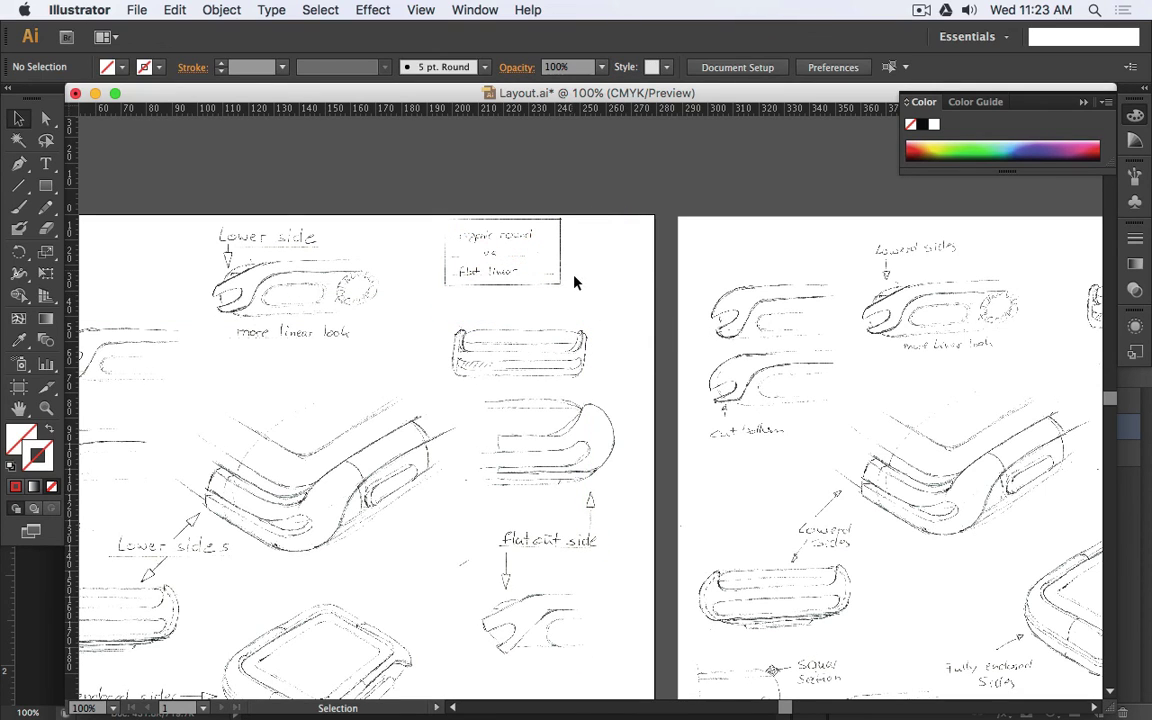
{"action": "left_click_drag", "start_coordinate": [503, 248], "coordinate": [528, 267]}
{"action": "left_click", "coordinate": [556, 178]}
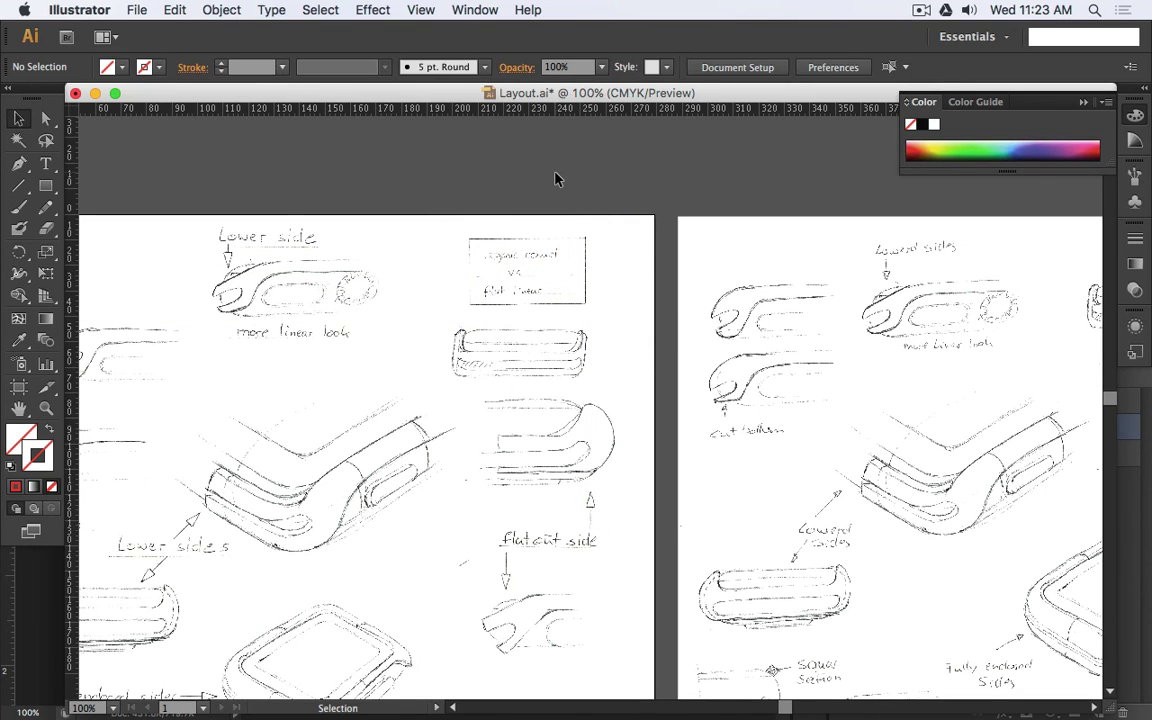
- Shrink the framed "organic round vs flat linear" text a little more from its lower-right corner
{"action": "key", "text": "super+minus"}
{"action": "scroll", "coordinate": [455, 293], "scroll_direction": "left", "scroll_amount": 2}
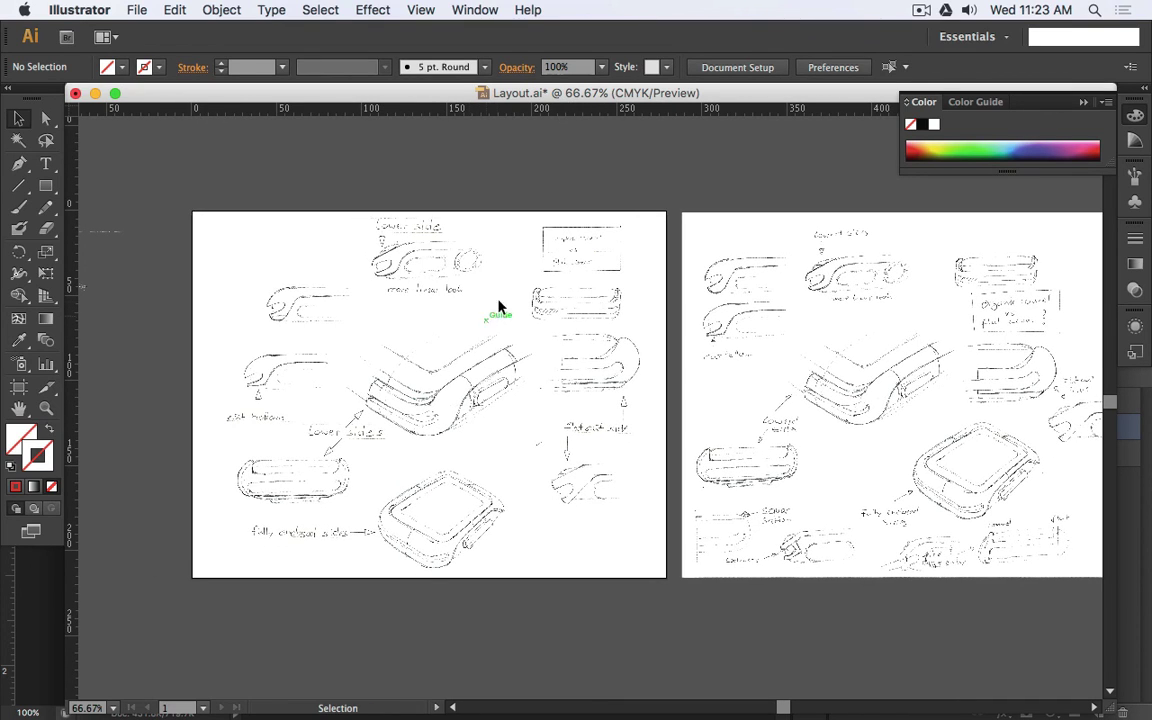
{"action": "left_click", "coordinate": [591, 252]}
{"action": "left_click", "coordinate": [646, 298]}
{"action": "left_click", "coordinate": [596, 257]}
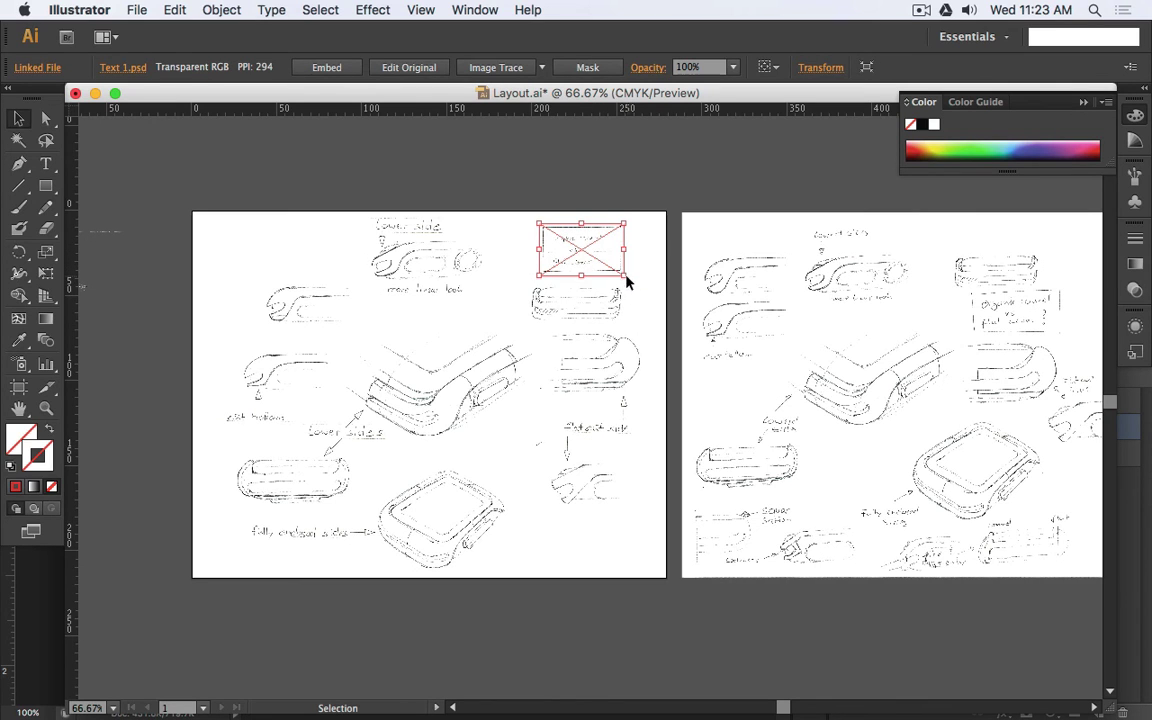
{"action": "left_click_drag", "start_coordinate": [624, 276], "coordinate": [614, 269]}
{"action": "left_click", "coordinate": [594, 197]}
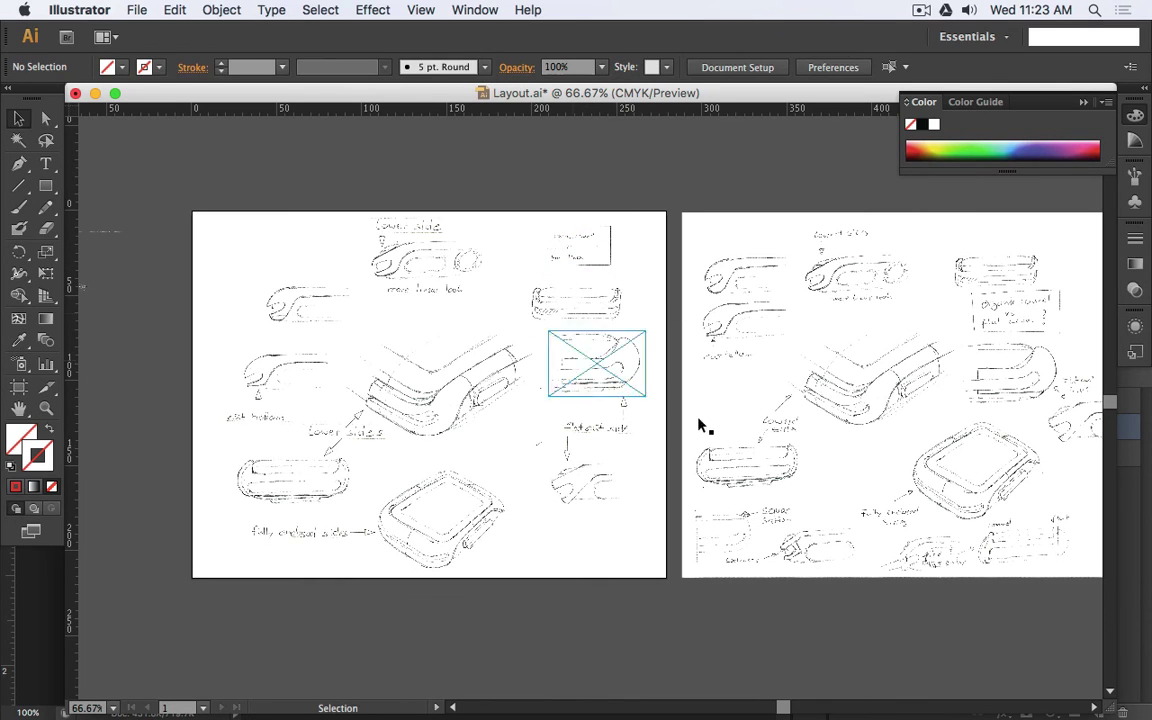
- Nudge the "Lower sides" text slightly up between its two diagonal arrows
{"action": "left_click_drag", "start_coordinate": [637, 380], "coordinate": [663, 362]}
{"action": "scroll", "coordinate": [543, 343], "scroll_direction": "up", "scroll_amount": 1}
{"action": "left_click_drag", "start_coordinate": [419, 317], "coordinate": [520, 329]}
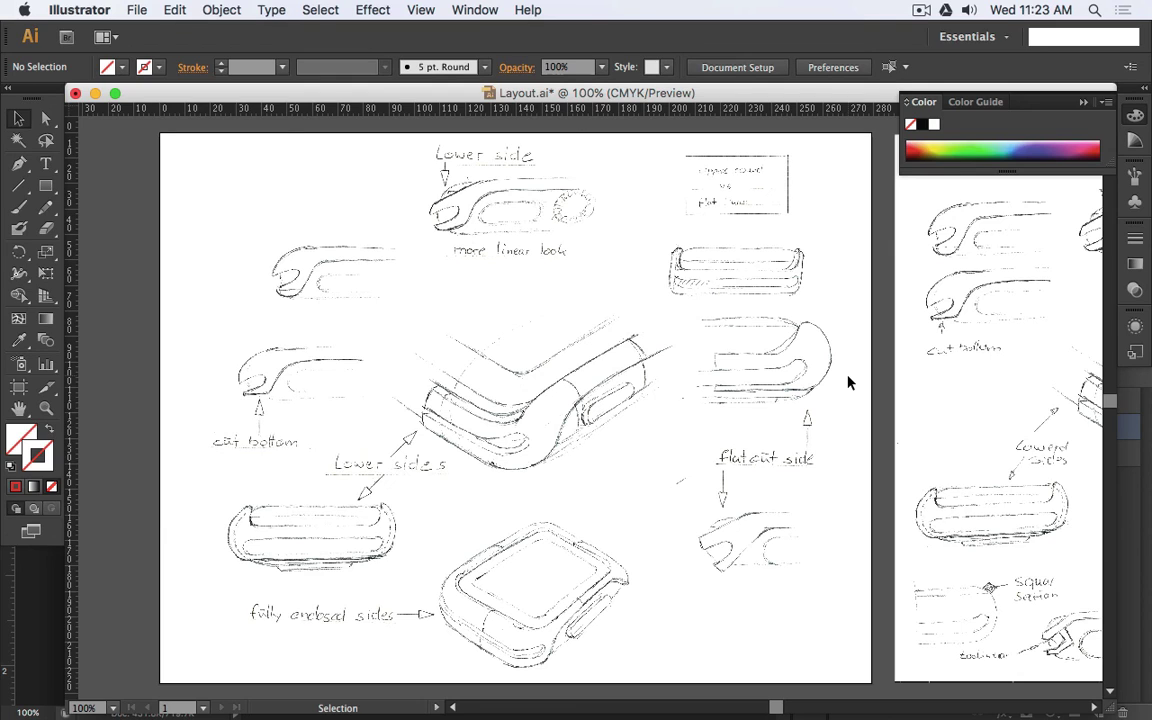
{"action": "left_click", "coordinate": [352, 468]}
{"action": "key", "text": "Up"}
{"action": "key", "text": "Up"}
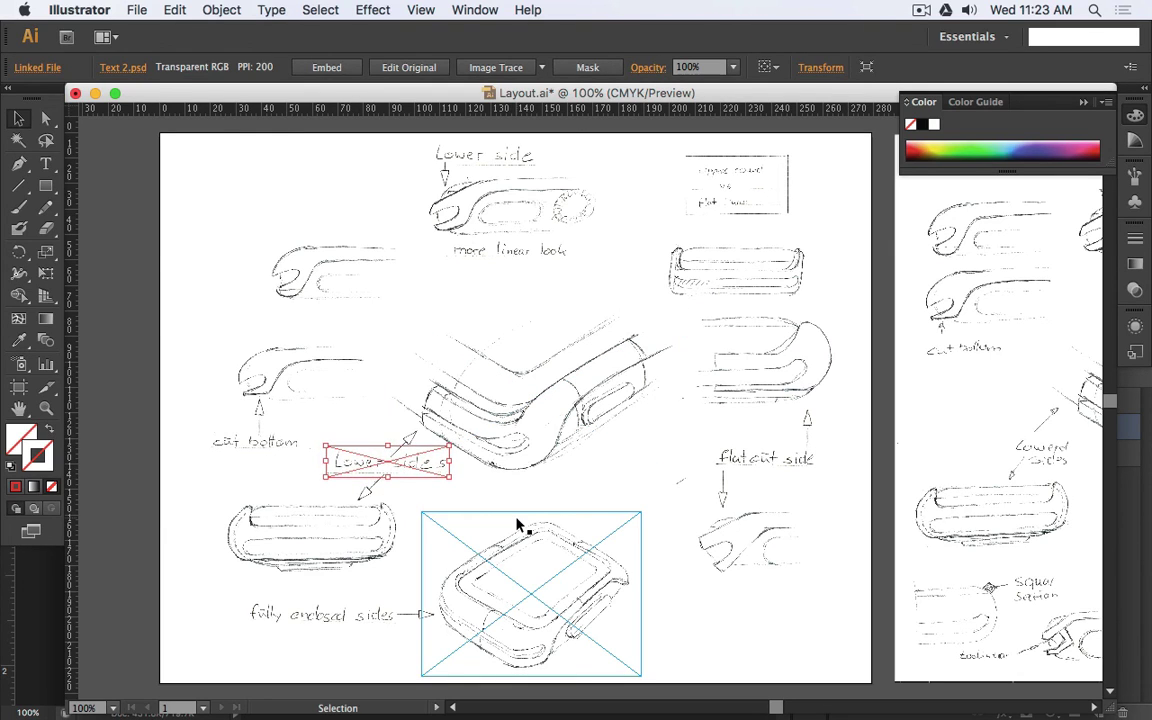
{"action": "left_click", "coordinate": [783, 641]}
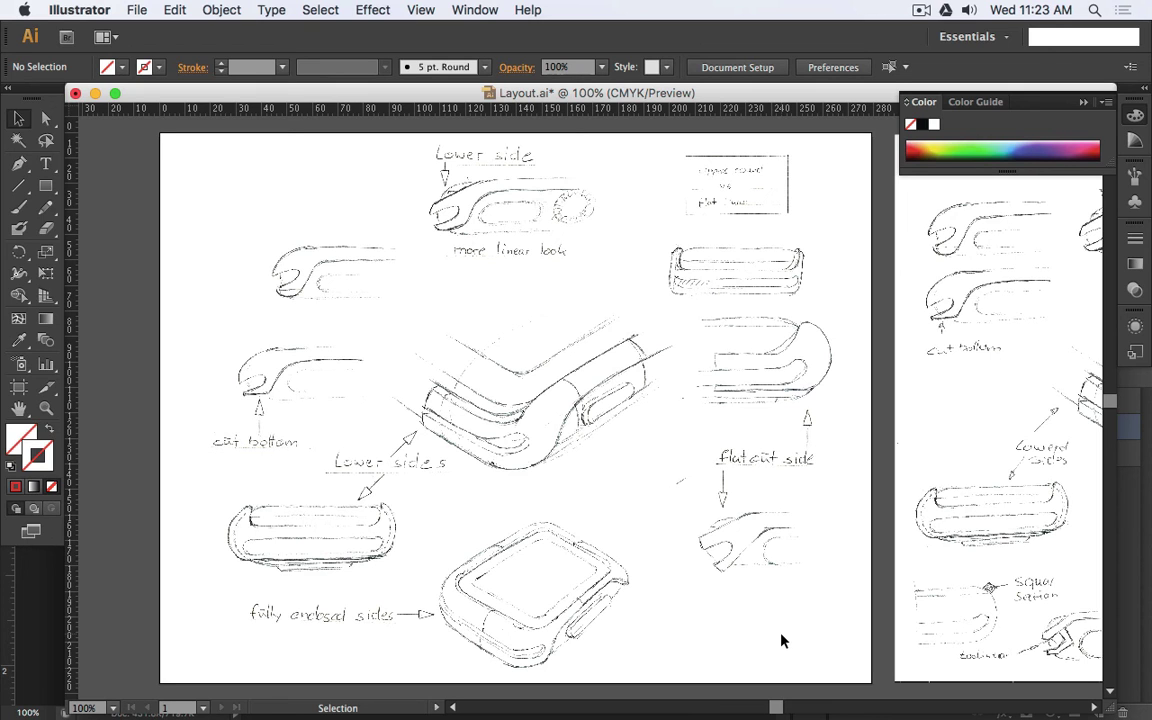
- Save the layout document after a last look at the raw scan, and hide Illustrator to switch to Photoshop
{"action": "key", "text": "super+minus"}
{"action": "left_click_drag", "start_coordinate": [890, 501], "coordinate": [700, 432]}
{"action": "scroll", "coordinate": [620, 425], "scroll_direction": "right", "scroll_amount": 5}
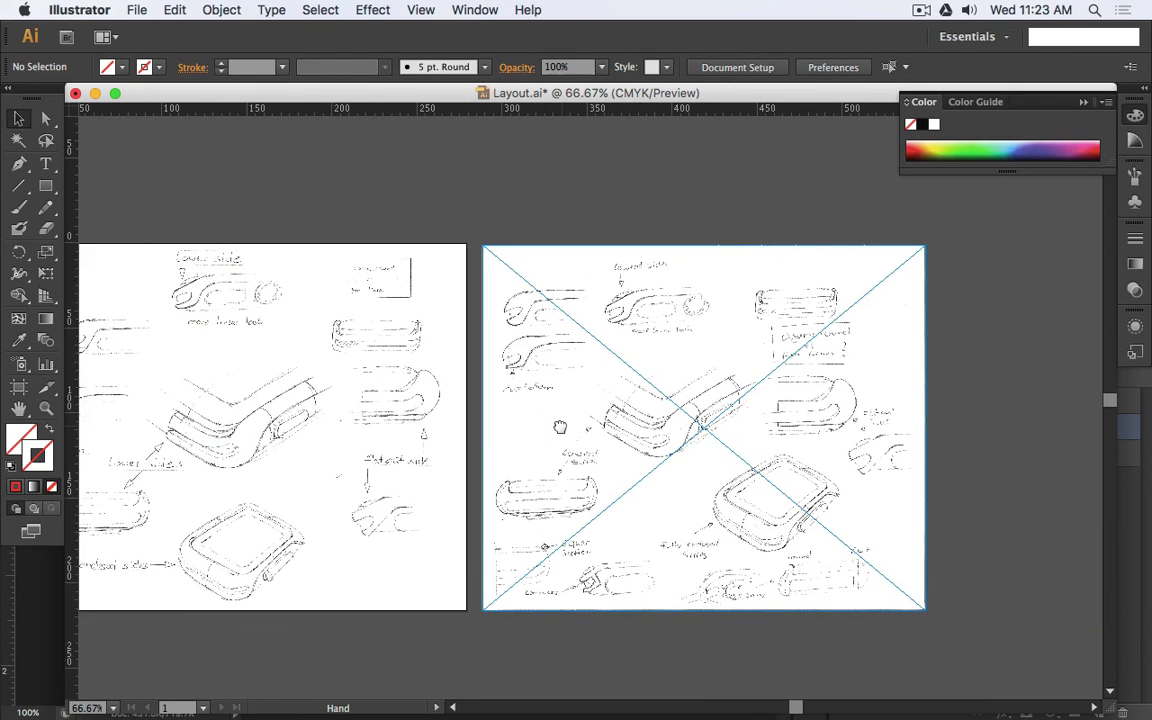
{"action": "scroll", "coordinate": [689, 411], "scroll_direction": "left", "scroll_amount": 6}
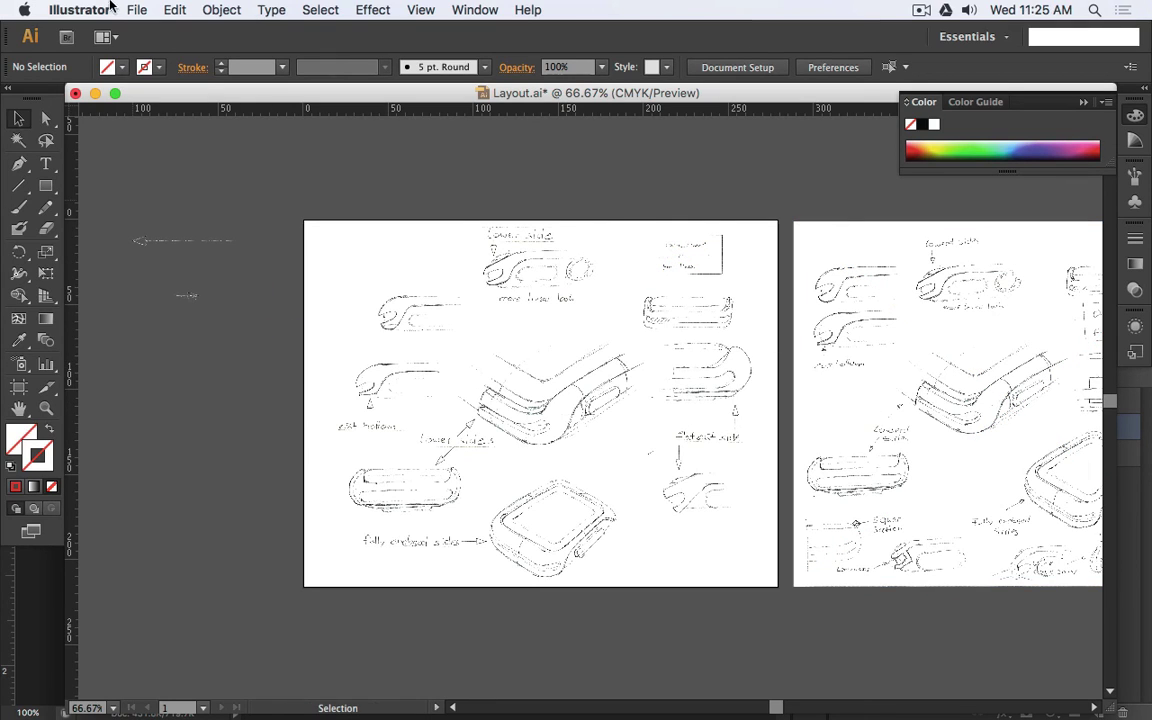
{"action": "left_click", "coordinate": [124, 9]}
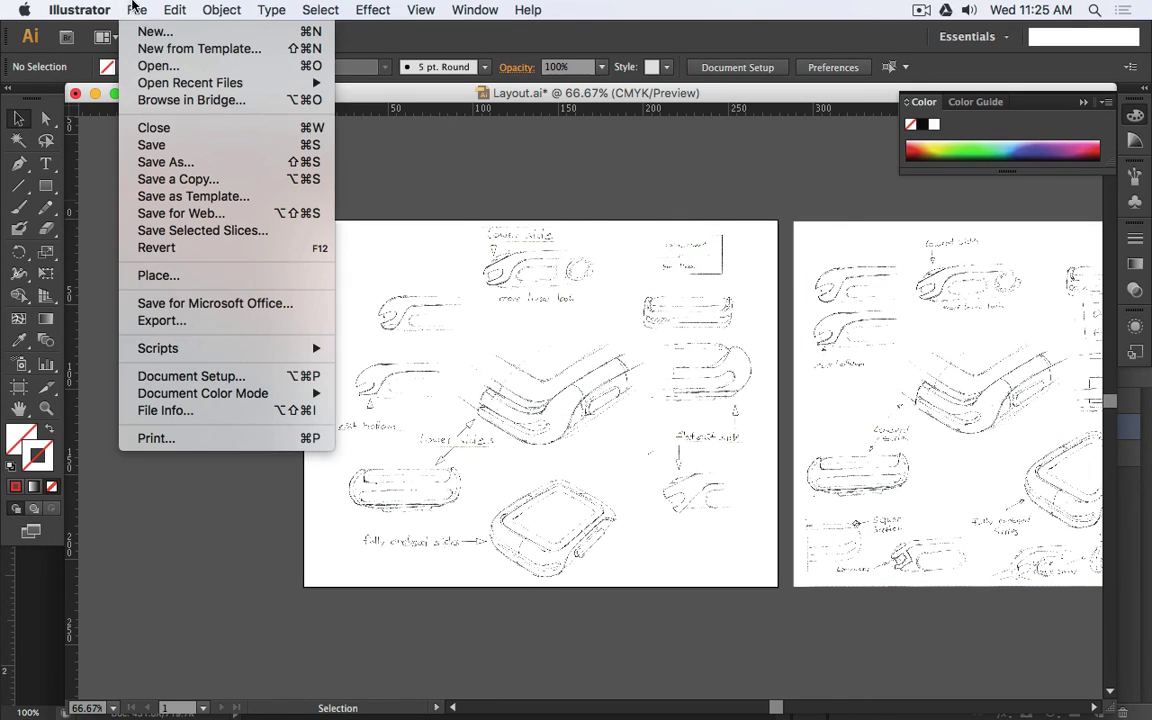
{"action": "left_click", "coordinate": [188, 150]}
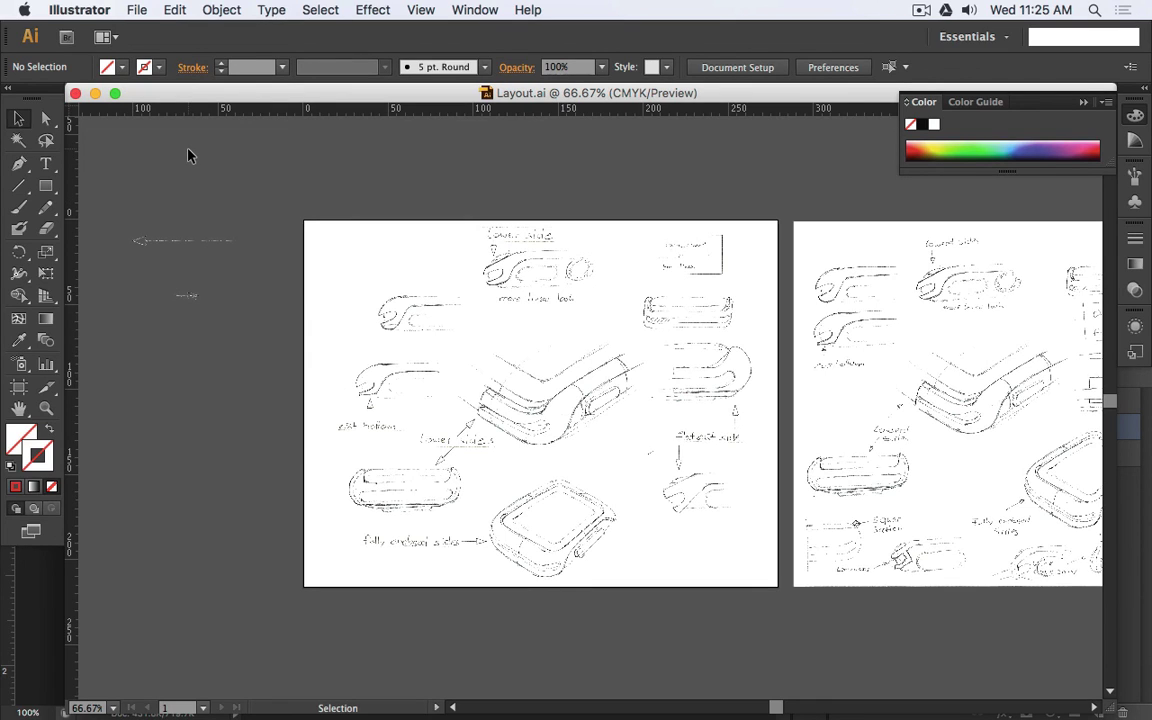
{"action": "left_click", "coordinate": [72, 9]}
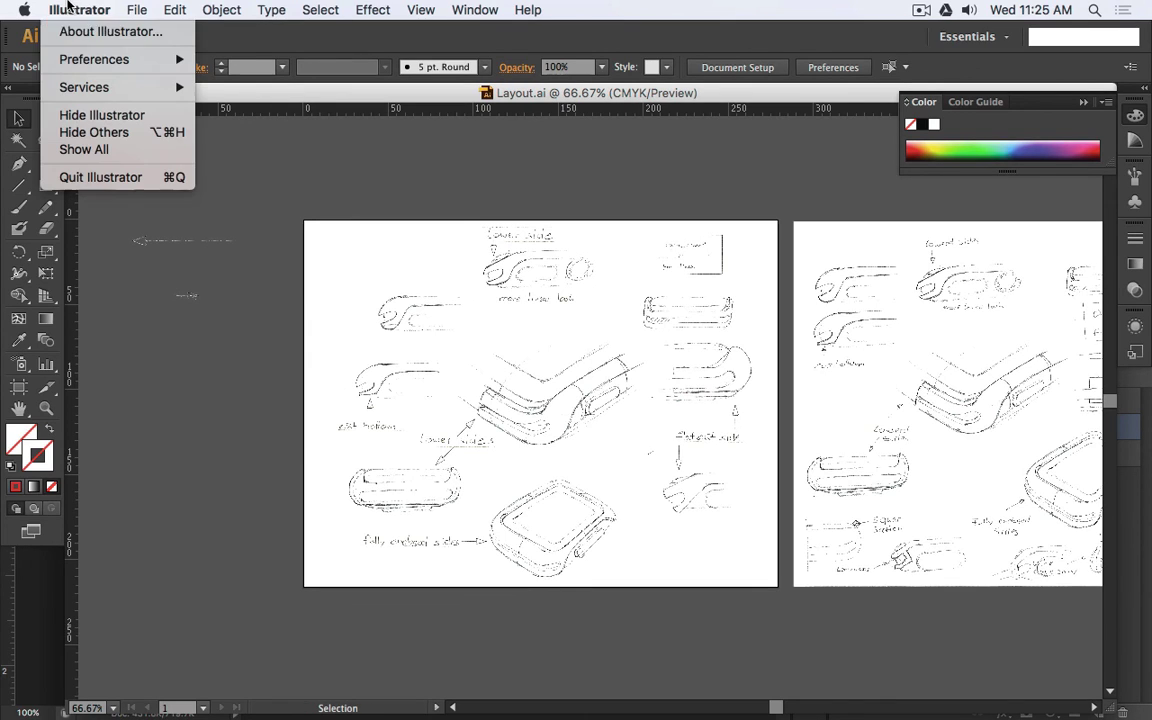
{"action": "left_click", "coordinate": [62, 116]}
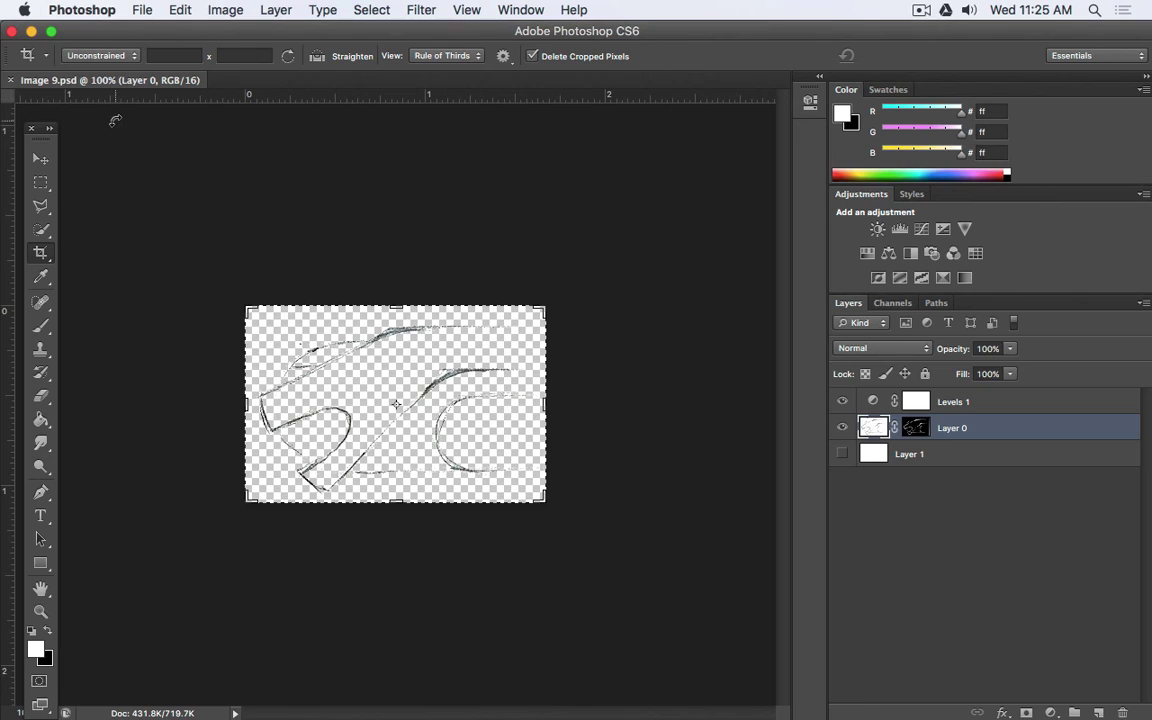
- Hide Photoshop to return to Finder, and go up from the Media folder to its parent Project folder
{"action": "left_click", "coordinate": [126, 9]}
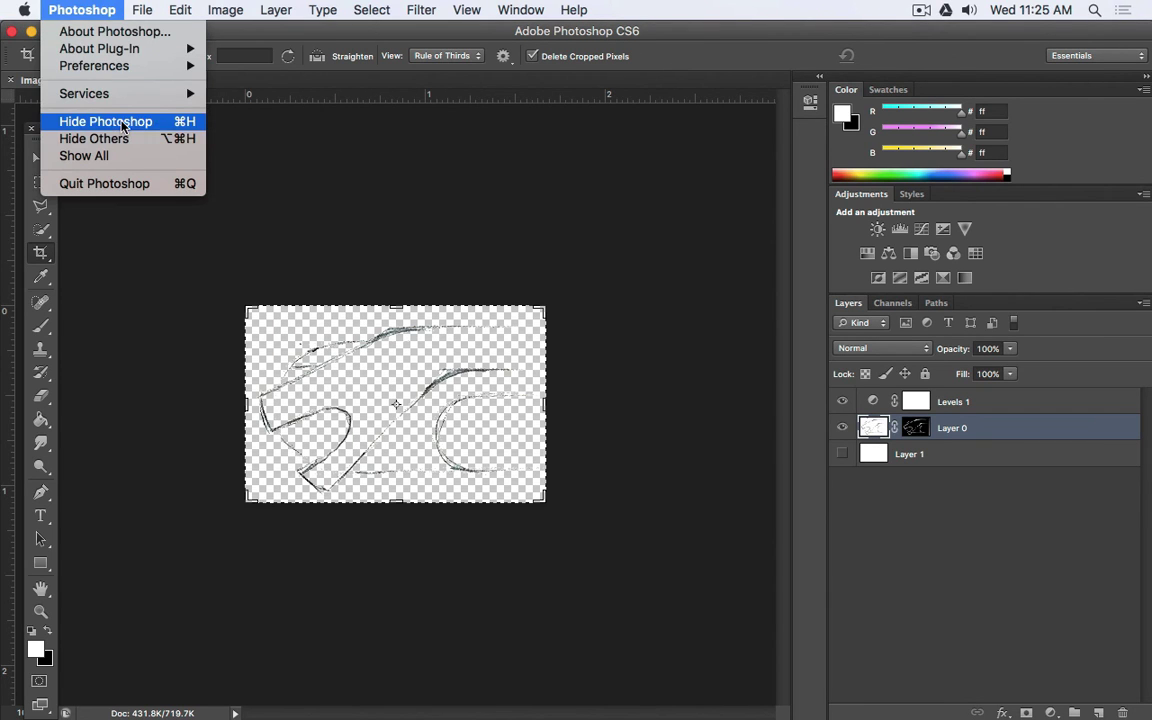
{"action": "left_click", "coordinate": [123, 121]}
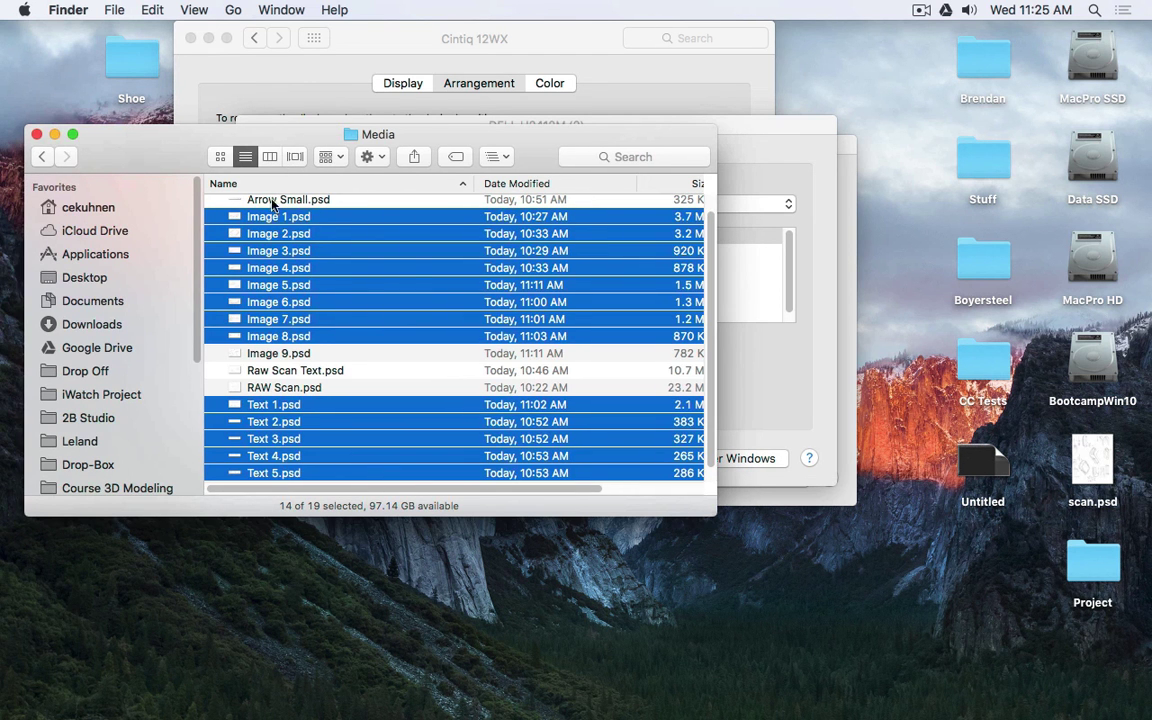
{"action": "scroll", "coordinate": [545, 299], "scroll_direction": "up", "scroll_amount": 2}
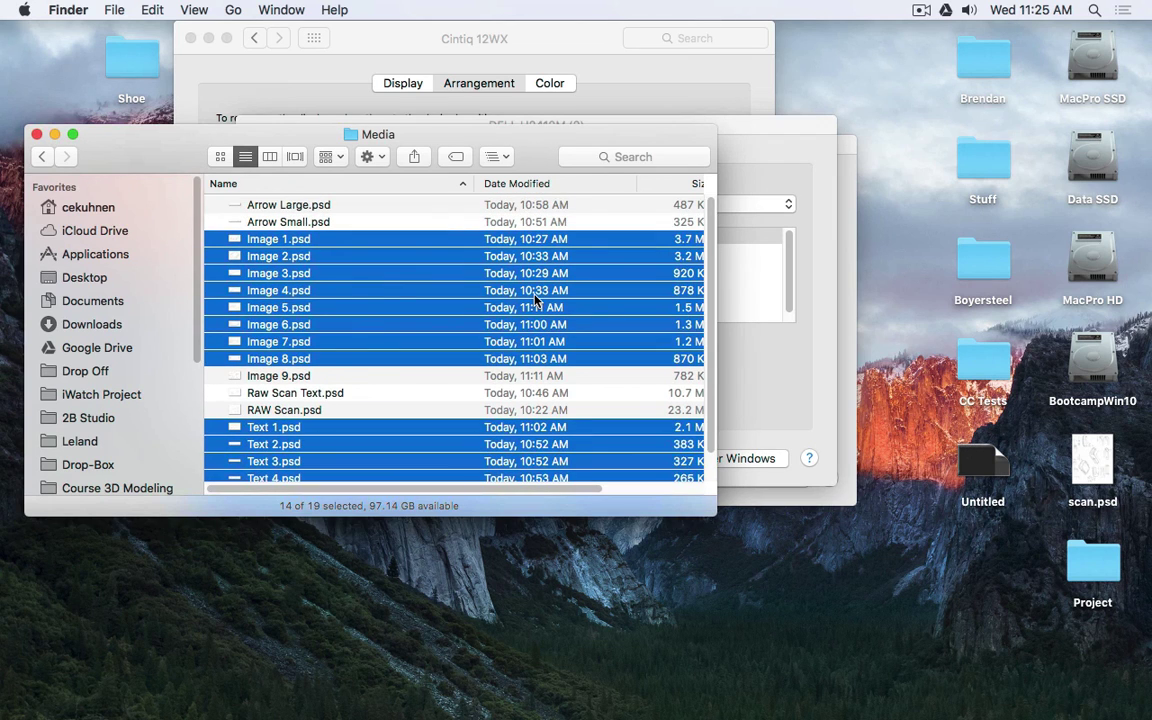
{"action": "key", "text": "super+Up"}
{"action": "key", "text": "Up"}
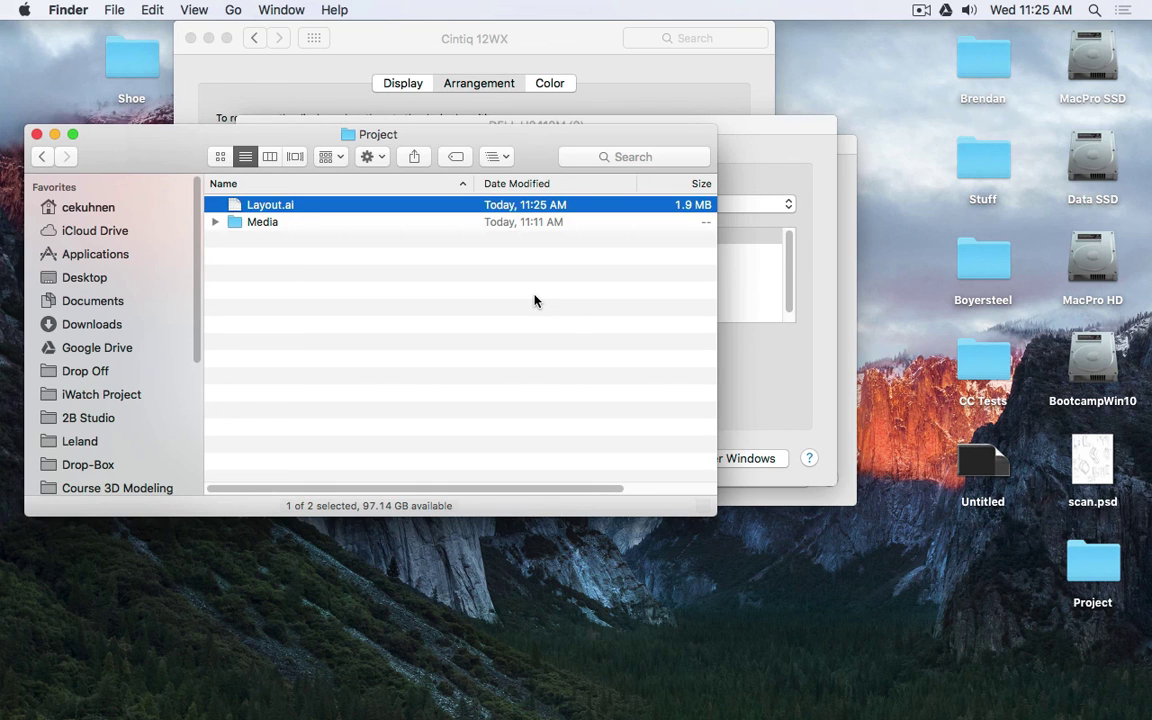
- Check the Media folder's size in its Info window and close the window again
{"action": "key", "text": "Down"}
{"action": "key", "text": "super+i"}
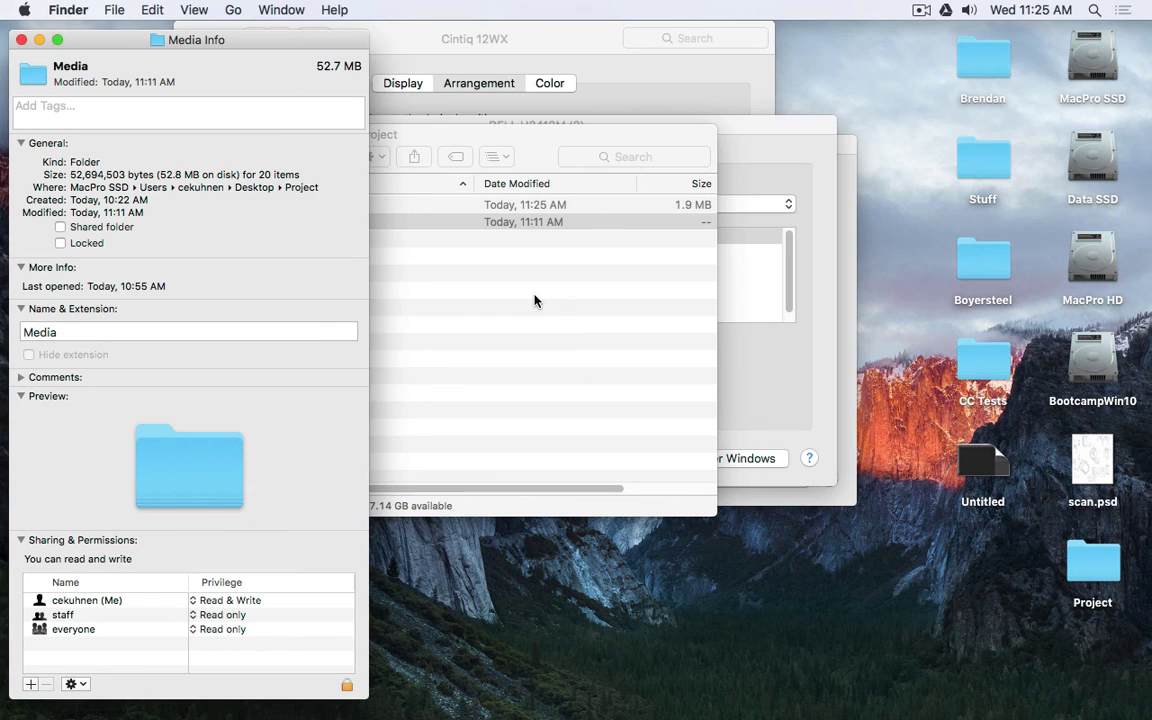
{"action": "left_click", "coordinate": [21, 39]}
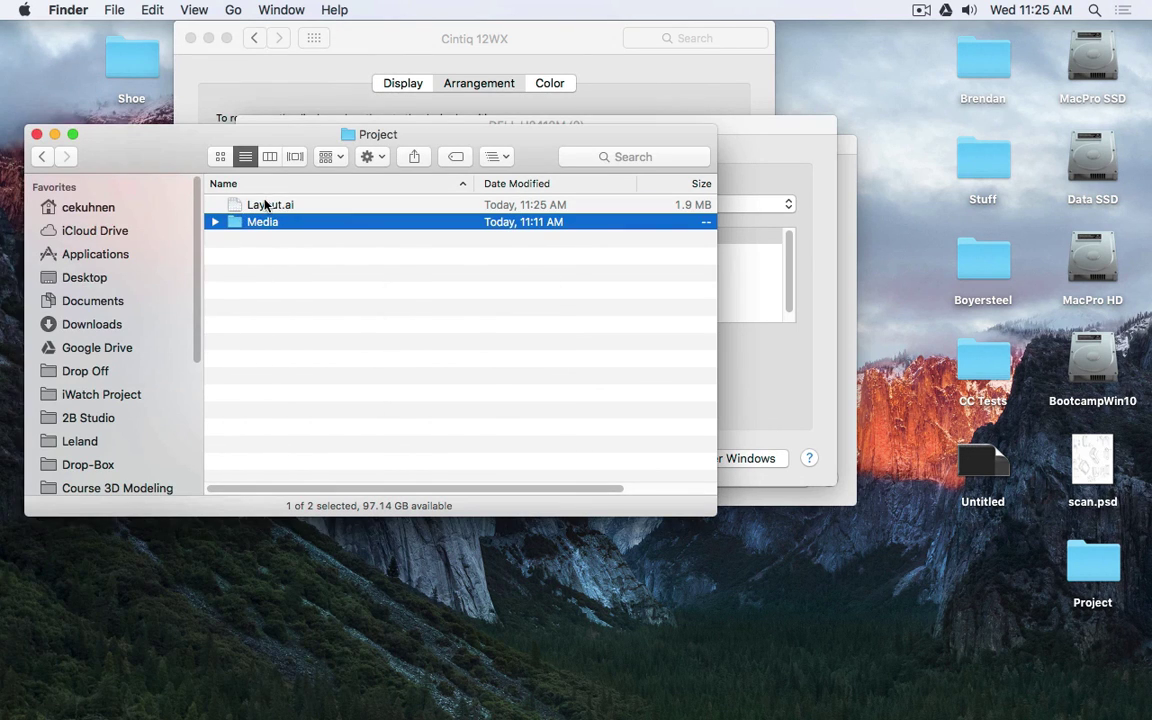
- Select Layout.ai and hide the System Preferences windows so only the Project window remains over the desktop
{"action": "left_click", "coordinate": [265, 204]}
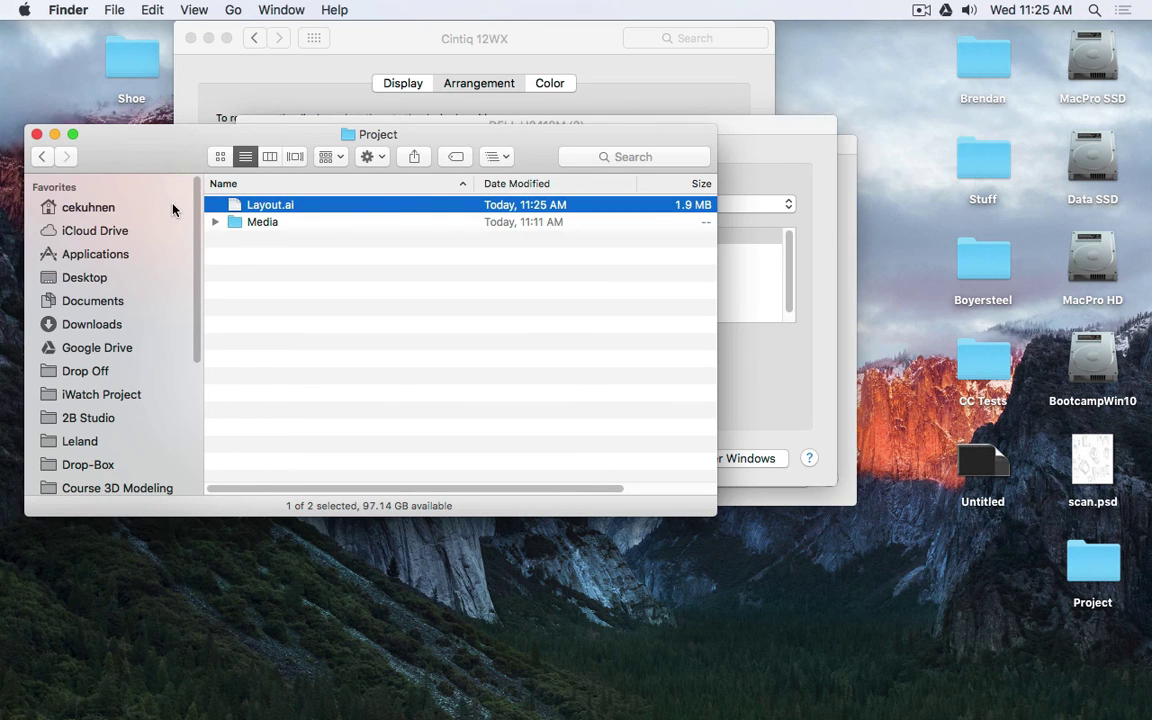
{"action": "left_click", "coordinate": [607, 57]}
{"action": "left_click", "coordinate": [841, 80], "text": "alt"}
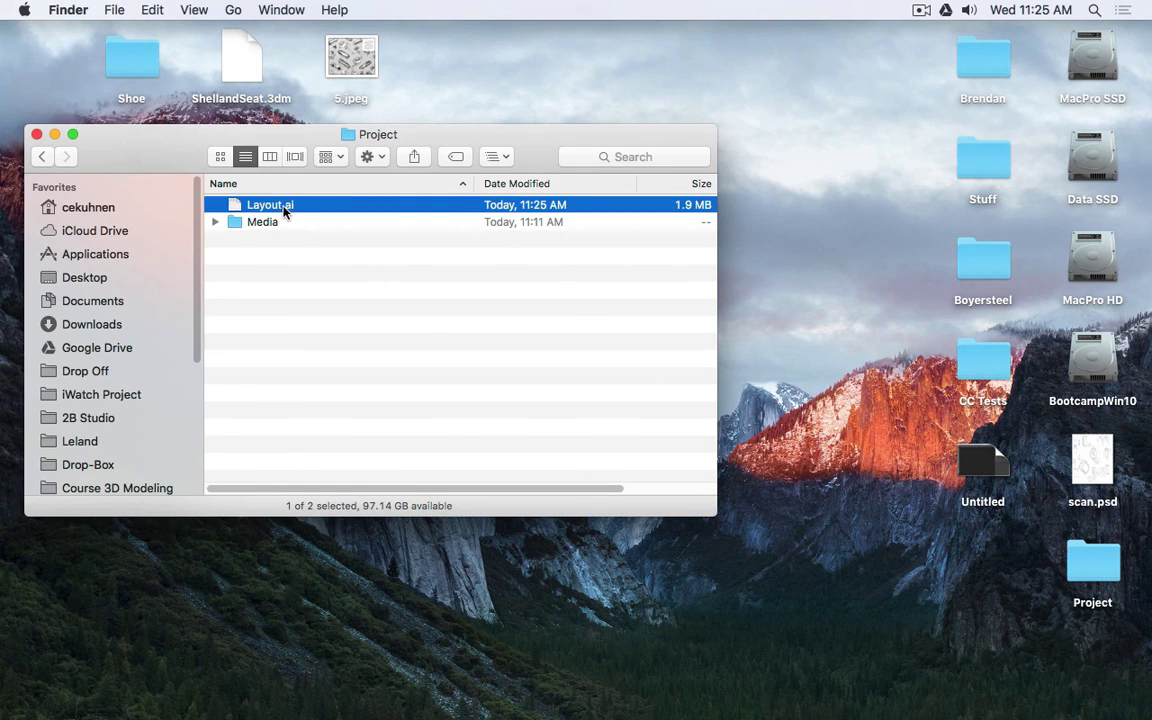
- Move Layout.ai from the Project folder onto the desktop and put it back into the folder
{"action": "left_click_drag", "start_coordinate": [285, 208], "coordinate": [866, 170]}
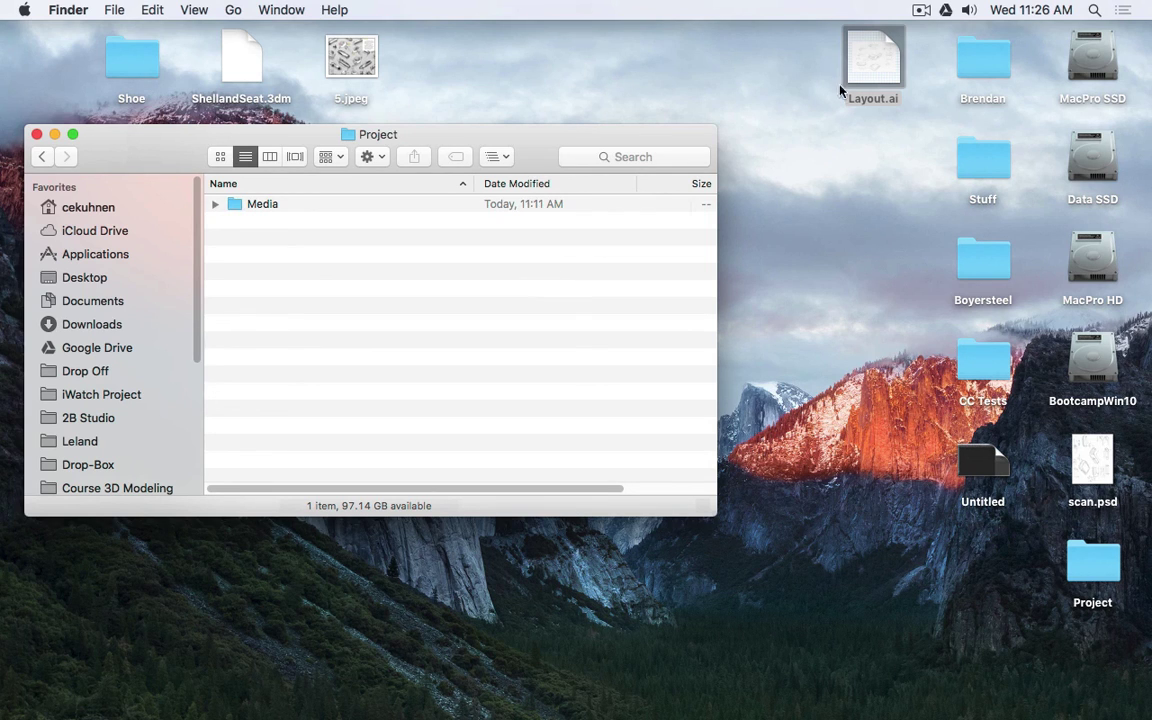
{"action": "left_click_drag", "start_coordinate": [870, 60], "coordinate": [557, 270]}
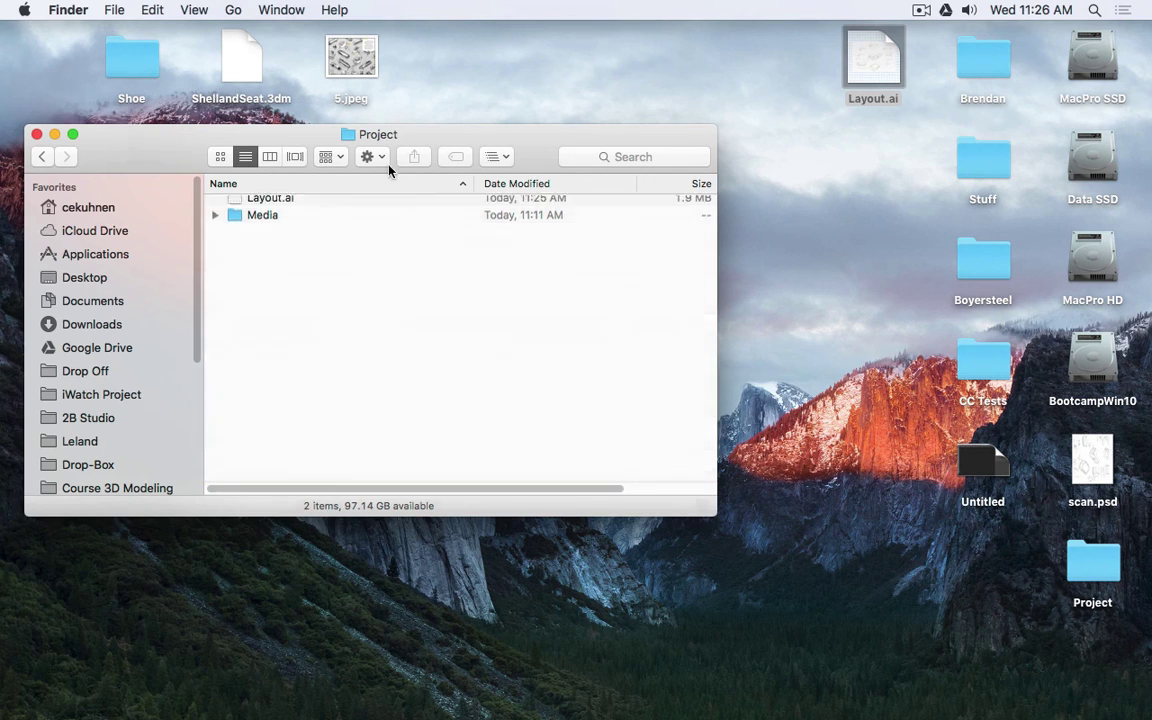
- Lower the Project window, move the desktop's Project folder beside "untitled folder", and place "untitled folder" below scan.psd
{"action": "left_click_drag", "start_coordinate": [453, 138], "coordinate": [537, 300]}
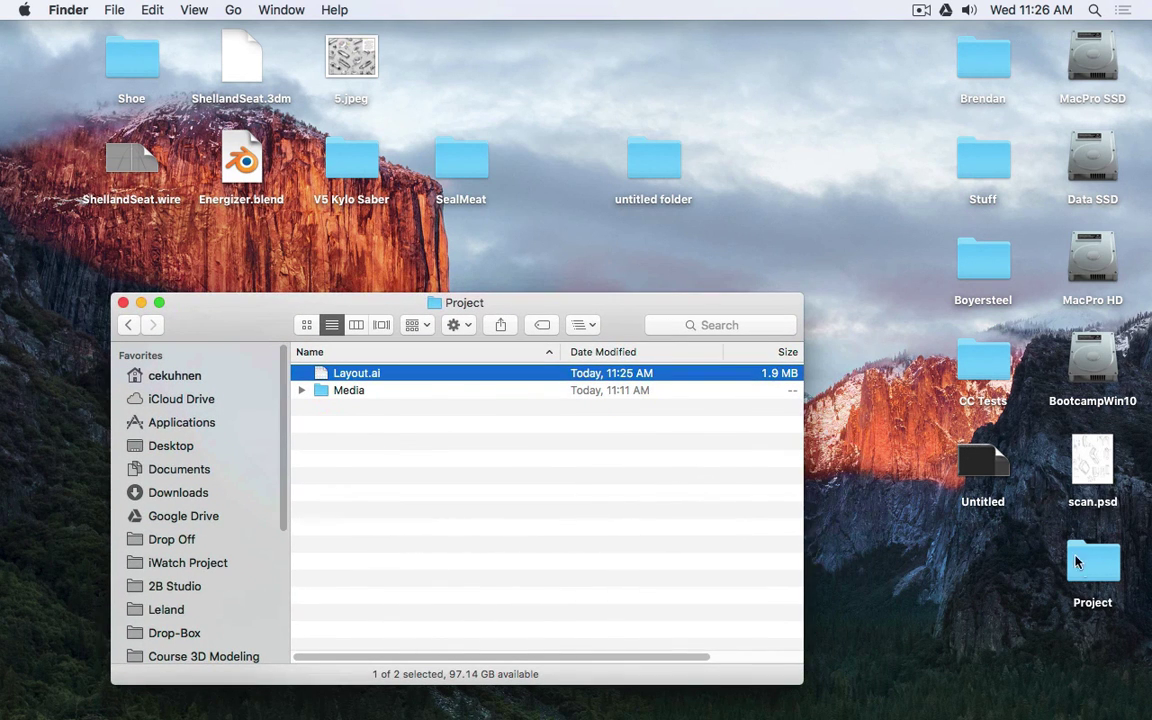
{"action": "left_click_drag", "start_coordinate": [1090, 562], "coordinate": [792, 141]}
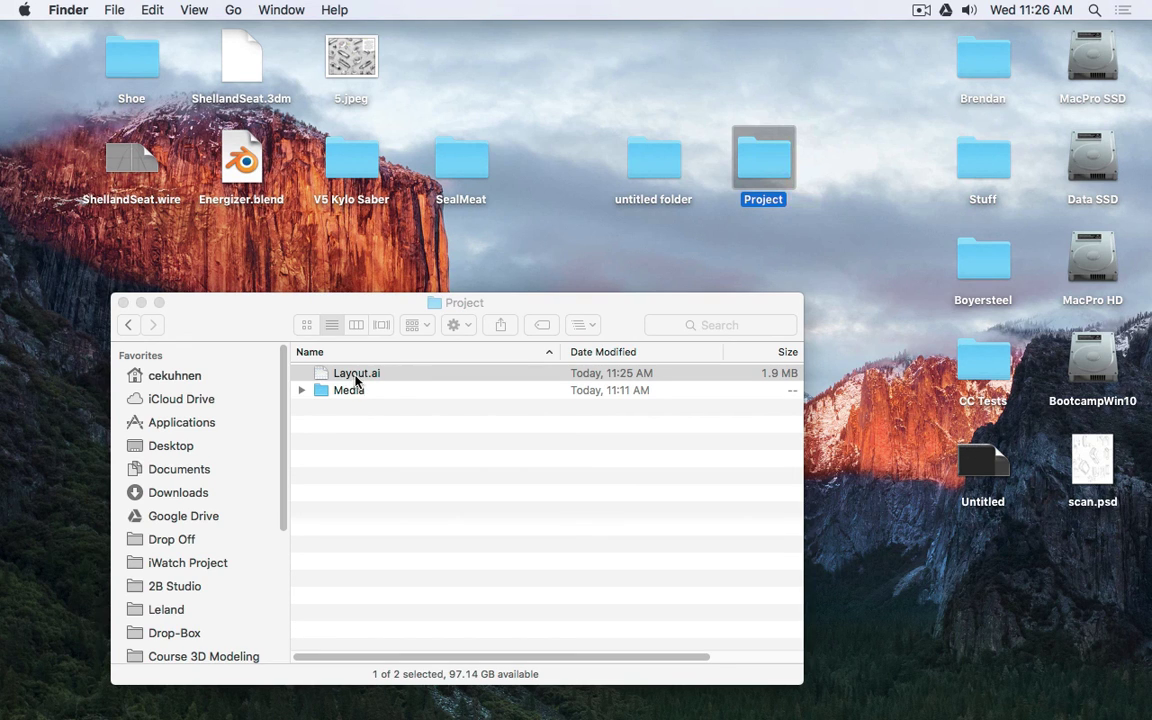
{"action": "left_click_drag", "start_coordinate": [668, 158], "coordinate": [638, 180]}
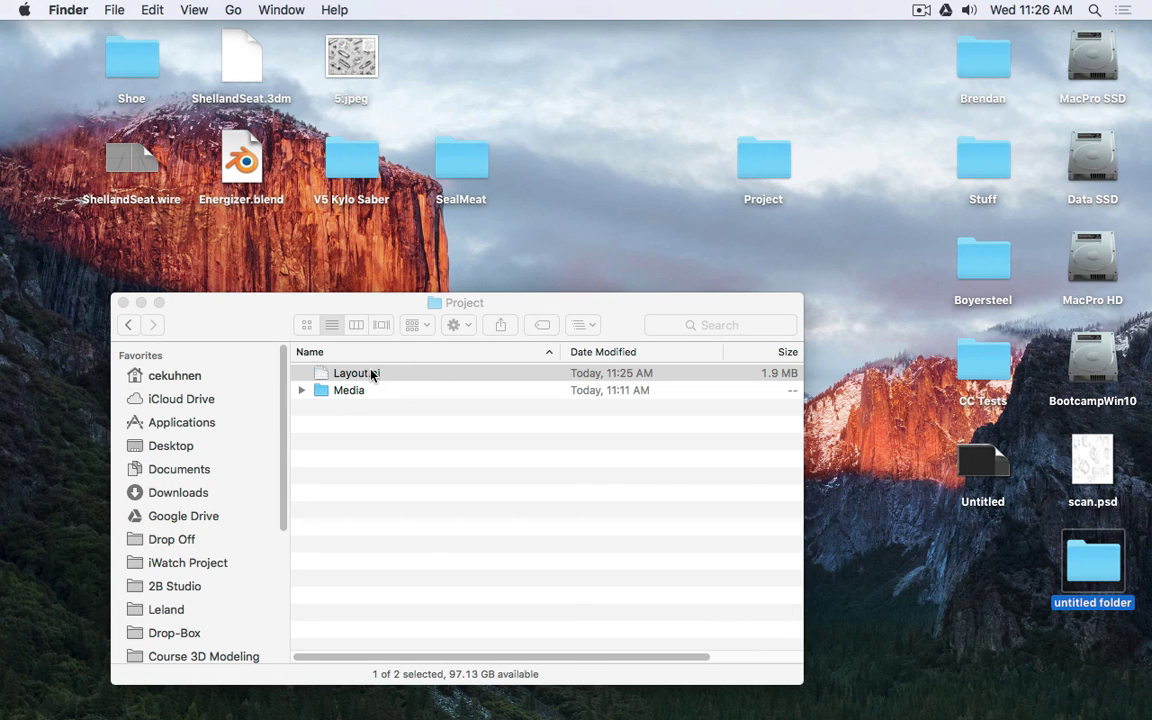
- Look through the files in the Media folder, and move Layout.ai out of the Project folder onto the desktop
{"action": "left_click", "coordinate": [301, 390]}
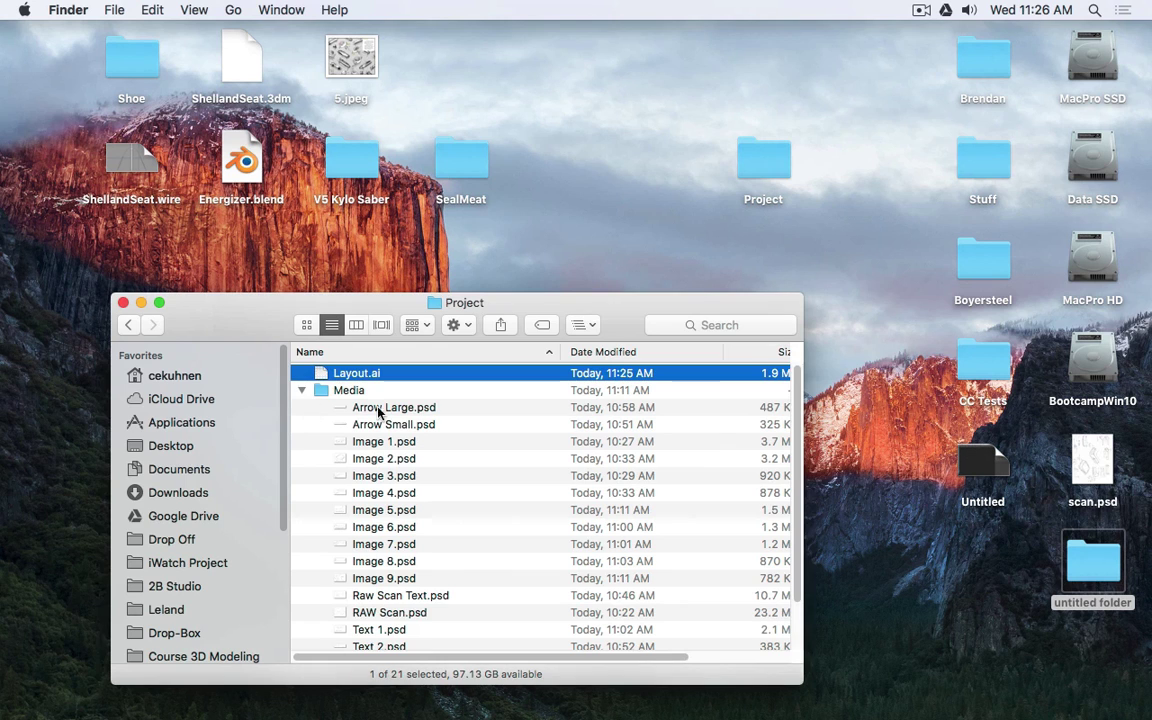
{"action": "scroll", "coordinate": [399, 520], "scroll_direction": "down", "scroll_amount": 3}
{"action": "scroll", "coordinate": [399, 522], "scroll_direction": "up", "scroll_amount": 3}
{"action": "left_click_drag", "start_coordinate": [368, 376], "coordinate": [503, 287]}
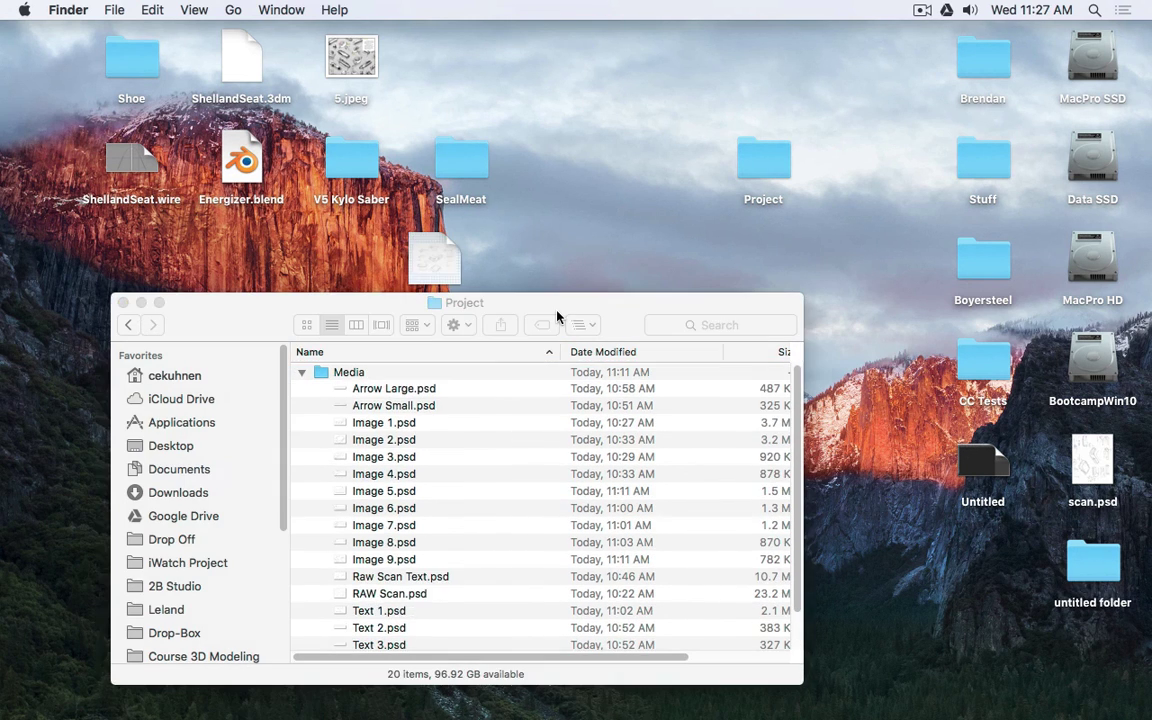
{"action": "left_click_drag", "start_coordinate": [430, 250], "coordinate": [655, 85]}
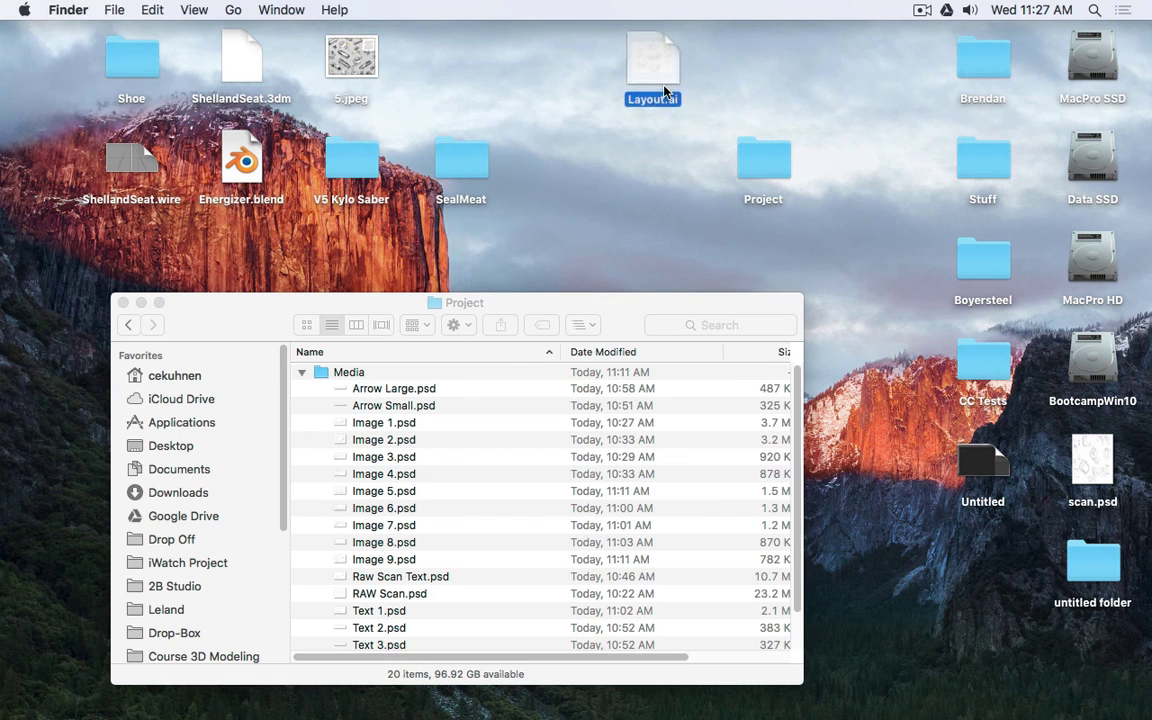
- Collapse the Media folder and rename it to "Media 2"
{"action": "left_click", "coordinate": [301, 372]}
{"action": "left_click", "coordinate": [400, 376]}
{"action": "key", "text": "Return"}
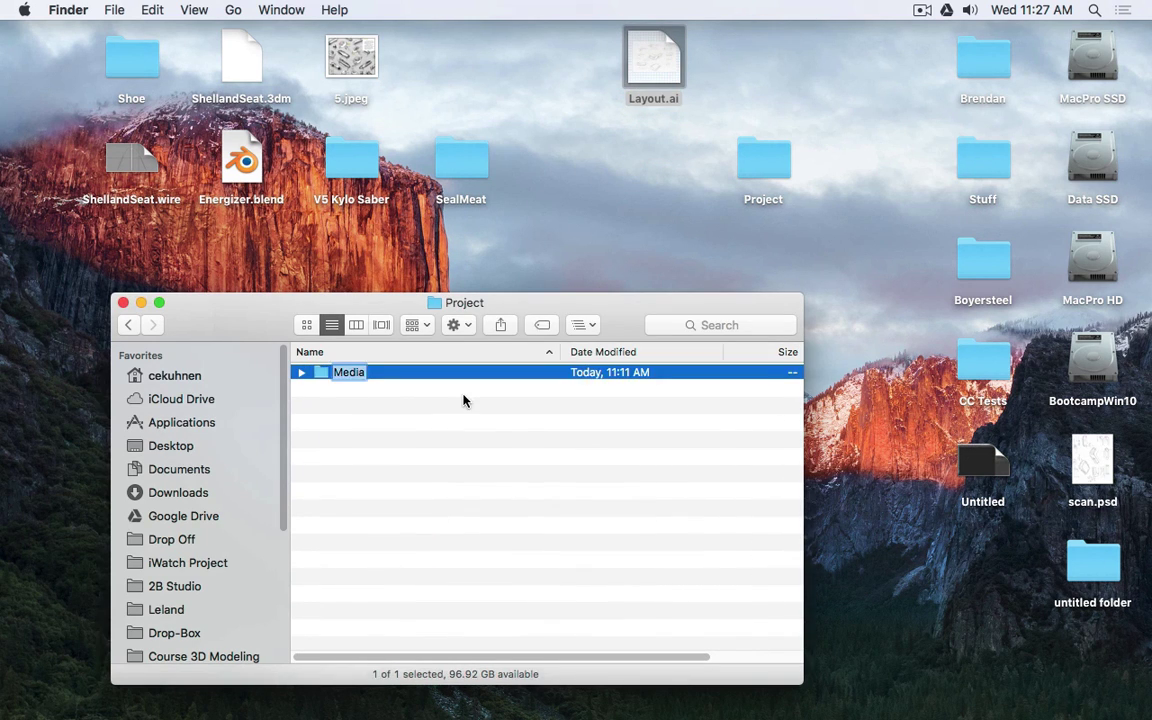
{"action": "key", "text": "Right"}
{"action": "type", "text": "2"}
{"action": "key", "text": "Return"}
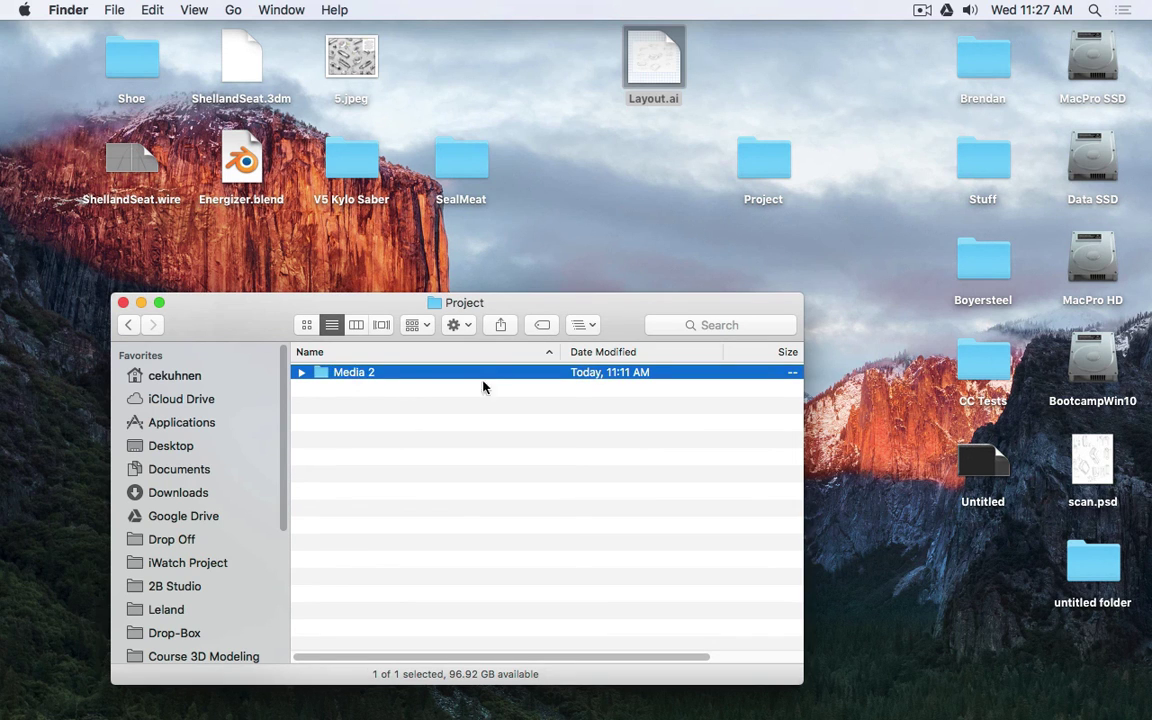
- Move Layout.ai from the desktop back into the Project folder and open it in Illustrator
{"action": "left_click", "coordinate": [655, 60]}
{"action": "left_click_drag", "start_coordinate": [662, 55], "coordinate": [435, 532]}
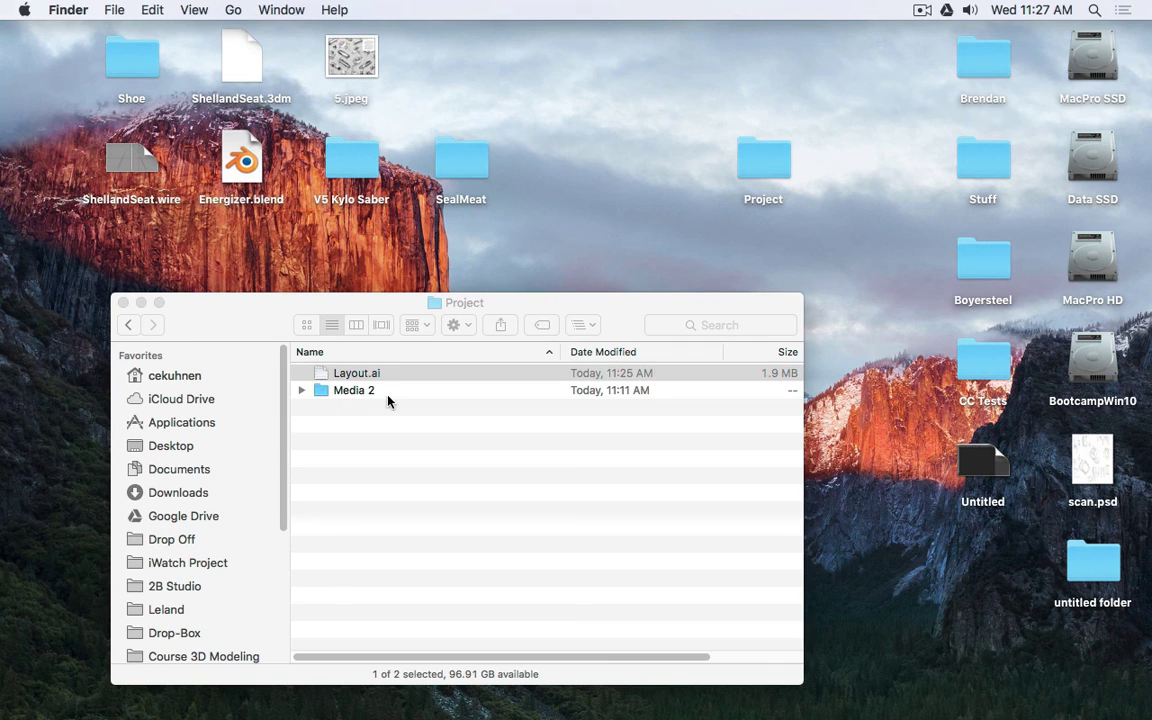
{"action": "double_click", "coordinate": [321, 374]}
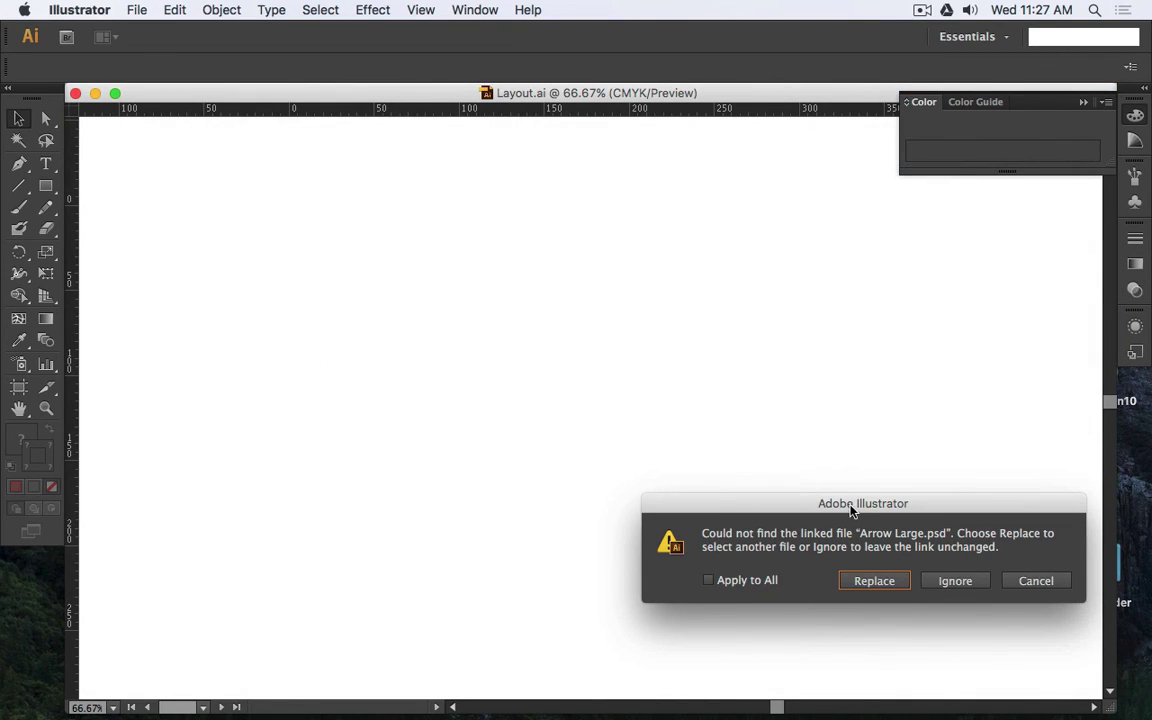
- Replace the missing link with Arrow Large.psd from Desktop > Project > Media 2, applying the choice to all missing links
{"action": "left_click_drag", "start_coordinate": [851, 501], "coordinate": [493, 241]}
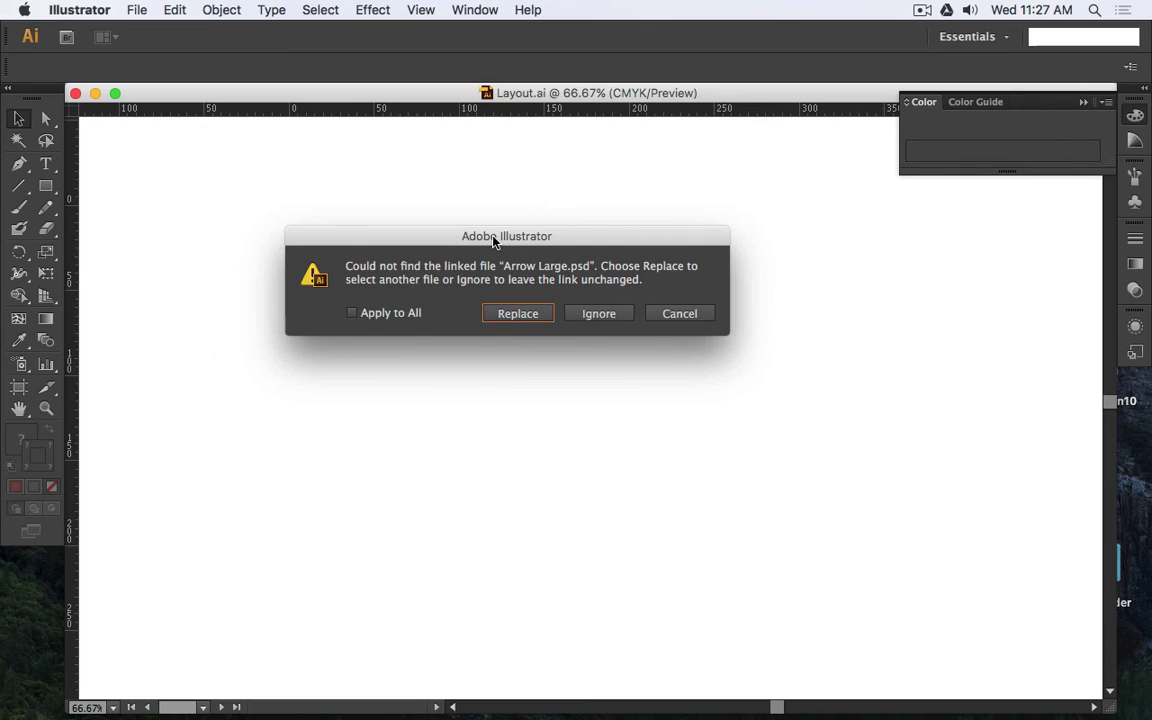
{"action": "left_click", "coordinate": [362, 314]}
{"action": "left_click", "coordinate": [530, 314]}
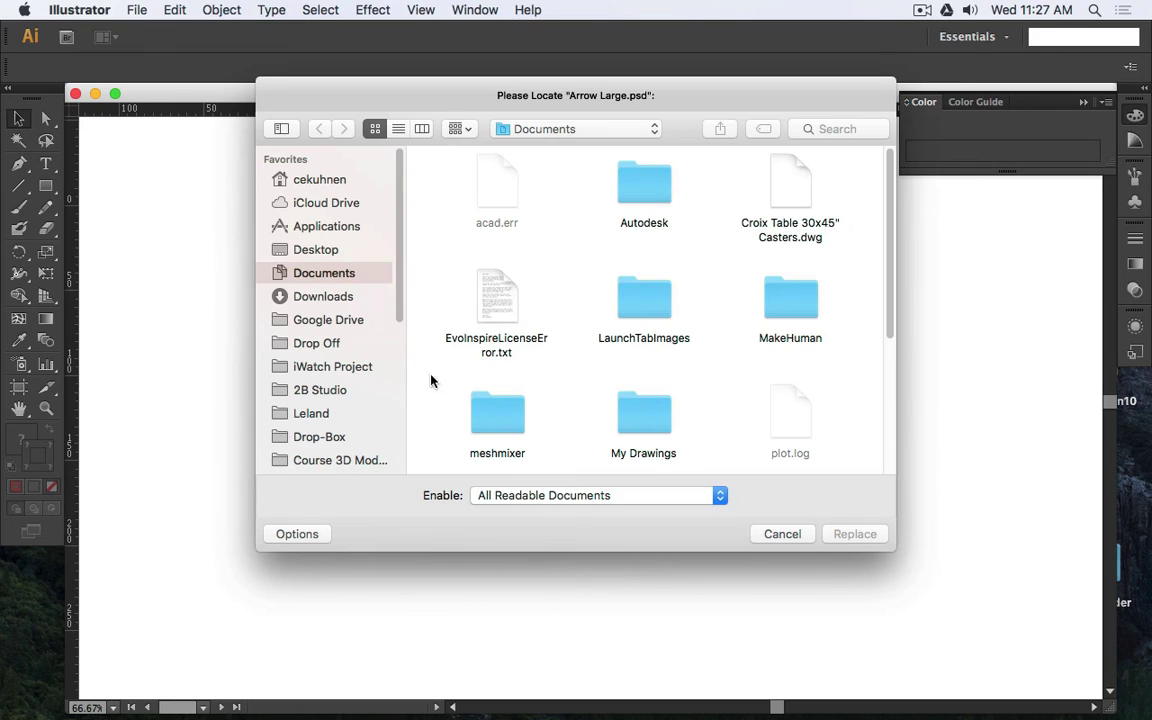
{"action": "left_click", "coordinate": [324, 249]}
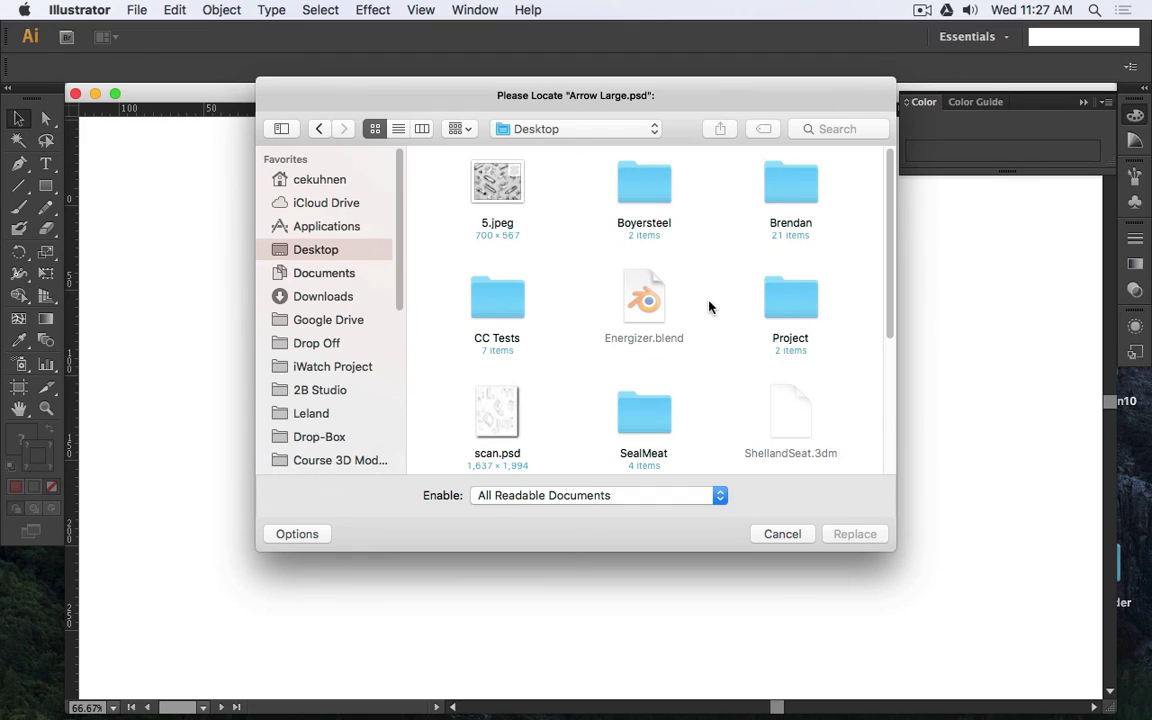
{"action": "double_click", "coordinate": [780, 303]}
{"action": "double_click", "coordinate": [589, 190]}
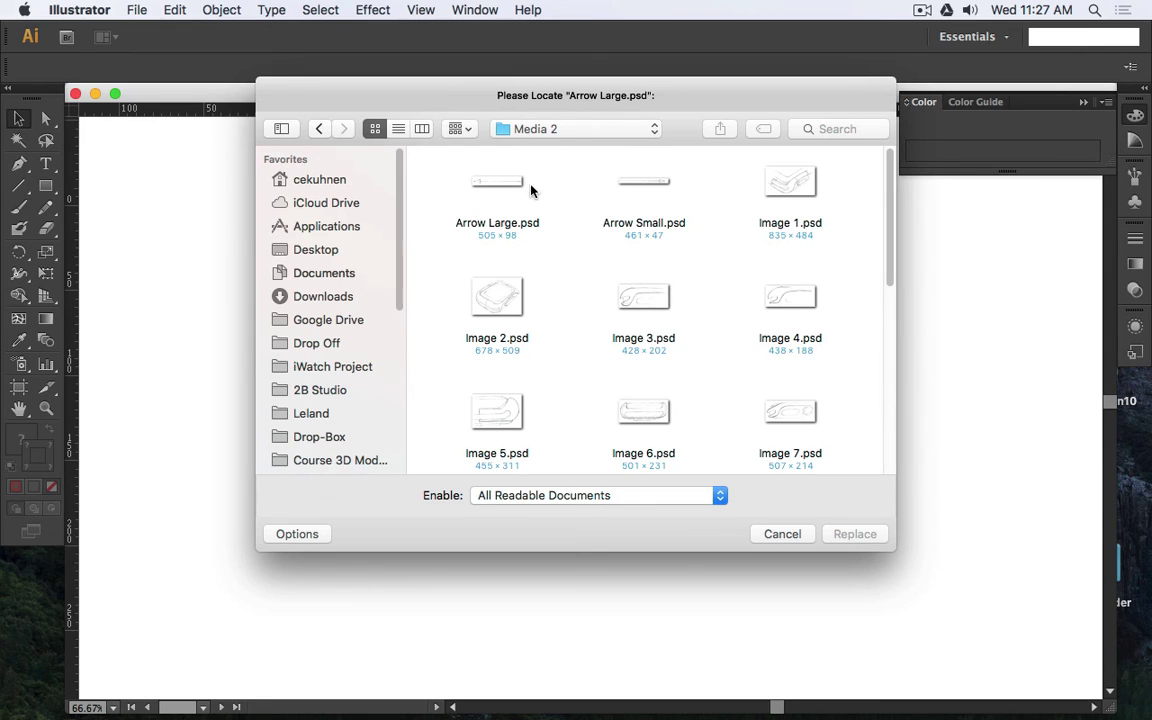
{"action": "left_click", "coordinate": [497, 185]}
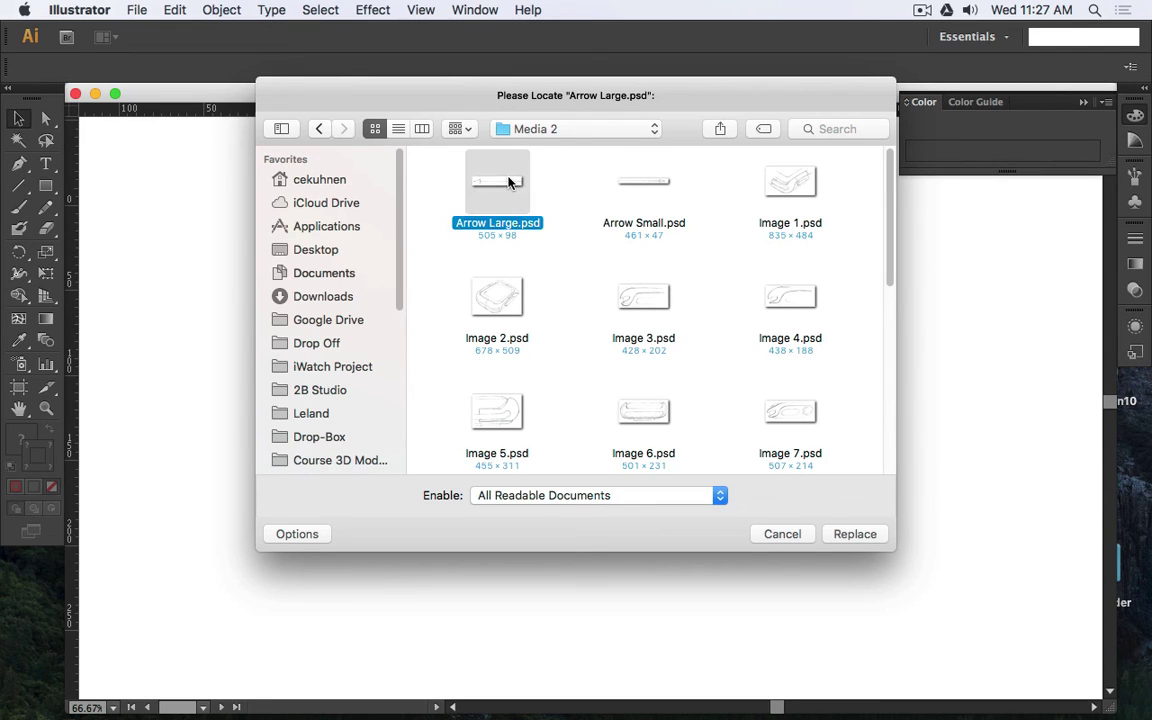
{"action": "left_click", "coordinate": [864, 536]}
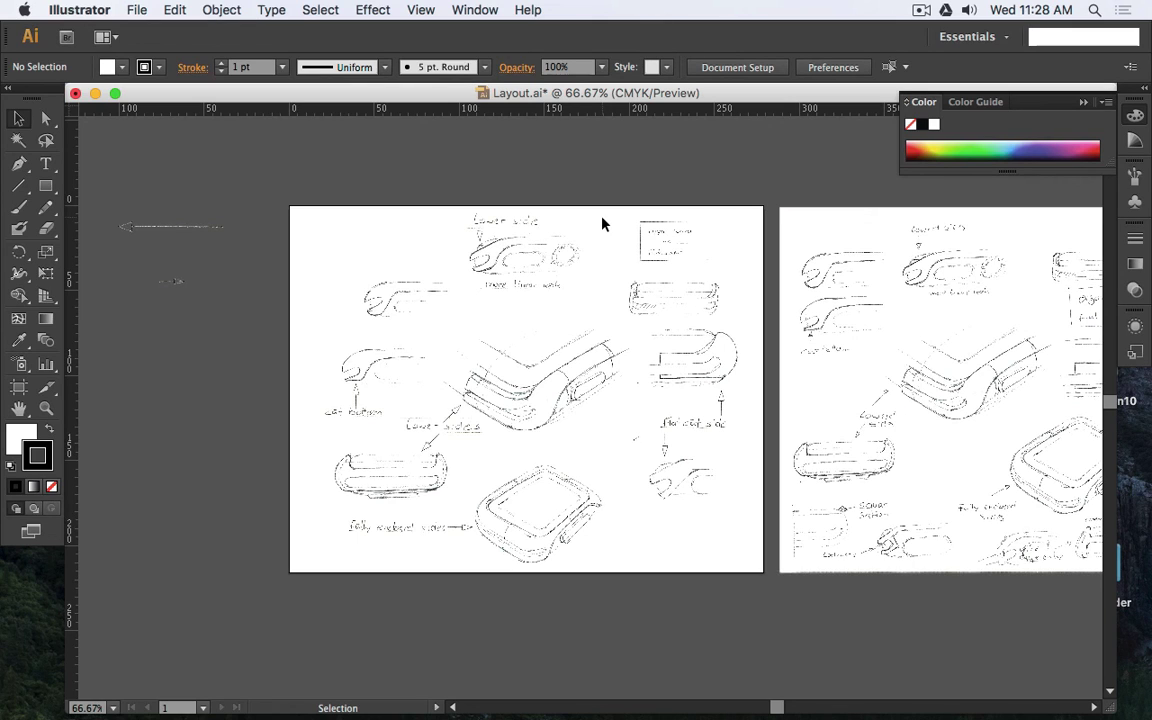
- Select the central Image 1.psd sketch, show the Links panel enlarged beside the artboard, and review the linked files
{"action": "left_click", "coordinate": [545, 261]}
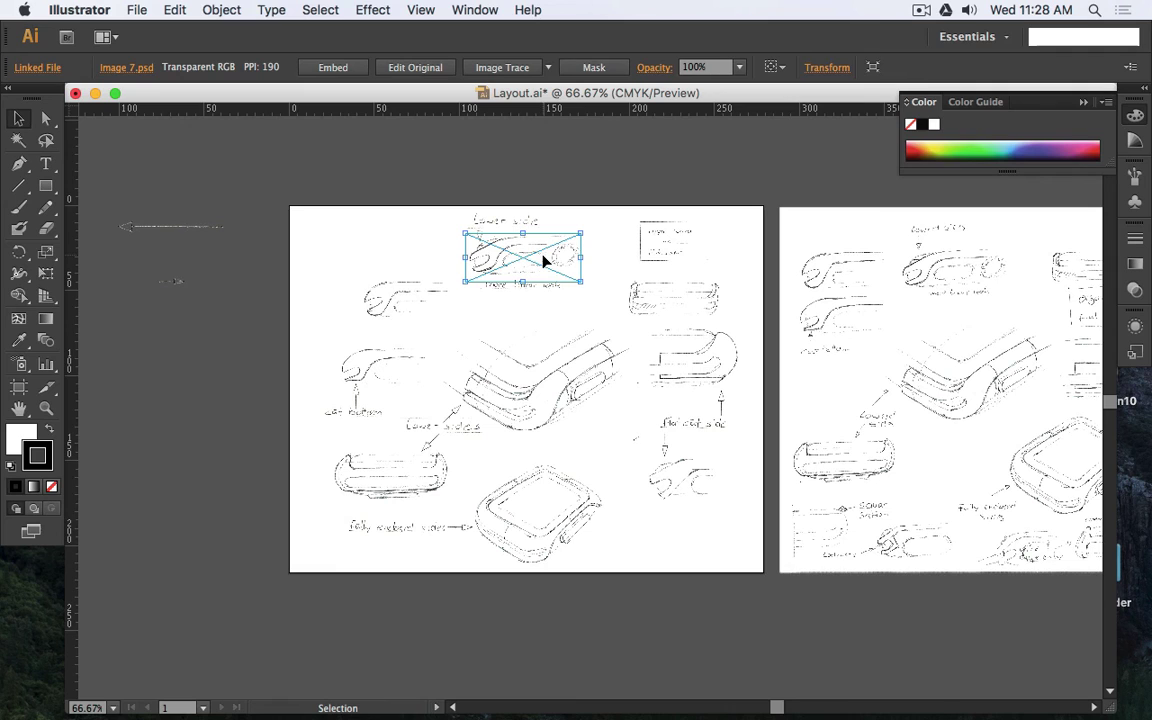
{"action": "left_click", "coordinate": [540, 352]}
{"action": "left_click", "coordinate": [476, 9]}
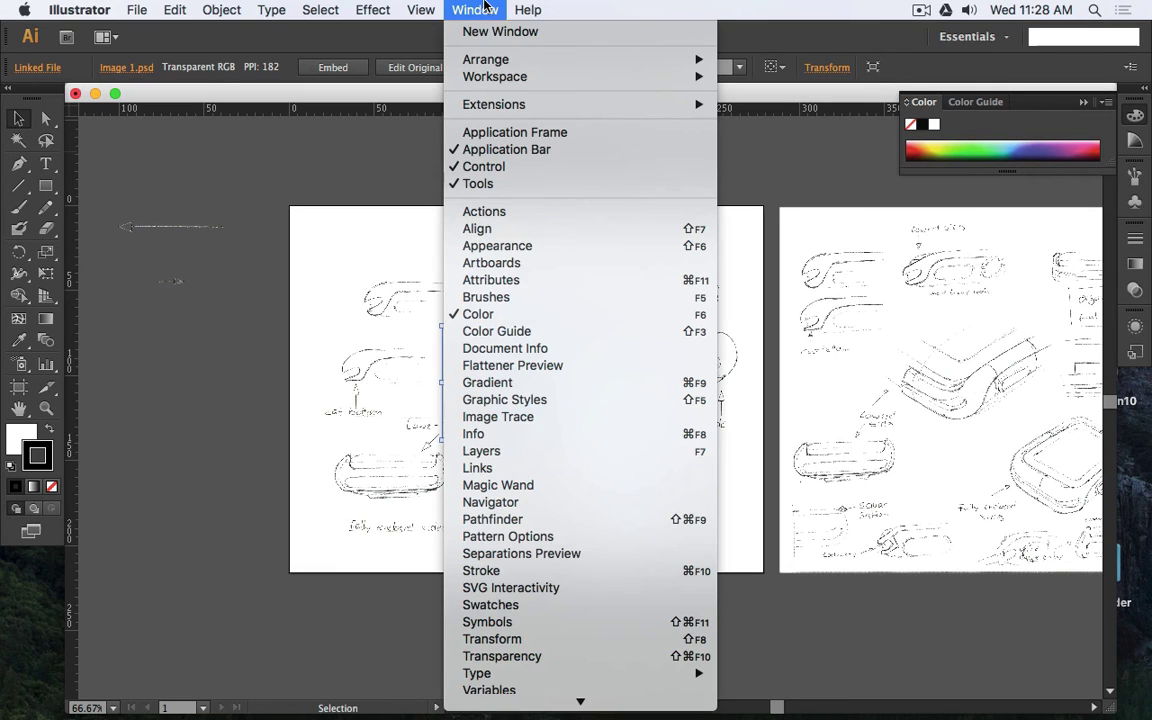
{"action": "left_click", "coordinate": [559, 468]}
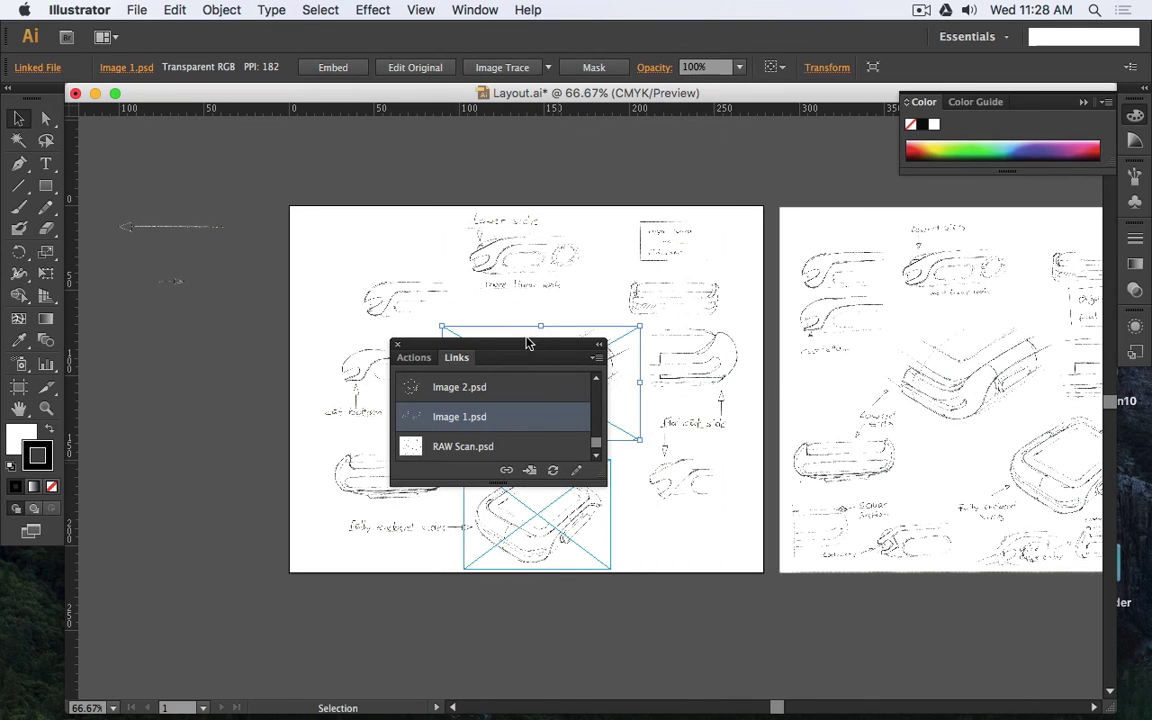
{"action": "left_click_drag", "start_coordinate": [527, 340], "coordinate": [257, 159]}
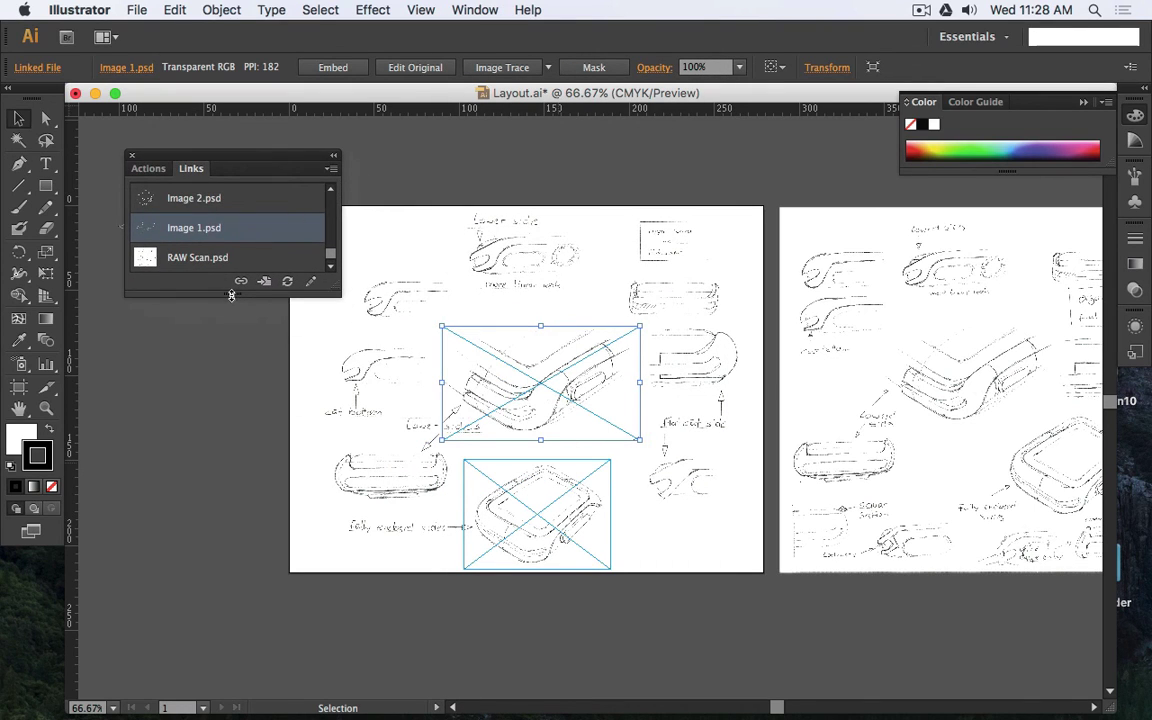
{"action": "left_click_drag", "start_coordinate": [237, 300], "coordinate": [240, 652]}
{"action": "scroll", "coordinate": [242, 447], "scroll_direction": "up", "scroll_amount": 10}
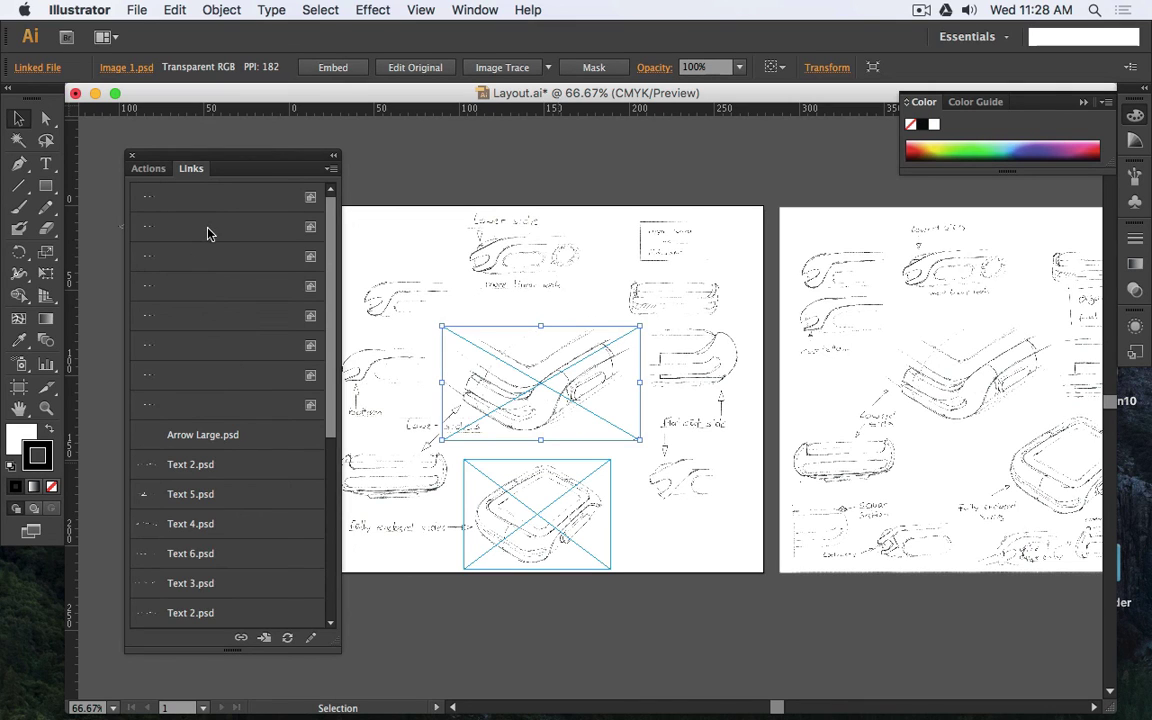
{"action": "scroll", "coordinate": [207, 234], "scroll_direction": "down", "scroll_amount": 5}
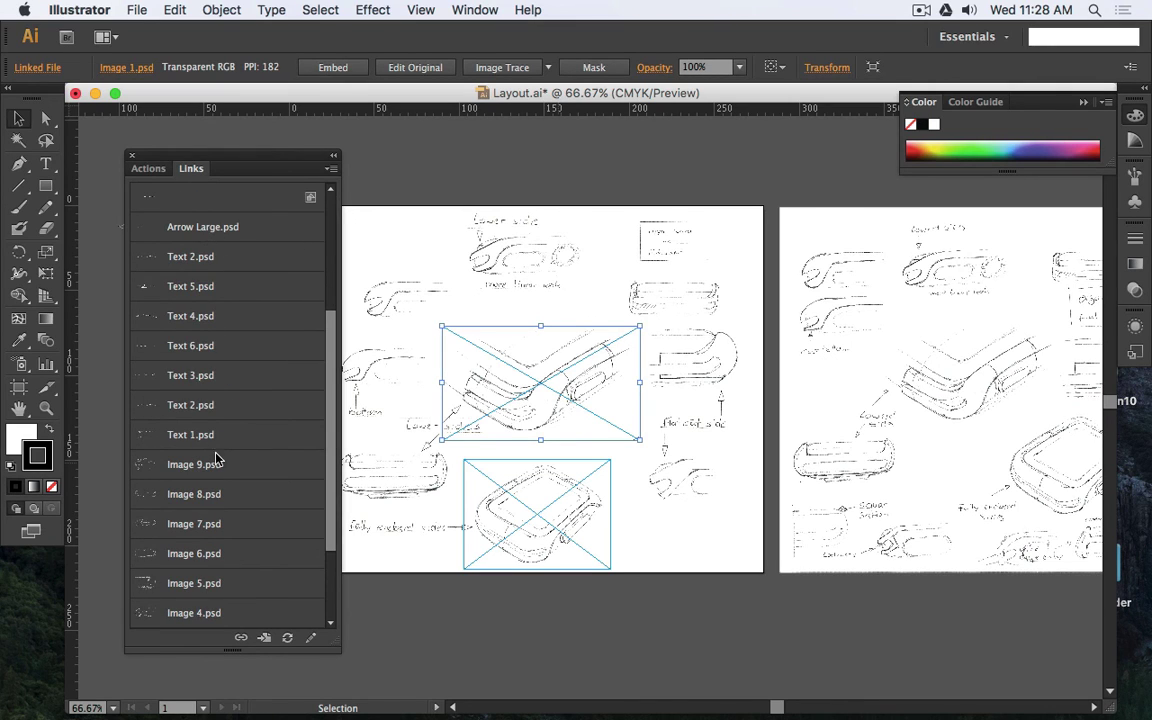
{"action": "scroll", "coordinate": [225, 500], "scroll_direction": "down", "scroll_amount": 3}
{"action": "scroll", "coordinate": [230, 532], "scroll_direction": "up", "scroll_amount": 8}
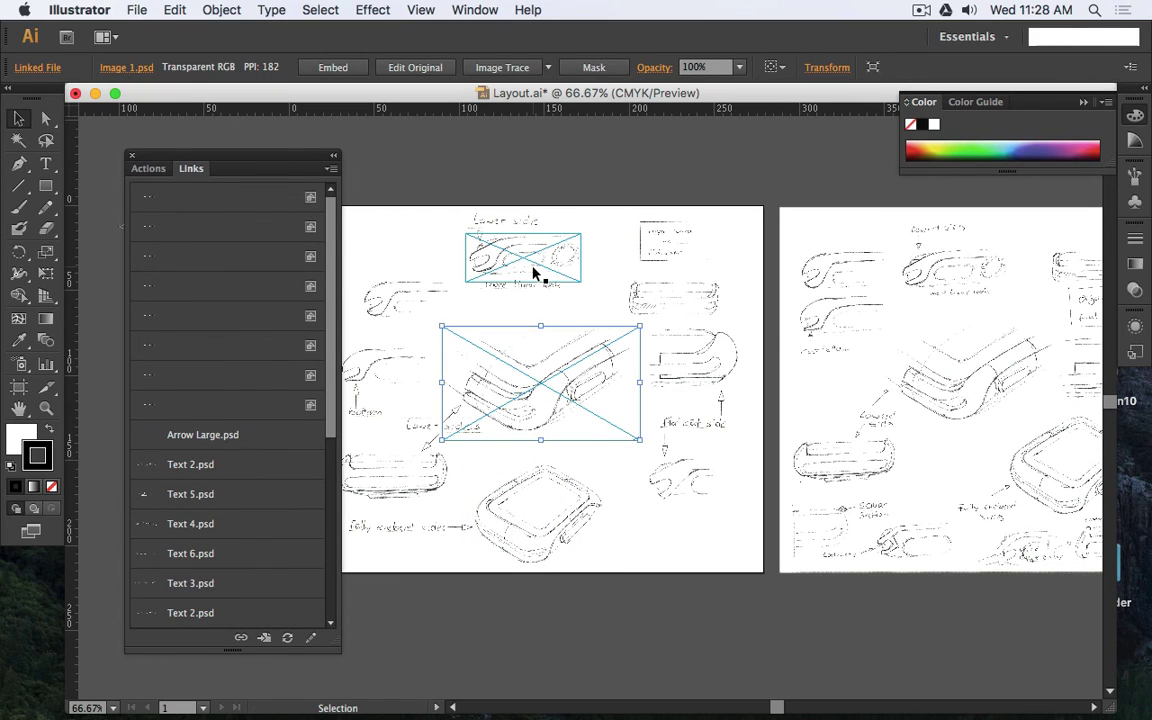
- Switch to Finder and expand the Media 2 folder to see the linked source files
{"action": "key", "text": "super+Tab"}
{"action": "left_click", "coordinate": [433, 360]}
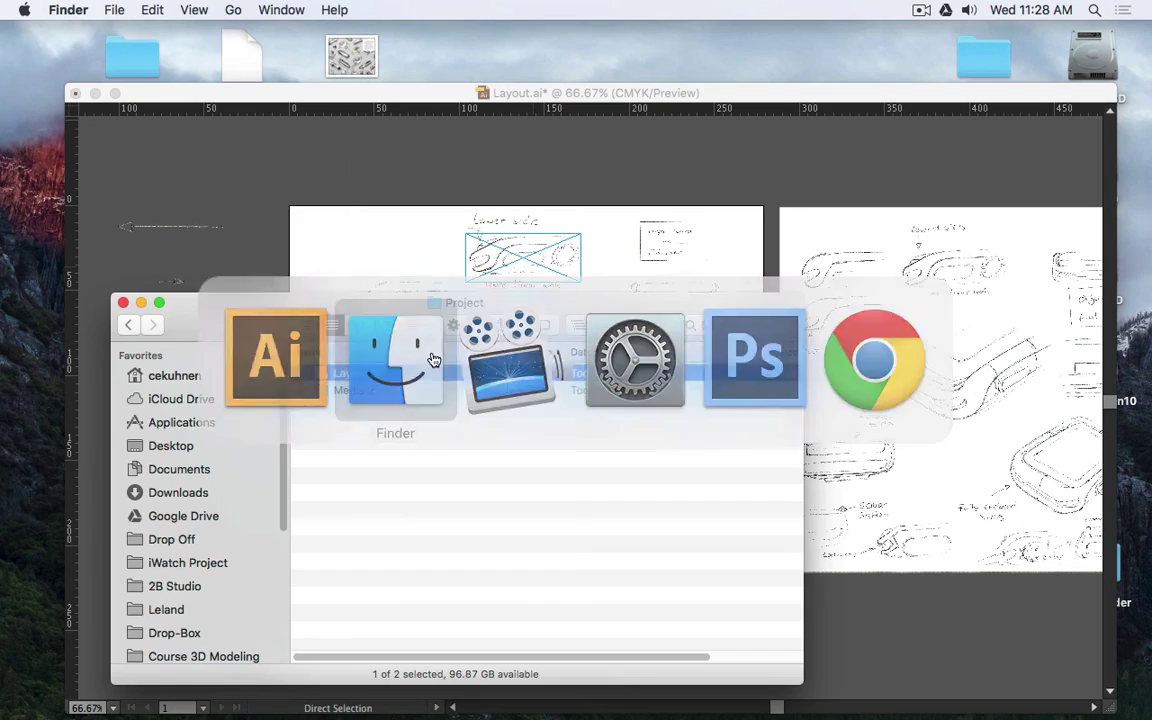
{"action": "left_click", "coordinate": [301, 390]}
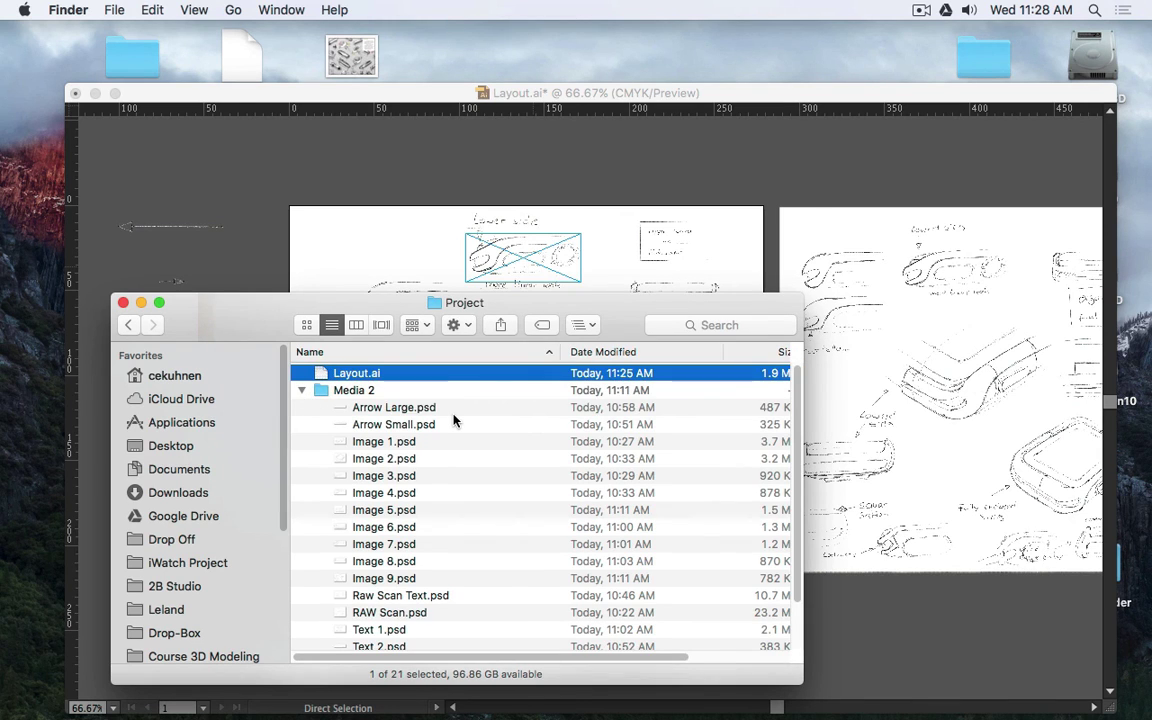
- Rename Arrow Large.psd in the Media 2 folder as Arrow Large!!.psd
{"action": "key", "text": "Down"}
{"action": "key", "text": "Down"}
{"action": "key", "text": "Return"}
{"action": "key", "text": "Right"}
{"action": "type", "text": "!"}
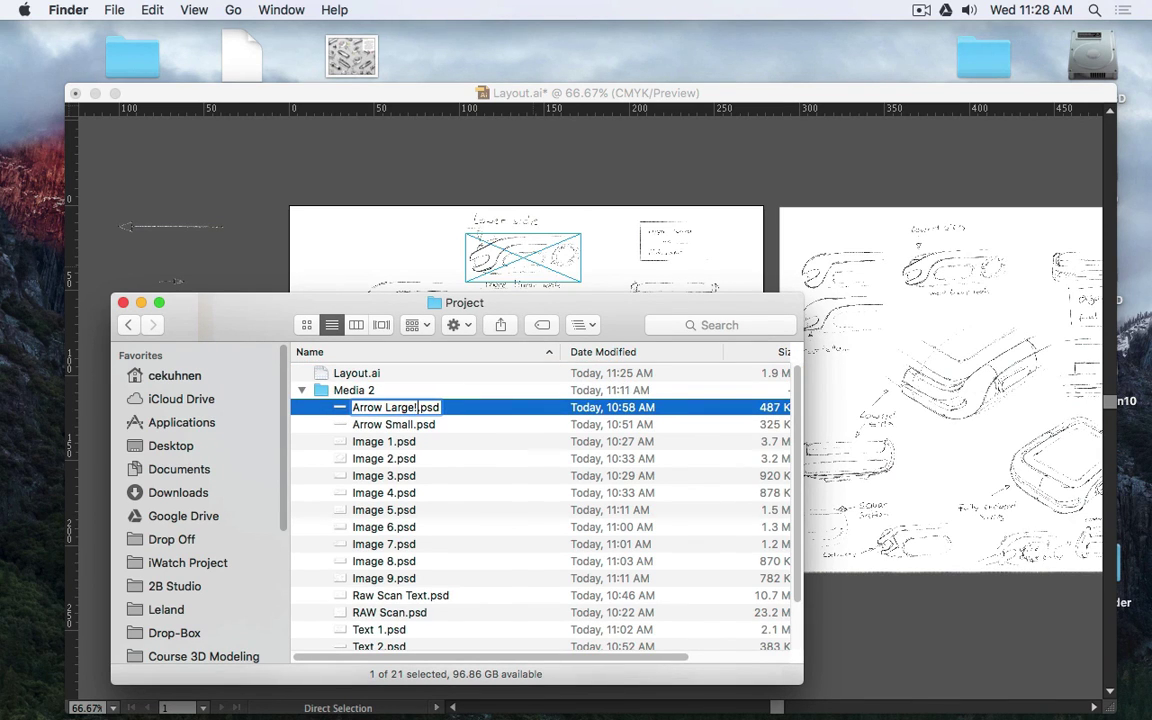
{"action": "type", "text": "!"}
{"action": "key", "text": "Return"}
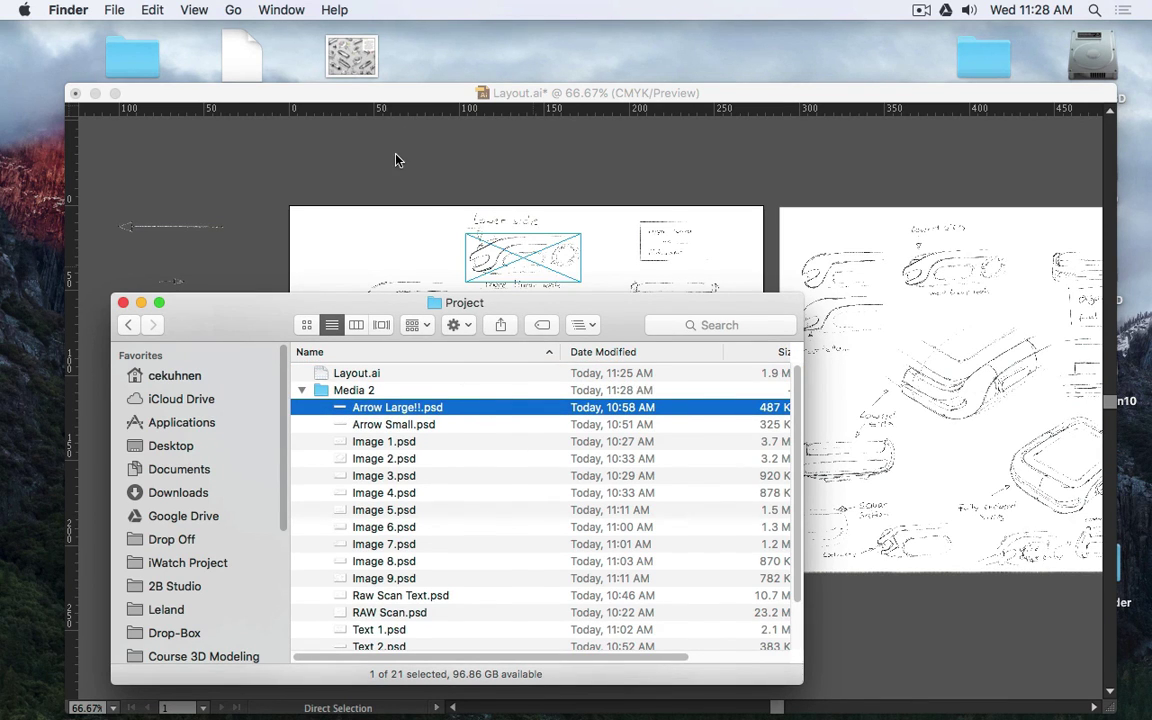
- Switch to Illustrator, decline the automatic link update, and relink the missing Arrow Large.psd to Arrow Large!!.psd in Media 2
{"action": "left_click", "coordinate": [398, 155]}
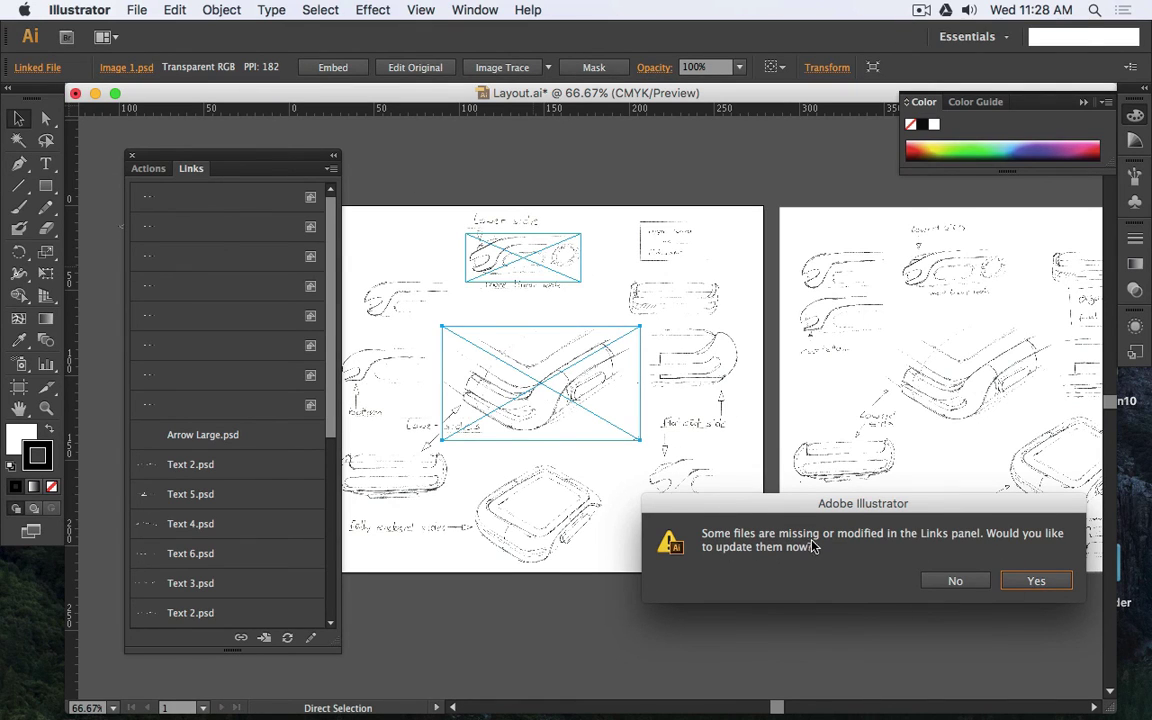
{"action": "left_click", "coordinate": [955, 581]}
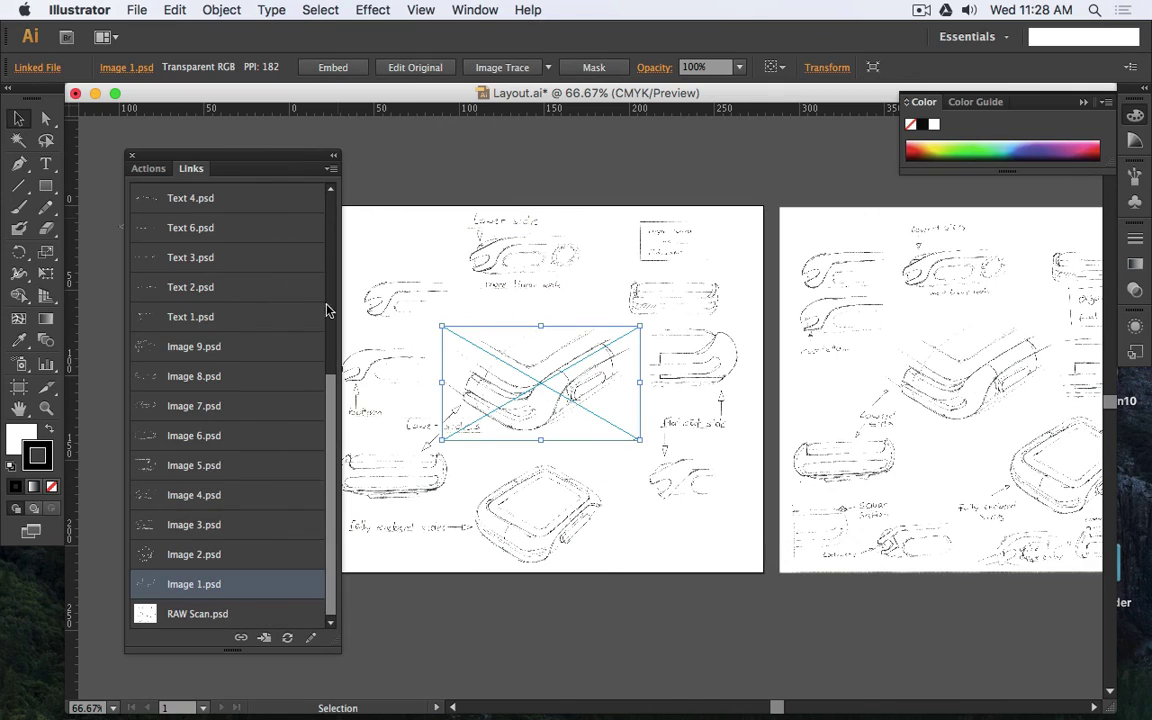
{"action": "left_click_drag", "start_coordinate": [330, 515], "coordinate": [330, 403]}
{"action": "left_click", "coordinate": [277, 326]}
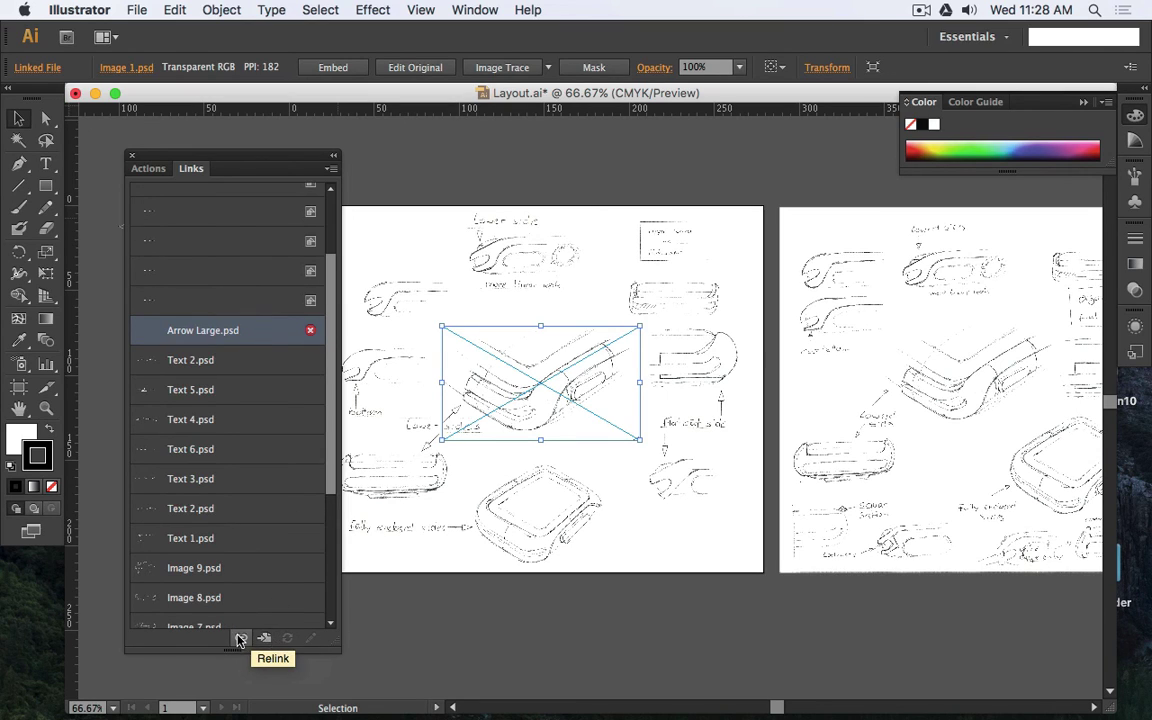
{"action": "left_click", "coordinate": [240, 640]}
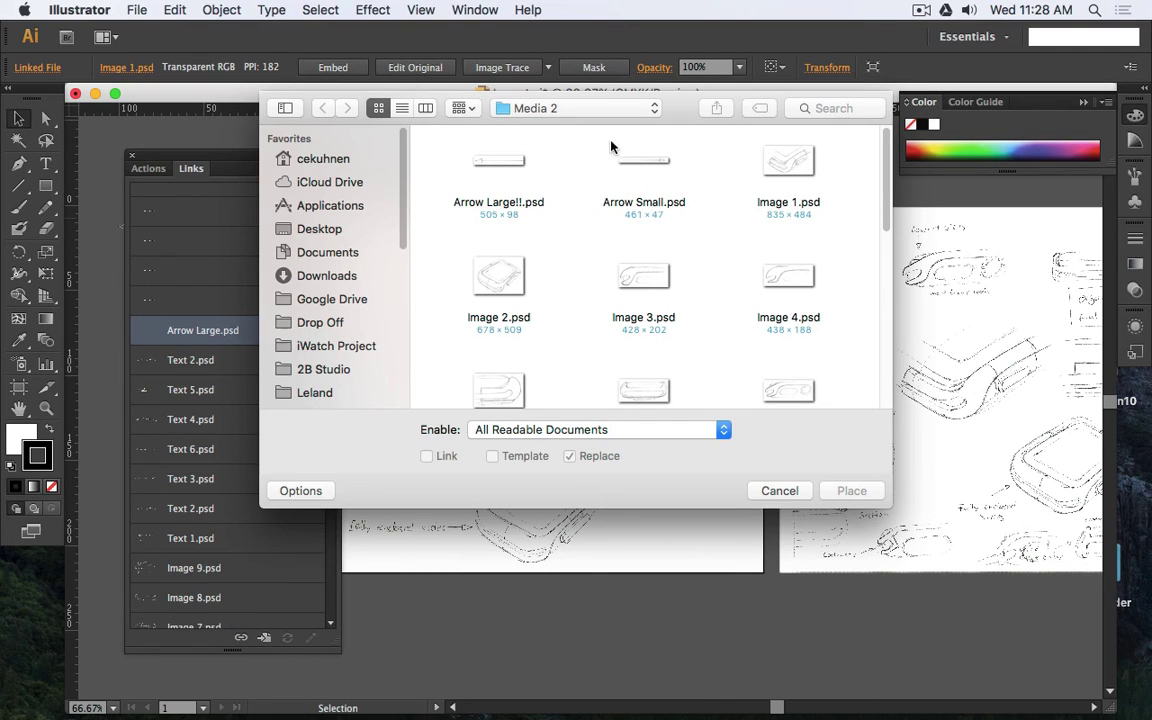
{"action": "left_click", "coordinate": [492, 172]}
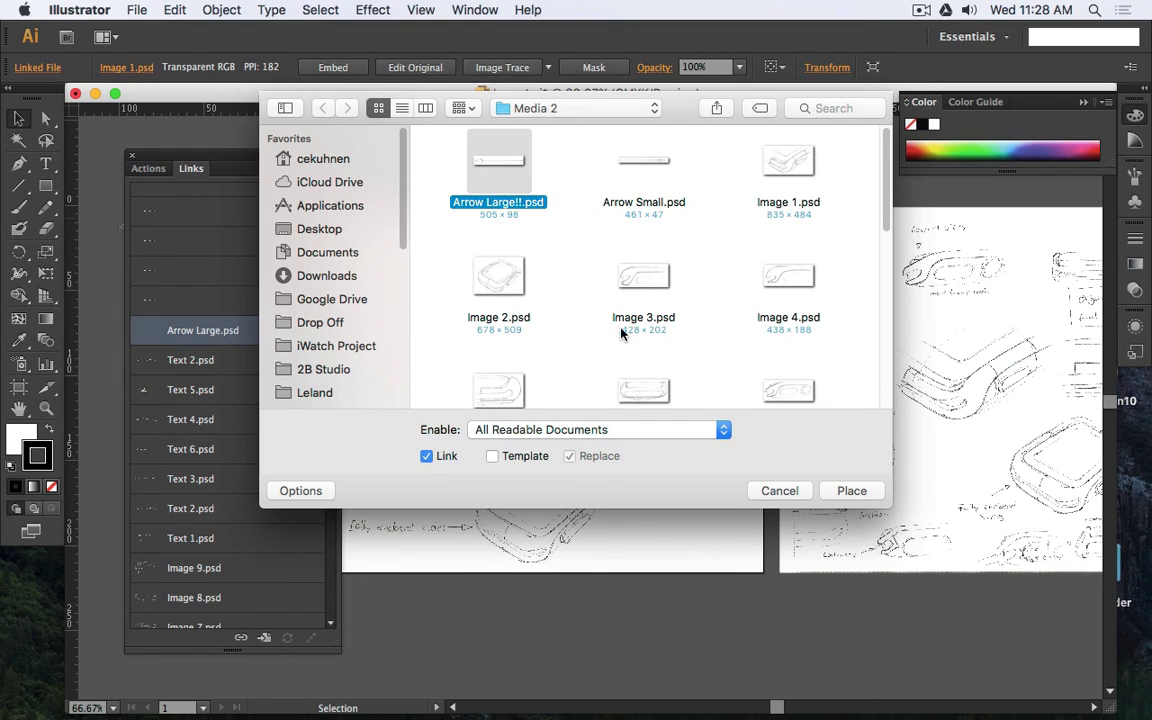
{"action": "left_click", "coordinate": [852, 491]}
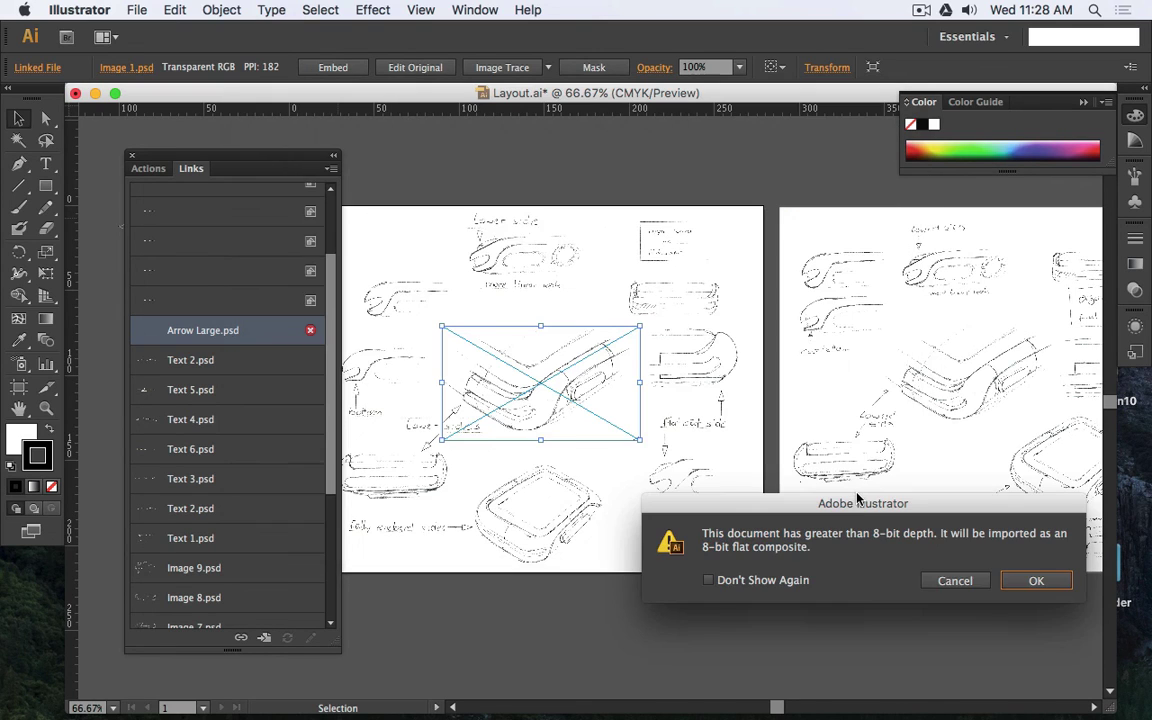
{"action": "left_click", "coordinate": [1036, 583]}
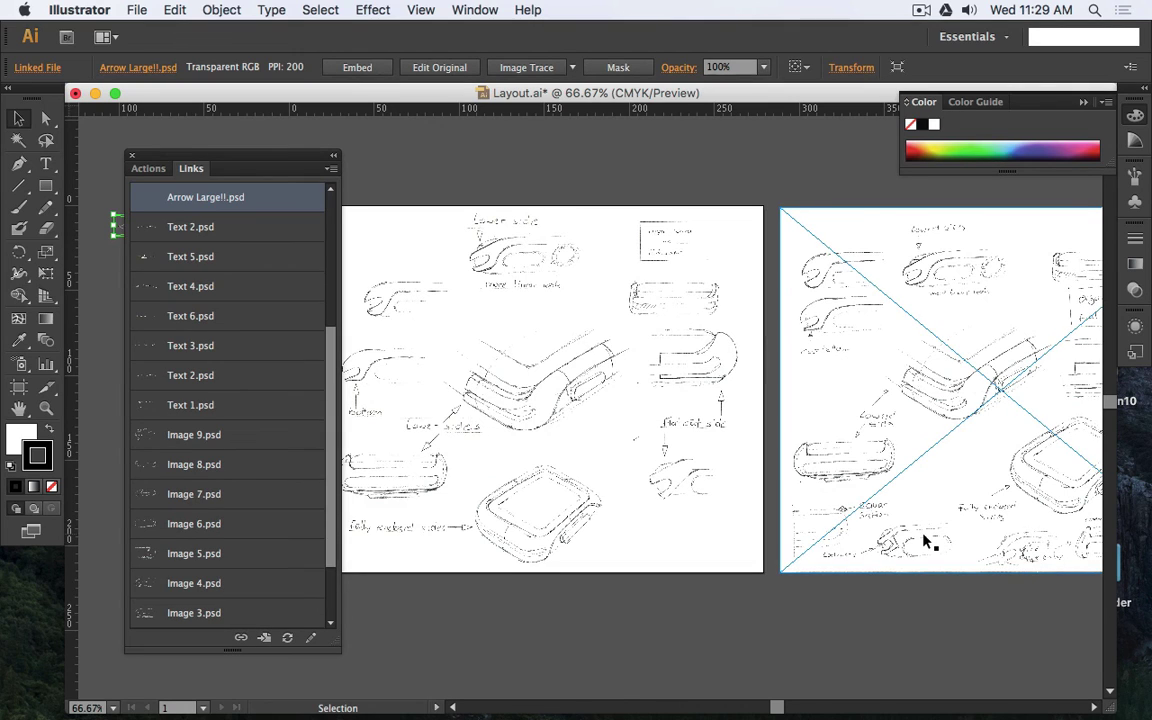
- Review the link information of Arrow Large!!.psd, including its name and file location, and close it
{"action": "left_click", "coordinate": [448, 176]}
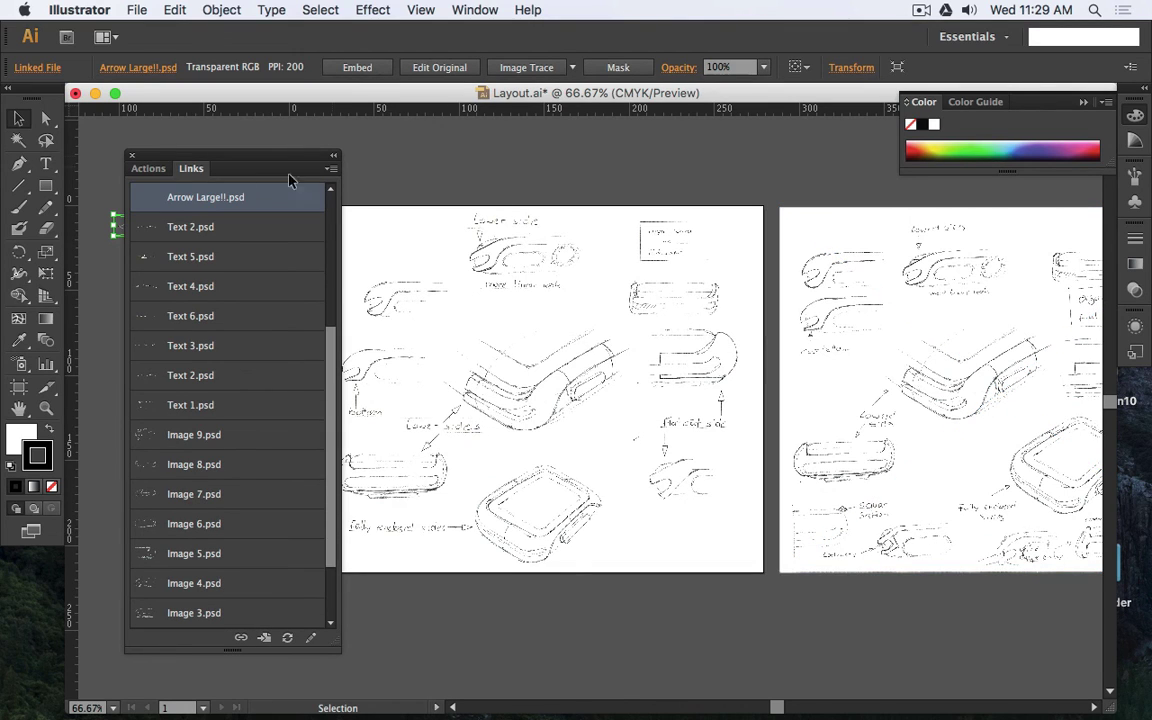
{"action": "double_click", "coordinate": [157, 200]}
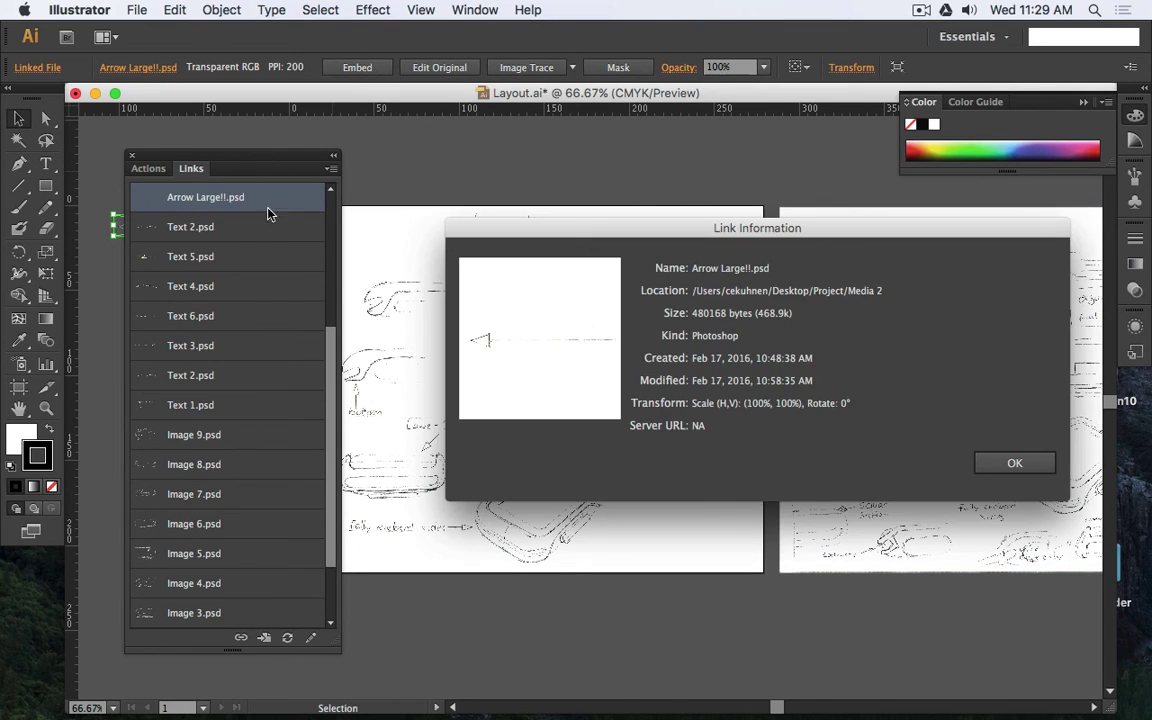
{"action": "left_click", "coordinate": [1010, 465]}
{"action": "scroll", "coordinate": [609, 227], "scroll_direction": "down", "scroll_amount": 1}
{"action": "left_click_drag", "start_coordinate": [561, 306], "coordinate": [630, 317]}
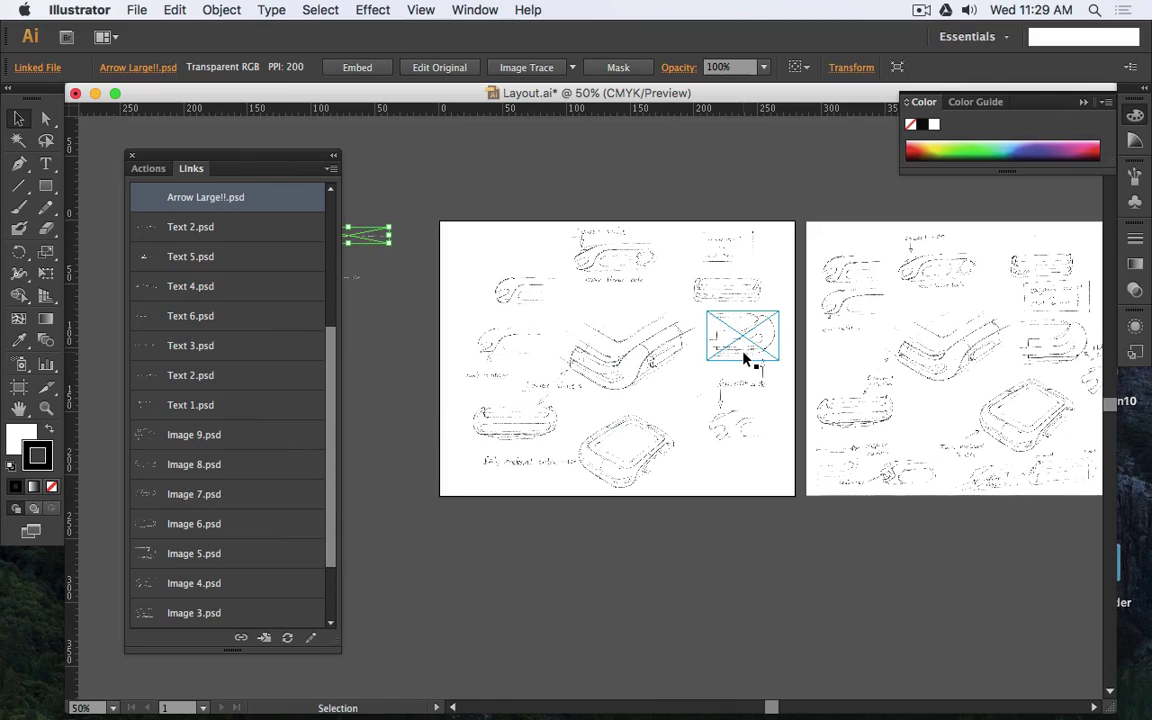
{"action": "key", "text": "super"}
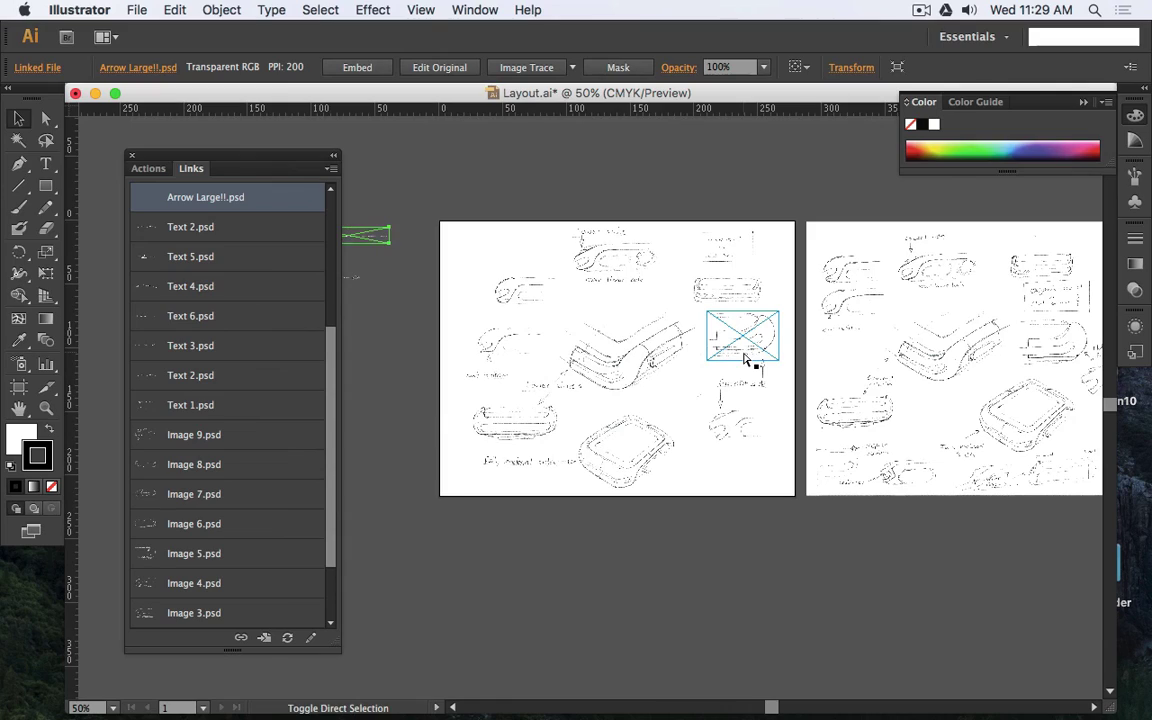